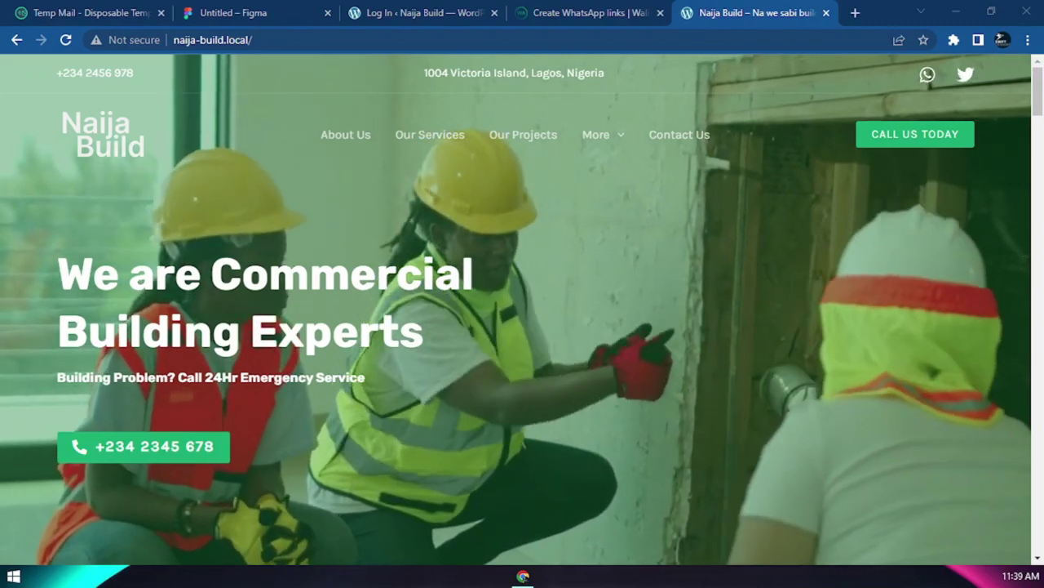
Scroll through the Naija Build homepage and return to the top
{"action": "scroll", "coordinate": [222, 165], "scroll_direction": "down", "scroll_amount": 2}
{"action": "scroll", "coordinate": [222, 165], "scroll_direction": "down", "scroll_amount": 10}
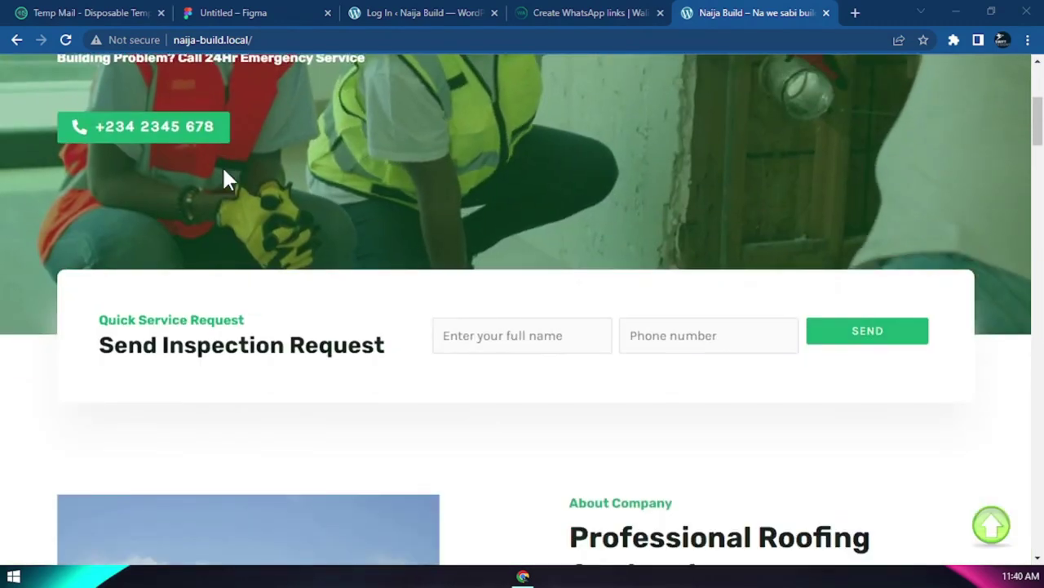
{"action": "scroll", "coordinate": [222, 171], "scroll_direction": "down", "scroll_amount": 20}
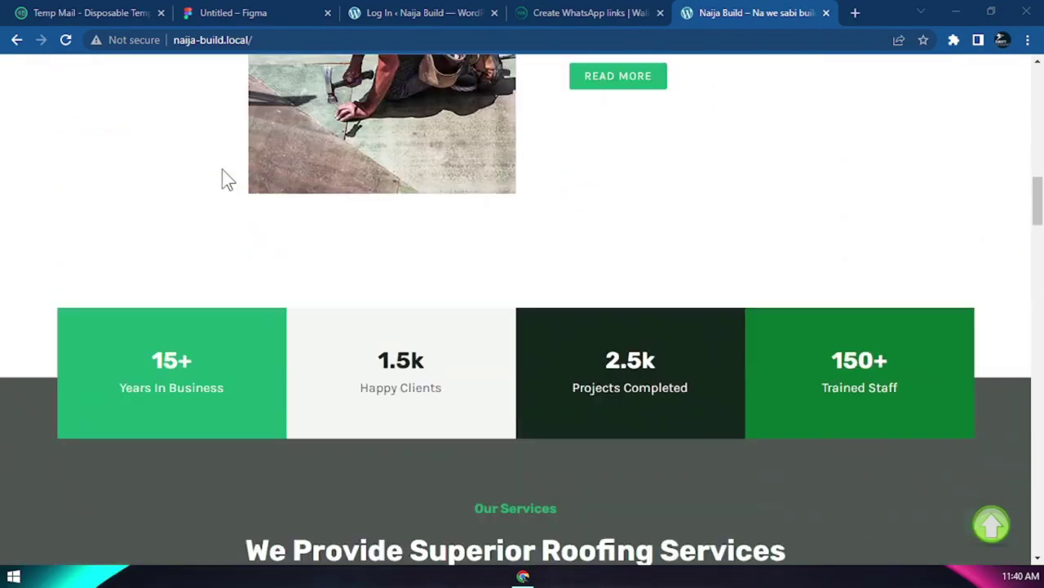
{"action": "scroll", "coordinate": [222, 168], "scroll_direction": "down", "scroll_amount": 20}
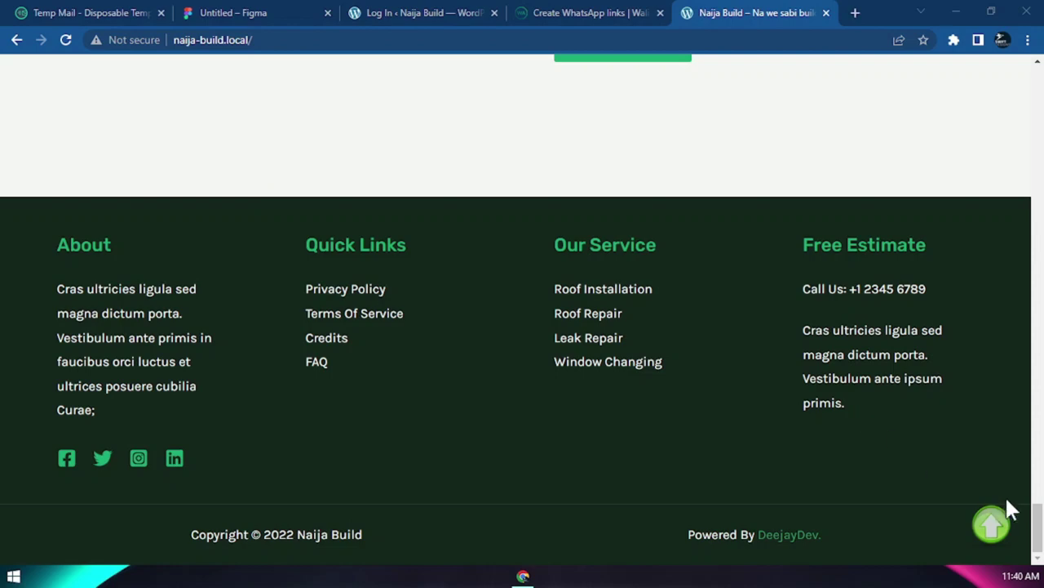
{"action": "left_click", "coordinate": [992, 525]}
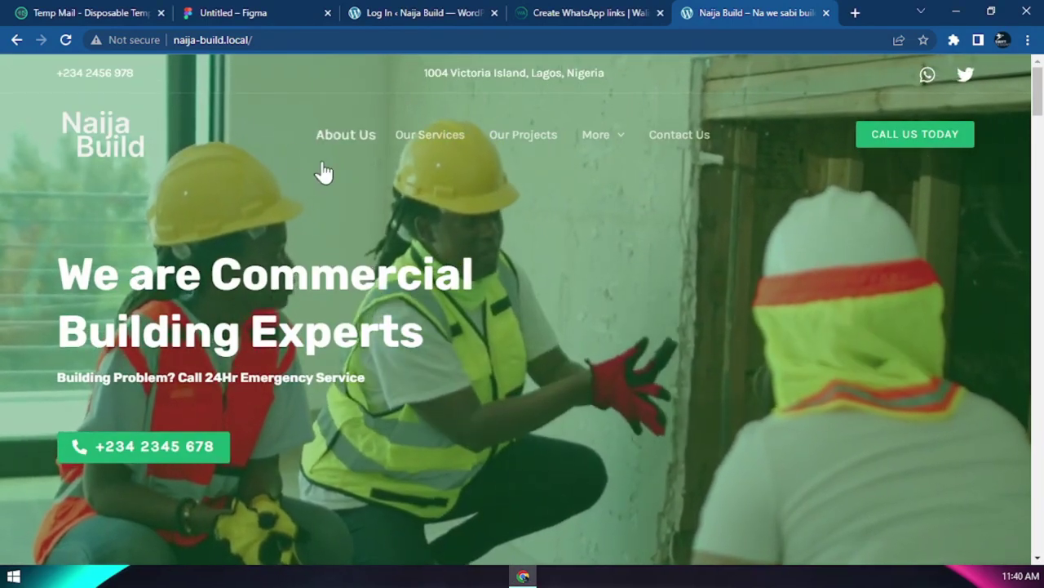
{"action": "scroll", "coordinate": [450, 199], "scroll_direction": "down", "scroll_amount": 3}
{"action": "scroll", "coordinate": [226, 242], "scroll_direction": "up", "scroll_amount": 3}
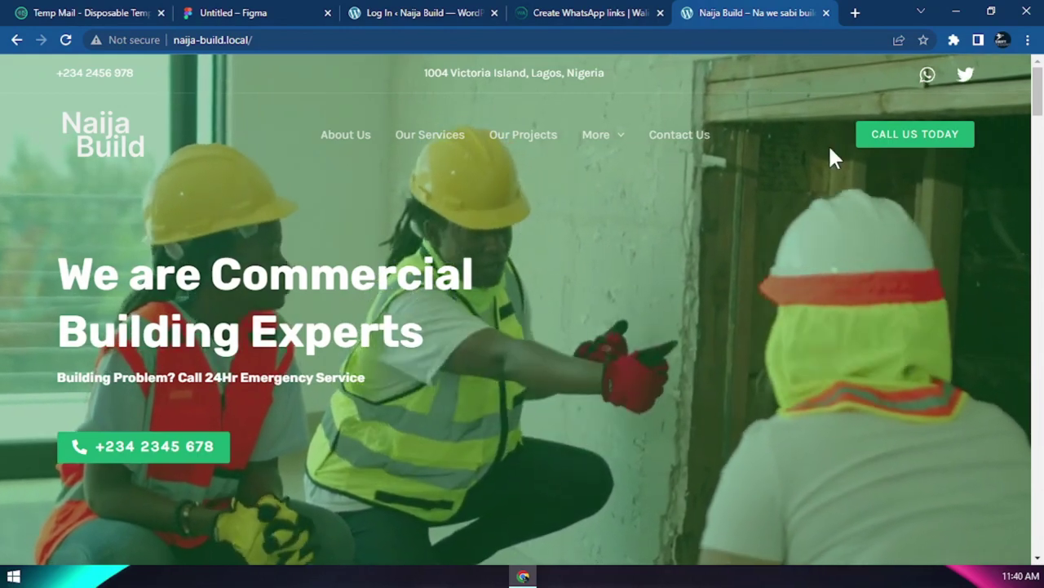
{"action": "scroll", "coordinate": [759, 197], "scroll_direction": "down", "scroll_amount": 15}
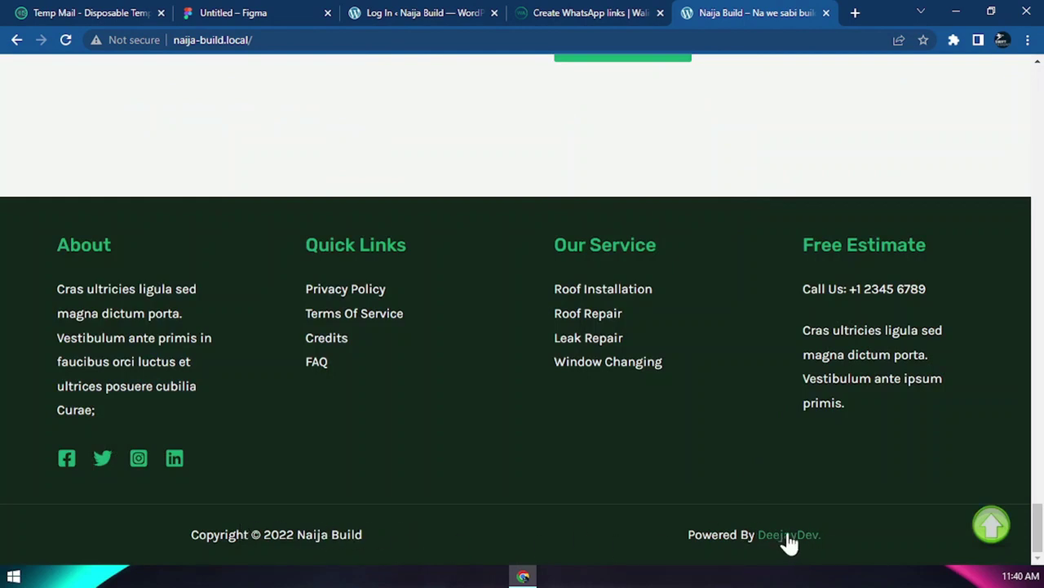
{"action": "left_click", "coordinate": [989, 525]}
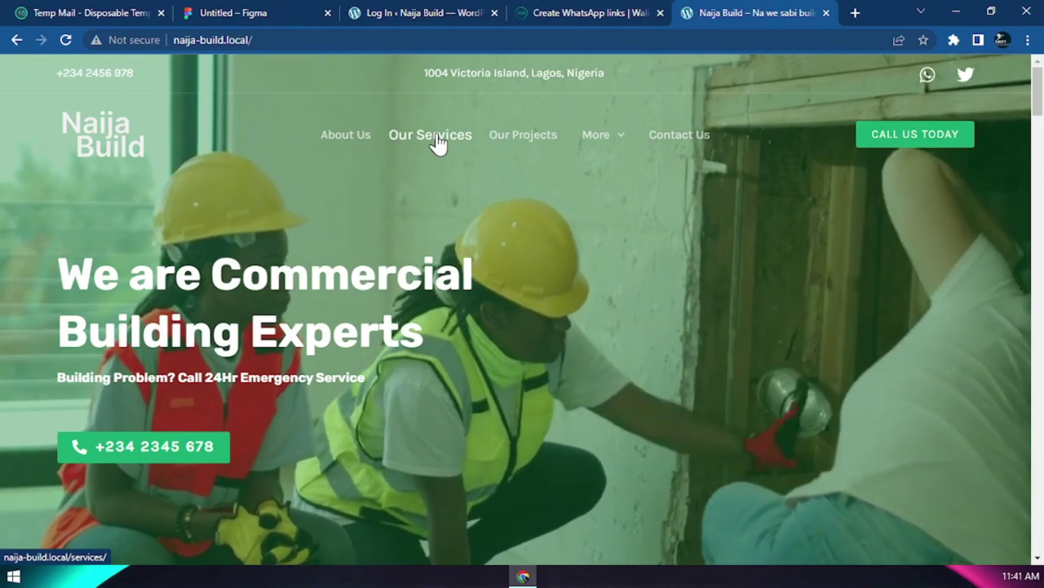
Open the Projects page and scroll through its project cards
{"action": "left_click", "coordinate": [517, 144]}
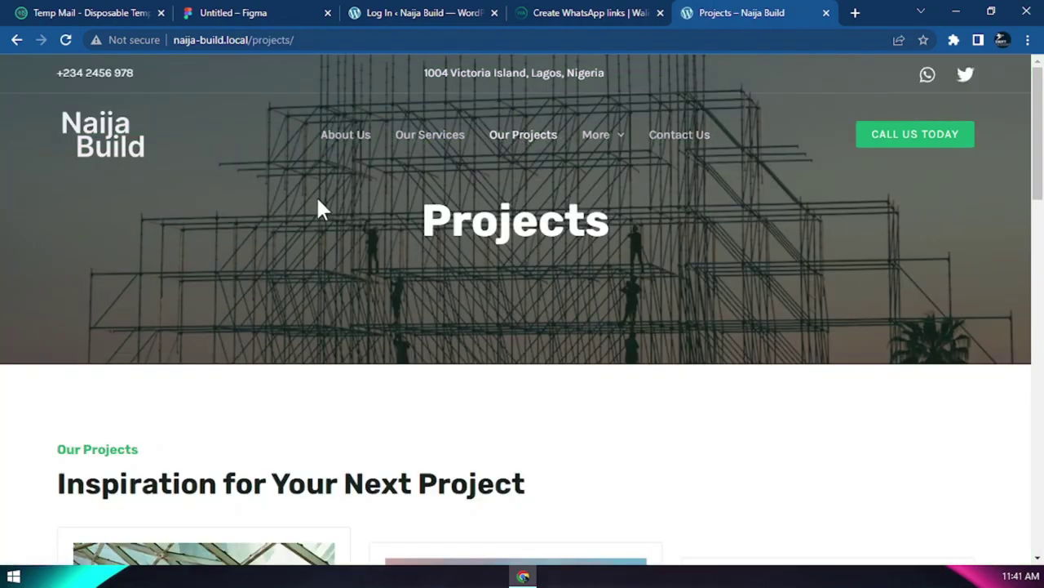
{"action": "scroll", "coordinate": [317, 196], "scroll_direction": "down", "scroll_amount": 12}
{"action": "scroll", "coordinate": [318, 204], "scroll_direction": "down", "scroll_amount": 4}
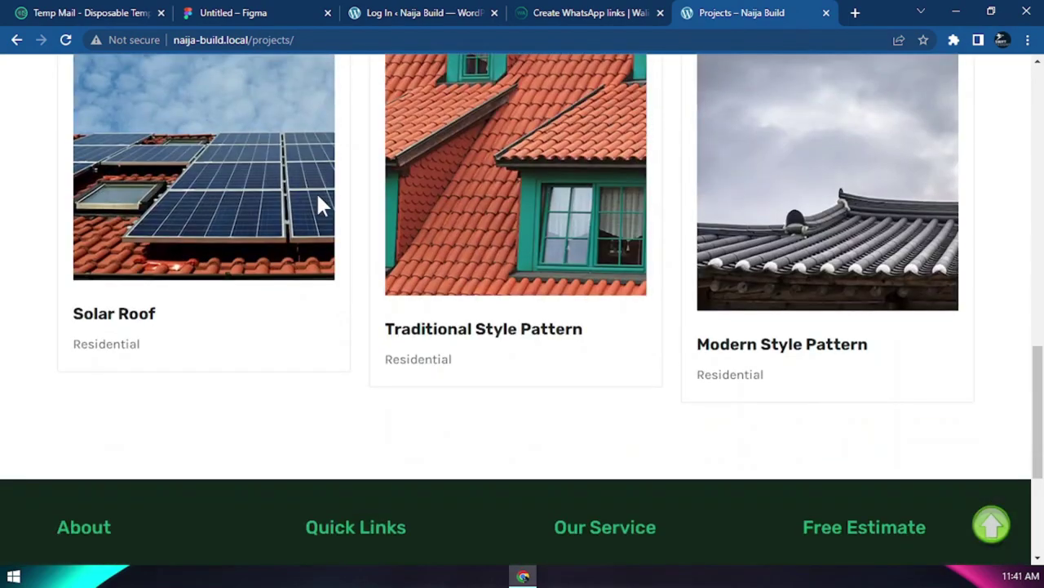
{"action": "scroll", "coordinate": [380, 198], "scroll_direction": "up", "scroll_amount": 5}
{"action": "scroll", "coordinate": [403, 206], "scroll_direction": "up", "scroll_amount": 12}
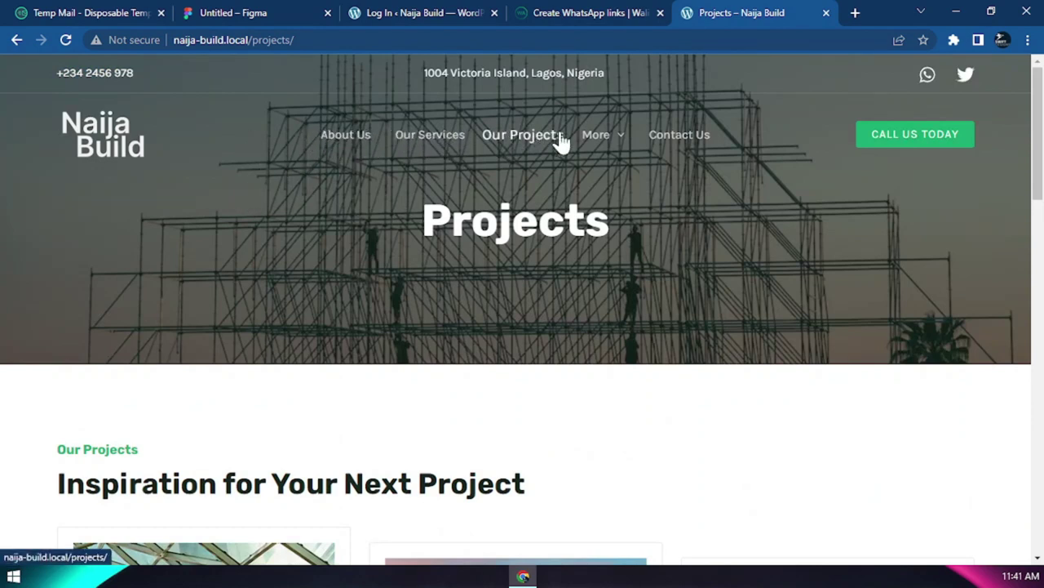
Open the About Us page from the navigation bar
{"action": "mouse_move", "coordinate": [596, 137]}
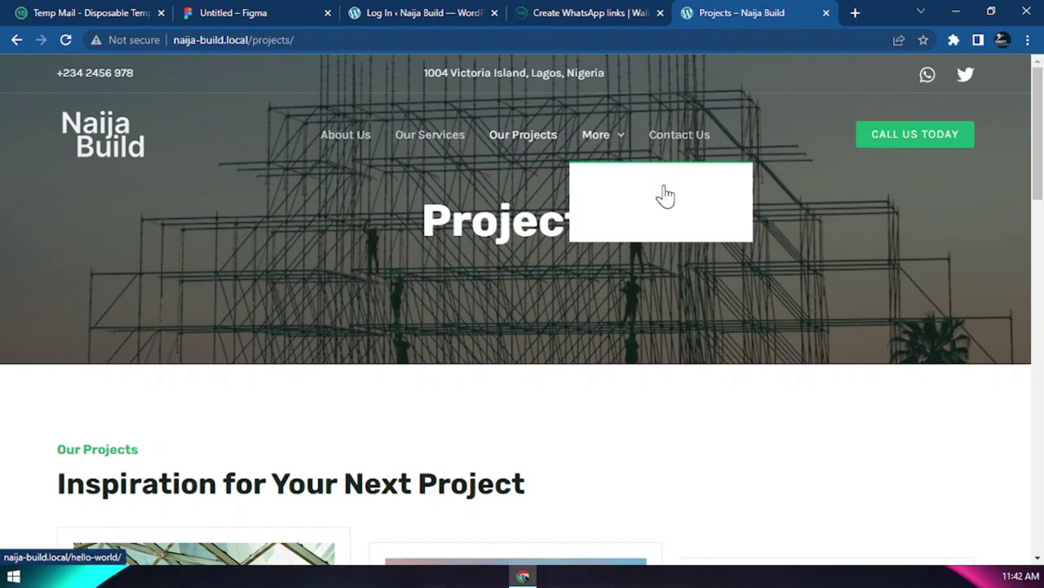
{"action": "mouse_move", "coordinate": [672, 232]}
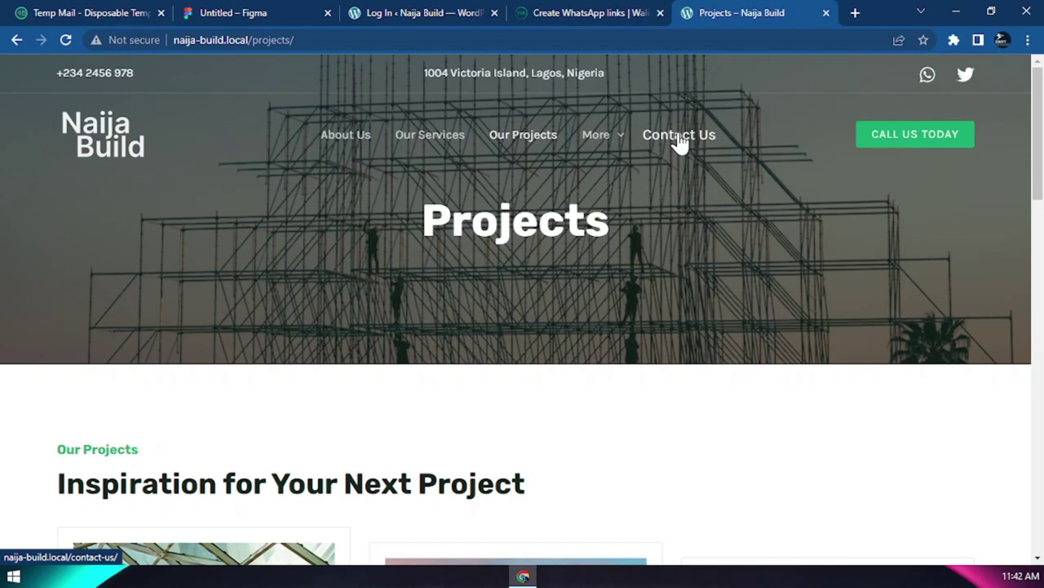
{"action": "left_click", "coordinate": [345, 134]}
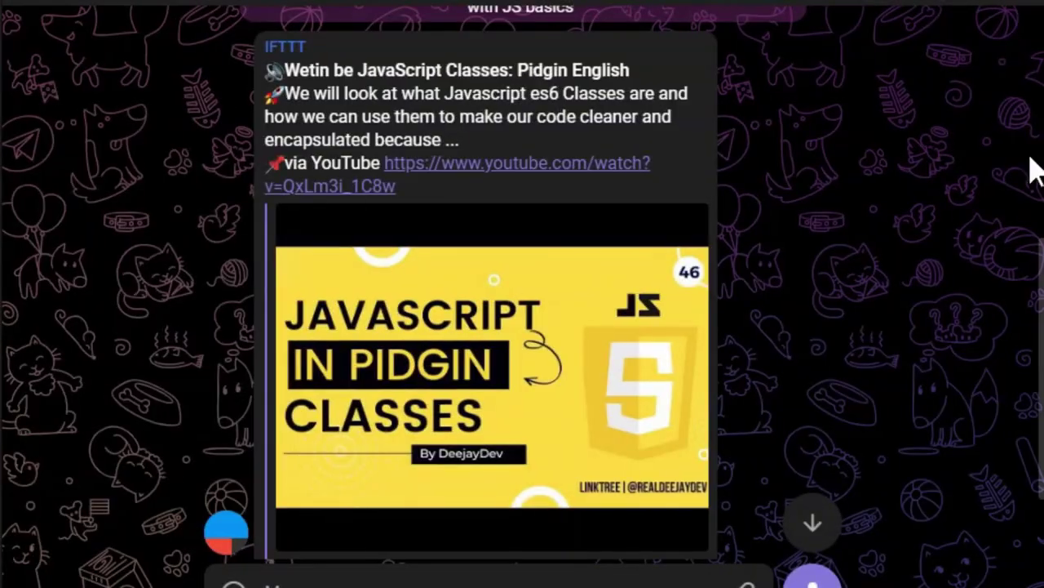
{"action": "scroll", "coordinate": [1033, 168], "scroll_direction": "down", "scroll_amount": 10}
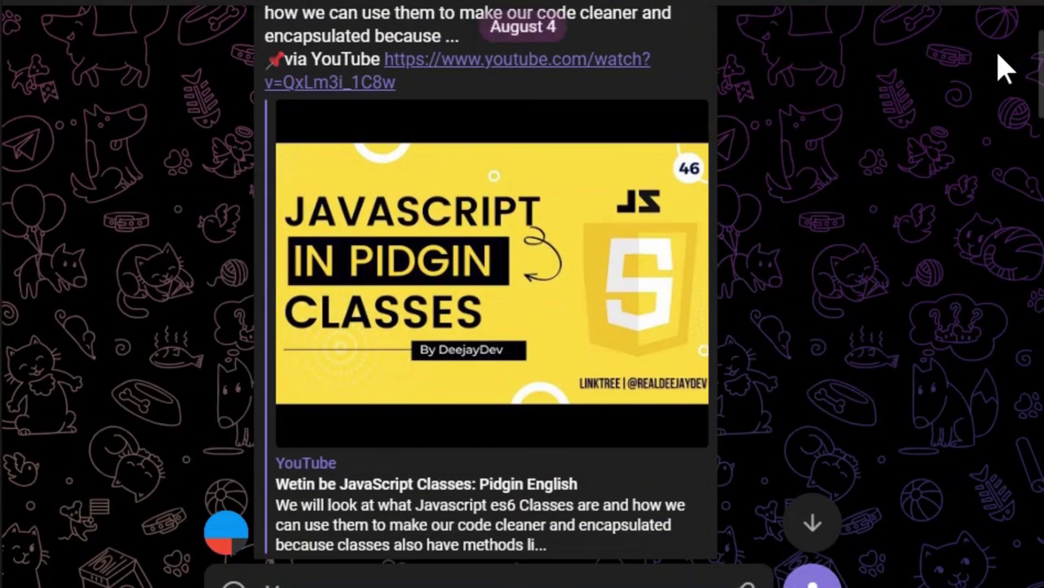
{"action": "left_click_drag", "start_coordinate": [1041, 106], "coordinate": [1041, 575]}
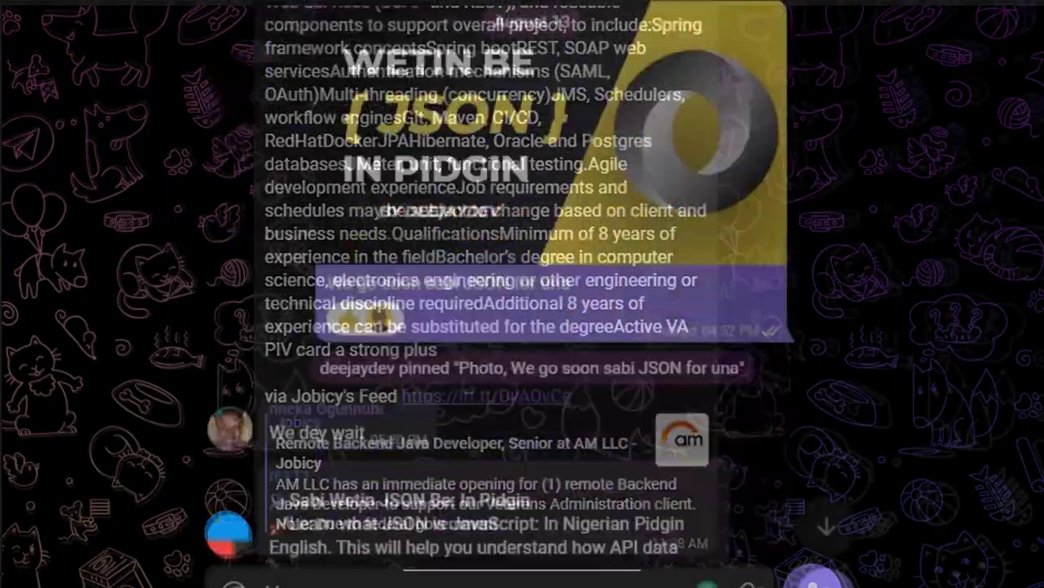
{"action": "scroll", "coordinate": [522, 293], "scroll_direction": "down", "scroll_amount": 10}
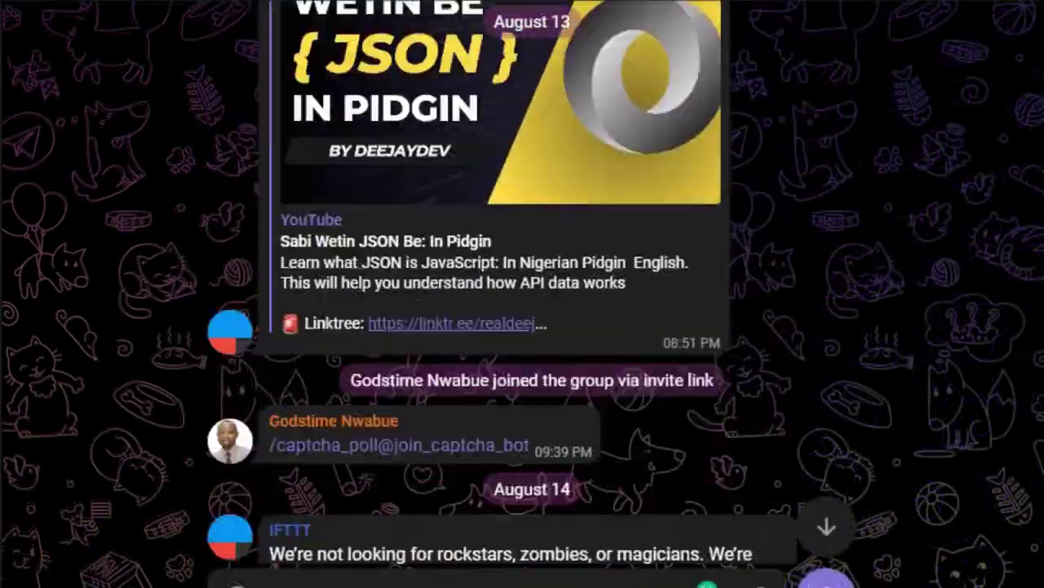
{"action": "scroll", "coordinate": [522, 294], "scroll_direction": "down", "scroll_amount": 20}
{"action": "scroll", "coordinate": [523, 294], "scroll_direction": "down", "scroll_amount": 10}
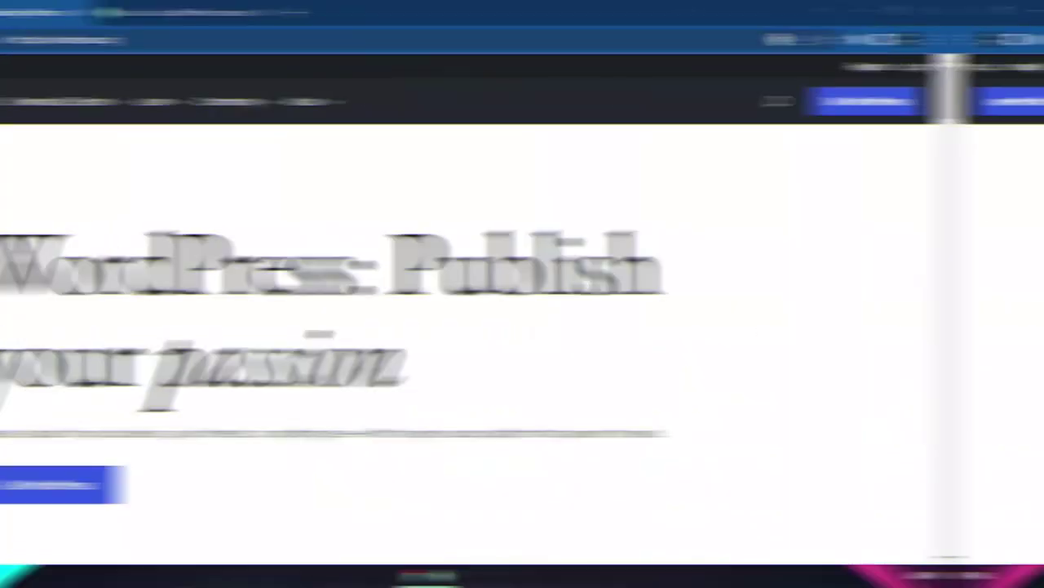
Switch to the localwp.com tab, select the localwp part of its address, and scroll the homepage
{"action": "left_click", "coordinate": [242, 12]}
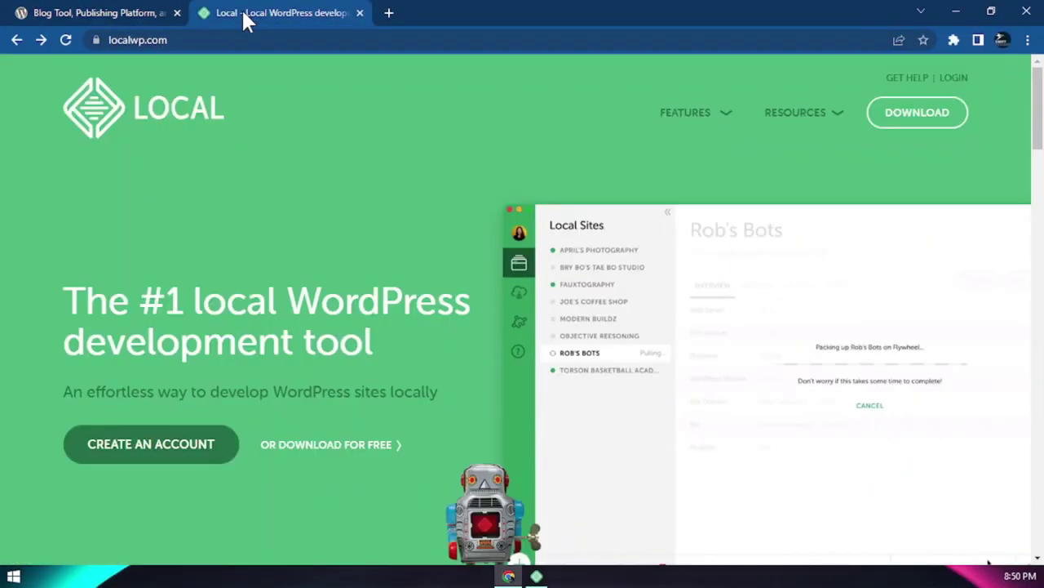
{"action": "double_click", "coordinate": [161, 40]}
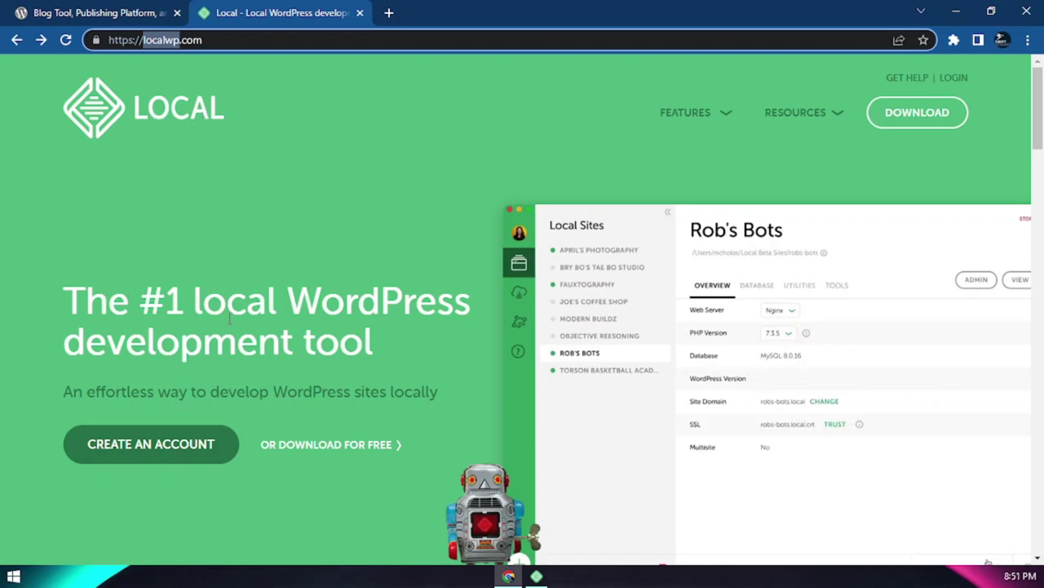
{"action": "scroll", "coordinate": [337, 326], "scroll_direction": "down", "scroll_amount": 2}
{"action": "scroll", "coordinate": [337, 326], "scroll_direction": "up", "scroll_amount": 2}
Open the free Download Local form, check its Mac, Windows and Linux options, then close it
{"action": "left_click", "coordinate": [337, 446]}
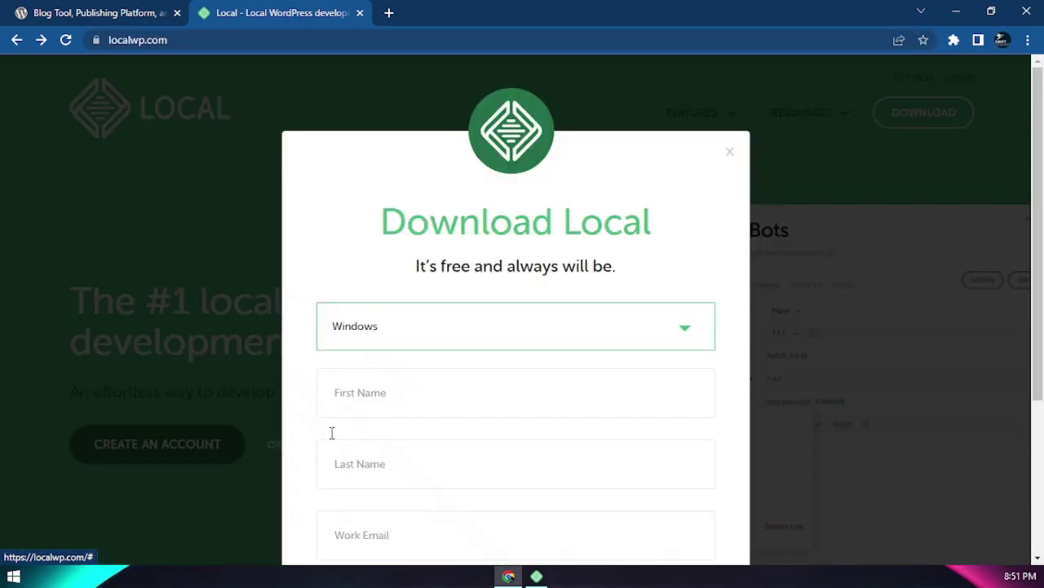
{"action": "left_click", "coordinate": [397, 337]}
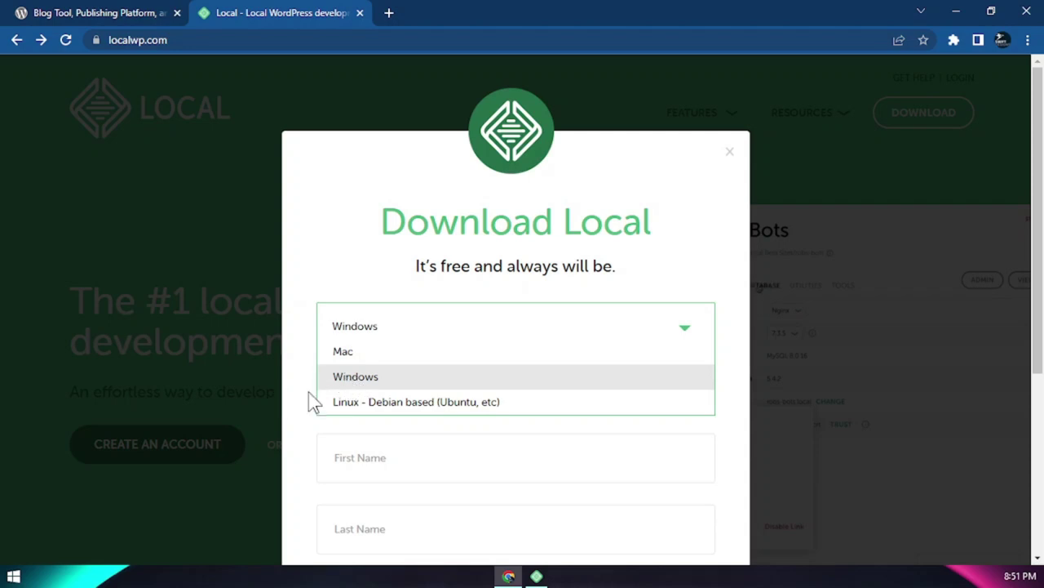
{"action": "scroll", "coordinate": [321, 440], "scroll_direction": "down", "scroll_amount": 4}
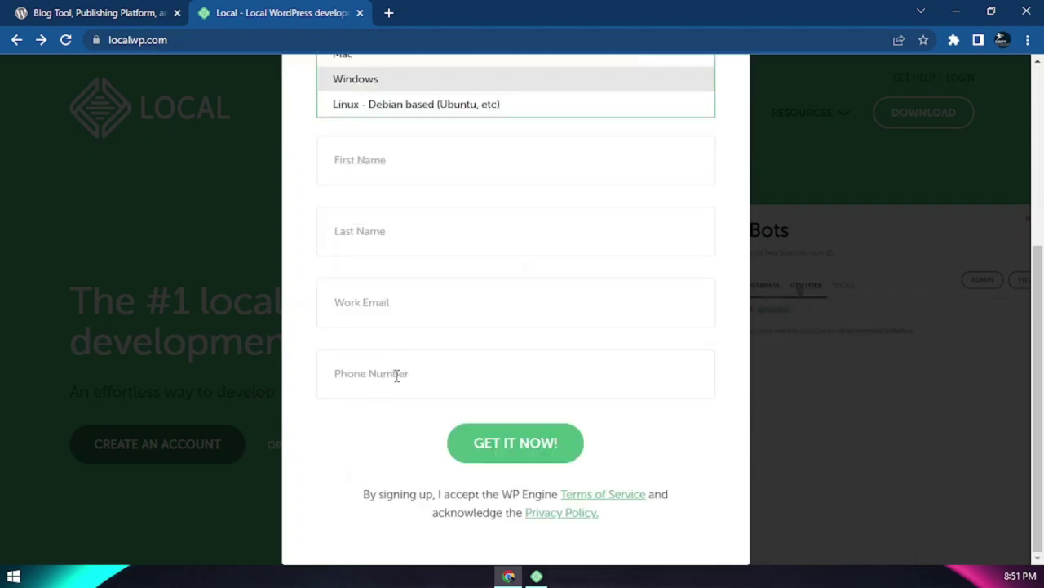
{"action": "left_click", "coordinate": [183, 362]}
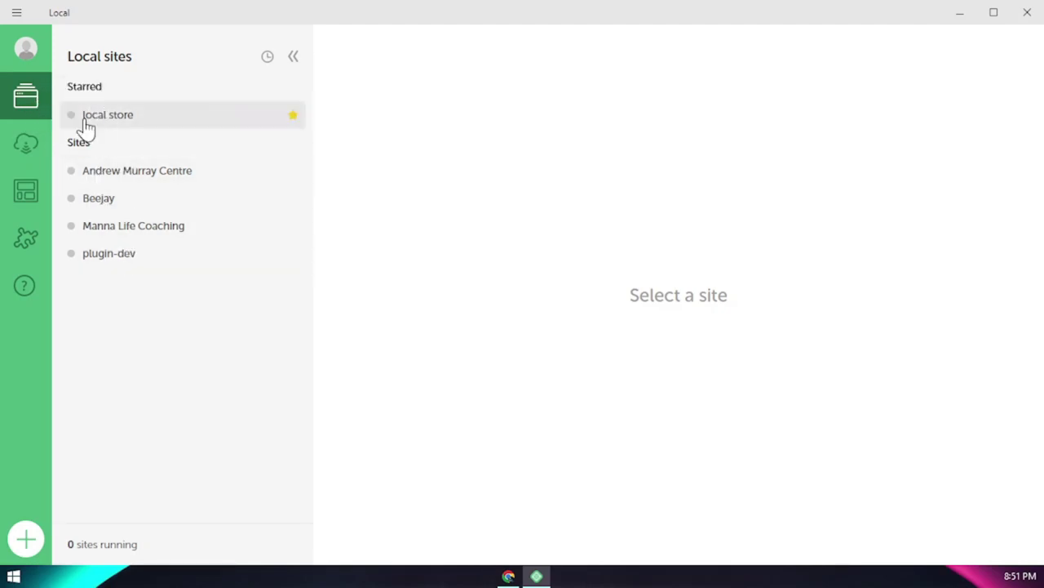
Visit Connect, Blueprints and Add-ons (Installed and Library), then start adding a new local site
{"action": "left_click", "coordinate": [31, 147]}
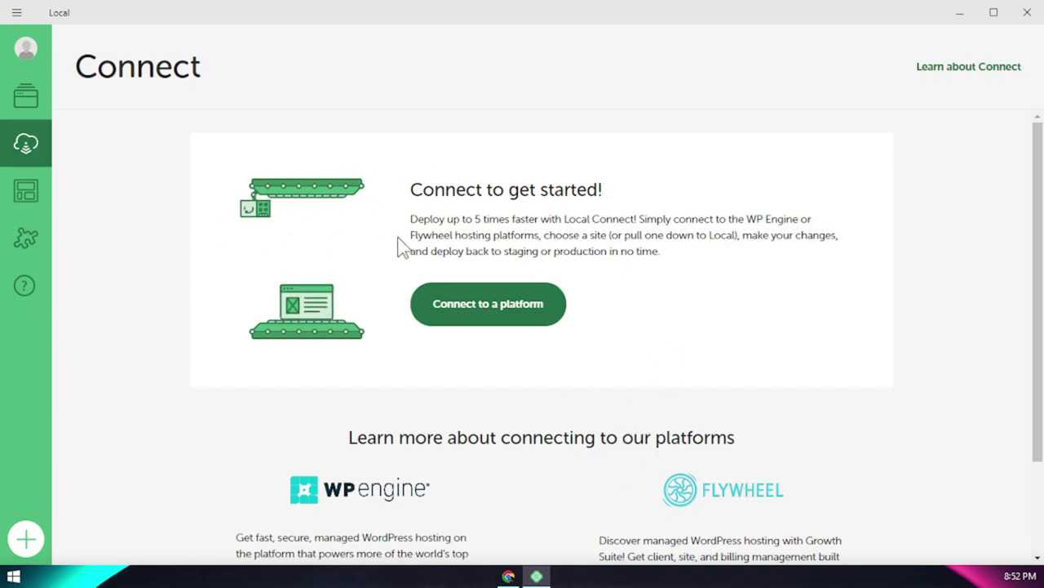
{"action": "left_click", "coordinate": [35, 205]}
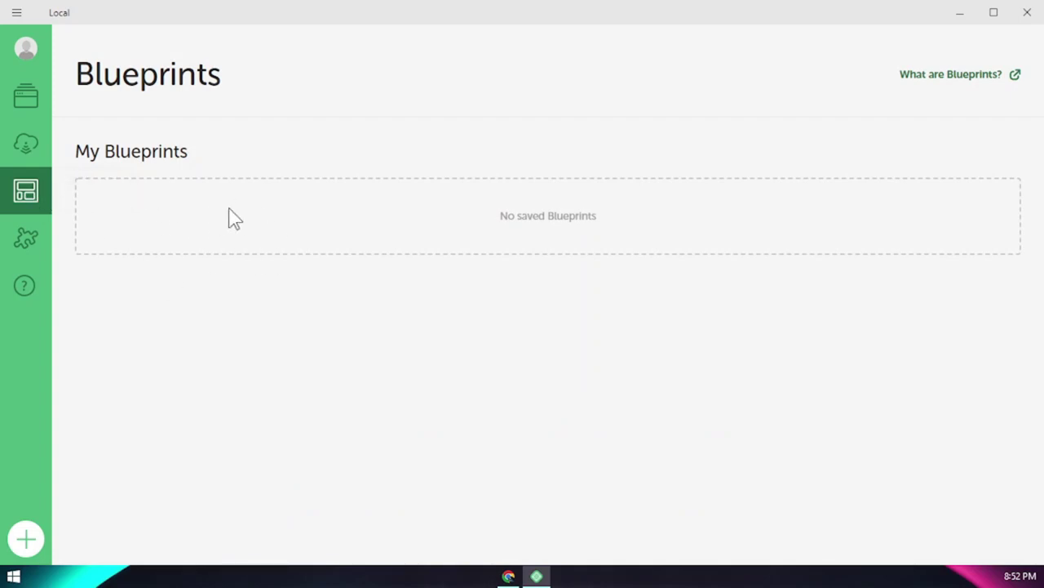
{"action": "left_click", "coordinate": [31, 243]}
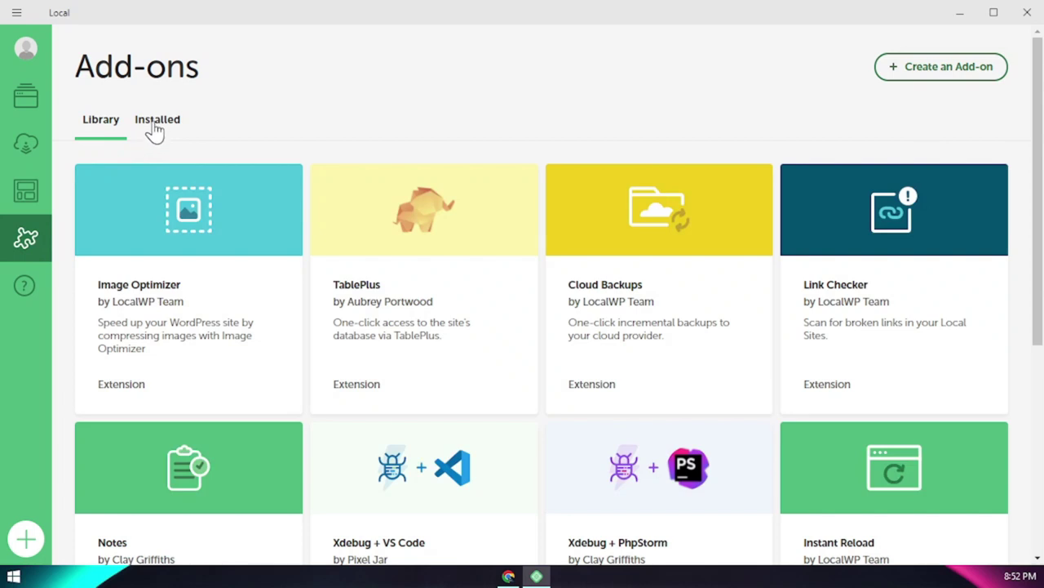
{"action": "left_click", "coordinate": [155, 130]}
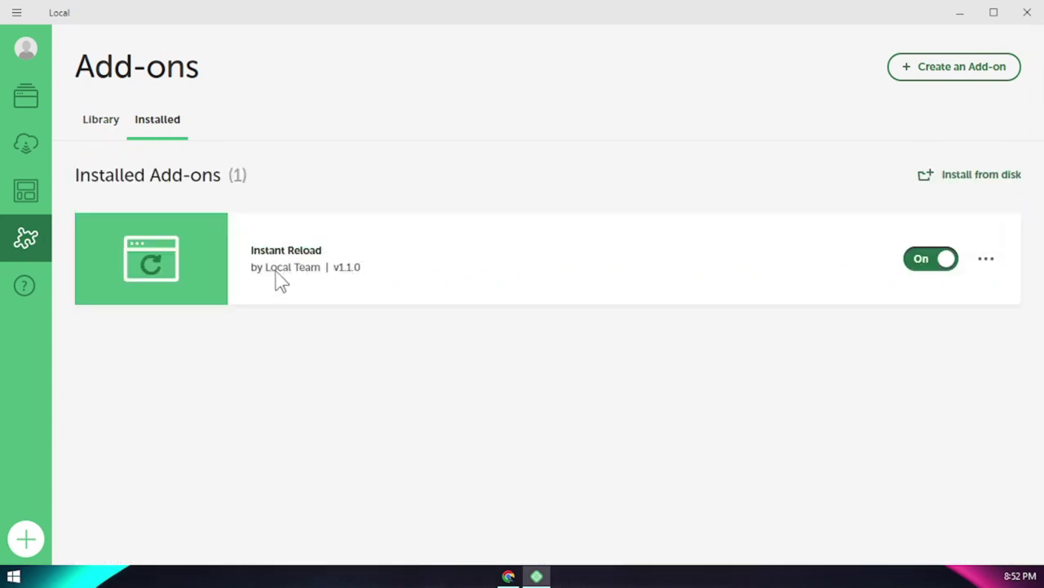
{"action": "left_click", "coordinate": [102, 131]}
{"action": "left_click", "coordinate": [161, 124]}
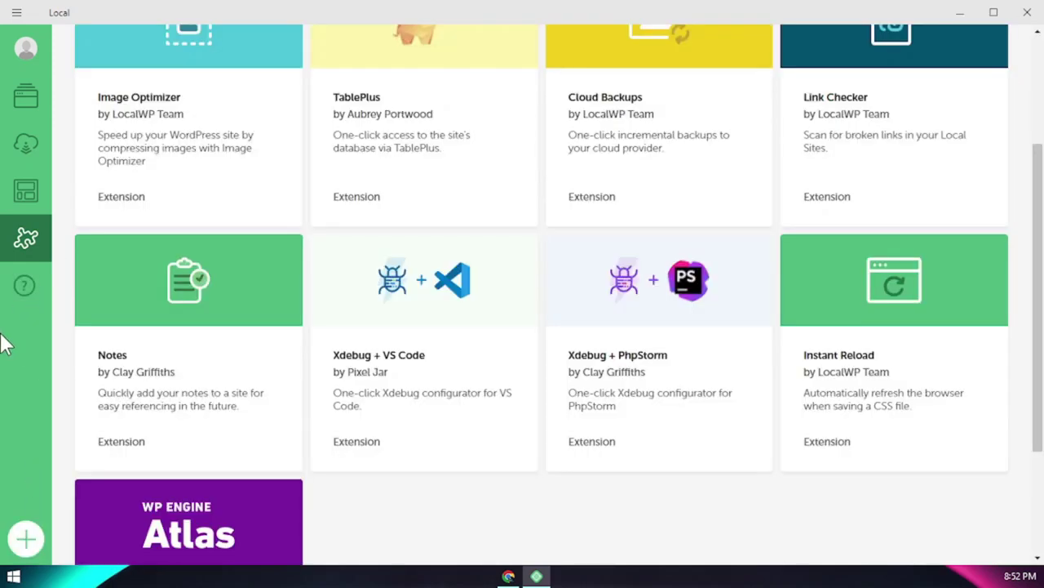
{"action": "left_click", "coordinate": [26, 540]}
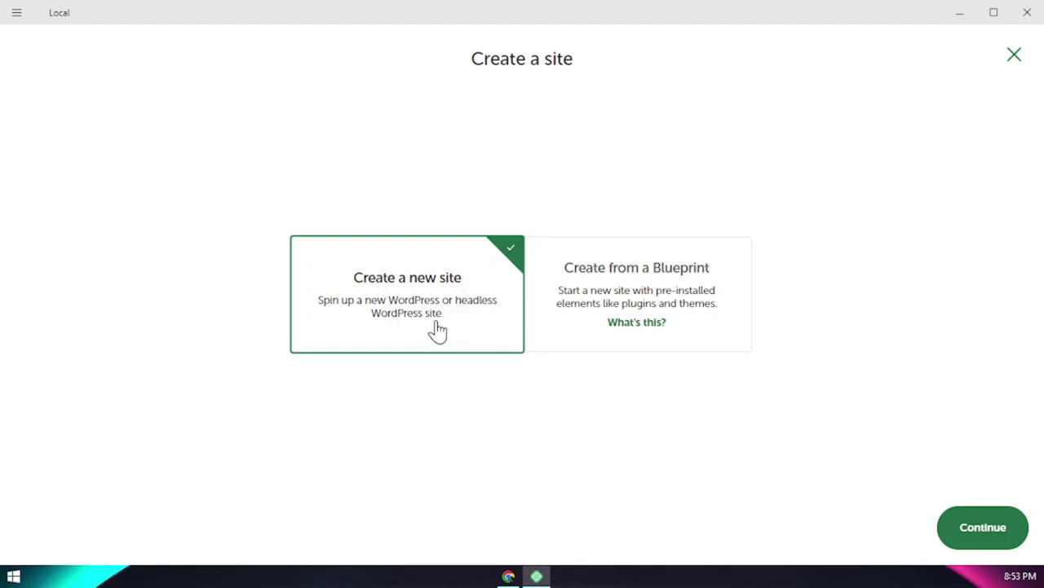
Name the new site 'Naija Build', keeping the naija-build.local domain under Advanced options
{"action": "left_click", "coordinate": [976, 530]}
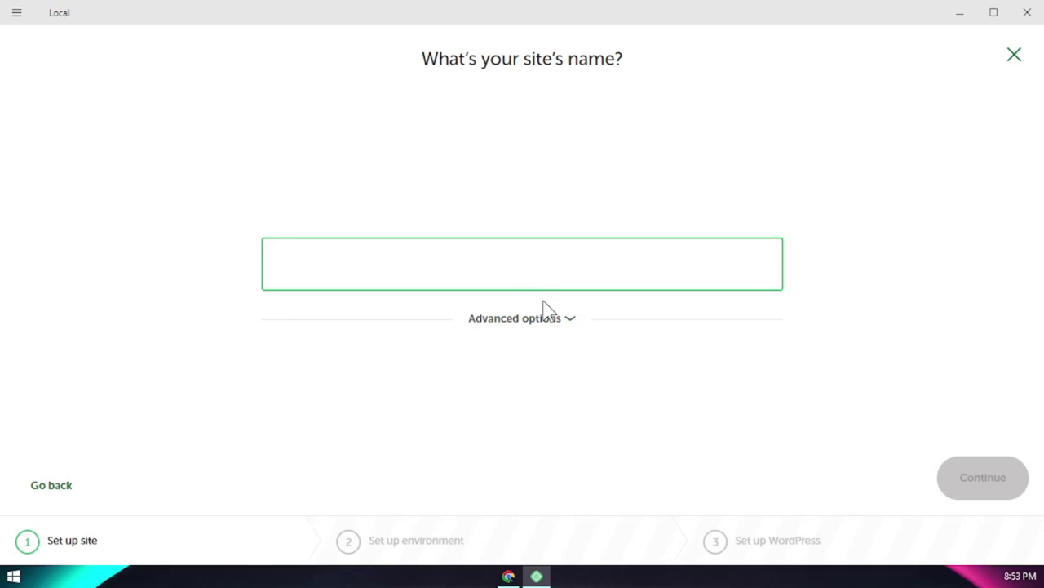
{"action": "type", "text": "Naija Build"}
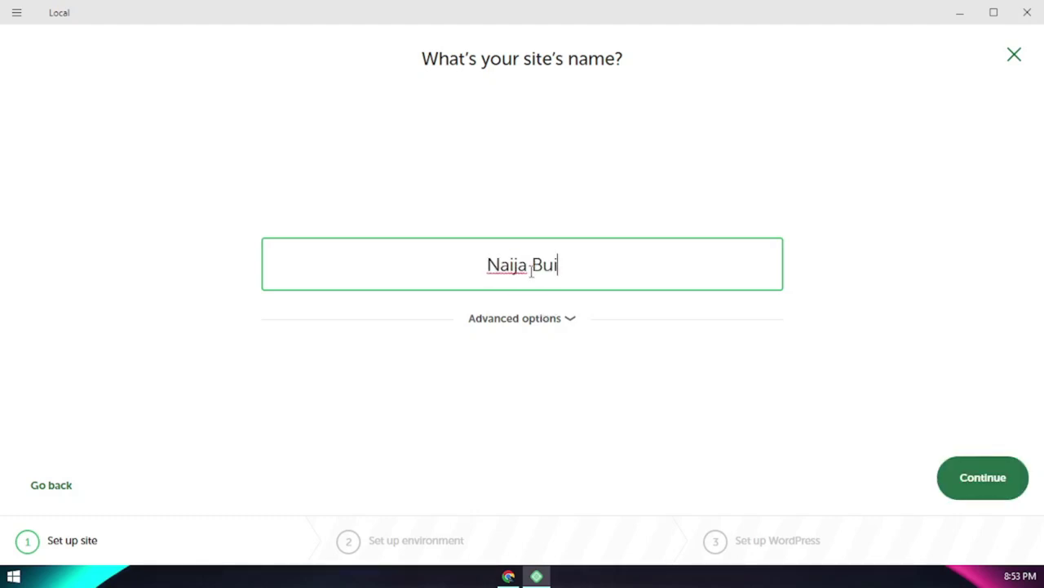
{"action": "left_click", "coordinate": [546, 317]}
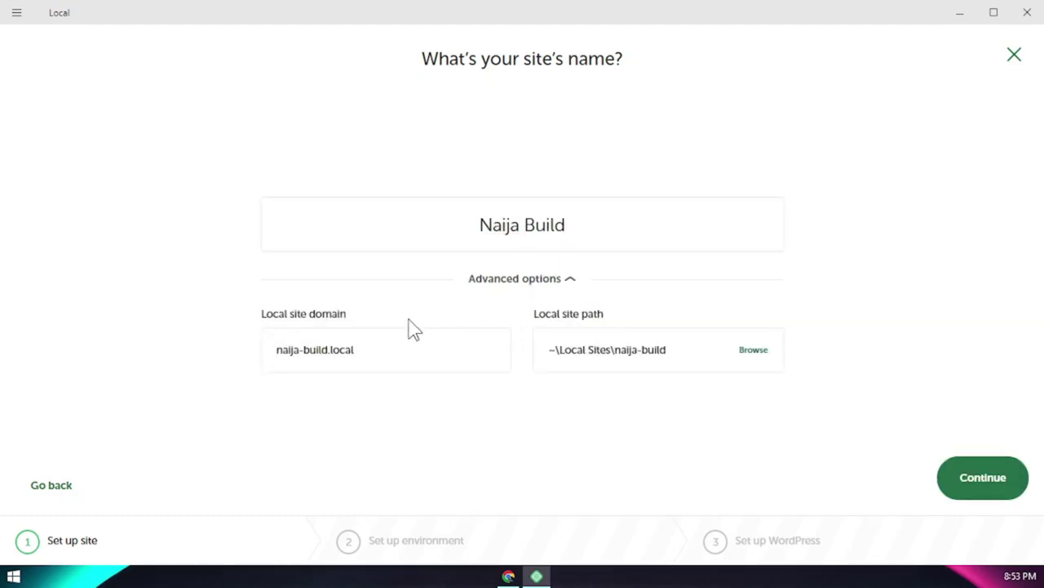
{"action": "left_click", "coordinate": [276, 356]}
{"action": "left_click_drag", "start_coordinate": [276, 356], "coordinate": [413, 359]}
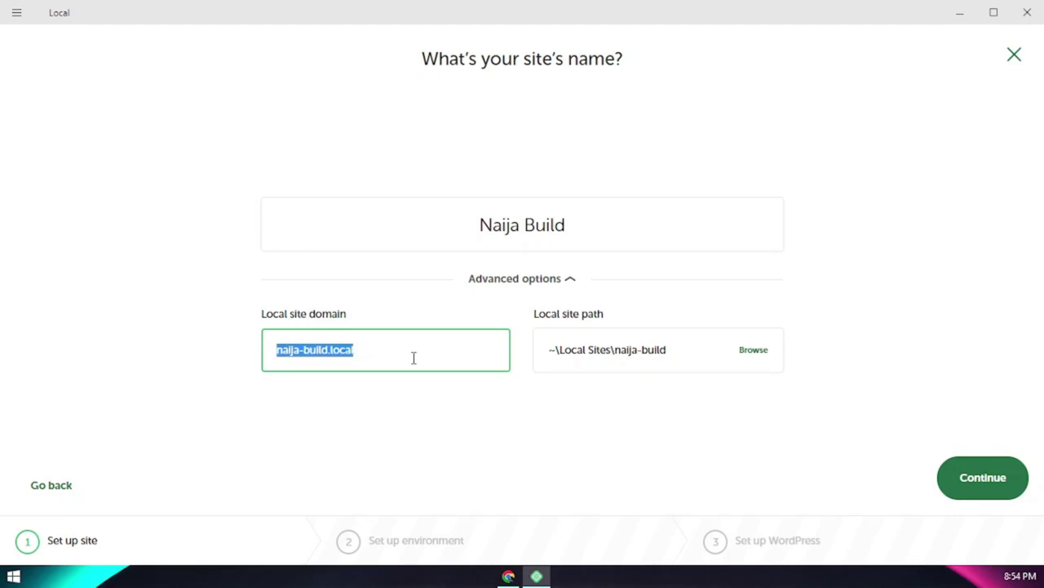
{"action": "left_click", "coordinate": [365, 353]}
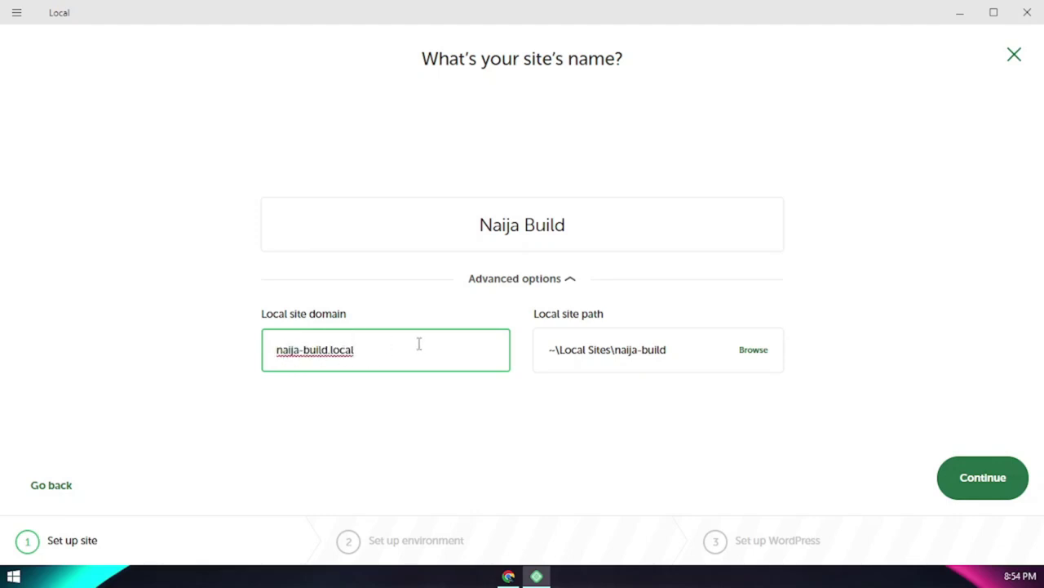
{"action": "left_click", "coordinate": [596, 356]}
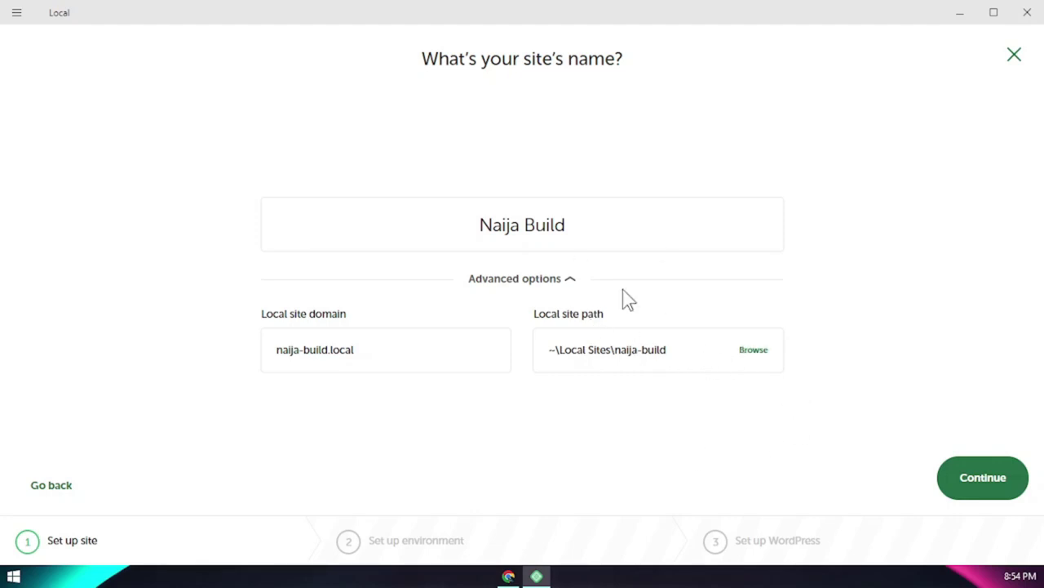
{"action": "left_click", "coordinate": [966, 487]}
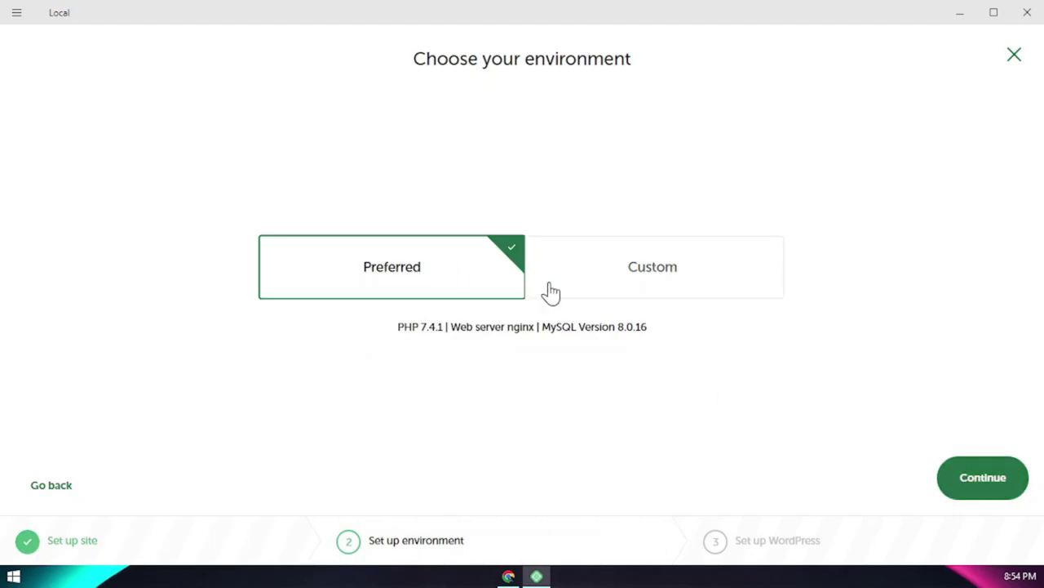
Keep the Preferred environment (PHP 7.4.1, nginx, MySQL 8.0.16) and continue
{"action": "left_click", "coordinate": [970, 495]}
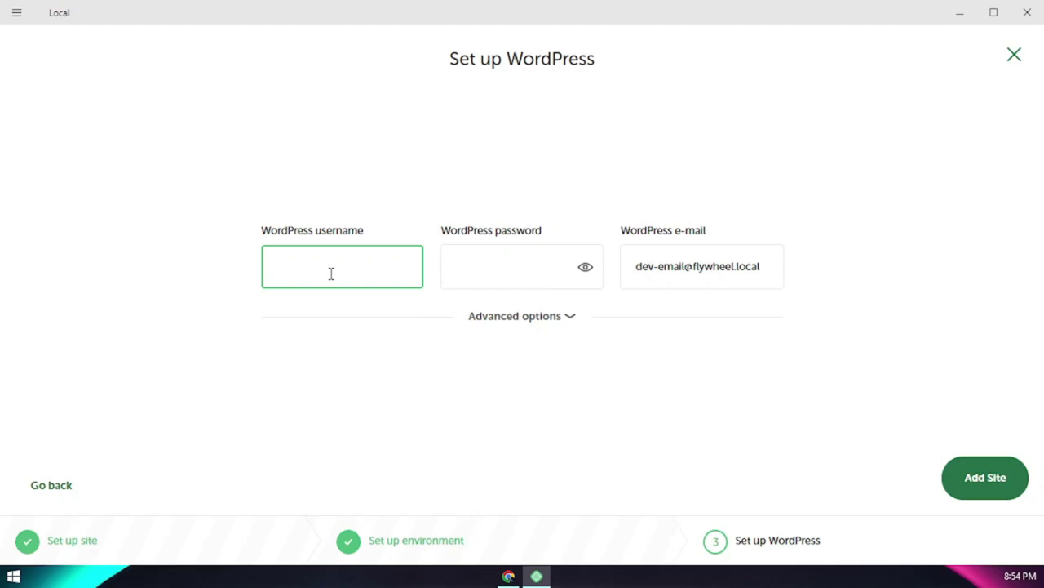
Enter the WordPress admin username and password, revealing the password to check it
{"action": "type", "text": "dm"}
{"action": "key", "text": "BackSpace"}
{"action": "key", "text": "BackSpace"}
{"action": "key", "text": "BackSpace"}
{"action": "type", "text": "eejaydev"}
{"action": "key", "text": "Tab"}
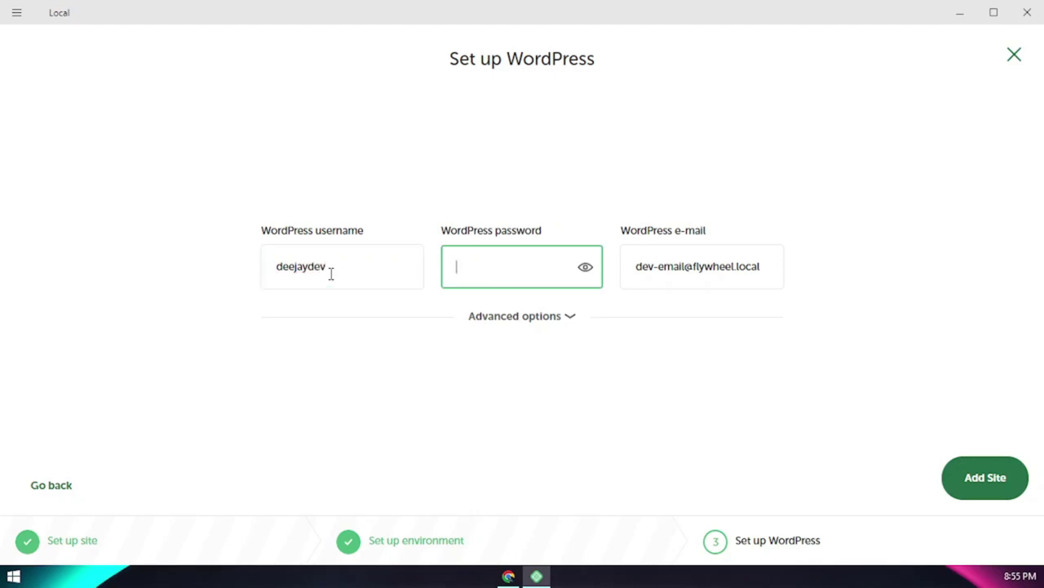
{"action": "type", "text": "passwo"}
{"action": "left_click", "coordinate": [585, 267]}
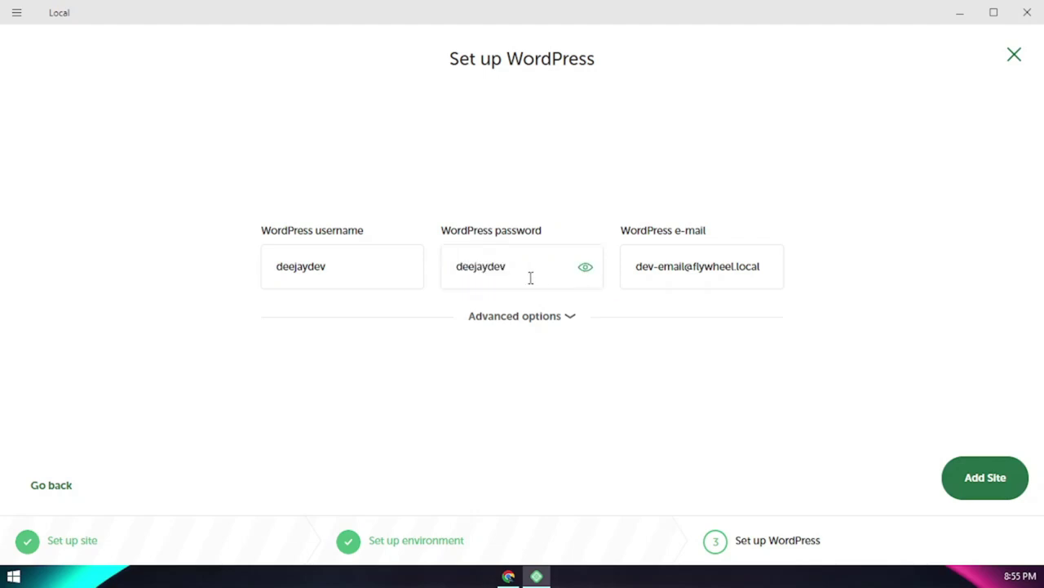
{"action": "left_click", "coordinate": [341, 280]}
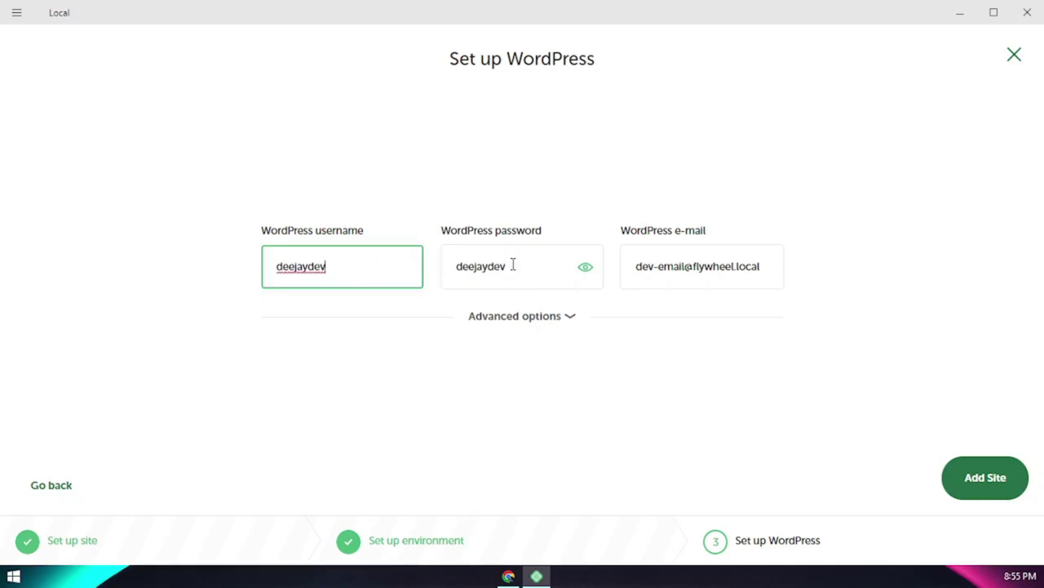
Paste a temporary admin e-mail address, review the Advanced options, and add the site
{"action": "key", "text": "Tab"}
{"action": "key", "text": "Tab"}
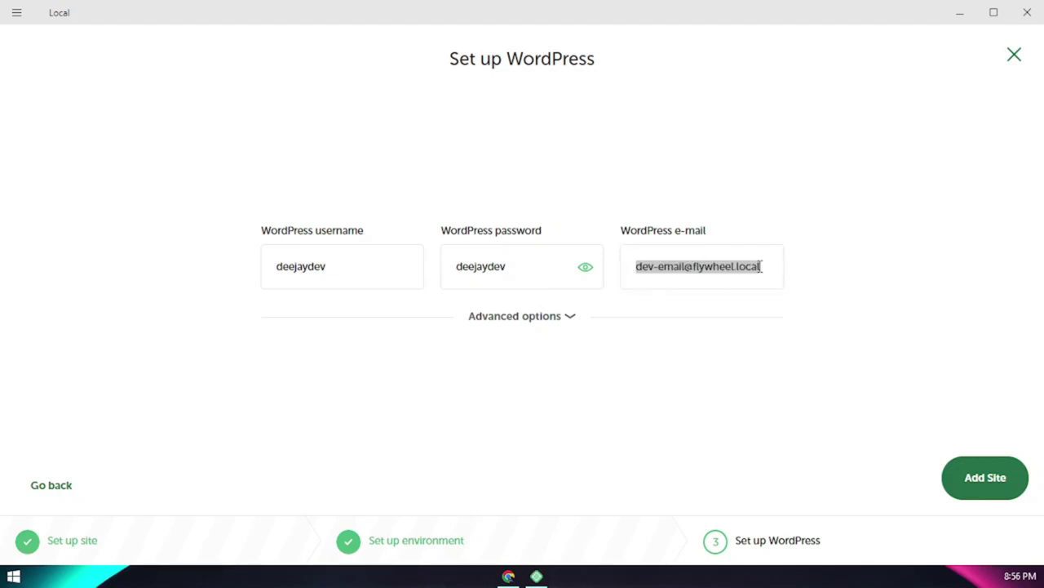
{"action": "key", "text": "ctrl+v"}
{"action": "left_click", "coordinate": [527, 314]}
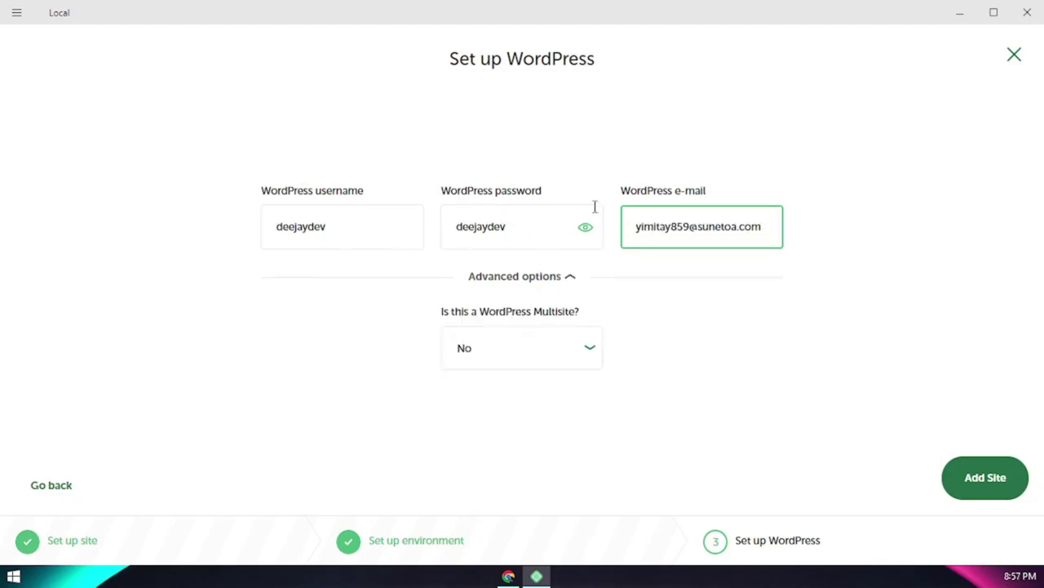
{"action": "left_click", "coordinate": [653, 228]}
{"action": "left_click_drag", "start_coordinate": [677, 235], "coordinate": [761, 233]}
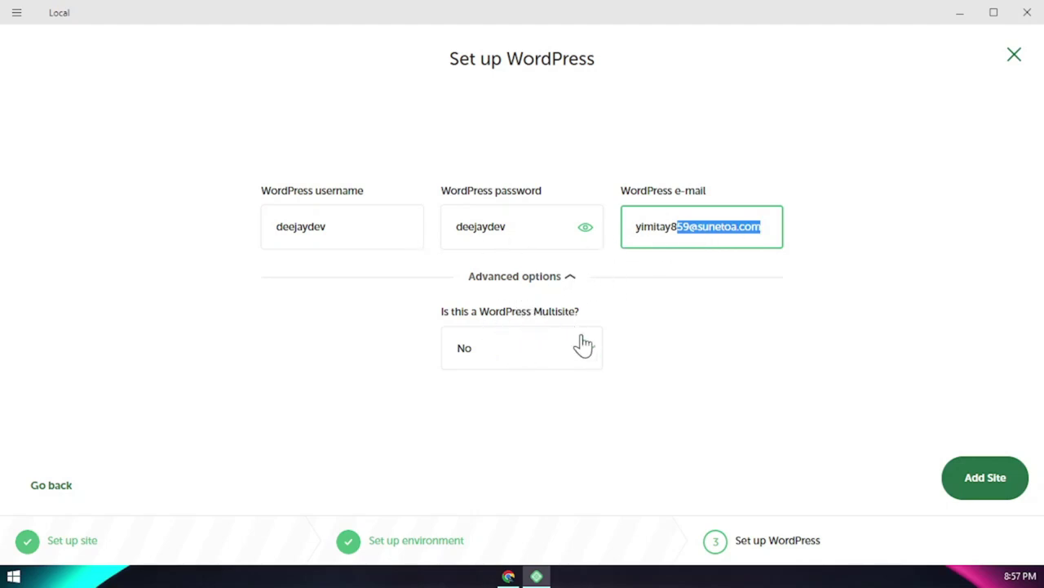
{"action": "left_click", "coordinate": [569, 278]}
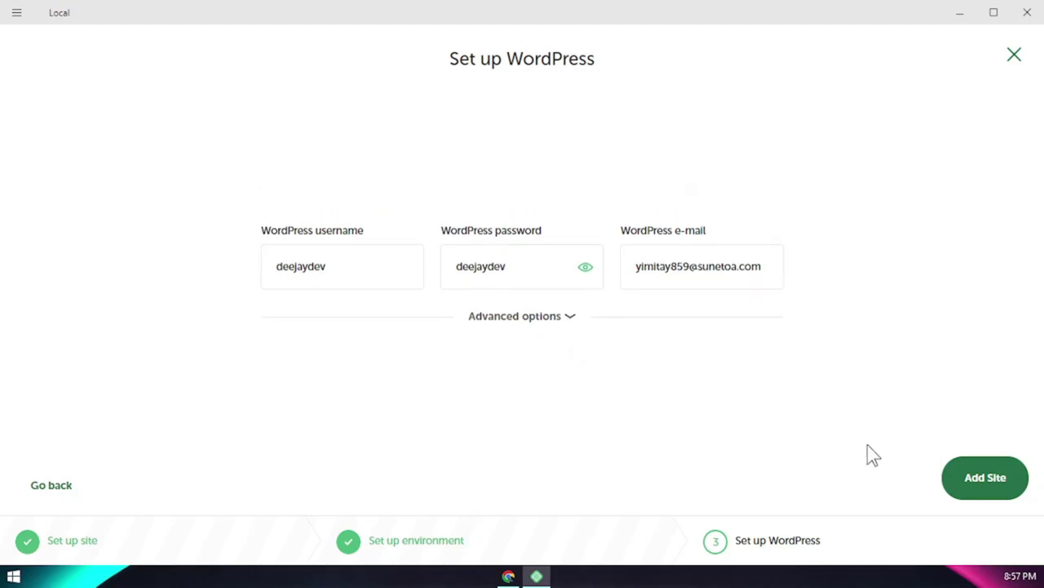
{"action": "left_click", "coordinate": [965, 490]}
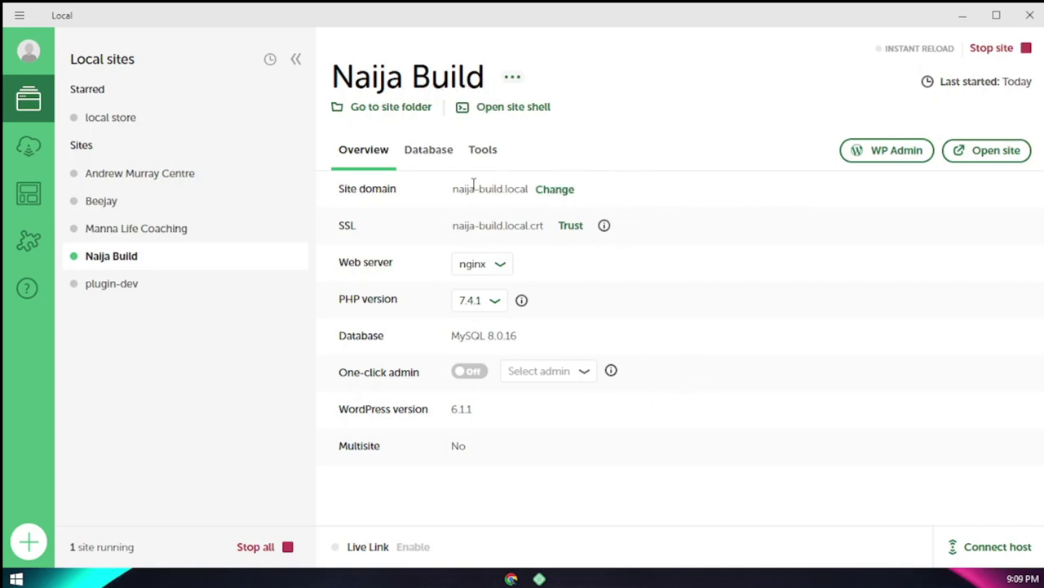
Change Naija Build's PHP version from 7.4.1 to 8.1.9, keeping nginx as web server
{"action": "left_click_drag", "start_coordinate": [457, 189], "coordinate": [524, 187]}
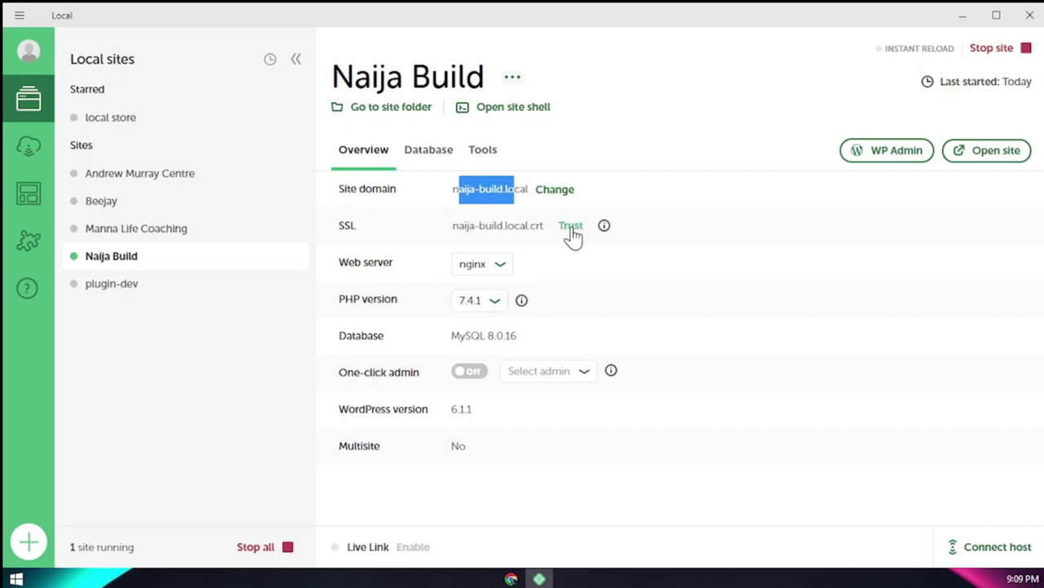
{"action": "left_click", "coordinate": [489, 268]}
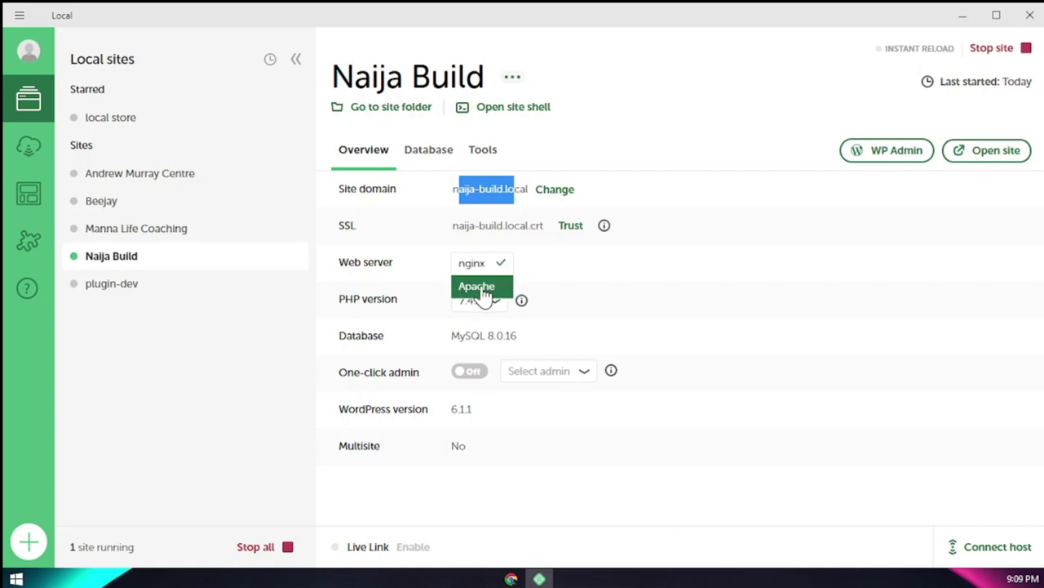
{"action": "left_click", "coordinate": [551, 280]}
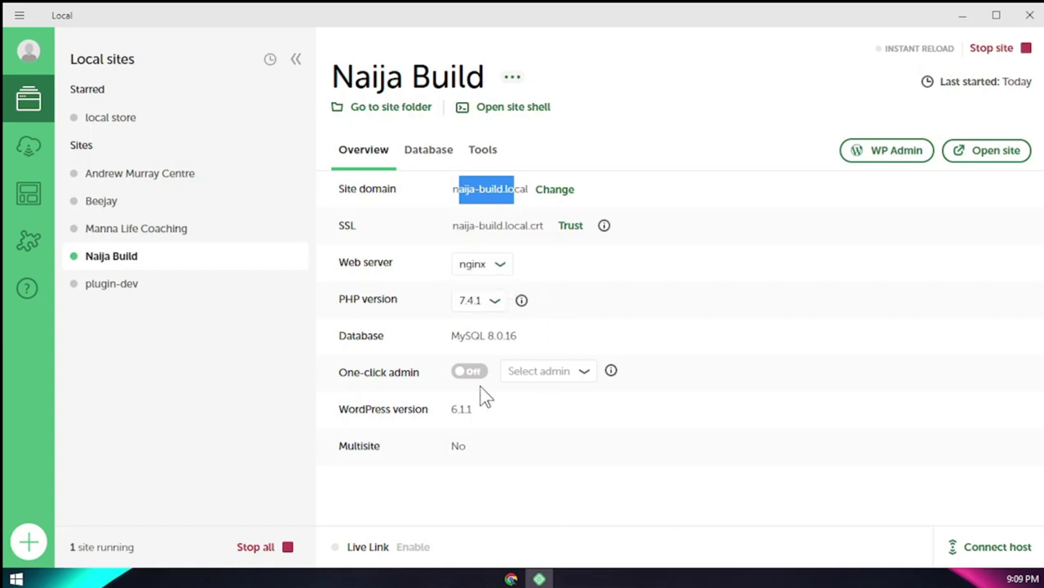
{"action": "left_click", "coordinate": [474, 306]}
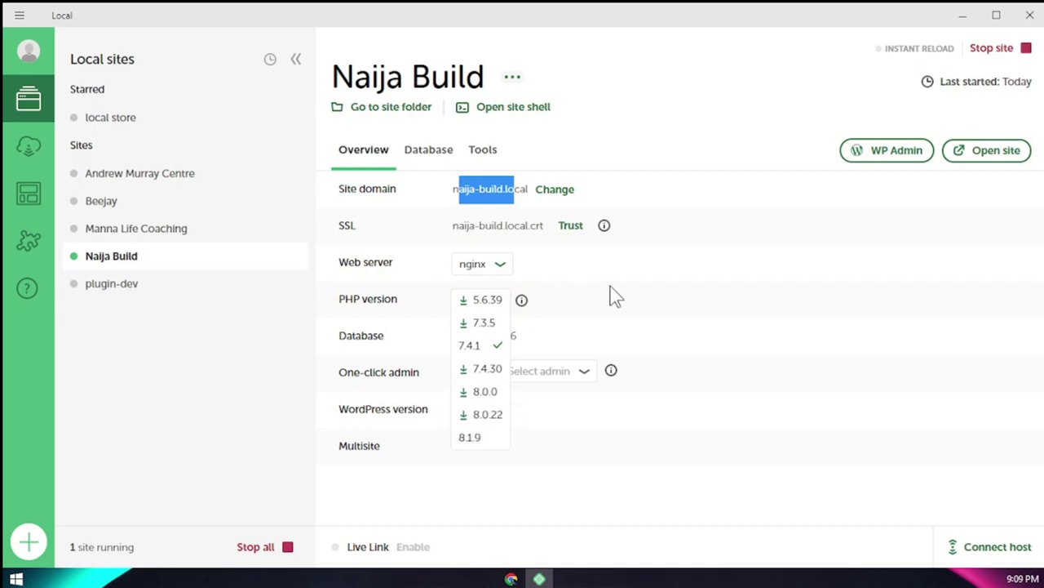
{"action": "left_click", "coordinate": [483, 446]}
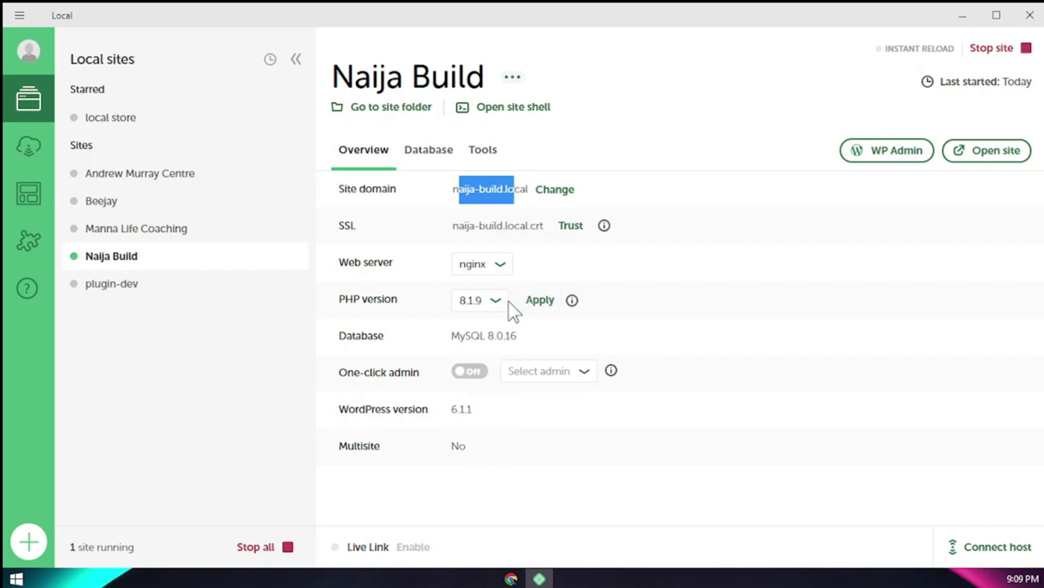
{"action": "left_click", "coordinate": [540, 300]}
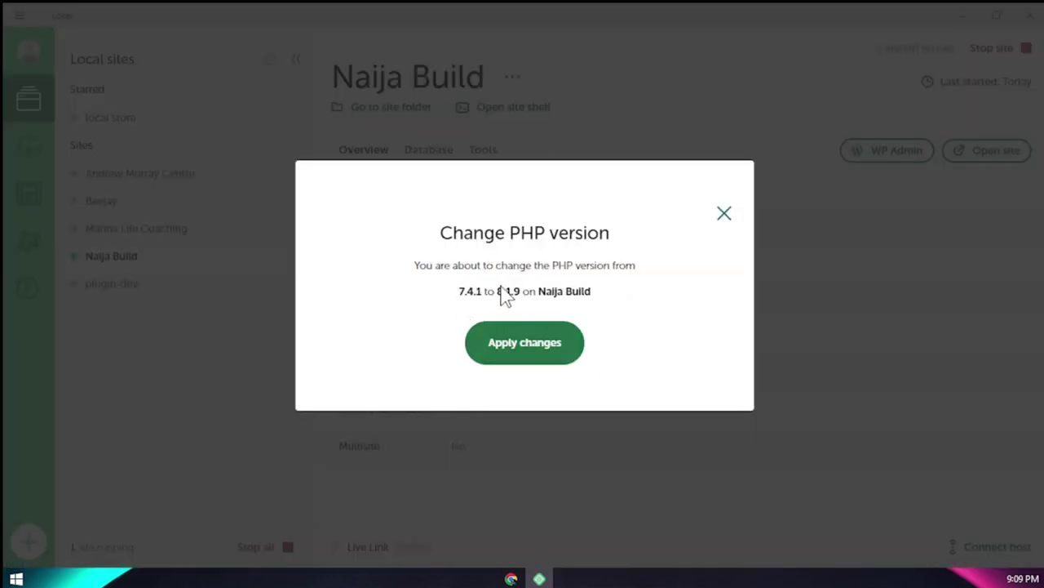
Confirm the PHP 8.1.9 change, then stop and restart the Naija Build site
{"action": "left_click", "coordinate": [517, 352]}
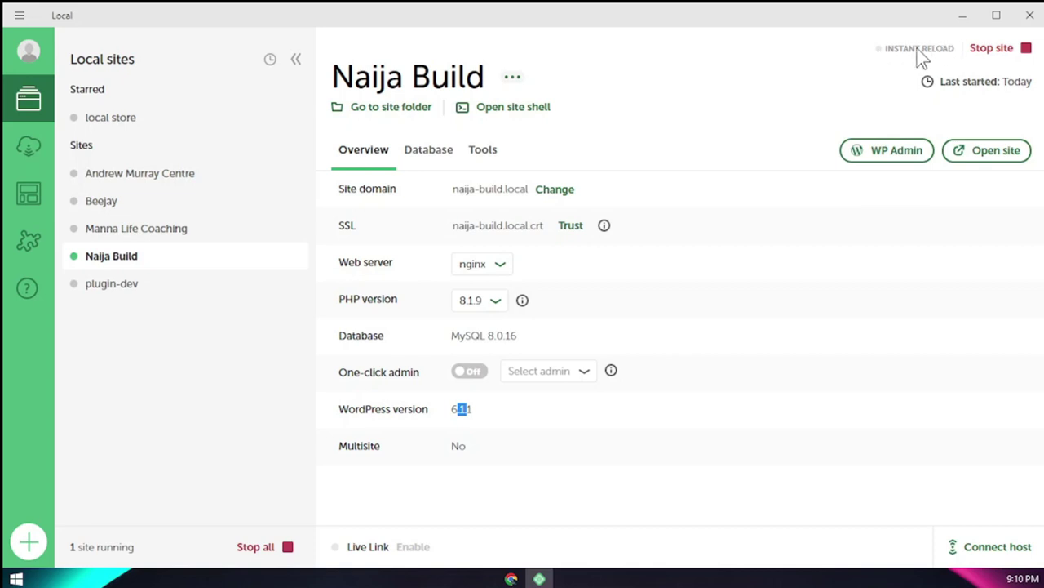
{"action": "left_click", "coordinate": [997, 57]}
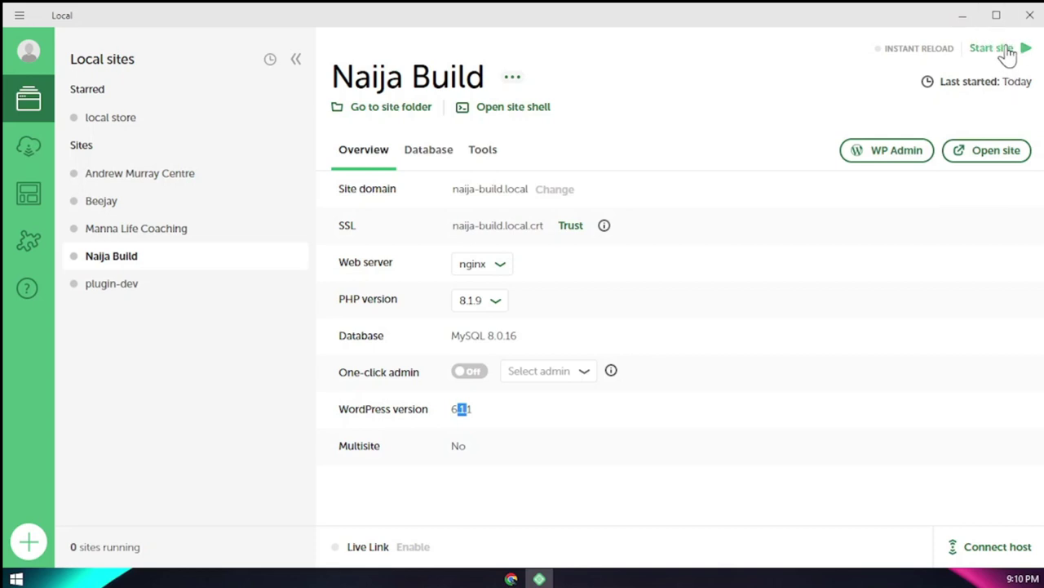
{"action": "left_click", "coordinate": [1009, 52]}
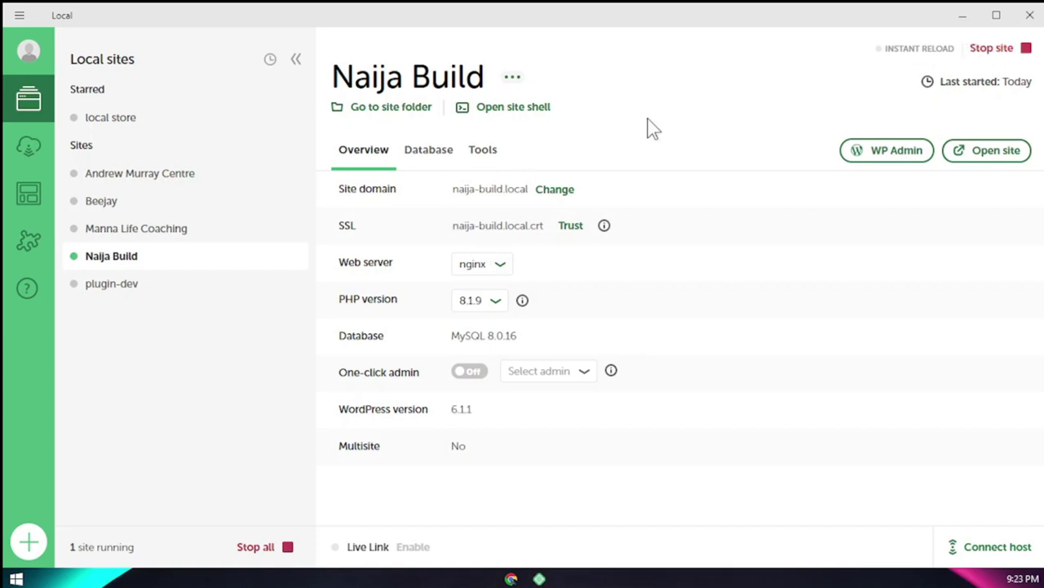
View the Database details, highlighting host localhost, port 10035 and database name local
{"action": "left_click", "coordinate": [428, 149]}
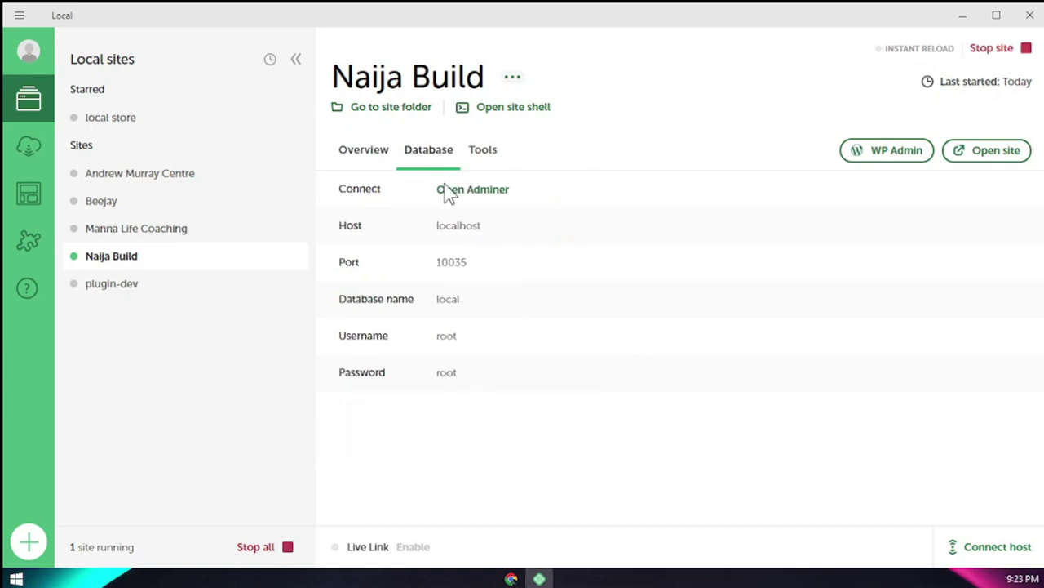
{"action": "double_click", "coordinate": [455, 226]}
{"action": "double_click", "coordinate": [444, 262]}
{"action": "double_click", "coordinate": [449, 299]}
In Tools, open the Instant Reload settings and toggle automatic reload on site start
{"action": "left_click", "coordinate": [478, 161]}
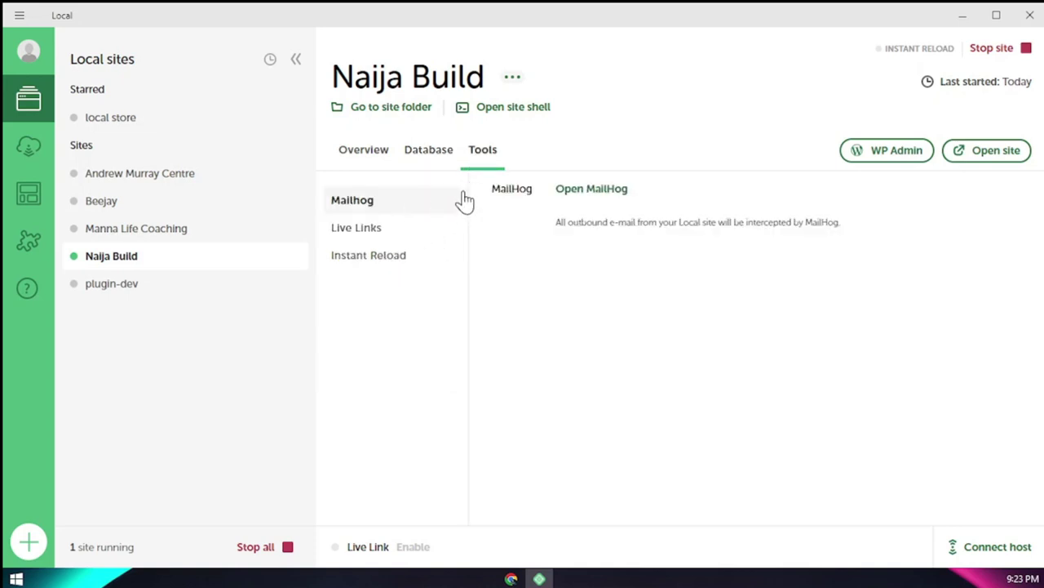
{"action": "left_click", "coordinate": [407, 232]}
{"action": "left_click", "coordinate": [408, 256]}
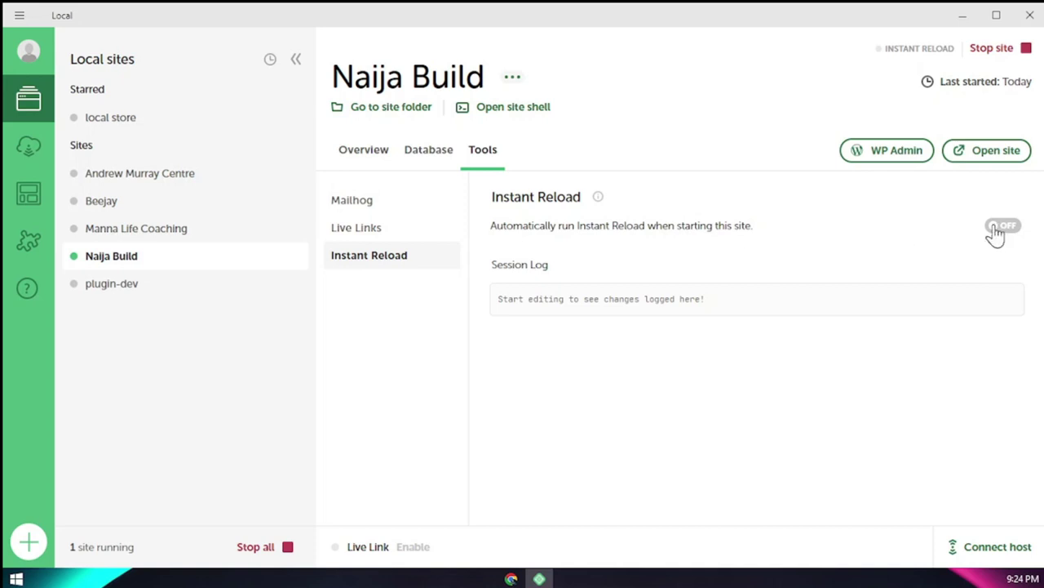
{"action": "left_click", "coordinate": [997, 226]}
{"action": "left_click", "coordinate": [993, 160]}
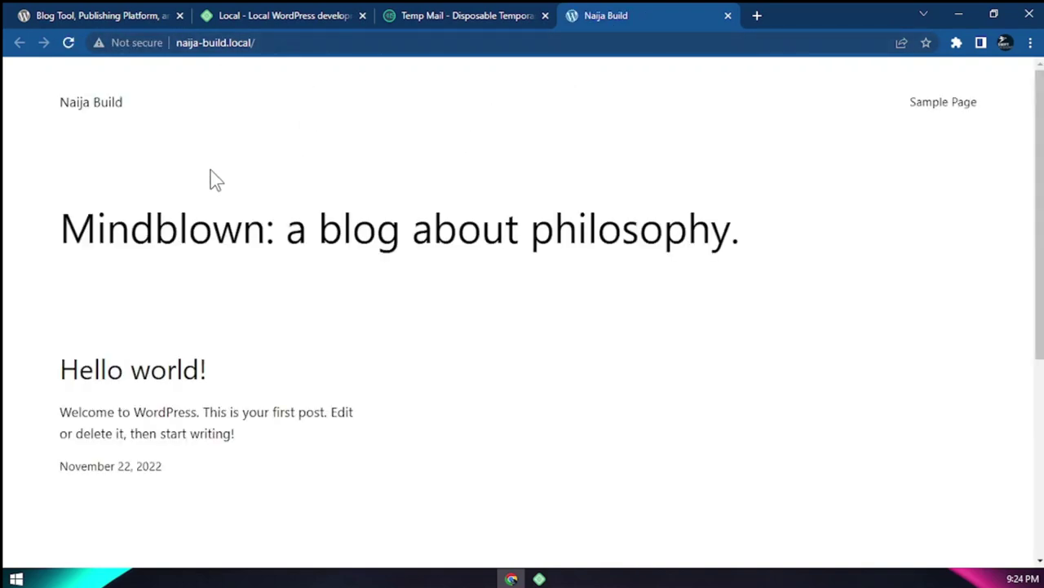
{"action": "scroll", "coordinate": [397, 226], "scroll_direction": "down", "scroll_amount": 4}
{"action": "scroll", "coordinate": [396, 234], "scroll_direction": "up", "scroll_amount": 5}
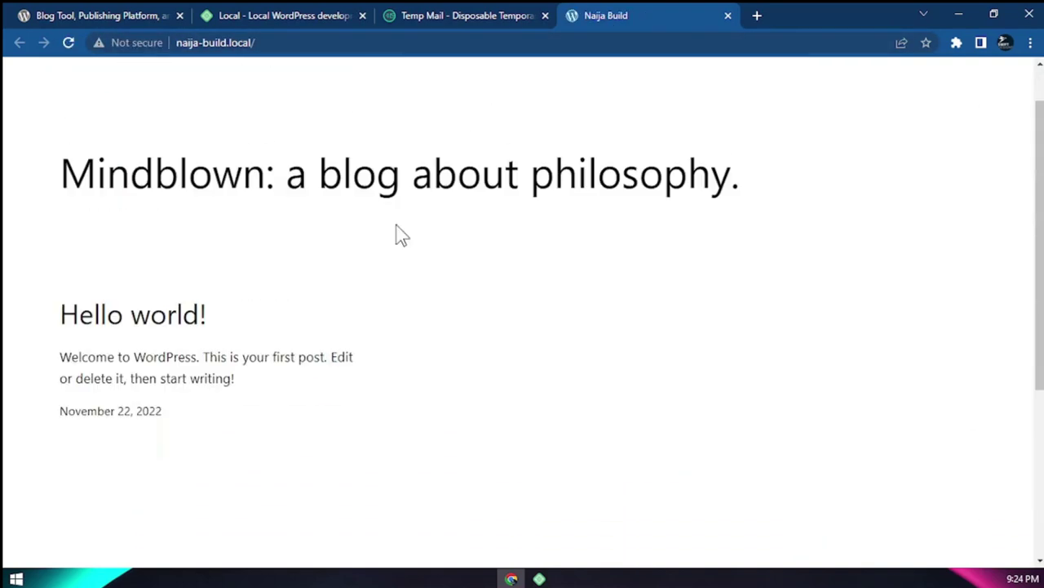
{"action": "scroll", "coordinate": [504, 172], "scroll_direction": "down", "scroll_amount": 5}
{"action": "scroll", "coordinate": [490, 164], "scroll_direction": "up", "scroll_amount": 1}
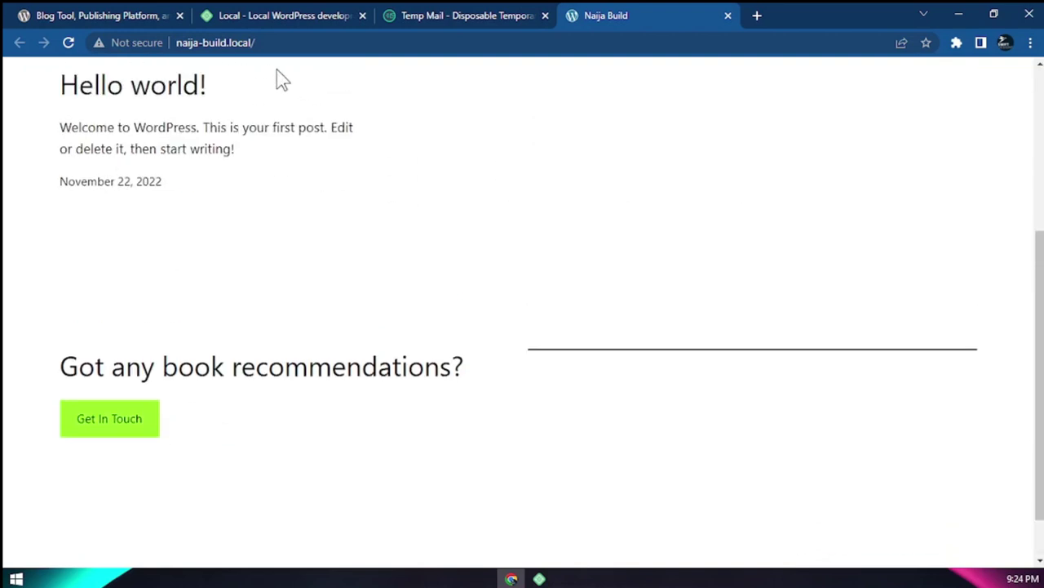
{"action": "left_click", "coordinate": [266, 42]}
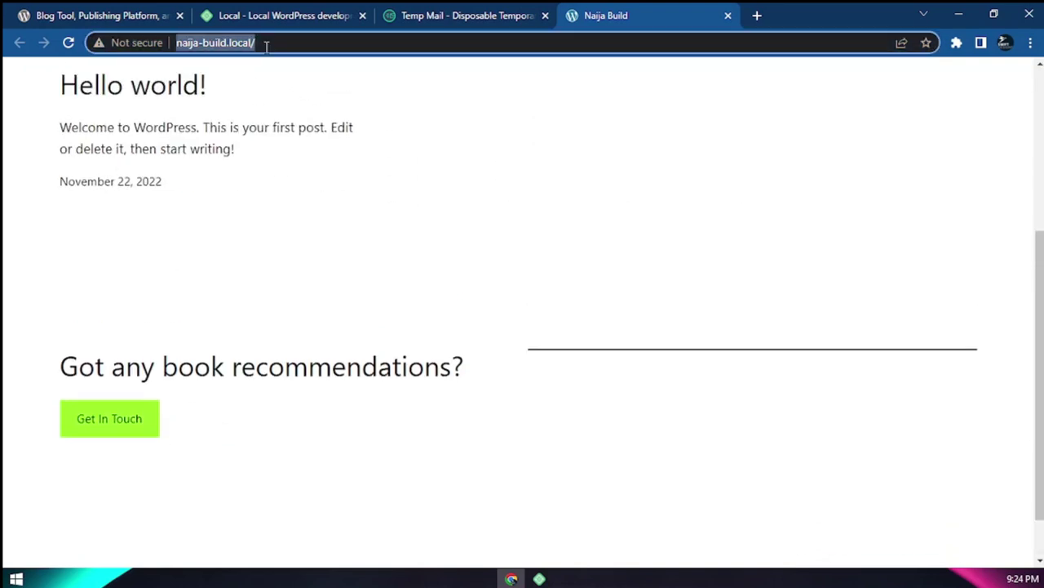
{"action": "left_click", "coordinate": [184, 44]}
{"action": "double_click", "coordinate": [189, 43]}
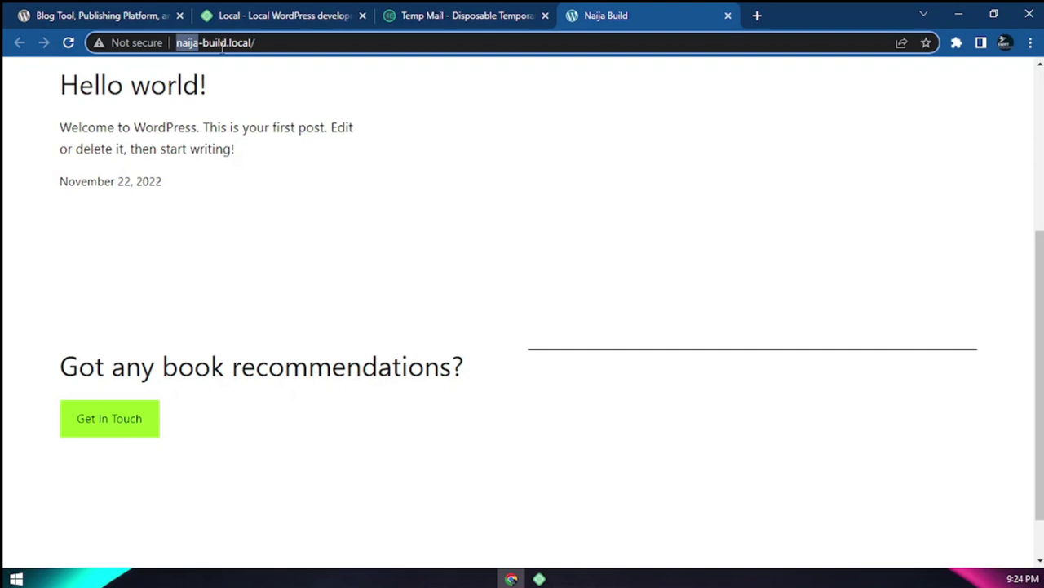
{"action": "double_click", "coordinate": [214, 43]}
{"action": "left_click", "coordinate": [233, 45]}
{"action": "scroll", "coordinate": [301, 114], "scroll_direction": "up", "scroll_amount": 4}
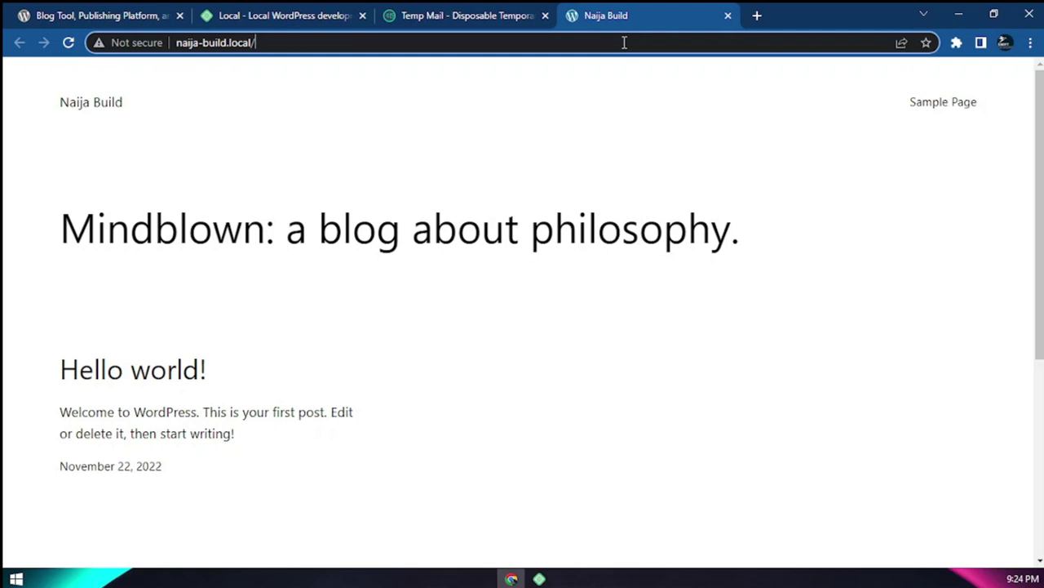
Load naija-build.local/wp-admin in Chrome to reach the Naija Build WordPress login page
{"action": "left_click", "coordinate": [543, 578]}
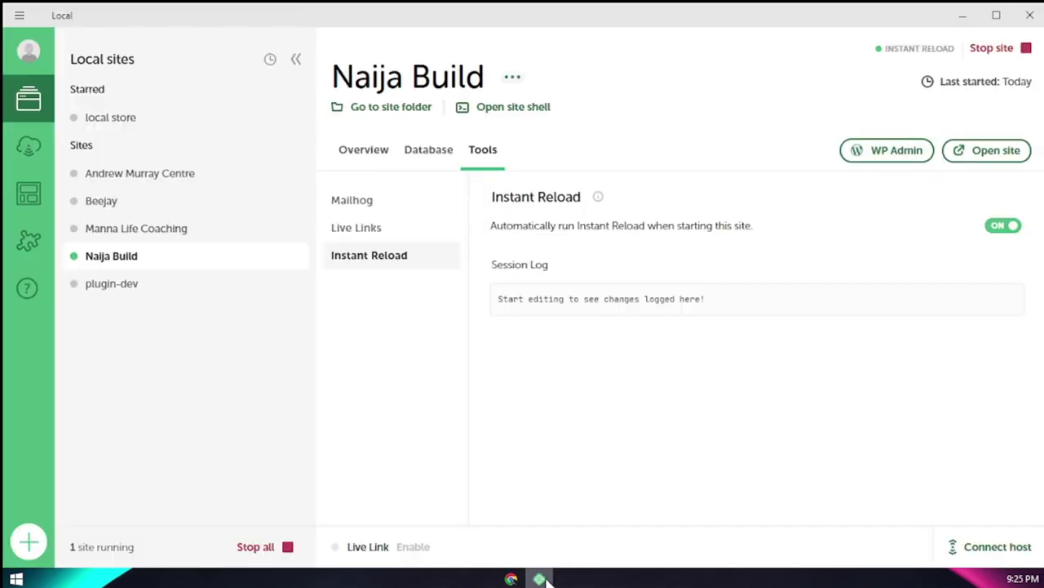
{"action": "left_click", "coordinate": [870, 163]}
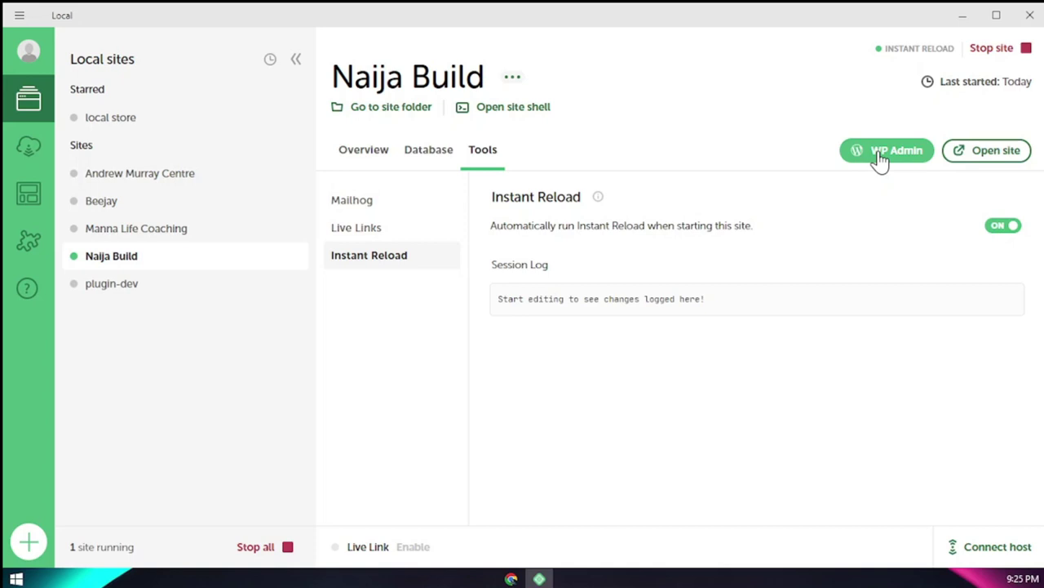
{"action": "left_click", "coordinate": [514, 579]}
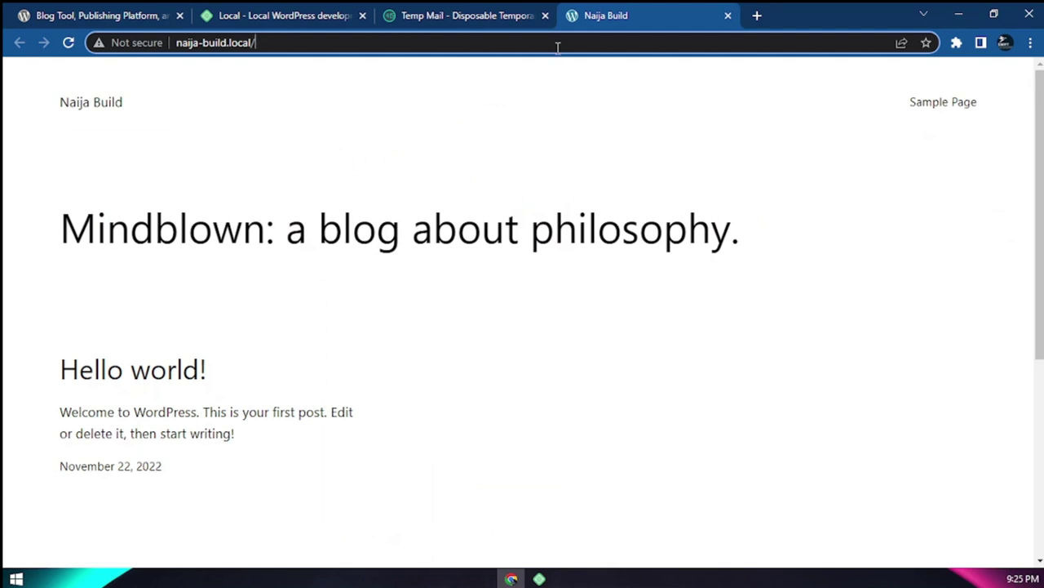
{"action": "type", "text": "w"}
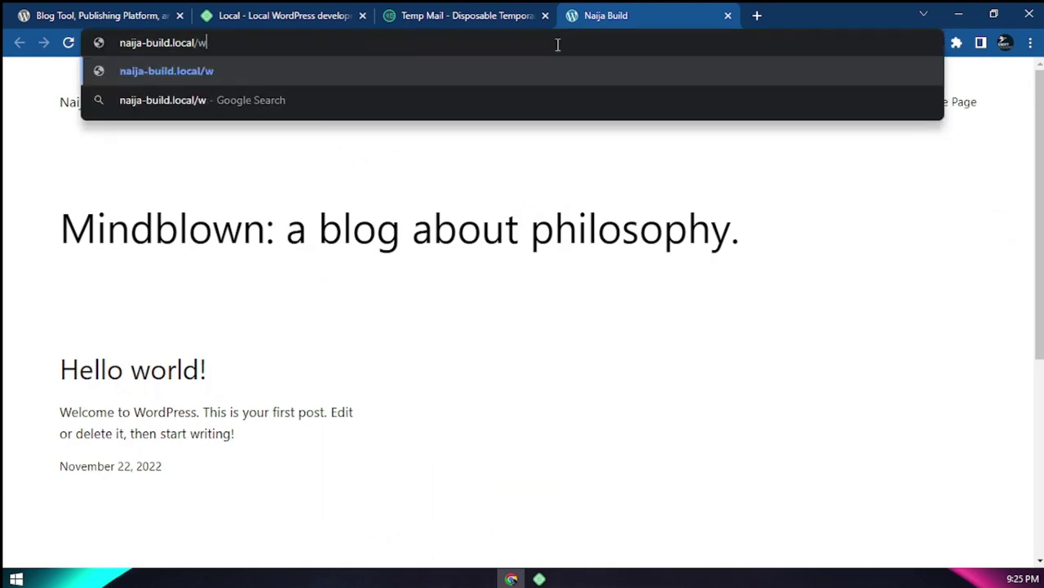
{"action": "type", "text": "p-admin"}
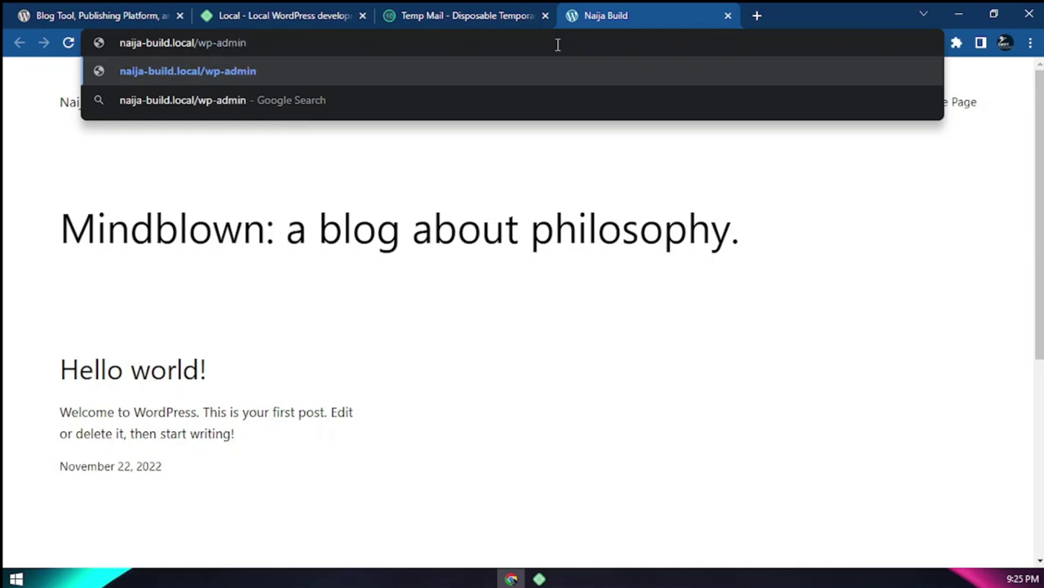
{"action": "key", "text": "Return"}
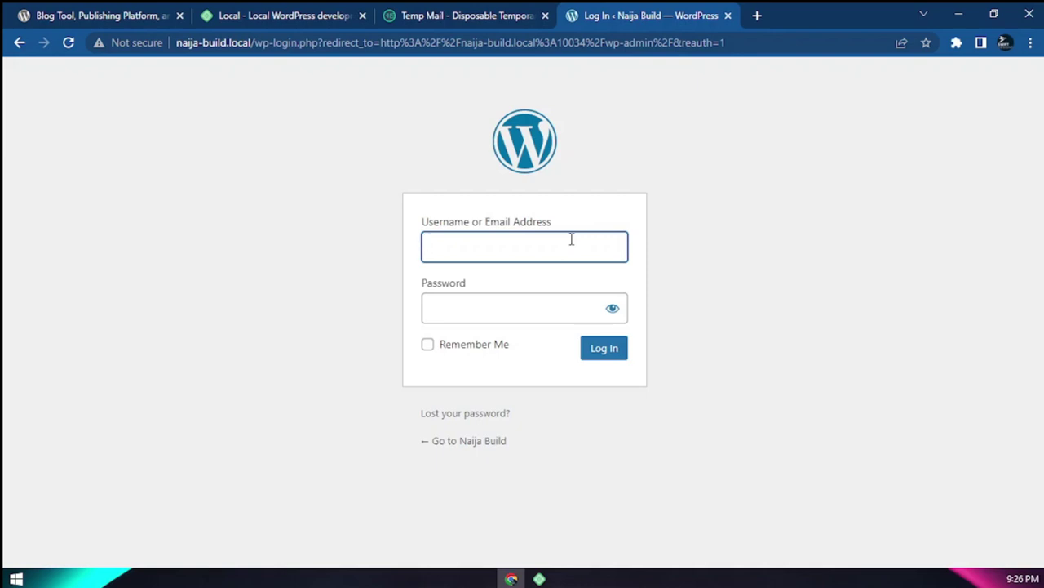
Log in with the admin username and password, with Remember Me ticked
{"action": "type", "text": "deejaydev"}
{"action": "key", "text": "Tab"}
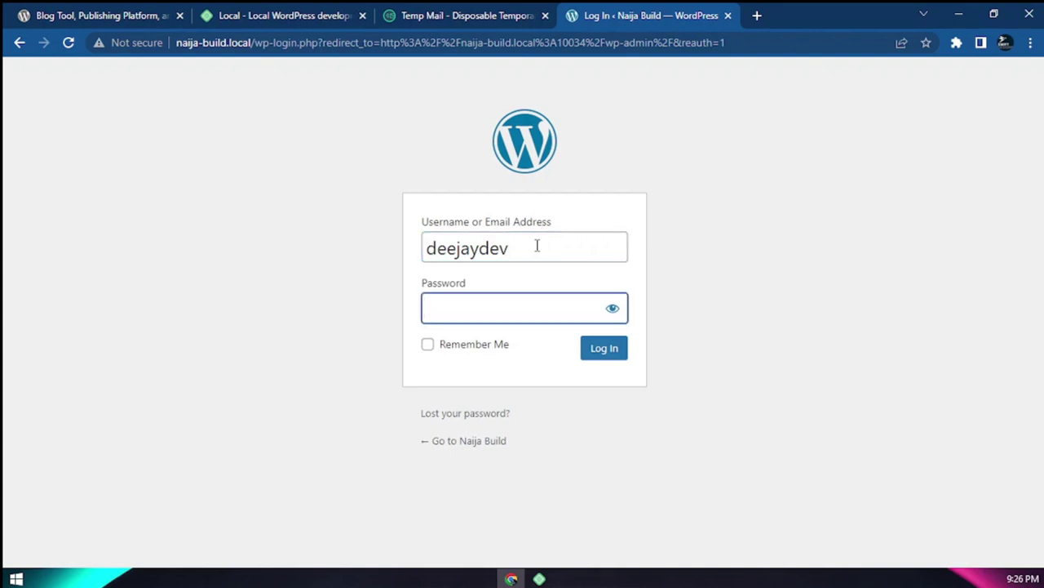
{"action": "type", "text": "******"}
{"action": "left_click", "coordinate": [478, 345]}
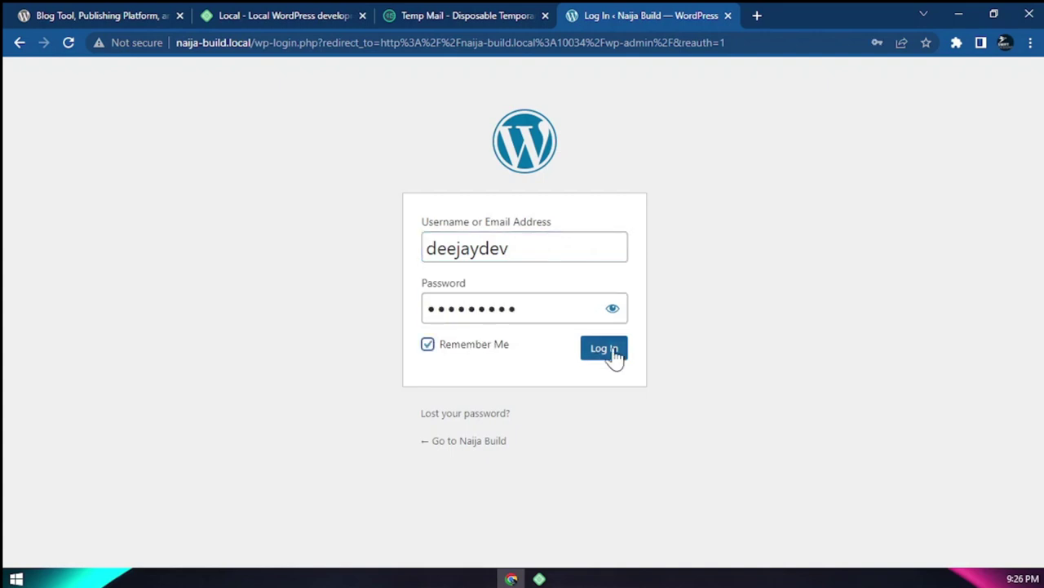
{"action": "left_click", "coordinate": [614, 356]}
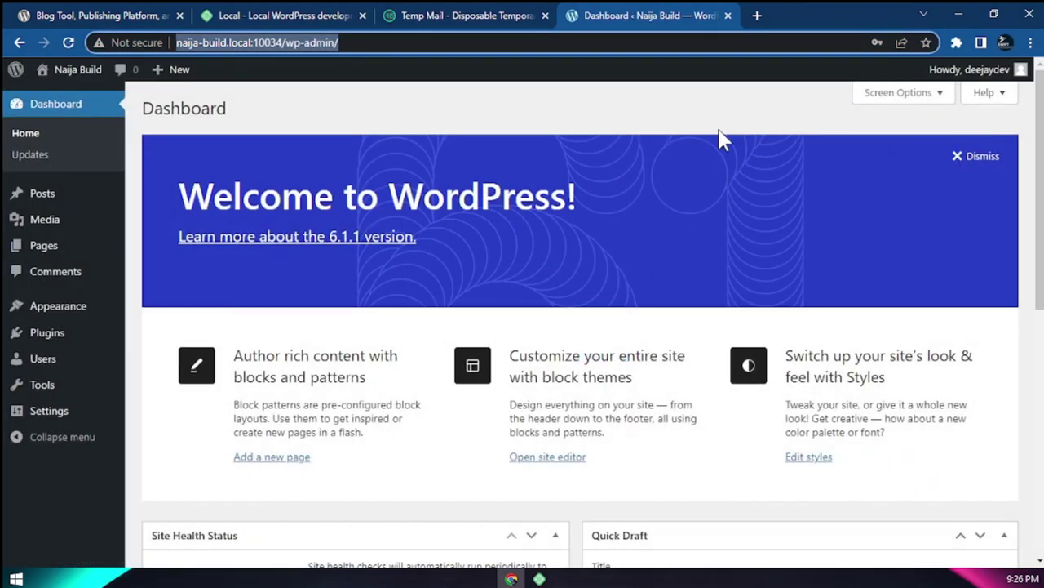
Dismiss the 'Welcome to WordPress!' panel on the Dashboard
{"action": "scroll", "coordinate": [595, 147], "scroll_direction": "down", "scroll_amount": 5}
{"action": "scroll", "coordinate": [594, 173], "scroll_direction": "up", "scroll_amount": 5}
{"action": "scroll", "coordinate": [470, 207], "scroll_direction": "down", "scroll_amount": 3}
{"action": "scroll", "coordinate": [857, 187], "scroll_direction": "up", "scroll_amount": 3}
{"action": "left_click", "coordinate": [971, 159]}
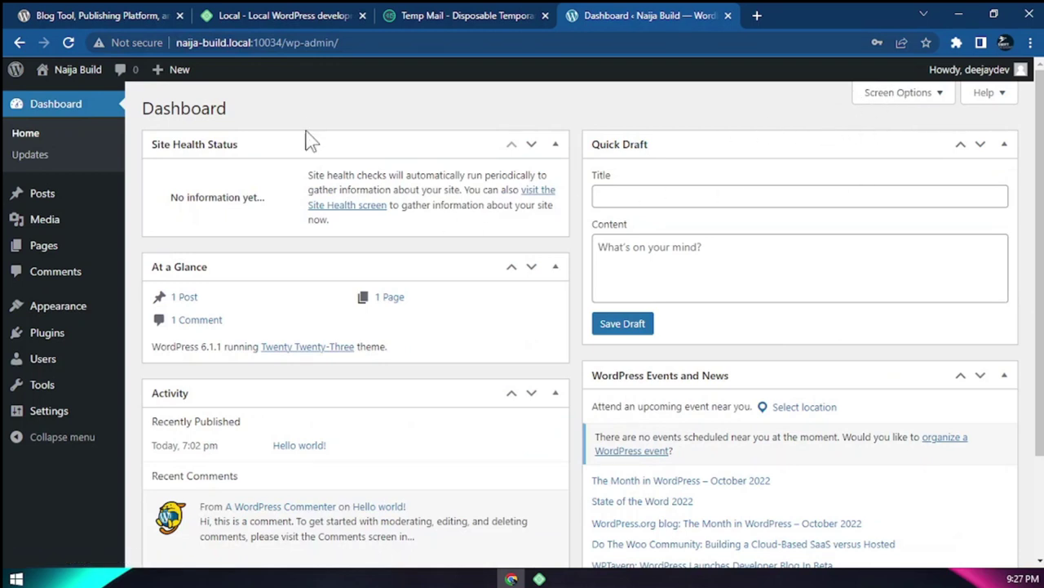
Open Dashboard > Updates and review the automatic-update note and last-checked time for 6.1.1
{"action": "scroll", "coordinate": [305, 138], "scroll_direction": "down", "scroll_amount": 1}
{"action": "scroll", "coordinate": [187, 163], "scroll_direction": "down", "scroll_amount": 2}
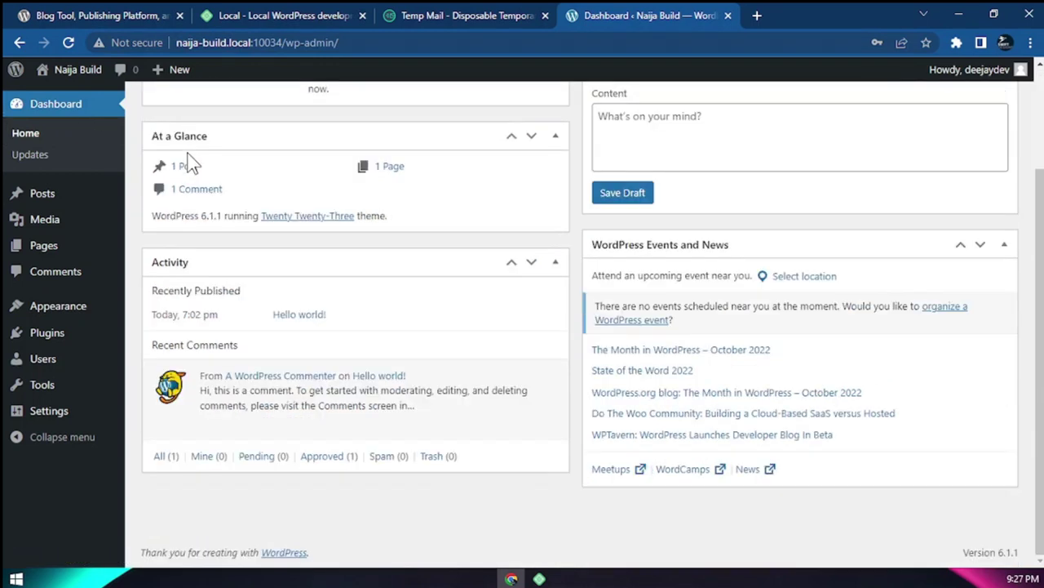
{"action": "scroll", "coordinate": [182, 140], "scroll_direction": "up", "scroll_amount": 2}
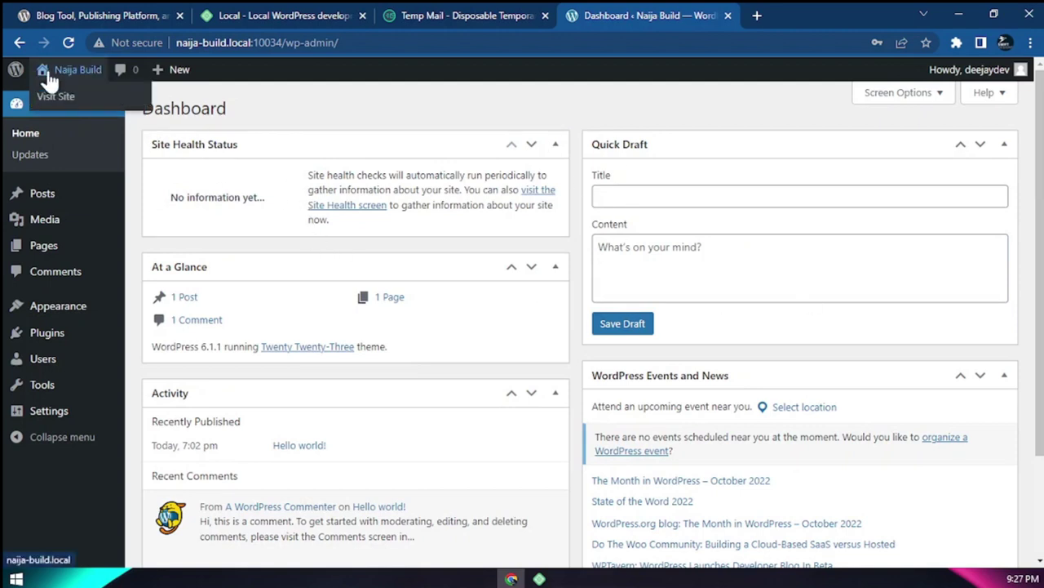
{"action": "mouse_move", "coordinate": [18, 77]}
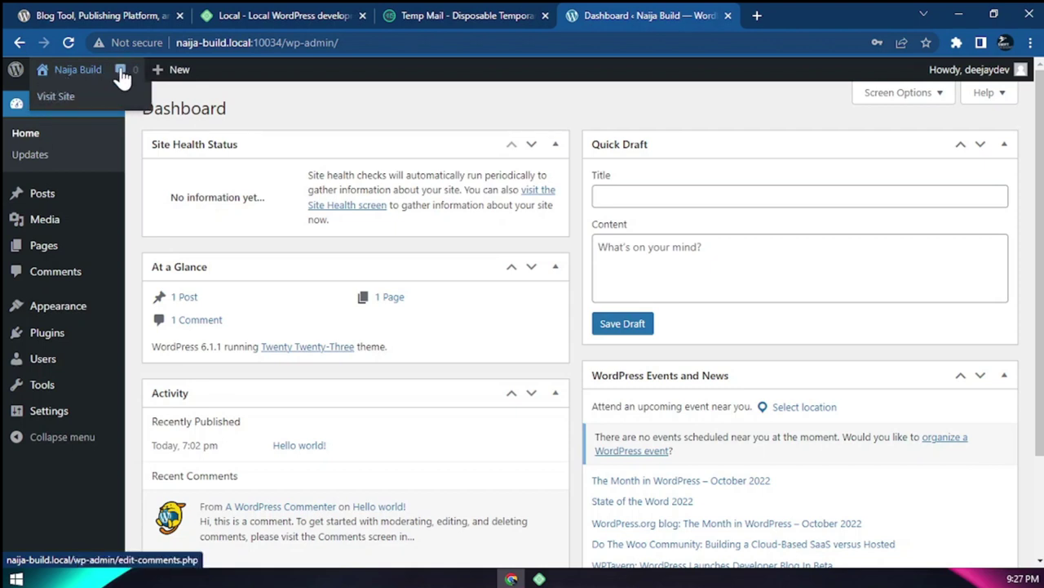
{"action": "mouse_move", "coordinate": [148, 75]}
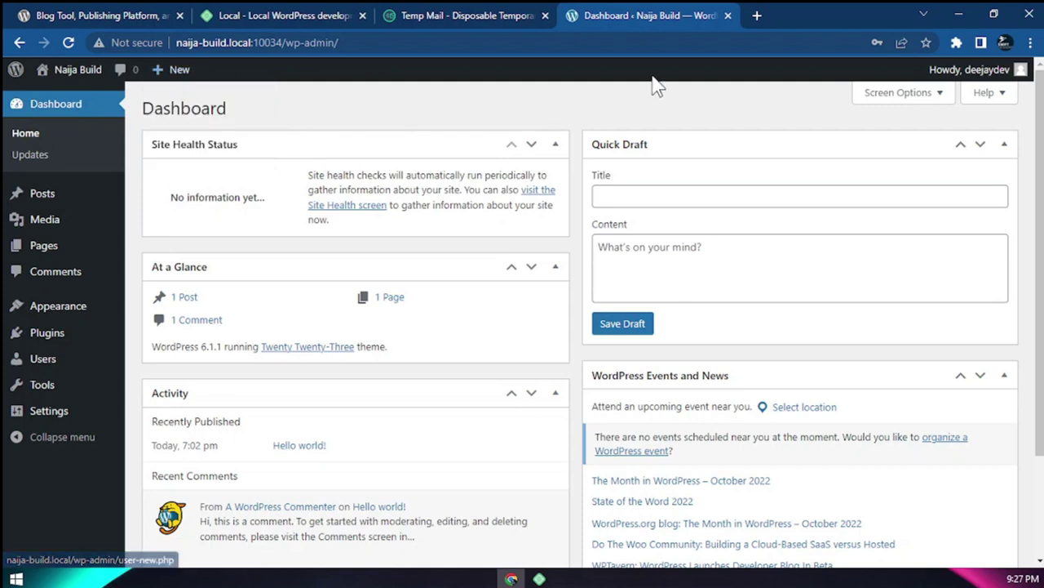
{"action": "mouse_move", "coordinate": [969, 85]}
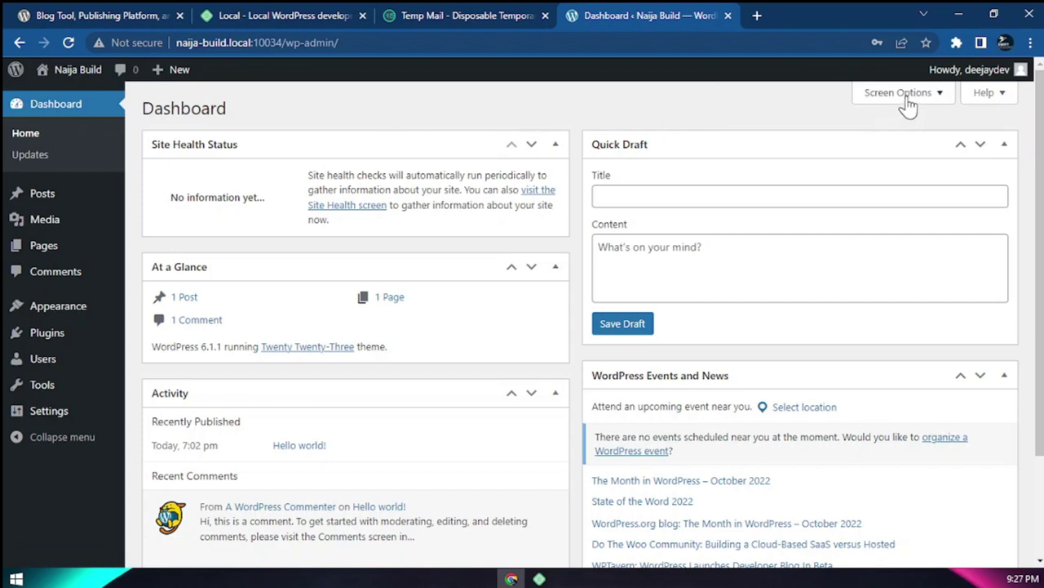
{"action": "left_click", "coordinate": [48, 163]}
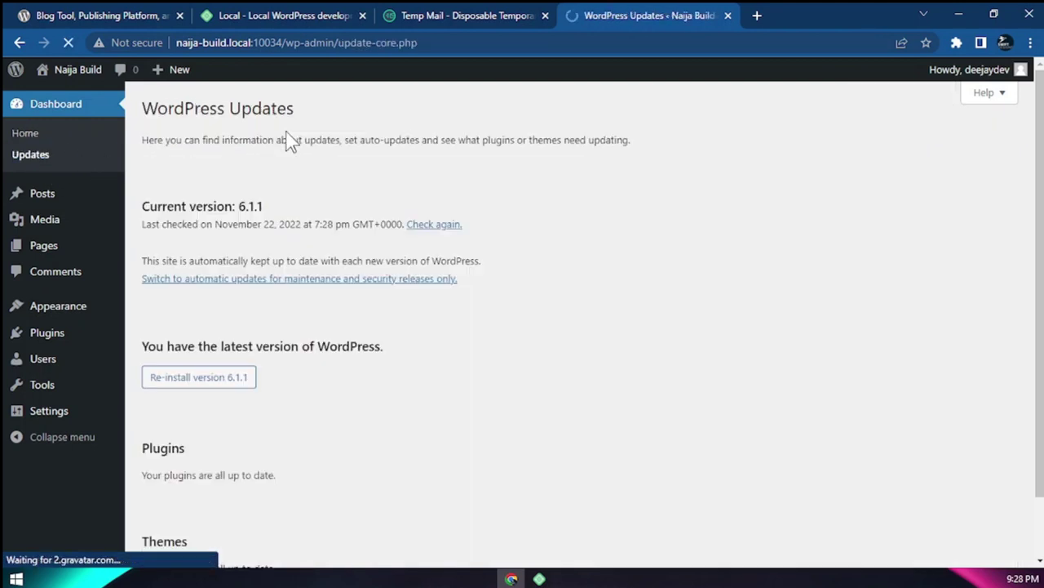
{"action": "left_click_drag", "start_coordinate": [255, 241], "coordinate": [432, 230]}
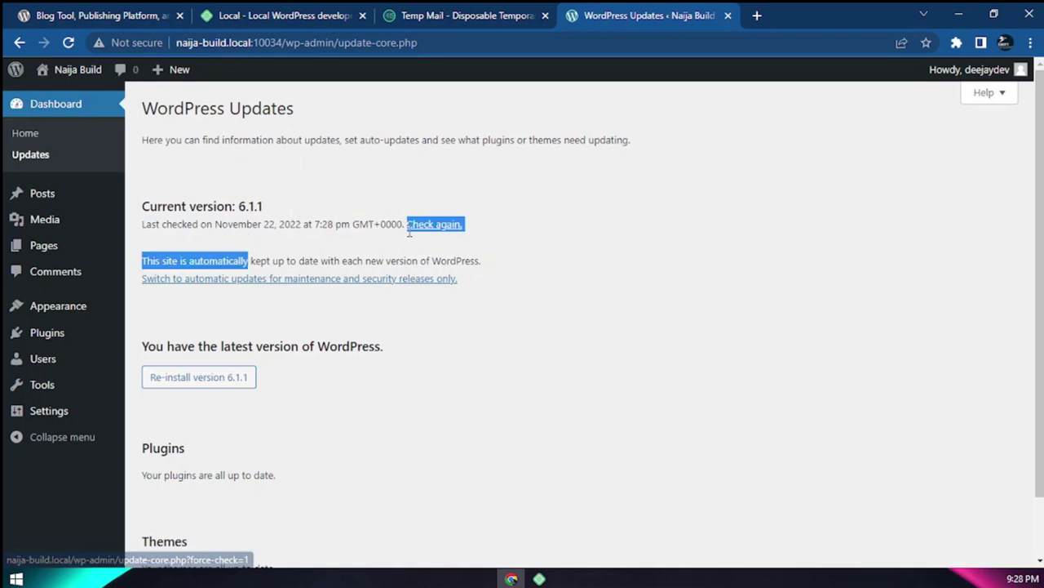
{"action": "left_click", "coordinate": [524, 249]}
{"action": "left_click_drag", "start_coordinate": [308, 217], "coordinate": [341, 225]}
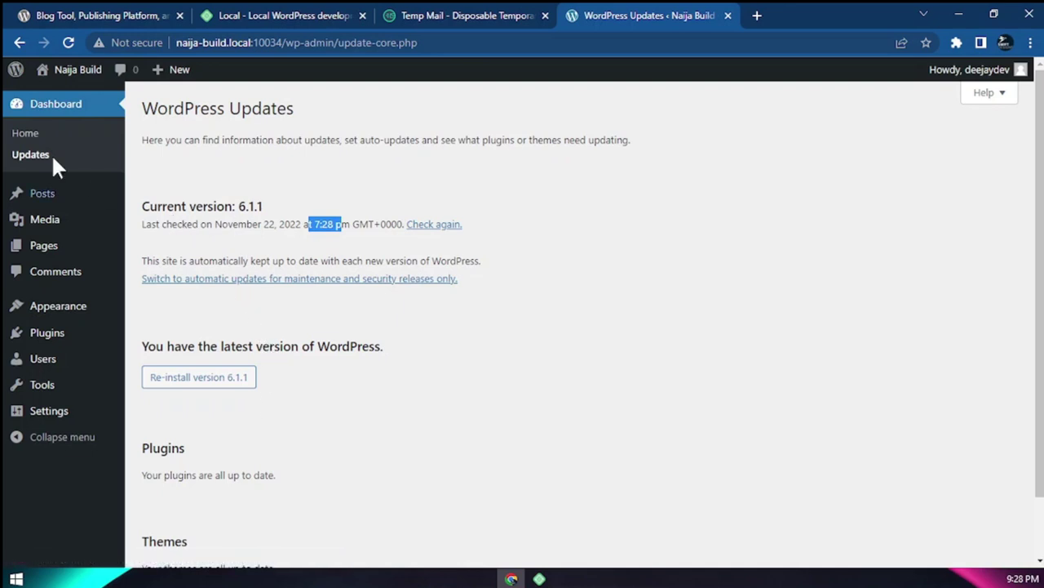
{"action": "mouse_move", "coordinate": [57, 206]}
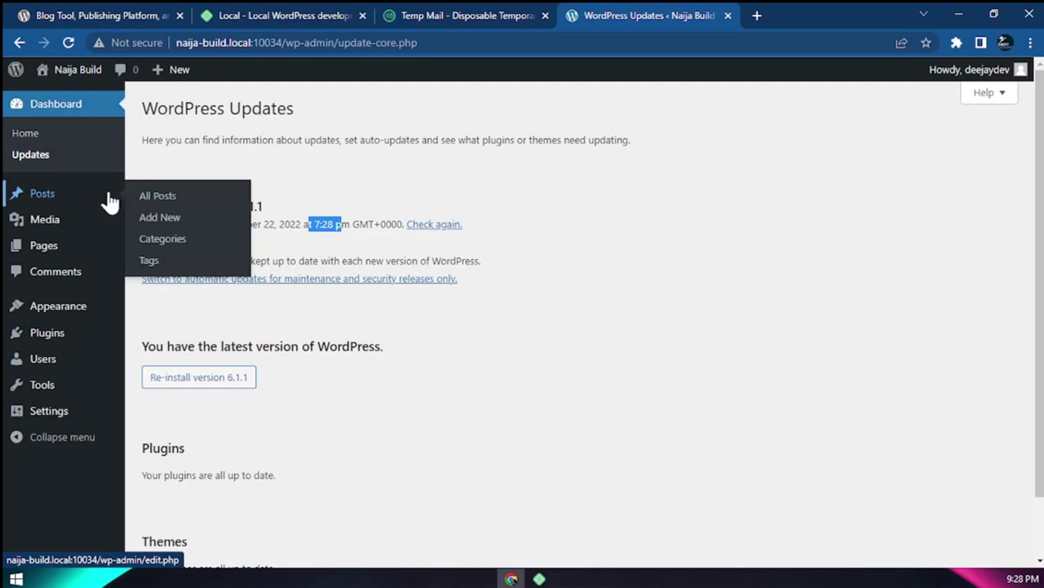
Open the Posts list, view the Naija Build front page in a new tab, then return to Posts
{"action": "left_click", "coordinate": [48, 194]}
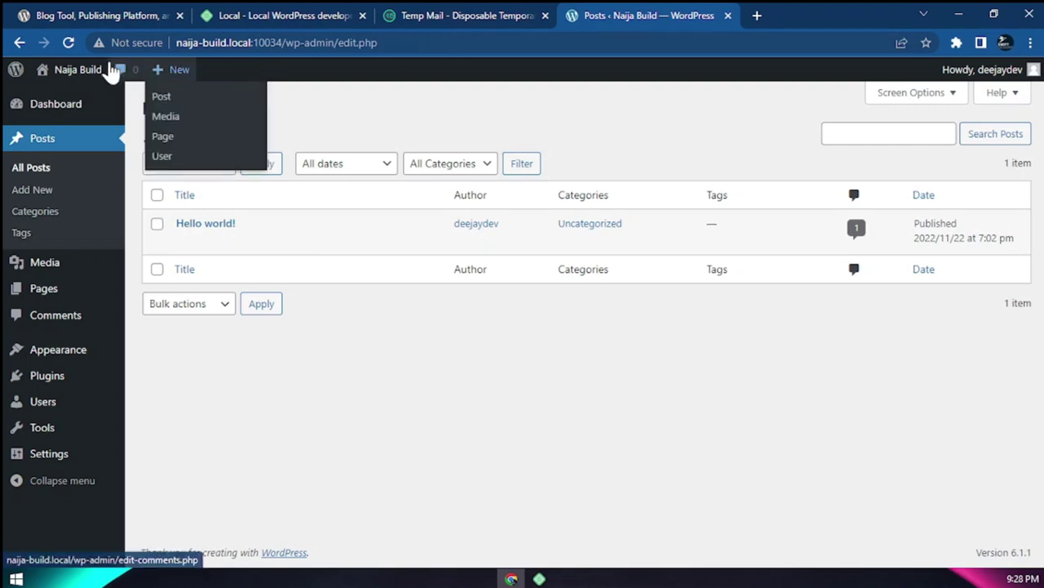
{"action": "mouse_move", "coordinate": [80, 79]}
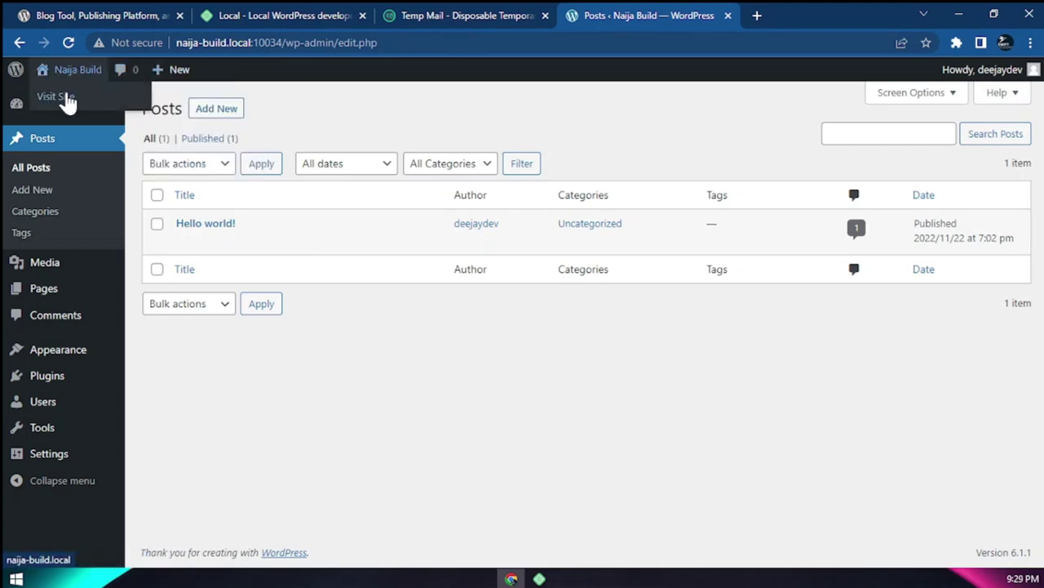
{"action": "middle_click", "coordinate": [67, 101]}
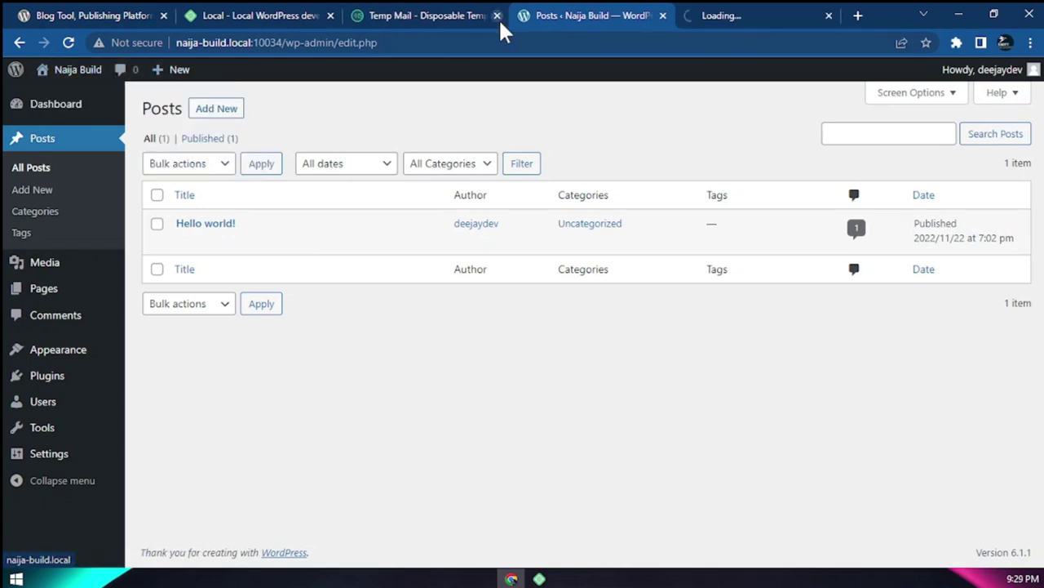
{"action": "left_click", "coordinate": [716, 15]}
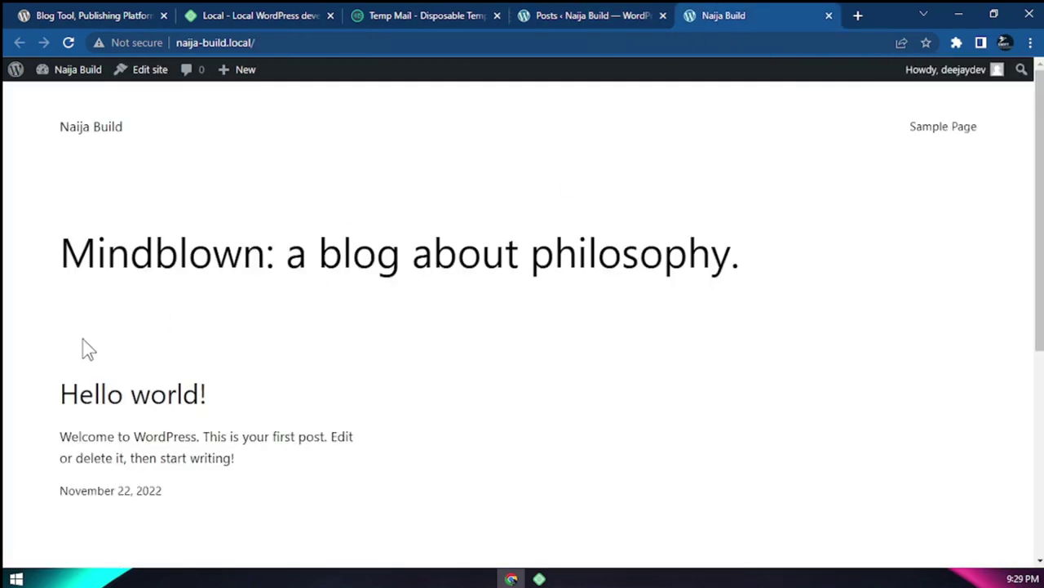
{"action": "scroll", "coordinate": [270, 294], "scroll_direction": "down", "scroll_amount": 3}
{"action": "scroll", "coordinate": [254, 285], "scroll_direction": "up", "scroll_amount": 2}
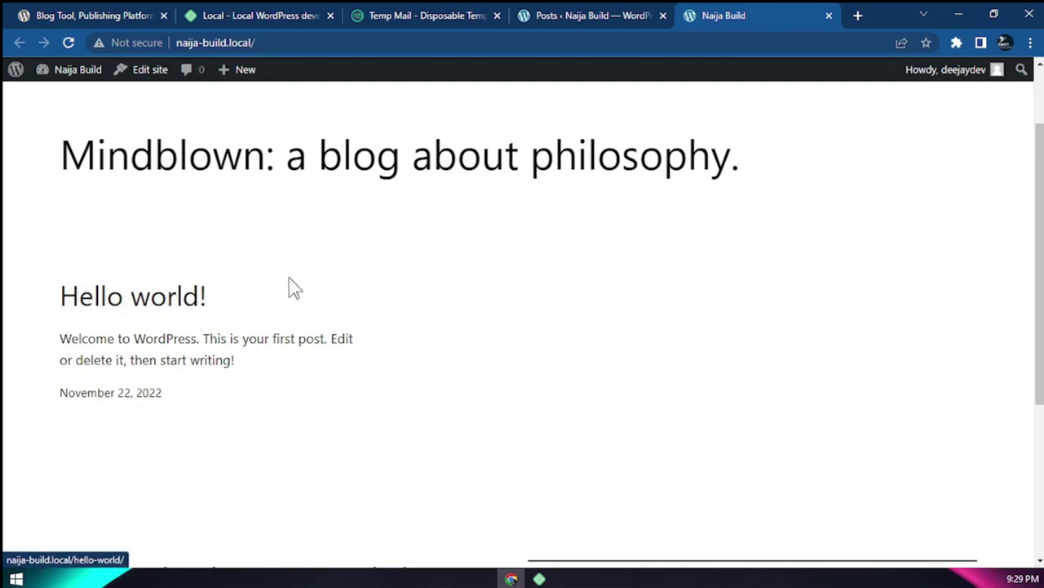
{"action": "left_click", "coordinate": [566, 17]}
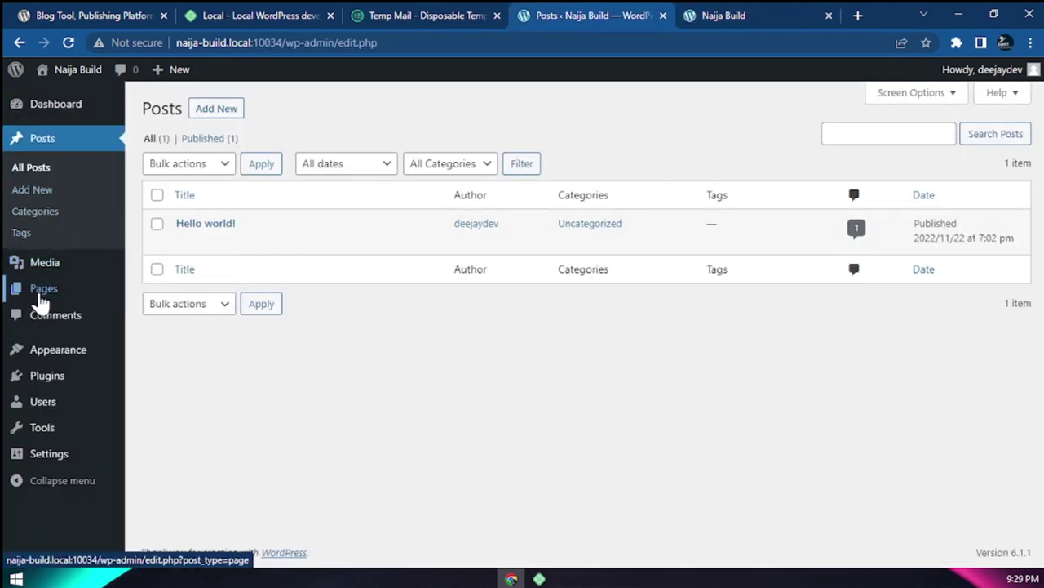
Go to Appearance > Themes, where Twenty Twenty-Three is the active theme among three
{"action": "left_click", "coordinate": [61, 274]}
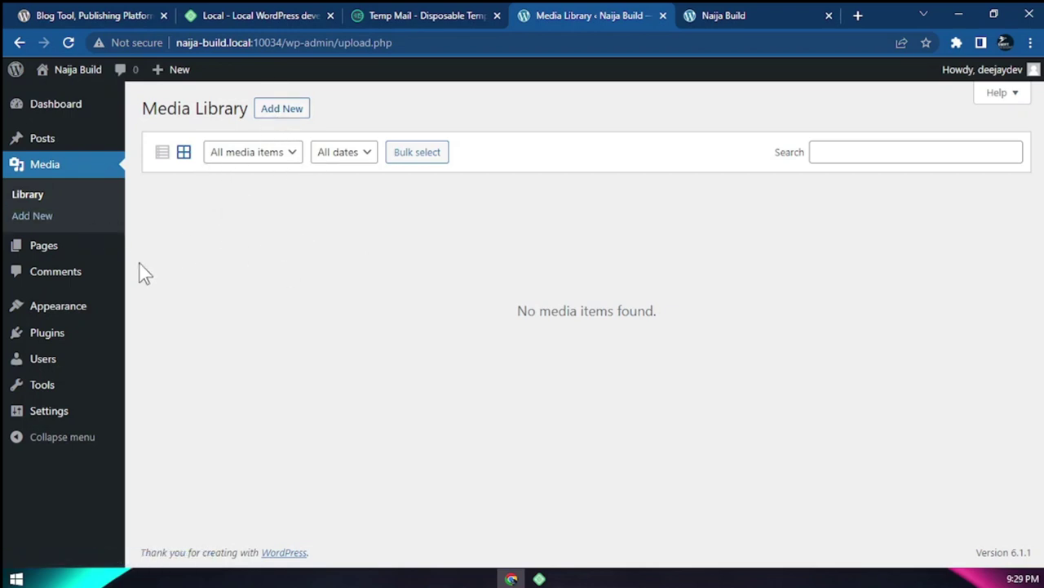
{"action": "mouse_move", "coordinate": [63, 256]}
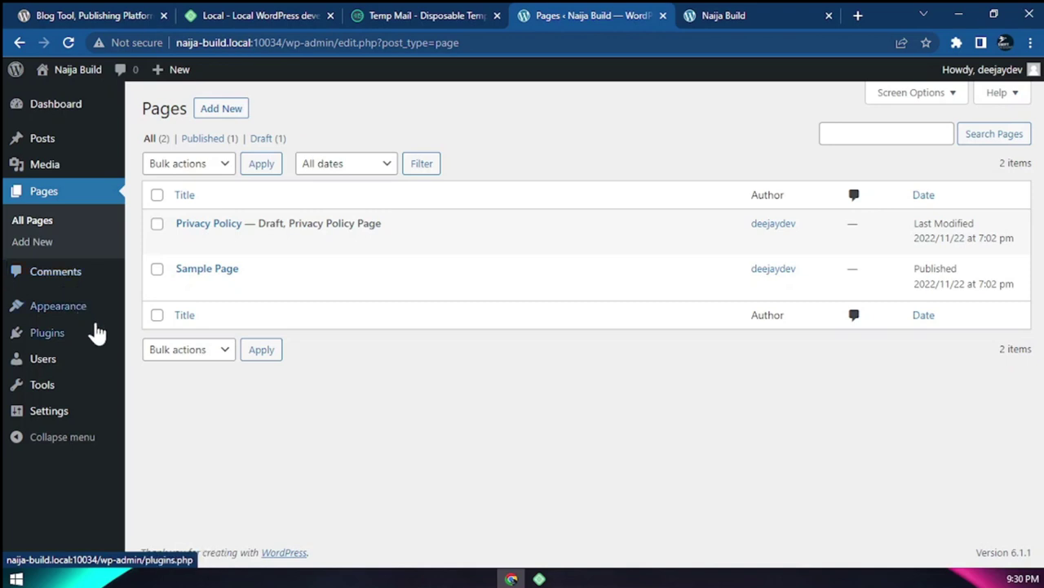
{"action": "mouse_move", "coordinate": [73, 319]}
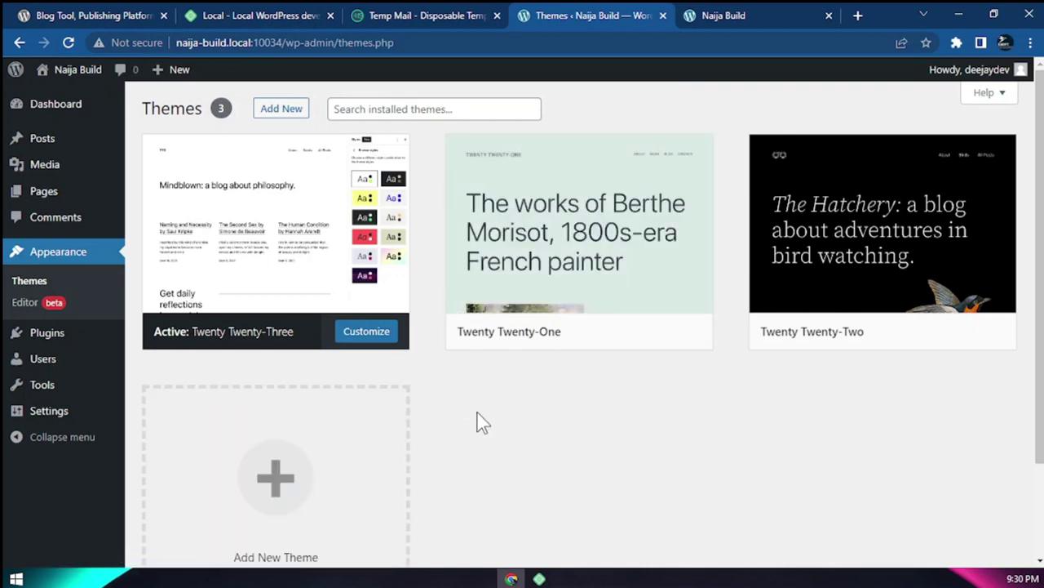
Open the Add New theme catalogue listing 5271 popular themes
{"action": "mouse_move", "coordinate": [461, 284]}
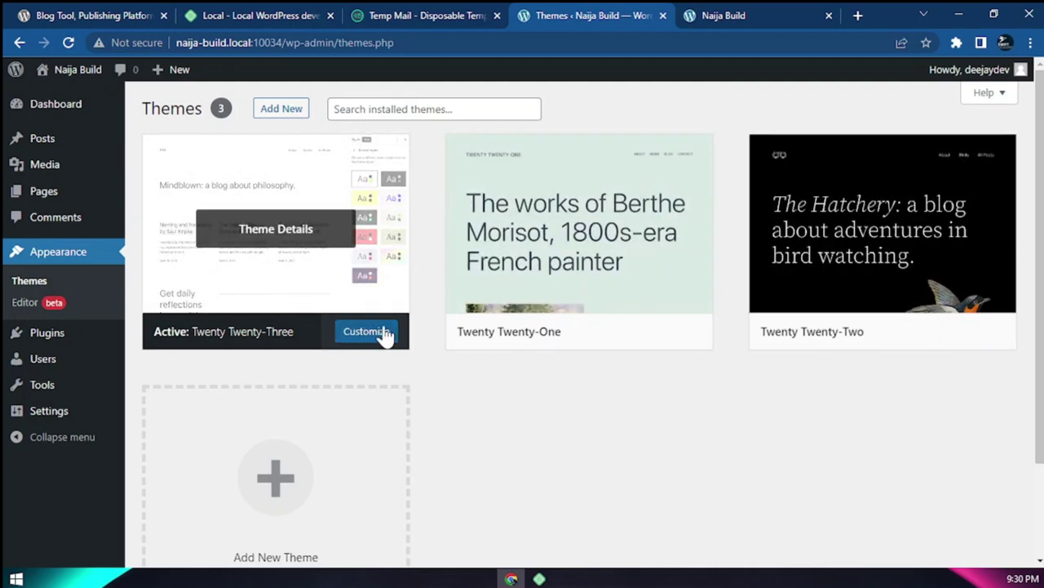
{"action": "mouse_move", "coordinate": [504, 317]}
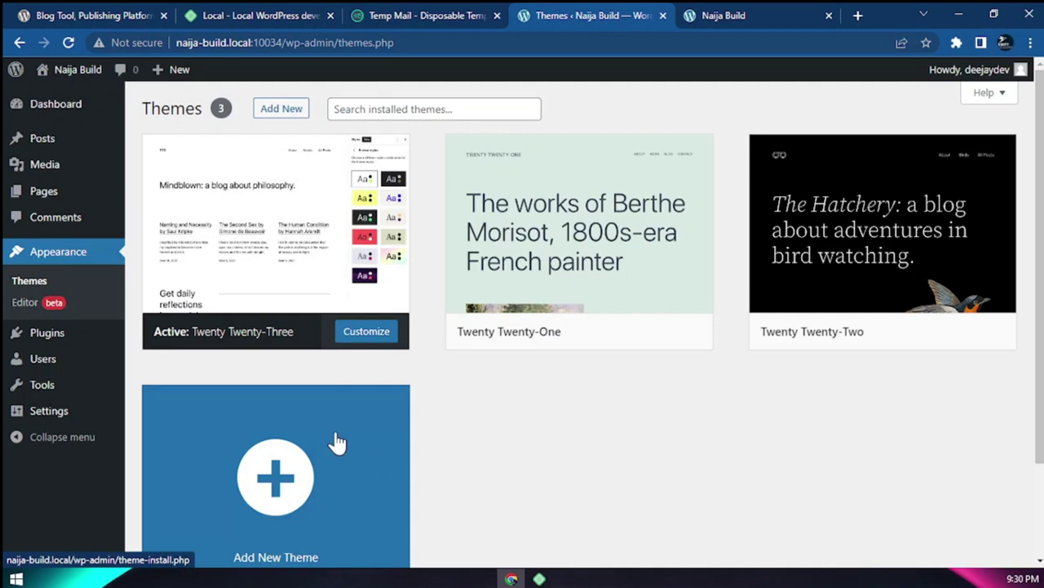
{"action": "left_click", "coordinate": [338, 442]}
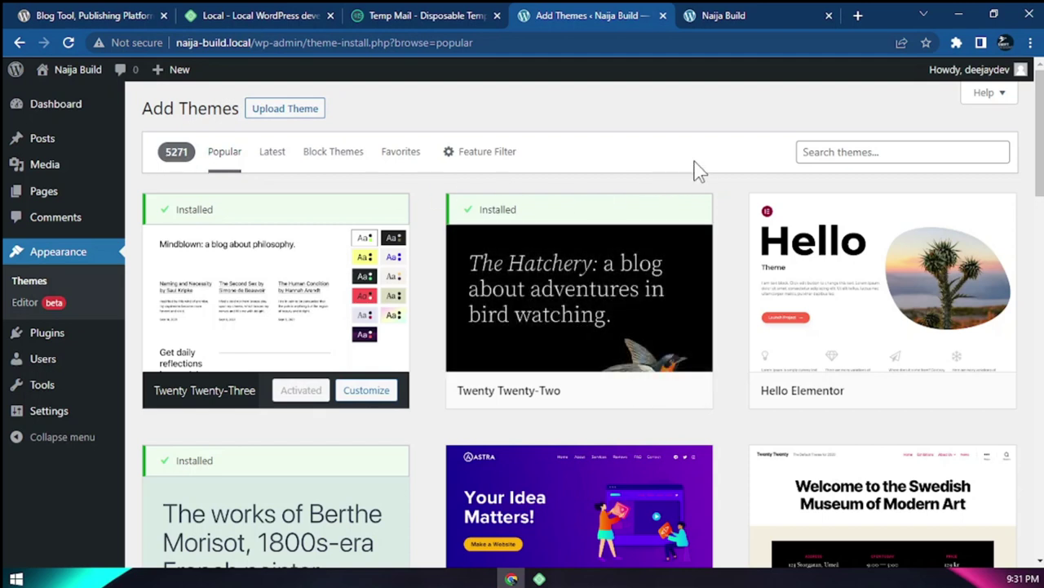
{"action": "mouse_move", "coordinate": [645, 340]}
{"action": "scroll", "coordinate": [726, 210], "scroll_direction": "down", "scroll_amount": 2}
{"action": "mouse_move", "coordinate": [770, 171]}
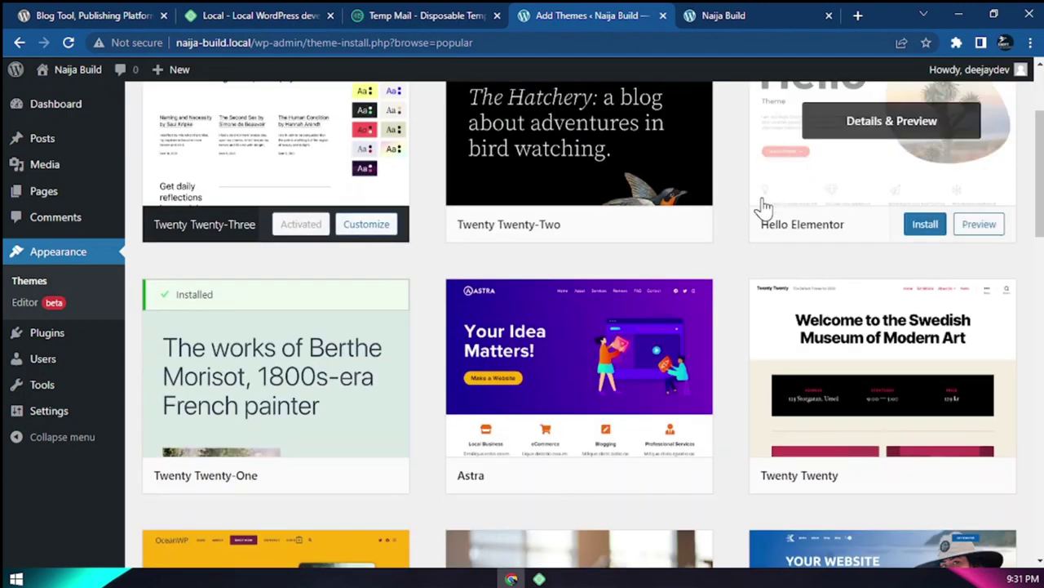
{"action": "scroll", "coordinate": [739, 221], "scroll_direction": "down", "scroll_amount": 4}
{"action": "scroll", "coordinate": [739, 216], "scroll_direction": "up", "scroll_amount": 1}
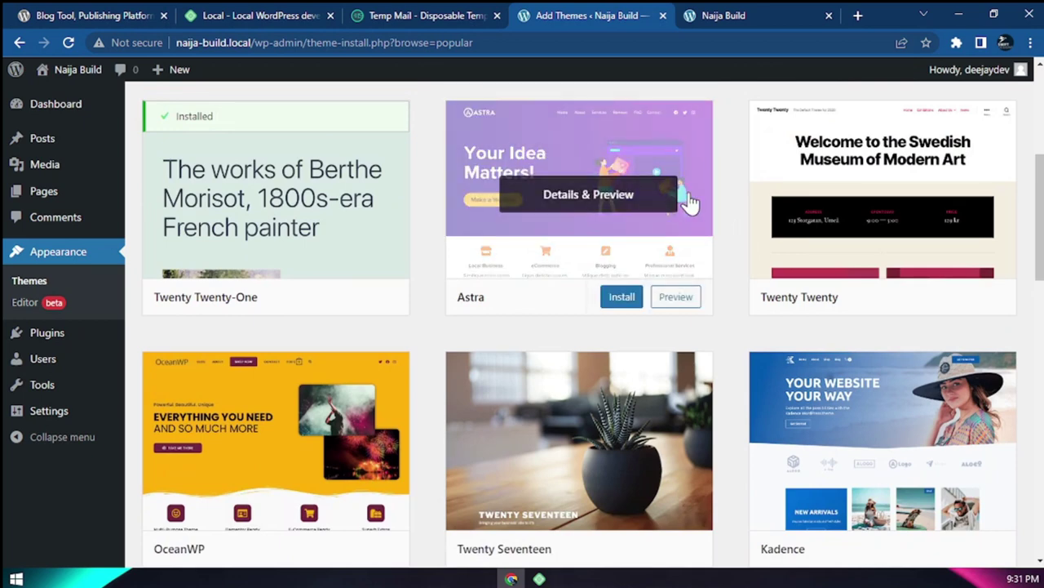
{"action": "mouse_move", "coordinate": [671, 253]}
{"action": "scroll", "coordinate": [494, 269], "scroll_direction": "down", "scroll_amount": 3}
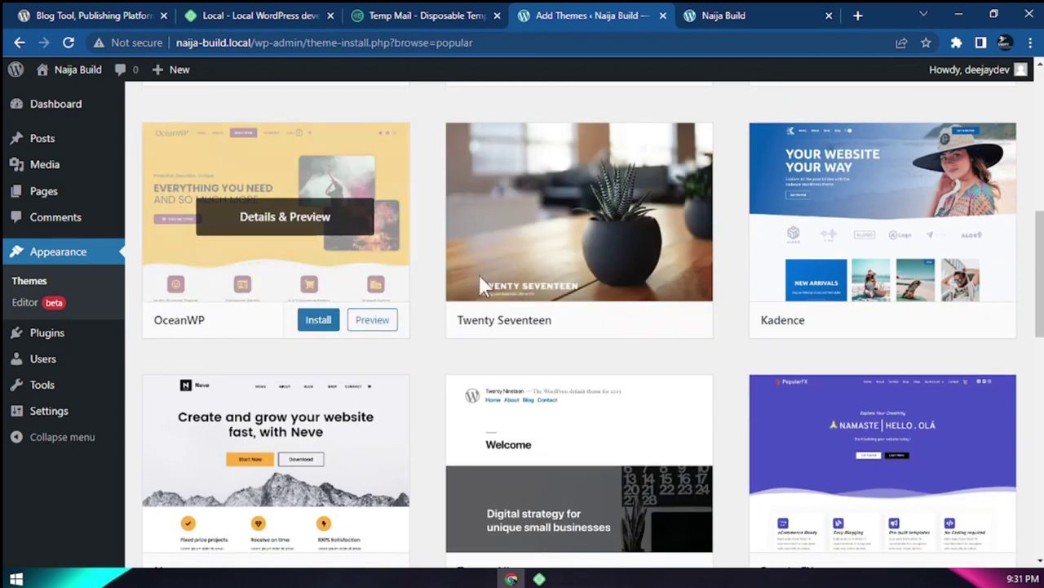
{"action": "scroll", "coordinate": [873, 208], "scroll_direction": "up", "scroll_amount": 1}
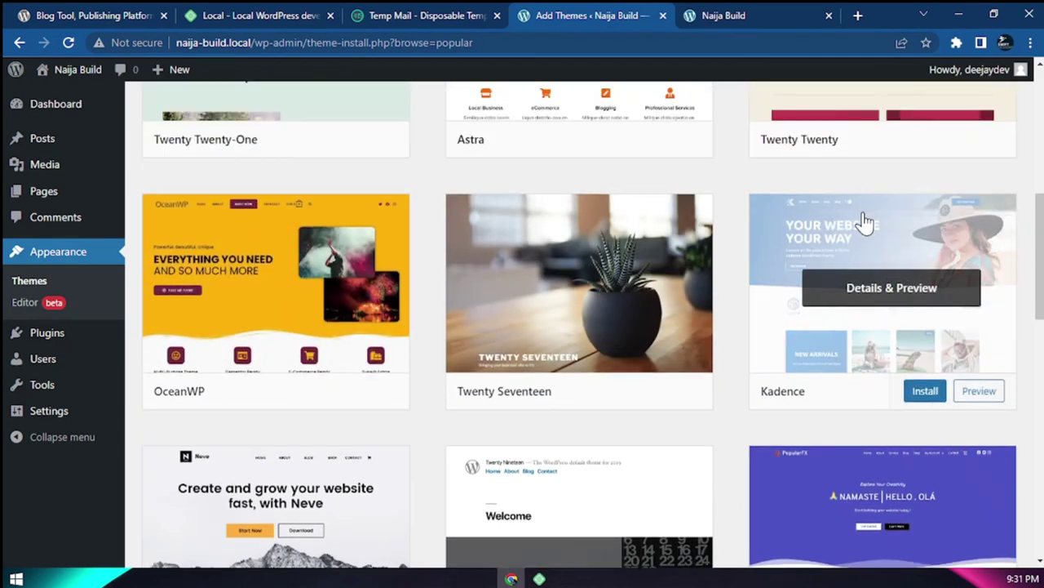
{"action": "scroll", "coordinate": [865, 224], "scroll_direction": "down", "scroll_amount": 4}
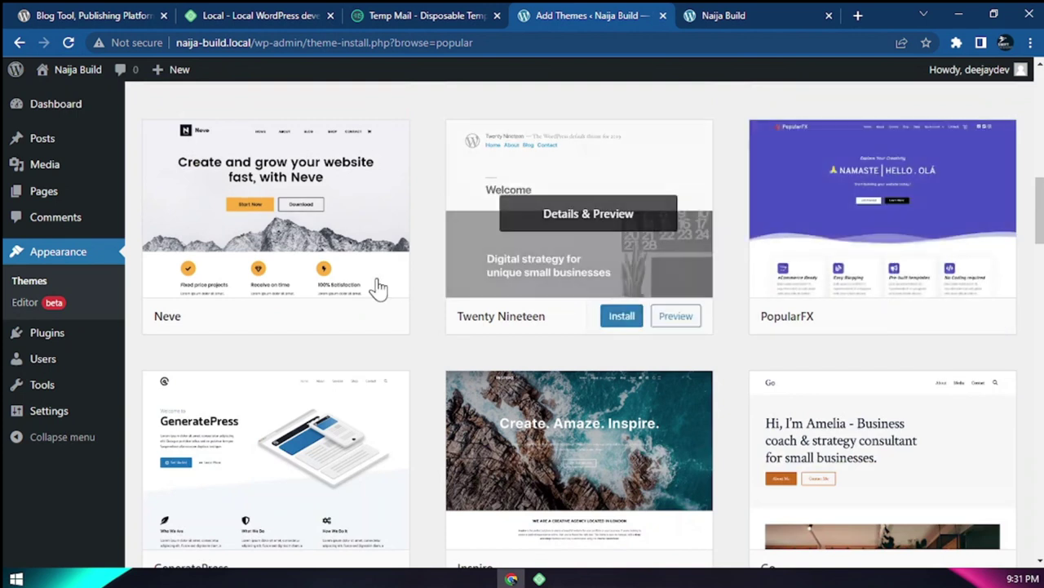
{"action": "scroll", "coordinate": [759, 280], "scroll_direction": "up", "scroll_amount": 3}
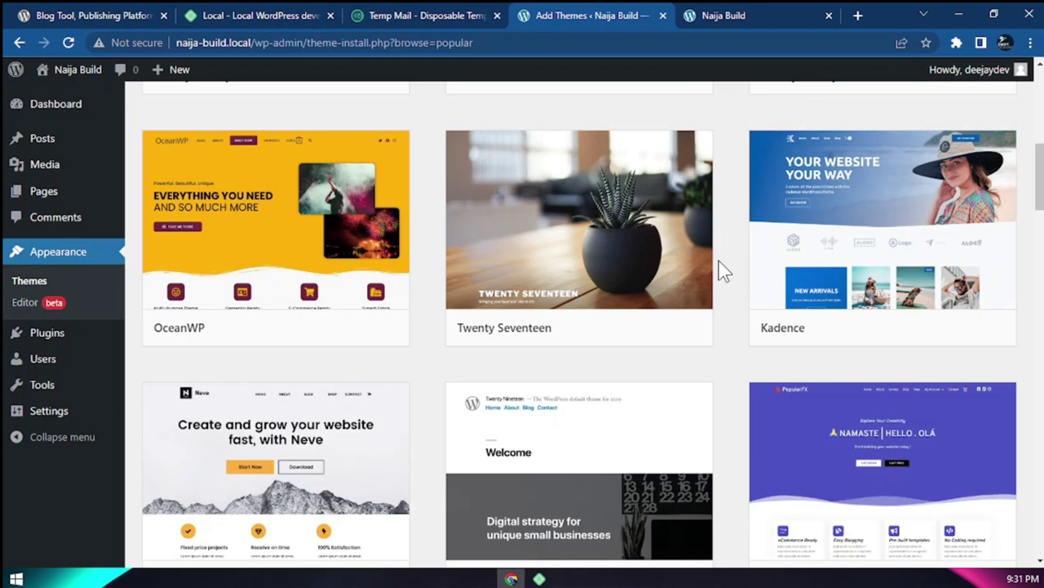
{"action": "scroll", "coordinate": [722, 274], "scroll_direction": "up", "scroll_amount": 4}
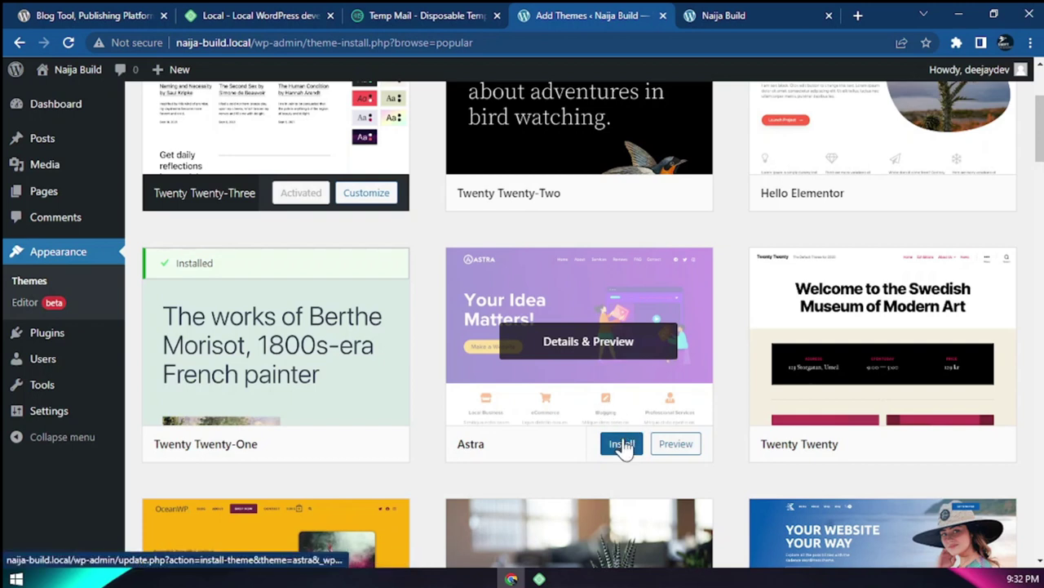
Install the Astra theme and activate it as the site's theme
{"action": "left_click", "coordinate": [625, 445]}
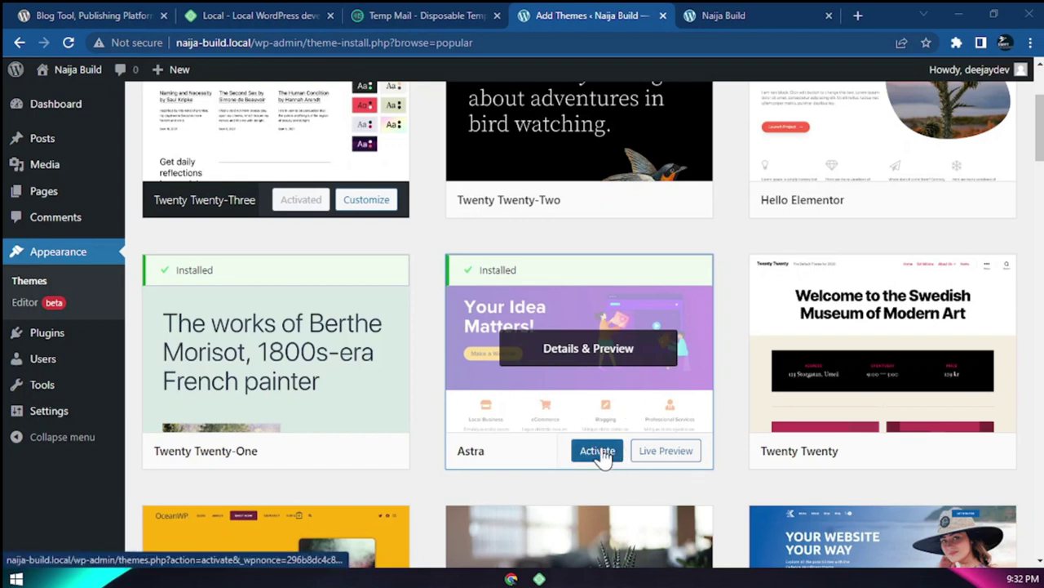
{"action": "left_click", "coordinate": [599, 451]}
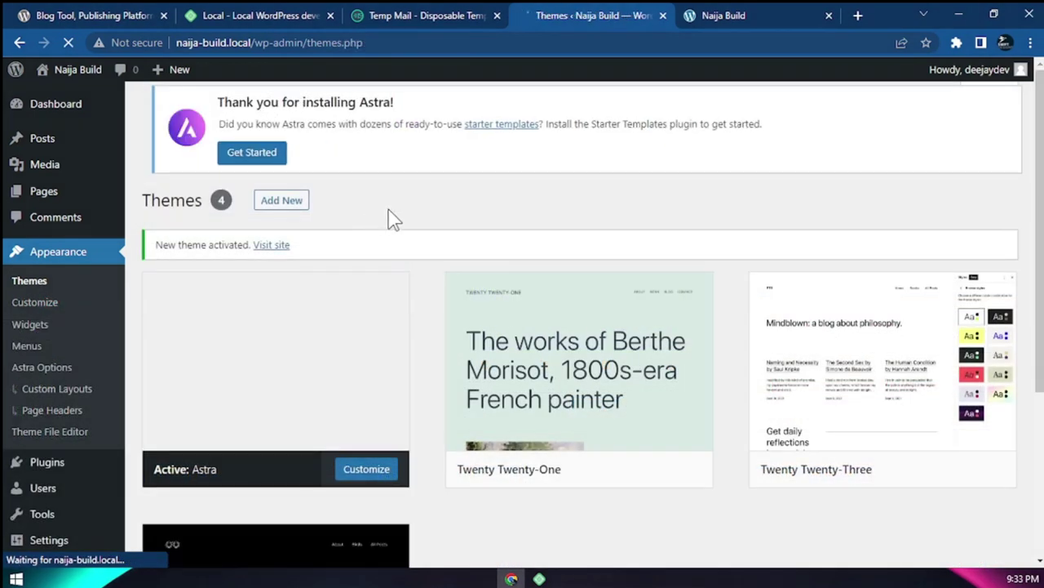
{"action": "scroll", "coordinate": [394, 219], "scroll_direction": "down", "scroll_amount": 3}
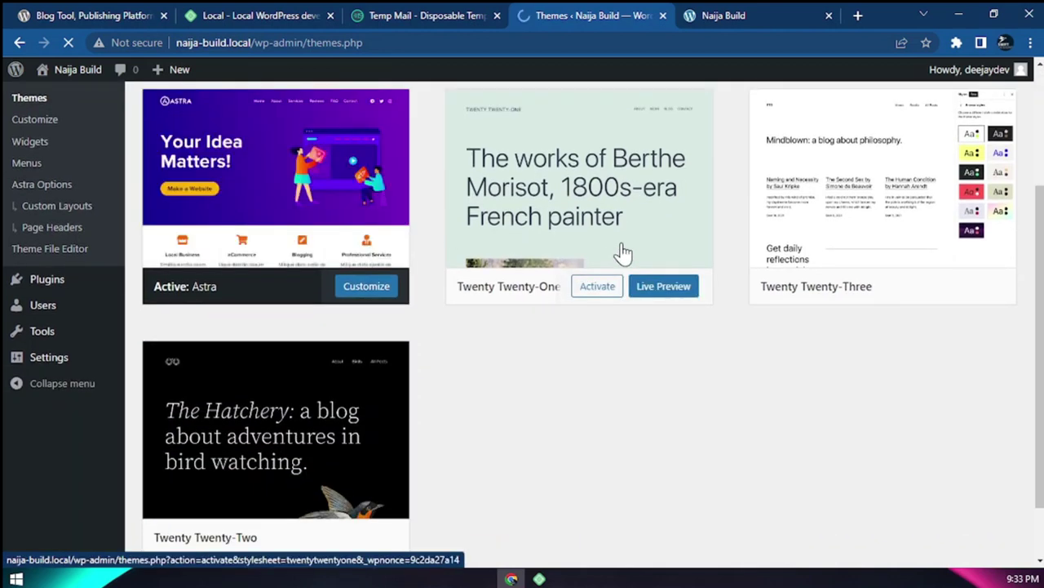
{"action": "scroll", "coordinate": [35, 200], "scroll_direction": "up", "scroll_amount": 3}
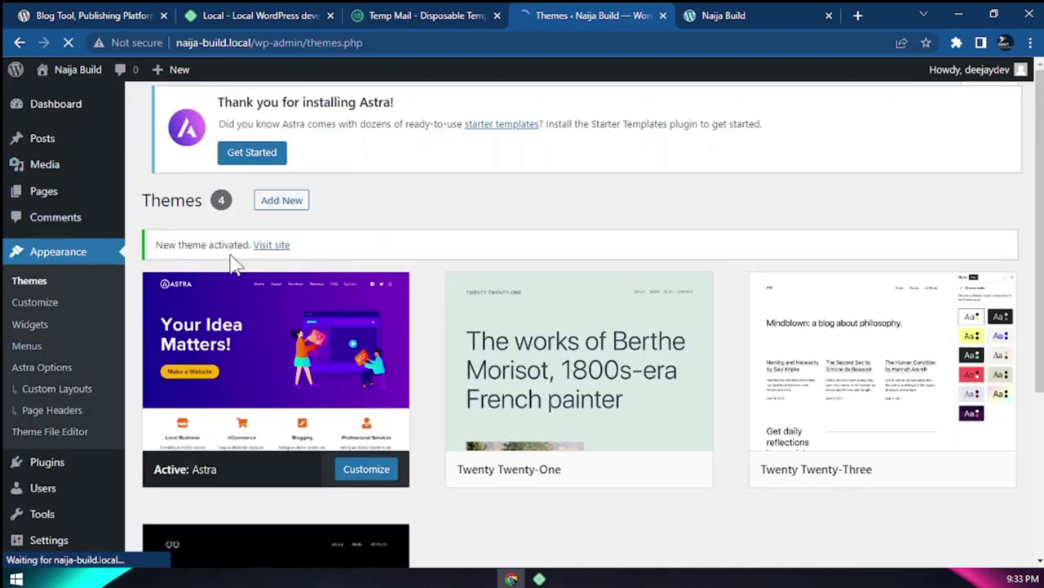
{"action": "mouse_move", "coordinate": [594, 399]}
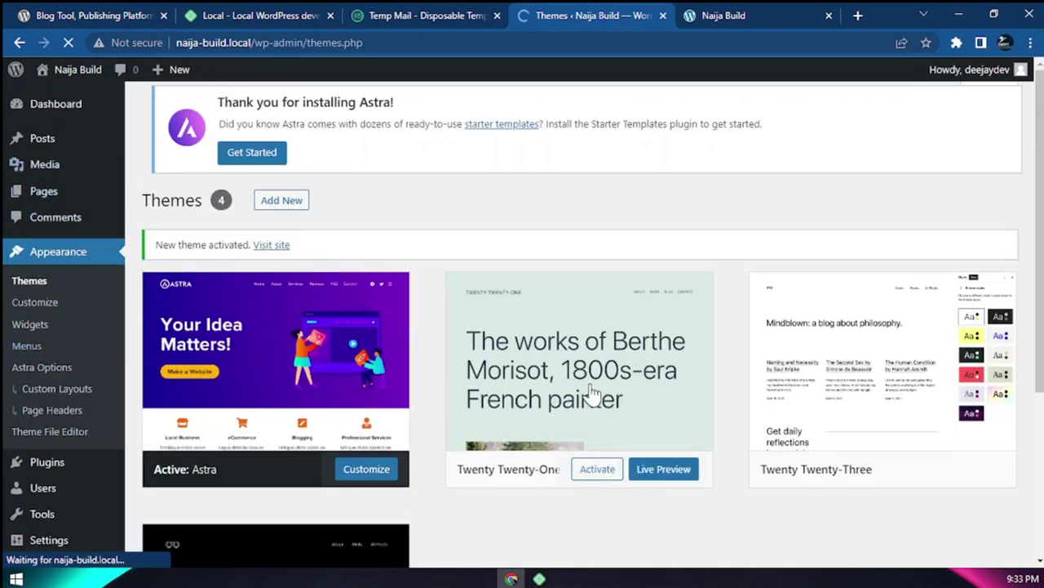
{"action": "scroll", "coordinate": [657, 413], "scroll_direction": "down", "scroll_amount": 3}
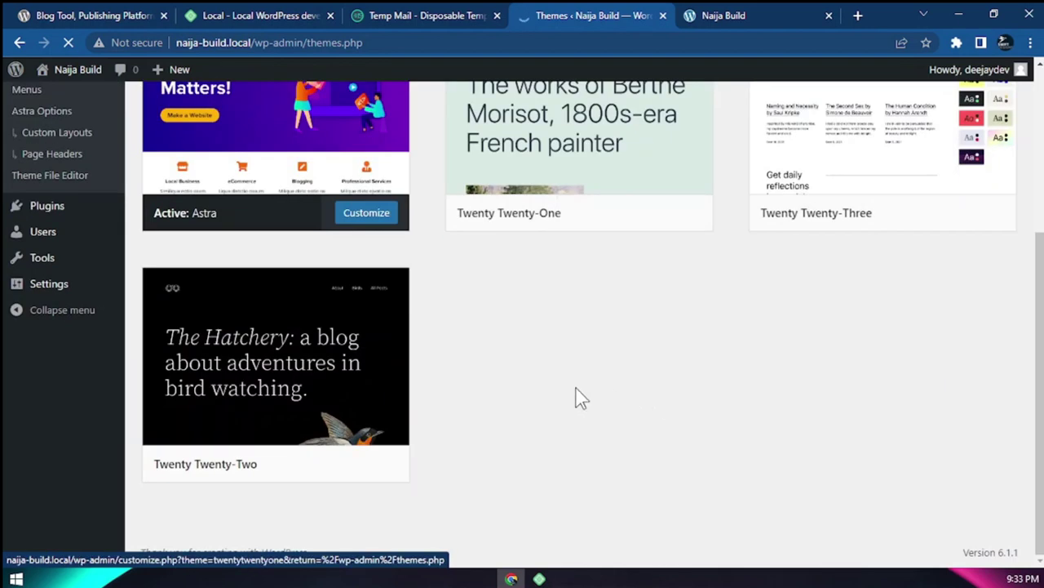
Delete the Twenty Twenty-One and Twenty Twenty-Two themes from their Theme Details, confirming each
{"action": "mouse_move", "coordinate": [364, 441]}
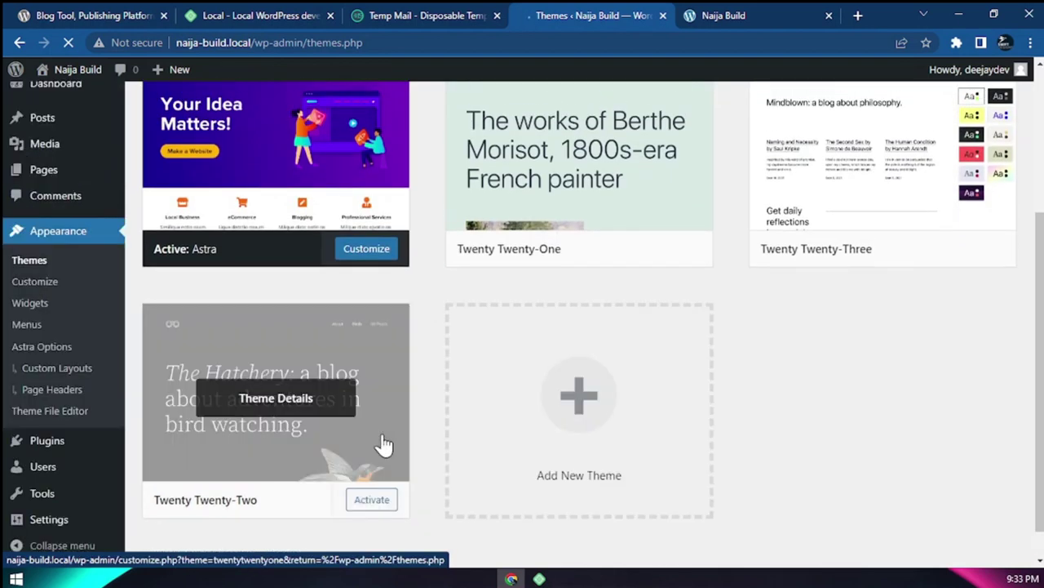
{"action": "left_click", "coordinate": [653, 205]}
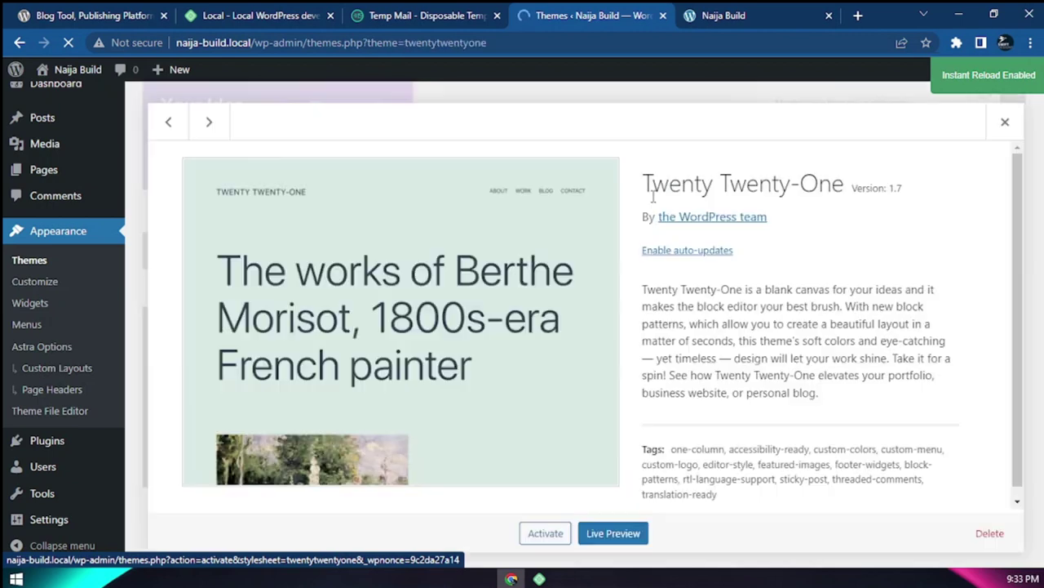
{"action": "left_click", "coordinate": [986, 540]}
{"action": "left_click", "coordinate": [608, 158]}
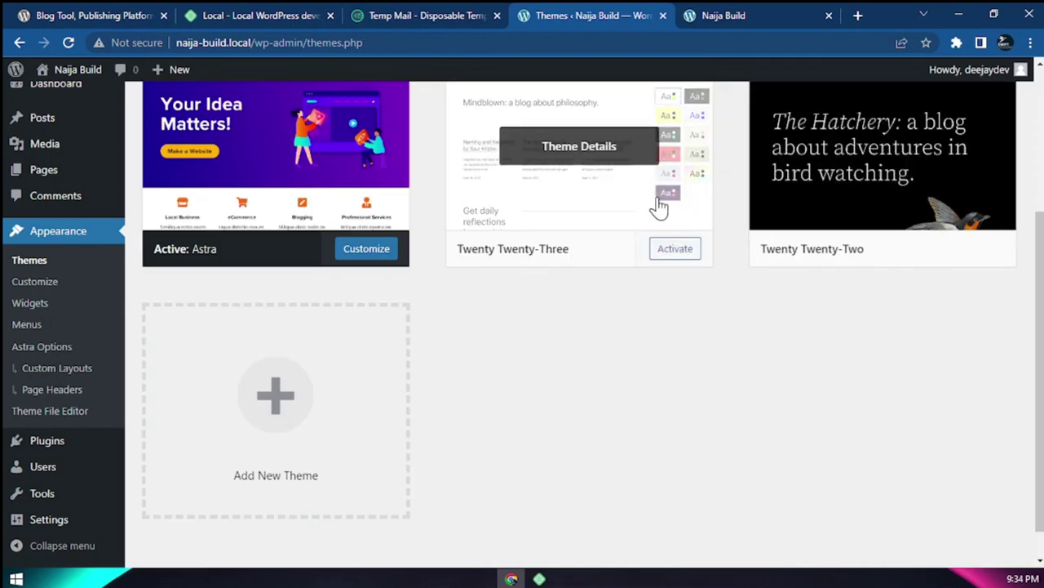
{"action": "left_click", "coordinate": [844, 203]}
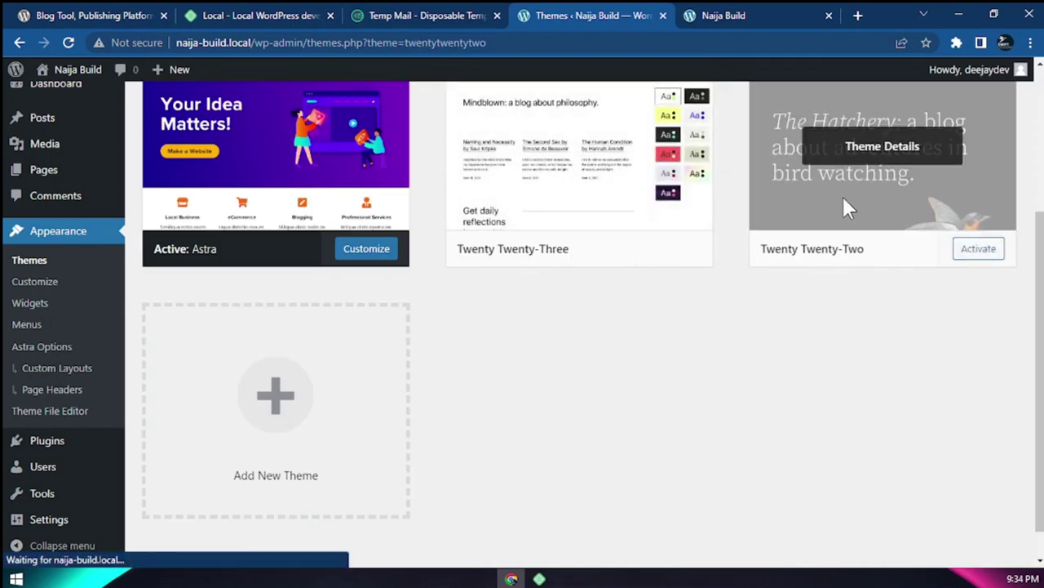
{"action": "left_click", "coordinate": [988, 535]}
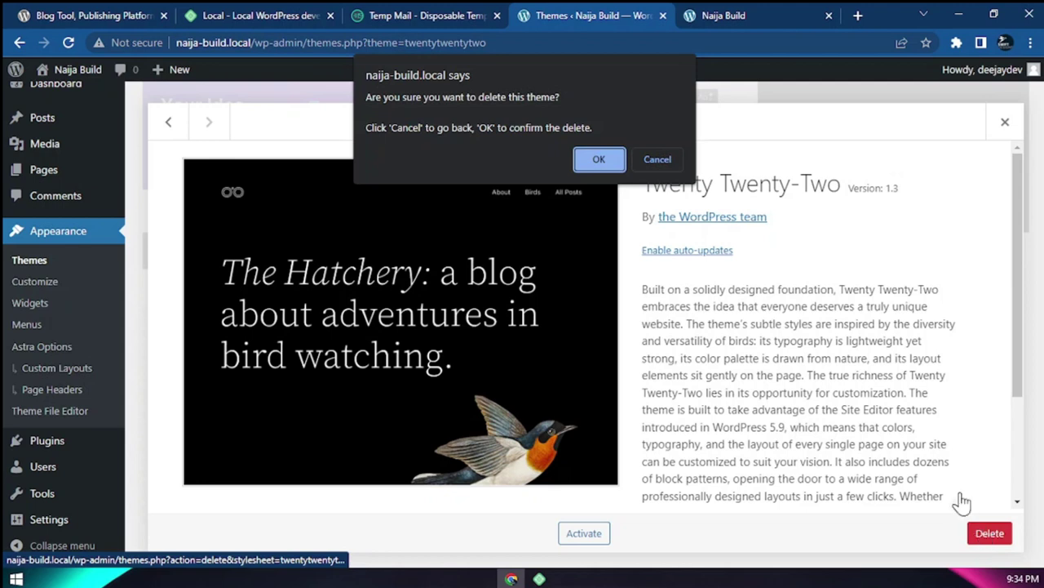
{"action": "left_click", "coordinate": [598, 160]}
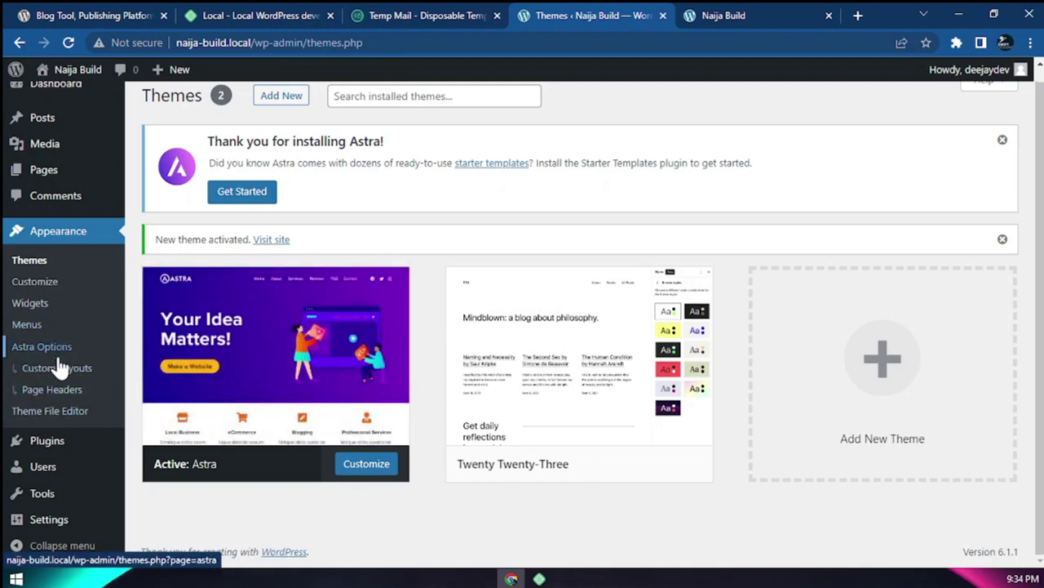
Go to Plugins > Add New and place the cursor in the Search plugins field
{"action": "left_click", "coordinate": [70, 451]}
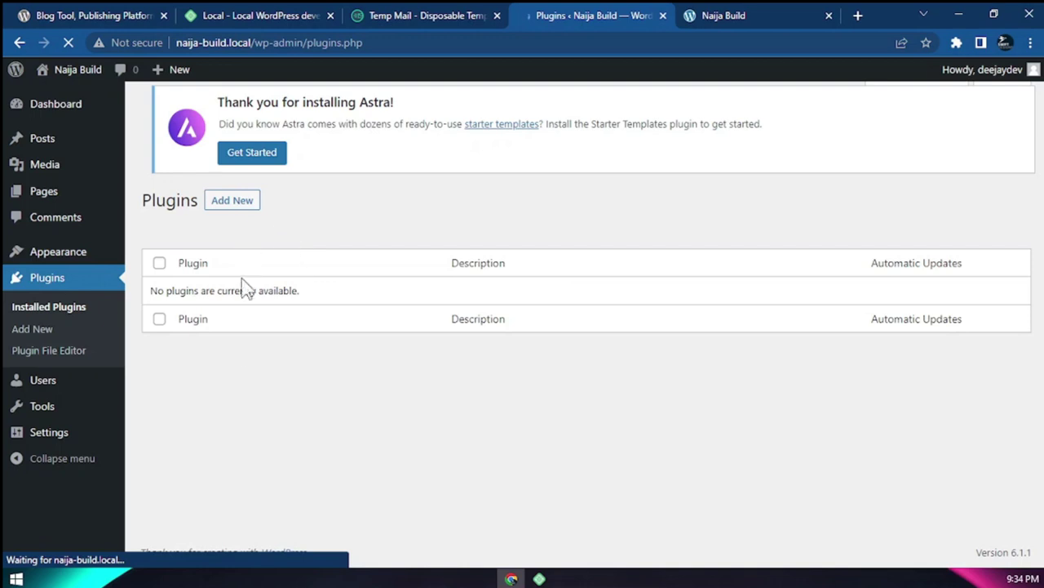
{"action": "left_click", "coordinate": [229, 208]}
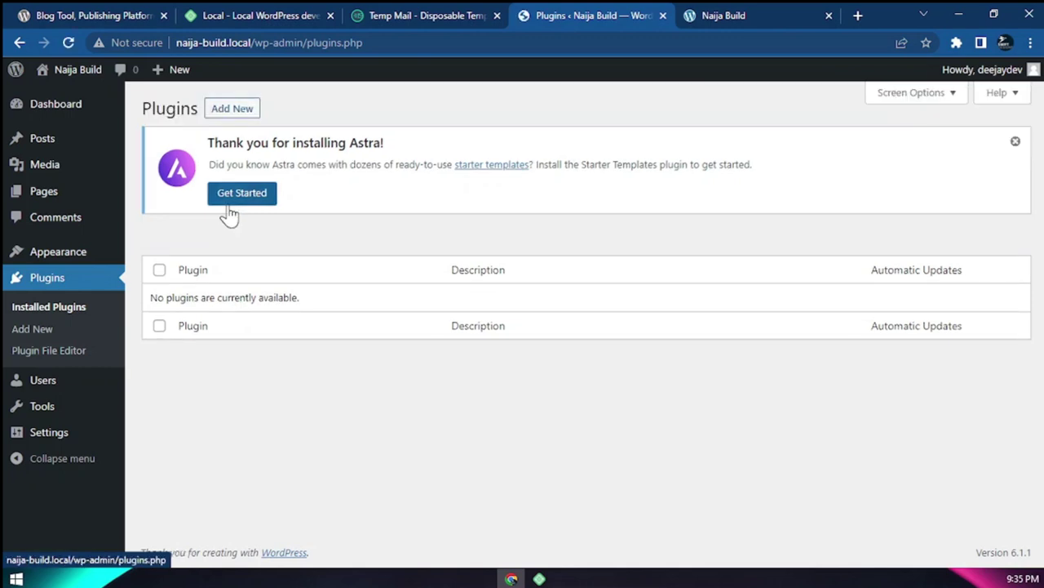
{"action": "left_click", "coordinate": [243, 114]}
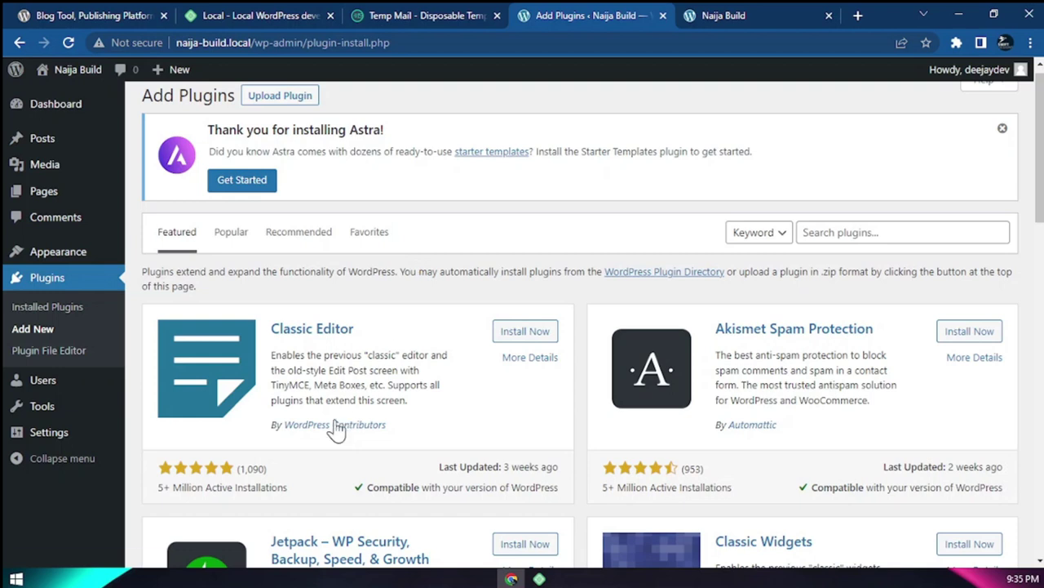
{"action": "left_click", "coordinate": [834, 232]}
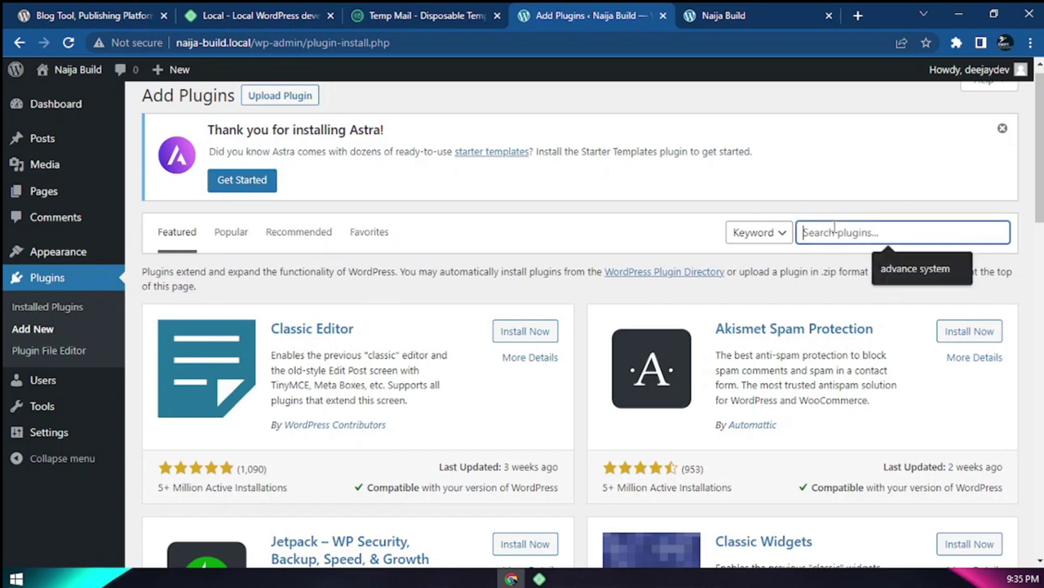
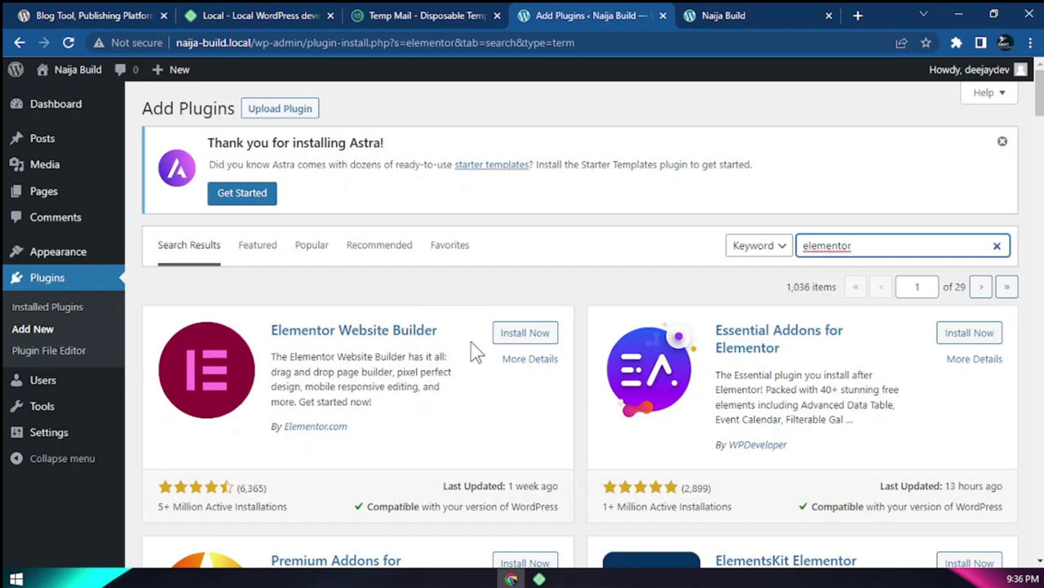
Install Elementor Website Builder and note its 5+ million installations
{"action": "left_click", "coordinate": [512, 333]}
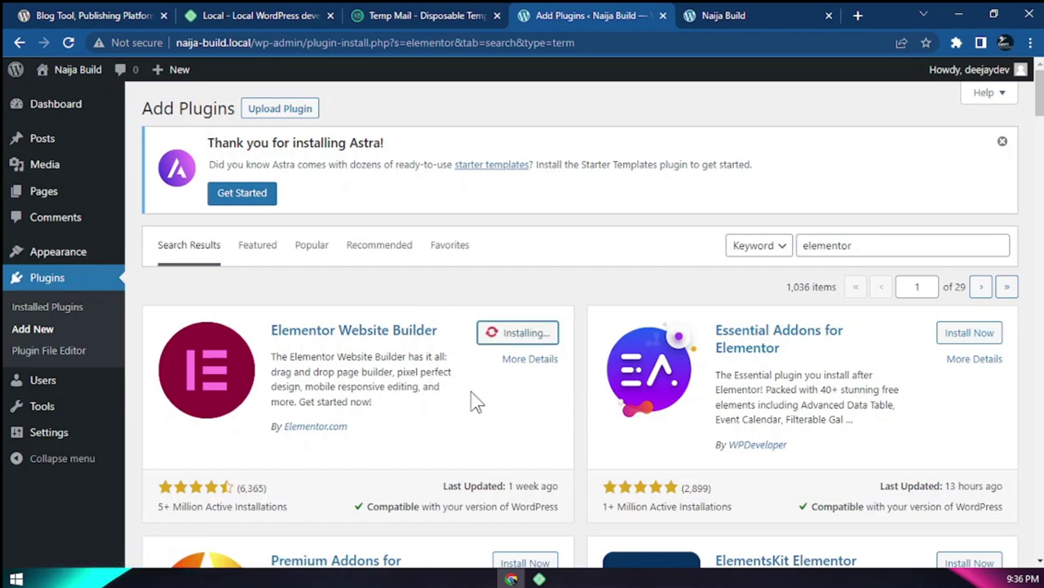
{"action": "scroll", "coordinate": [298, 473], "scroll_direction": "down", "scroll_amount": 2}
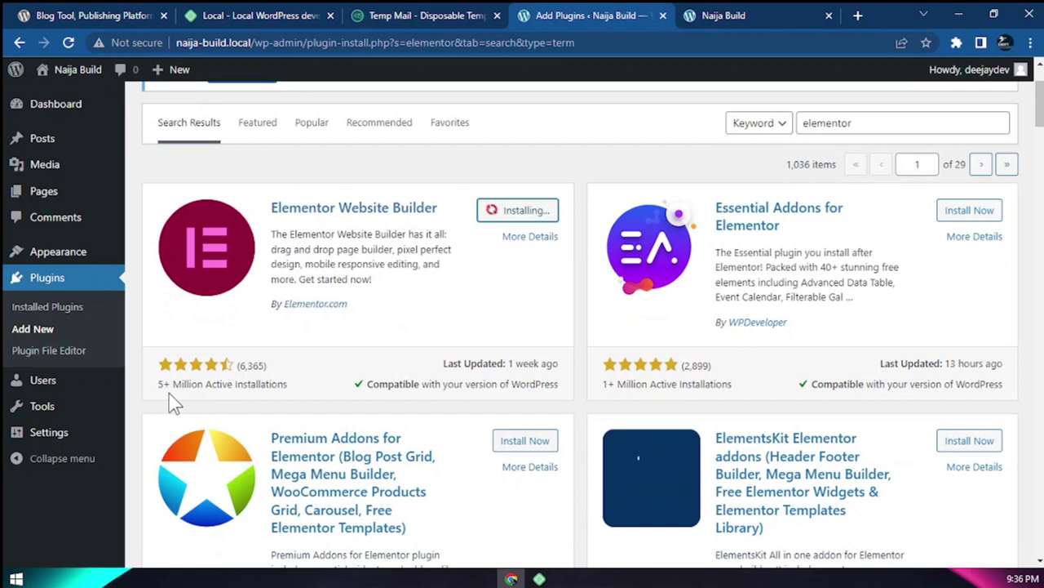
{"action": "left_click_drag", "start_coordinate": [163, 389], "coordinate": [200, 385]}
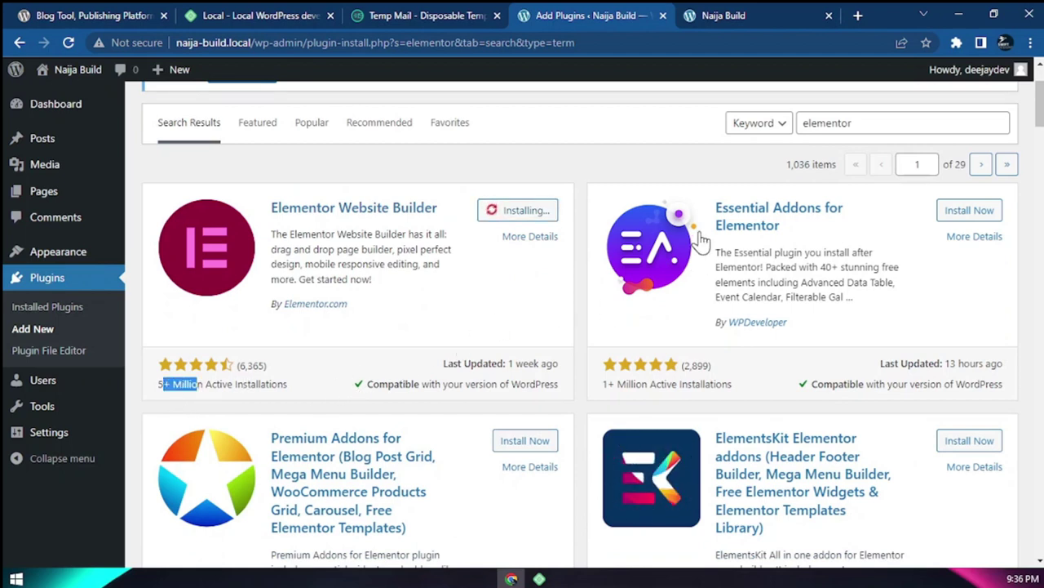
Activate the newly installed Elementor Website Builder plugin
{"action": "left_click", "coordinate": [859, 123]}
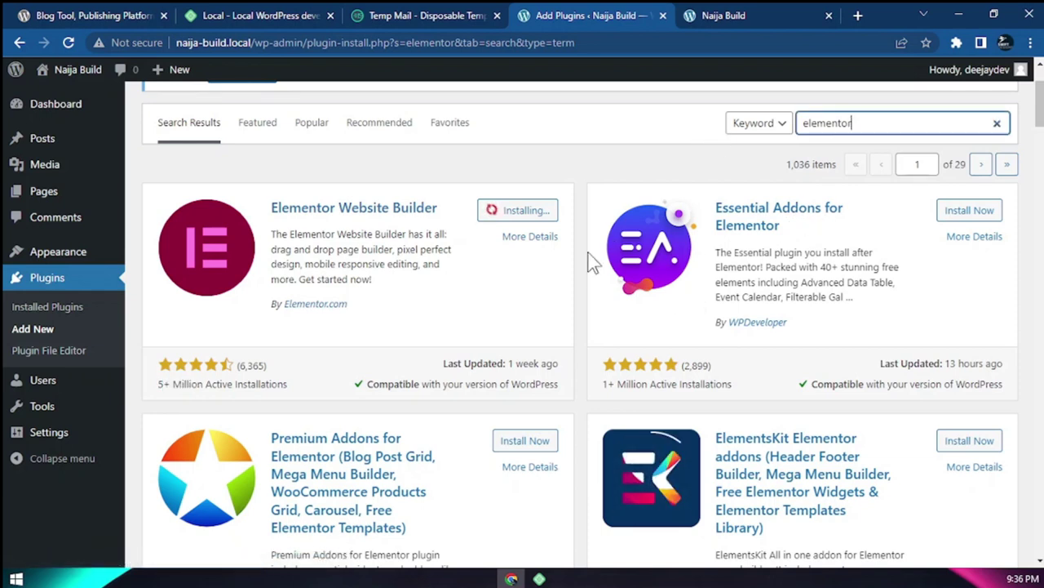
{"action": "scroll", "coordinate": [675, 379], "scroll_direction": "down", "scroll_amount": 2}
{"action": "scroll", "coordinate": [676, 379], "scroll_direction": "down", "scroll_amount": 1}
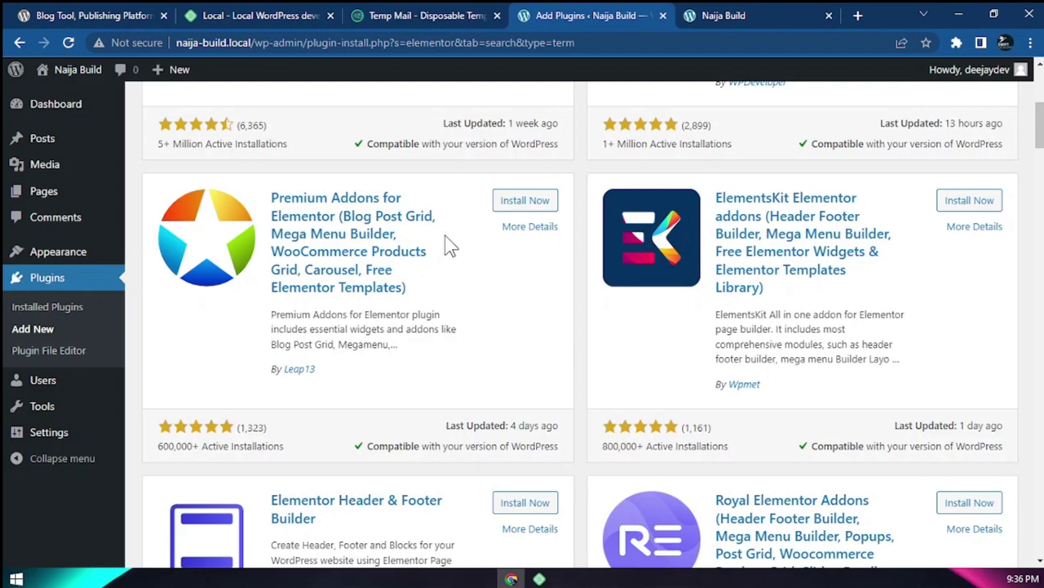
{"action": "scroll", "coordinate": [419, 280], "scroll_direction": "up", "scroll_amount": 4}
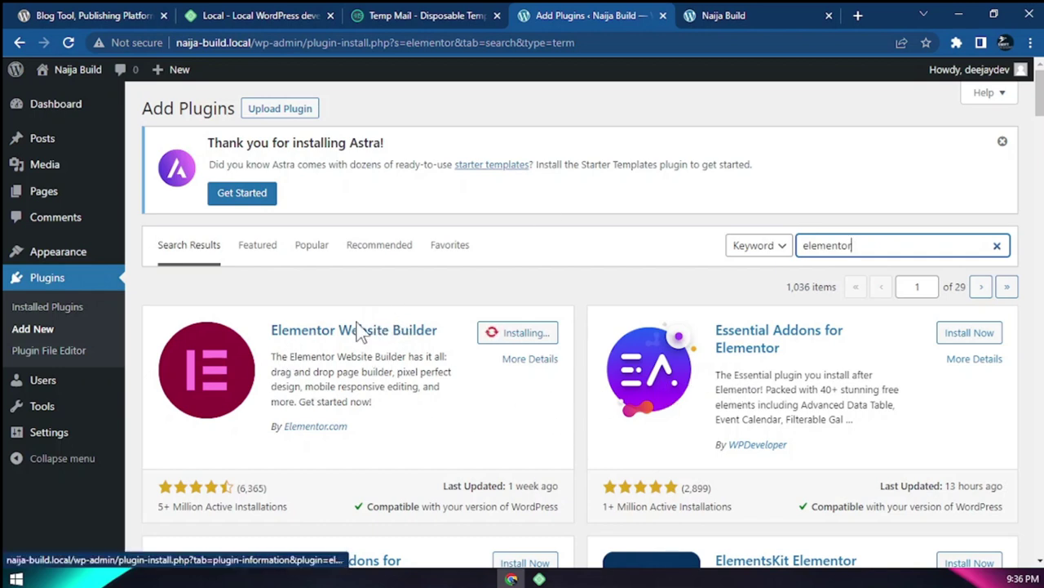
{"action": "scroll", "coordinate": [647, 326], "scroll_direction": "down", "scroll_amount": 2}
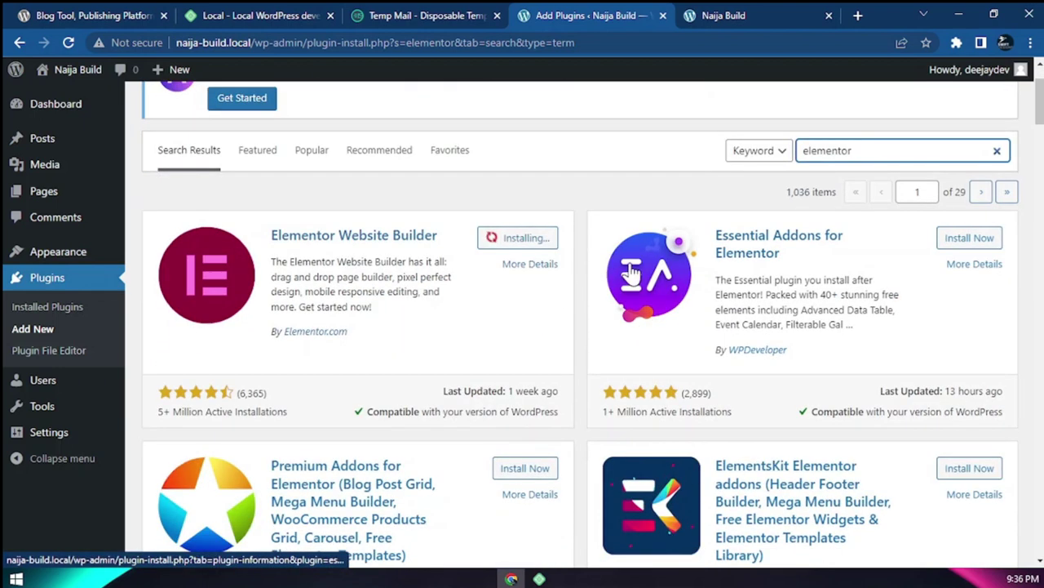
{"action": "scroll", "coordinate": [363, 349], "scroll_direction": "down", "scroll_amount": 1}
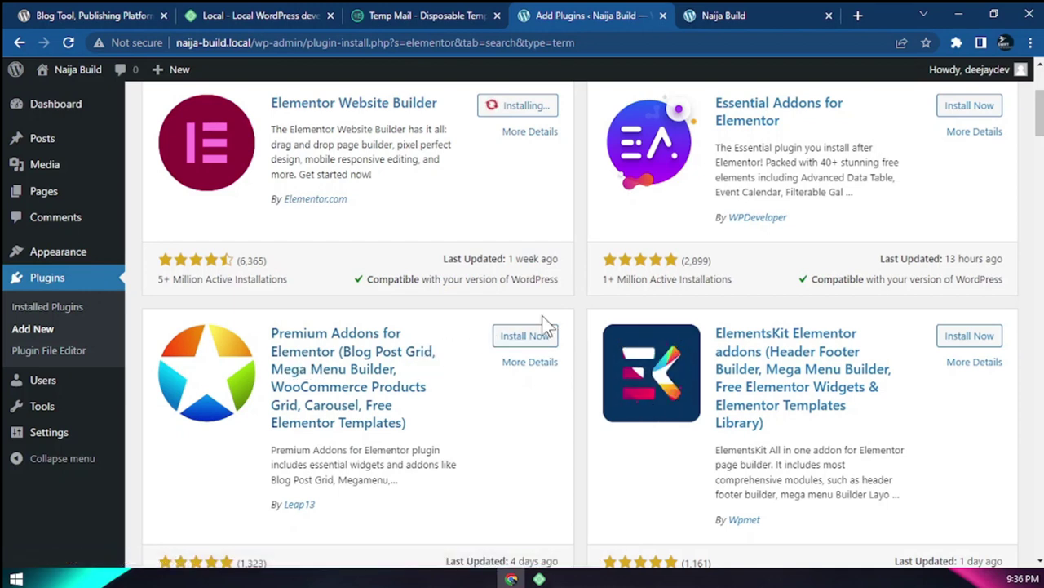
{"action": "scroll", "coordinate": [849, 142], "scroll_direction": "up", "scroll_amount": 1}
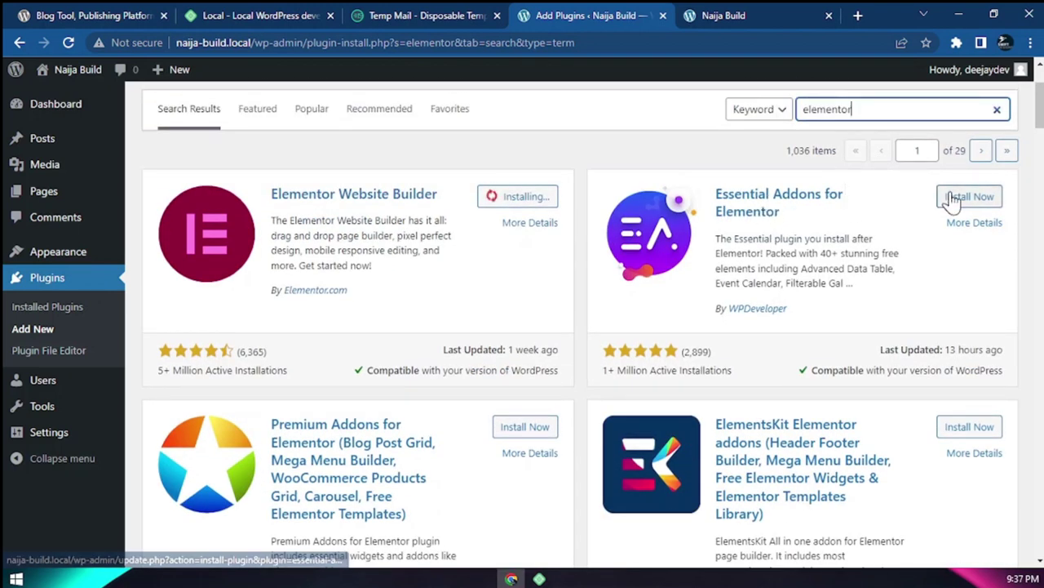
{"action": "scroll", "coordinate": [489, 327], "scroll_direction": "up", "scroll_amount": 2}
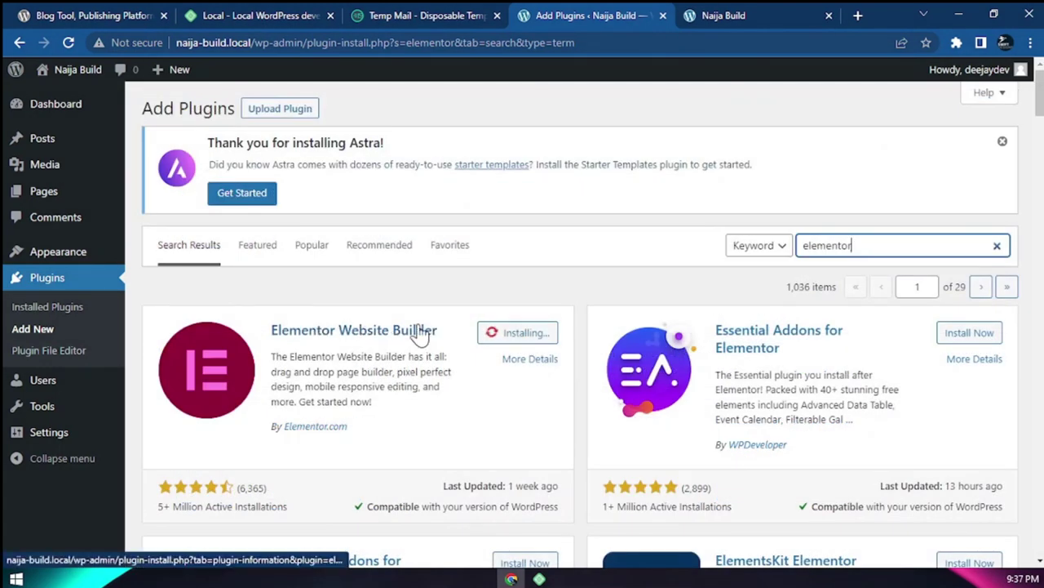
{"action": "left_click", "coordinate": [527, 333]}
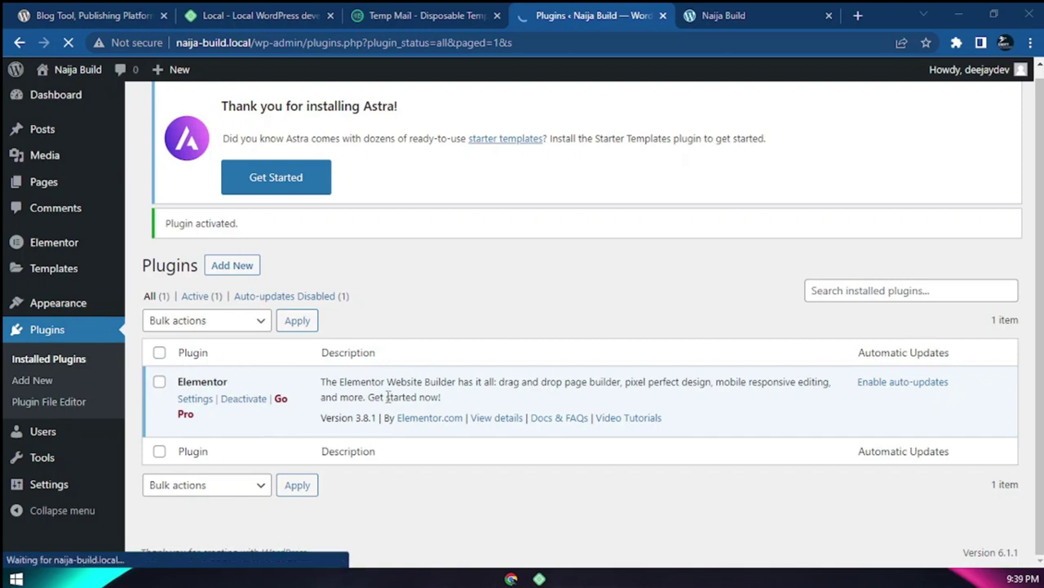
Check the Elementor 3.8.1 entry in the installed plugins list, then move to Settings
{"action": "left_click_drag", "start_coordinate": [370, 383], "coordinate": [450, 383]}
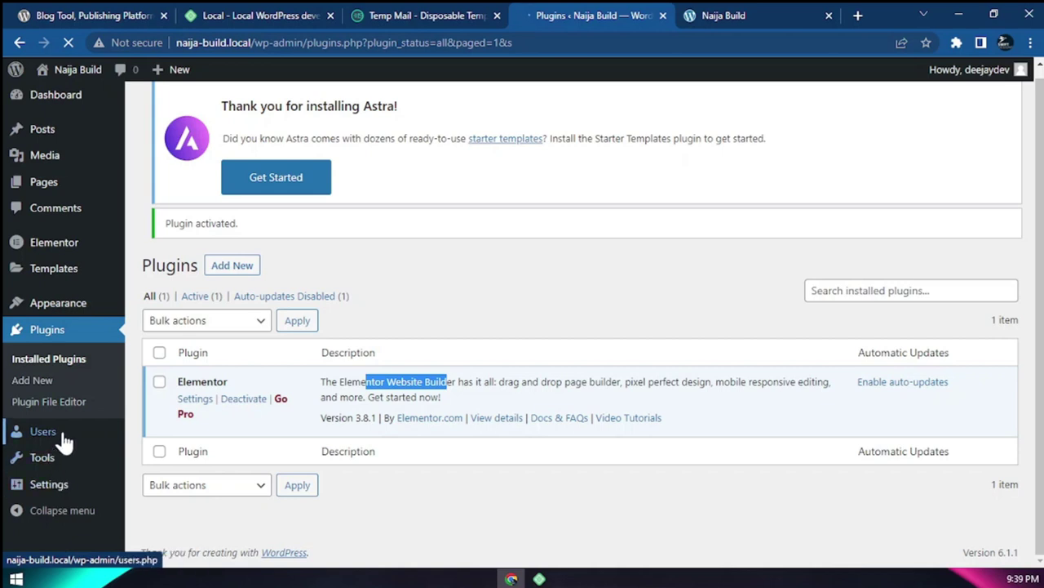
{"action": "mouse_move", "coordinate": [66, 492]}
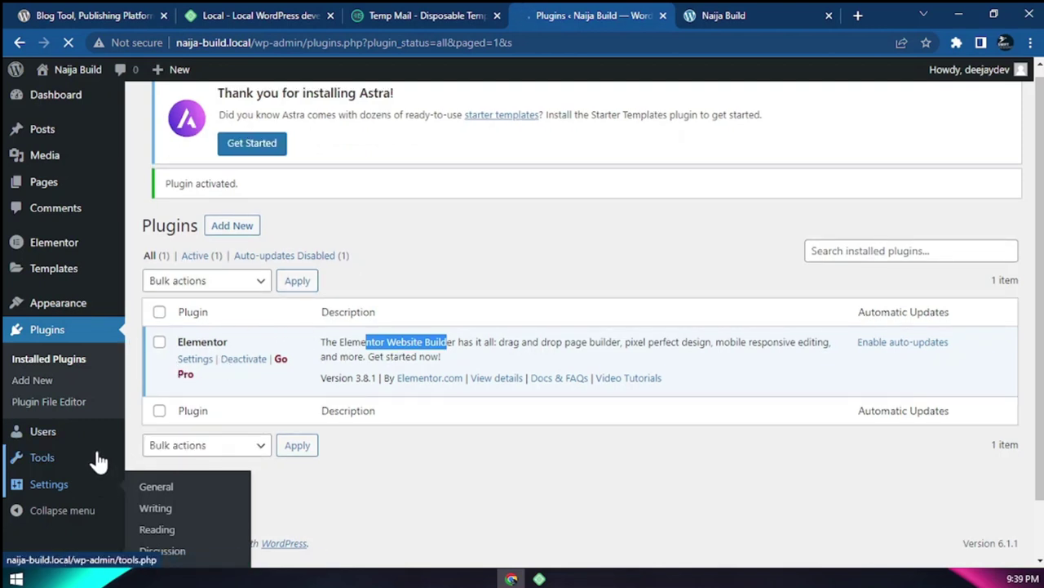
In General settings, keep the title Naija Build and enter the tagline 'Na we sabi build'
{"action": "left_click", "coordinate": [49, 484]}
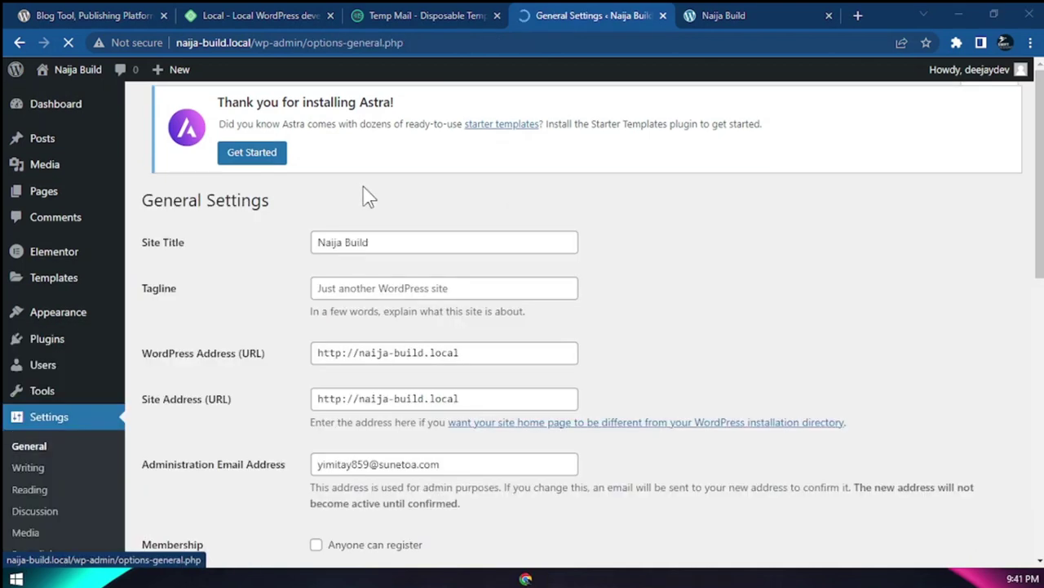
{"action": "scroll", "coordinate": [367, 196], "scroll_direction": "down", "scroll_amount": 1}
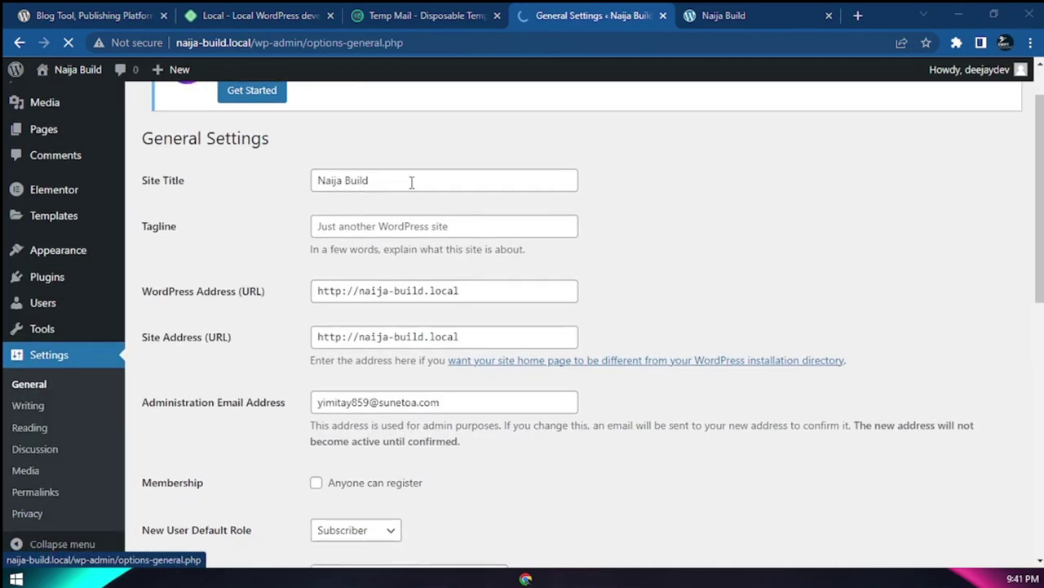
{"action": "left_click_drag", "start_coordinate": [378, 180], "coordinate": [299, 194]}
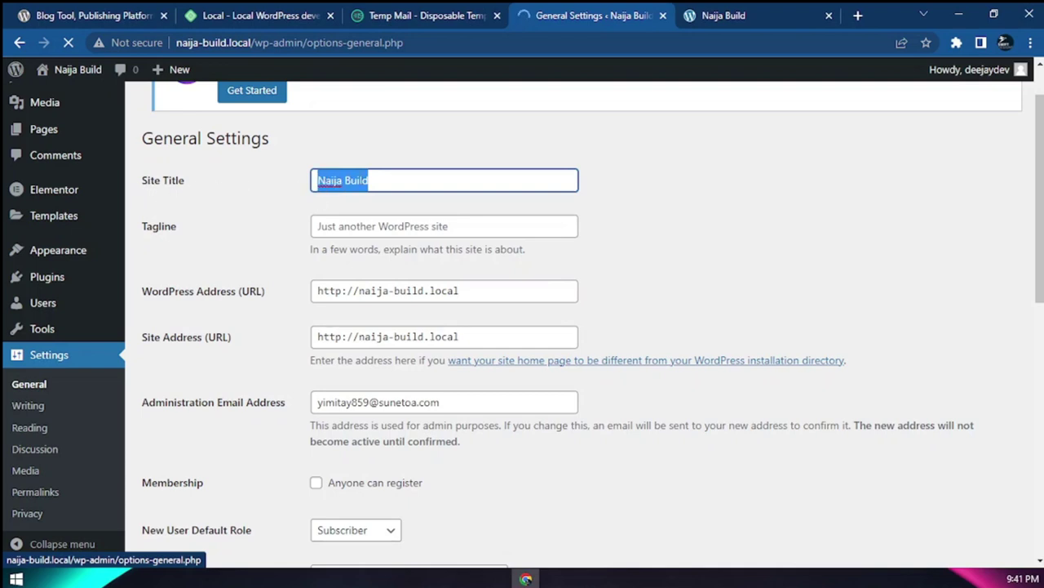
{"action": "left_click", "coordinate": [389, 181]}
{"action": "left_click", "coordinate": [338, 227]}
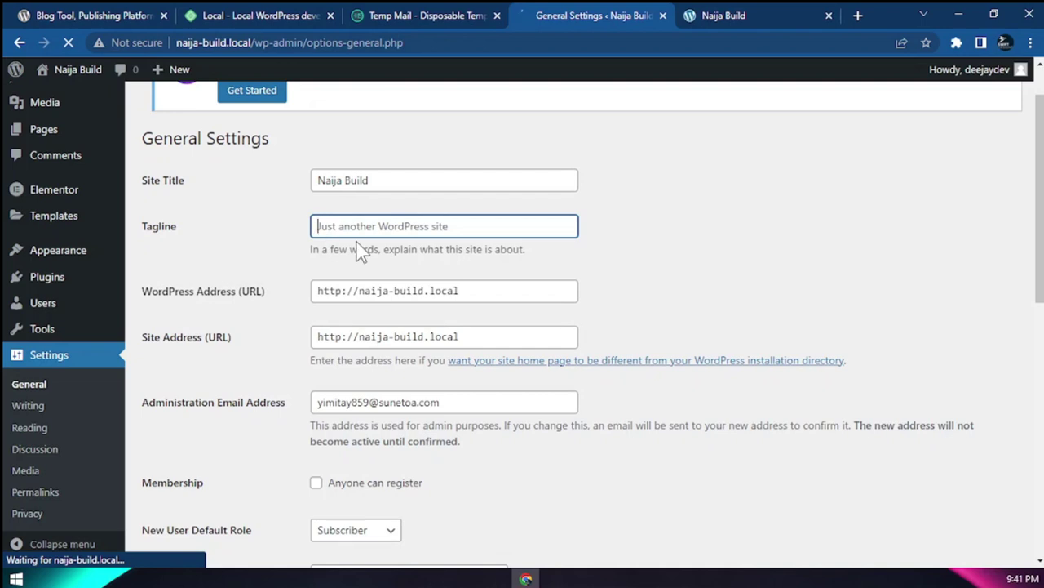
{"action": "type", "text": "Na we sabi build"}
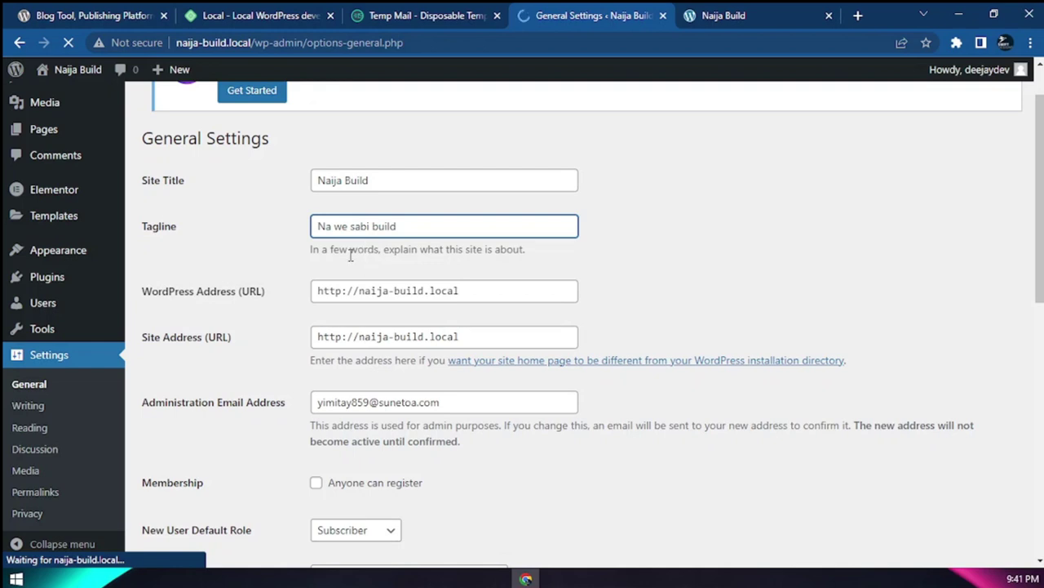
Review the WordPress Address, Site Address and administration email fields
{"action": "scroll", "coordinate": [377, 297], "scroll_direction": "down", "scroll_amount": 1}
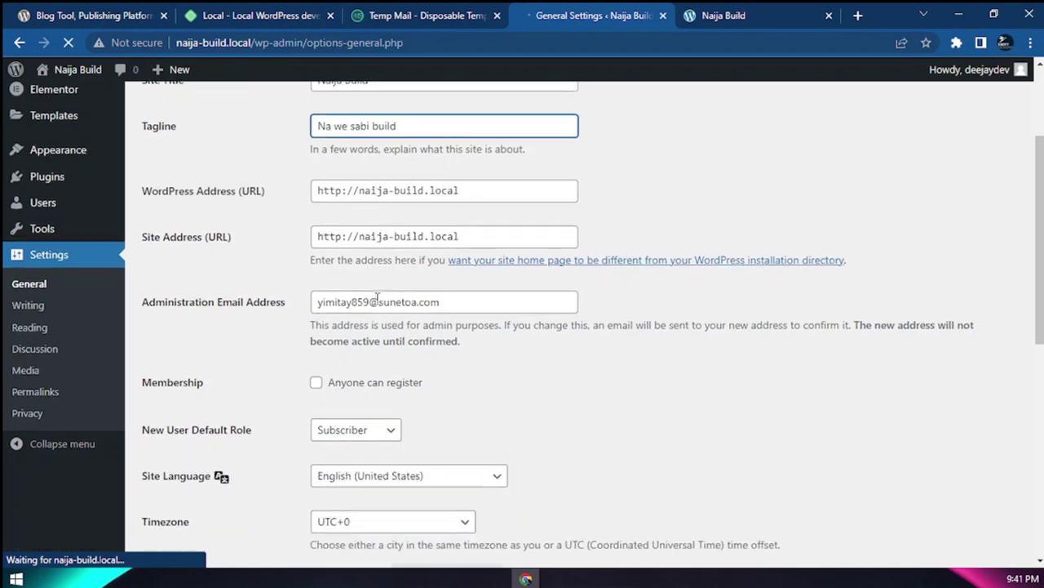
{"action": "left_click_drag", "start_coordinate": [341, 189], "coordinate": [498, 201]}
{"action": "left_click_drag", "start_coordinate": [319, 236], "coordinate": [431, 237]}
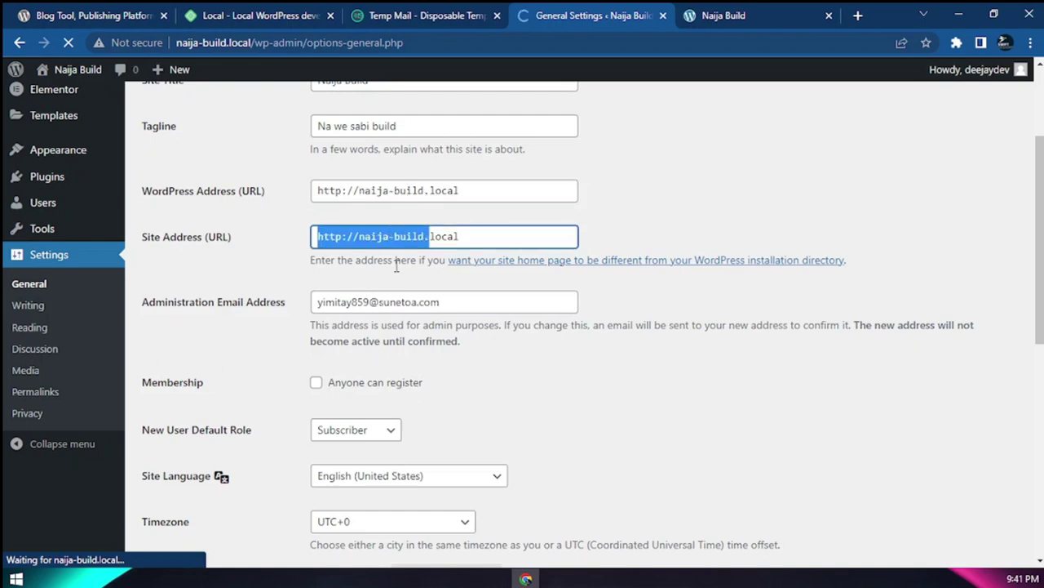
{"action": "left_click_drag", "start_coordinate": [483, 188], "coordinate": [303, 196]}
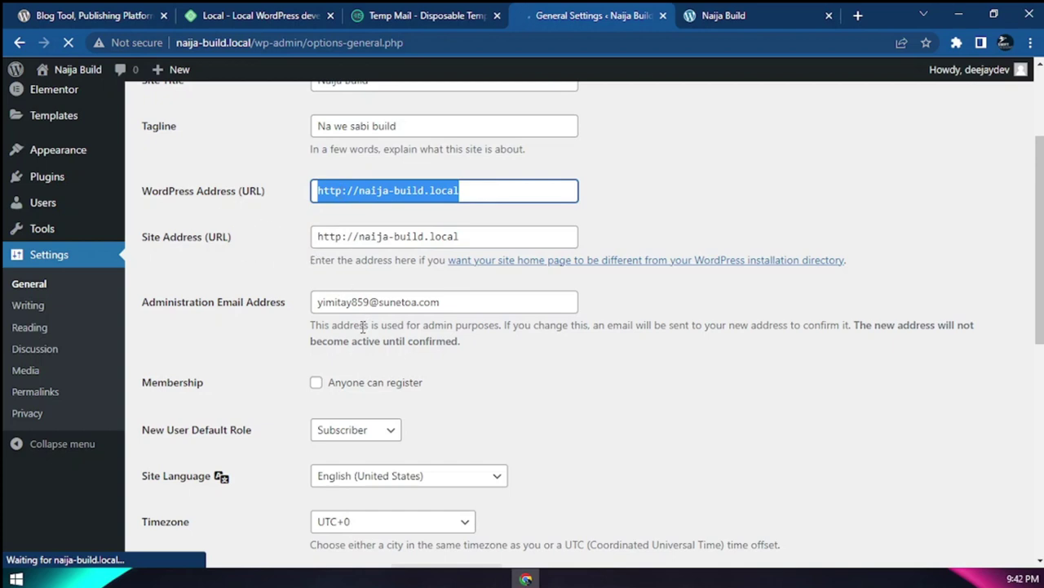
{"action": "left_click_drag", "start_coordinate": [326, 303], "coordinate": [450, 303]}
{"action": "scroll", "coordinate": [316, 302], "scroll_direction": "down", "scroll_amount": 3}
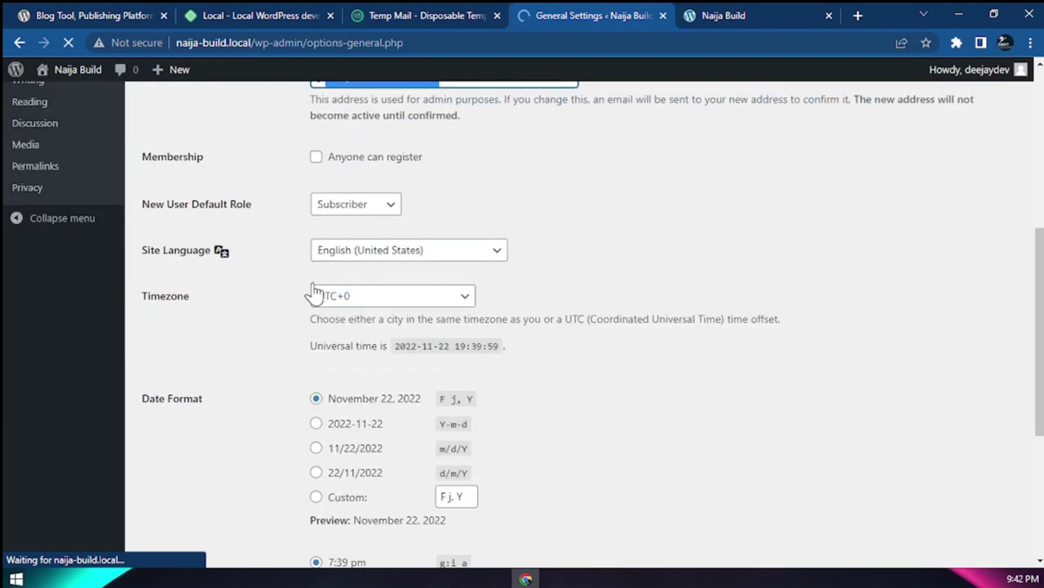
{"action": "scroll", "coordinate": [312, 291], "scroll_direction": "up", "scroll_amount": 1}
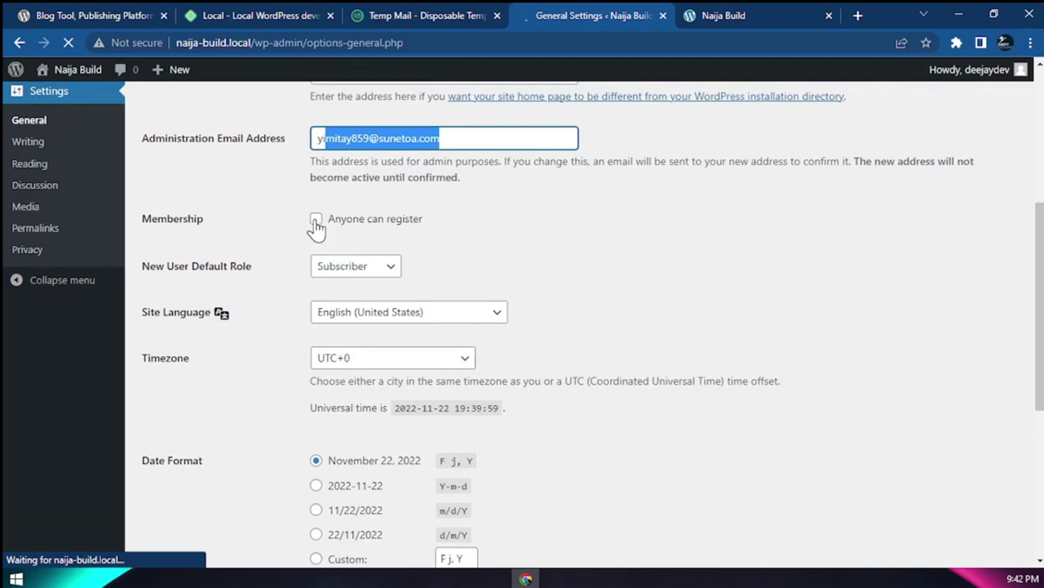
{"action": "scroll", "coordinate": [316, 228], "scroll_direction": "up", "scroll_amount": 1}
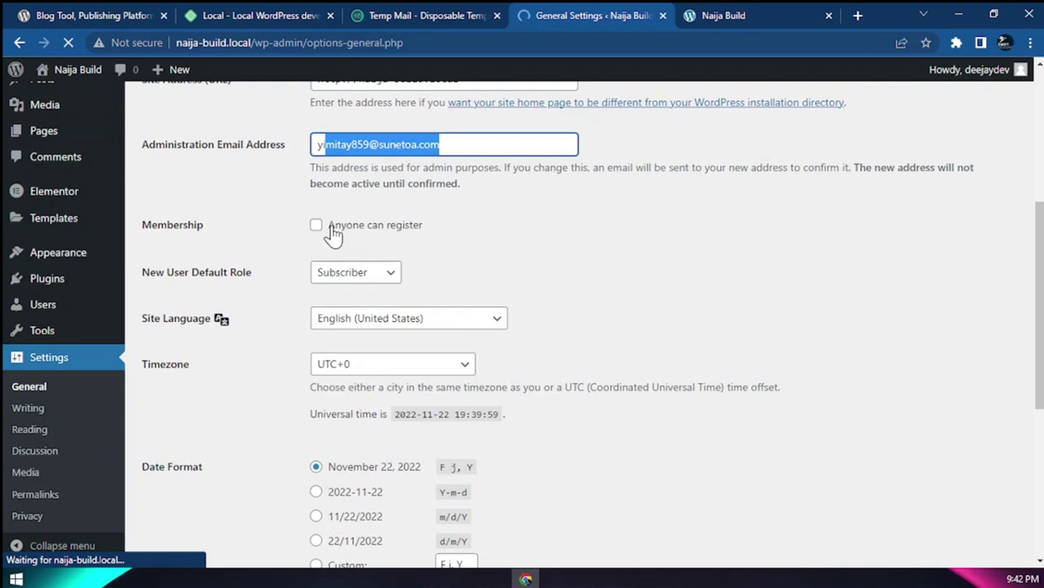
{"action": "left_click", "coordinate": [333, 234]}
Leave open registration off and keep Subscriber as the new user default role
{"action": "left_click", "coordinate": [331, 229]}
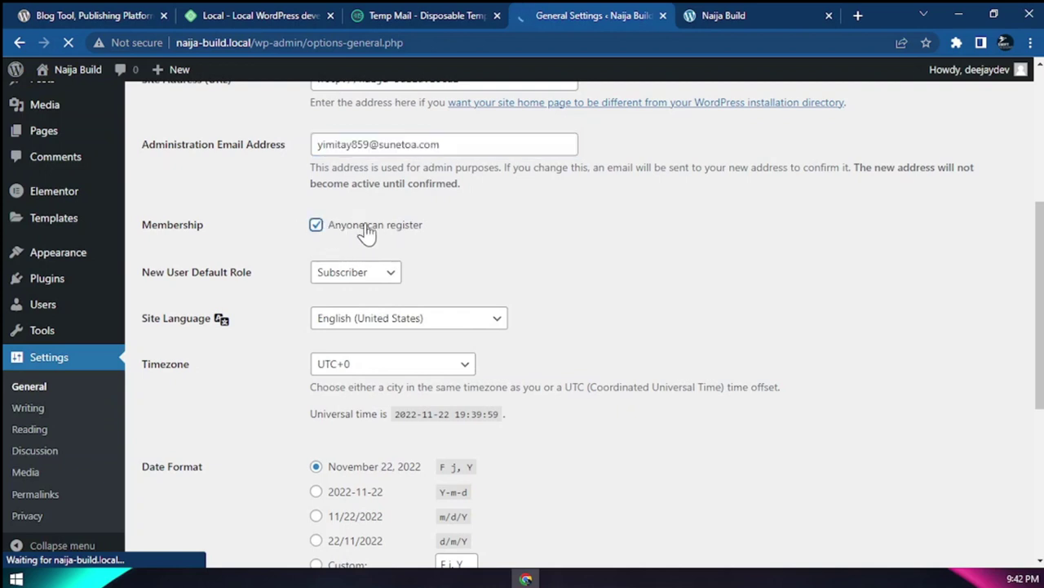
{"action": "left_click", "coordinate": [332, 226]}
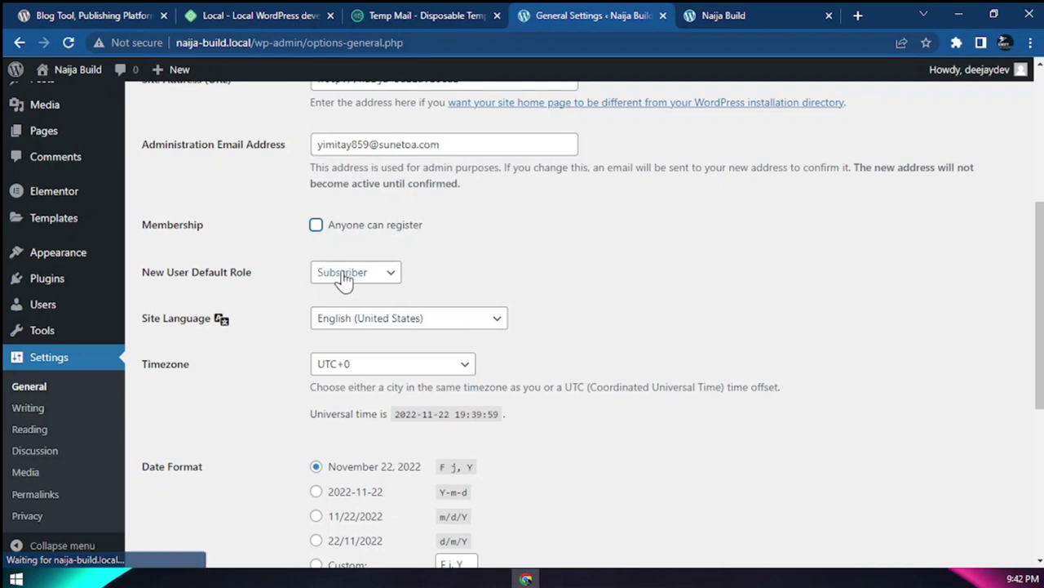
{"action": "left_click", "coordinate": [381, 273]}
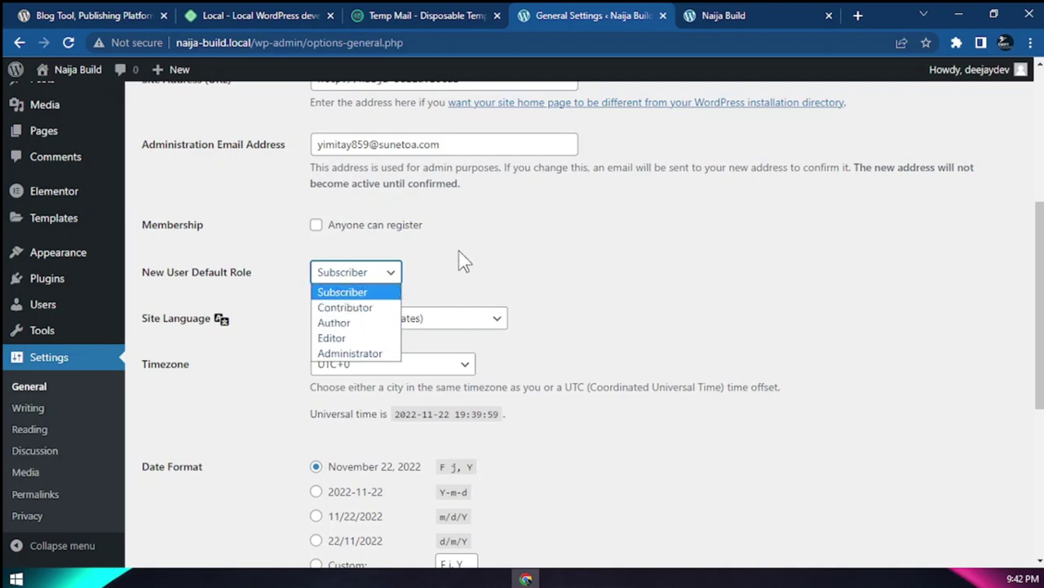
{"action": "left_click", "coordinate": [457, 279]}
Save the general settings with the new tagline
{"action": "scroll", "coordinate": [461, 273], "scroll_direction": "down", "scroll_amount": 5}
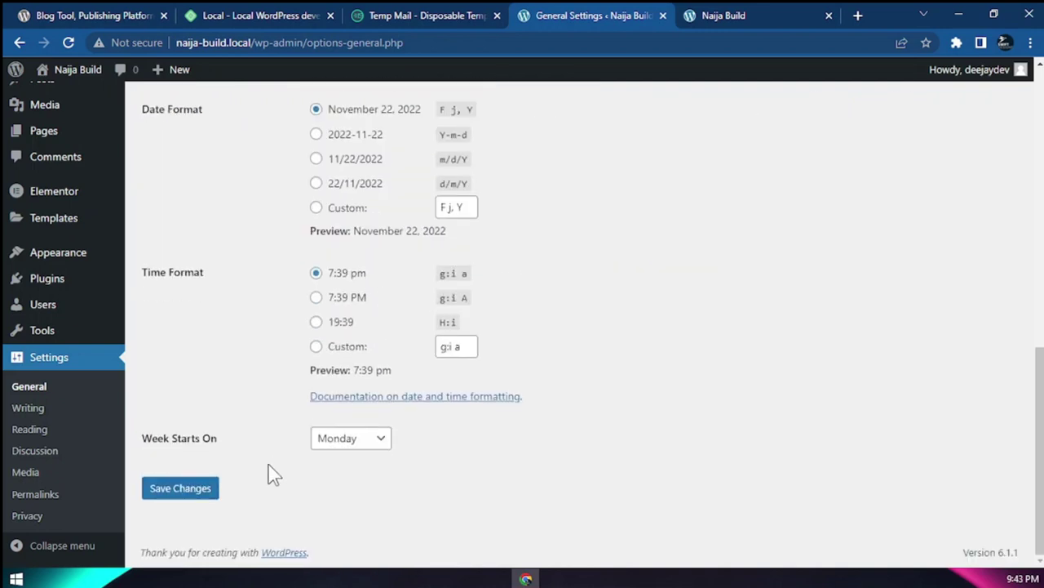
{"action": "left_click", "coordinate": [168, 487]}
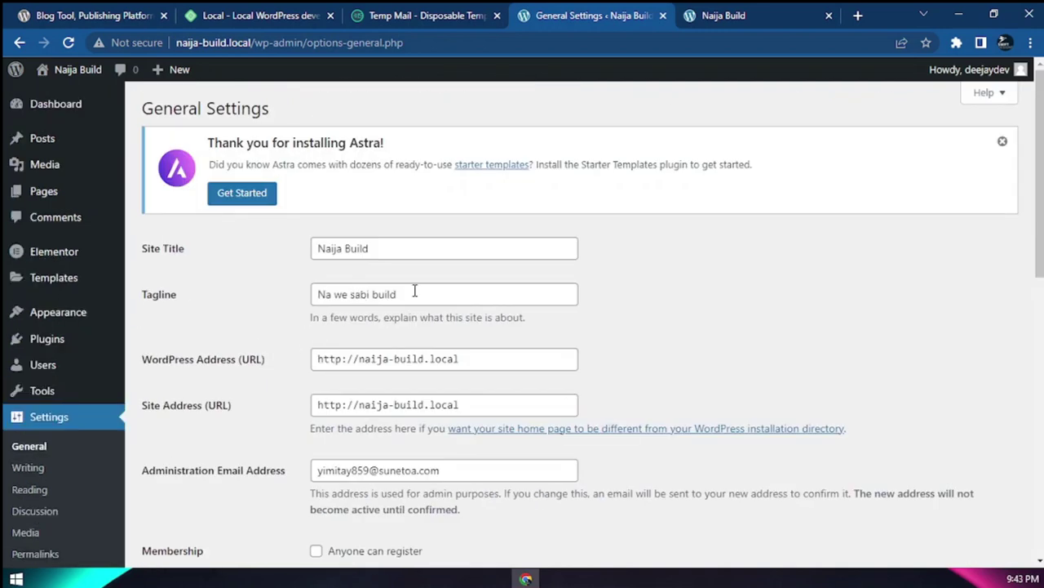
{"action": "left_click_drag", "start_coordinate": [415, 291], "coordinate": [313, 294]}
{"action": "scroll", "coordinate": [271, 300], "scroll_direction": "down", "scroll_amount": 10}
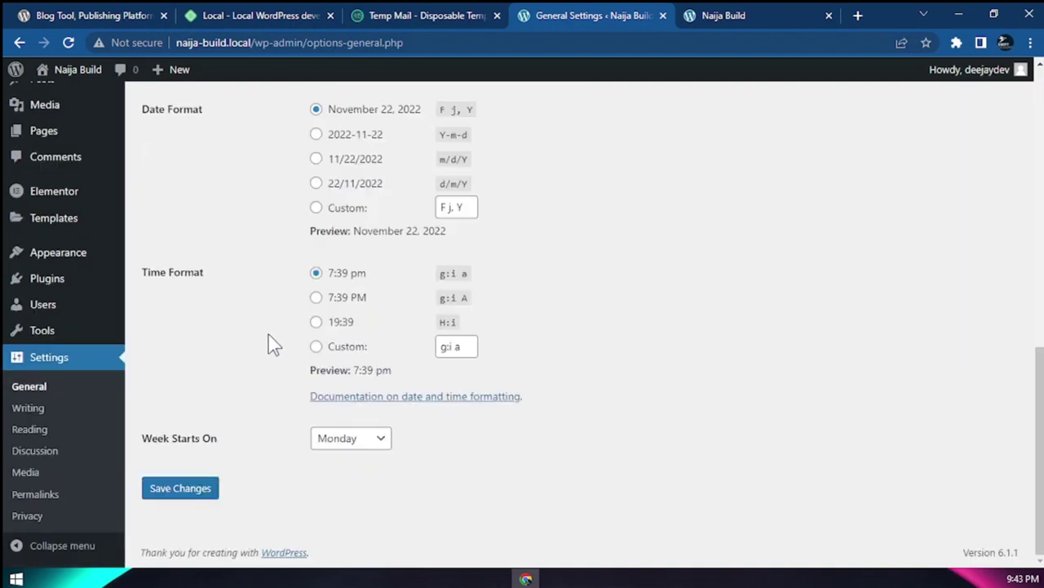
{"action": "left_click", "coordinate": [203, 493]}
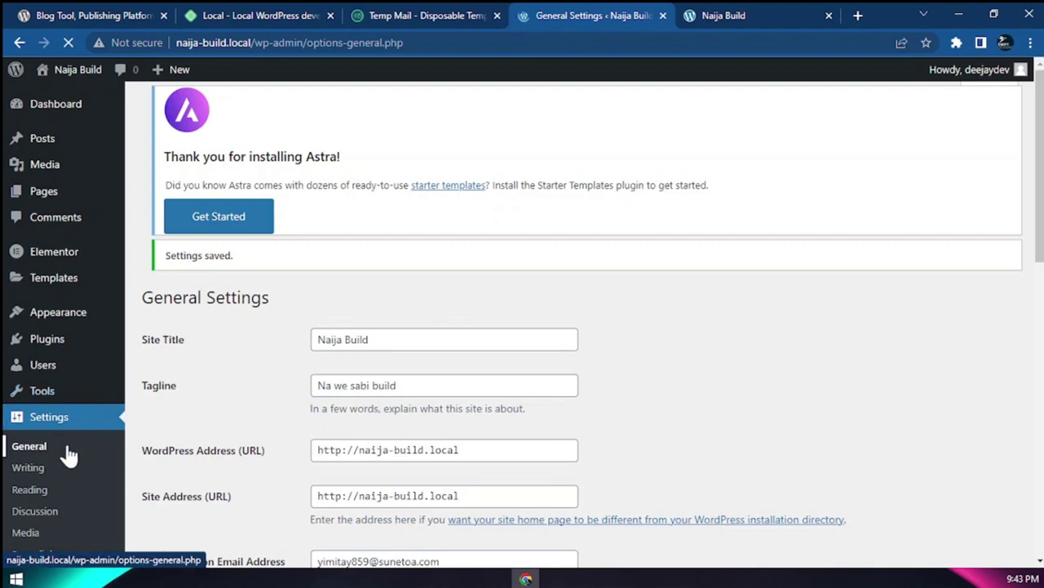
In Writing settings, keep Uncategorized as default category and Standard as default post format
{"action": "left_click", "coordinate": [42, 472]}
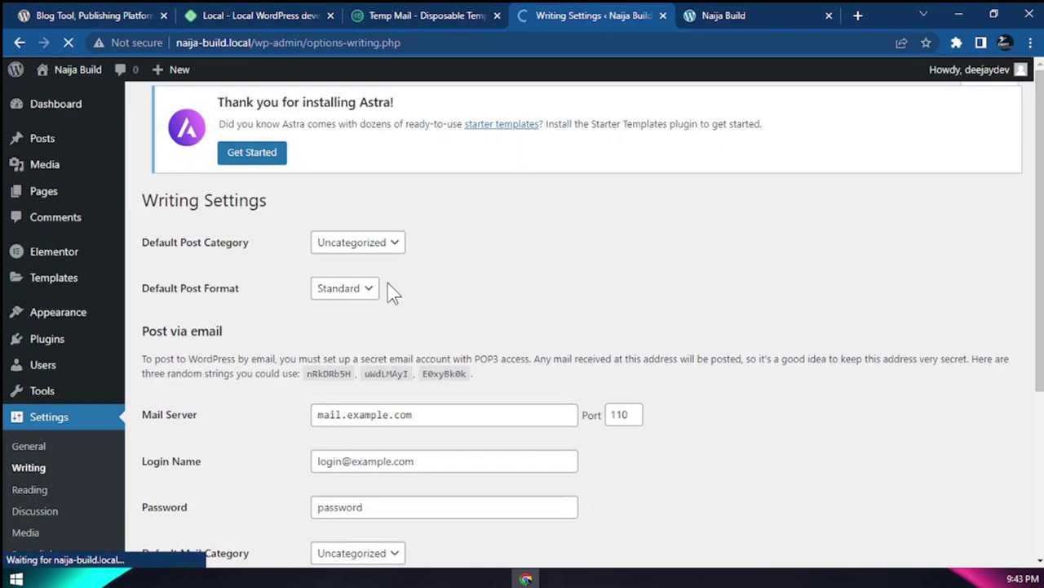
{"action": "left_click", "coordinate": [340, 253]}
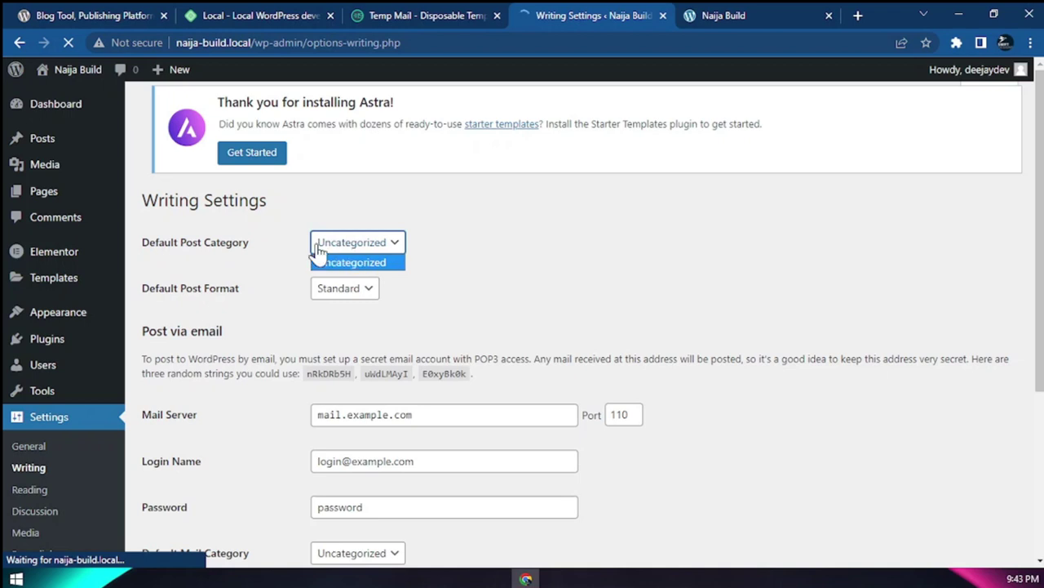
{"action": "left_click", "coordinate": [339, 258]}
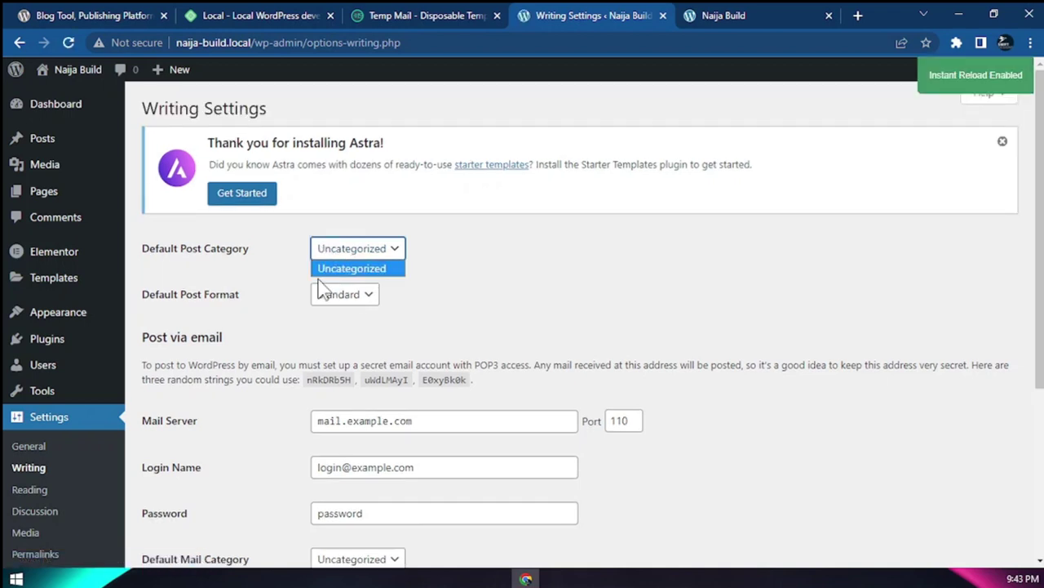
{"action": "left_click", "coordinate": [386, 304]}
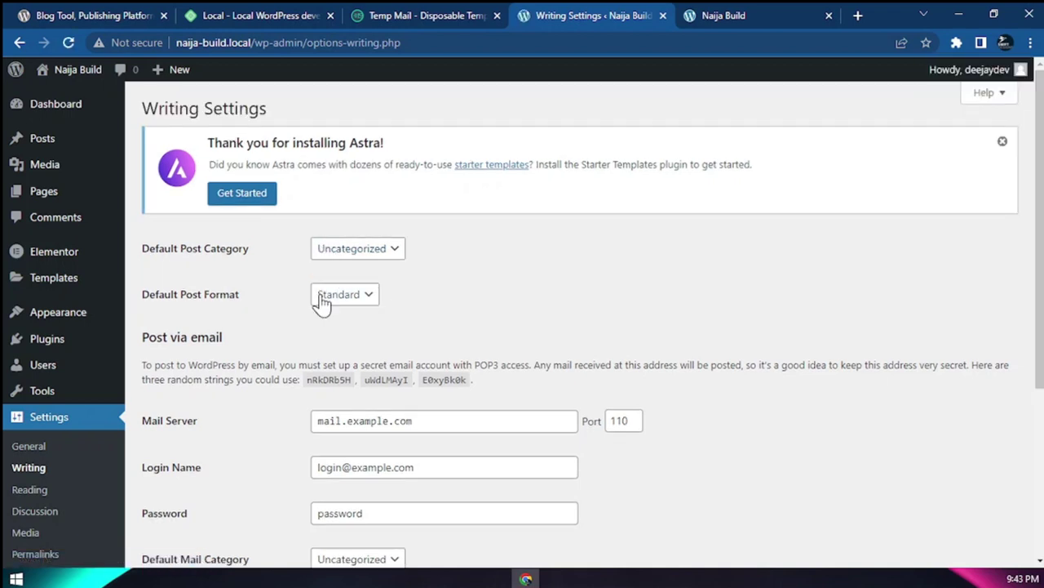
{"action": "left_click", "coordinate": [323, 300]}
{"action": "left_click", "coordinate": [323, 302]}
Review the Post via email mail server and port fields
{"action": "scroll", "coordinate": [262, 327], "scroll_direction": "down", "scroll_amount": 3}
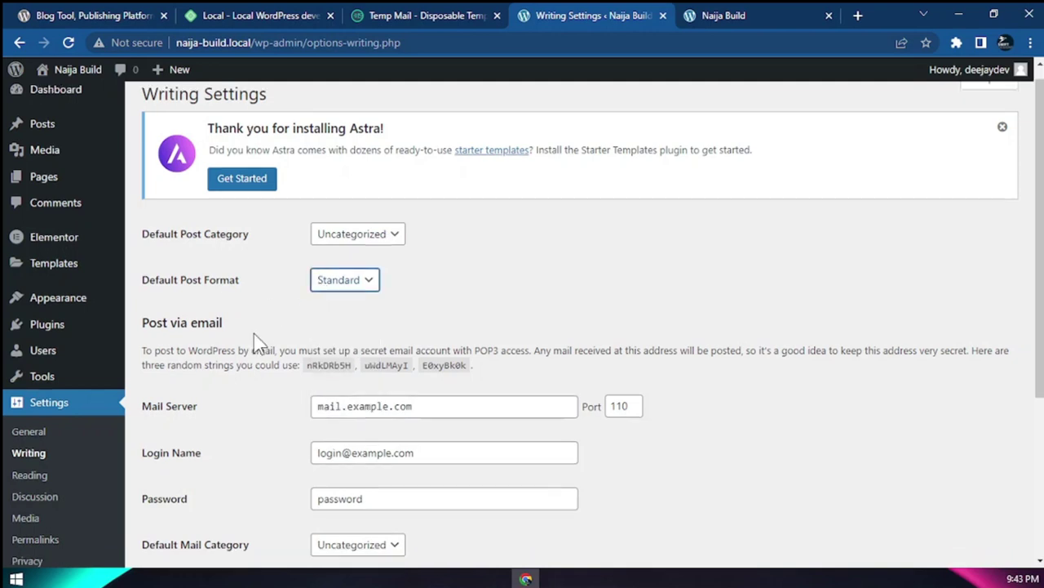
{"action": "left_click_drag", "start_coordinate": [426, 212], "coordinate": [317, 213]}
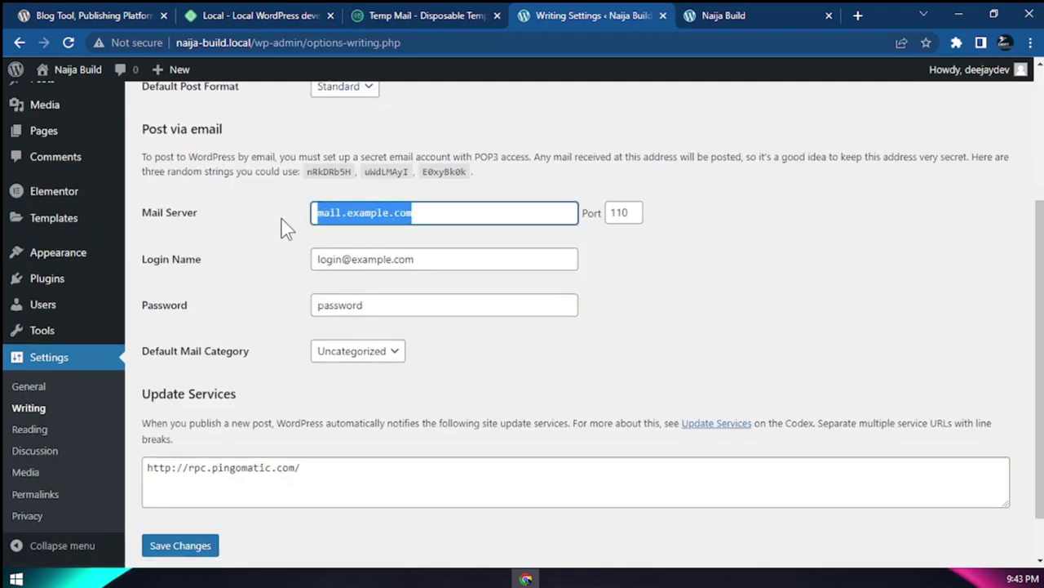
{"action": "left_click", "coordinate": [608, 214]}
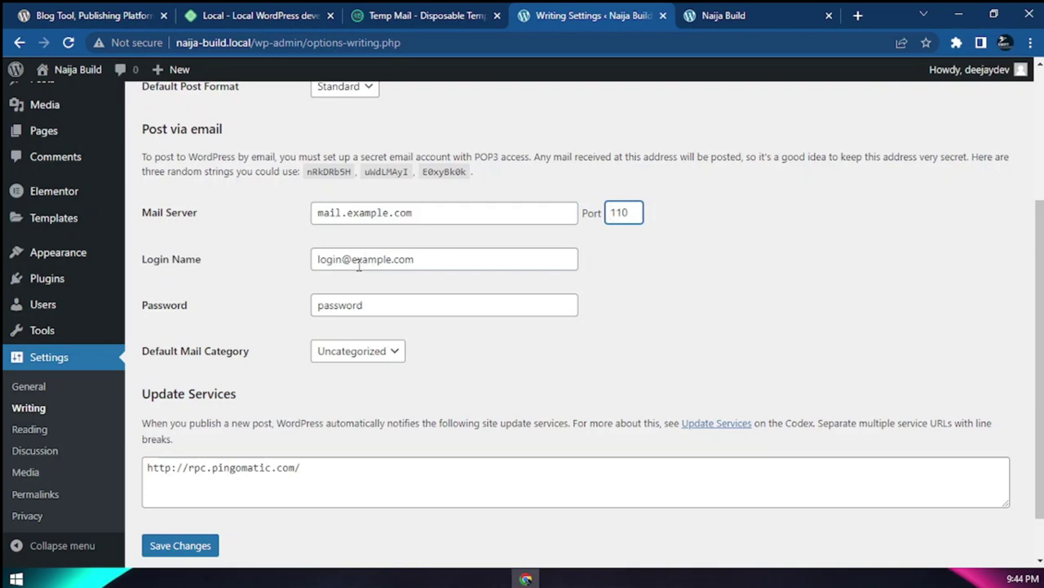
{"action": "scroll", "coordinate": [358, 266], "scroll_direction": "down", "scroll_amount": 1}
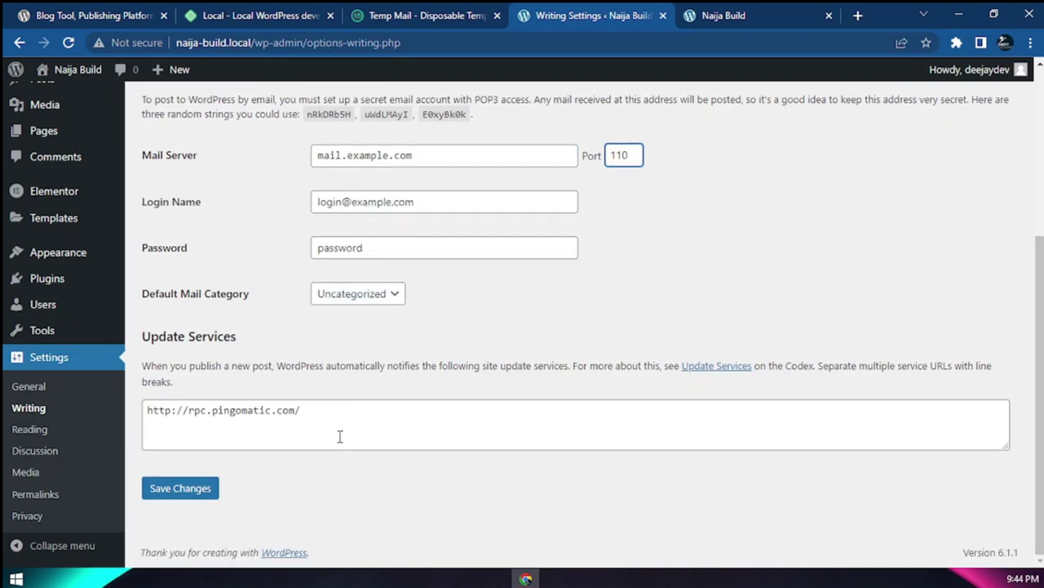
{"action": "left_click", "coordinate": [40, 427]}
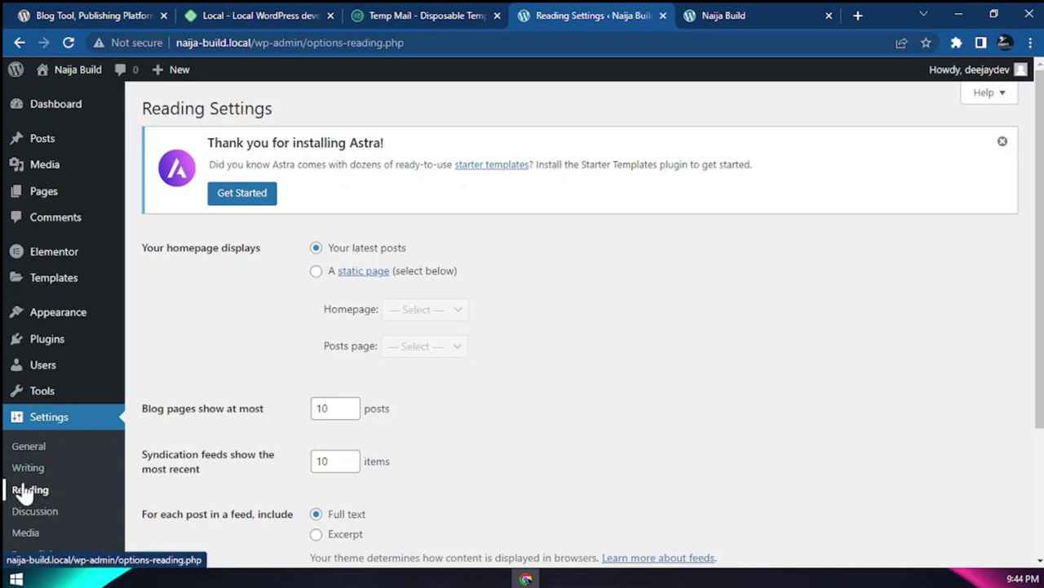
Choose 'A static page' for the homepage and check the pages available, only Sample Page
{"action": "scroll", "coordinate": [67, 456], "scroll_direction": "down", "scroll_amount": 3}
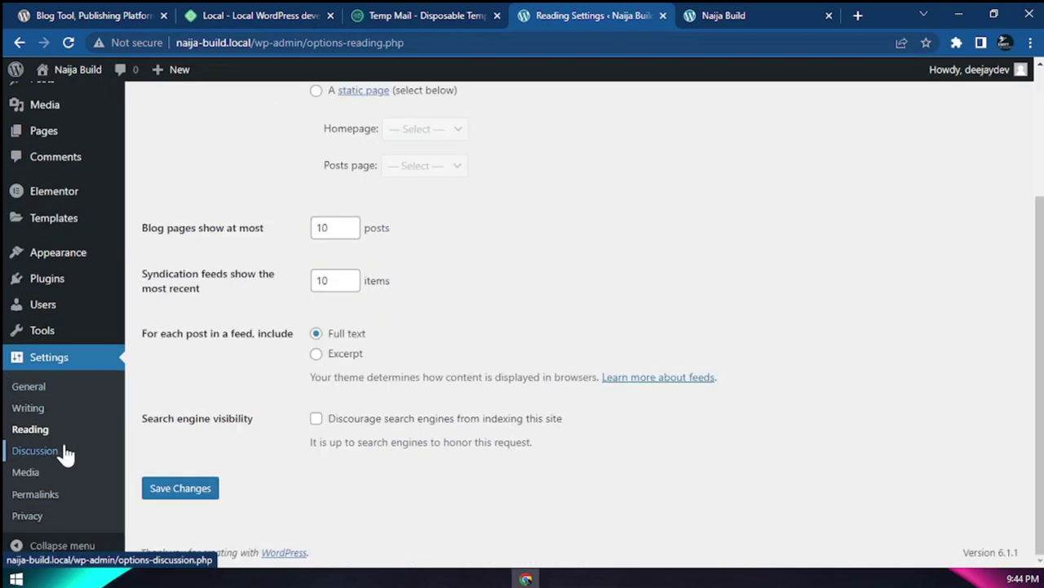
{"action": "scroll", "coordinate": [350, 223], "scroll_direction": "up", "scroll_amount": 3}
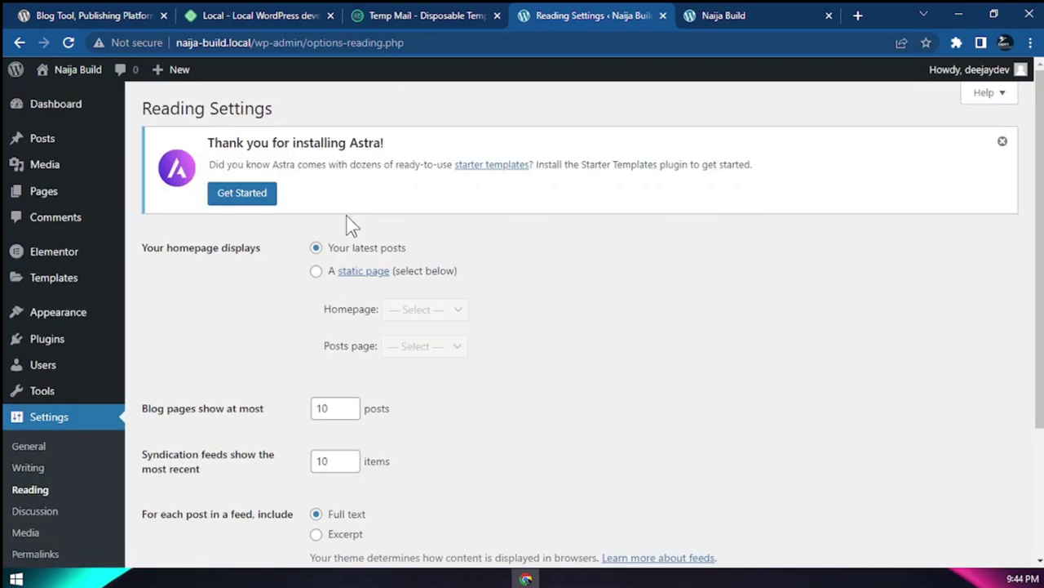
{"action": "left_click", "coordinate": [317, 273]}
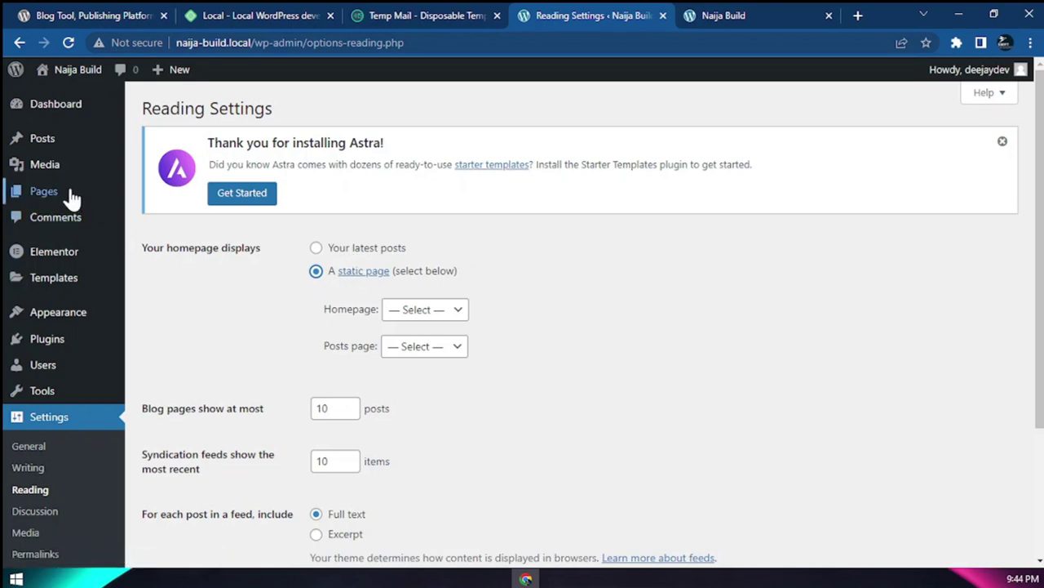
{"action": "mouse_move", "coordinate": [70, 200]}
{"action": "left_click", "coordinate": [433, 317]}
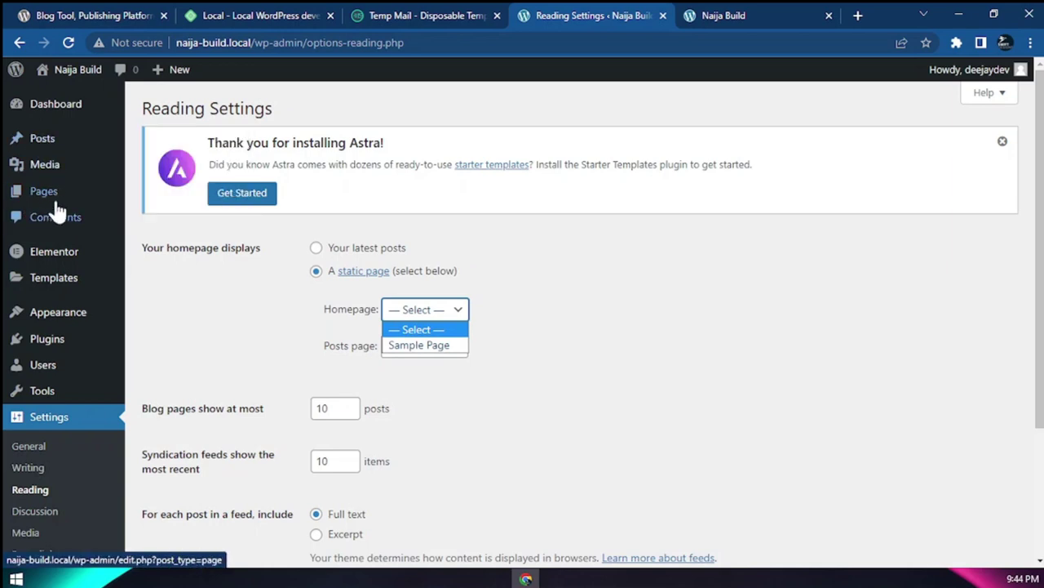
{"action": "mouse_move", "coordinate": [62, 200]}
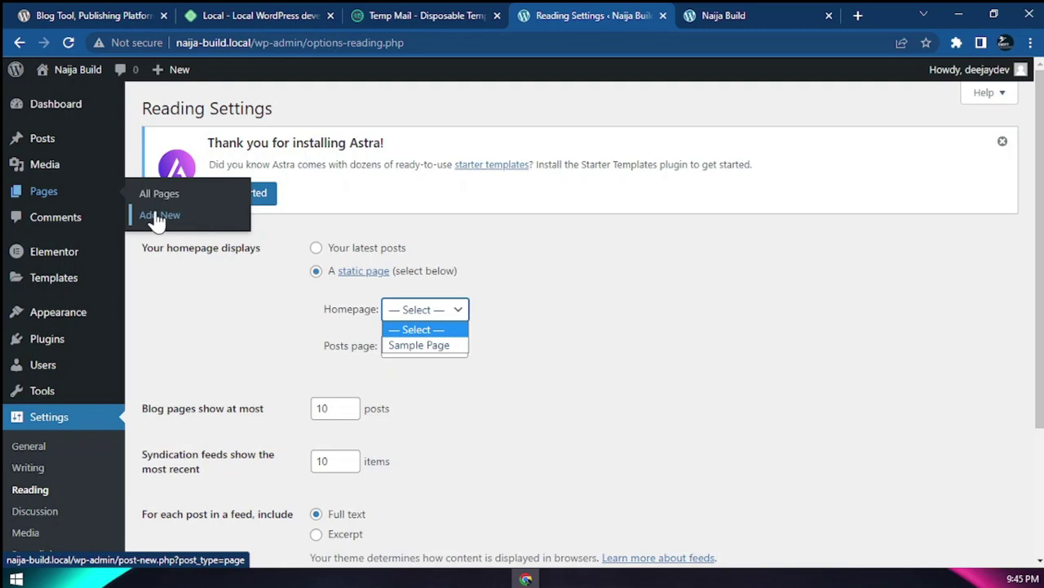
{"action": "right_click", "coordinate": [160, 219]}
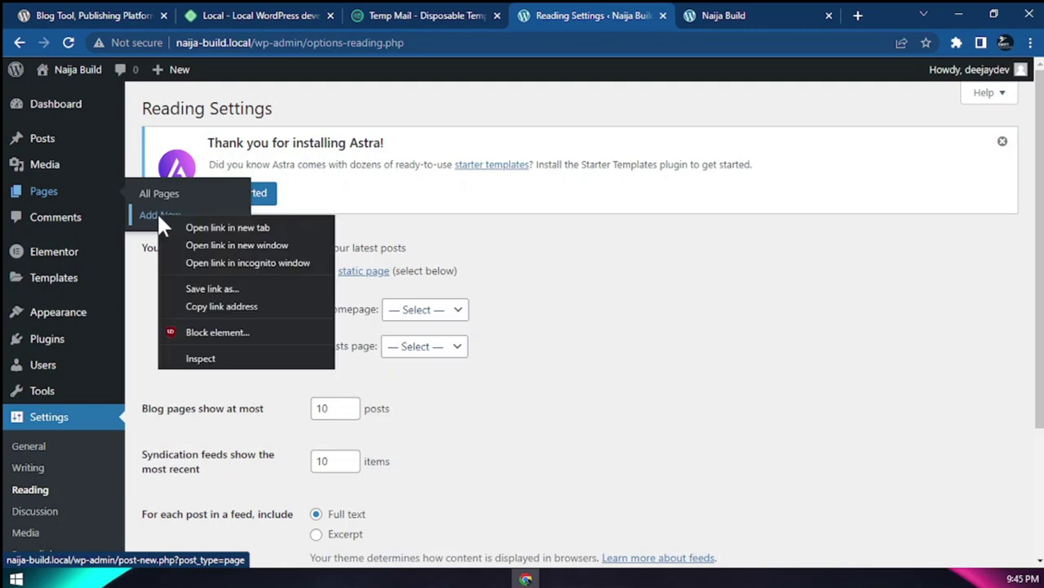
Start a new page in a separate tab and title it 'My Page'
{"action": "left_click", "coordinate": [220, 227]}
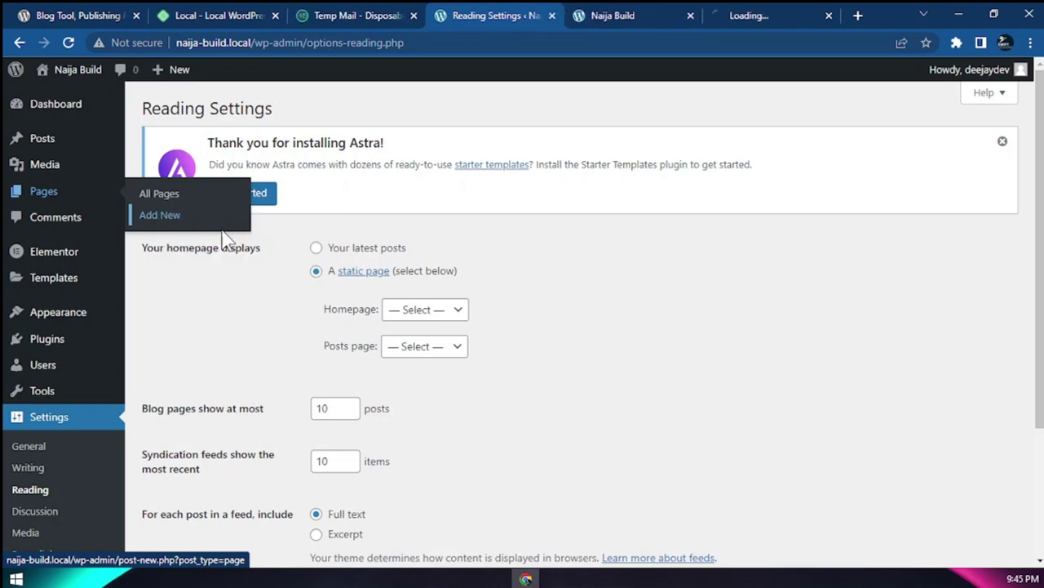
{"action": "left_click", "coordinate": [740, 19]}
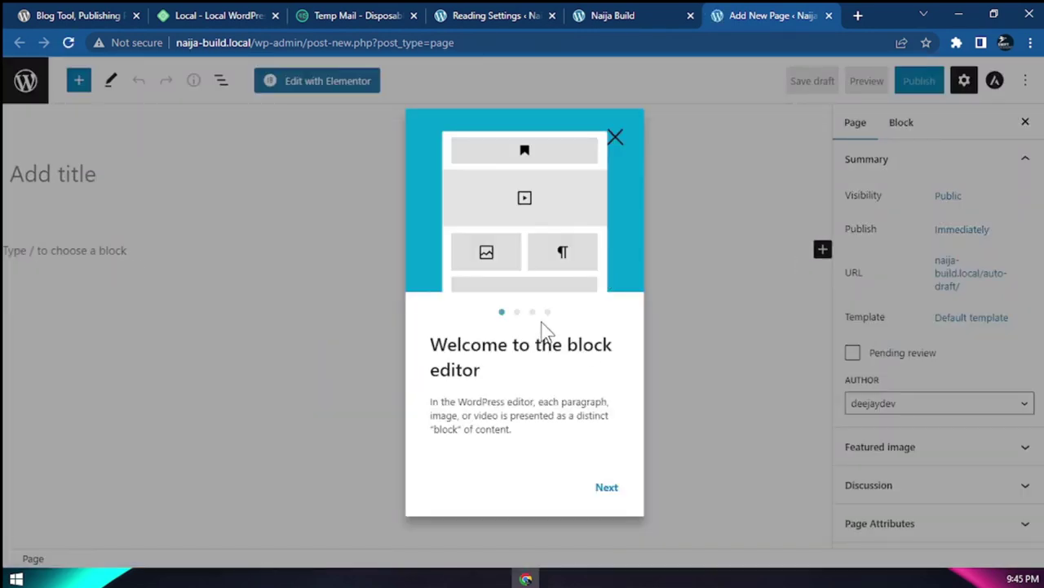
{"action": "left_click", "coordinate": [614, 137]}
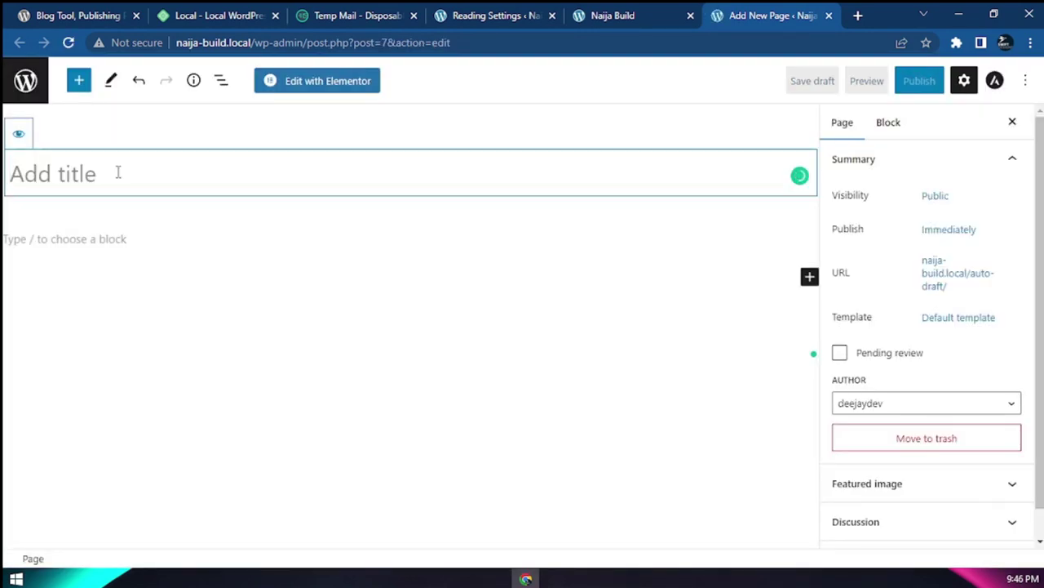
{"action": "type", "text": "M"}
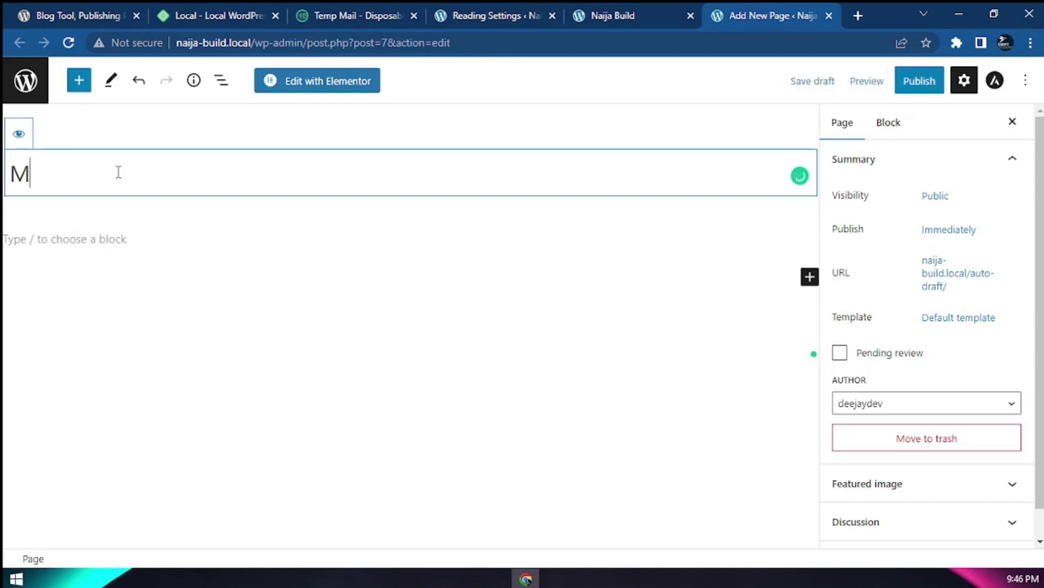
{"action": "type", "text": "y Page"}
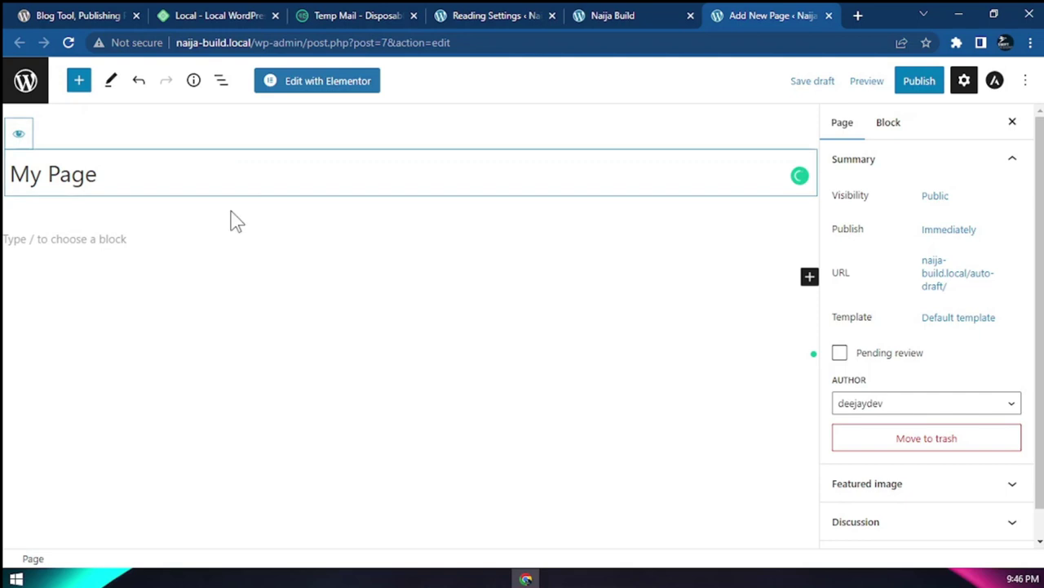
{"action": "left_click", "coordinate": [266, 237]}
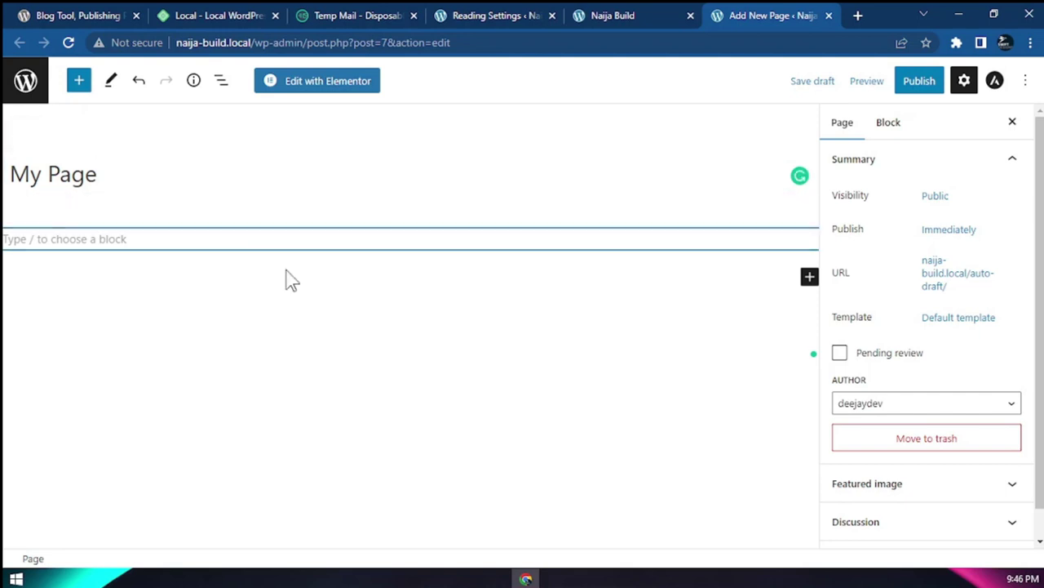
{"action": "left_click", "coordinate": [275, 239]}
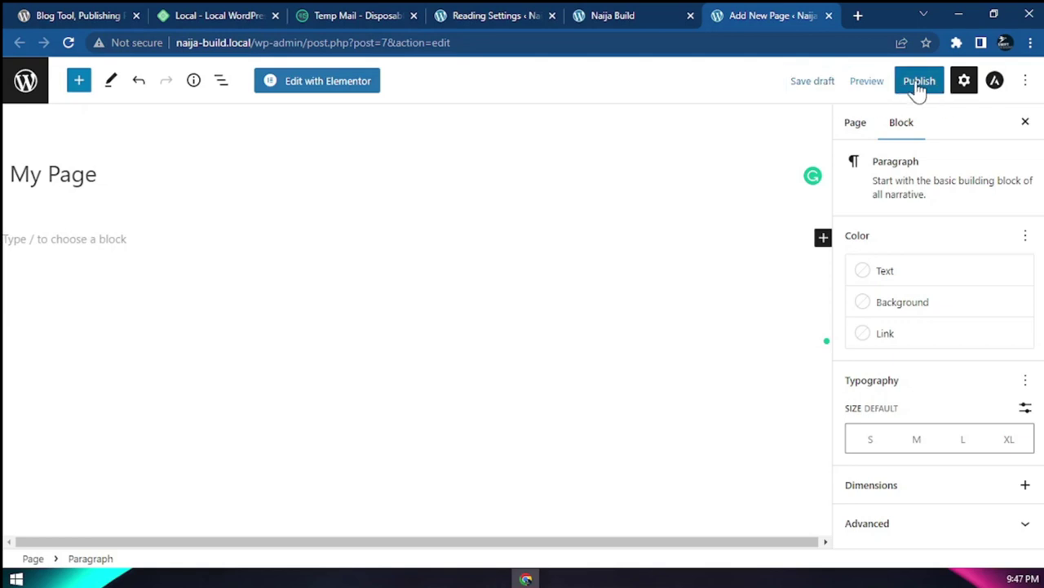
Publish My Page, copy its address, and go back to the Reading Settings tab
{"action": "left_click", "coordinate": [916, 87]}
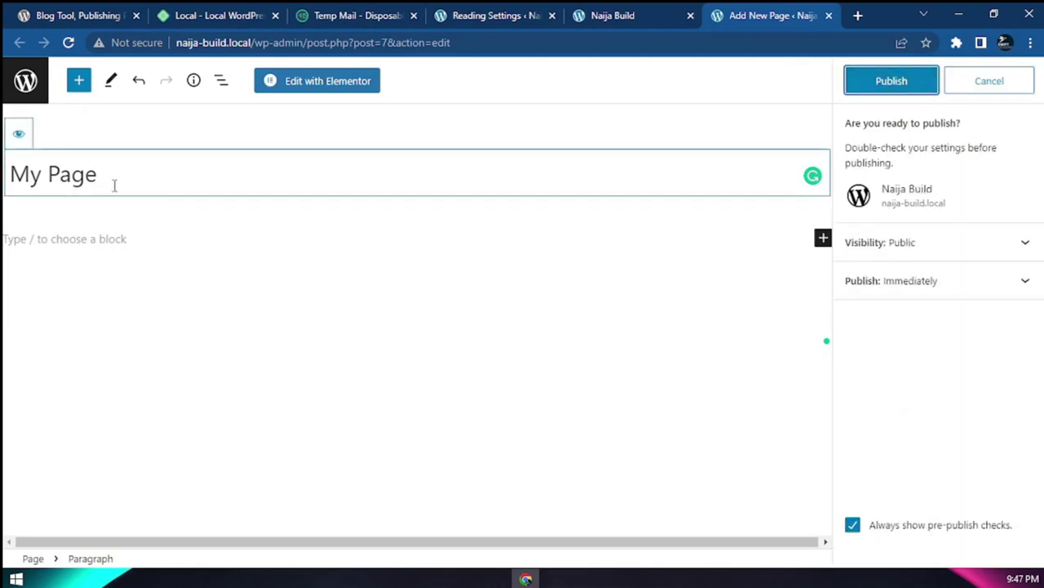
{"action": "left_click", "coordinate": [891, 82]}
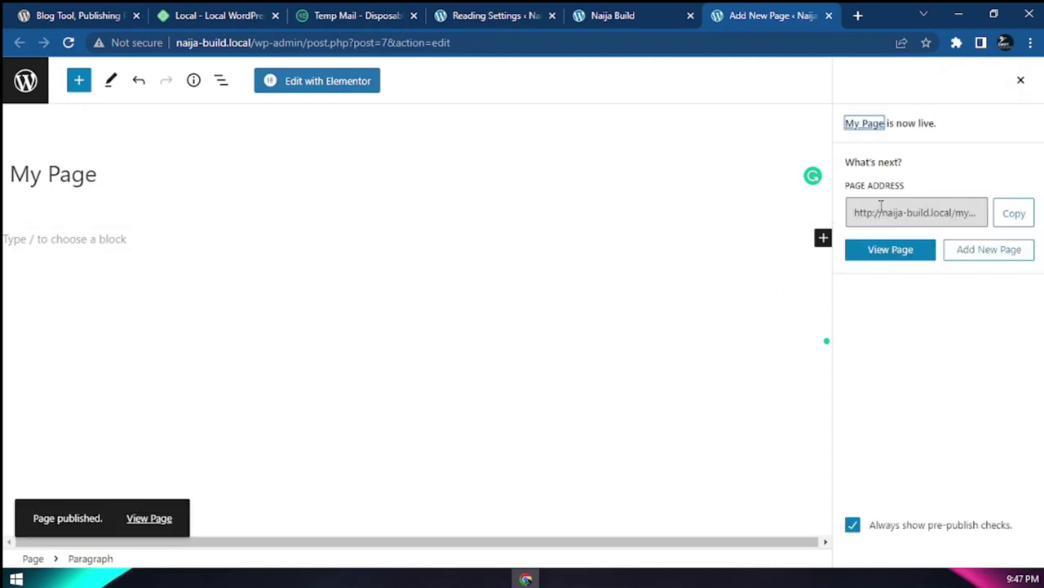
{"action": "left_click", "coordinate": [931, 211]}
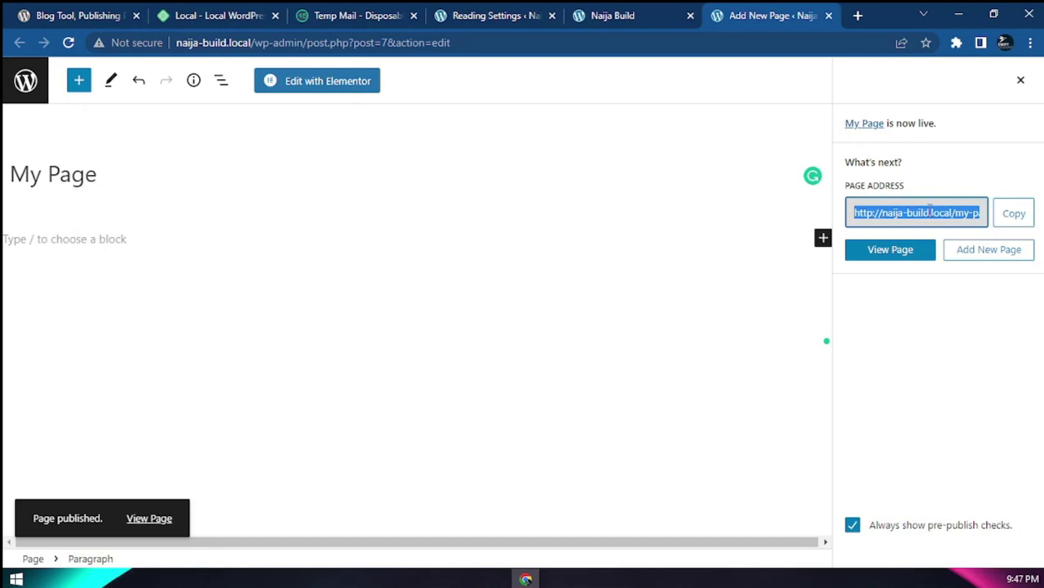
{"action": "left_click", "coordinate": [1012, 214]}
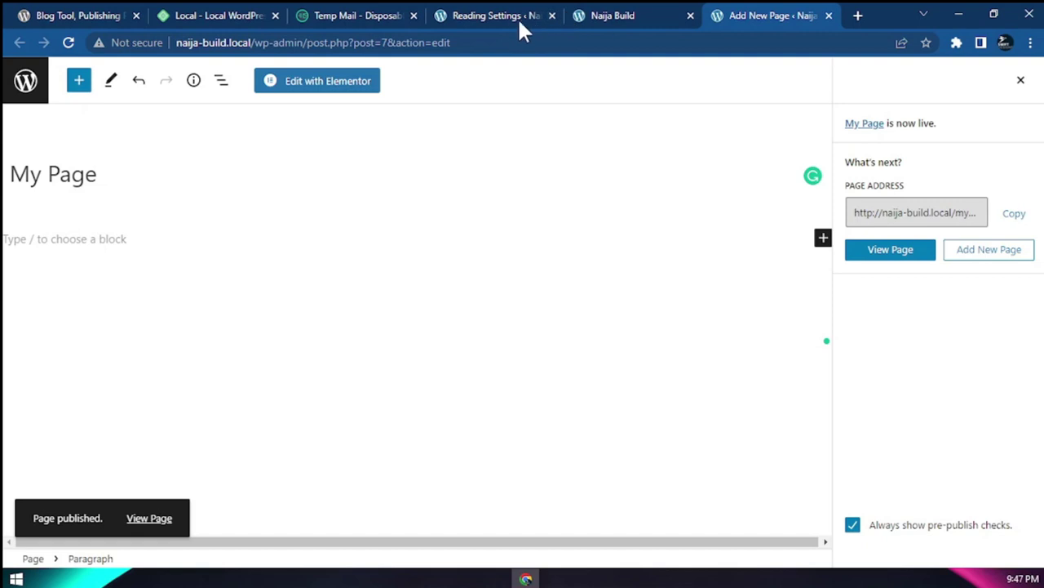
{"action": "left_click", "coordinate": [494, 15]}
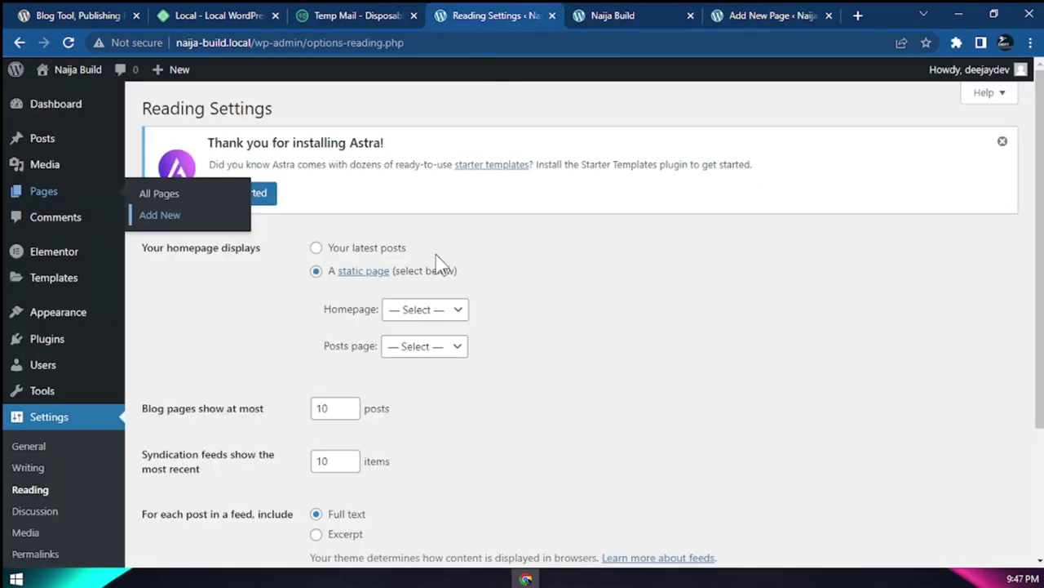
Set a static homepage of My Page with Sample Page as the posts page
{"action": "left_click", "coordinate": [68, 43]}
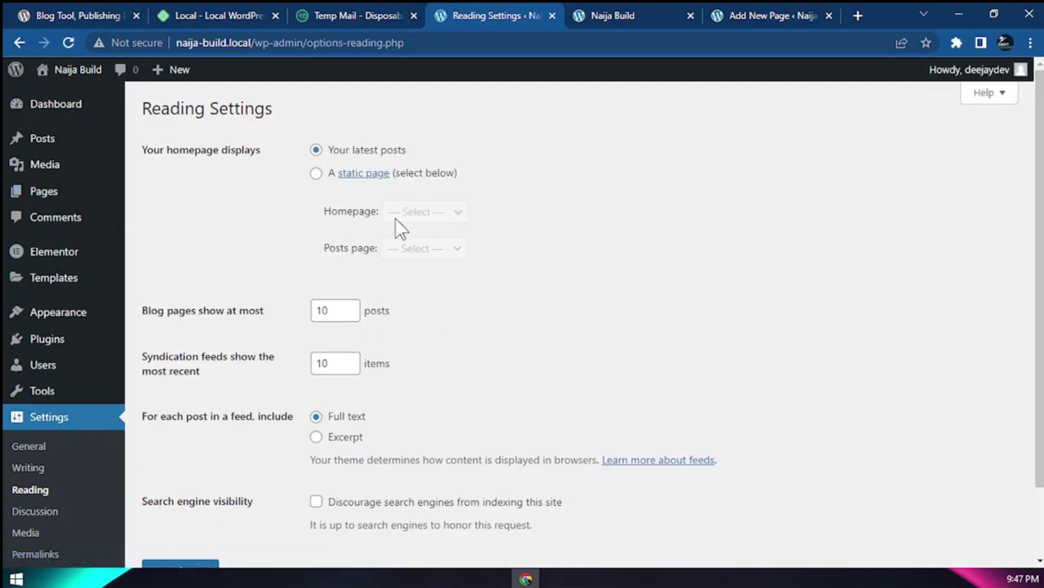
{"action": "left_click", "coordinate": [318, 176]}
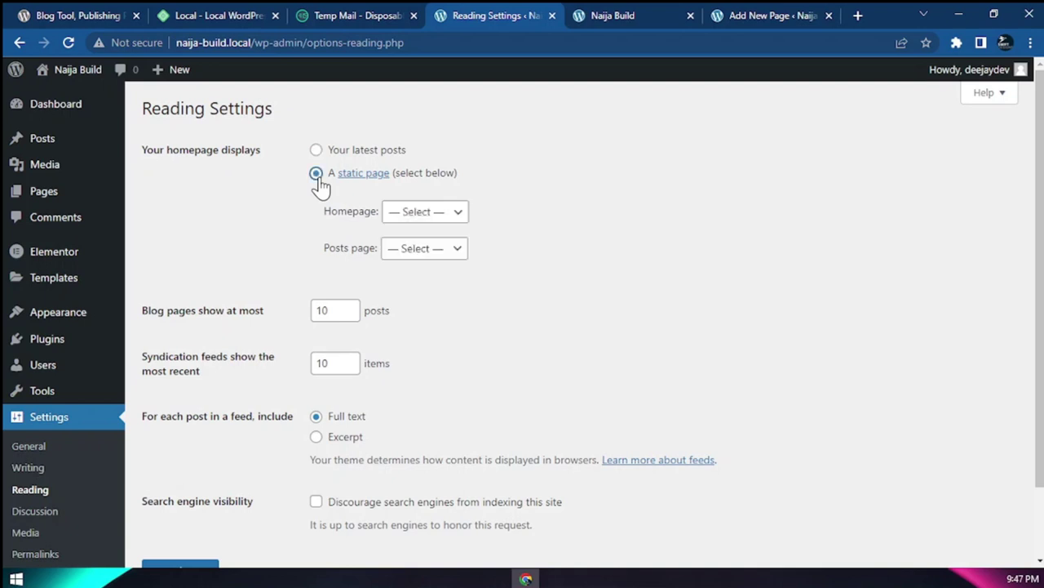
{"action": "left_click", "coordinate": [425, 214]}
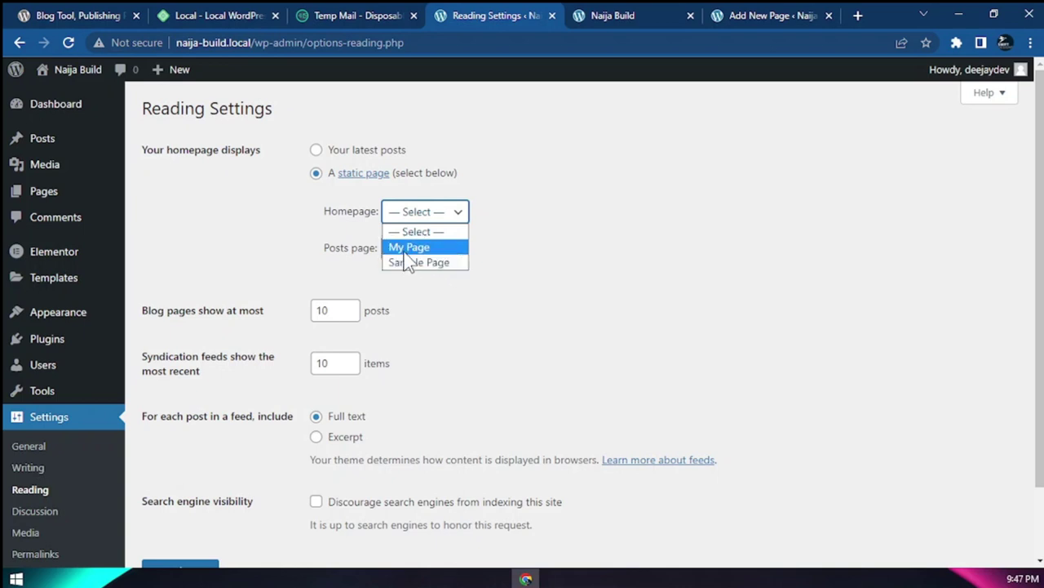
{"action": "left_click", "coordinate": [405, 246]}
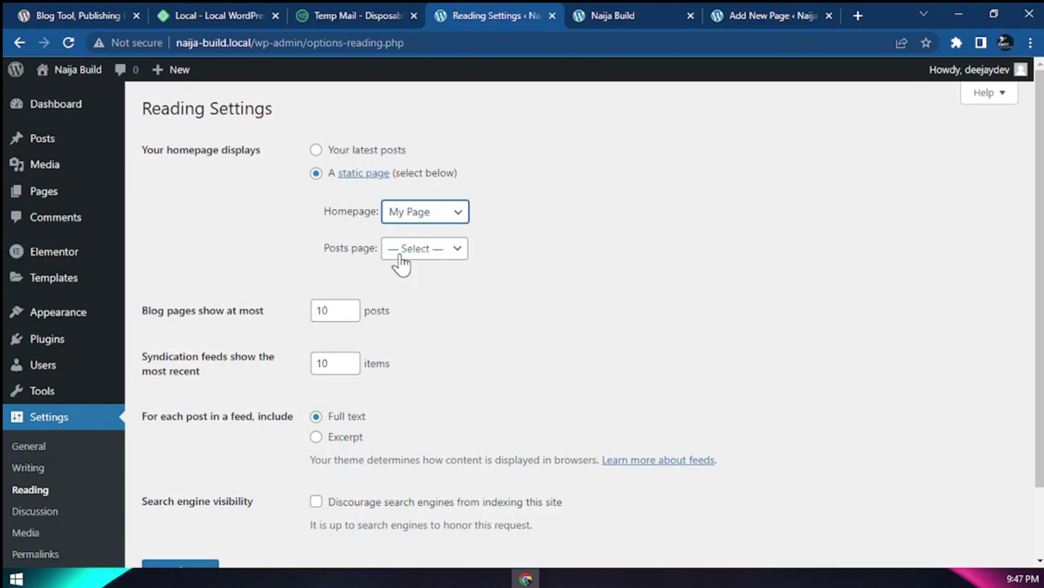
{"action": "left_click", "coordinate": [400, 251]}
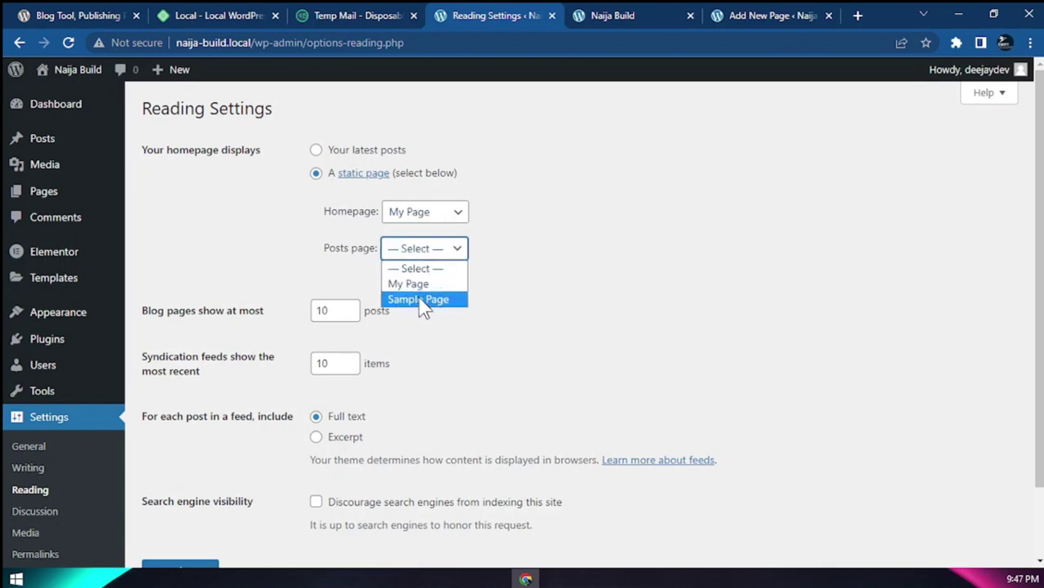
{"action": "left_click", "coordinate": [430, 299]}
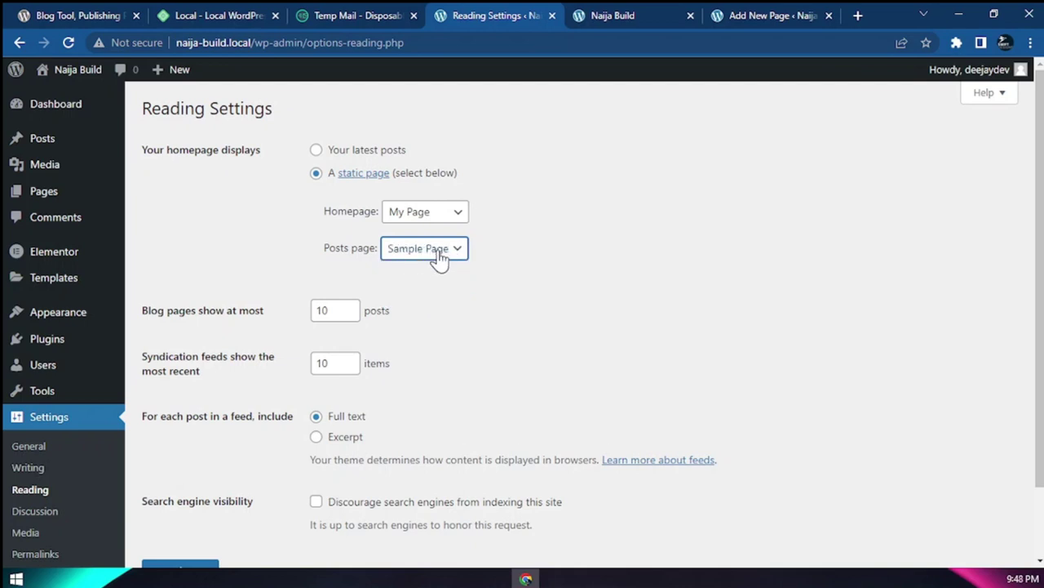
{"action": "left_click", "coordinate": [396, 254]}
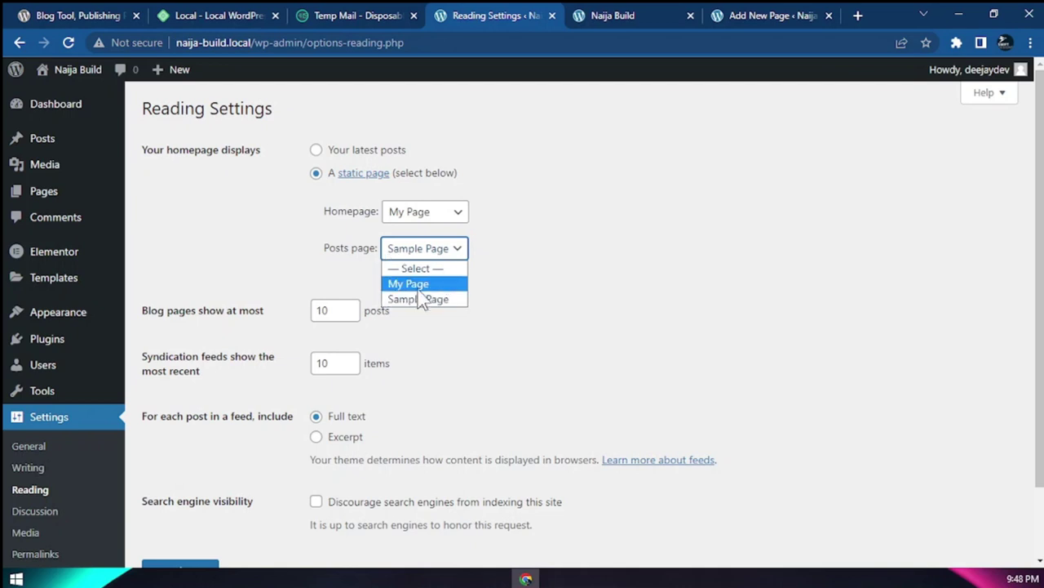
{"action": "left_click", "coordinate": [473, 258]}
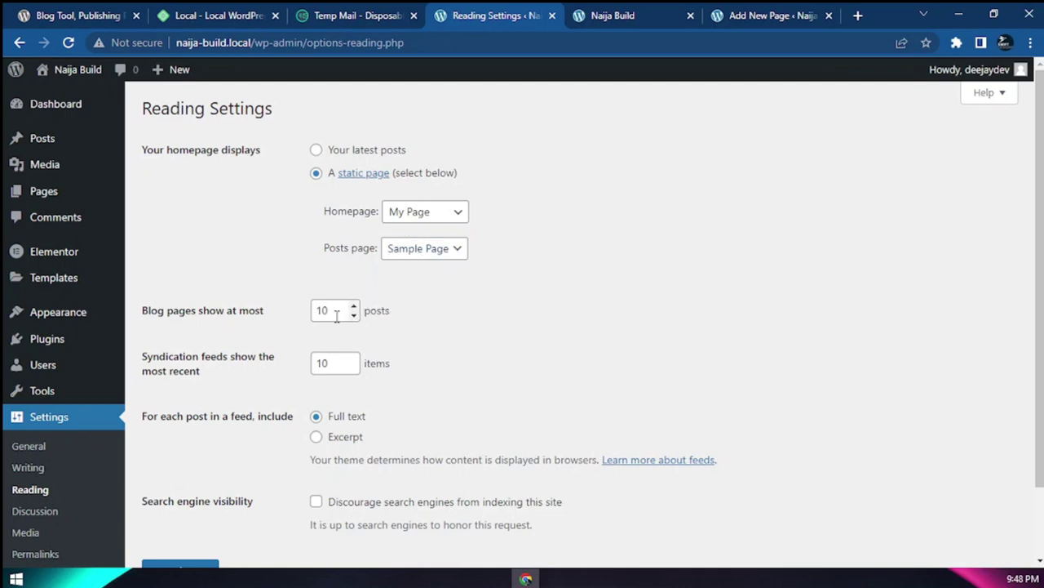
Save the reading settings
{"action": "scroll", "coordinate": [336, 317], "scroll_direction": "down", "scroll_amount": 2}
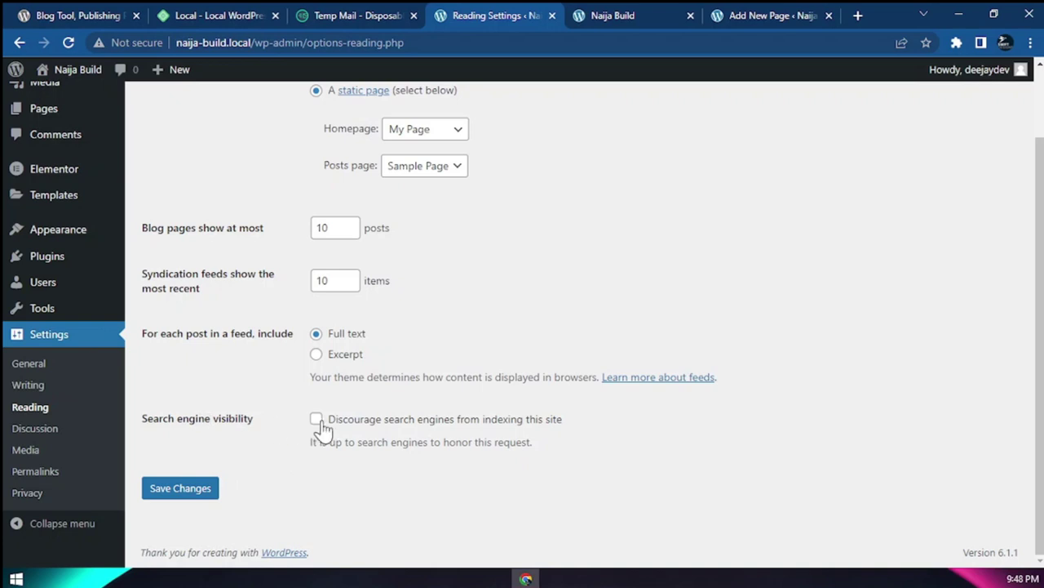
{"action": "left_click_drag", "start_coordinate": [188, 420], "coordinate": [259, 426]}
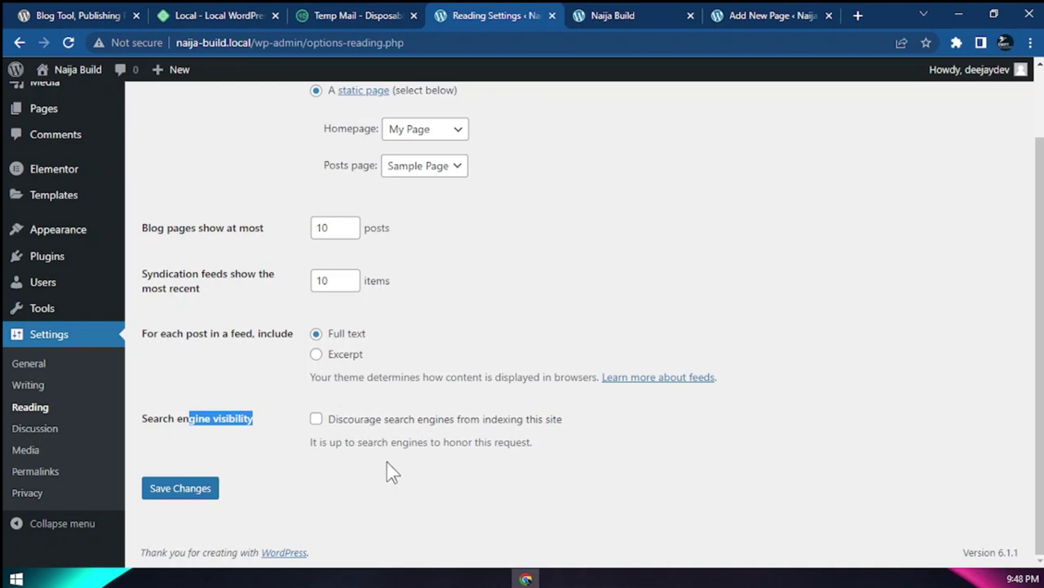
{"action": "left_click", "coordinate": [197, 442]}
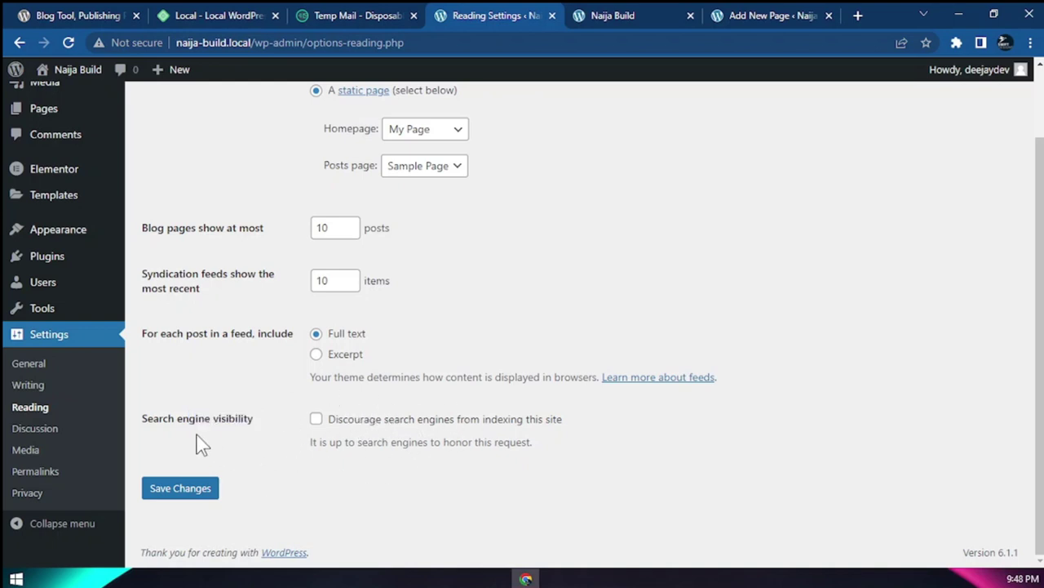
{"action": "left_click", "coordinate": [174, 498]}
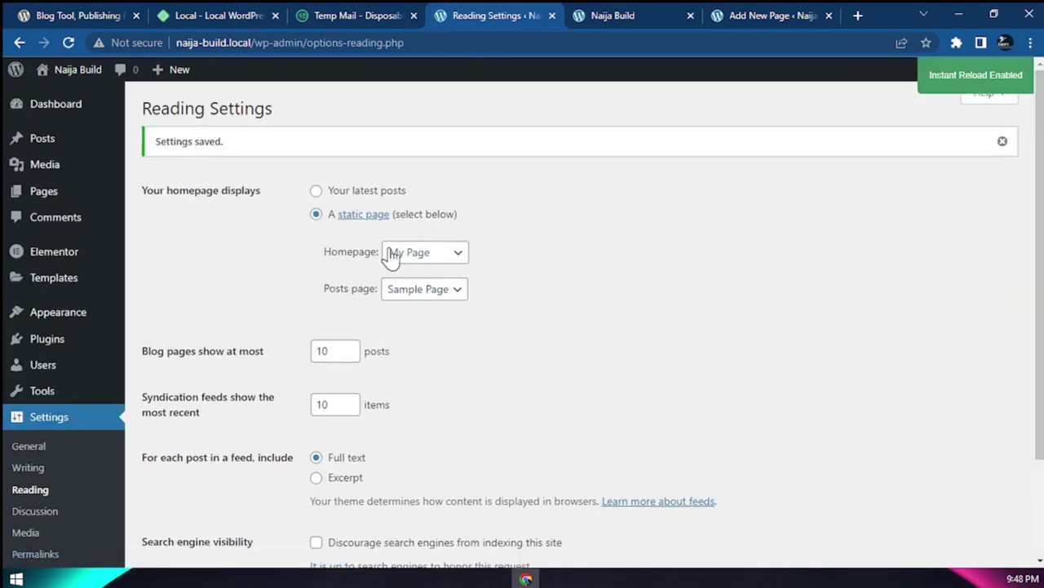
Open the live site in a new tab and confirm the homepage shows My Page
{"action": "mouse_move", "coordinate": [43, 73]}
{"action": "right_click", "coordinate": [69, 98]}
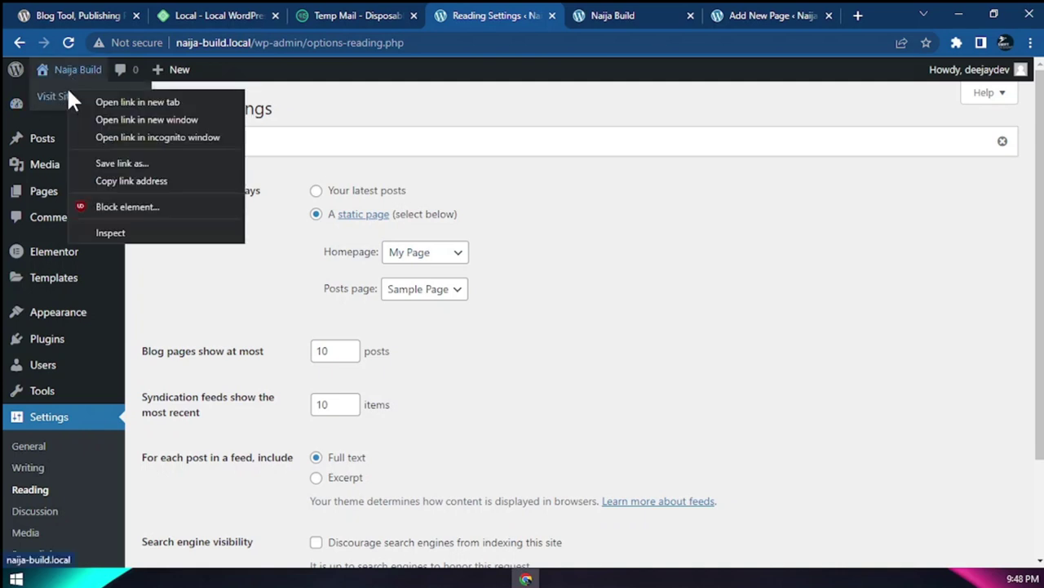
{"action": "left_click", "coordinate": [113, 97]}
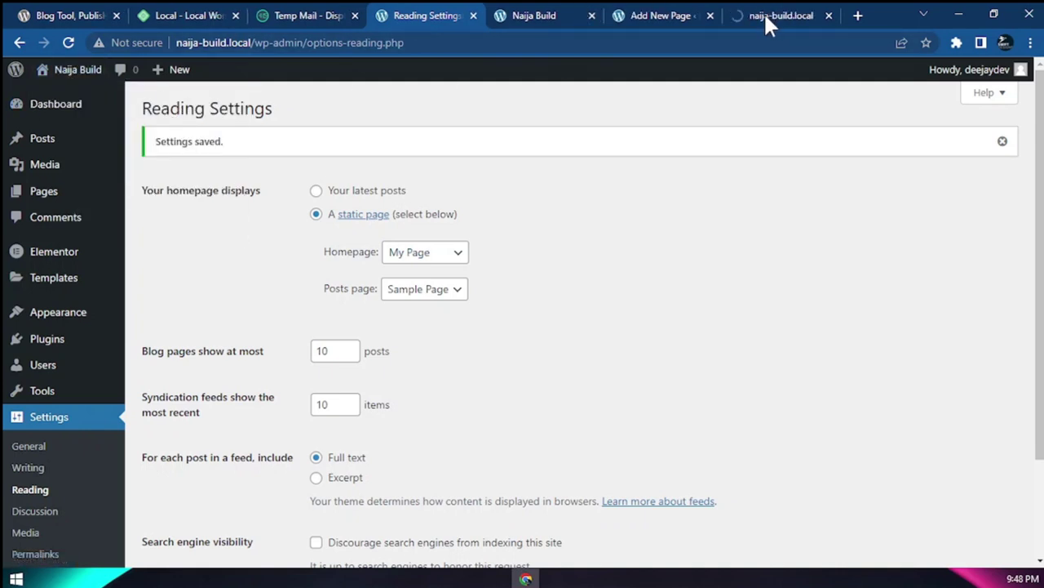
{"action": "left_click", "coordinate": [765, 17]}
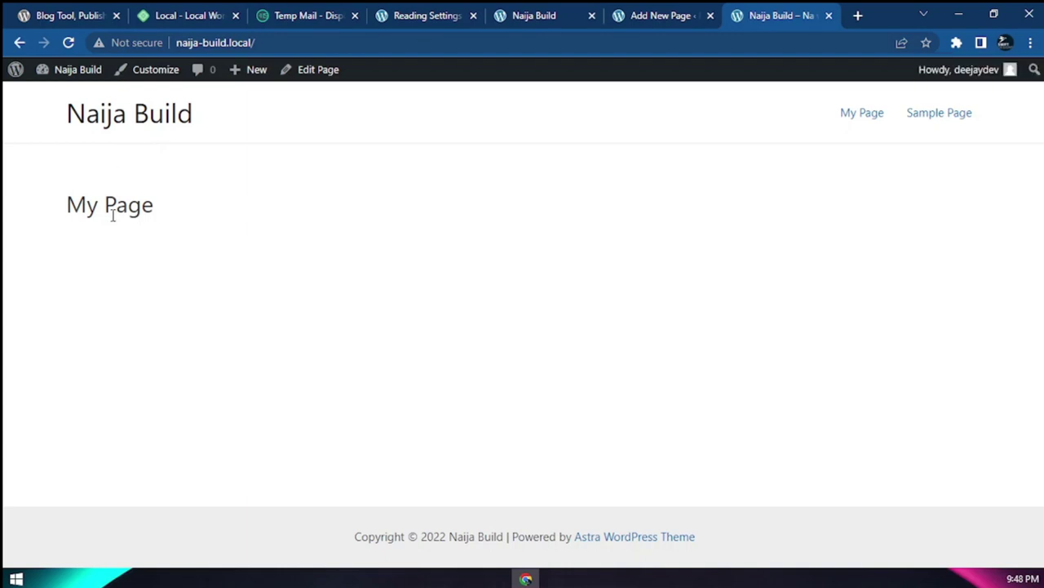
{"action": "left_click_drag", "start_coordinate": [115, 209], "coordinate": [260, 219]}
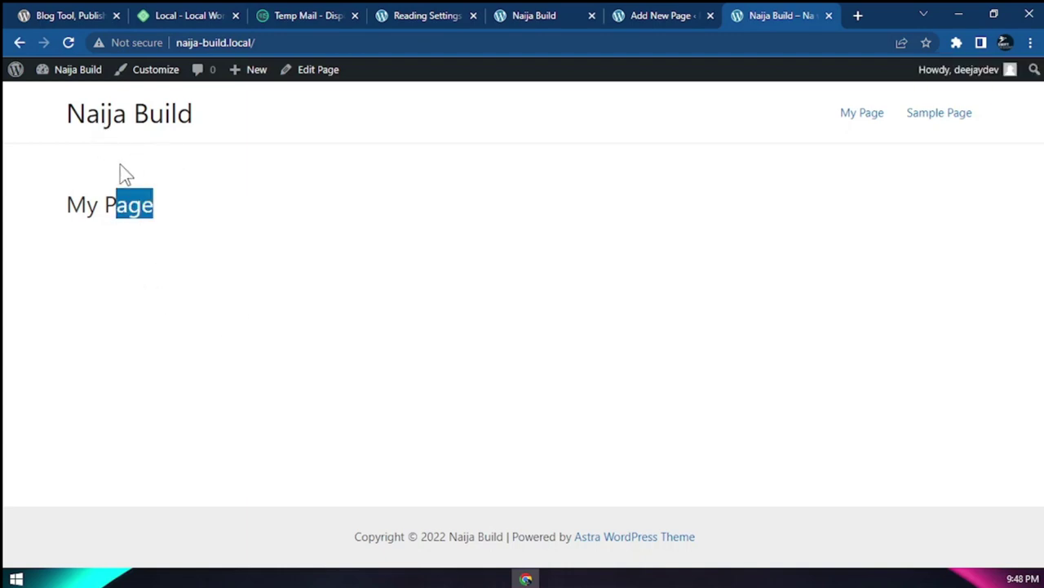
{"action": "left_click", "coordinate": [80, 217]}
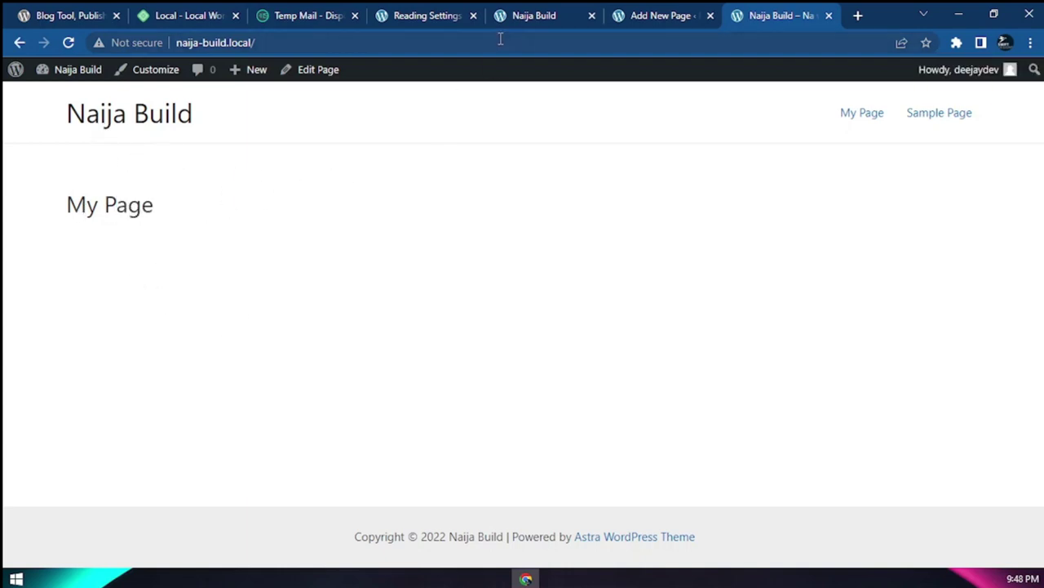
Close the live site, My Page editor and old blog tabs
{"action": "left_click", "coordinate": [662, 16]}
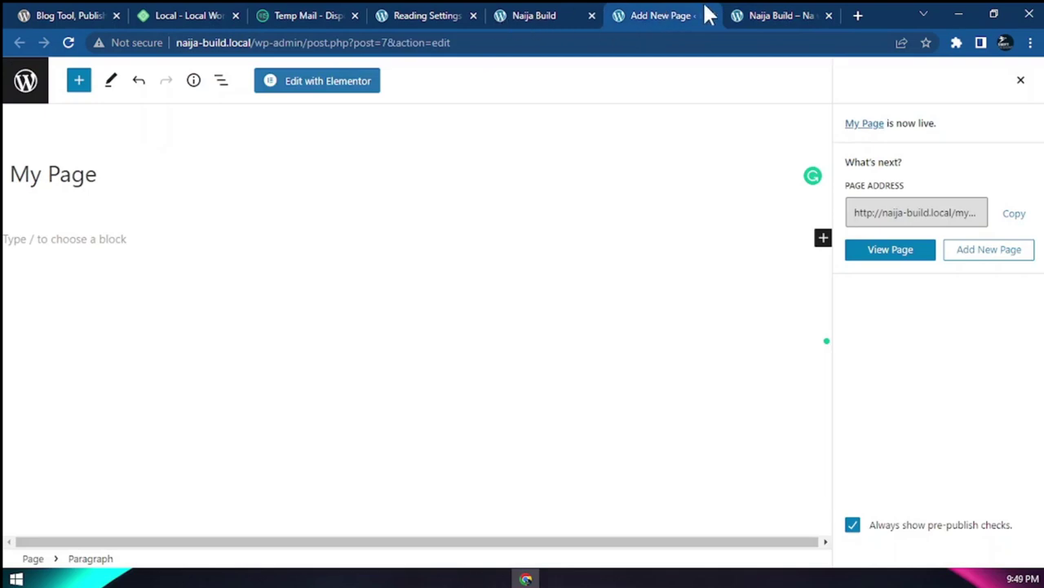
{"action": "left_click", "coordinate": [829, 15]}
{"action": "left_click", "coordinate": [828, 16]}
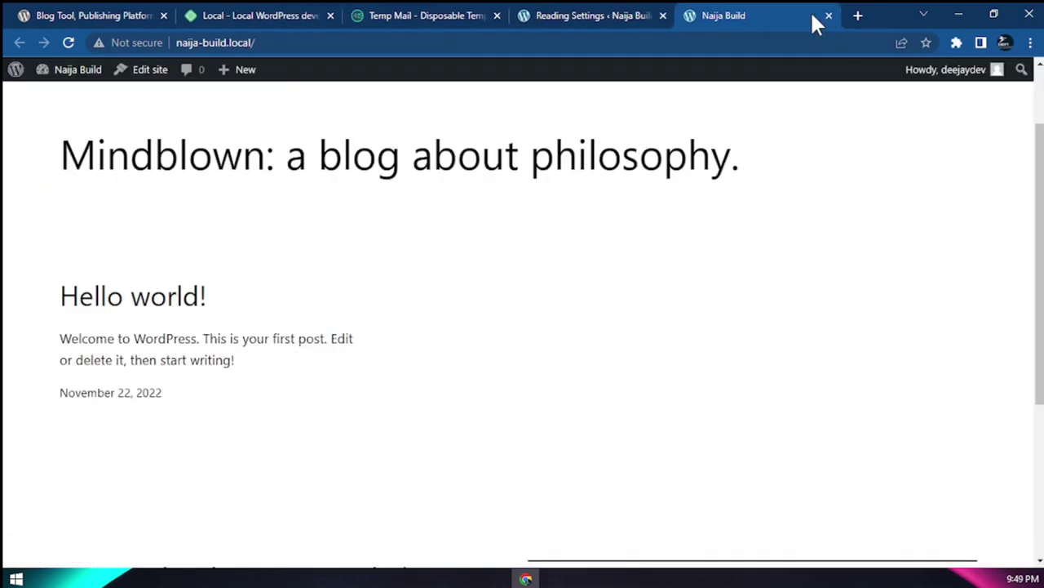
{"action": "left_click", "coordinate": [829, 16]}
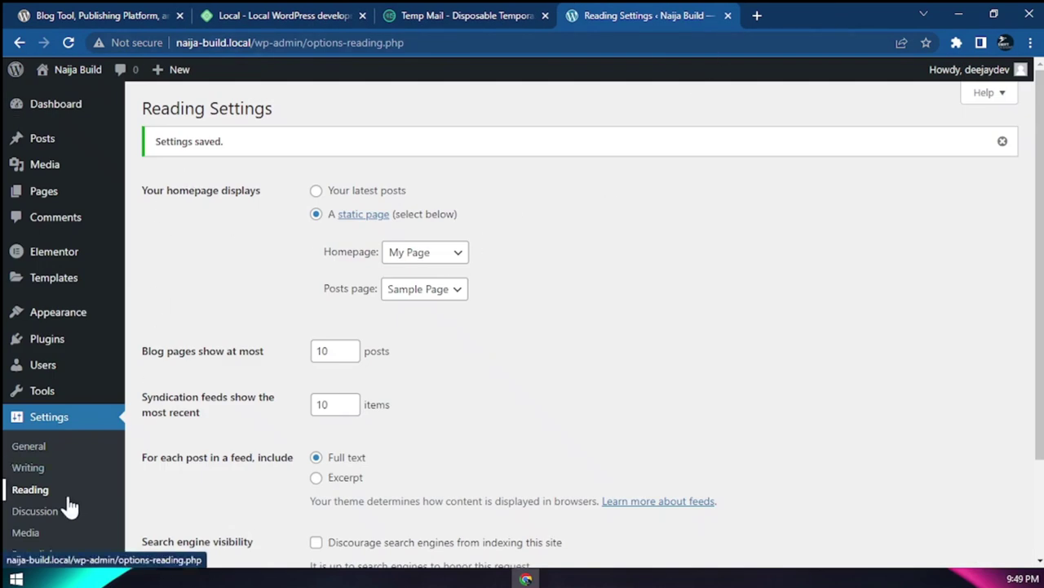
In Permalink settings, compare the Plain and Post name example URLs ending in /sample-post
{"action": "scroll", "coordinate": [61, 499], "scroll_direction": "down", "scroll_amount": 3}
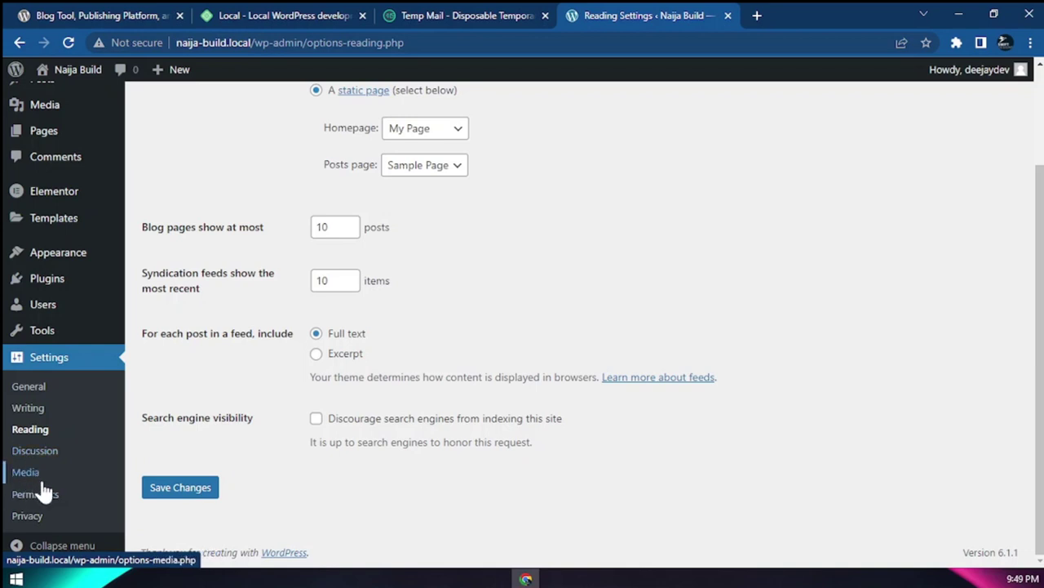
{"action": "left_click", "coordinate": [54, 499]}
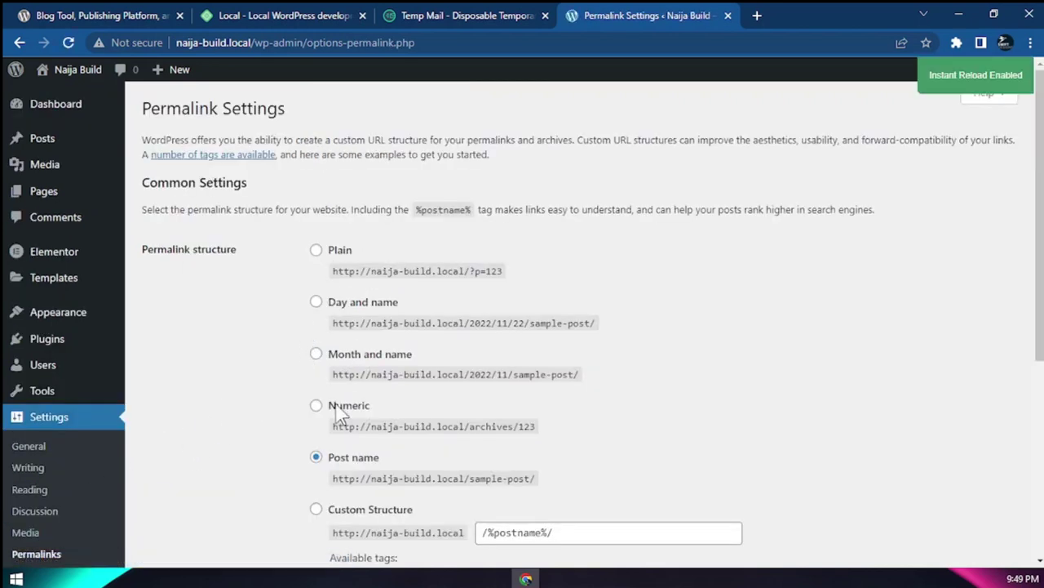
{"action": "scroll", "coordinate": [343, 425], "scroll_direction": "down", "scroll_amount": 1}
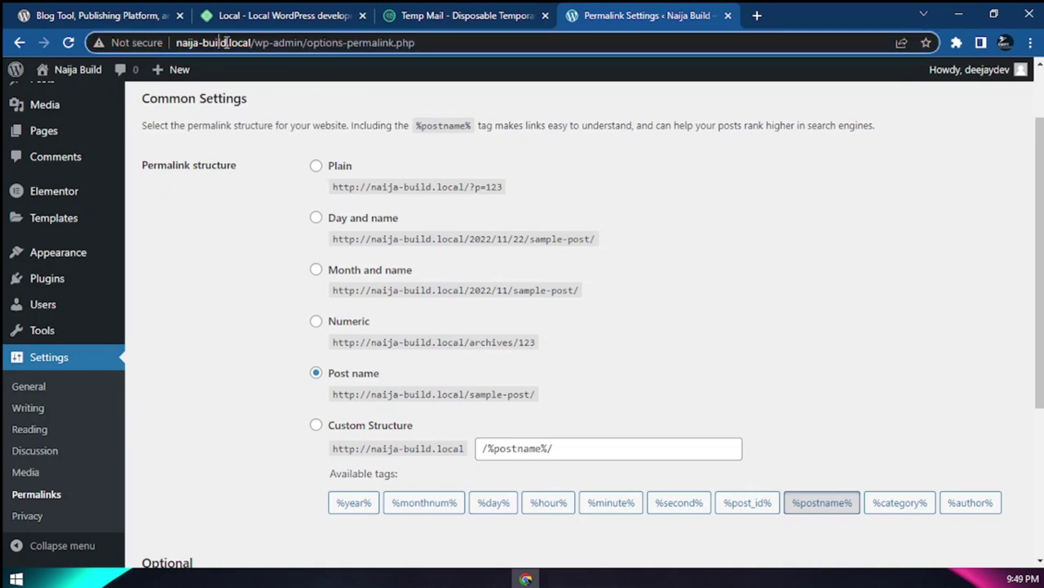
{"action": "left_click_drag", "start_coordinate": [348, 183], "coordinate": [498, 186]}
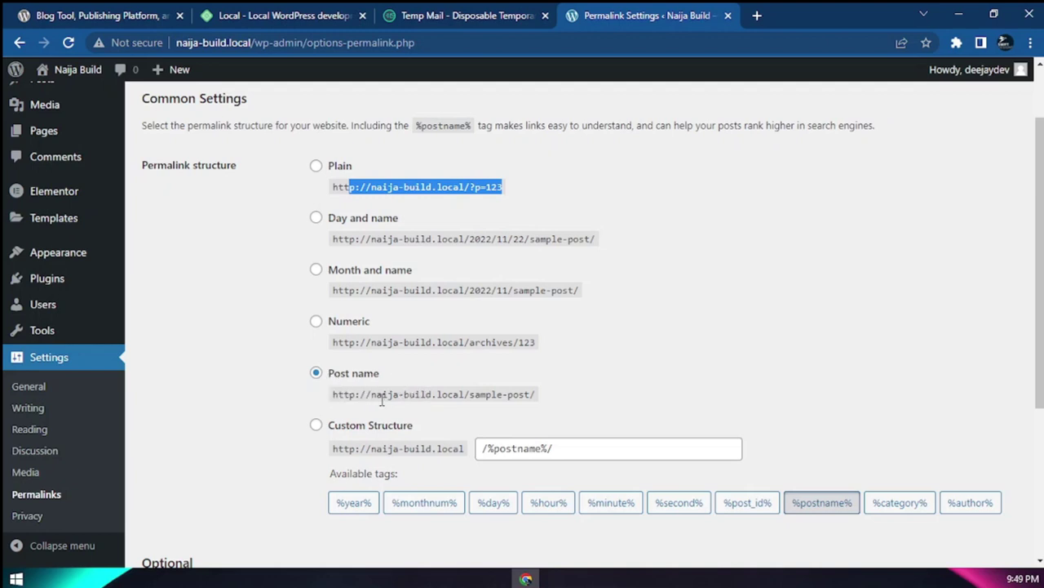
{"action": "left_click_drag", "start_coordinate": [353, 394], "coordinate": [508, 395]}
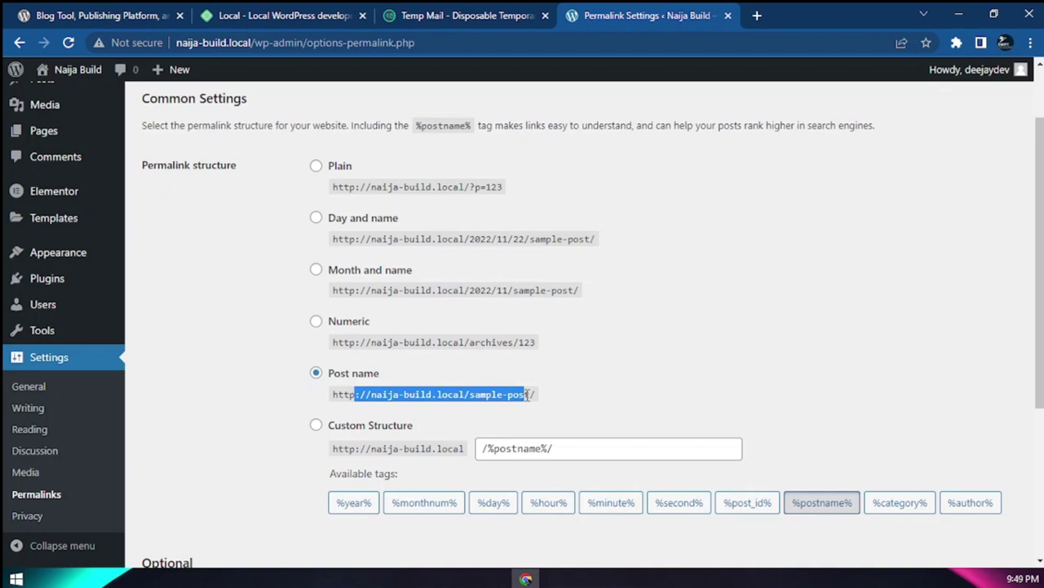
{"action": "left_click", "coordinate": [336, 396]}
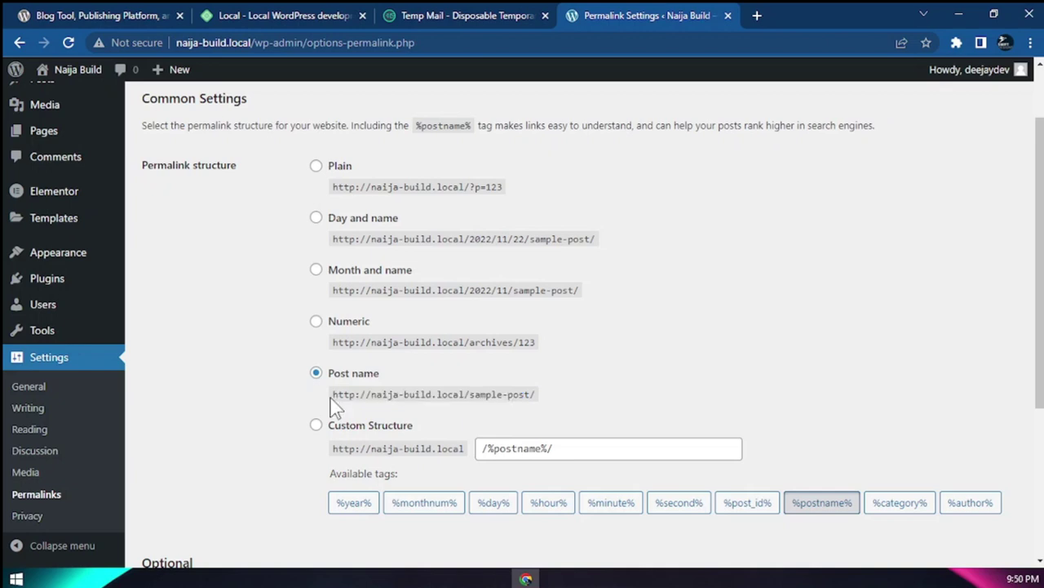
{"action": "left_click_drag", "start_coordinate": [339, 394], "coordinate": [406, 394]}
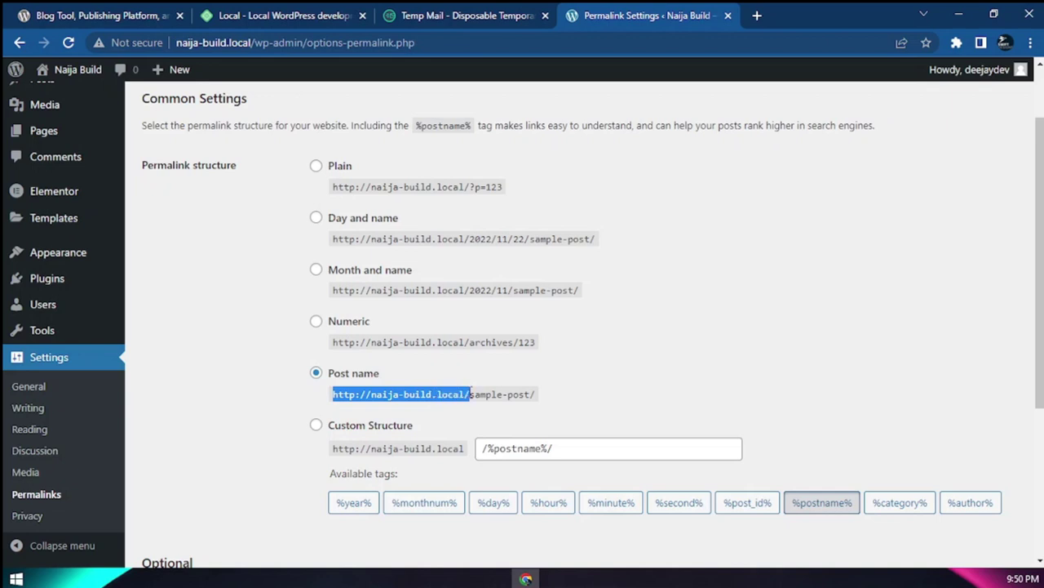
{"action": "left_click", "coordinate": [472, 393]}
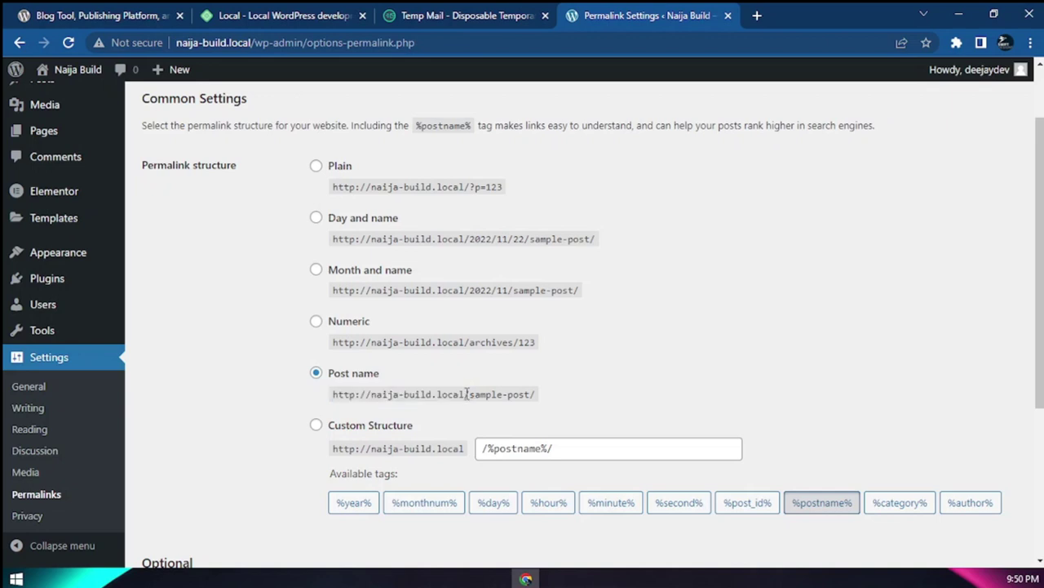
{"action": "left_click_drag", "start_coordinate": [465, 394], "coordinate": [534, 395]}
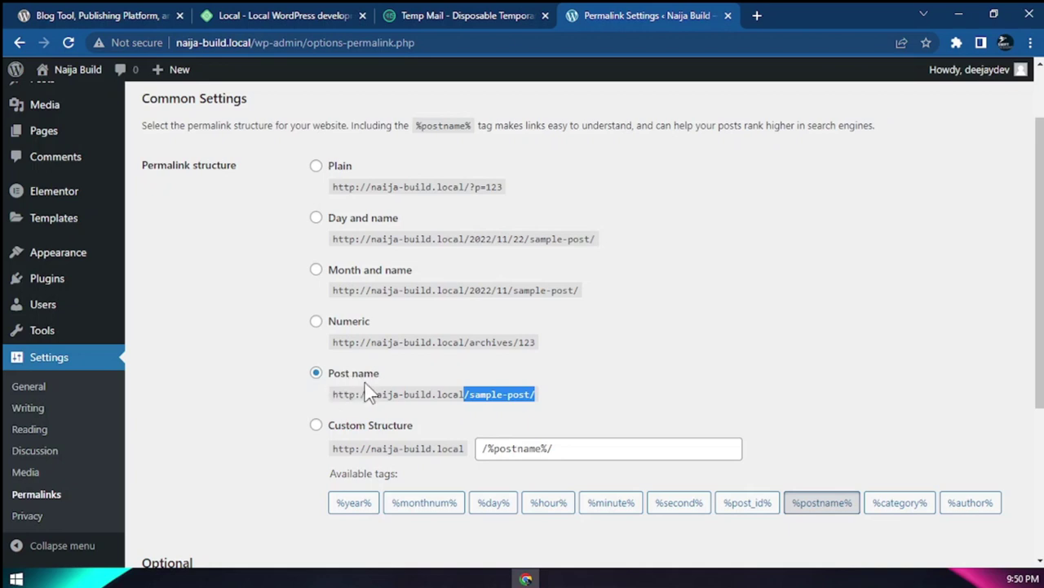
Save the Post name permalink structure and check the 'Permalink structure updated' notice
{"action": "scroll", "coordinate": [371, 359], "scroll_direction": "down", "scroll_amount": 2}
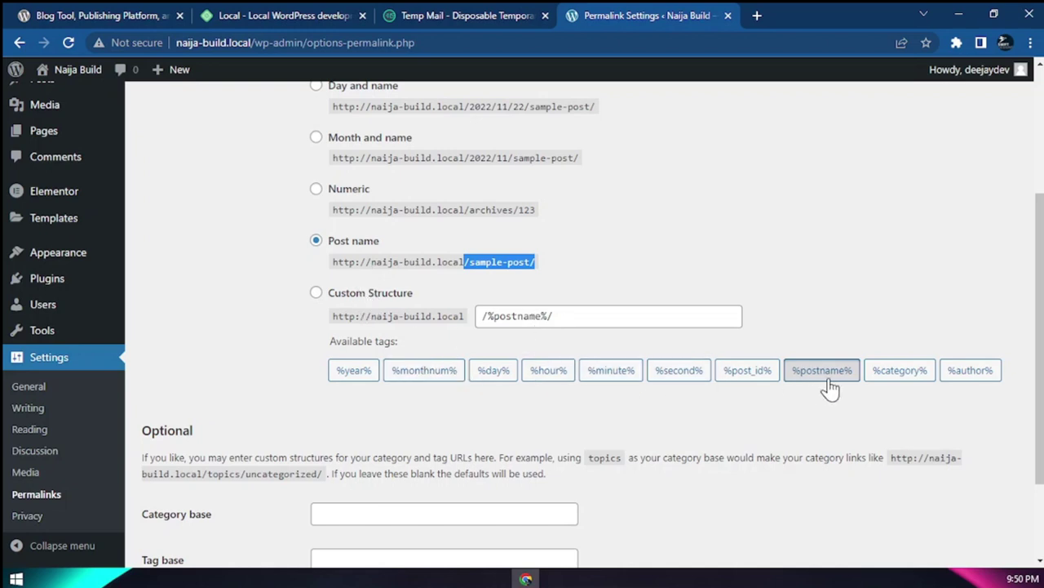
{"action": "scroll", "coordinate": [317, 292], "scroll_direction": "down", "scroll_amount": 2}
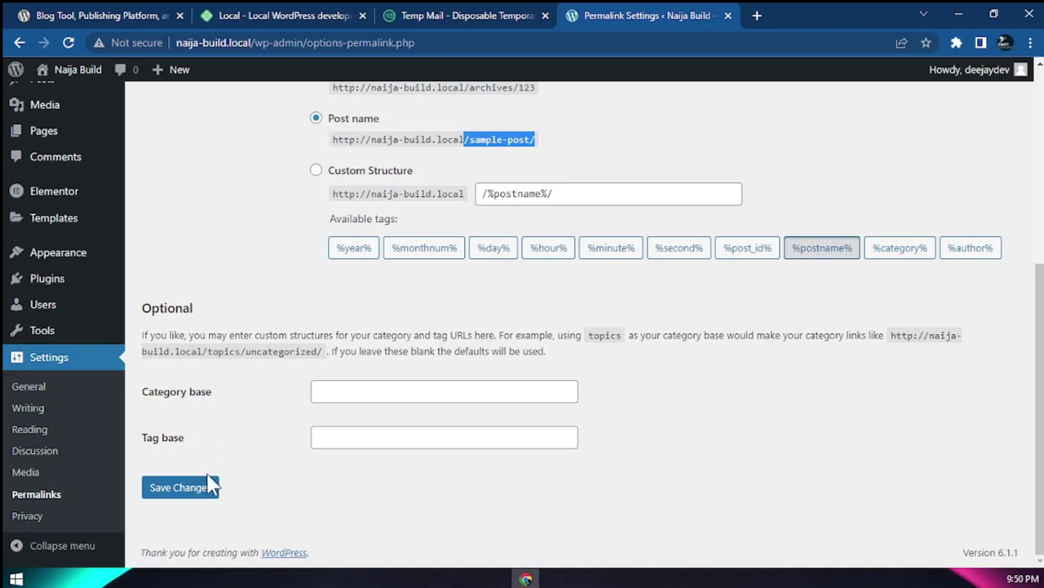
{"action": "left_click", "coordinate": [182, 487]}
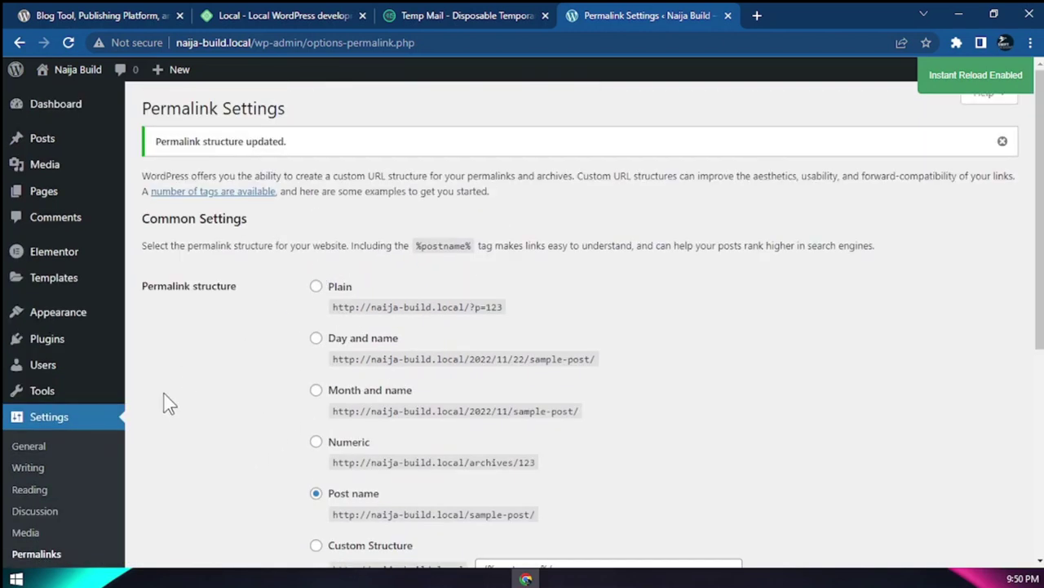
{"action": "scroll", "coordinate": [76, 430], "scroll_direction": "up", "scroll_amount": 3}
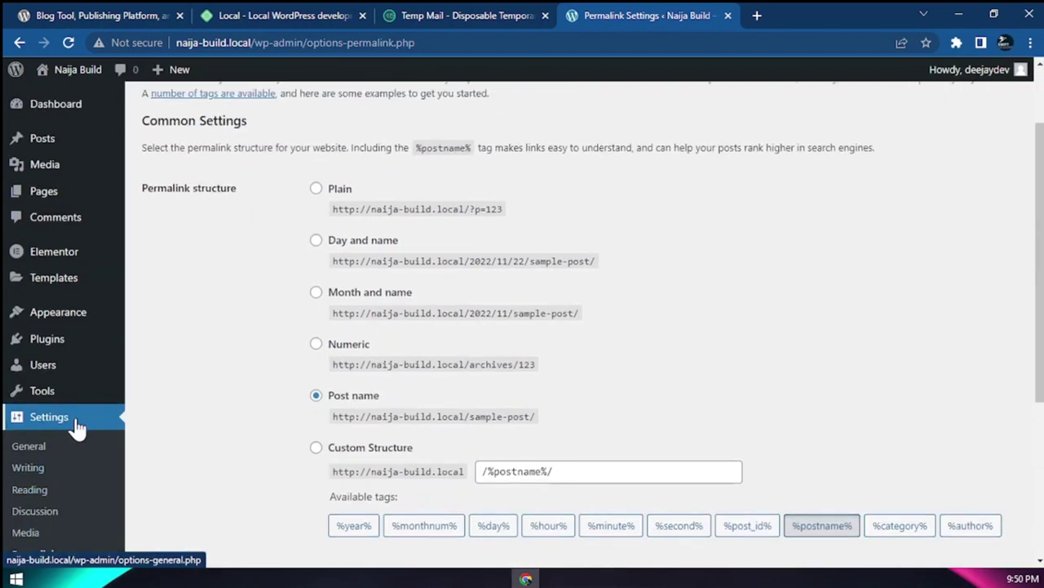
{"action": "scroll", "coordinate": [227, 320], "scroll_direction": "up", "scroll_amount": 1}
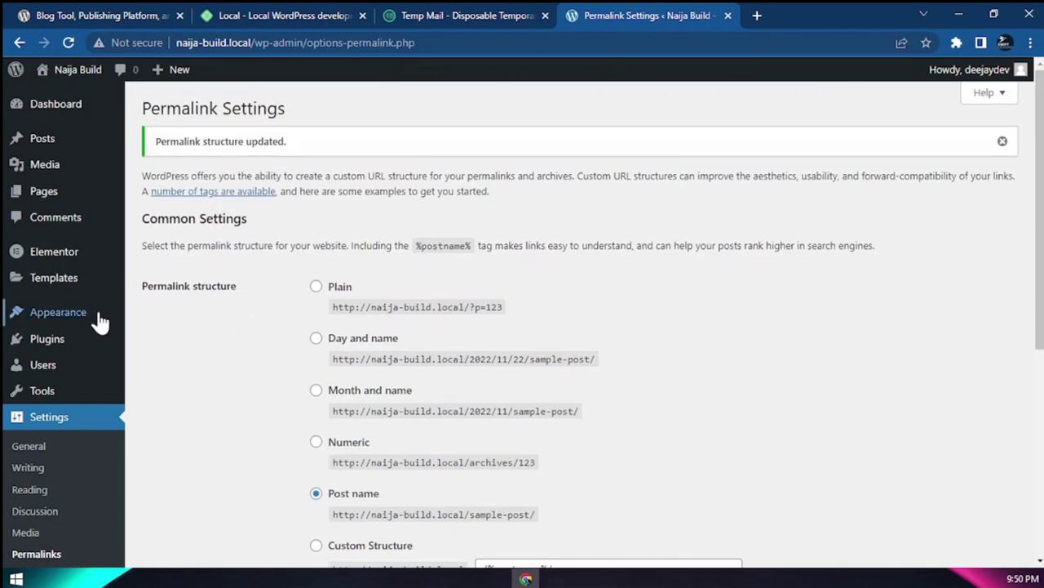
{"action": "mouse_move", "coordinate": [93, 290]}
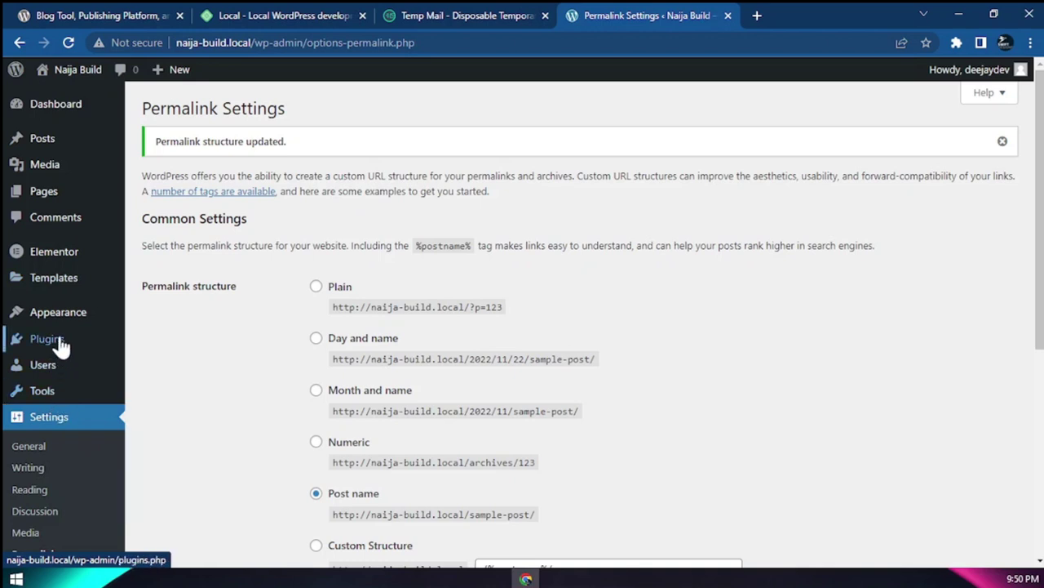
Go from the installed themes page to the Astra Options page for Astra 3.9.4
{"action": "mouse_move", "coordinate": [79, 306]}
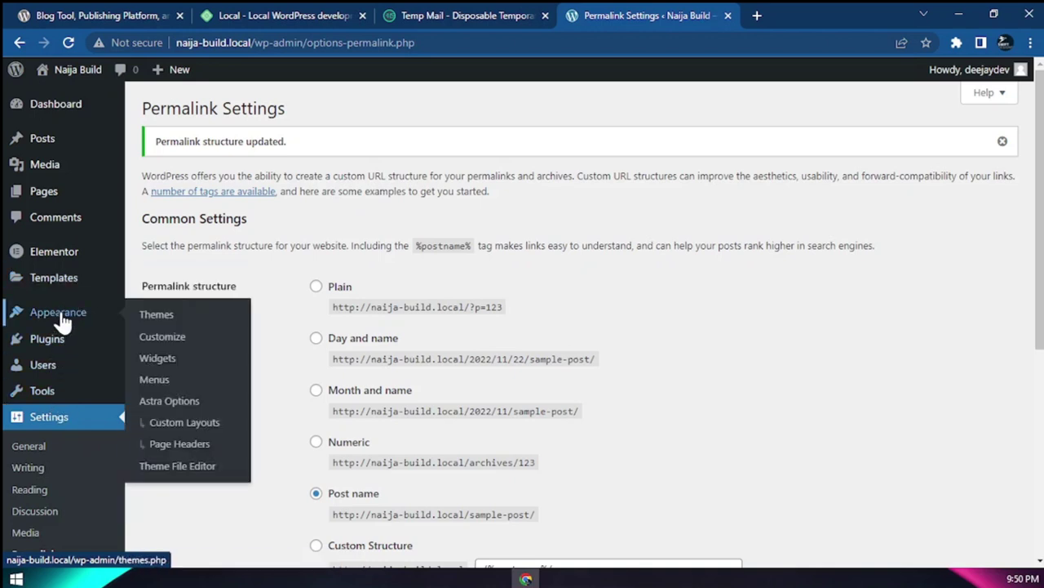
{"action": "left_click", "coordinate": [66, 319]}
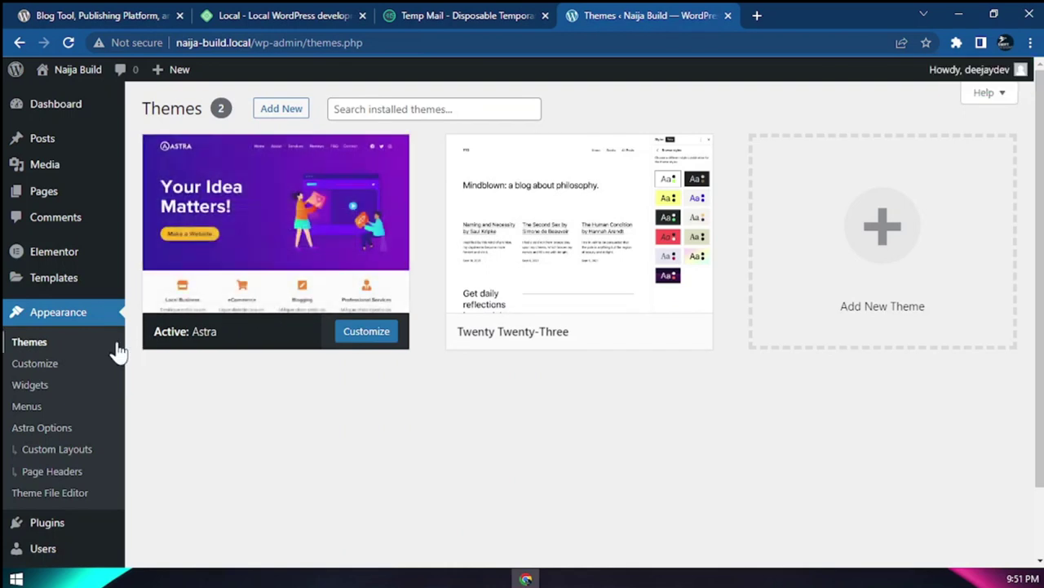
{"action": "left_click", "coordinate": [66, 435]}
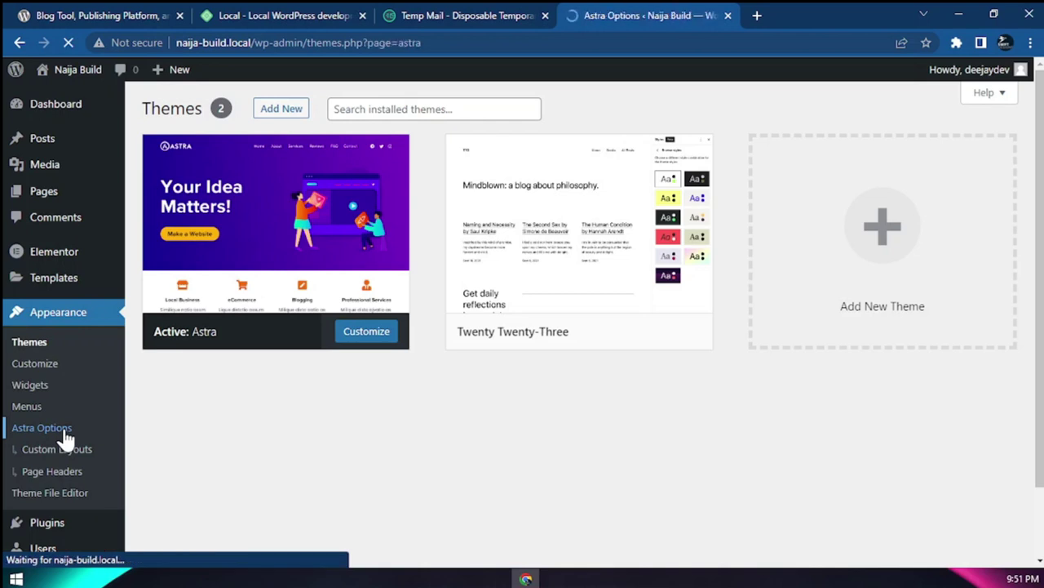
{"action": "scroll", "coordinate": [767, 231], "scroll_direction": "down", "scroll_amount": 2}
{"action": "scroll", "coordinate": [769, 233], "scroll_direction": "up", "scroll_amount": 2}
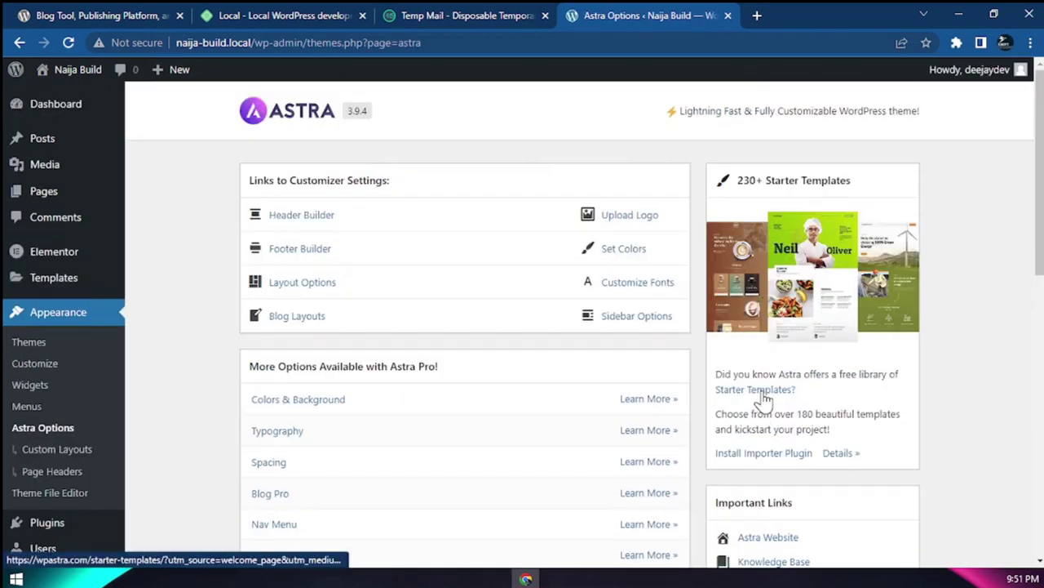
Install and activate the Starter Templates importer plugin from the Astra Options page
{"action": "left_click", "coordinate": [755, 455]}
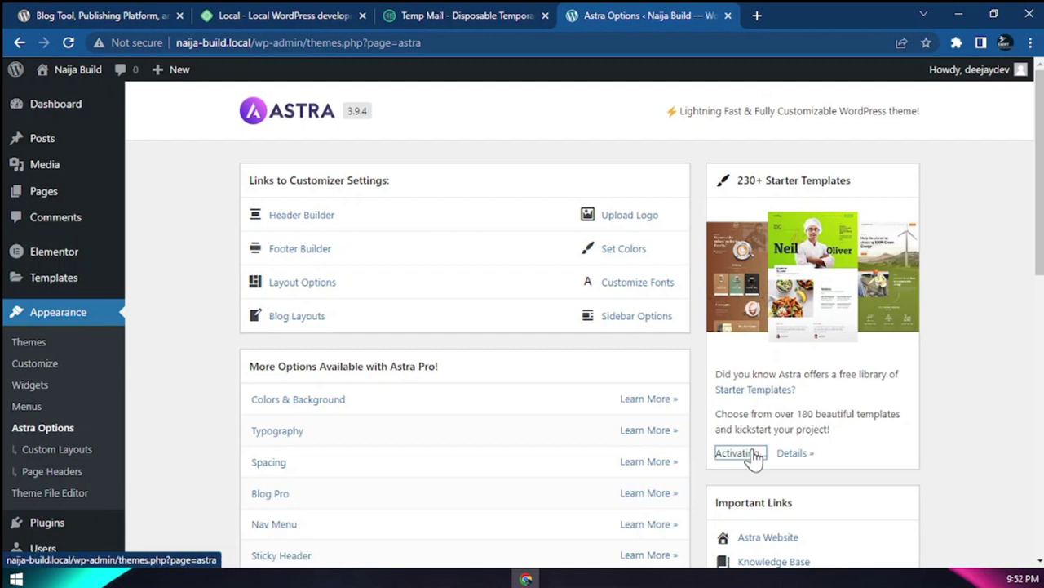
{"action": "scroll", "coordinate": [742, 421], "scroll_direction": "down", "scroll_amount": 2}
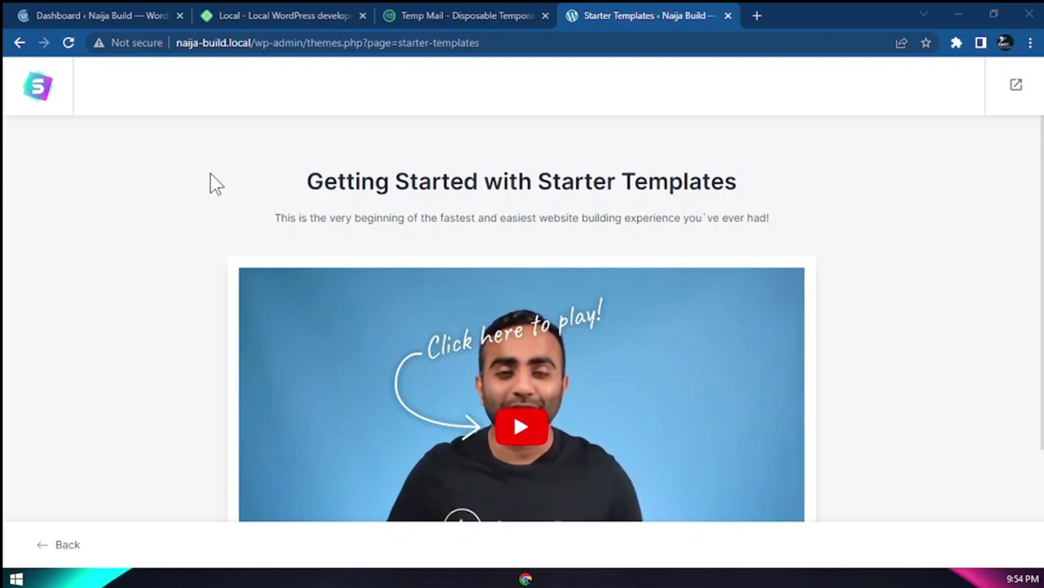
{"action": "scroll", "coordinate": [164, 188], "scroll_direction": "down", "scroll_amount": 2}
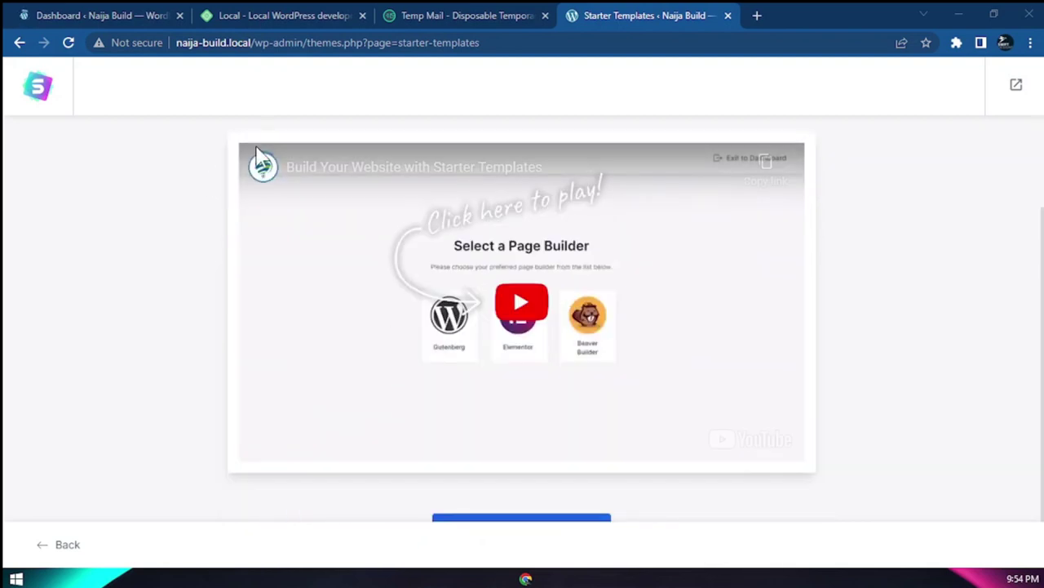
{"action": "scroll", "coordinate": [156, 196], "scroll_direction": "up", "scroll_amount": 2}
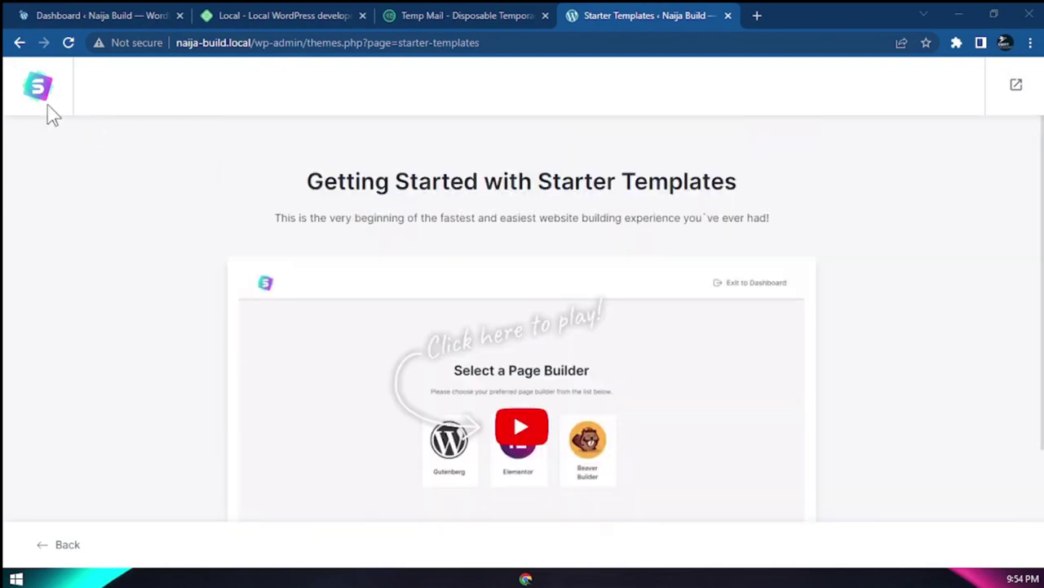
{"action": "scroll", "coordinate": [501, 500], "scroll_direction": "down", "scroll_amount": 3}
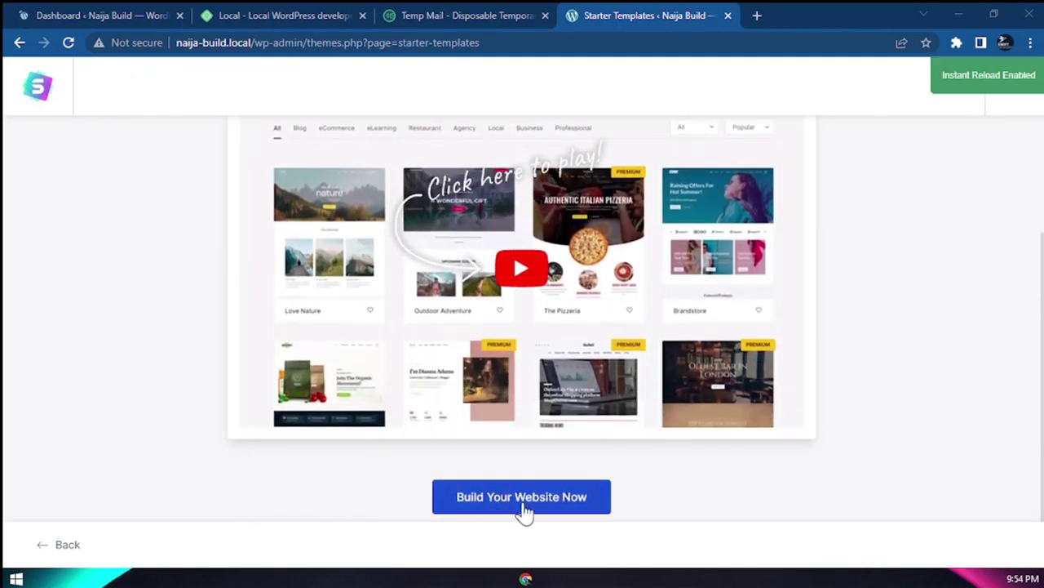
Start building the website and pick Elementor as the Starter Templates page builder
{"action": "left_click", "coordinate": [525, 499]}
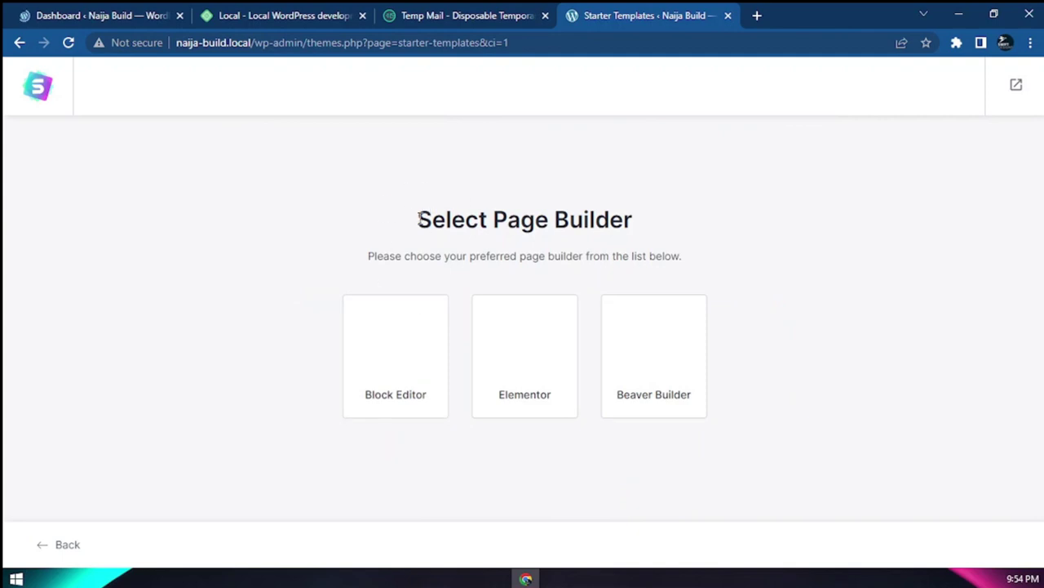
{"action": "left_click_drag", "start_coordinate": [418, 219], "coordinate": [676, 219]}
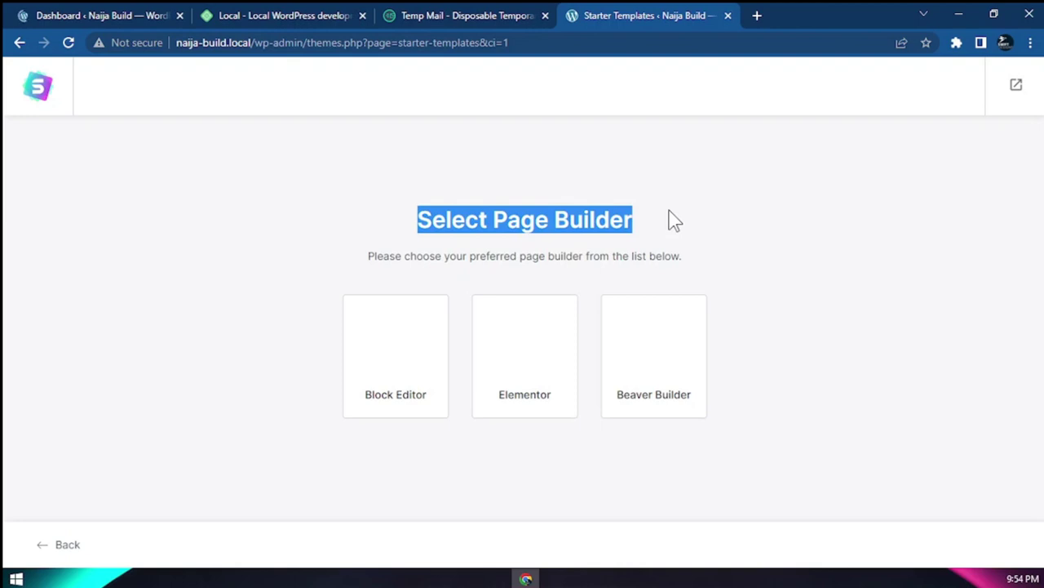
{"action": "left_click", "coordinate": [675, 219]}
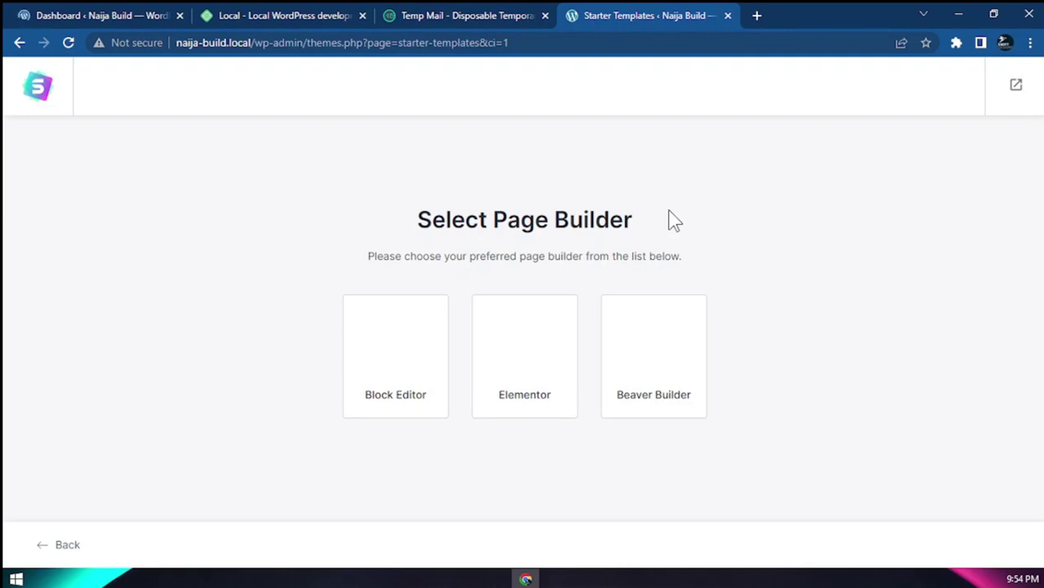
{"action": "left_click", "coordinate": [519, 346]}
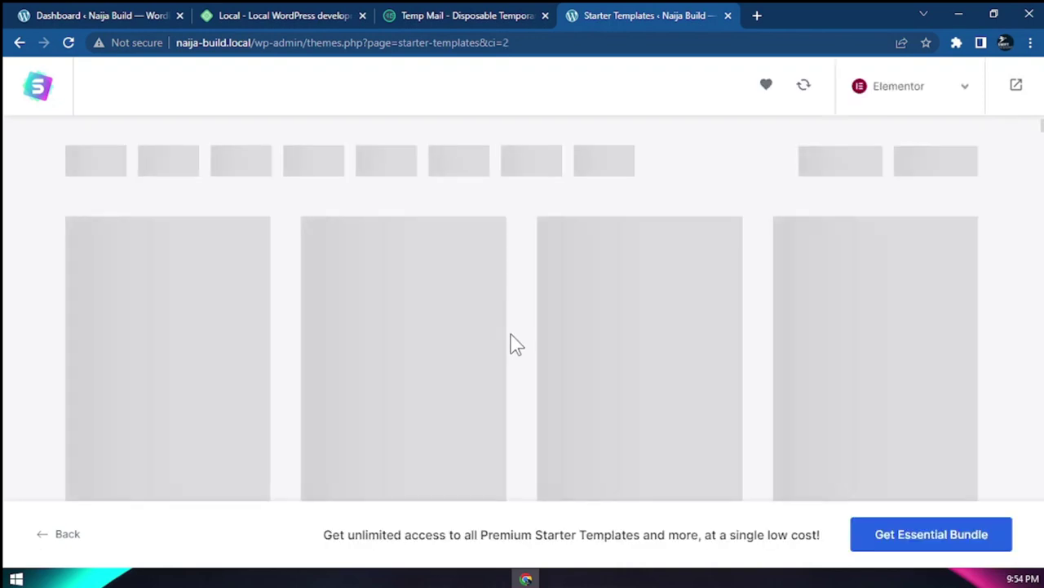
Filter the starter templates to Agency sites and browse the template grid
{"action": "scroll", "coordinate": [377, 276], "scroll_direction": "down", "scroll_amount": 1}
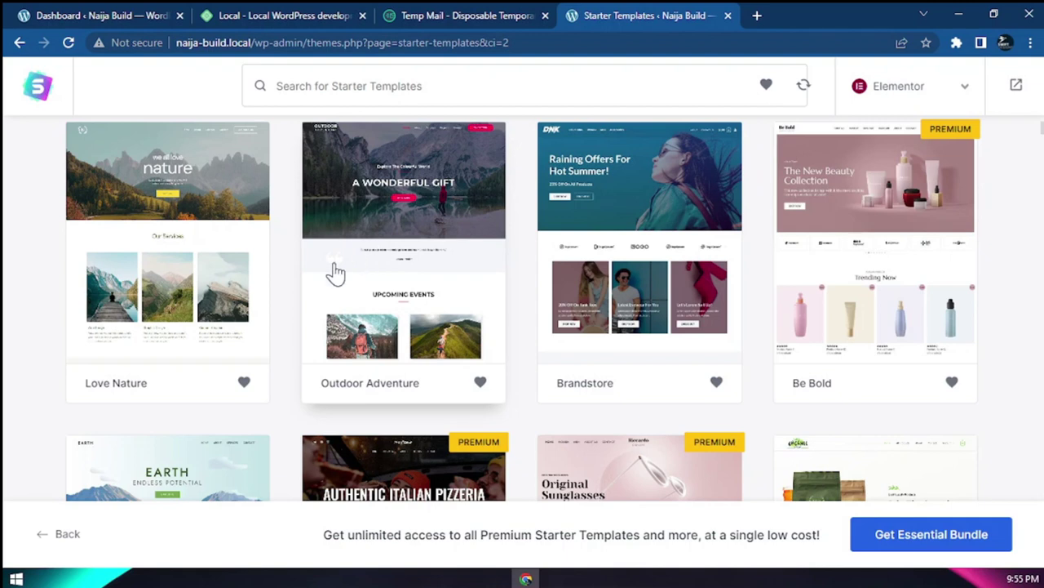
{"action": "scroll", "coordinate": [396, 287], "scroll_direction": "up", "scroll_amount": 3}
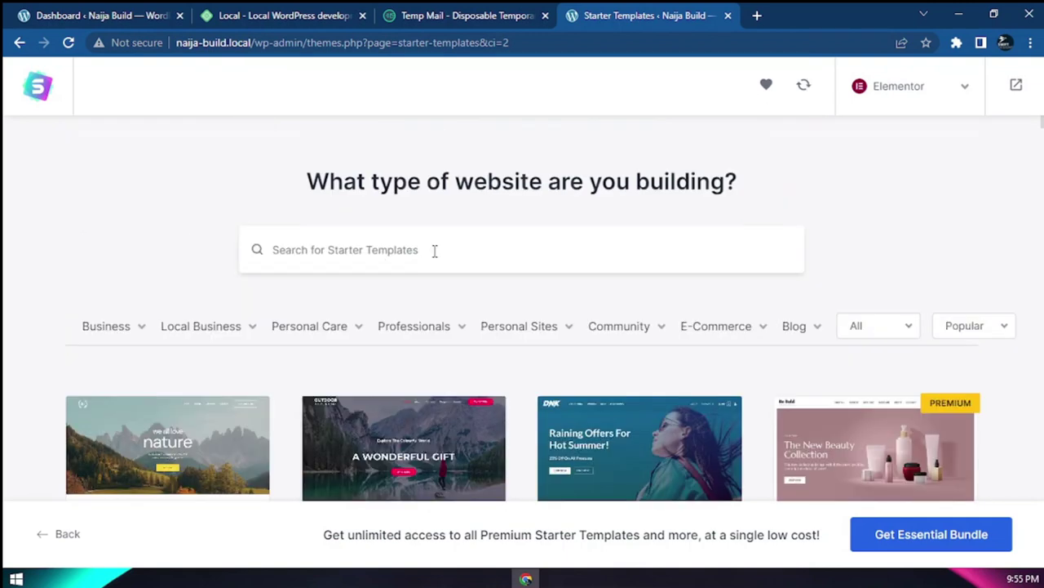
{"action": "mouse_move", "coordinate": [338, 351]}
{"action": "mouse_move", "coordinate": [120, 342]}
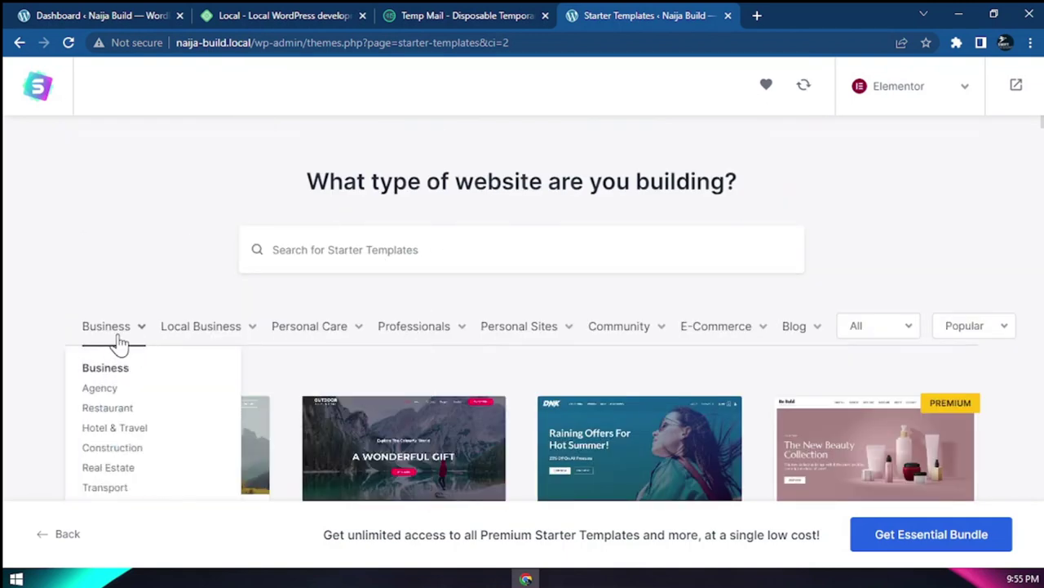
{"action": "left_click", "coordinate": [107, 392]}
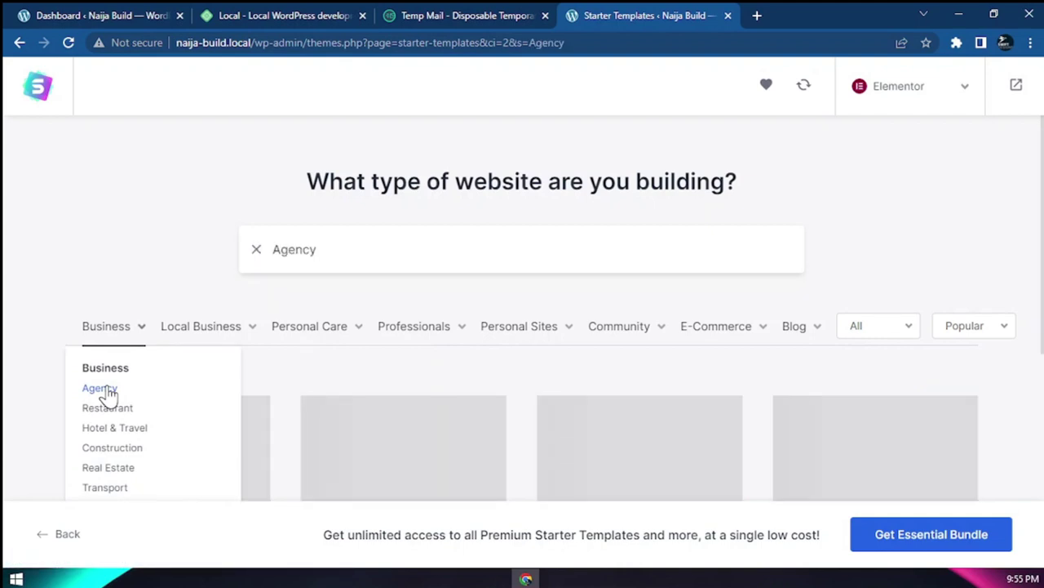
{"action": "mouse_move", "coordinate": [278, 367]}
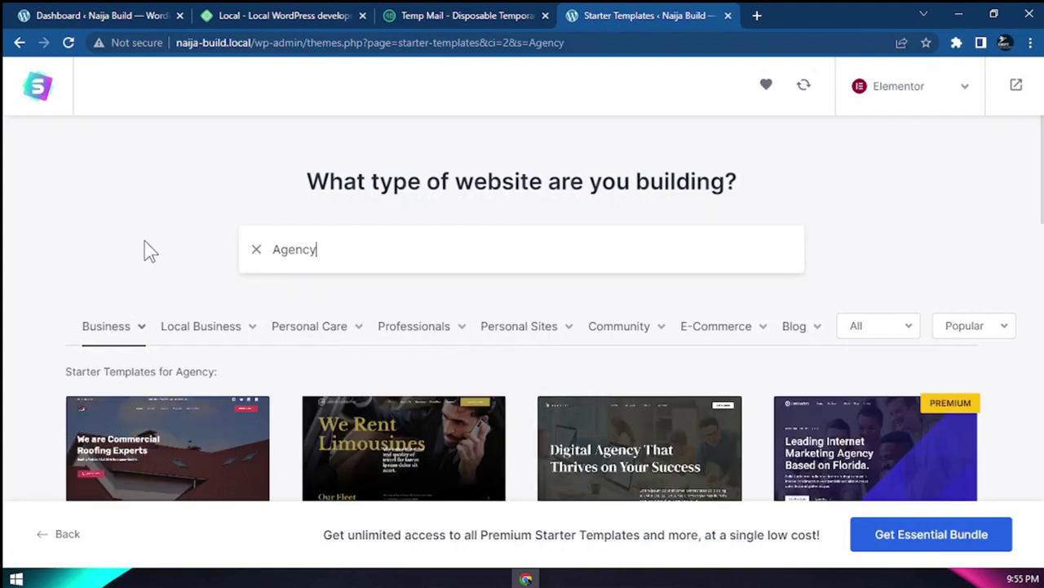
{"action": "scroll", "coordinate": [147, 270], "scroll_direction": "down", "scroll_amount": 3}
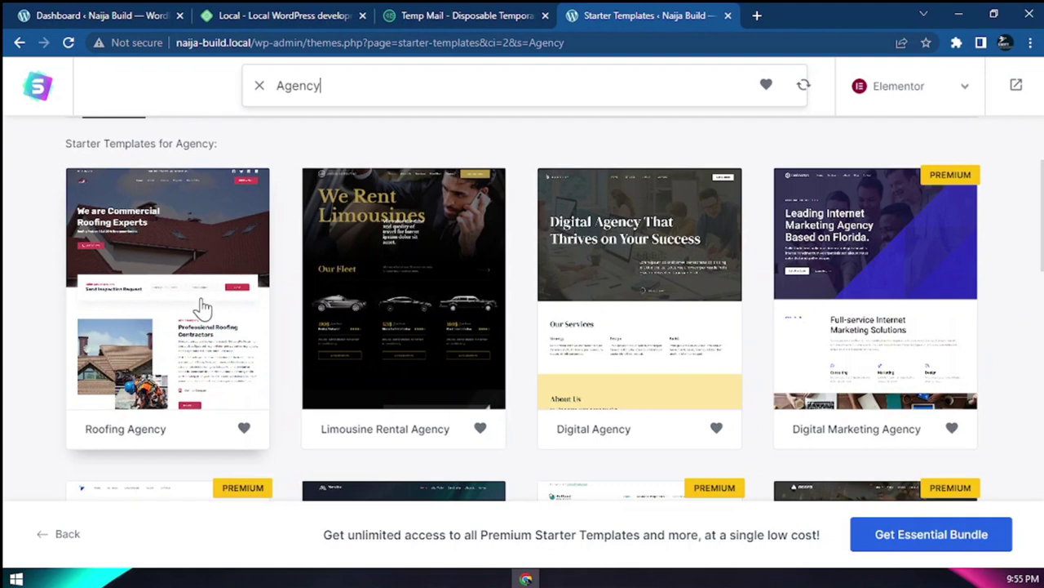
{"action": "scroll", "coordinate": [203, 306], "scroll_direction": "down", "scroll_amount": 1}
{"action": "scroll", "coordinate": [180, 204], "scroll_direction": "up", "scroll_amount": 1}
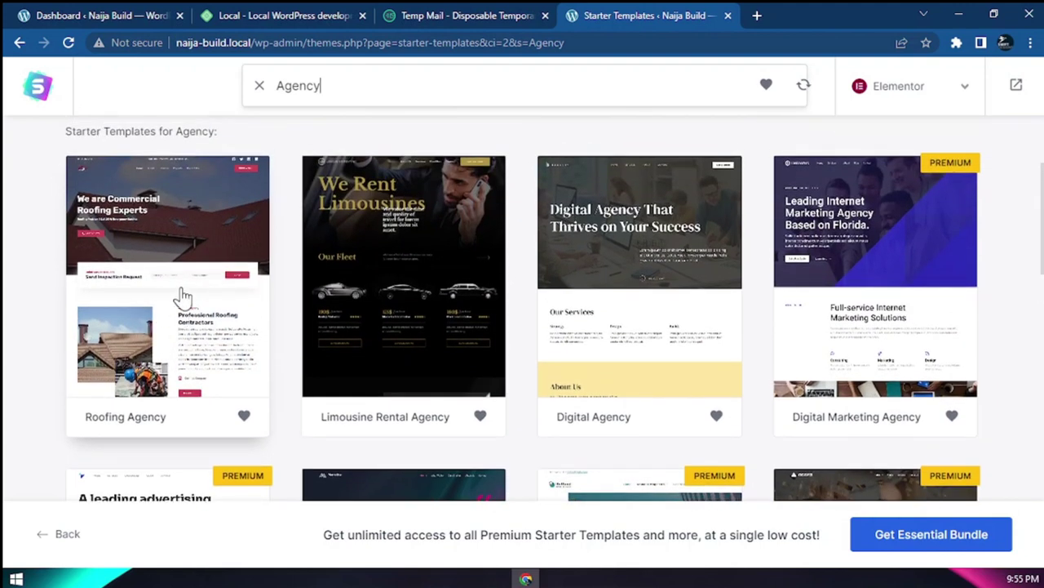
{"action": "scroll", "coordinate": [603, 245], "scroll_direction": "up", "scroll_amount": 1}
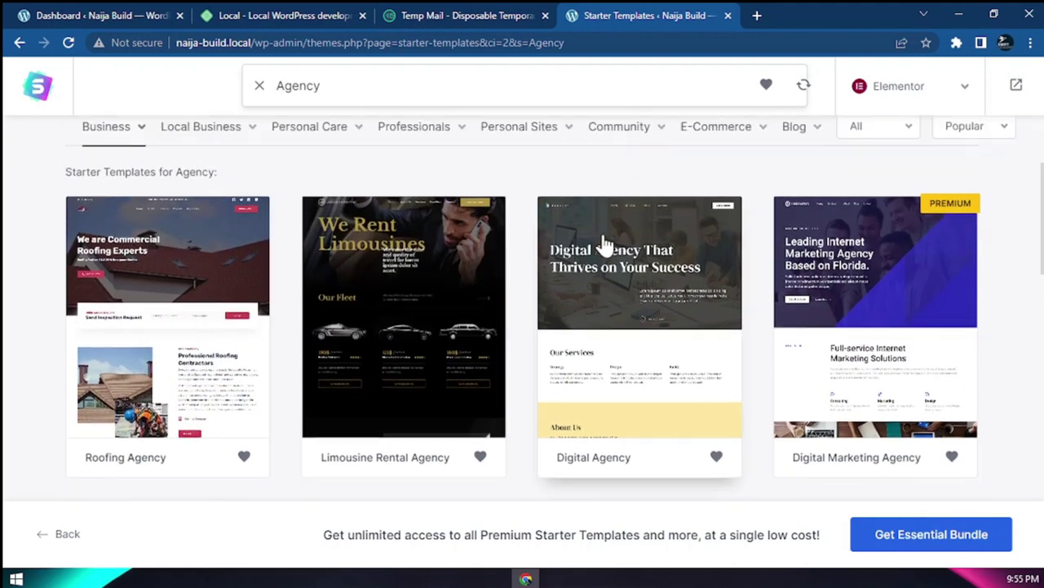
{"action": "scroll", "coordinate": [911, 340], "scroll_direction": "up", "scroll_amount": 1}
{"action": "scroll", "coordinate": [911, 340], "scroll_direction": "down", "scroll_amount": 1}
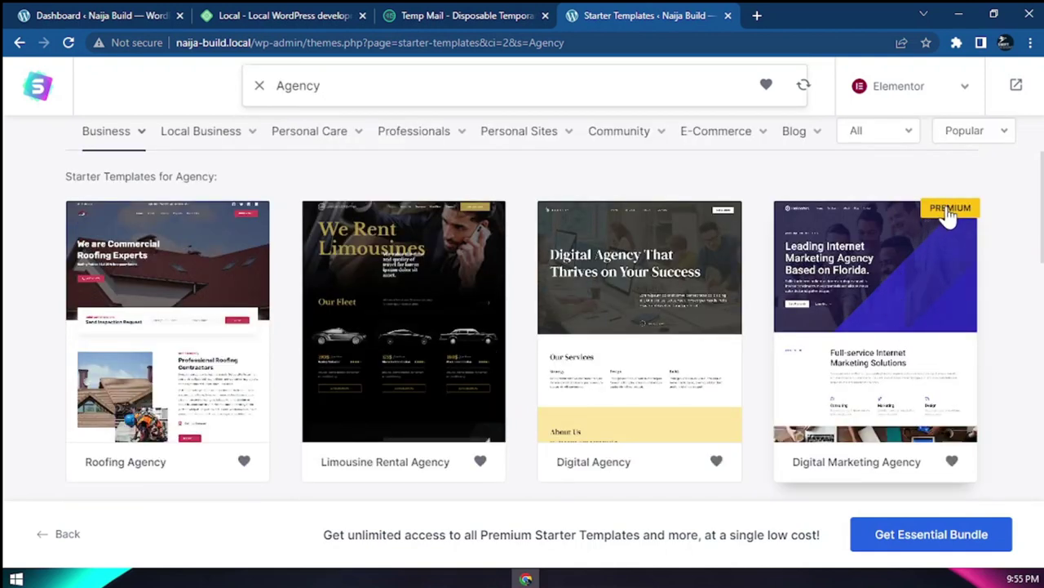
Check the sort and free/premium filter options, then select the Co-Working Space template
{"action": "left_click", "coordinate": [970, 132]}
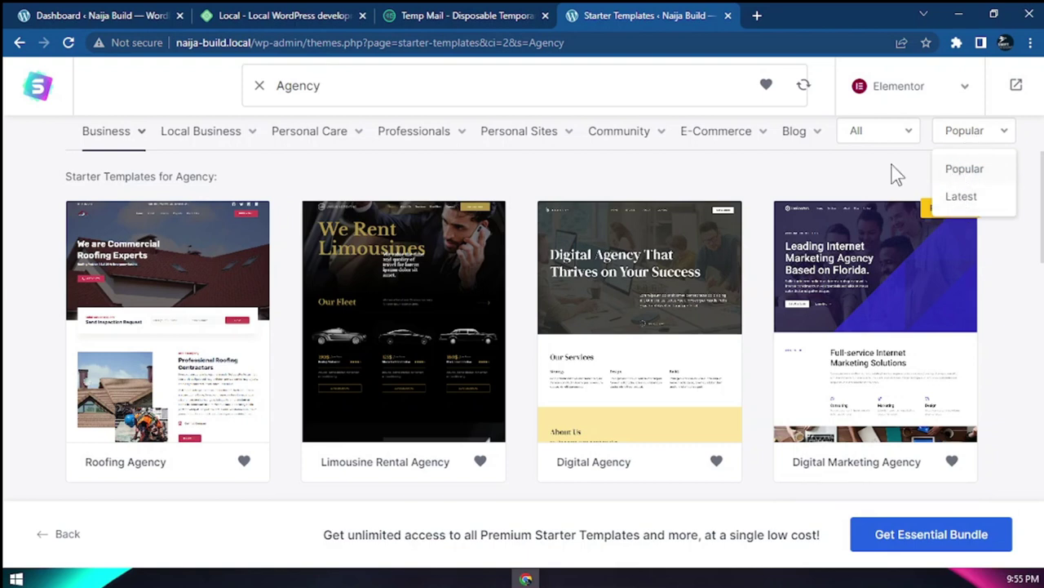
{"action": "left_click", "coordinate": [873, 133]}
{"action": "mouse_move", "coordinate": [744, 163]}
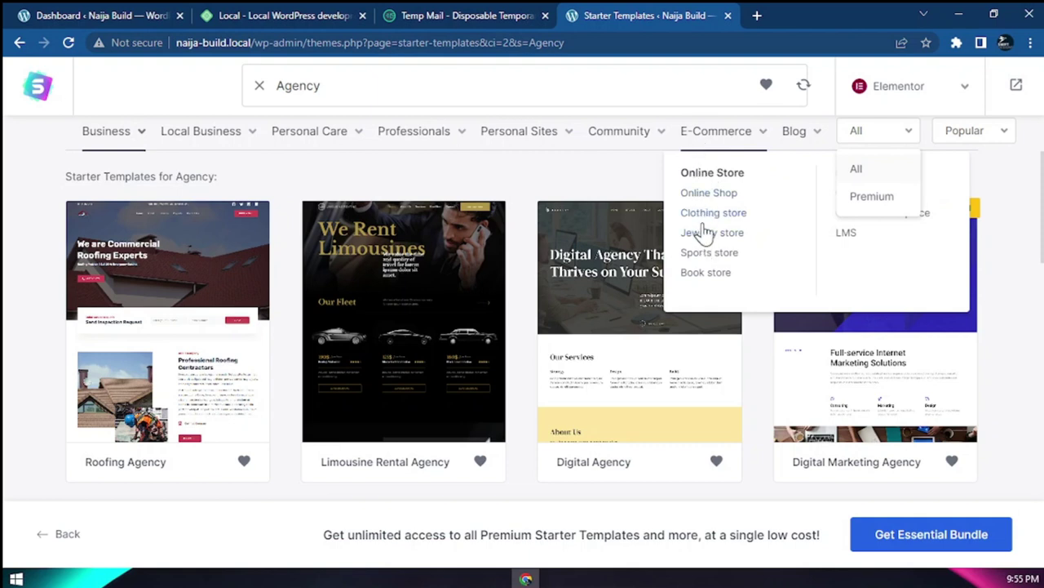
{"action": "mouse_move", "coordinate": [593, 139]}
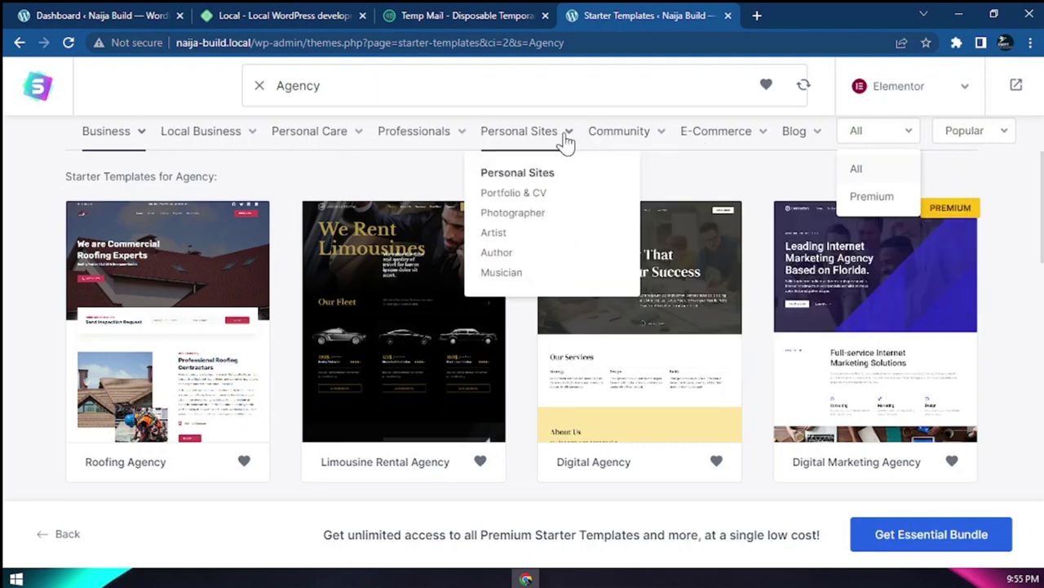
{"action": "mouse_move", "coordinate": [118, 143]}
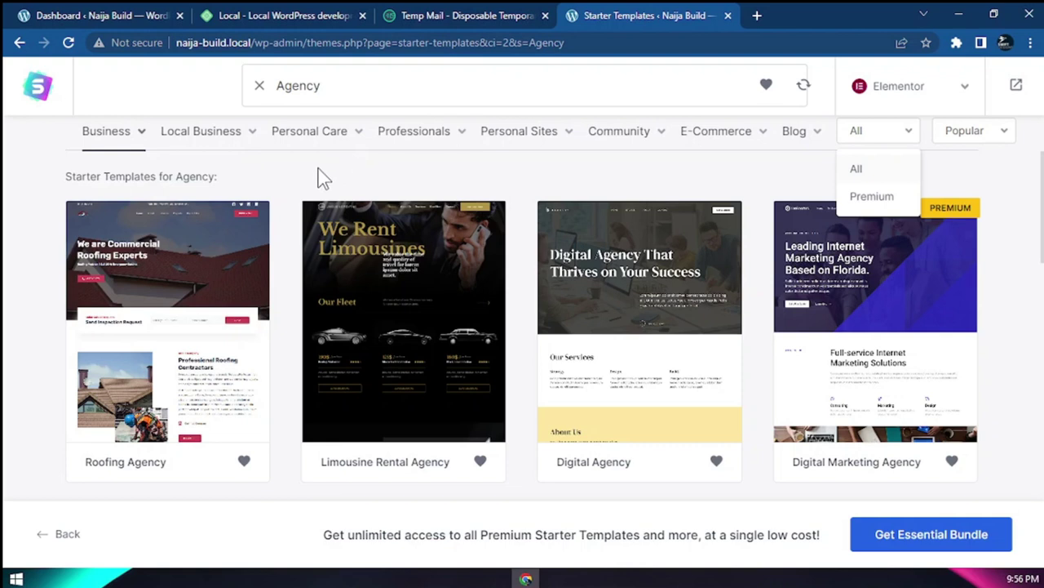
{"action": "scroll", "coordinate": [324, 178], "scroll_direction": "down", "scroll_amount": 5}
{"action": "scroll", "coordinate": [286, 213], "scroll_direction": "down", "scroll_amount": 1}
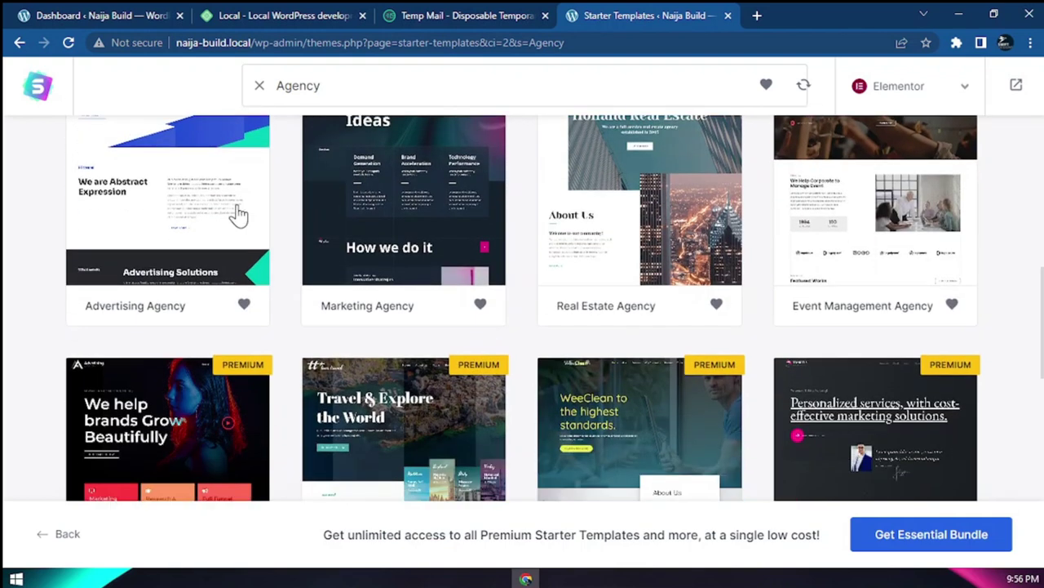
{"action": "scroll", "coordinate": [238, 214], "scroll_direction": "down", "scroll_amount": 2}
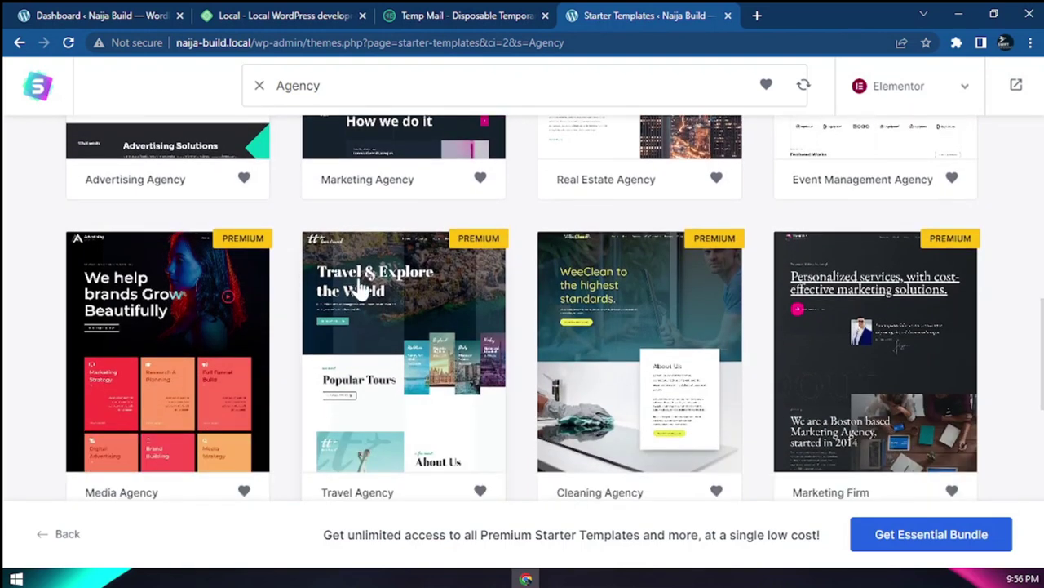
{"action": "scroll", "coordinate": [408, 270], "scroll_direction": "down", "scroll_amount": 6}
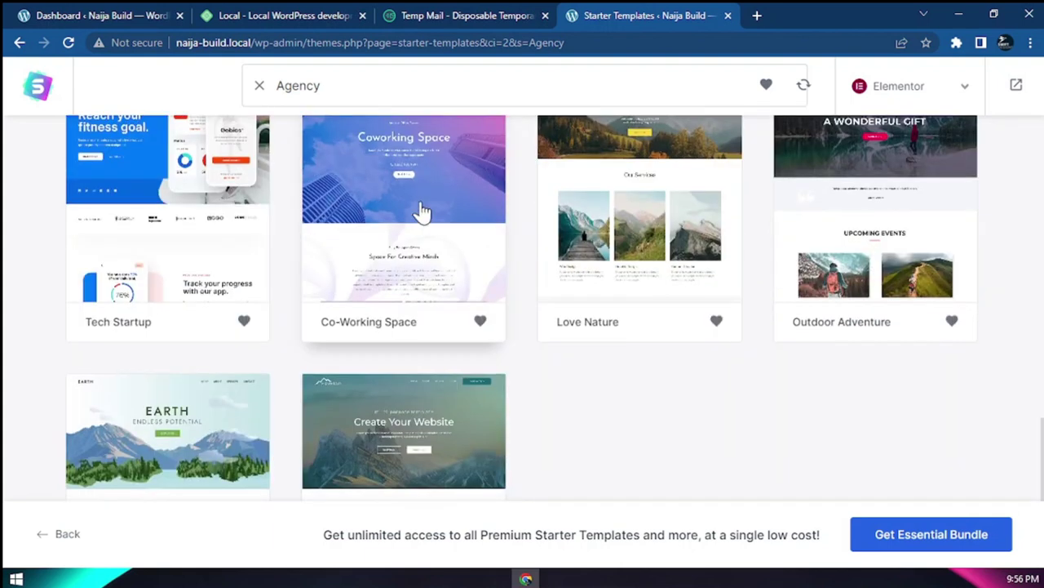
{"action": "left_click", "coordinate": [422, 210]}
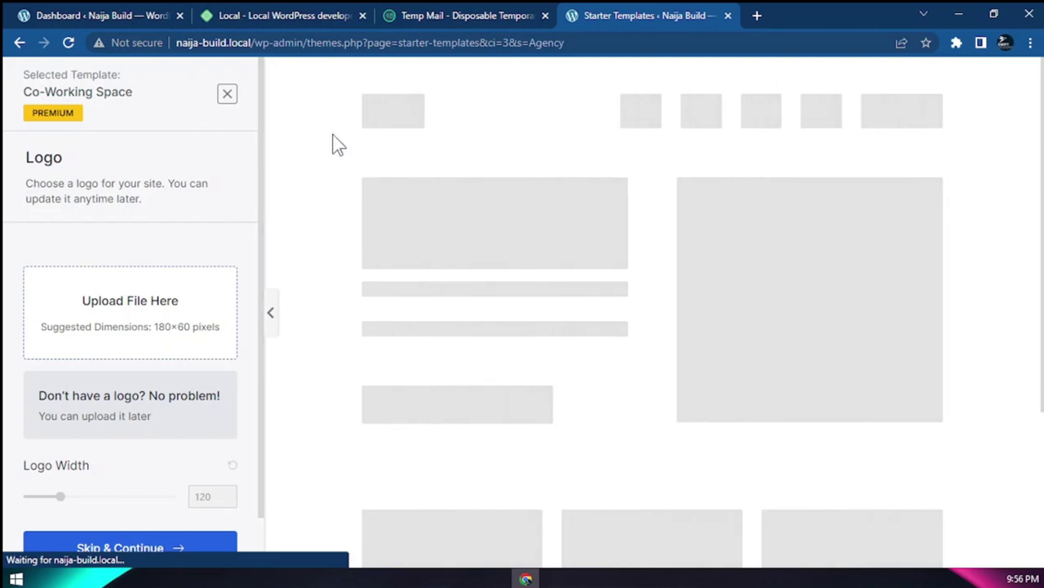
Scroll through the Co-Working Space template's home page preview
{"action": "scroll", "coordinate": [445, 196], "scroll_direction": "down", "scroll_amount": 6}
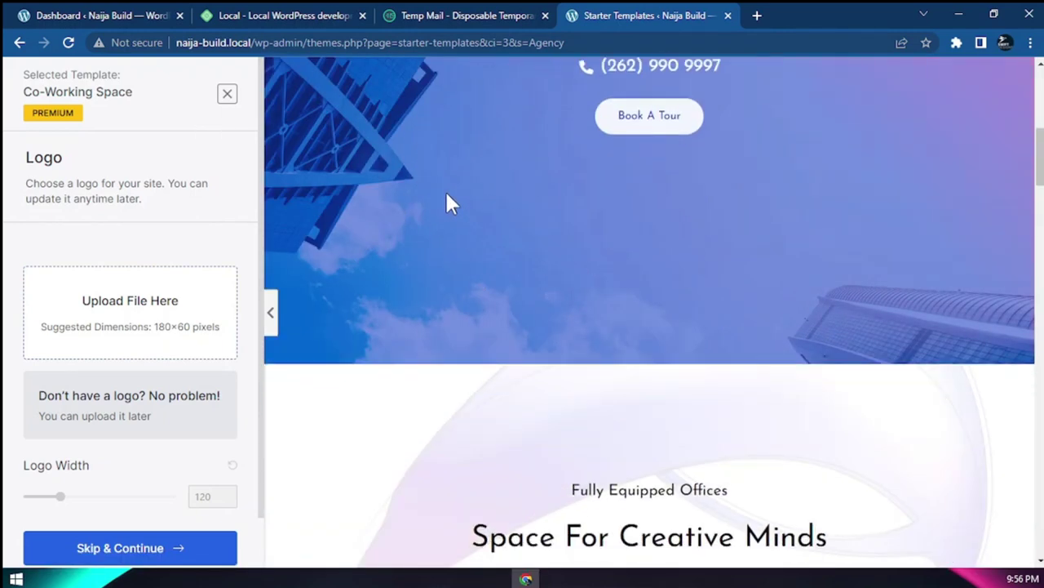
{"action": "scroll", "coordinate": [448, 202], "scroll_direction": "down", "scroll_amount": 1}
{"action": "scroll", "coordinate": [490, 212], "scroll_direction": "down", "scroll_amount": 3}
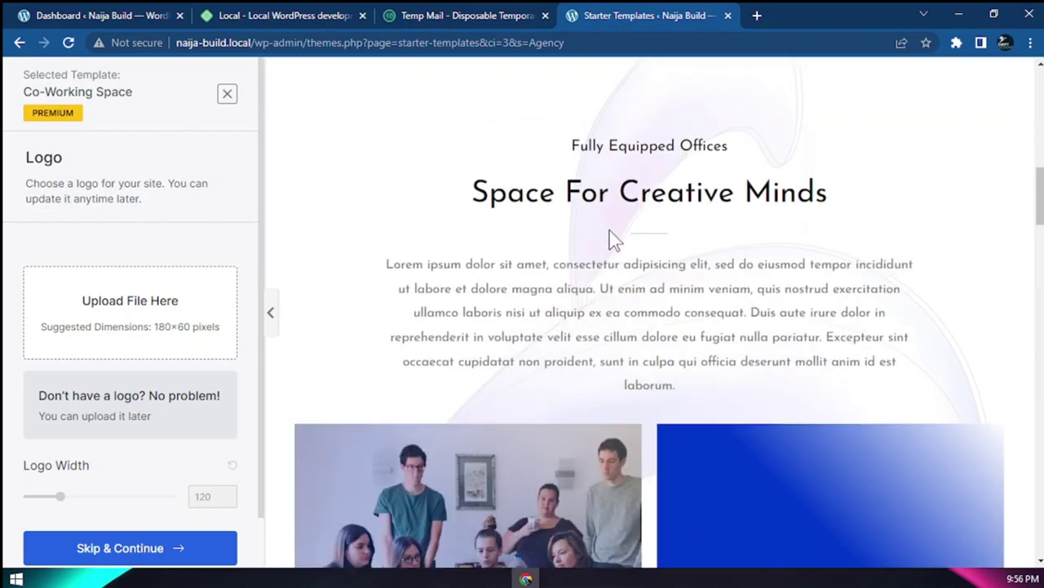
{"action": "scroll", "coordinate": [613, 238], "scroll_direction": "down", "scroll_amount": 8}
{"action": "scroll", "coordinate": [605, 209], "scroll_direction": "down", "scroll_amount": 3}
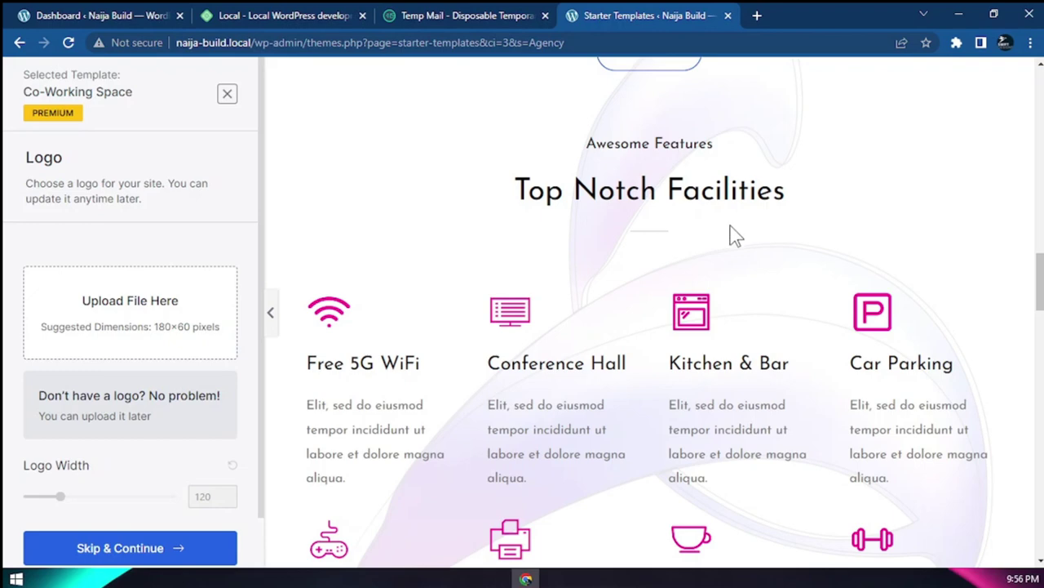
{"action": "scroll", "coordinate": [395, 198], "scroll_direction": "down", "scroll_amount": 3}
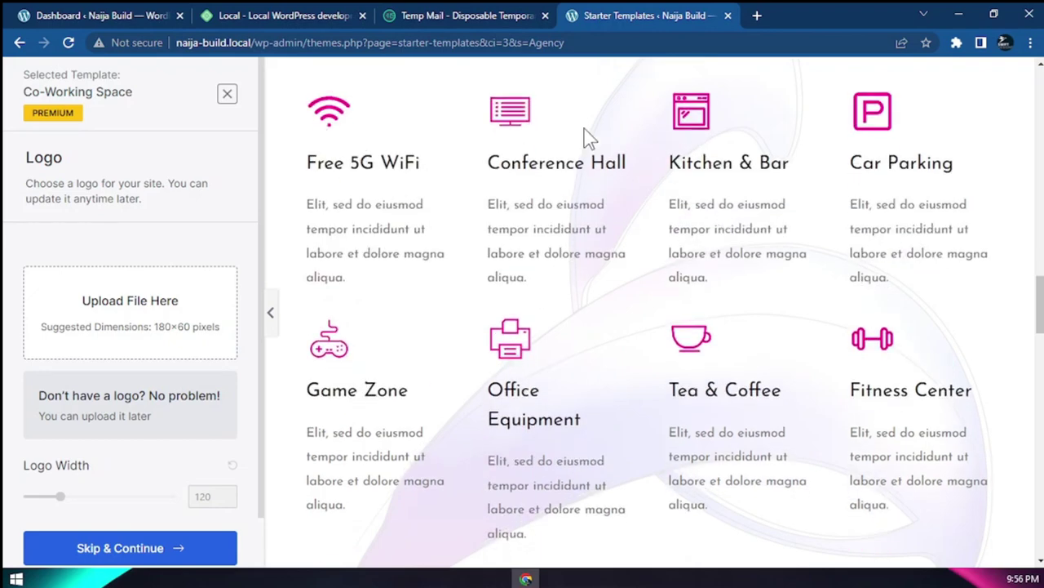
{"action": "scroll", "coordinate": [590, 139], "scroll_direction": "down", "scroll_amount": 8}
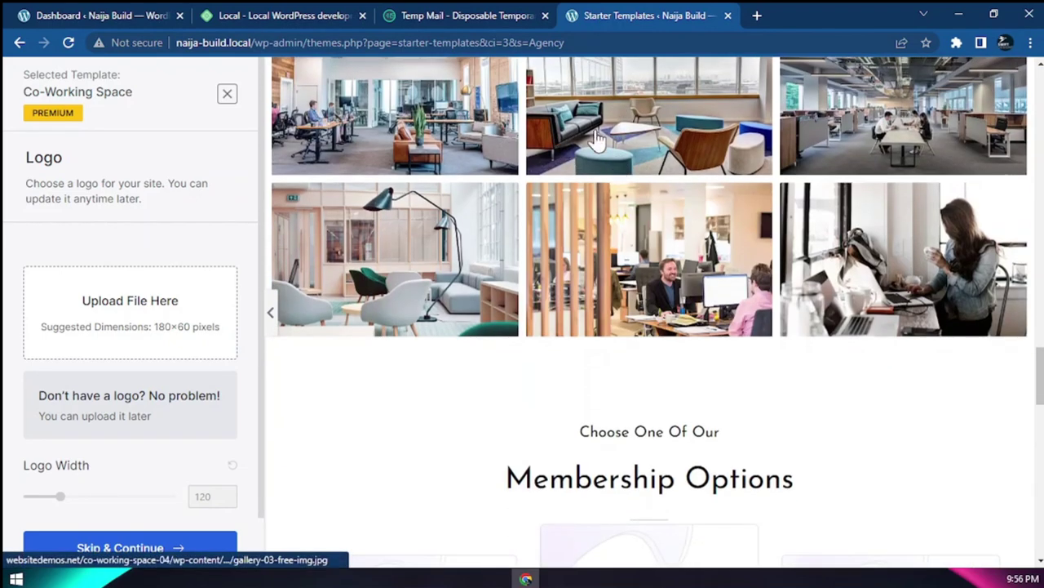
{"action": "scroll", "coordinate": [599, 138], "scroll_direction": "down", "scroll_amount": 8}
{"action": "scroll", "coordinate": [613, 166], "scroll_direction": "up", "scroll_amount": 3}
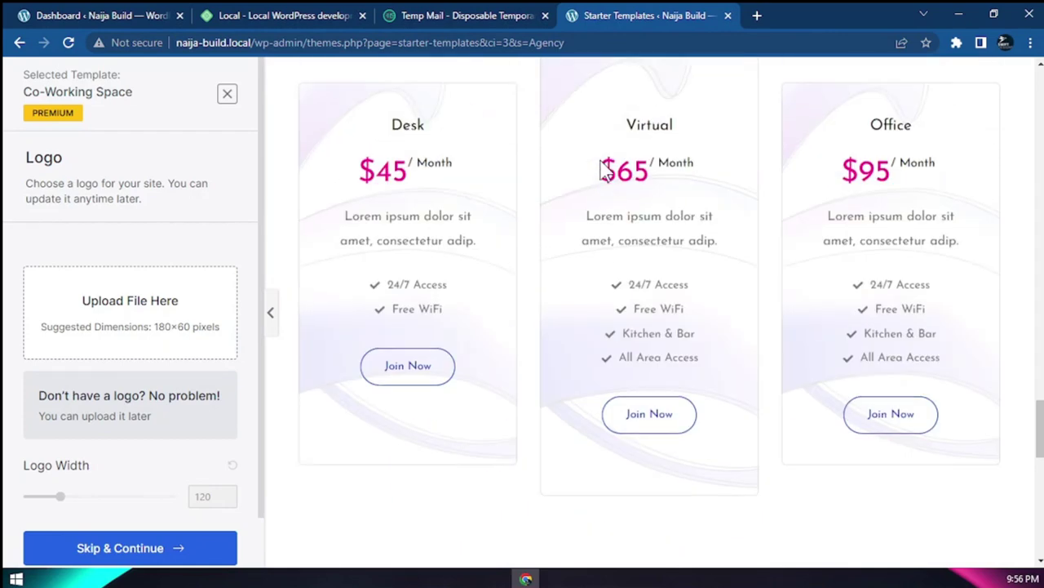
{"action": "scroll", "coordinate": [606, 170], "scroll_direction": "up", "scroll_amount": 15}
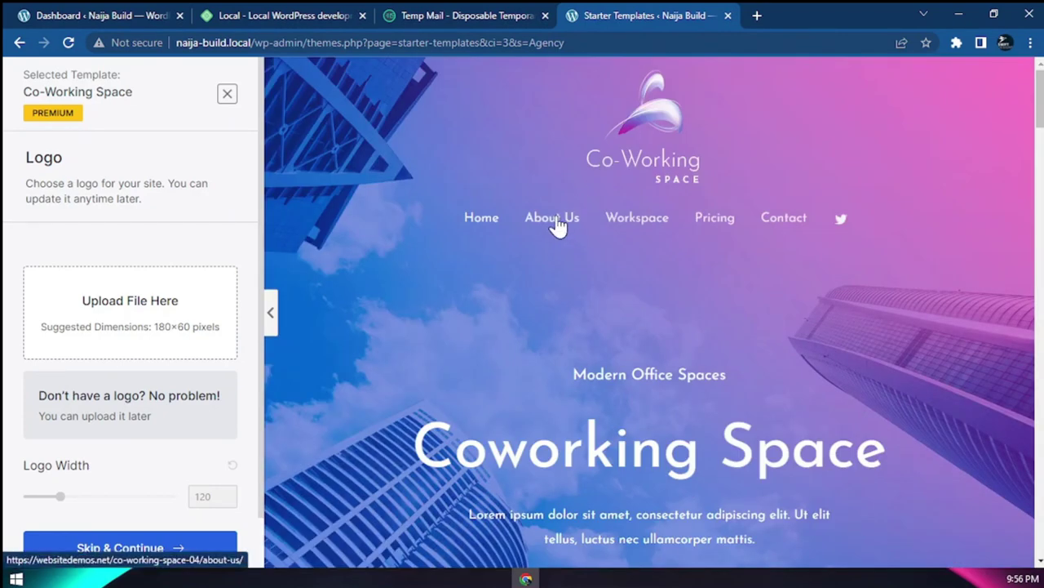
View the template's About Us, Workspace and Pricing pages in the preview
{"action": "left_click", "coordinate": [558, 227]}
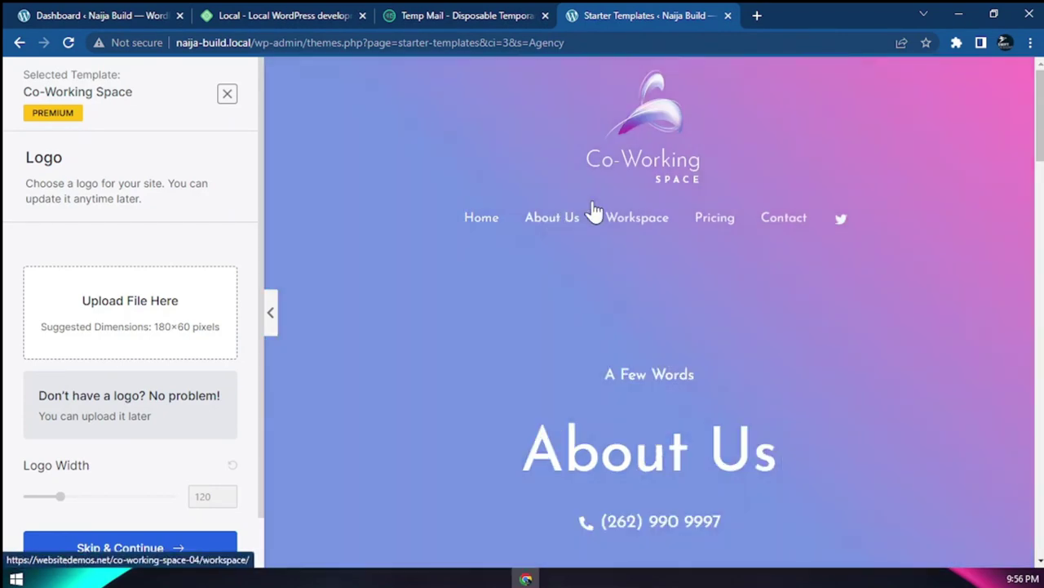
{"action": "scroll", "coordinate": [555, 222], "scroll_direction": "down", "scroll_amount": 5}
{"action": "scroll", "coordinate": [558, 226], "scroll_direction": "down", "scroll_amount": 10}
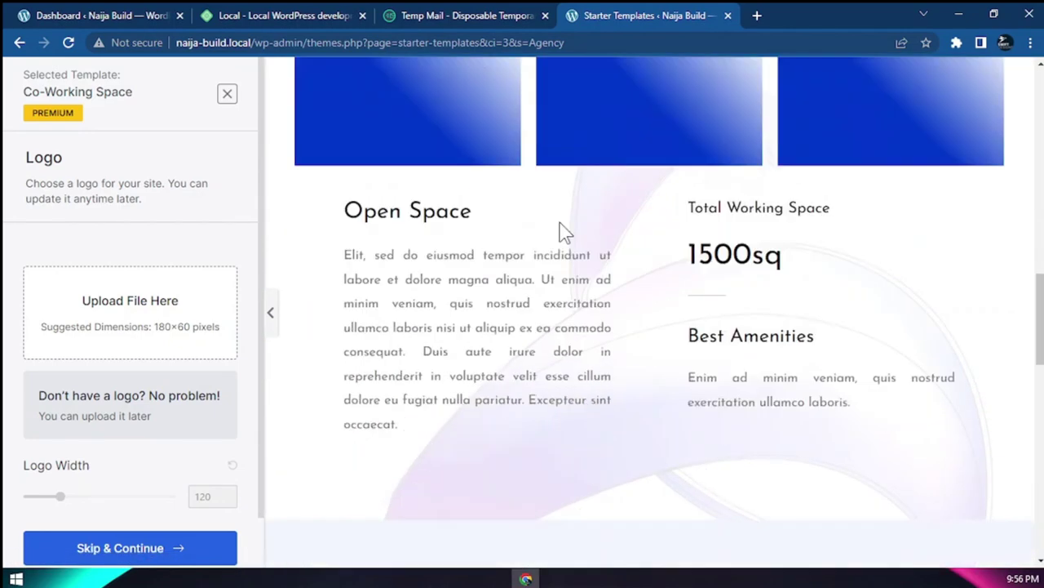
{"action": "scroll", "coordinate": [563, 233], "scroll_direction": "down", "scroll_amount": 8}
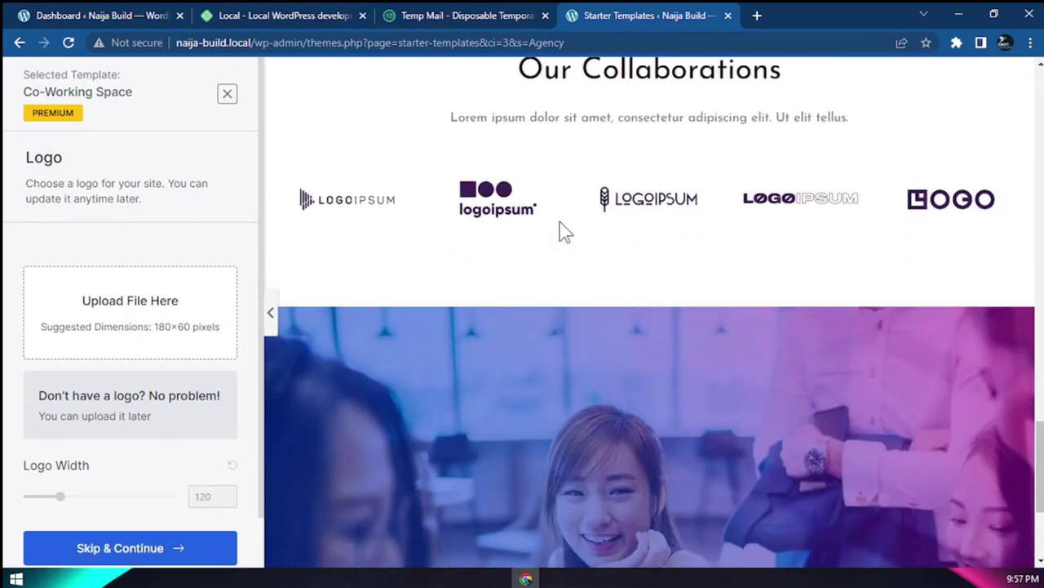
{"action": "scroll", "coordinate": [568, 231], "scroll_direction": "up", "scroll_amount": 20}
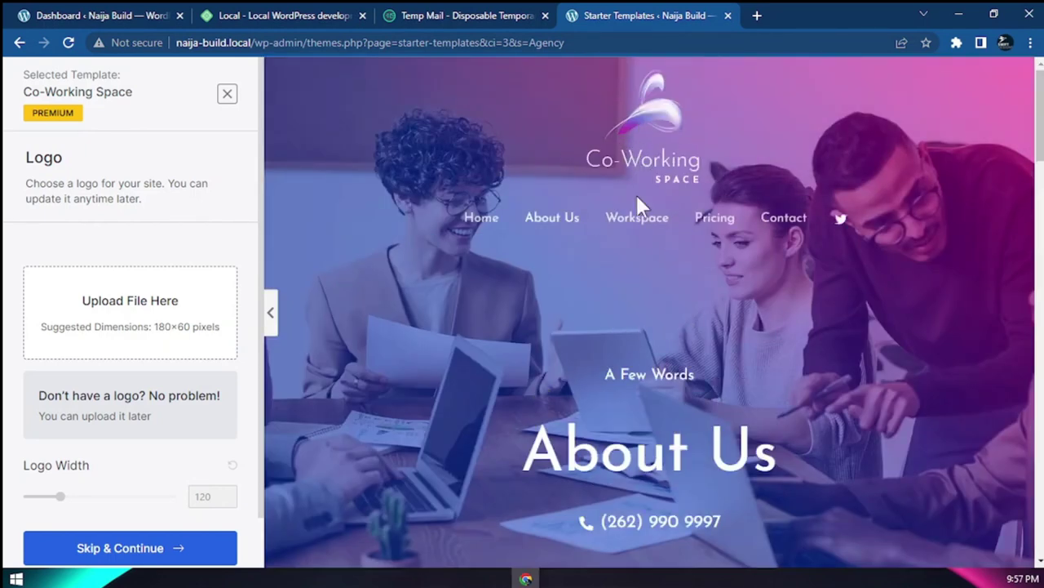
{"action": "left_click", "coordinate": [645, 227]}
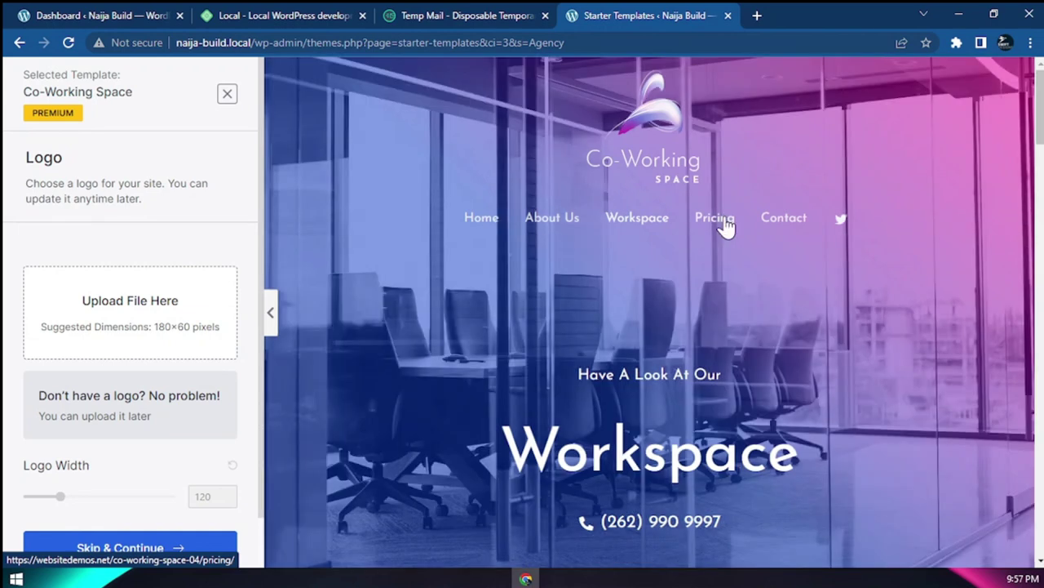
{"action": "left_click", "coordinate": [725, 227]}
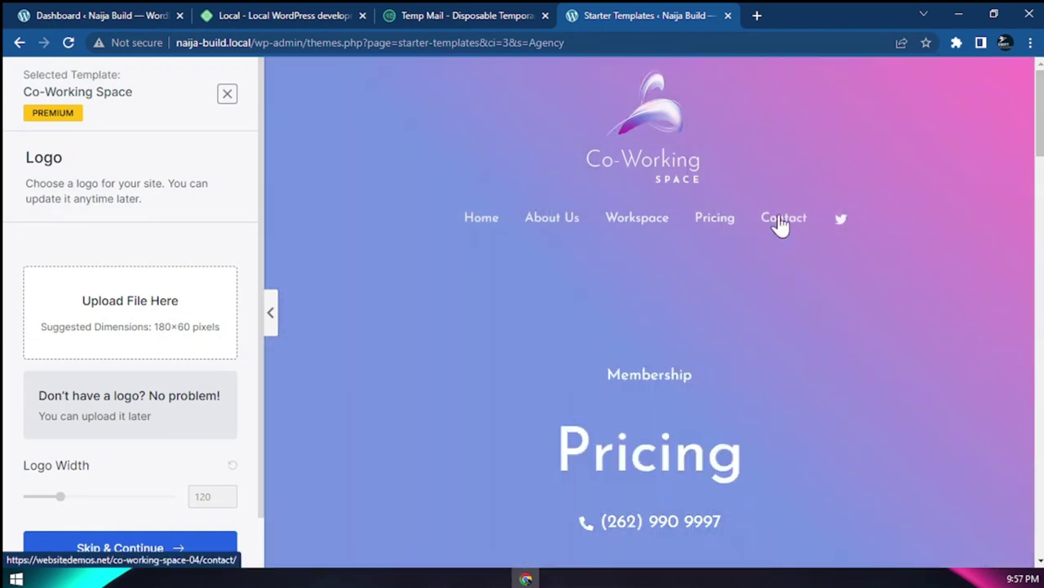
{"action": "scroll", "coordinate": [692, 253], "scroll_direction": "down", "scroll_amount": 10}
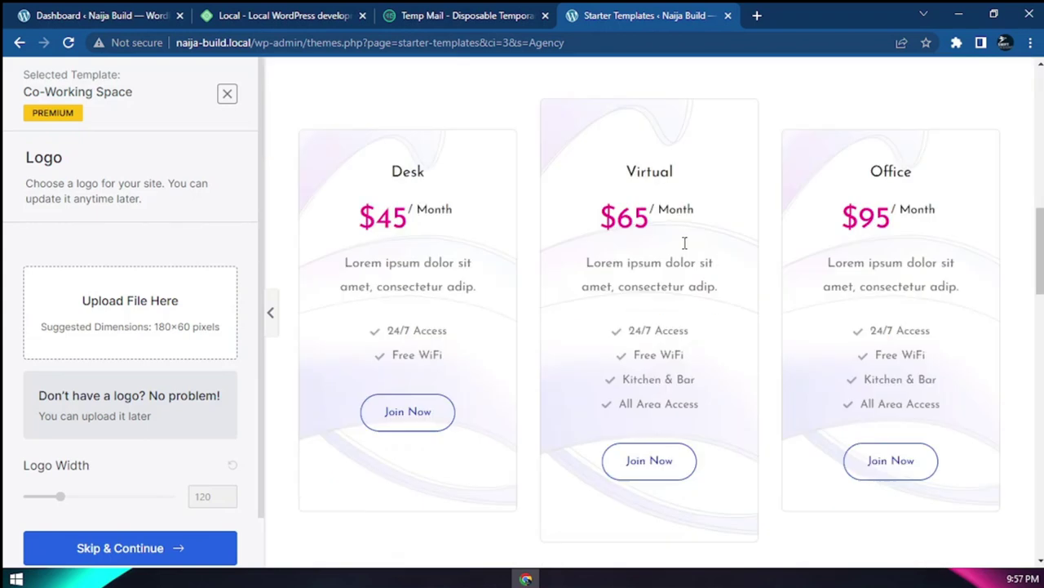
{"action": "scroll", "coordinate": [687, 248], "scroll_direction": "down", "scroll_amount": 1}
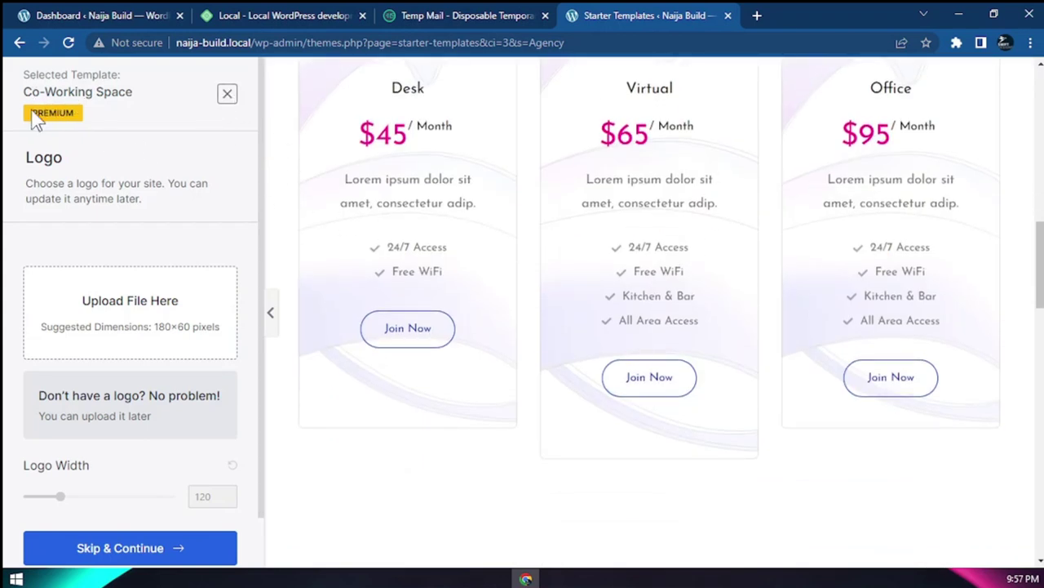
Swap Co-Working Space for the Roofing Agency template and hide the setup panel for a full preview
{"action": "left_click", "coordinate": [227, 98]}
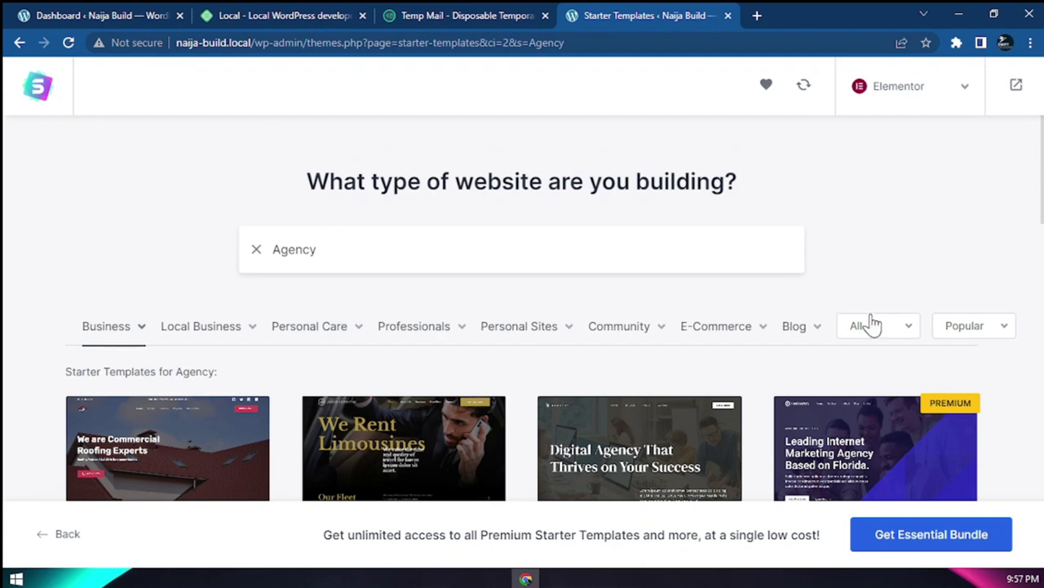
{"action": "scroll", "coordinate": [927, 331], "scroll_direction": "down", "scroll_amount": 2}
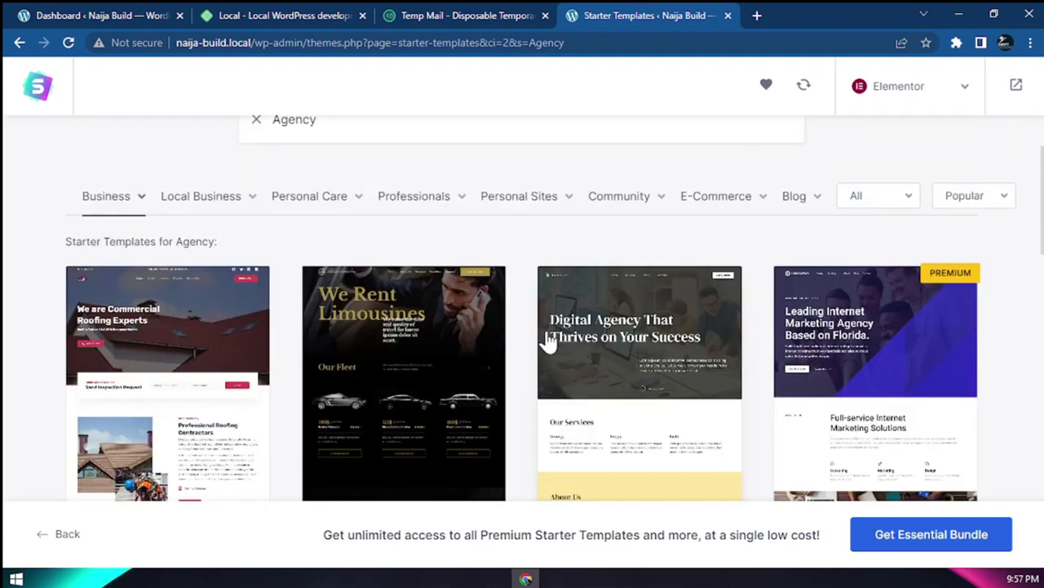
{"action": "left_click", "coordinate": [214, 427]}
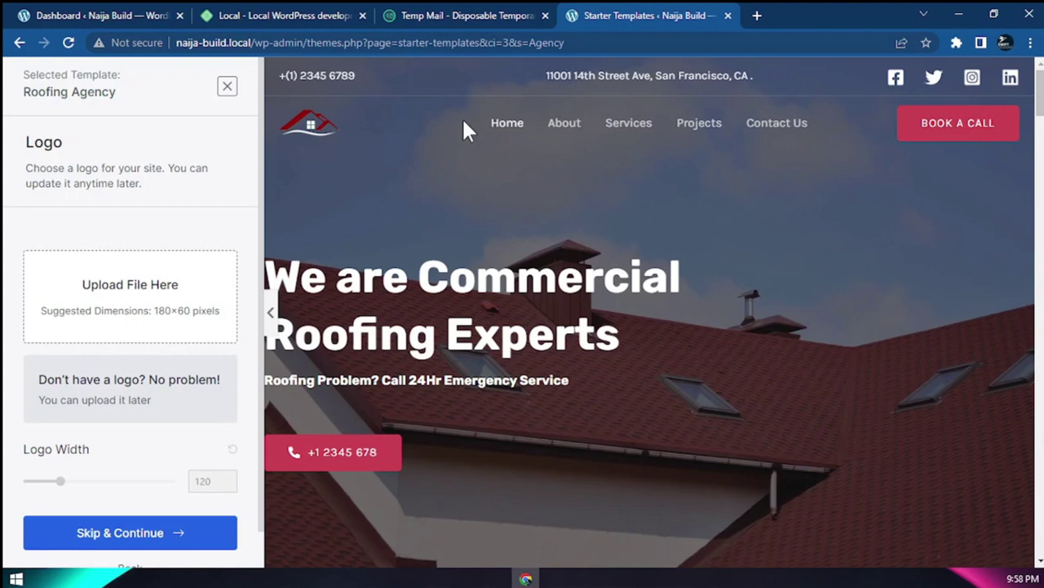
{"action": "left_click", "coordinate": [263, 313]}
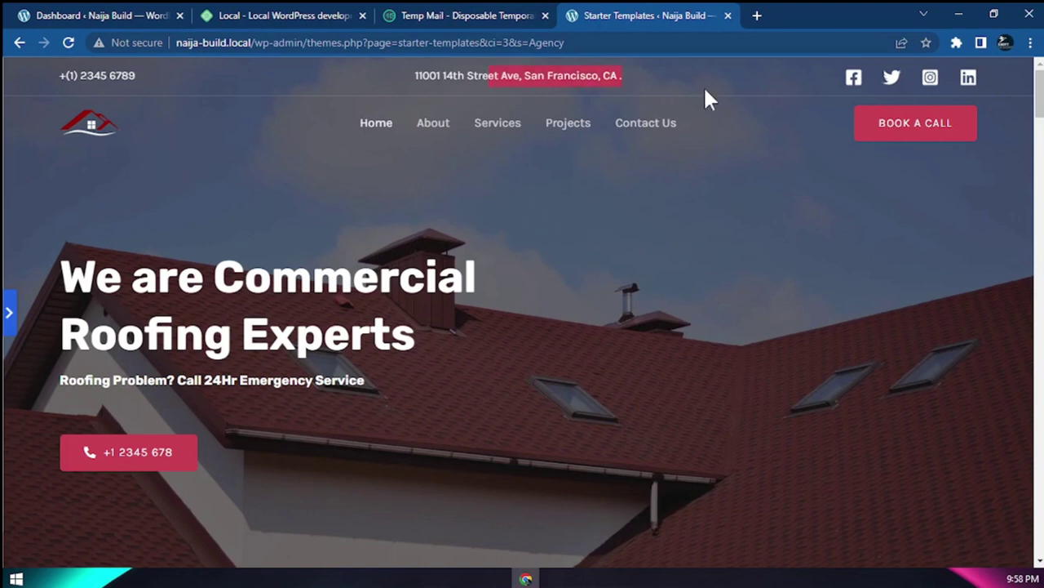
Scroll the roofing template's home page, trying the inspection request form fields
{"action": "scroll", "coordinate": [420, 194], "scroll_direction": "down", "scroll_amount": 2}
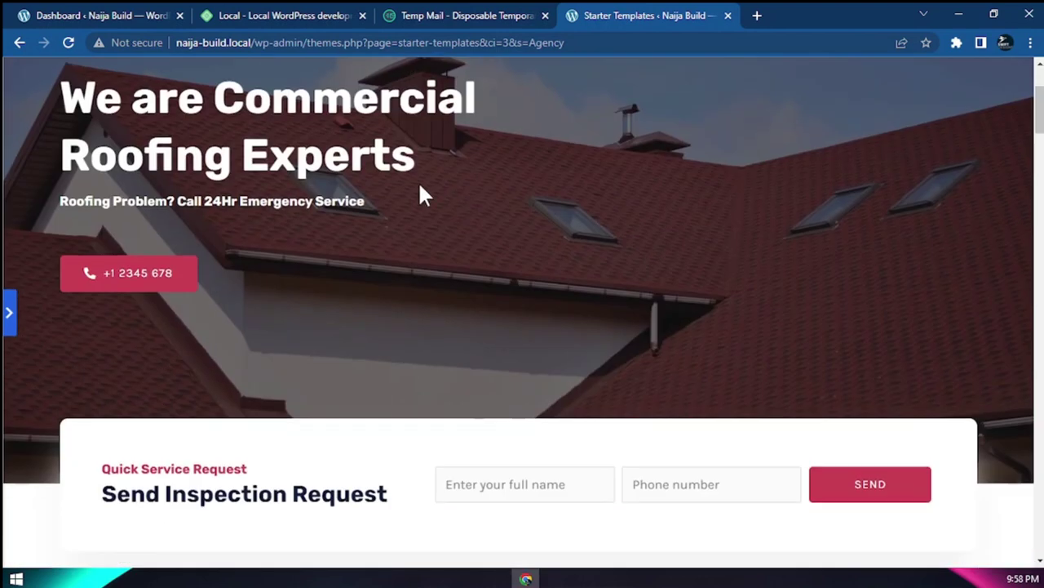
{"action": "scroll", "coordinate": [420, 194], "scroll_direction": "down", "scroll_amount": 4}
{"action": "left_click", "coordinate": [473, 134]}
{"action": "left_click", "coordinate": [731, 136]}
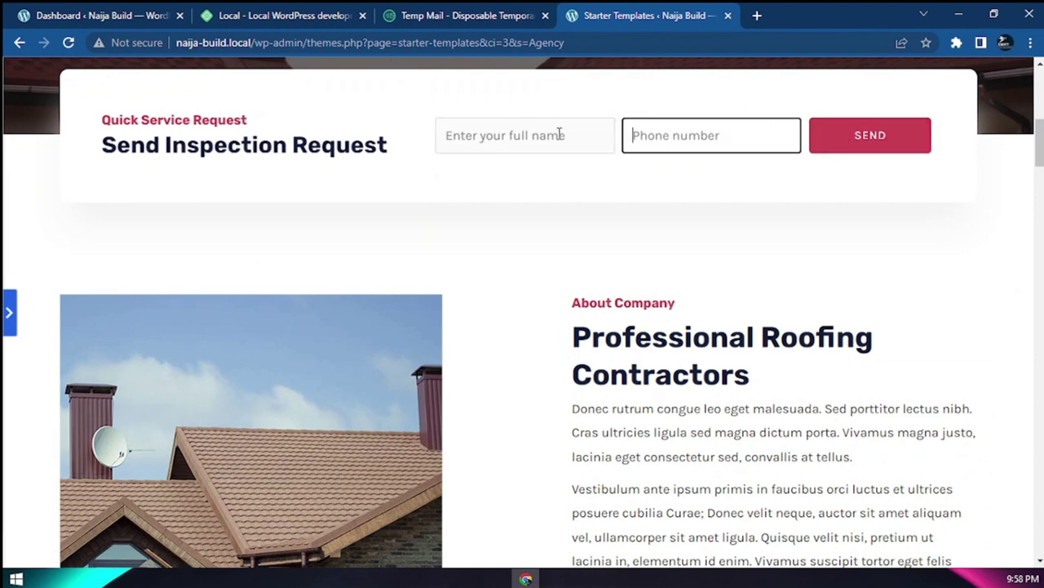
{"action": "scroll", "coordinate": [315, 155], "scroll_direction": "down", "scroll_amount": 4}
{"action": "scroll", "coordinate": [279, 178], "scroll_direction": "up", "scroll_amount": 1}
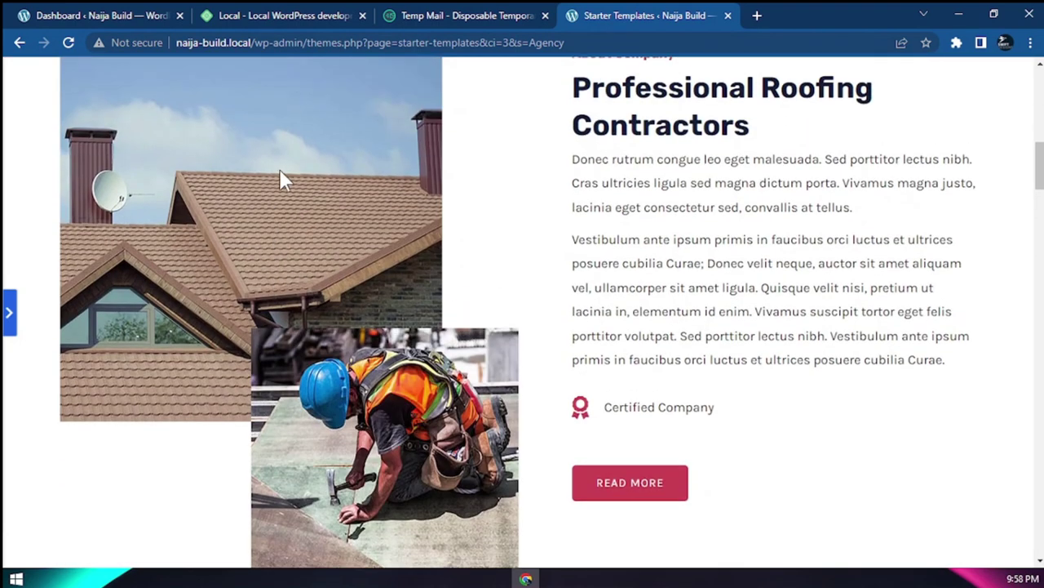
{"action": "scroll", "coordinate": [339, 228], "scroll_direction": "down", "scroll_amount": 1}
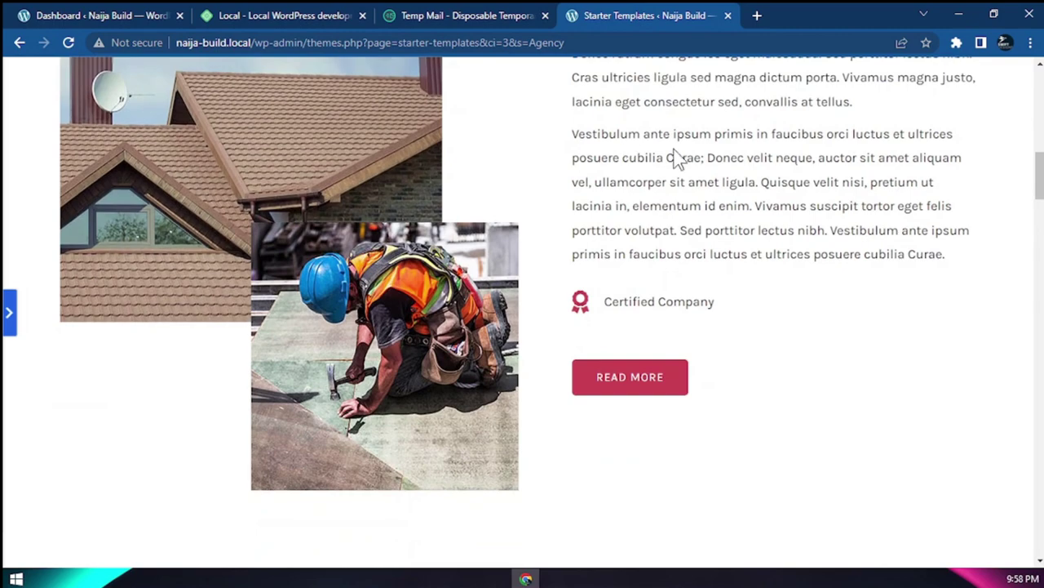
{"action": "scroll", "coordinate": [674, 156], "scroll_direction": "down", "scroll_amount": 9}
{"action": "scroll", "coordinate": [488, 167], "scroll_direction": "down", "scroll_amount": 13}
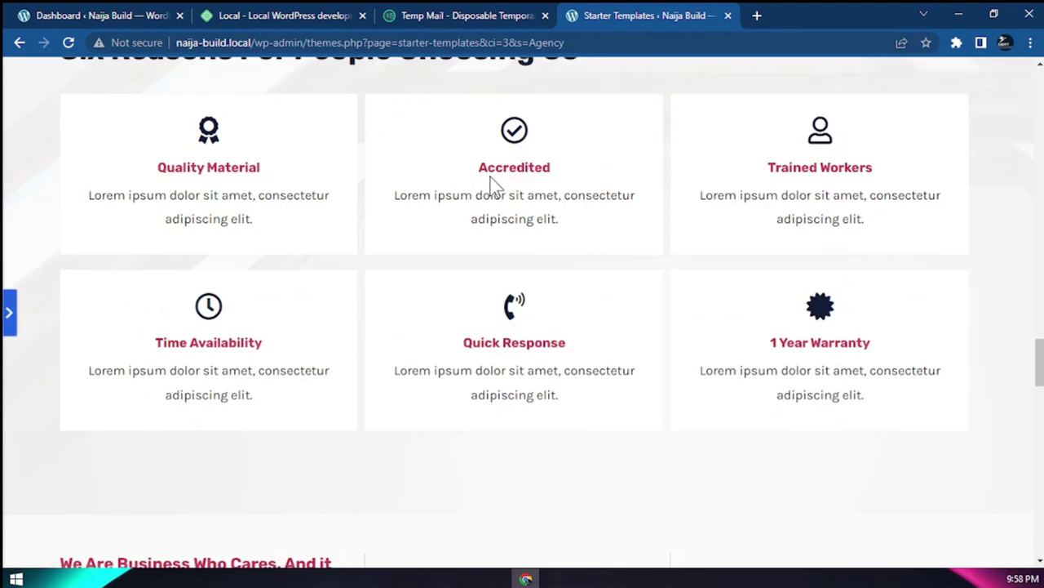
{"action": "scroll", "coordinate": [492, 186], "scroll_direction": "down", "scroll_amount": 6}
{"action": "scroll", "coordinate": [490, 175], "scroll_direction": "down", "scroll_amount": 11}
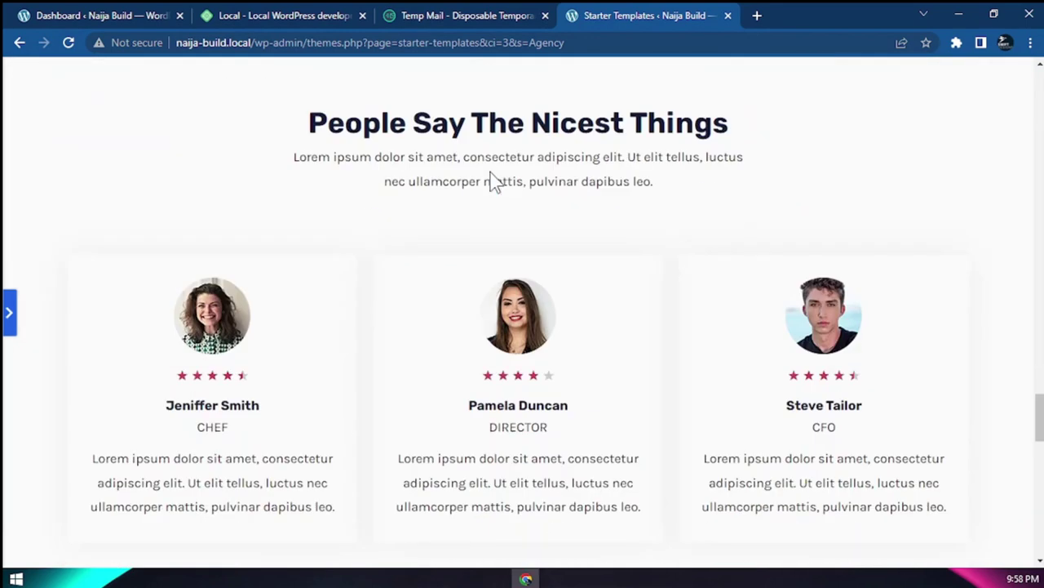
{"action": "scroll", "coordinate": [488, 174], "scroll_direction": "down", "scroll_amount": 4}
{"action": "scroll", "coordinate": [488, 174], "scroll_direction": "up", "scroll_amount": 20}
{"action": "scroll", "coordinate": [488, 171], "scroll_direction": "up", "scroll_amount": 10}
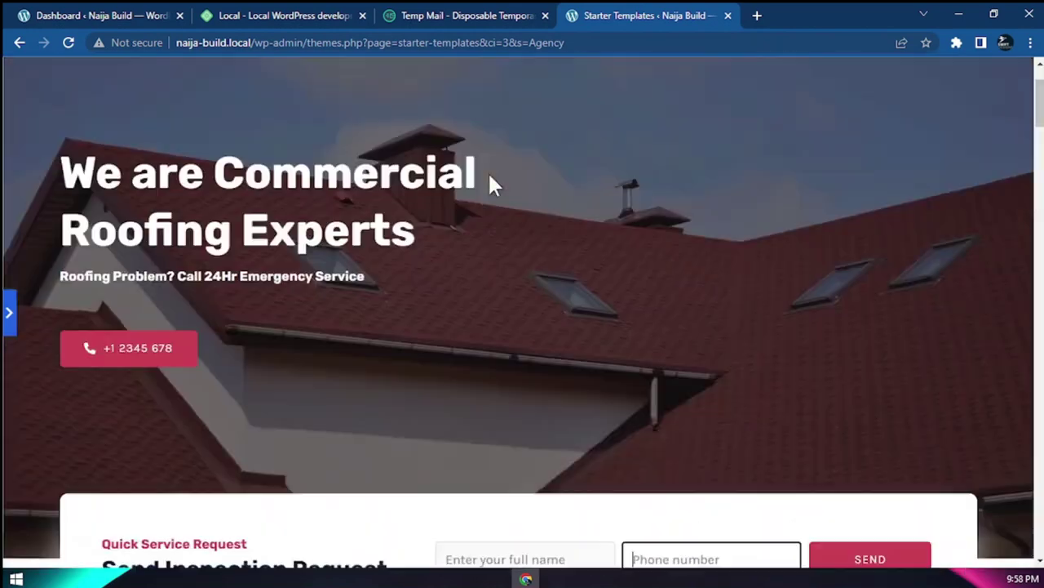
View and scroll the roofing template's About page
{"action": "left_click", "coordinate": [431, 136]}
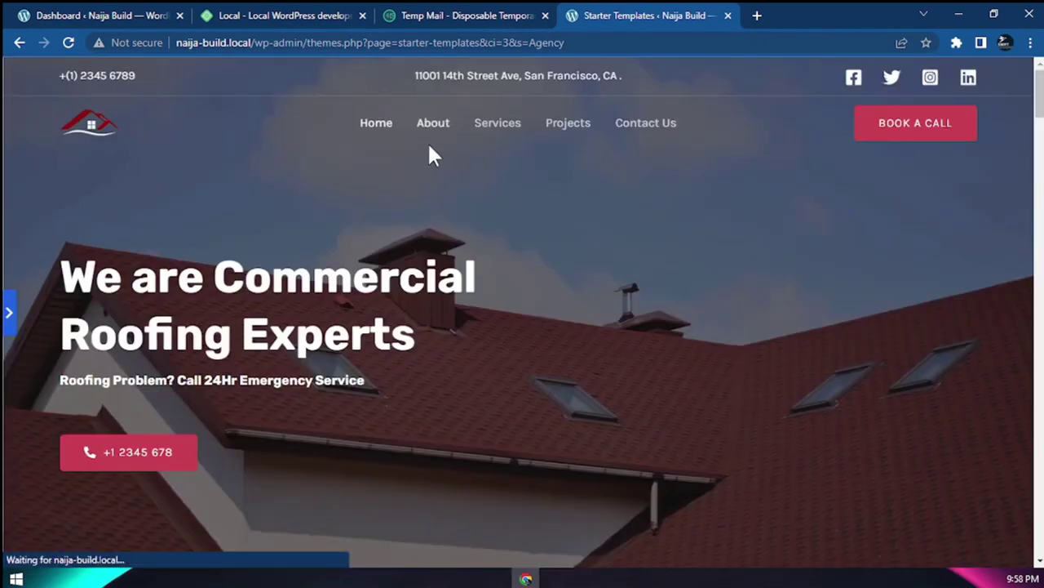
{"action": "scroll", "coordinate": [449, 155], "scroll_direction": "down", "scroll_amount": 7}
{"action": "scroll", "coordinate": [454, 164], "scroll_direction": "up", "scroll_amount": 4}
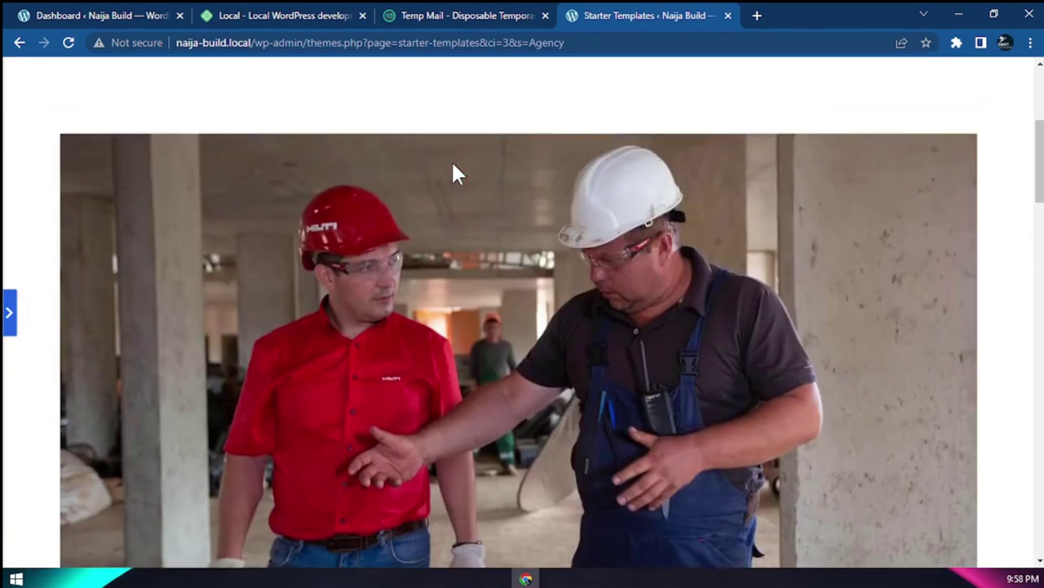
{"action": "scroll", "coordinate": [454, 163], "scroll_direction": "down", "scroll_amount": 6}
{"action": "scroll", "coordinate": [453, 163], "scroll_direction": "up", "scroll_amount": 9}
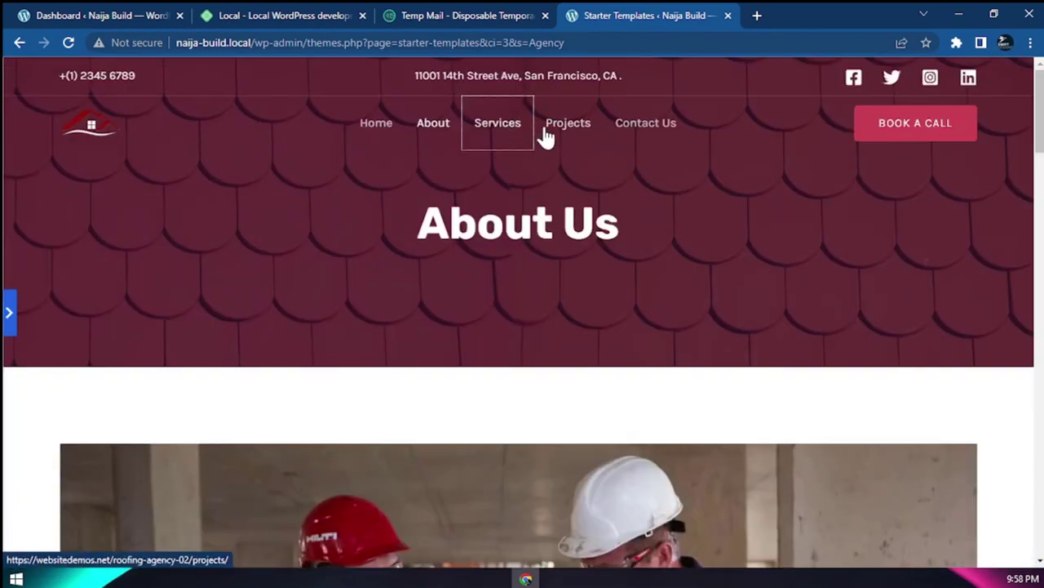
{"action": "scroll", "coordinate": [527, 200], "scroll_direction": "down", "scroll_amount": 6}
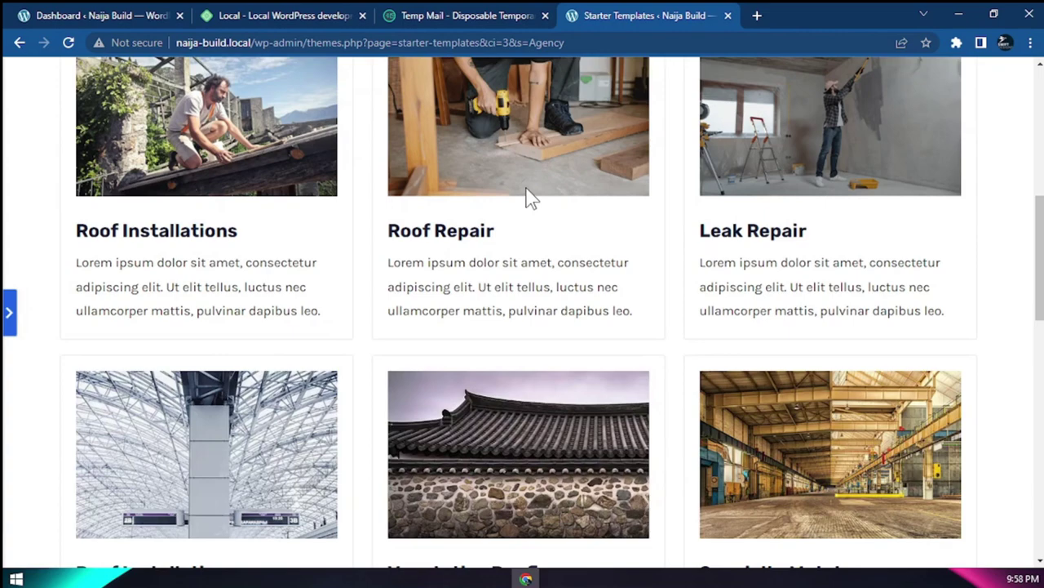
{"action": "scroll", "coordinate": [527, 200], "scroll_direction": "down", "scroll_amount": 9}
{"action": "scroll", "coordinate": [527, 200], "scroll_direction": "up", "scroll_amount": 11}
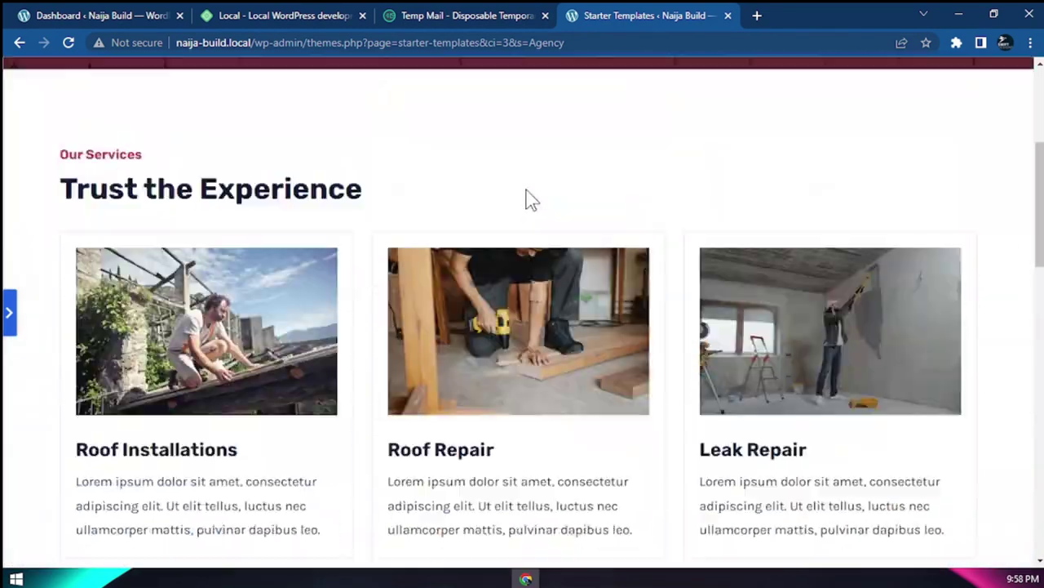
{"action": "scroll", "coordinate": [527, 200], "scroll_direction": "up", "scroll_amount": 4}
View and scroll the roofing template's Projects page
{"action": "left_click", "coordinate": [588, 125]}
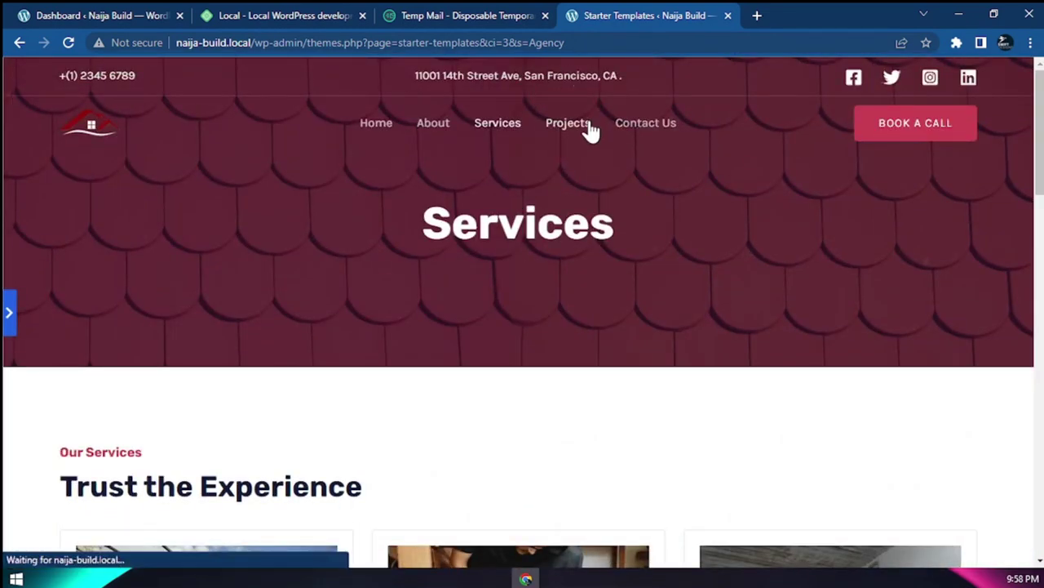
{"action": "scroll", "coordinate": [522, 229], "scroll_direction": "down", "scroll_amount": 7}
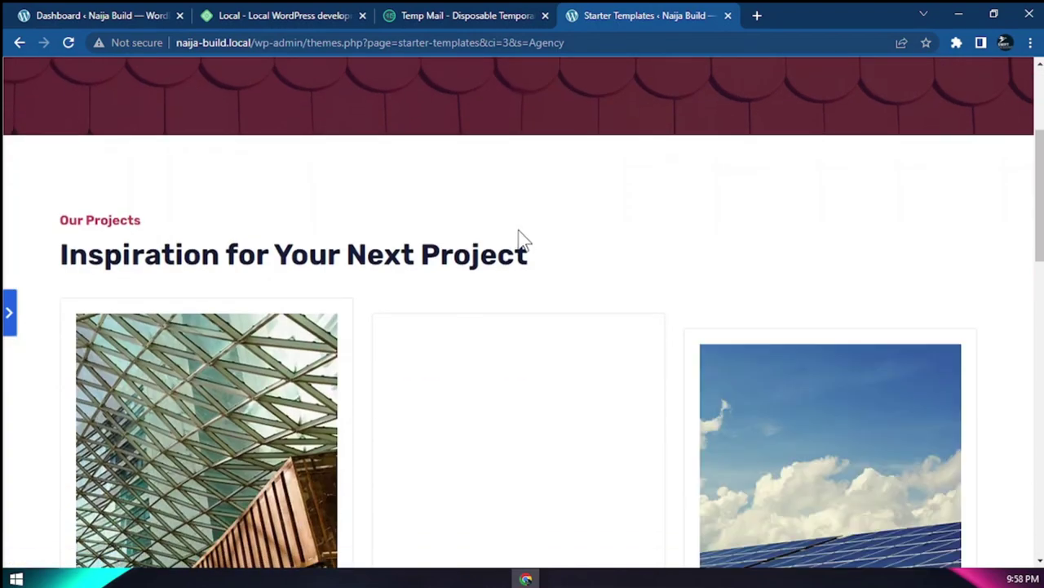
{"action": "scroll", "coordinate": [378, 226], "scroll_direction": "down", "scroll_amount": 5}
{"action": "scroll", "coordinate": [397, 233], "scroll_direction": "up", "scroll_amount": 10}
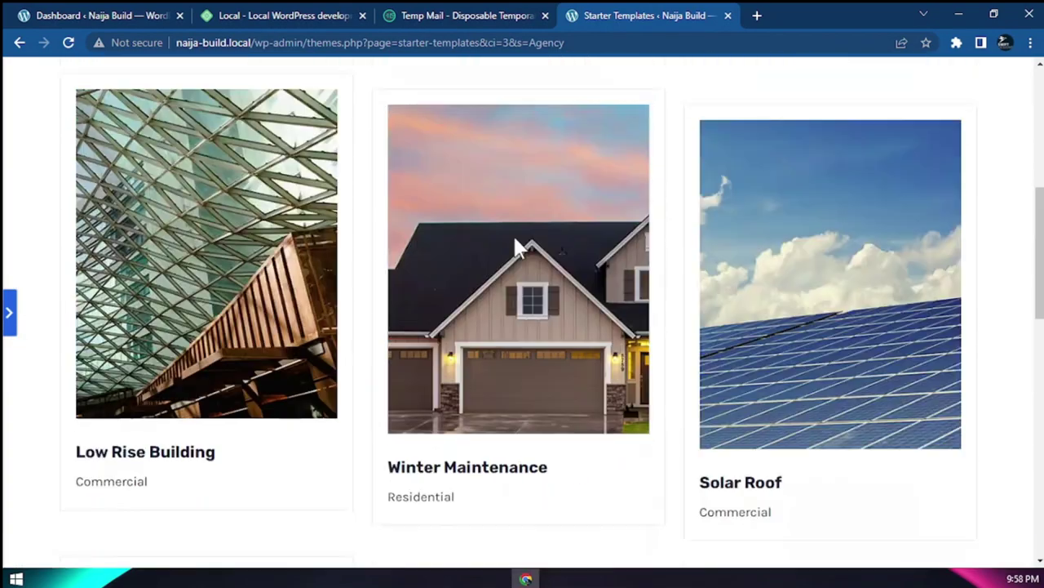
{"action": "scroll", "coordinate": [635, 181], "scroll_direction": "down", "scroll_amount": 5}
{"action": "scroll", "coordinate": [641, 163], "scroll_direction": "up", "scroll_amount": 5}
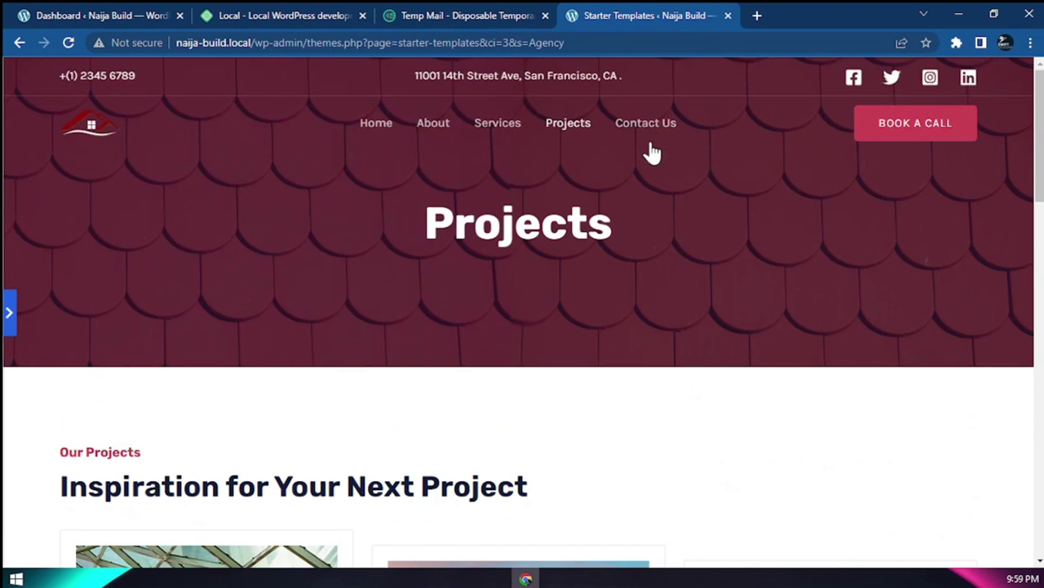
Open the Contact page and try its full name, phone and email fields
{"action": "left_click", "coordinate": [646, 124]}
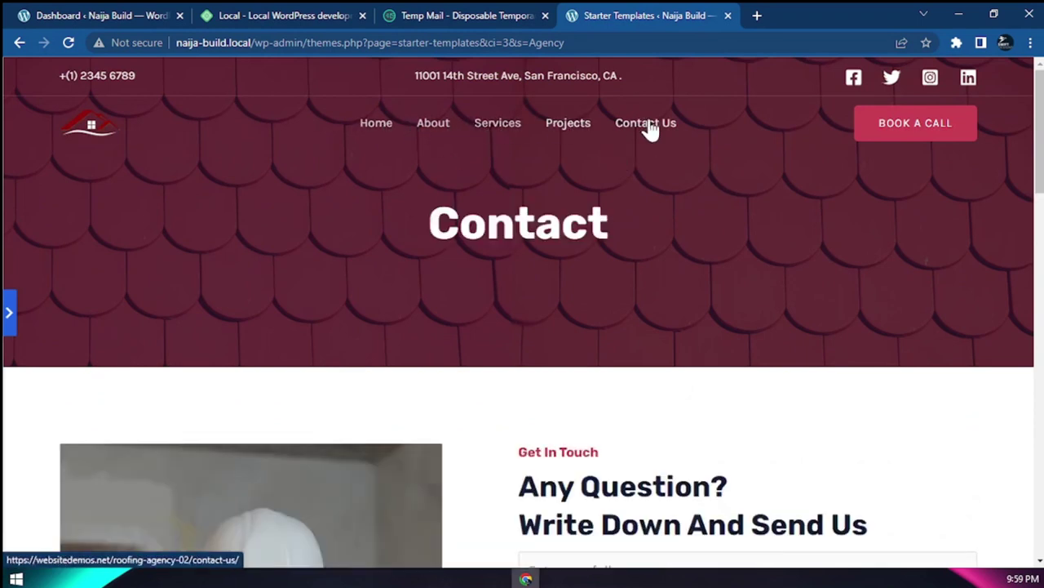
{"action": "scroll", "coordinate": [345, 226], "scroll_direction": "down", "scroll_amount": 5}
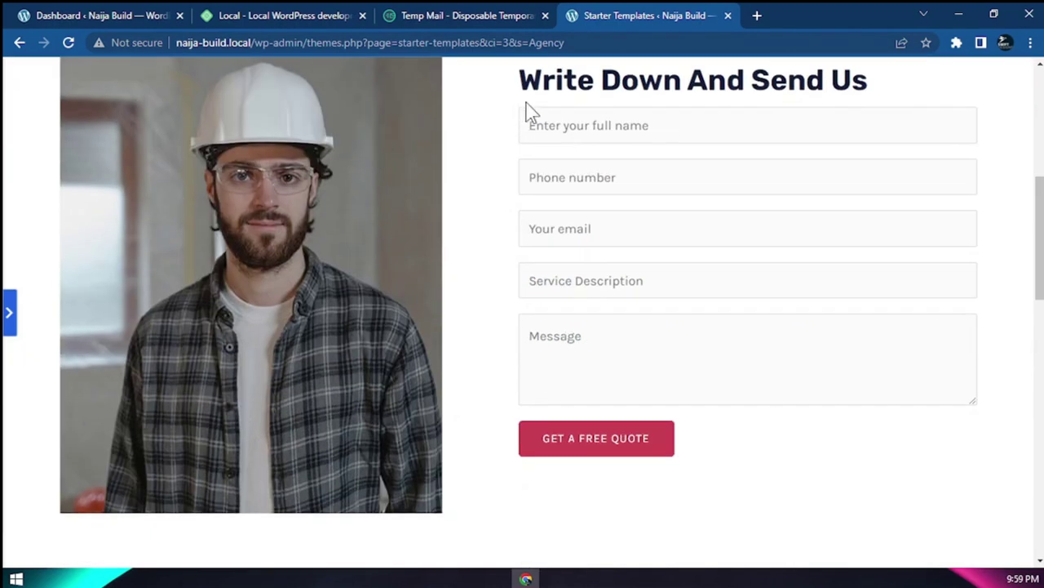
{"action": "scroll", "coordinate": [469, 167], "scroll_direction": "up", "scroll_amount": 1}
{"action": "left_click", "coordinate": [545, 205]}
{"action": "scroll", "coordinate": [577, 229], "scroll_direction": "down", "scroll_amount": 3}
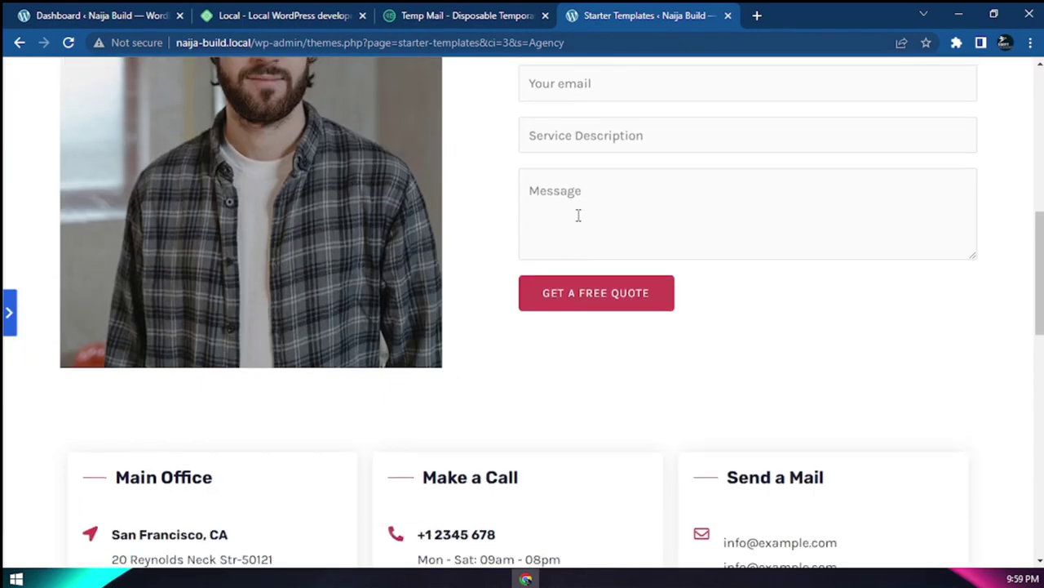
{"action": "scroll", "coordinate": [579, 212], "scroll_direction": "up", "scroll_amount": 3}
{"action": "left_click", "coordinate": [555, 266]}
{"action": "left_click", "coordinate": [555, 323]}
Scroll down the Contact page and zoom the map in around the London Eye
{"action": "scroll", "coordinate": [555, 330], "scroll_direction": "down", "scroll_amount": 1}
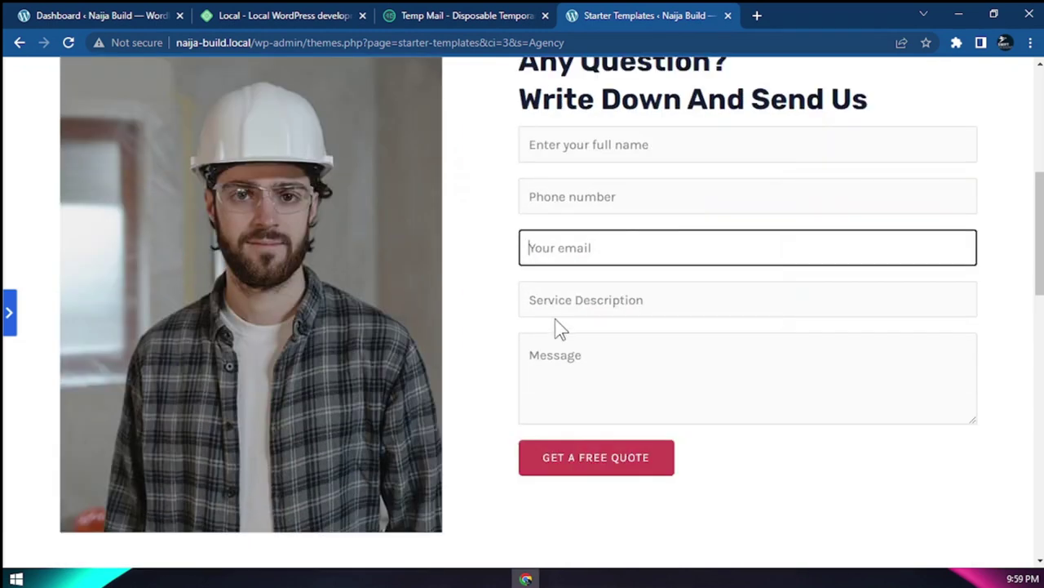
{"action": "scroll", "coordinate": [557, 322], "scroll_direction": "down", "scroll_amount": 6}
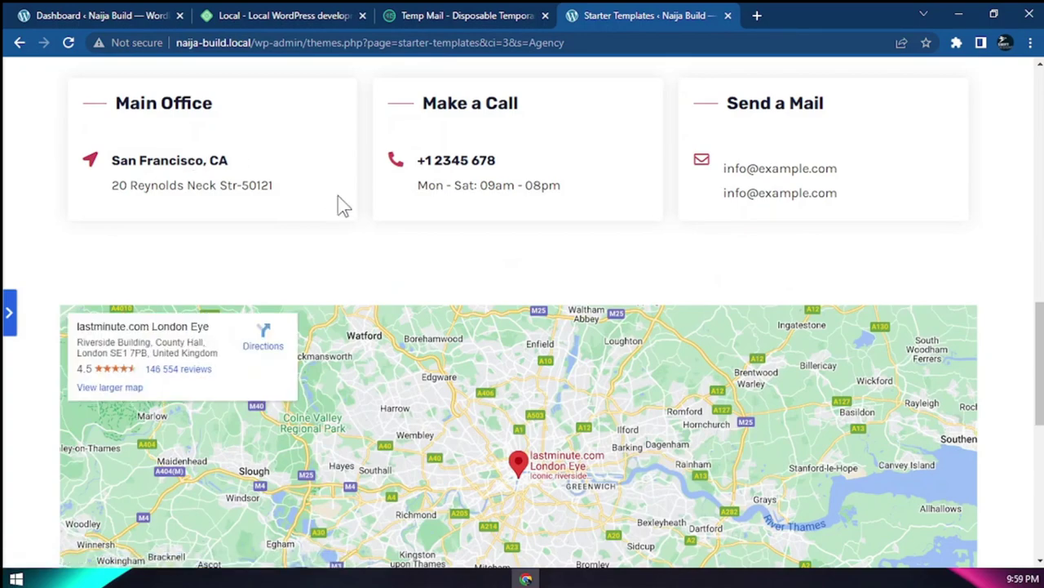
{"action": "scroll", "coordinate": [478, 292], "scroll_direction": "down", "scroll_amount": 3}
{"action": "left_click", "coordinate": [955, 356]}
{"action": "left_click", "coordinate": [955, 357]}
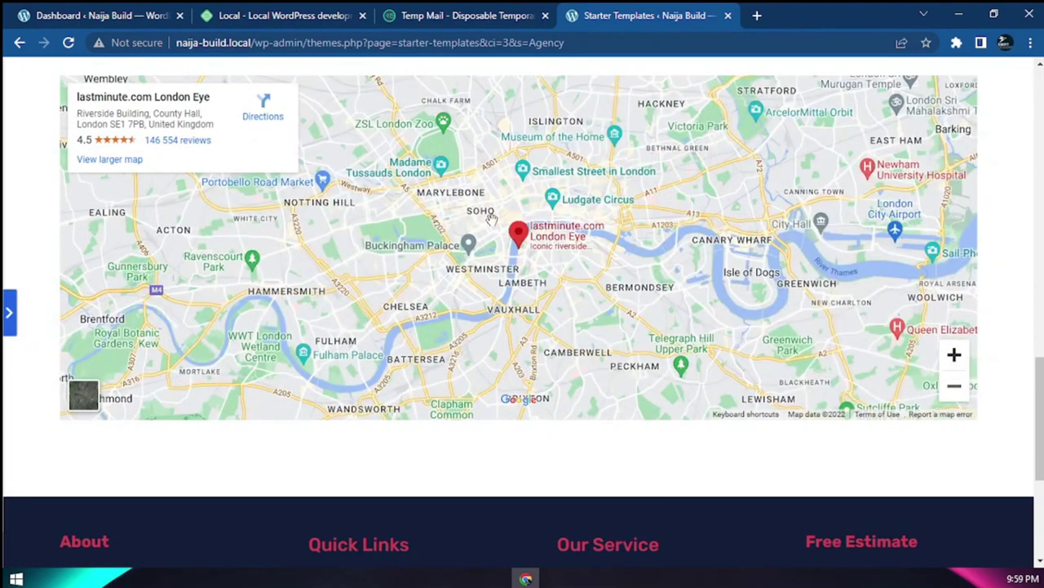
{"action": "scroll", "coordinate": [374, 337], "scroll_direction": "down", "scroll_amount": 4}
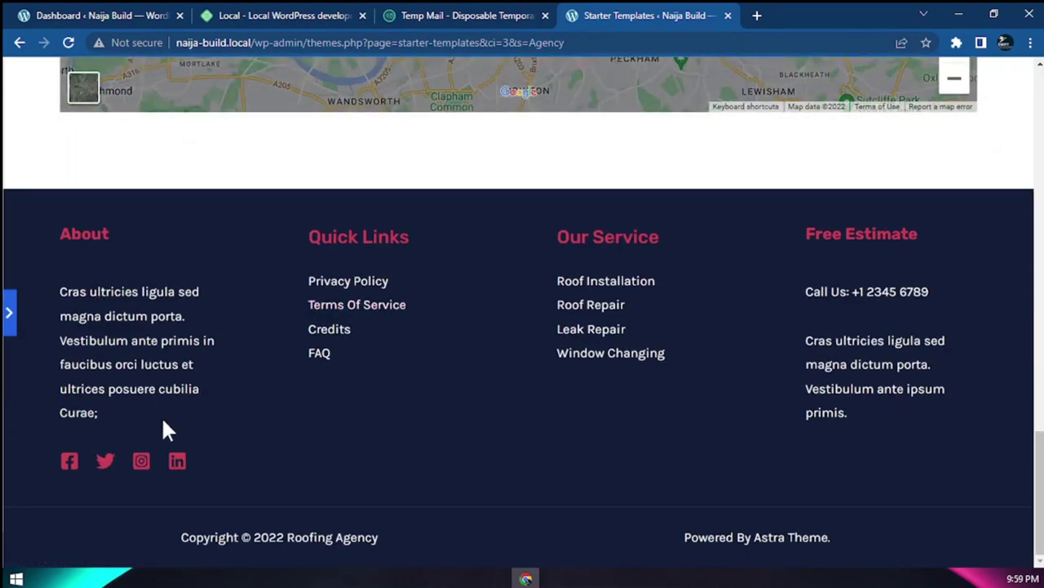
{"action": "scroll", "coordinate": [596, 419], "scroll_direction": "up", "scroll_amount": 10}
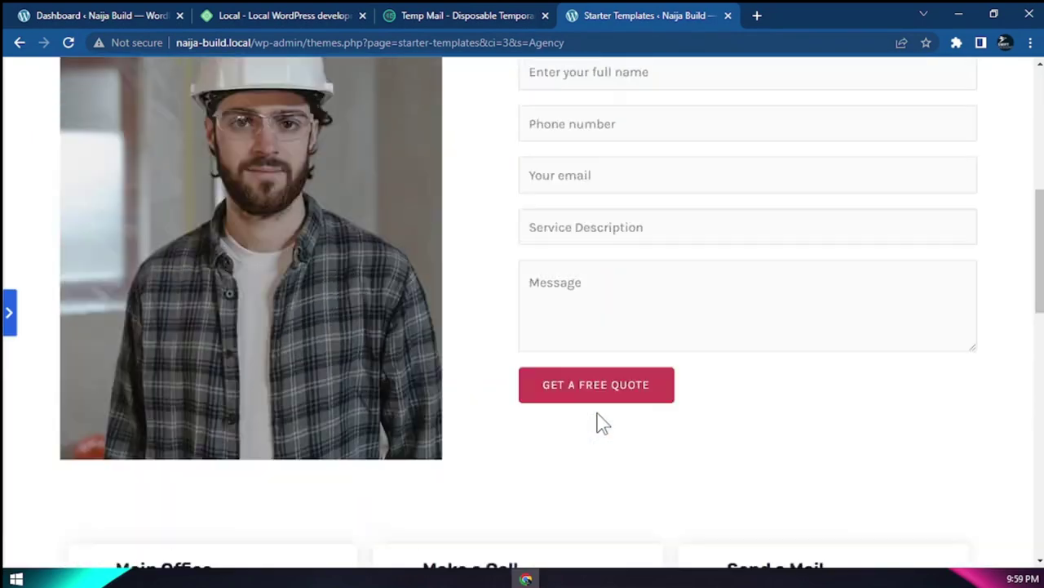
{"action": "scroll", "coordinate": [602, 420], "scroll_direction": "up", "scroll_amount": 6}
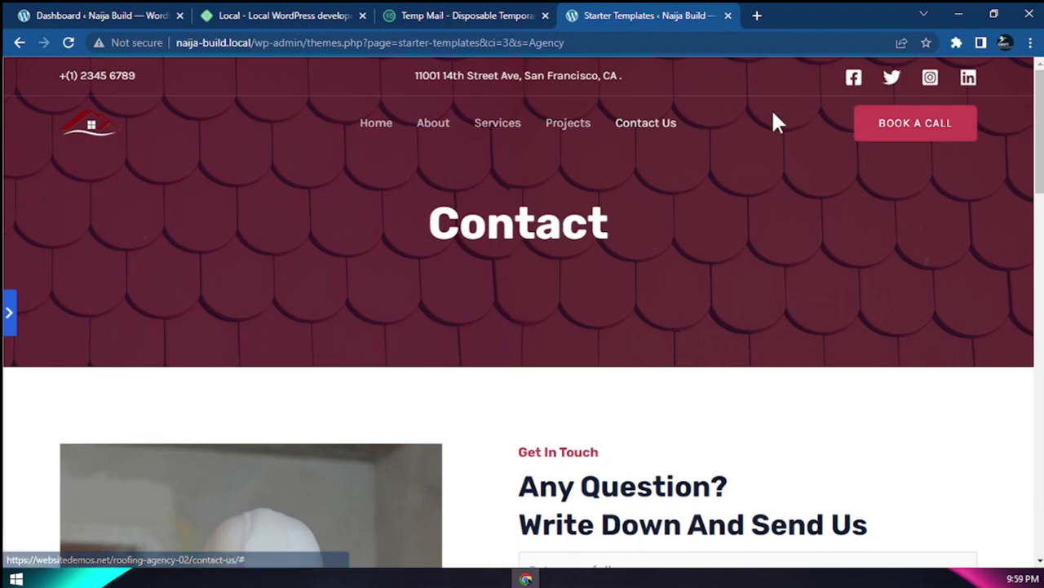
Reopen the setup panel at the Logo step and view the empty media library, noting the 300 MB limit
{"action": "left_click", "coordinate": [16, 310]}
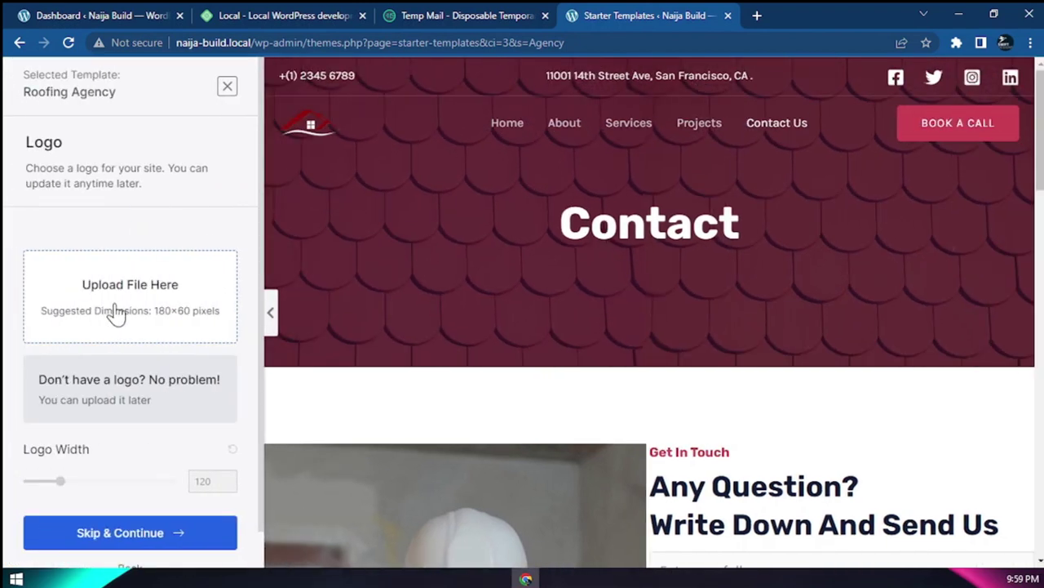
{"action": "scroll", "coordinate": [119, 237], "scroll_direction": "down", "scroll_amount": 1}
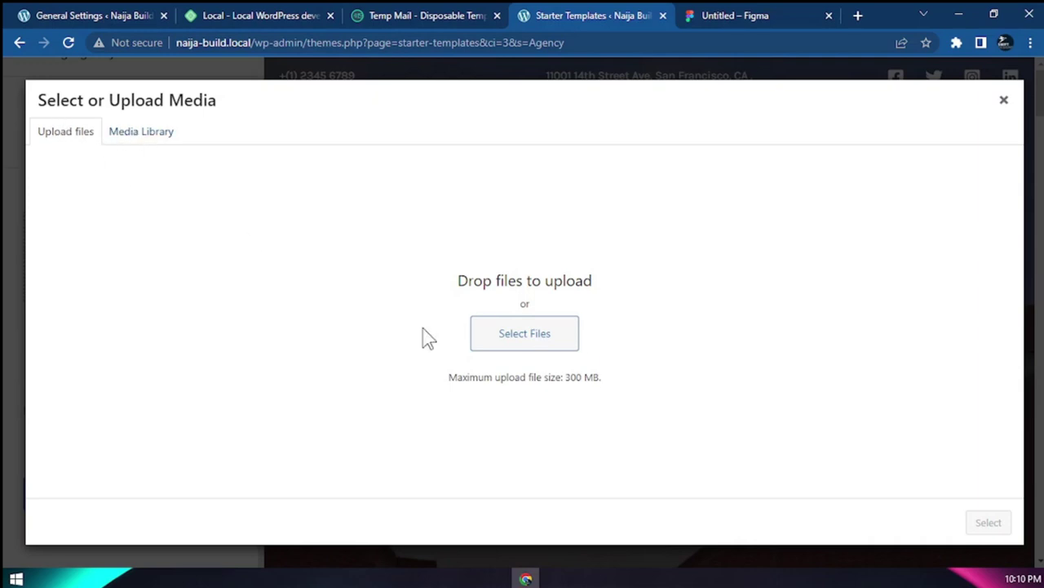
{"action": "left_click_drag", "start_coordinate": [478, 377], "coordinate": [583, 376]}
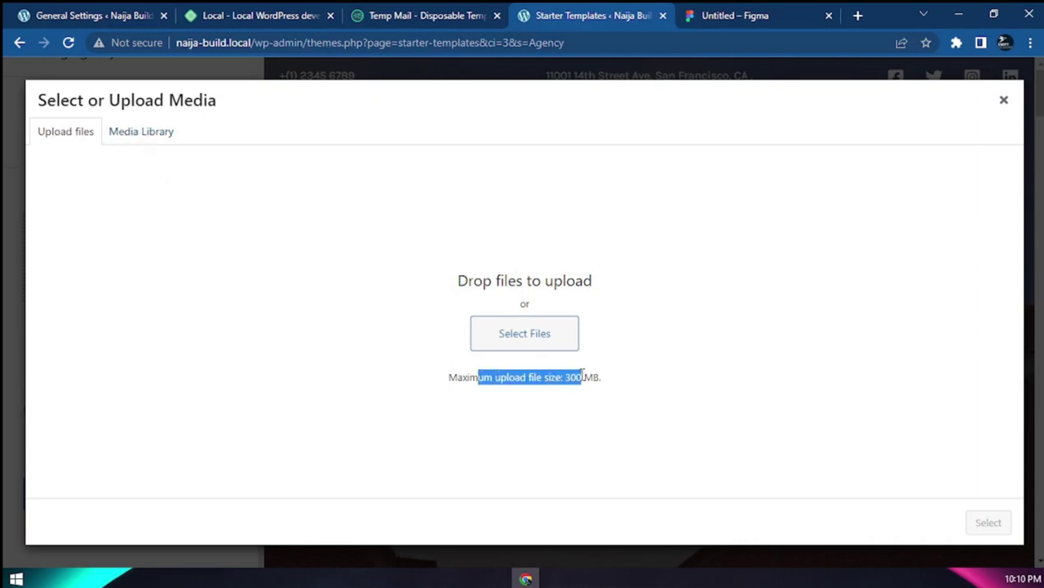
{"action": "left_click", "coordinate": [579, 384]}
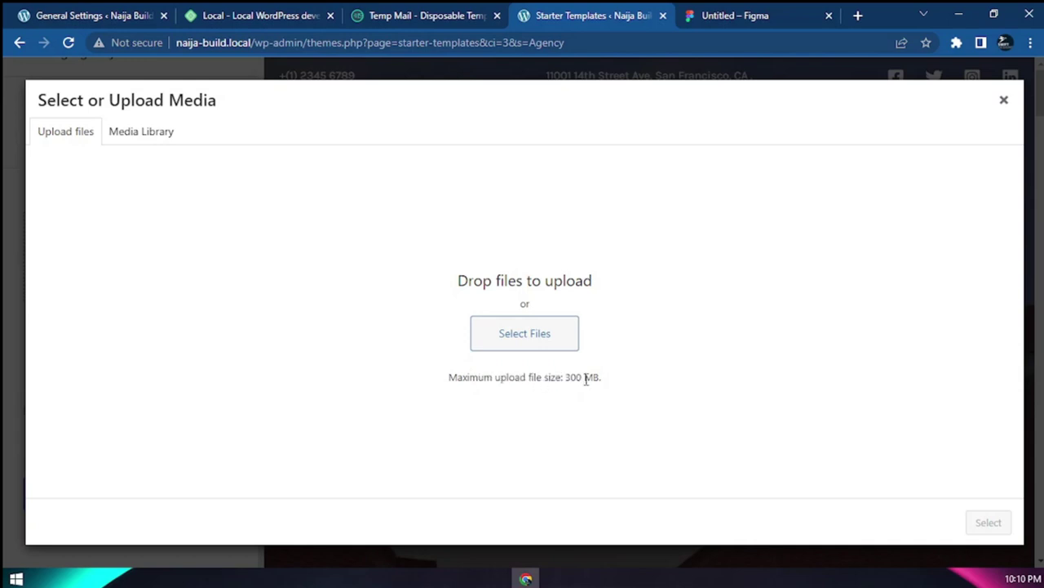
{"action": "left_click_drag", "start_coordinate": [607, 380], "coordinate": [528, 376]}
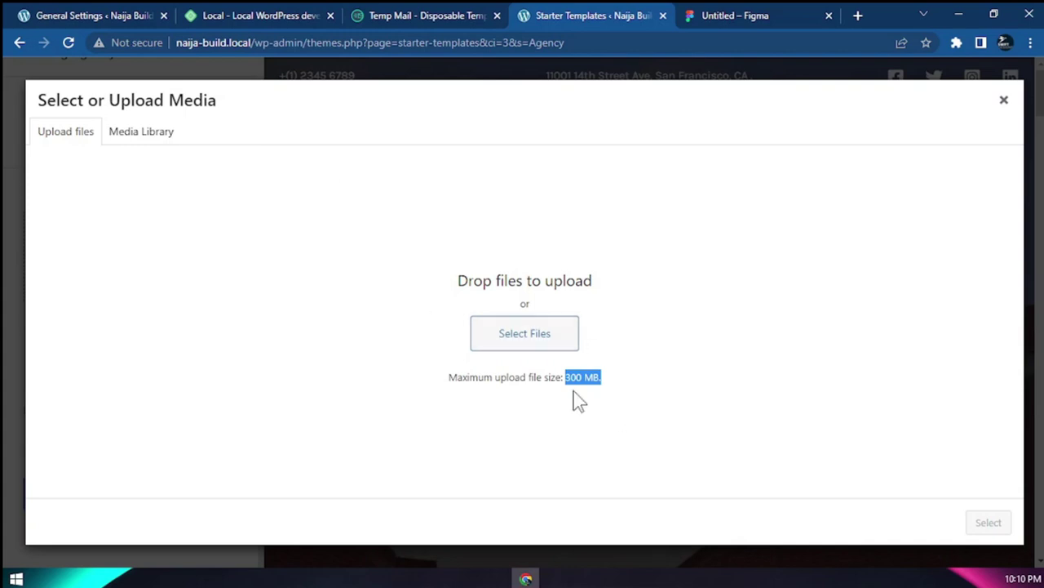
{"action": "left_click", "coordinate": [135, 140]}
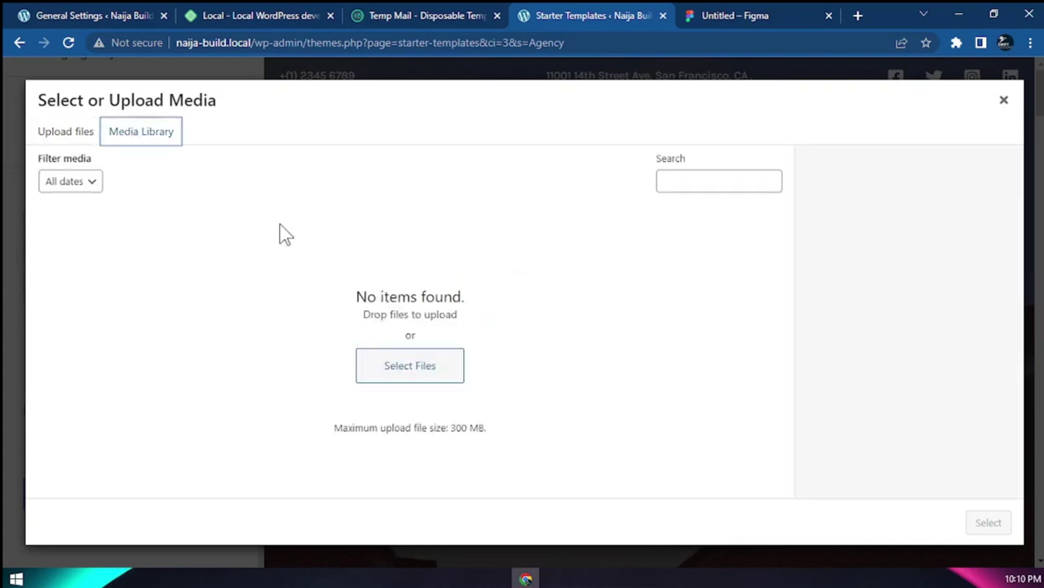
Upload Logo White Text.png, review its alt text, title and URL, and set it as the logo
{"action": "left_click", "coordinate": [408, 367]}
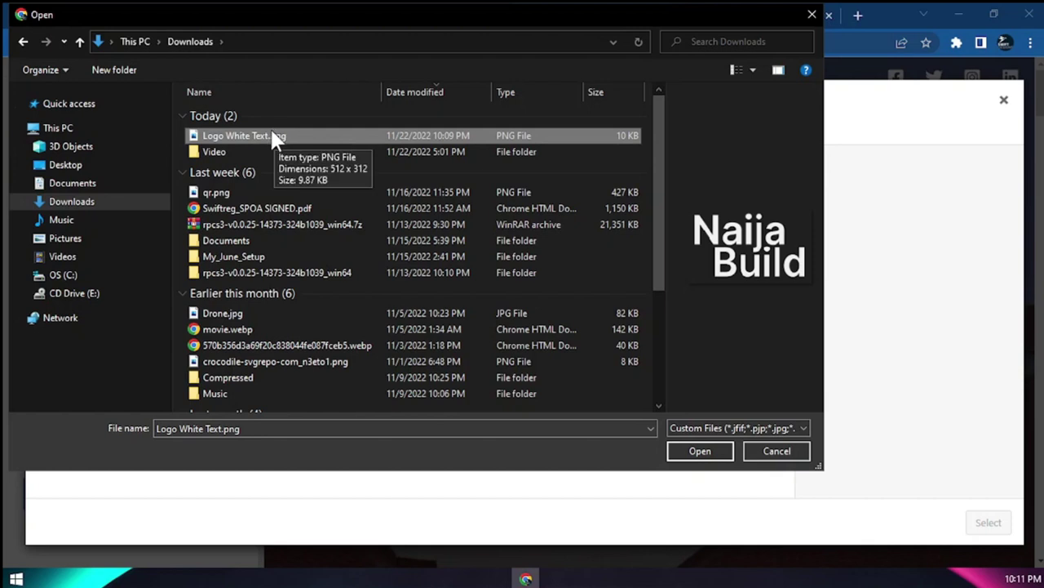
{"action": "left_click", "coordinate": [695, 450]}
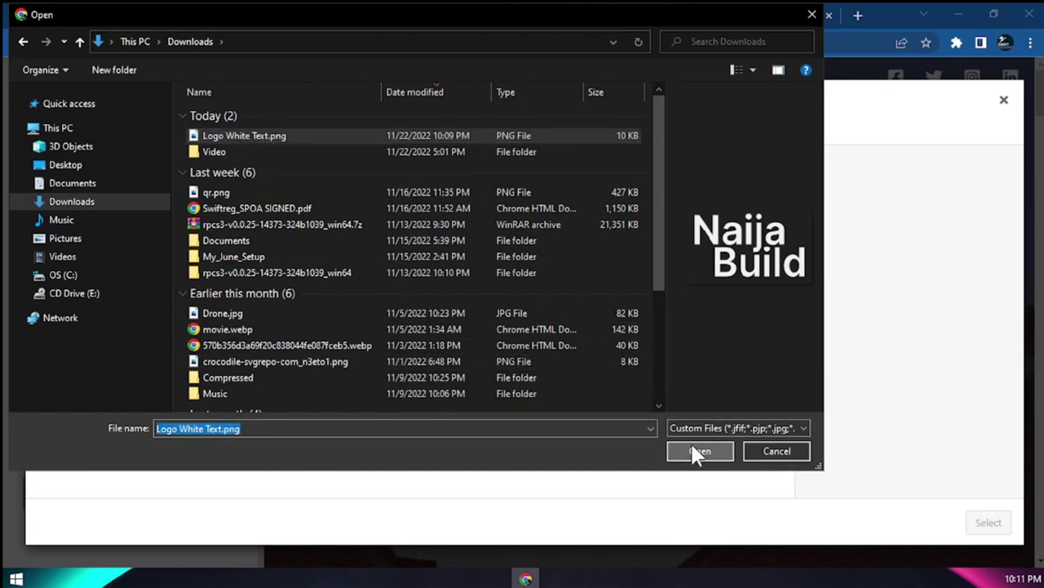
{"action": "left_click", "coordinate": [919, 301]}
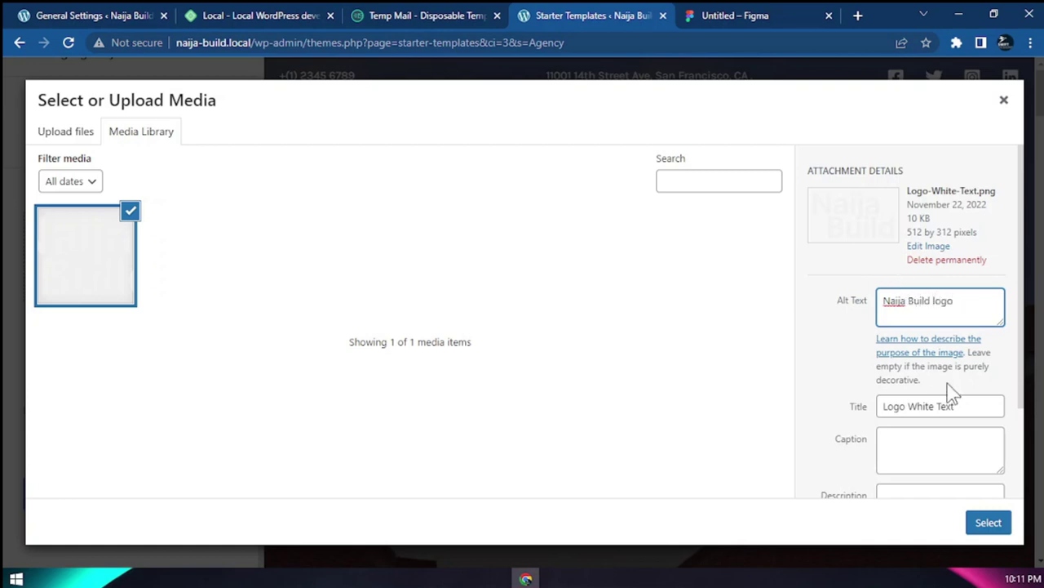
{"action": "left_click_drag", "start_coordinate": [958, 408], "coordinate": [877, 418]}
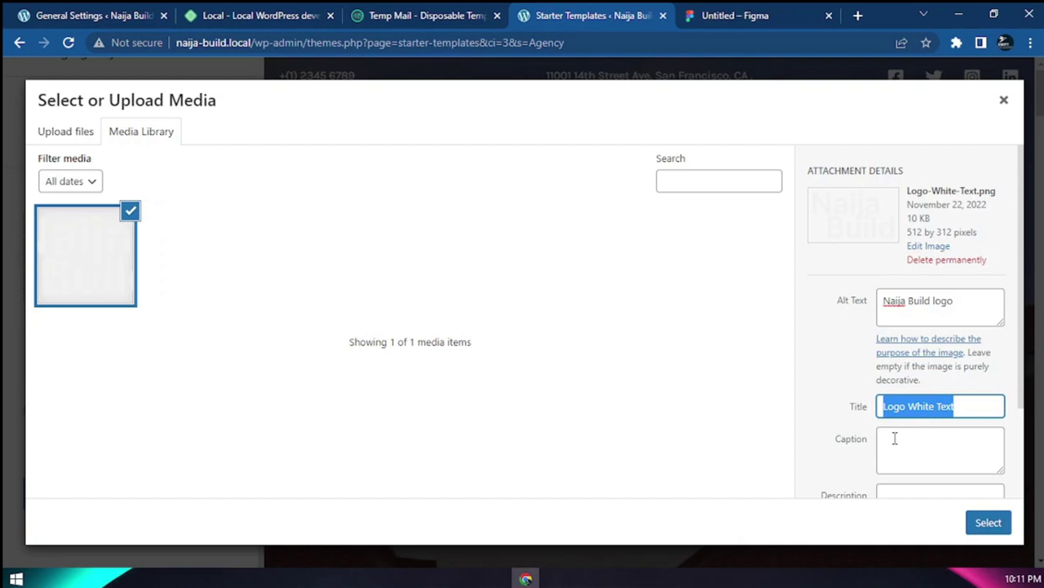
{"action": "scroll", "coordinate": [895, 438], "scroll_direction": "down", "scroll_amount": 2}
{"action": "left_click_drag", "start_coordinate": [917, 439], "coordinate": [968, 437]}
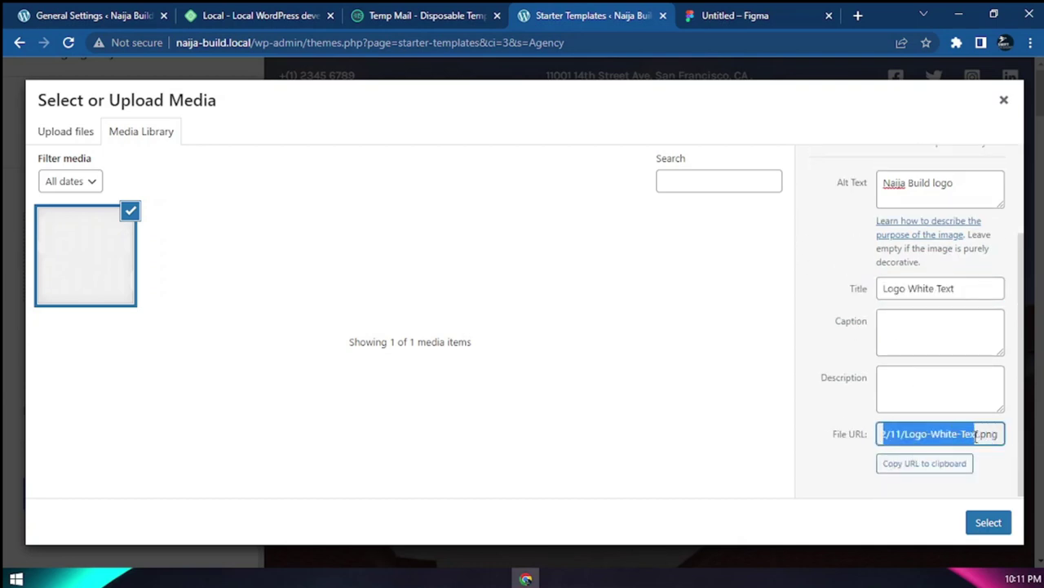
{"action": "left_click", "coordinate": [987, 434]}
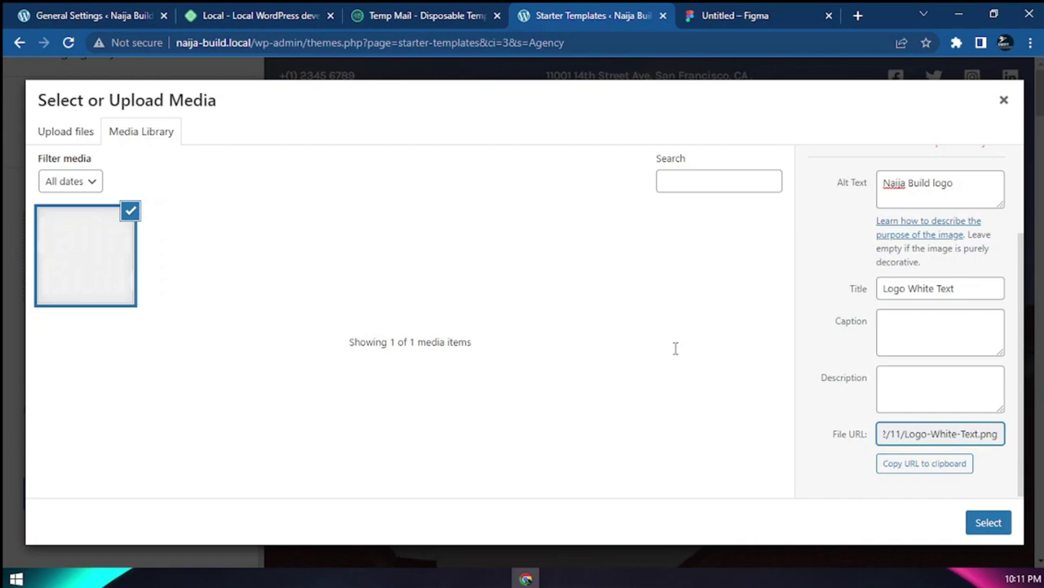
{"action": "left_click", "coordinate": [968, 522]}
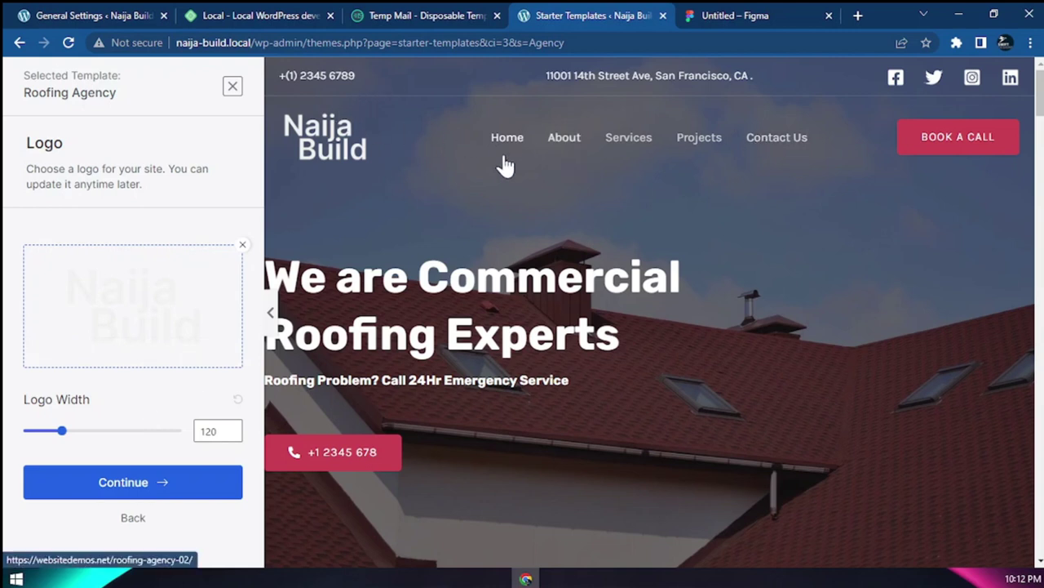
On Colors & Fonts, try purple, red and blue palettes, then choose the green palette
{"action": "left_click", "coordinate": [157, 486]}
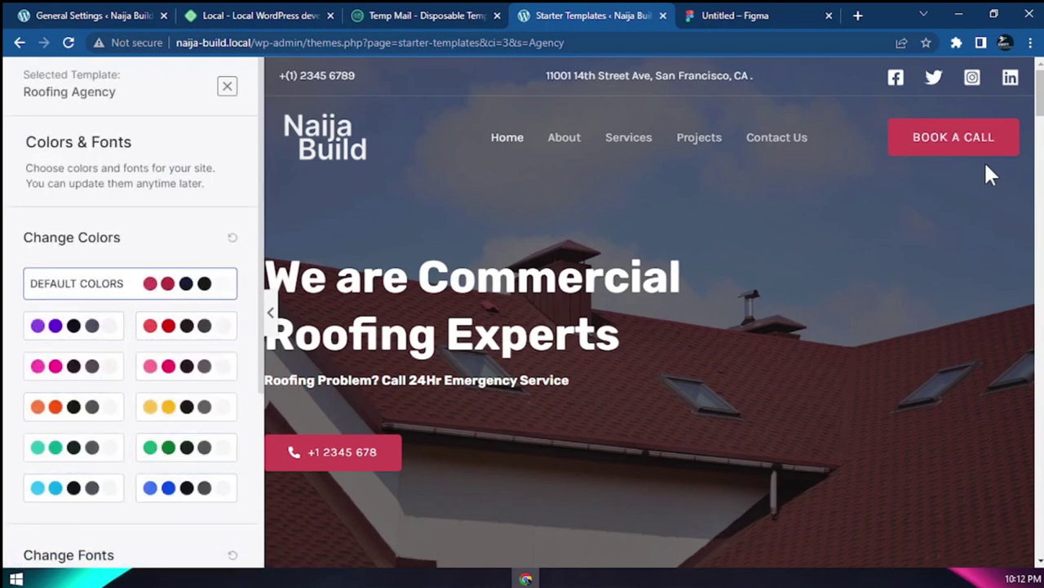
{"action": "left_click", "coordinate": [47, 327]}
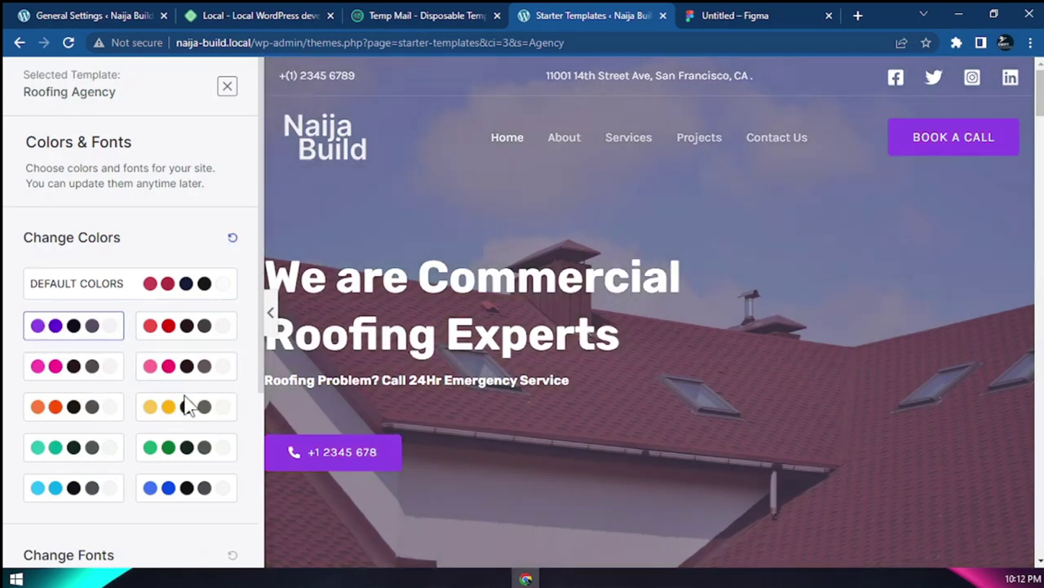
{"action": "left_click", "coordinate": [185, 334]}
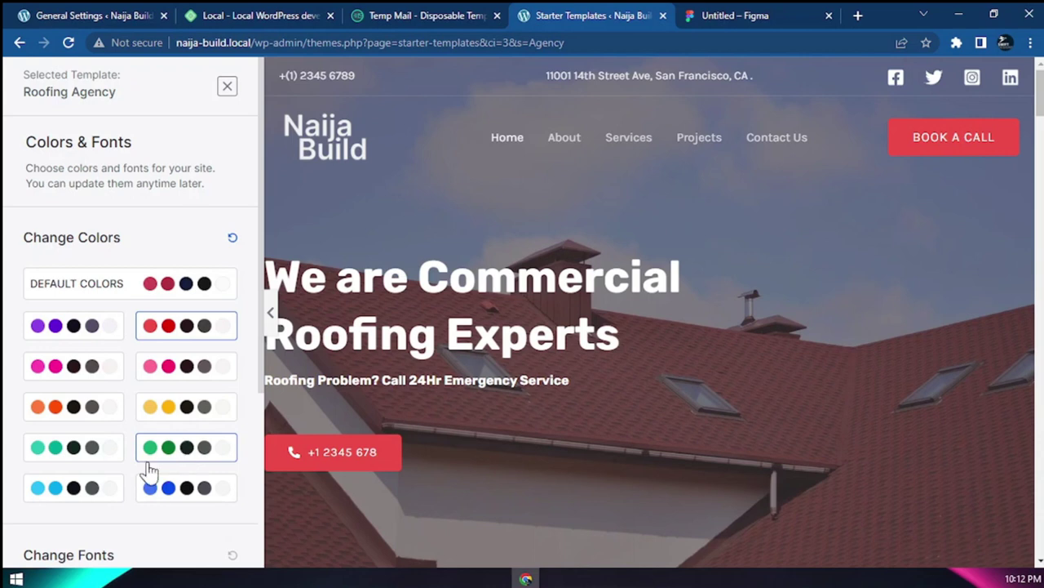
{"action": "left_click", "coordinate": [166, 498]}
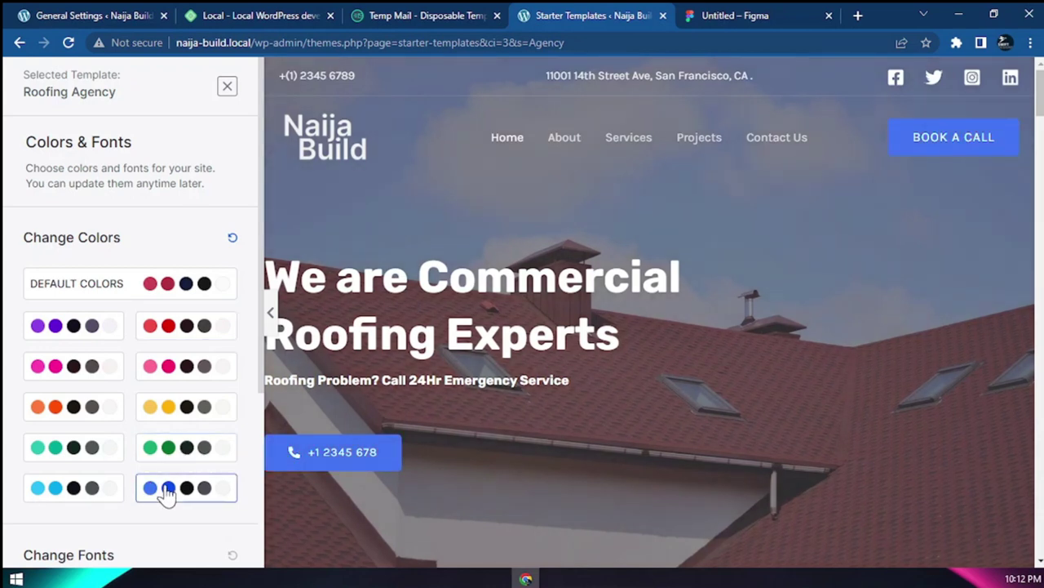
{"action": "left_click", "coordinate": [166, 454]}
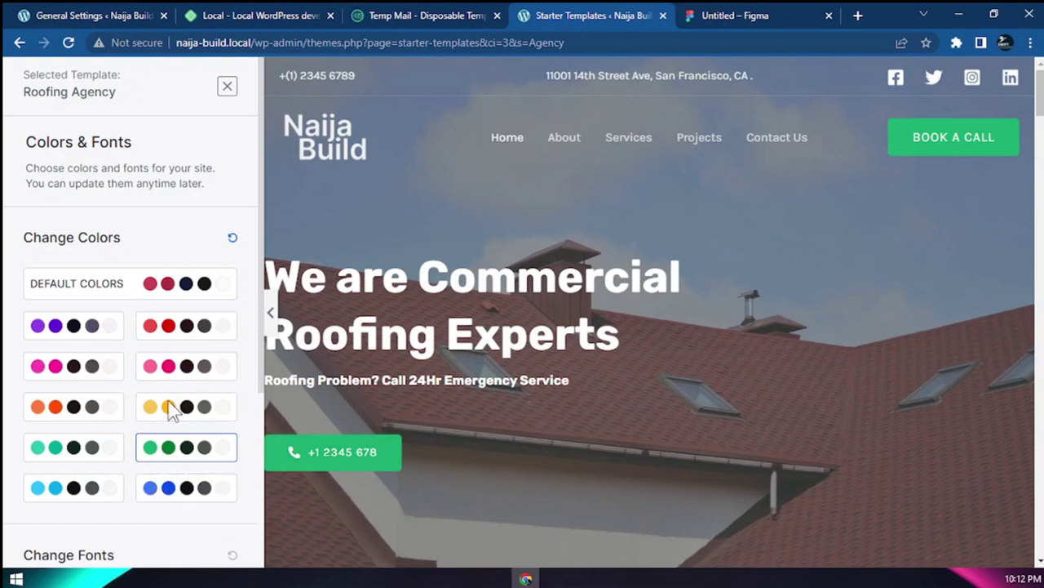
{"action": "scroll", "coordinate": [131, 311], "scroll_direction": "down", "scroll_amount": 3}
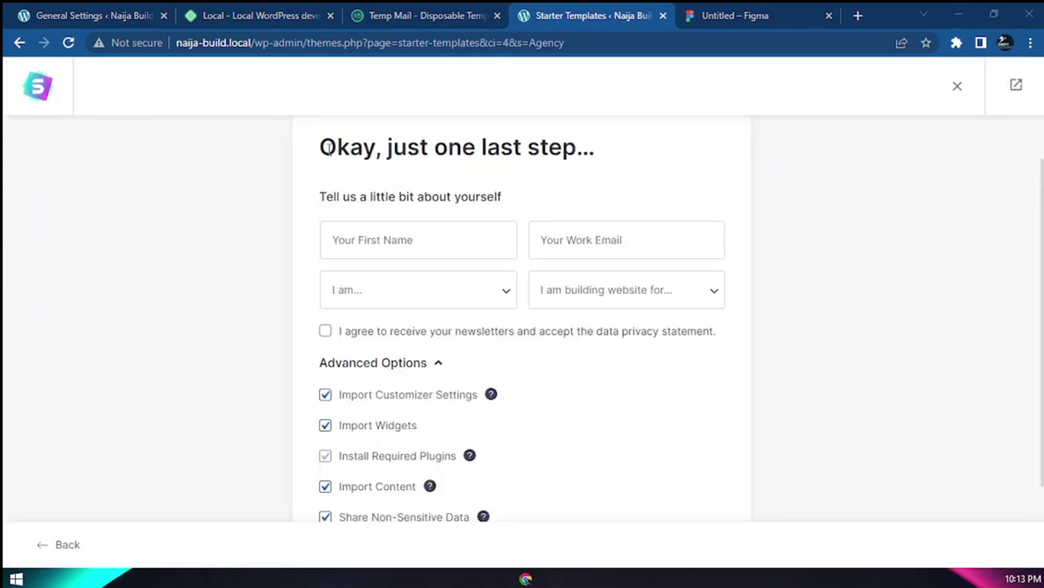
Uncheck Share Non-Sensitive Data and submit to build the Naija Build site from the template
{"action": "scroll", "coordinate": [351, 209], "scroll_direction": "down", "scroll_amount": 1}
{"action": "scroll", "coordinate": [305, 317], "scroll_direction": "down", "scroll_amount": 1}
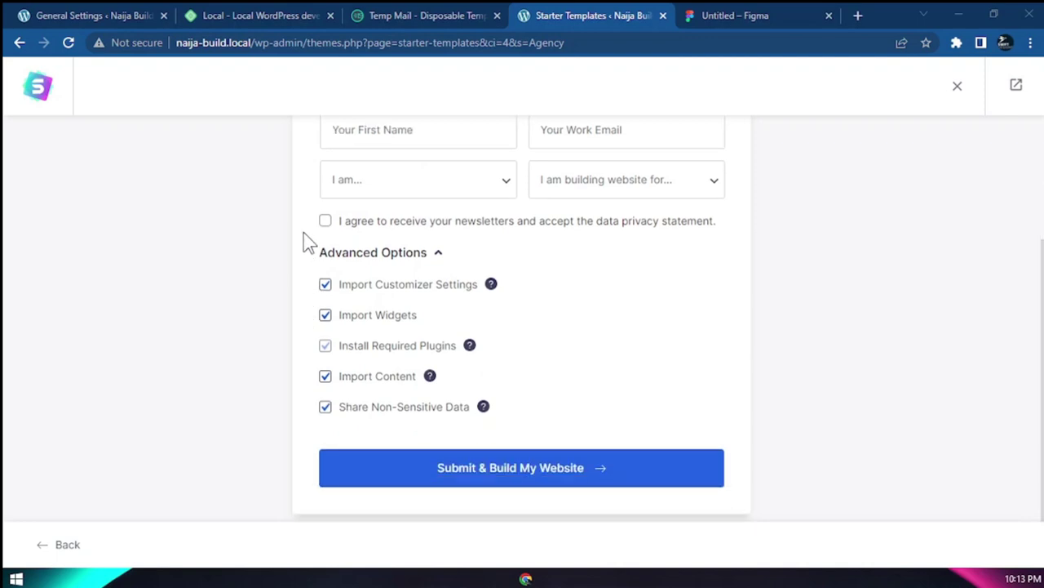
{"action": "left_click", "coordinate": [326, 412]}
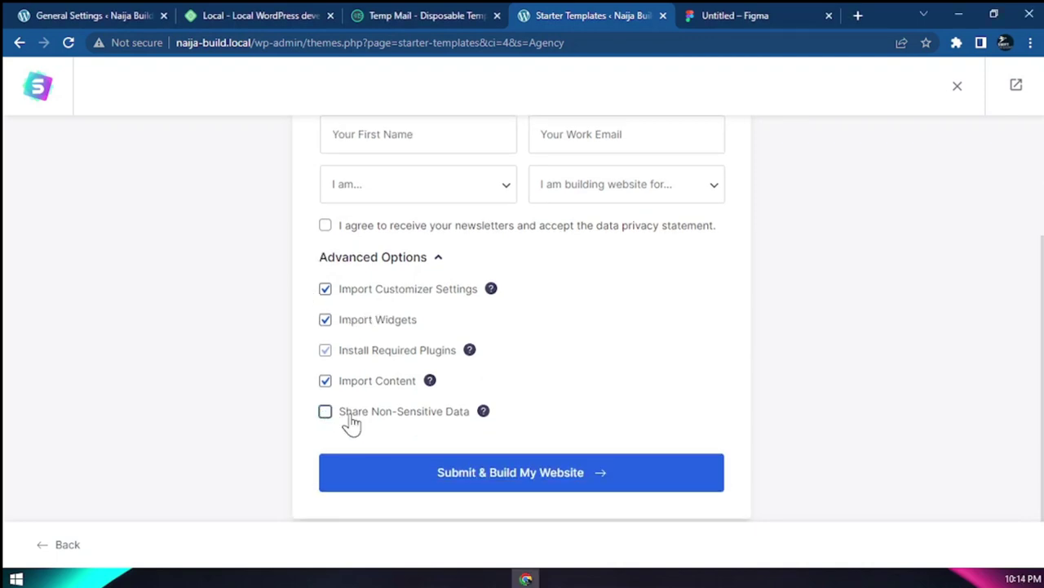
{"action": "left_click", "coordinate": [454, 482]}
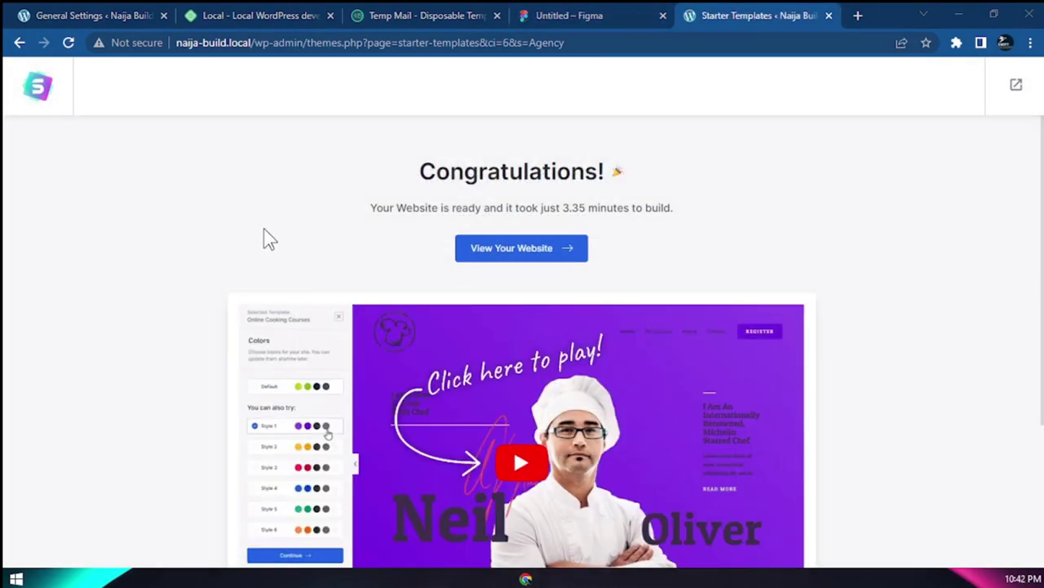
Open the finished Naija Build website in a new tab via View Your Website
{"action": "scroll", "coordinate": [212, 270], "scroll_direction": "down", "scroll_amount": 3}
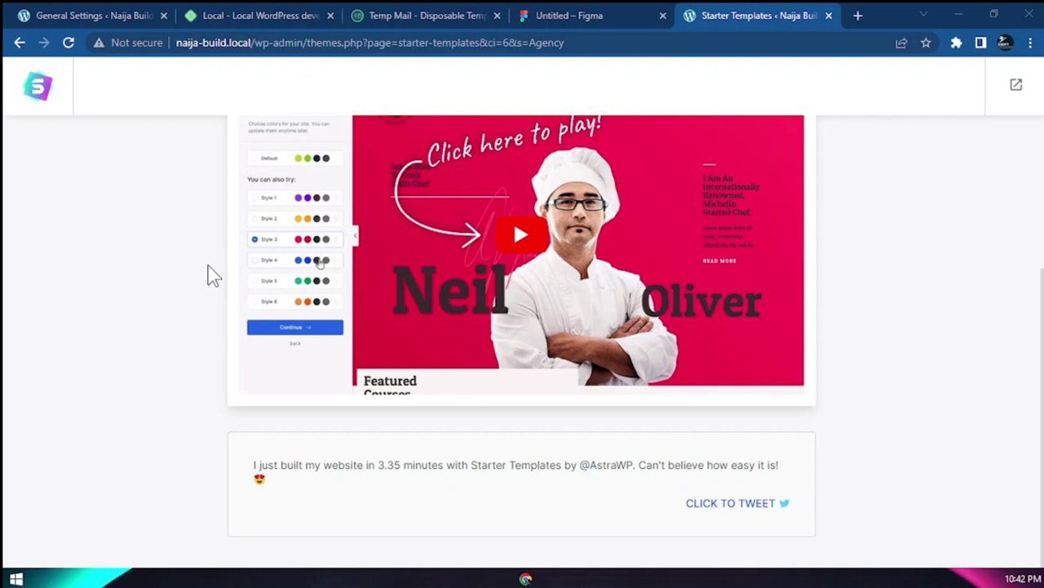
{"action": "scroll", "coordinate": [210, 275], "scroll_direction": "up", "scroll_amount": 3}
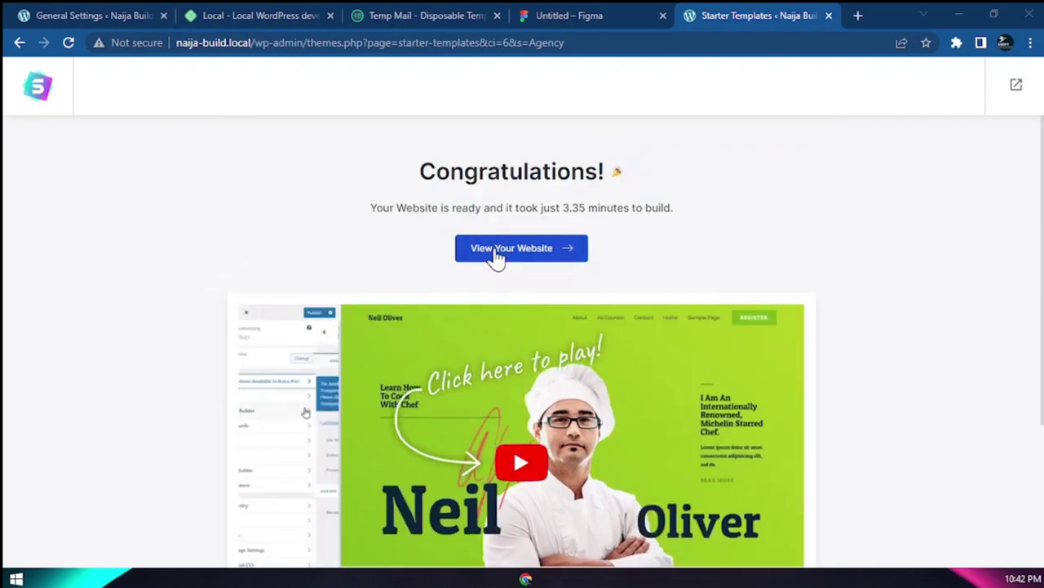
{"action": "left_click", "coordinate": [498, 256]}
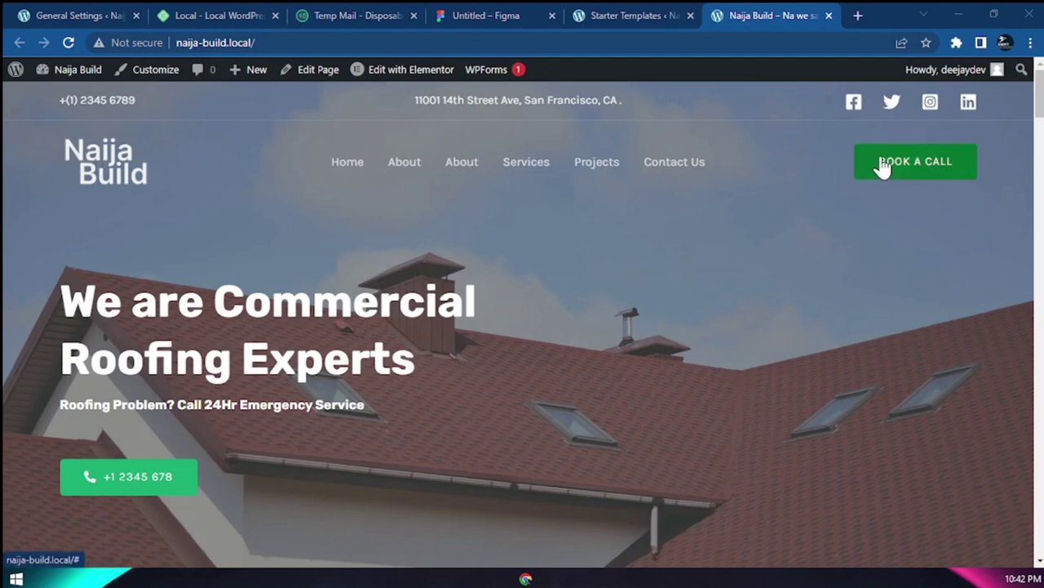
Scroll through the homepage sections, from the 'We are Commercial Roofing Experts' hero down and back up
{"action": "scroll", "coordinate": [580, 210], "scroll_direction": "down", "scroll_amount": 10}
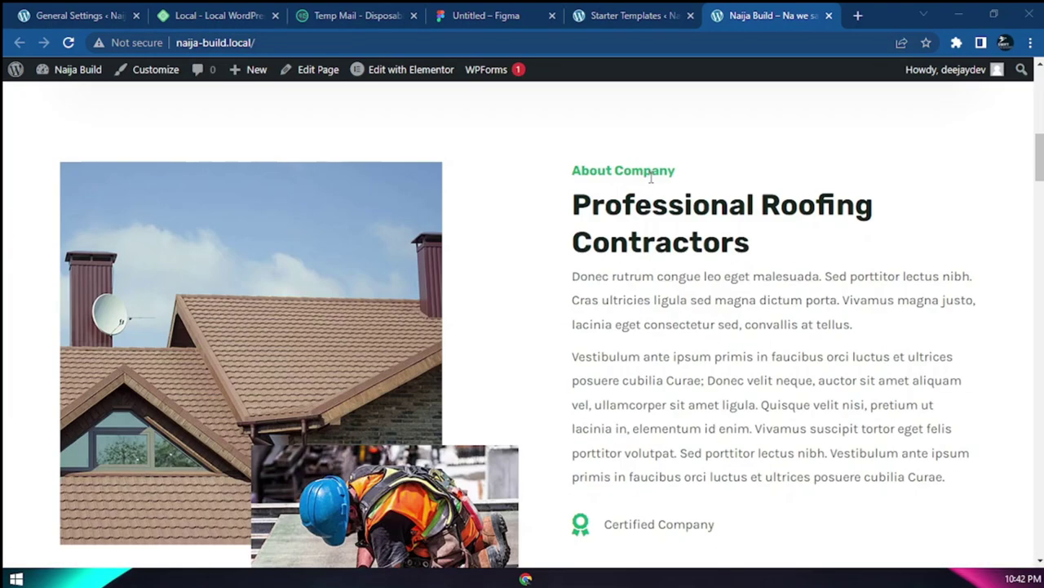
{"action": "scroll", "coordinate": [645, 184], "scroll_direction": "down", "scroll_amount": 9}
{"action": "scroll", "coordinate": [548, 192], "scroll_direction": "up", "scroll_amount": 4}
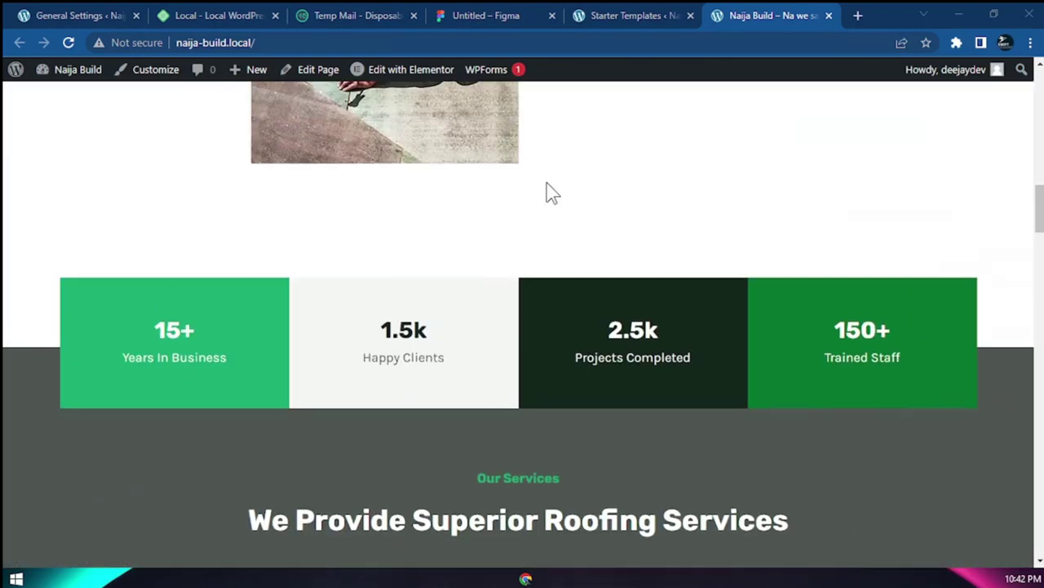
{"action": "scroll", "coordinate": [551, 192], "scroll_direction": "down", "scroll_amount": 15}
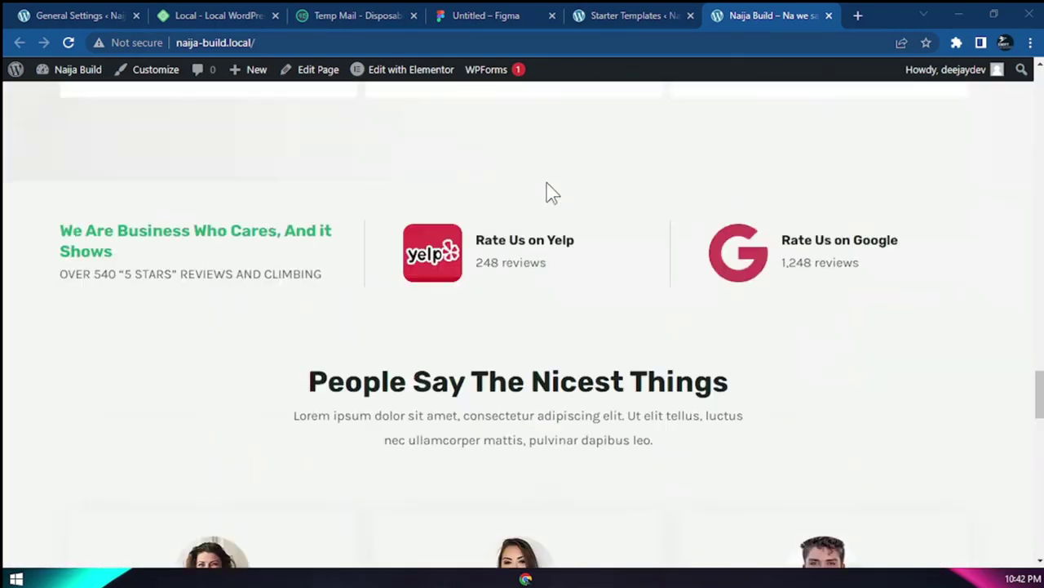
{"action": "scroll", "coordinate": [551, 193], "scroll_direction": "up", "scroll_amount": 20}
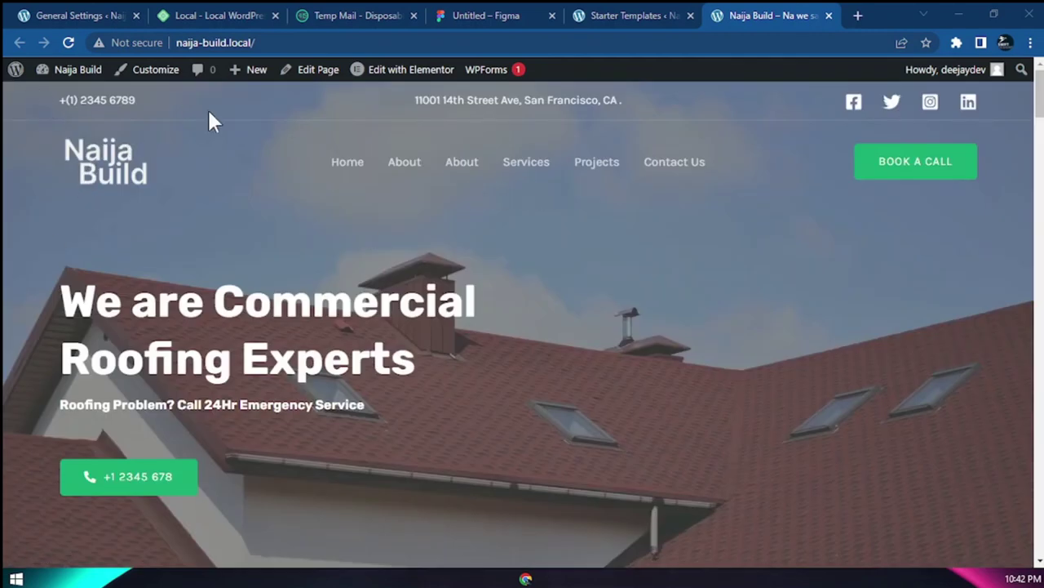
{"action": "scroll", "coordinate": [396, 249], "scroll_direction": "down", "scroll_amount": 10}
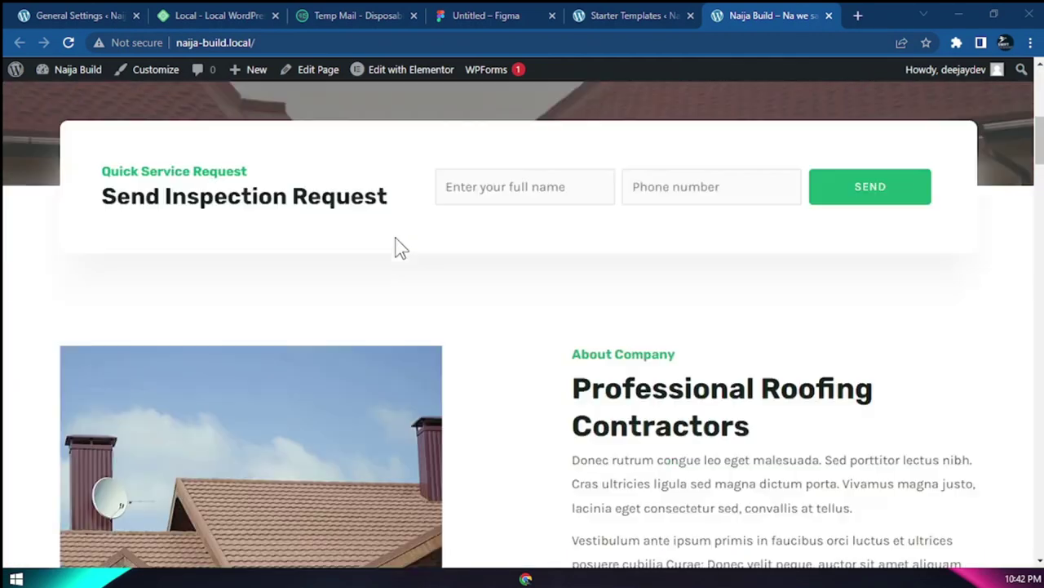
{"action": "scroll", "coordinate": [396, 249], "scroll_direction": "up", "scroll_amount": 3}
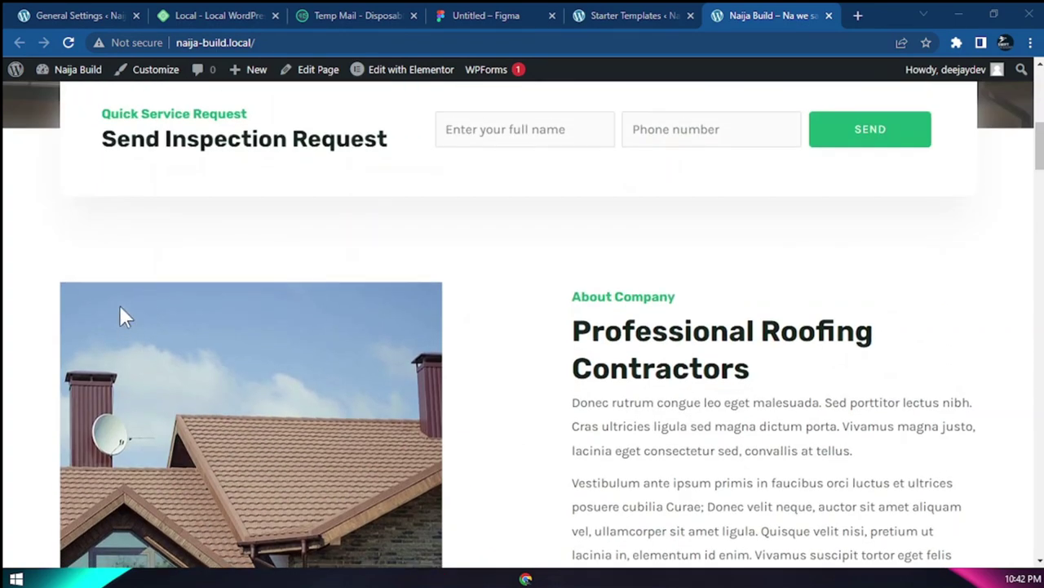
{"action": "scroll", "coordinate": [408, 303], "scroll_direction": "down", "scroll_amount": 4}
{"action": "scroll", "coordinate": [454, 280], "scroll_direction": "up", "scroll_amount": 11}
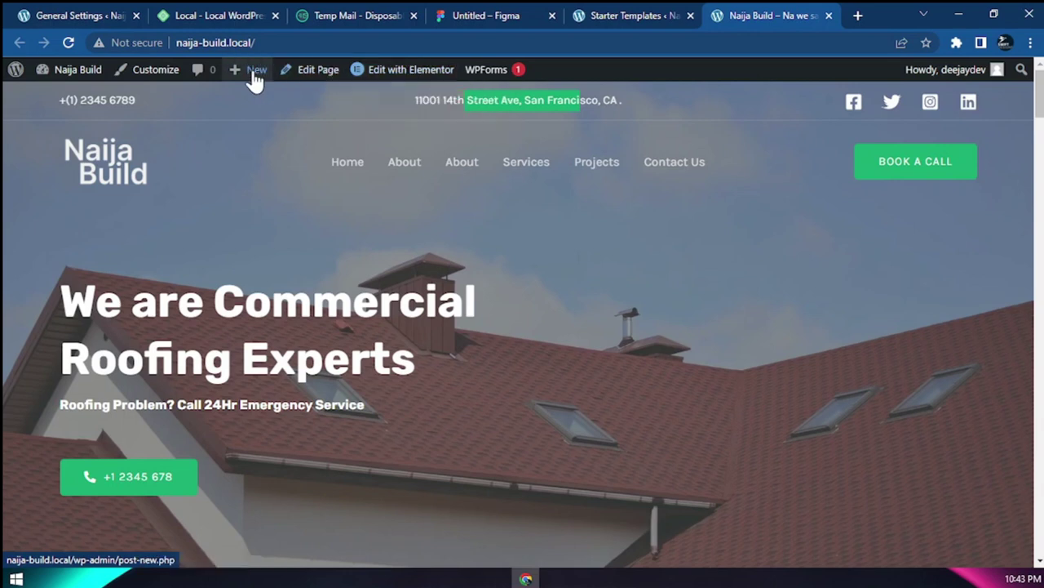
{"action": "middle_click", "coordinate": [163, 71]}
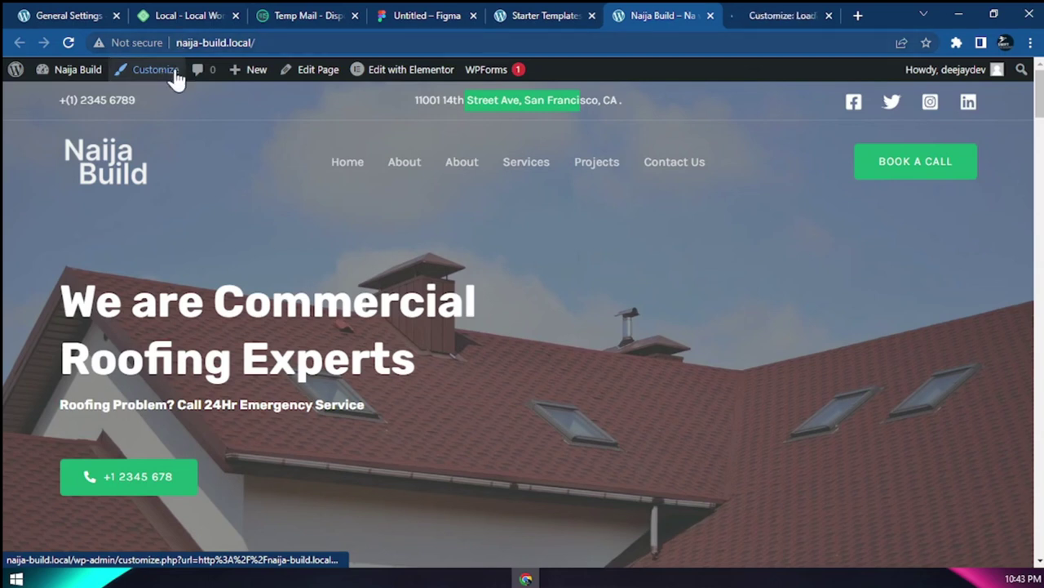
{"action": "right_click", "coordinate": [175, 71]}
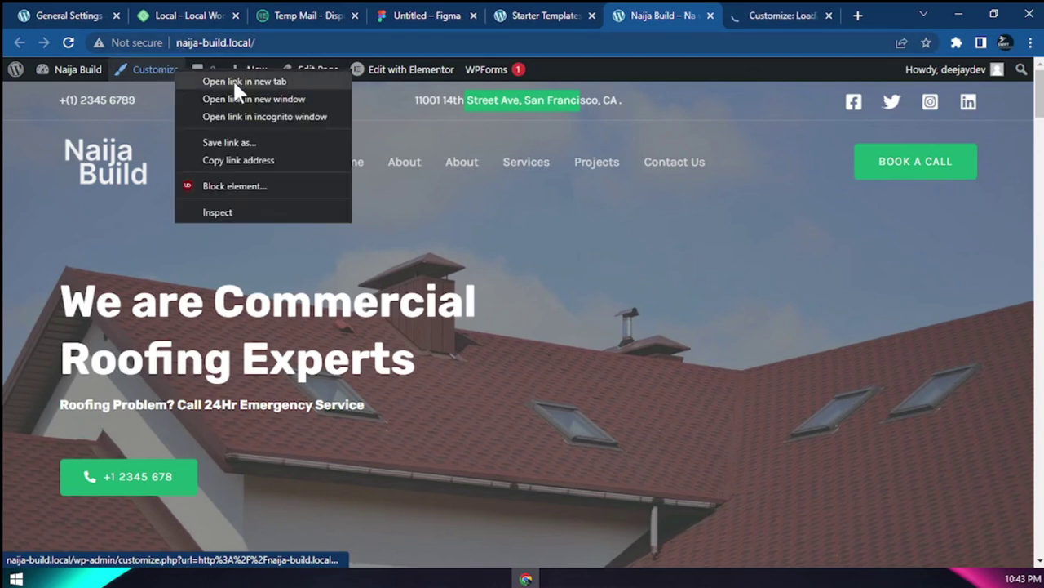
{"action": "left_click", "coordinate": [768, 14]}
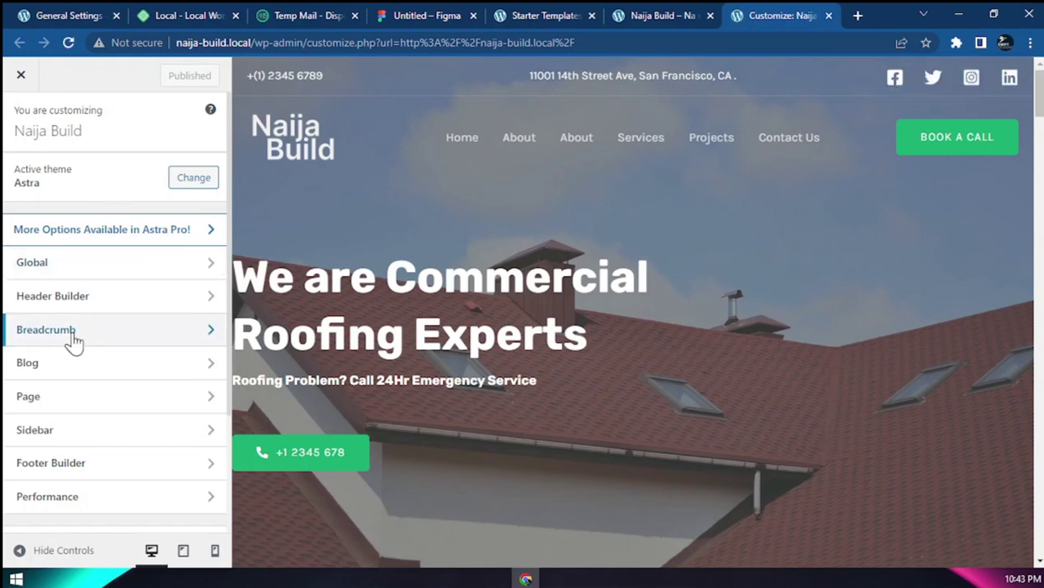
{"action": "scroll", "coordinate": [89, 269], "scroll_direction": "down", "scroll_amount": 1}
{"action": "scroll", "coordinate": [98, 294], "scroll_direction": "down", "scroll_amount": 2}
{"action": "scroll", "coordinate": [102, 326], "scroll_direction": "up", "scroll_amount": 3}
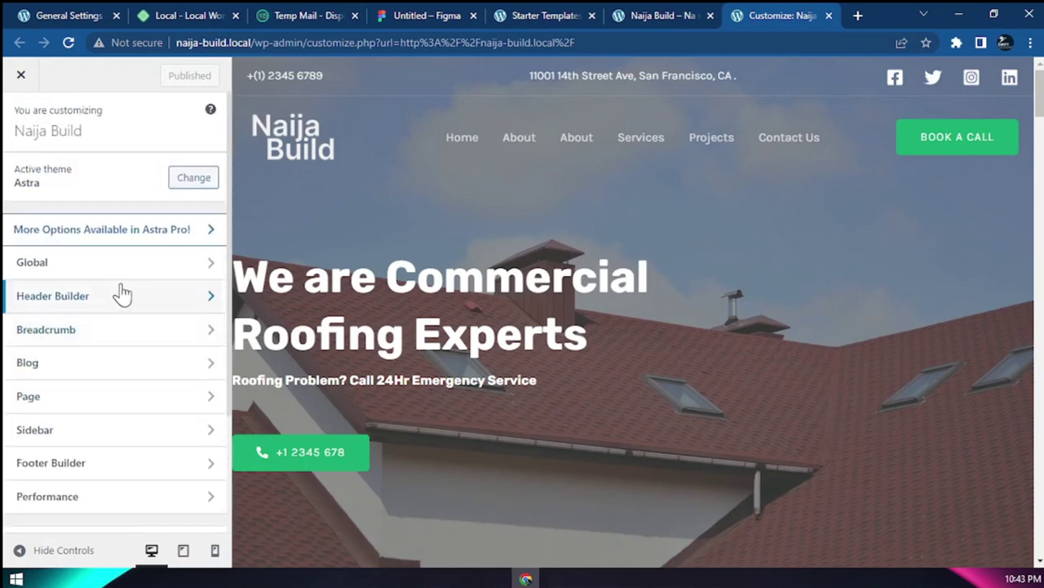
{"action": "scroll", "coordinate": [129, 252], "scroll_direction": "down", "scroll_amount": 1}
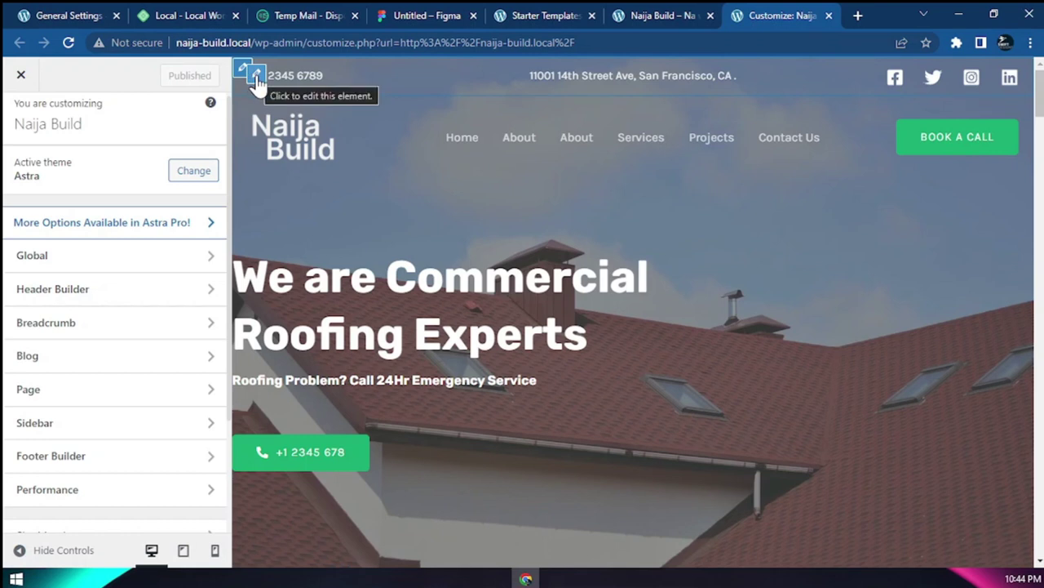
Open the header phone number's HTML 1 settings and select the whole phone number line
{"action": "left_click", "coordinate": [256, 77]}
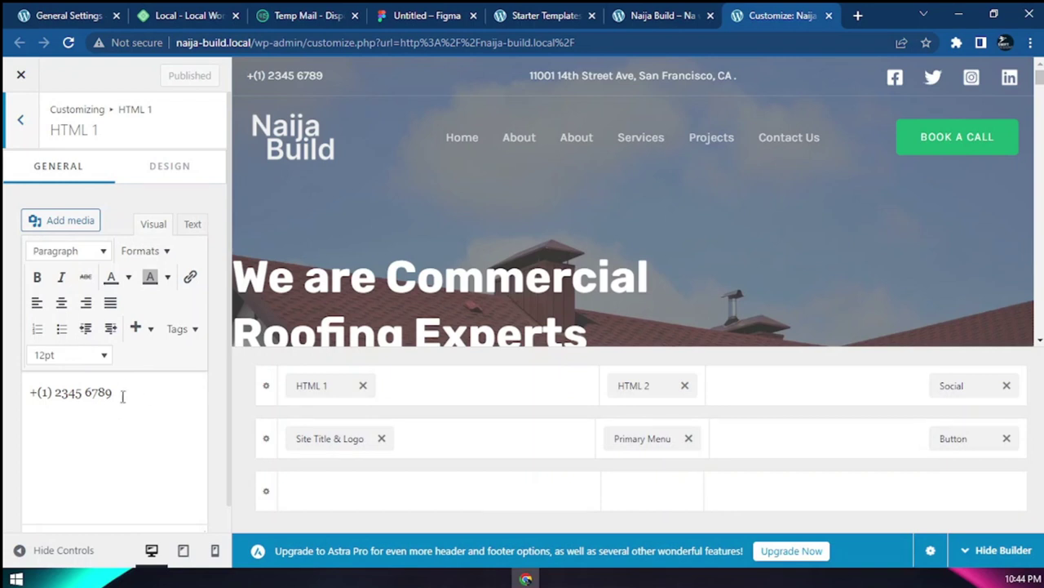
{"action": "scroll", "coordinate": [137, 381], "scroll_direction": "down", "scroll_amount": 1}
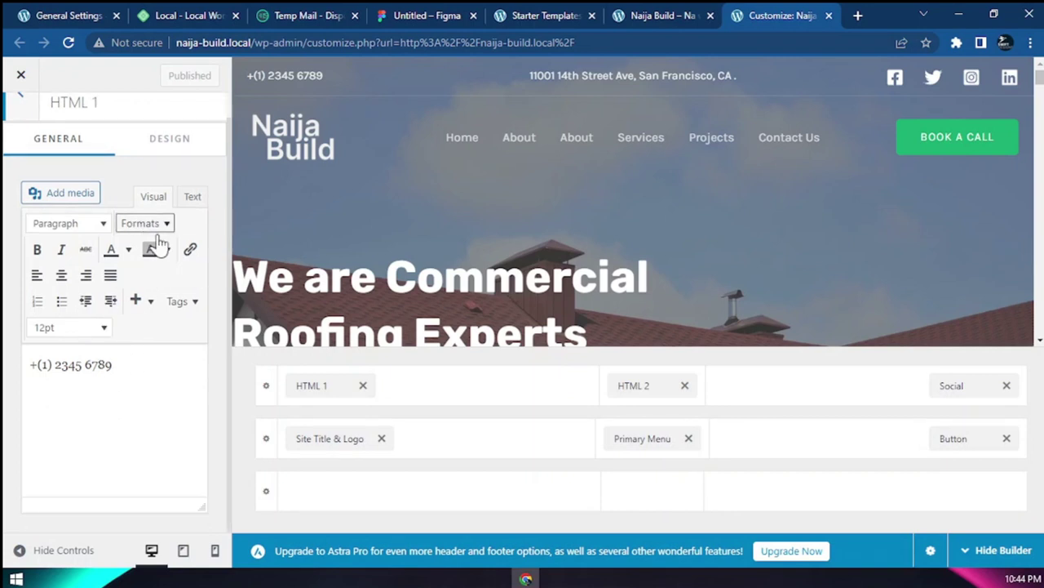
{"action": "left_click", "coordinate": [133, 380]}
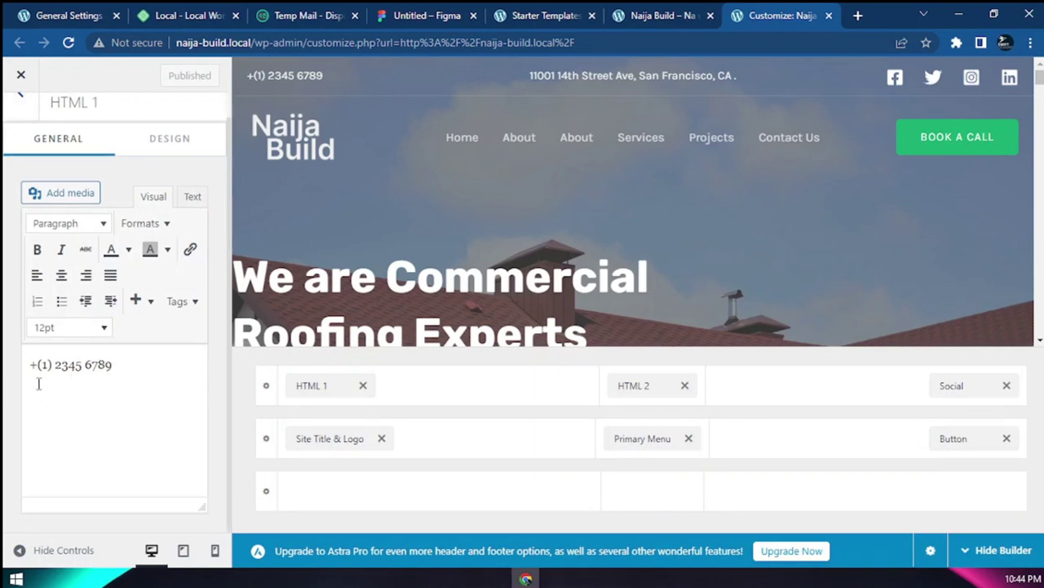
{"action": "left_click_drag", "start_coordinate": [118, 373], "coordinate": [27, 359]}
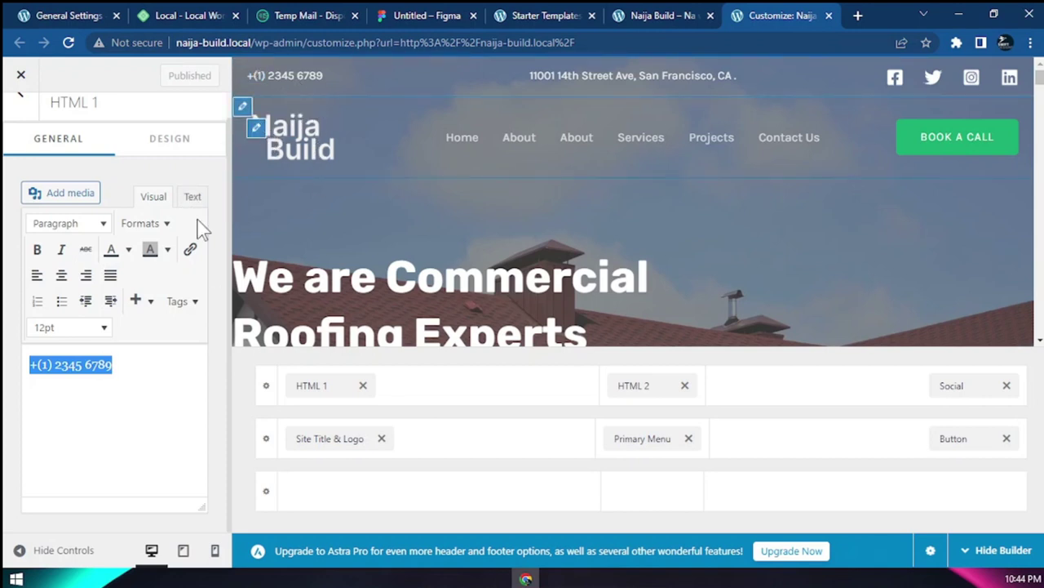
{"action": "left_click", "coordinate": [120, 369]}
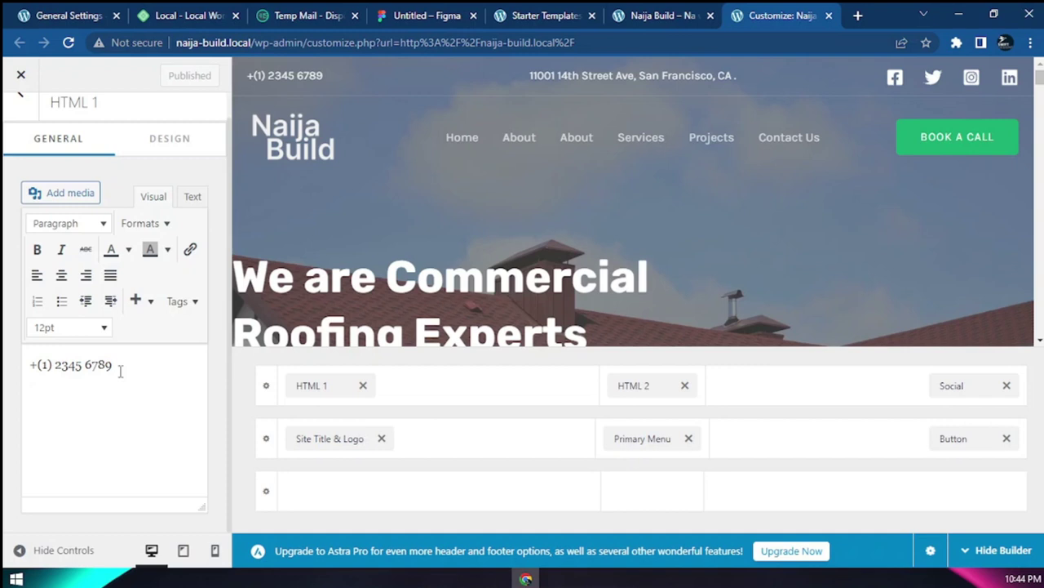
{"action": "left_click_drag", "start_coordinate": [120, 371], "coordinate": [18, 369]}
{"action": "left_click", "coordinate": [57, 366]}
{"action": "left_click", "coordinate": [192, 195]}
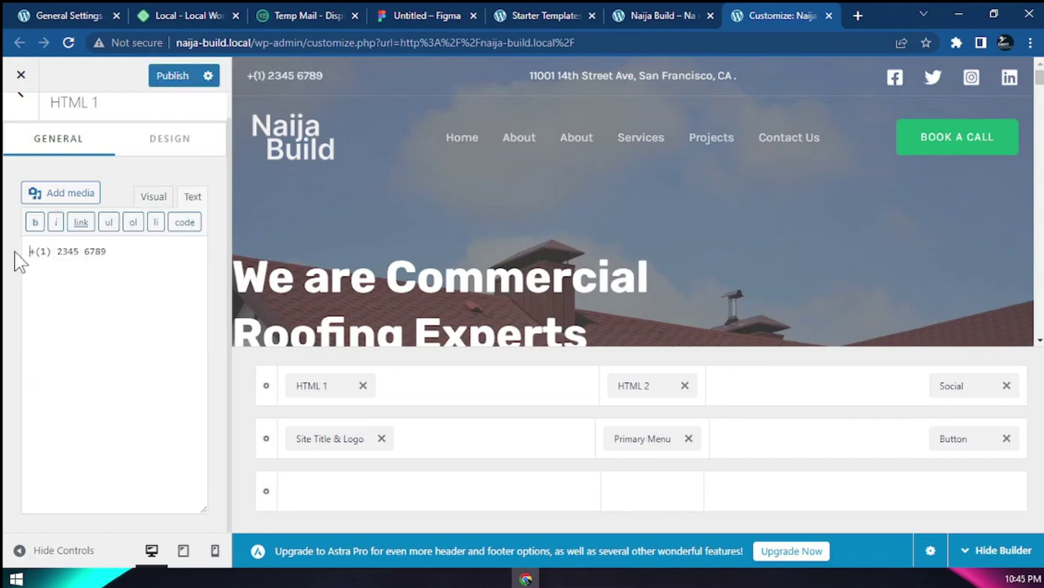
{"action": "left_click", "coordinate": [154, 198]}
{"action": "key", "text": "ctrl+a"}
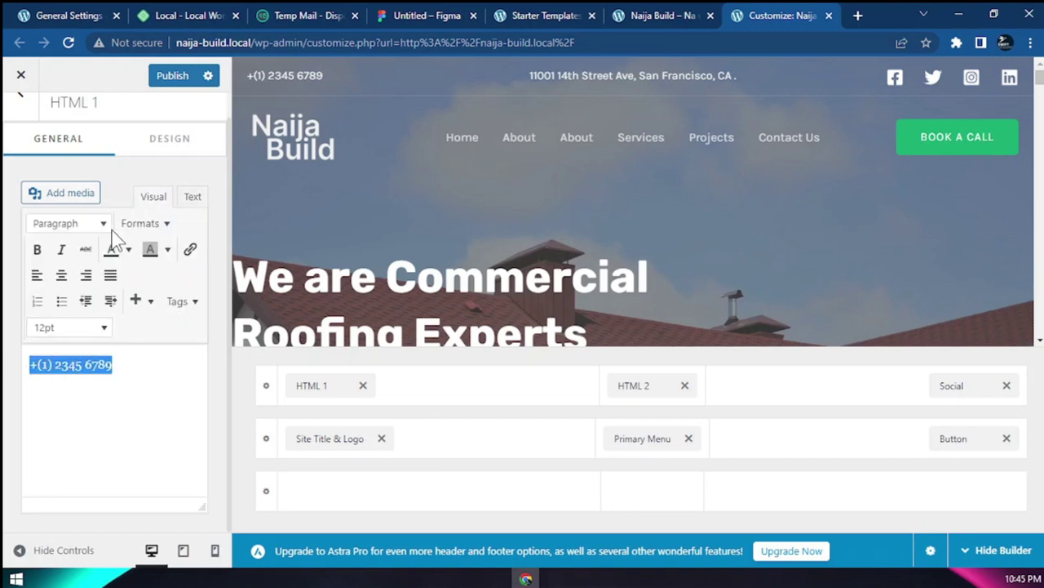
Link the selected phone number to the company's tel: URL through the link options
{"action": "left_click", "coordinate": [189, 251]}
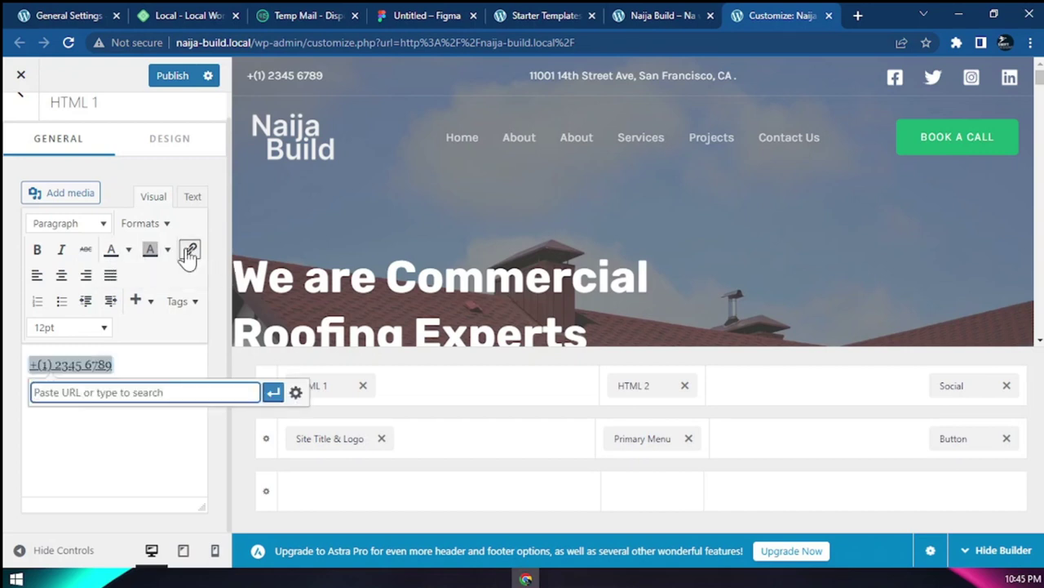
{"action": "left_click", "coordinate": [295, 392]}
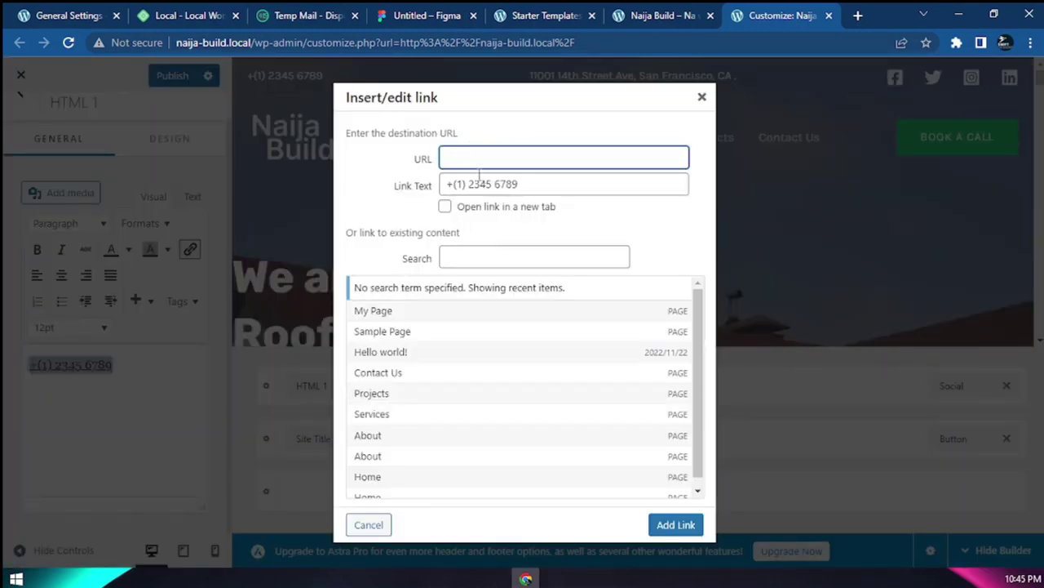
{"action": "left_click", "coordinate": [503, 180]}
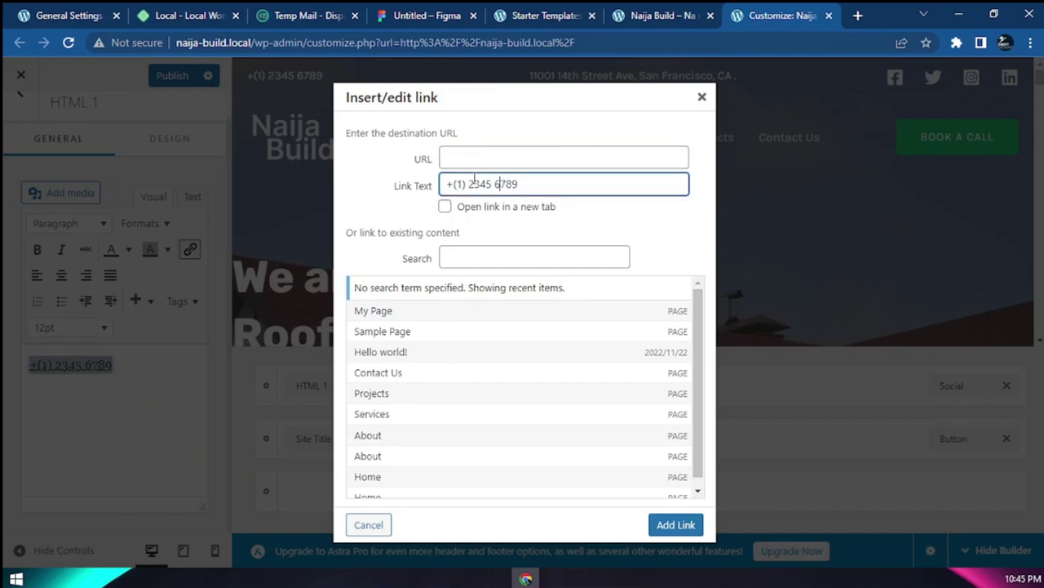
{"action": "left_click", "coordinate": [467, 159]}
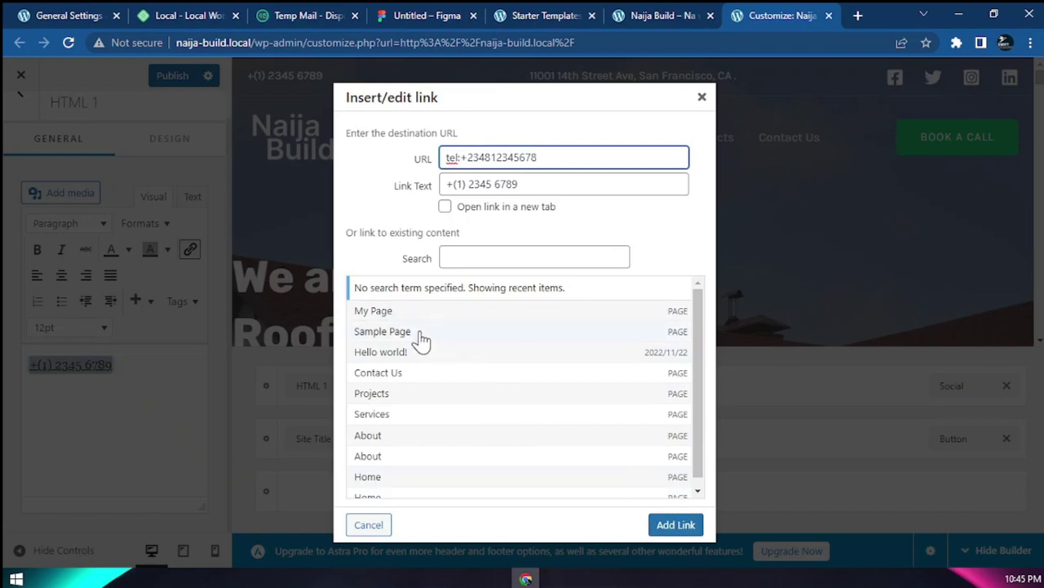
{"action": "scroll", "coordinate": [418, 351], "scroll_direction": "down", "scroll_amount": 1}
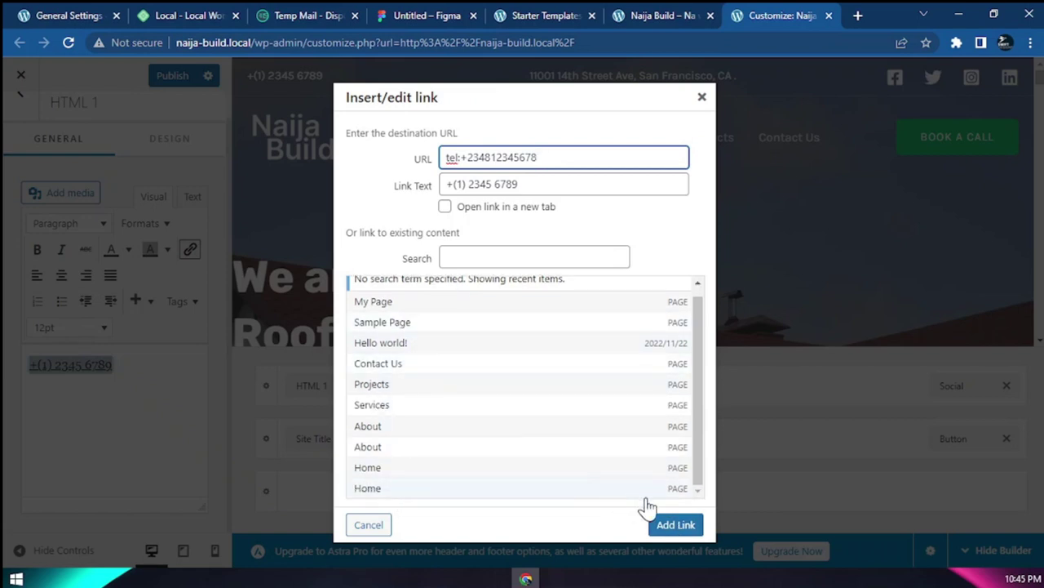
{"action": "left_click", "coordinate": [674, 525]}
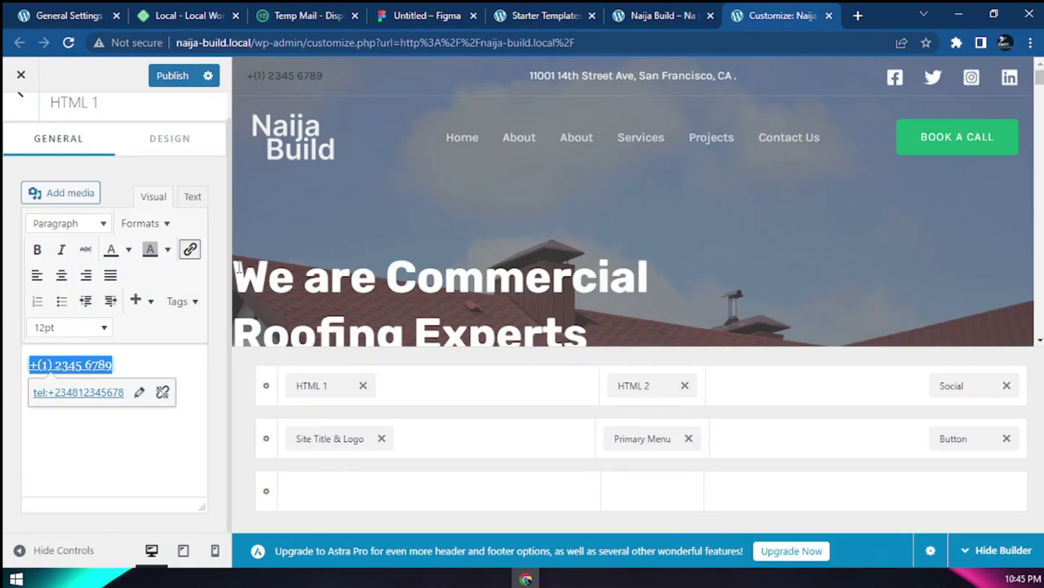
{"action": "left_click", "coordinate": [115, 432]}
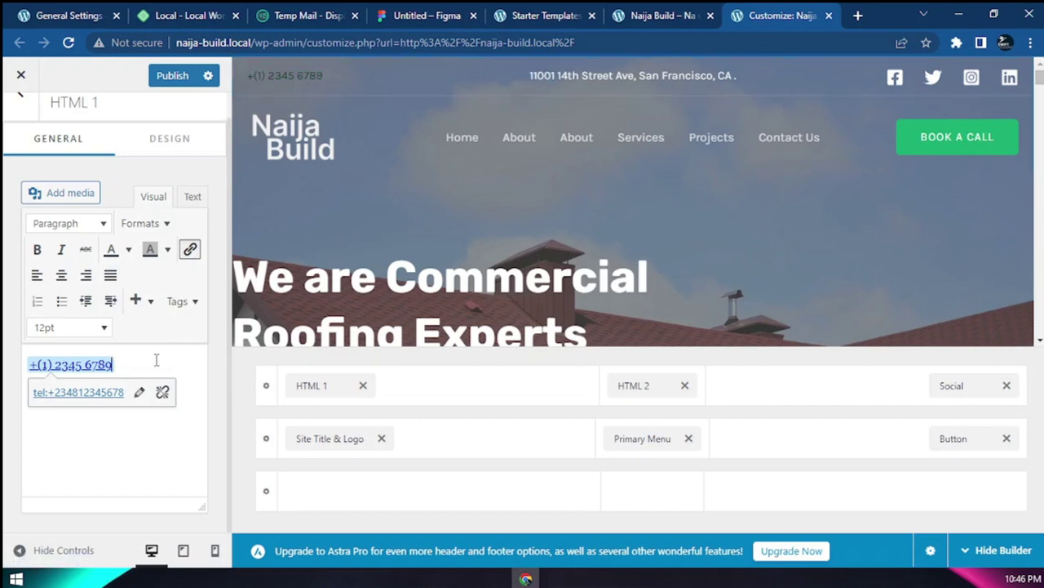
In header Social Icons, hide the Facebook and Linkedin icons, keeping Twitter visible
{"action": "left_click", "coordinate": [895, 74]}
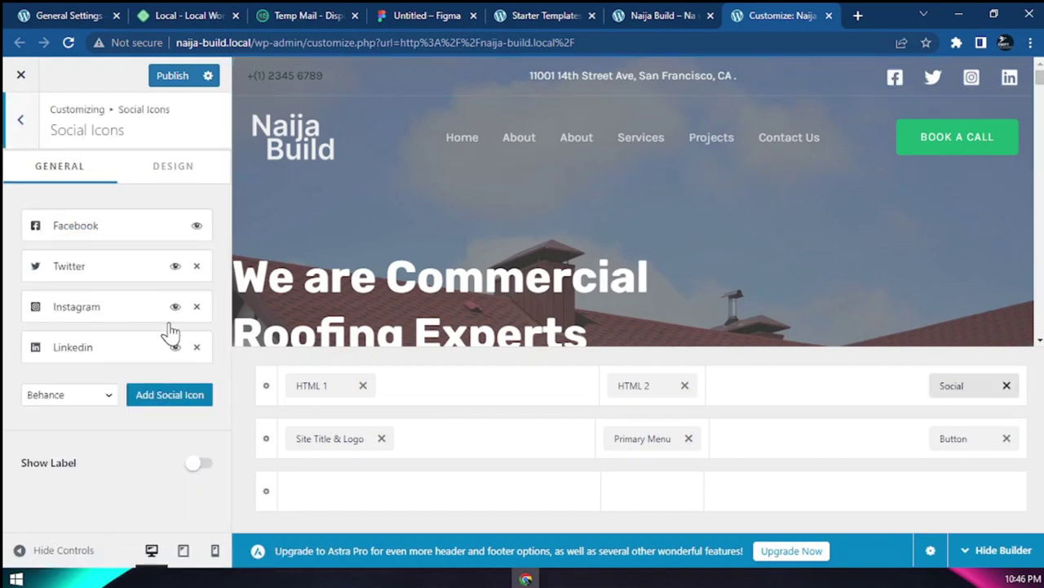
{"action": "left_click", "coordinate": [175, 268]}
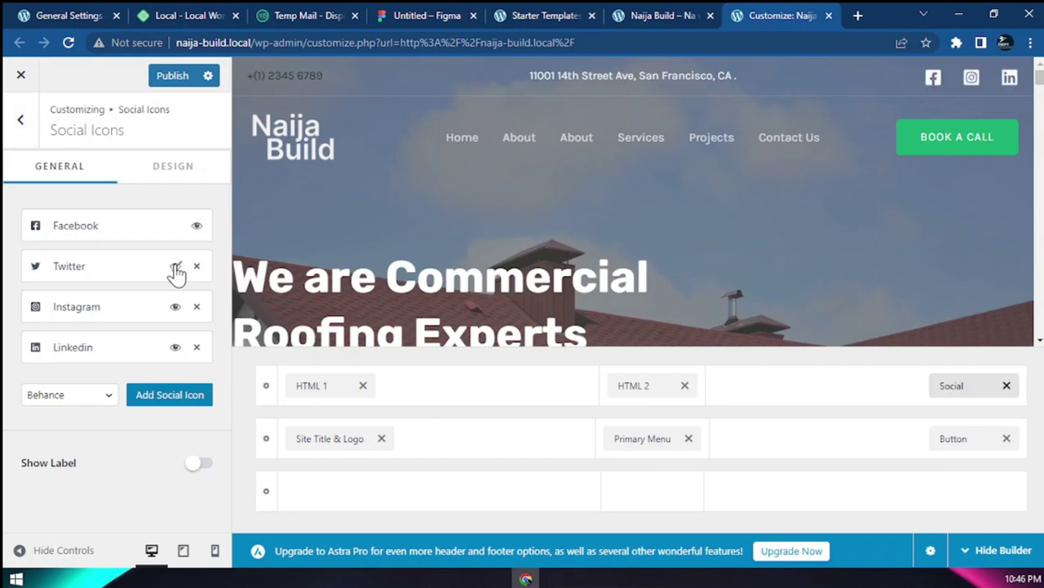
{"action": "left_click", "coordinate": [175, 267]}
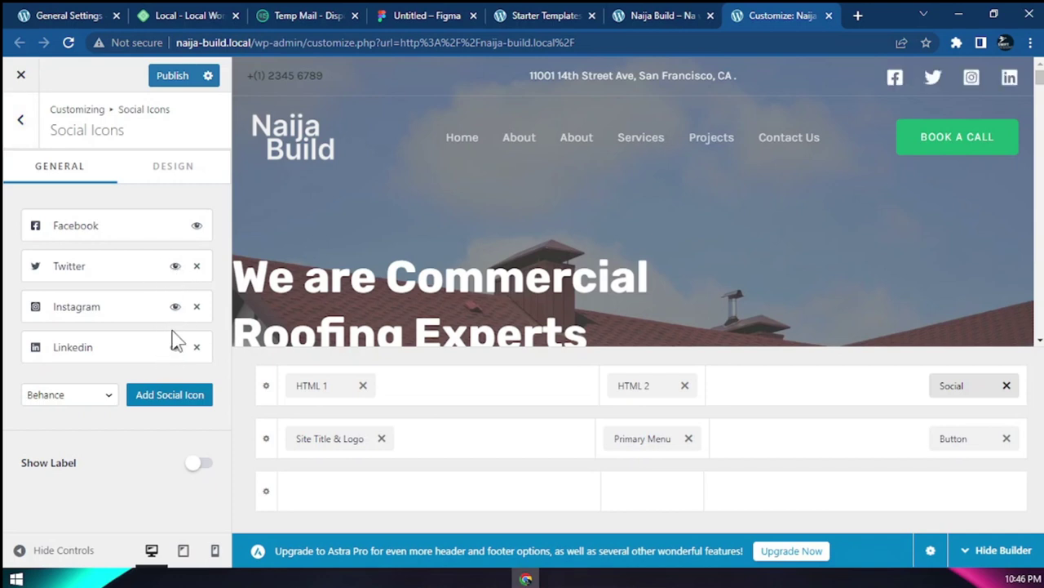
{"action": "left_click", "coordinate": [176, 349]}
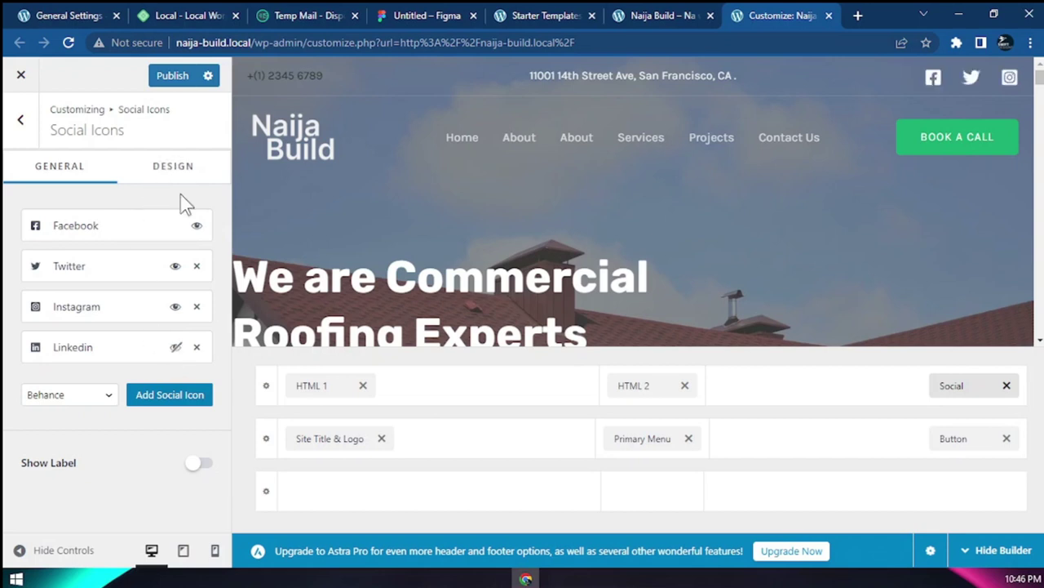
{"action": "left_click", "coordinate": [198, 227]}
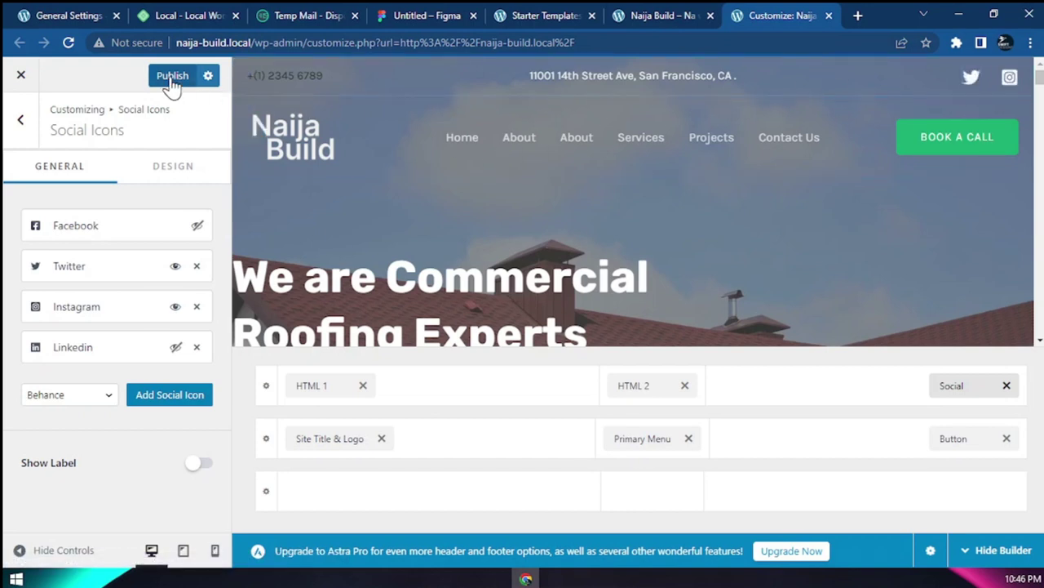
Add a WhatsApp icon, move it above Twitter and Instagram, and publish
{"action": "left_click", "coordinate": [96, 408]}
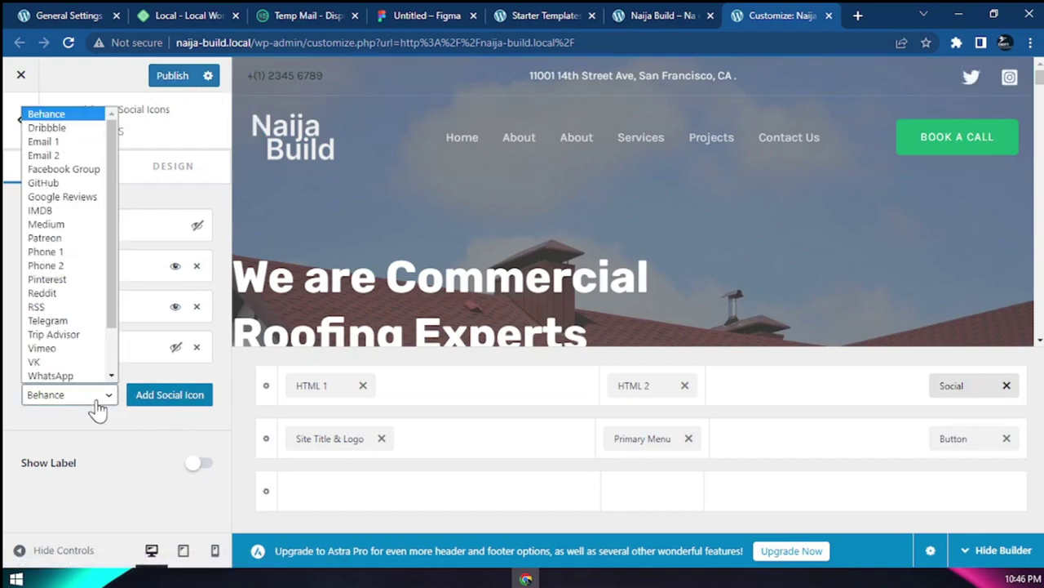
{"action": "left_click", "coordinate": [65, 376]}
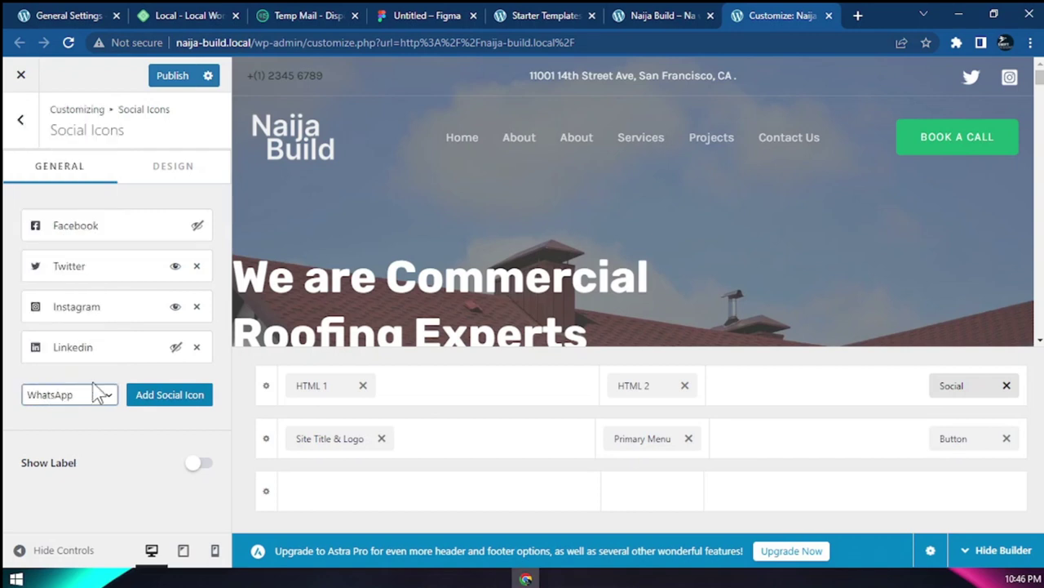
{"action": "left_click", "coordinate": [170, 398]}
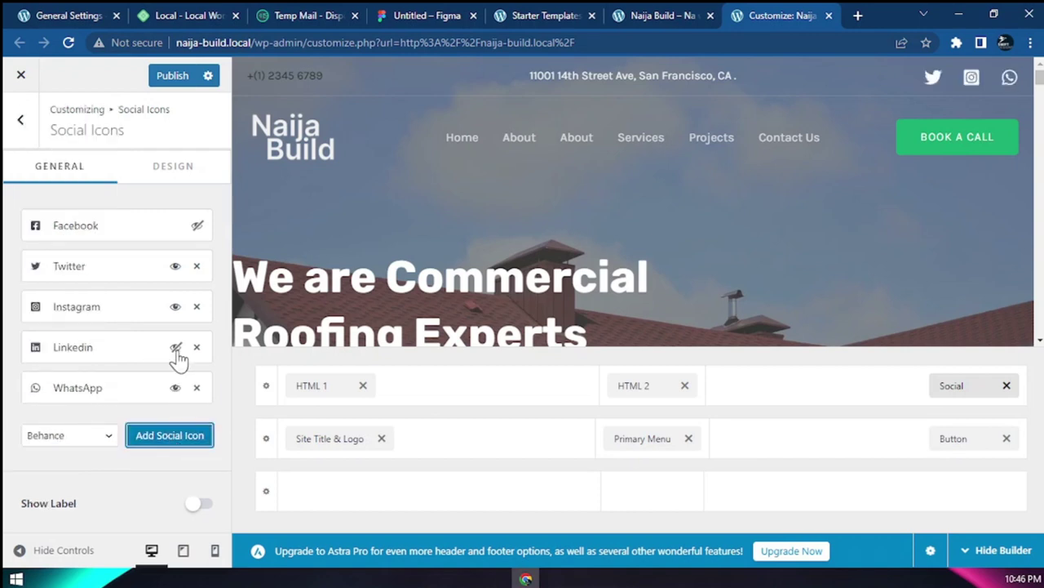
{"action": "left_click_drag", "start_coordinate": [133, 390], "coordinate": [112, 268]}
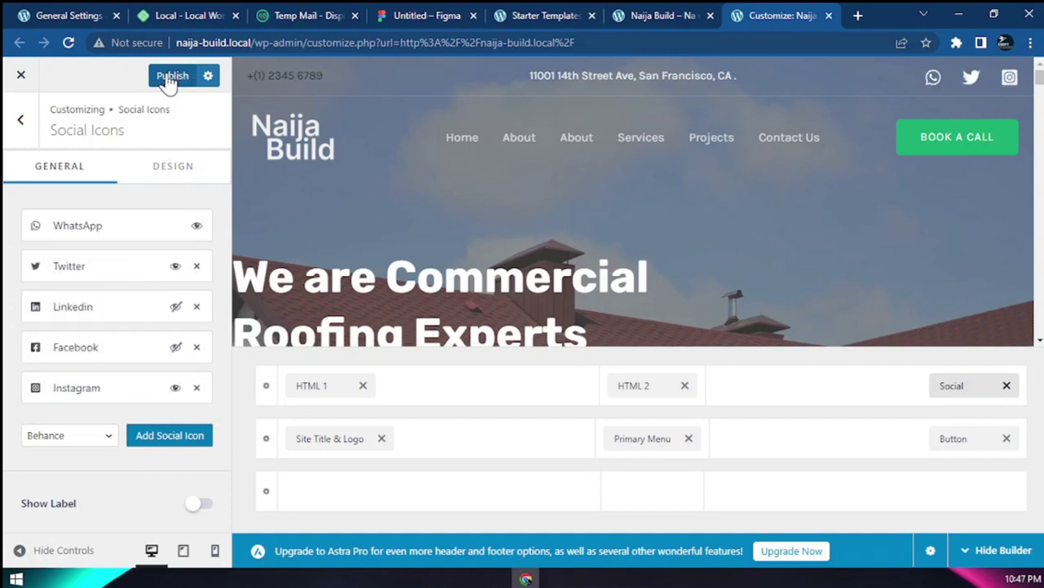
{"action": "left_click", "coordinate": [170, 77]}
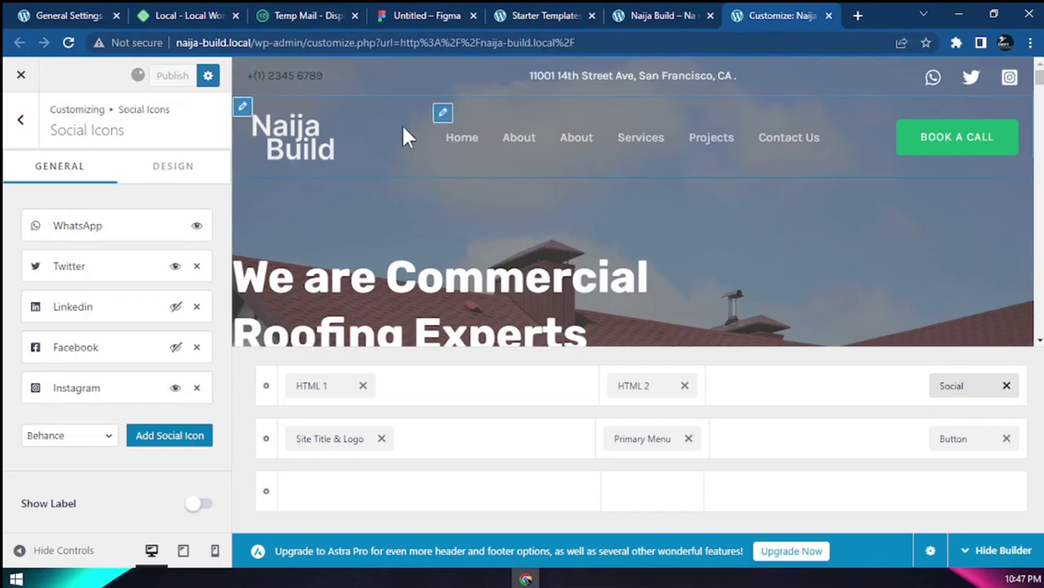
Reload the live Naija Build homepage tab to see the updated header icons
{"action": "left_click", "coordinate": [669, 18]}
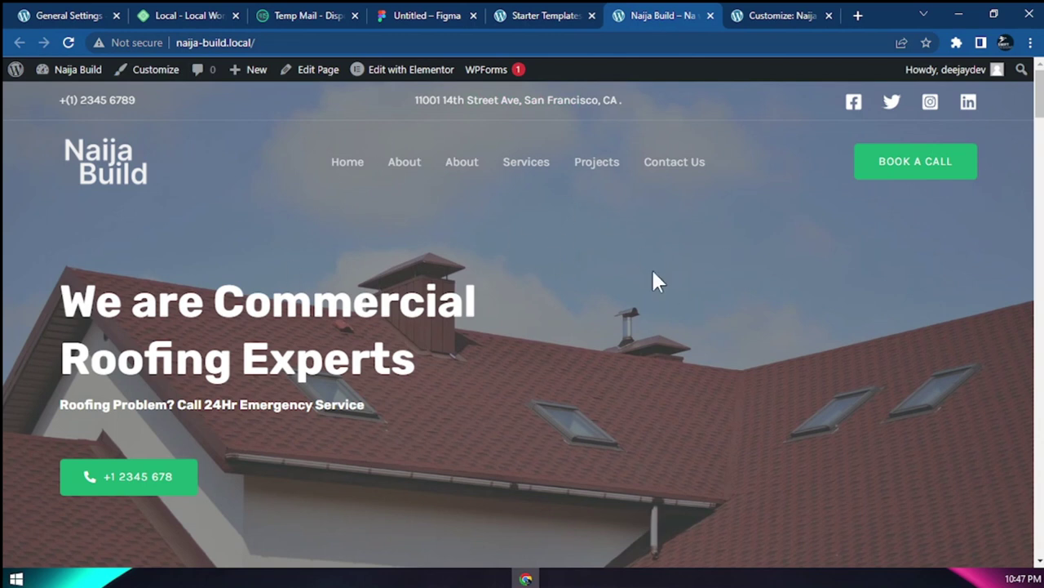
{"action": "left_click", "coordinate": [65, 41]}
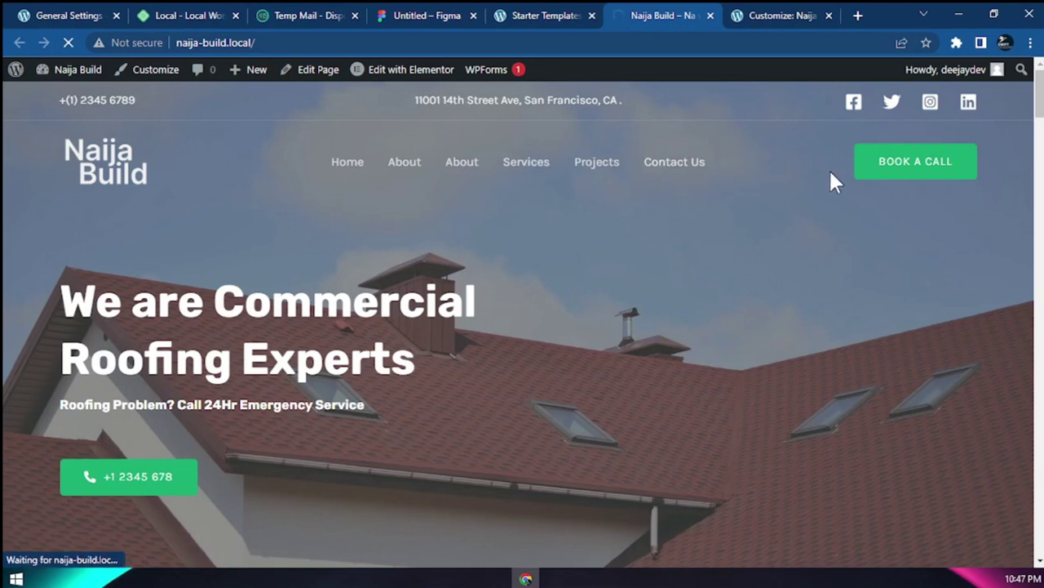
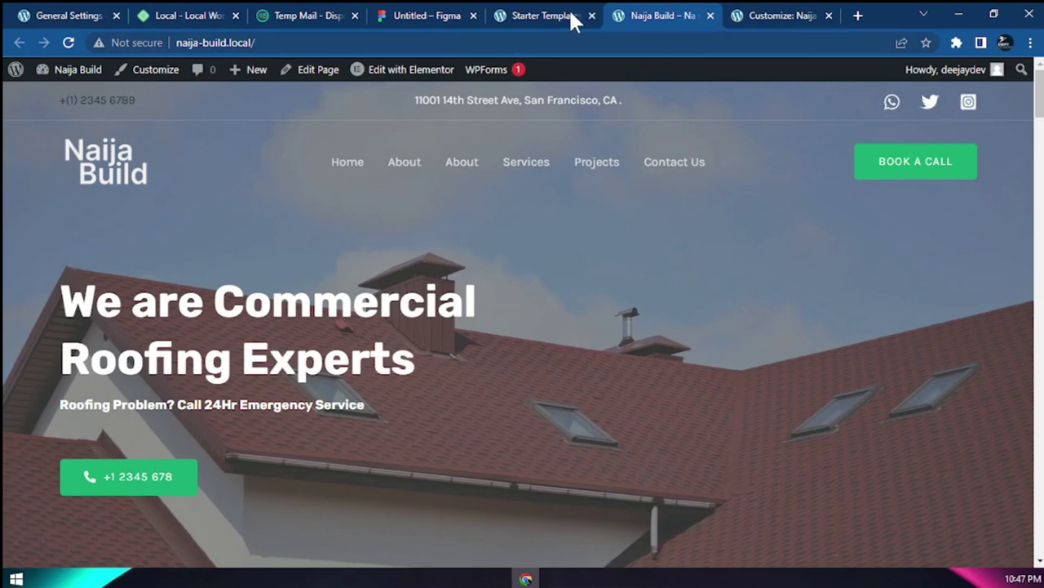
Delete the LinkedIn, Facebook and Instagram header icons, keeping WhatsApp and Twitter, and publish
{"action": "left_click", "coordinate": [769, 11]}
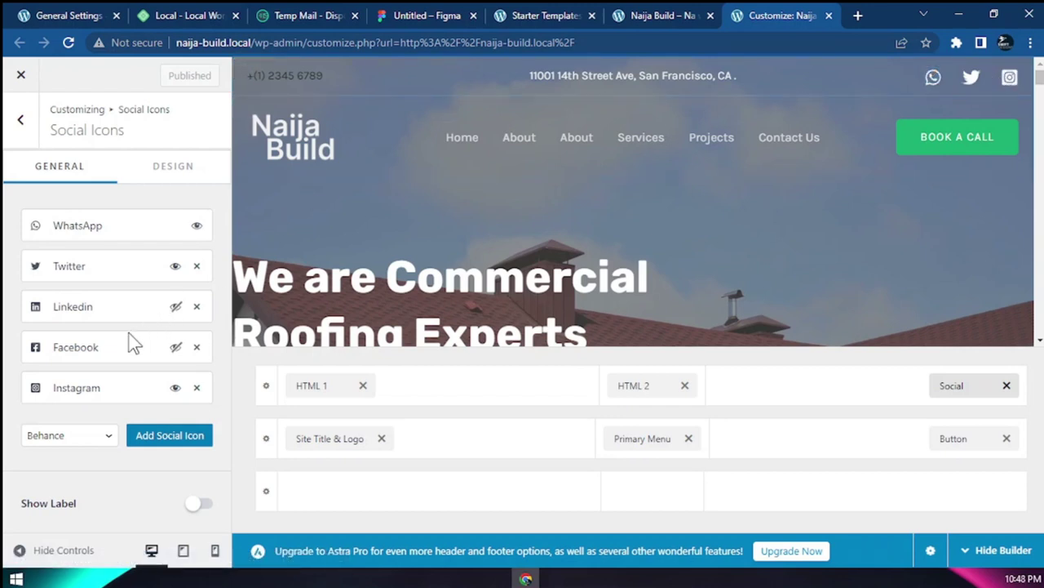
{"action": "left_click", "coordinate": [197, 308]}
{"action": "left_click", "coordinate": [197, 308]}
{"action": "left_click", "coordinate": [197, 308]}
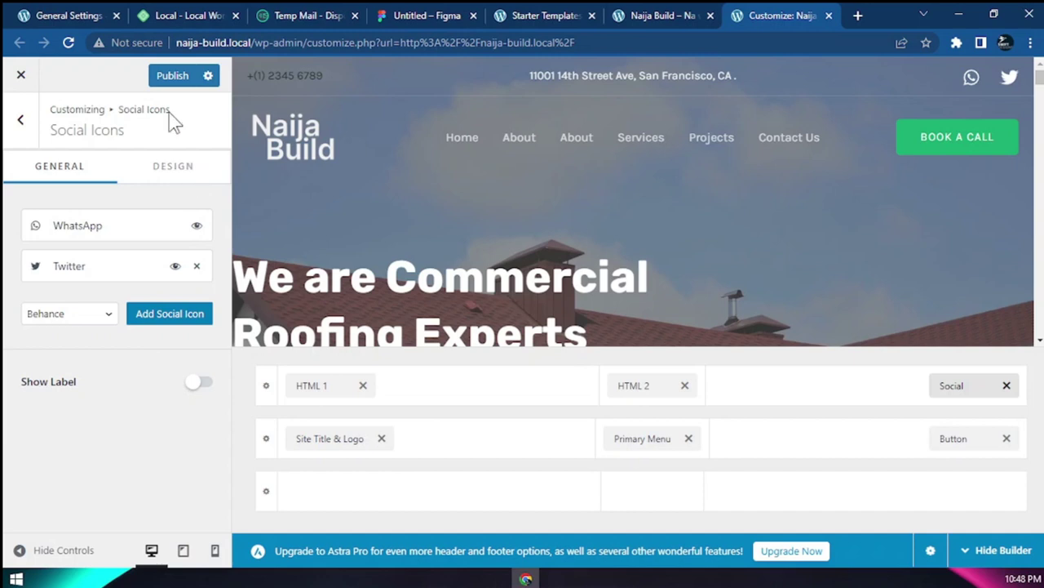
{"action": "left_click", "coordinate": [171, 76]}
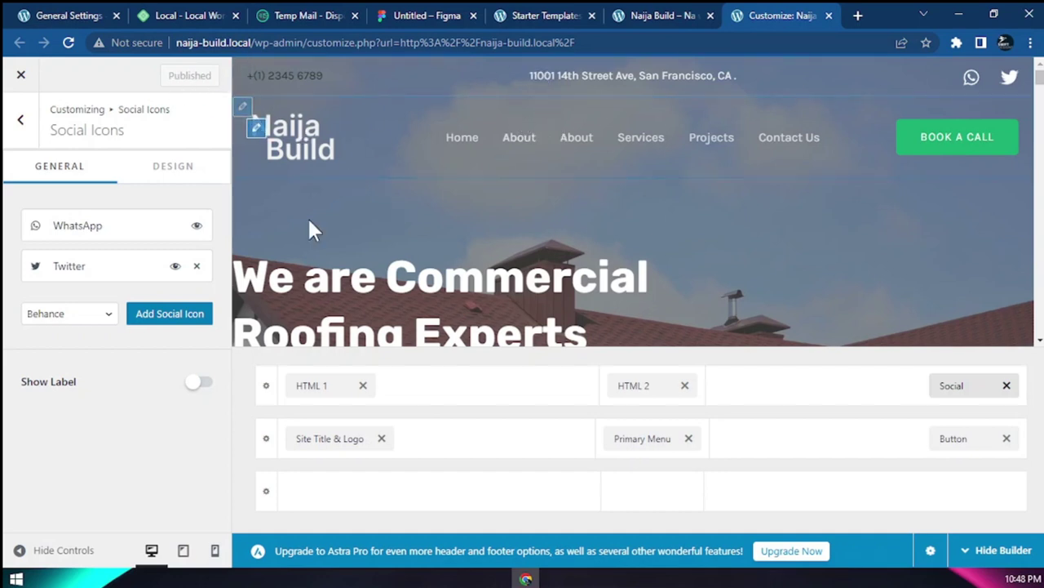
{"action": "scroll", "coordinate": [548, 191], "scroll_direction": "down", "scroll_amount": 1}
{"action": "scroll", "coordinate": [556, 180], "scroll_direction": "up", "scroll_amount": 1}
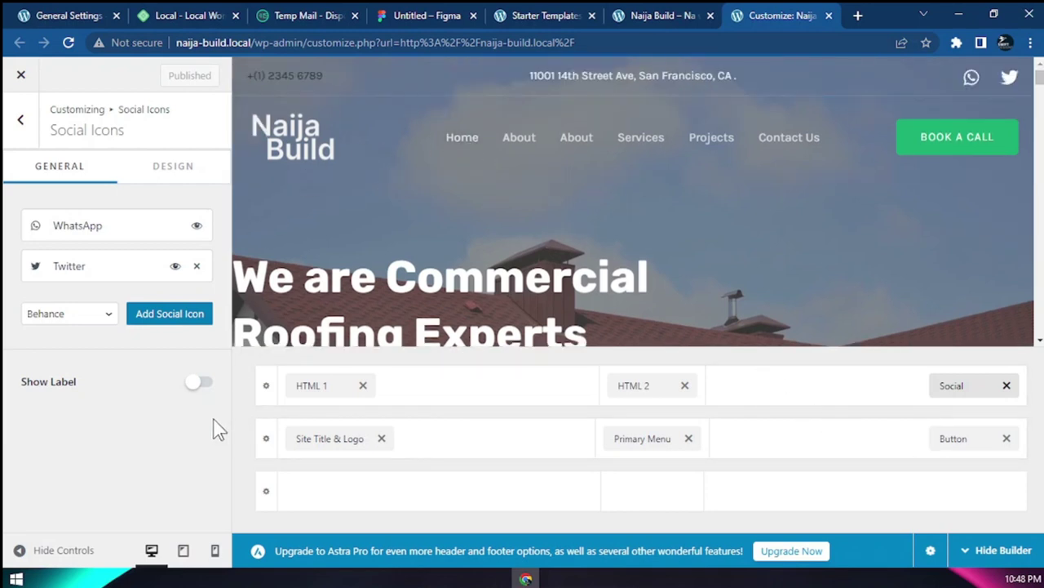
{"action": "left_click", "coordinate": [21, 119]}
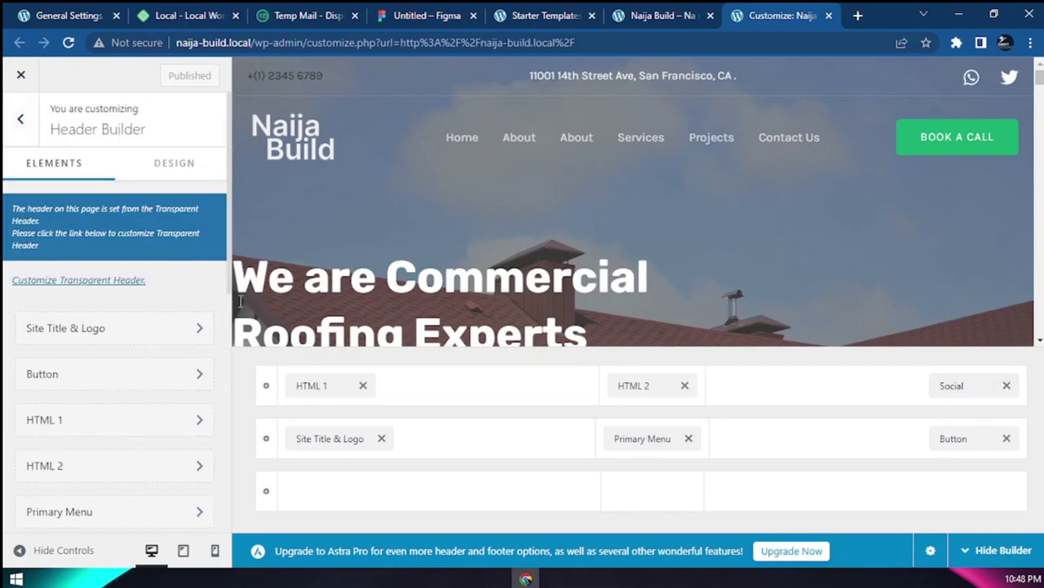
Open the Global settings and review the Typography options
{"action": "scroll", "coordinate": [80, 343], "scroll_direction": "down", "scroll_amount": 1}
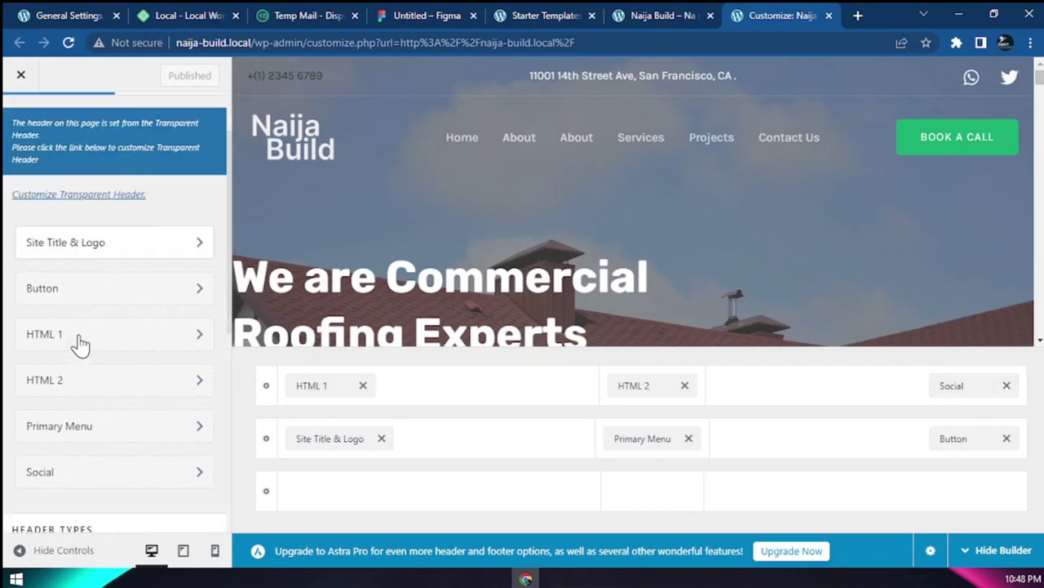
{"action": "scroll", "coordinate": [82, 270], "scroll_direction": "down", "scroll_amount": 3}
{"action": "scroll", "coordinate": [93, 226], "scroll_direction": "up", "scroll_amount": 4}
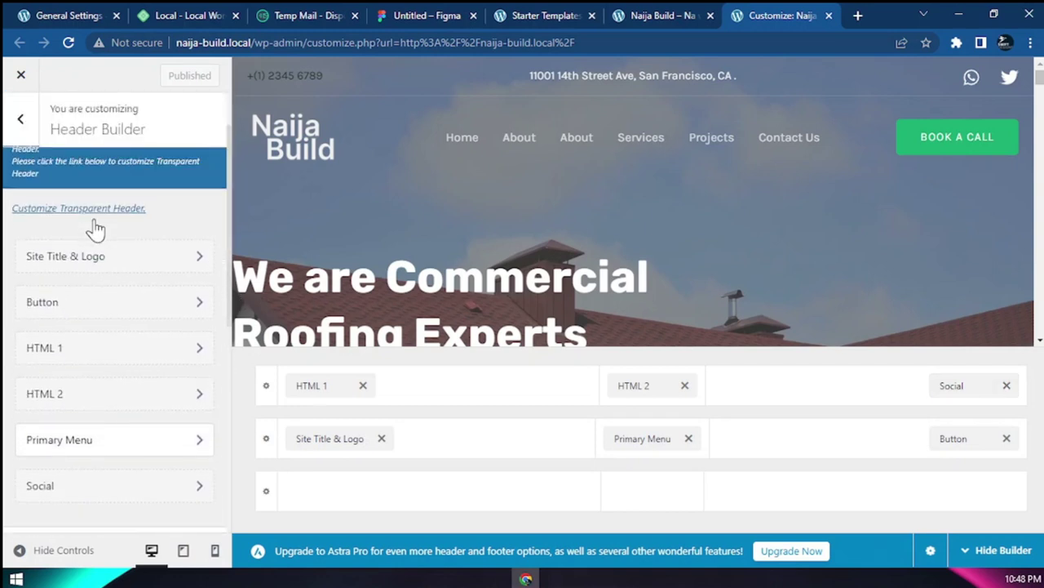
{"action": "left_click", "coordinate": [23, 123]}
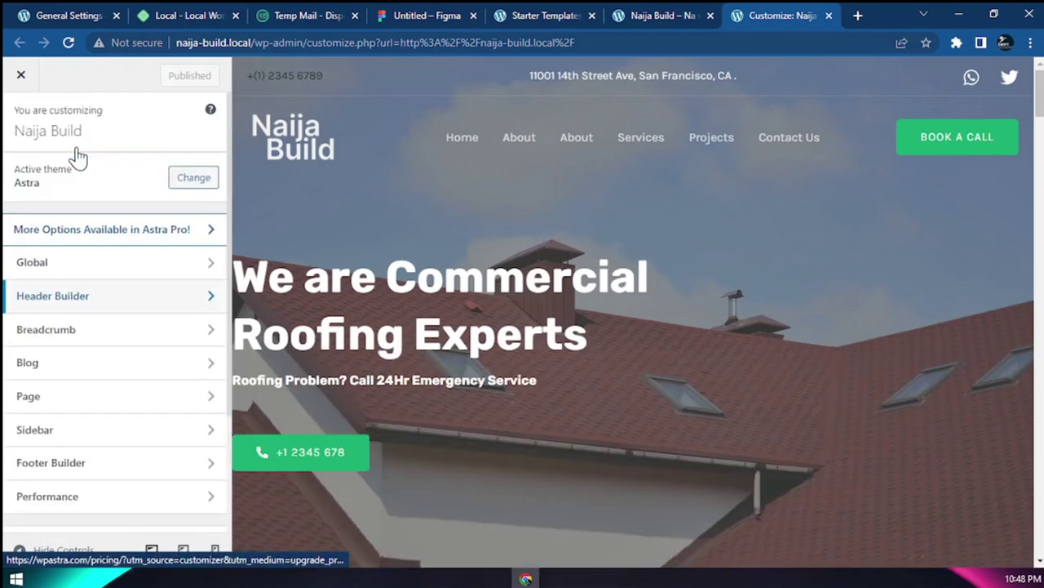
{"action": "left_click", "coordinate": [95, 269]}
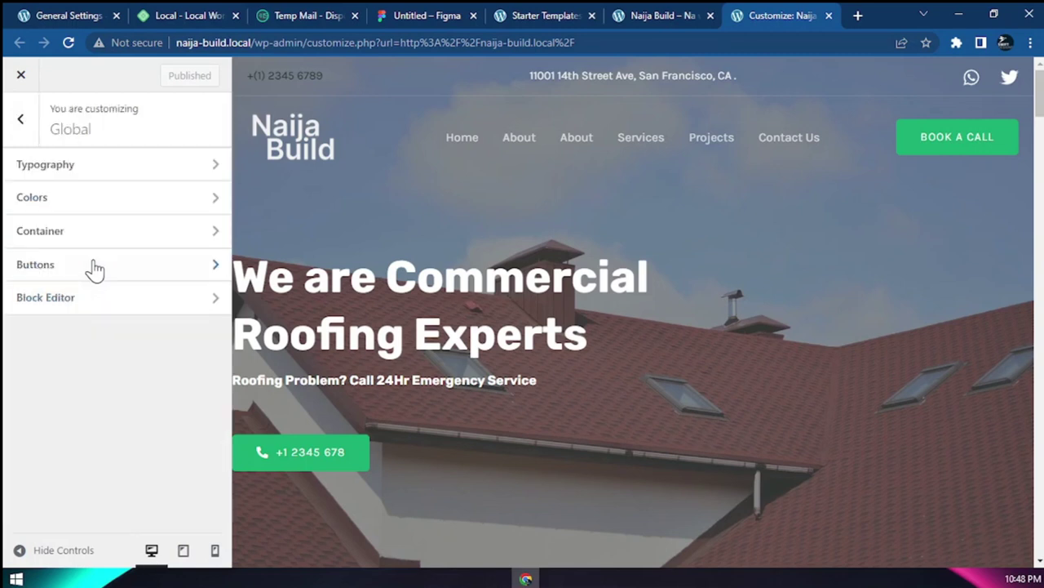
{"action": "left_click", "coordinate": [124, 168]}
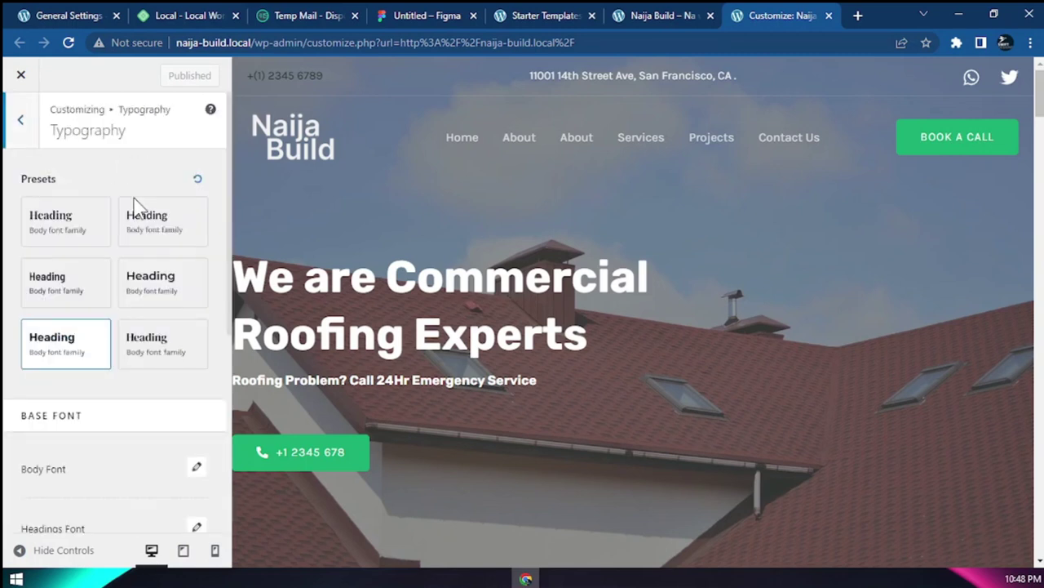
{"action": "left_click", "coordinate": [20, 131]}
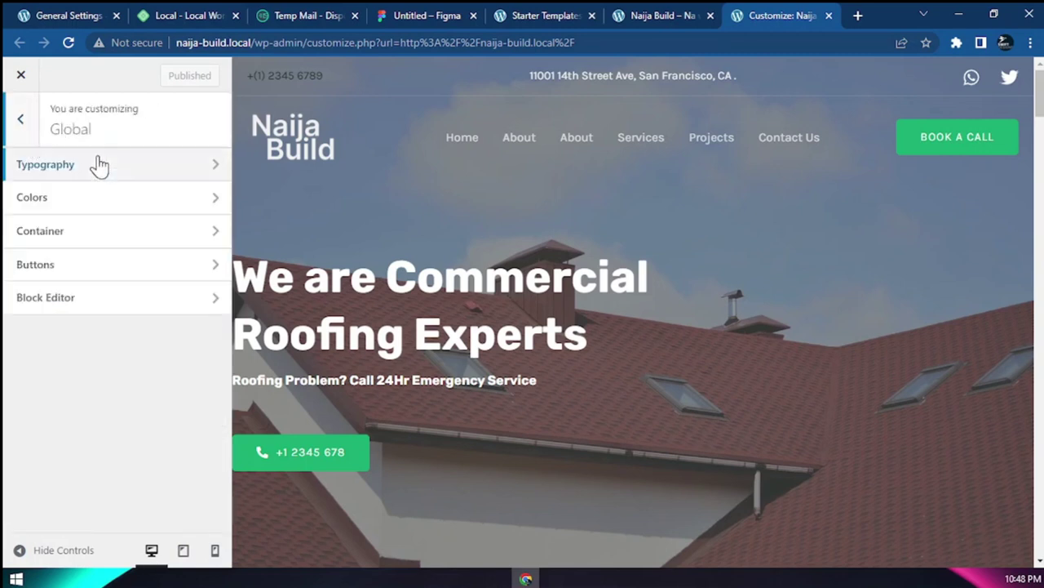
Review the Container layout and Colors settings
{"action": "left_click", "coordinate": [120, 243]}
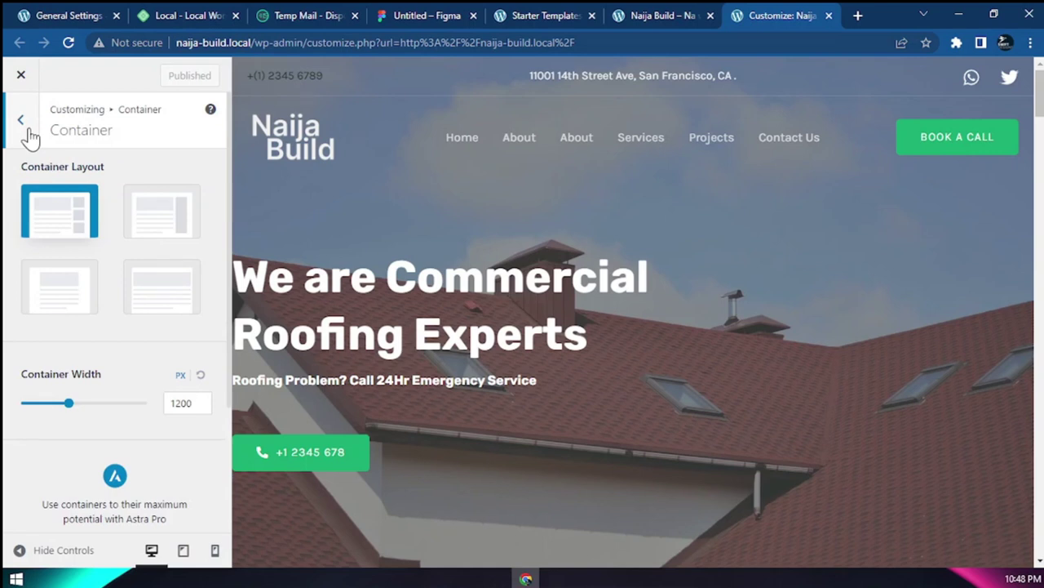
{"action": "left_click", "coordinate": [24, 129]}
{"action": "left_click", "coordinate": [123, 211]}
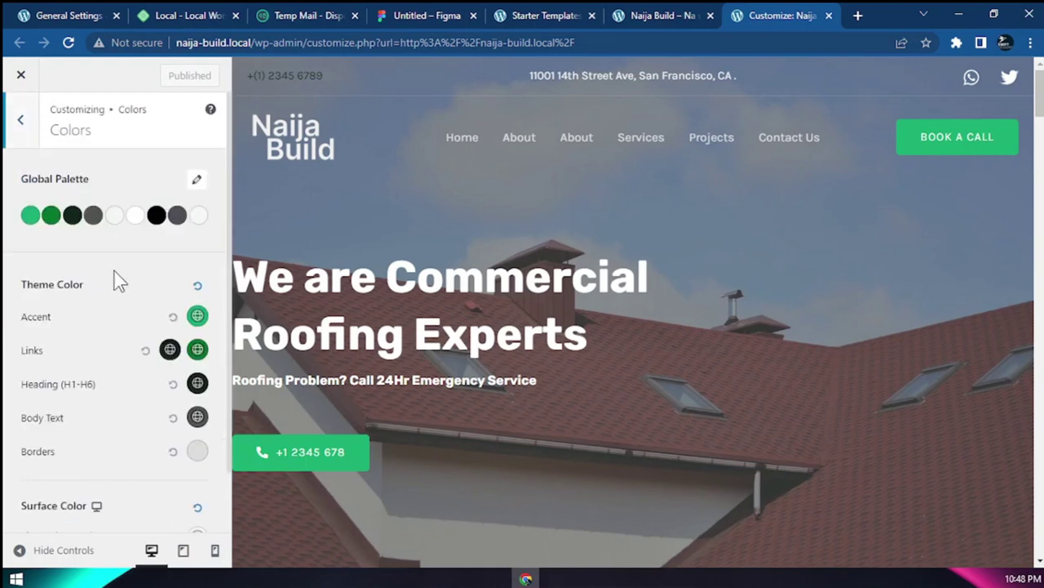
{"action": "scroll", "coordinate": [135, 384], "scroll_direction": "down", "scroll_amount": 1}
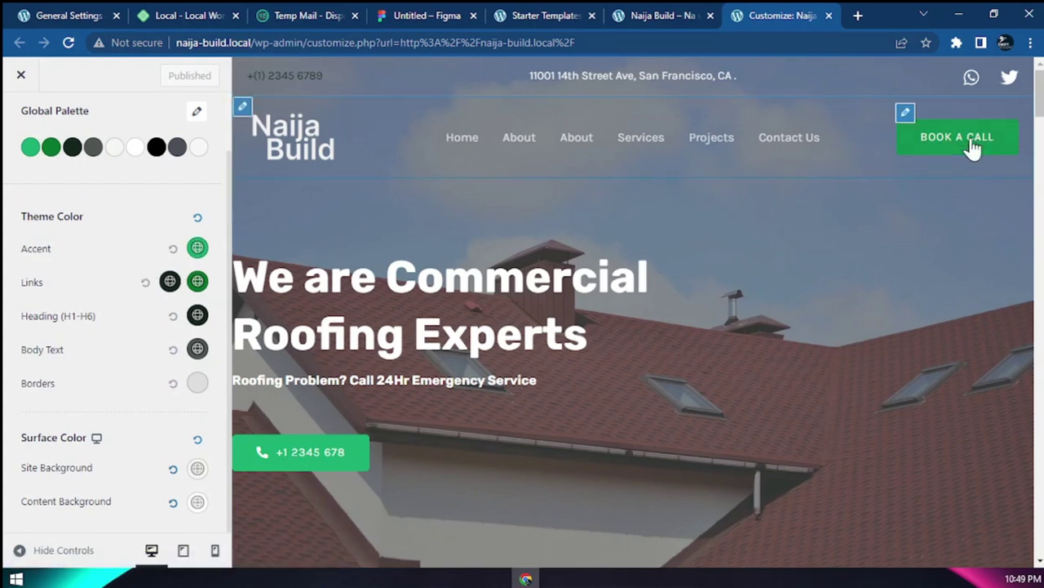
{"action": "scroll", "coordinate": [65, 204], "scroll_direction": "up", "scroll_amount": 2}
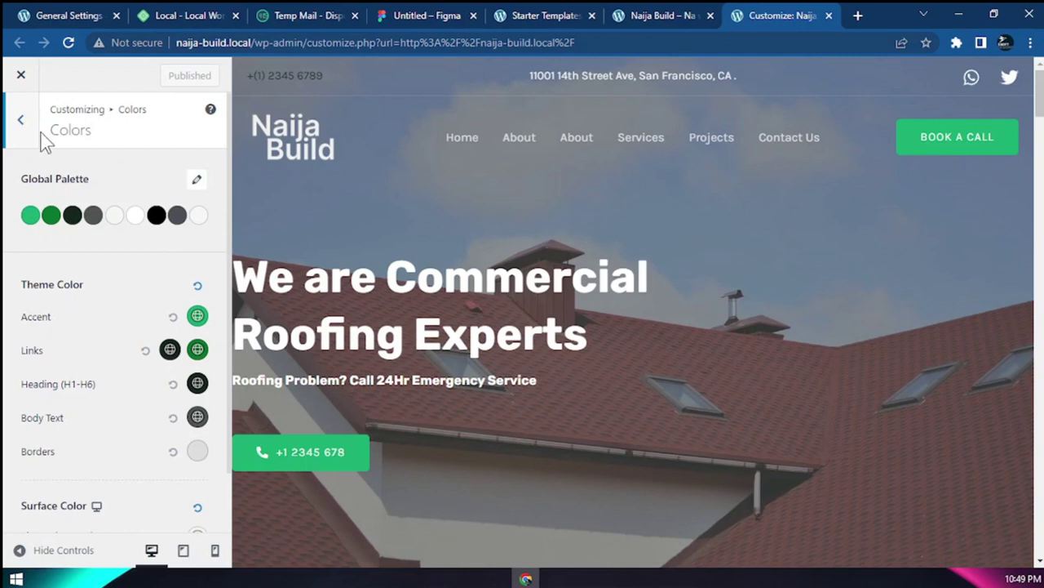
{"action": "scroll", "coordinate": [89, 250], "scroll_direction": "down", "scroll_amount": 2}
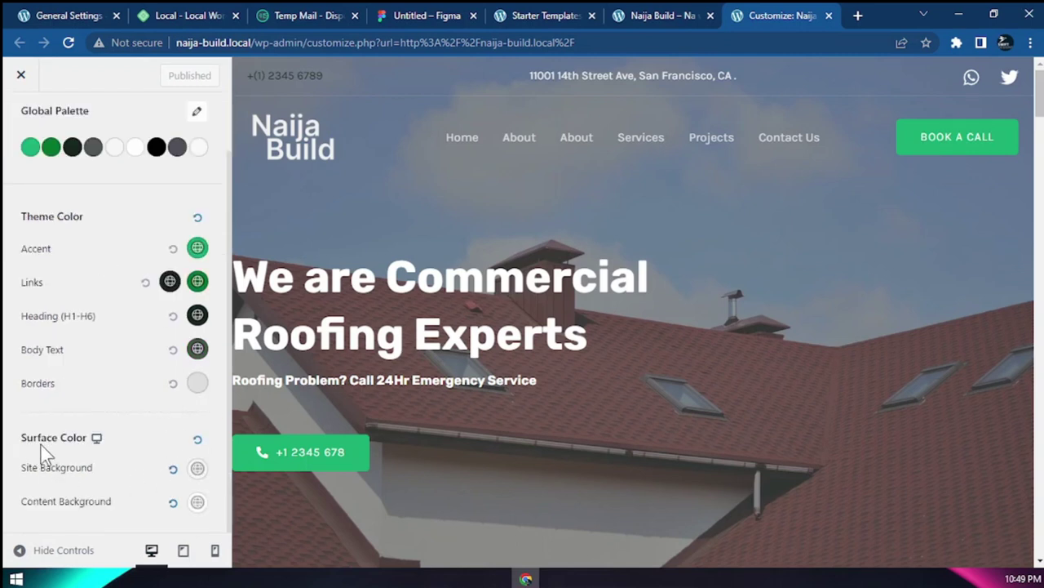
{"action": "scroll", "coordinate": [51, 180], "scroll_direction": "up", "scroll_amount": 2}
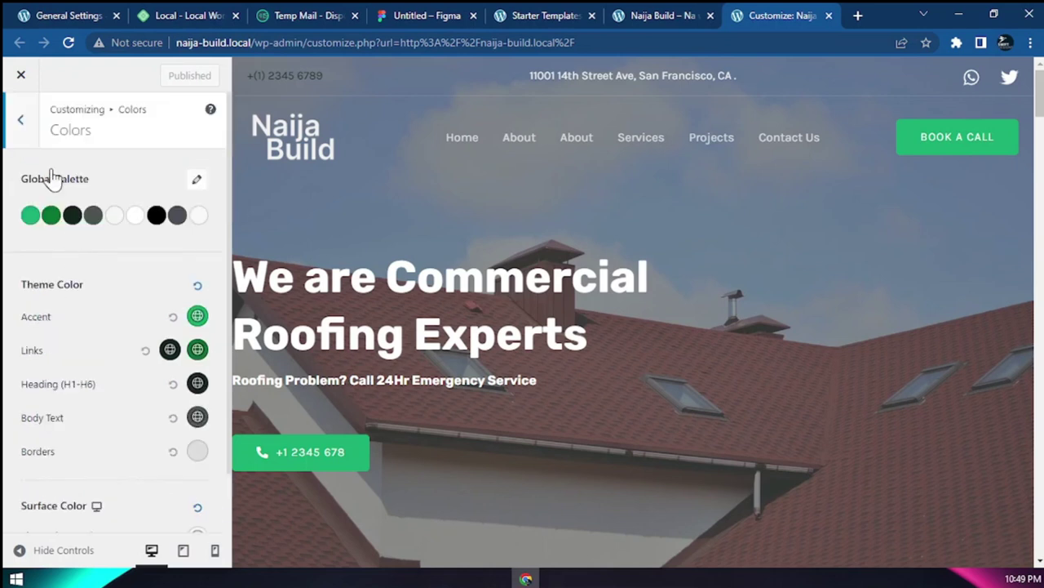
Revisit the Container settings, then bring up the global Buttons settings
{"action": "left_click", "coordinate": [23, 118]}
{"action": "left_click", "coordinate": [85, 235]}
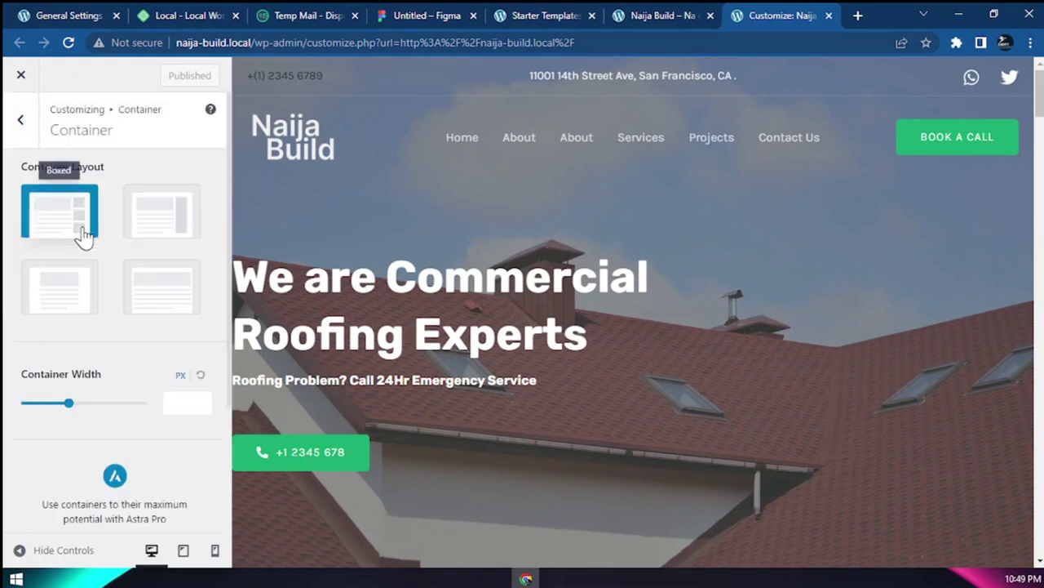
{"action": "left_click", "coordinate": [20, 121]}
{"action": "left_click", "coordinate": [103, 277]}
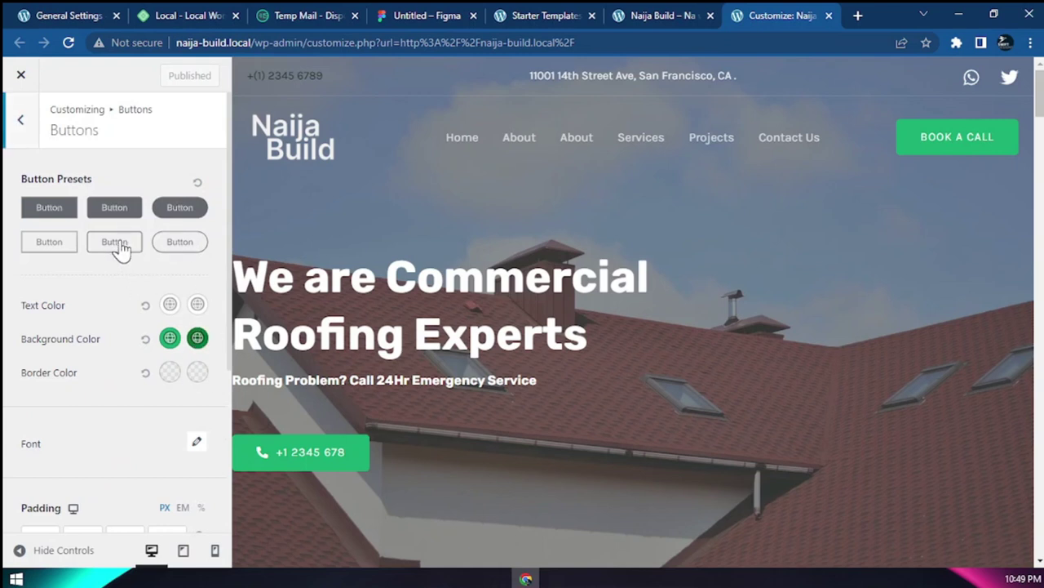
Switch the buttons from the rounded outline preset to a filled preset and publish
{"action": "left_click", "coordinate": [181, 243]}
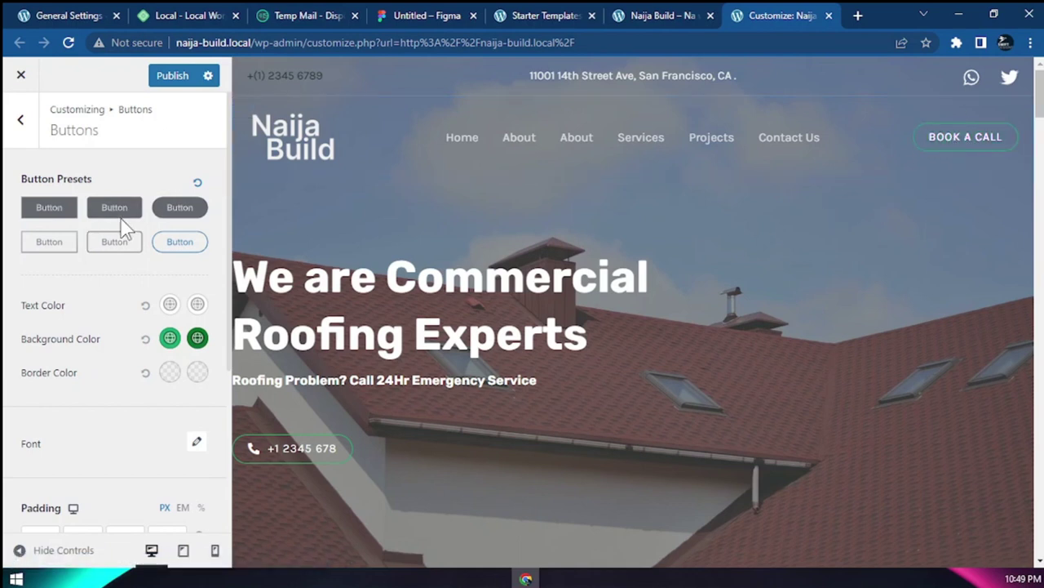
{"action": "left_click", "coordinate": [182, 211]}
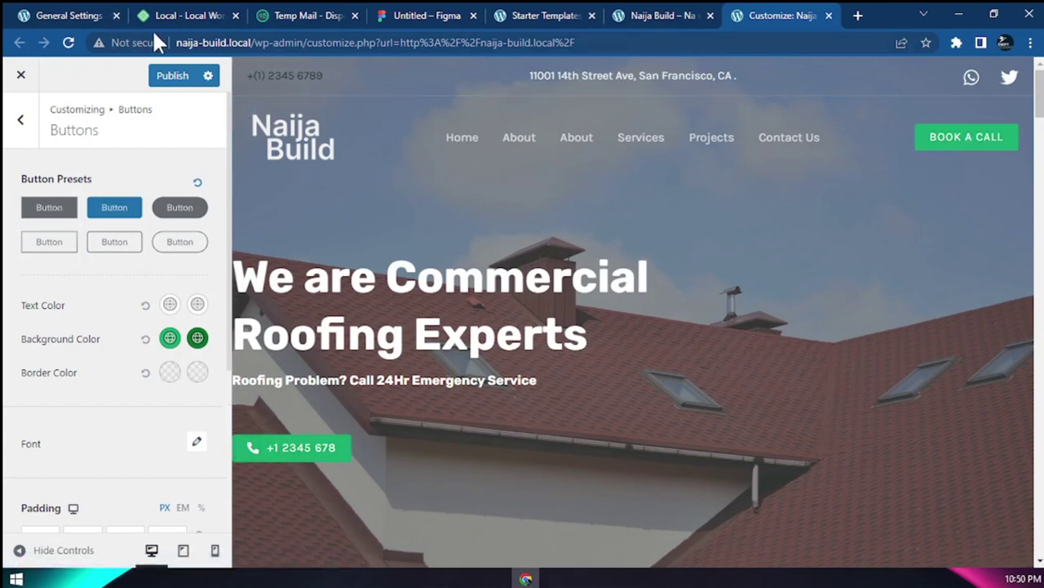
{"action": "scroll", "coordinate": [138, 314], "scroll_direction": "down", "scroll_amount": 3}
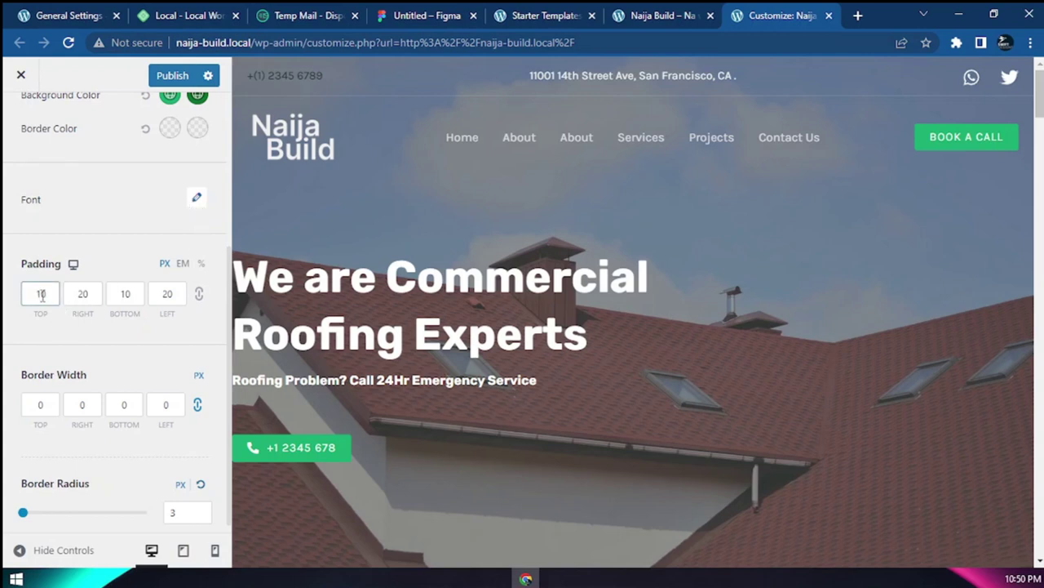
{"action": "scroll", "coordinate": [89, 343], "scroll_direction": "up", "scroll_amount": 3}
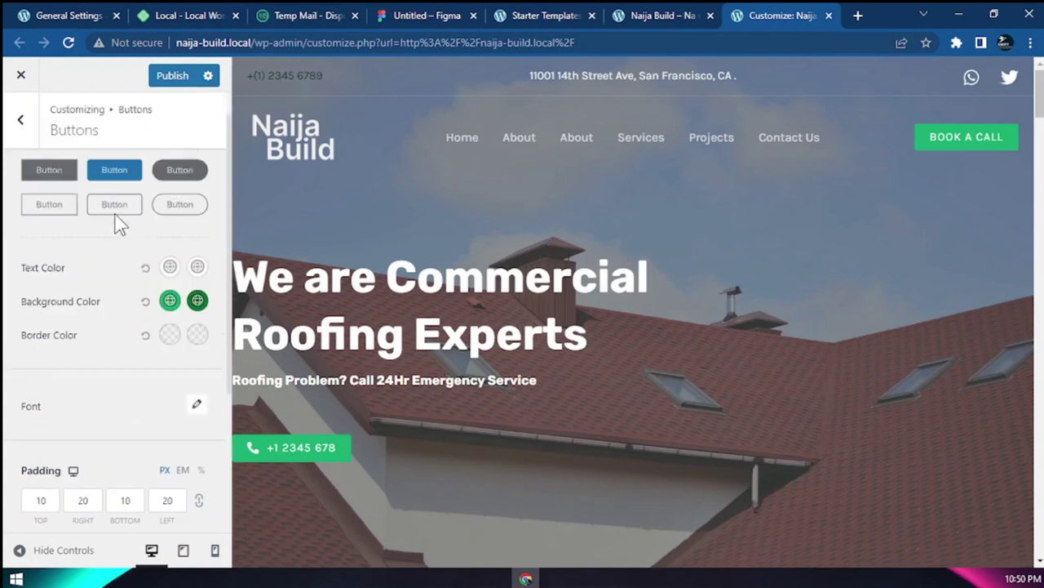
{"action": "left_click", "coordinate": [171, 78]}
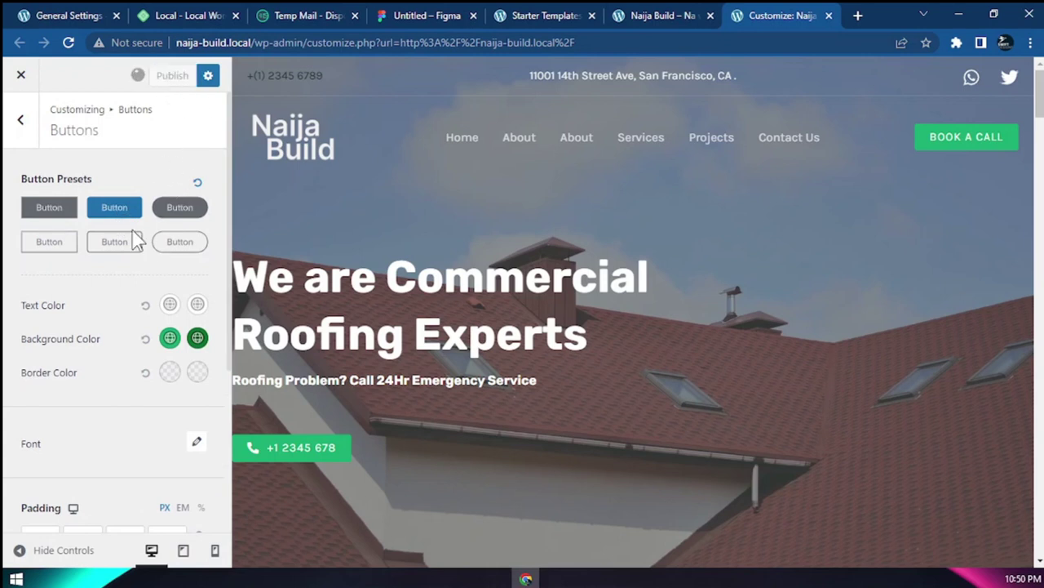
{"action": "left_click", "coordinate": [20, 137]}
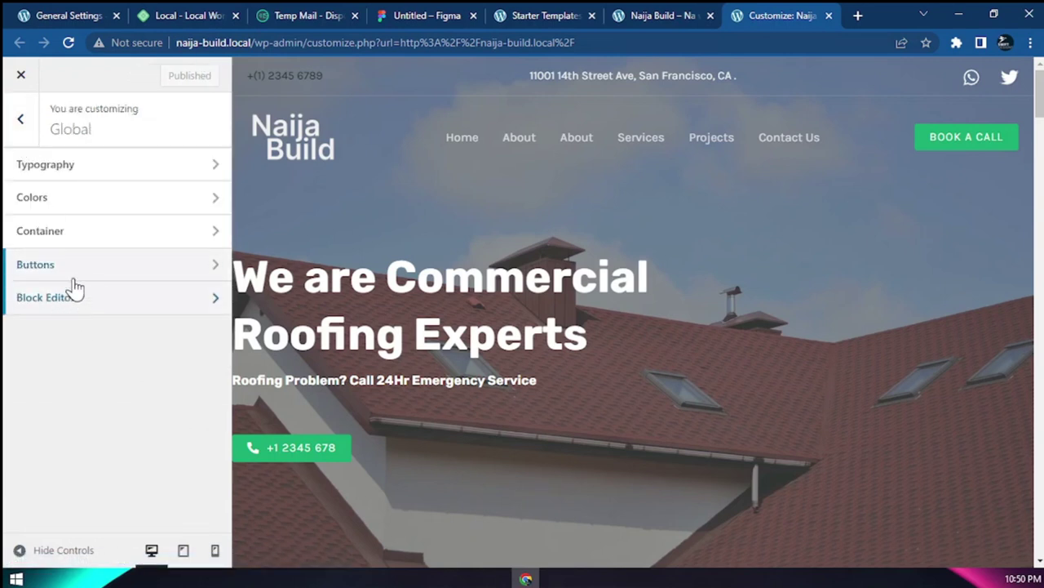
Open the Site Title & Logo settings in the Header Builder
{"action": "left_click", "coordinate": [20, 119]}
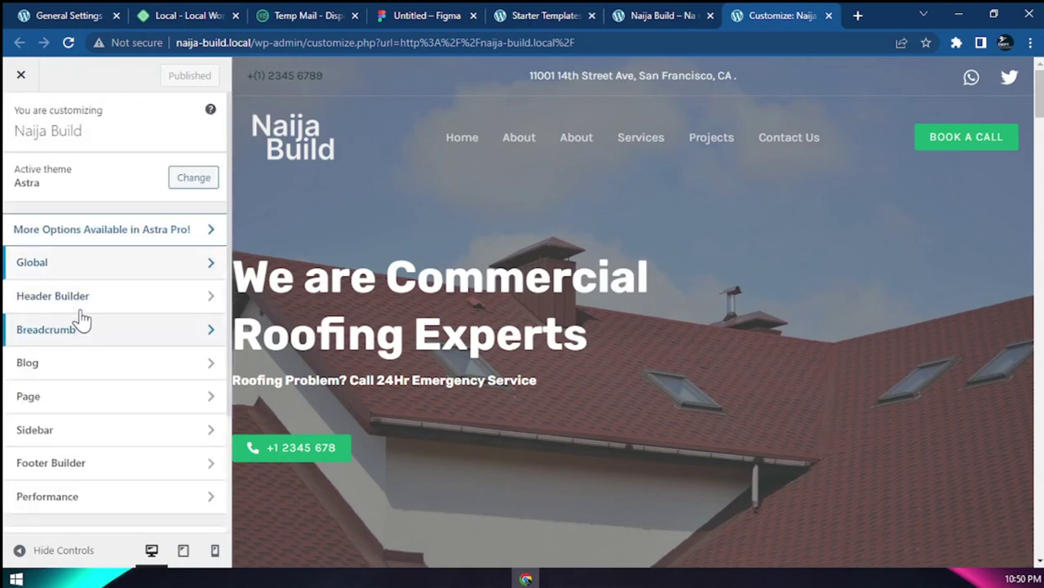
{"action": "left_click", "coordinate": [128, 301]}
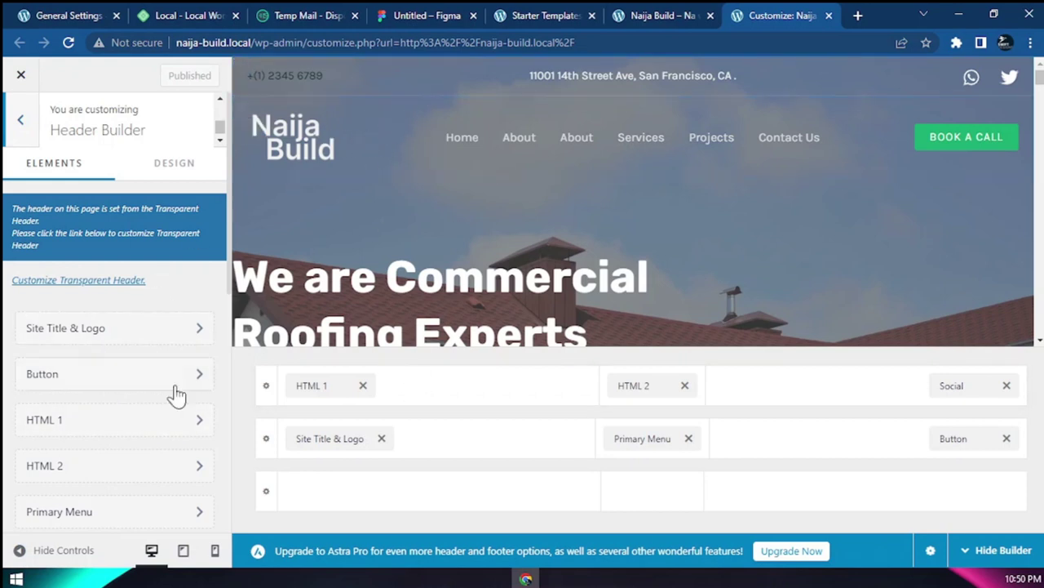
{"action": "scroll", "coordinate": [133, 355], "scroll_direction": "down", "scroll_amount": 2}
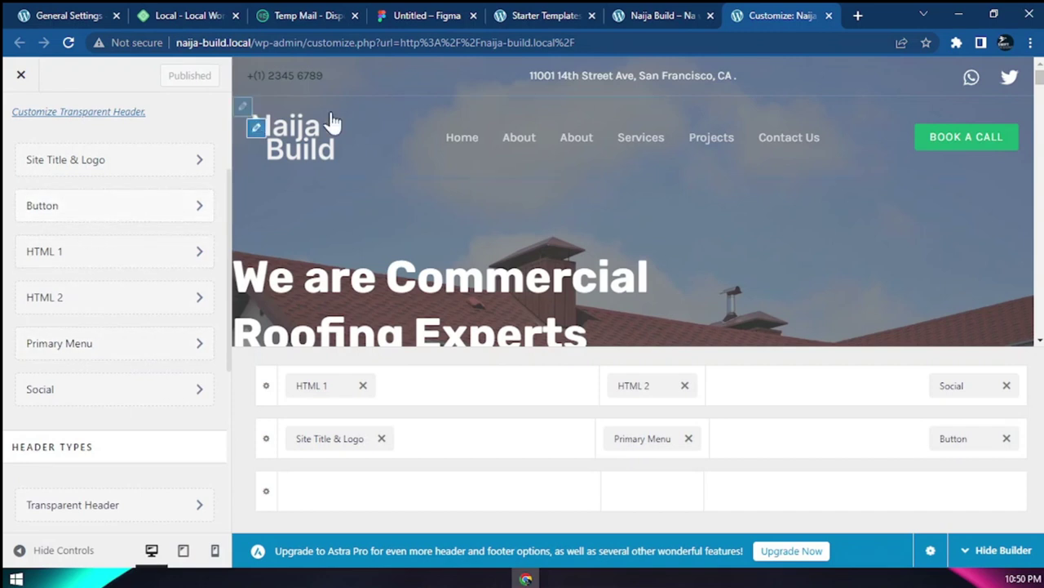
{"action": "left_click", "coordinate": [125, 168]}
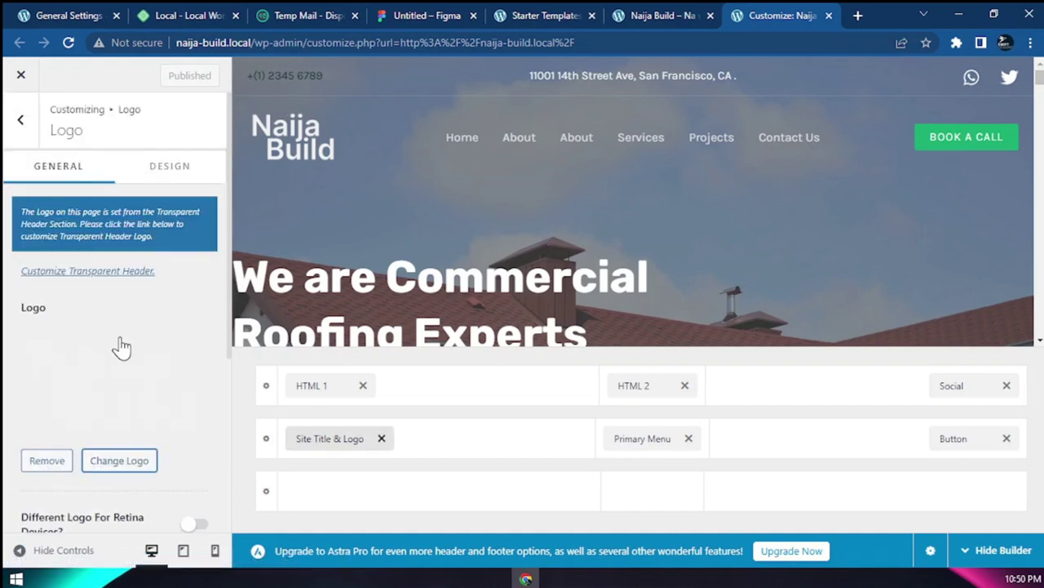
{"action": "scroll", "coordinate": [120, 347], "scroll_direction": "down", "scroll_amount": 4}
Try other logo widths, reset it to 120 px, and hide the header builder
{"action": "mouse_move", "coordinate": [46, 347]}
{"action": "left_mouse_down"}
{"action": "mouse_move", "coordinate": [76, 344]}
{"action": "mouse_move", "coordinate": [30, 351]}
{"action": "mouse_move", "coordinate": [55, 351]}
{"action": "left_mouse_up"}
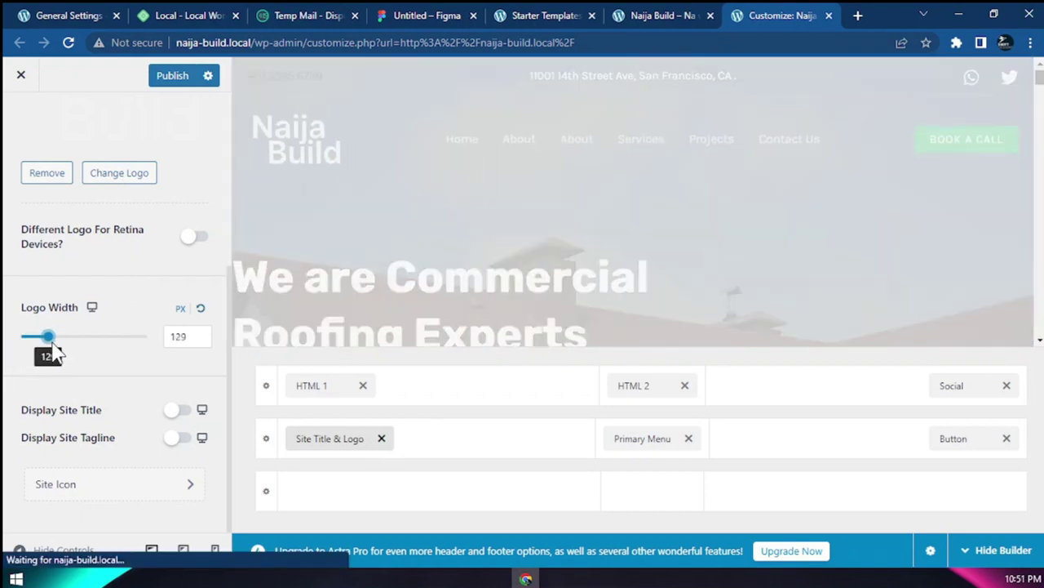
{"action": "left_click", "coordinate": [201, 310]}
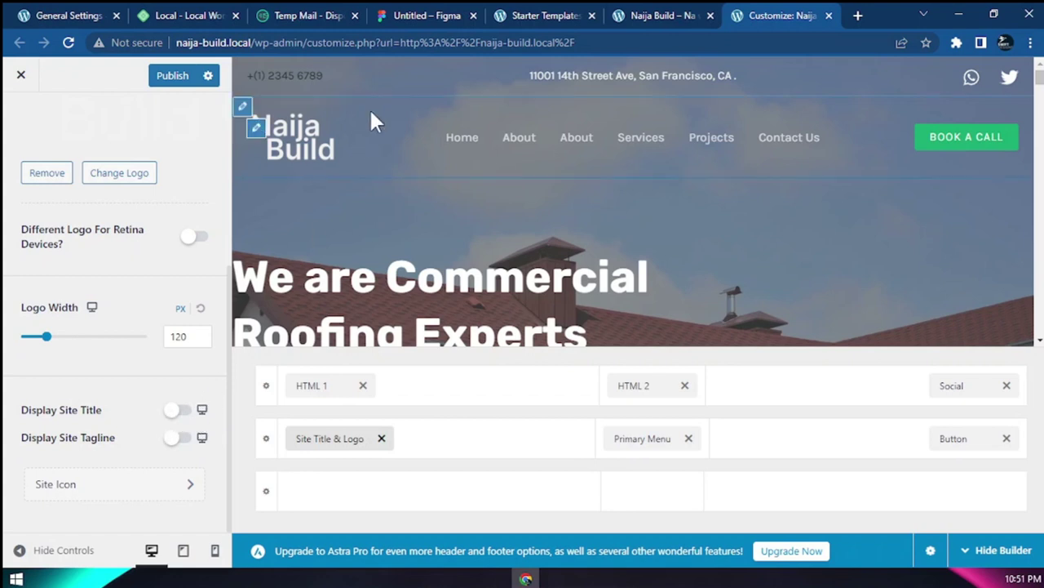
{"action": "scroll", "coordinate": [432, 232], "scroll_direction": "down", "scroll_amount": 3}
{"action": "scroll", "coordinate": [431, 232], "scroll_direction": "up", "scroll_amount": 3}
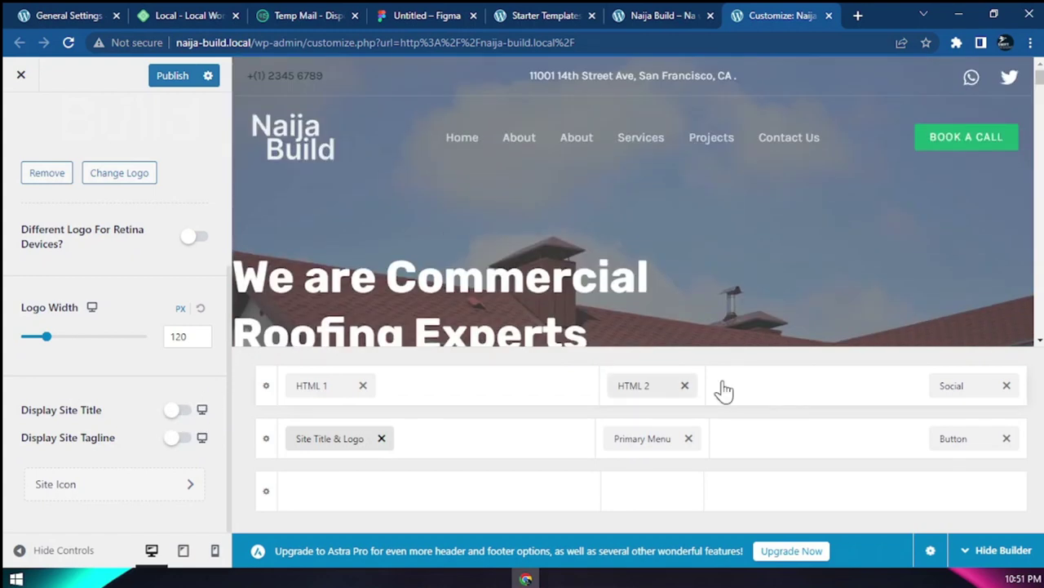
{"action": "left_click", "coordinate": [989, 551]}
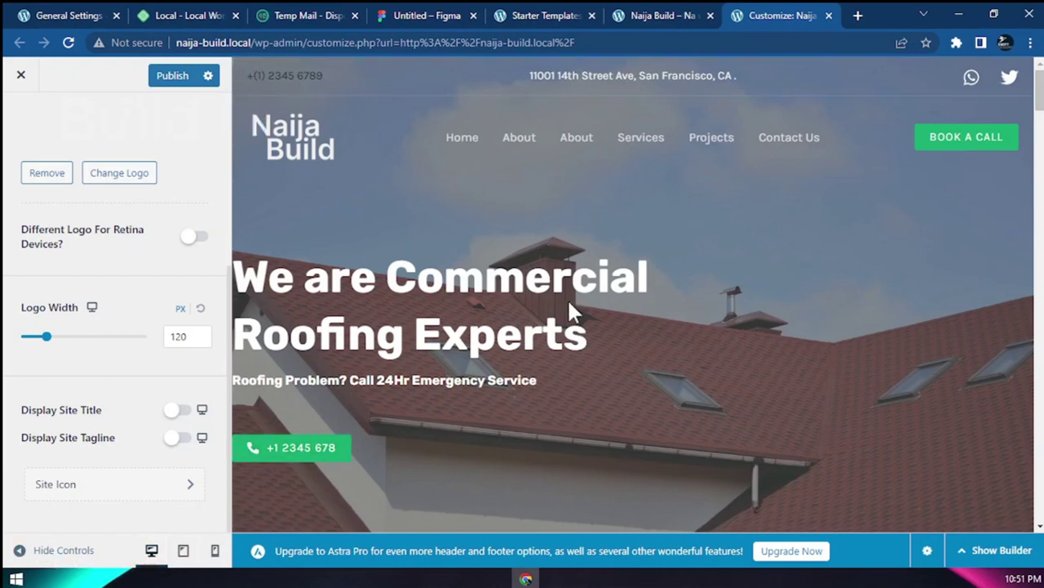
Preview the home page at tablet width, opening and closing the mobile navigation menu
{"action": "left_click", "coordinate": [33, 552]}
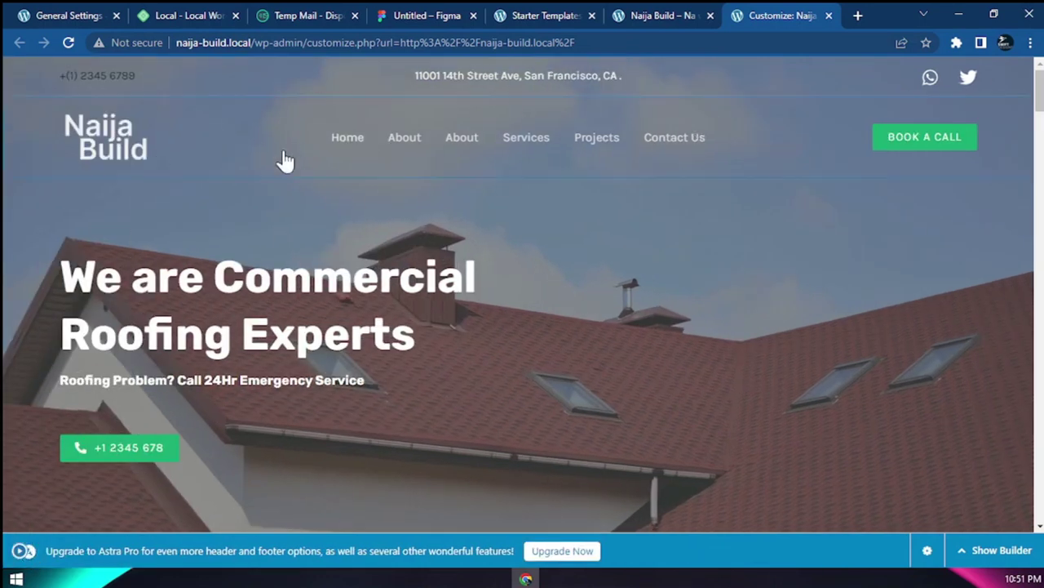
{"action": "left_click", "coordinate": [20, 555]}
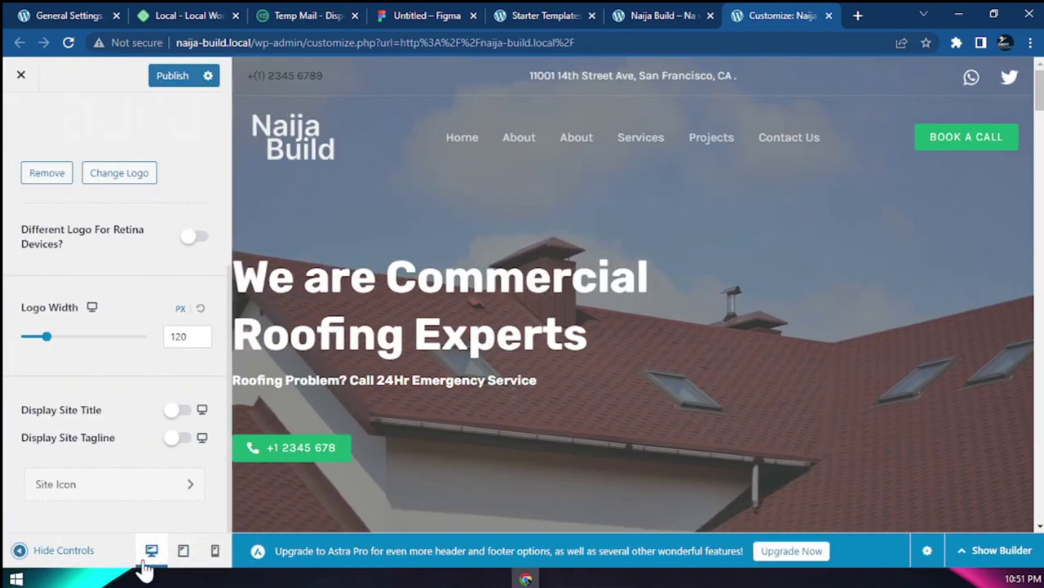
{"action": "left_click", "coordinate": [185, 553]}
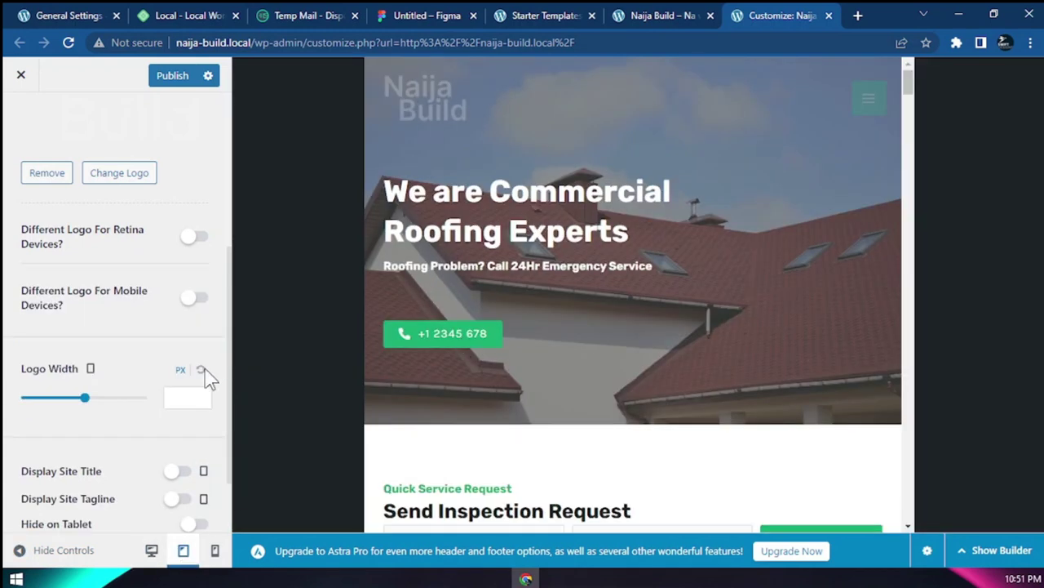
{"action": "left_click", "coordinate": [59, 550]}
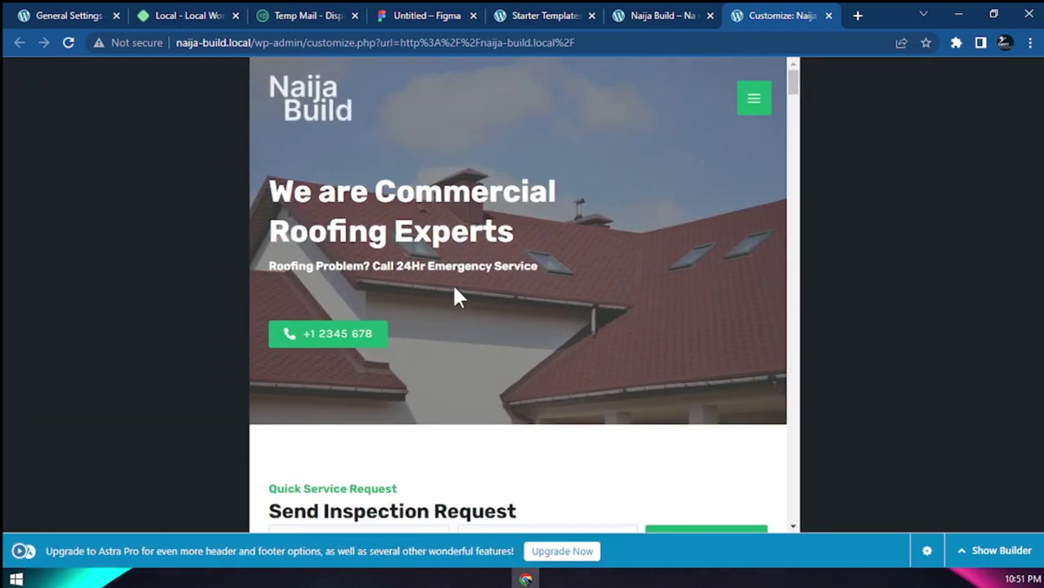
{"action": "scroll", "coordinate": [457, 294], "scroll_direction": "down", "scroll_amount": 1}
{"action": "scroll", "coordinate": [726, 146], "scroll_direction": "up", "scroll_amount": 1}
{"action": "left_click", "coordinate": [755, 100]}
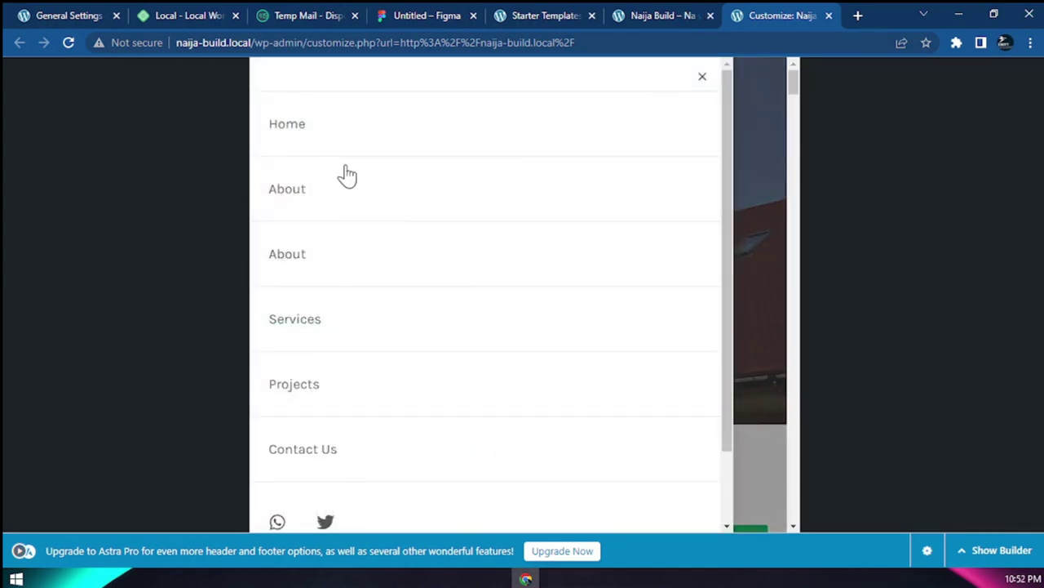
{"action": "left_click", "coordinate": [700, 79]}
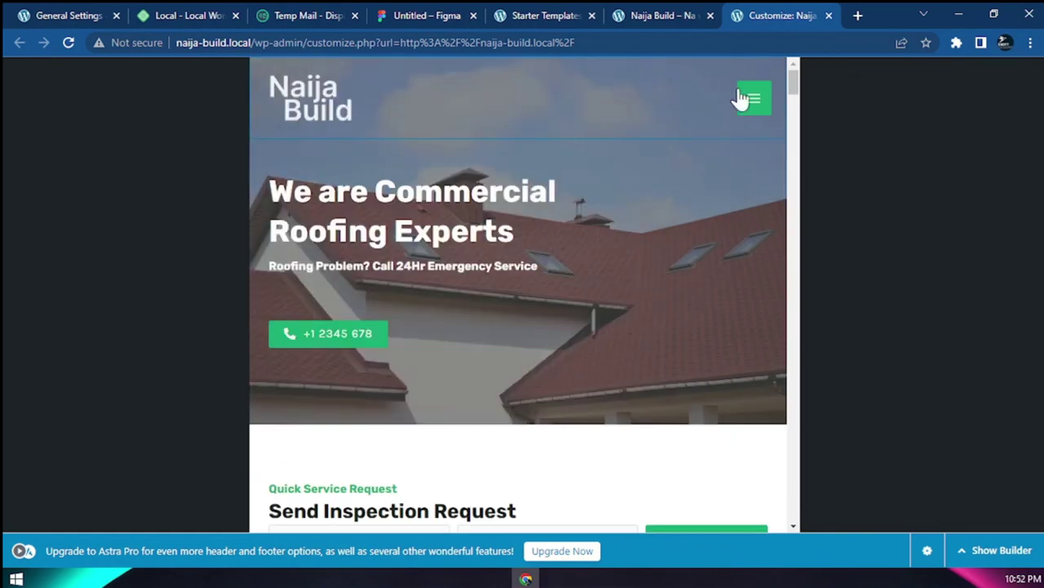
{"action": "left_click", "coordinate": [22, 553]}
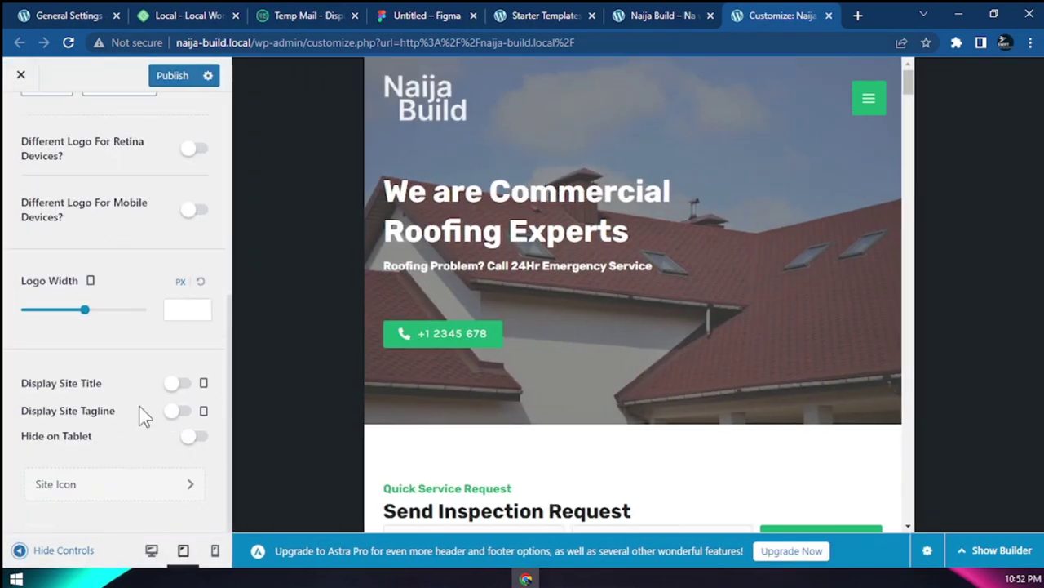
Preview the home page at mobile width, scrolling through its full length
{"action": "left_click", "coordinate": [214, 550]}
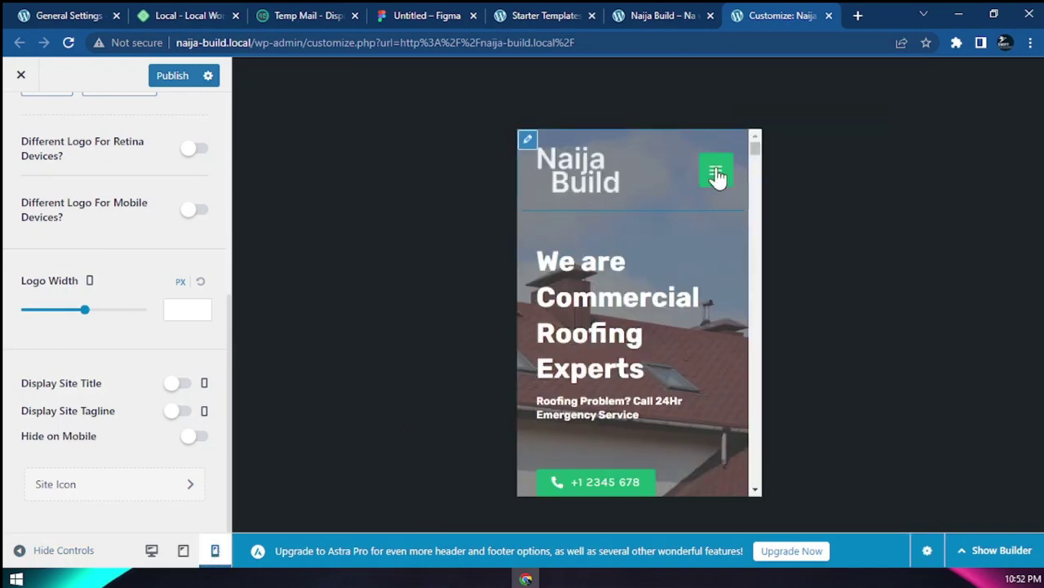
{"action": "scroll", "coordinate": [653, 257], "scroll_direction": "down", "scroll_amount": 10}
{"action": "scroll", "coordinate": [658, 261], "scroll_direction": "up", "scroll_amount": 3}
{"action": "scroll", "coordinate": [658, 261], "scroll_direction": "up", "scroll_amount": 4}
{"action": "scroll", "coordinate": [658, 260], "scroll_direction": "down", "scroll_amount": 10}
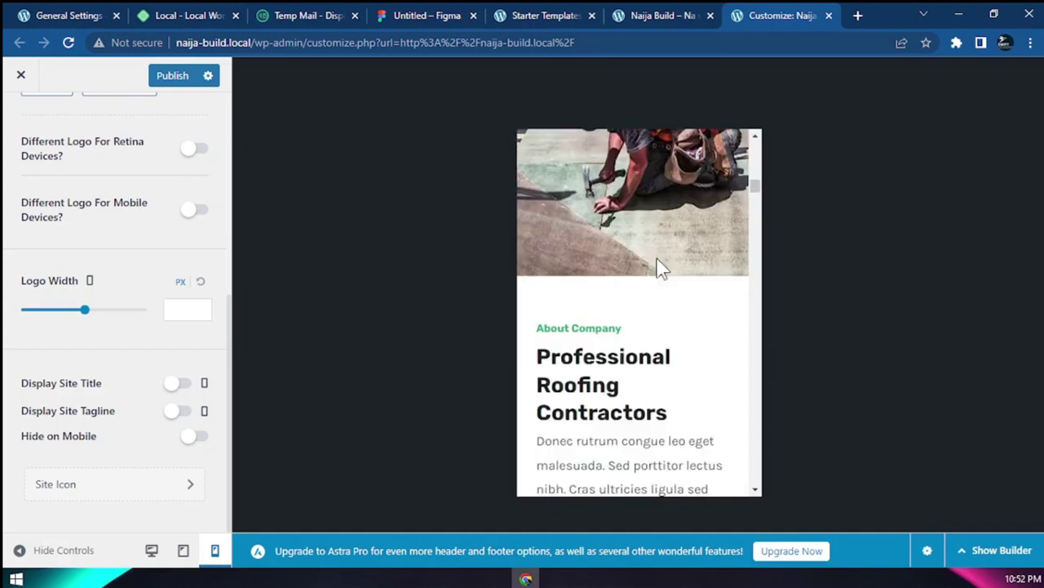
{"action": "scroll", "coordinate": [658, 261], "scroll_direction": "down", "scroll_amount": 8}
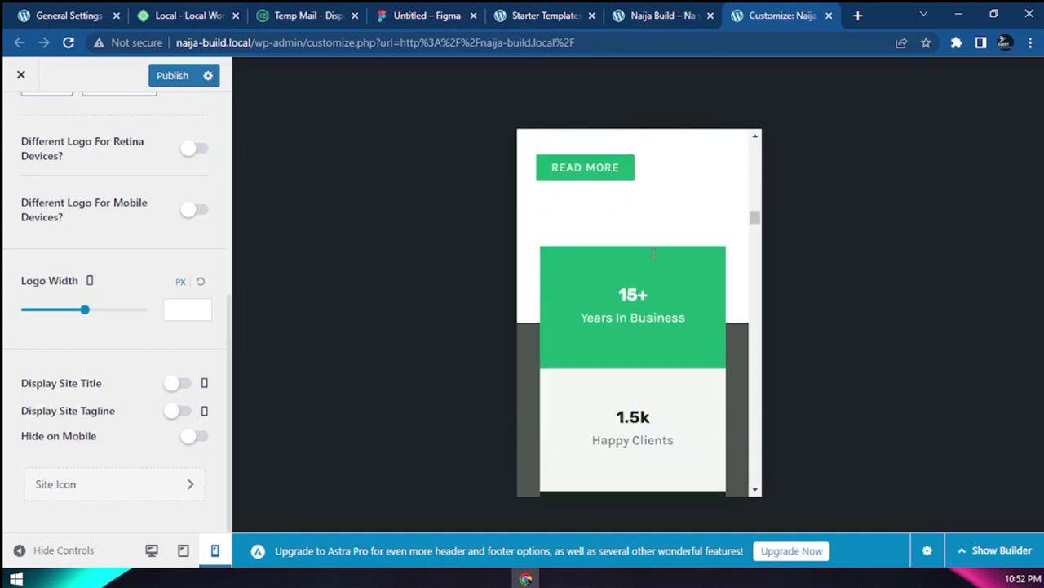
{"action": "scroll", "coordinate": [653, 257], "scroll_direction": "down", "scroll_amount": 6}
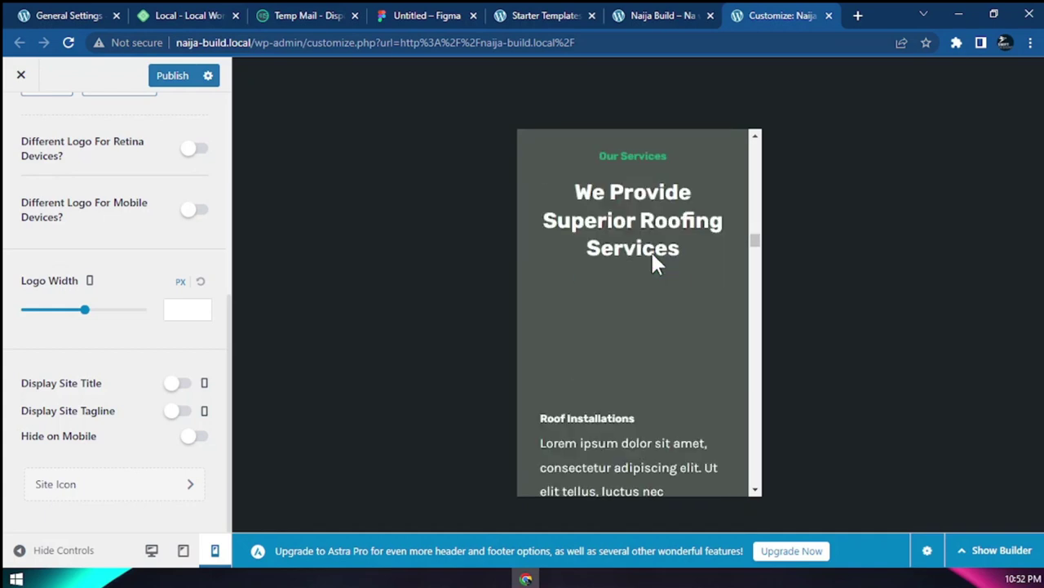
{"action": "scroll", "coordinate": [652, 260], "scroll_direction": "down", "scroll_amount": 10}
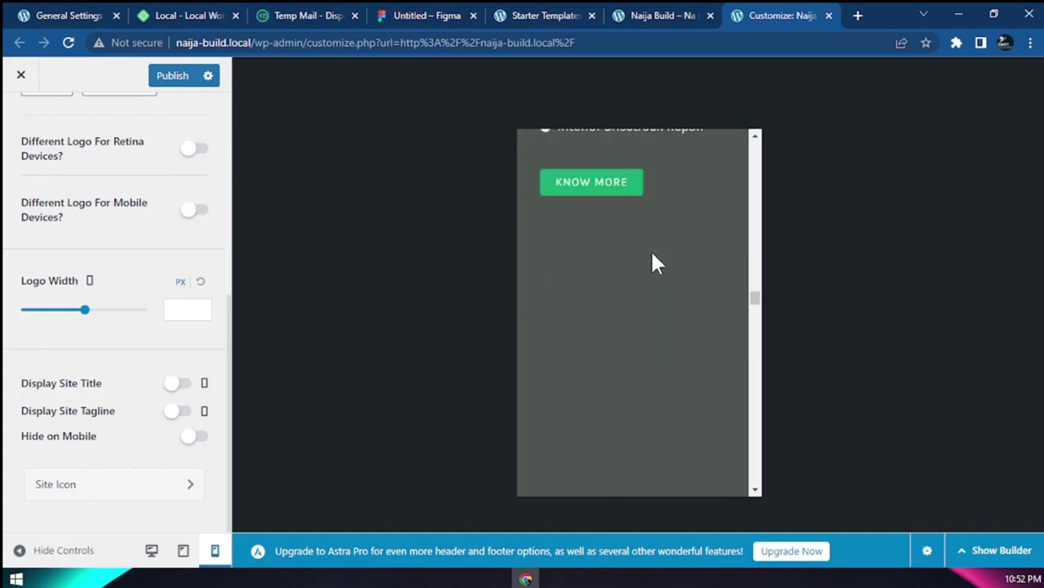
{"action": "scroll", "coordinate": [656, 259], "scroll_direction": "down", "scroll_amount": 15}
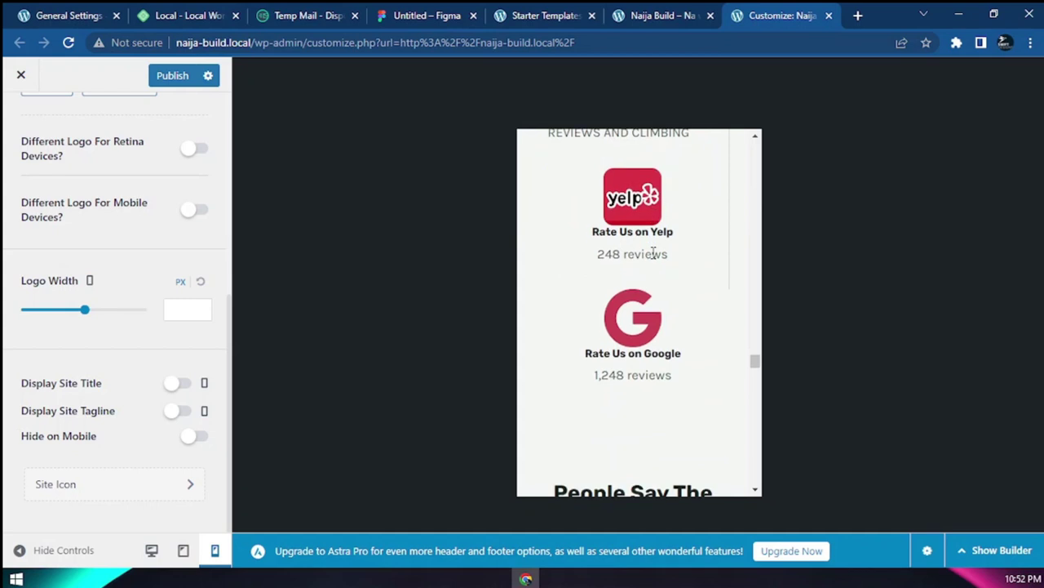
{"action": "scroll", "coordinate": [652, 253], "scroll_direction": "down", "scroll_amount": 15}
{"action": "scroll", "coordinate": [653, 253], "scroll_direction": "up", "scroll_amount": 5}
{"action": "scroll", "coordinate": [653, 253], "scroll_direction": "up", "scroll_amount": 10}
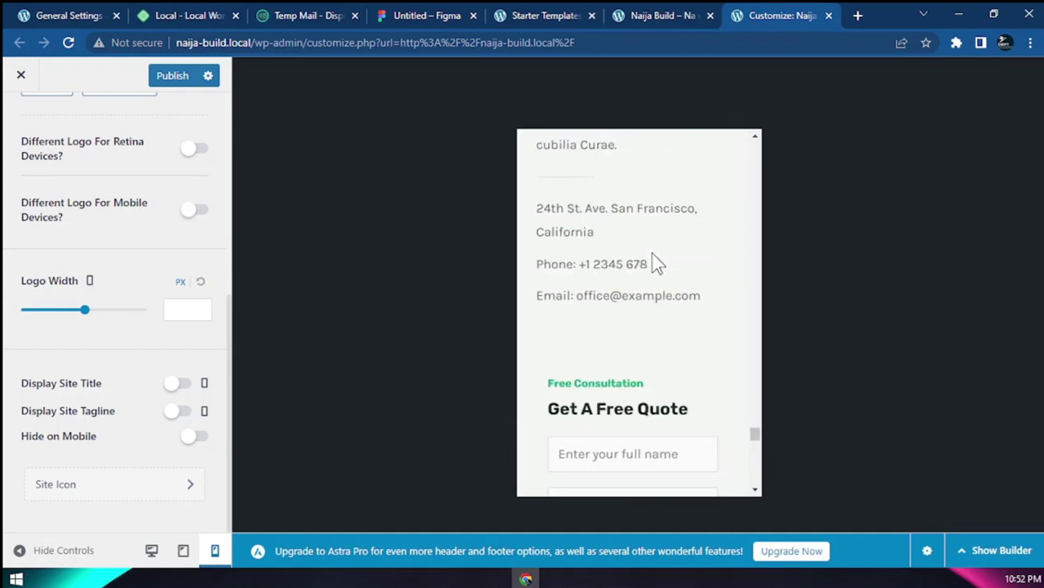
{"action": "scroll", "coordinate": [606, 222], "scroll_direction": "up", "scroll_amount": 10}
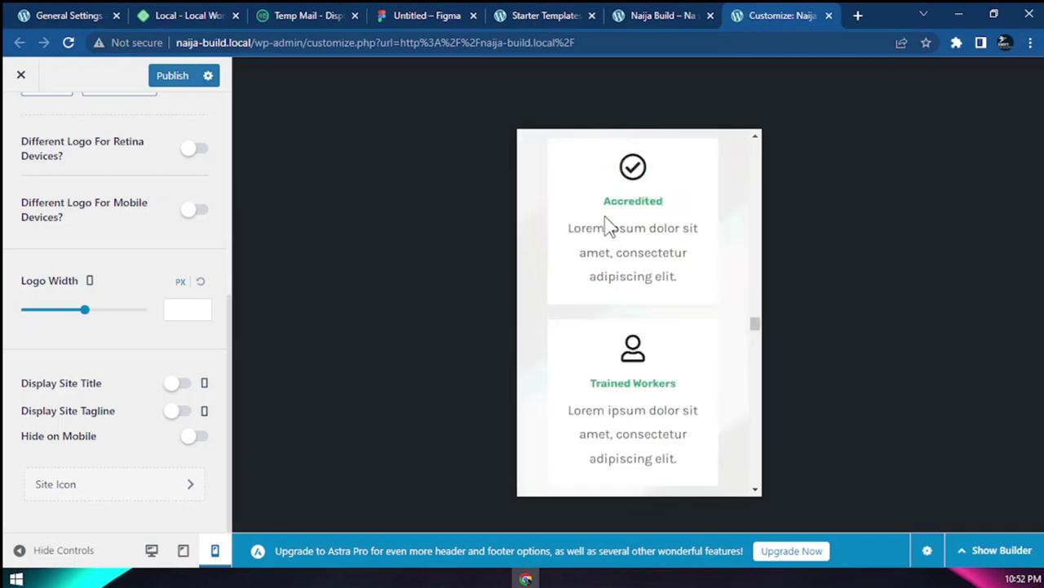
{"action": "scroll", "coordinate": [605, 225], "scroll_direction": "up", "scroll_amount": 10}
{"action": "scroll", "coordinate": [109, 326], "scroll_direction": "up", "scroll_amount": 5}
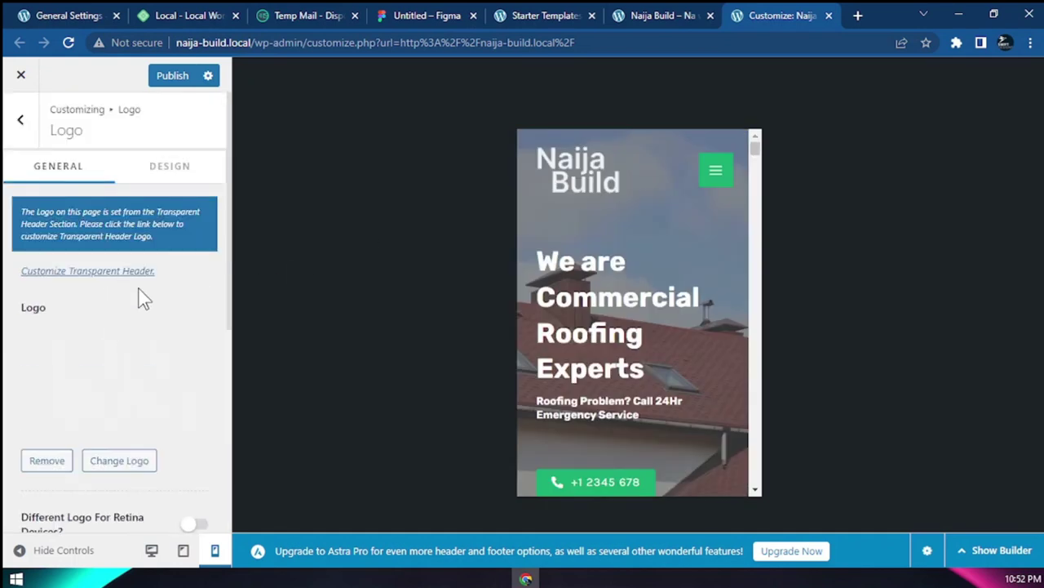
{"action": "scroll", "coordinate": [140, 297], "scroll_direction": "down", "scroll_amount": 5}
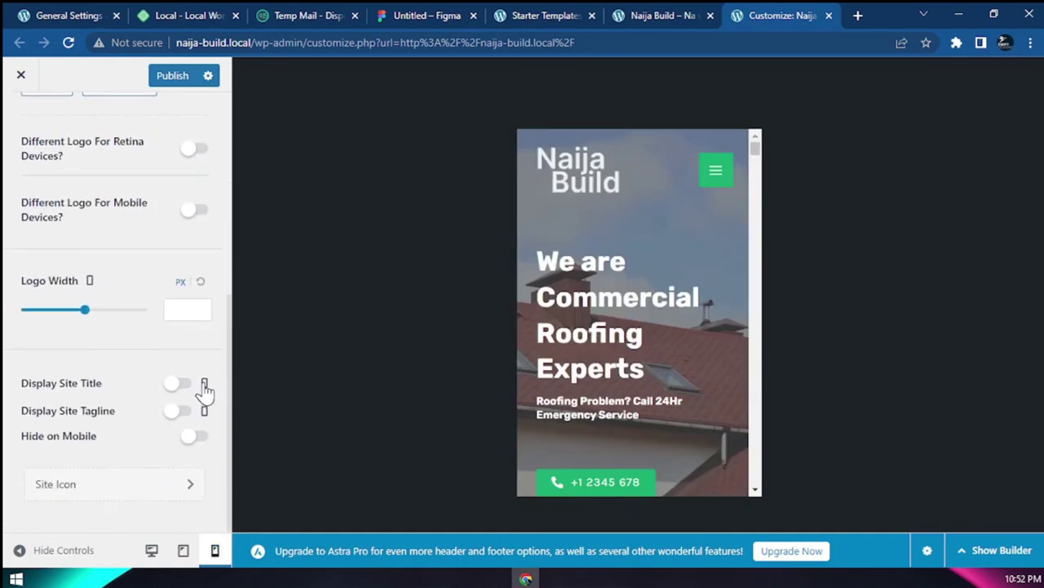
Cycle through desktop, tablet and mobile previews, ending on desktop and the Header Builder list
{"action": "left_click", "coordinate": [204, 385]}
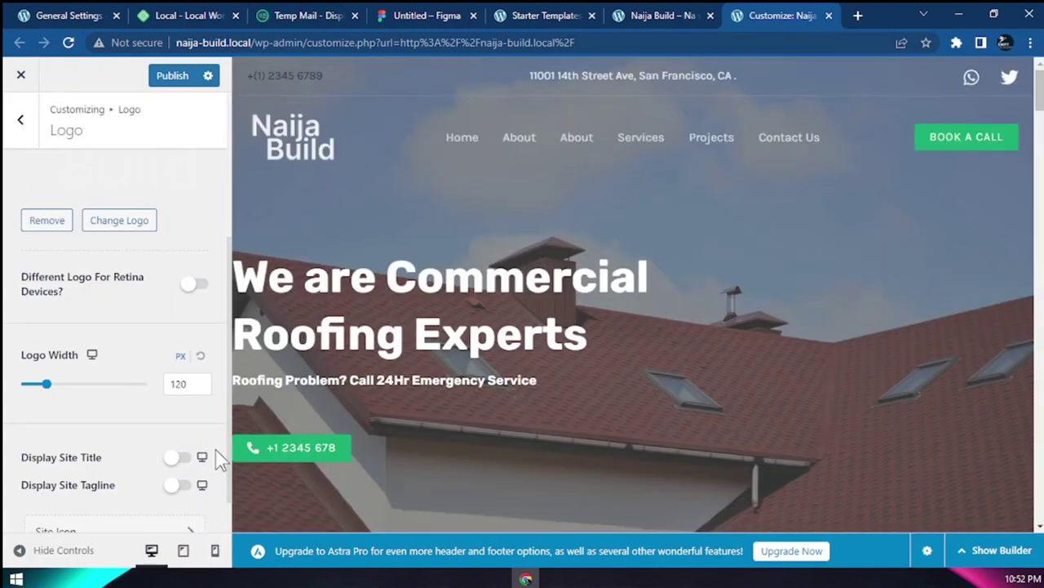
{"action": "left_click", "coordinate": [203, 460]}
{"action": "scroll", "coordinate": [199, 492], "scroll_direction": "down", "scroll_amount": 2}
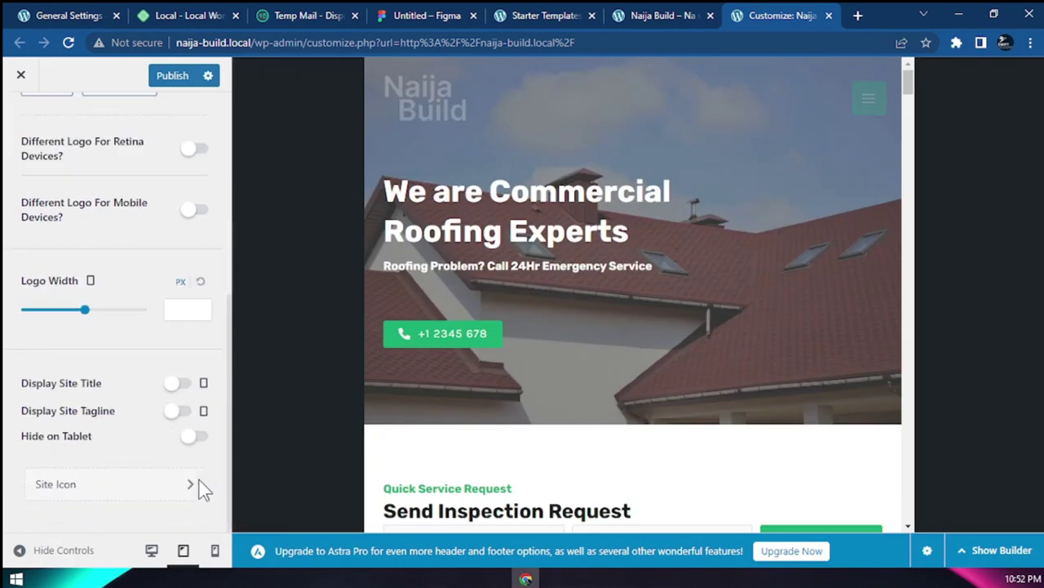
{"action": "left_click", "coordinate": [204, 412]}
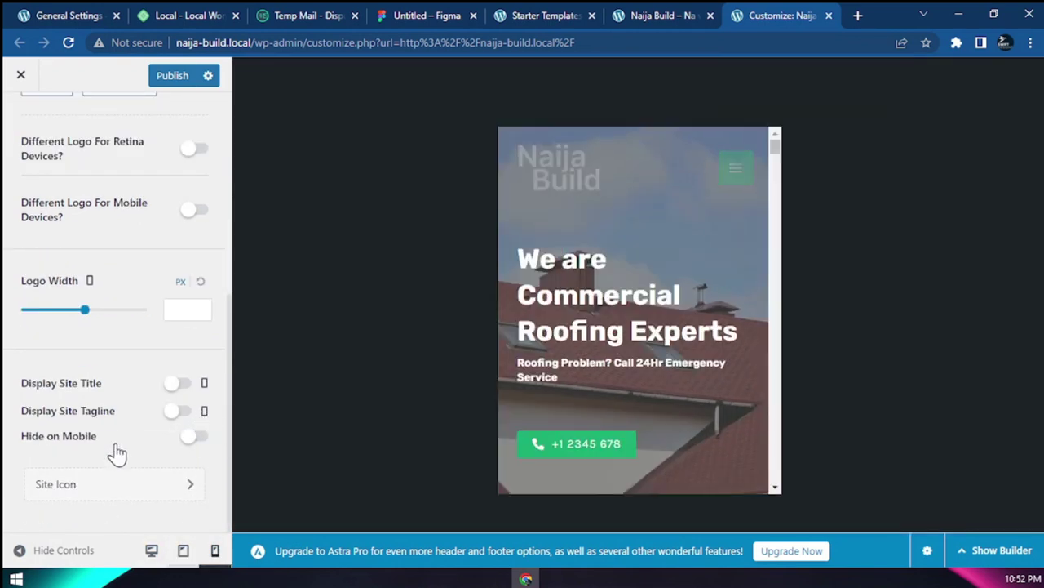
{"action": "left_click", "coordinate": [205, 387]}
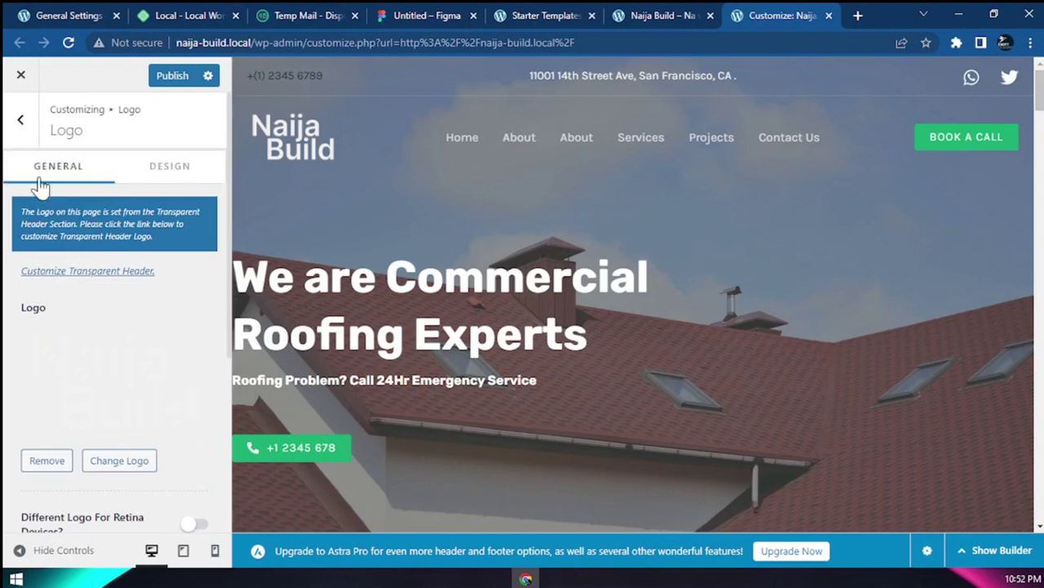
{"action": "left_click", "coordinate": [21, 120]}
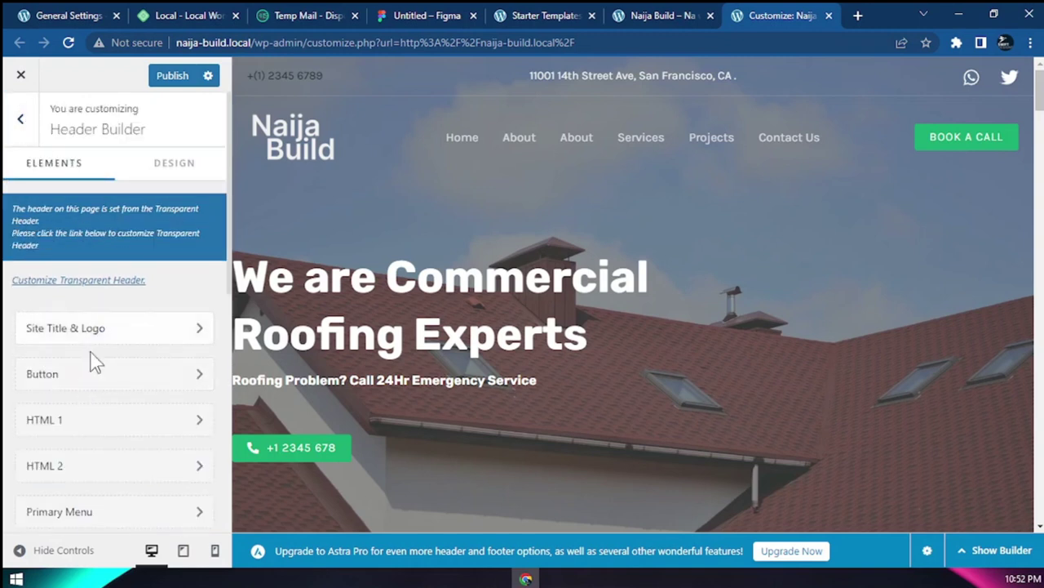
Replace the header button's Book A Call label with 'Call us Today'
{"action": "left_click", "coordinate": [97, 379]}
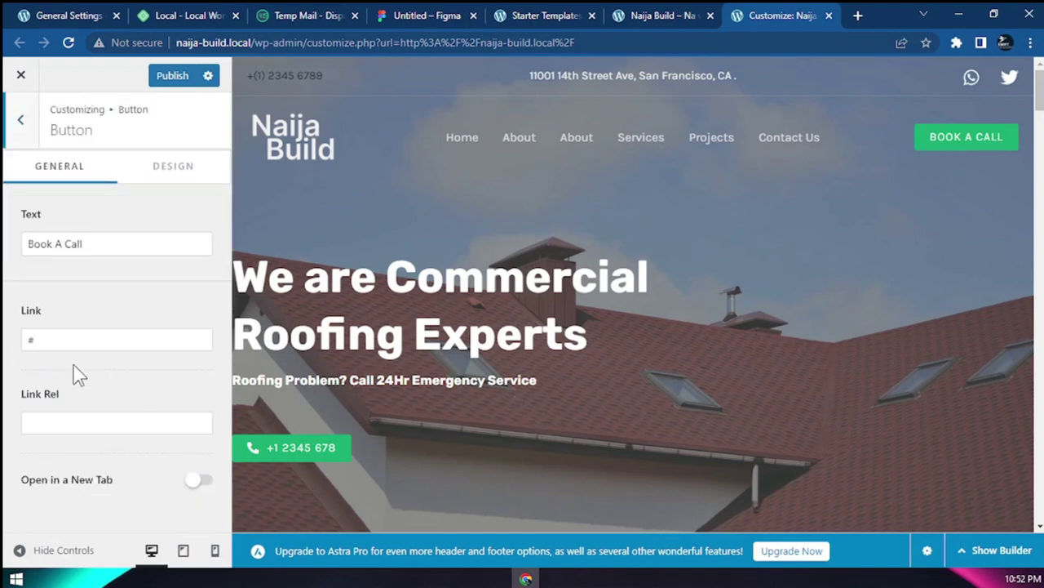
{"action": "left_click", "coordinate": [120, 242]}
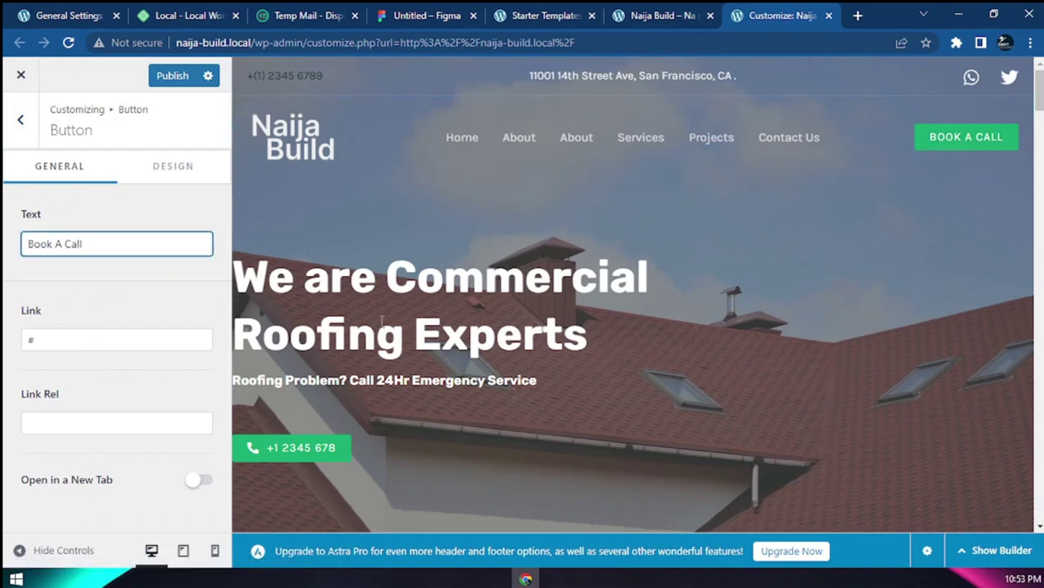
{"action": "key", "text": "ctrl+a"}
{"action": "type", "text": "C"}
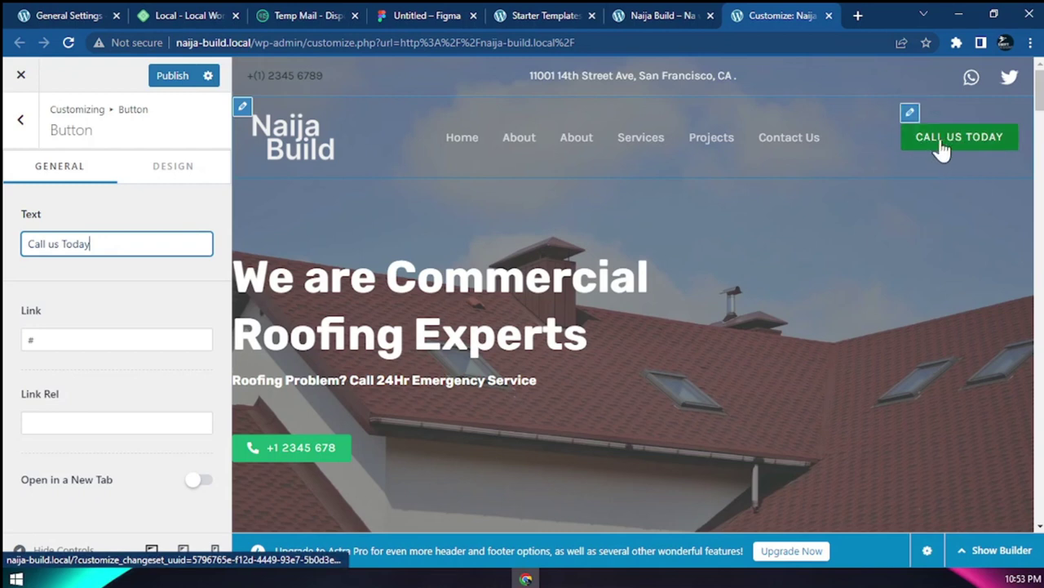
Set the button's link to the site's telephone number as a tel: link
{"action": "left_click", "coordinate": [81, 340]}
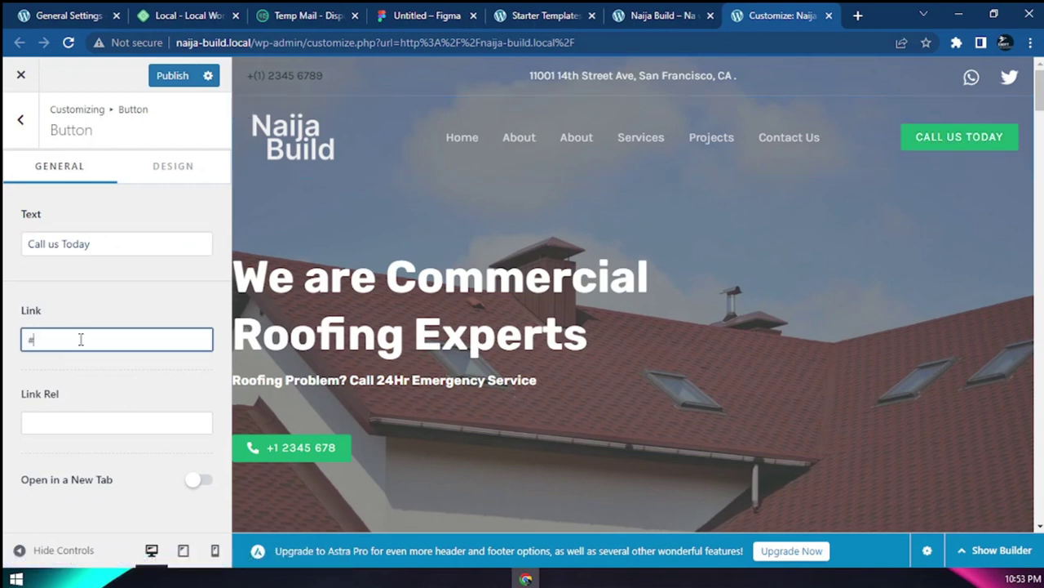
{"action": "type", "text": "tex"}
{"action": "type", "text": "l"}
{"action": "type", "text": ":+2341234567"}
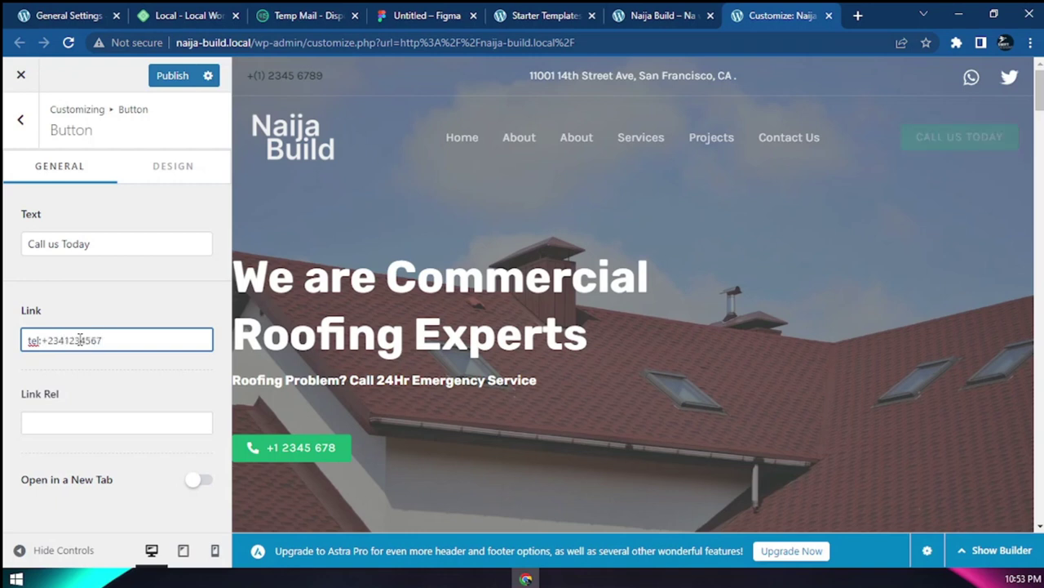
{"action": "type", "text": "0"}
{"action": "left_click", "coordinate": [143, 369]}
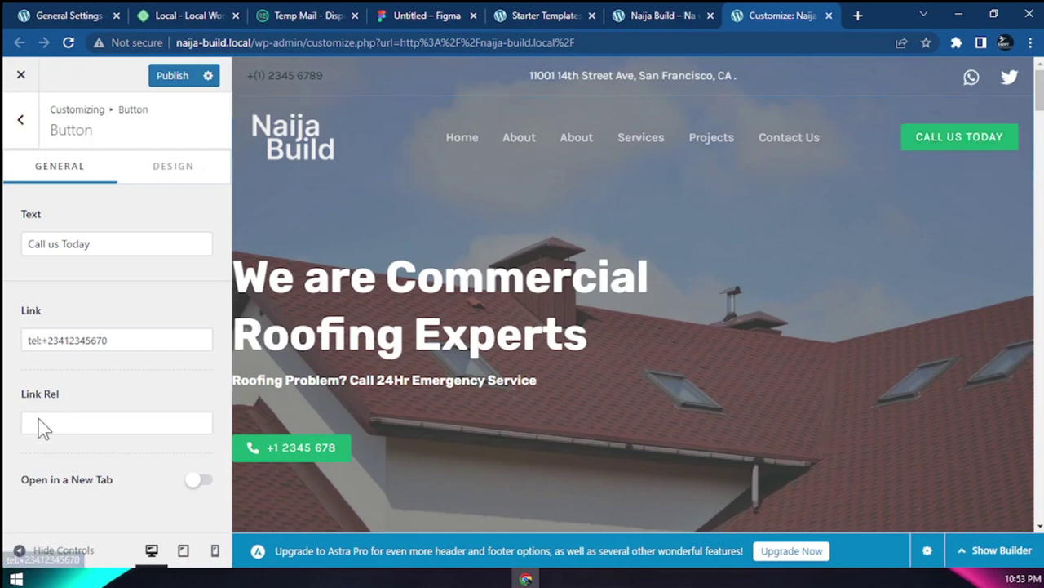
{"action": "left_click", "coordinate": [64, 421]}
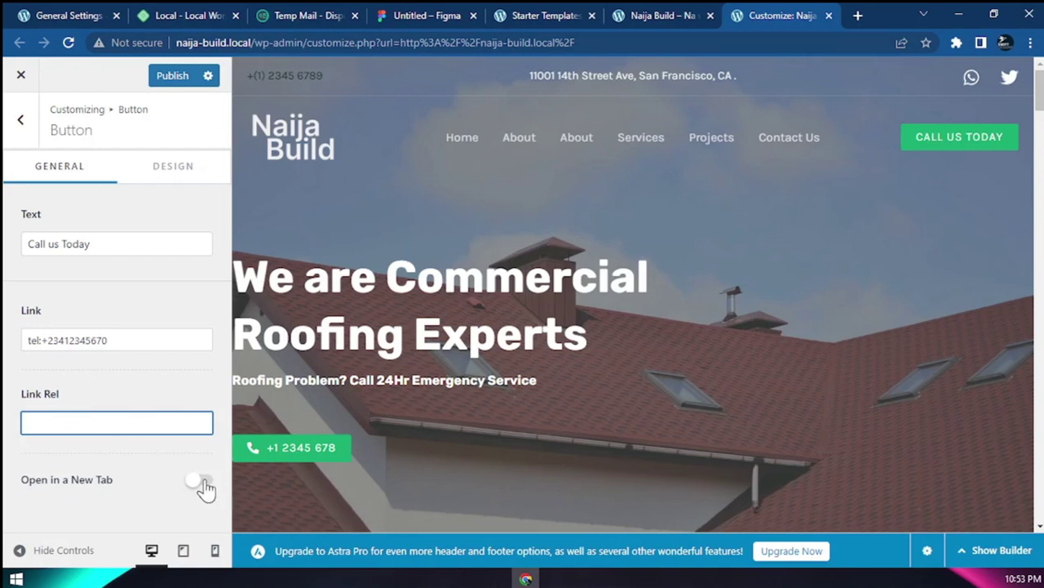
{"action": "left_click", "coordinate": [20, 119]}
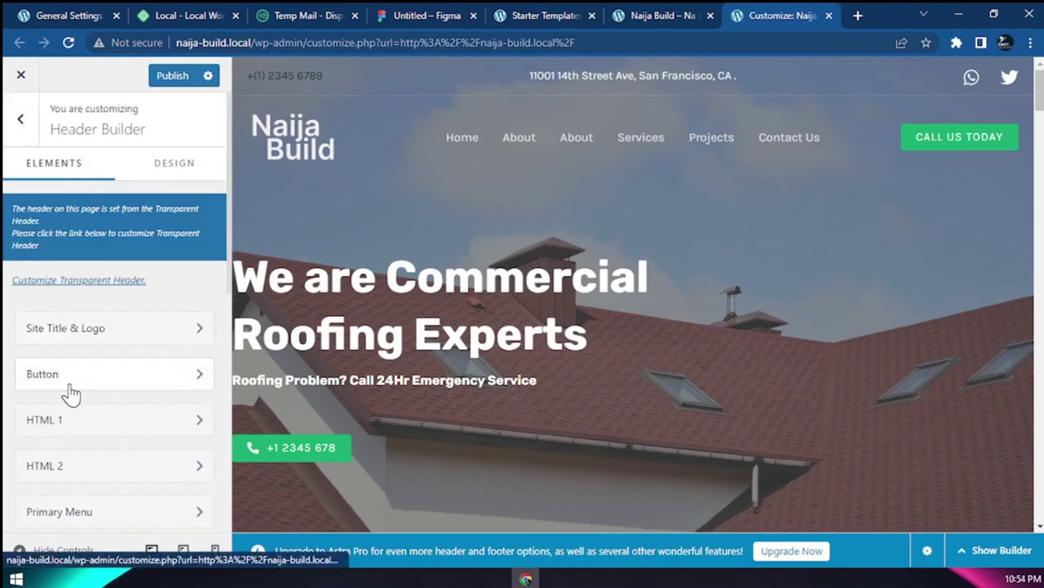
Review the header button's Design tab, then open the Primary Menu settings
{"action": "left_click", "coordinate": [96, 378]}
{"action": "left_click", "coordinate": [169, 167]}
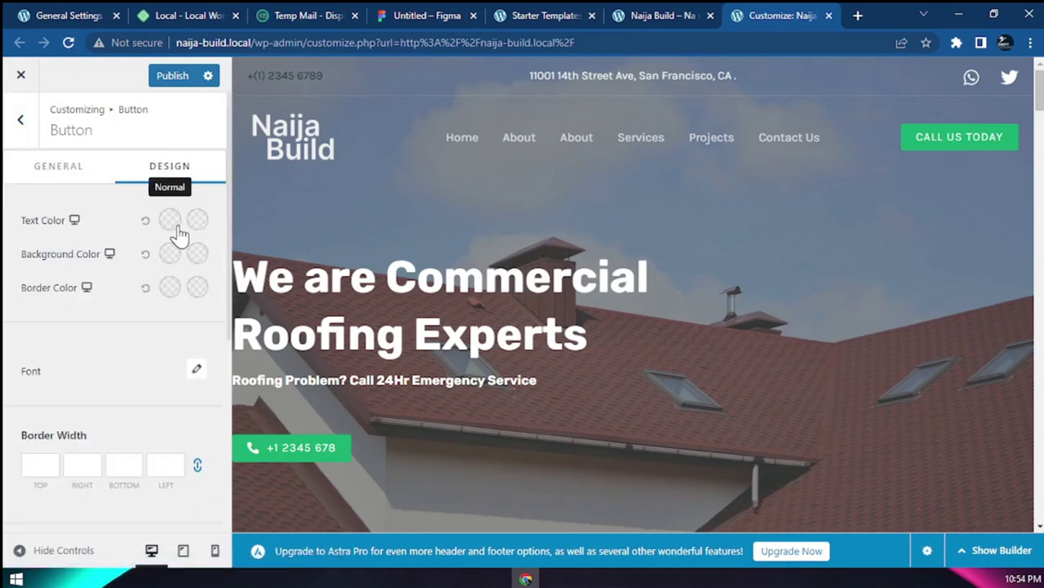
{"action": "scroll", "coordinate": [122, 368], "scroll_direction": "down", "scroll_amount": 4}
{"action": "scroll", "coordinate": [123, 318], "scroll_direction": "up", "scroll_amount": 3}
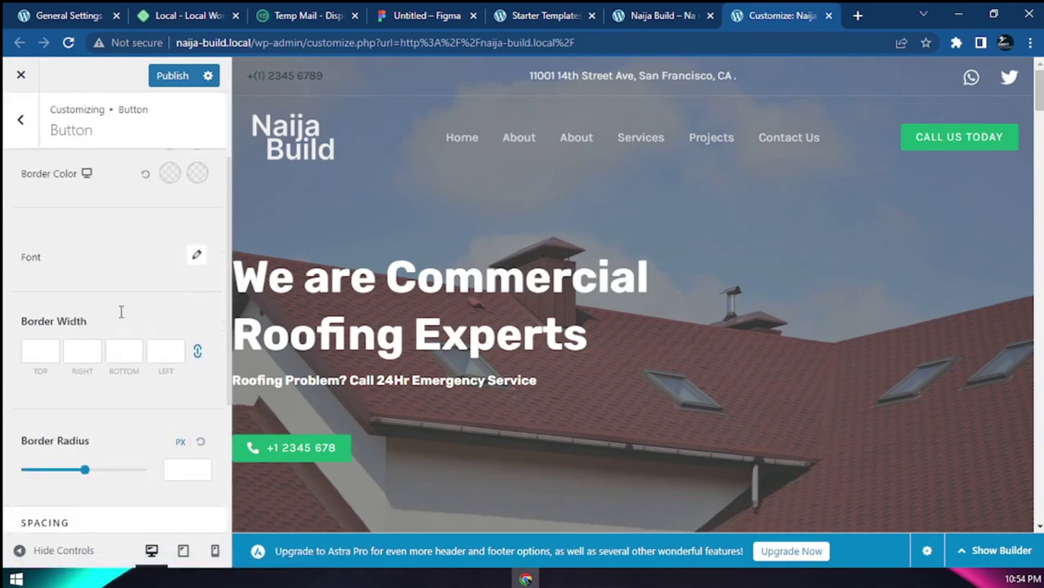
{"action": "scroll", "coordinate": [111, 290], "scroll_direction": "up", "scroll_amount": 3}
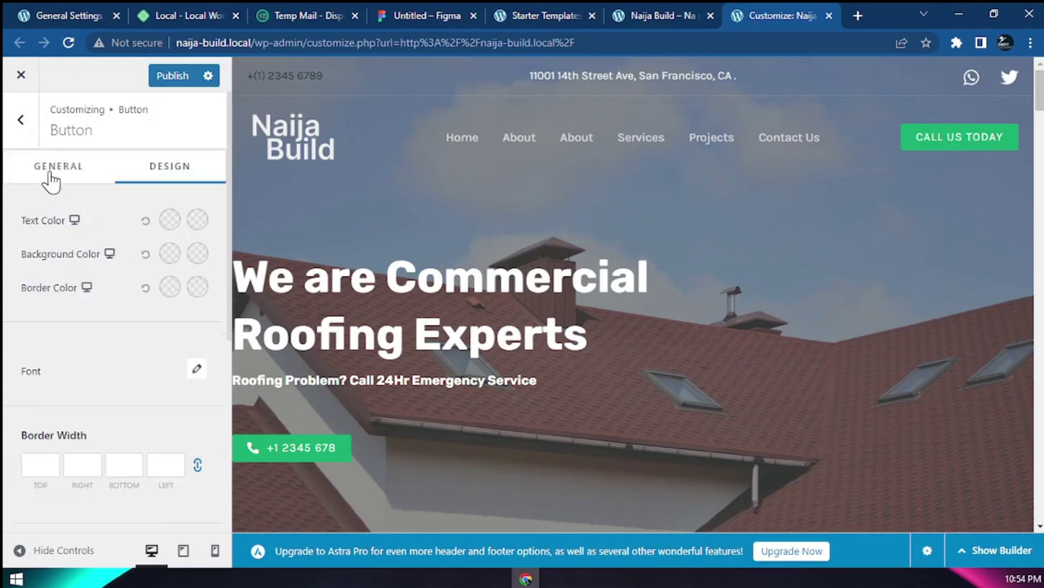
{"action": "left_click", "coordinate": [54, 171]}
{"action": "left_click", "coordinate": [20, 123]}
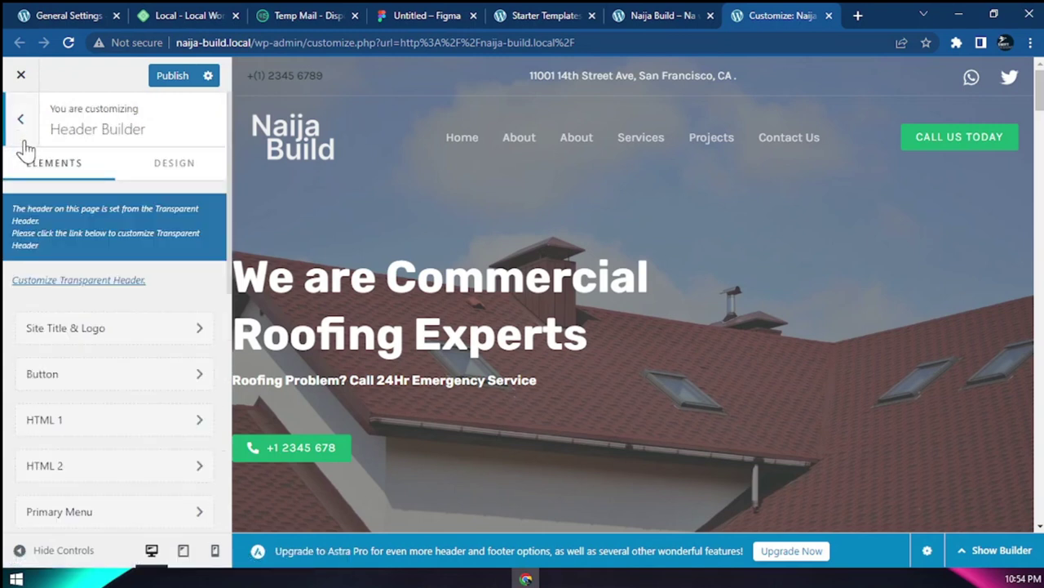
{"action": "scroll", "coordinate": [118, 420], "scroll_direction": "down", "scroll_amount": 2}
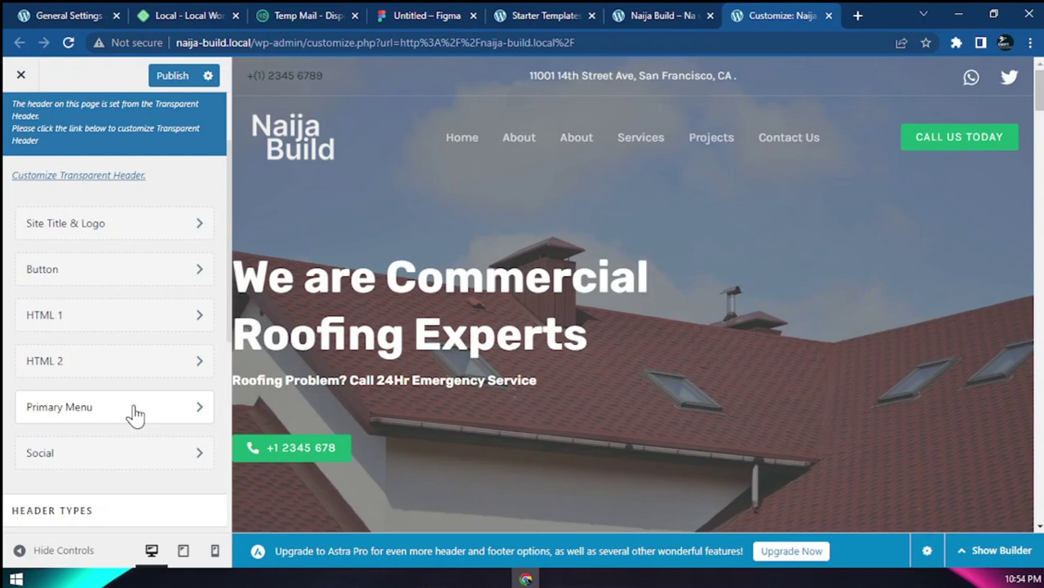
{"action": "left_click", "coordinate": [135, 413]}
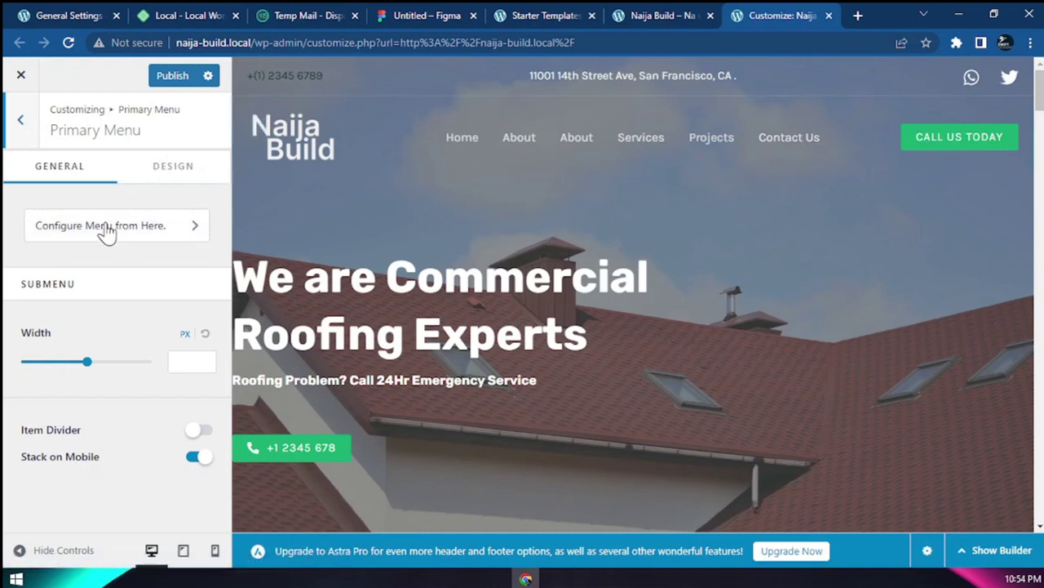
Open the menu configuration and leave the Footer Menu location set to Select
{"action": "left_click", "coordinate": [106, 228]}
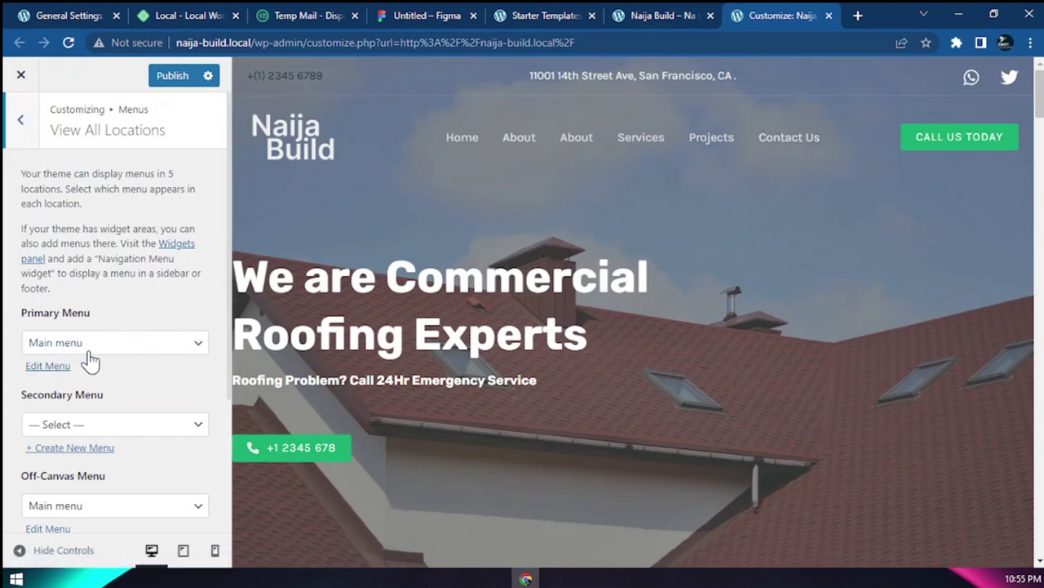
{"action": "scroll", "coordinate": [89, 359], "scroll_direction": "down", "scroll_amount": 2}
{"action": "scroll", "coordinate": [82, 342], "scroll_direction": "up", "scroll_amount": 1}
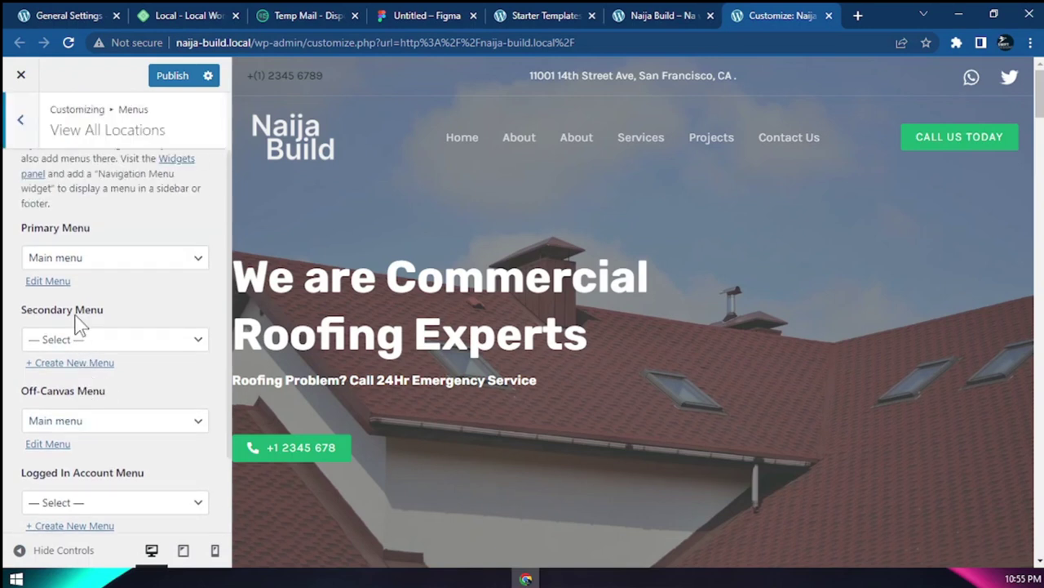
{"action": "scroll", "coordinate": [79, 331], "scroll_direction": "down", "scroll_amount": 1}
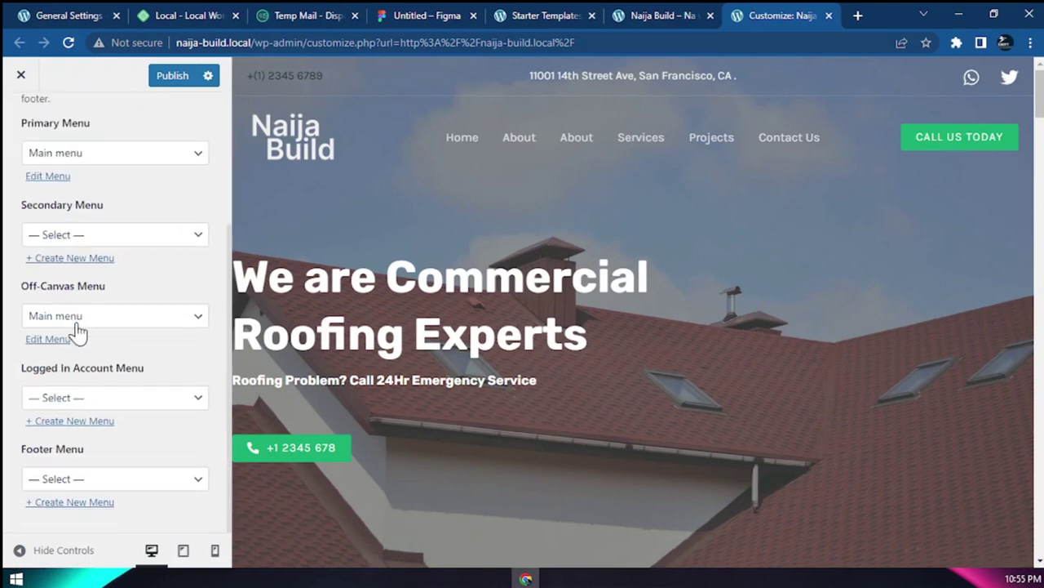
{"action": "left_click", "coordinate": [106, 480]}
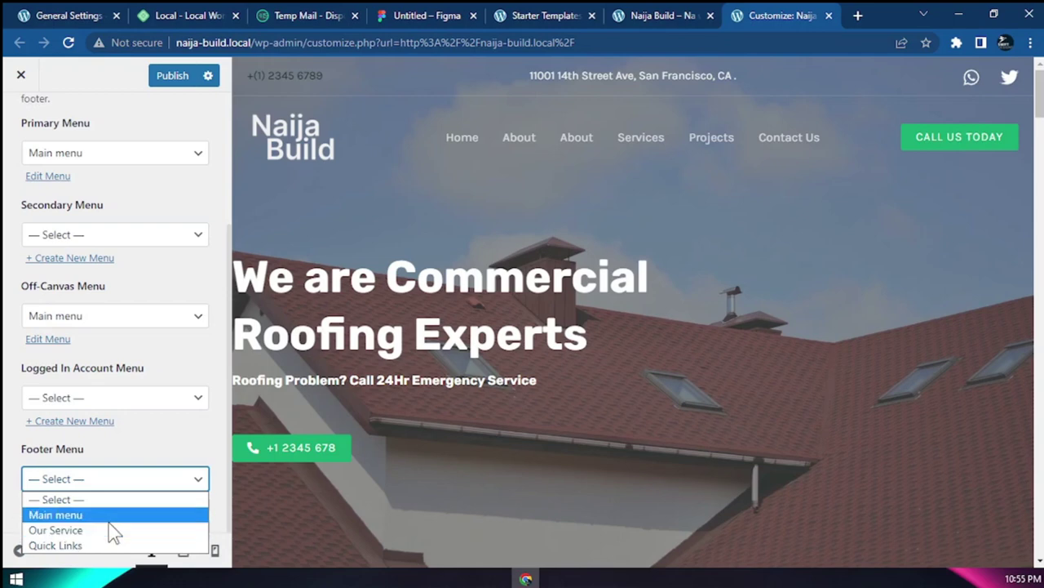
{"action": "left_click", "coordinate": [150, 449]}
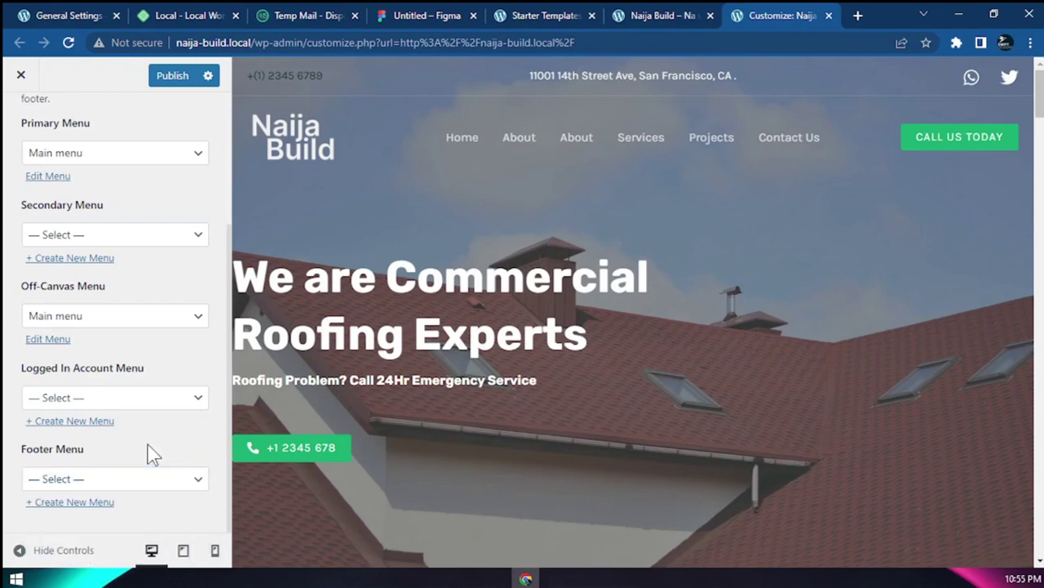
{"action": "scroll", "coordinate": [422, 420], "scroll_direction": "down", "scroll_amount": 10}
{"action": "scroll", "coordinate": [425, 414], "scroll_direction": "down", "scroll_amount": 5}
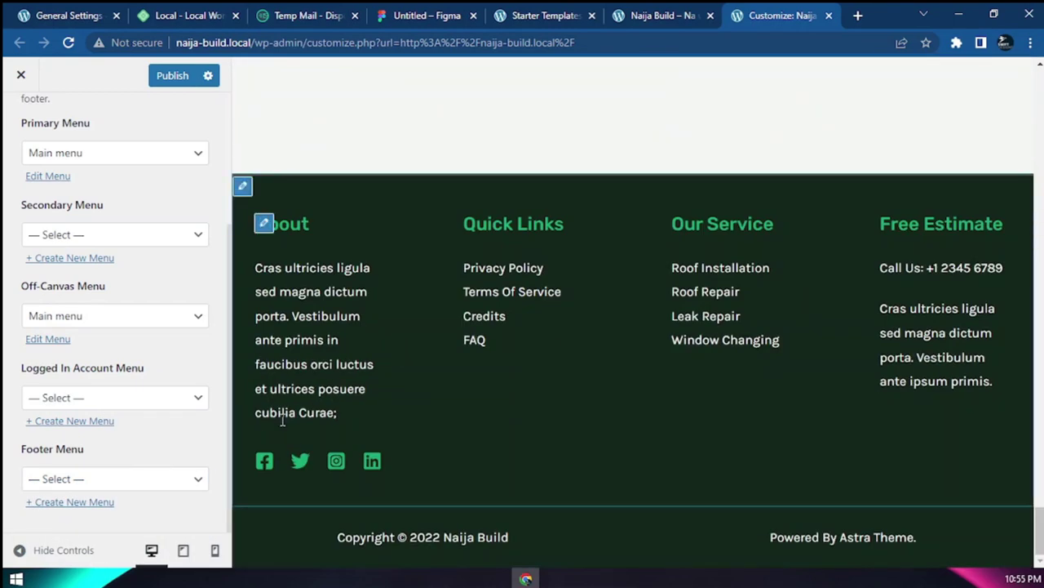
{"action": "left_click", "coordinate": [131, 480]}
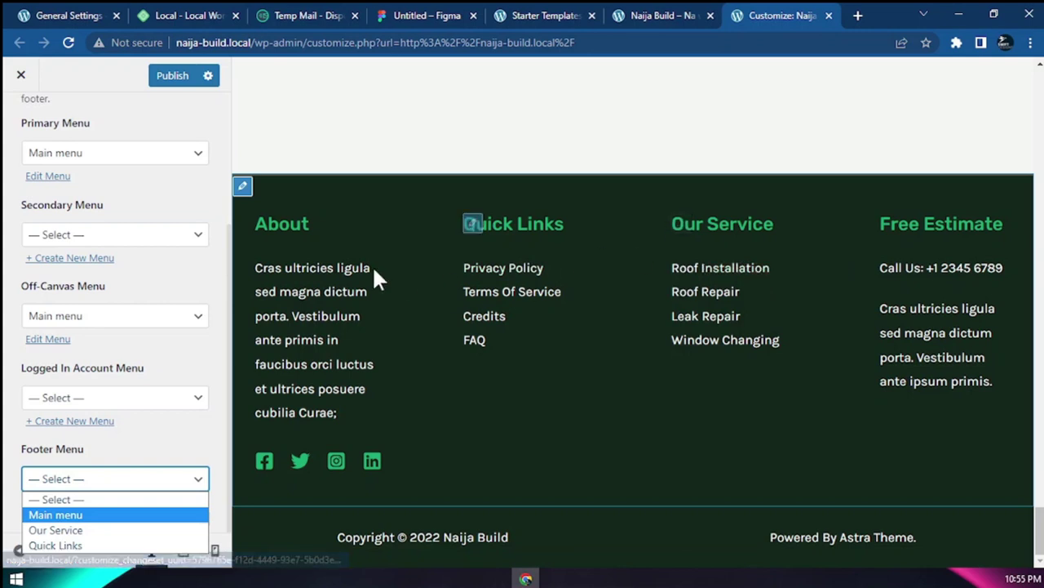
{"action": "scroll", "coordinate": [98, 359], "scroll_direction": "up", "scroll_amount": 3}
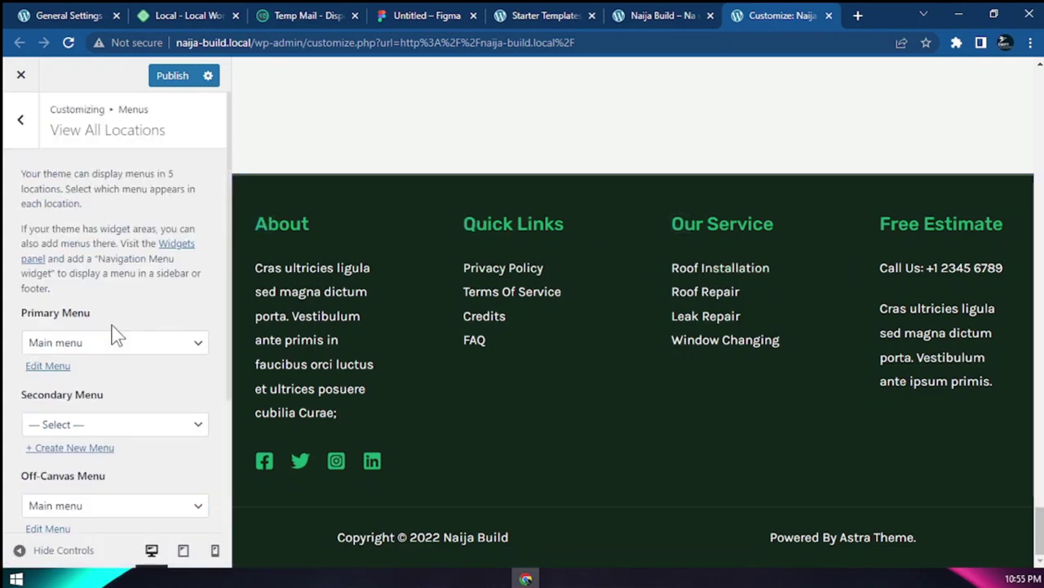
Open the Main menu and remove the duplicate About item
{"action": "left_click", "coordinate": [46, 367]}
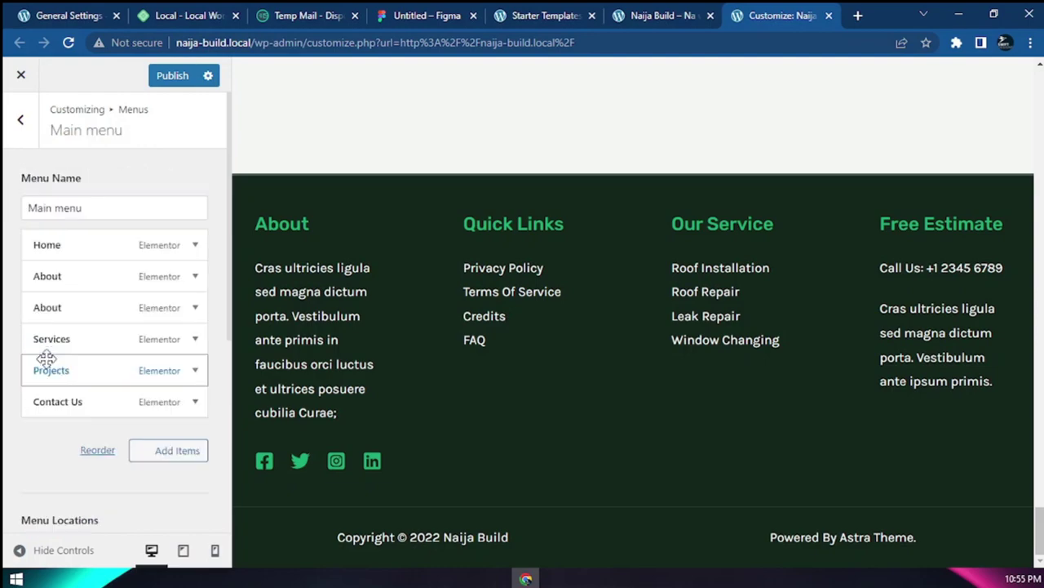
{"action": "scroll", "coordinate": [351, 281], "scroll_direction": "up", "scroll_amount": 5}
{"action": "scroll", "coordinate": [351, 282], "scroll_direction": "up", "scroll_amount": 15}
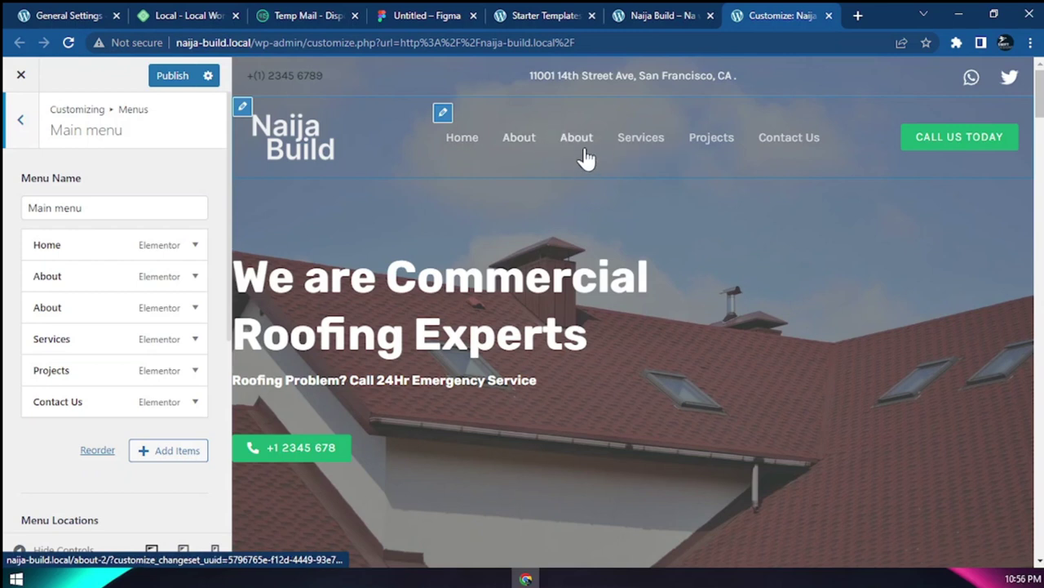
{"action": "left_click", "coordinate": [98, 279]}
{"action": "scroll", "coordinate": [112, 419], "scroll_direction": "down", "scroll_amount": 3}
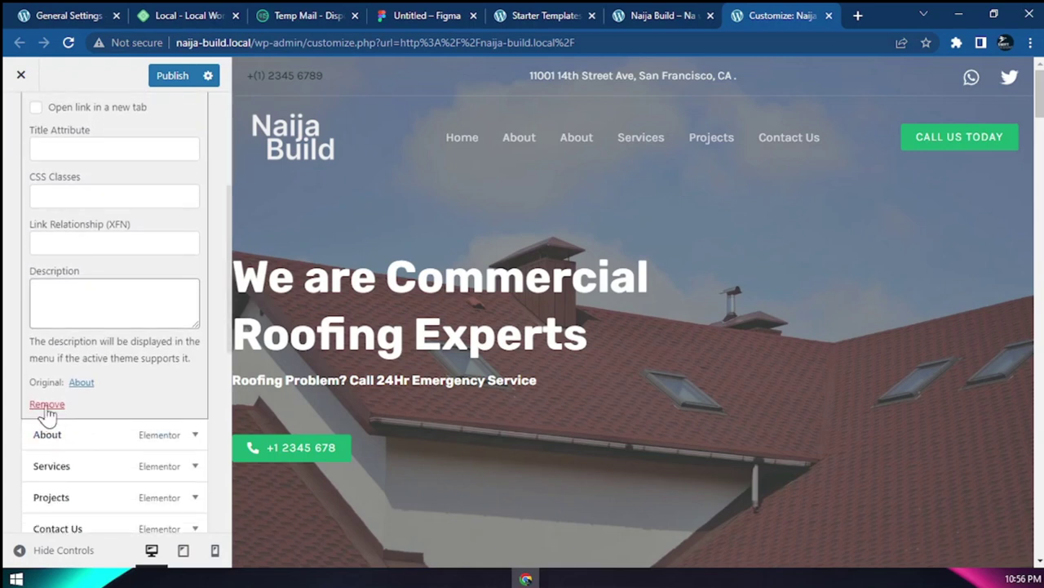
{"action": "left_click", "coordinate": [46, 404]}
Expand and collapse the remaining About item to check its settings
{"action": "left_click", "coordinate": [92, 278]}
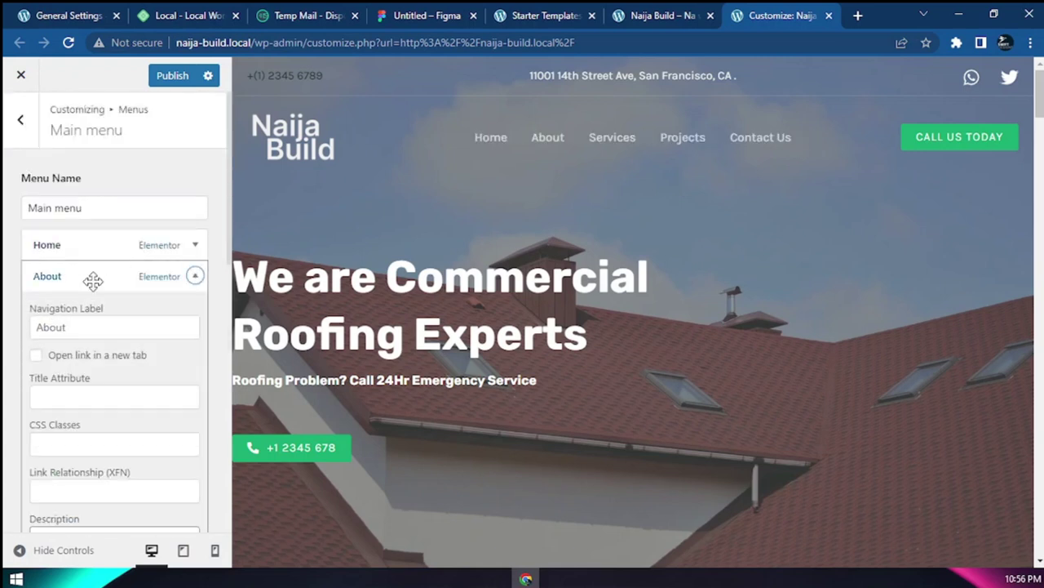
{"action": "scroll", "coordinate": [128, 319], "scroll_direction": "down", "scroll_amount": 3}
{"action": "scroll", "coordinate": [128, 308], "scroll_direction": "up", "scroll_amount": 3}
{"action": "left_click", "coordinate": [196, 276]}
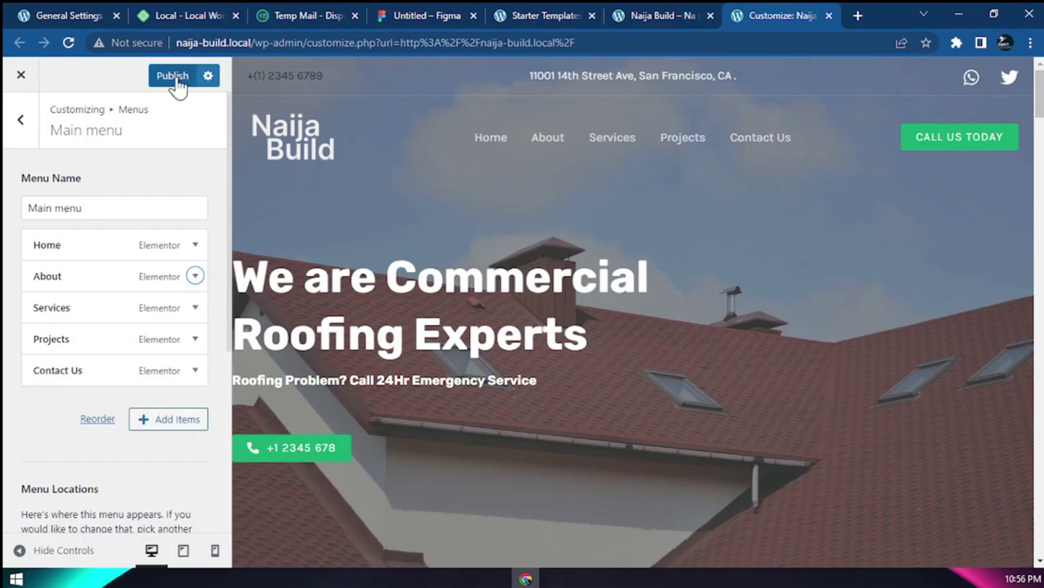
{"action": "left_click", "coordinate": [167, 276]}
Rename the About and Services menu items to 'About Us' and 'Our Services'
{"action": "left_click", "coordinate": [90, 327]}
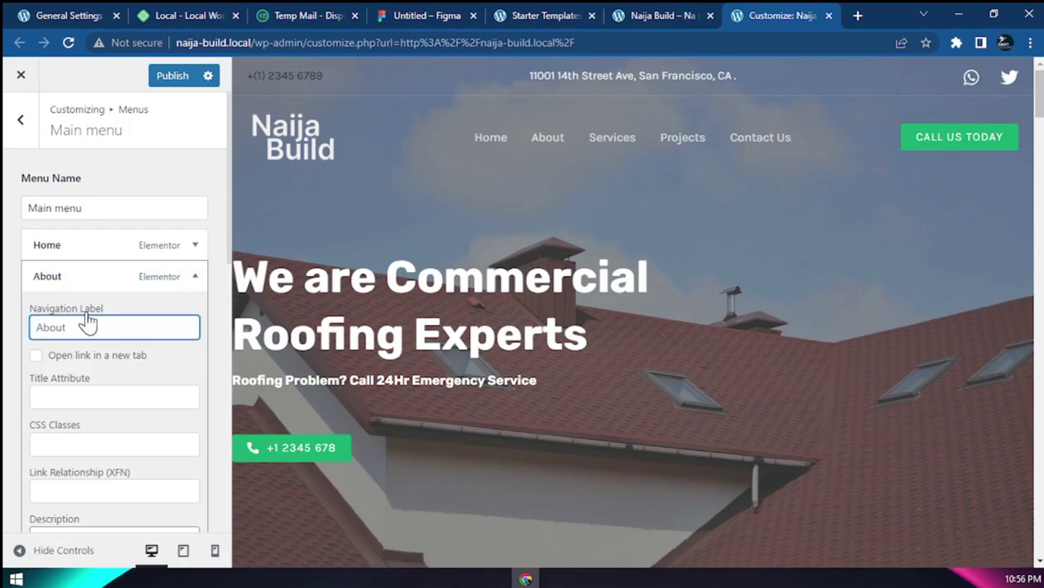
{"action": "key", "text": "ctrl+a"}
{"action": "type", "text": "A"}
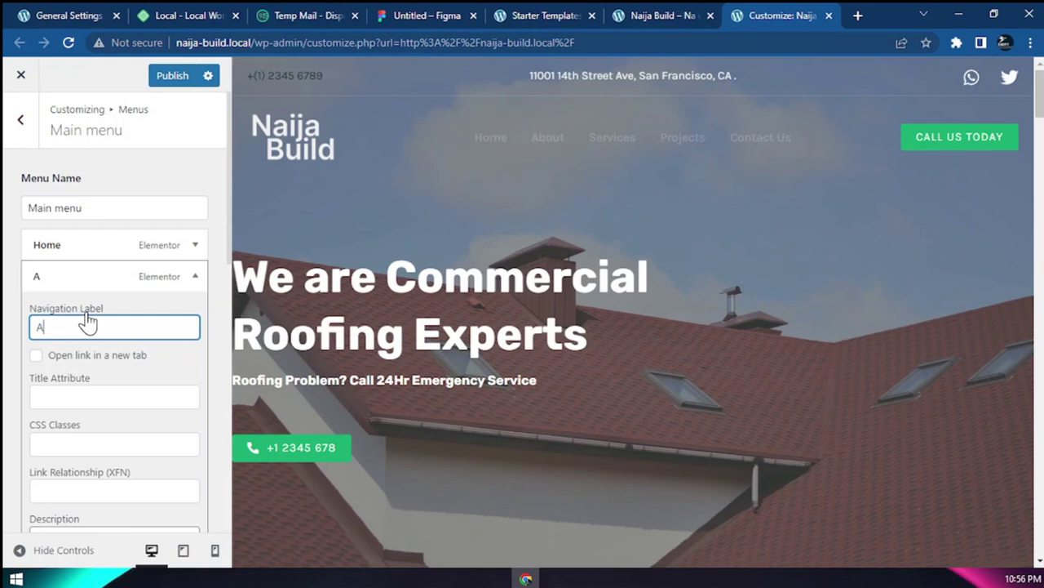
{"action": "type", "text": "bioout U"}
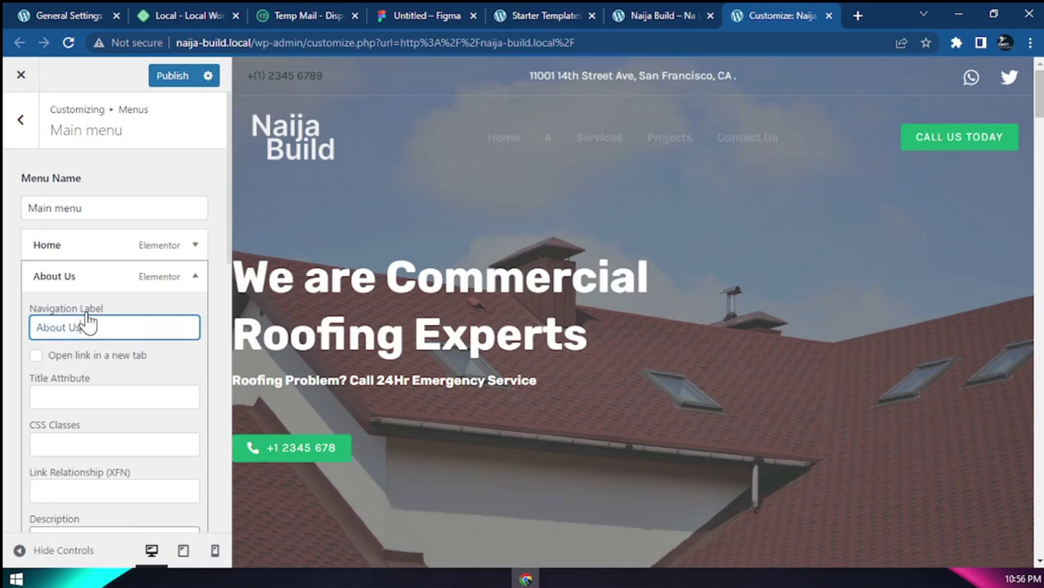
{"action": "type", "text": "s"}
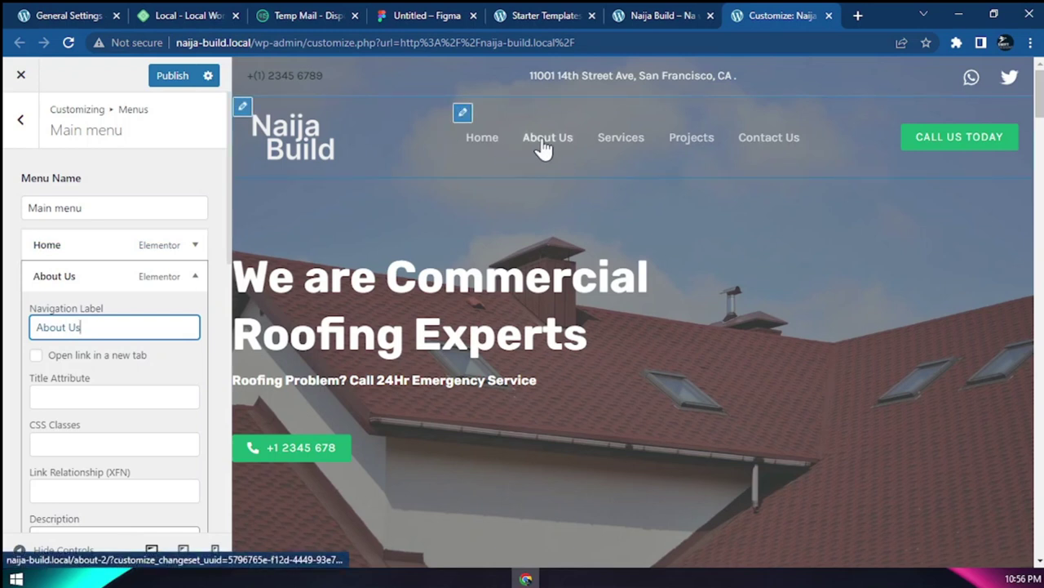
{"action": "left_click", "coordinate": [123, 276]}
{"action": "left_click", "coordinate": [88, 308]}
{"action": "left_click", "coordinate": [93, 352]}
{"action": "type", "text": "Our S"}
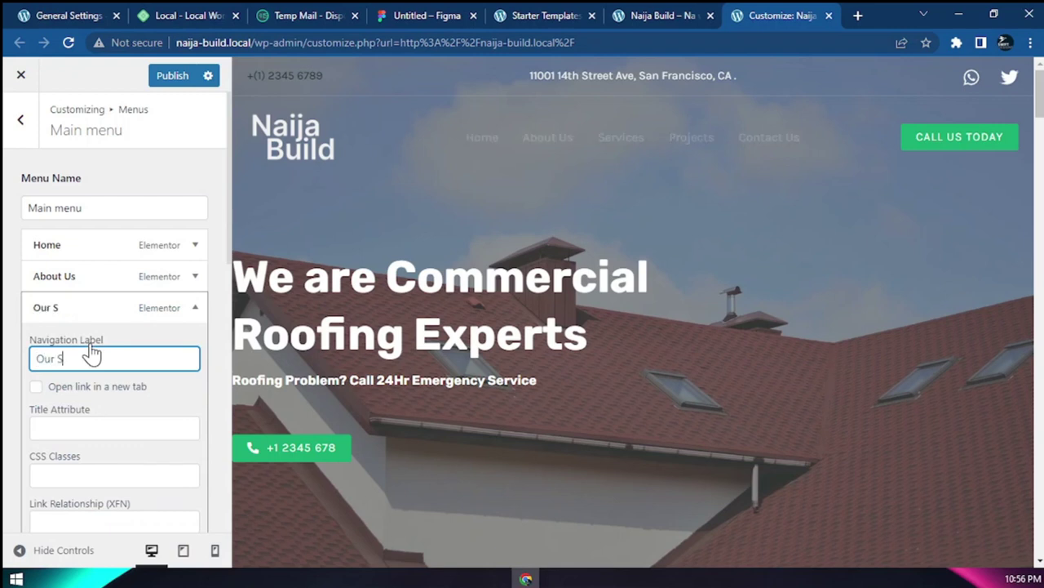
{"action": "type", "text": "ervices"}
{"action": "left_click", "coordinate": [99, 309]}
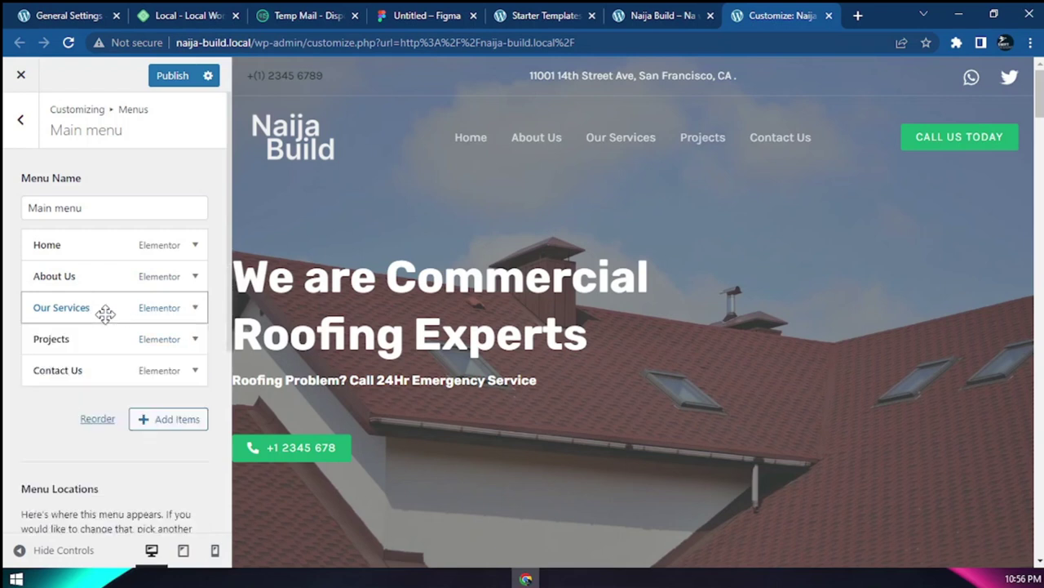
Rename the Projects item to 'Our Projects' and publish the menu changes
{"action": "left_click", "coordinate": [88, 339]}
{"action": "left_click", "coordinate": [103, 385]}
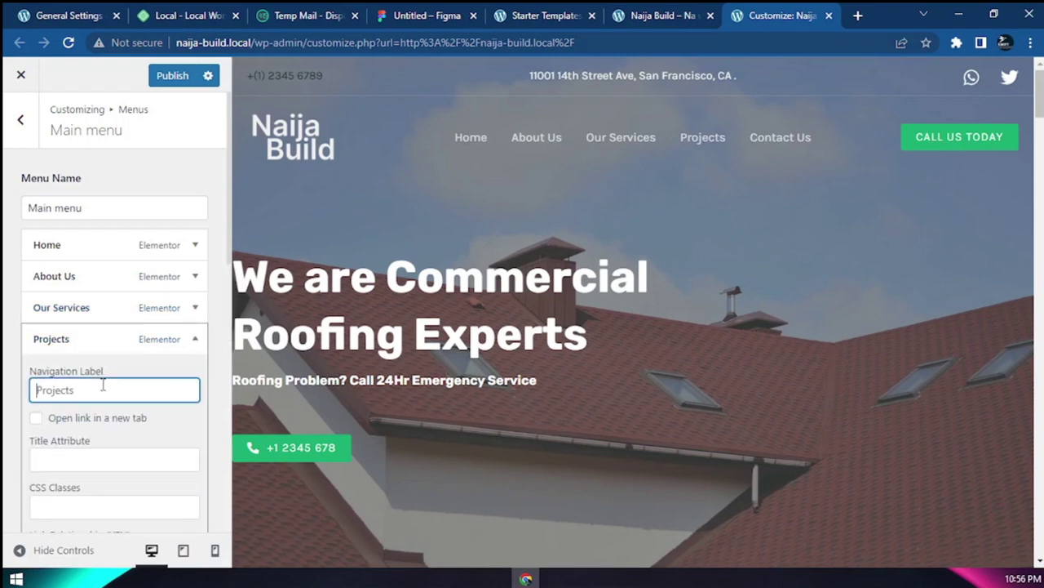
{"action": "type", "text": "Projects"}
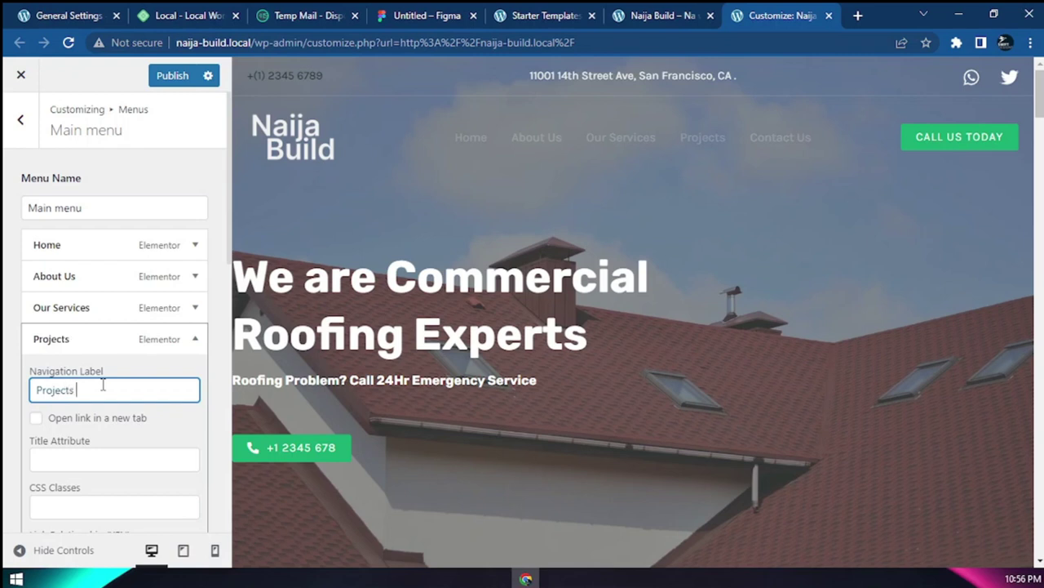
{"action": "type", "text": " we don don"}
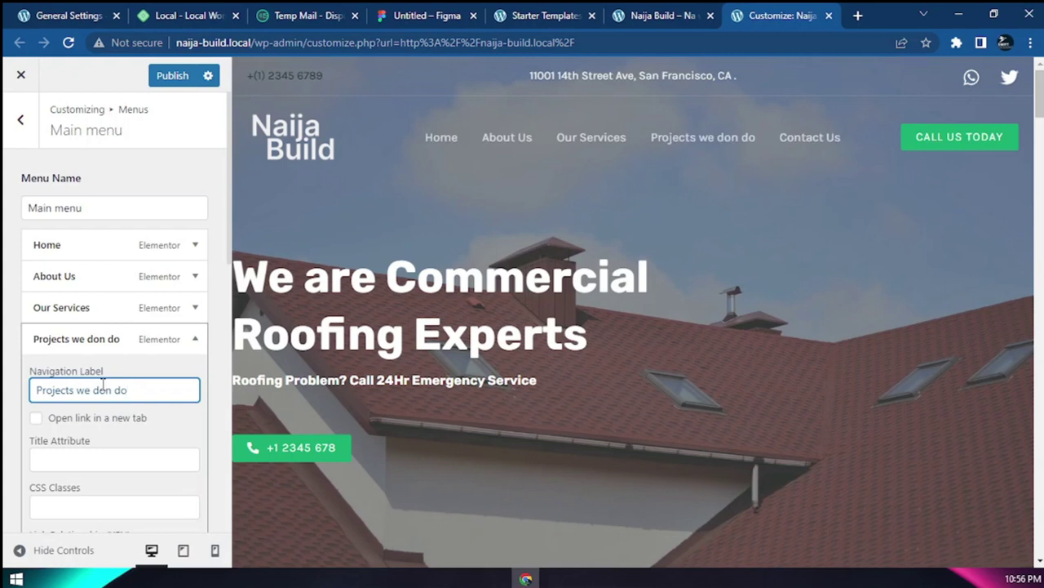
{"action": "key", "text": "BackSpace"}
{"action": "key", "text": "BackSpace"}
{"action": "key", "text": "BackSpace"}
{"action": "key", "text": "BackSpace"}
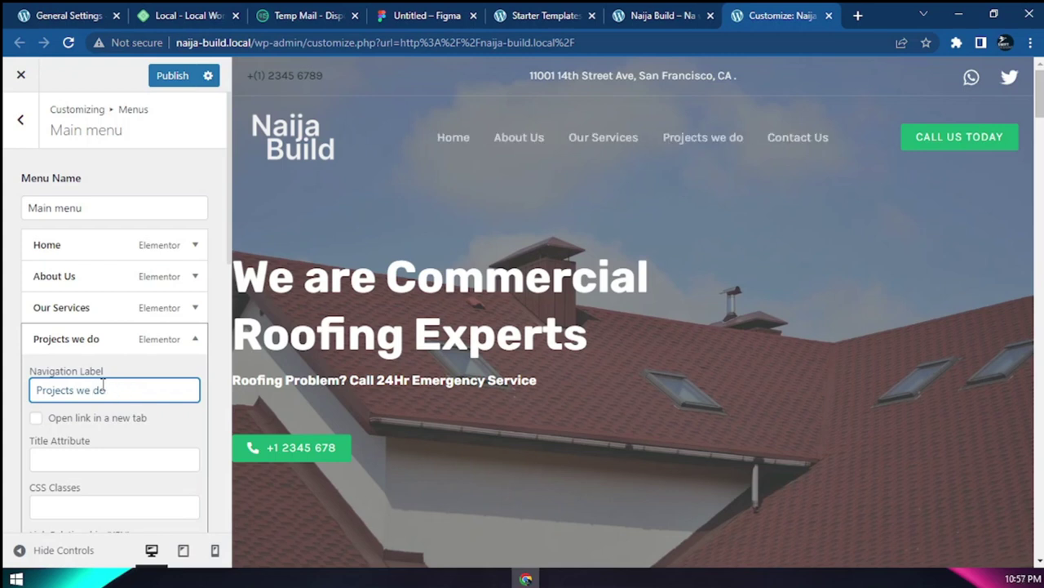
{"action": "key", "text": "BackSpace"}
{"action": "key", "text": "BackSpace"}
{"action": "key", "text": "BackSpace"}
{"action": "key", "text": "BackSpace"}
{"action": "key", "text": "BackSpace"}
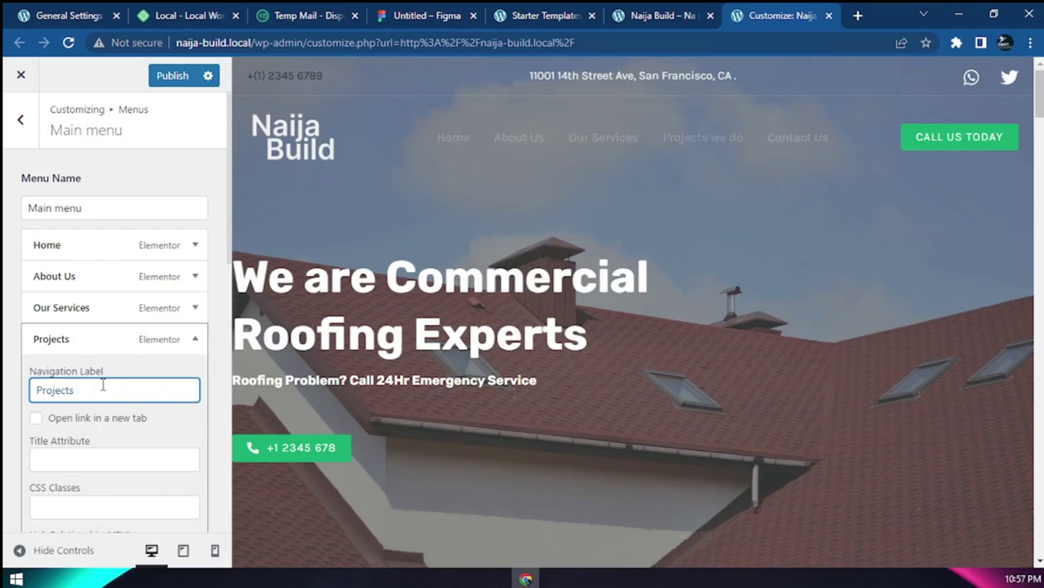
{"action": "key", "text": "Home"}
{"action": "type", "text": "Our"}
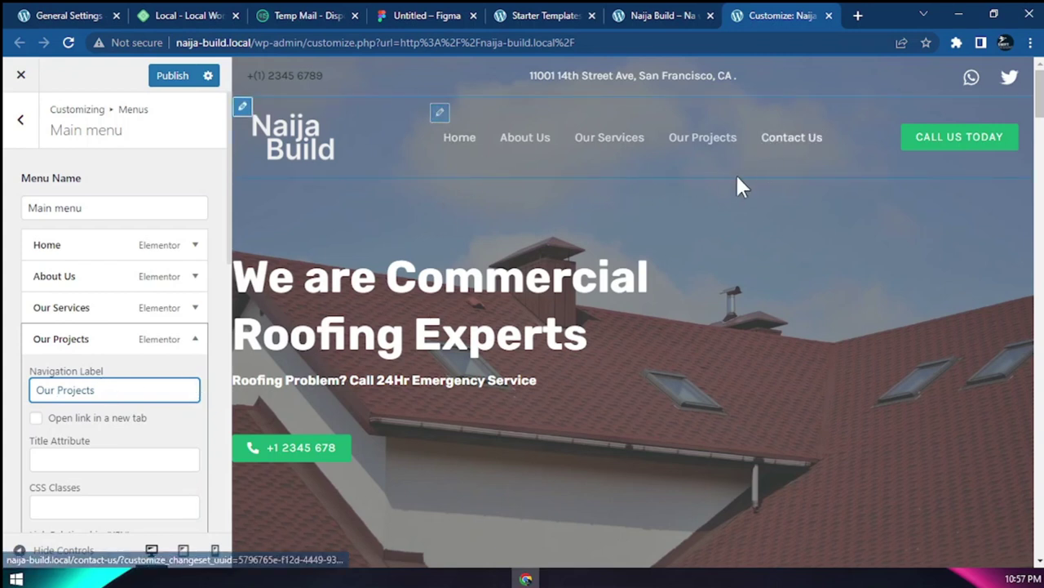
{"action": "left_click", "coordinate": [96, 337]}
{"action": "left_click", "coordinate": [164, 82]}
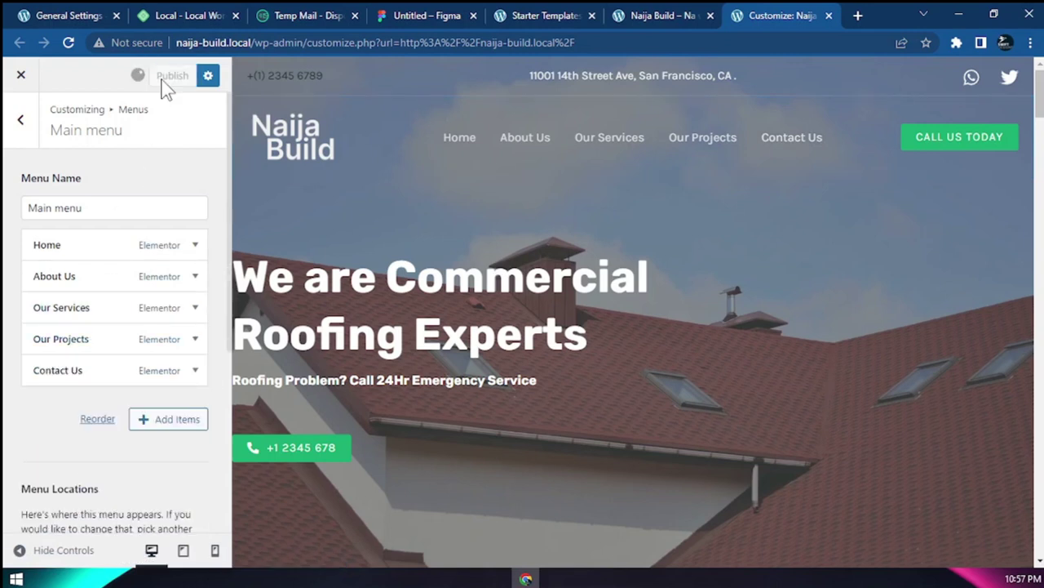
{"action": "left_click", "coordinate": [23, 121]}
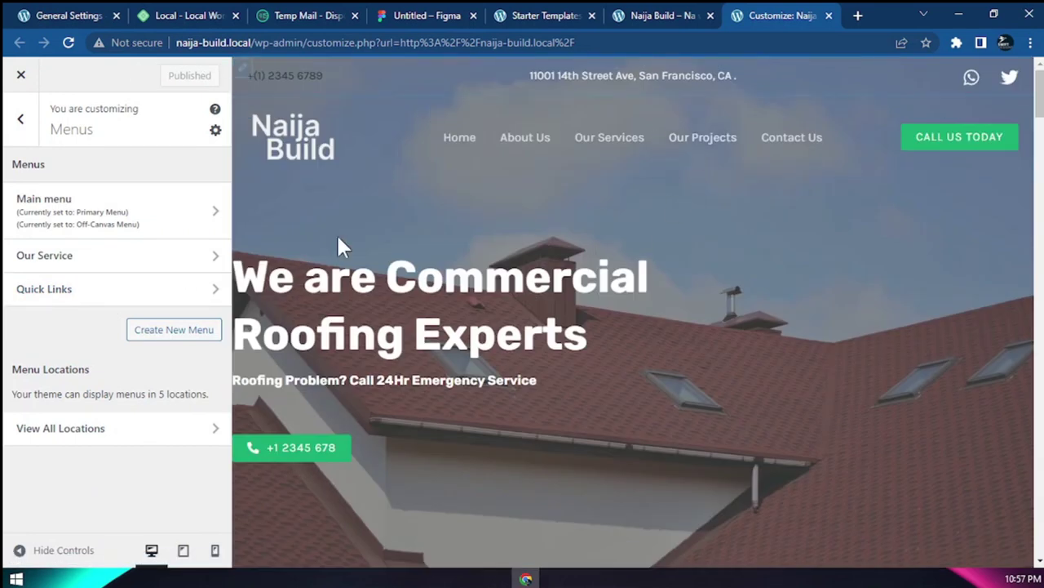
Go back to the main Customizer sections, open Additional CSS and close its help text
{"action": "left_click", "coordinate": [21, 118]}
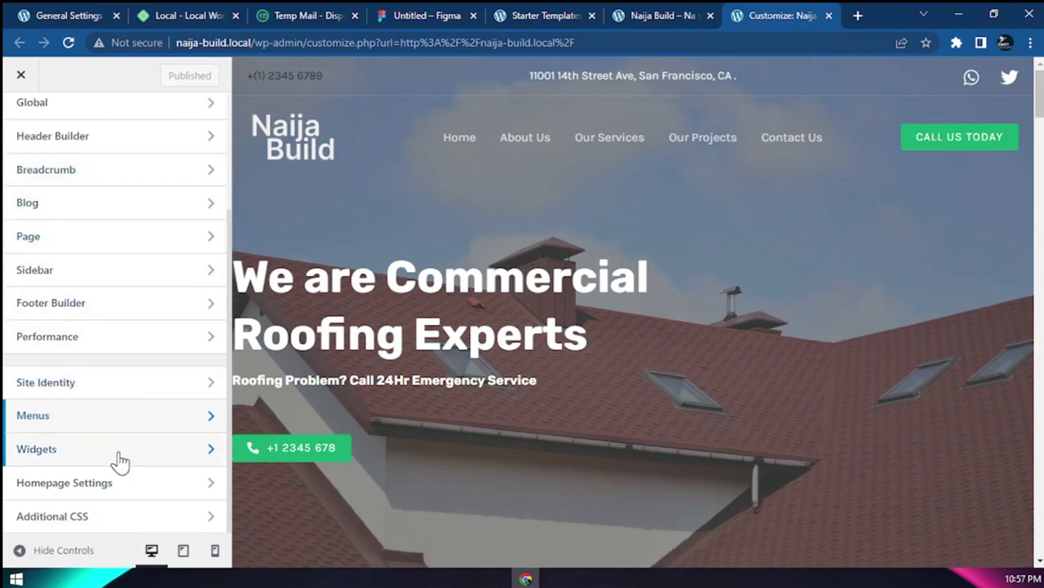
{"action": "left_click", "coordinate": [107, 517]}
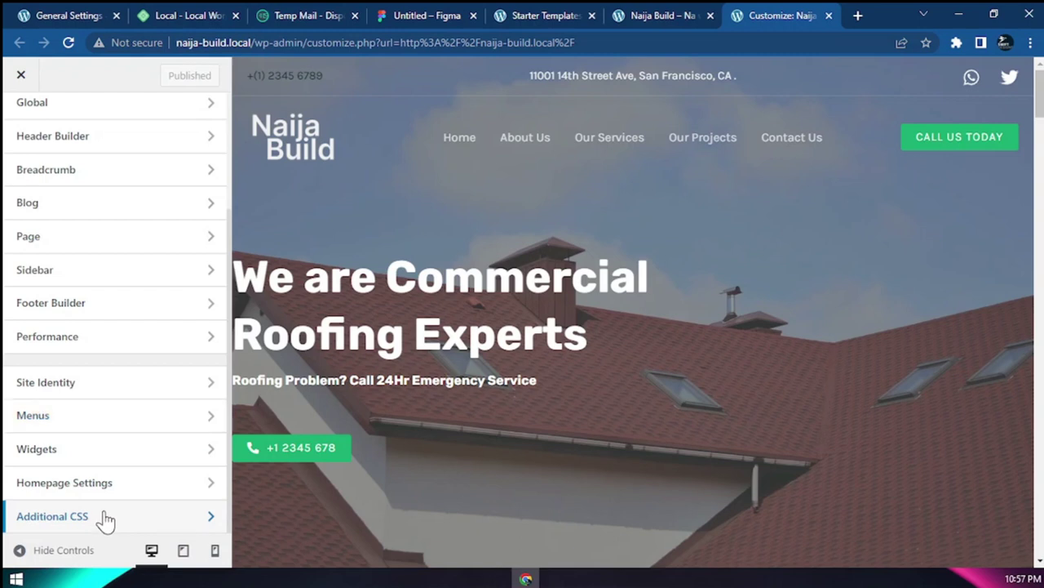
{"action": "left_click", "coordinate": [106, 518]}
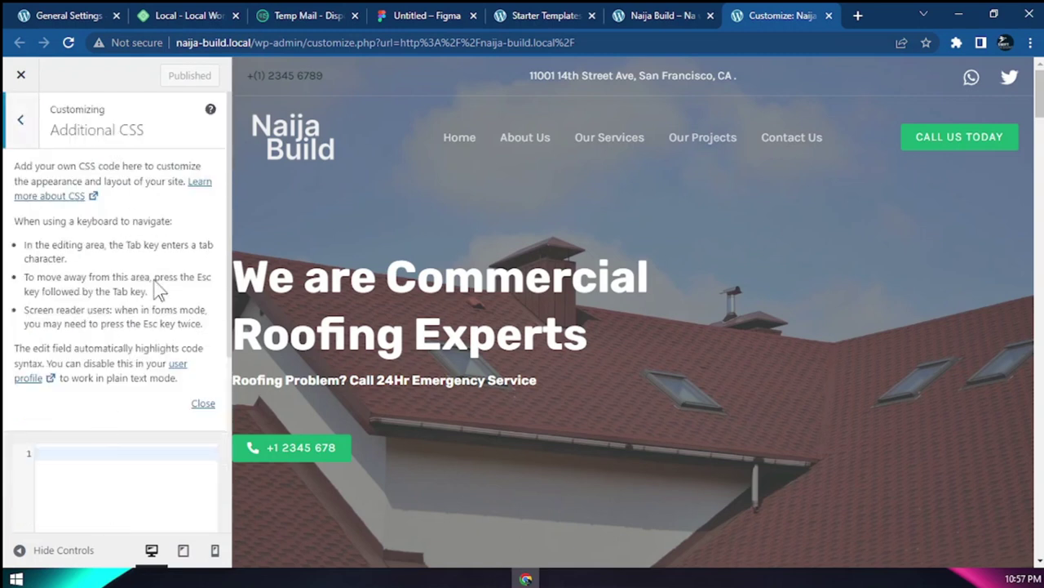
{"action": "left_click", "coordinate": [200, 405]}
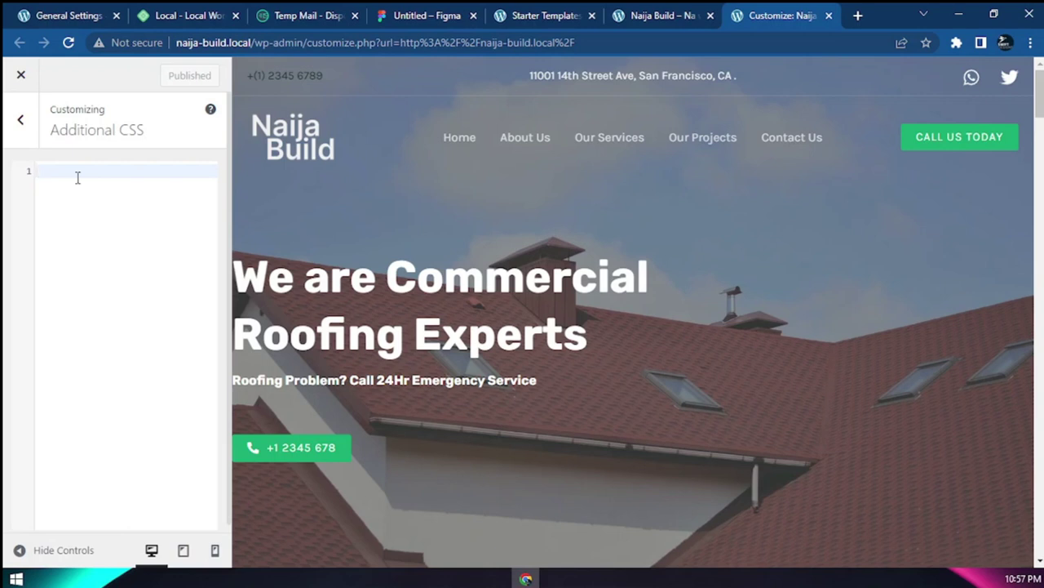
Write a :root rule defining the variable --color-1: green
{"action": "type", "text": ":root {"}
{"action": "key", "text": "Return"}
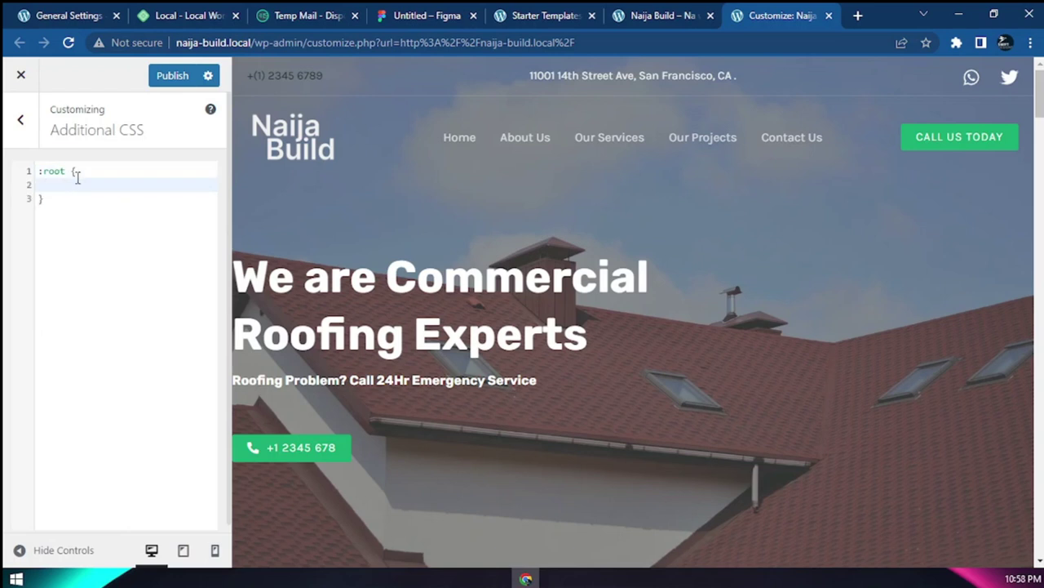
{"action": "type", "text": "--color-1: green;"}
{"action": "left_click", "coordinate": [46, 199]}
{"action": "key", "text": "Return"}
{"action": "key", "text": "Return"}
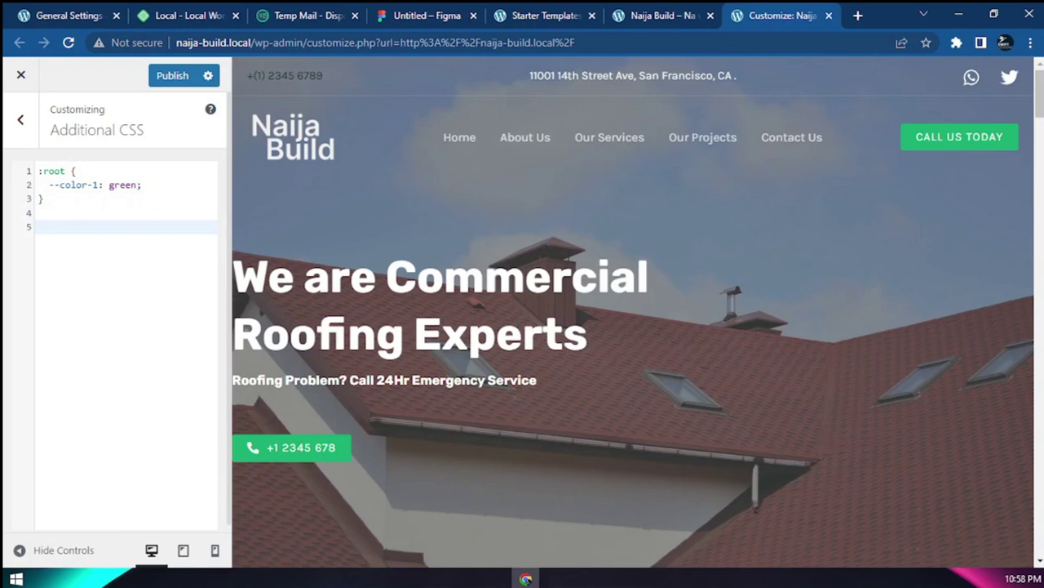
{"action": "type", "text": "color"}
{"action": "key", "text": "ctrl+z"}
{"action": "scroll", "coordinate": [347, 275], "scroll_direction": "down", "scroll_amount": 10}
{"action": "scroll", "coordinate": [362, 280], "scroll_direction": "down", "scroll_amount": 8}
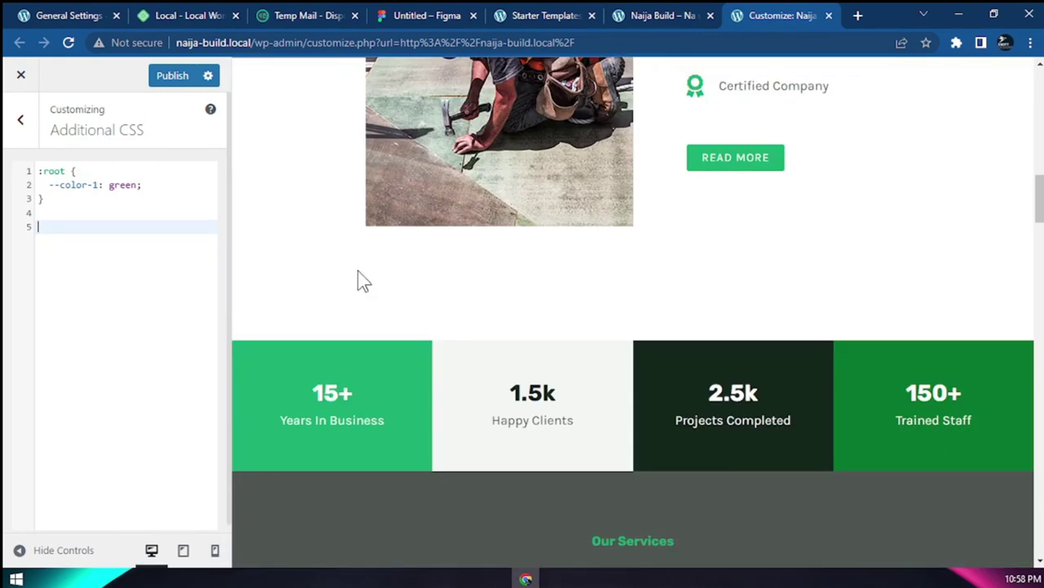
Start a body { } rule on empty line 5 below the :root block
{"action": "left_click", "coordinate": [107, 226]}
{"action": "scroll", "coordinate": [386, 237], "scroll_direction": "down", "scroll_amount": 15}
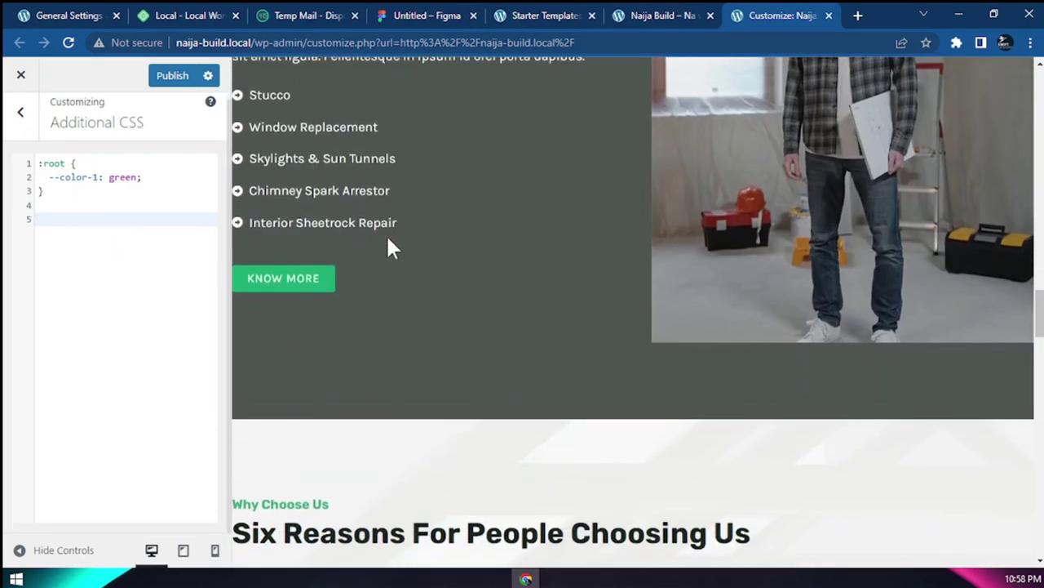
{"action": "scroll", "coordinate": [391, 247], "scroll_direction": "down", "scroll_amount": 7}
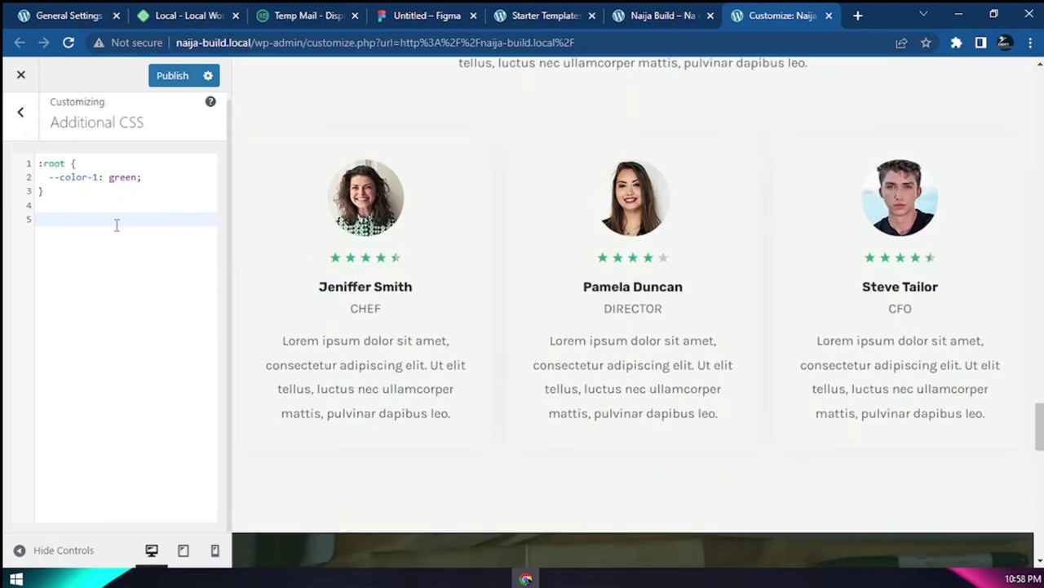
{"action": "type", "text": "body :"}
{"action": "key", "text": "BackSpace"}
{"action": "type", "text": "{"}
{"action": "key", "text": "Return"}
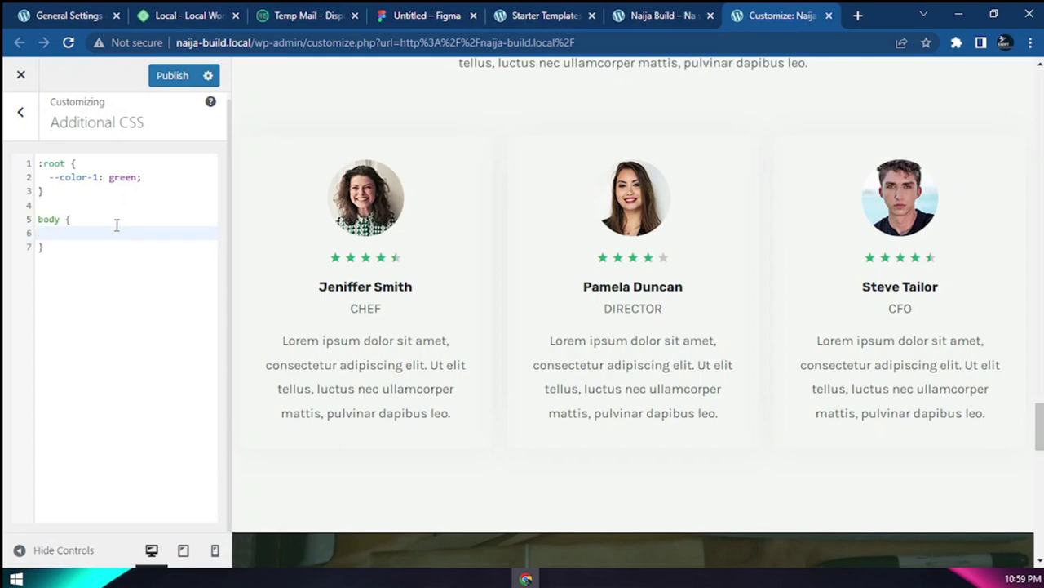
Give the body rule background-color: var(--color-1), using the autocomplete suggestions
{"action": "type", "text": "bac"}
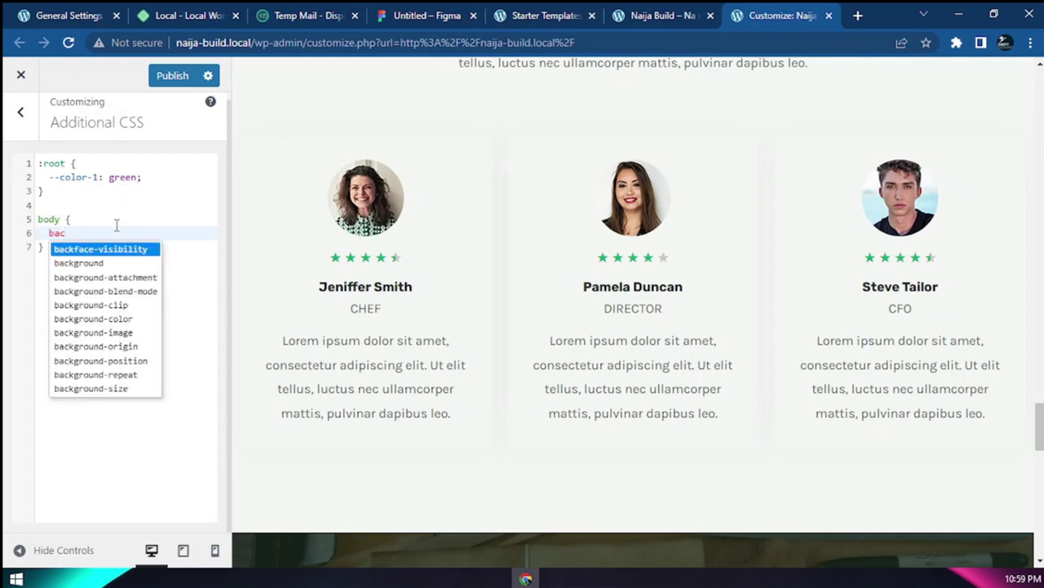
{"action": "key", "text": "Down"}
{"action": "key", "text": "Down"}
{"action": "key", "text": "Down"}
{"action": "key", "text": "Down"}
{"action": "key", "text": "Down"}
{"action": "key", "text": "Down"}
{"action": "key", "text": "Down"}
{"action": "key", "text": "Down"}
{"action": "key", "text": "Down"}
{"action": "key", "text": "Down"}
{"action": "key", "text": "Down"}
{"action": "key", "text": "Down"}
{"action": "key", "text": "Down"}
{"action": "key", "text": "Down"}
{"action": "key", "text": "Down"}
{"action": "key", "text": "Down"}
{"action": "key", "text": "Down"}
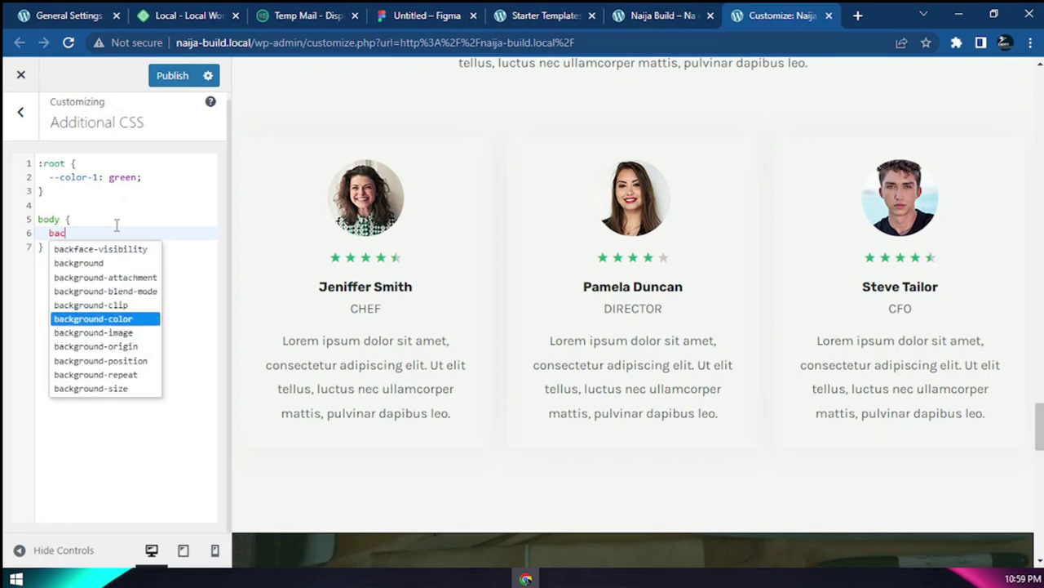
{"action": "key", "text": "Up"}
{"action": "key", "text": "Return"}
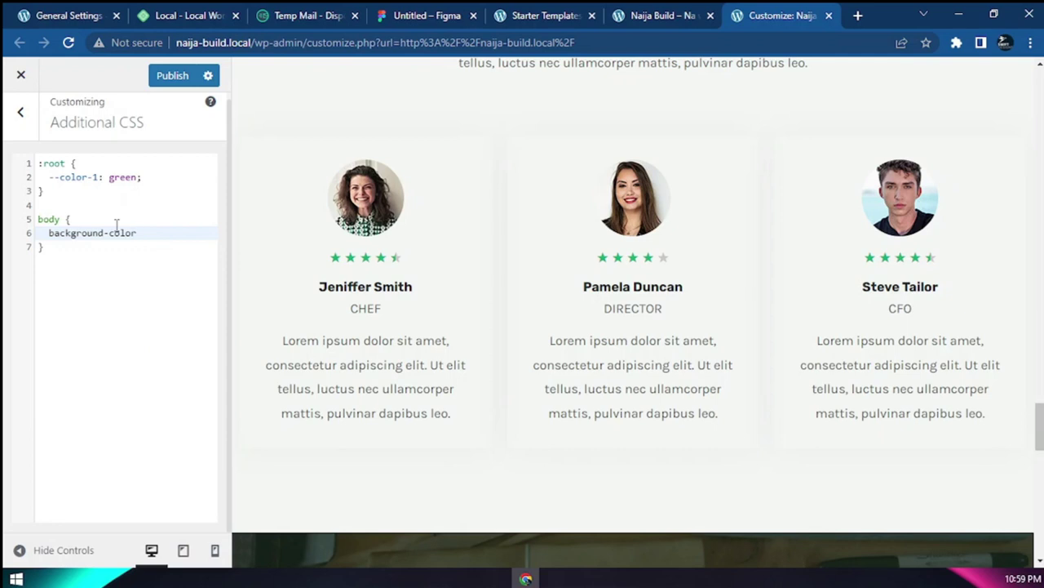
{"action": "type", "text": ": "}
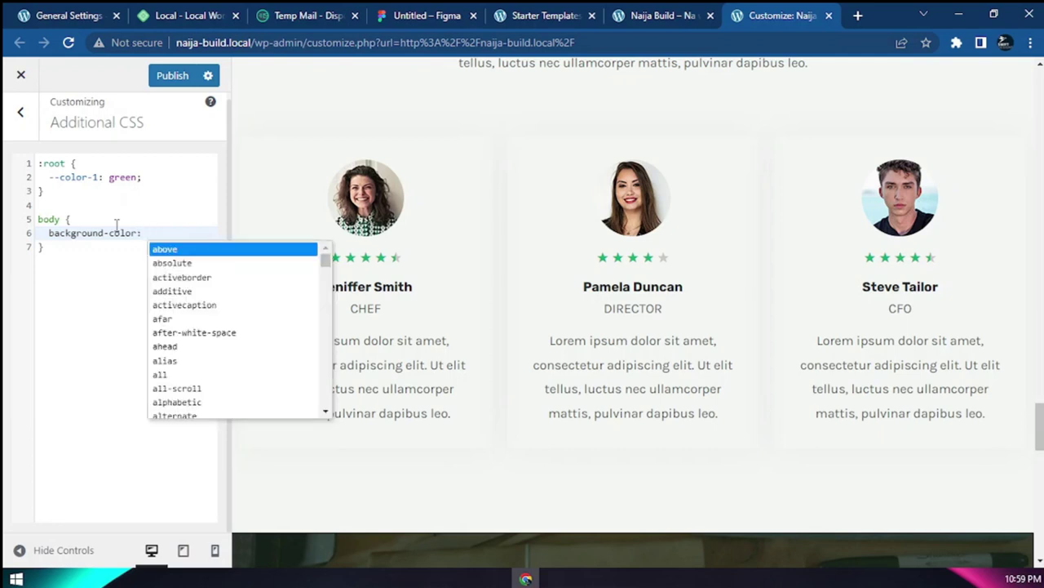
{"action": "type", "text": "v"}
{"action": "key", "text": "Return"}
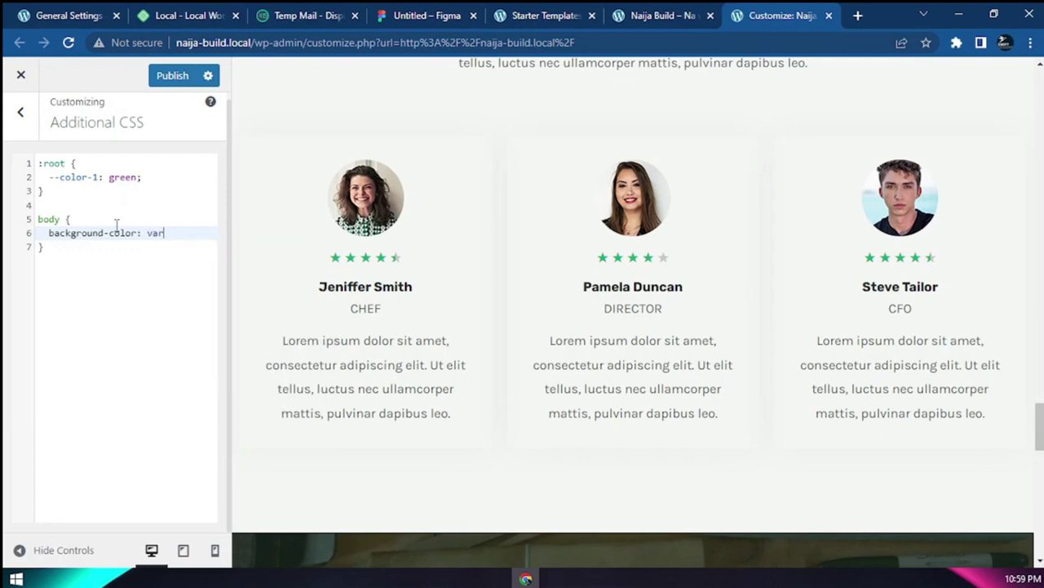
{"action": "type", "text": "(--c"}
{"action": "key", "text": "BackSpace"}
{"action": "type", "text": "color-1"}
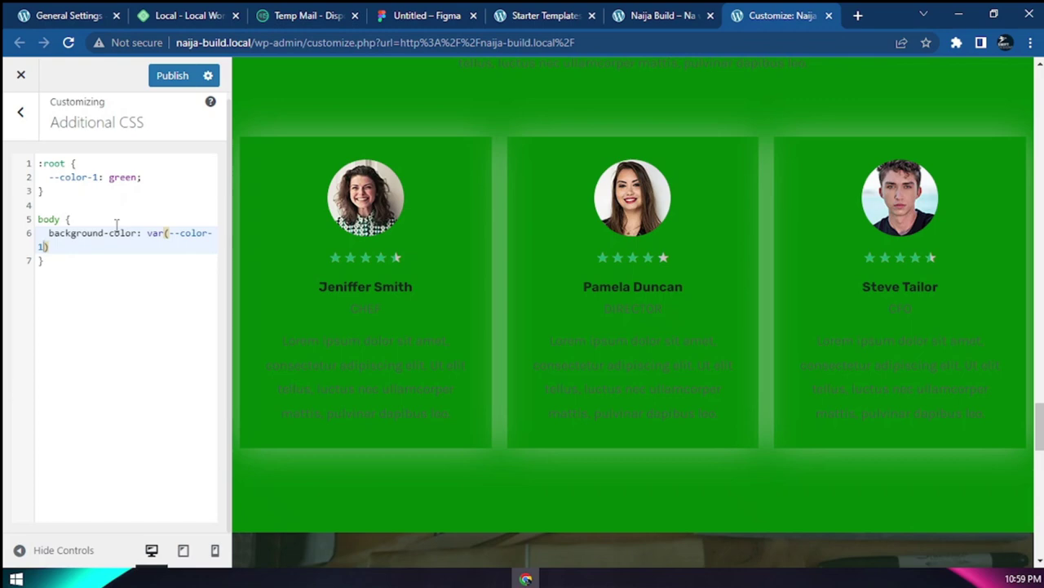
Scroll up and down the home page preview to inspect the green background
{"action": "scroll", "coordinate": [490, 280], "scroll_direction": "down", "scroll_amount": 10}
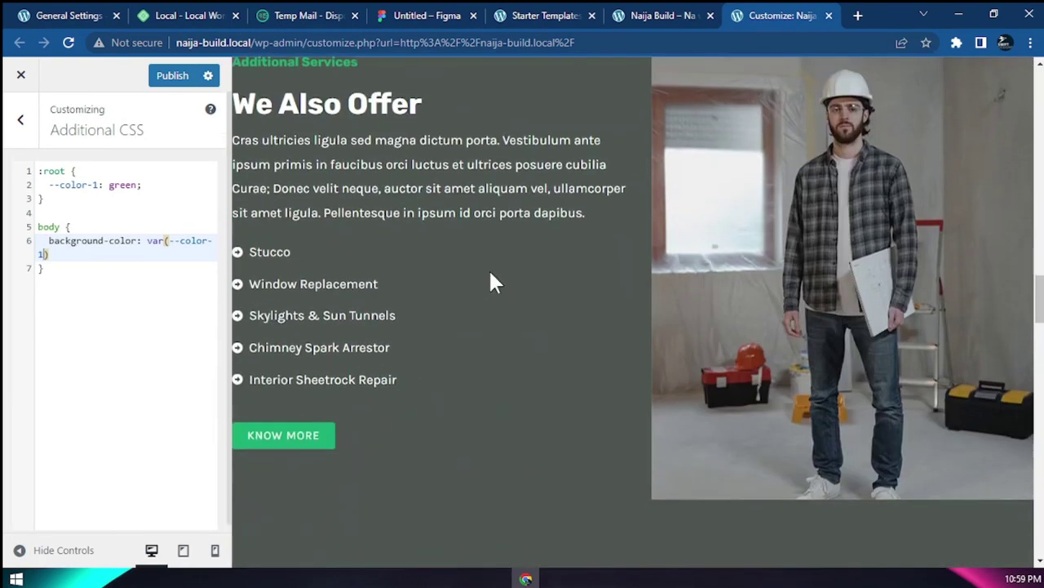
{"action": "scroll", "coordinate": [489, 277], "scroll_direction": "down", "scroll_amount": 10}
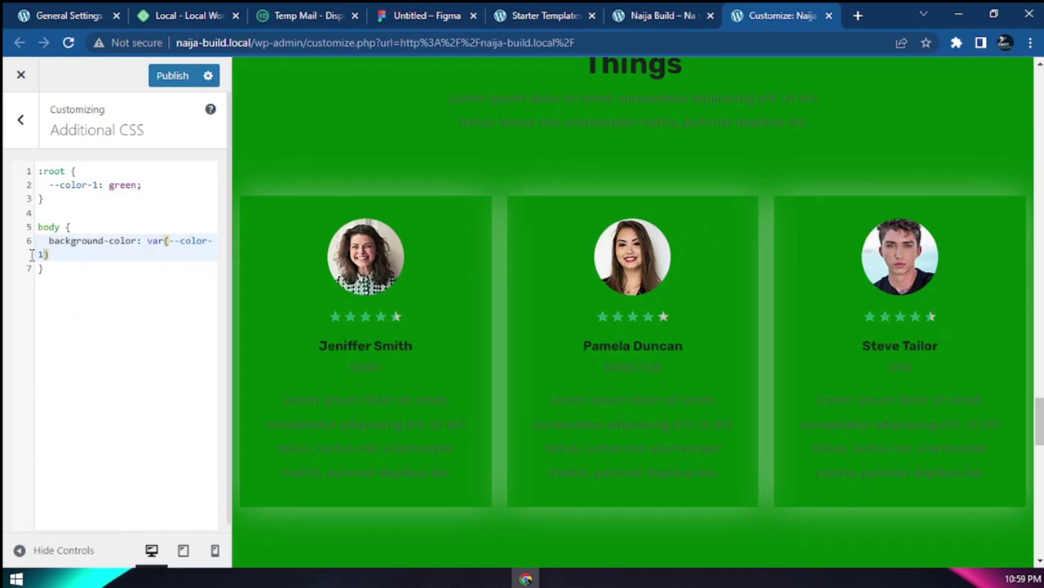
{"action": "scroll", "coordinate": [345, 281], "scroll_direction": "down", "scroll_amount": 3}
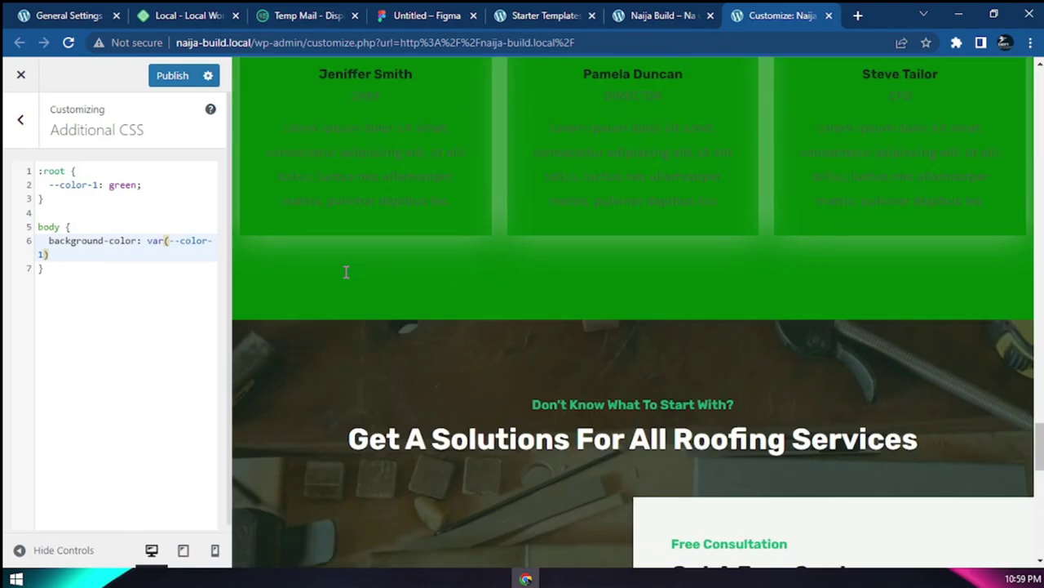
{"action": "scroll", "coordinate": [345, 272], "scroll_direction": "up", "scroll_amount": 4}
{"action": "scroll", "coordinate": [346, 271], "scroll_direction": "up", "scroll_amount": 2}
{"action": "scroll", "coordinate": [346, 272], "scroll_direction": "down", "scroll_amount": 4}
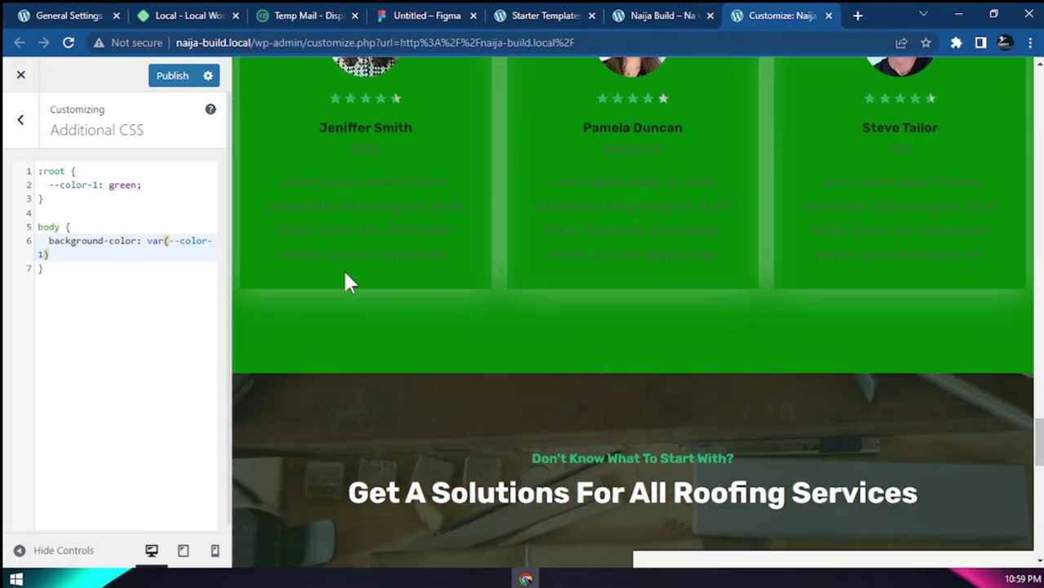
{"action": "scroll", "coordinate": [343, 282], "scroll_direction": "up", "scroll_amount": 1}
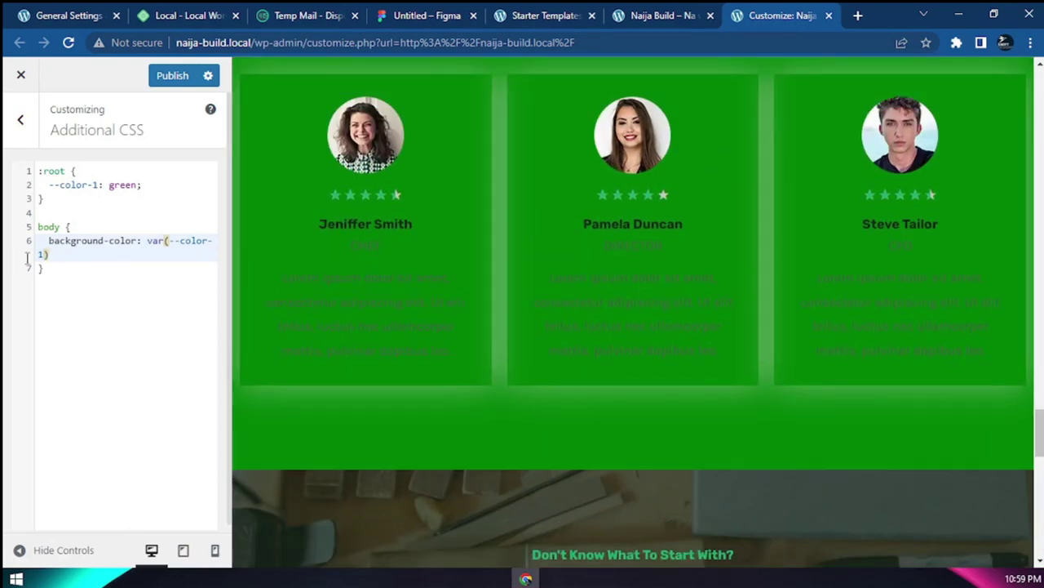
{"action": "scroll", "coordinate": [538, 309], "scroll_direction": "up", "scroll_amount": 10}
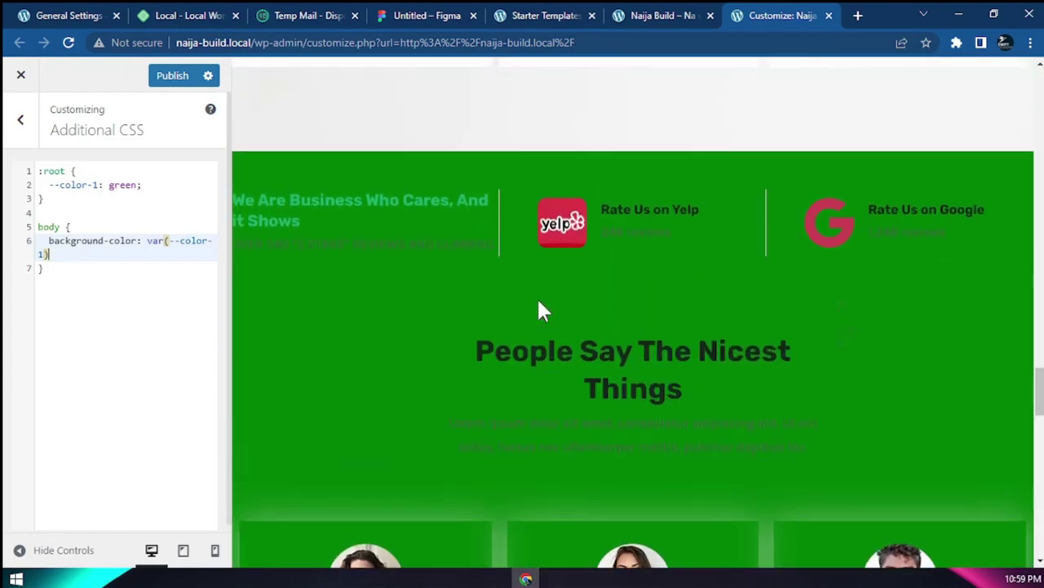
{"action": "scroll", "coordinate": [416, 289], "scroll_direction": "up", "scroll_amount": 1}
{"action": "scroll", "coordinate": [367, 269], "scroll_direction": "up", "scroll_amount": 15}
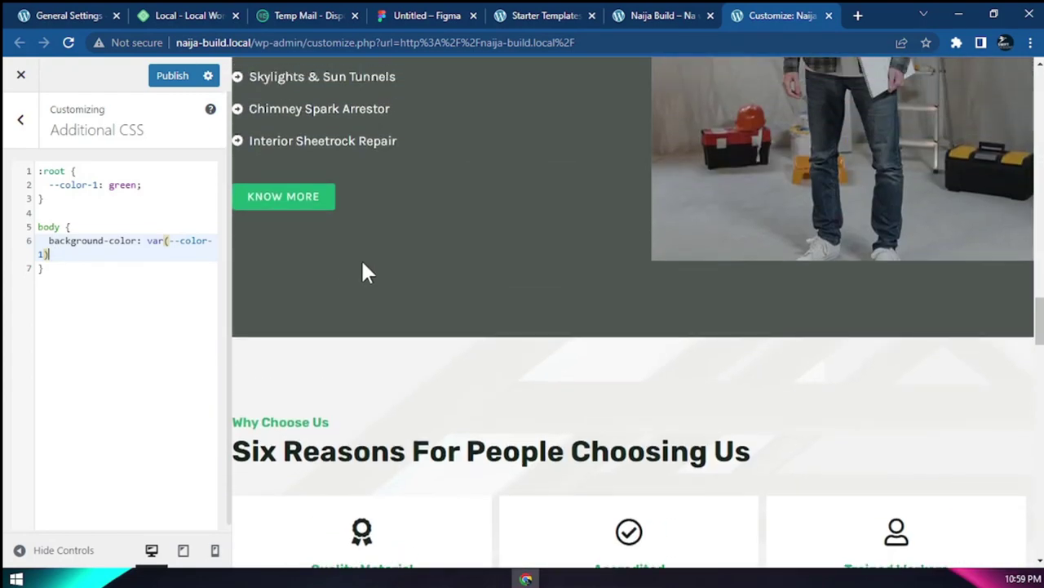
{"action": "scroll", "coordinate": [368, 270], "scroll_direction": "up", "scroll_amount": 5}
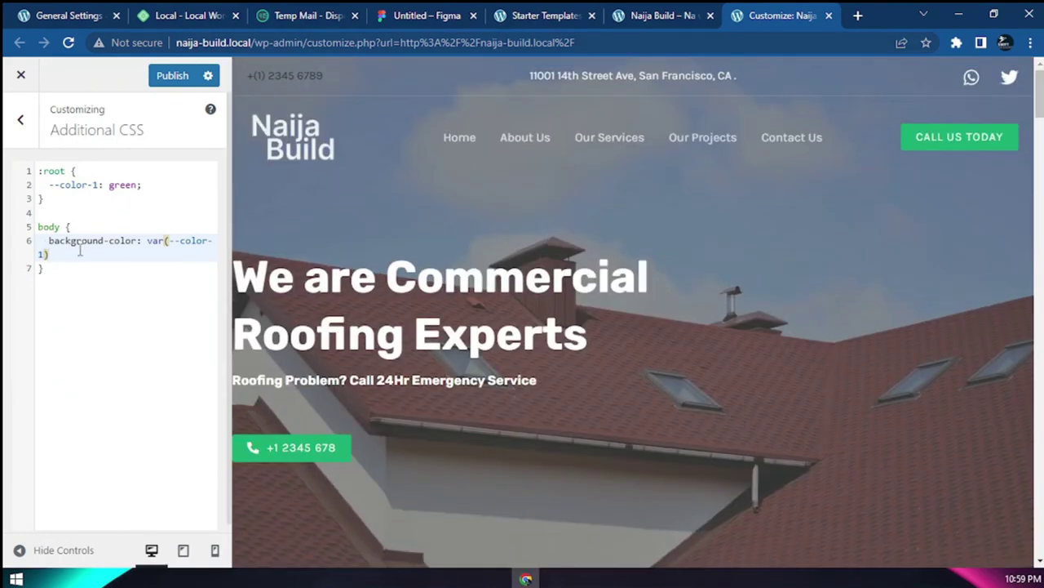
{"action": "scroll", "coordinate": [426, 255], "scroll_direction": "down", "scroll_amount": 10}
{"action": "scroll", "coordinate": [426, 257], "scroll_direction": "down", "scroll_amount": 15}
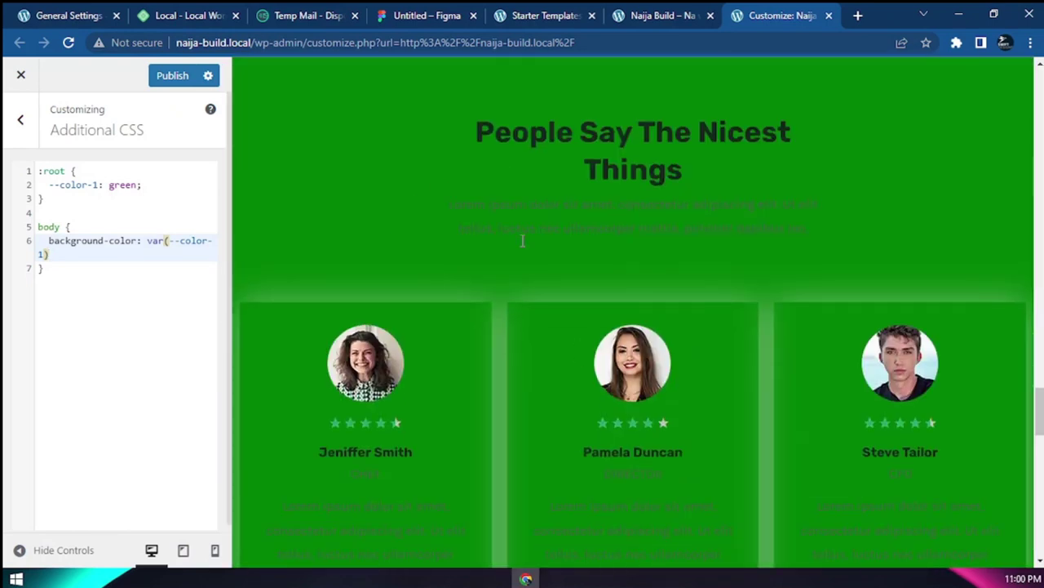
{"action": "scroll", "coordinate": [490, 312], "scroll_direction": "down", "scroll_amount": 10}
{"action": "scroll", "coordinate": [326, 229], "scroll_direction": "up", "scroll_amount": 3}
Undo the whole body rule and its leftover empty line
{"action": "key", "text": "ctrl+z"}
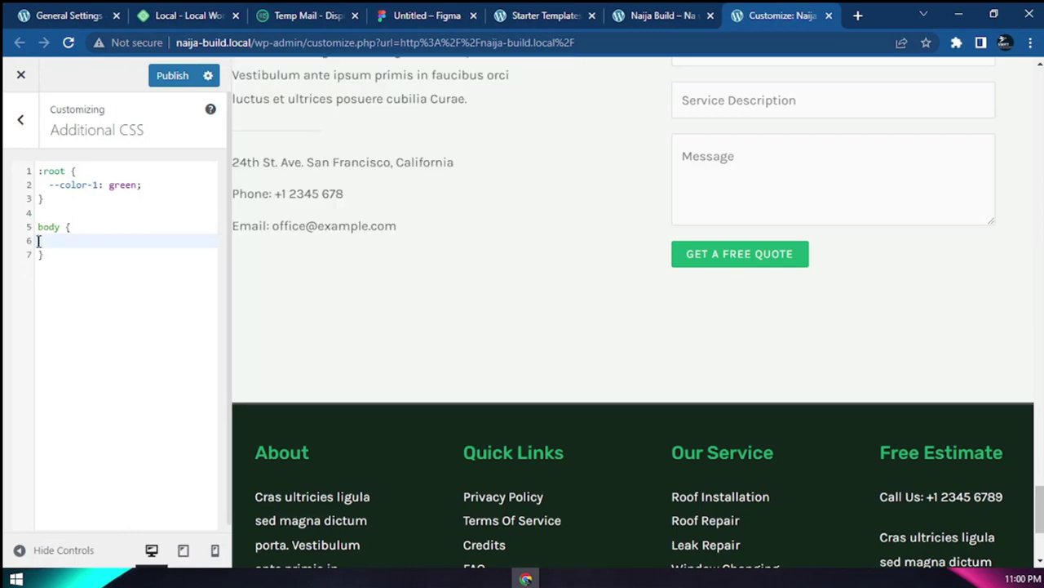
{"action": "key", "text": "ctrl+z"}
{"action": "key", "text": "ctrl+z"}
{"action": "key", "text": "ctrl+z"}
{"action": "key", "text": "ctrl+z"}
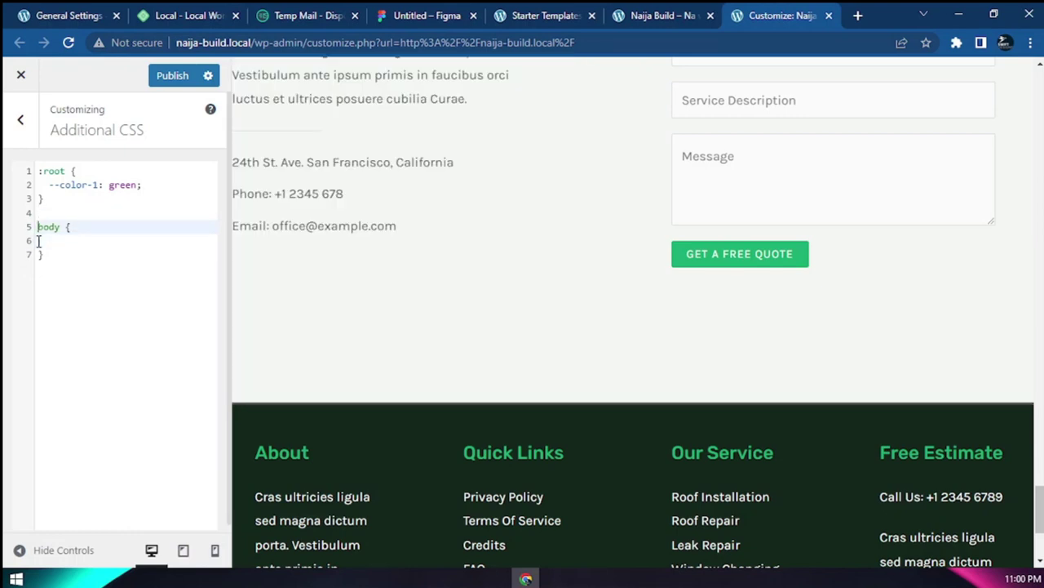
{"action": "key", "text": "ctrl+z"}
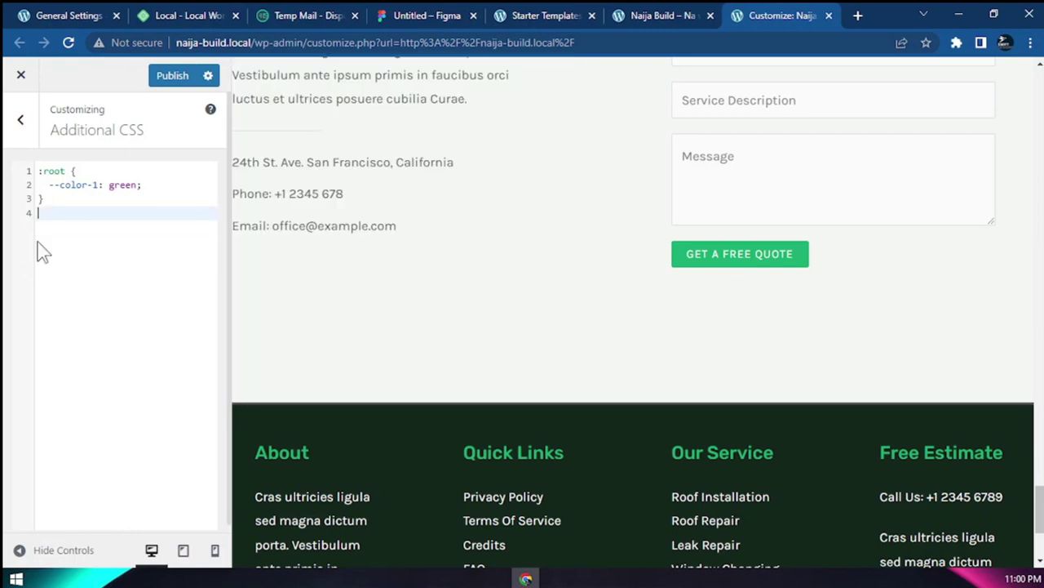
Rename the variable to --deejay-1, publish the CSS and return to the main sections
{"action": "left_click_drag", "start_coordinate": [60, 185], "coordinate": [90, 184]}
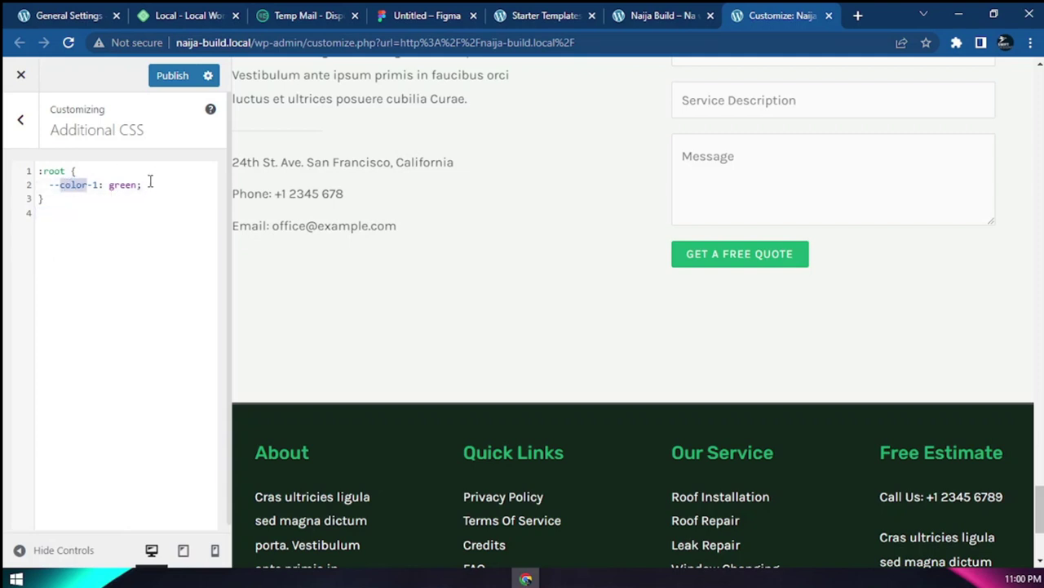
{"action": "type", "text": "deejay"}
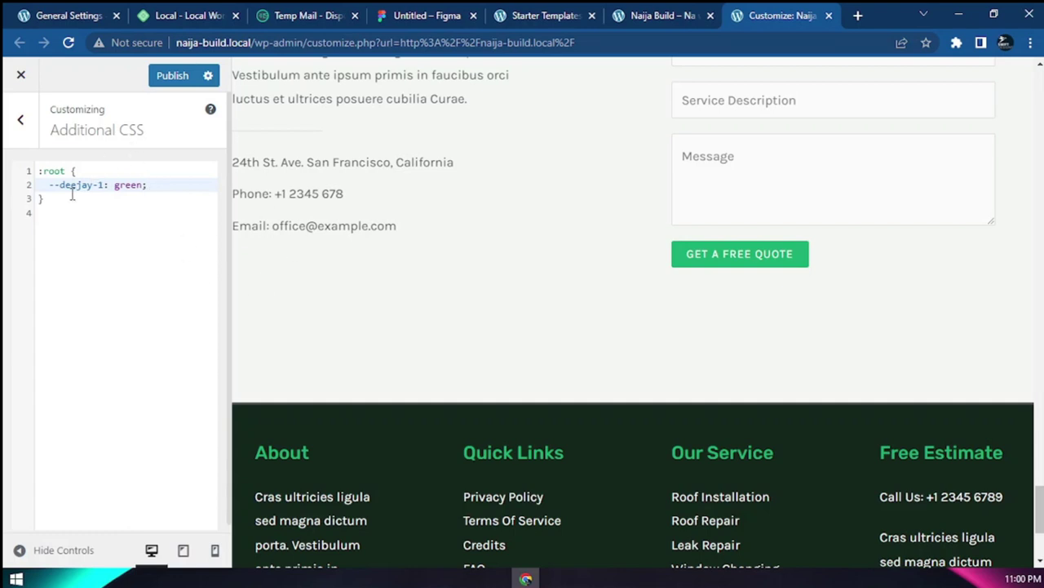
{"action": "left_click", "coordinate": [168, 82]}
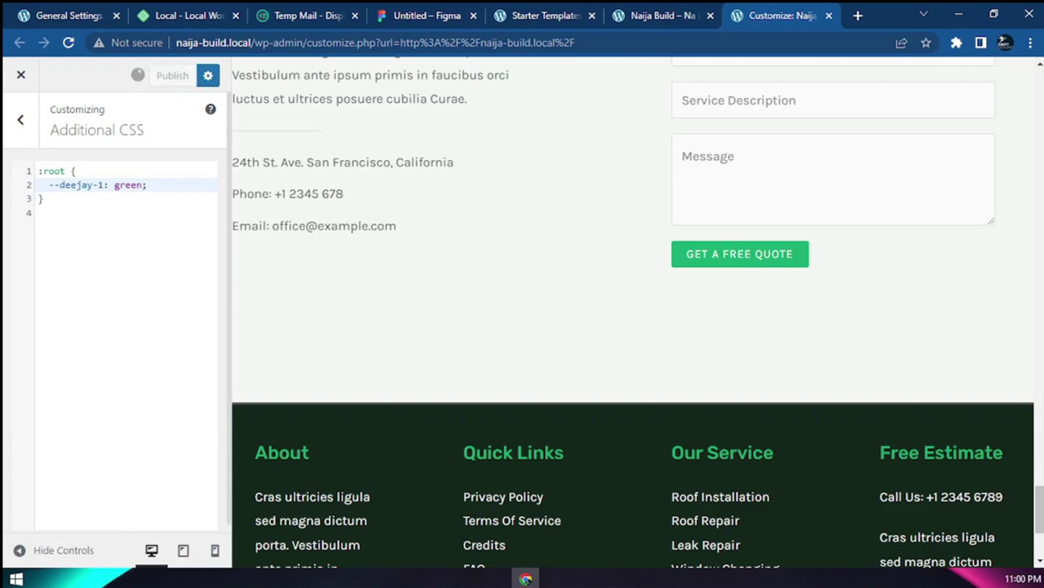
{"action": "left_click", "coordinate": [33, 140]}
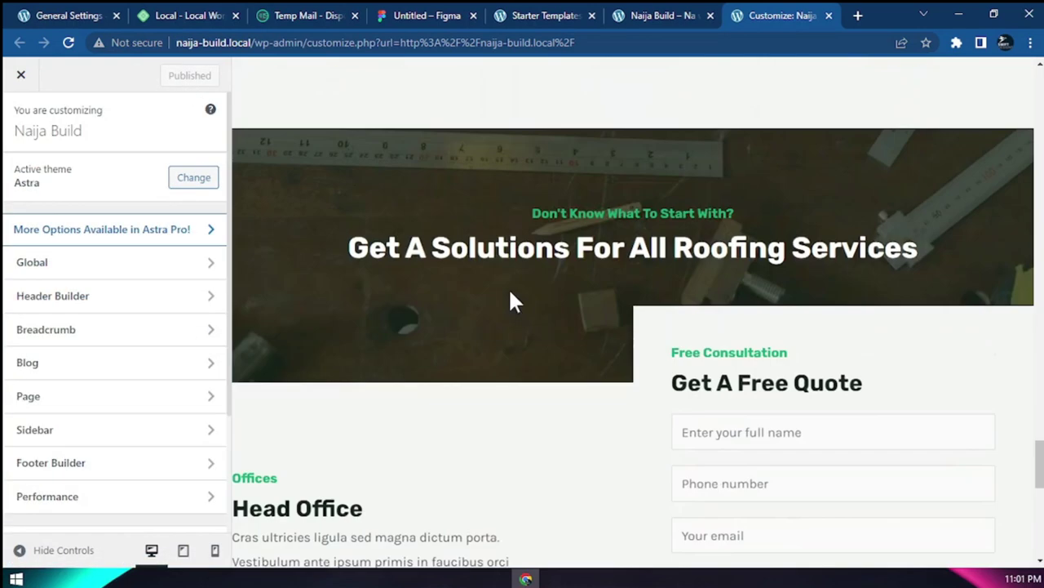
{"action": "scroll", "coordinate": [669, 298], "scroll_direction": "up", "scroll_amount": 15}
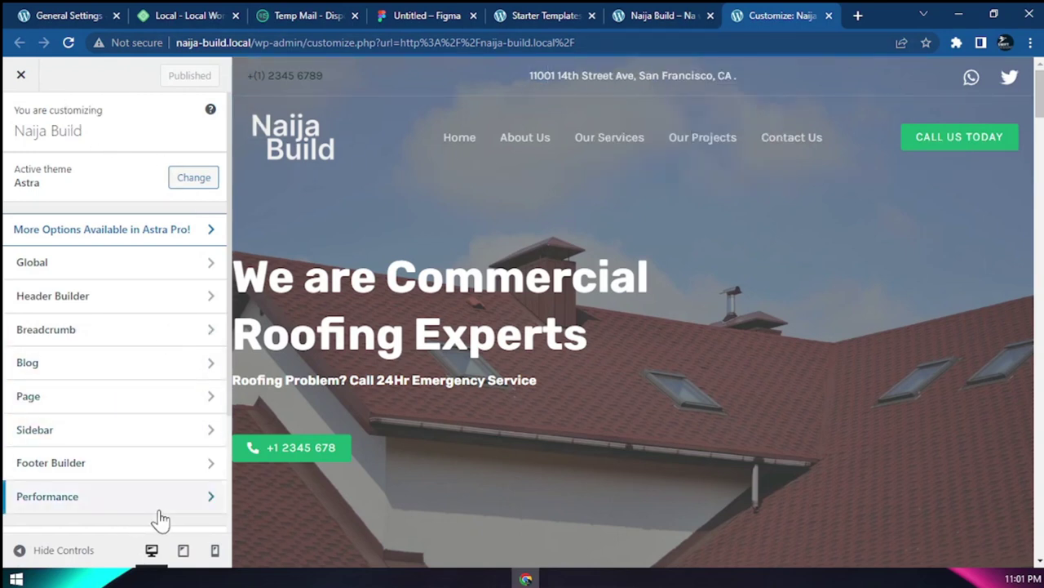
{"action": "left_click", "coordinate": [19, 550]}
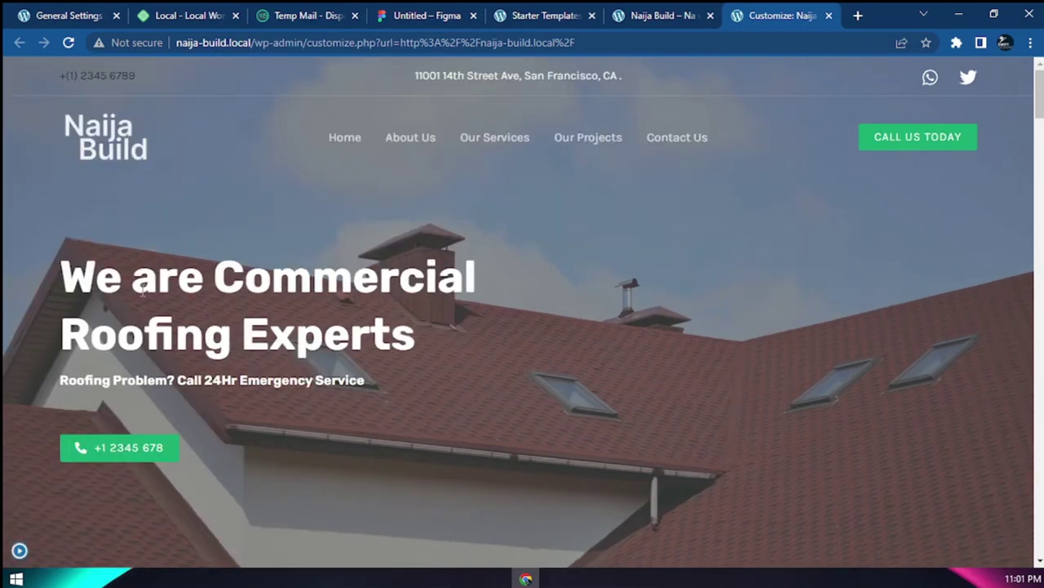
{"action": "scroll", "coordinate": [292, 313], "scroll_direction": "down", "scroll_amount": 5}
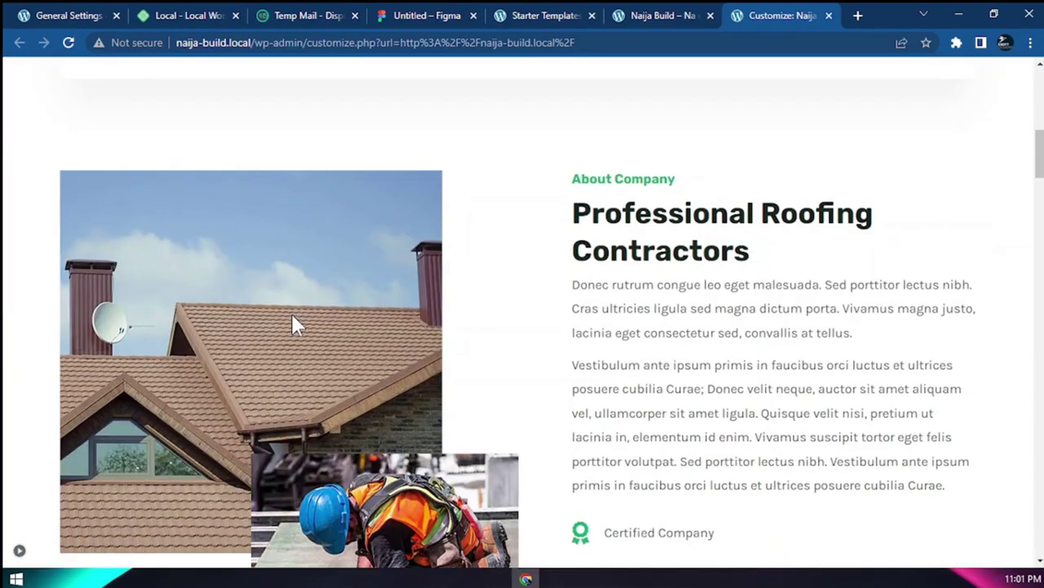
{"action": "scroll", "coordinate": [291, 312], "scroll_direction": "up", "scroll_amount": 5}
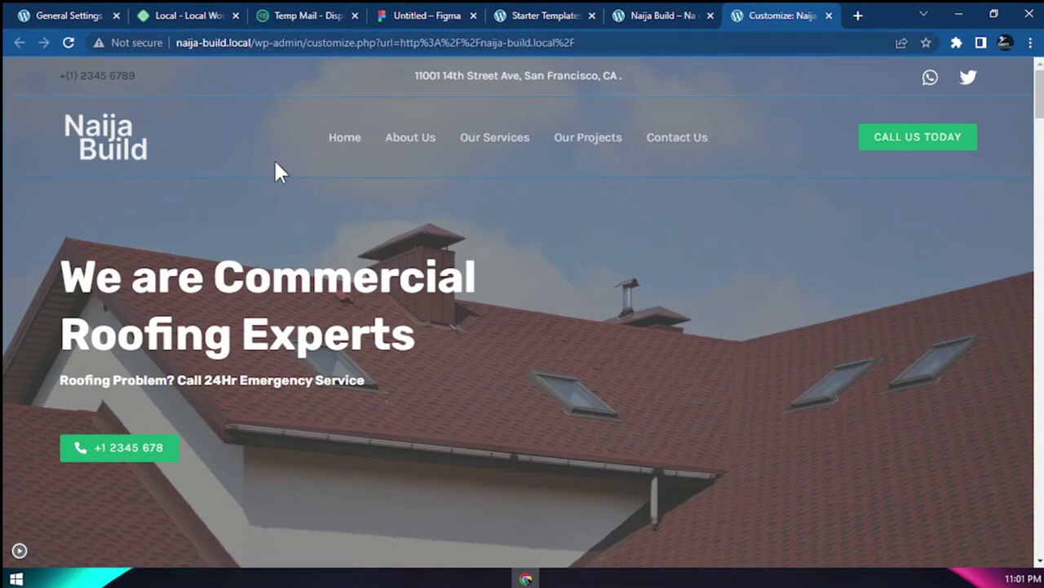
{"action": "left_click", "coordinate": [19, 550]}
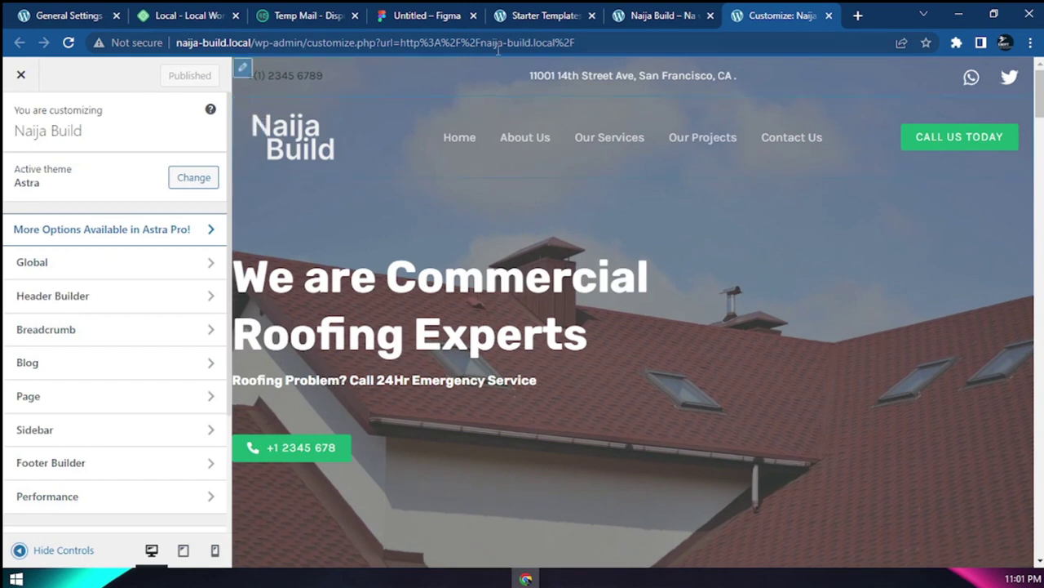
Switch to the Naija Build tab and start typing 'wp' after the site address
{"action": "left_click", "coordinate": [672, 20]}
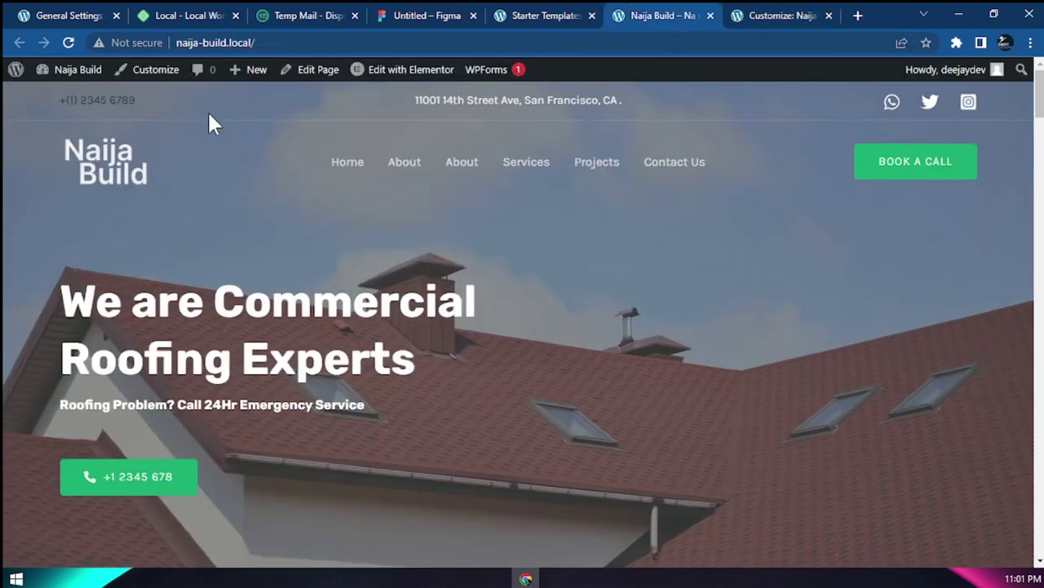
{"action": "mouse_move", "coordinate": [65, 72]}
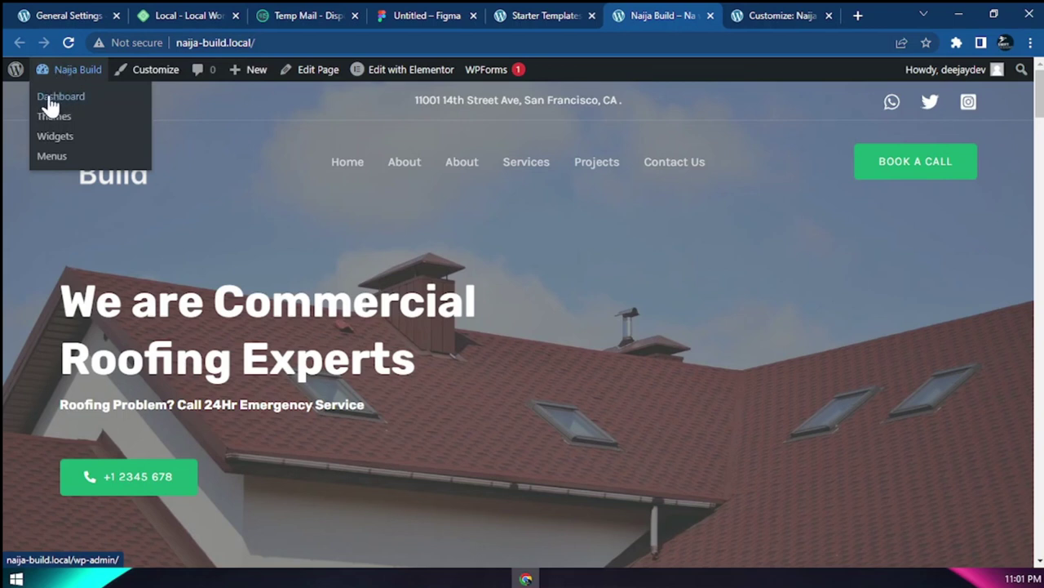
{"action": "left_click", "coordinate": [286, 46]}
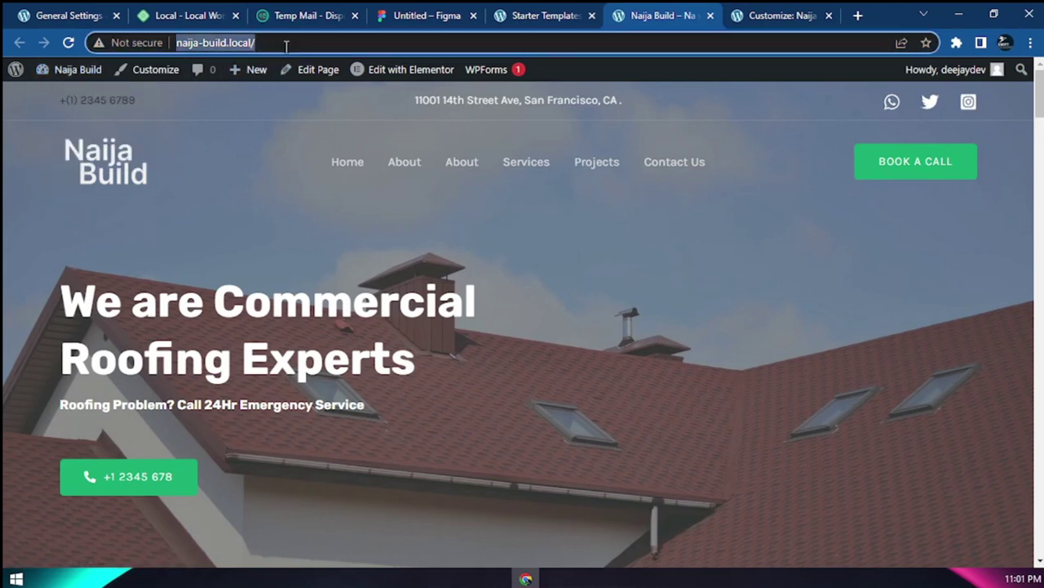
{"action": "left_click", "coordinate": [287, 47]}
{"action": "type", "text": "w"}
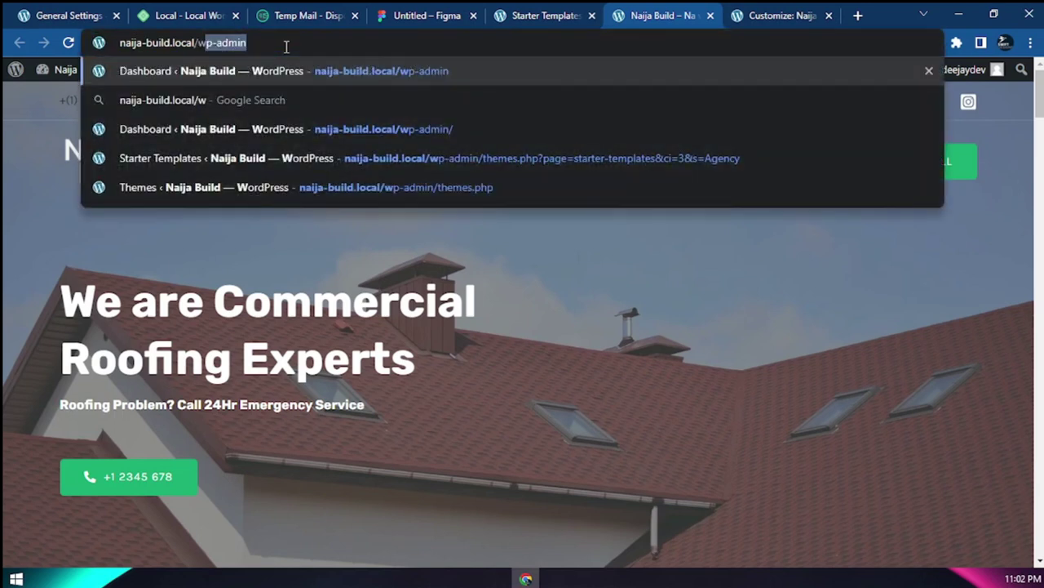
{"action": "type", "text": "p"}
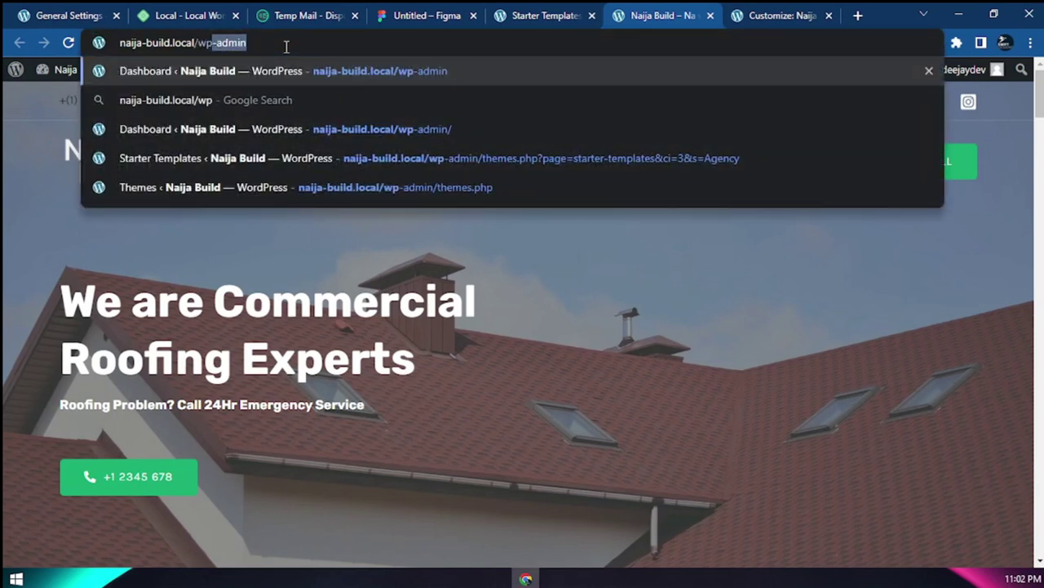
Load the wp-admin dashboard and go to Plugins > Add New
{"action": "key", "text": "Return"}
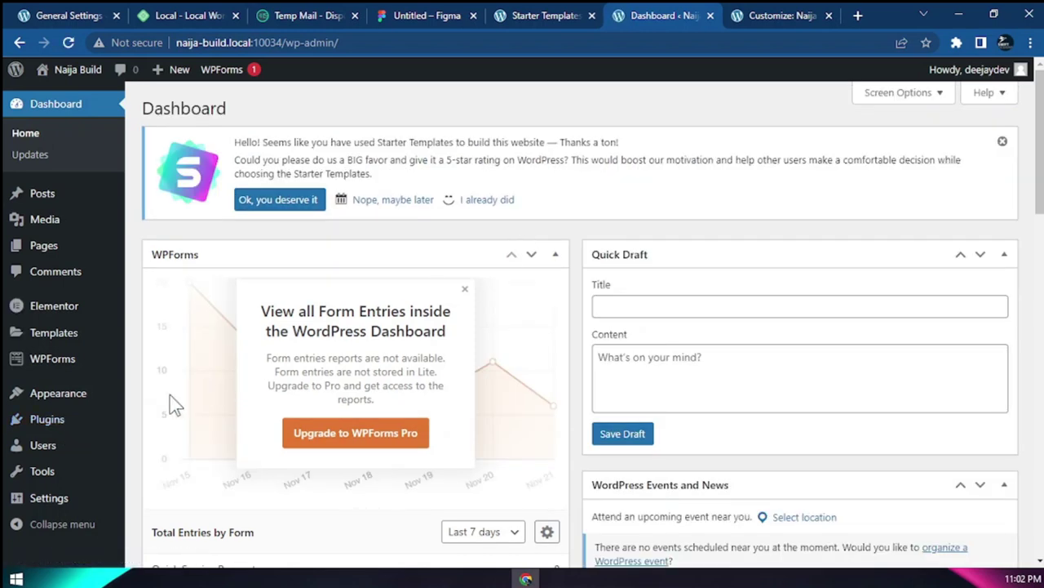
{"action": "mouse_move", "coordinate": [74, 439]}
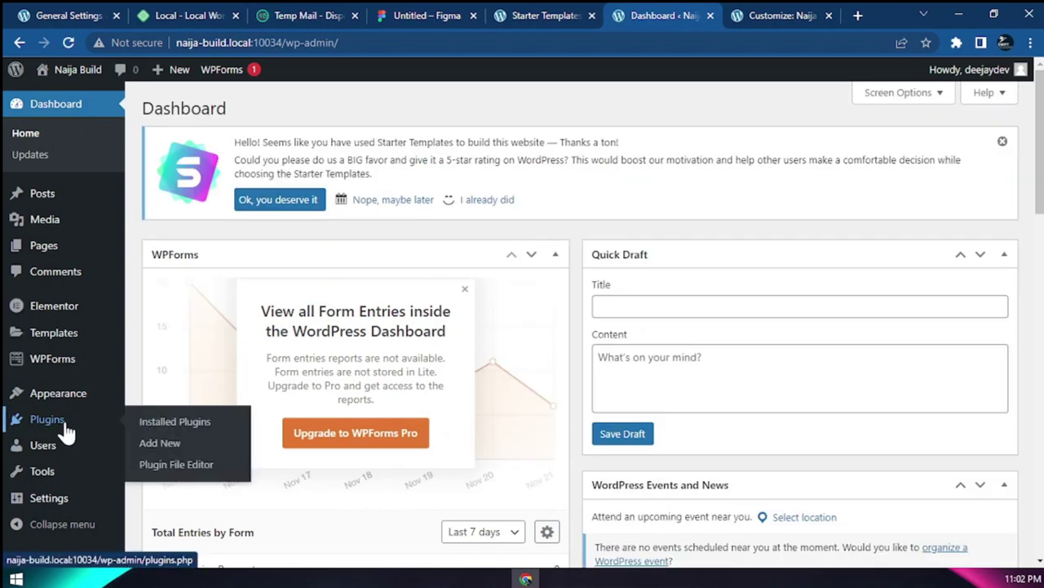
{"action": "left_click", "coordinate": [151, 447]}
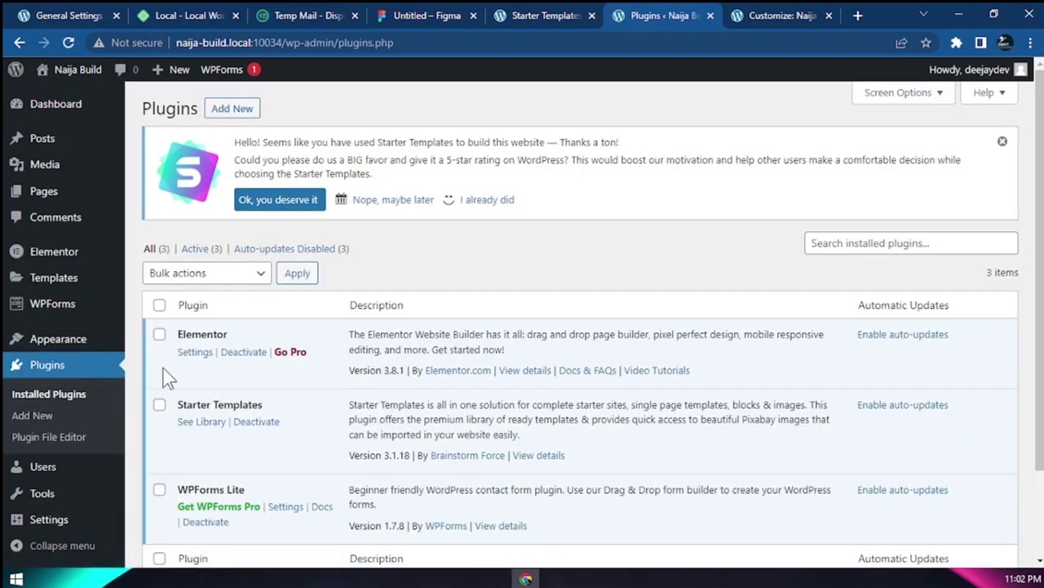
{"action": "left_click", "coordinate": [225, 114]}
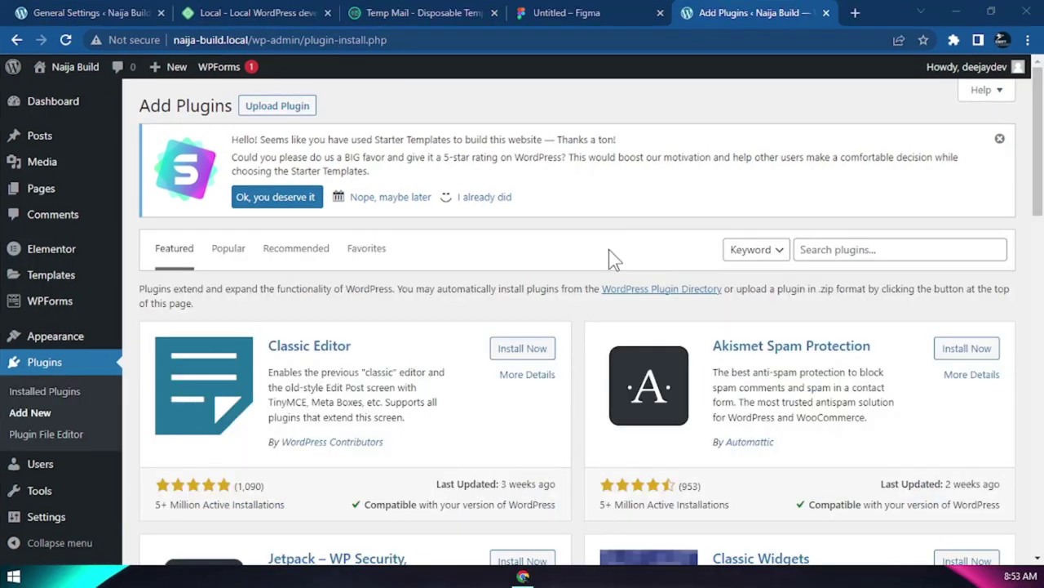
{"action": "scroll", "coordinate": [610, 253], "scroll_direction": "down", "scroll_amount": 2}
{"action": "scroll", "coordinate": [614, 258], "scroll_direction": "down", "scroll_amount": 1}
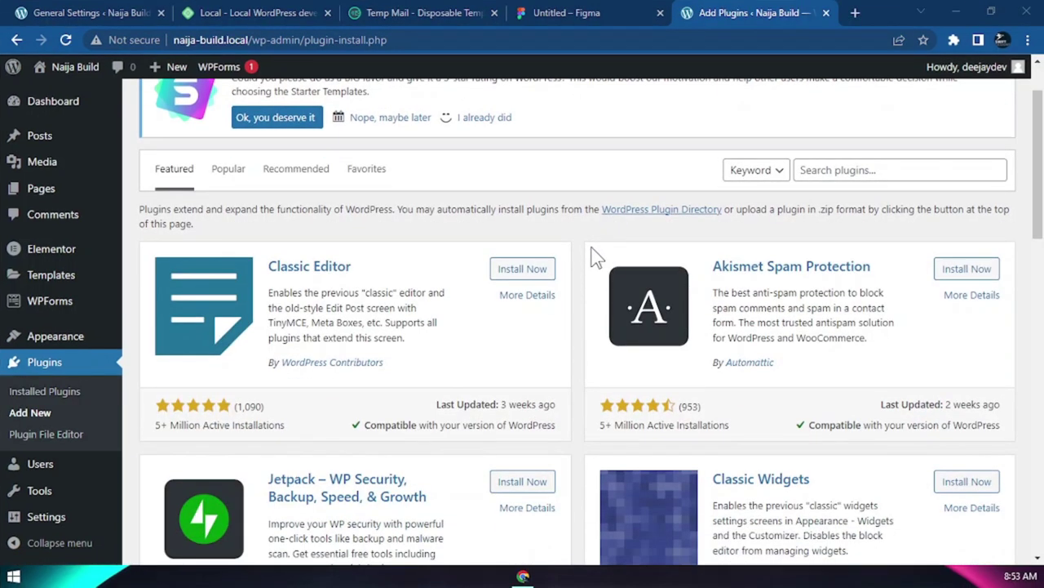
Search plugins for 'cache', then install and activate LiteSpeed Cache
{"action": "left_click", "coordinate": [851, 161]}
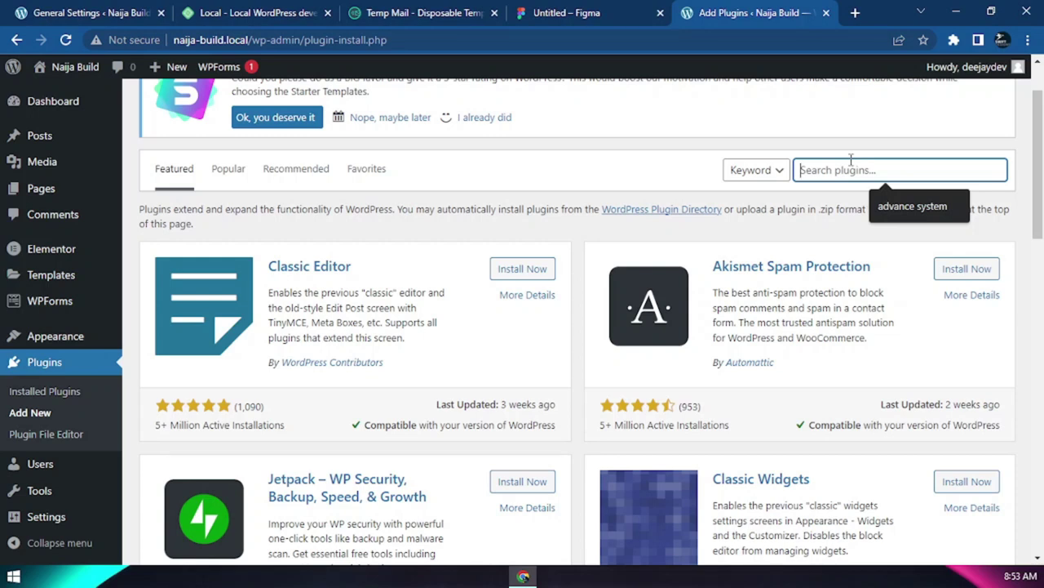
{"action": "type", "text": "cache"}
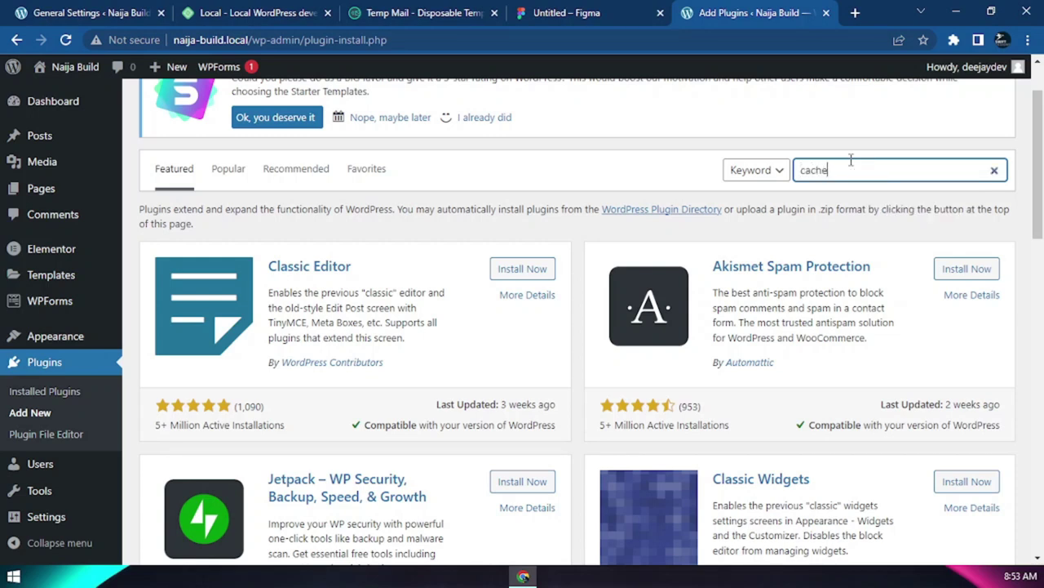
{"action": "key", "text": "Return"}
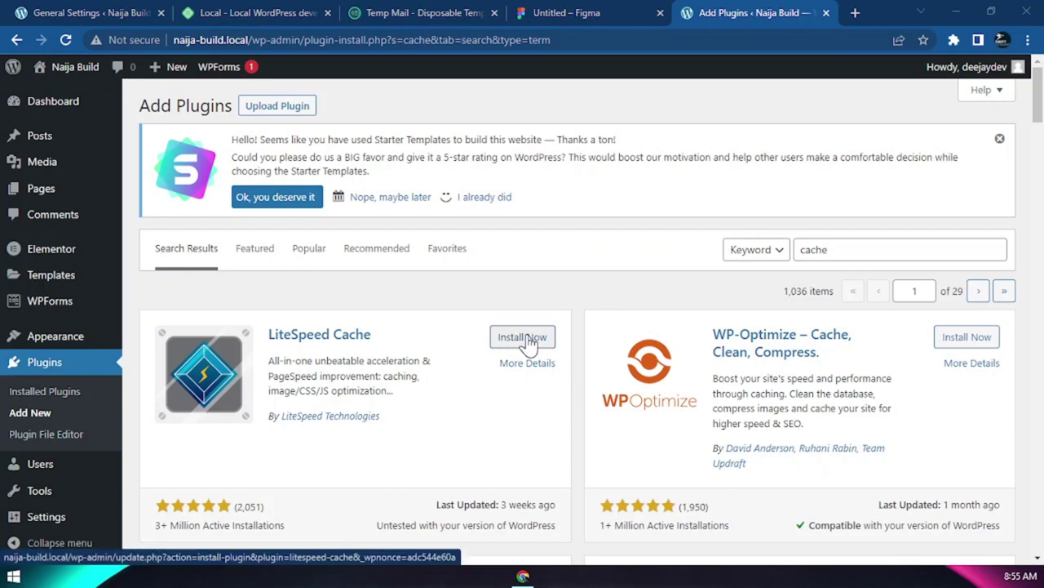
{"action": "left_click", "coordinate": [522, 337]}
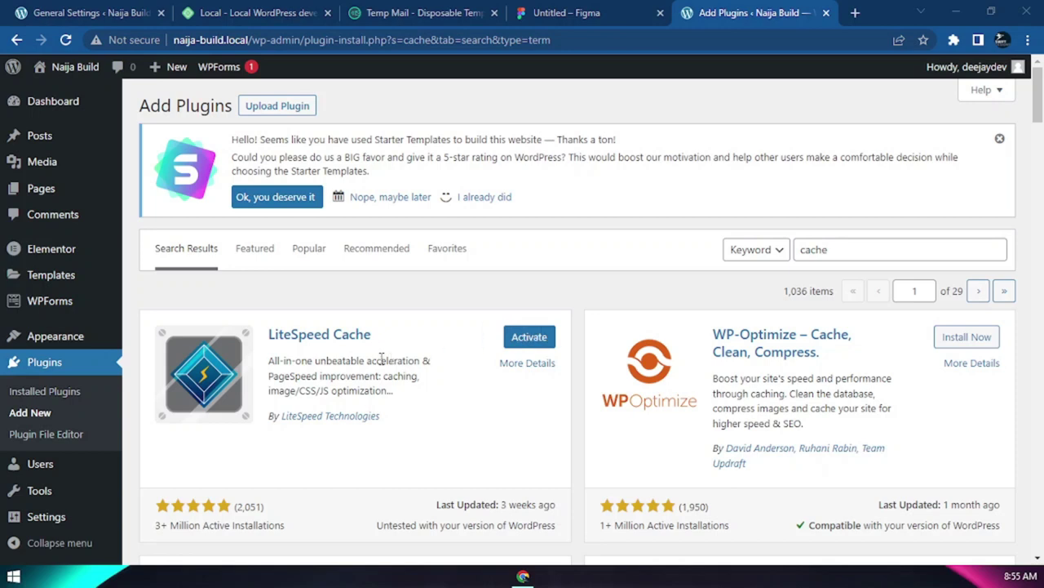
{"action": "left_click", "coordinate": [530, 337]}
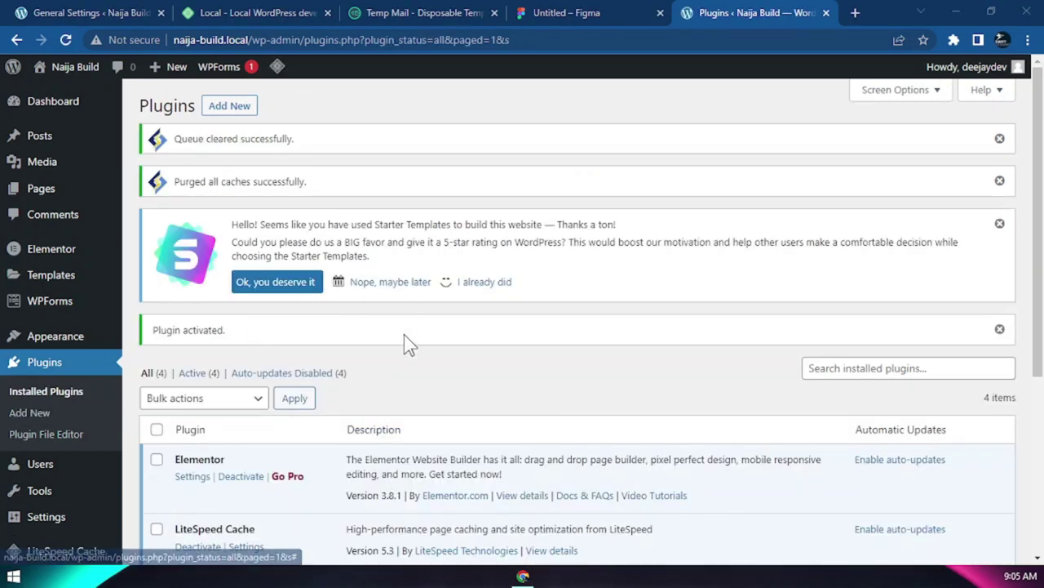
{"action": "scroll", "coordinate": [440, 276], "scroll_direction": "down", "scroll_amount": 1}
{"action": "scroll", "coordinate": [440, 276], "scroll_direction": "up", "scroll_amount": 1}
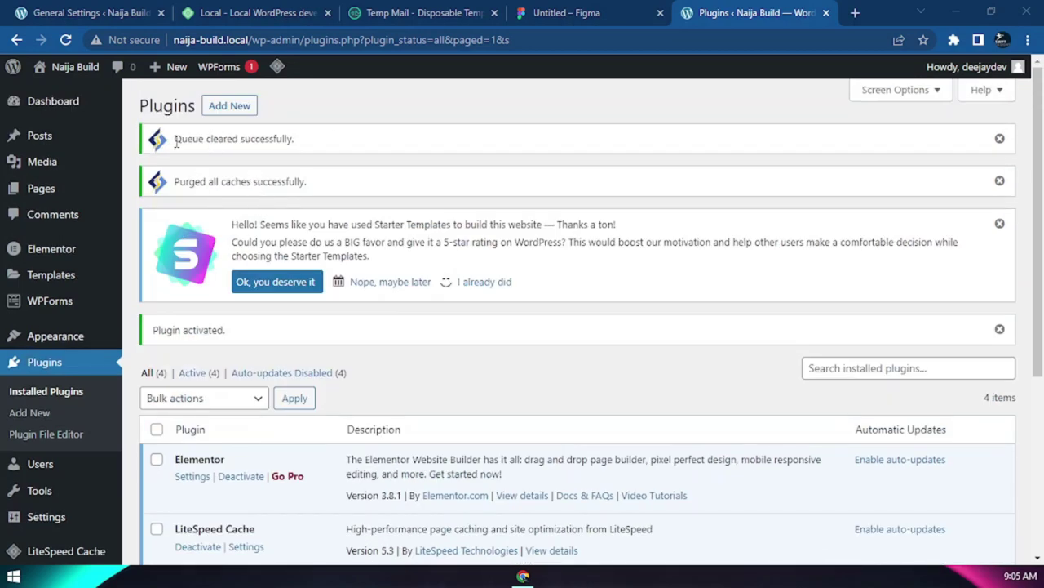
Purge all caches from the LiteSpeed menu in the admin bar
{"action": "left_click_drag", "start_coordinate": [176, 141], "coordinate": [260, 140]}
{"action": "mouse_move", "coordinate": [280, 71]}
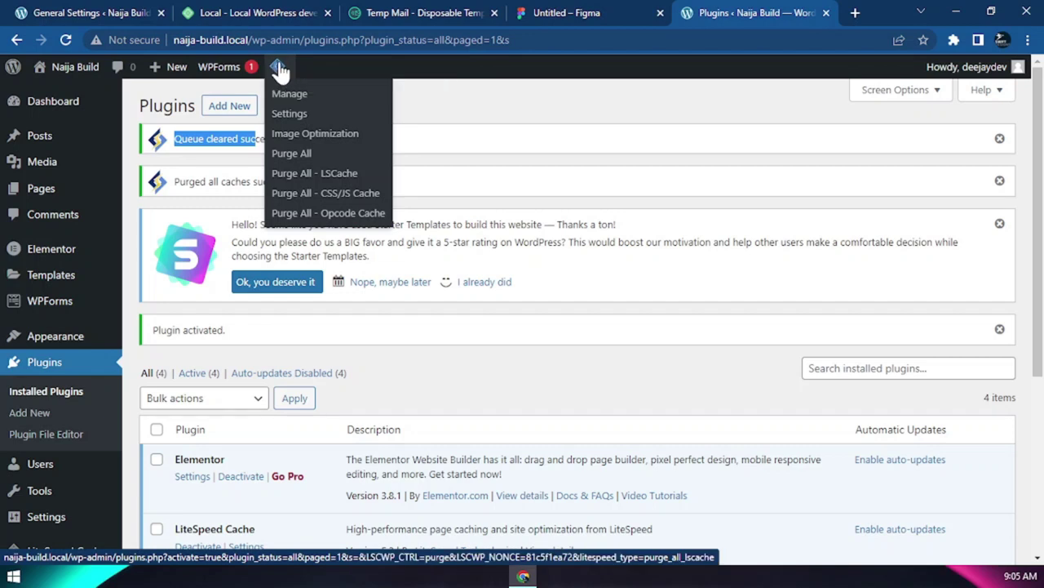
{"action": "left_click", "coordinate": [283, 155]}
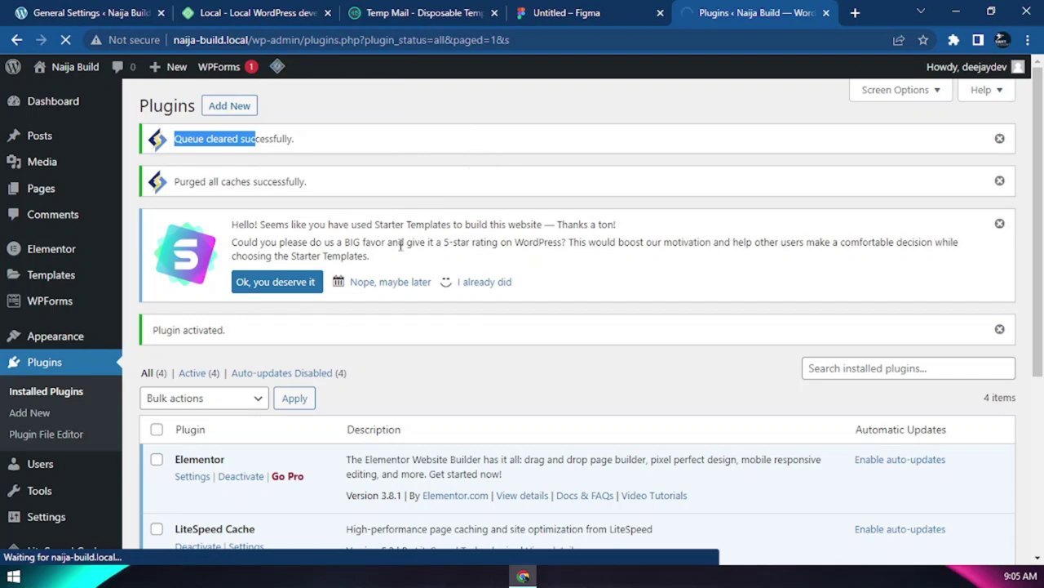
Review the installed plugins list, including WPForms Lite, and the site's web address
{"action": "scroll", "coordinate": [400, 269], "scroll_direction": "down", "scroll_amount": 3}
{"action": "scroll", "coordinate": [400, 168], "scroll_direction": "down", "scroll_amount": 1}
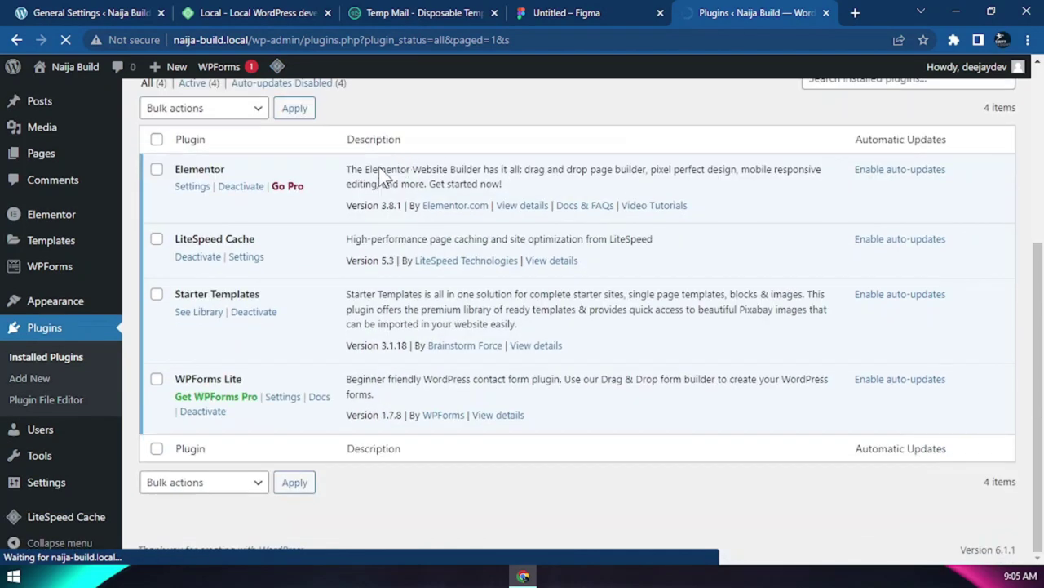
{"action": "left_click_drag", "start_coordinate": [401, 293], "coordinate": [359, 293]}
{"action": "left_click_drag", "start_coordinate": [186, 380], "coordinate": [258, 378]}
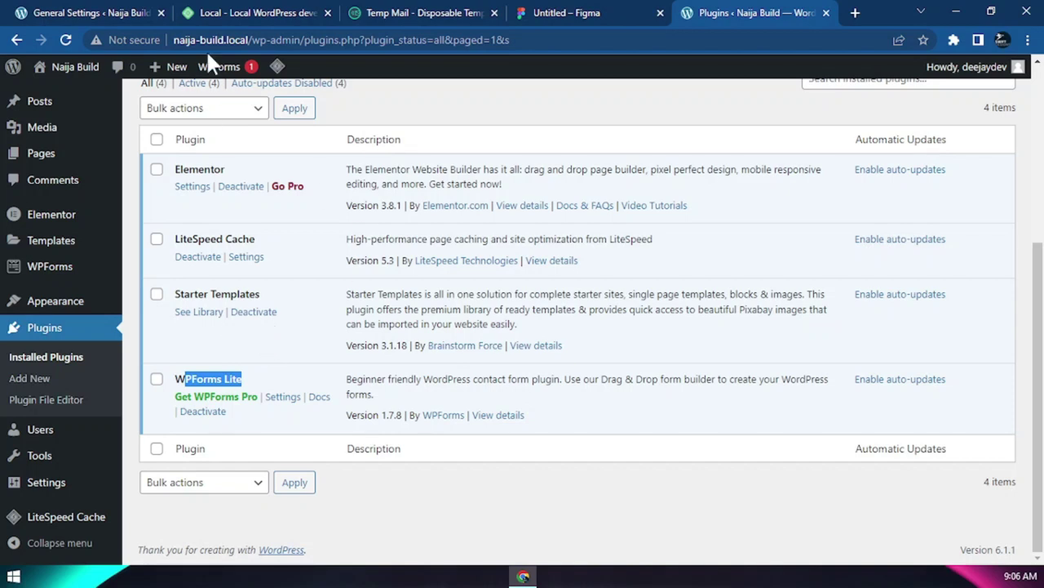
{"action": "left_click_drag", "start_coordinate": [247, 40], "coordinate": [166, 40]}
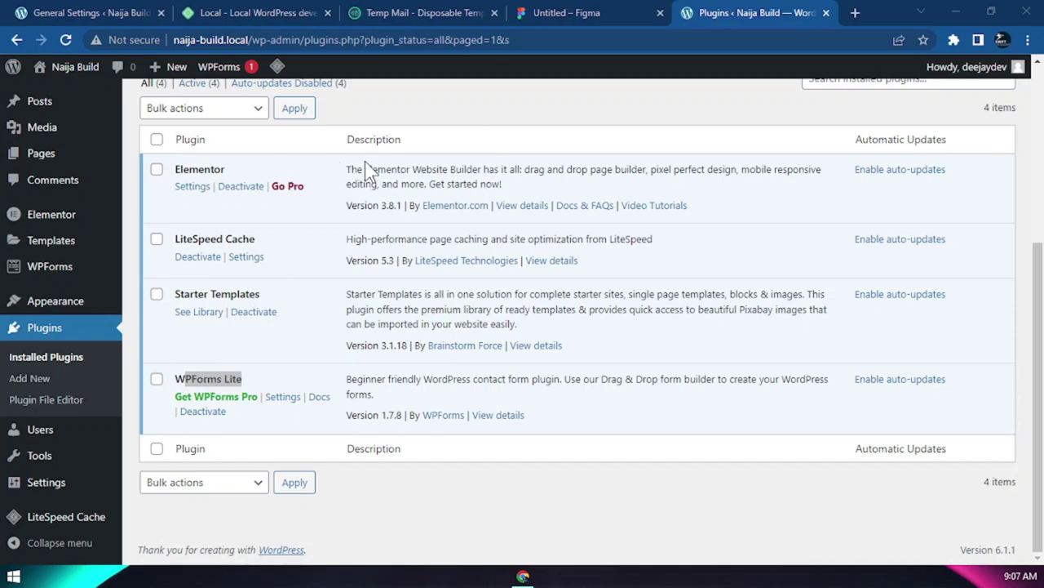
{"action": "scroll", "coordinate": [365, 172], "scroll_direction": "up", "scroll_amount": 4}
{"action": "mouse_move", "coordinate": [86, 80]}
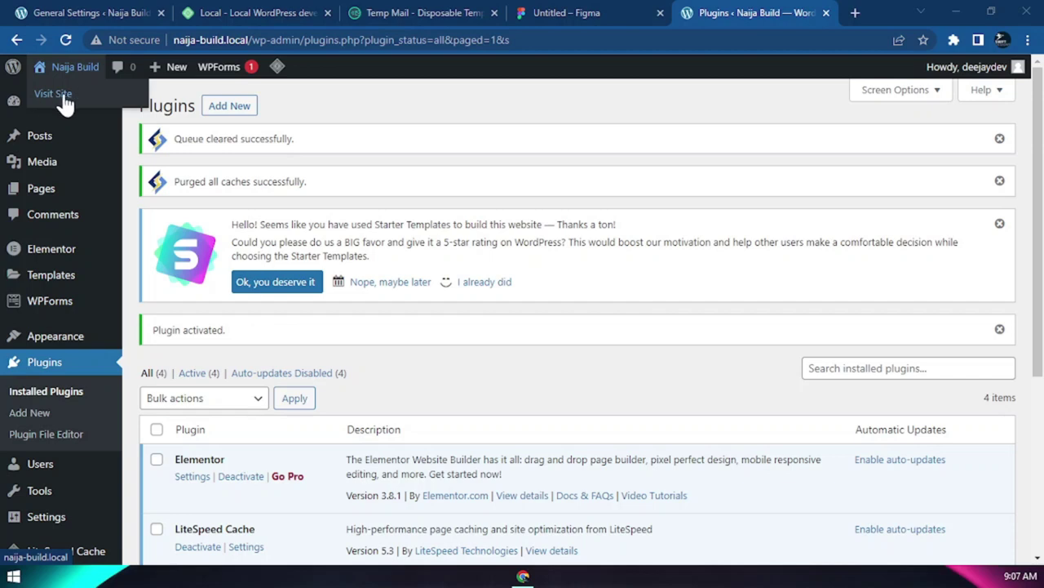
Visit the live Naija Build site in a new tab and scroll through the home page
{"action": "left_click", "coordinate": [65, 96], "text": "ctrl"}
{"action": "left_click", "coordinate": [728, 19]}
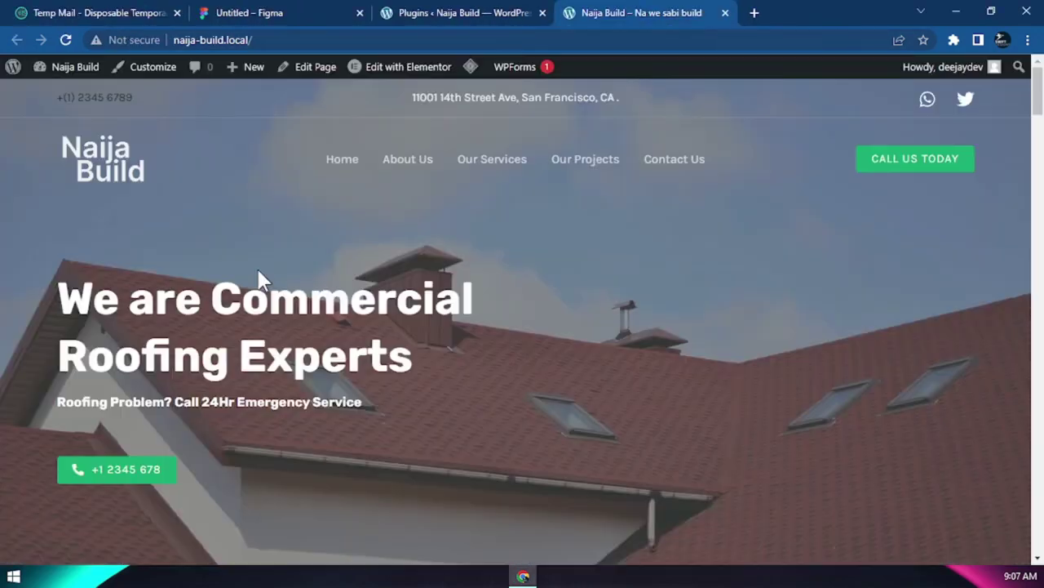
{"action": "scroll", "coordinate": [269, 261], "scroll_direction": "down", "scroll_amount": 1}
{"action": "scroll", "coordinate": [281, 242], "scroll_direction": "up", "scroll_amount": 1}
{"action": "scroll", "coordinate": [421, 285], "scroll_direction": "down", "scroll_amount": 20}
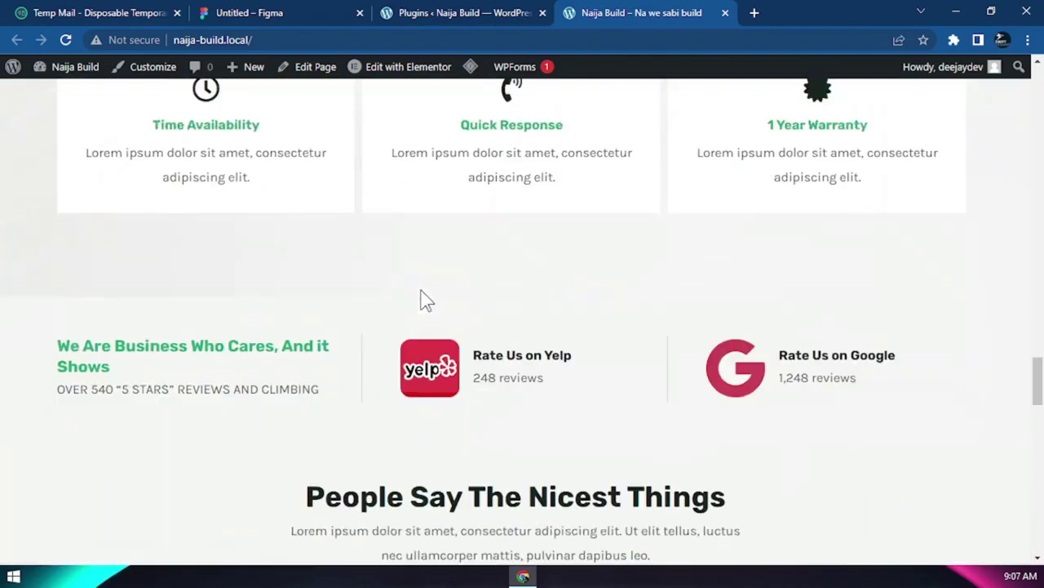
{"action": "scroll", "coordinate": [421, 290], "scroll_direction": "down", "scroll_amount": 12}
{"action": "scroll", "coordinate": [421, 291], "scroll_direction": "up", "scroll_amount": 20}
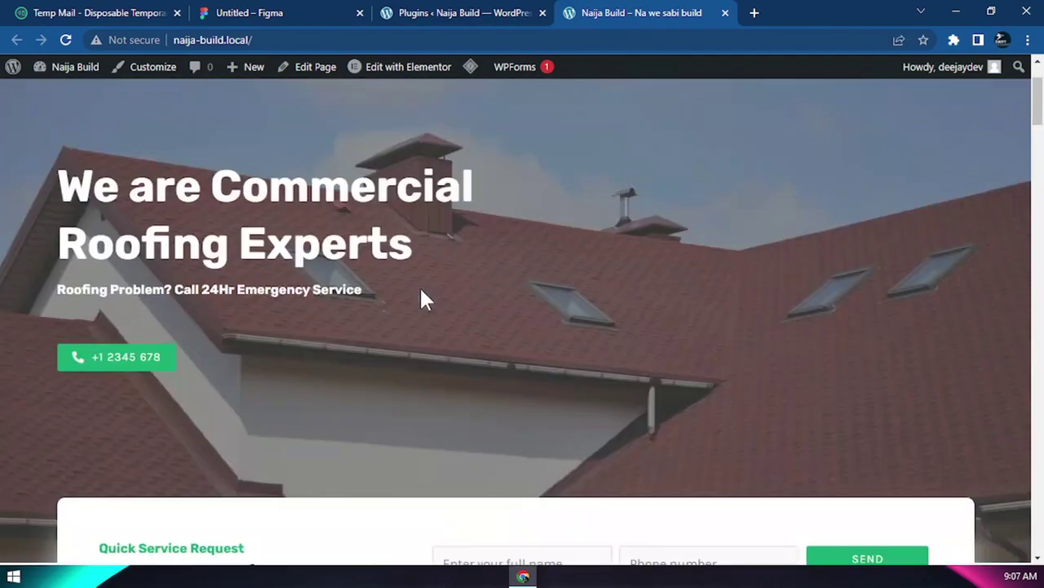
{"action": "scroll", "coordinate": [421, 298], "scroll_direction": "up", "scroll_amount": 2}
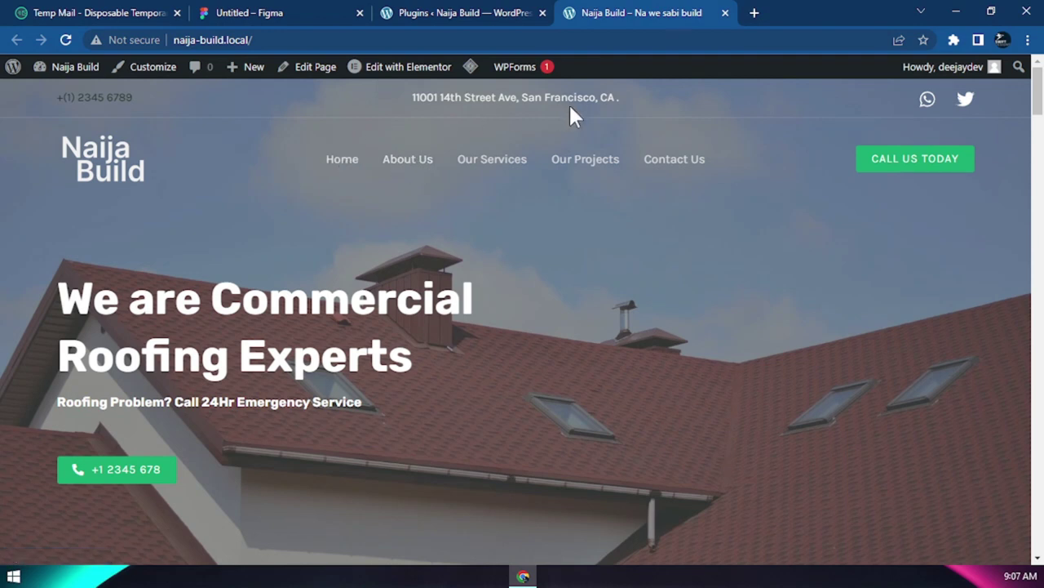
{"action": "left_click_drag", "start_coordinate": [129, 298], "coordinate": [329, 301]}
{"action": "left_click", "coordinate": [370, 304]}
{"action": "scroll", "coordinate": [171, 307], "scroll_direction": "down", "scroll_amount": 1}
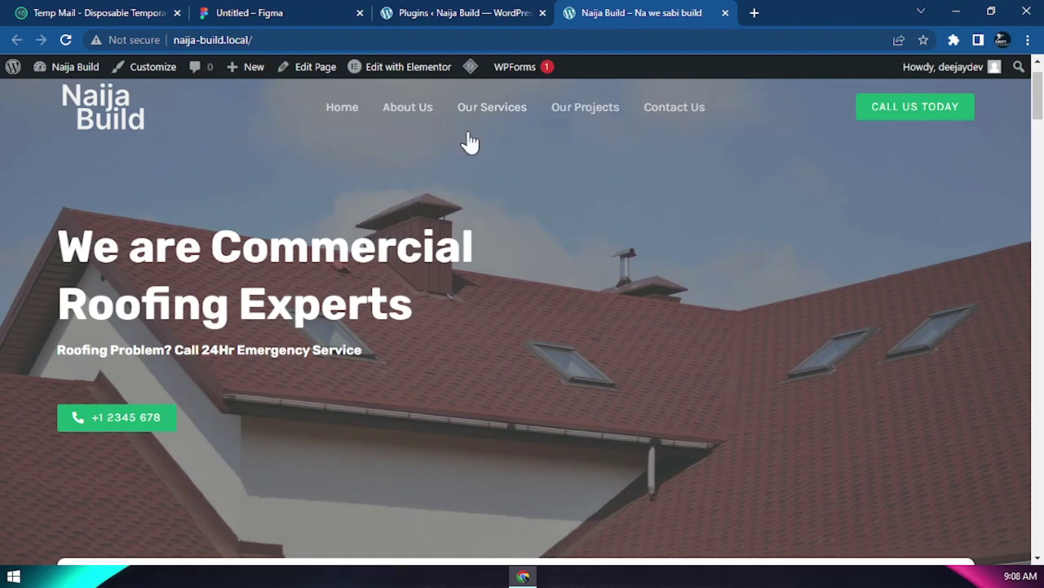
{"action": "scroll", "coordinate": [442, 196], "scroll_direction": "up", "scroll_amount": 1}
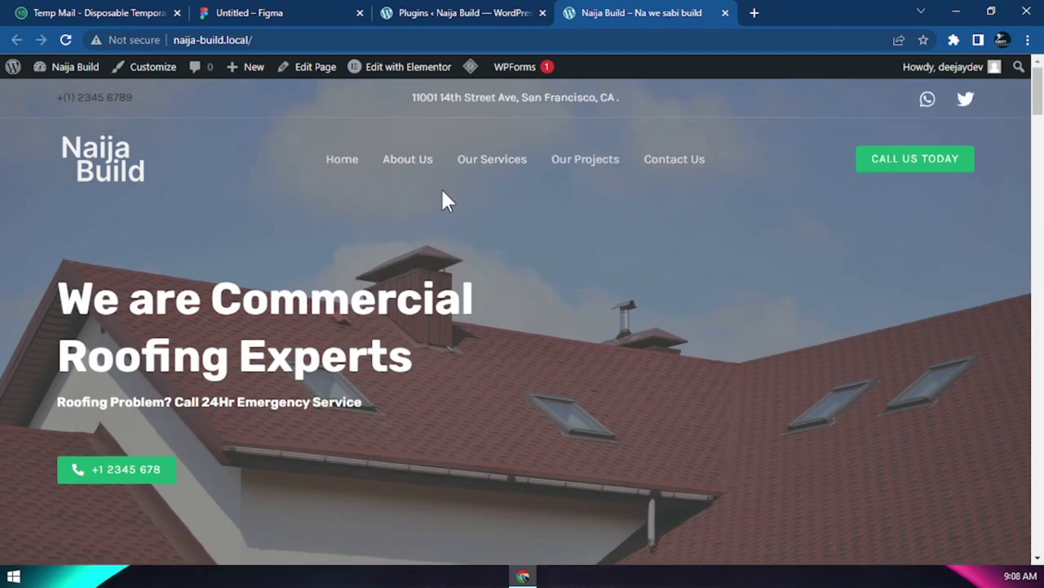
Open the home page's Edit with Elementor link in a new tab
{"action": "mouse_move", "coordinate": [397, 67]}
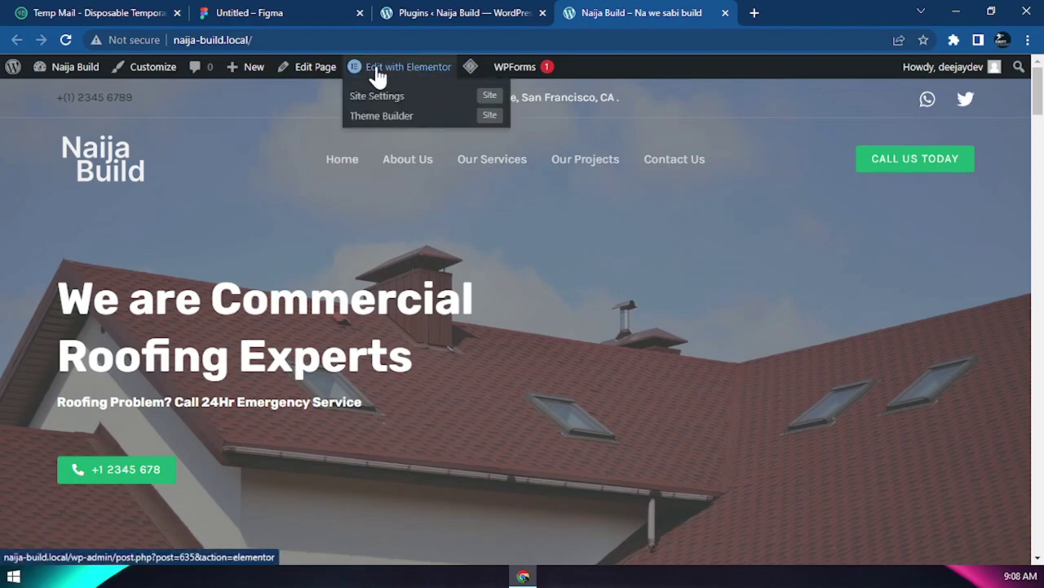
{"action": "mouse_move", "coordinate": [482, 74]}
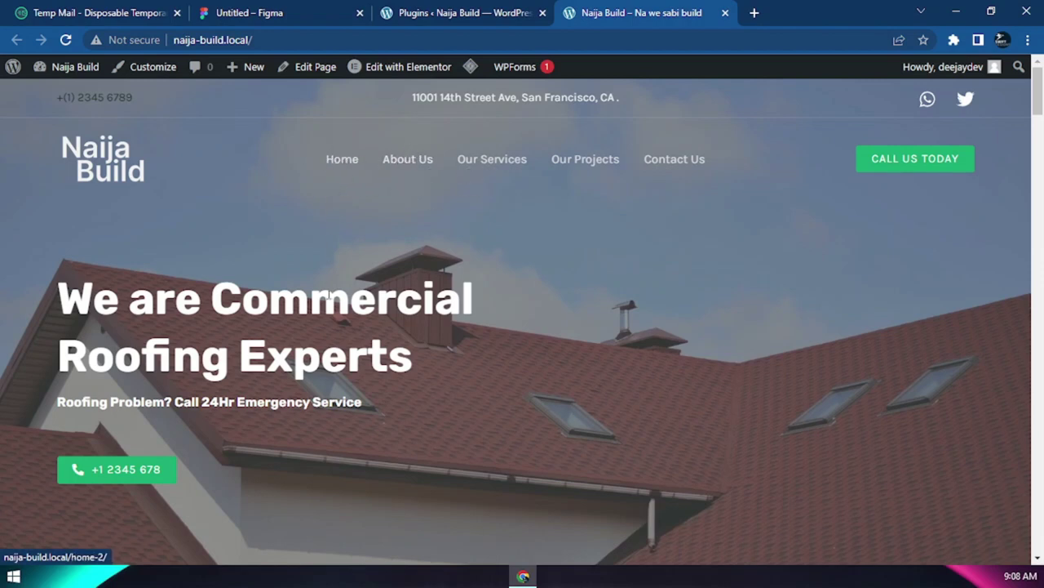
{"action": "middle_click", "coordinate": [396, 77]}
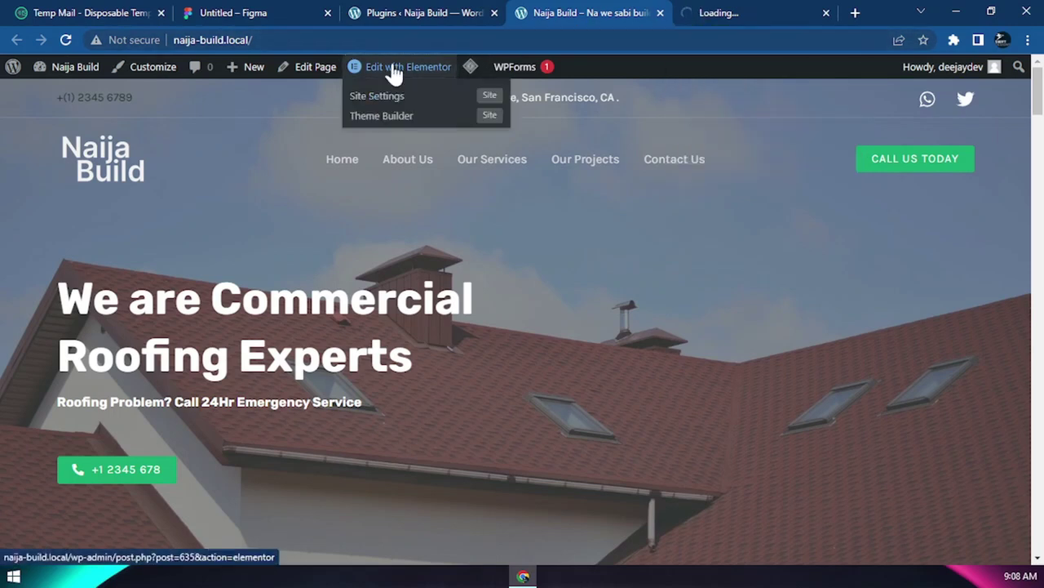
{"action": "right_click", "coordinate": [396, 72]}
Switch to the Elementor tab, drag the Navigator aside, then close it
{"action": "left_click", "coordinate": [698, 9]}
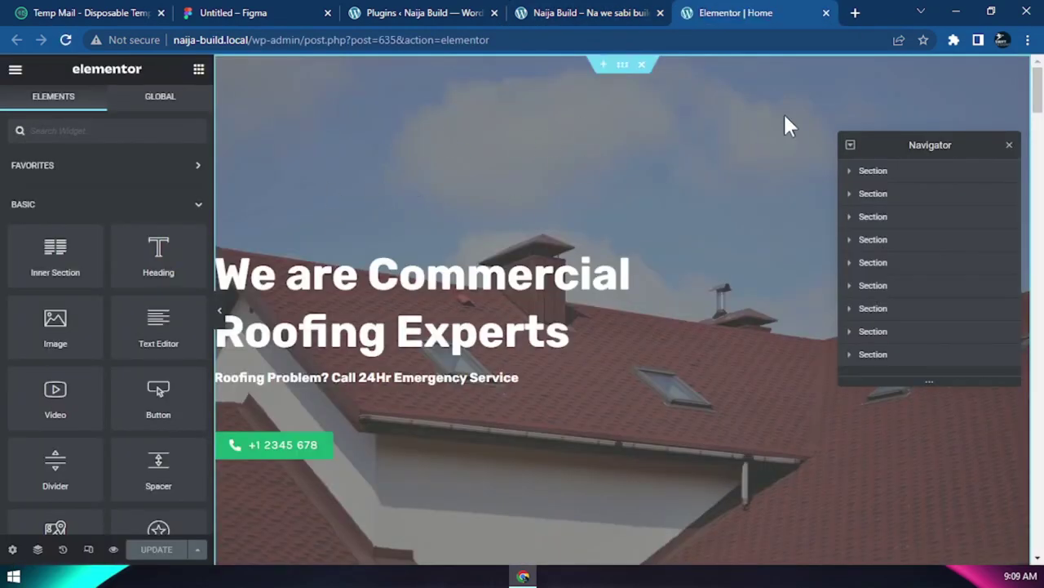
{"action": "left_click_drag", "start_coordinate": [926, 144], "coordinate": [879, 248]}
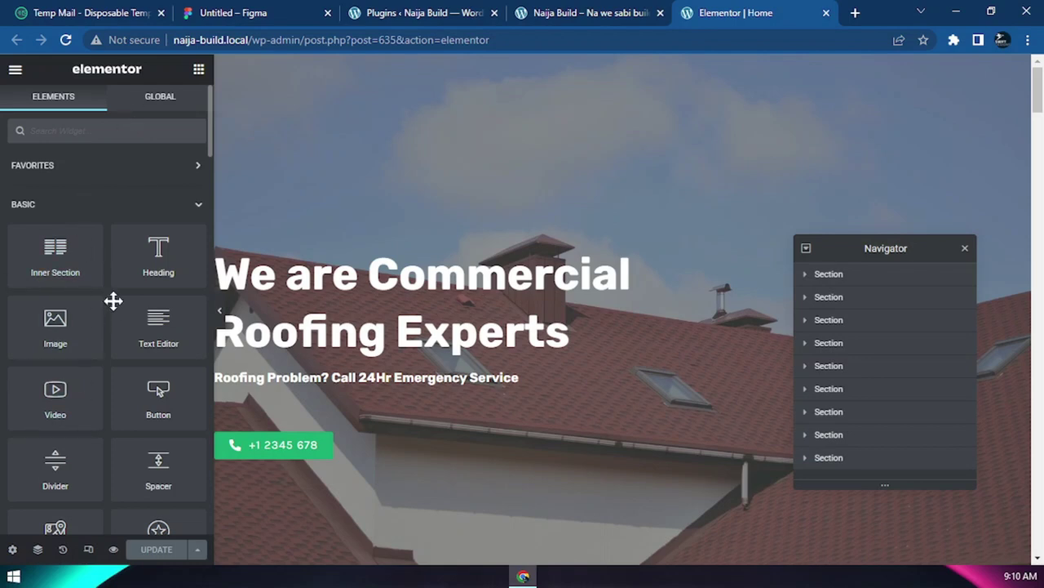
{"action": "scroll", "coordinate": [103, 286], "scroll_direction": "down", "scroll_amount": 5}
{"action": "scroll", "coordinate": [103, 294], "scroll_direction": "up", "scroll_amount": 5}
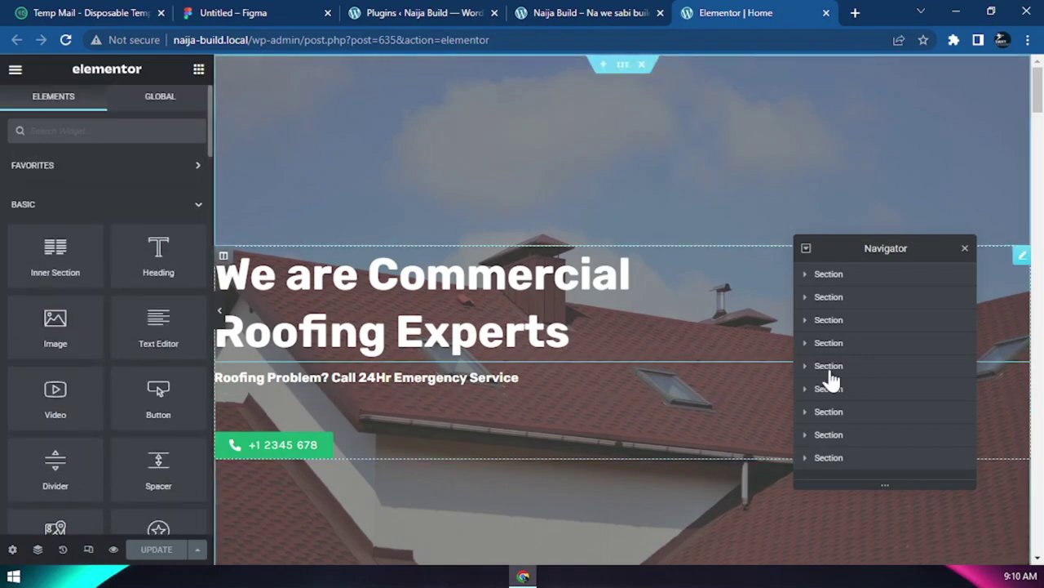
{"action": "left_click_drag", "start_coordinate": [833, 247], "coordinate": [596, 154]}
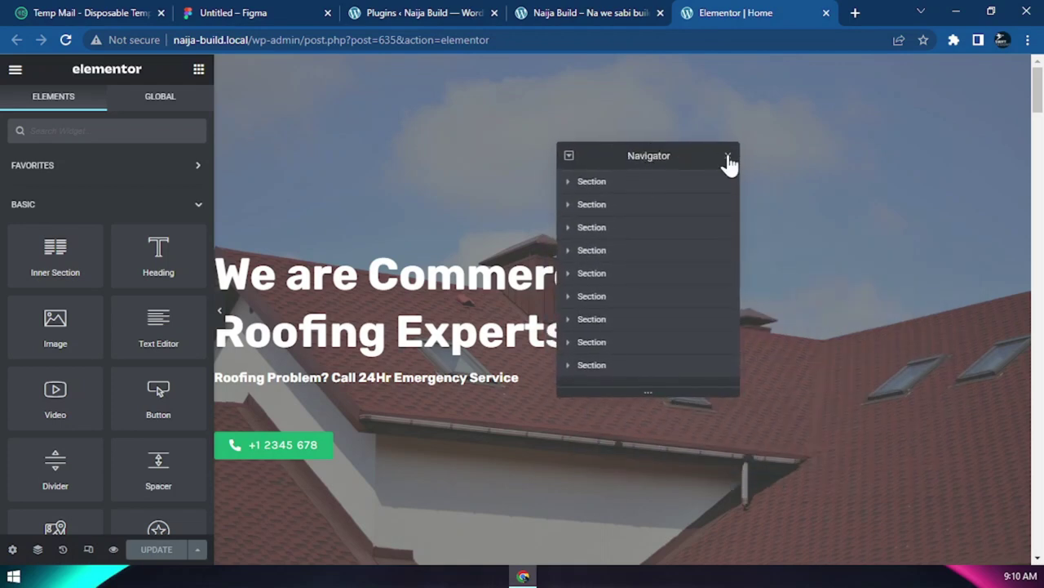
{"action": "left_click", "coordinate": [727, 157]}
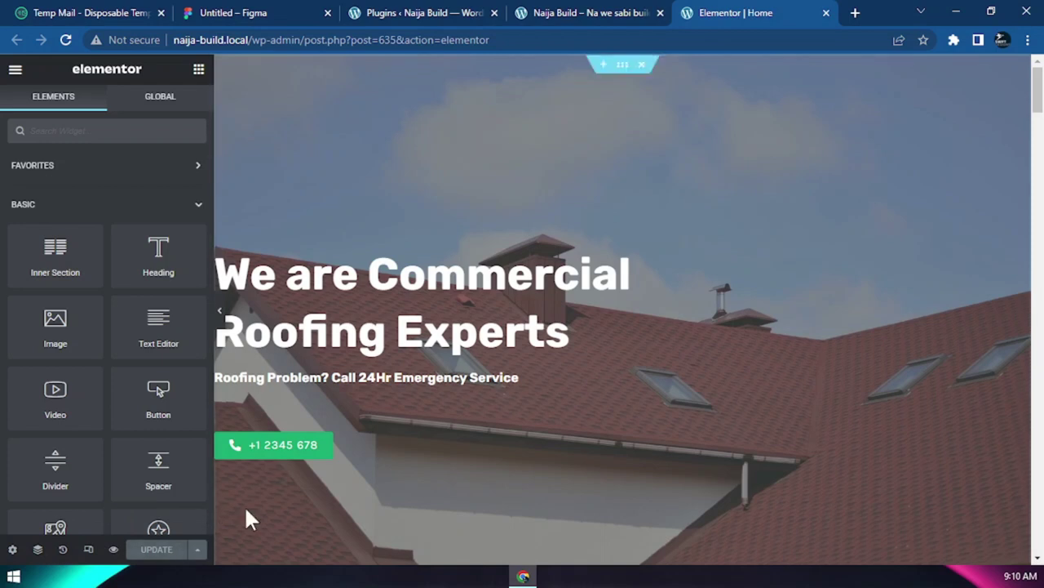
Widen the widget panel, preview the page at full width, then restore the panel
{"action": "left_click_drag", "start_coordinate": [215, 509], "coordinate": [220, 492]}
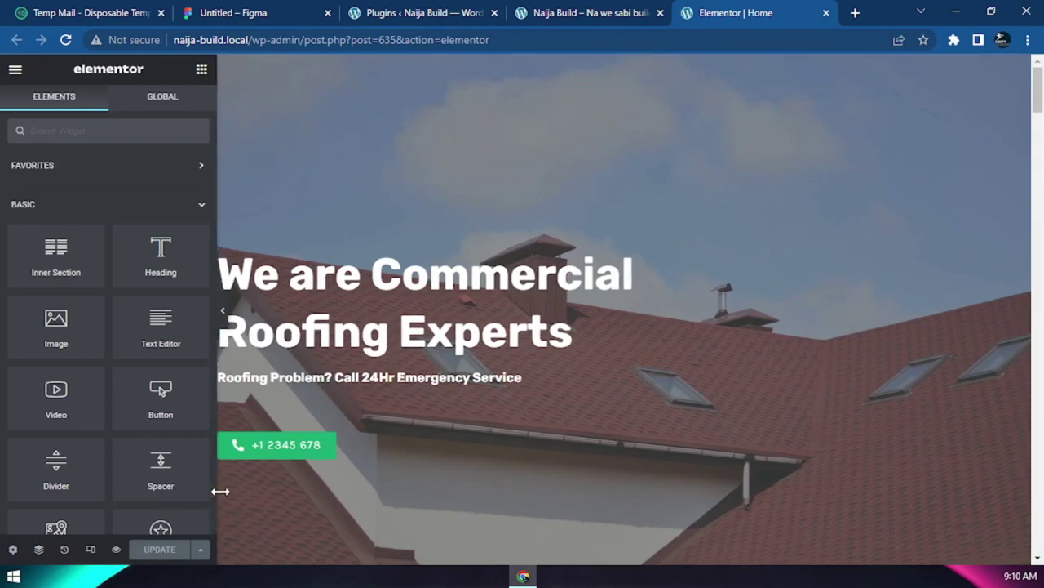
{"action": "left_click", "coordinate": [222, 310]}
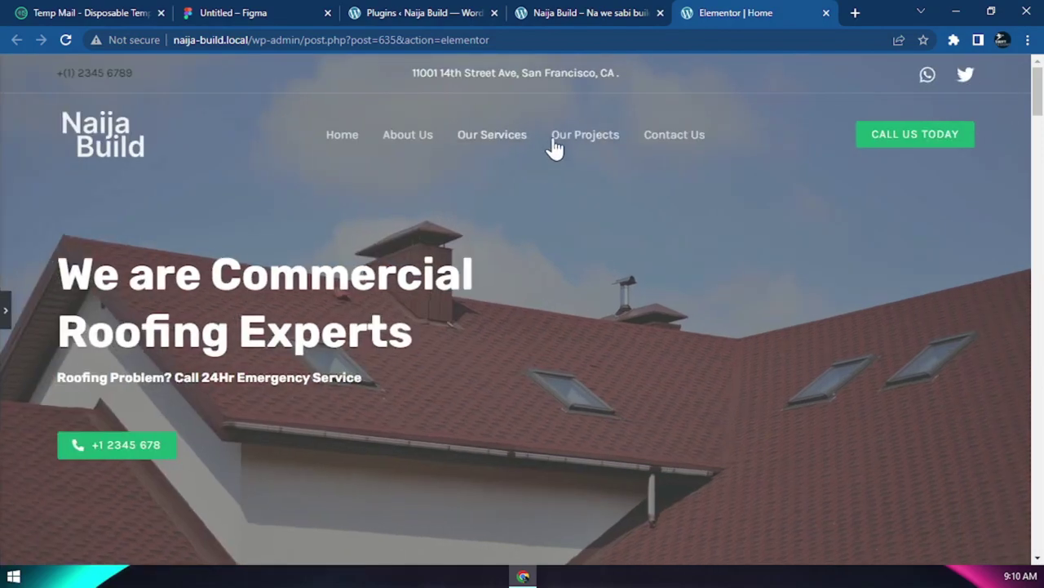
{"action": "scroll", "coordinate": [667, 270], "scroll_direction": "down", "scroll_amount": 10}
{"action": "scroll", "coordinate": [677, 297], "scroll_direction": "up", "scroll_amount": 10}
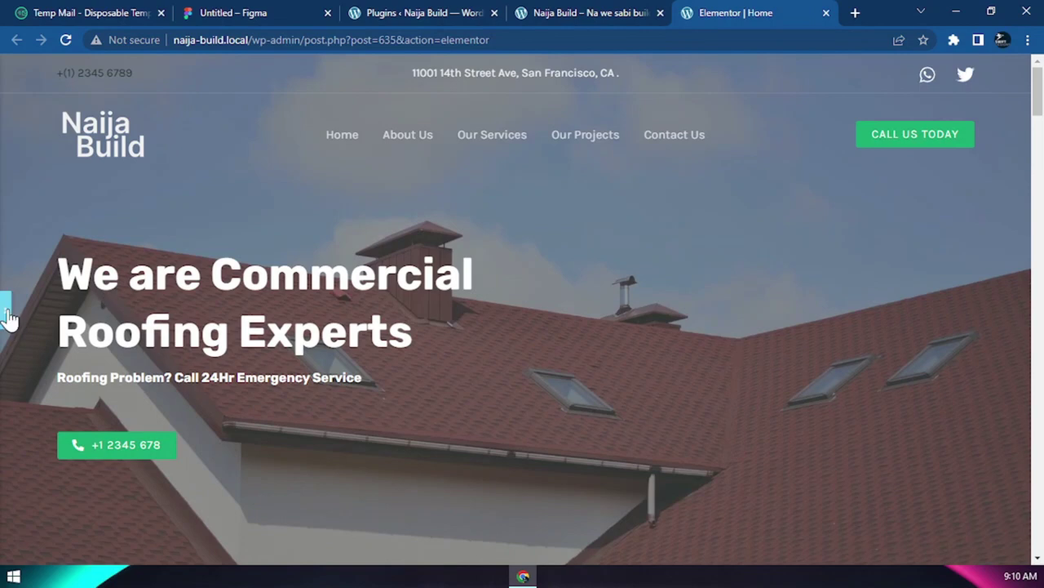
{"action": "left_click", "coordinate": [5, 310]}
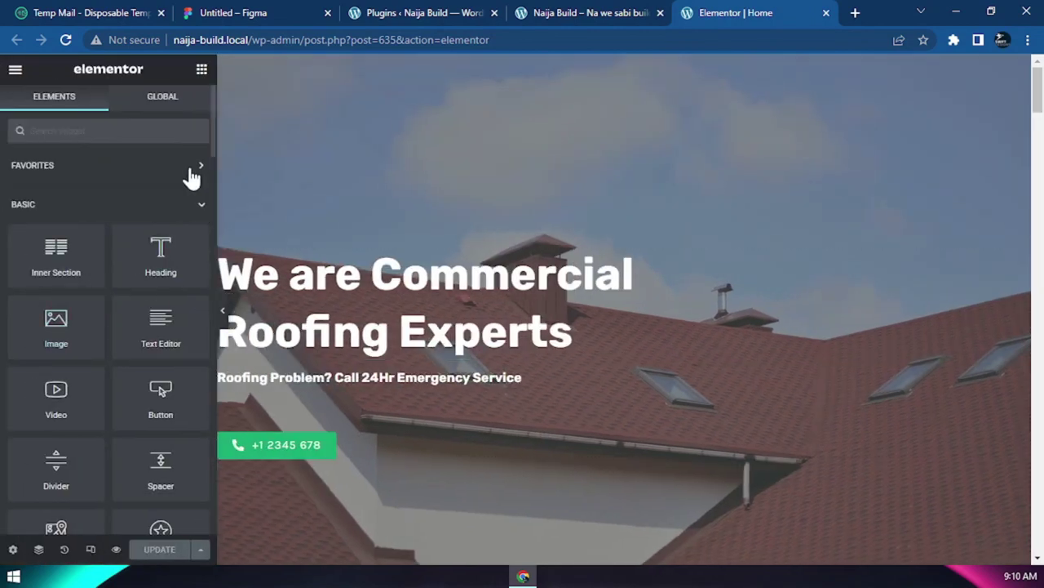
{"action": "left_click", "coordinate": [67, 132]}
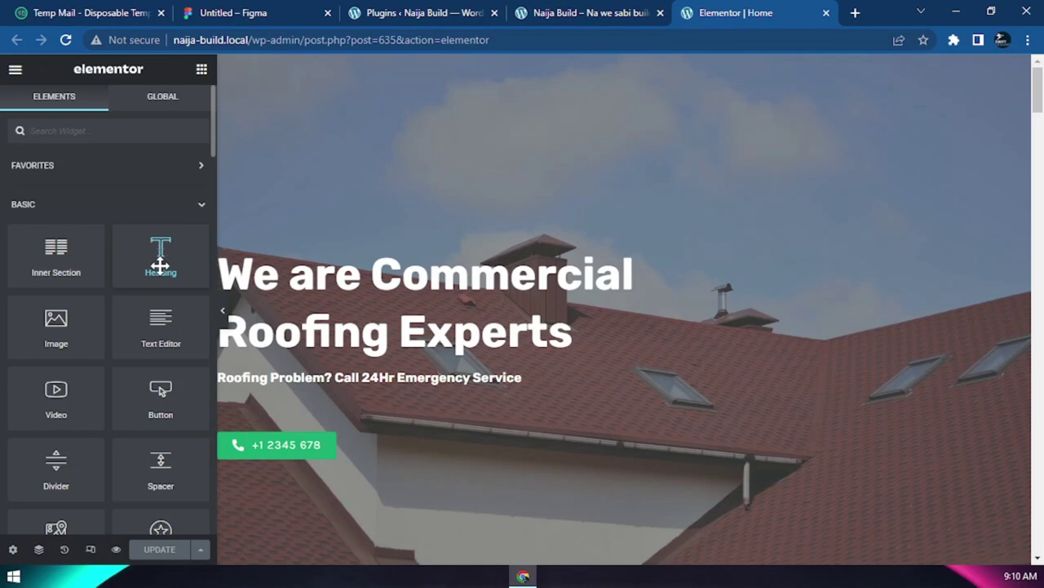
Drag a new Heading widget into the hero section and preview it at full width
{"action": "left_click_drag", "start_coordinate": [160, 264], "coordinate": [343, 463]}
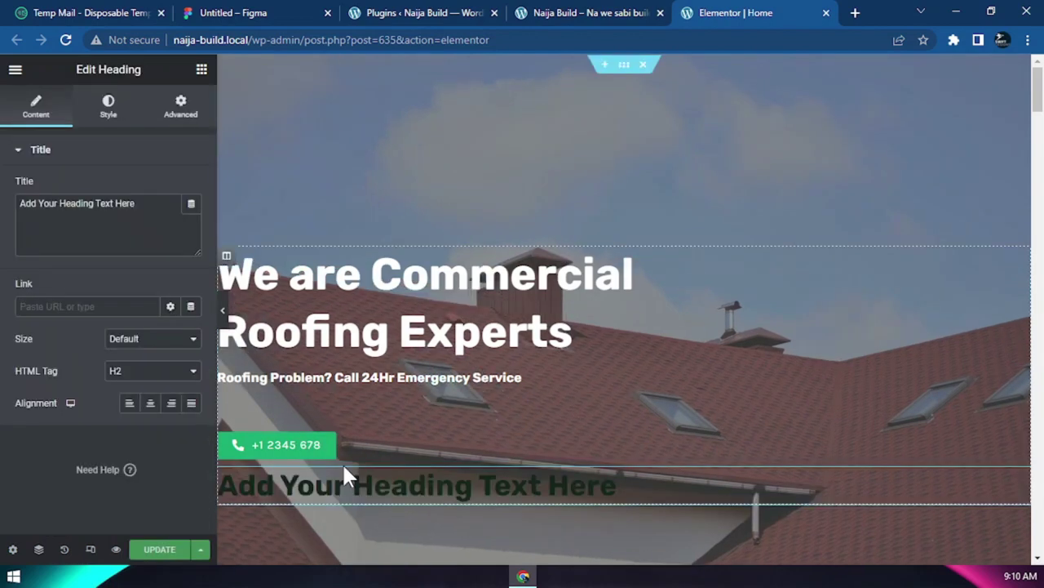
{"action": "scroll", "coordinate": [454, 466], "scroll_direction": "down", "scroll_amount": 3}
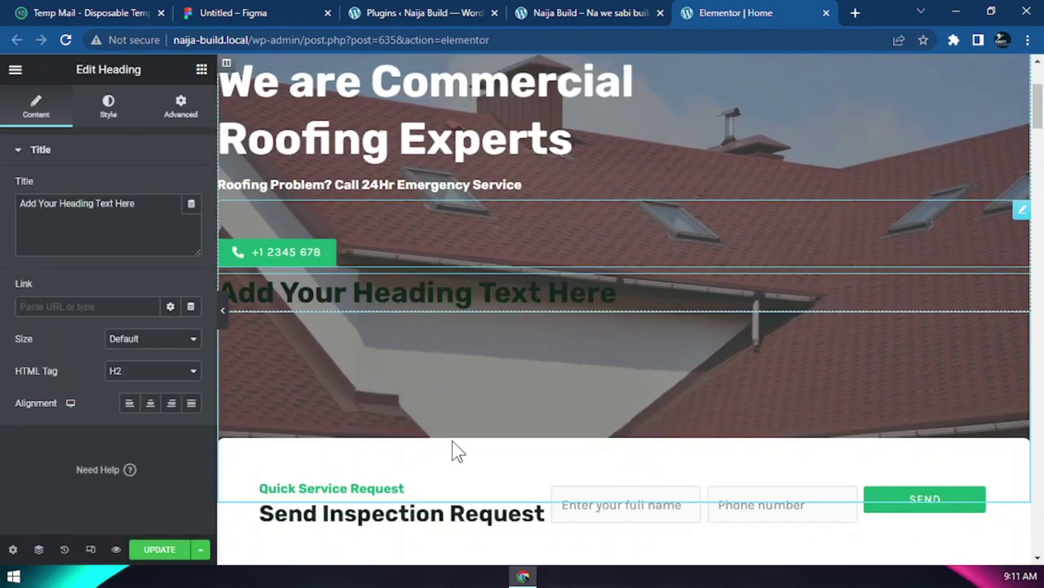
{"action": "left_click", "coordinate": [222, 311]}
{"action": "left_click_drag", "start_coordinate": [155, 271], "coordinate": [416, 274]}
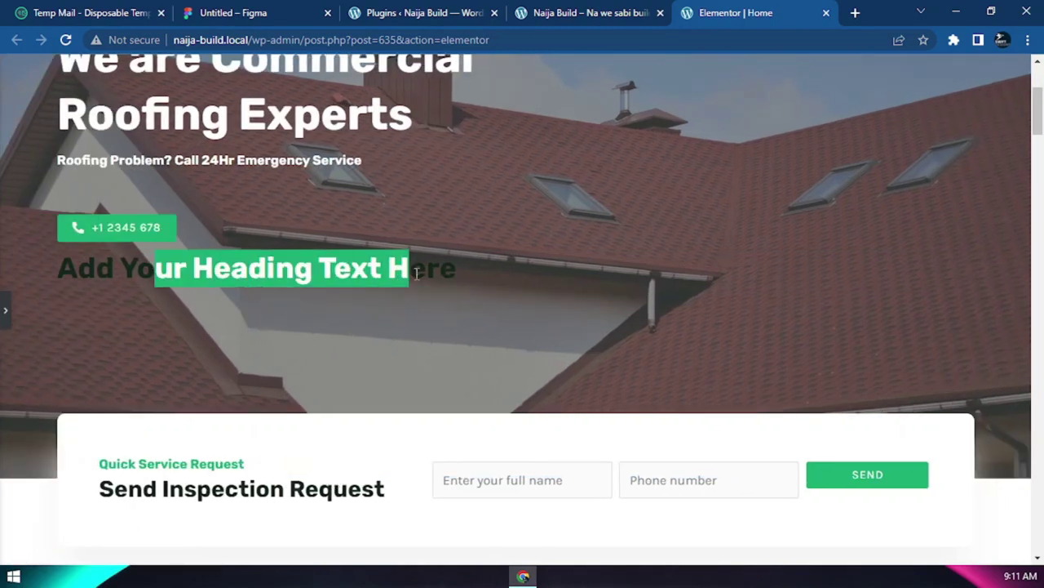
{"action": "left_click", "coordinate": [124, 308]}
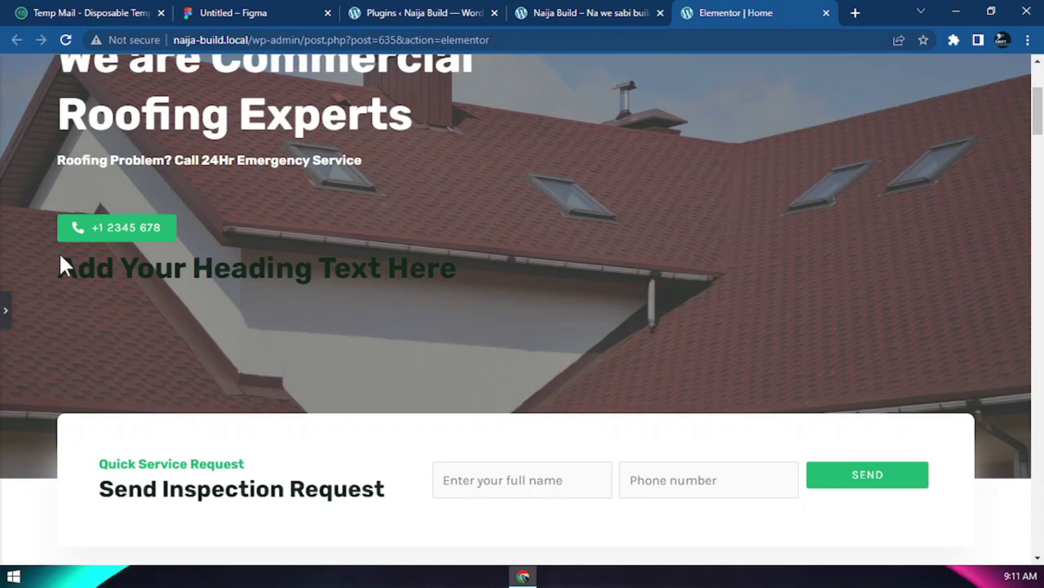
{"action": "left_click", "coordinate": [6, 313]}
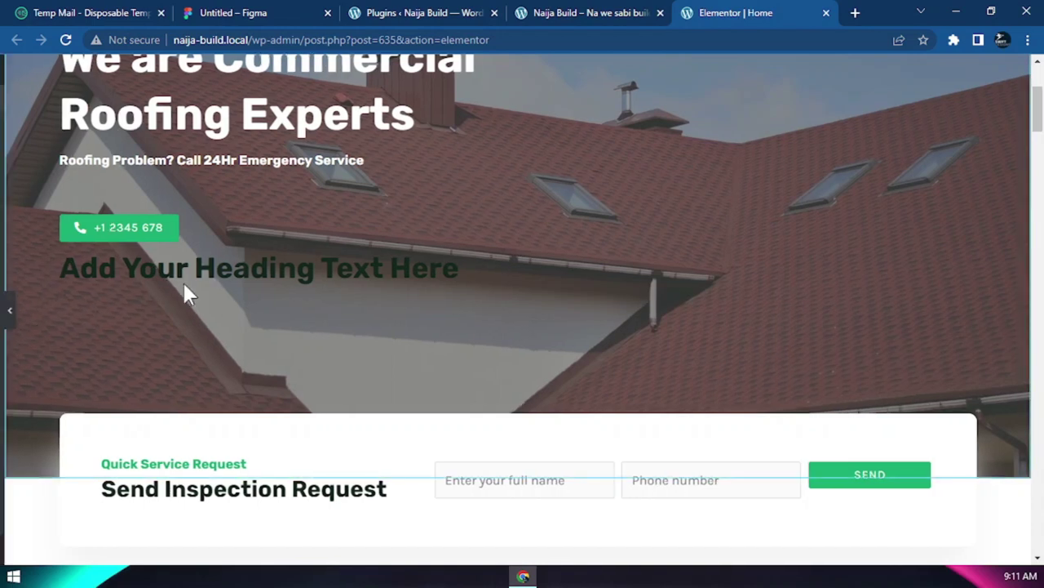
Replace the heading's placeholder title with 'Na the new text'
{"action": "left_click", "coordinate": [337, 270]}
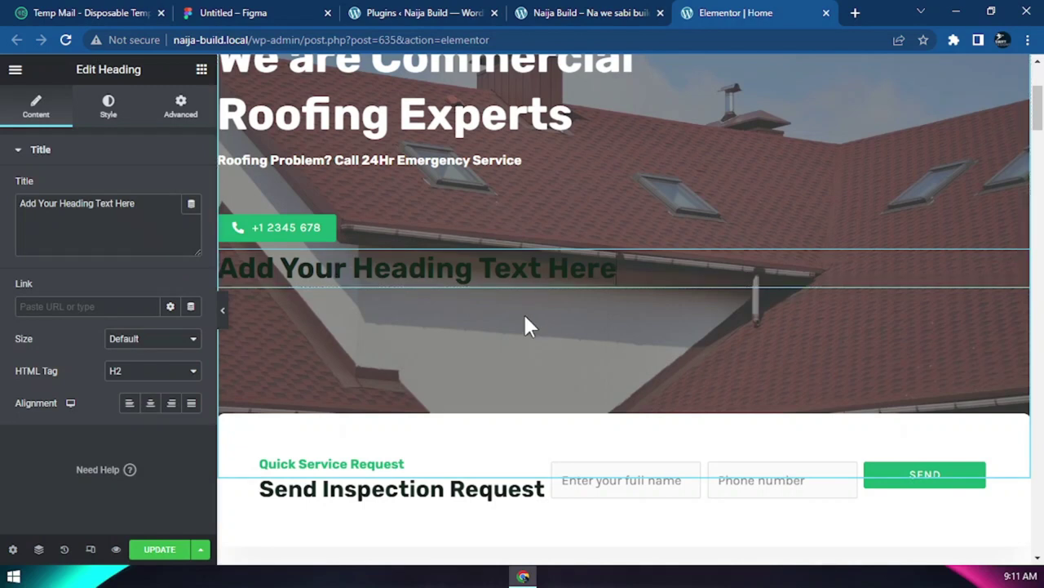
{"action": "left_click", "coordinate": [140, 204]}
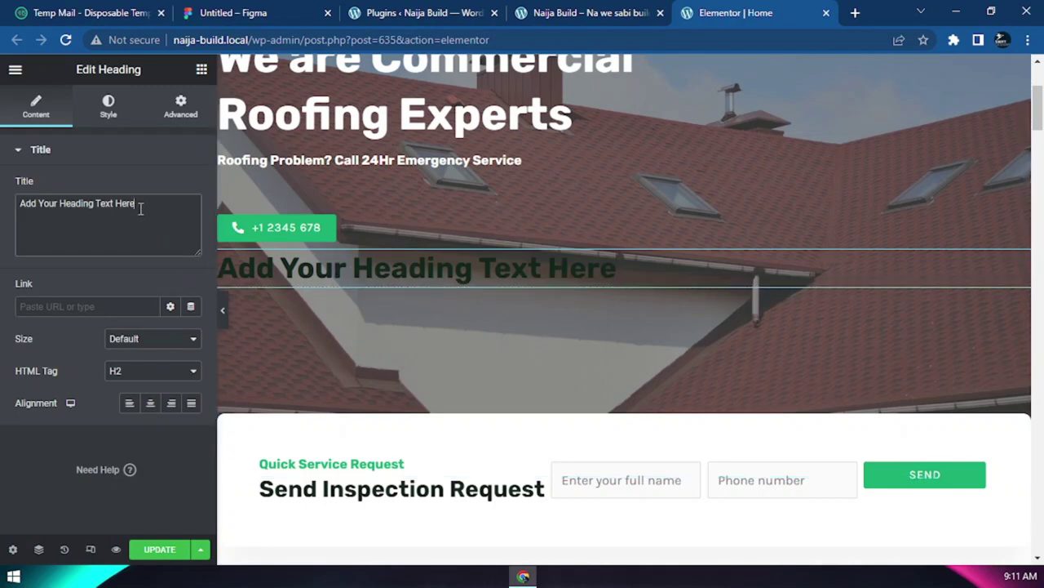
{"action": "triple_click", "coordinate": [67, 210]}
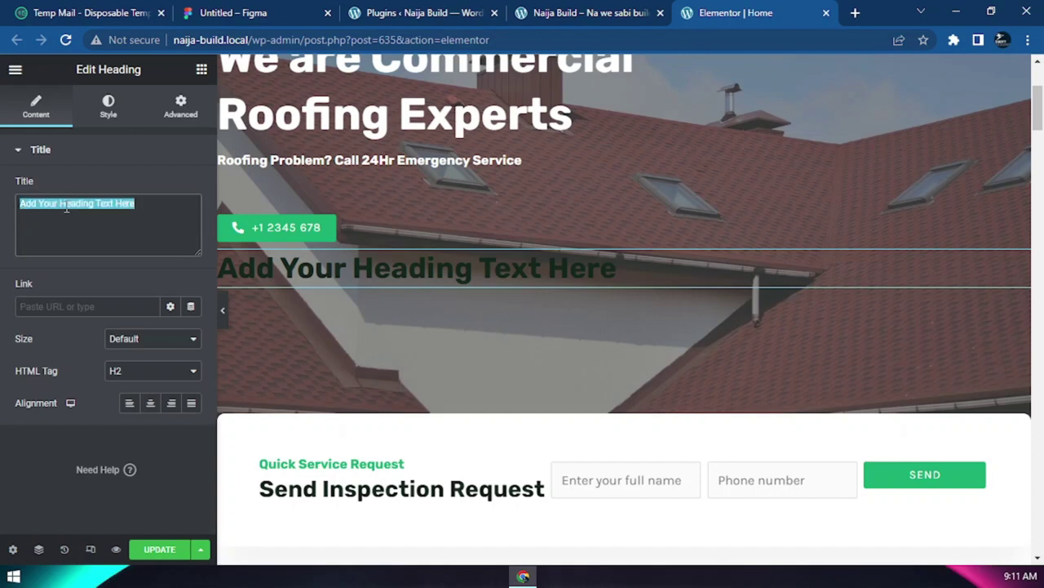
{"action": "type", "text": "na"}
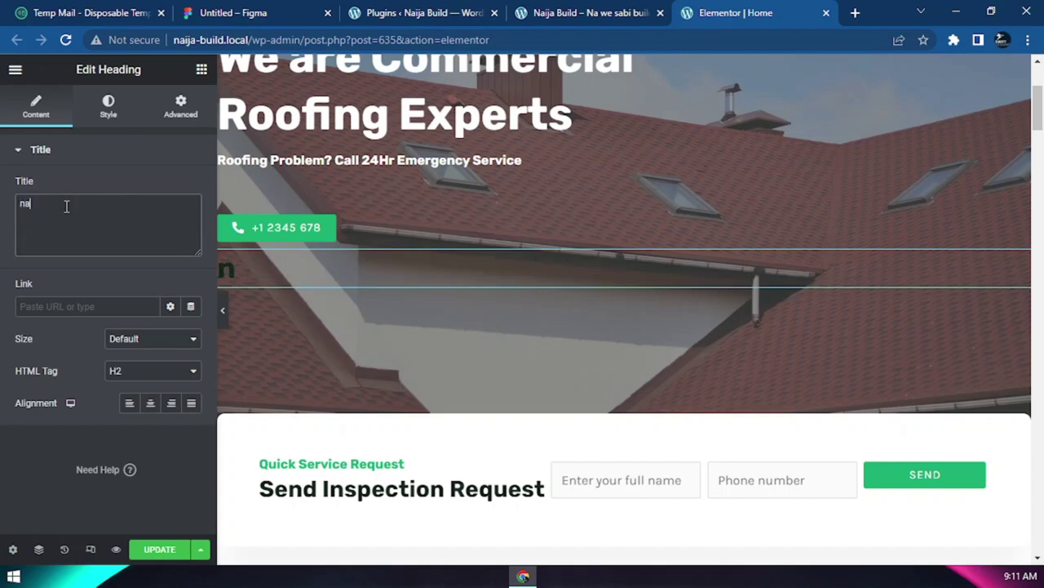
{"action": "type", "text": " the new text"}
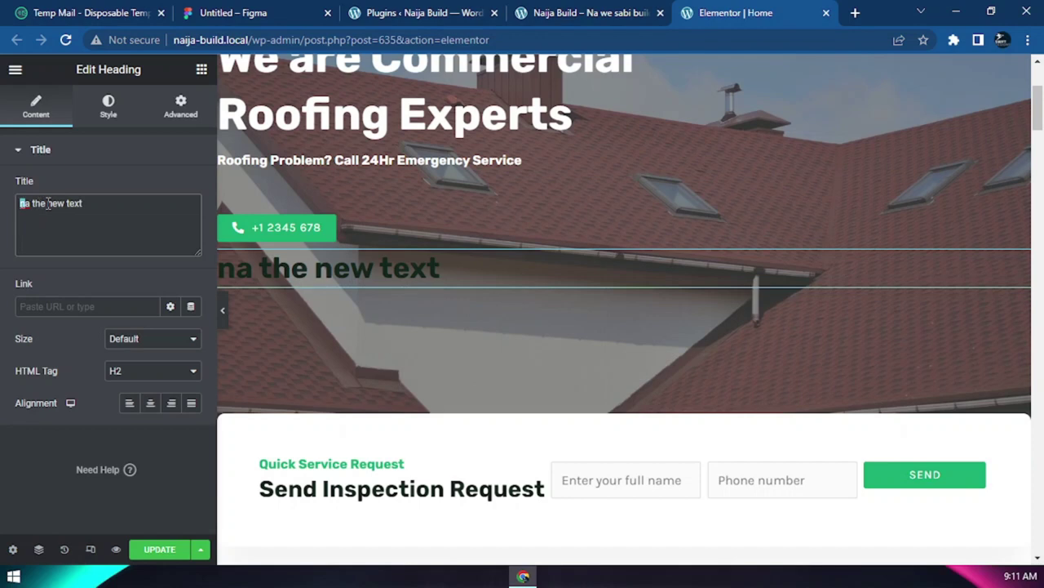
{"action": "type", "text": "N"}
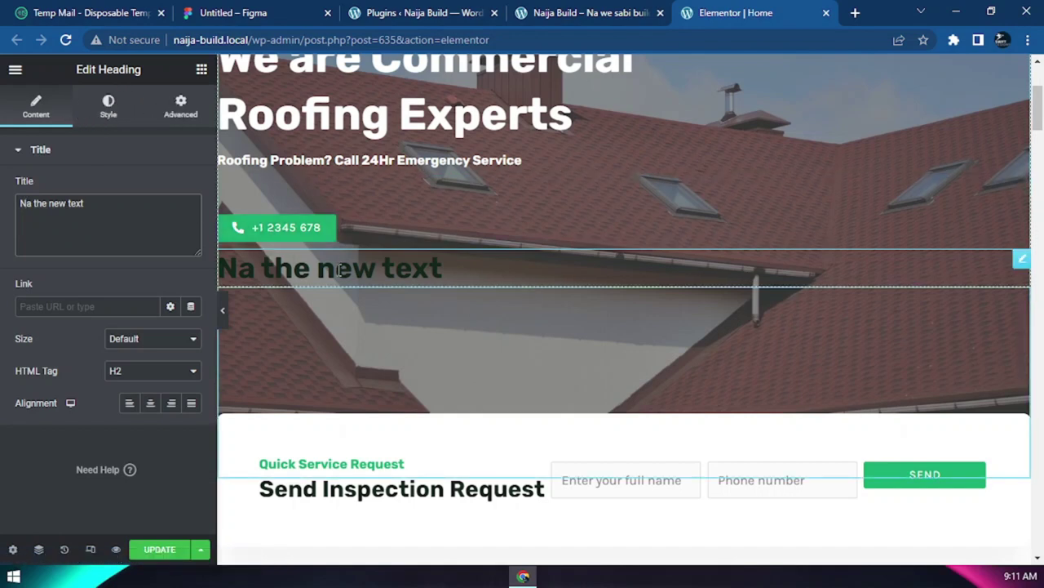
{"action": "left_click", "coordinate": [202, 70]}
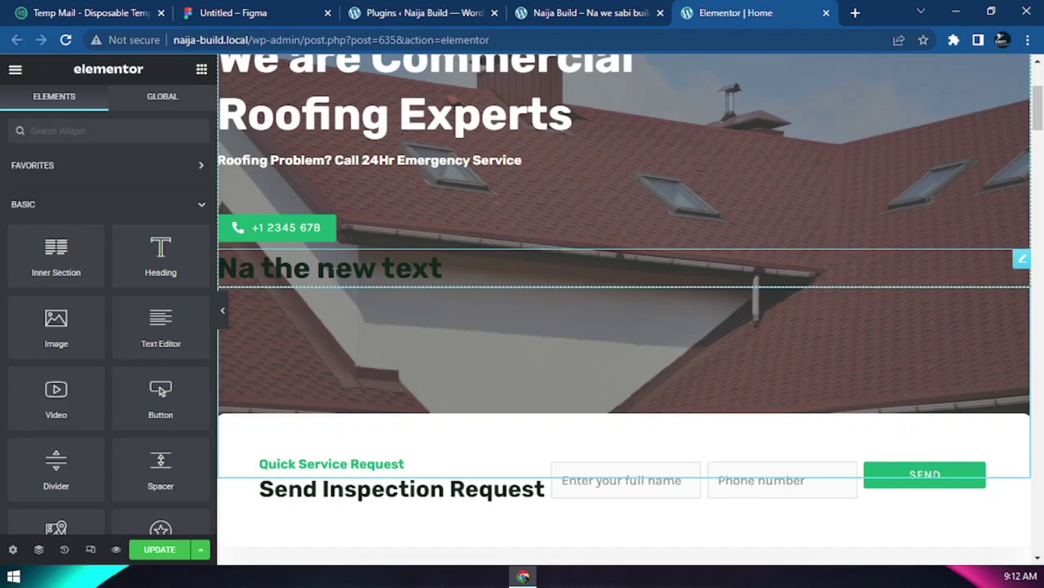
Select the 'Na the new text' heading and browse its Style and Advanced layout settings
{"action": "left_click", "coordinate": [339, 269]}
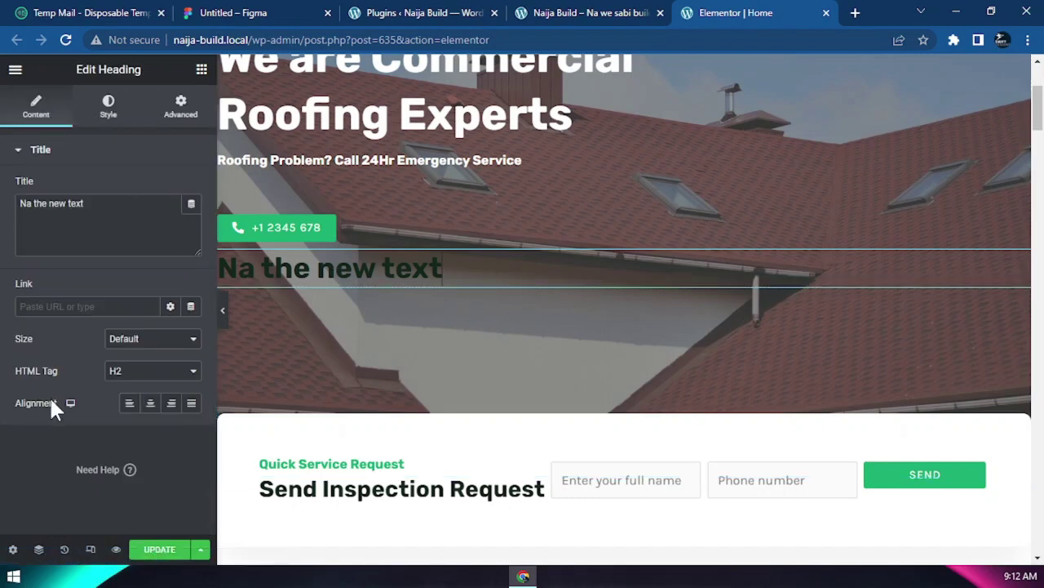
{"action": "left_click", "coordinate": [114, 106]}
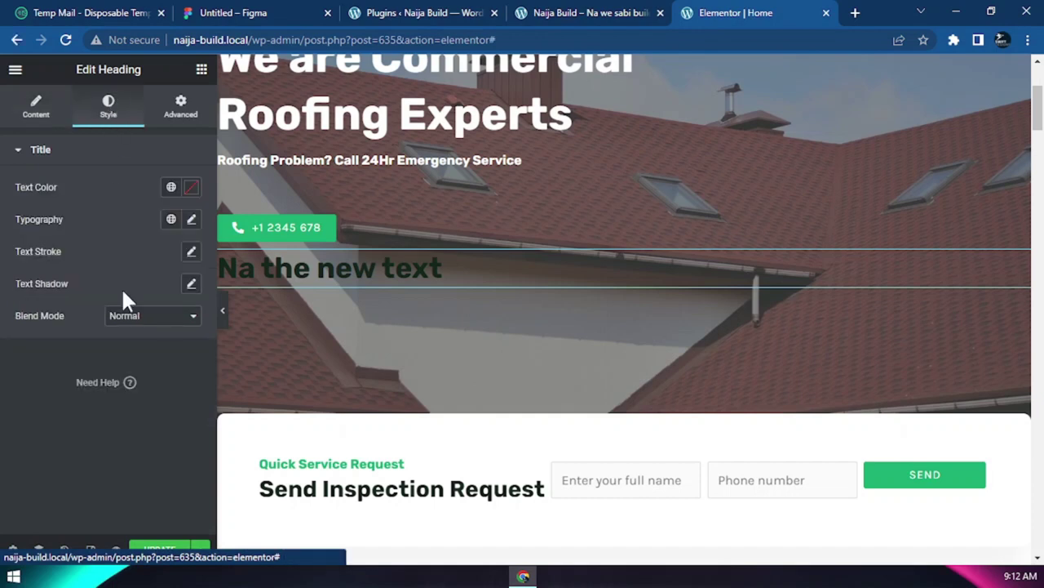
{"action": "left_click", "coordinate": [184, 121]}
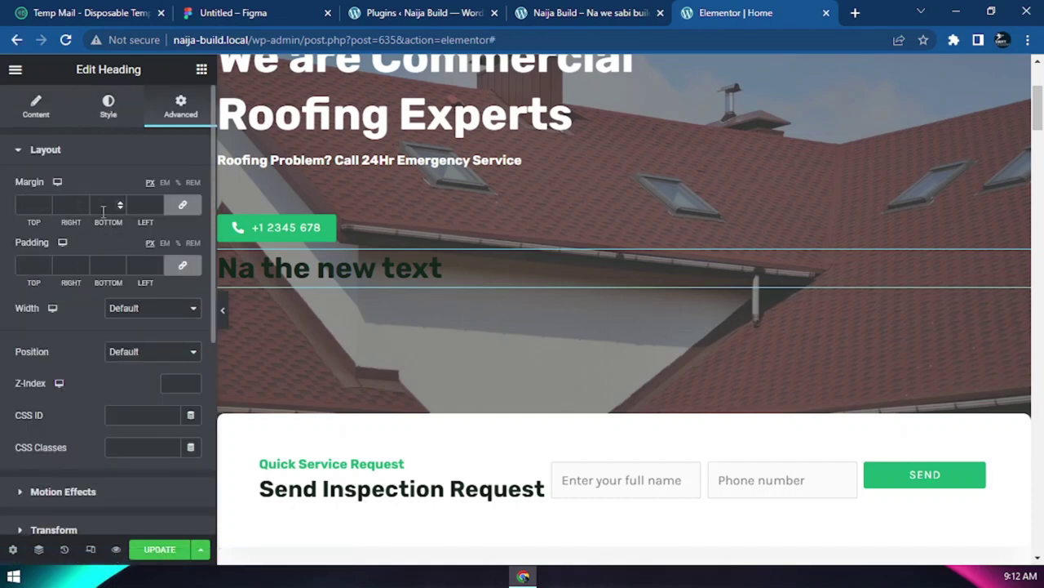
{"action": "scroll", "coordinate": [109, 301], "scroll_direction": "down", "scroll_amount": 5}
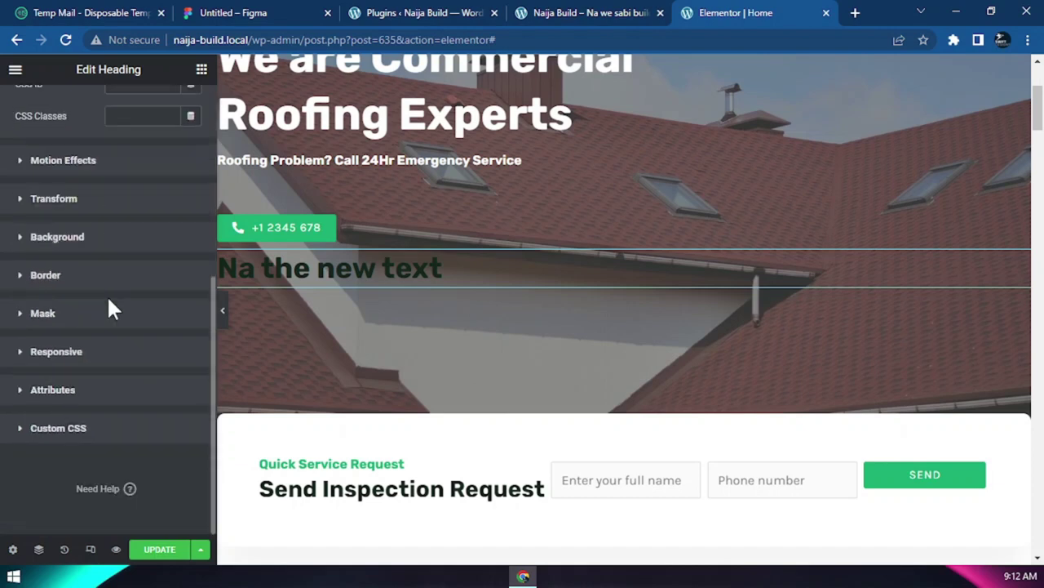
{"action": "scroll", "coordinate": [108, 302], "scroll_direction": "up", "scroll_amount": 5}
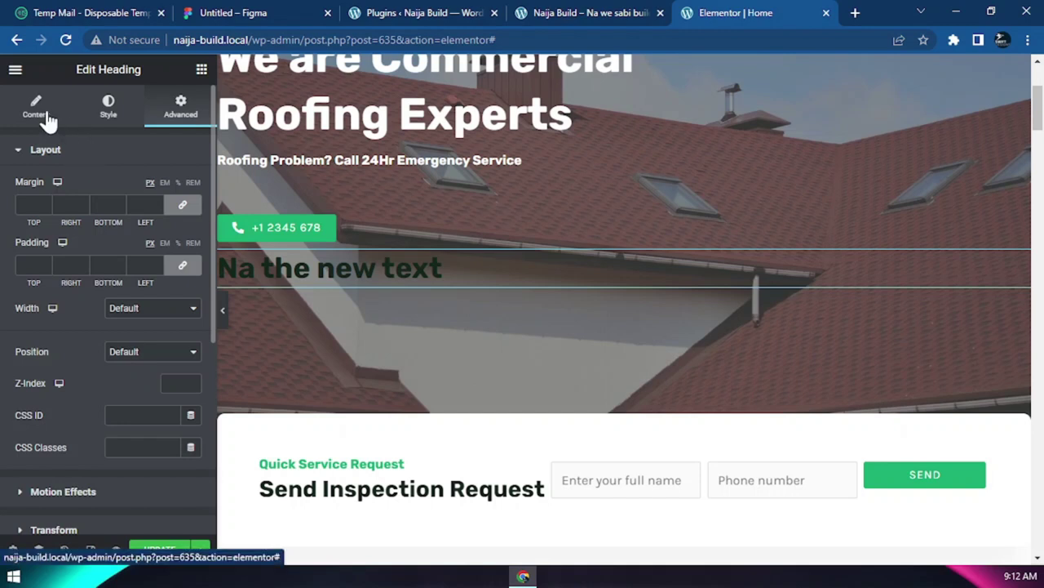
{"action": "scroll", "coordinate": [80, 295], "scroll_direction": "down", "scroll_amount": 4}
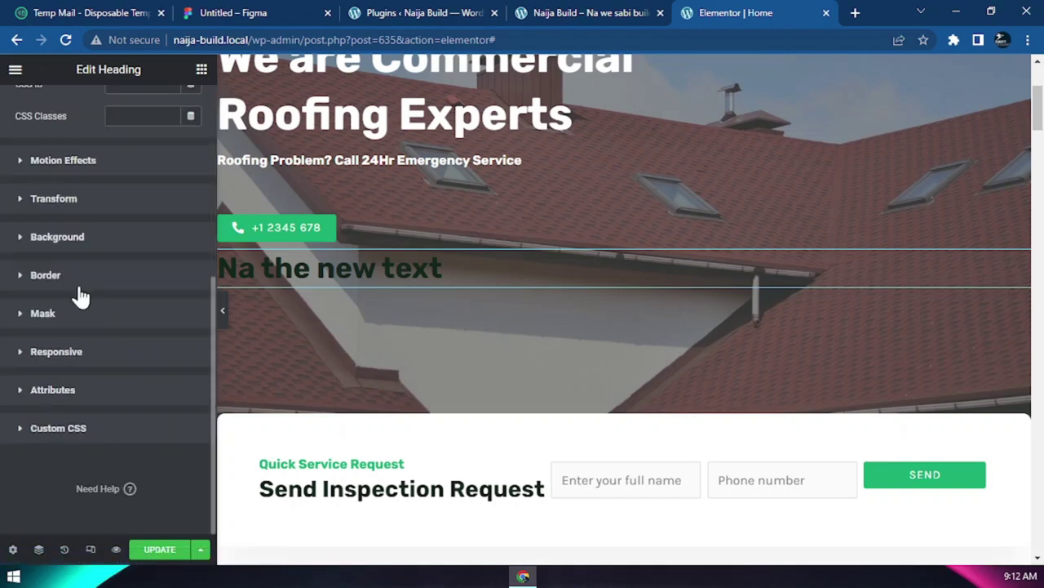
{"action": "left_click", "coordinate": [59, 430]}
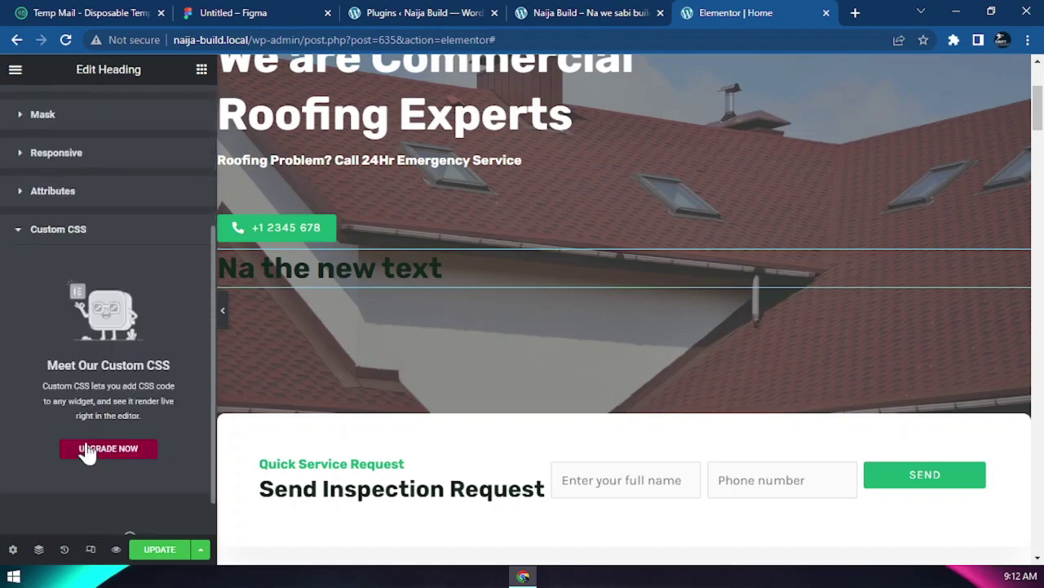
{"action": "left_click_drag", "start_coordinate": [47, 365], "coordinate": [143, 365]}
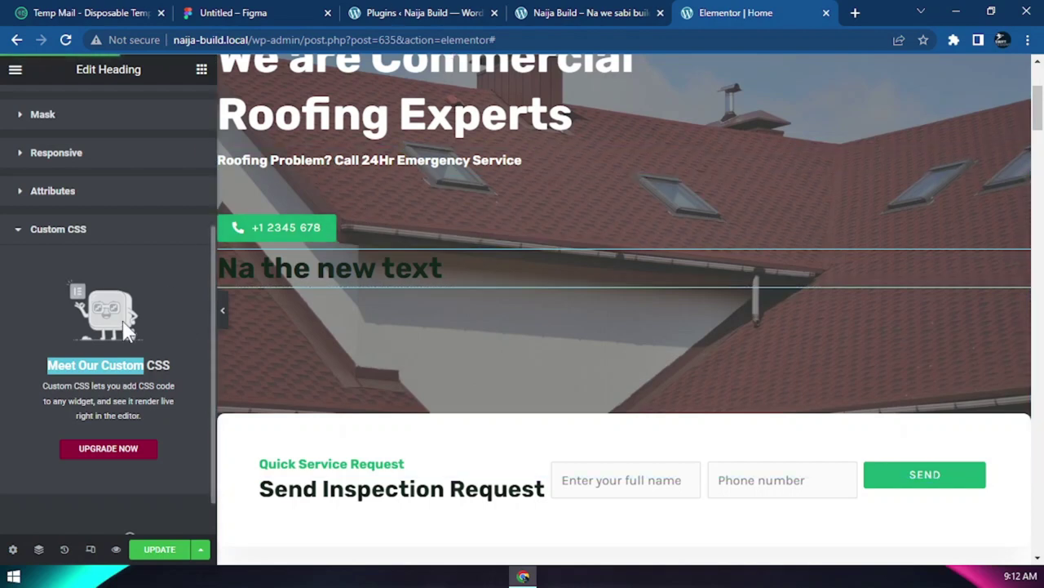
{"action": "left_click", "coordinate": [109, 377]}
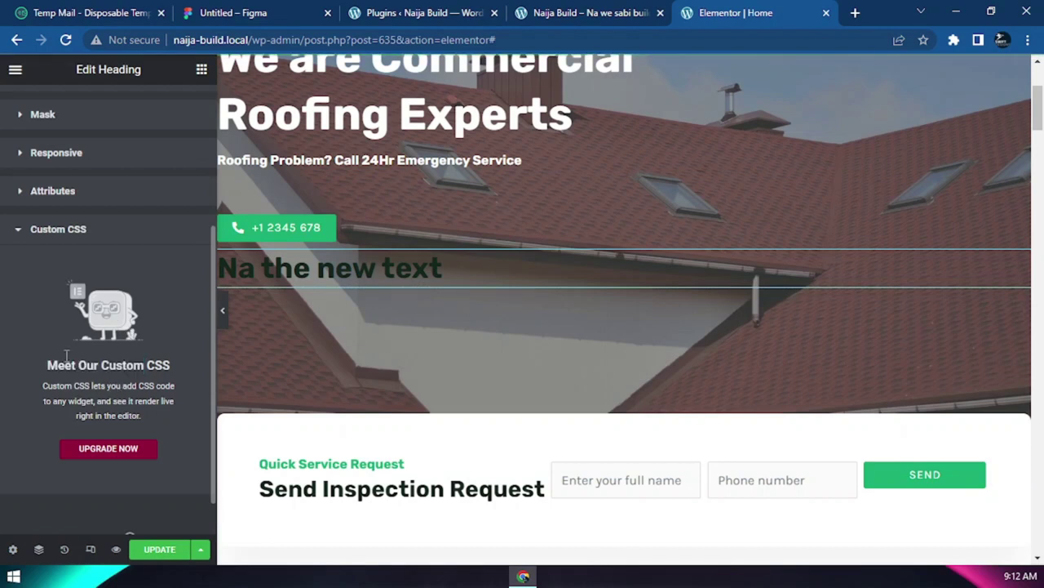
{"action": "left_click_drag", "start_coordinate": [51, 365], "coordinate": [160, 368]}
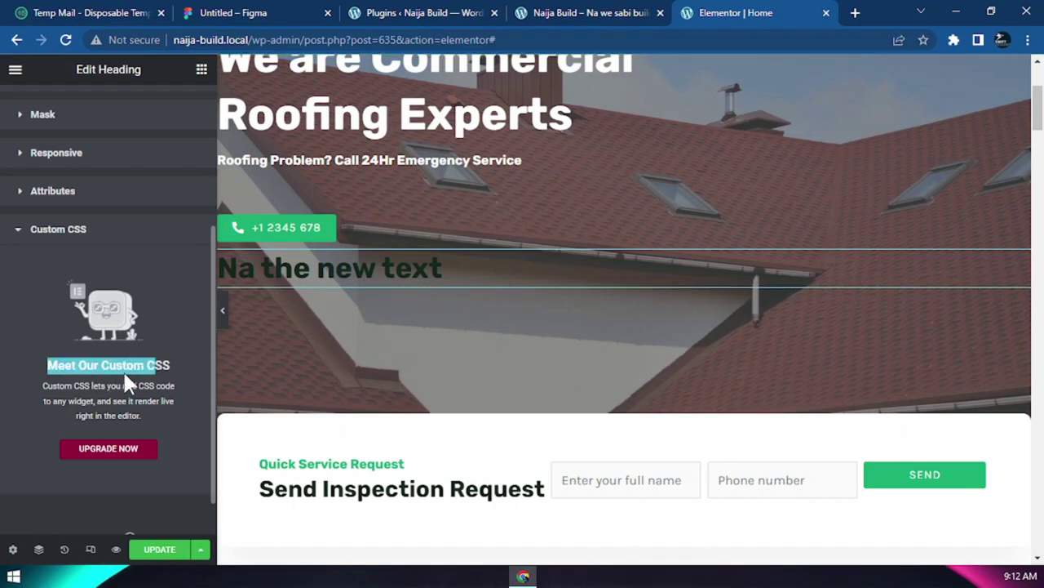
{"action": "left_click", "coordinate": [121, 372]}
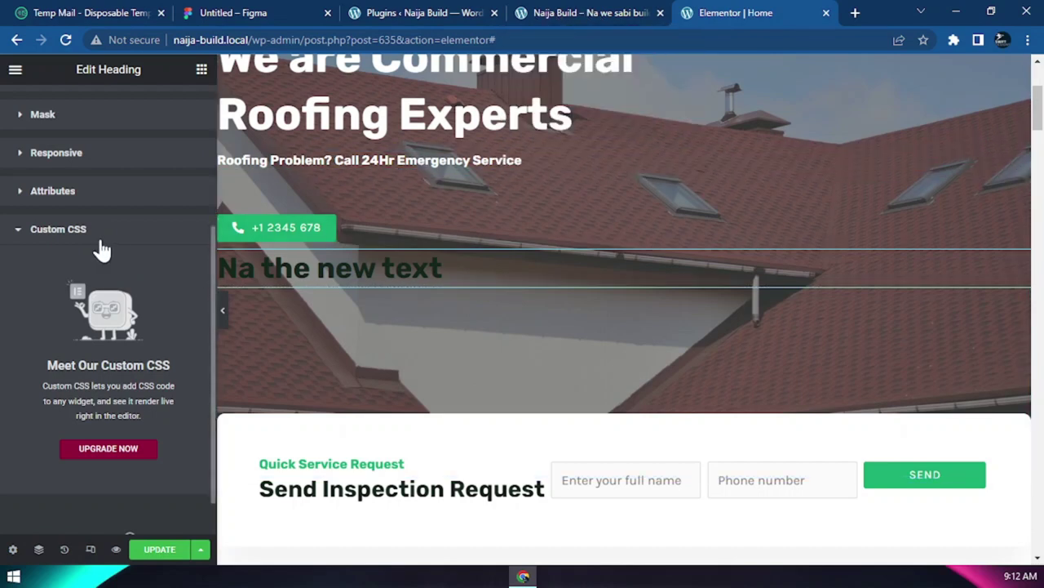
{"action": "scroll", "coordinate": [288, 288], "scroll_direction": "down", "scroll_amount": 4}
{"action": "scroll", "coordinate": [290, 277], "scroll_direction": "up", "scroll_amount": 5}
{"action": "scroll", "coordinate": [126, 344], "scroll_direction": "up", "scroll_amount": 1}
{"action": "scroll", "coordinate": [126, 344], "scroll_direction": "up", "scroll_amount": 2}
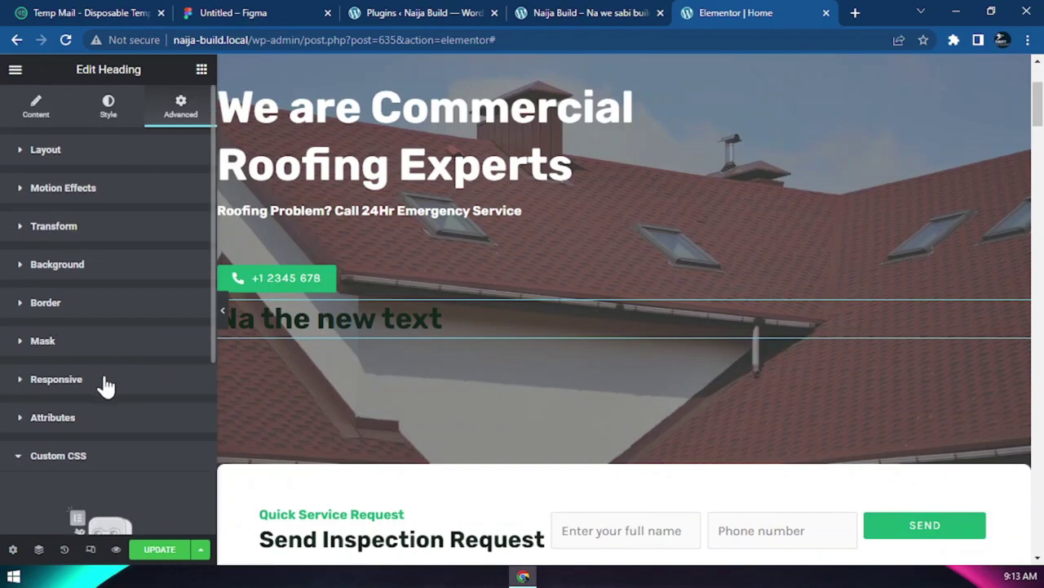
{"action": "left_click", "coordinate": [40, 455]}
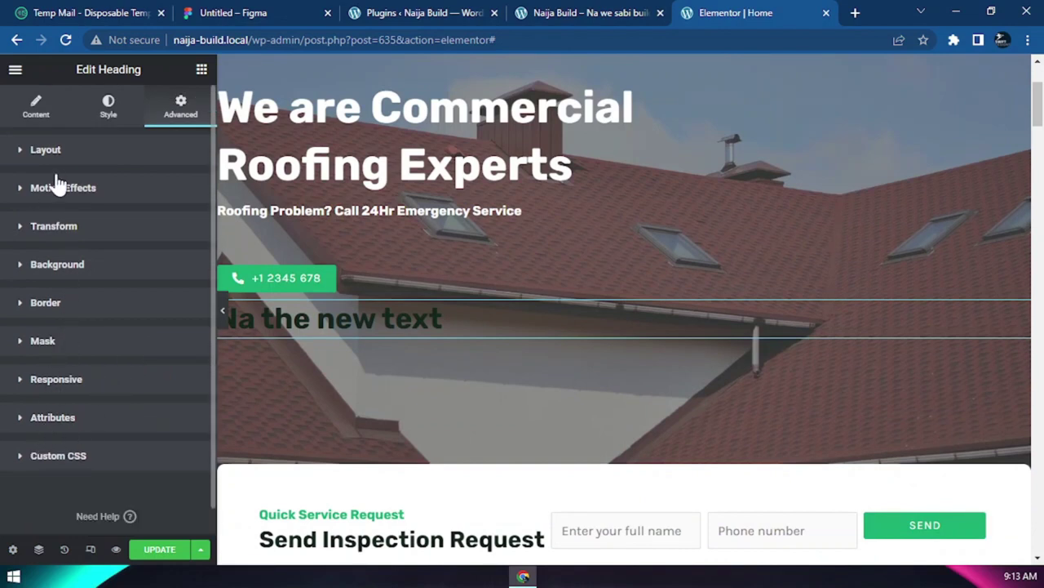
{"action": "left_click", "coordinate": [57, 117]}
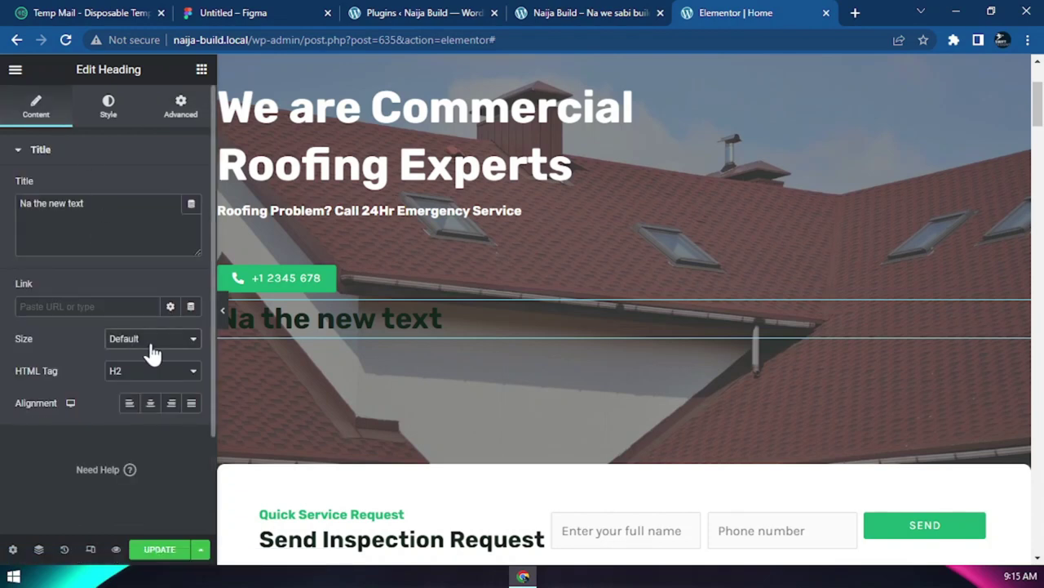
{"action": "left_click", "coordinate": [149, 341]}
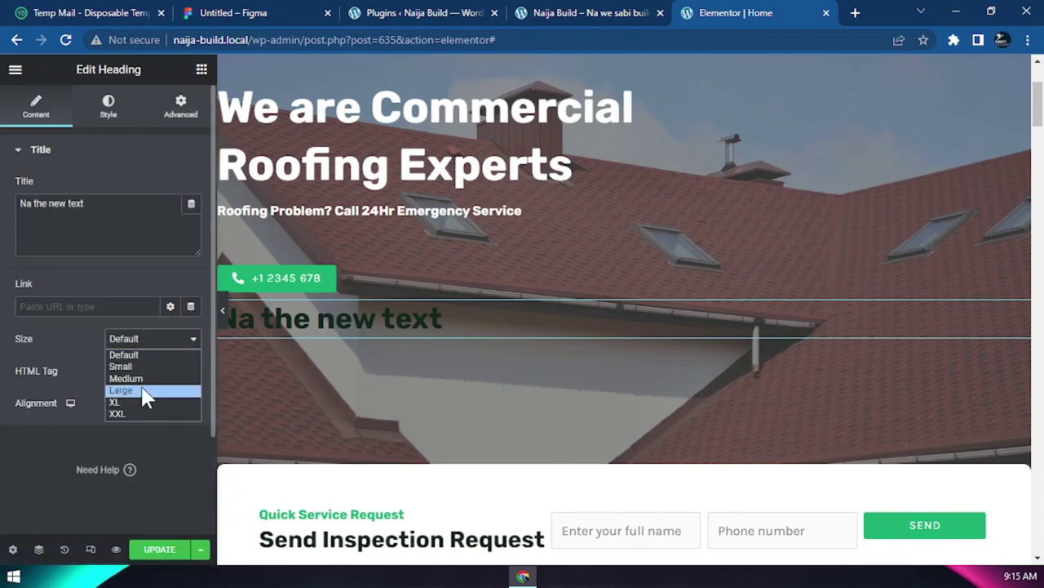
{"action": "left_click", "coordinate": [143, 391]}
{"action": "left_click", "coordinate": [136, 348]}
{"action": "left_click", "coordinate": [123, 413]}
{"action": "left_click", "coordinate": [134, 369]}
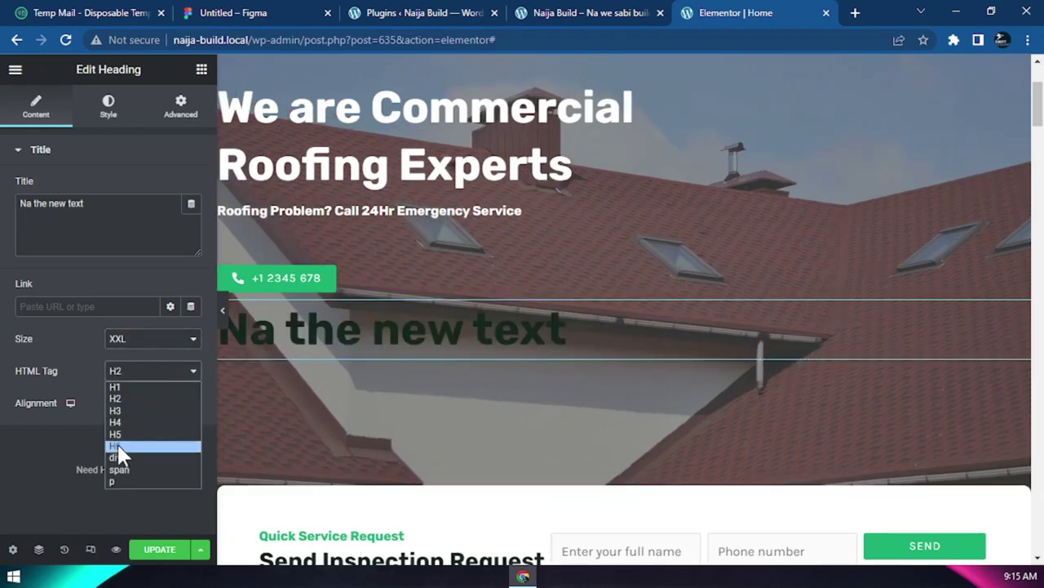
{"action": "left_click", "coordinate": [123, 445]}
{"action": "left_click", "coordinate": [137, 371]}
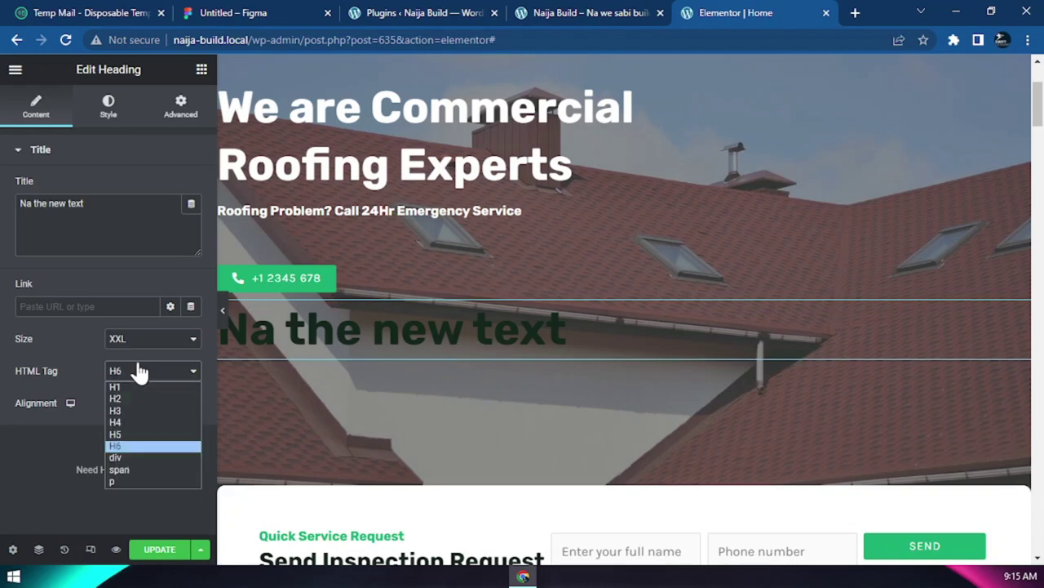
{"action": "left_click", "coordinate": [128, 381]}
{"action": "left_click", "coordinate": [137, 372]}
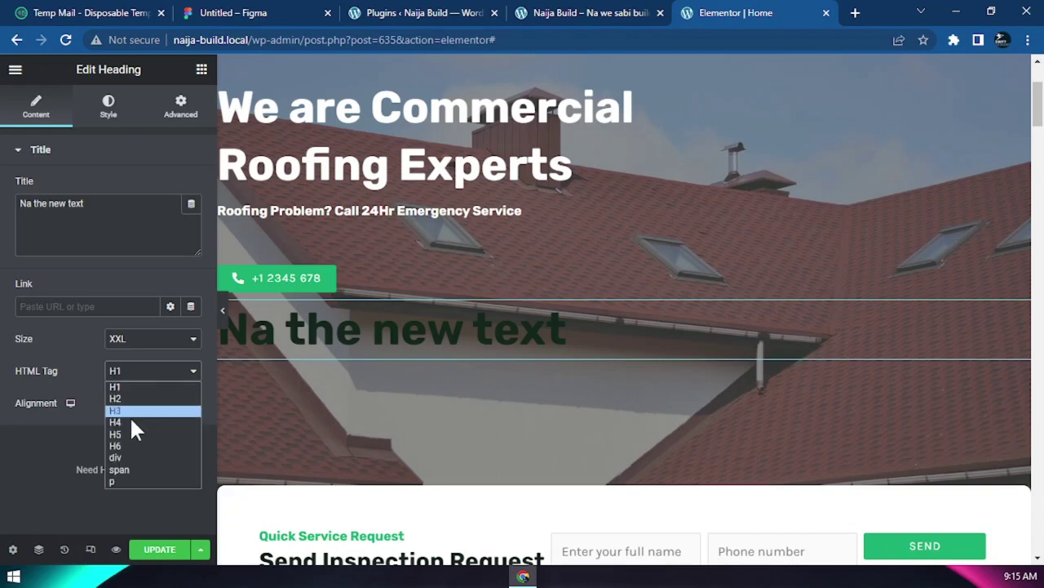
{"action": "left_click", "coordinate": [139, 339]}
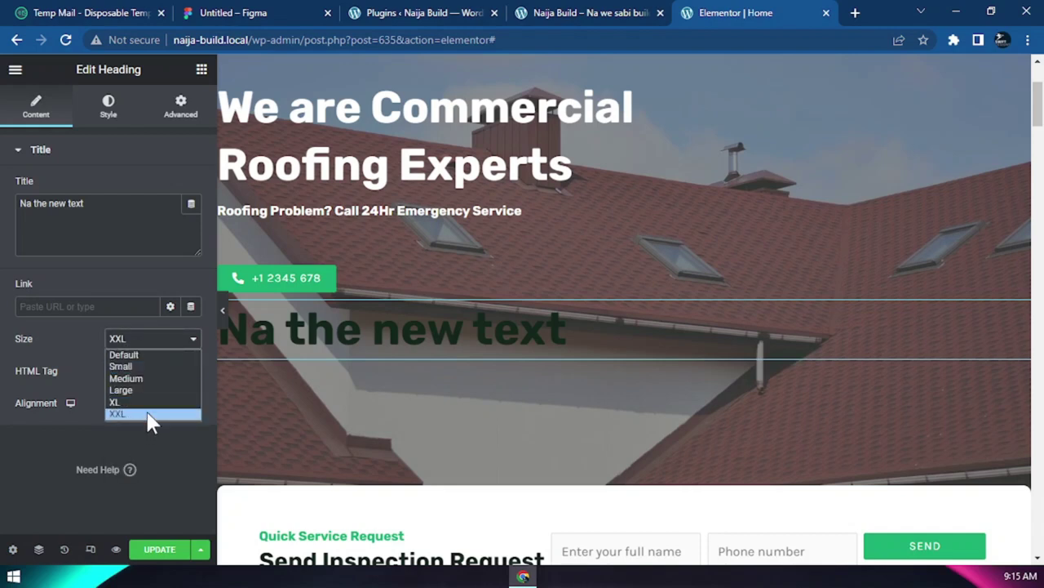
{"action": "left_click", "coordinate": [146, 414]}
{"action": "left_click", "coordinate": [130, 372]}
{"action": "left_click", "coordinate": [135, 399]}
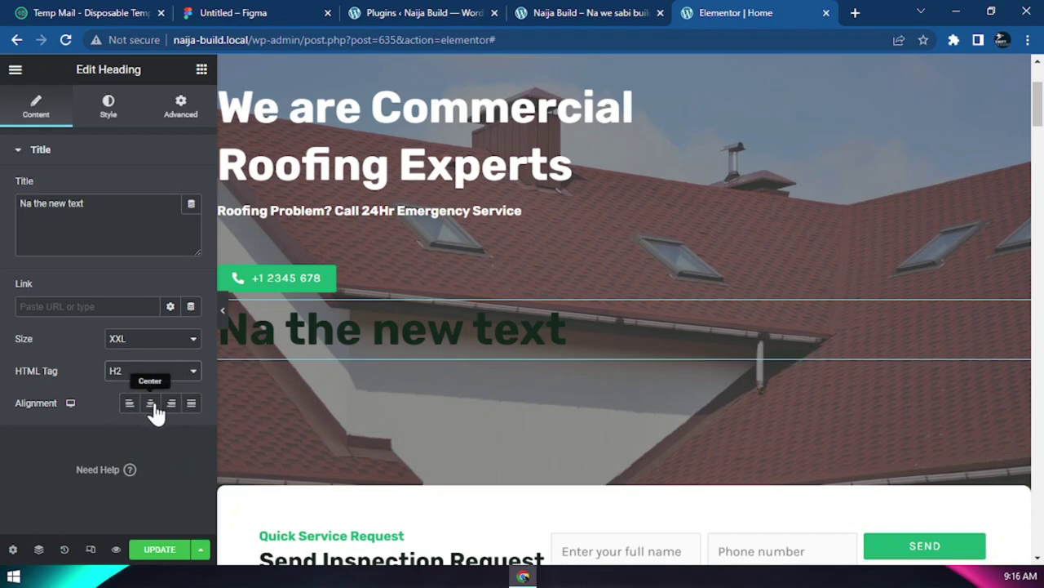
{"action": "left_click", "coordinate": [153, 405]}
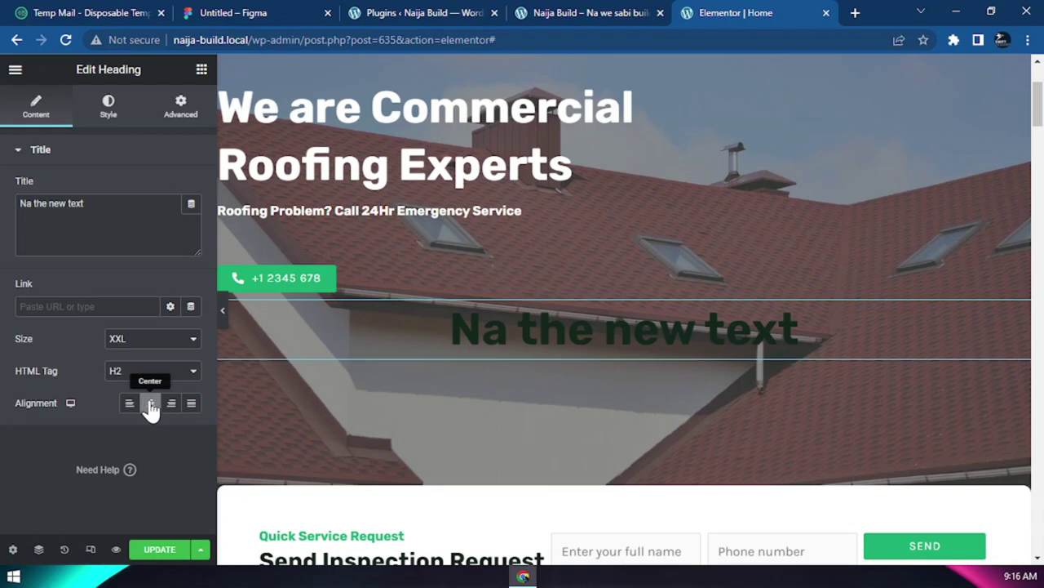
{"action": "left_click", "coordinate": [171, 405]}
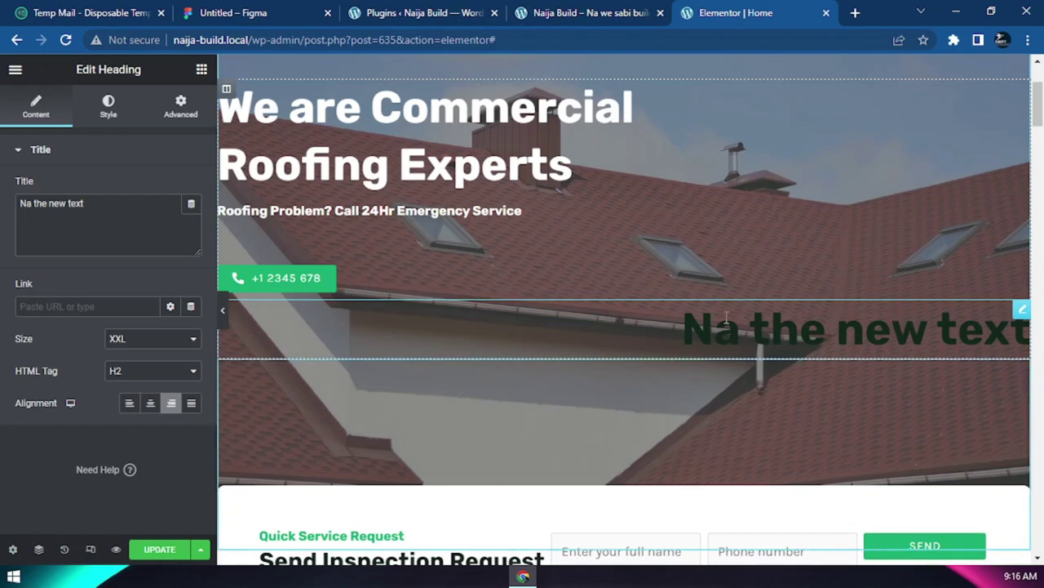
{"action": "left_click", "coordinate": [129, 403]}
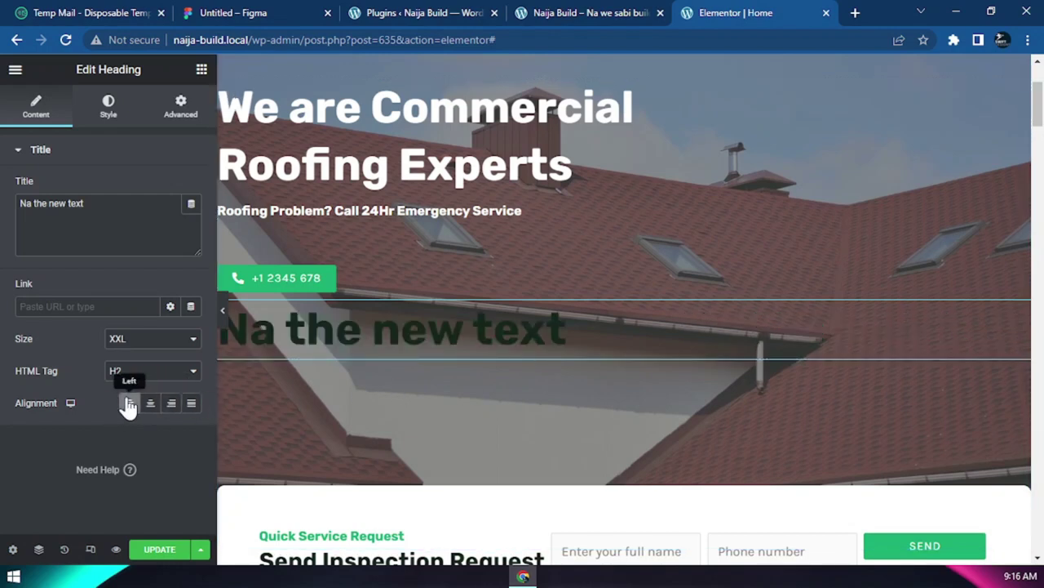
Enter Responsive Mode from the Alignment device icon and preview tablet, mobile, then desktop widths
{"action": "left_click", "coordinate": [70, 404]}
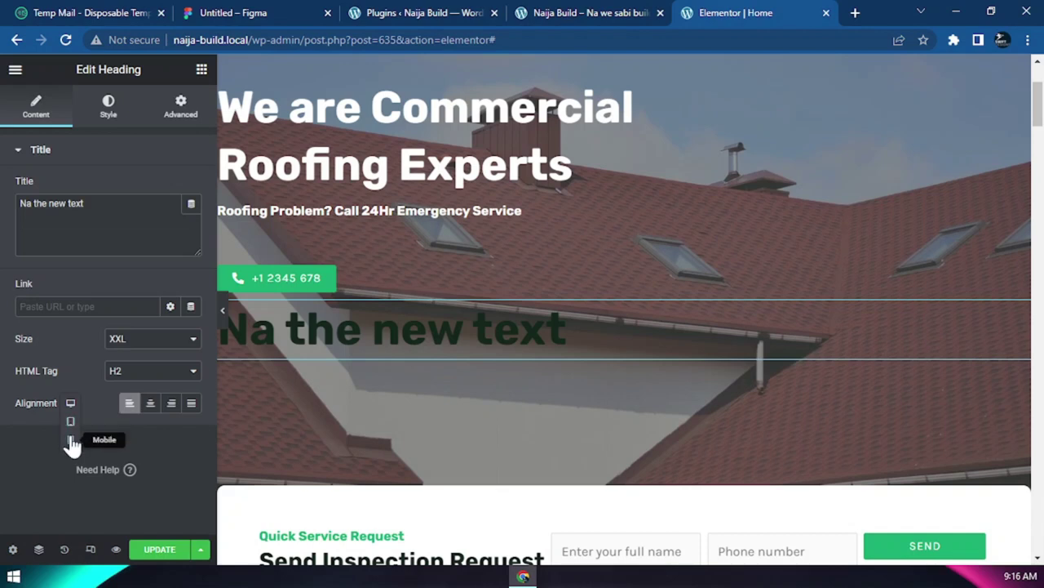
{"action": "left_click", "coordinate": [90, 550]}
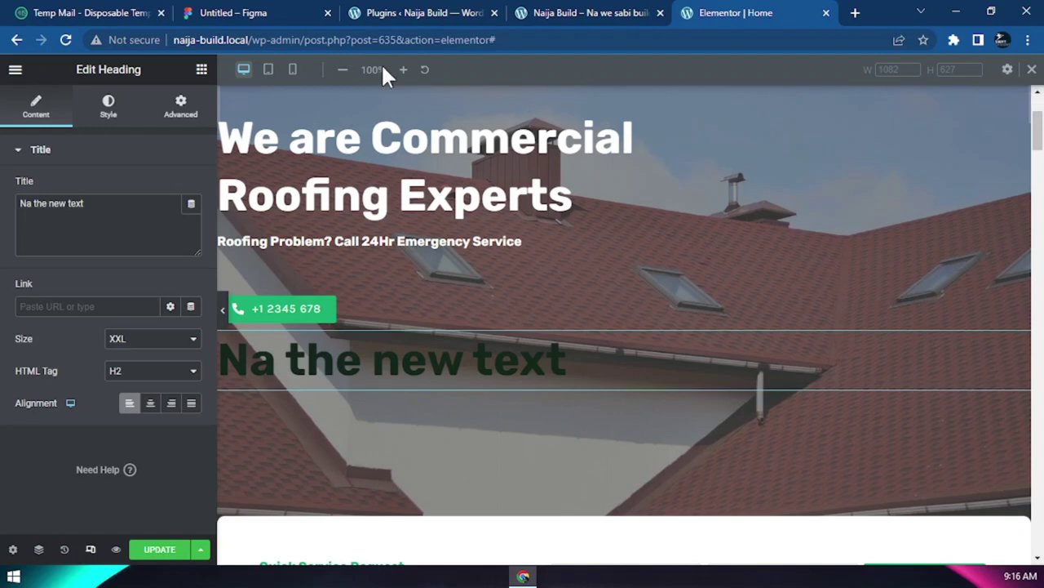
{"action": "left_click", "coordinate": [268, 71]}
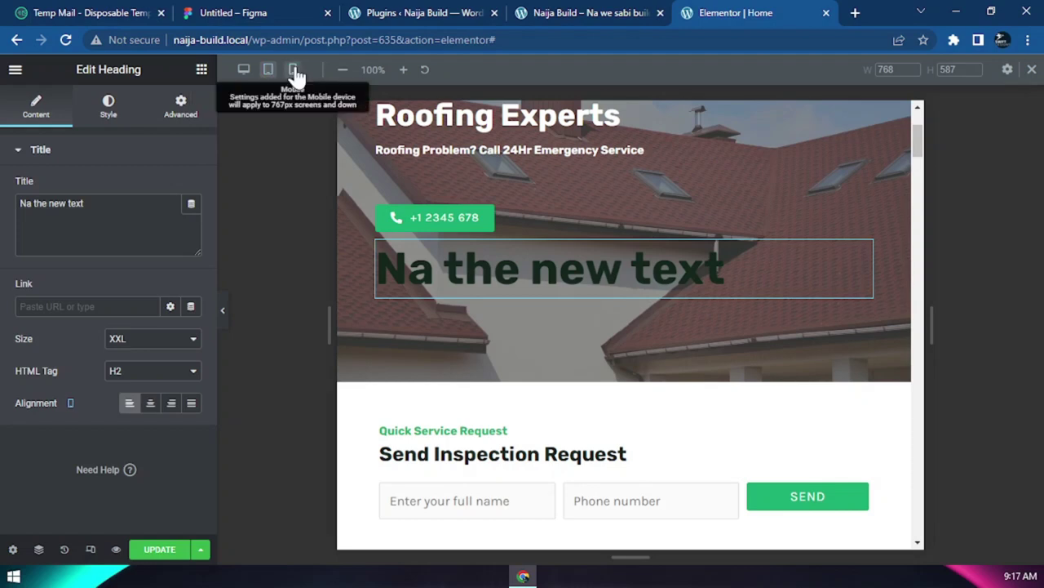
{"action": "left_click", "coordinate": [293, 72]}
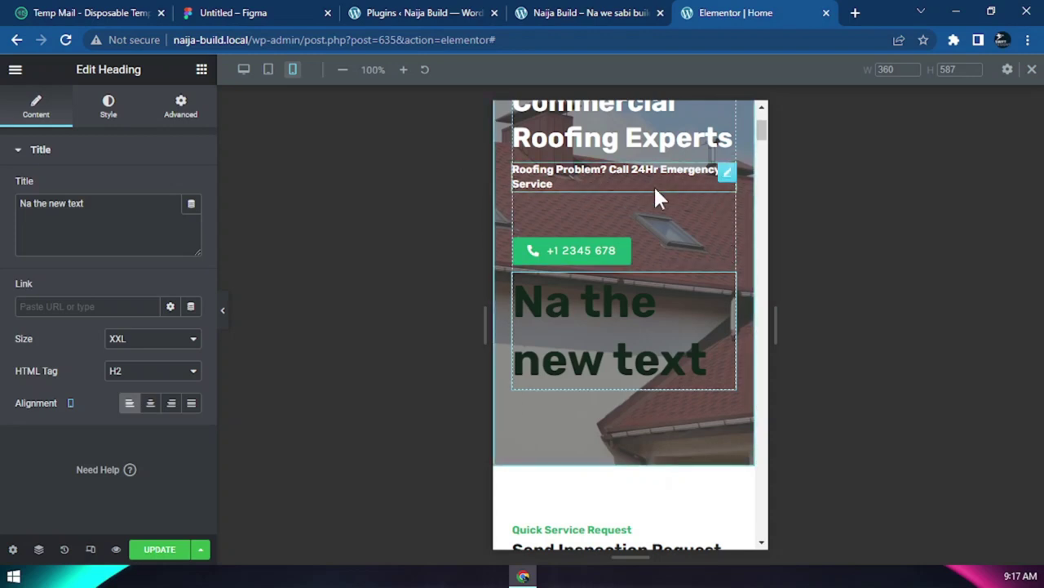
{"action": "left_click", "coordinate": [243, 74]}
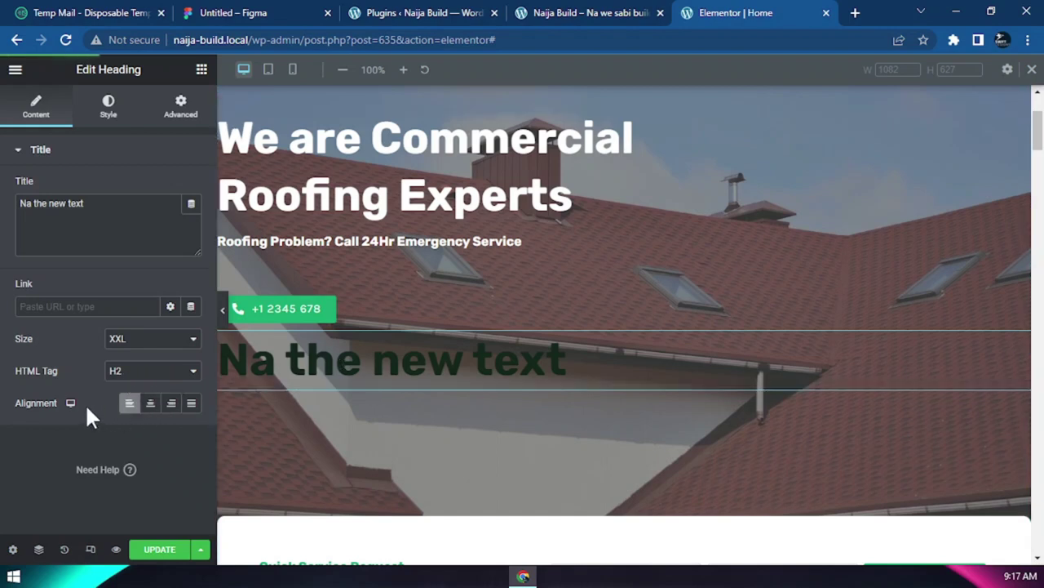
Set the heading's tablet alignment to Right
{"action": "mouse_move", "coordinate": [70, 403]}
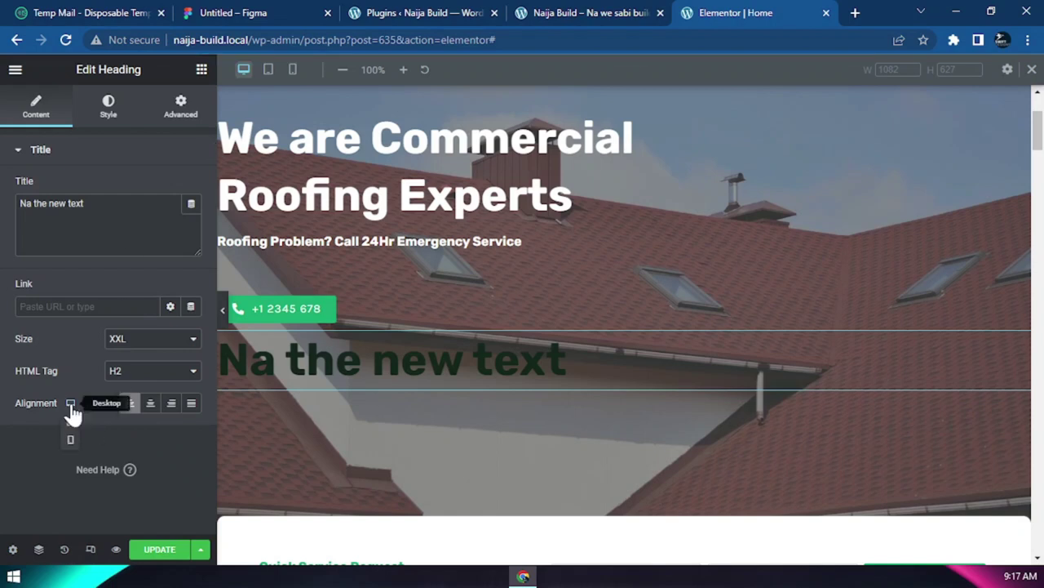
{"action": "left_click", "coordinate": [70, 423]}
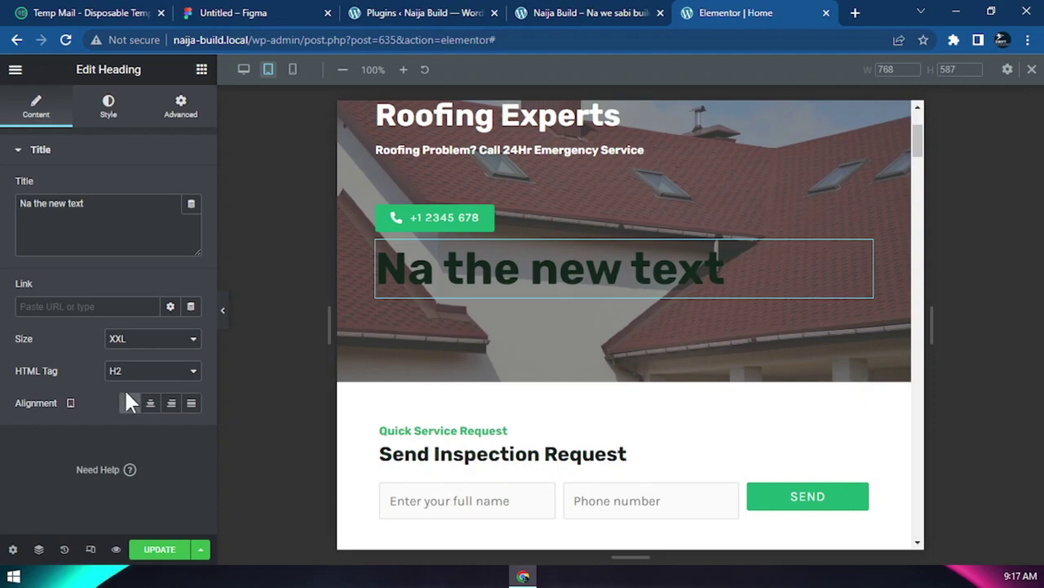
{"action": "left_click", "coordinate": [169, 404]}
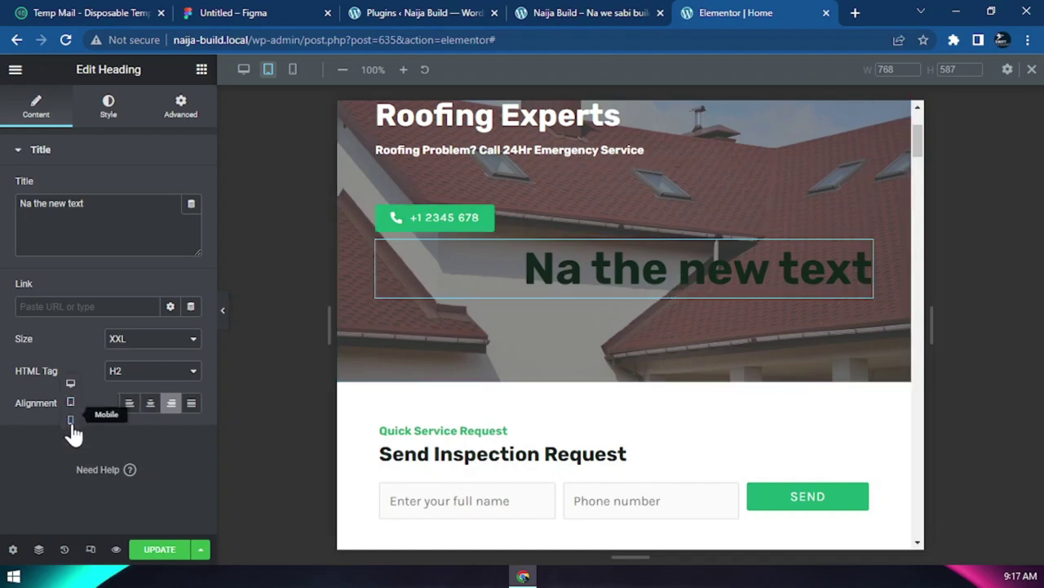
Centre the heading on mobile, then confirm tablet stays right and desktop left
{"action": "left_click", "coordinate": [71, 420]}
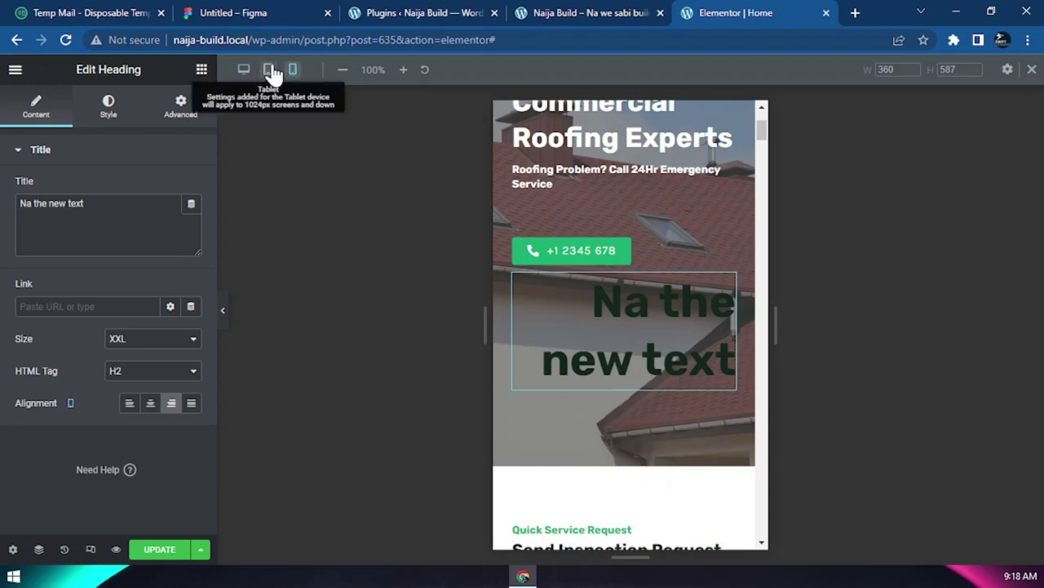
{"action": "left_click", "coordinate": [271, 71]}
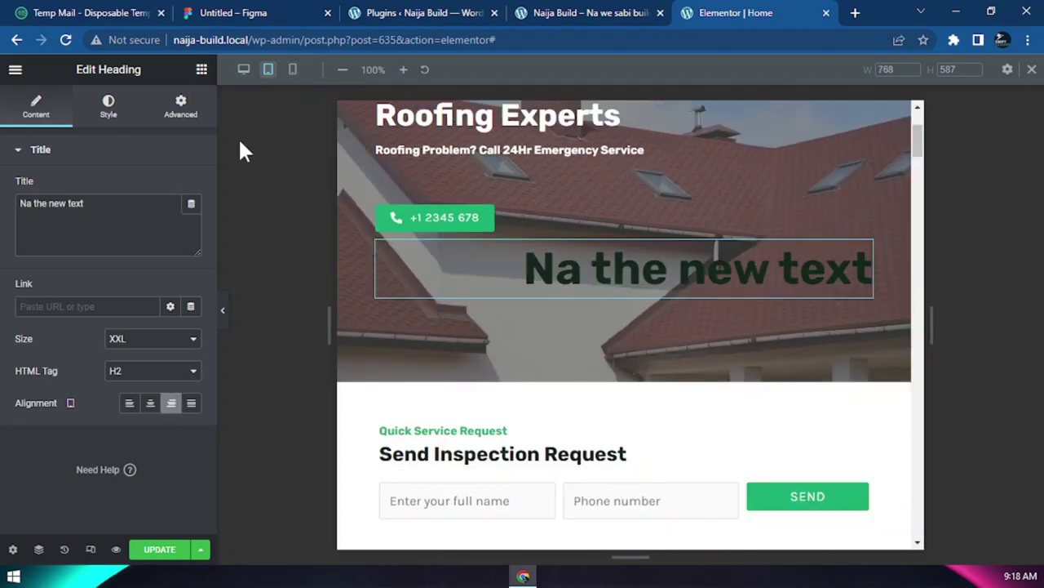
{"action": "left_click", "coordinate": [295, 73]}
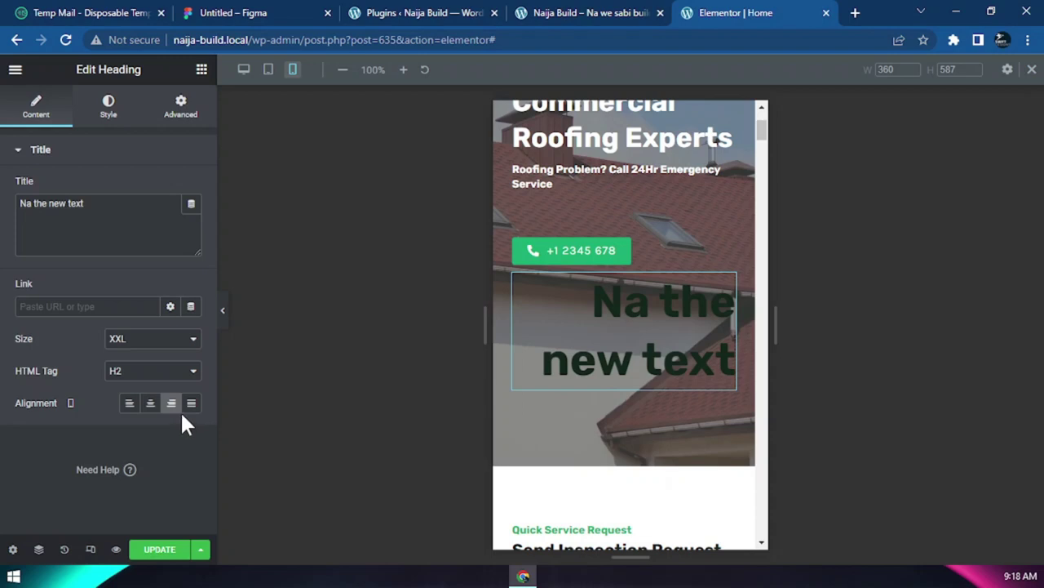
{"action": "left_click", "coordinate": [150, 404]}
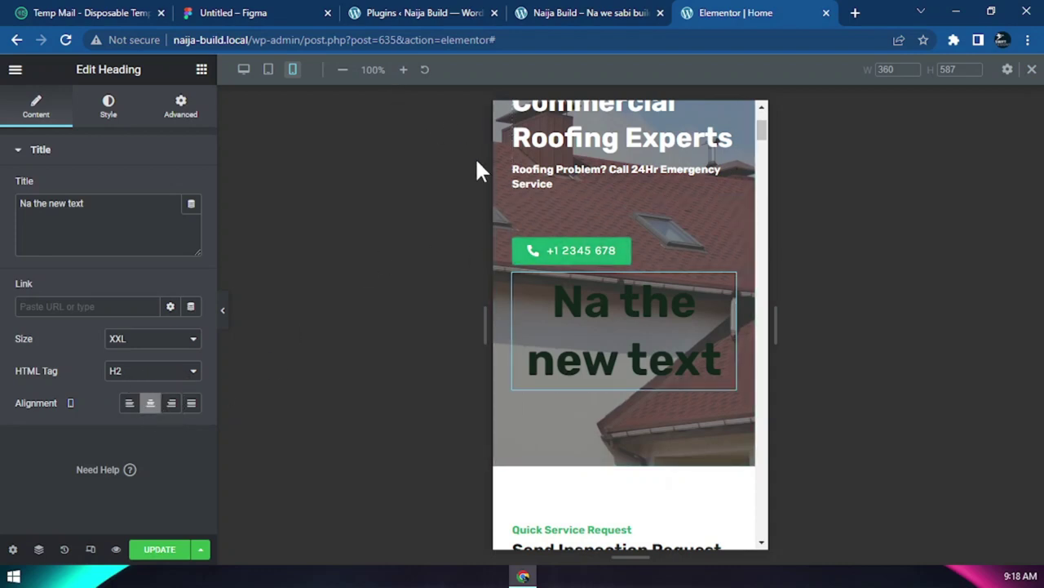
{"action": "left_click_drag", "start_coordinate": [774, 318], "coordinate": [839, 315]}
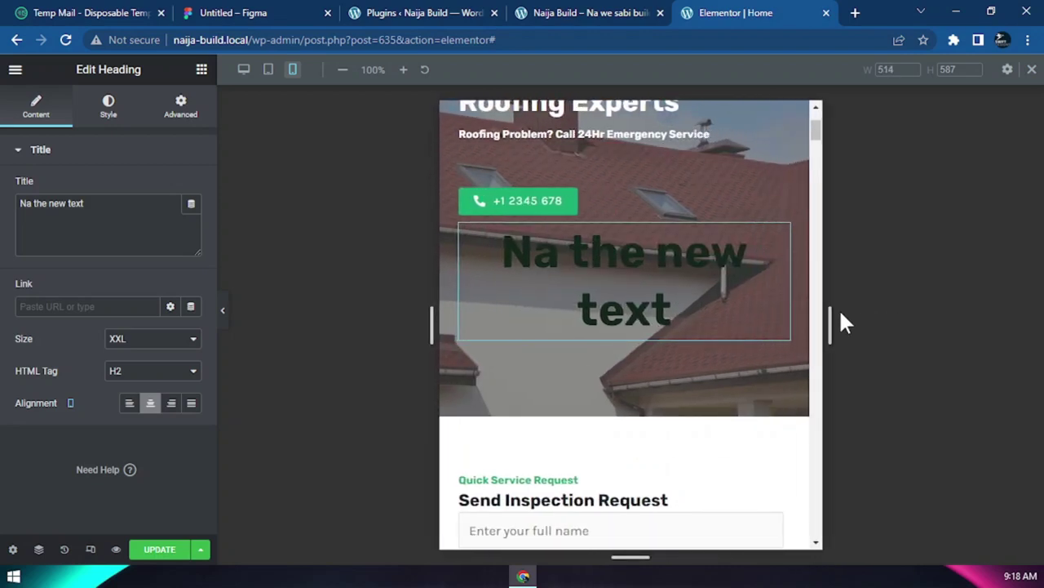
{"action": "left_click", "coordinate": [268, 72]}
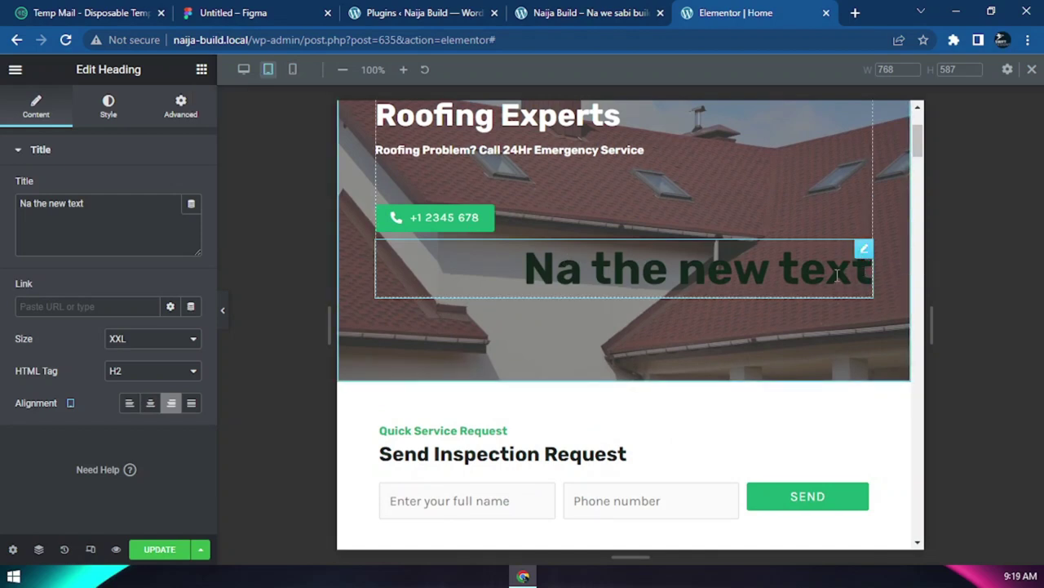
{"action": "left_click", "coordinate": [244, 71]}
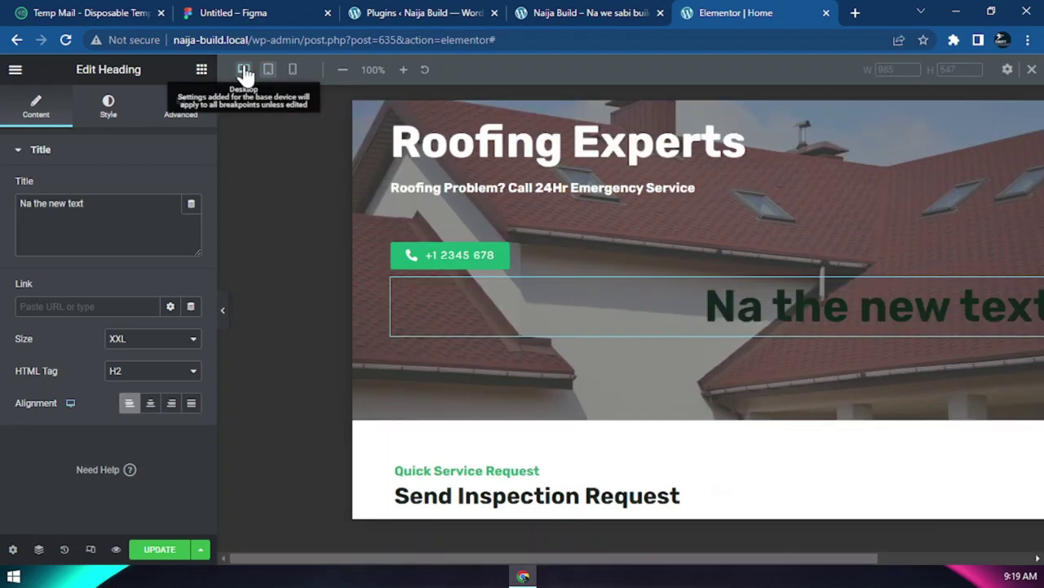
Hide and restore the editor panel, then show the 'Na the new text' heading's Style settings
{"action": "left_click", "coordinate": [223, 310]}
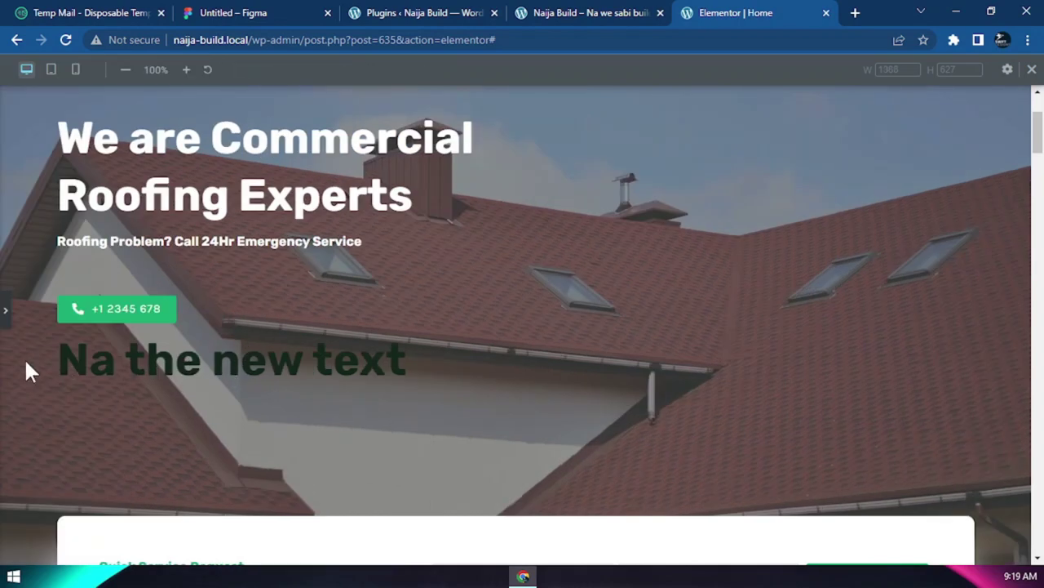
{"action": "left_click", "coordinate": [5, 311]}
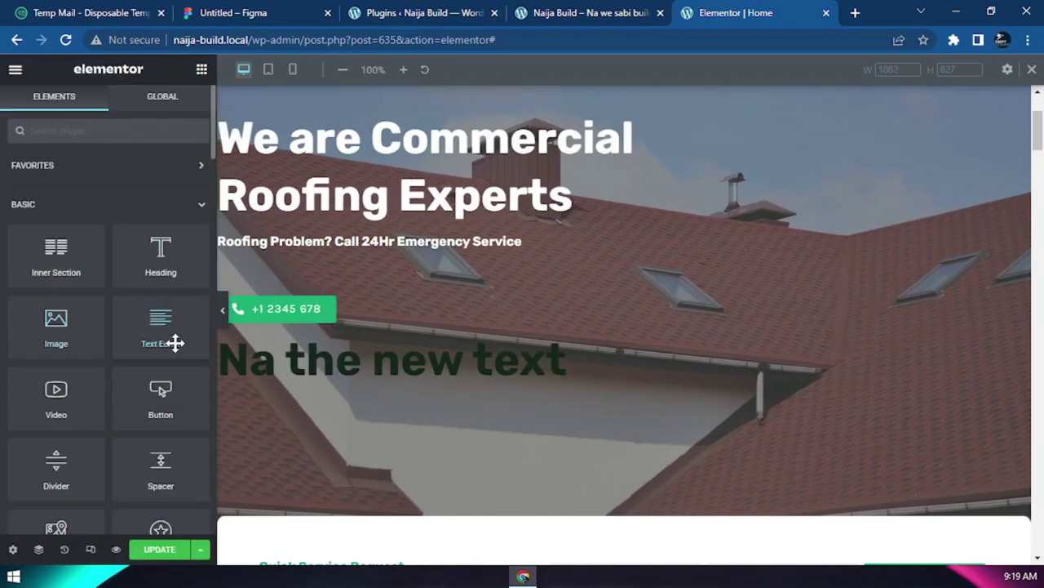
{"action": "left_click", "coordinate": [406, 371]}
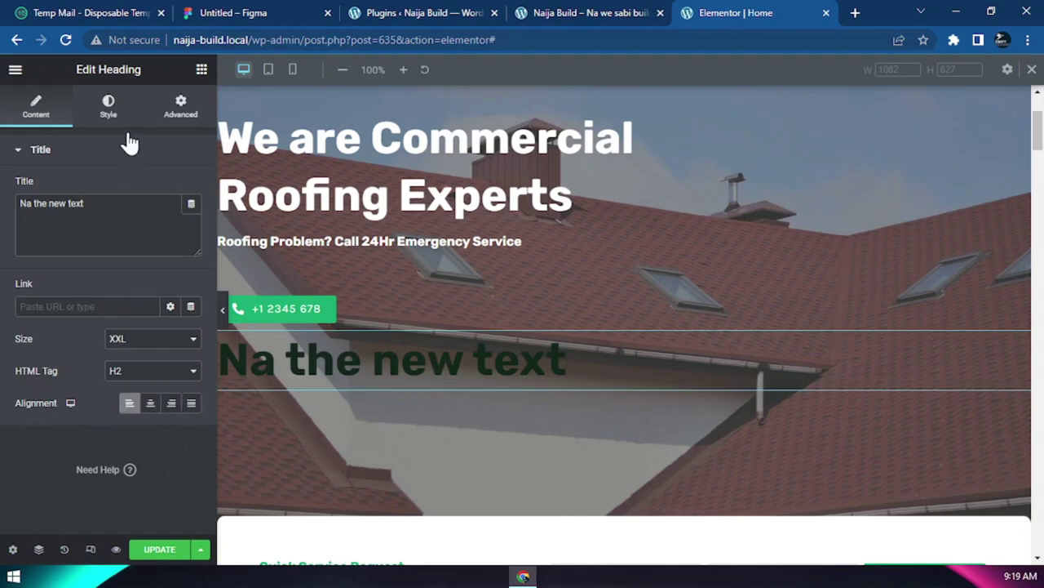
{"action": "left_click", "coordinate": [111, 112]}
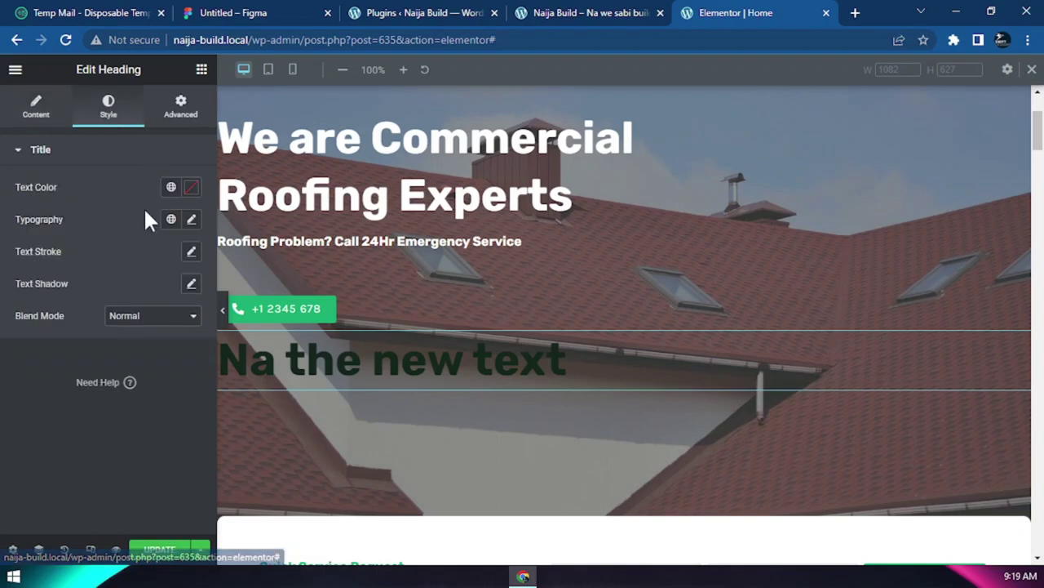
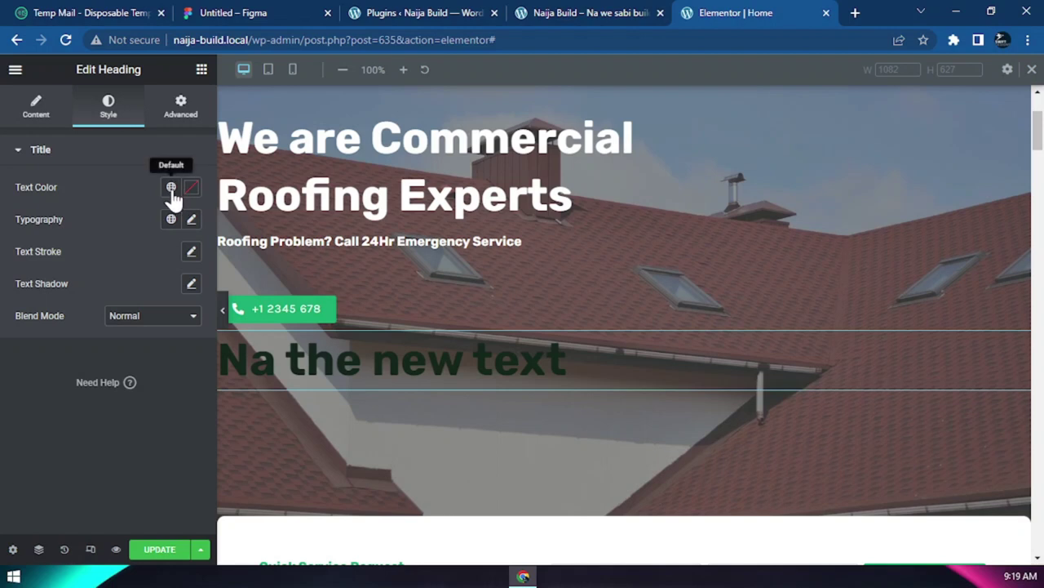
Apply the Accent global colour (#61CE70) to the 'Na the new text' heading, after trying Theme Color 1
{"action": "left_click", "coordinate": [171, 189]}
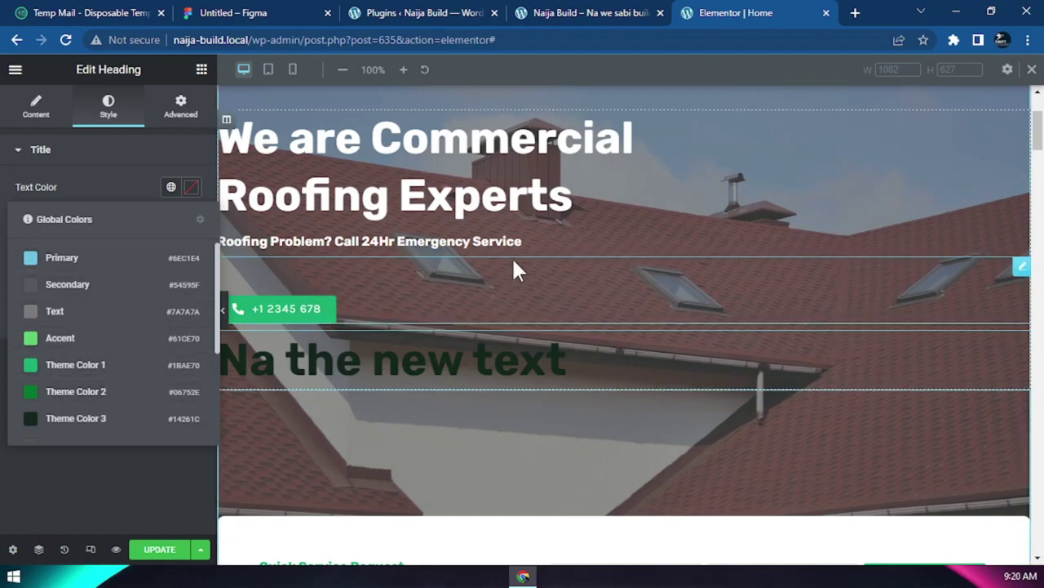
{"action": "scroll", "coordinate": [514, 269], "scroll_direction": "down", "scroll_amount": 6}
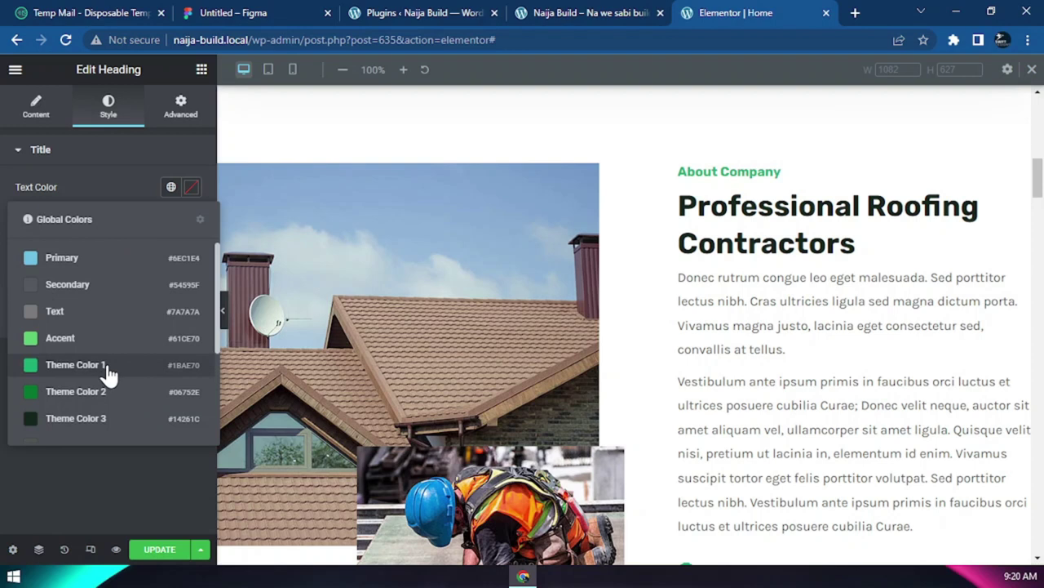
{"action": "scroll", "coordinate": [466, 285], "scroll_direction": "up", "scroll_amount": 6}
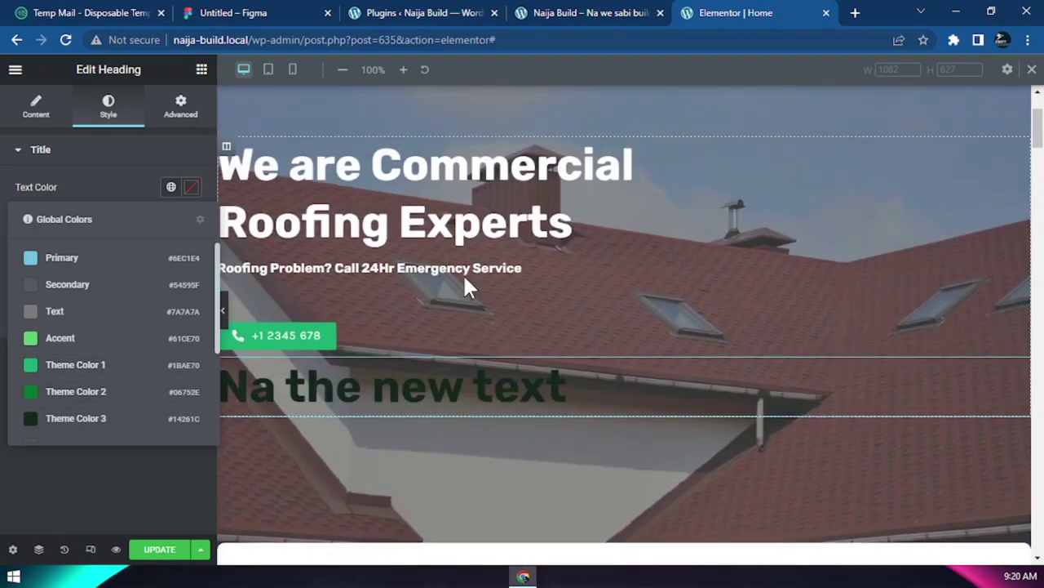
{"action": "left_click", "coordinate": [121, 371]}
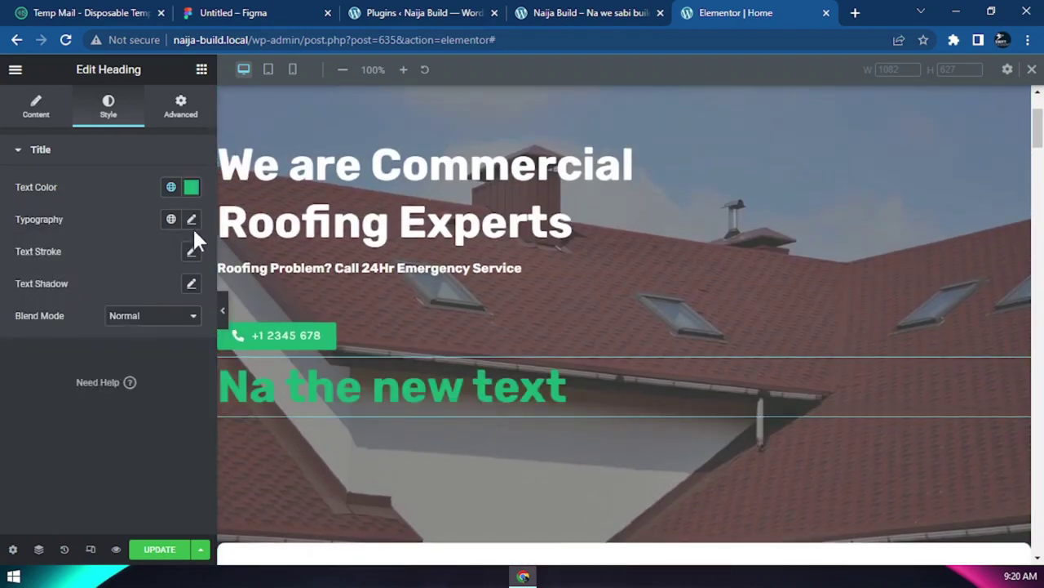
{"action": "left_click", "coordinate": [171, 188]}
{"action": "left_click", "coordinate": [86, 339]}
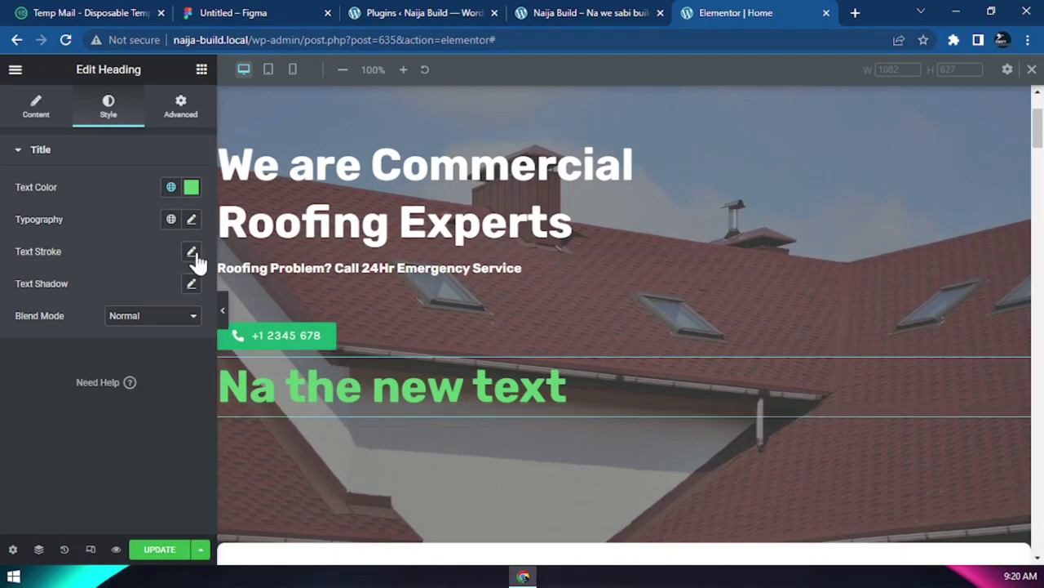
Pick a custom light purple, #856CF3, as the heading's text colour
{"action": "left_click", "coordinate": [190, 186]}
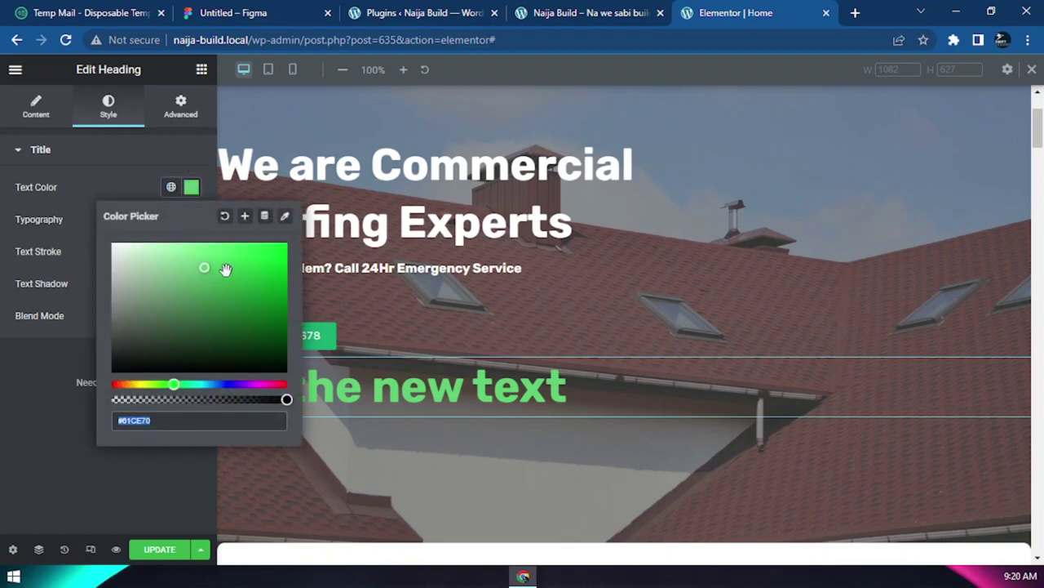
{"action": "left_click_drag", "start_coordinate": [217, 266], "coordinate": [254, 326]}
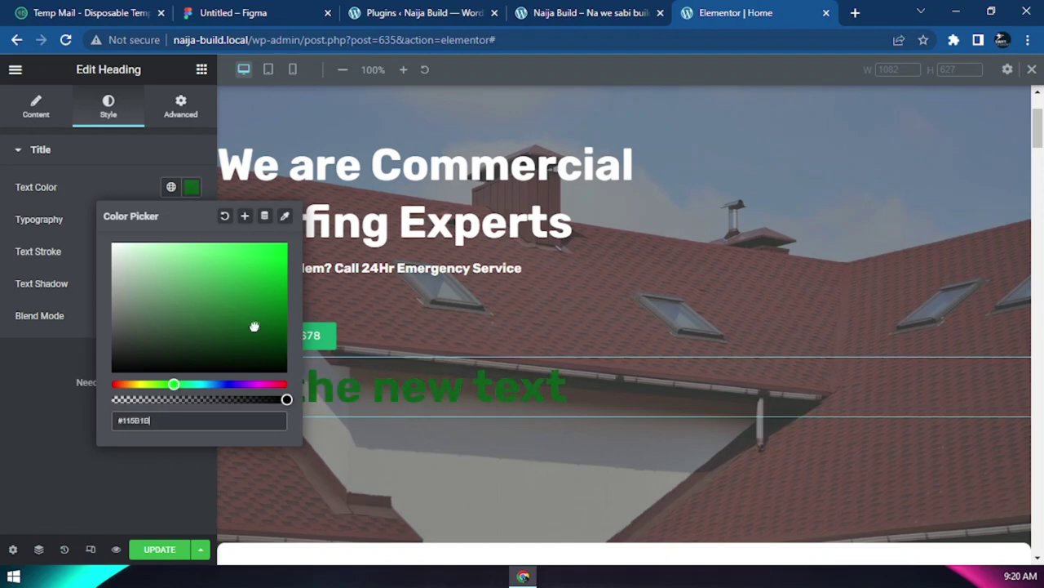
{"action": "left_click", "coordinate": [233, 384]}
{"action": "left_click_drag", "start_coordinate": [257, 326], "coordinate": [208, 248]}
{"action": "mouse_move", "coordinate": [287, 398]}
{"action": "left_mouse_down"}
{"action": "mouse_move", "coordinate": [145, 399]}
{"action": "mouse_move", "coordinate": [295, 401]}
{"action": "left_mouse_up"}
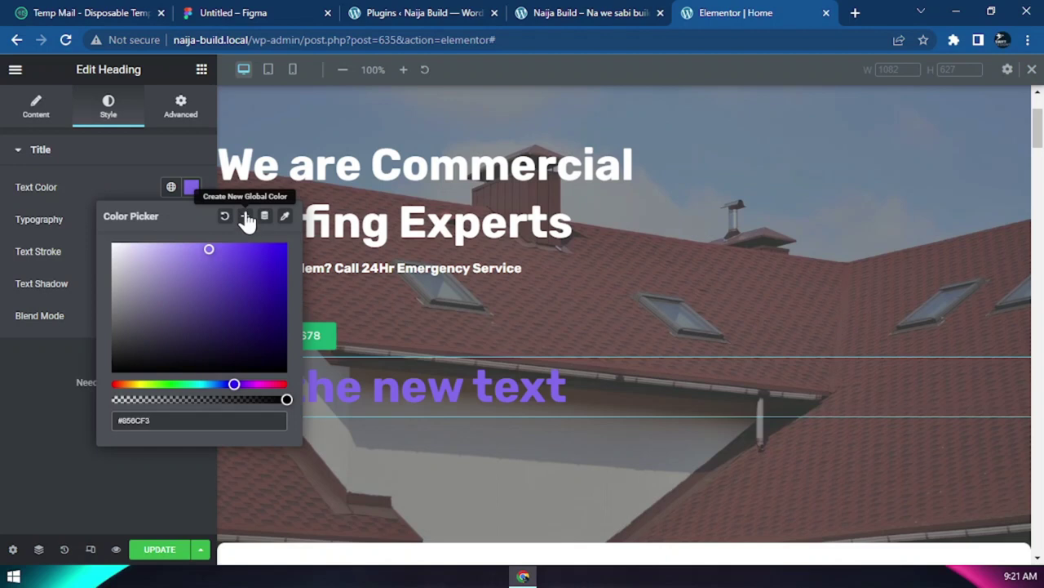
Save the heading's purple as a new global colour named 'naija blue'
{"action": "left_click", "coordinate": [246, 217]}
{"action": "left_click", "coordinate": [271, 260]}
{"action": "key", "text": "BackSpace"}
{"action": "key", "text": "BackSpace"}
{"action": "key", "text": "BackSpace"}
{"action": "key", "text": "BackSpace"}
{"action": "key", "text": "BackSpace"}
{"action": "key", "text": "BackSpace"}
{"action": "key", "text": "BackSpace"}
{"action": "key", "text": "BackSpace"}
{"action": "key", "text": "BackSpace"}
{"action": "key", "text": "BackSpace"}
{"action": "key", "text": "BackSpace"}
{"action": "key", "text": "BackSpace"}
{"action": "key", "text": "BackSpace"}
{"action": "key", "text": "BackSpace"}
{"action": "key", "text": "BackSpace"}
{"action": "key", "text": "BackSpace"}
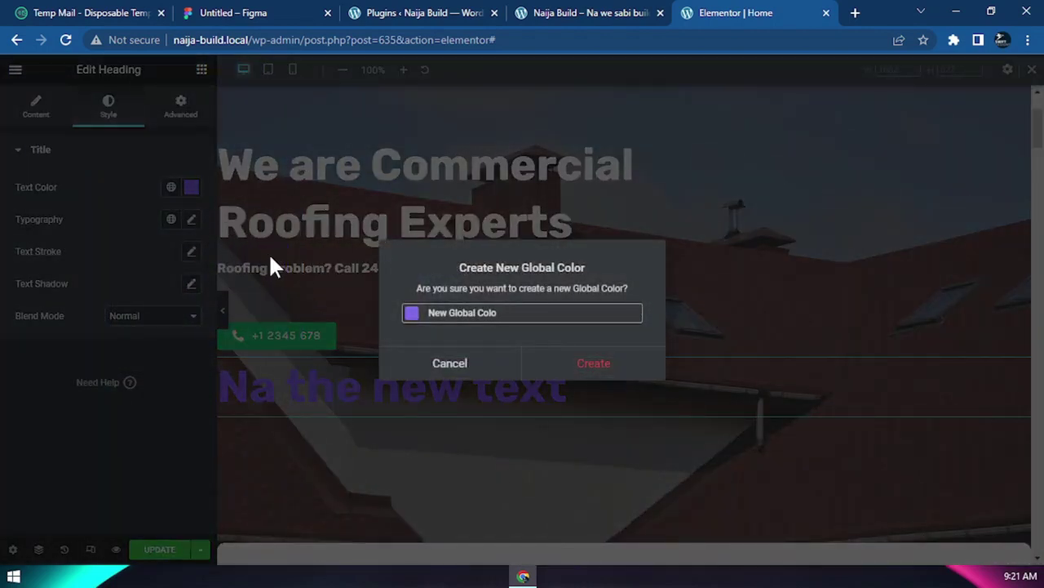
{"action": "type", "text": "naija blue"}
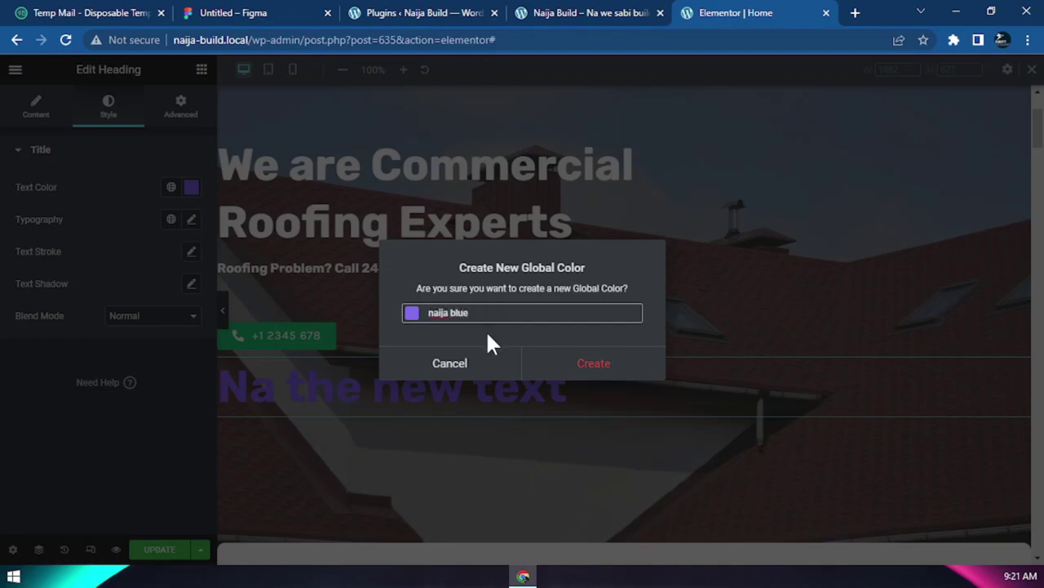
{"action": "left_click", "coordinate": [558, 368]}
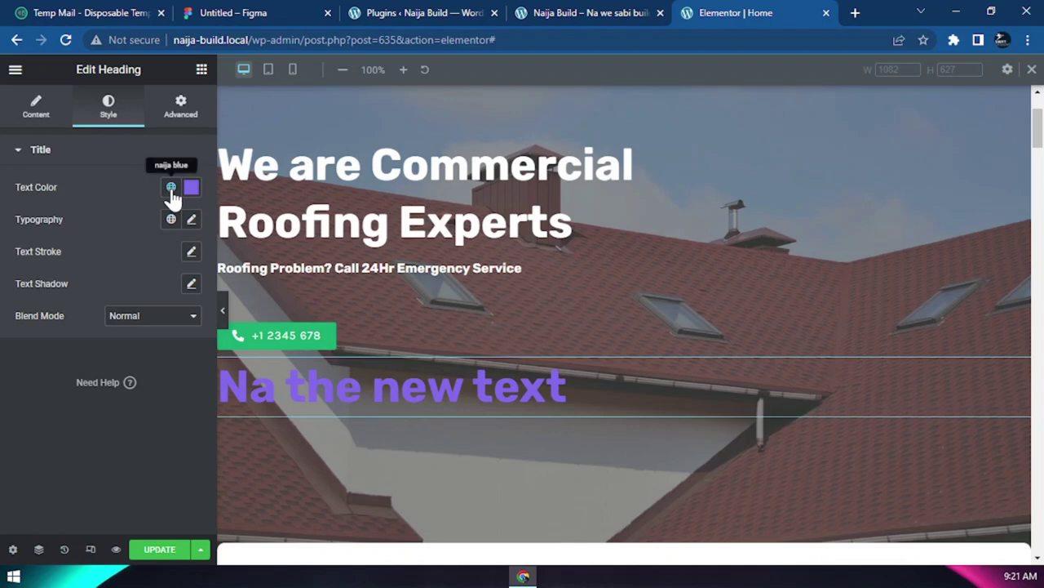
Reselect naija blue from the global colours as the heading's text colour
{"action": "left_click", "coordinate": [171, 189]}
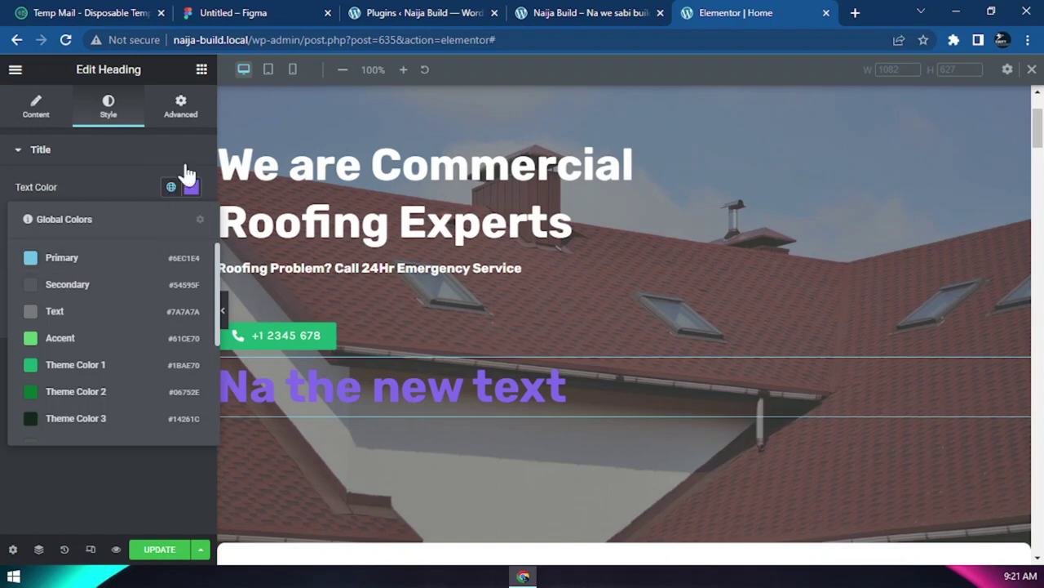
{"action": "scroll", "coordinate": [117, 335], "scroll_direction": "down", "scroll_amount": 3}
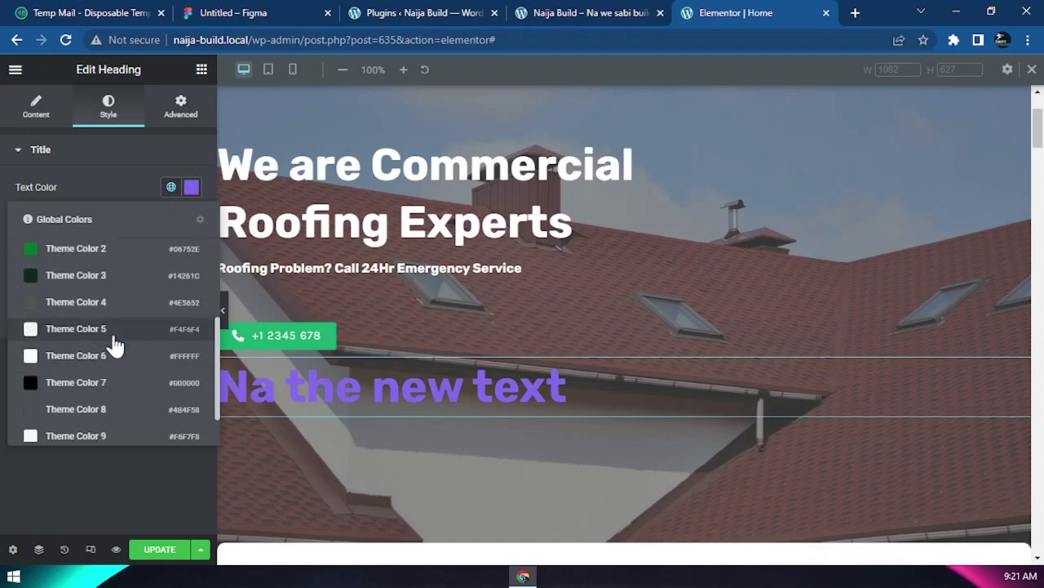
{"action": "scroll", "coordinate": [115, 343], "scroll_direction": "down", "scroll_amount": 1}
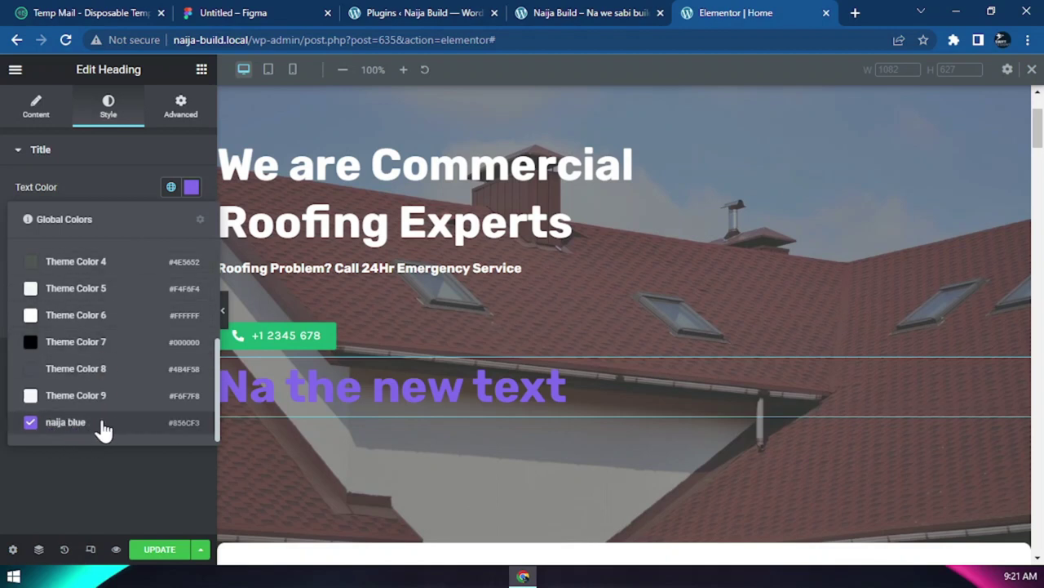
{"action": "left_click", "coordinate": [122, 187]}
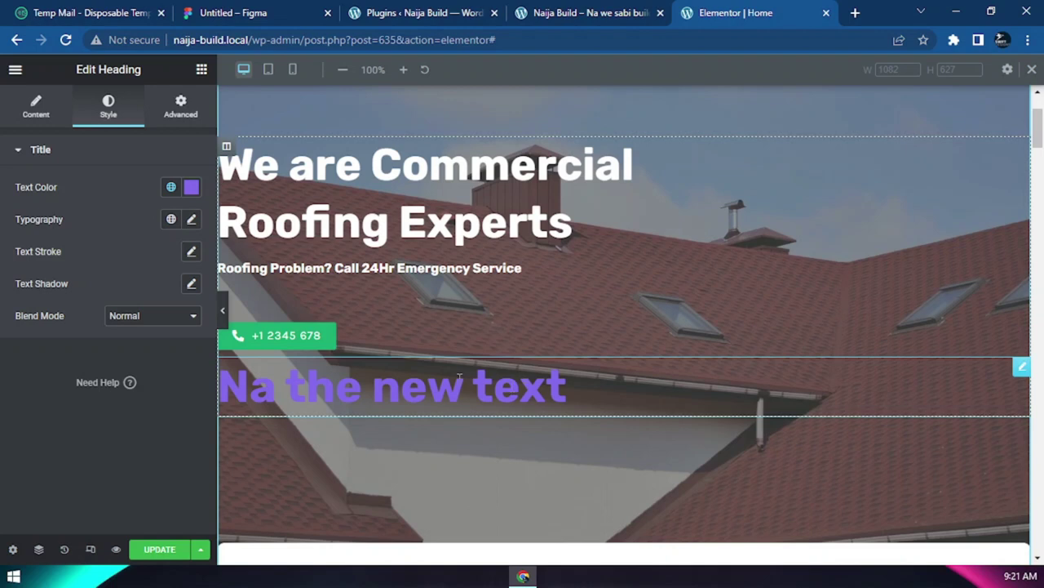
{"action": "right_click", "coordinate": [478, 383]}
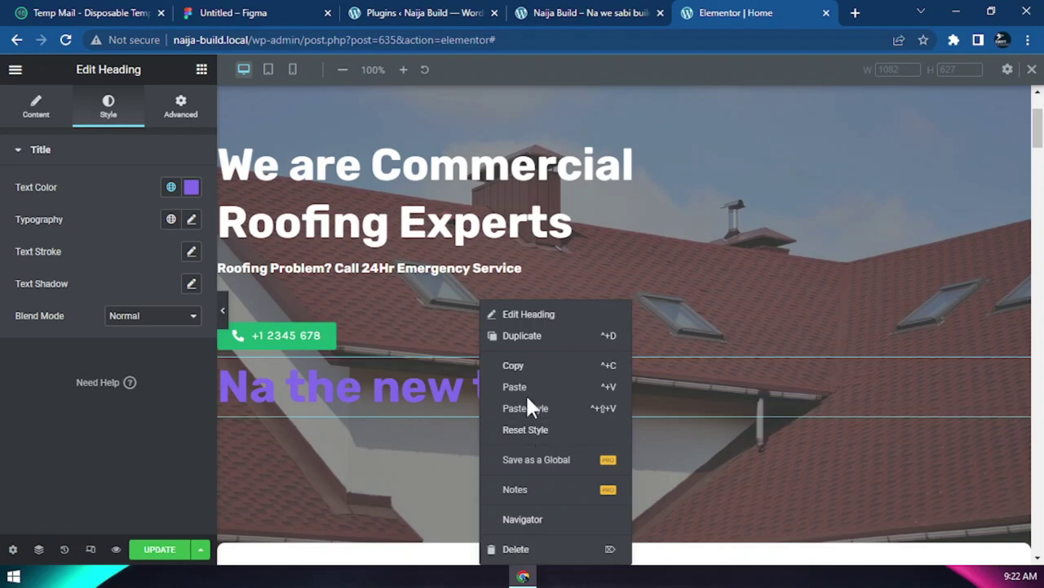
{"action": "left_click", "coordinate": [637, 167]}
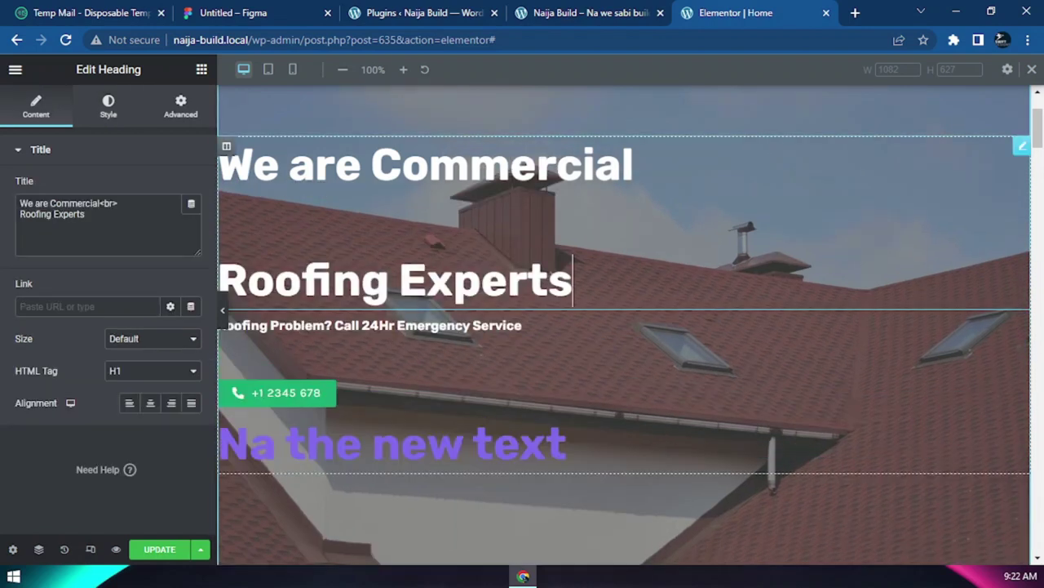
{"action": "right_click", "coordinate": [803, 153]}
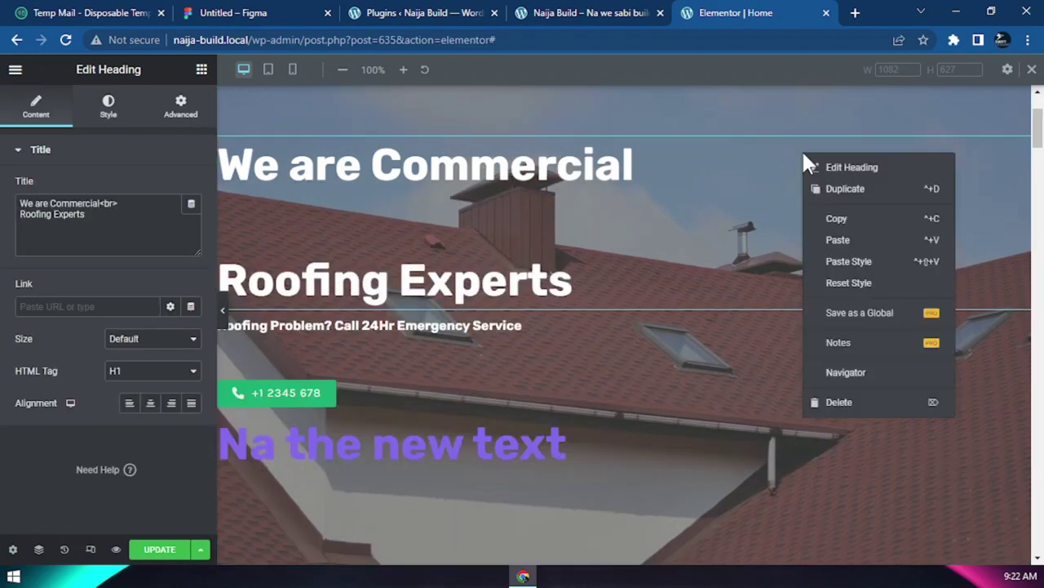
{"action": "right_click", "coordinate": [599, 445]}
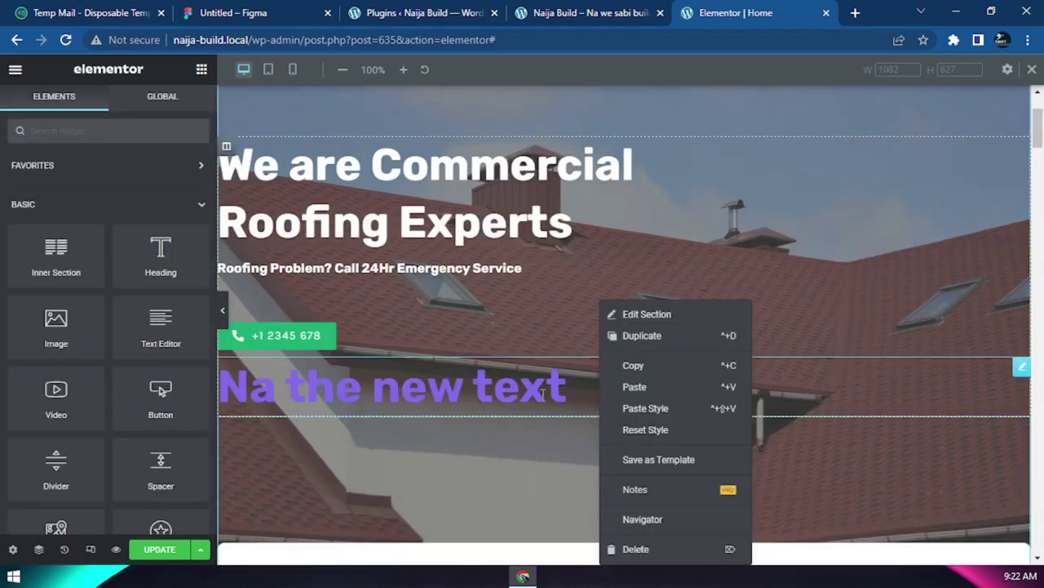
{"action": "right_click", "coordinate": [541, 392]}
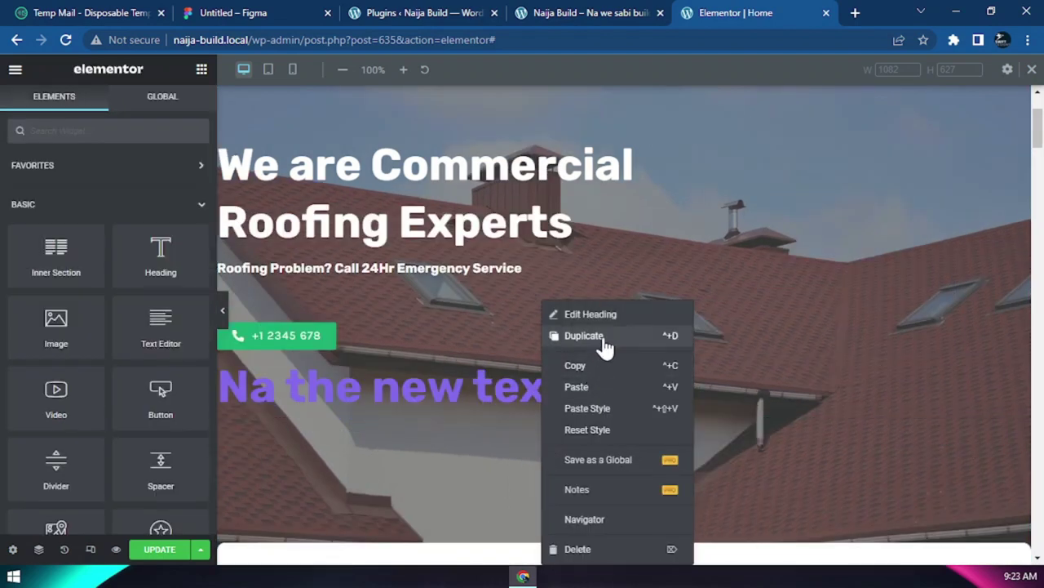
{"action": "left_click", "coordinate": [603, 335]}
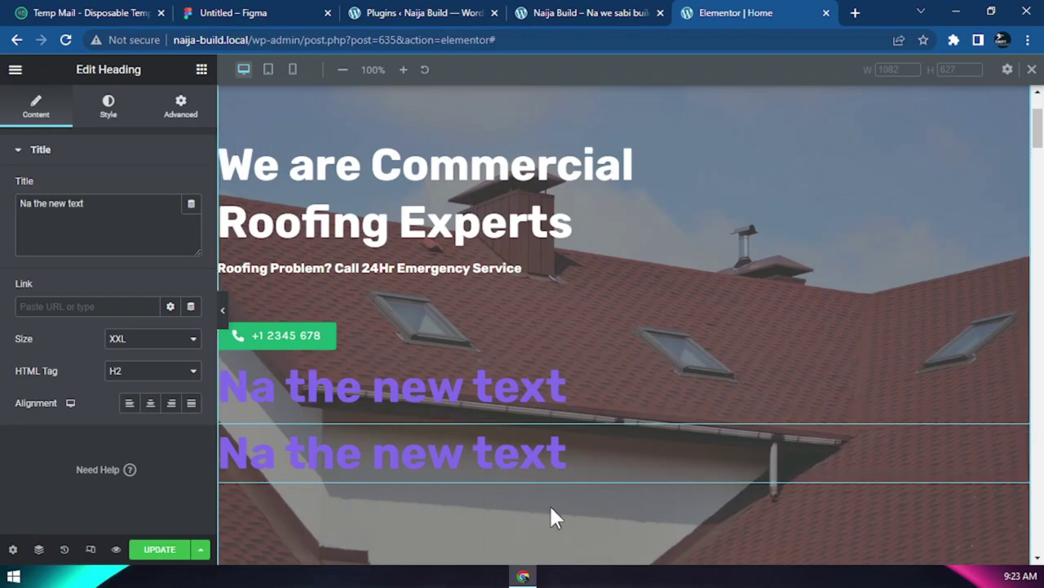
{"action": "key", "text": "ctrl+d"}
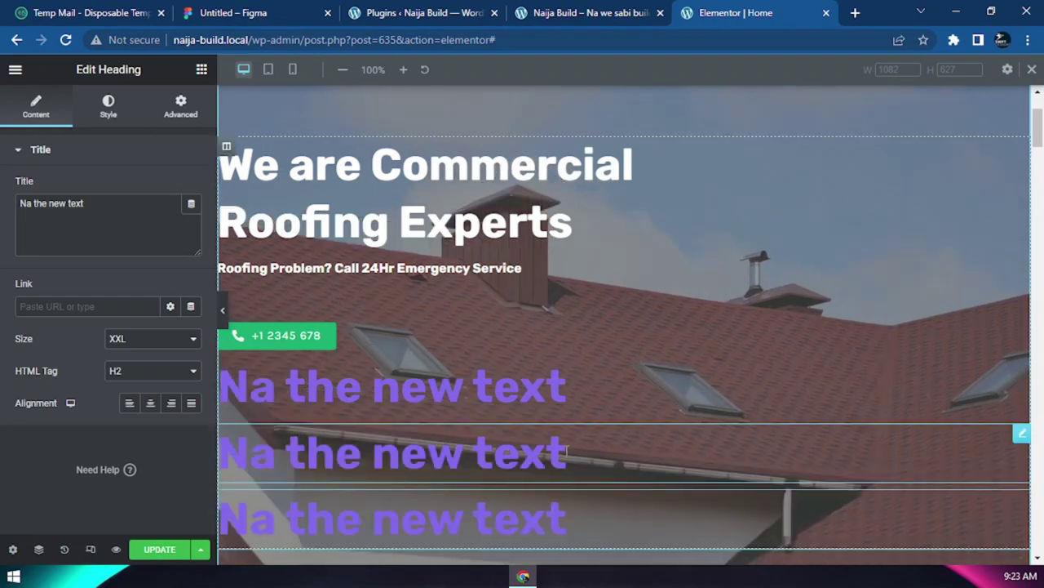
{"action": "key", "text": "ctrl+z"}
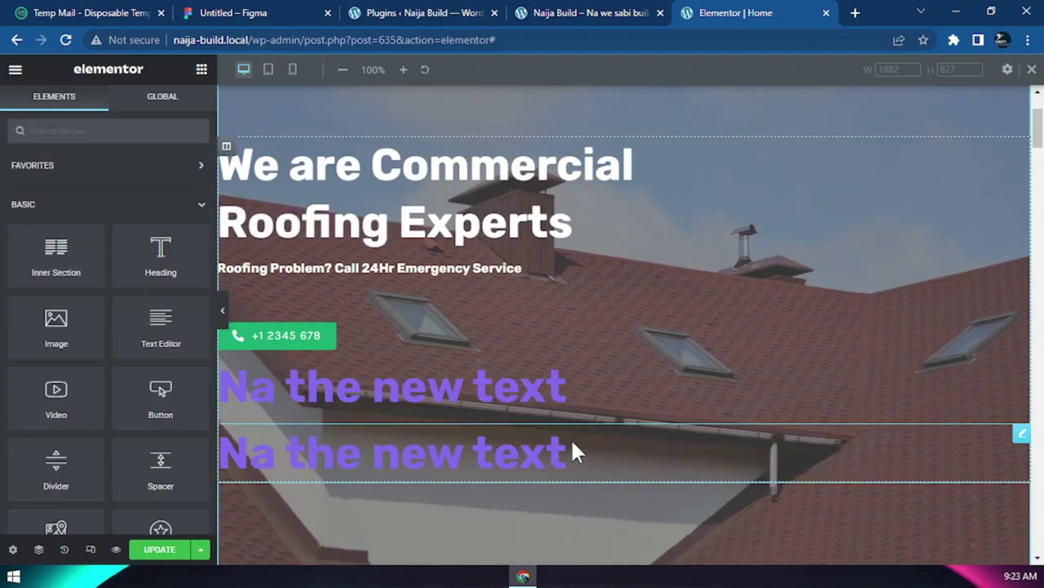
{"action": "right_click", "coordinate": [572, 444]}
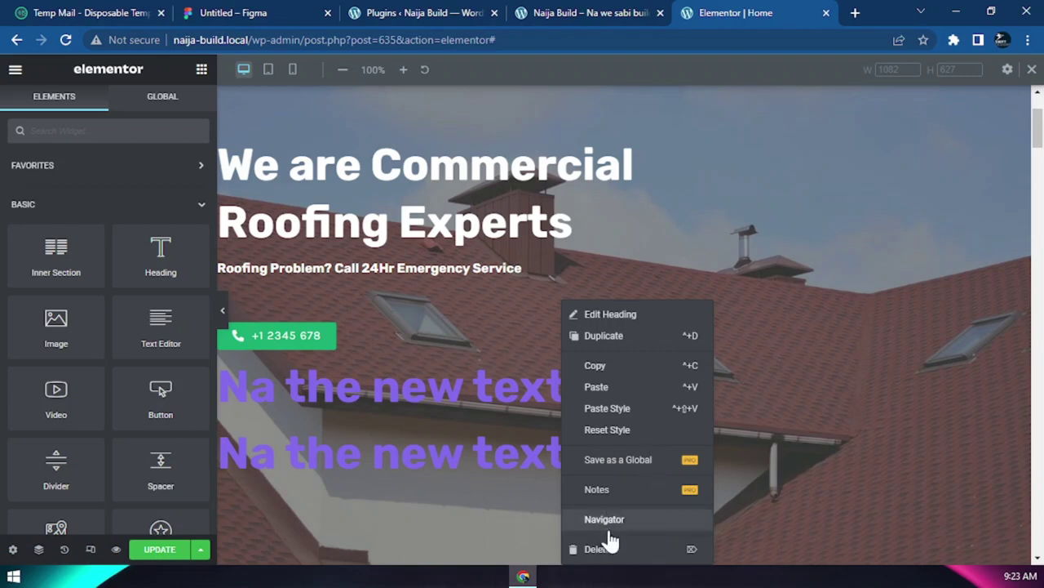
{"action": "left_click", "coordinate": [641, 548]}
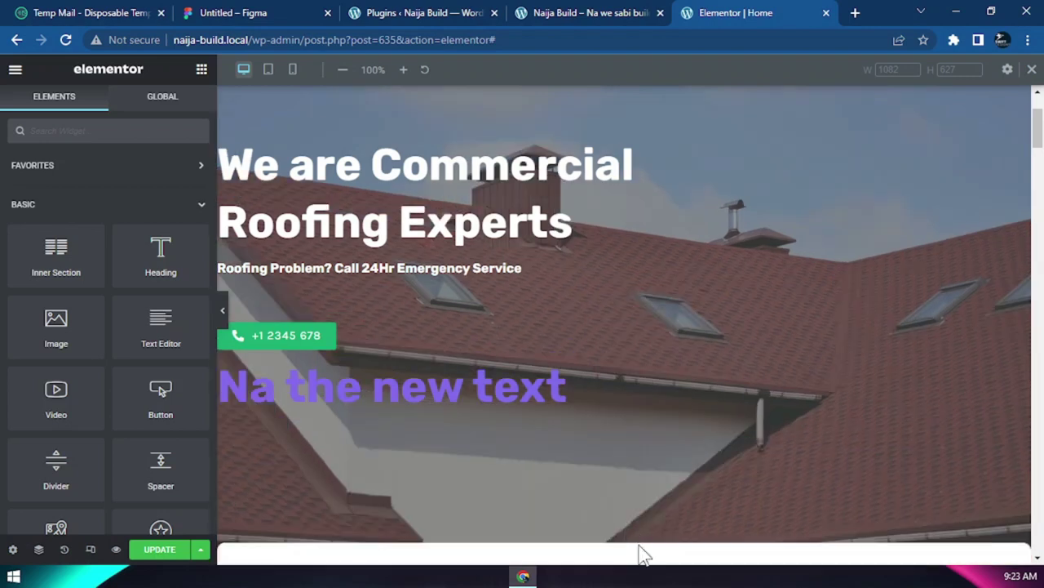
{"action": "right_click", "coordinate": [446, 429]}
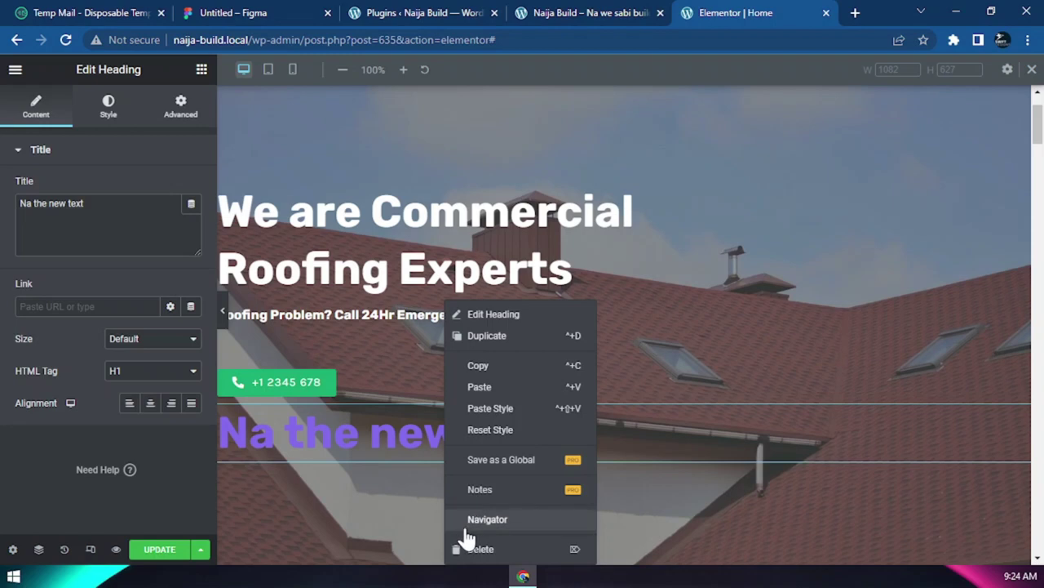
Delete the 'Na the new text' heading, retitle the hero 'We are Commercial Building Experts', and begin the subheading with 'building'
{"action": "left_click", "coordinate": [482, 549]}
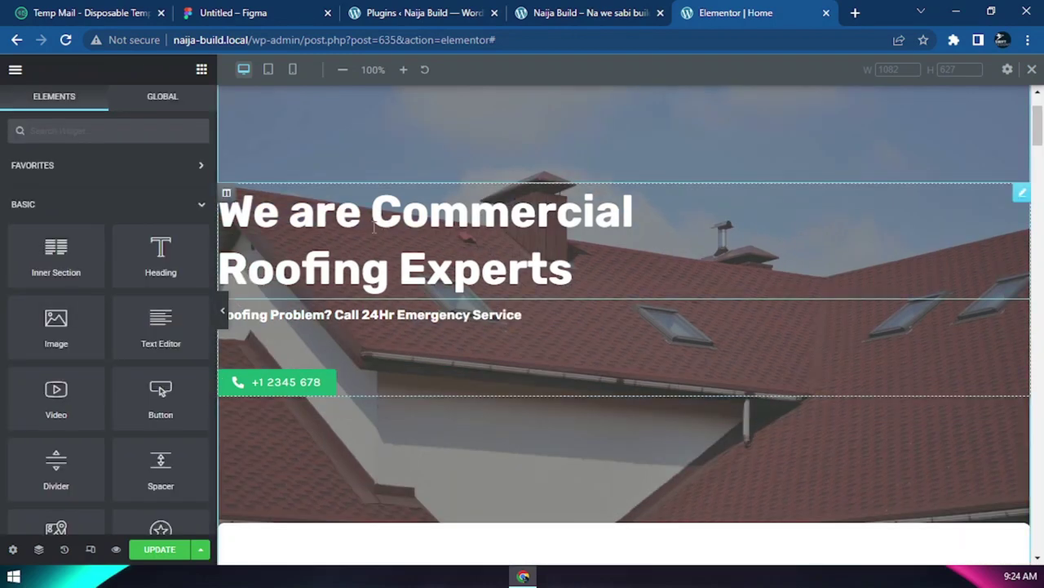
{"action": "left_click", "coordinate": [368, 228]}
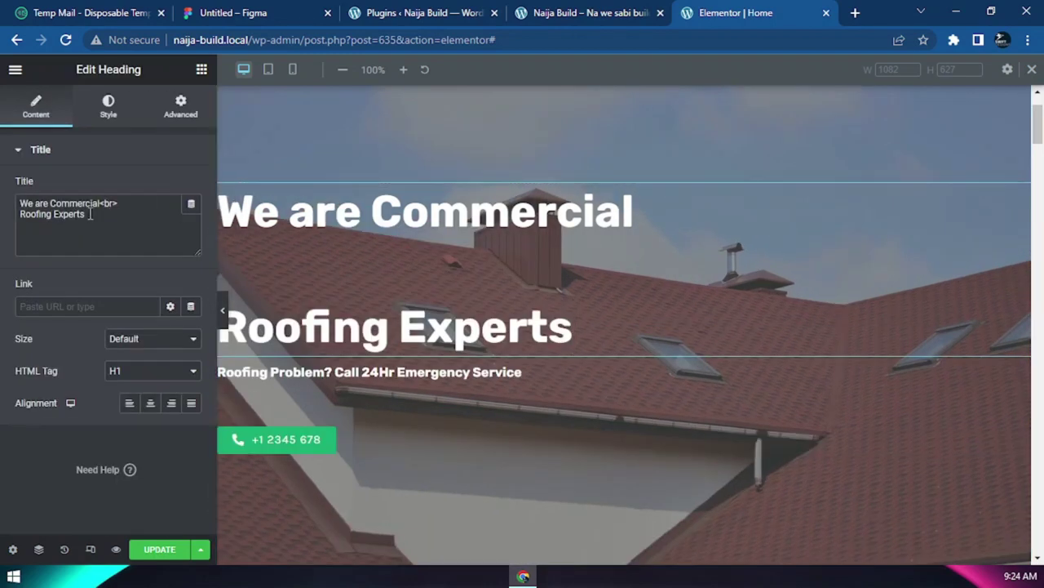
{"action": "left_click", "coordinate": [100, 204]}
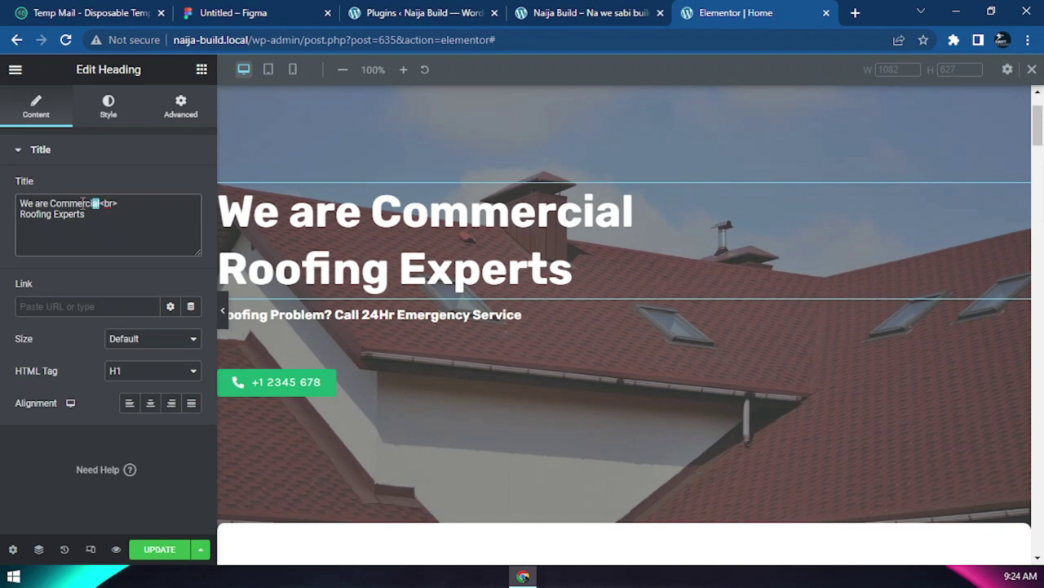
{"action": "left_click_drag", "start_coordinate": [83, 204], "coordinate": [22, 203]}
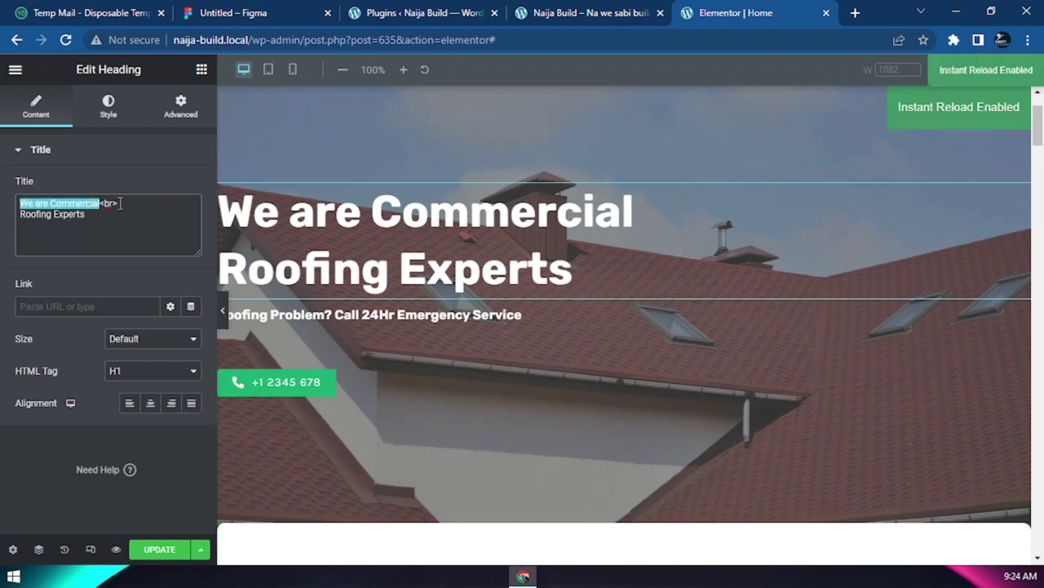
{"action": "left_click", "coordinate": [102, 207]}
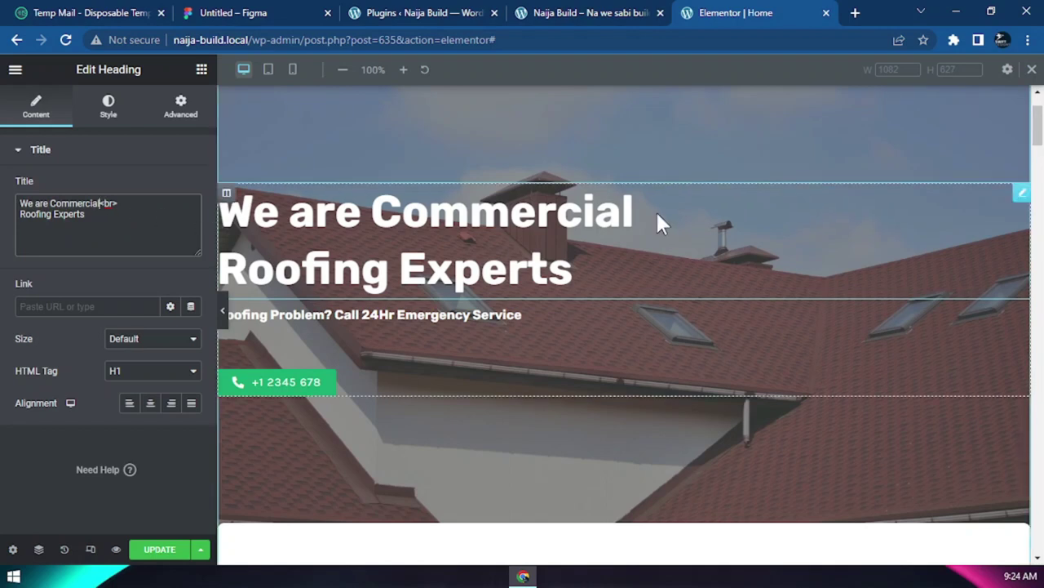
{"action": "left_click_drag", "start_coordinate": [100, 205], "coordinate": [117, 205]}
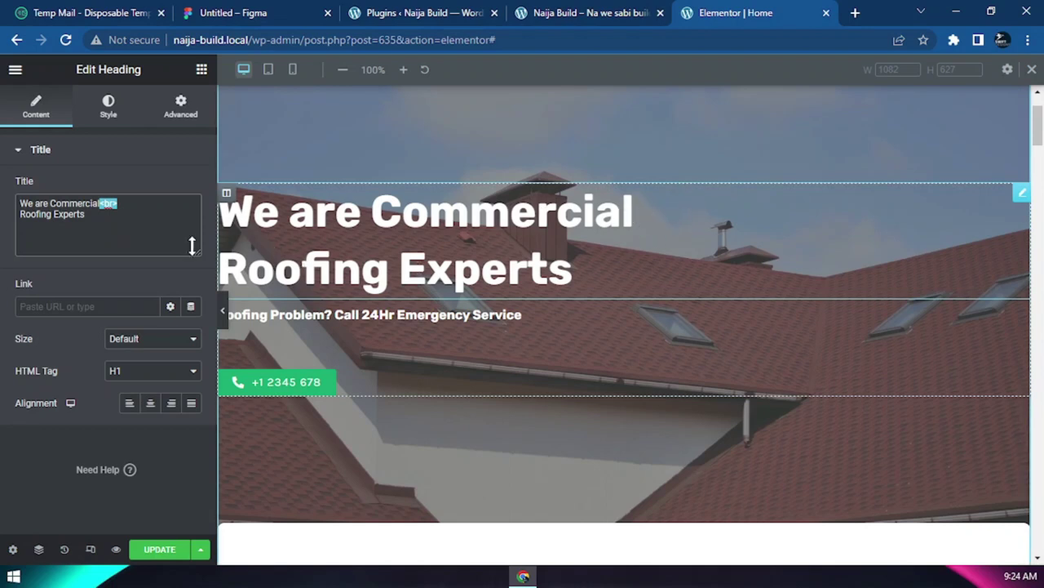
{"action": "double_click", "coordinate": [43, 214]}
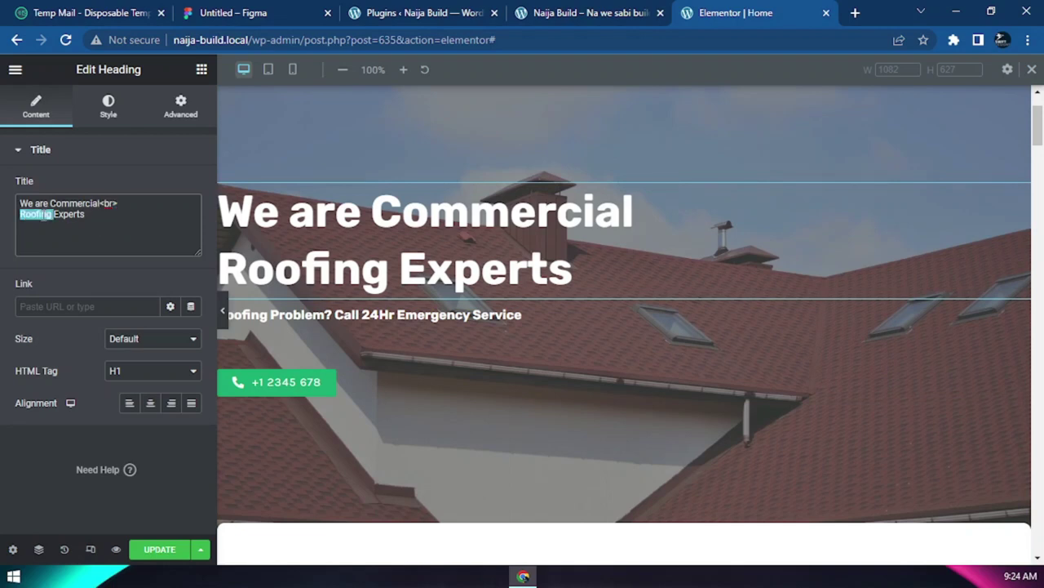
{"action": "type", "text": "Building"}
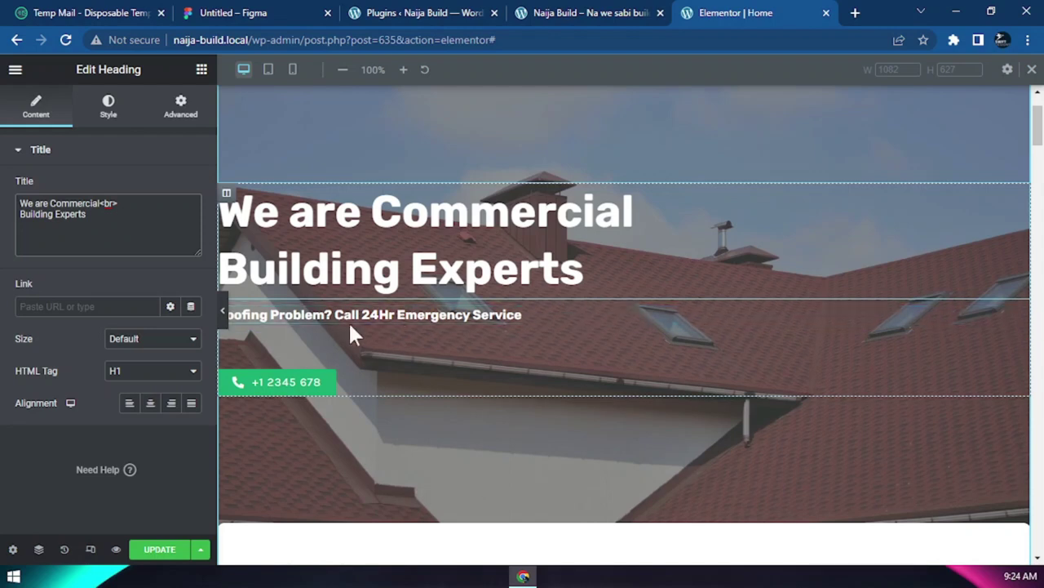
{"action": "left_click", "coordinate": [392, 315]}
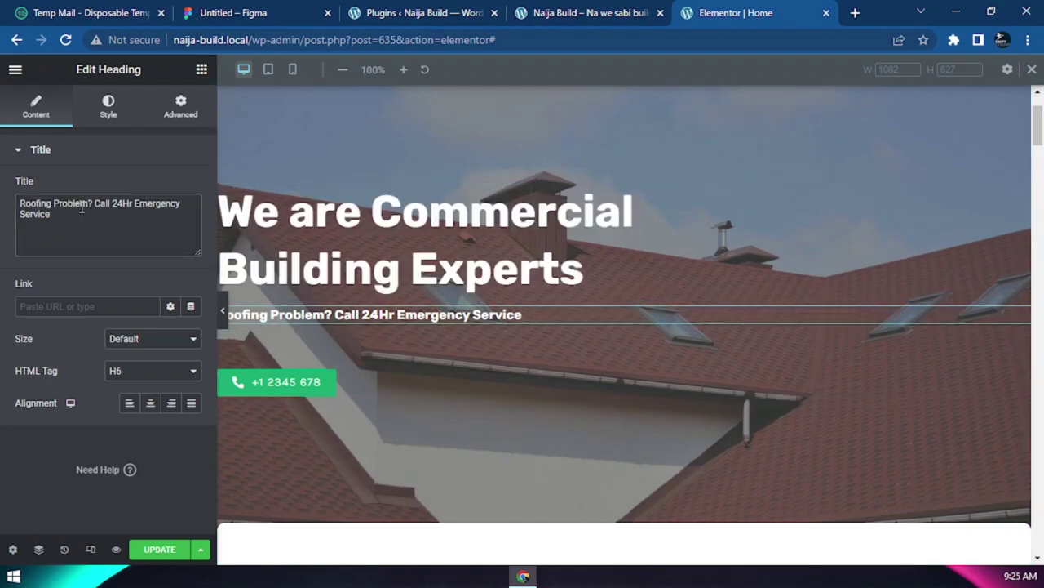
{"action": "type", "text": "building"}
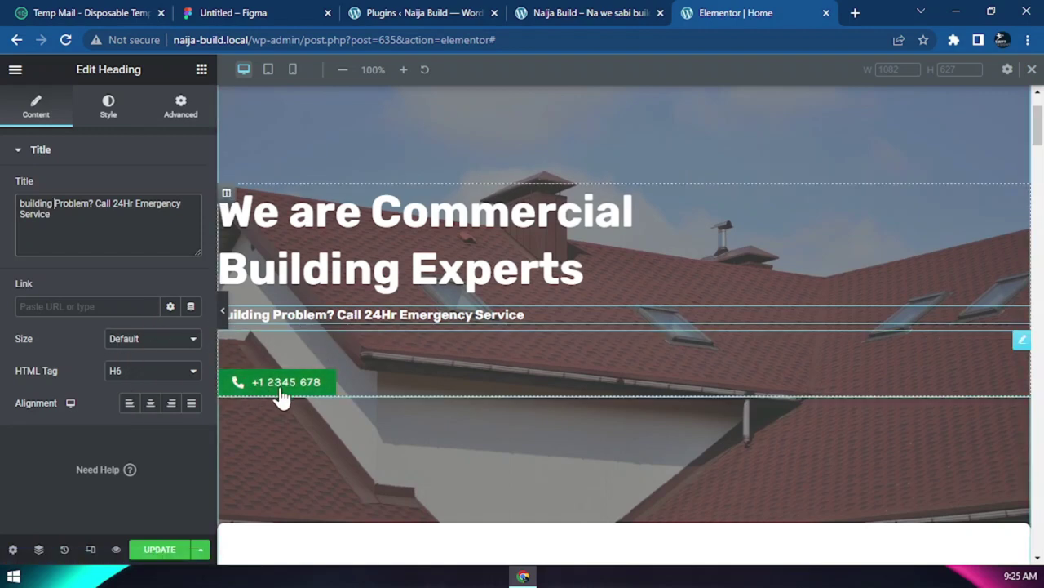
Add a CLICK HERE Button widget below the phone number button and set its size to Extra Large
{"action": "left_click", "coordinate": [328, 391]}
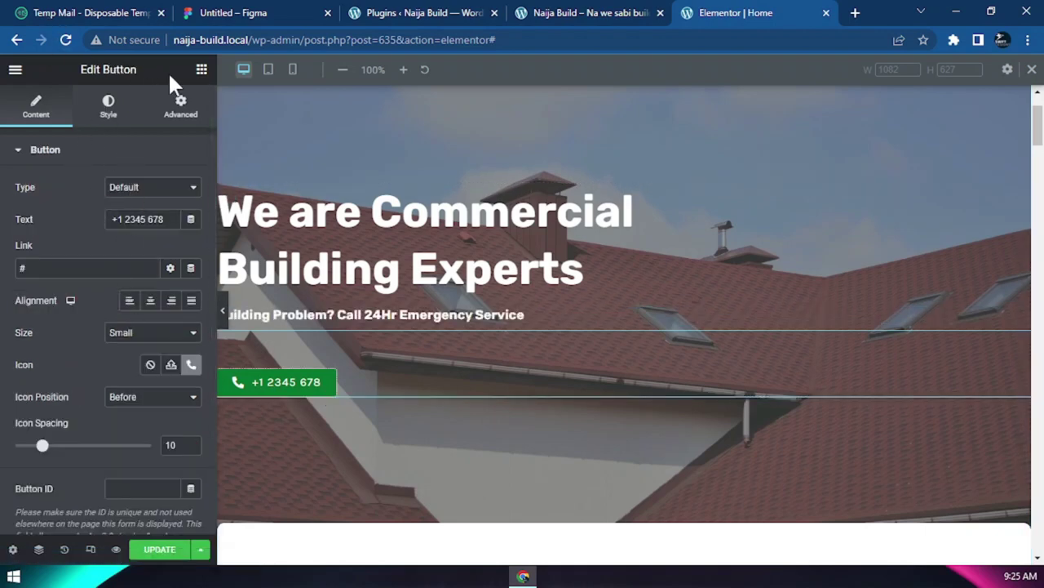
{"action": "left_click", "coordinate": [202, 69]}
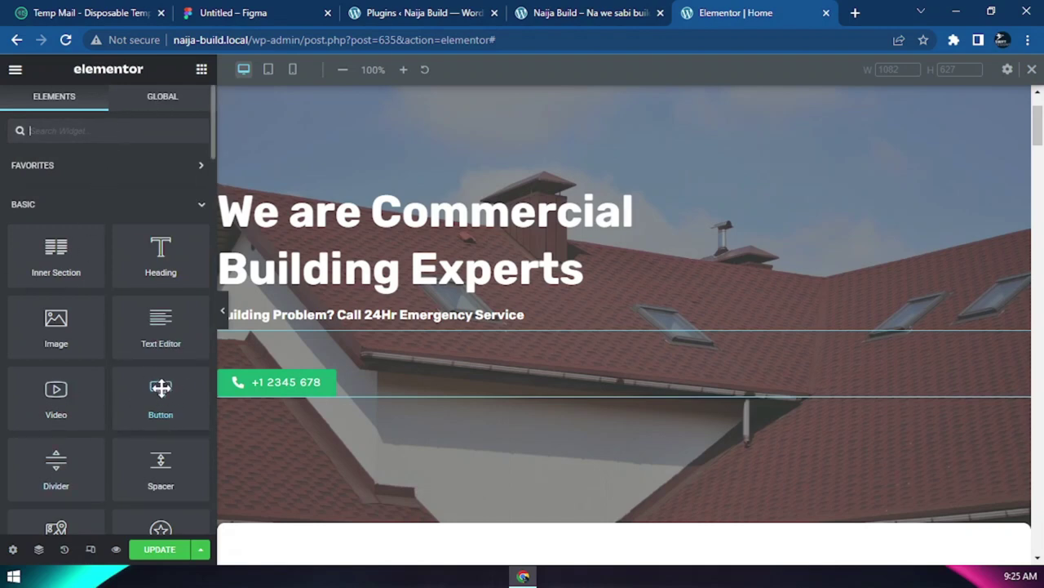
{"action": "left_click_drag", "start_coordinate": [157, 398], "coordinate": [443, 377]}
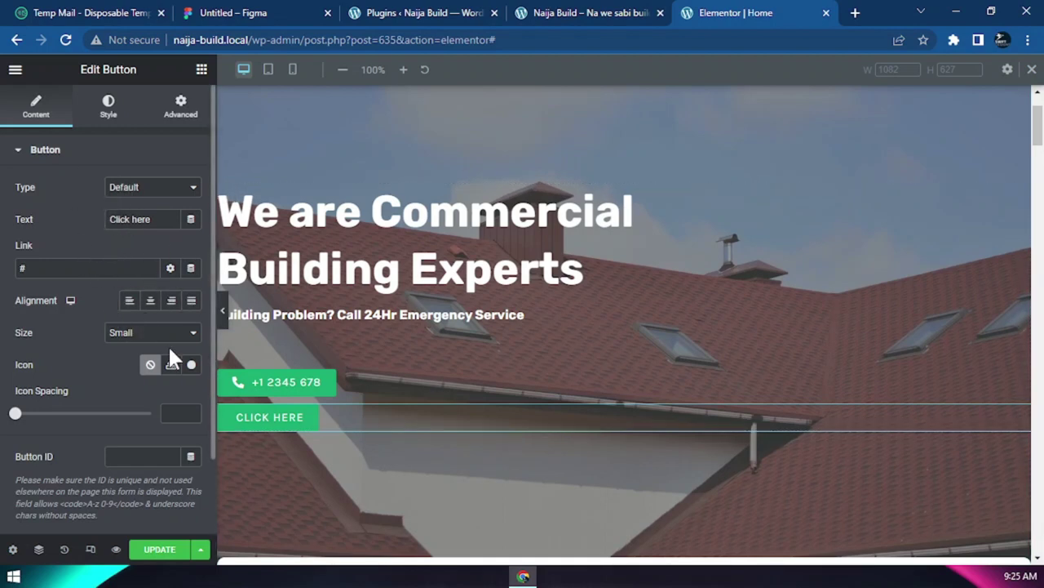
{"action": "left_click", "coordinate": [245, 419]}
{"action": "left_click", "coordinate": [118, 339]}
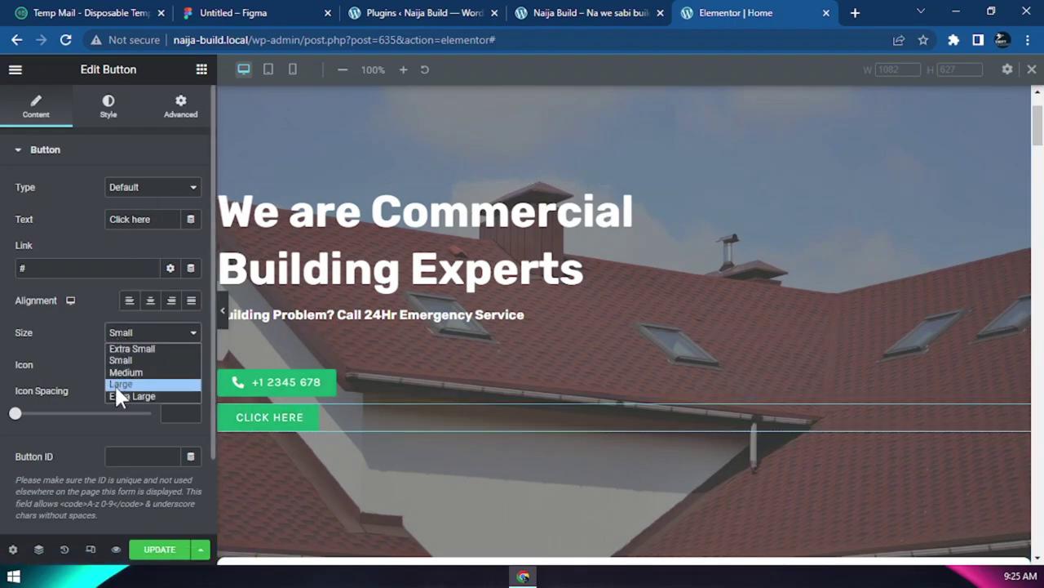
{"action": "key", "text": "Escape"}
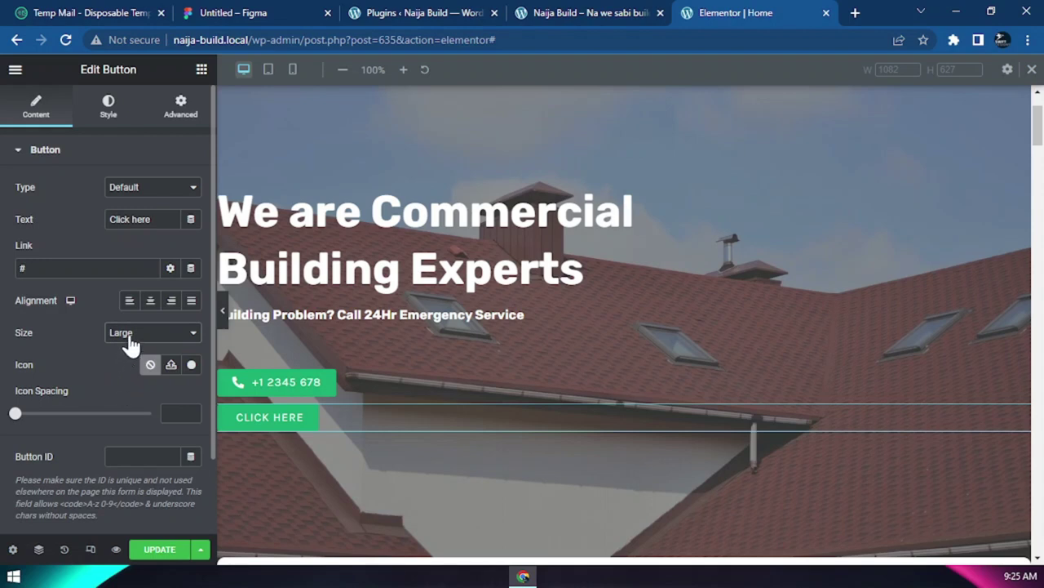
{"action": "left_click", "coordinate": [131, 338]}
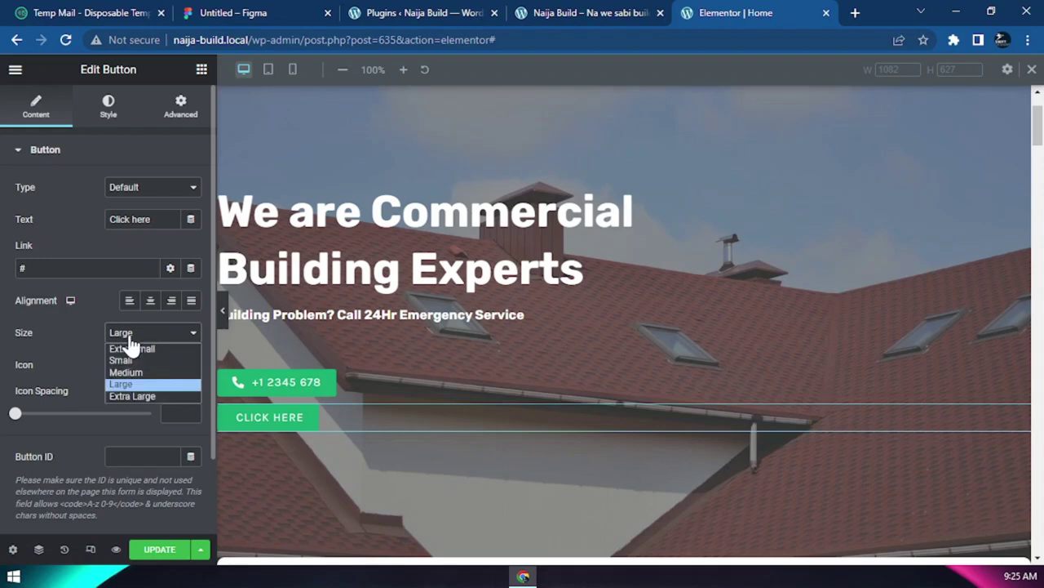
{"action": "left_click", "coordinate": [119, 395]}
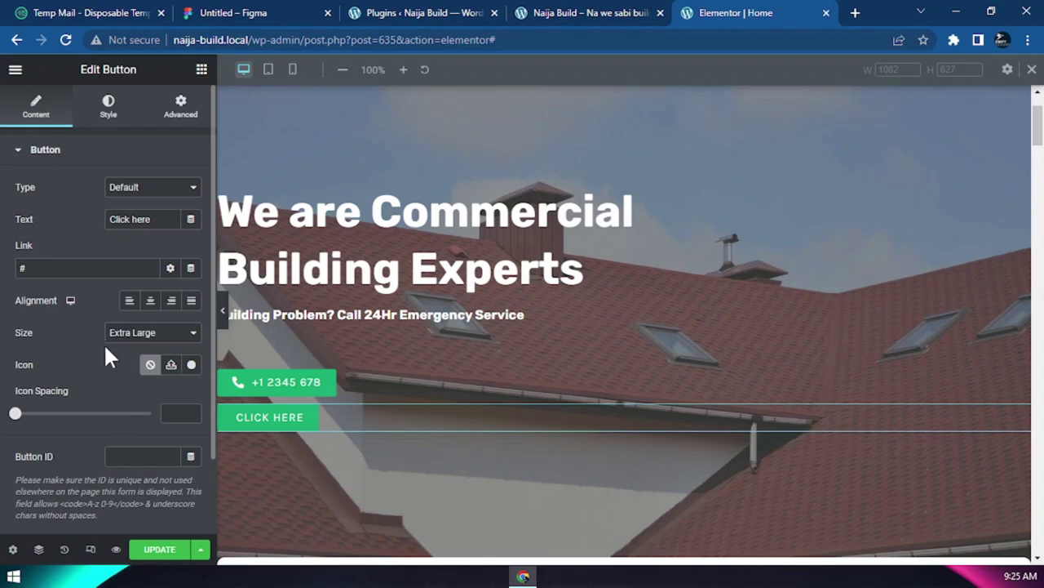
{"action": "left_click", "coordinate": [191, 367]}
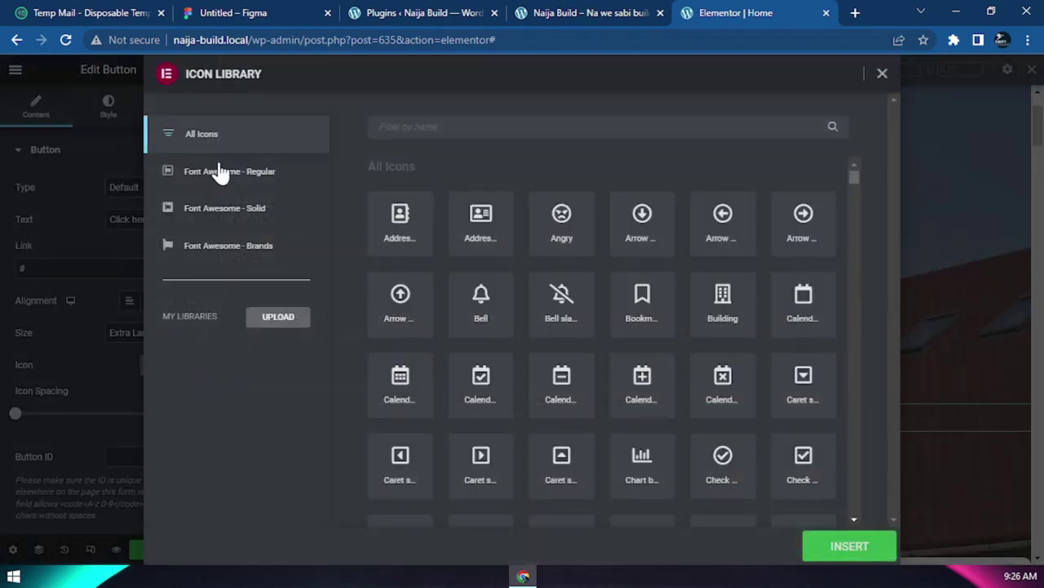
Insert the square caret icon from the Icon Library into the CLICK HERE button
{"action": "scroll", "coordinate": [434, 225], "scroll_direction": "down", "scroll_amount": 3}
{"action": "scroll", "coordinate": [435, 214], "scroll_direction": "down", "scroll_amount": 10}
{"action": "scroll", "coordinate": [436, 214], "scroll_direction": "up", "scroll_amount": 6}
{"action": "scroll", "coordinate": [436, 214], "scroll_direction": "up", "scroll_amount": 8}
{"action": "left_click", "coordinate": [500, 463]}
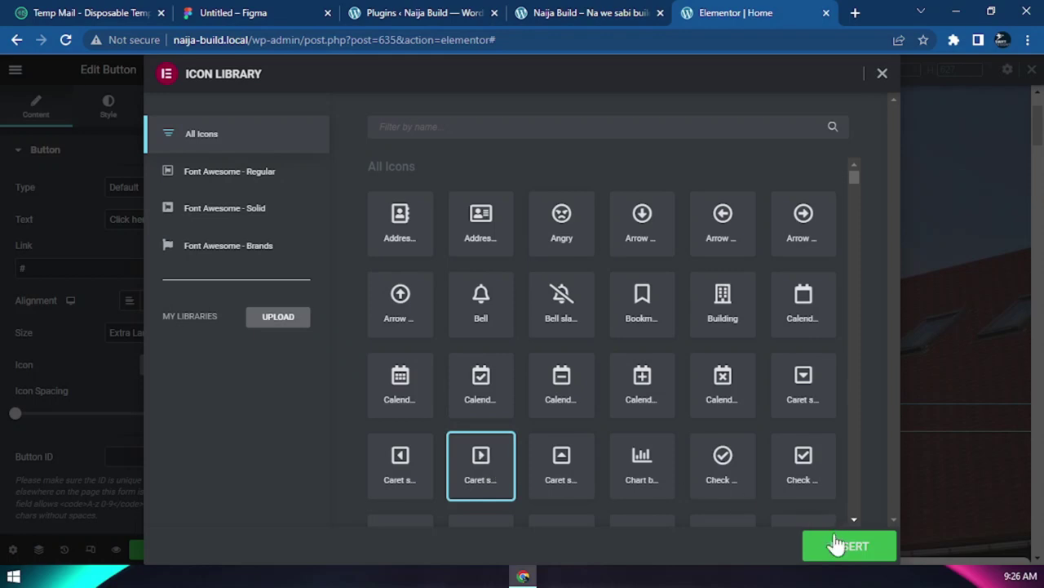
{"action": "left_click", "coordinate": [849, 546]}
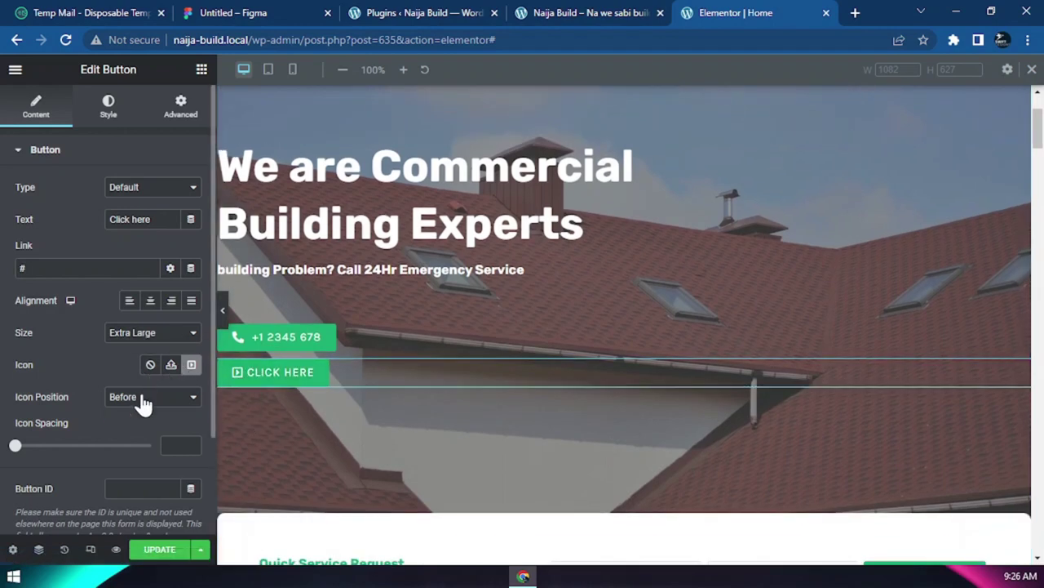
Move the button icon after the text and relabel the button 'Call us'
{"action": "left_click", "coordinate": [141, 397]}
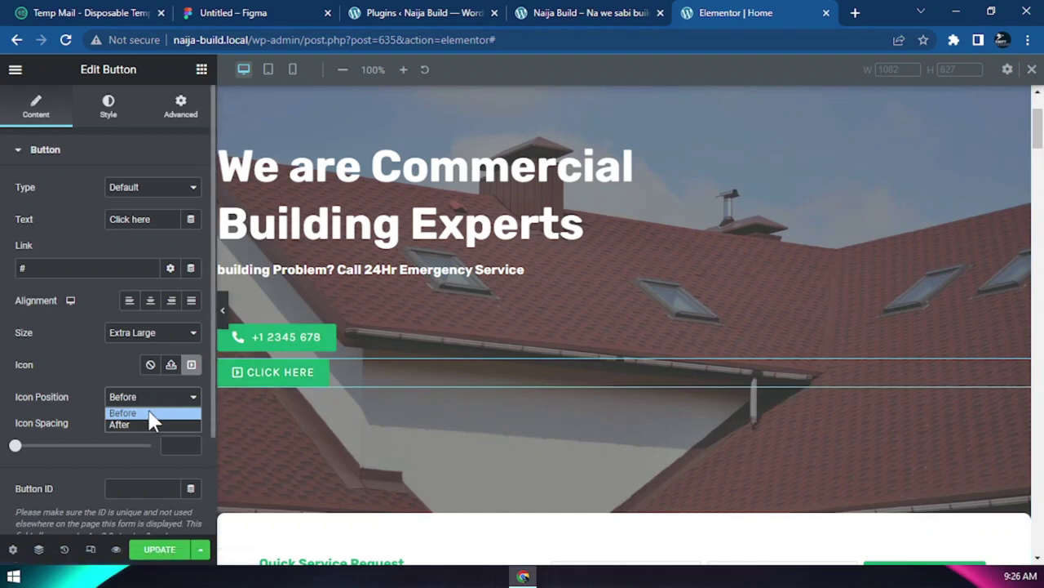
{"action": "left_click", "coordinate": [134, 424]}
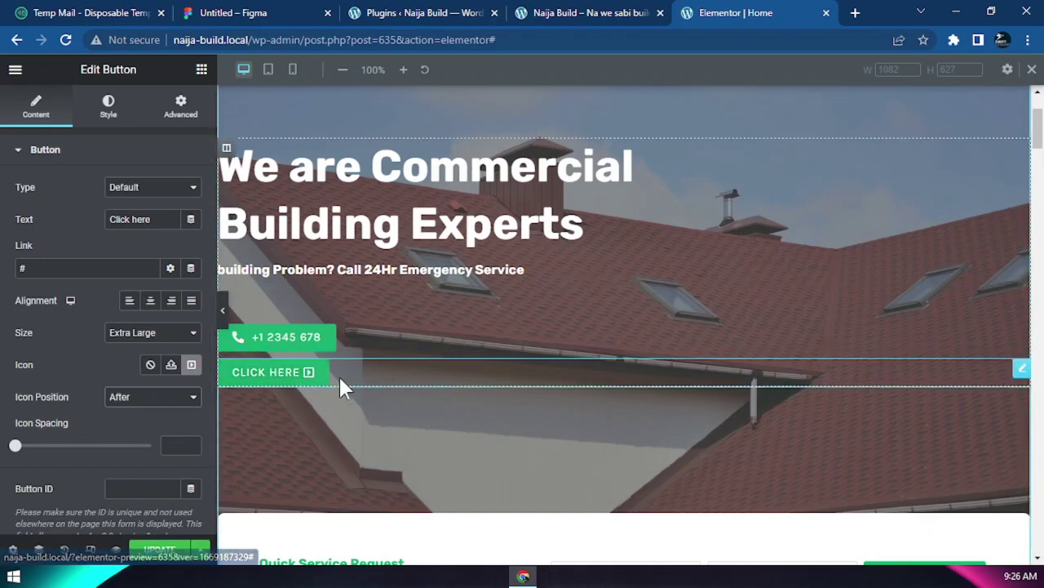
{"action": "left_click", "coordinate": [145, 218]}
{"action": "triple_click", "coordinate": [152, 218]}
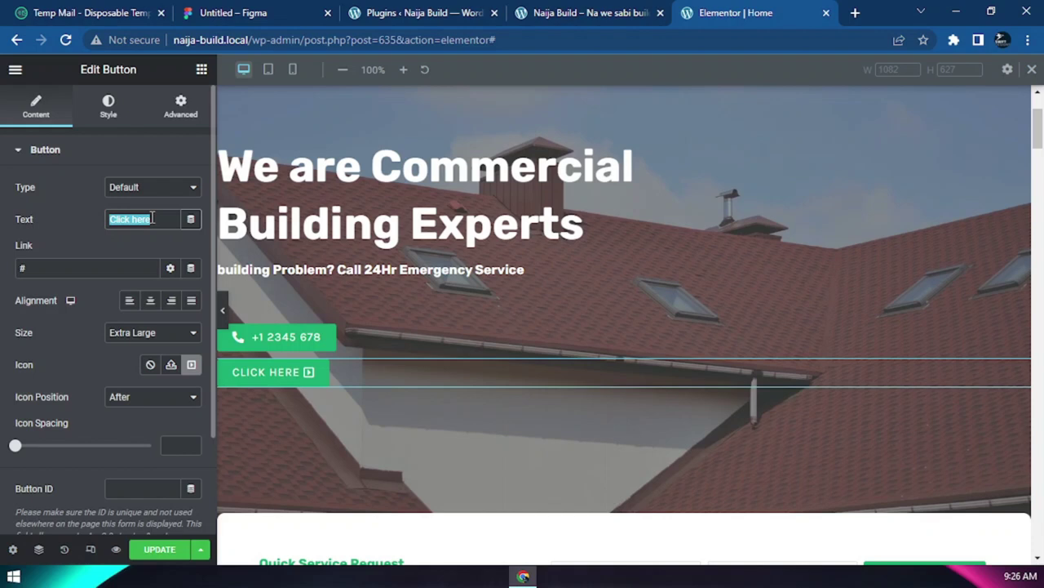
{"action": "type", "text": "Call us"}
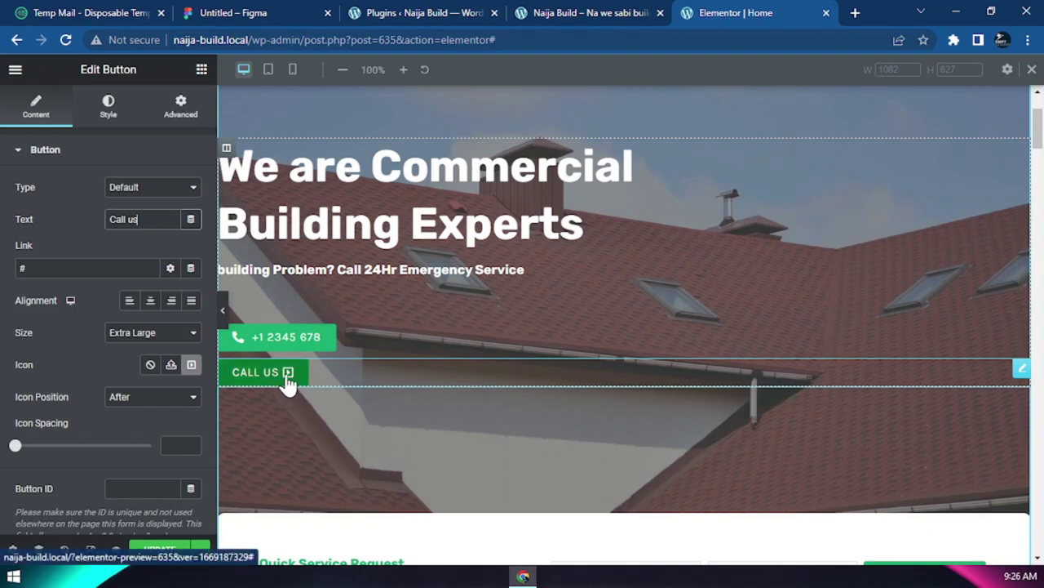
{"action": "left_click", "coordinate": [141, 192]}
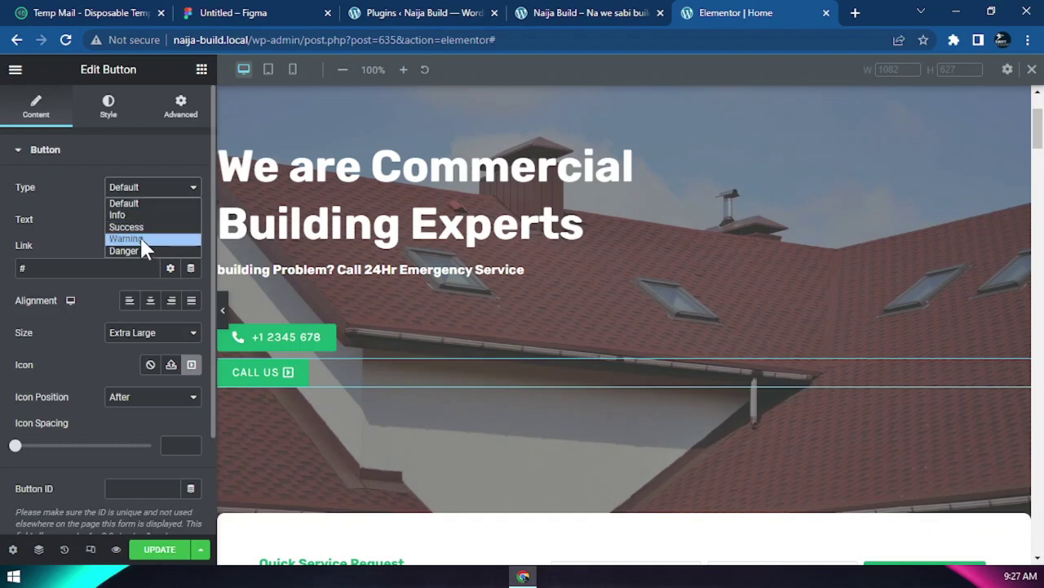
Try the Warning and Danger types on the Call us button, then revert it to Default
{"action": "left_click", "coordinate": [139, 239]}
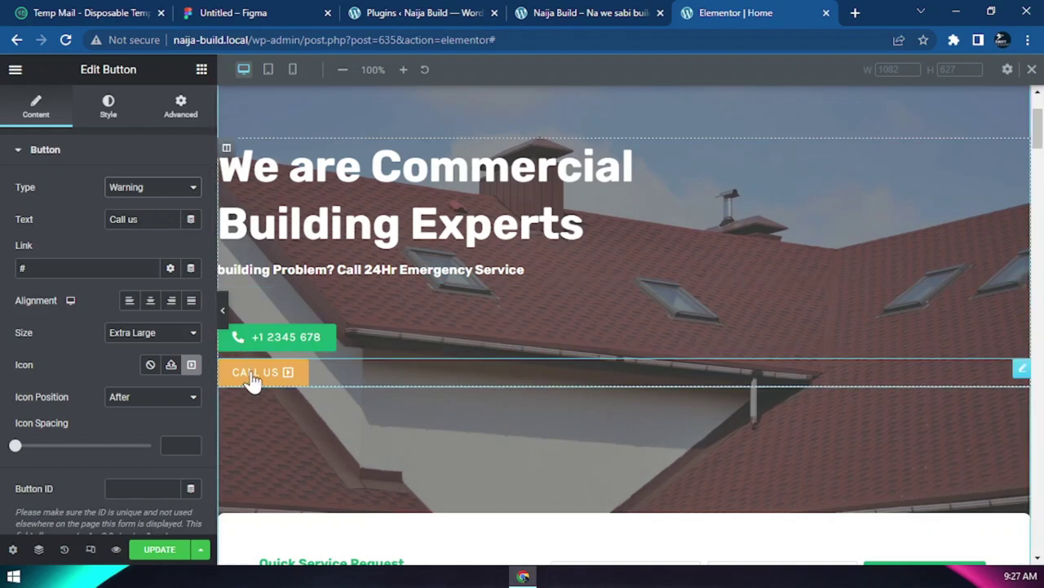
{"action": "left_click", "coordinate": [146, 190]}
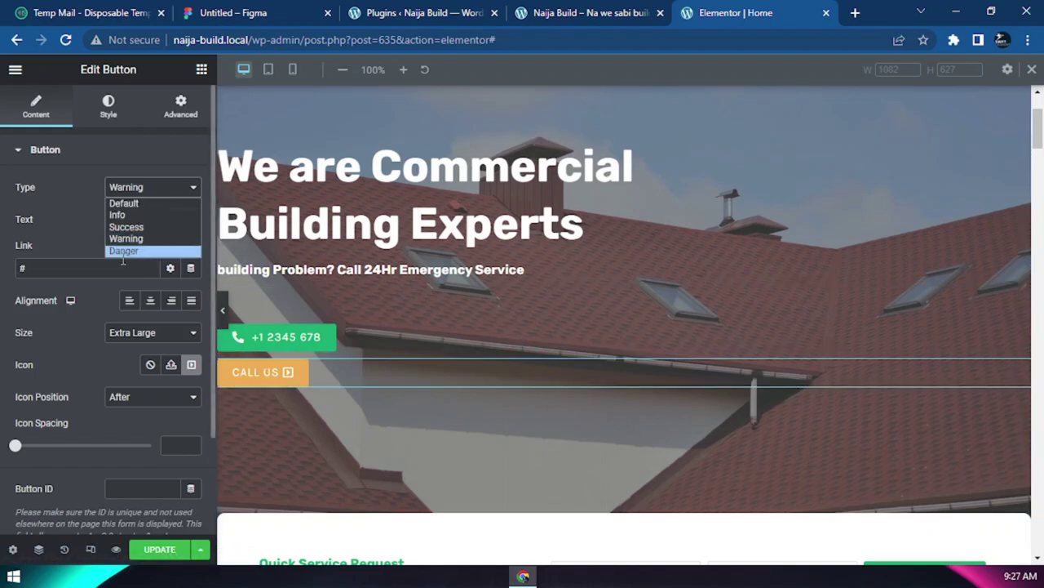
{"action": "left_click", "coordinate": [125, 251]}
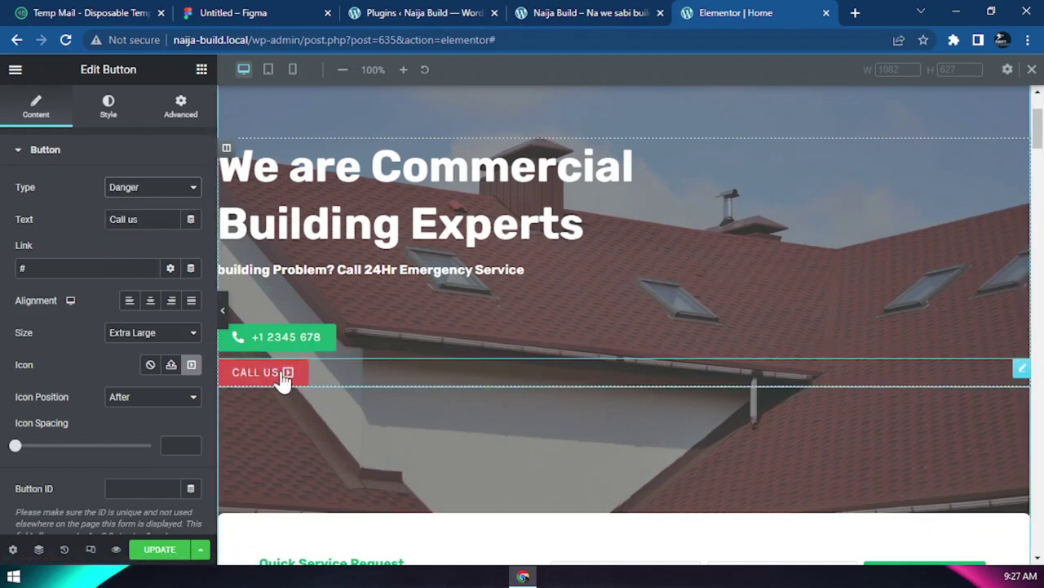
{"action": "left_click", "coordinate": [132, 191]}
{"action": "left_click", "coordinate": [126, 201]}
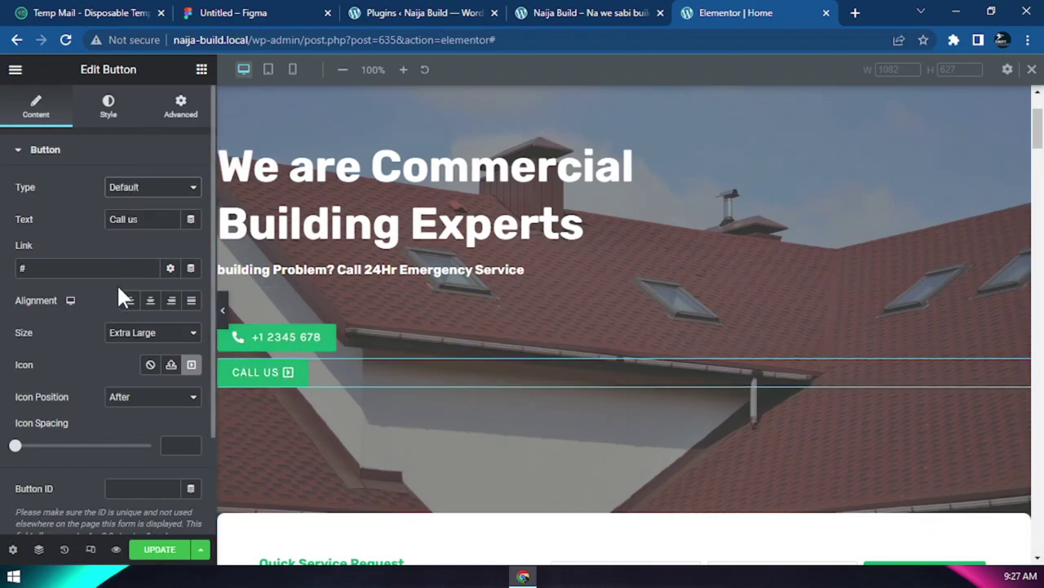
Check the button ID field, then switch to the Call us button's Style settings
{"action": "scroll", "coordinate": [102, 294], "scroll_direction": "down", "scroll_amount": 2}
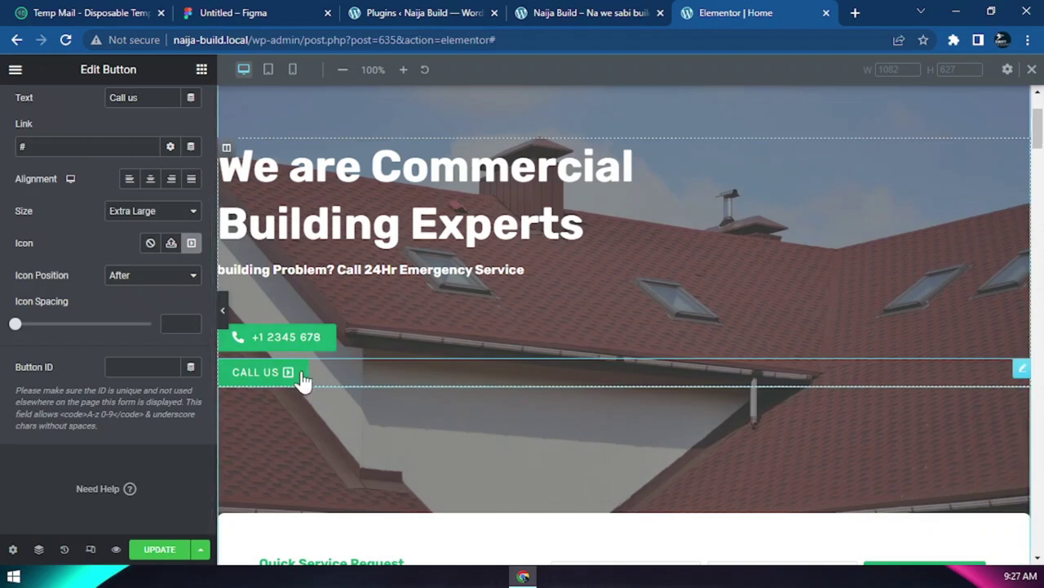
{"action": "left_click", "coordinate": [143, 368]}
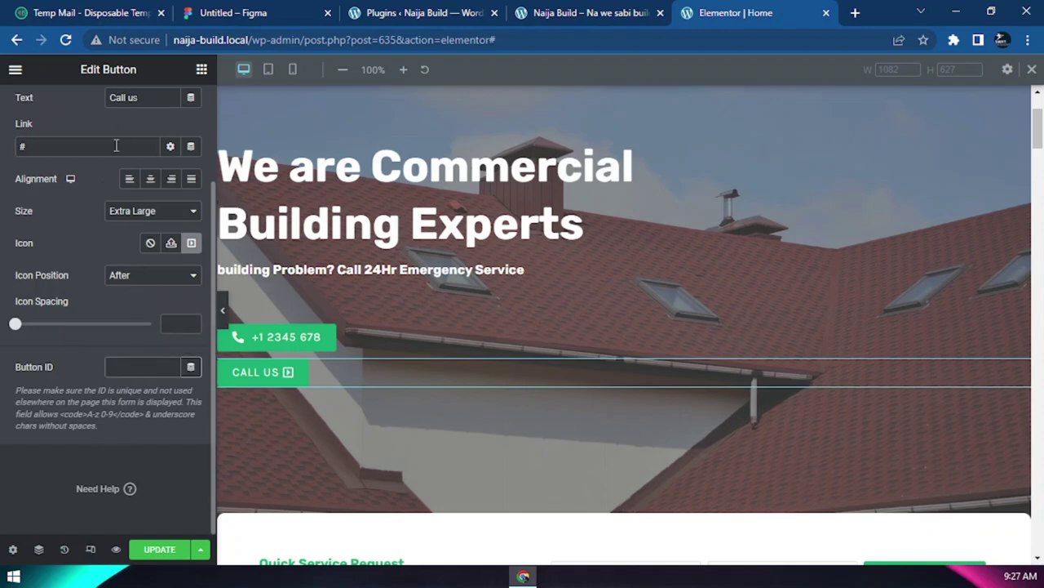
{"action": "scroll", "coordinate": [131, 326], "scroll_direction": "up", "scroll_amount": 2}
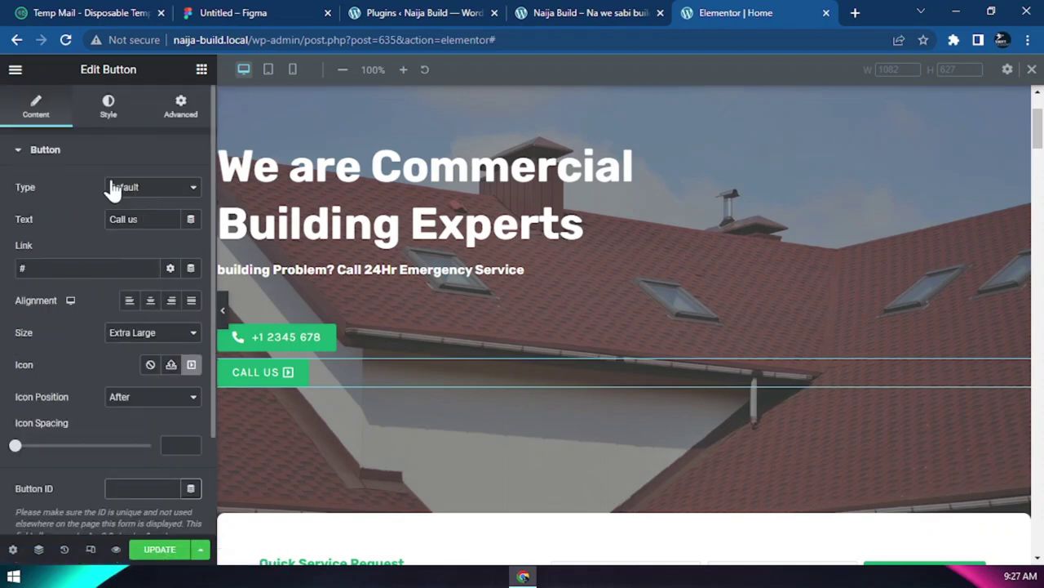
{"action": "left_click", "coordinate": [109, 110]}
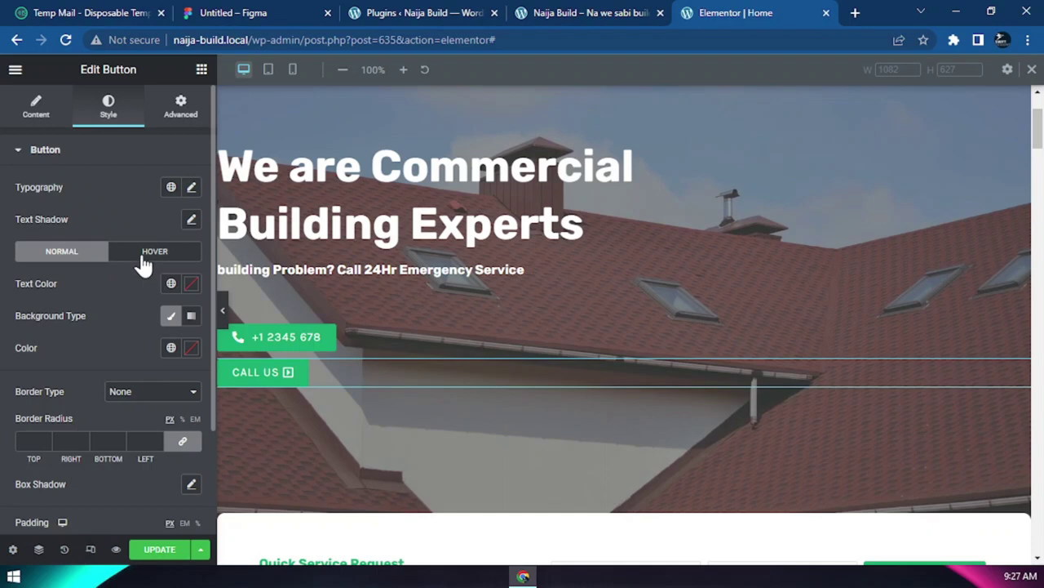
Give the CALL US text the Alata font and a larger size, switching the size unit to EM
{"action": "left_click", "coordinate": [192, 190]}
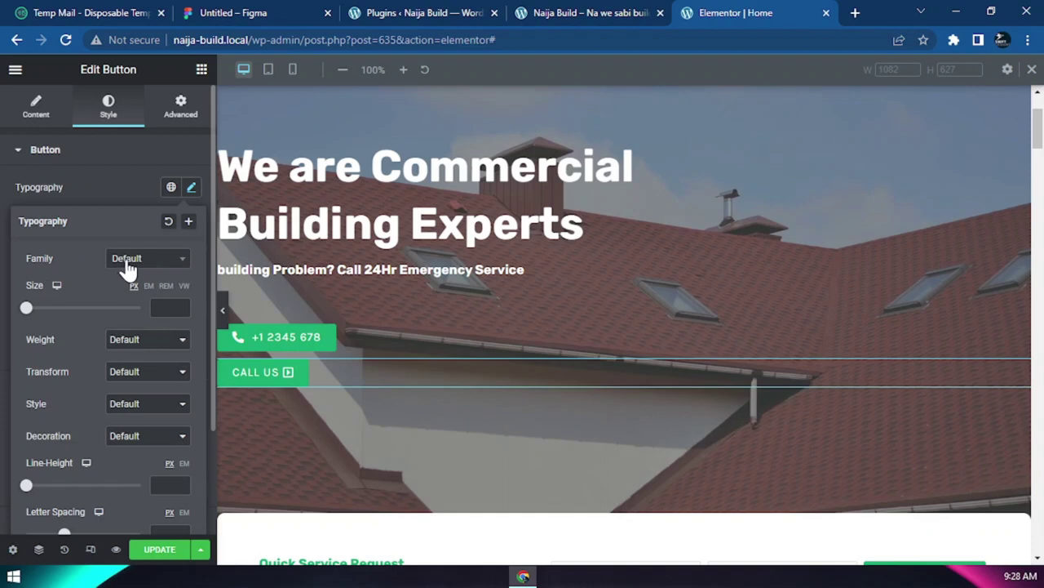
{"action": "left_click", "coordinate": [128, 263]}
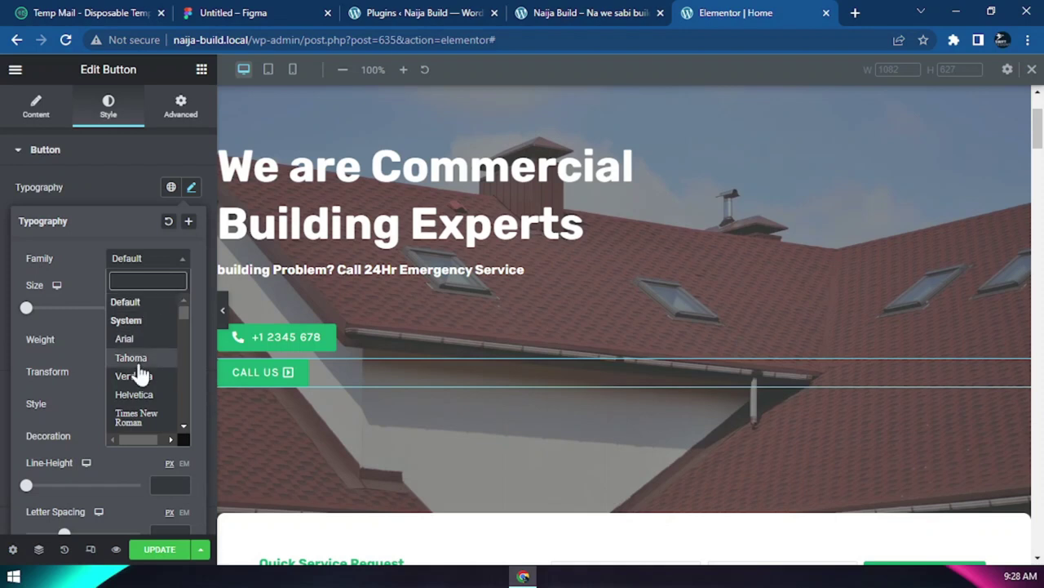
{"action": "scroll", "coordinate": [139, 342], "scroll_direction": "down", "scroll_amount": 4}
{"action": "scroll", "coordinate": [141, 339], "scroll_direction": "down", "scroll_amount": 8}
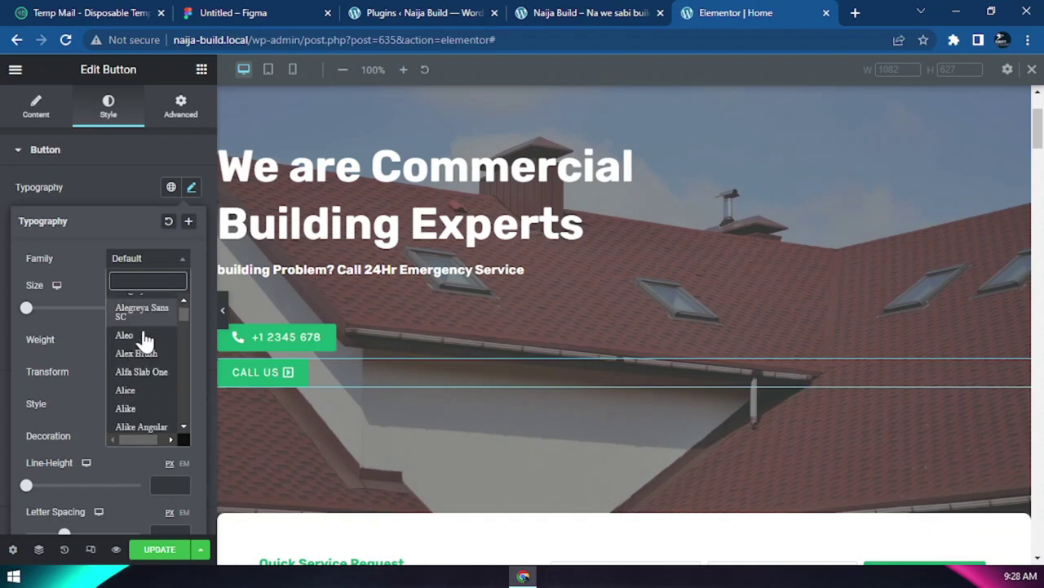
{"action": "scroll", "coordinate": [143, 341], "scroll_direction": "up", "scroll_amount": 4}
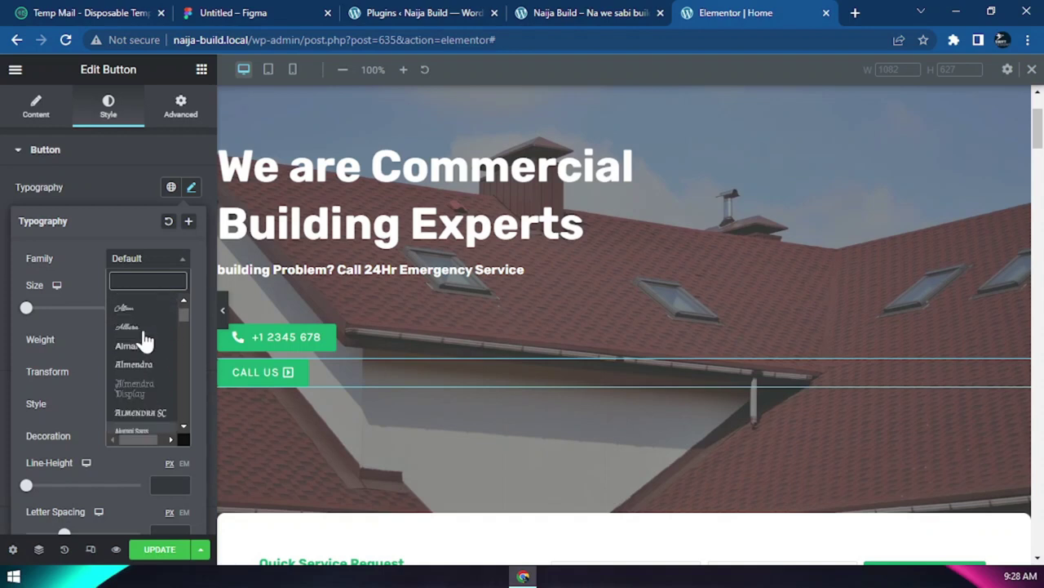
{"action": "scroll", "coordinate": [141, 326], "scroll_direction": "up", "scroll_amount": 2}
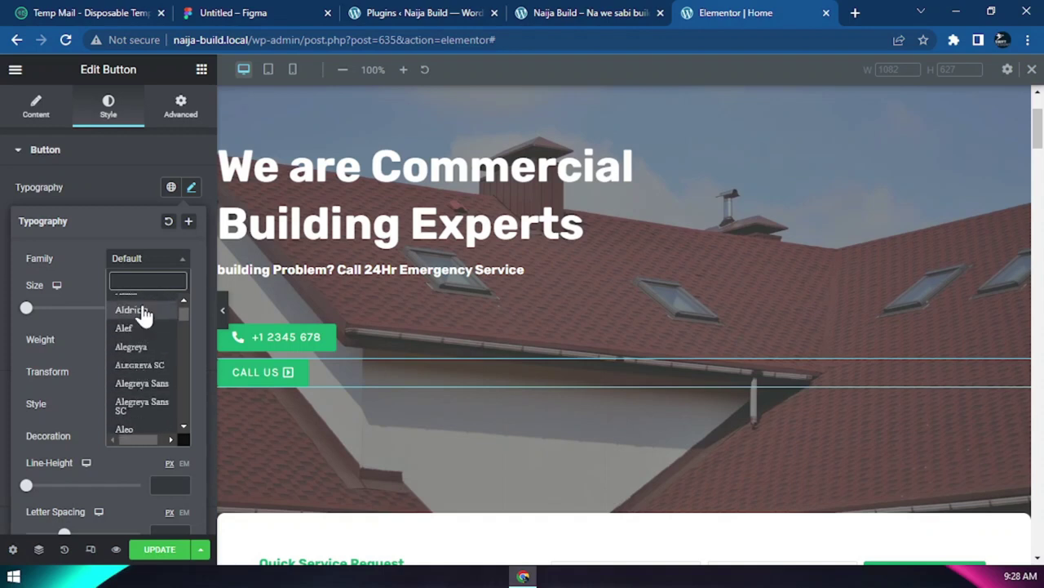
{"action": "type", "text": "ali"}
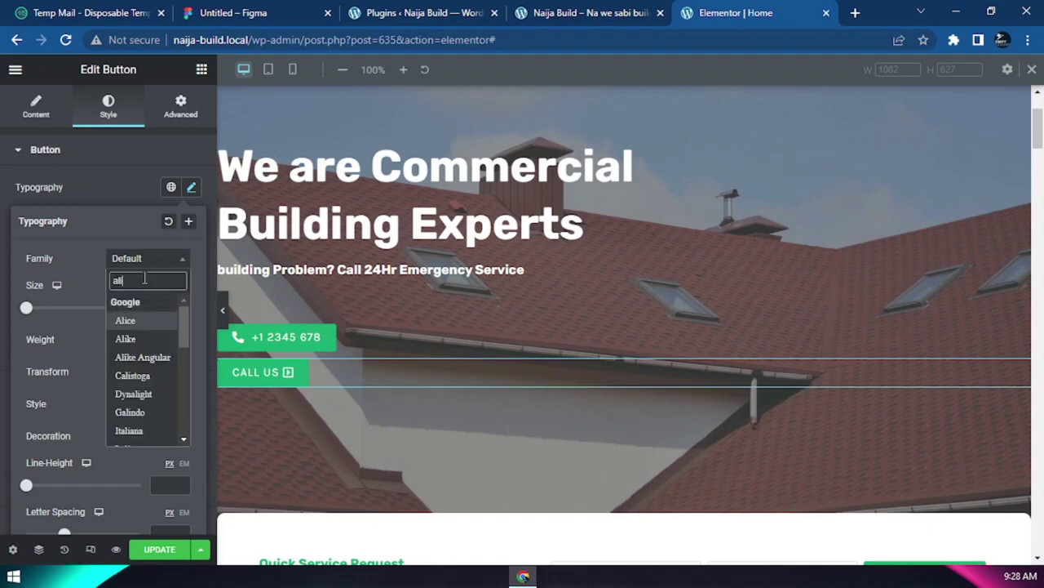
{"action": "left_click", "coordinate": [131, 316]}
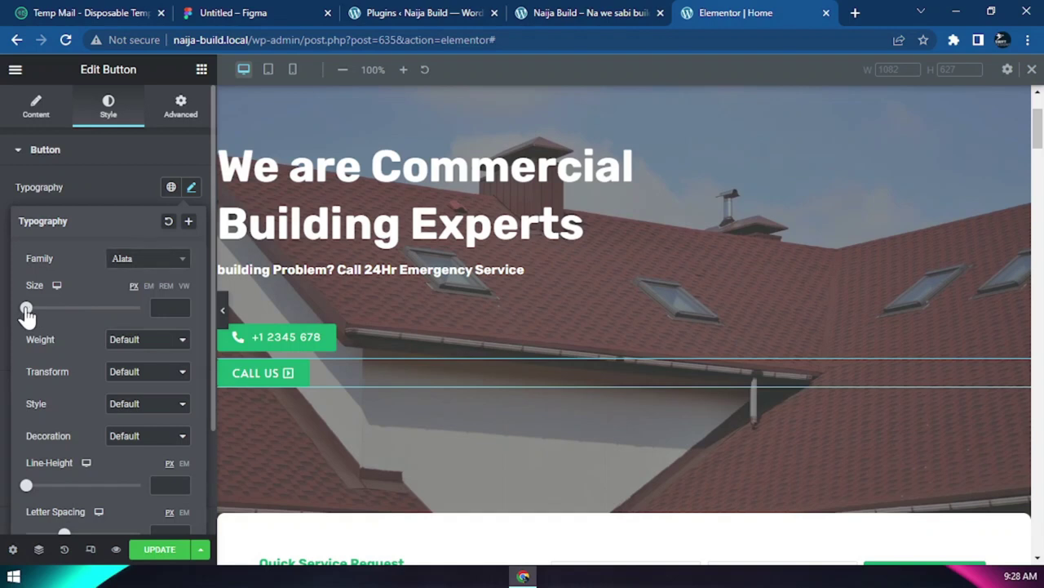
{"action": "mouse_move", "coordinate": [27, 311]}
{"action": "left_mouse_down"}
{"action": "mouse_move", "coordinate": [66, 311]}
{"action": "mouse_move", "coordinate": [43, 312]}
{"action": "left_mouse_up"}
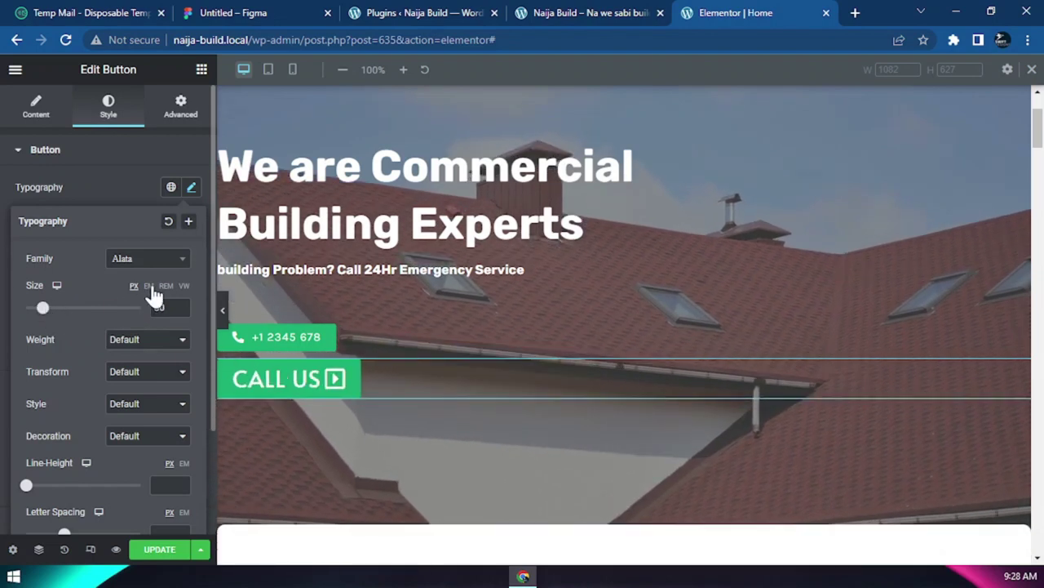
{"action": "left_click", "coordinate": [149, 287]}
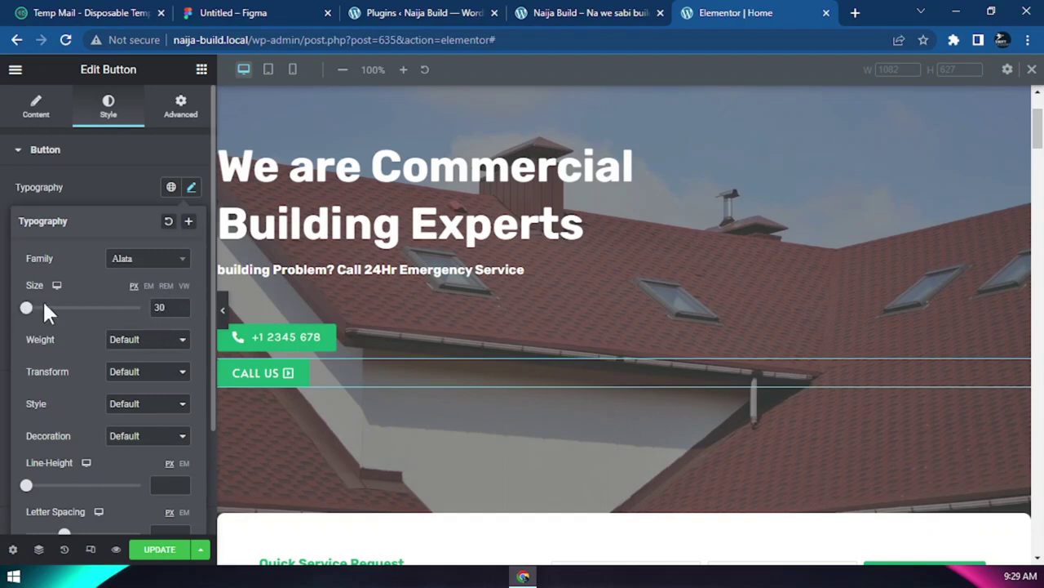
Set the CALL US text to size 22 with 800 Extra Bold weight and Italic style
{"action": "left_click_drag", "start_coordinate": [28, 309], "coordinate": [38, 310]}
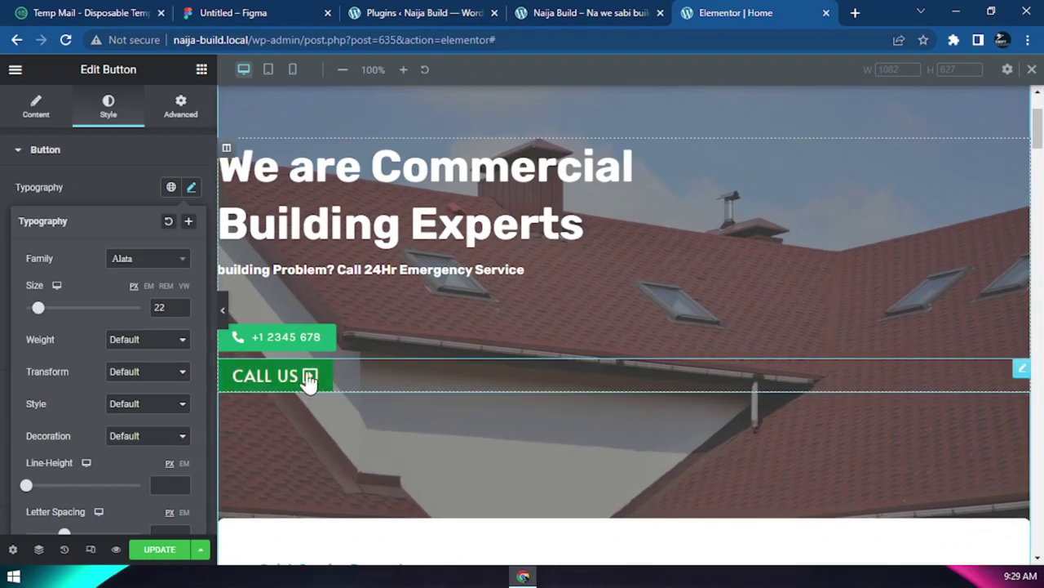
{"action": "left_click", "coordinate": [139, 372]}
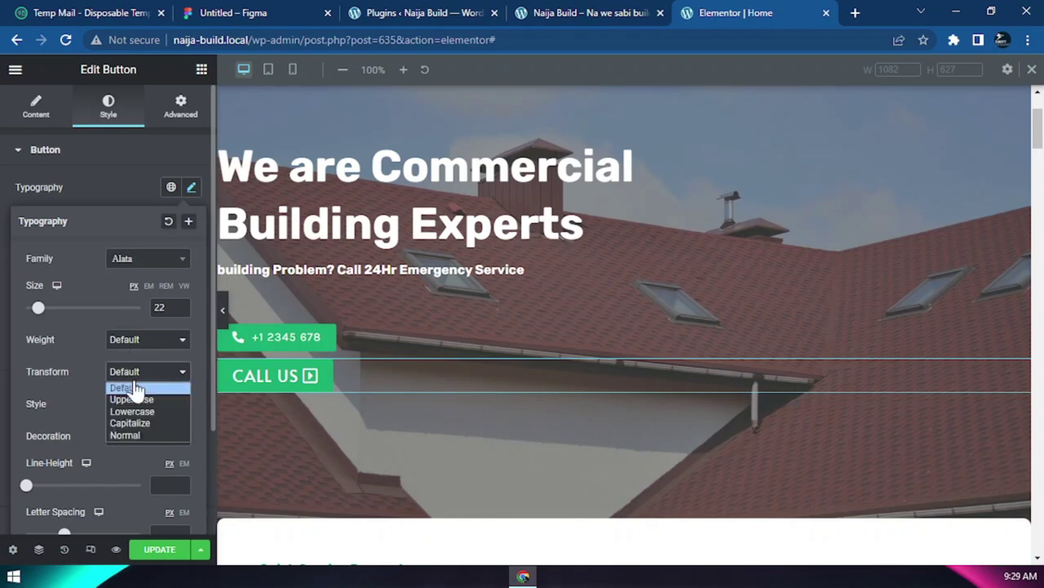
{"action": "left_click", "coordinate": [144, 341]}
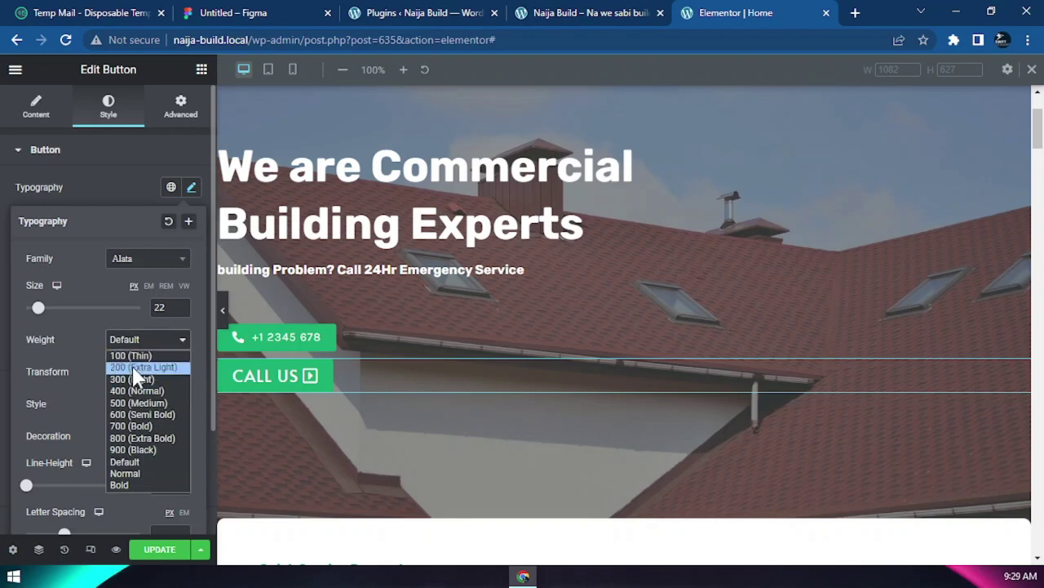
{"action": "left_click", "coordinate": [136, 355]}
{"action": "left_click", "coordinate": [135, 341]}
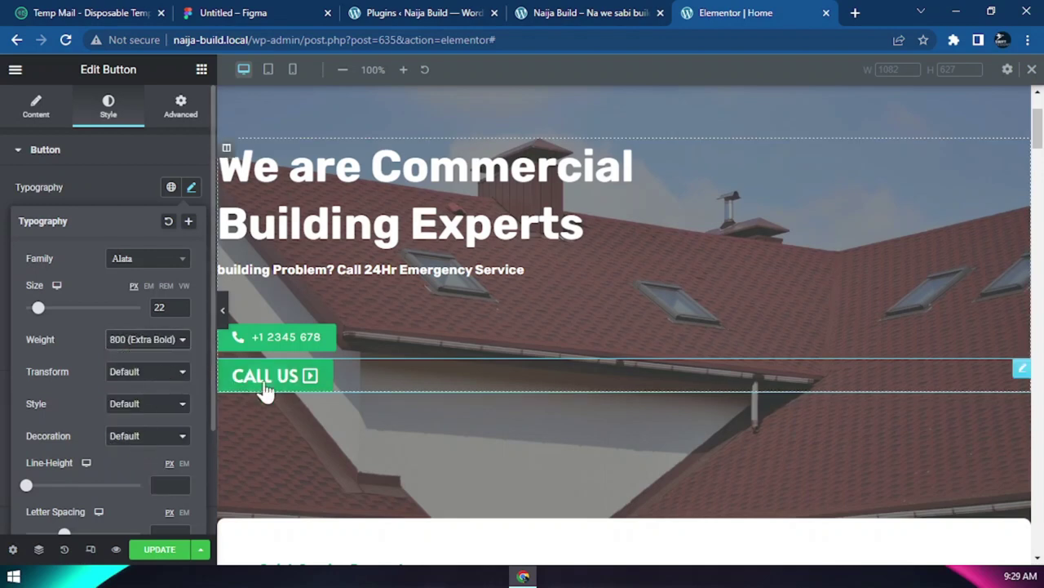
{"action": "left_click", "coordinate": [134, 408]}
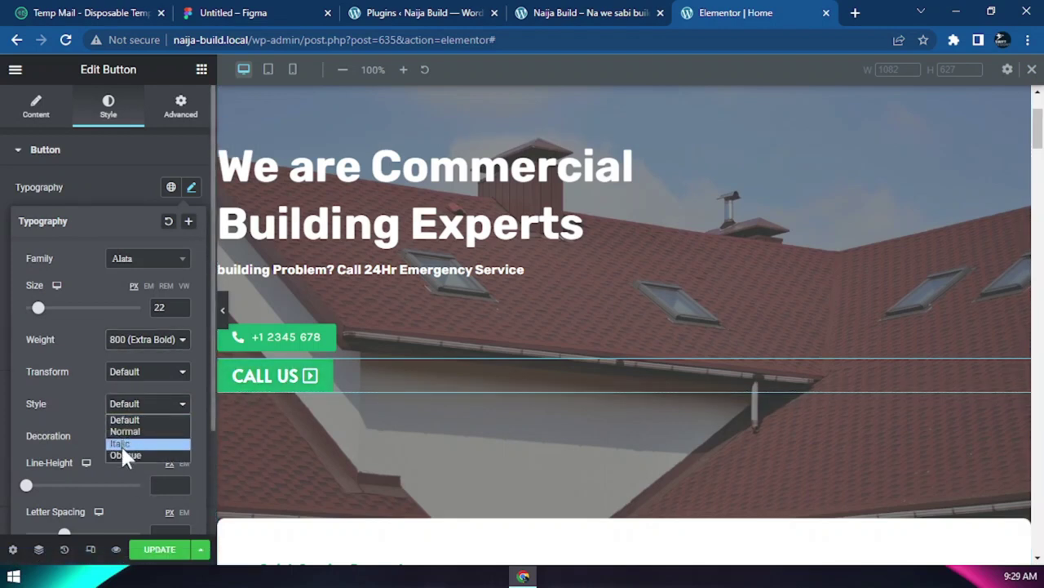
{"action": "left_click", "coordinate": [133, 445]}
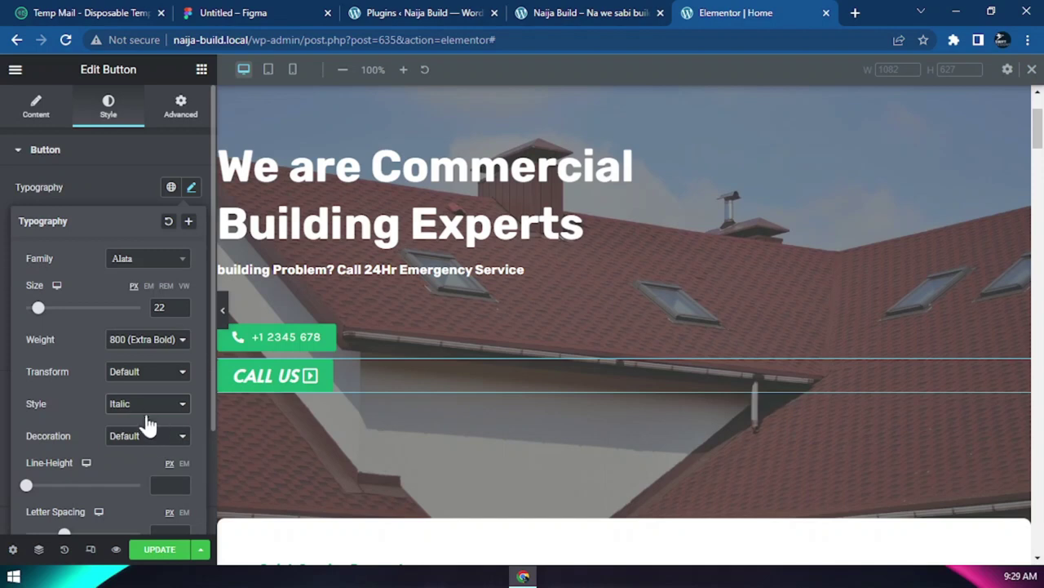
Widen the CALL US letter spacing to 4.8 and word spacing to 21
{"action": "scroll", "coordinate": [122, 445], "scroll_direction": "down", "scroll_amount": 2}
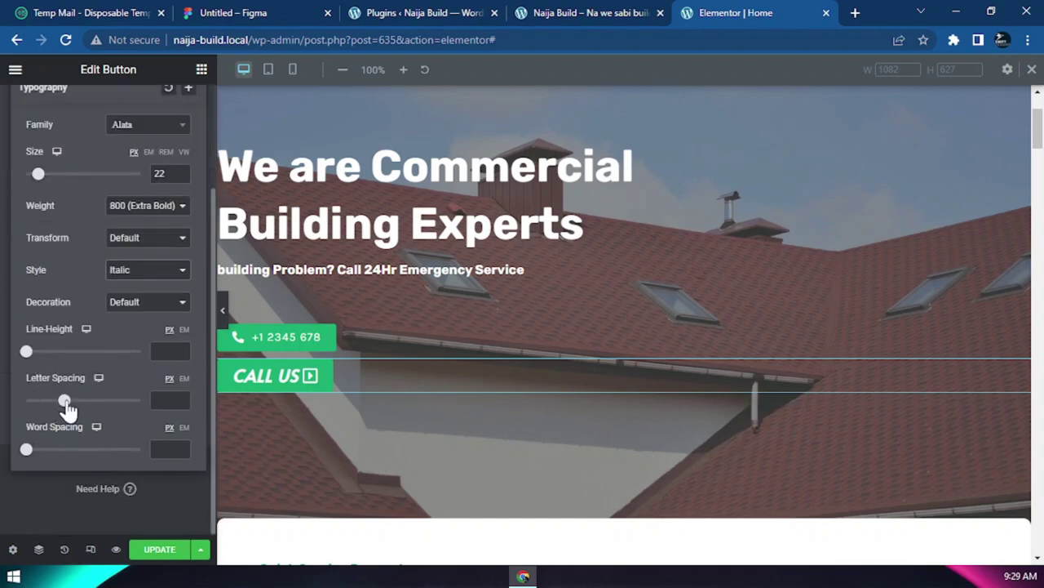
{"action": "left_click_drag", "start_coordinate": [65, 405], "coordinate": [104, 405]}
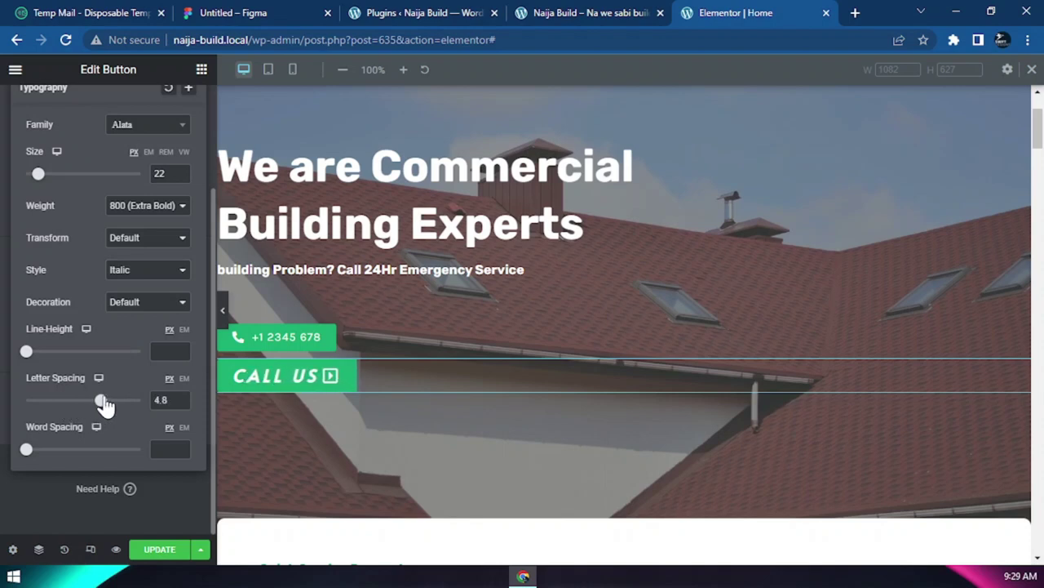
{"action": "left_click_drag", "start_coordinate": [32, 448], "coordinate": [53, 450]}
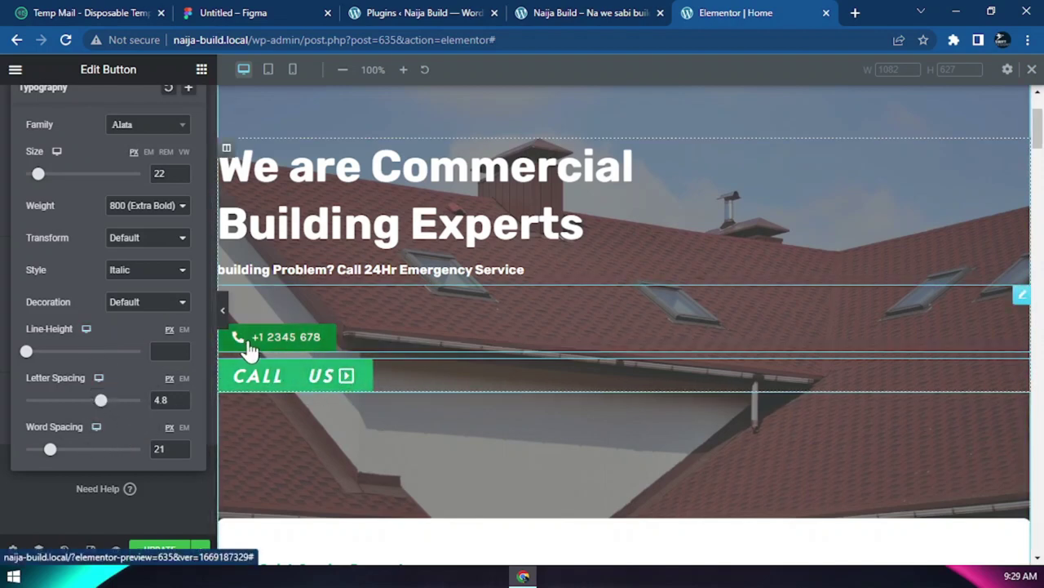
Open the save options beside UPDATE, then bring up the live Naija Build homepage tab
{"action": "right_click", "coordinate": [276, 368]}
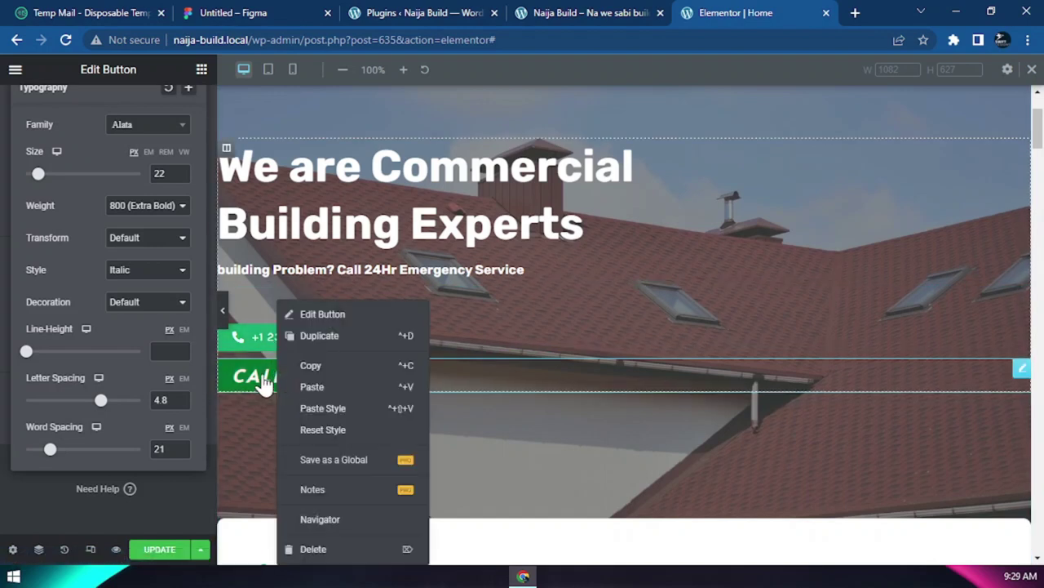
{"action": "scroll", "coordinate": [161, 495], "scroll_direction": "down", "scroll_amount": 5}
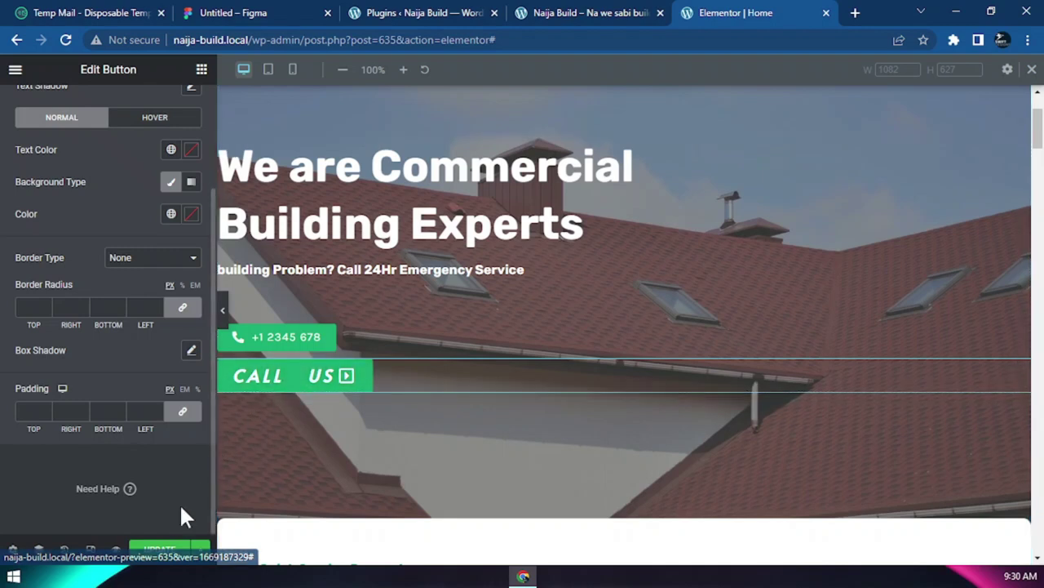
{"action": "scroll", "coordinate": [374, 288], "scroll_direction": "down", "scroll_amount": 2}
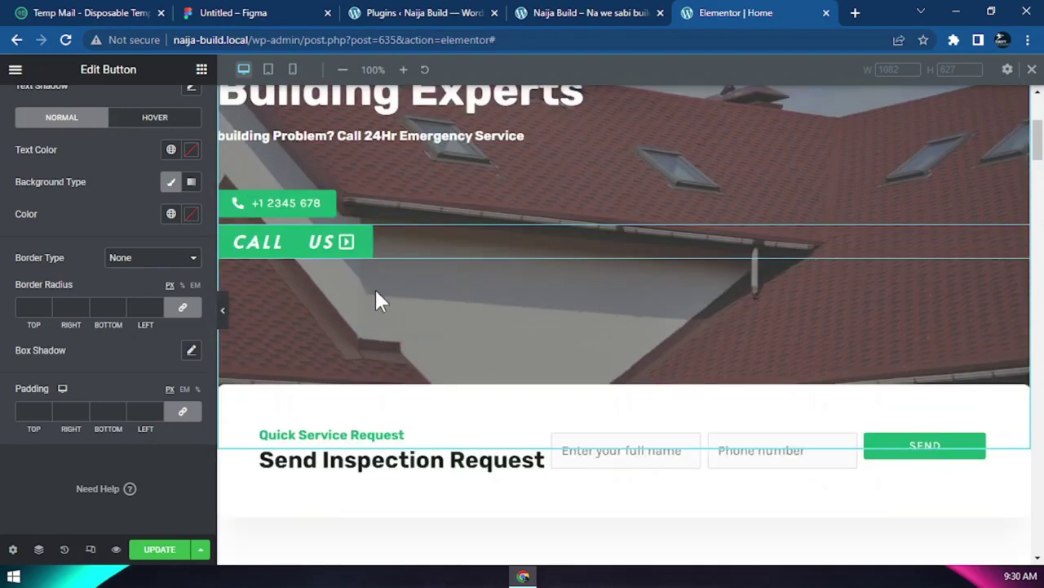
{"action": "scroll", "coordinate": [375, 294], "scroll_direction": "up", "scroll_amount": 3}
{"action": "scroll", "coordinate": [390, 281], "scroll_direction": "down", "scroll_amount": 5}
{"action": "scroll", "coordinate": [311, 237], "scroll_direction": "up", "scroll_amount": 2}
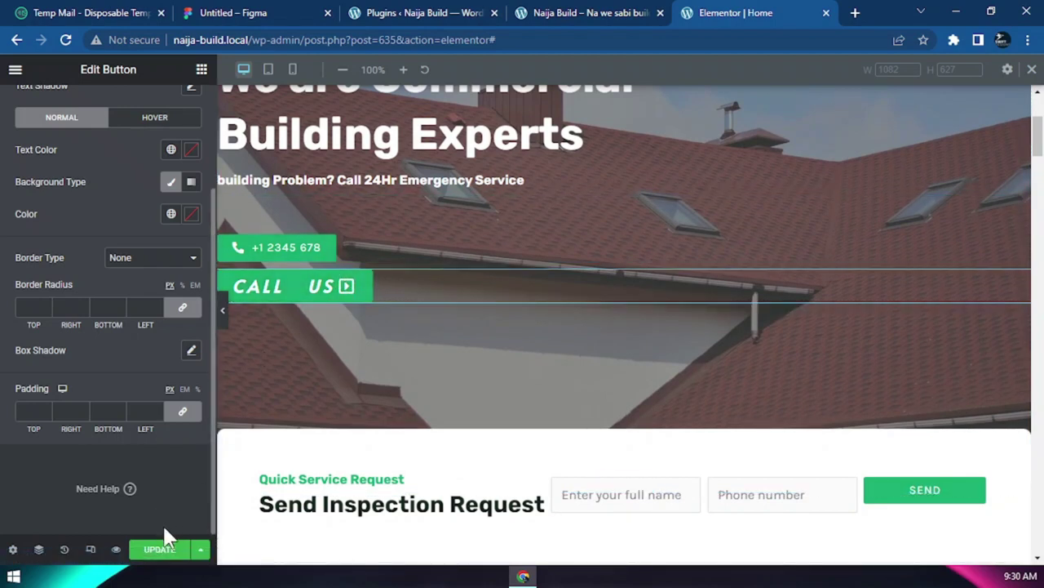
{"action": "left_click", "coordinate": [201, 550]}
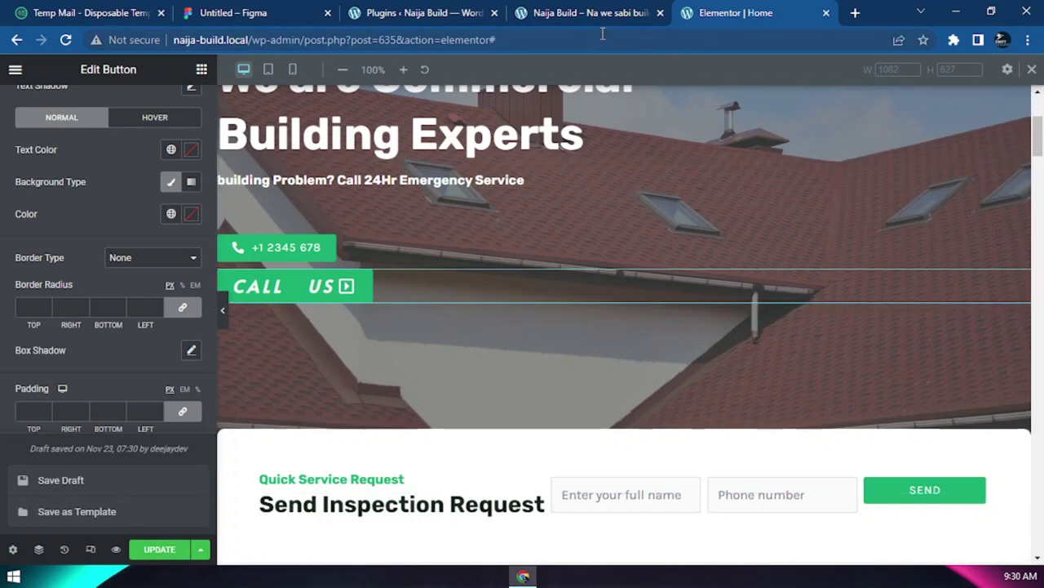
{"action": "left_click", "coordinate": [561, 16]}
{"action": "scroll", "coordinate": [499, 152], "scroll_direction": "up", "scroll_amount": 10}
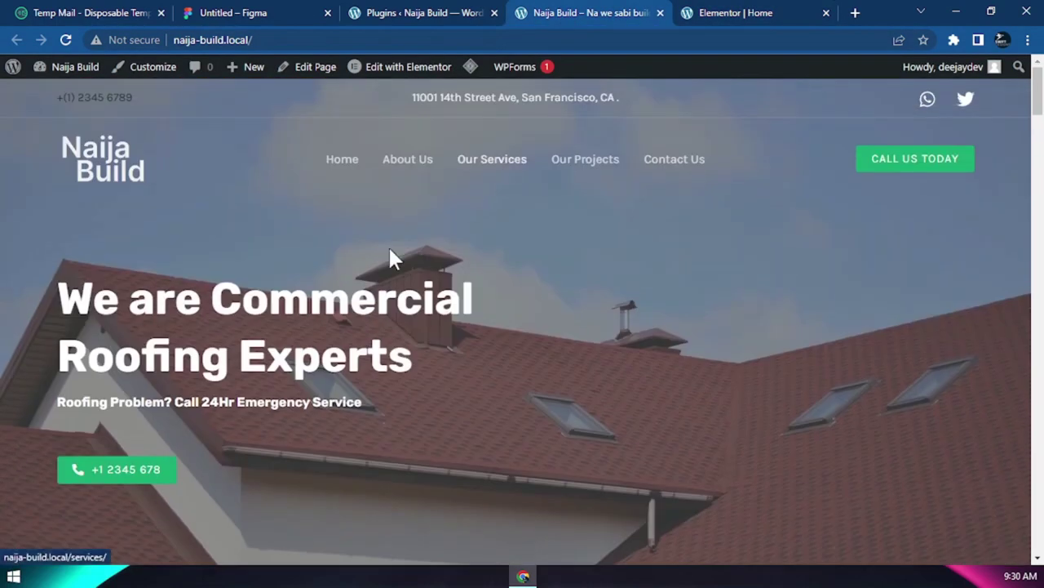
Update the page and reload the live homepage to confirm the Building Experts hero with CALL US
{"action": "key", "text": "F5"}
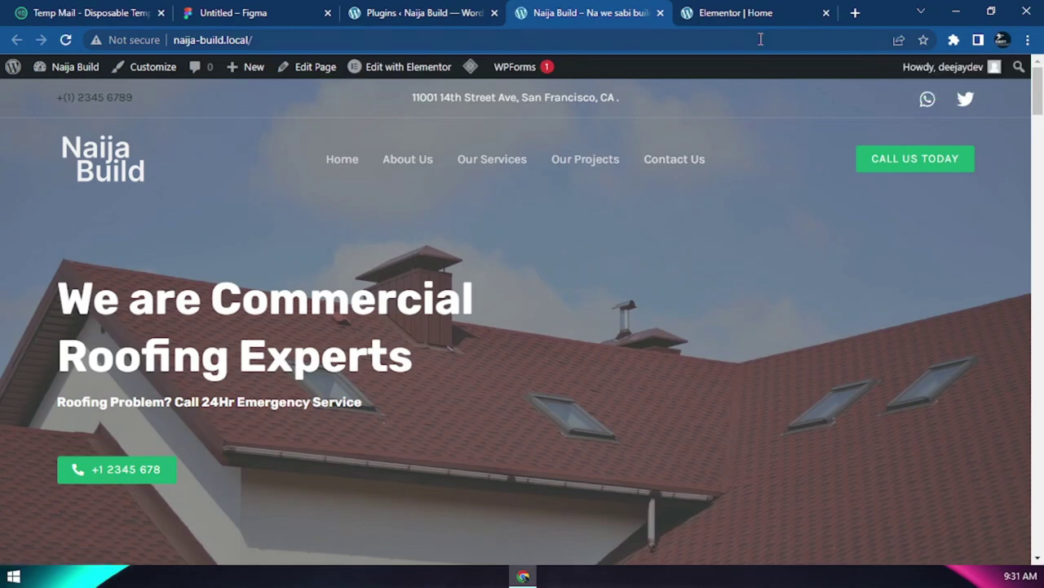
{"action": "left_click", "coordinate": [749, 14]}
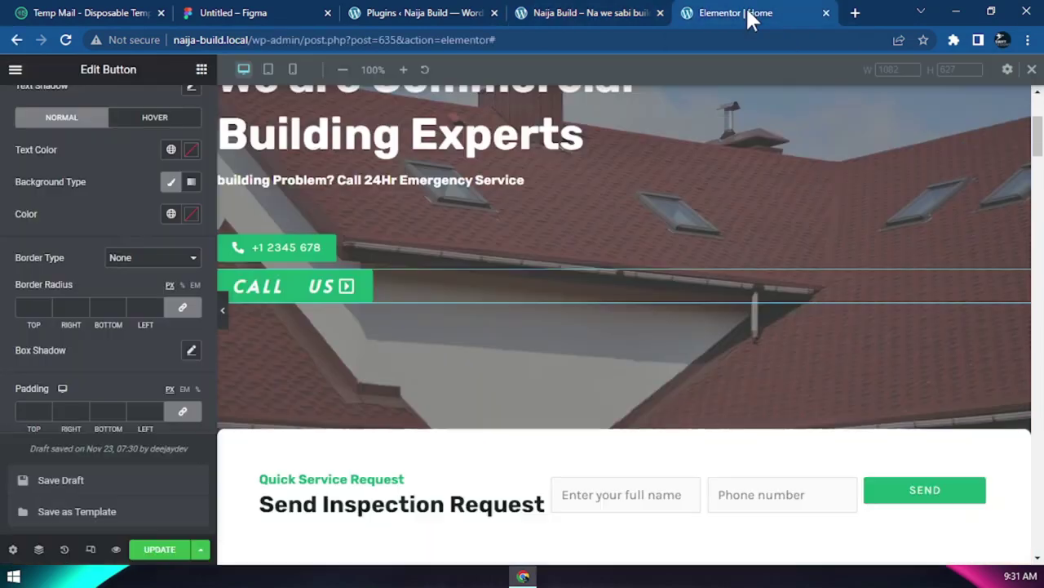
{"action": "left_click", "coordinate": [162, 551]}
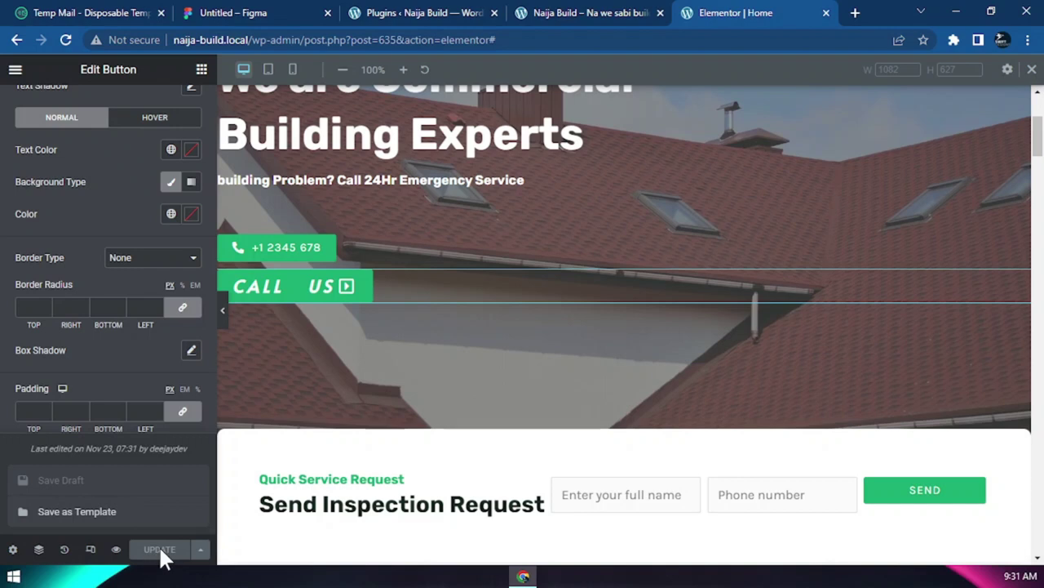
{"action": "left_click", "coordinate": [608, 13]}
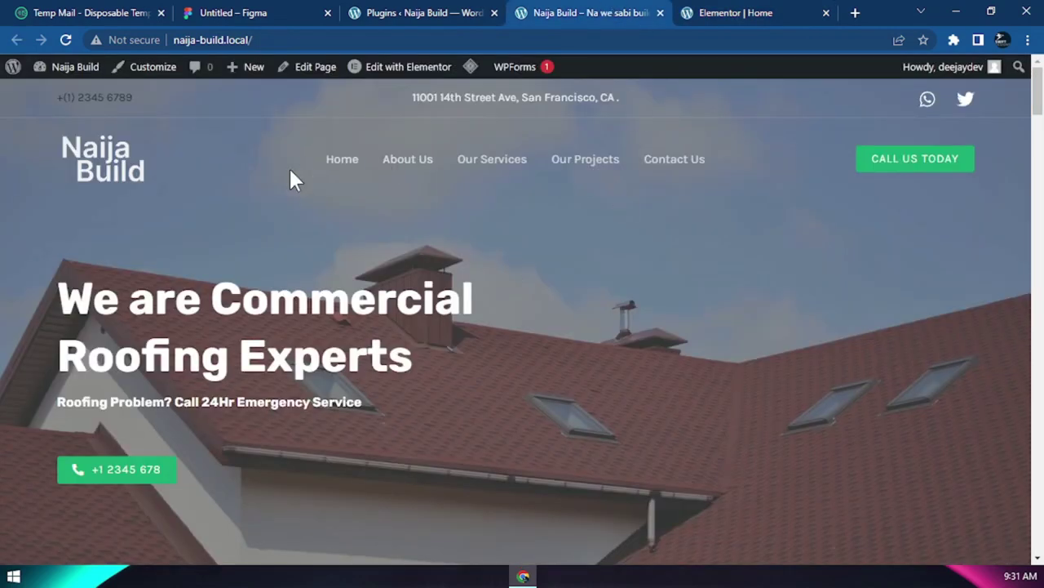
{"action": "left_click", "coordinate": [65, 39]}
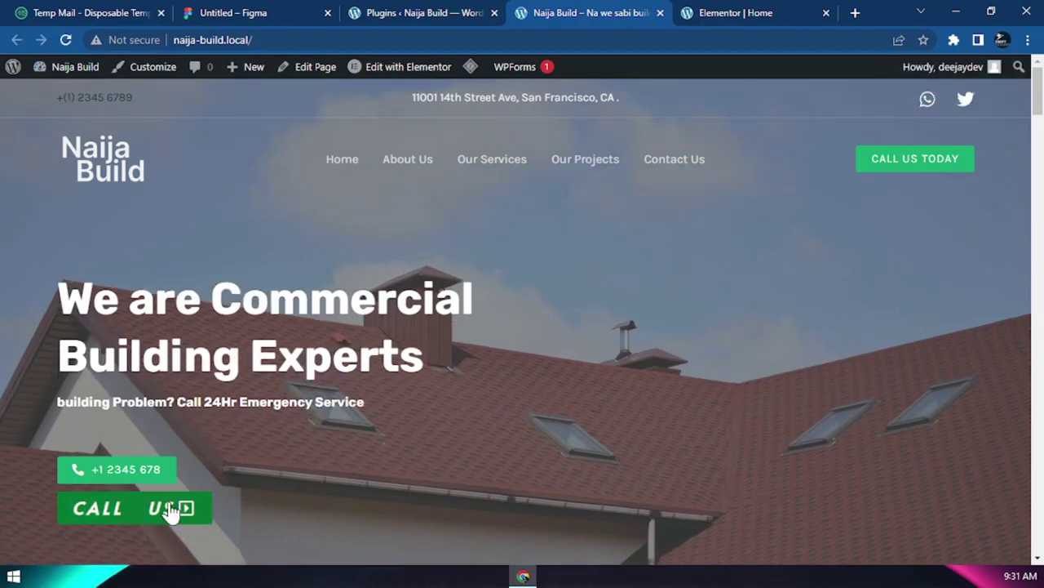
{"action": "left_click", "coordinate": [720, 15]}
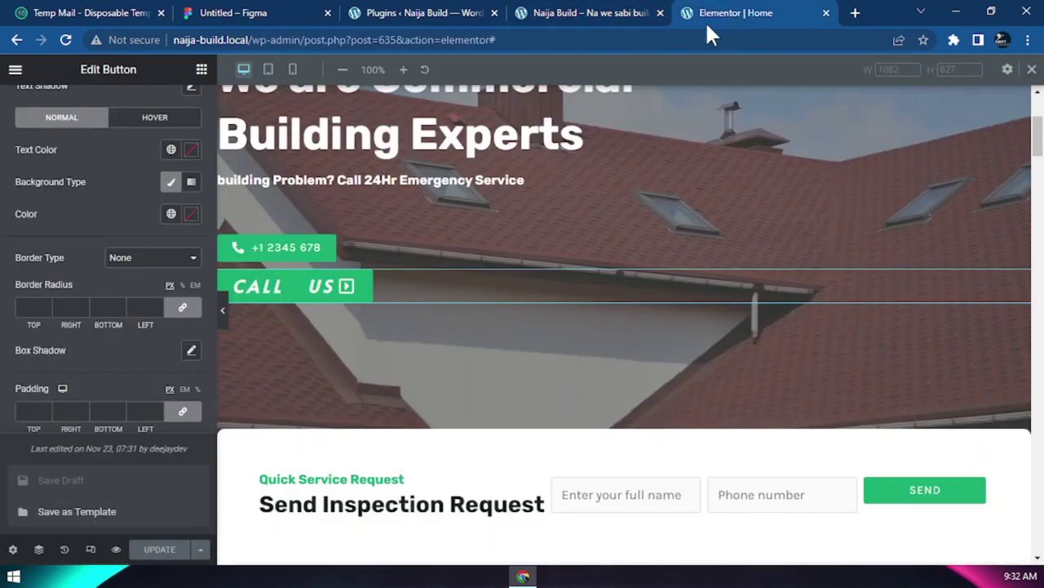
Copy the phone button and paste its green style onto the CALL US button
{"action": "right_click", "coordinate": [292, 259]}
{"action": "left_click", "coordinate": [319, 319]}
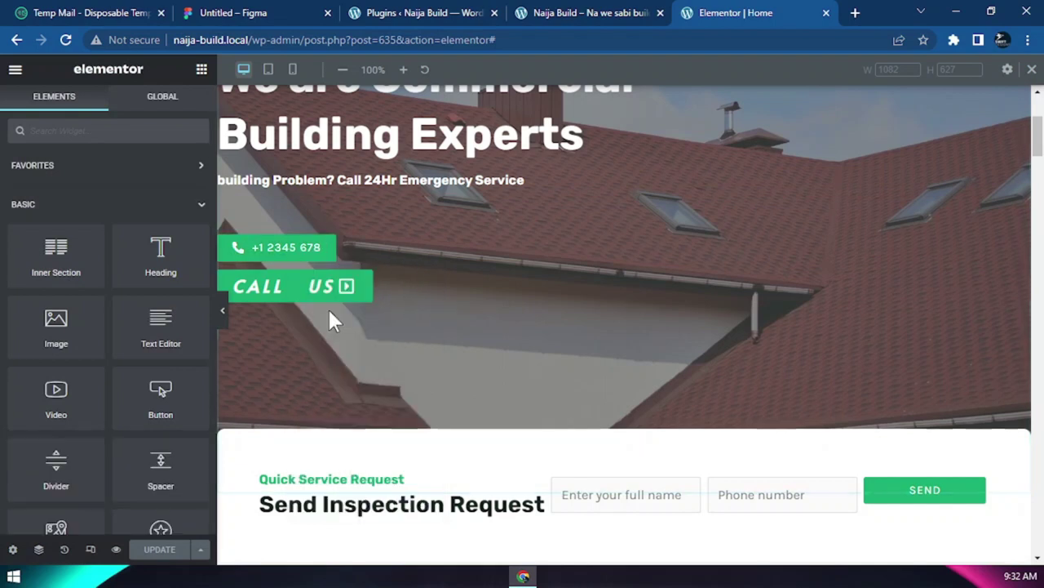
{"action": "right_click", "coordinate": [292, 290]}
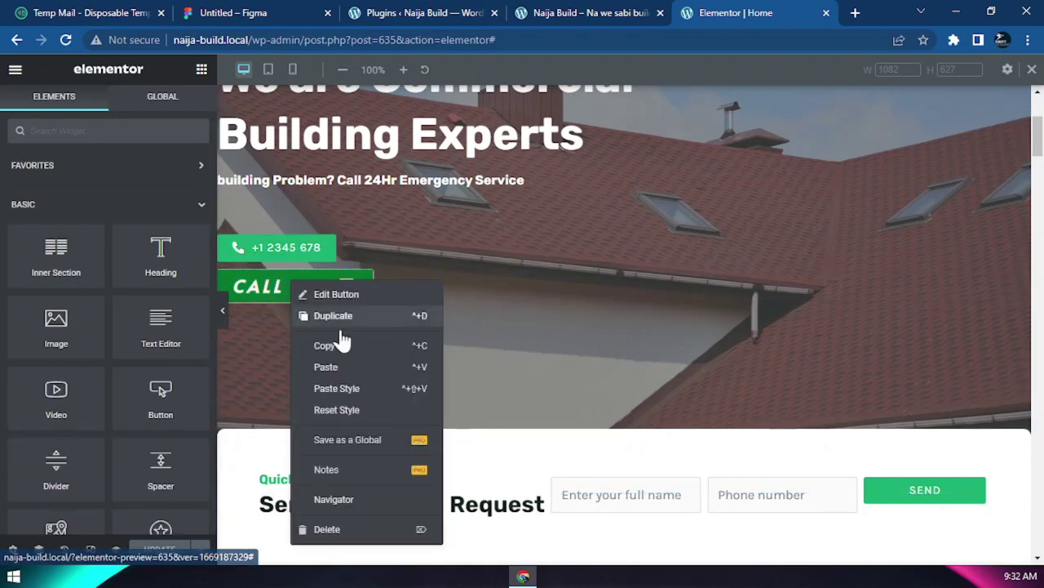
{"action": "left_click", "coordinate": [337, 389]}
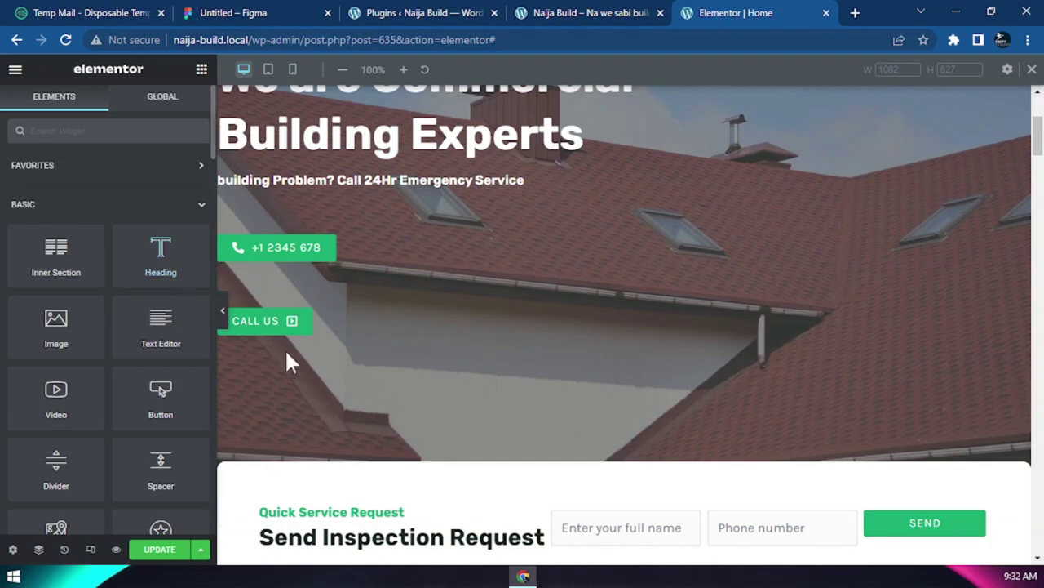
{"action": "left_click", "coordinate": [286, 320]}
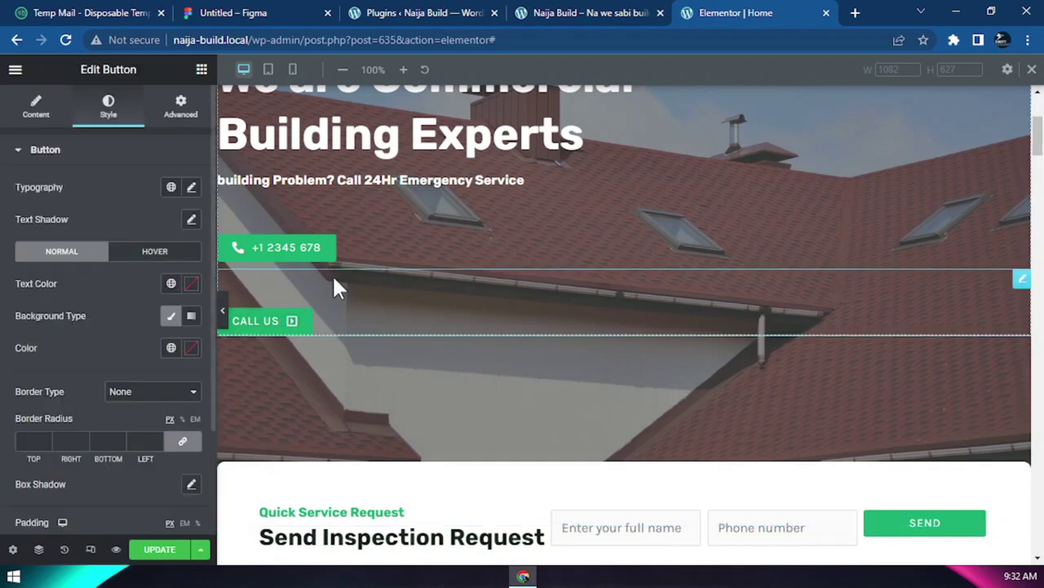
{"action": "scroll", "coordinate": [114, 310], "scroll_direction": "down", "scroll_amount": 1}
{"action": "scroll", "coordinate": [115, 310], "scroll_direction": "up", "scroll_amount": 1}
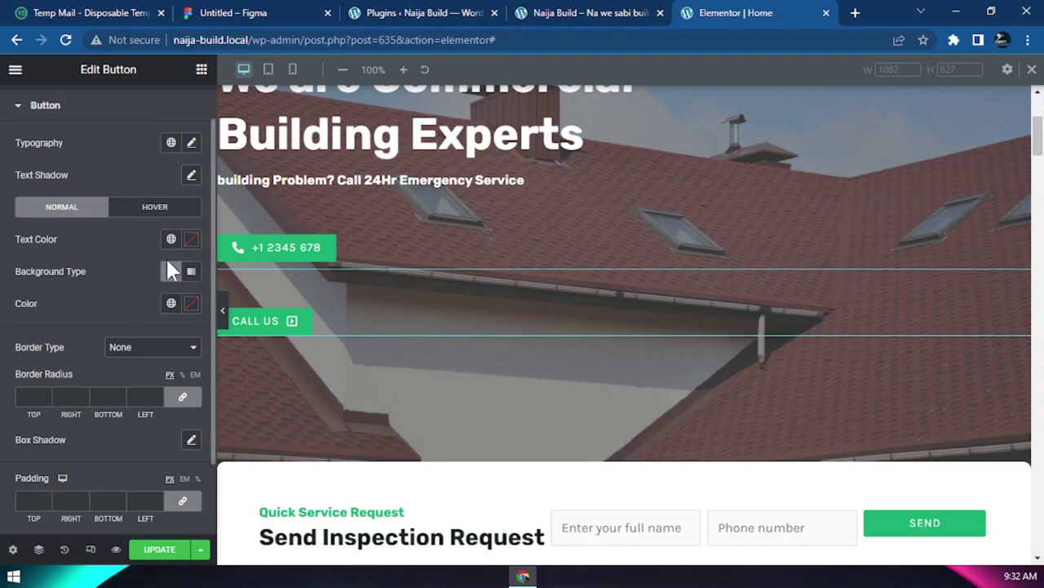
Set the CALL US button's hover animation to Buzz Out
{"action": "left_click", "coordinate": [136, 211]}
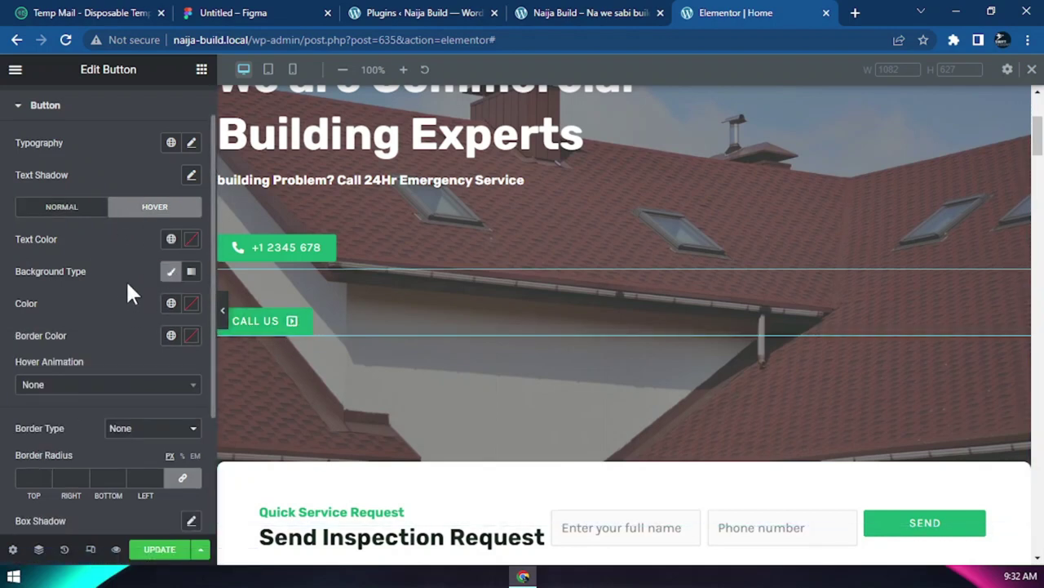
{"action": "scroll", "coordinate": [120, 250], "scroll_direction": "down", "scroll_amount": 3}
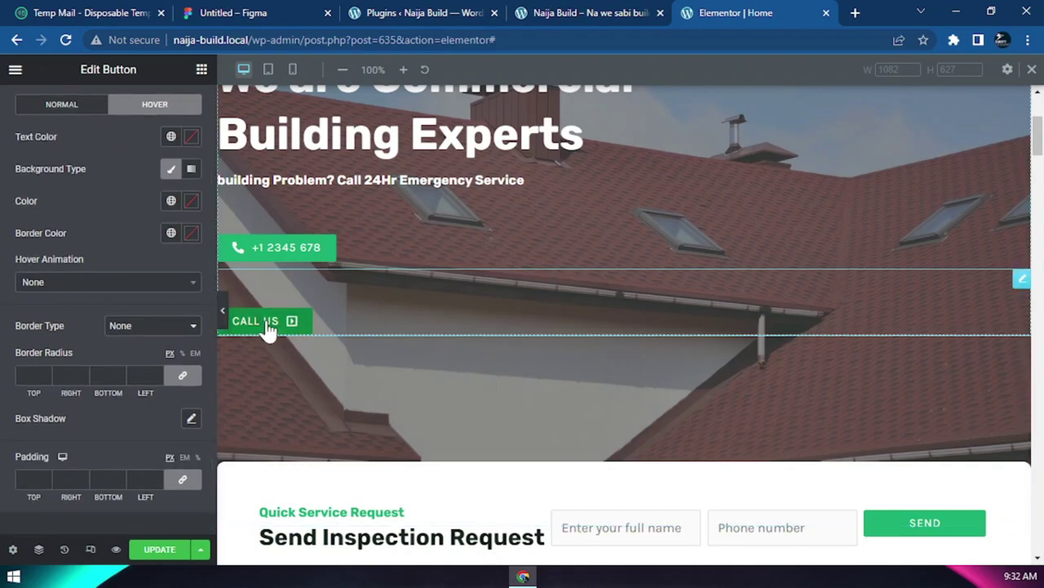
{"action": "left_click", "coordinate": [77, 282]}
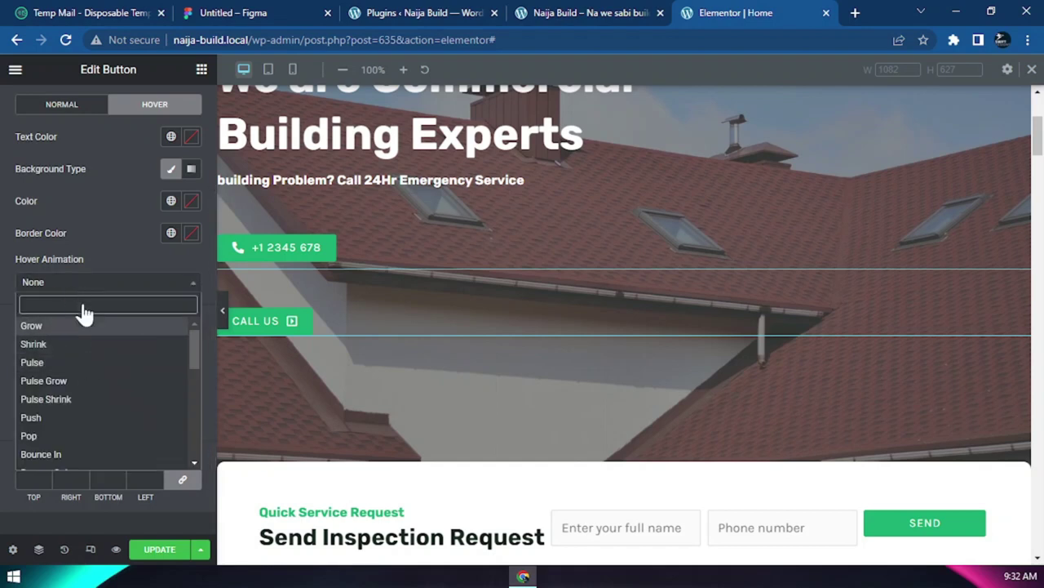
{"action": "scroll", "coordinate": [90, 375], "scroll_direction": "down", "scroll_amount": 1}
{"action": "left_click", "coordinate": [110, 384]}
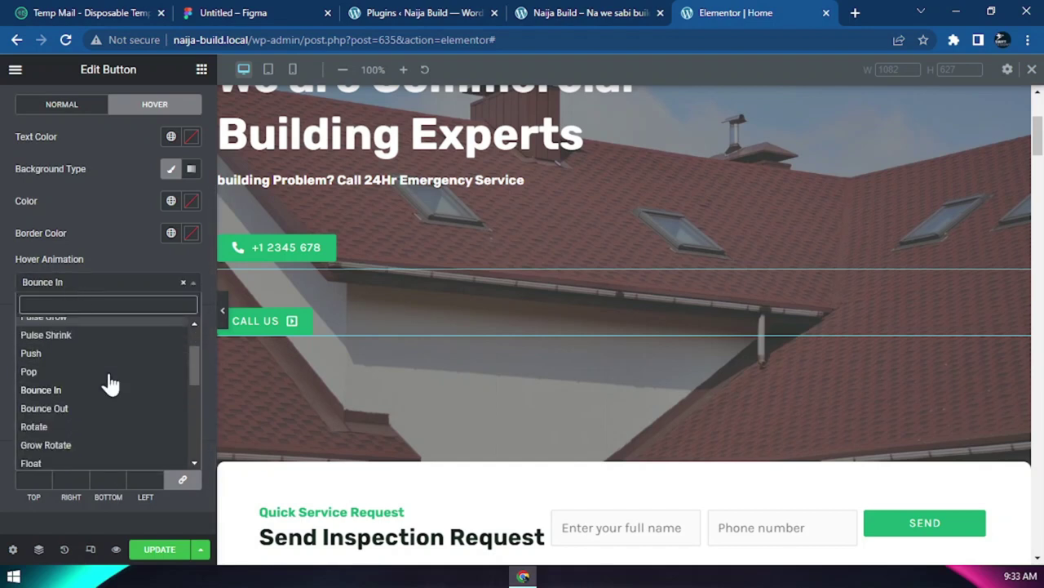
{"action": "scroll", "coordinate": [110, 379], "scroll_direction": "down", "scroll_amount": 5}
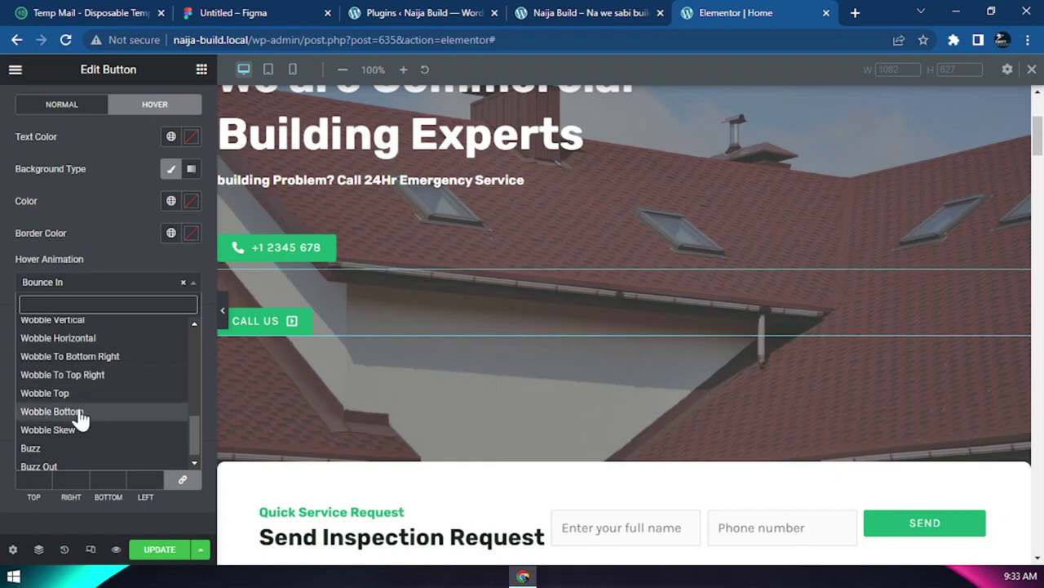
{"action": "left_click", "coordinate": [88, 417]}
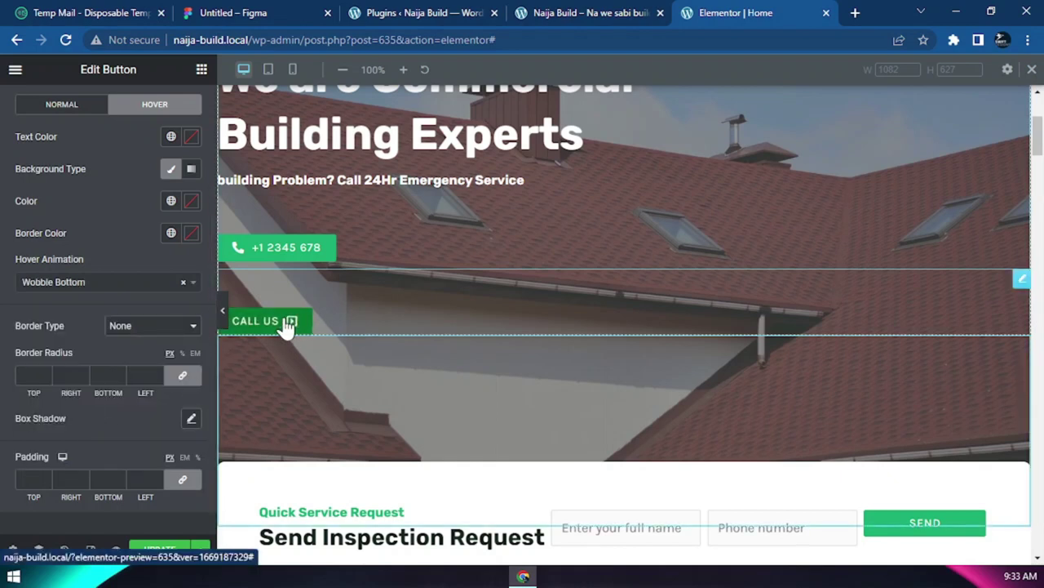
{"action": "scroll", "coordinate": [127, 196], "scroll_direction": "up", "scroll_amount": 1}
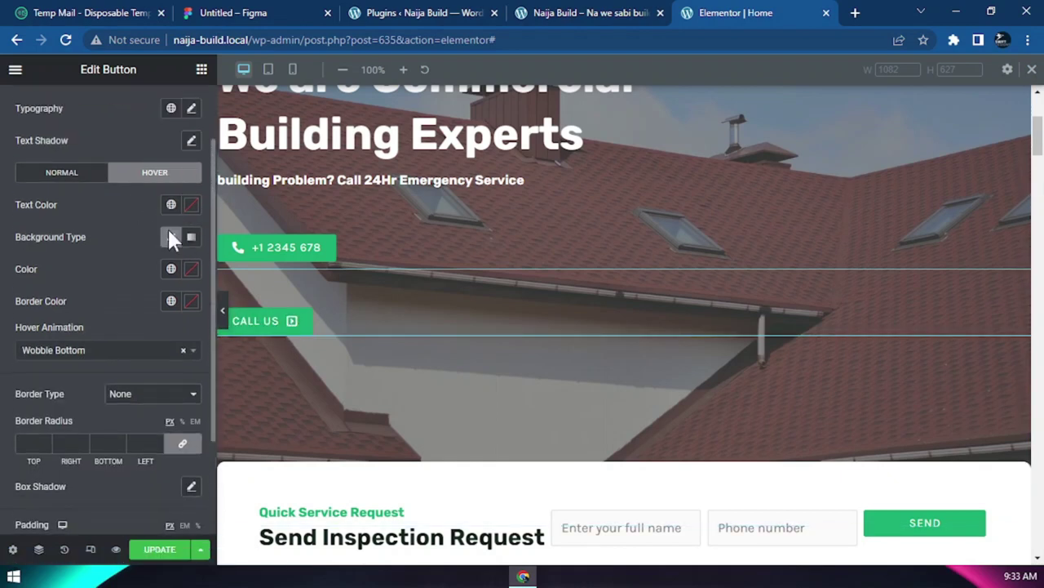
Give the hover background a solid Classic fill using the naija blue global colour (#856CF3)
{"action": "left_click", "coordinate": [170, 236]}
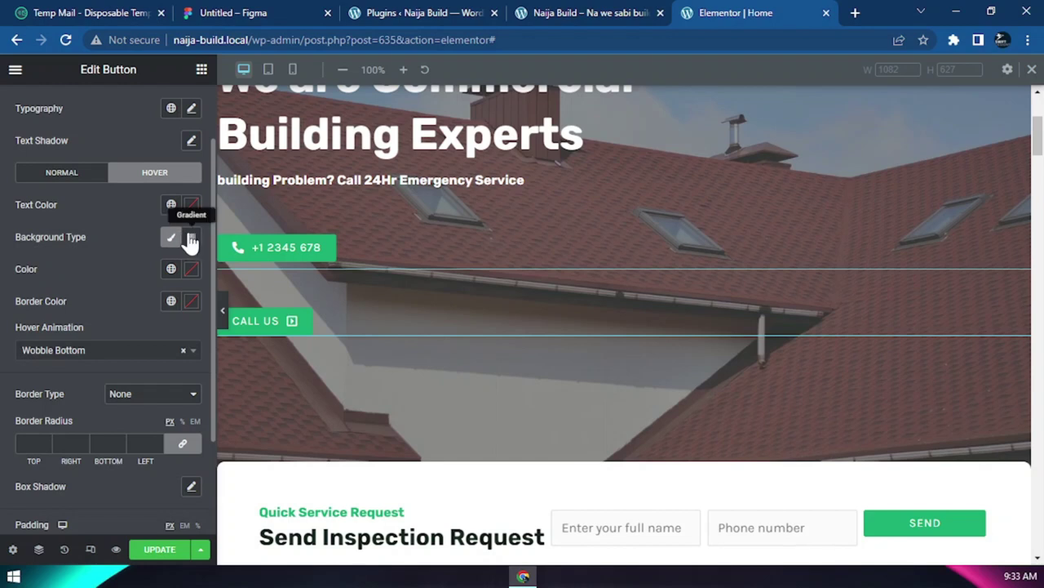
{"action": "left_click", "coordinate": [191, 237]}
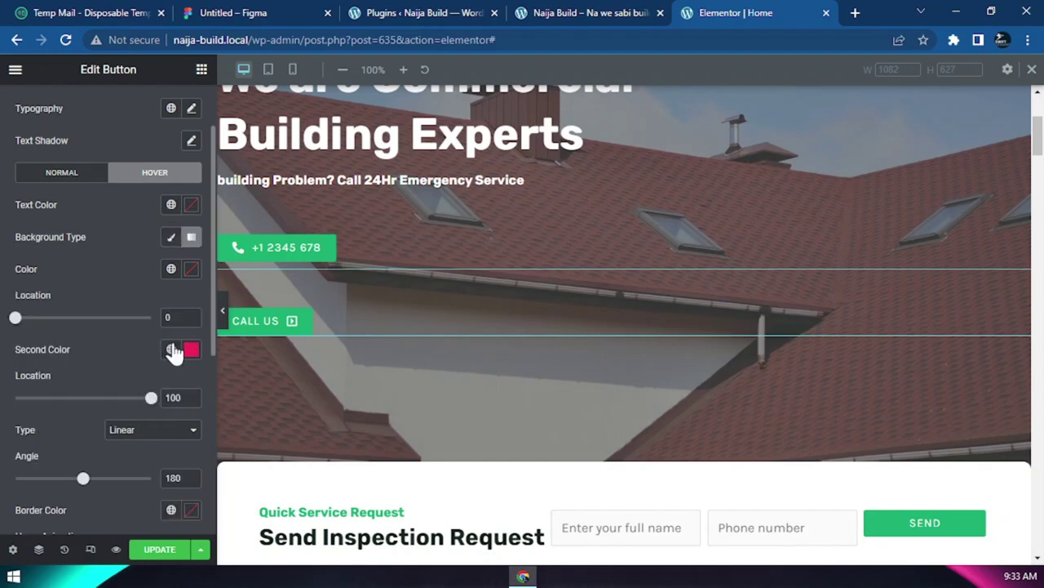
{"action": "scroll", "coordinate": [174, 355], "scroll_direction": "down", "scroll_amount": 2}
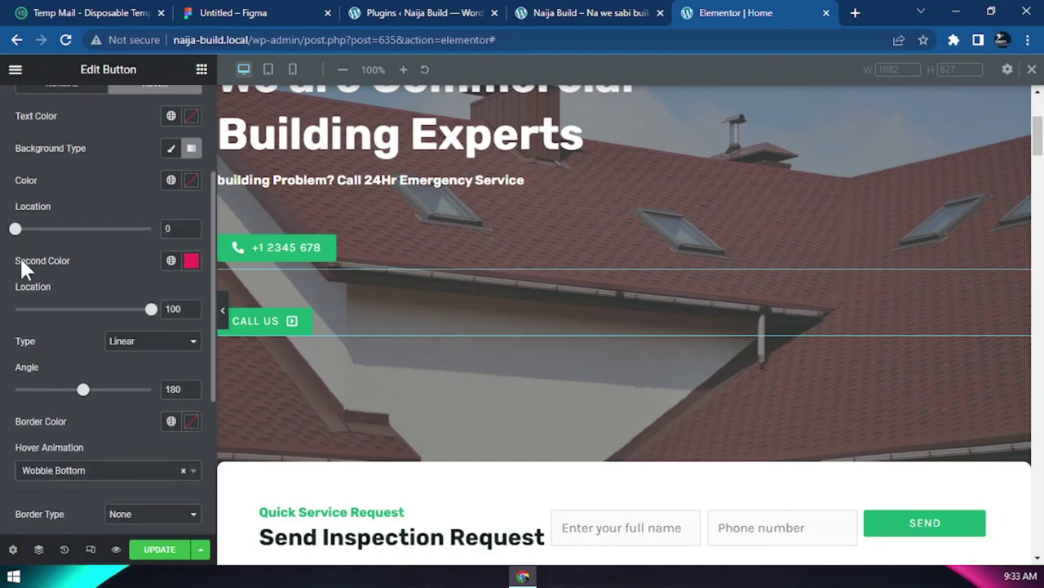
{"action": "scroll", "coordinate": [69, 232], "scroll_direction": "up", "scroll_amount": 1}
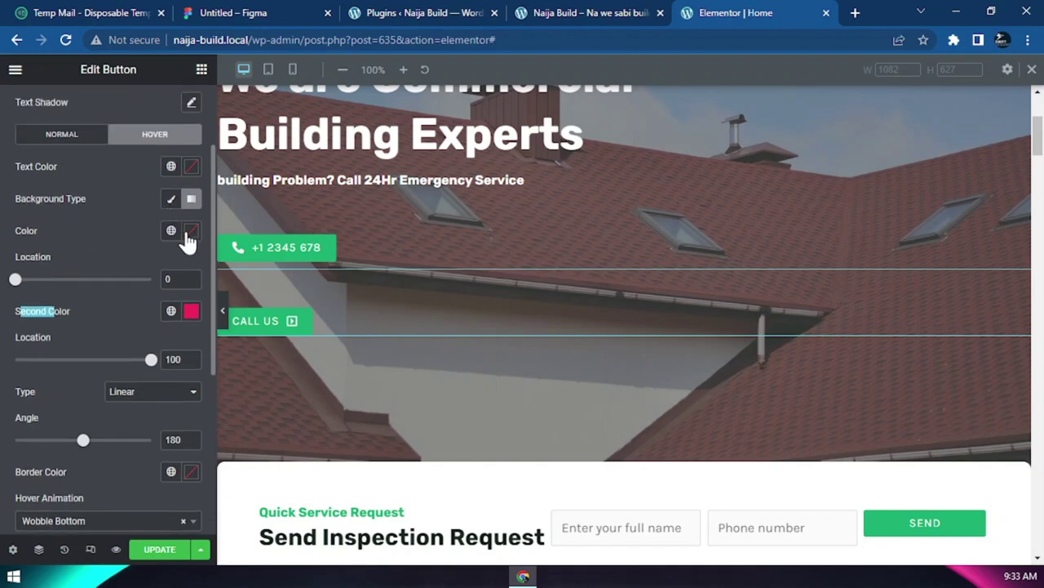
{"action": "left_click", "coordinate": [172, 232]}
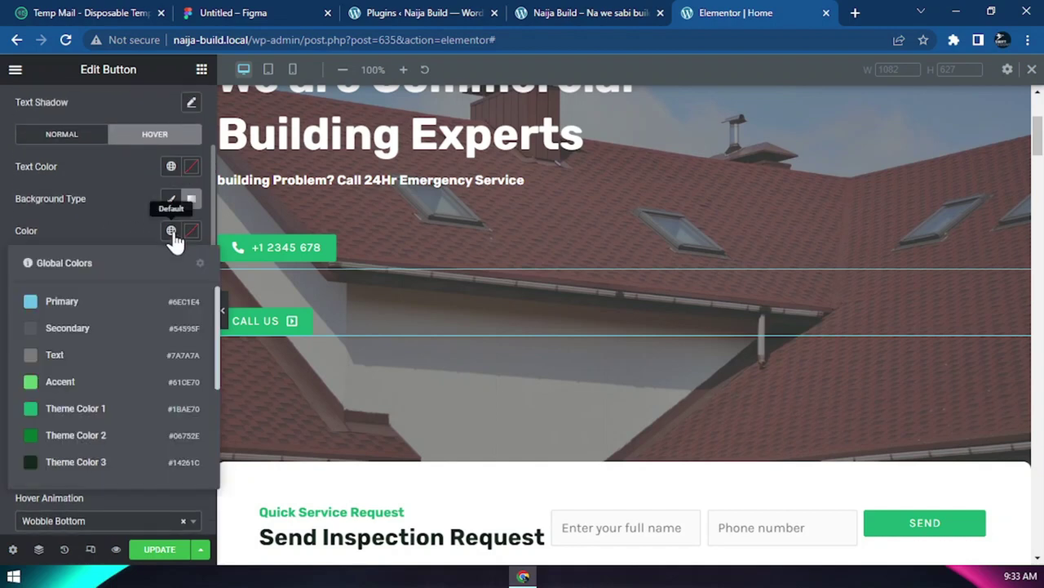
{"action": "scroll", "coordinate": [89, 342], "scroll_direction": "down", "scroll_amount": 3}
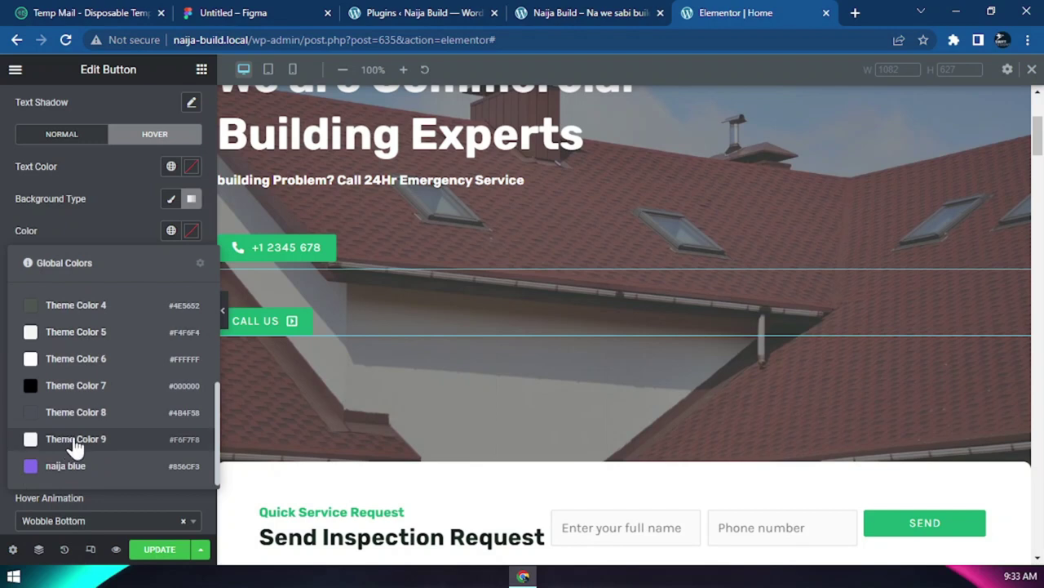
{"action": "left_click", "coordinate": [91, 467]}
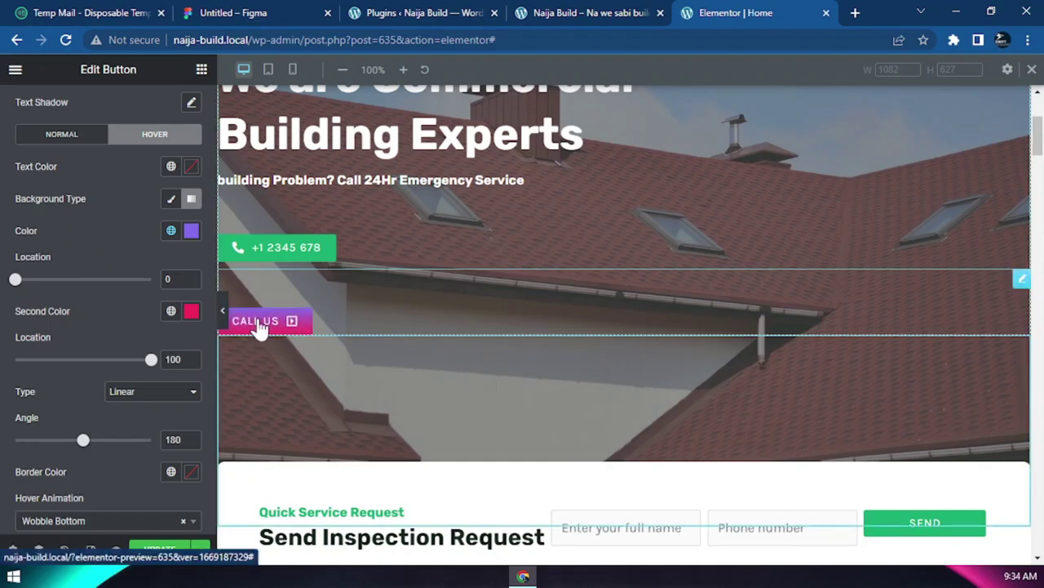
{"action": "left_click", "coordinate": [170, 199]}
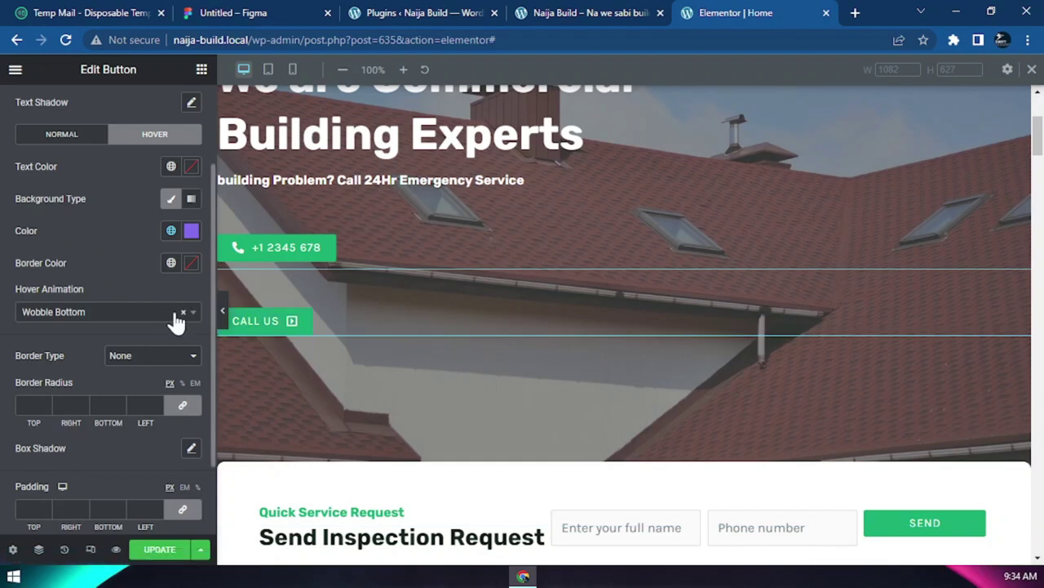
{"action": "left_click", "coordinate": [266, 331]}
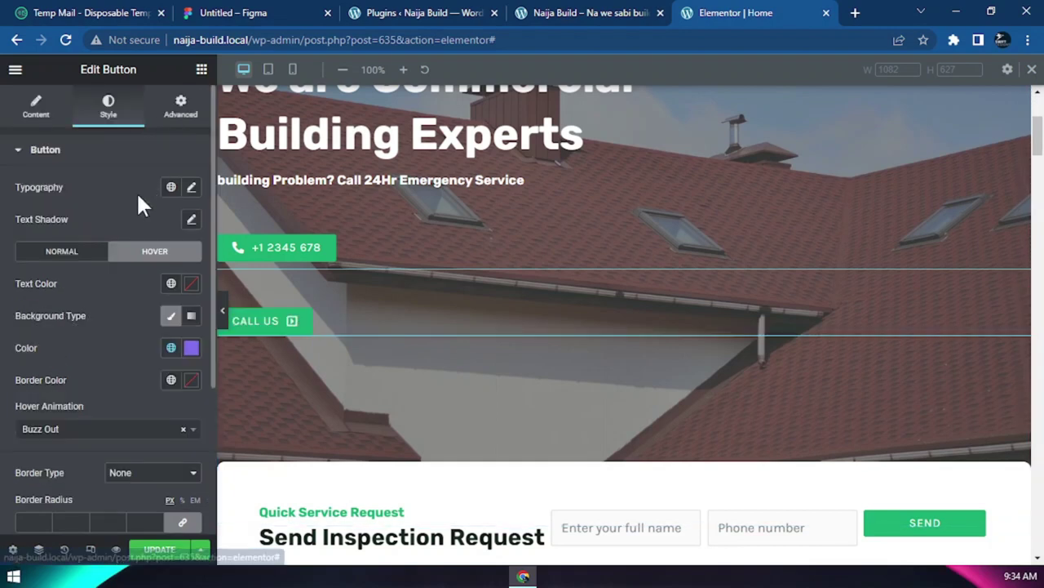
Set the CALL US button's Advanced Layout padding to 50 px top and bottom, 0 left and right
{"action": "left_click", "coordinate": [179, 106]}
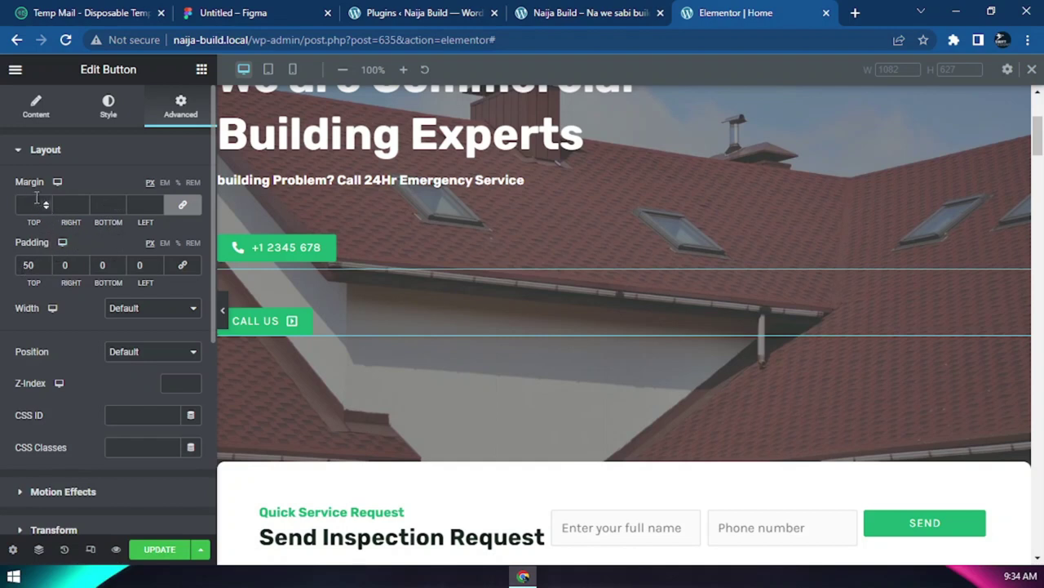
{"action": "left_click", "coordinate": [27, 154]}
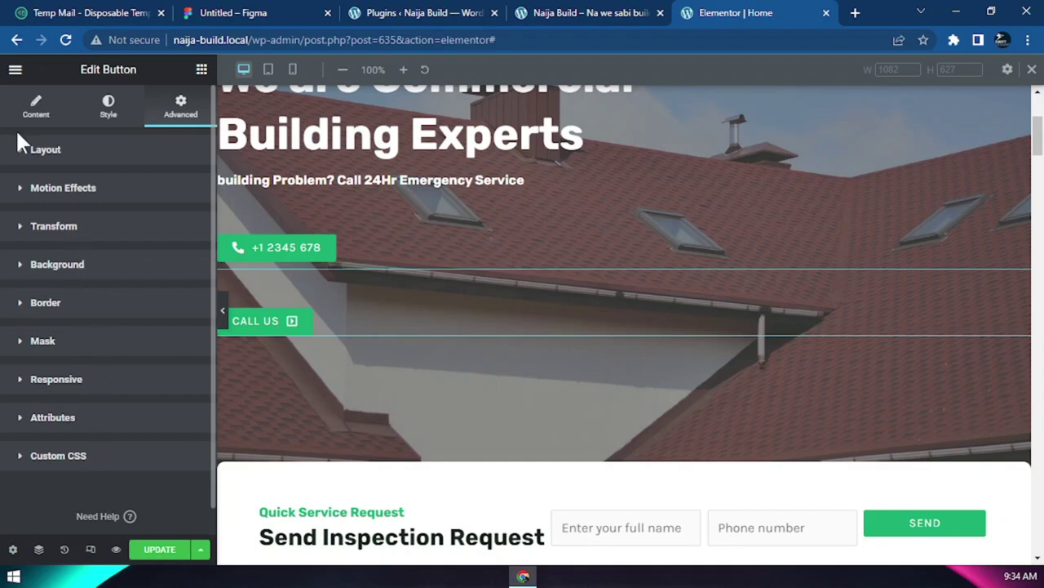
{"action": "left_click", "coordinate": [38, 157]}
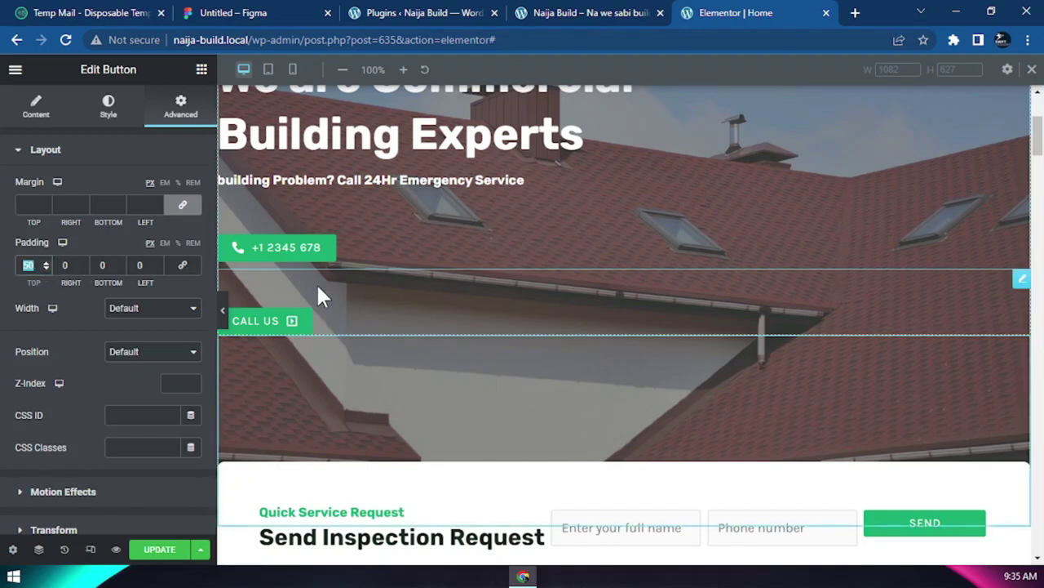
{"action": "left_click", "coordinate": [119, 262]}
{"action": "left_click", "coordinate": [122, 258]}
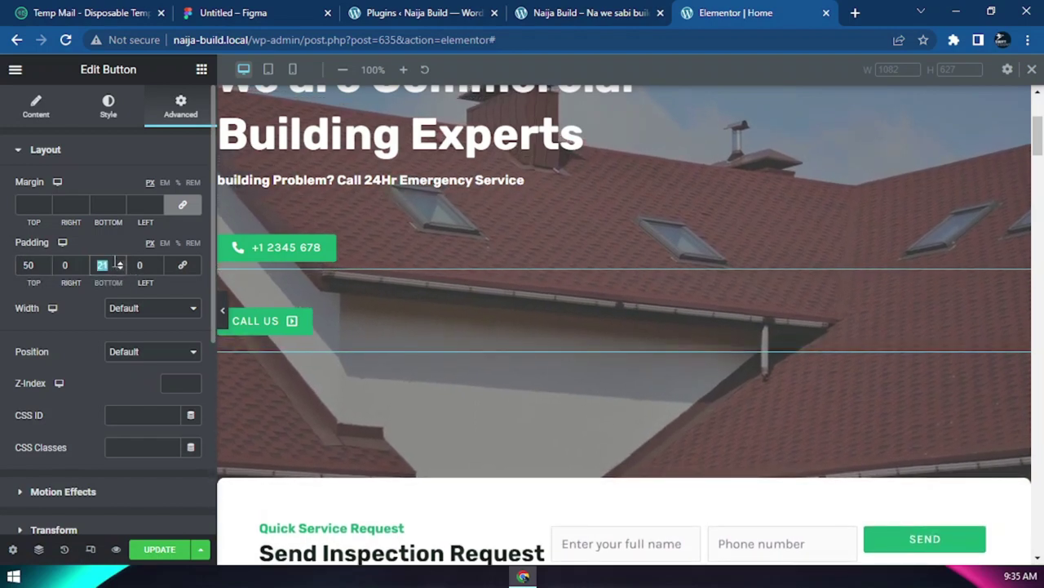
{"action": "type", "text": "50"}
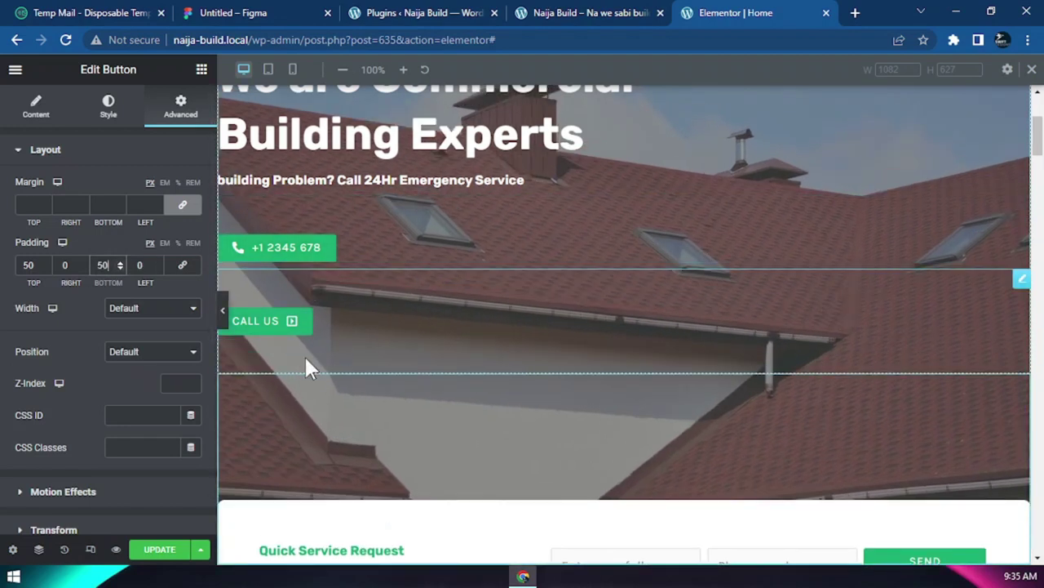
{"action": "left_click", "coordinate": [63, 244]}
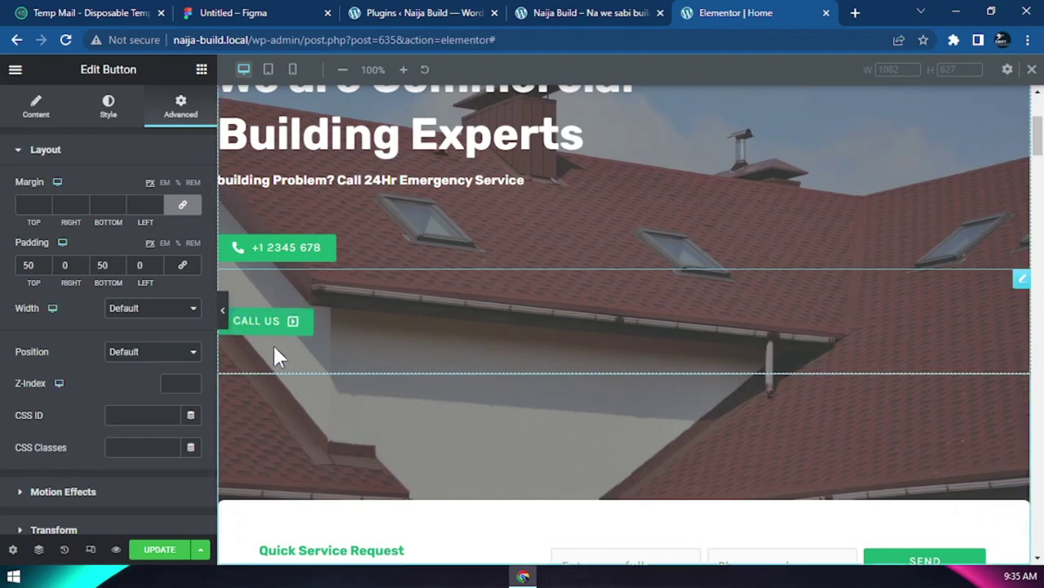
{"action": "scroll", "coordinate": [92, 332], "scroll_direction": "down", "scroll_amount": 2}
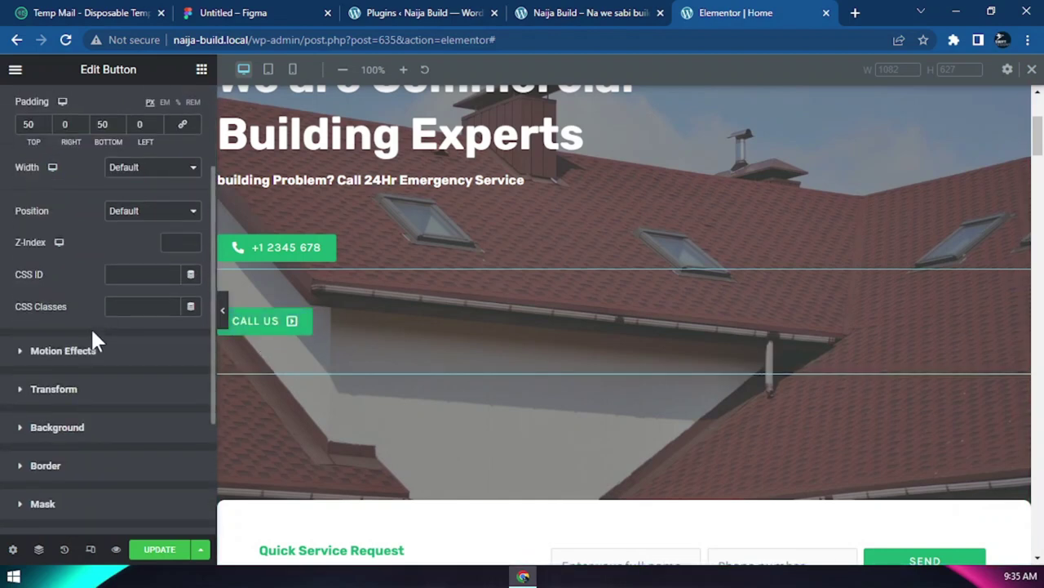
Collapse the Layout group in the CALL US button's Advanced tab, after briefly clicking into CSS Classes
{"action": "left_click", "coordinate": [122, 306]}
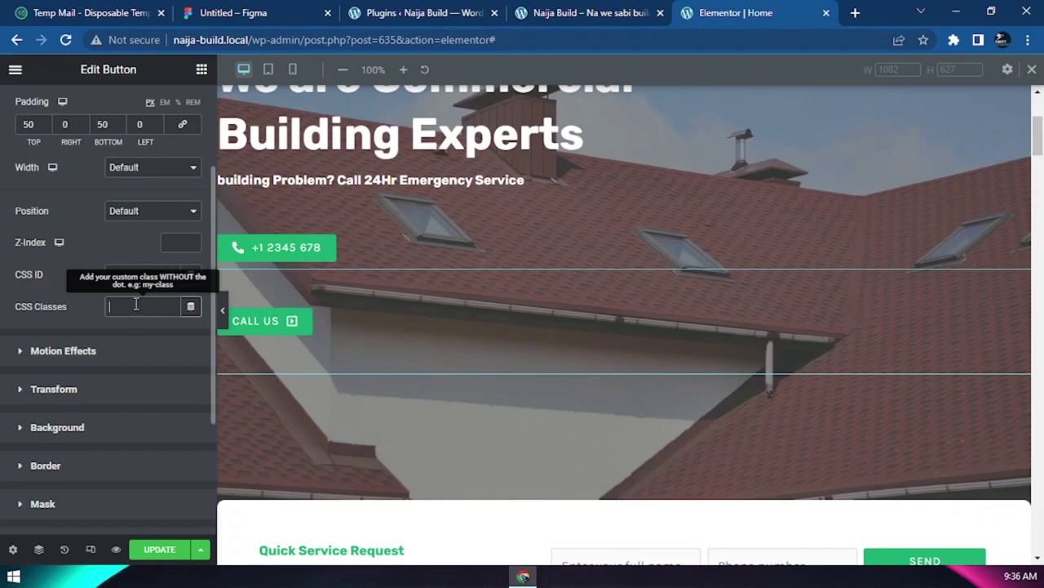
{"action": "scroll", "coordinate": [395, 221], "scroll_direction": "down", "scroll_amount": 1}
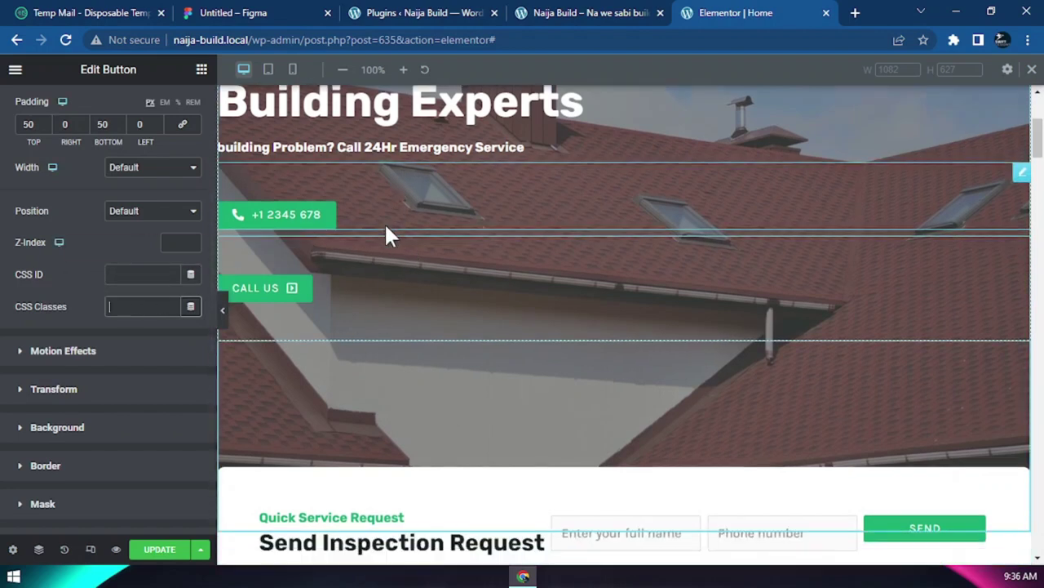
{"action": "scroll", "coordinate": [109, 364], "scroll_direction": "down", "scroll_amount": 1}
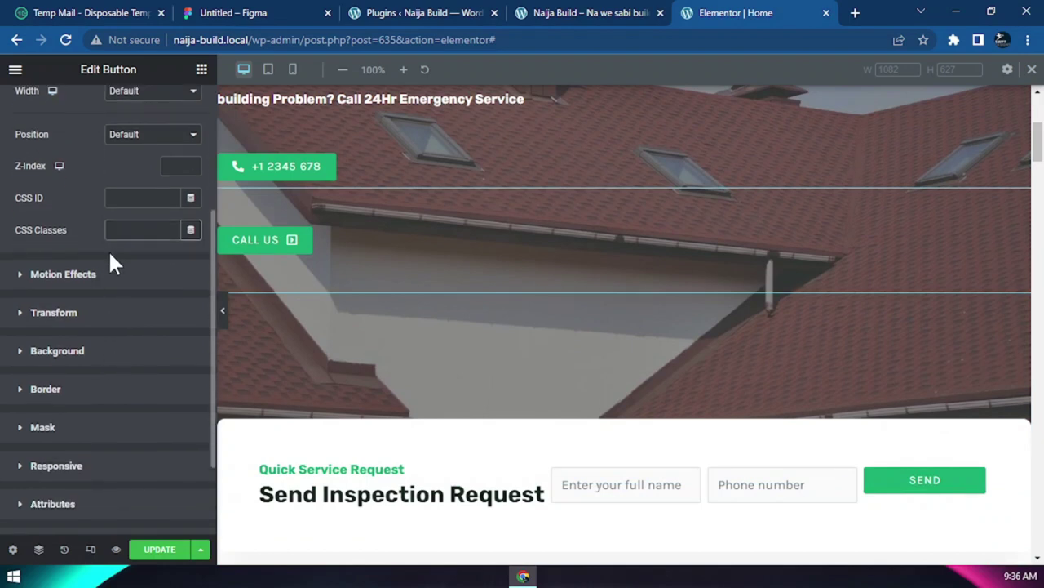
{"action": "scroll", "coordinate": [112, 263], "scroll_direction": "up", "scroll_amount": 3}
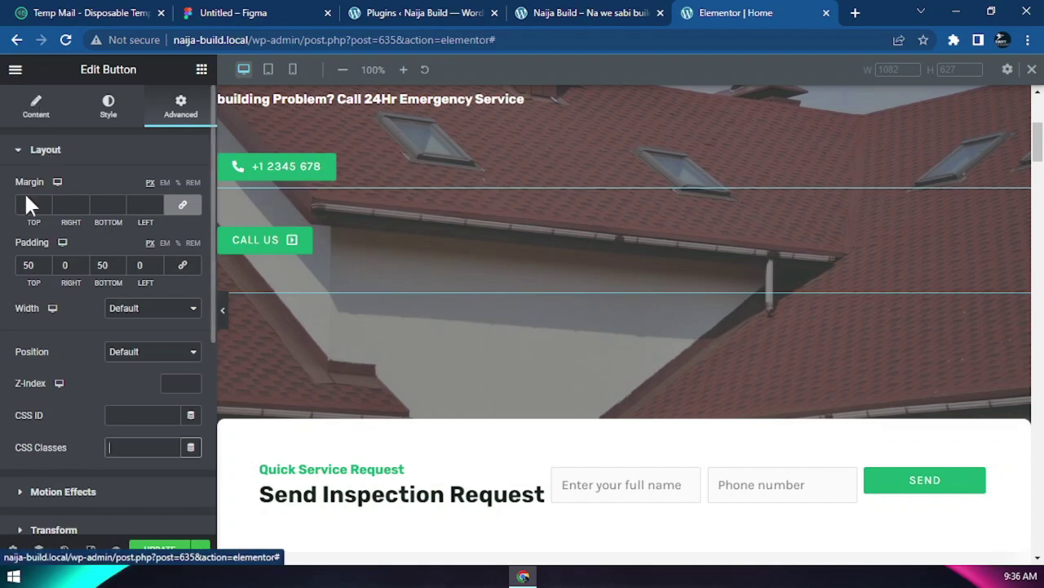
{"action": "left_click", "coordinate": [41, 150]}
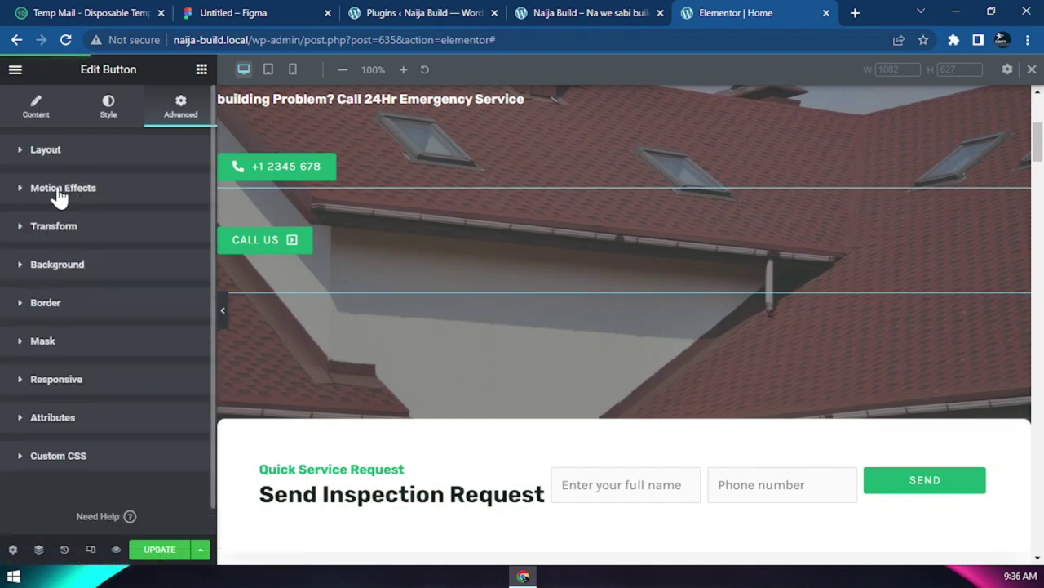
Give CALL US a Zoom In Up entrance animation with Slow duration and update the page
{"action": "left_click", "coordinate": [60, 192]}
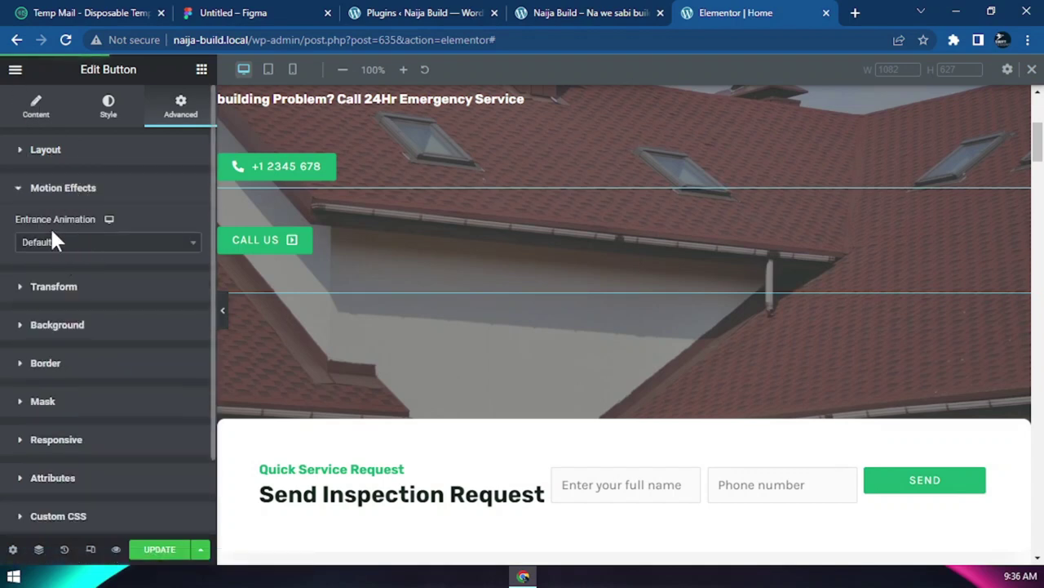
{"action": "left_click", "coordinate": [88, 242]}
{"action": "scroll", "coordinate": [87, 343], "scroll_direction": "down", "scroll_amount": 8}
{"action": "scroll", "coordinate": [85, 347], "scroll_direction": "up", "scroll_amount": 8}
{"action": "scroll", "coordinate": [86, 342], "scroll_direction": "down", "scroll_amount": 5}
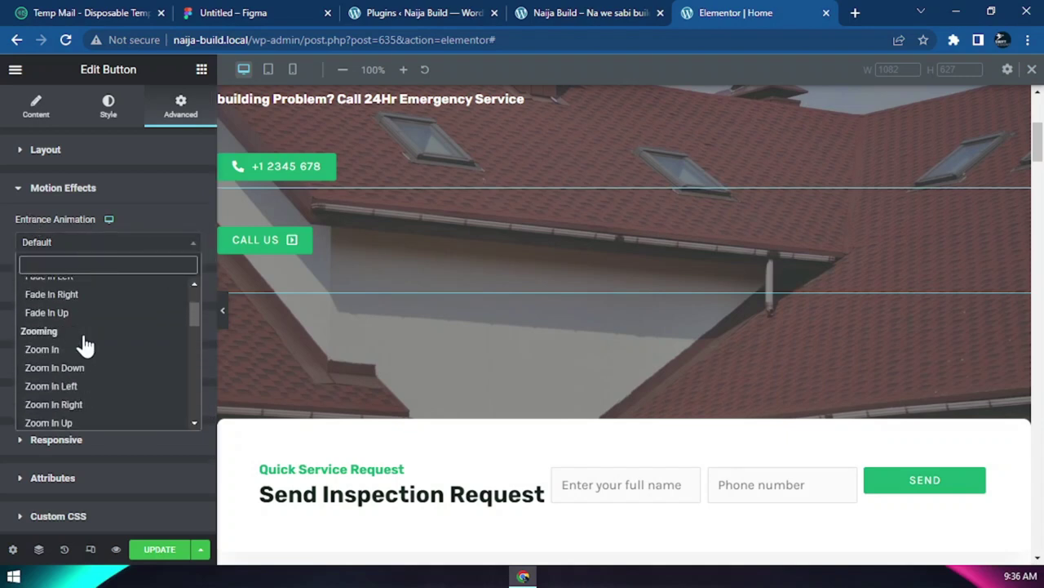
{"action": "scroll", "coordinate": [76, 315], "scroll_direction": "up", "scroll_amount": 1}
{"action": "scroll", "coordinate": [82, 318], "scroll_direction": "down", "scroll_amount": 2}
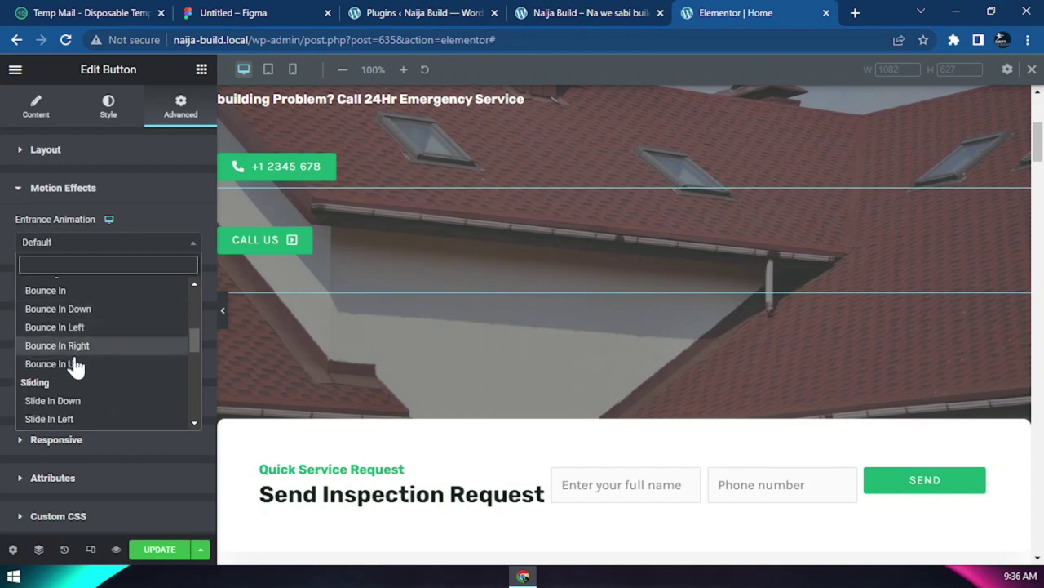
{"action": "scroll", "coordinate": [82, 366], "scroll_direction": "up", "scroll_amount": 3}
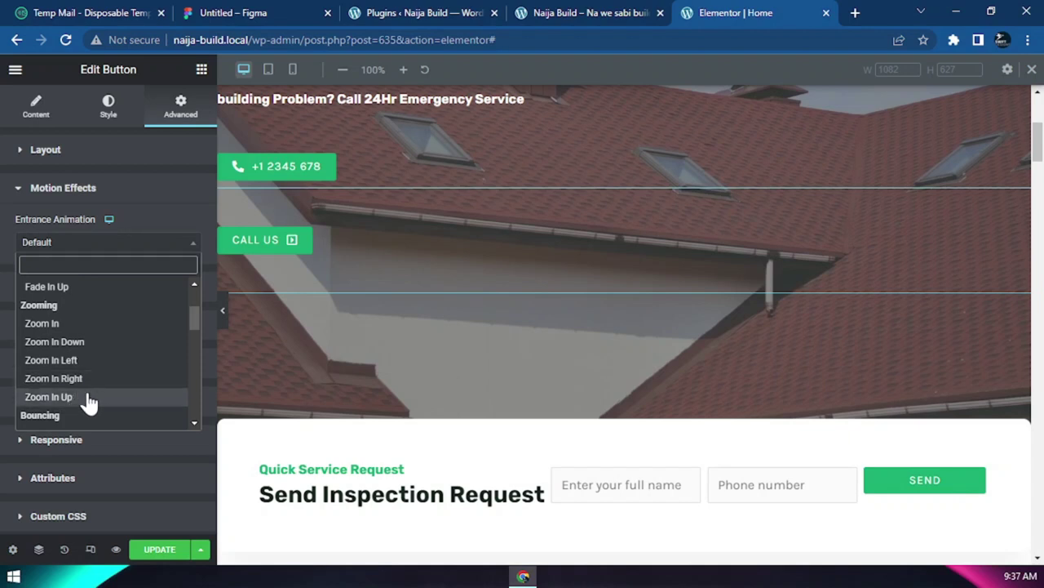
{"action": "left_click", "coordinate": [97, 398]}
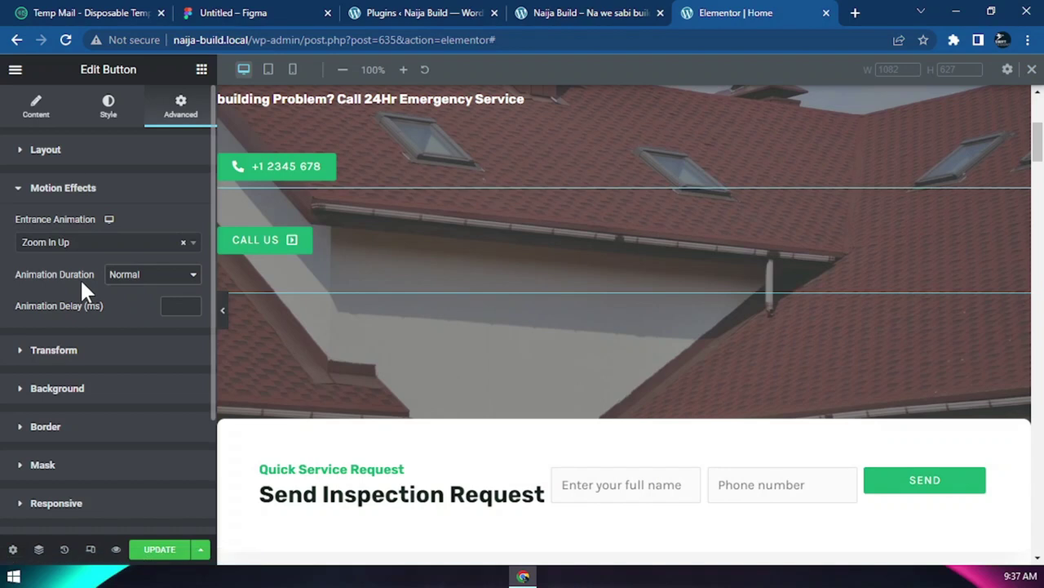
{"action": "left_click", "coordinate": [135, 276]}
{"action": "left_click", "coordinate": [140, 289]}
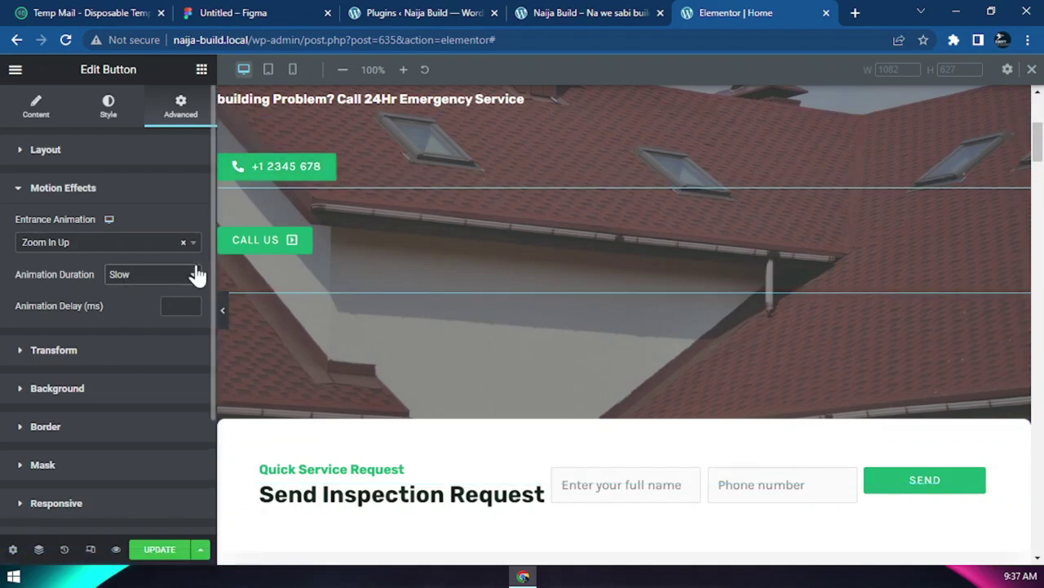
{"action": "left_click", "coordinate": [164, 551]}
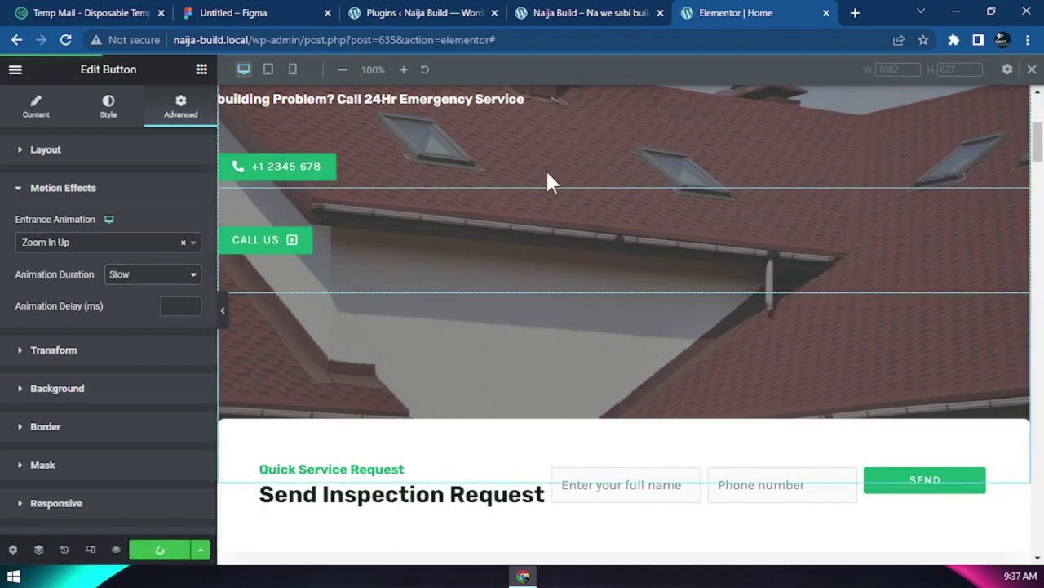
{"action": "mouse_move", "coordinate": [579, 15]}
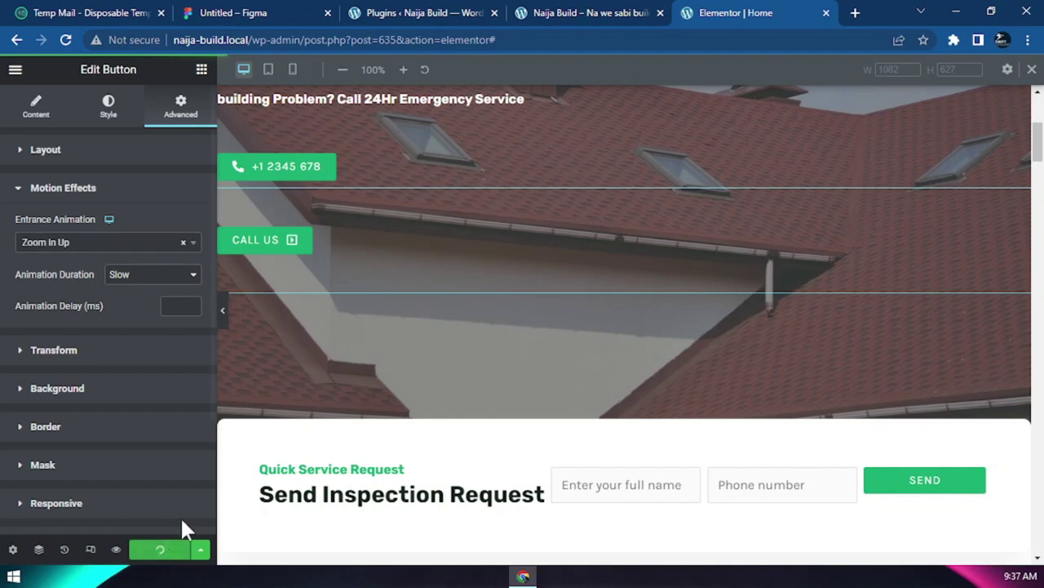
Reload the live Naija Build homepage to watch the CALL US zoom-in animation, then return to Elementor
{"action": "left_click", "coordinate": [550, 15]}
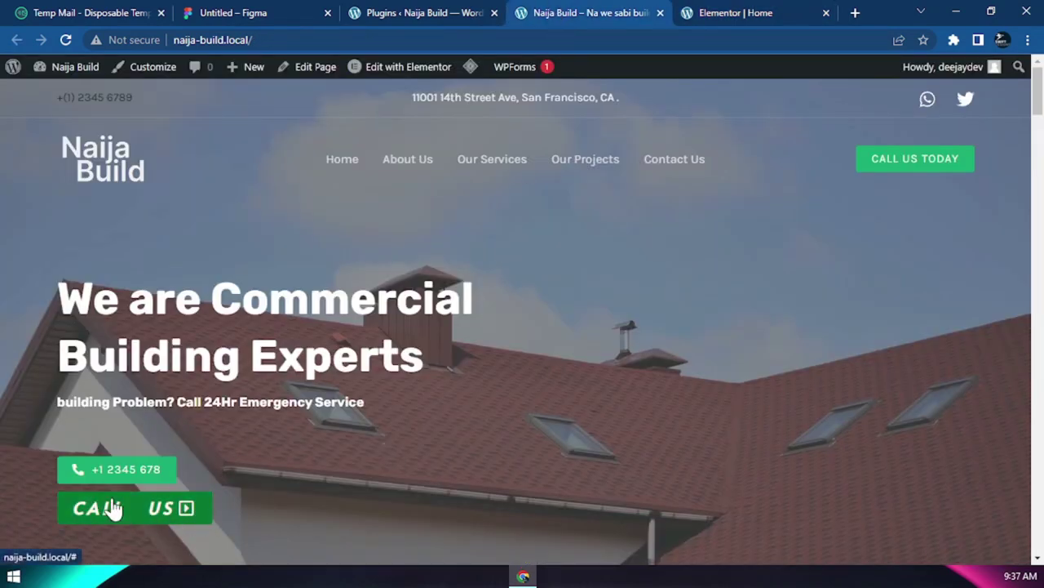
{"action": "scroll", "coordinate": [128, 390], "scroll_direction": "down", "scroll_amount": 2}
{"action": "scroll", "coordinate": [144, 368], "scroll_direction": "up", "scroll_amount": 2}
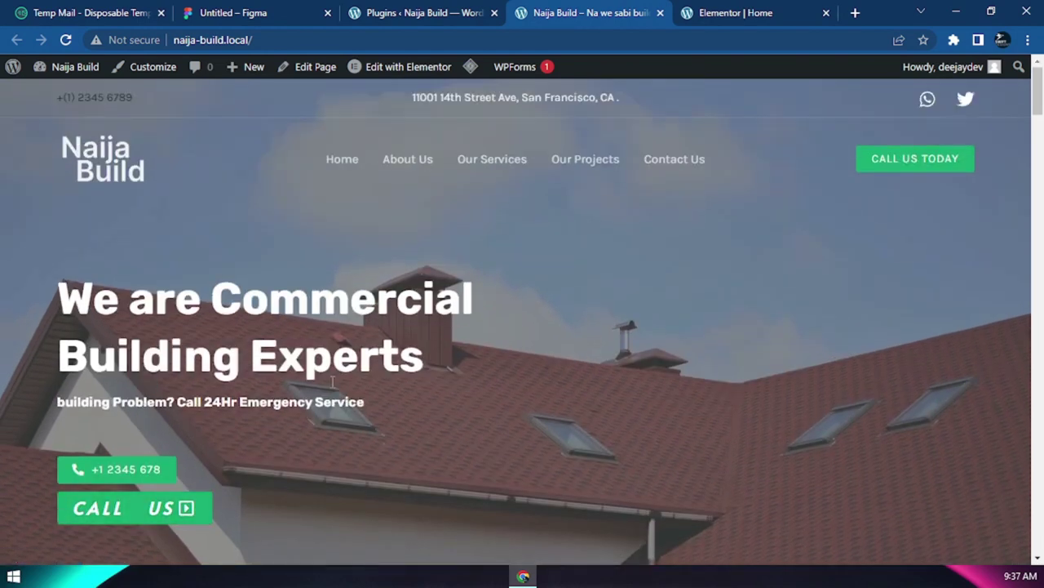
{"action": "left_click", "coordinate": [65, 40]}
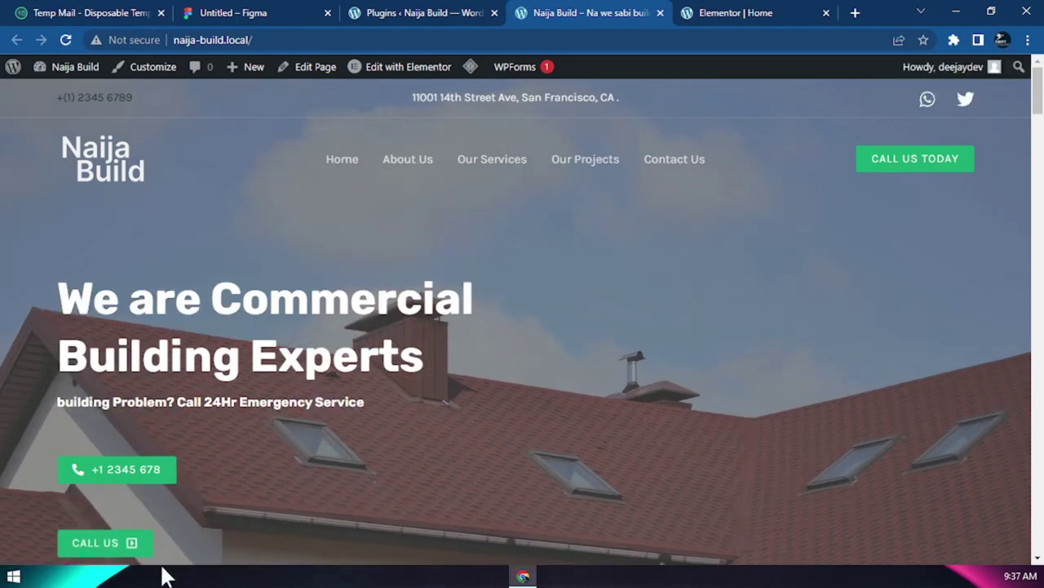
{"action": "scroll", "coordinate": [187, 535], "scroll_direction": "down", "scroll_amount": 1}
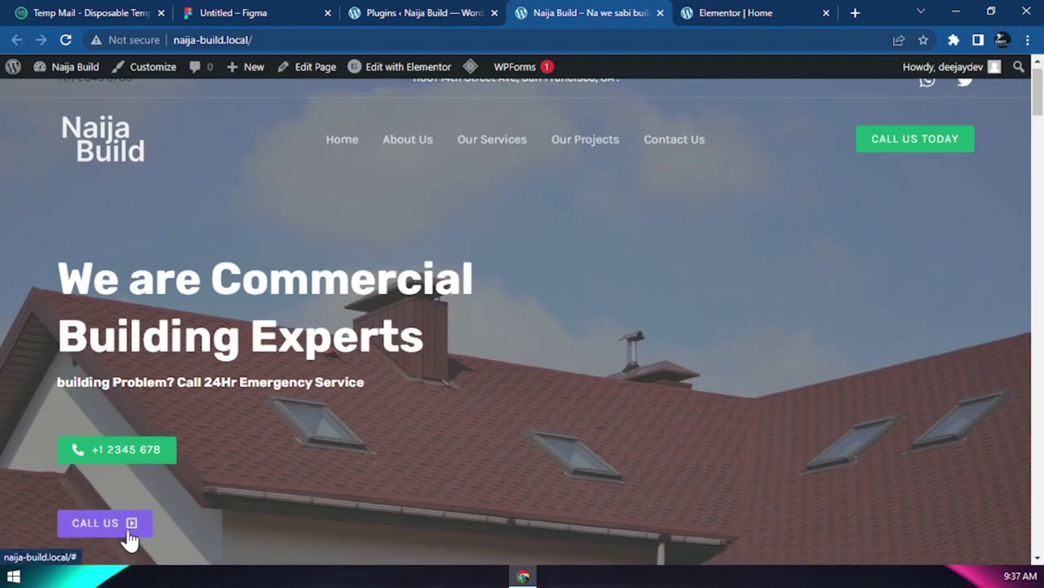
{"action": "scroll", "coordinate": [135, 424], "scroll_direction": "down", "scroll_amount": 6}
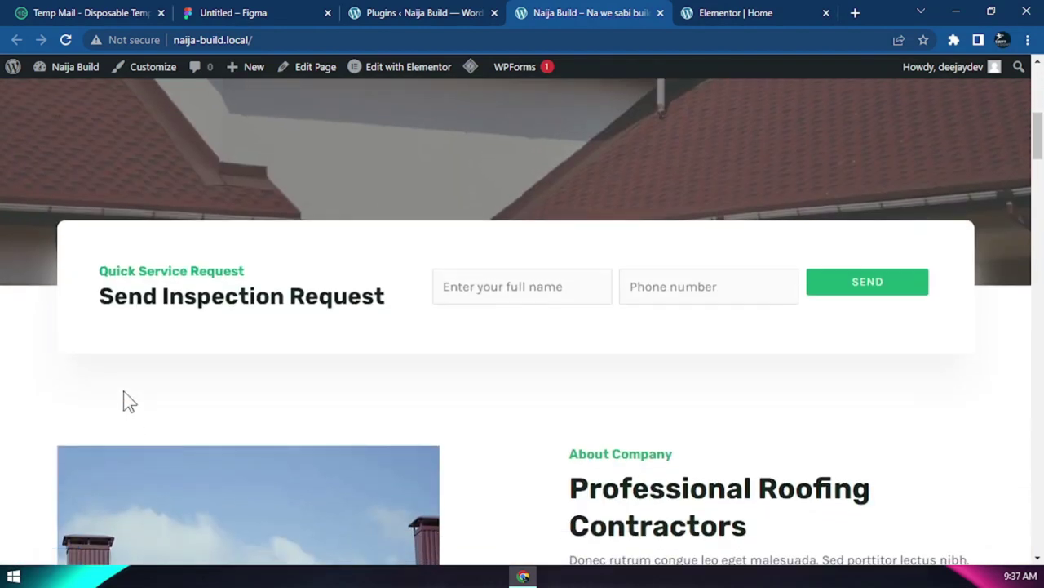
{"action": "scroll", "coordinate": [131, 404], "scroll_direction": "up", "scroll_amount": 6}
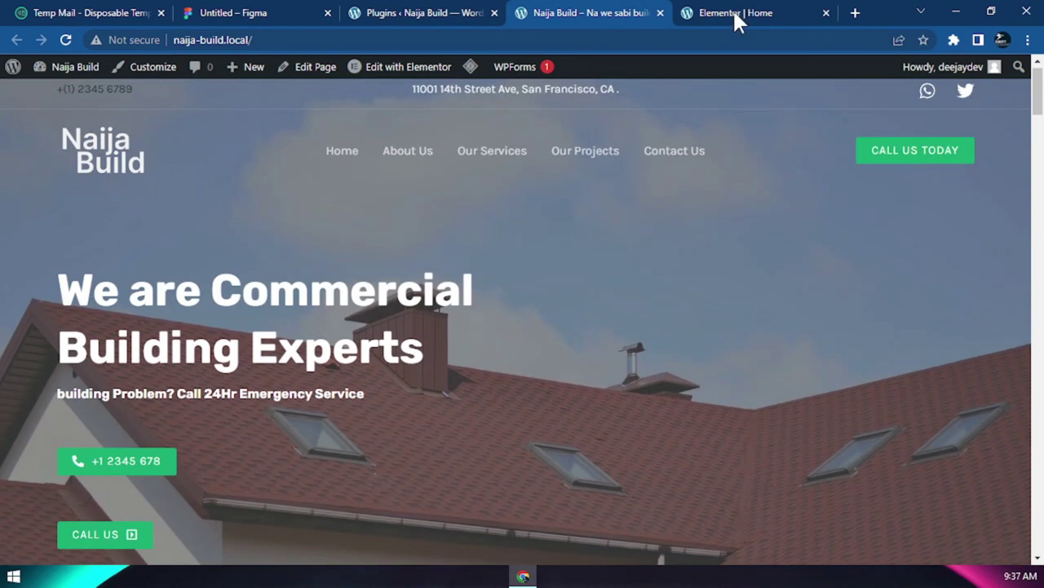
{"action": "left_click", "coordinate": [735, 15]}
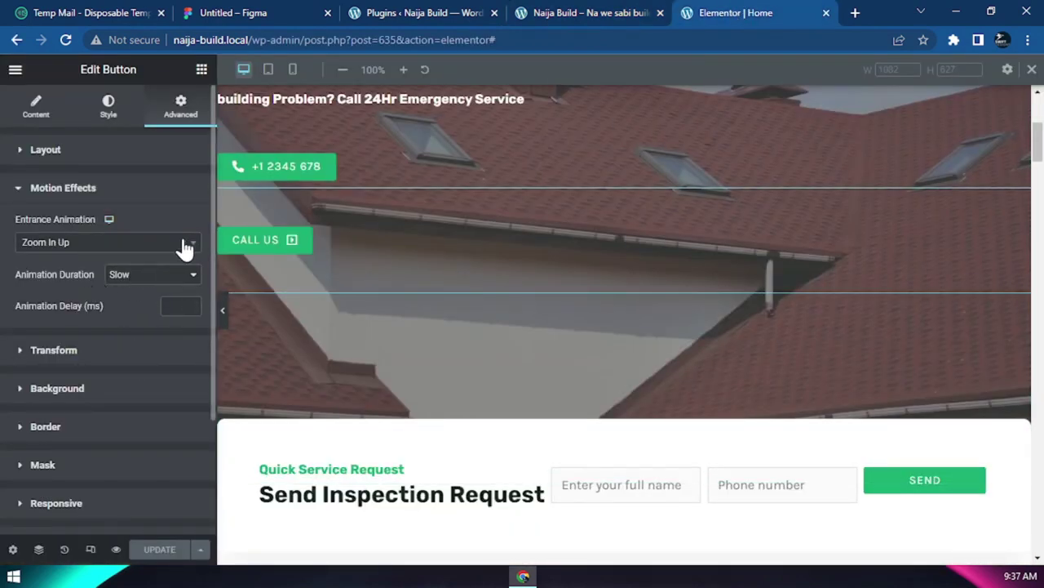
Skew the CALL US button horizontally to 43 in Advanced > Transform
{"action": "left_click", "coordinate": [70, 351]}
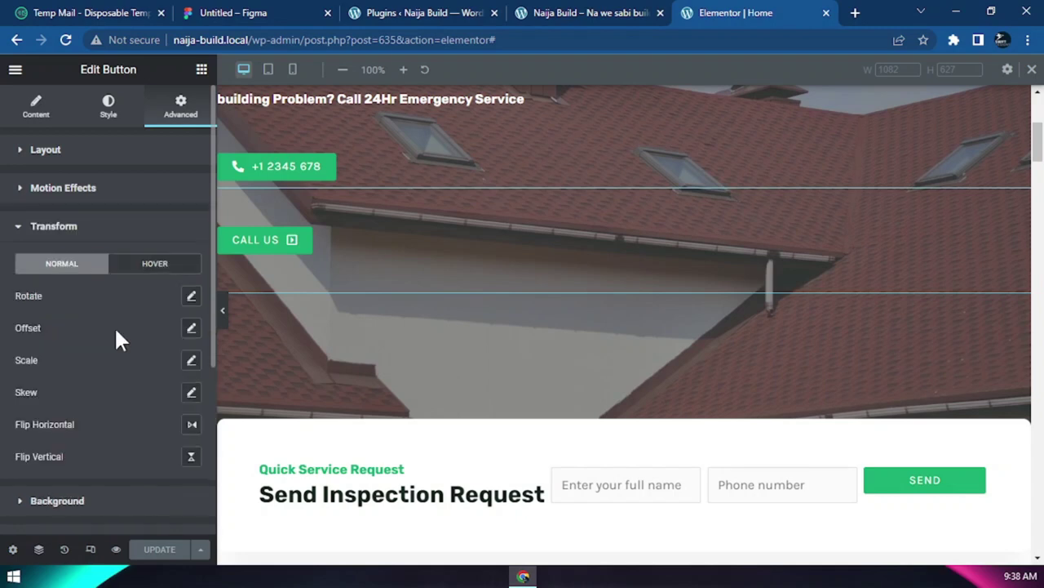
{"action": "scroll", "coordinate": [116, 333], "scroll_direction": "down", "scroll_amount": 1}
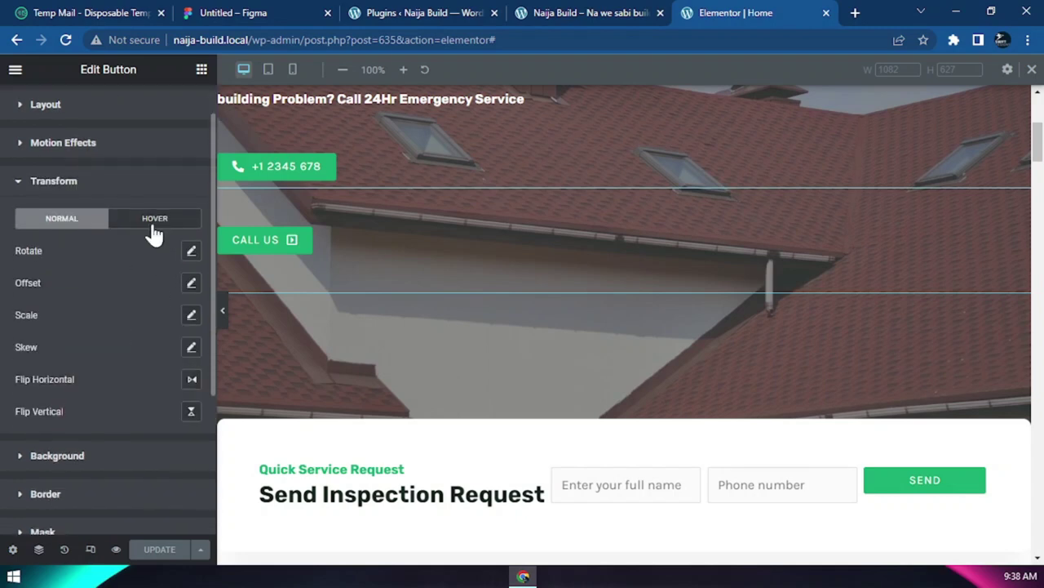
{"action": "left_click", "coordinate": [190, 349]}
{"action": "mouse_move", "coordinate": [84, 404]}
{"action": "left_mouse_down"}
{"action": "mouse_move", "coordinate": [100, 403]}
{"action": "mouse_move", "coordinate": [92, 403]}
{"action": "left_mouse_up"}
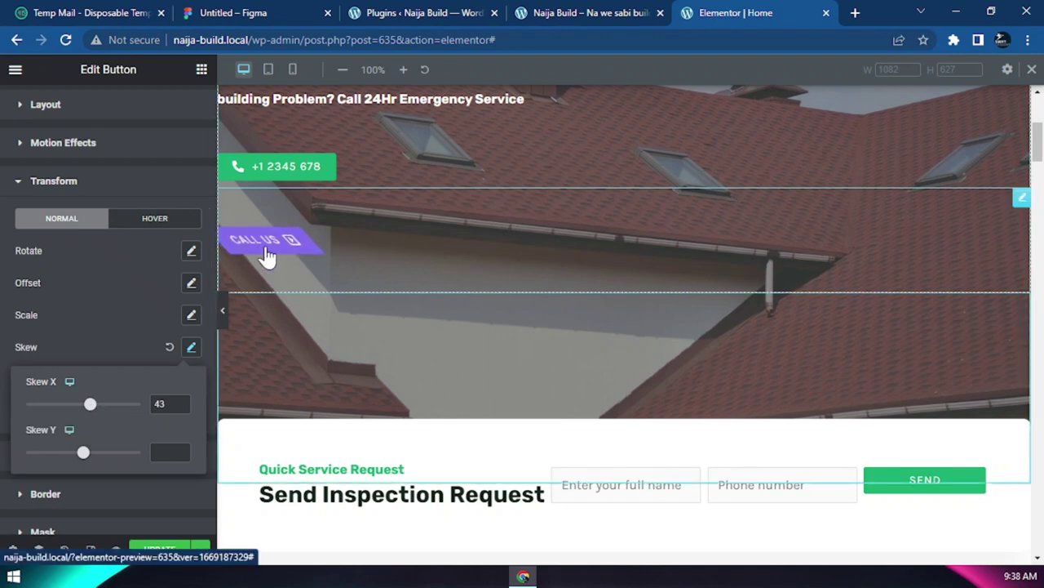
{"action": "left_click", "coordinate": [90, 352]}
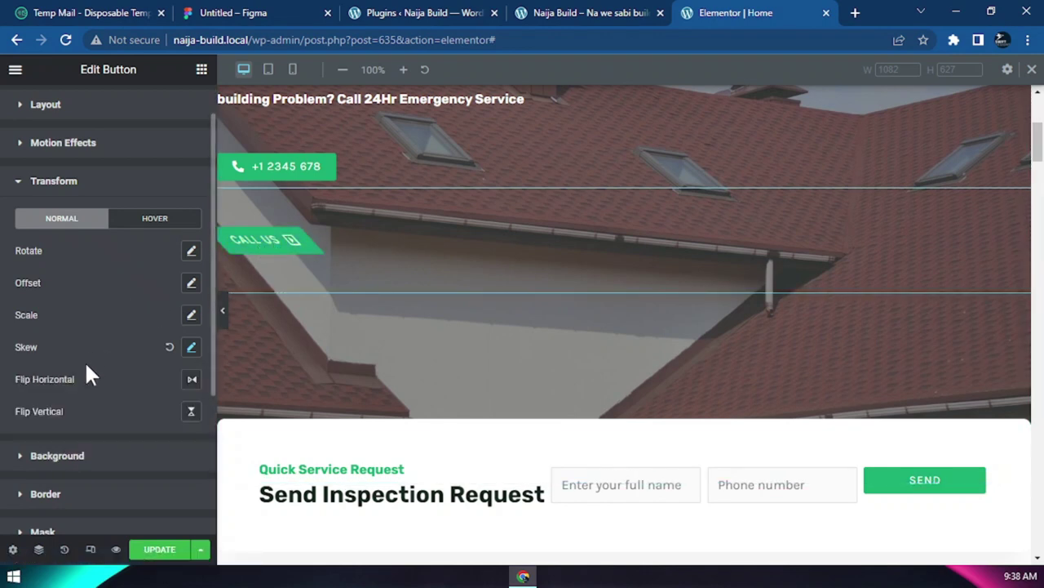
Reset the button's skew back to default
{"action": "scroll", "coordinate": [85, 360], "scroll_direction": "down", "scroll_amount": 2}
{"action": "scroll", "coordinate": [88, 302], "scroll_direction": "down", "scroll_amount": 1}
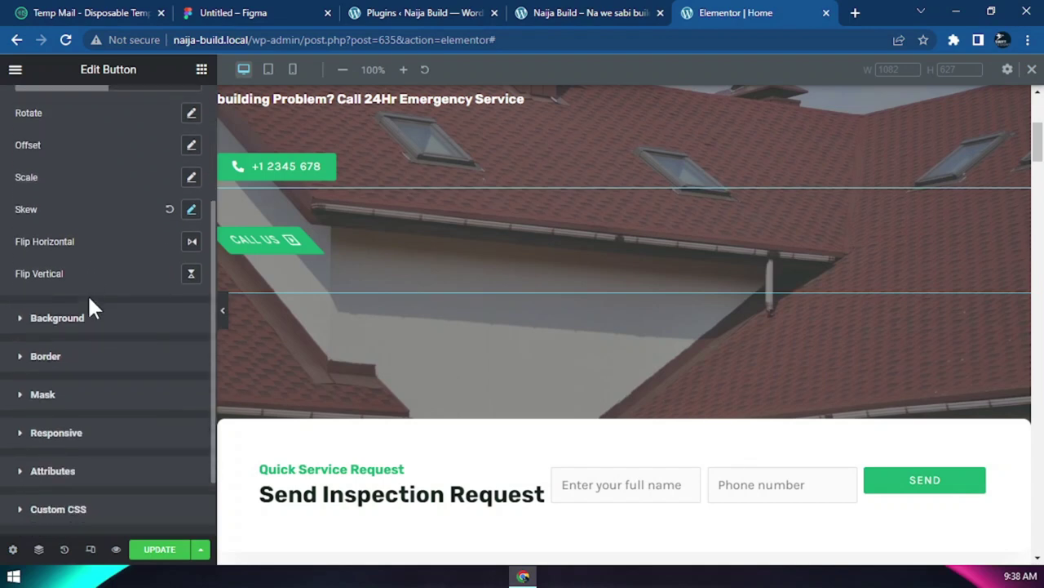
{"action": "scroll", "coordinate": [87, 294], "scroll_direction": "up", "scroll_amount": 3}
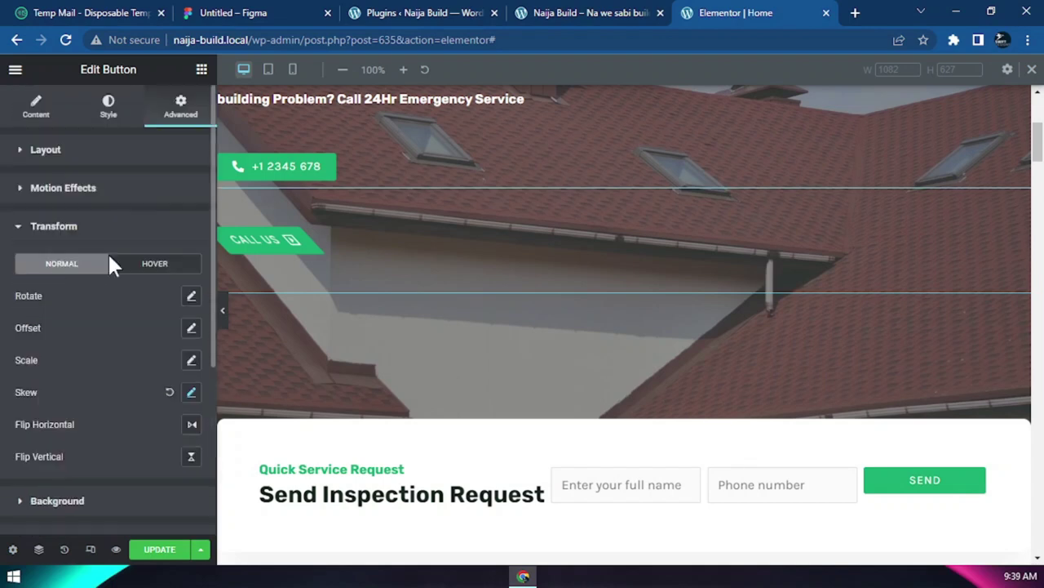
{"action": "left_click", "coordinate": [171, 396]}
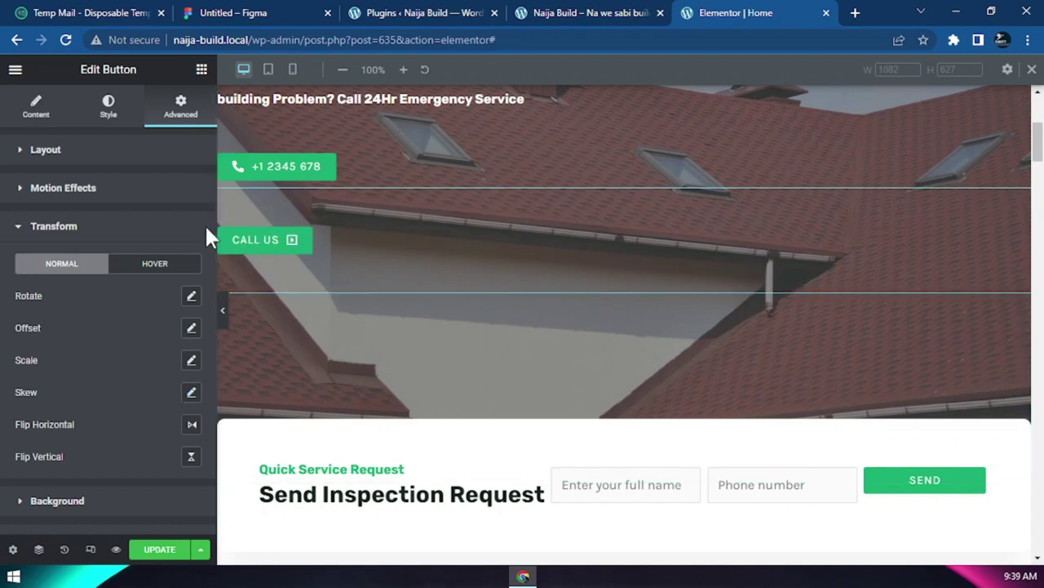
Delete the CALL US button from the hero and select the emergency service heading
{"action": "left_click", "coordinate": [85, 225]}
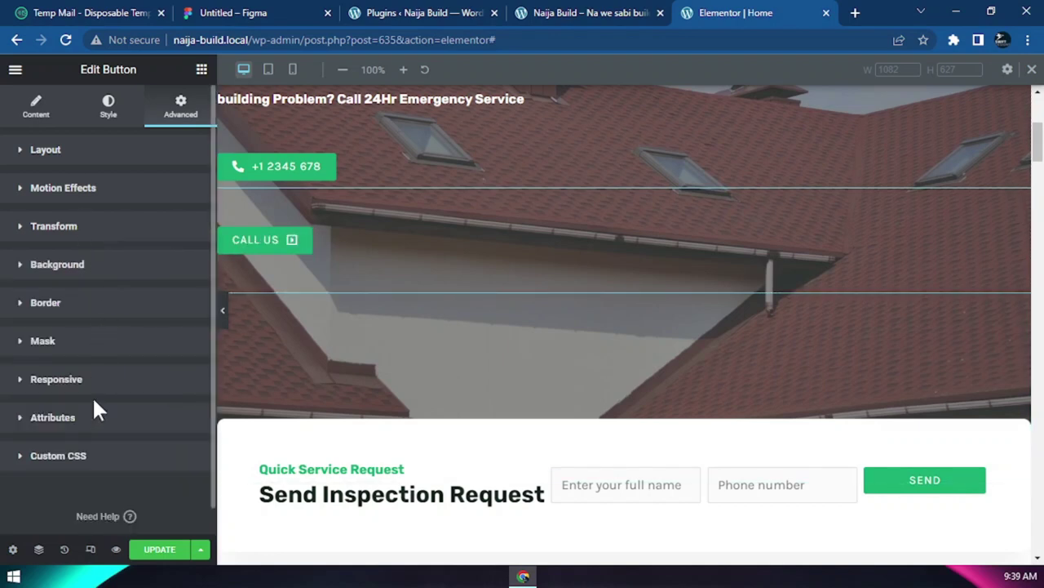
{"action": "left_click", "coordinate": [104, 343]}
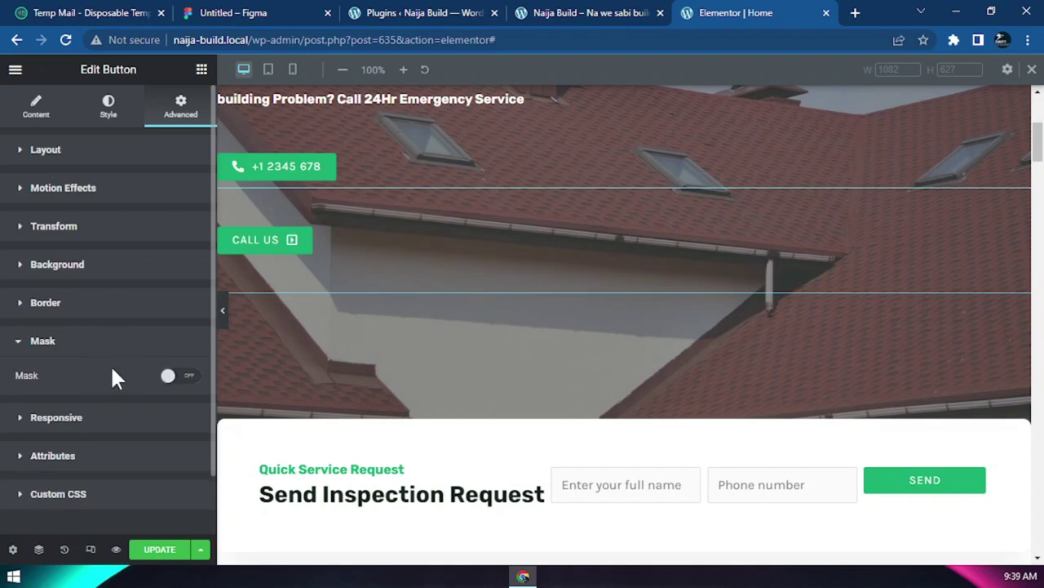
{"action": "left_click", "coordinate": [142, 341]}
{"action": "right_click", "coordinate": [332, 242]}
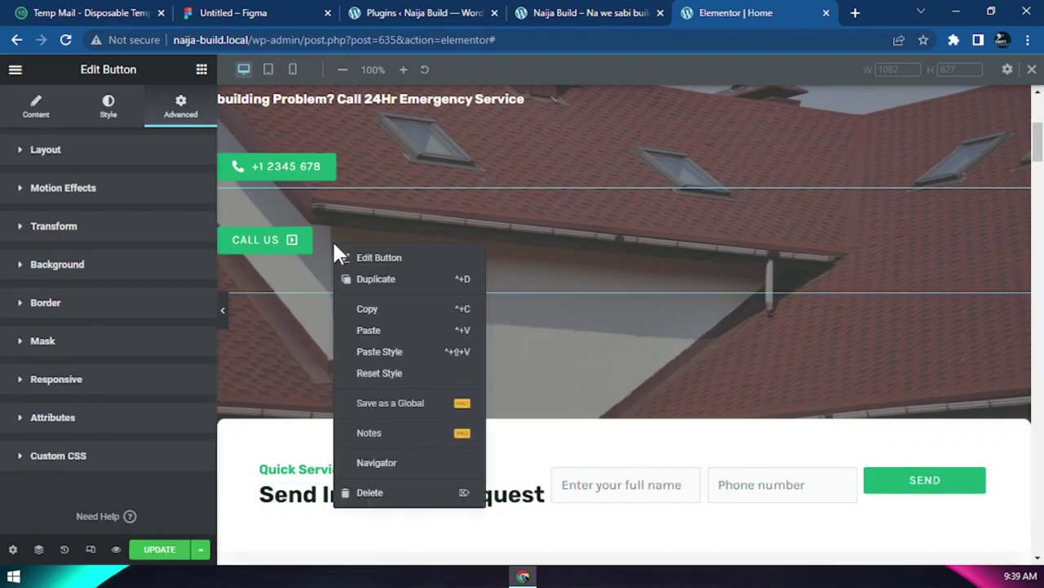
{"action": "left_click", "coordinate": [363, 493]}
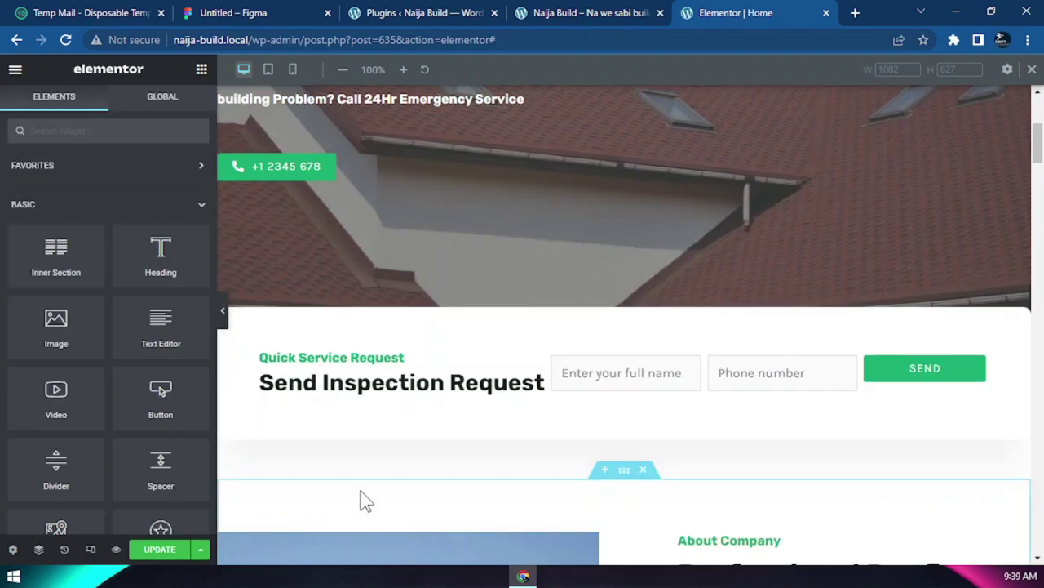
{"action": "left_click", "coordinate": [257, 413]}
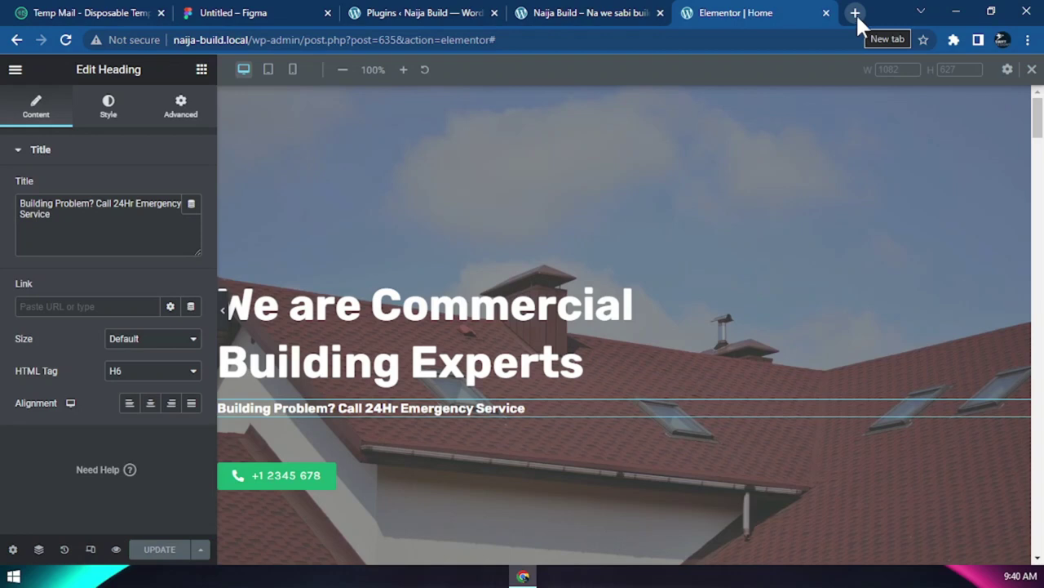
In a new Chrome tab, search Google for 'unsplash' and open the Unsplash site from the results
{"action": "left_click", "coordinate": [856, 13]}
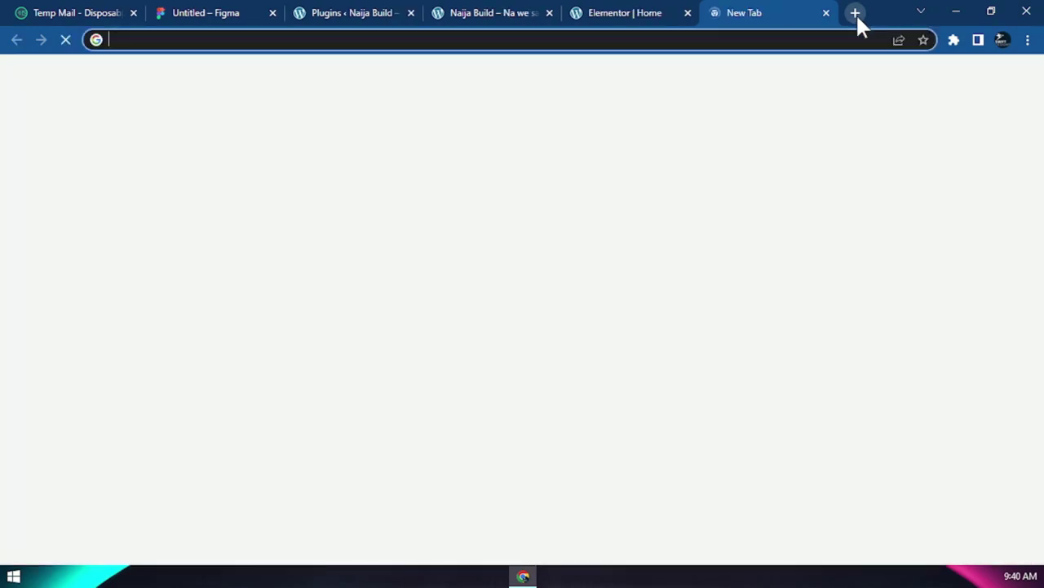
{"action": "type", "text": "unsplash"}
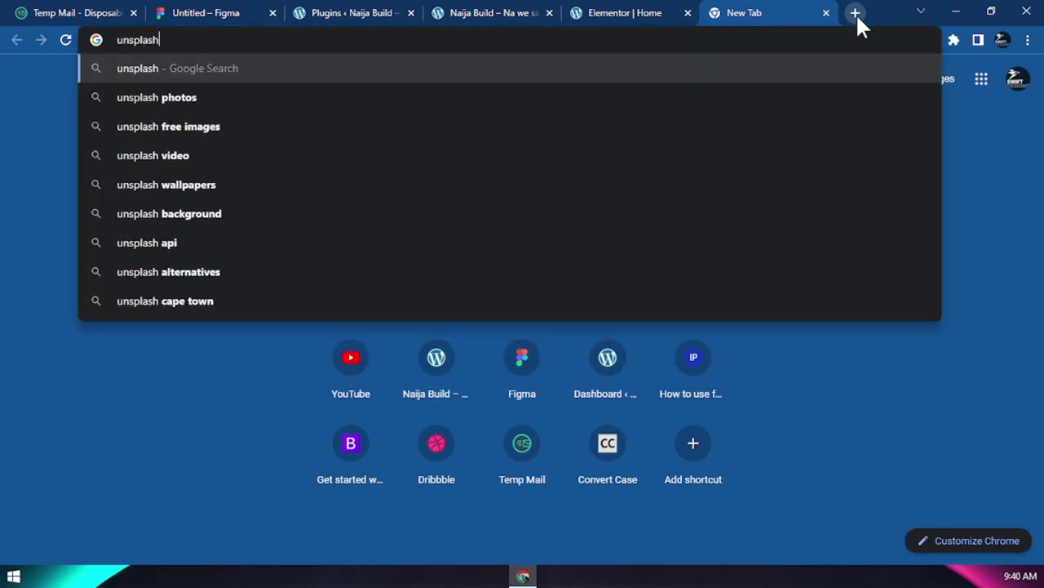
{"action": "key", "text": "Return"}
{"action": "left_click", "coordinate": [280, 226]}
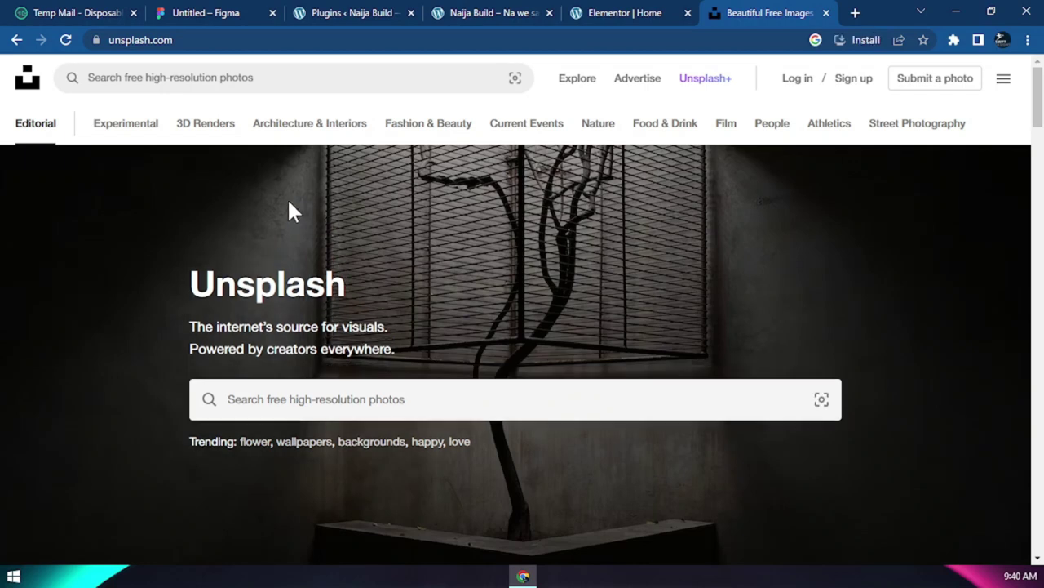
Search Unsplash for 'building construction' and open the grey building wrapped in scaffolding
{"action": "left_click", "coordinate": [351, 390]}
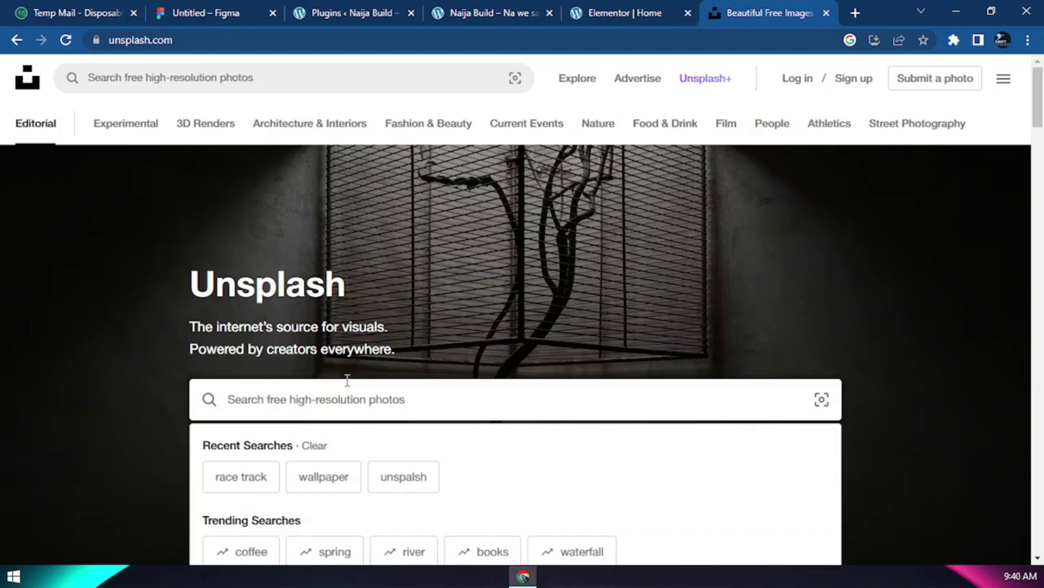
{"action": "type", "text": "construnc"}
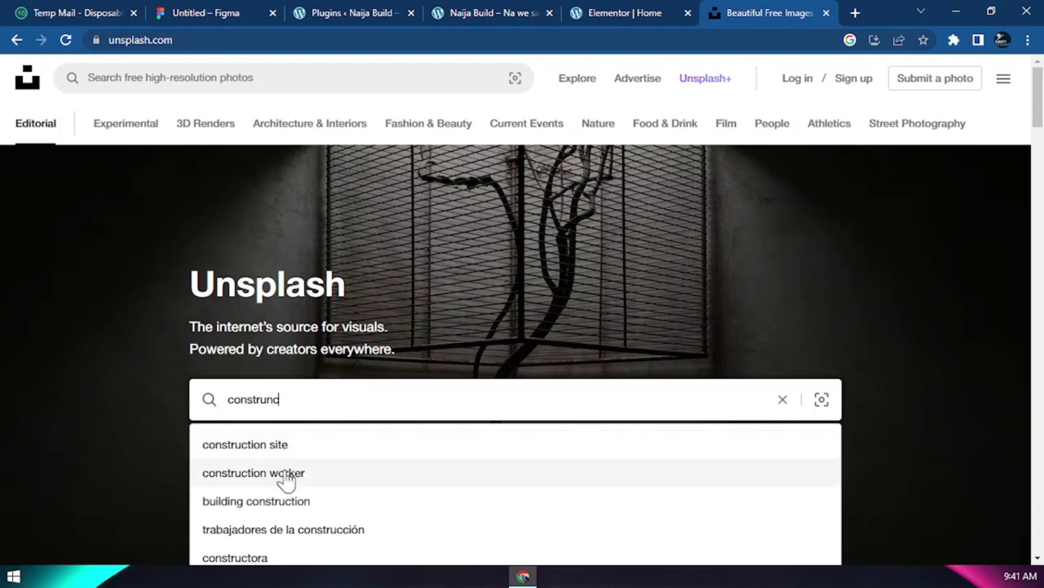
{"action": "left_click", "coordinate": [280, 504]}
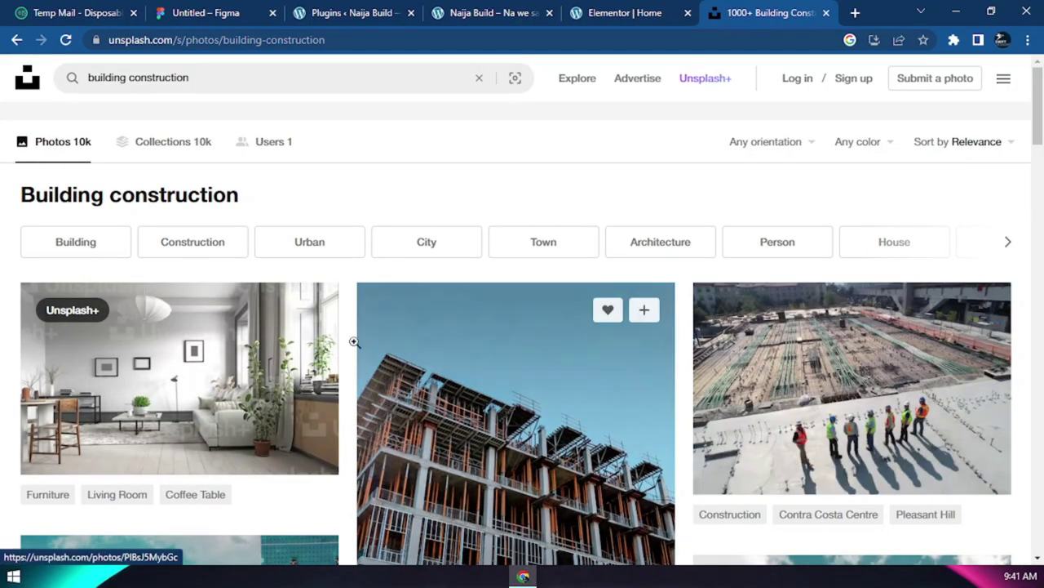
{"action": "scroll", "coordinate": [506, 335], "scroll_direction": "down", "scroll_amount": 2}
{"action": "scroll", "coordinate": [506, 336], "scroll_direction": "down", "scroll_amount": 2}
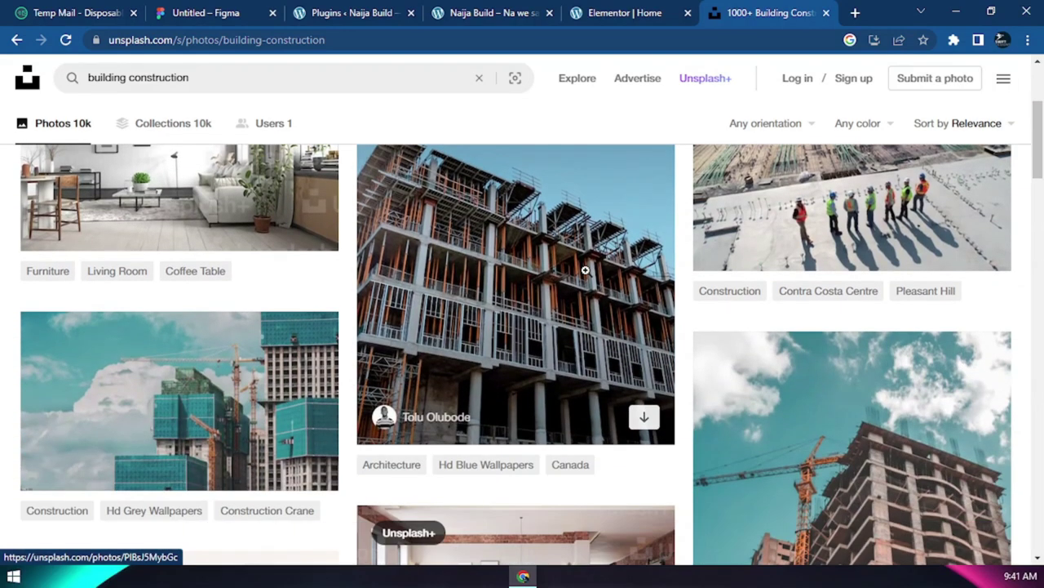
{"action": "scroll", "coordinate": [585, 270], "scroll_direction": "down", "scroll_amount": 6}
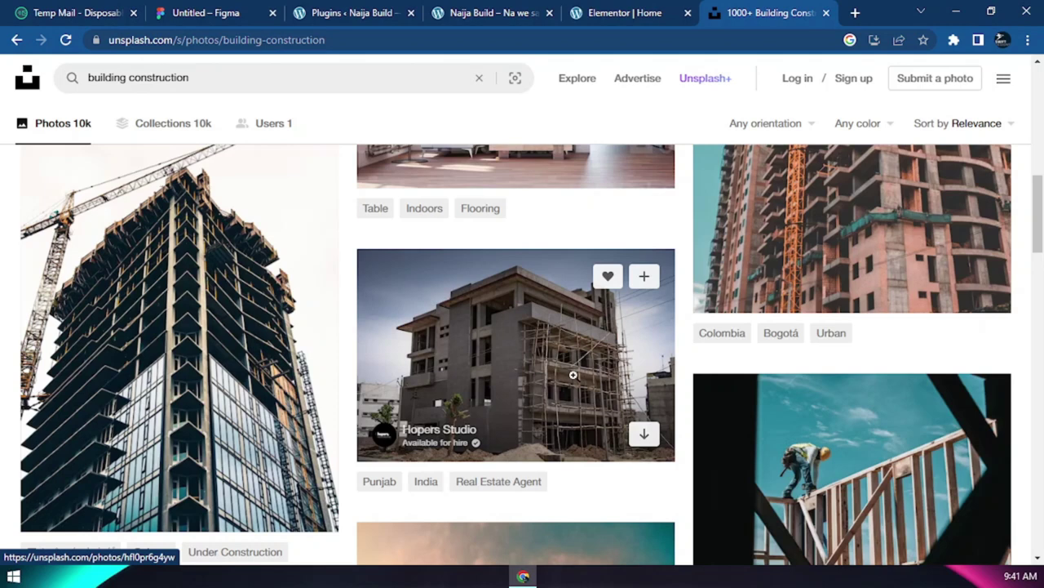
{"action": "left_click", "coordinate": [573, 375]}
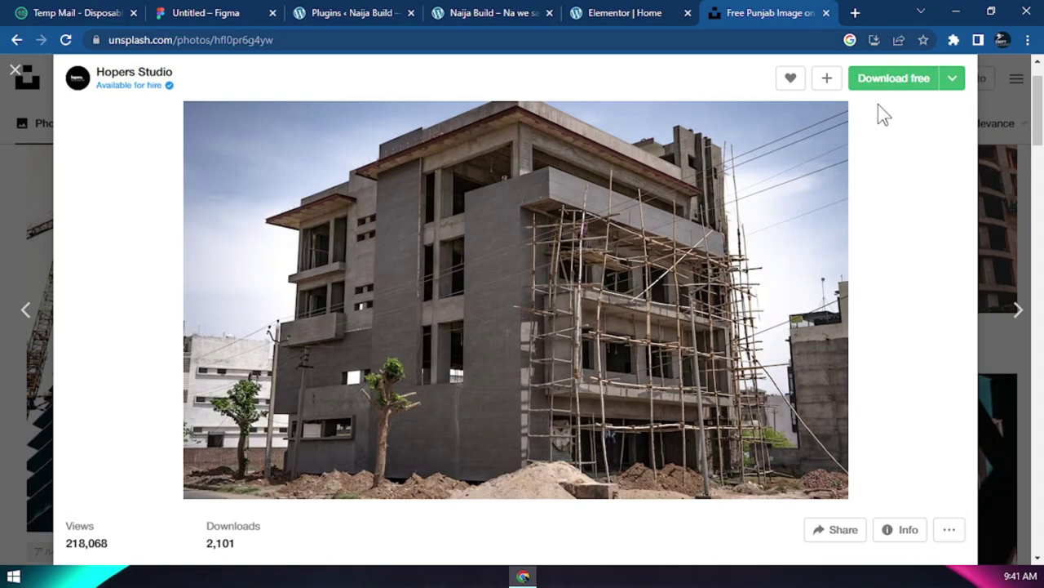
Download the scaffolded building photo at Medium (1920 x 1280) from the Download free menu
{"action": "left_click", "coordinate": [953, 85]}
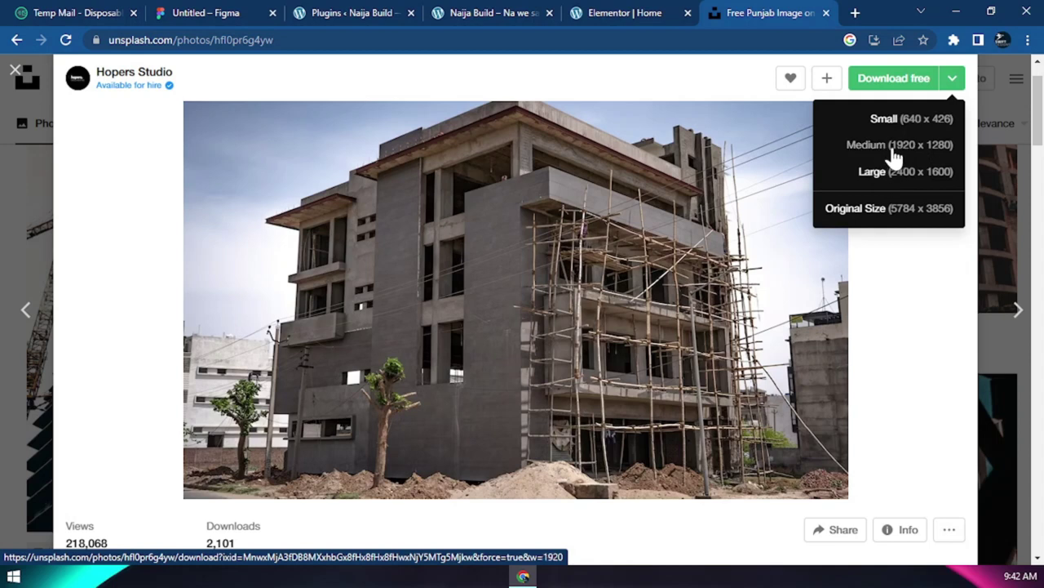
{"action": "left_click", "coordinate": [880, 155]}
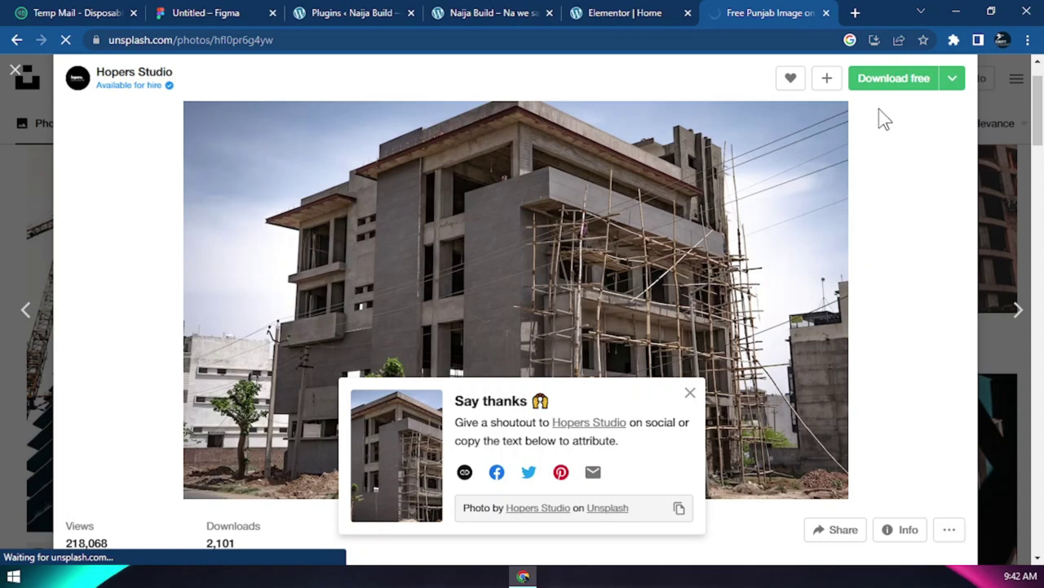
Back in the Elementor tab, open the hero section's Style settings
{"action": "left_click", "coordinate": [625, 13]}
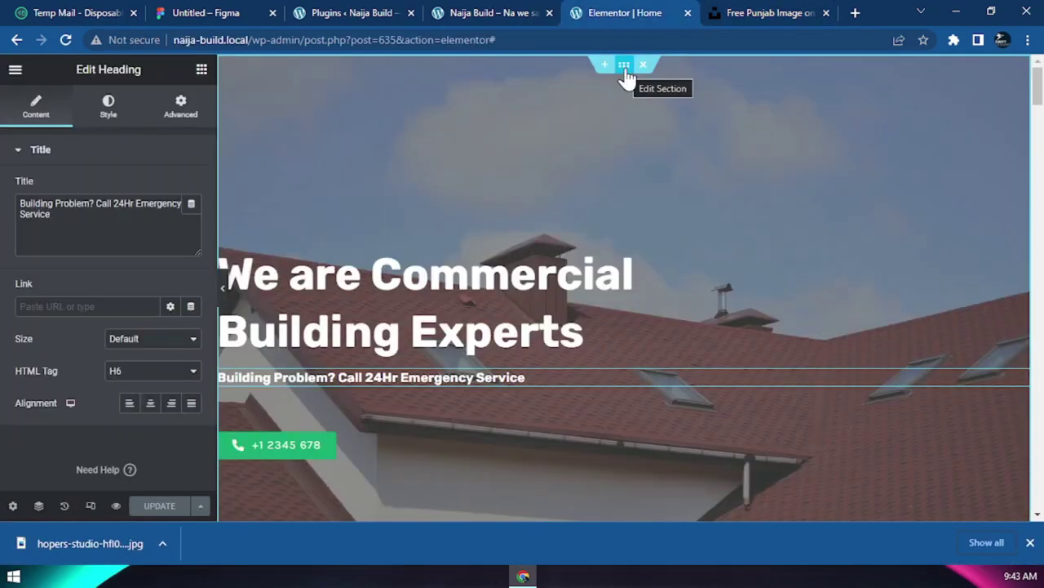
{"action": "left_click", "coordinate": [624, 65]}
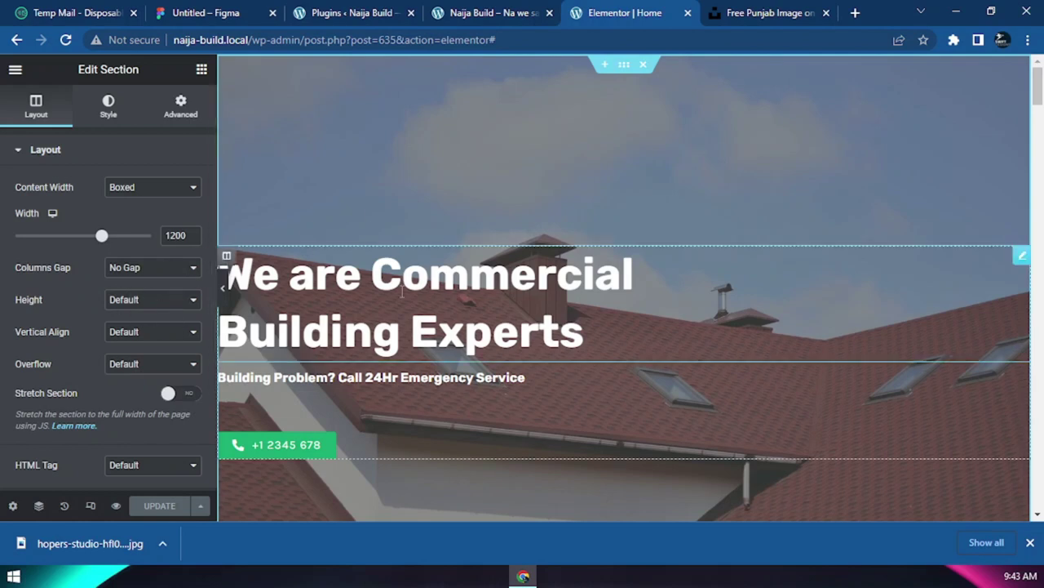
{"action": "left_click", "coordinate": [112, 115]}
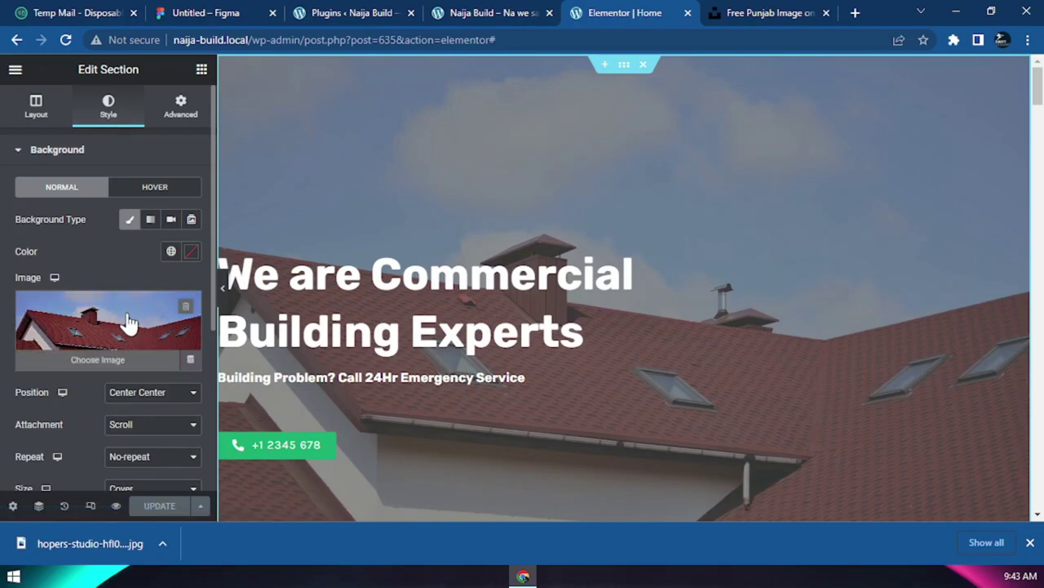
Try a naija blue gradient background, then revert to Classic with the roof photo
{"action": "left_click", "coordinate": [149, 224]}
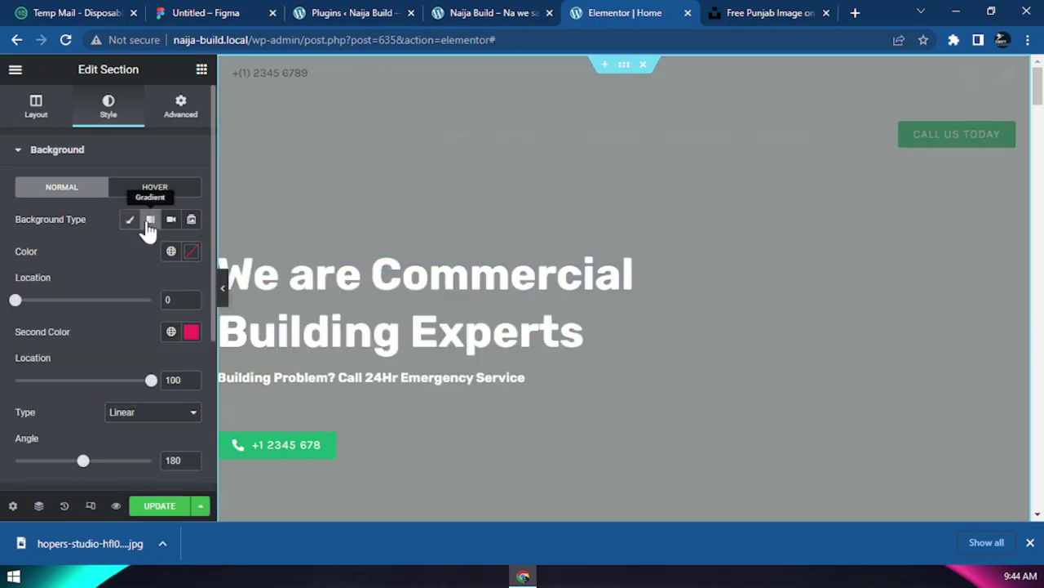
{"action": "left_click", "coordinate": [171, 252]}
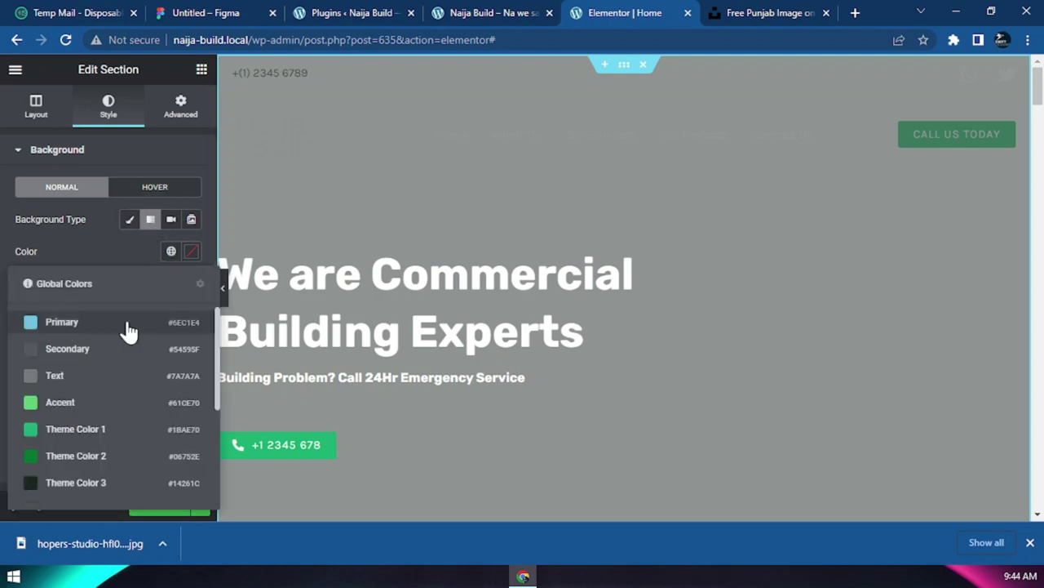
{"action": "scroll", "coordinate": [77, 466], "scroll_direction": "down", "scroll_amount": 3}
{"action": "left_click", "coordinate": [66, 488]}
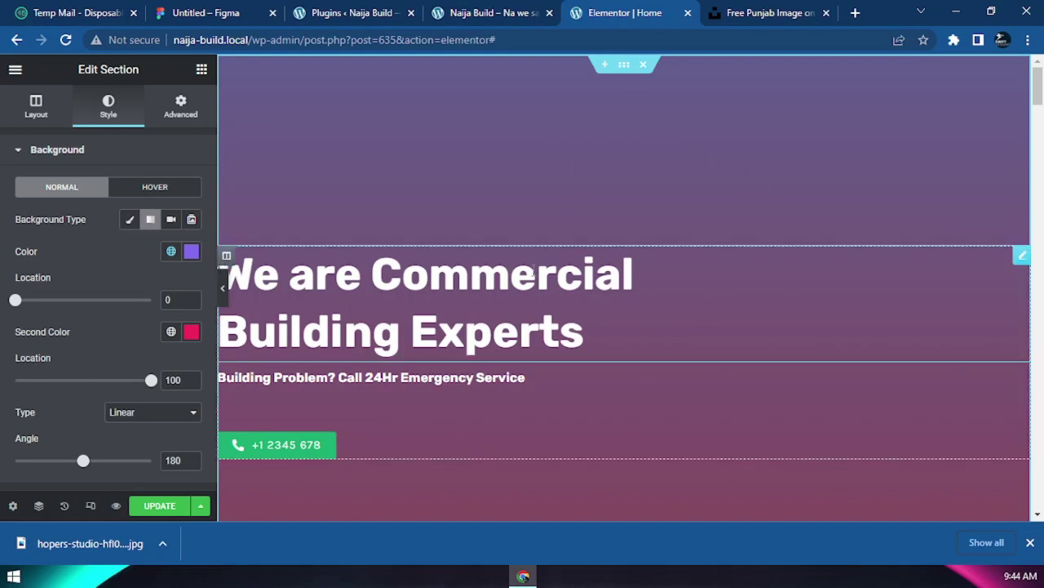
{"action": "left_click", "coordinate": [130, 219]}
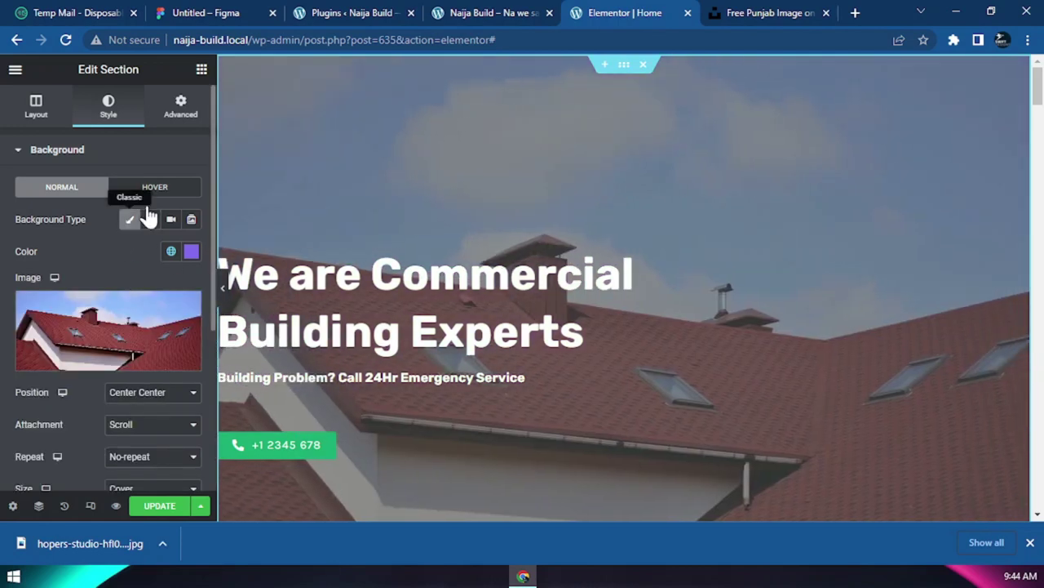
Open Insert Media from the hero background's Choose Image thumbnail
{"action": "scroll", "coordinate": [93, 270], "scroll_direction": "down", "scroll_amount": 1}
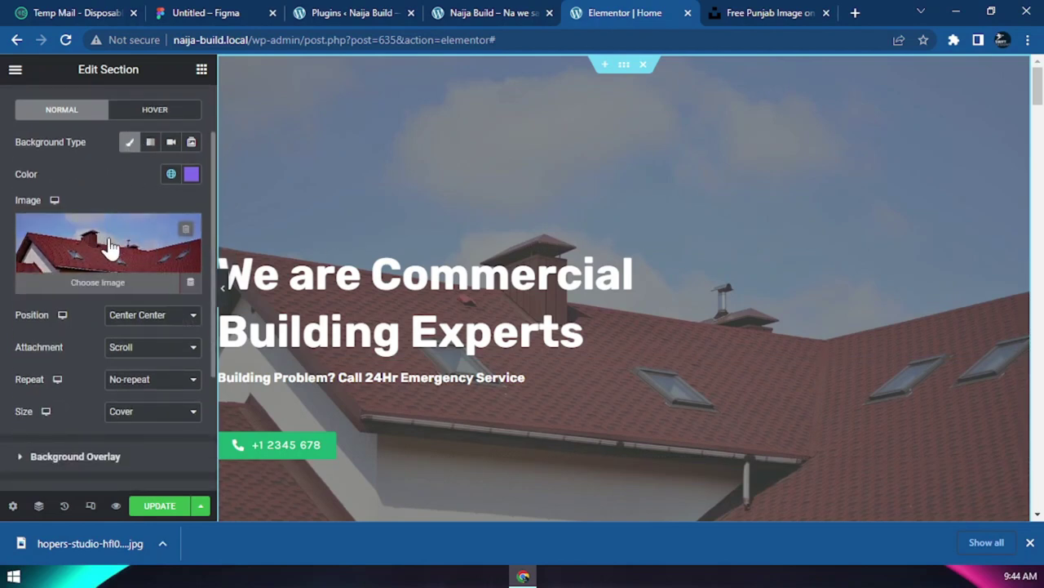
{"action": "left_click", "coordinate": [110, 247]}
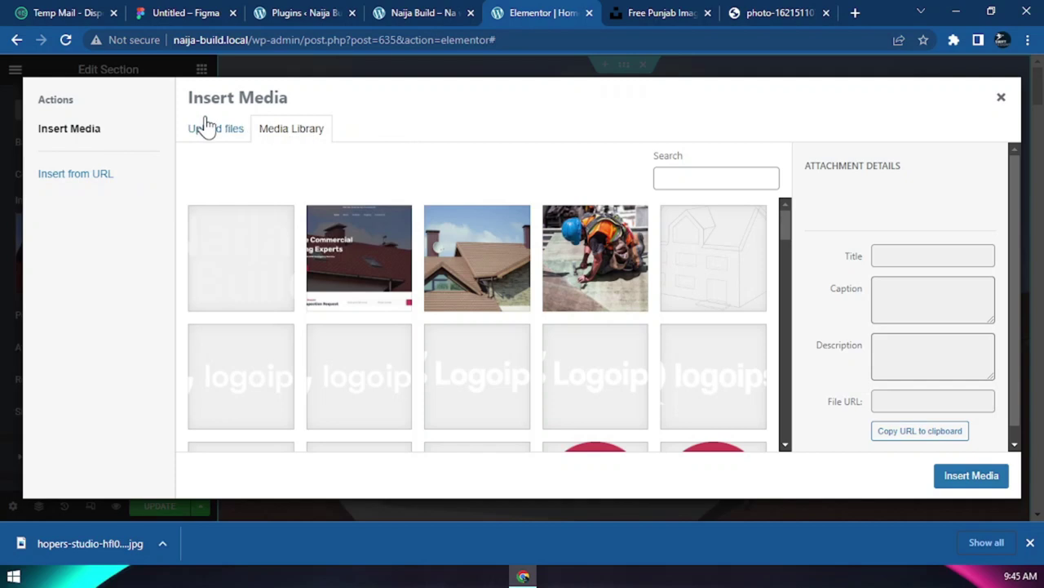
After briefly searching free stock images for 'construction', upload the downloaded scaffolded building JPG
{"action": "left_click", "coordinate": [370, 133]}
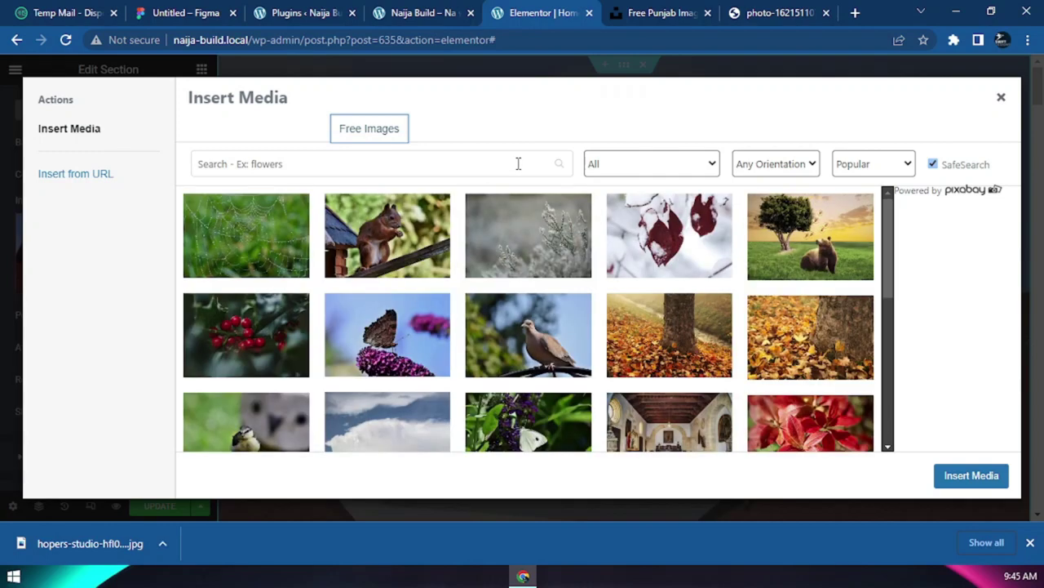
{"action": "left_click", "coordinate": [359, 163]}
{"action": "type", "text": "construction"}
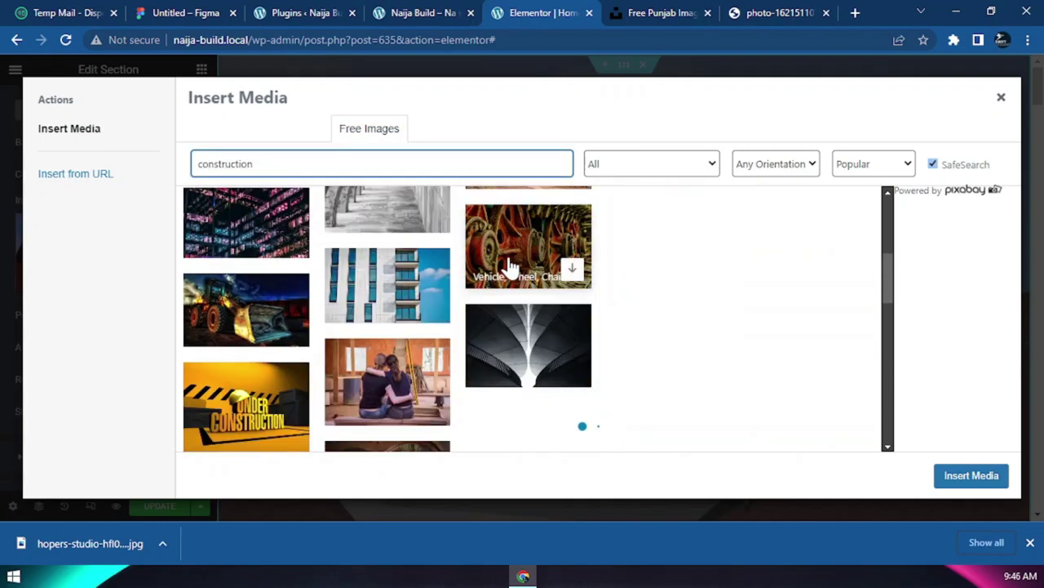
{"action": "left_click", "coordinate": [216, 137]}
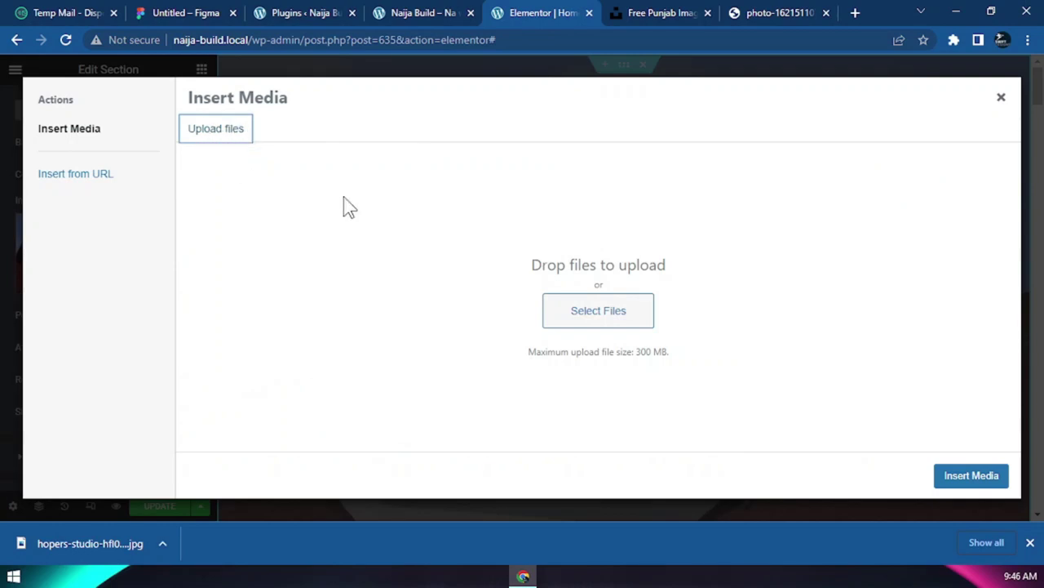
{"action": "left_click", "coordinate": [608, 321]}
{"action": "left_click", "coordinate": [164, 542]}
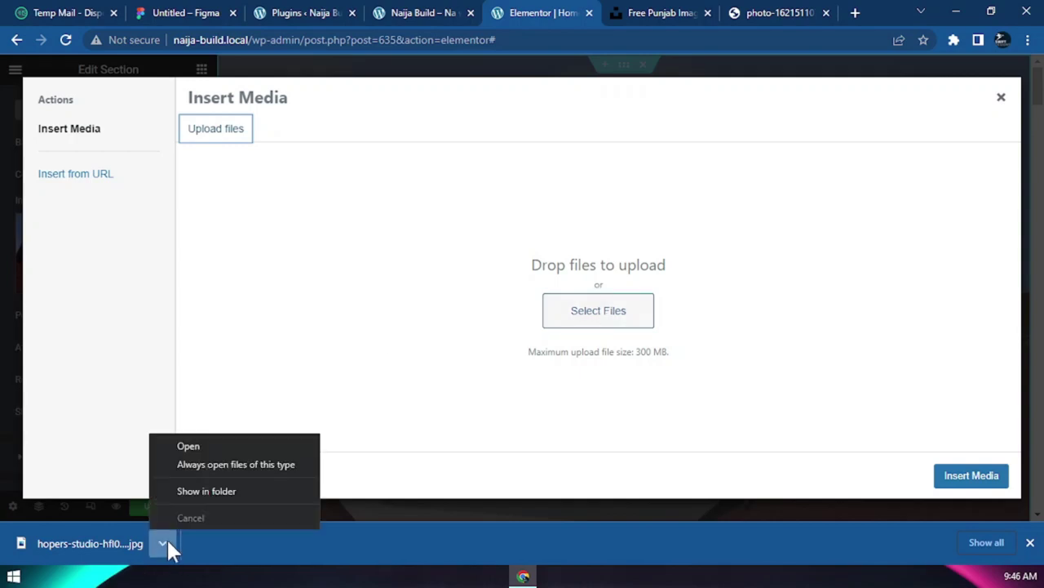
{"action": "left_click", "coordinate": [183, 488]}
{"action": "left_click_drag", "start_coordinate": [72, 209], "coordinate": [579, 349]}
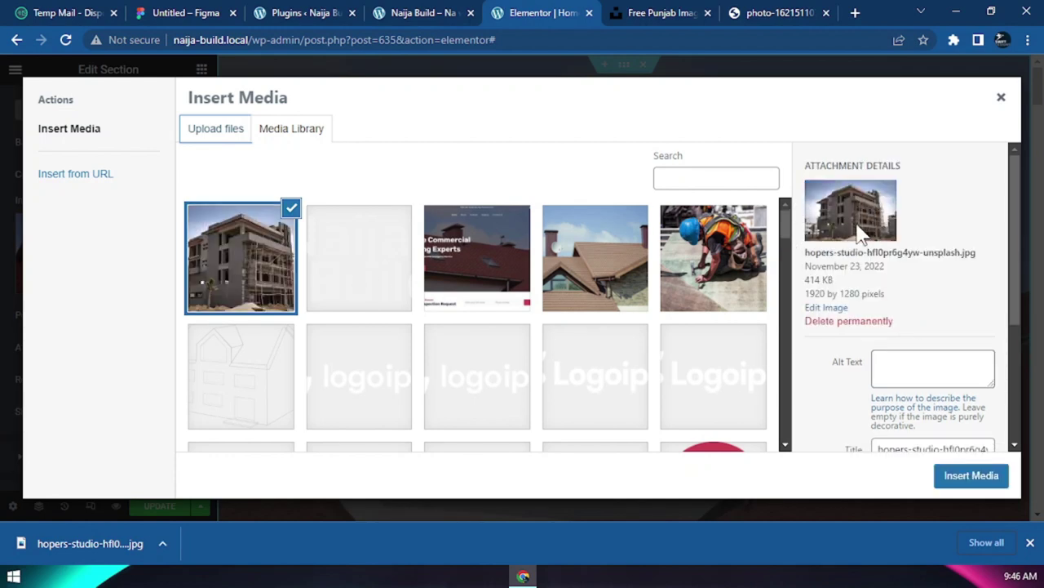
Enter 'Hero image' as the uploaded photo's Alt Text
{"action": "left_click", "coordinate": [905, 360]}
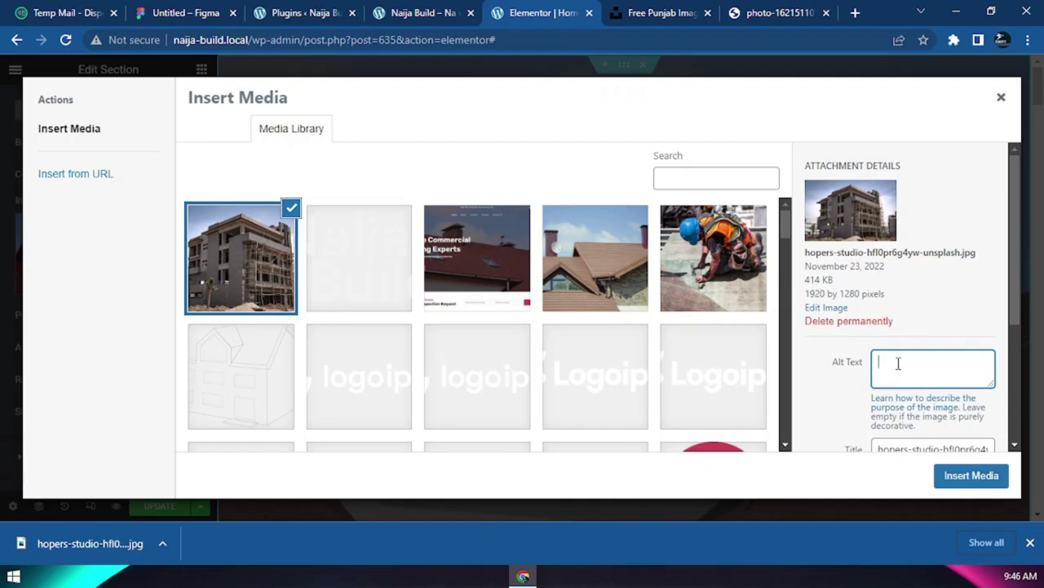
{"action": "scroll", "coordinate": [898, 363], "scroll_direction": "down", "scroll_amount": 3}
{"action": "scroll", "coordinate": [898, 363], "scroll_direction": "up", "scroll_amount": 3}
{"action": "scroll", "coordinate": [901, 359], "scroll_direction": "down", "scroll_amount": 1}
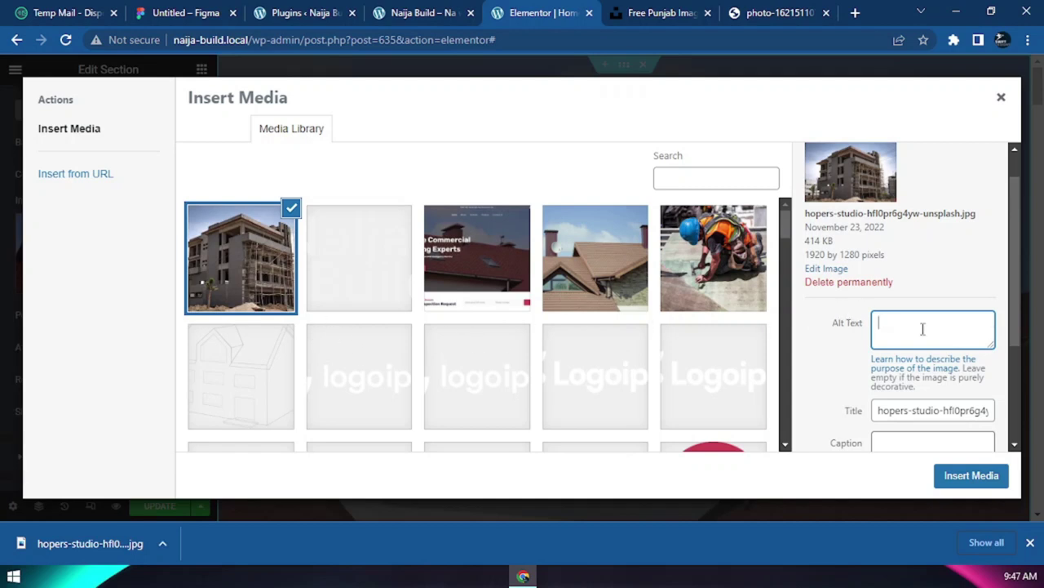
{"action": "type", "text": "Hero image"}
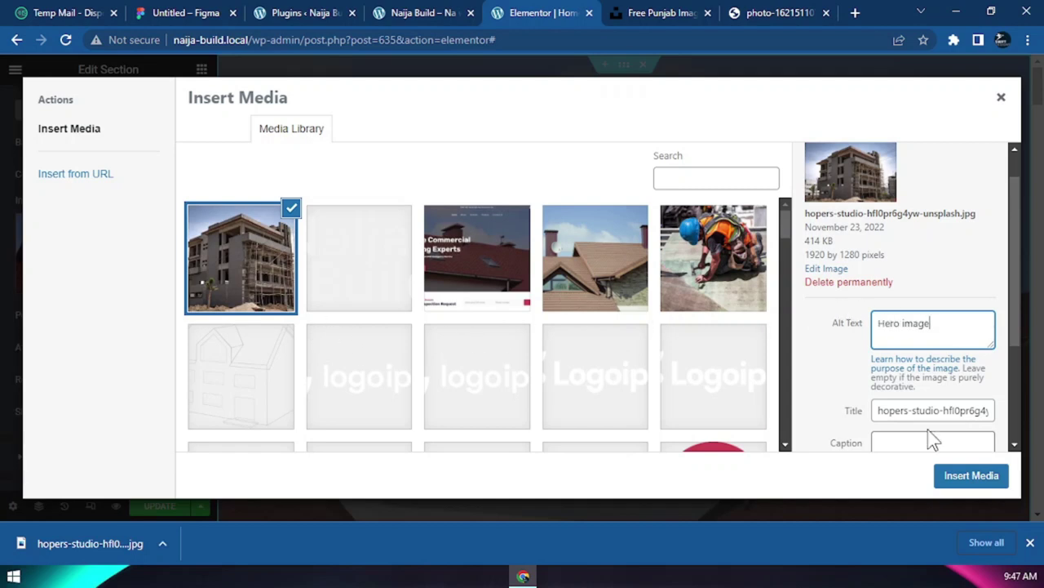
{"action": "scroll", "coordinate": [887, 366], "scroll_direction": "down", "scroll_amount": 2}
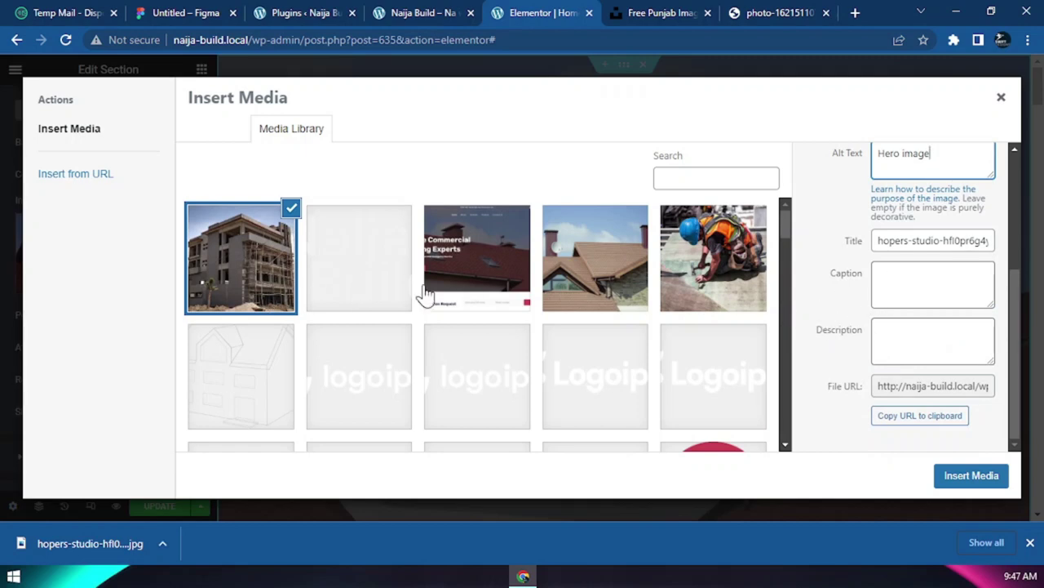
Insert the building photo as the section background and check the original full-size
{"action": "left_click", "coordinate": [971, 479]}
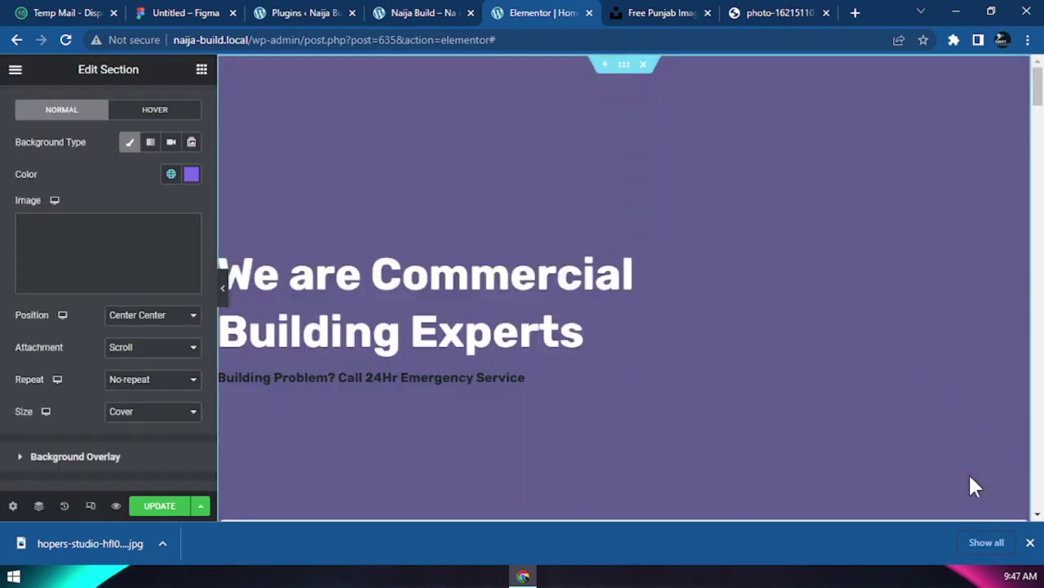
{"action": "scroll", "coordinate": [743, 237], "scroll_direction": "down", "scroll_amount": 3}
{"action": "scroll", "coordinate": [741, 244], "scroll_direction": "up", "scroll_amount": 3}
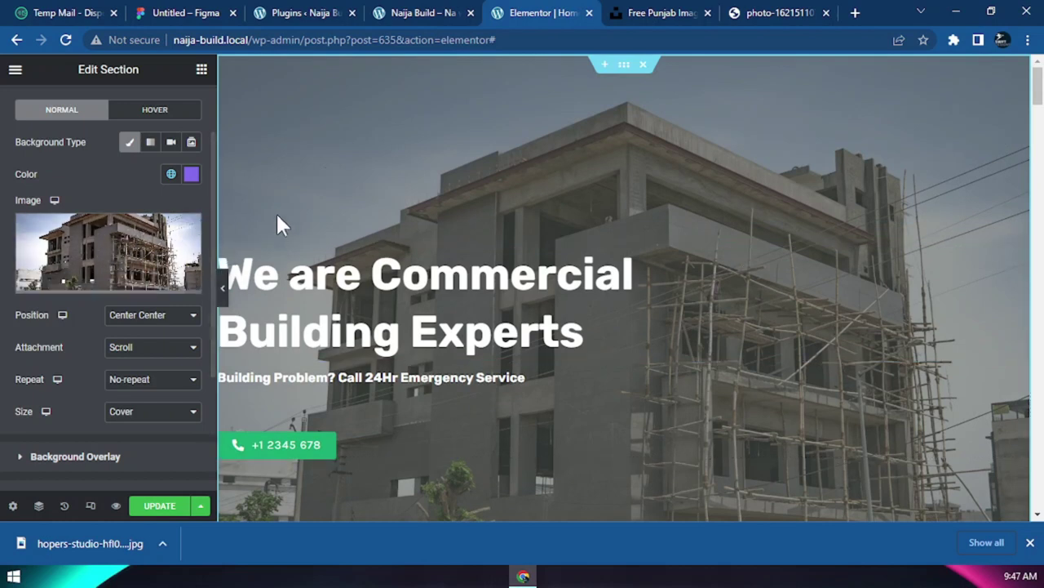
{"action": "left_click", "coordinate": [753, 12]}
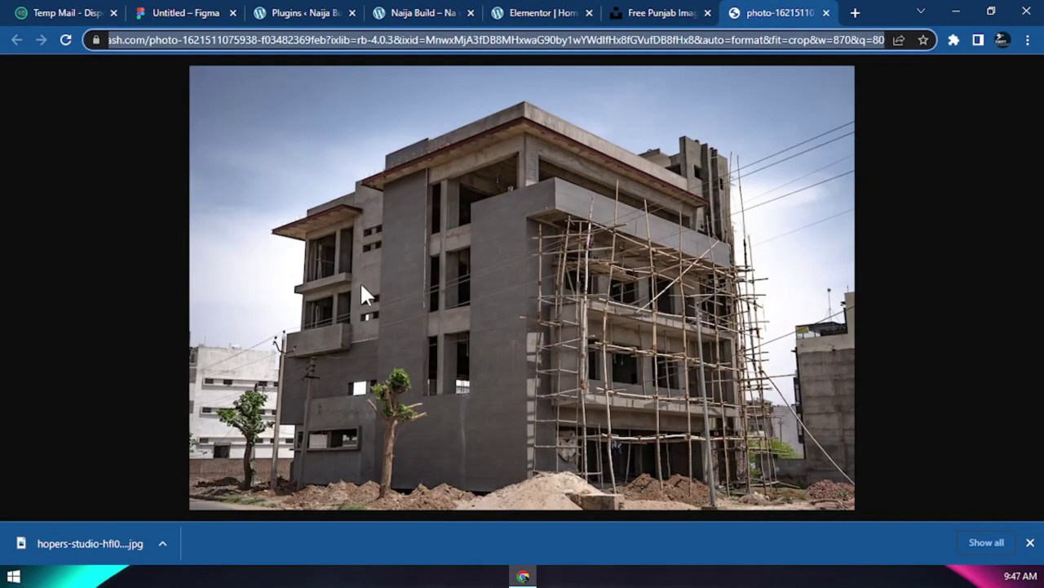
{"action": "left_click", "coordinate": [541, 13]}
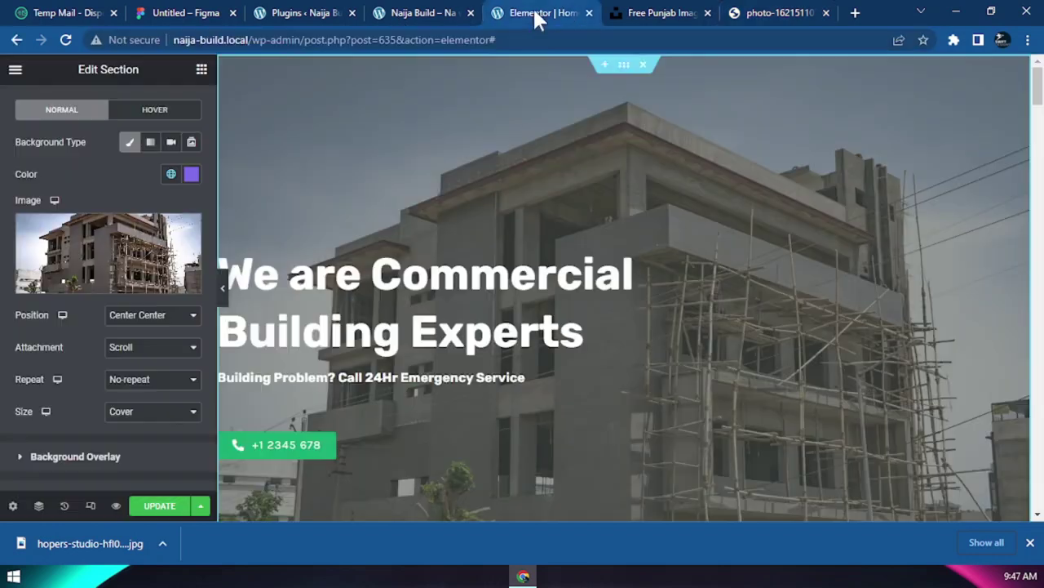
Change the background Attachment from Scroll to Fixed
{"action": "scroll", "coordinate": [106, 255], "scroll_direction": "down", "scroll_amount": 1}
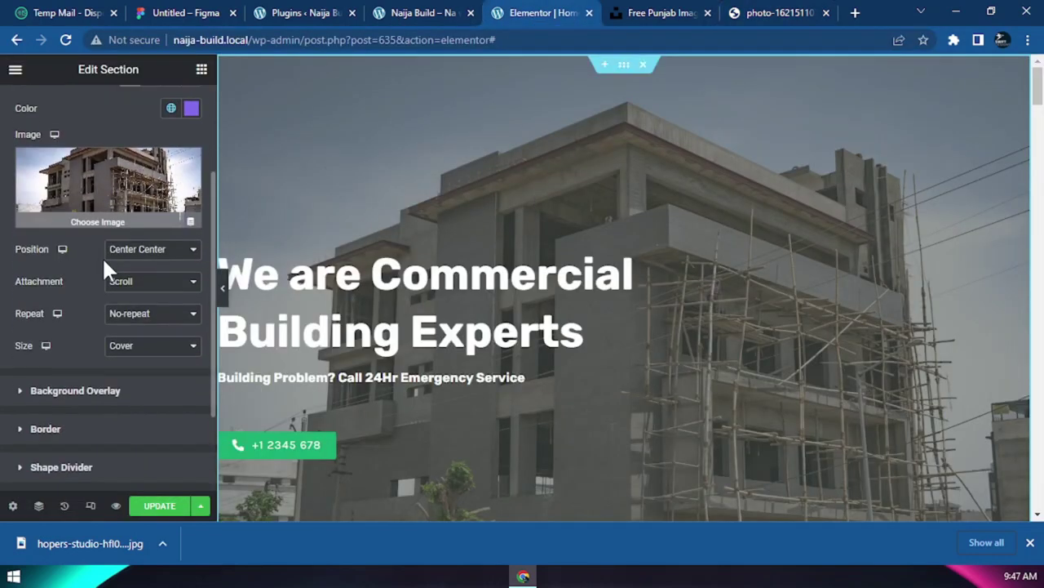
{"action": "scroll", "coordinate": [573, 221], "scroll_direction": "down", "scroll_amount": 3}
{"action": "scroll", "coordinate": [573, 221], "scroll_direction": "up", "scroll_amount": 3}
{"action": "scroll", "coordinate": [573, 222], "scroll_direction": "down", "scroll_amount": 5}
{"action": "scroll", "coordinate": [575, 225], "scroll_direction": "up", "scroll_amount": 5}
{"action": "left_click", "coordinate": [152, 269]}
{"action": "left_click", "coordinate": [123, 308]}
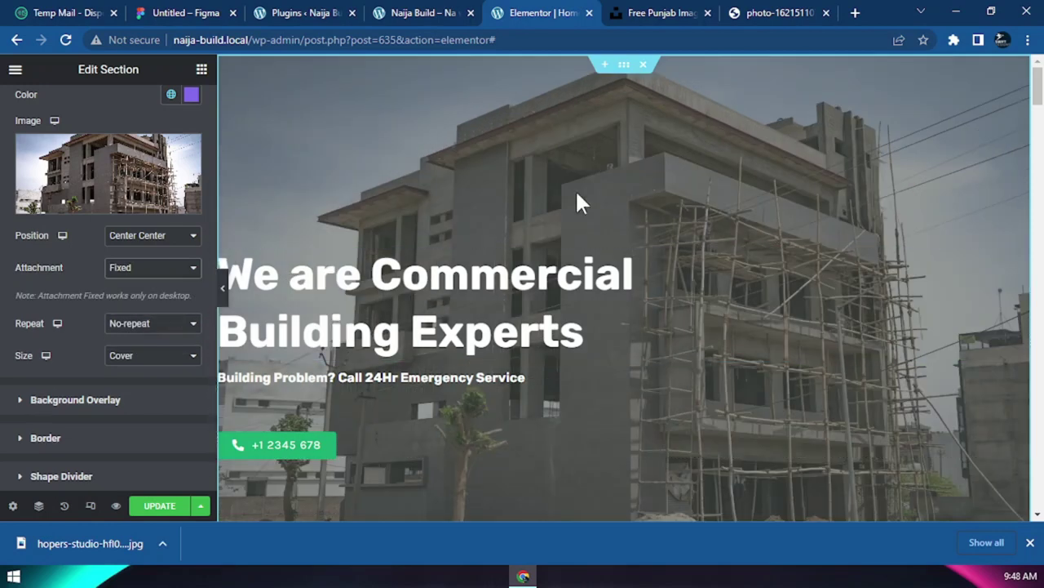
{"action": "scroll", "coordinate": [596, 184], "scroll_direction": "down", "scroll_amount": 4}
{"action": "scroll", "coordinate": [596, 190], "scroll_direction": "up", "scroll_amount": 3}
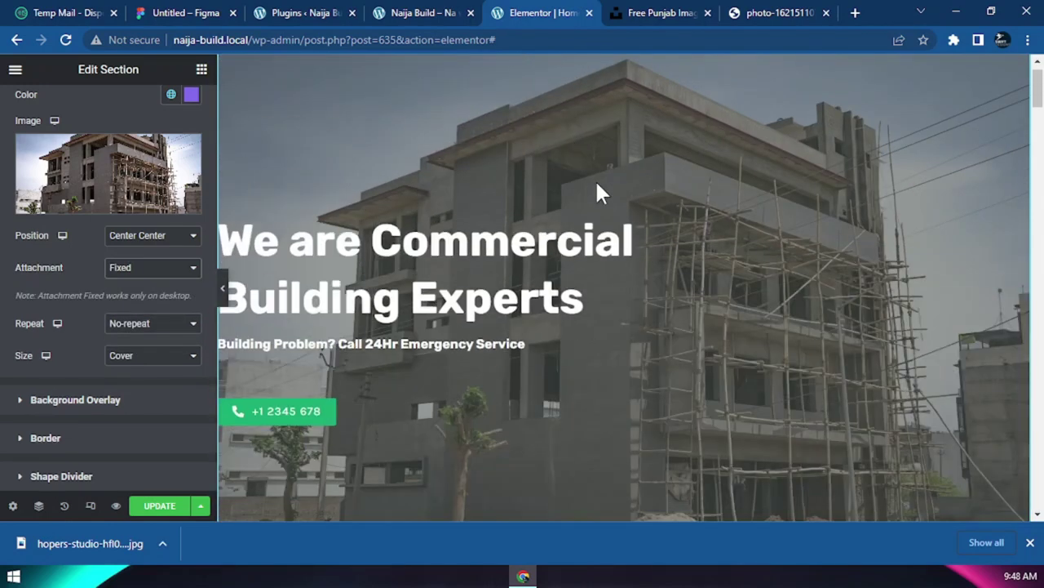
{"action": "scroll", "coordinate": [373, 218], "scroll_direction": "down", "scroll_amount": 2}
{"action": "key", "text": "ctrl+p"}
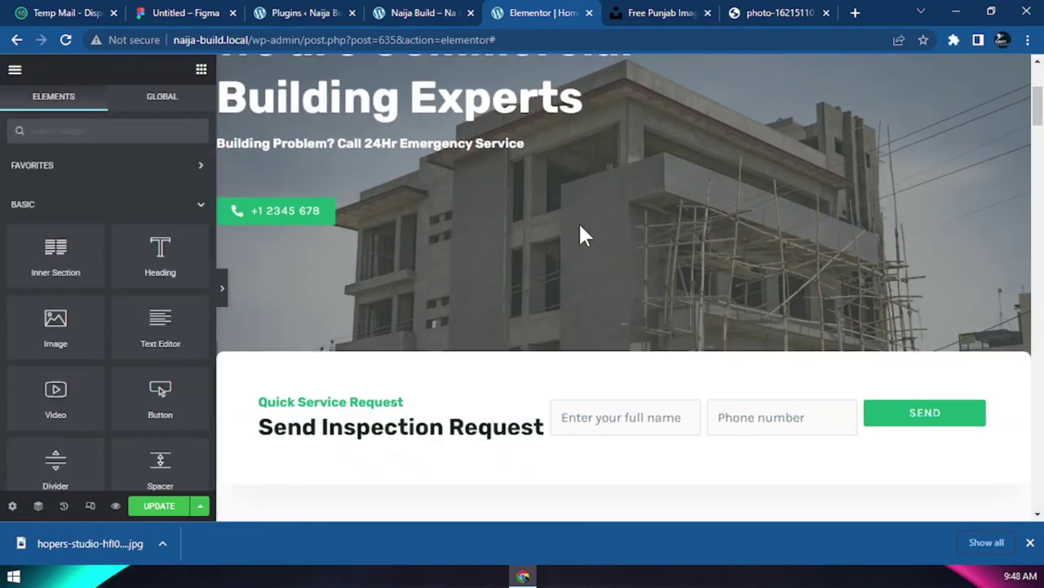
{"action": "scroll", "coordinate": [547, 270], "scroll_direction": "up", "scroll_amount": 4}
{"action": "scroll", "coordinate": [547, 275], "scroll_direction": "down", "scroll_amount": 3}
{"action": "scroll", "coordinate": [547, 275], "scroll_direction": "up", "scroll_amount": 3}
{"action": "scroll", "coordinate": [548, 273], "scroll_direction": "down", "scroll_amount": 5}
{"action": "scroll", "coordinate": [548, 269], "scroll_direction": "down", "scroll_amount": 3}
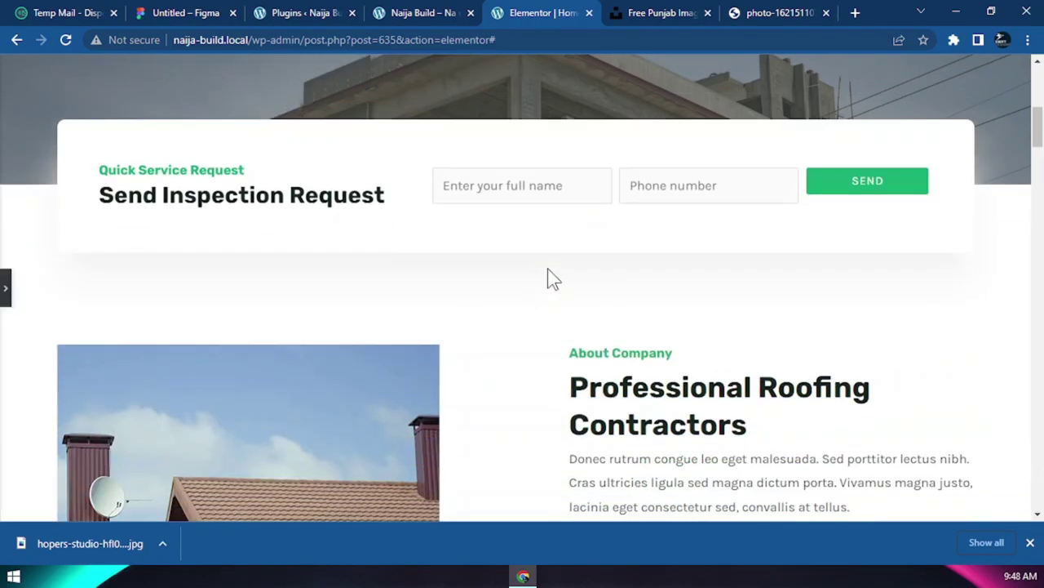
{"action": "scroll", "coordinate": [546, 265], "scroll_direction": "up", "scroll_amount": 6}
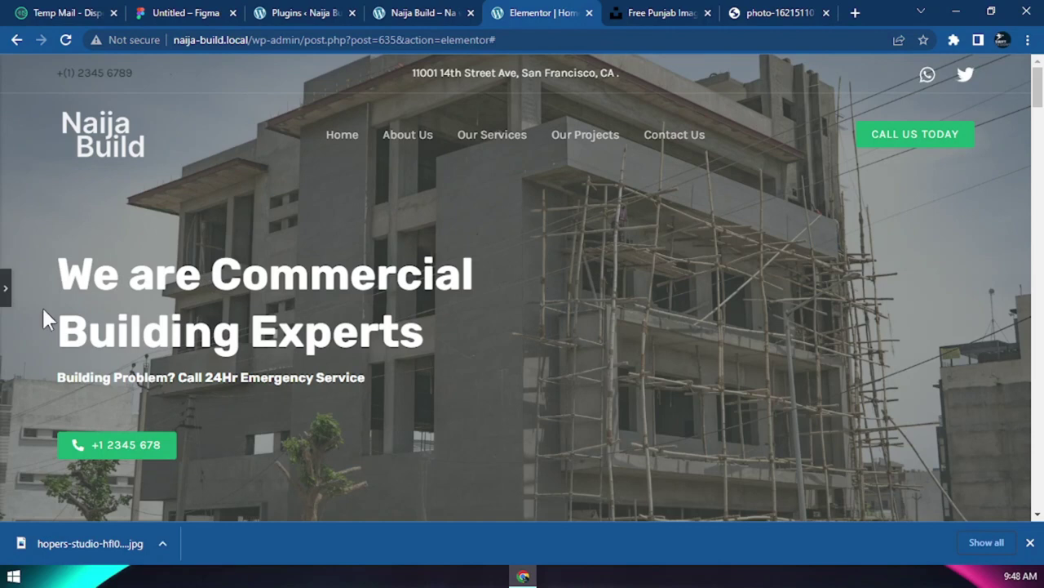
{"action": "left_click", "coordinate": [8, 297]}
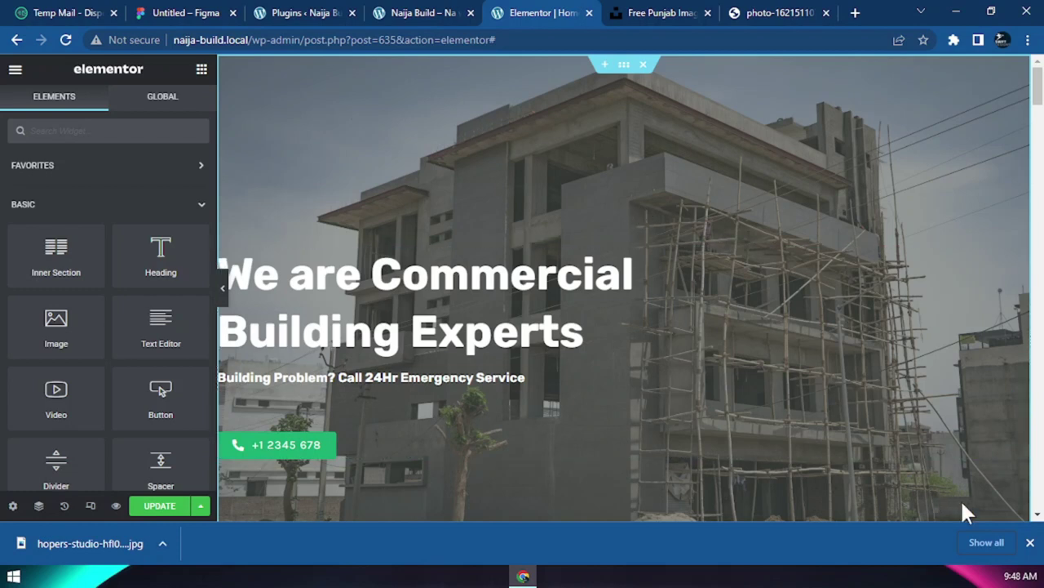
Give the hero a dark grey Theme Color 8 background overlay at 0.59 opacity
{"action": "left_click", "coordinate": [1029, 542]}
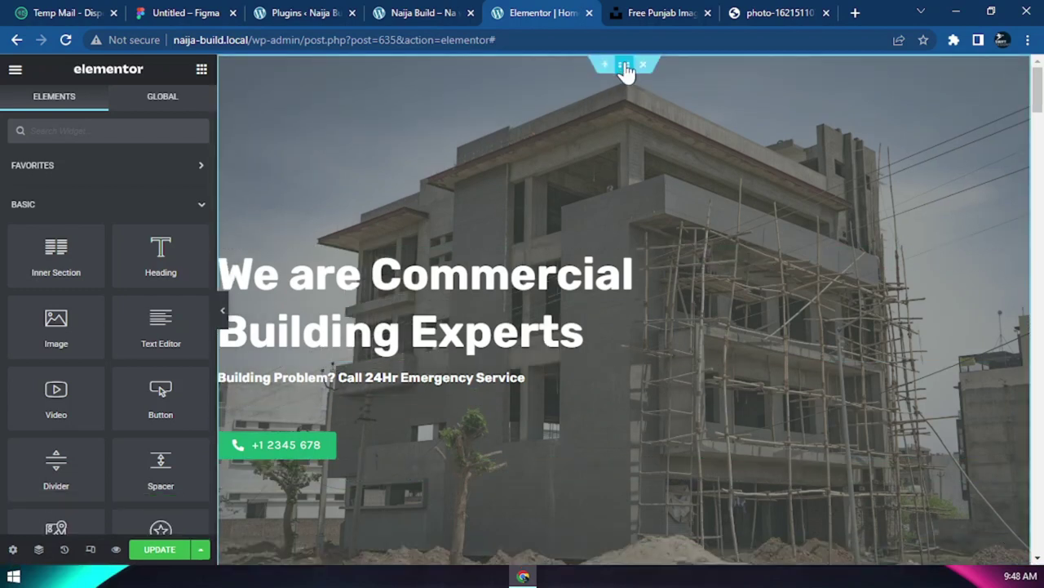
{"action": "left_click", "coordinate": [624, 65]}
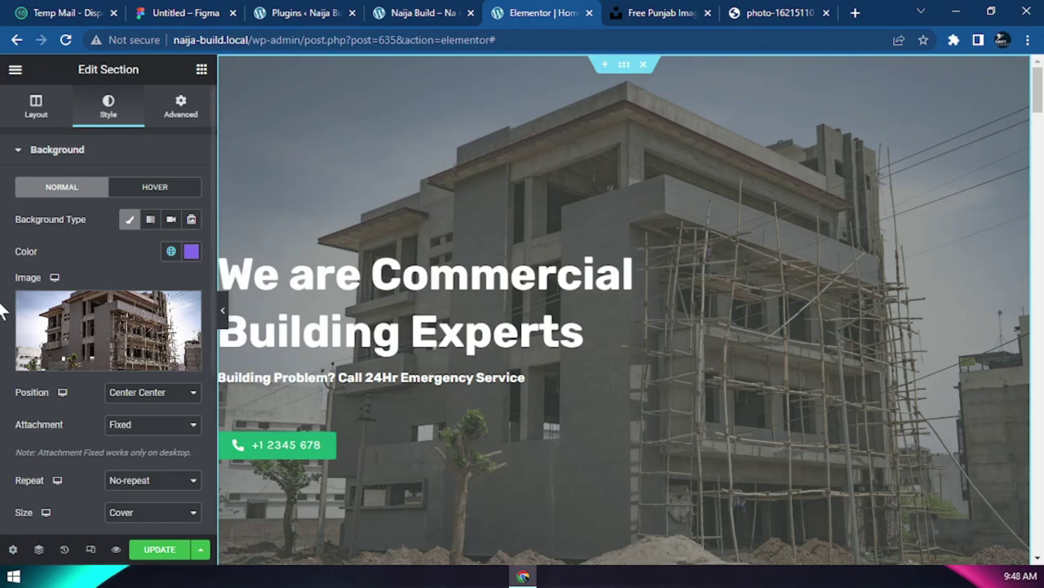
{"action": "scroll", "coordinate": [122, 364], "scroll_direction": "down", "scroll_amount": 2}
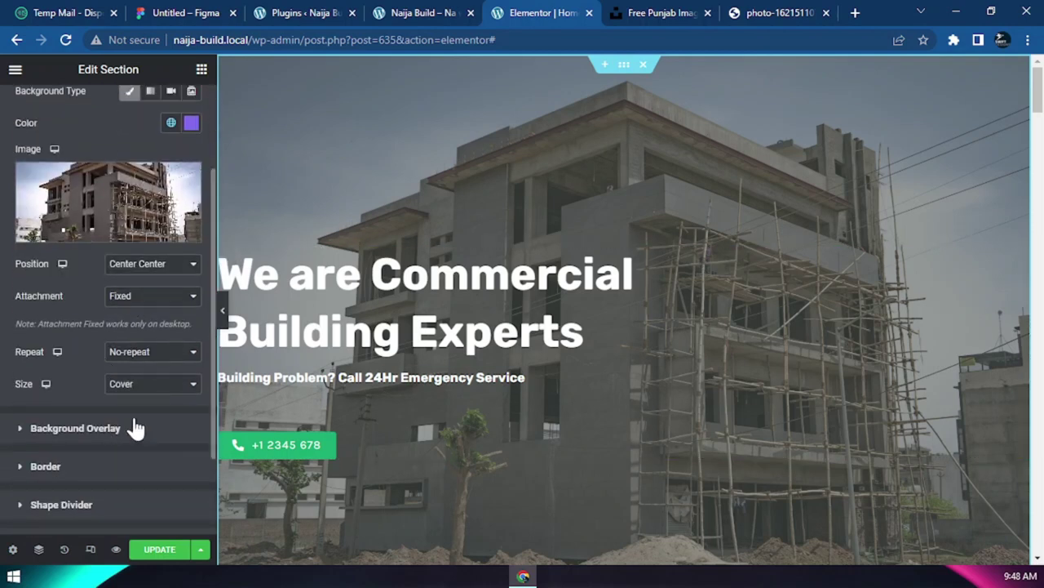
{"action": "left_click", "coordinate": [135, 428]}
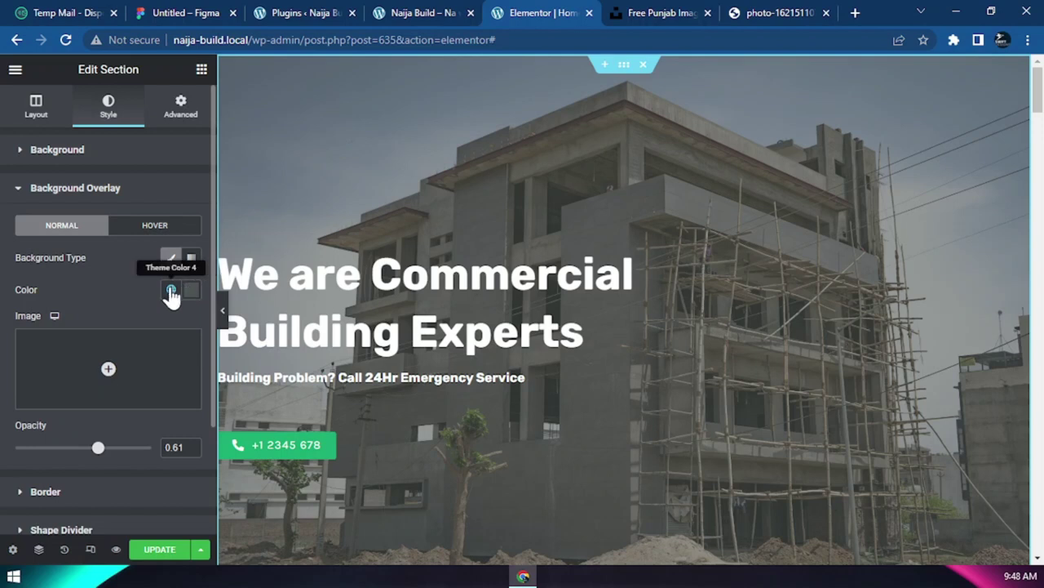
{"action": "left_click", "coordinate": [172, 291]}
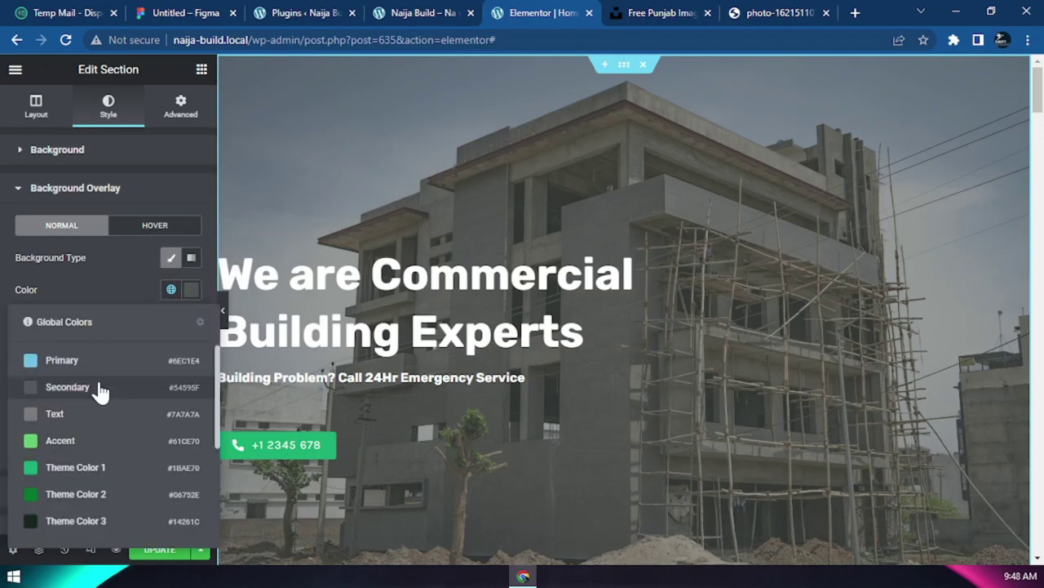
{"action": "scroll", "coordinate": [102, 390], "scroll_direction": "down", "scroll_amount": 2}
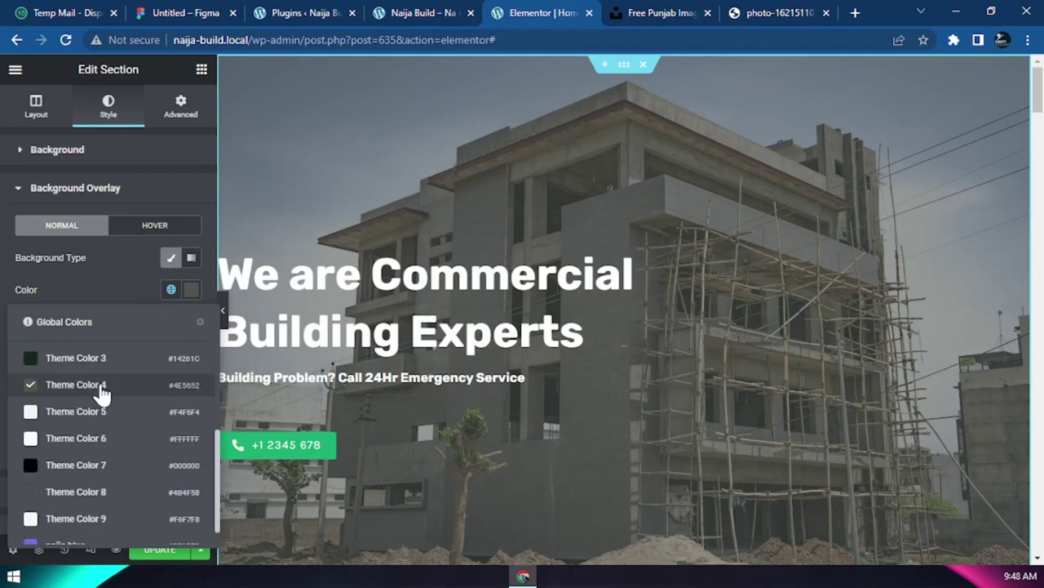
{"action": "left_click", "coordinate": [114, 492]}
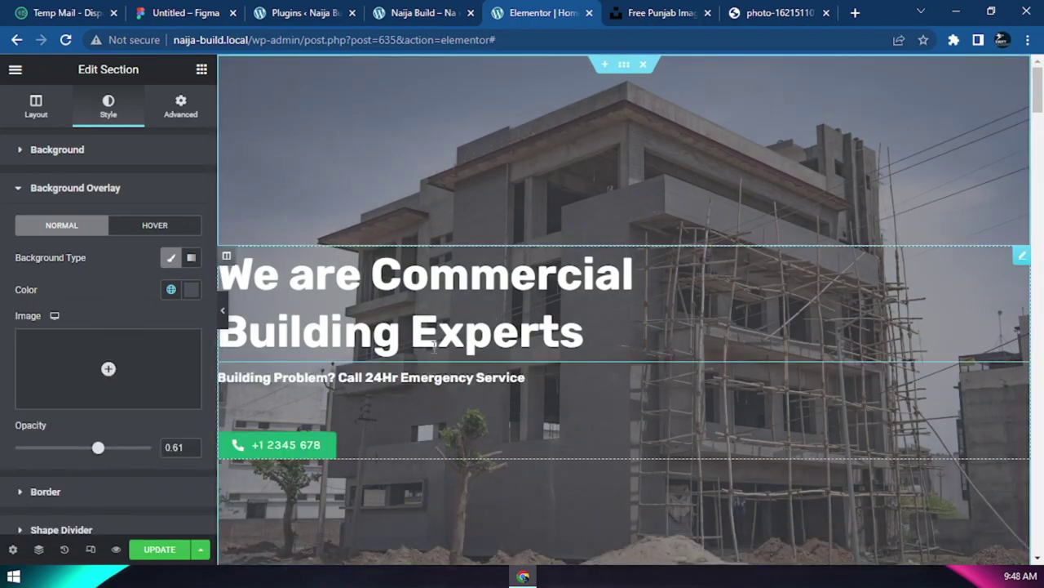
{"action": "mouse_move", "coordinate": [98, 455]}
{"action": "left_mouse_down"}
{"action": "mouse_move", "coordinate": [144, 455]}
{"action": "mouse_move", "coordinate": [60, 456]}
{"action": "mouse_move", "coordinate": [96, 457]}
{"action": "left_mouse_up"}
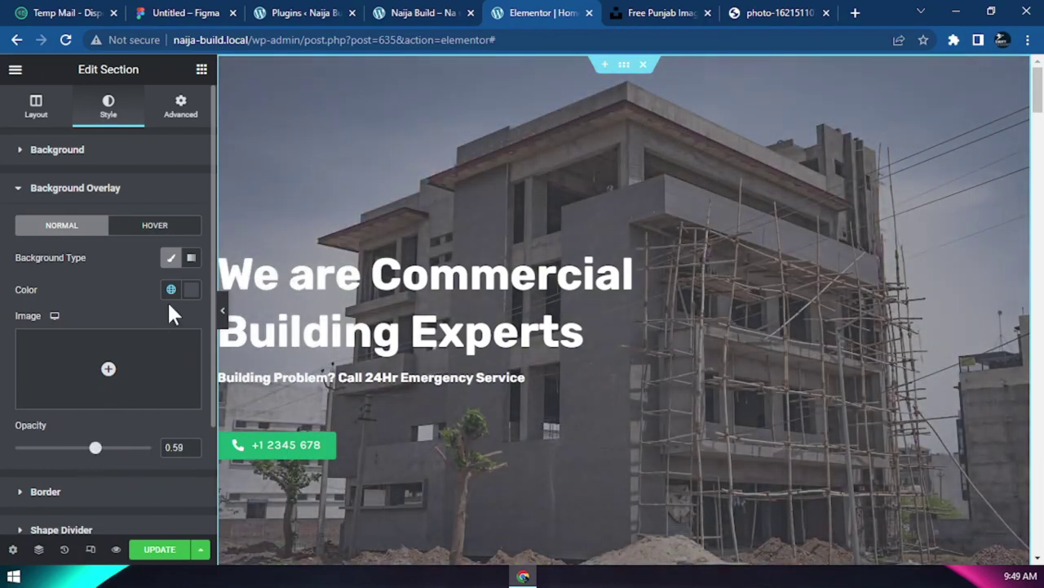
Try a naija blue overlay colour and lower its opacity slightly
{"action": "left_click", "coordinate": [171, 290]}
{"action": "scroll", "coordinate": [65, 489], "scroll_direction": "down", "scroll_amount": 4}
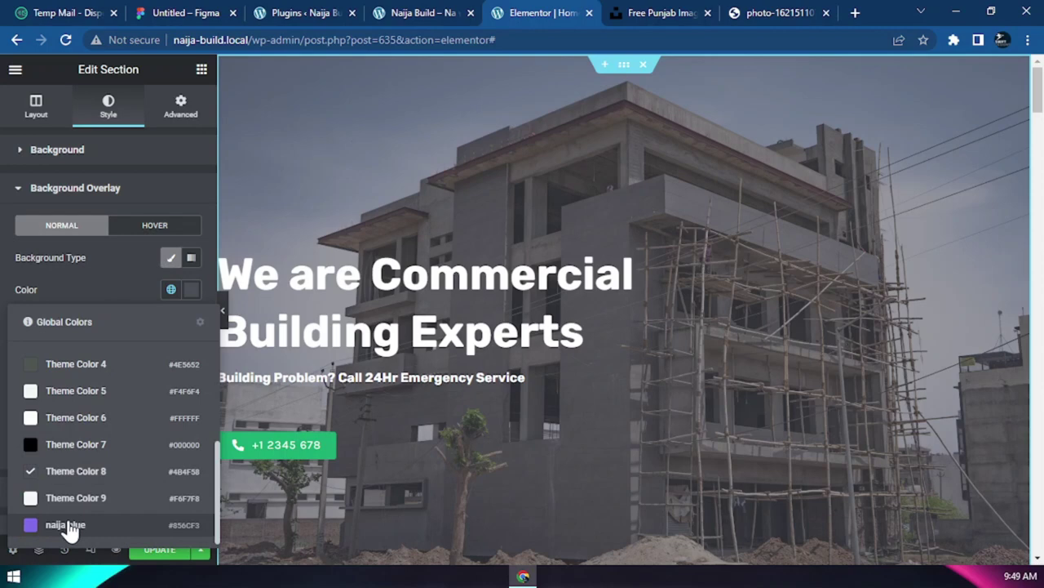
{"action": "left_click", "coordinate": [72, 526]}
{"action": "mouse_move", "coordinate": [97, 457]}
{"action": "left_mouse_down"}
{"action": "mouse_move", "coordinate": [43, 455]}
{"action": "mouse_move", "coordinate": [125, 451]}
{"action": "mouse_move", "coordinate": [95, 460]}
{"action": "left_mouse_up"}
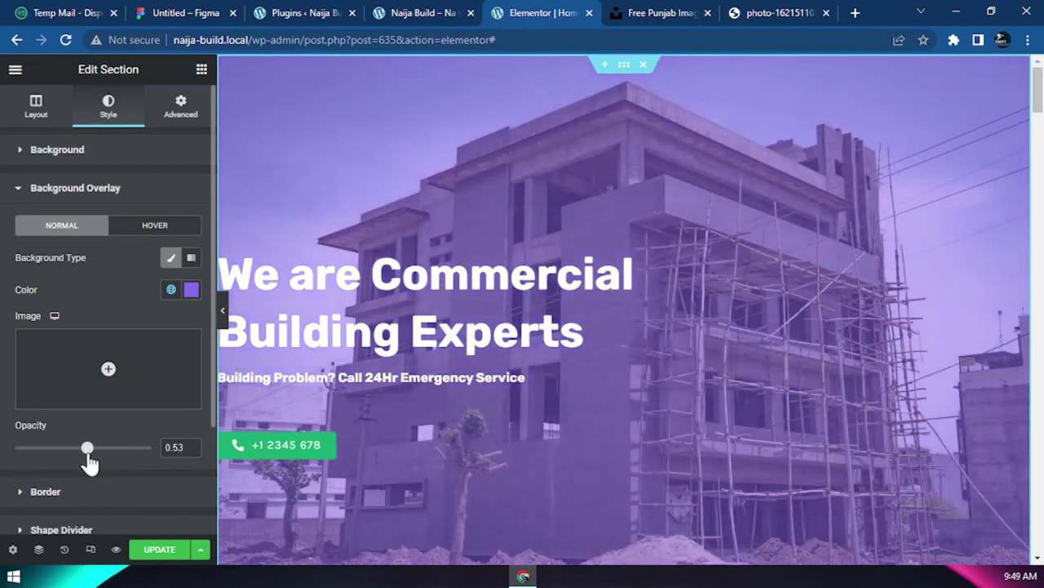
{"action": "left_click_drag", "start_coordinate": [87, 464], "coordinate": [82, 464]}
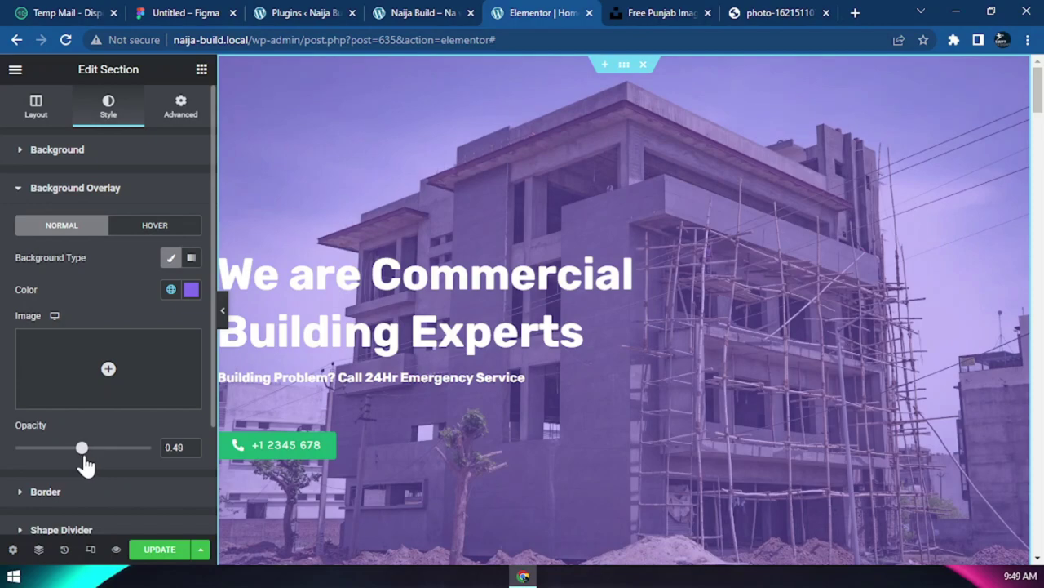
{"action": "scroll", "coordinate": [529, 365], "scroll_direction": "down", "scroll_amount": 4}
{"action": "scroll", "coordinate": [532, 371], "scroll_direction": "up", "scroll_amount": 4}
{"action": "scroll", "coordinate": [532, 374], "scroll_direction": "down", "scroll_amount": 2}
{"action": "scroll", "coordinate": [531, 383], "scroll_direction": "down", "scroll_amount": 5}
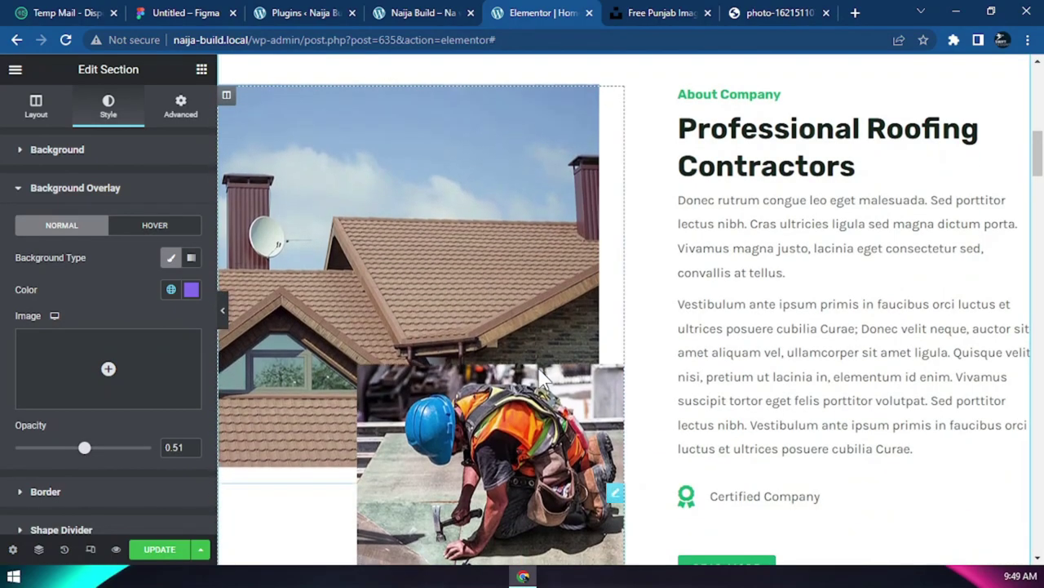
{"action": "scroll", "coordinate": [537, 371], "scroll_direction": "up", "scroll_amount": 7}
Switch the overlay to Accent green at 0.39 opacity, then settle on Theme Color 2
{"action": "left_click", "coordinate": [170, 290]}
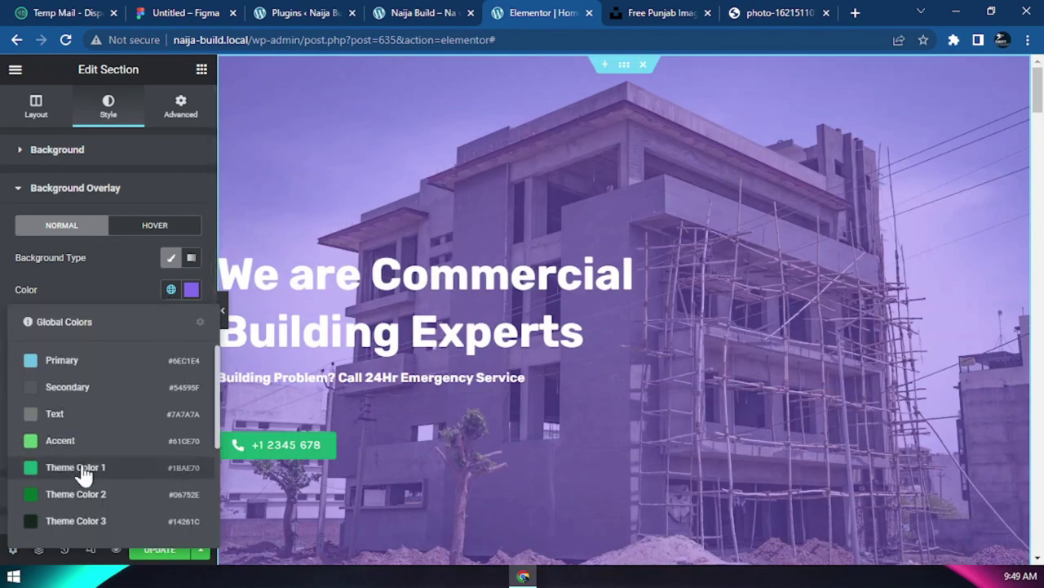
{"action": "left_click", "coordinate": [61, 441]}
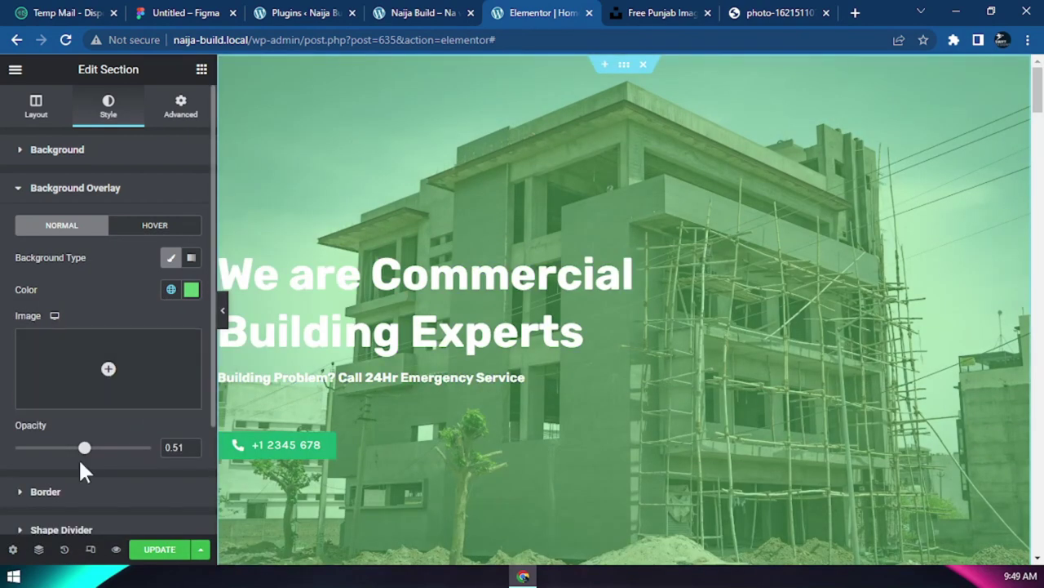
{"action": "mouse_move", "coordinate": [85, 448]}
{"action": "left_mouse_down"}
{"action": "mouse_move", "coordinate": [62, 449]}
{"action": "mouse_move", "coordinate": [69, 455]}
{"action": "left_mouse_up"}
{"action": "scroll", "coordinate": [279, 490], "scroll_direction": "down", "scroll_amount": 3}
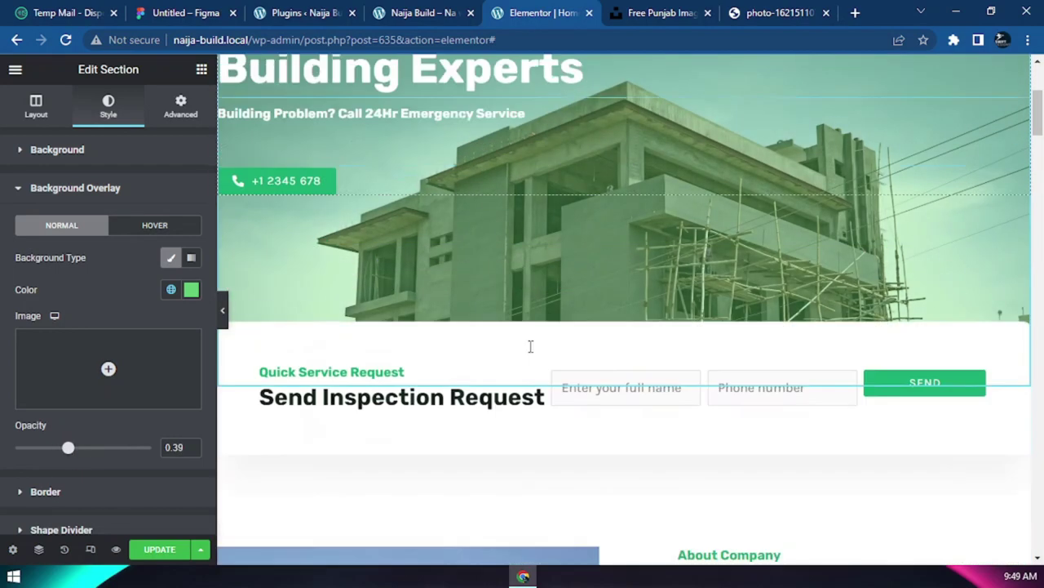
{"action": "scroll", "coordinate": [374, 404], "scroll_direction": "down", "scroll_amount": 4}
{"action": "scroll", "coordinate": [421, 339], "scroll_direction": "up", "scroll_amount": 3}
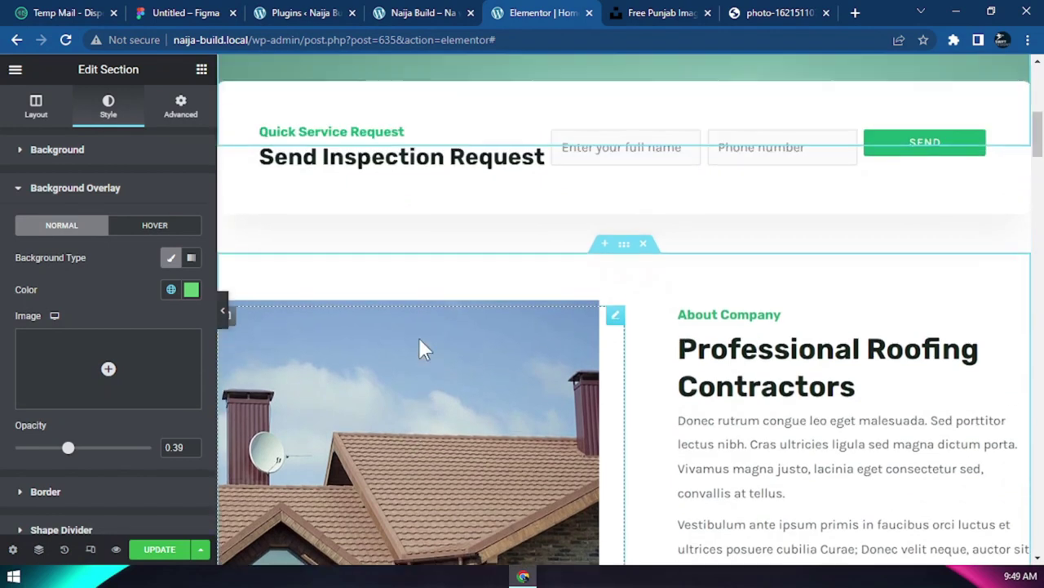
{"action": "scroll", "coordinate": [423, 347], "scroll_direction": "up", "scroll_amount": 4}
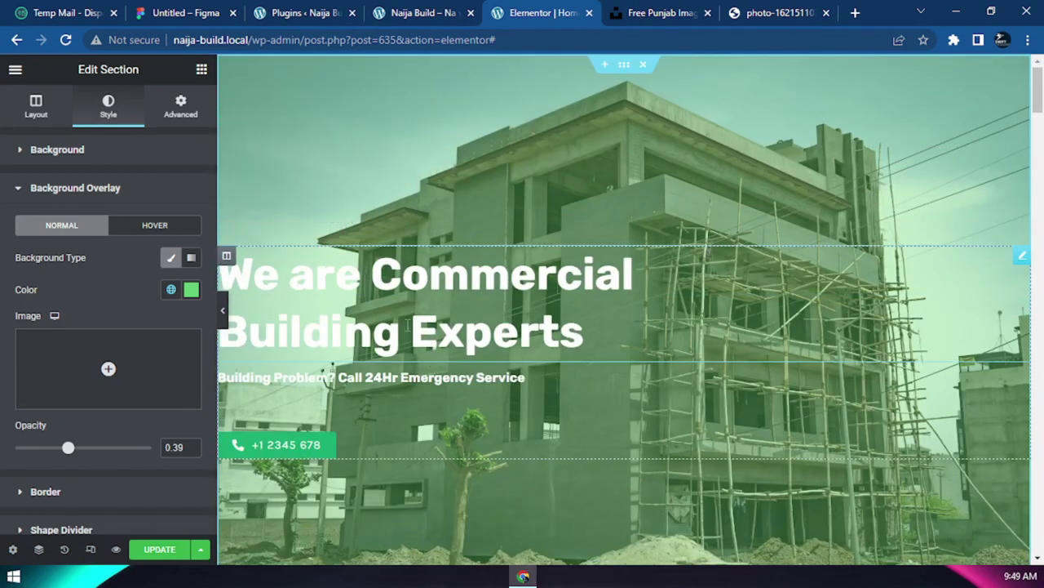
{"action": "left_click", "coordinate": [171, 289]}
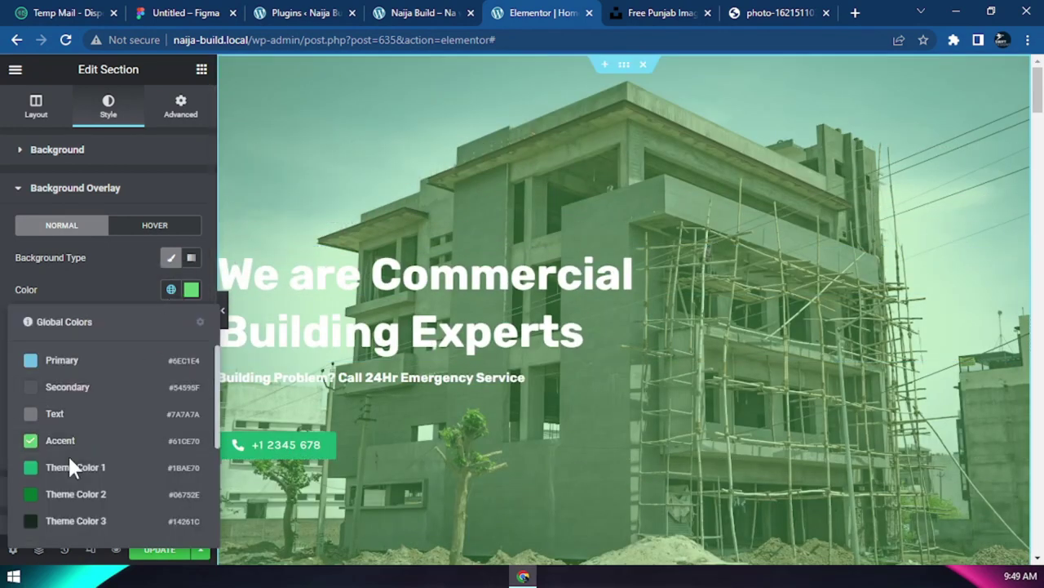
{"action": "left_click", "coordinate": [67, 494]}
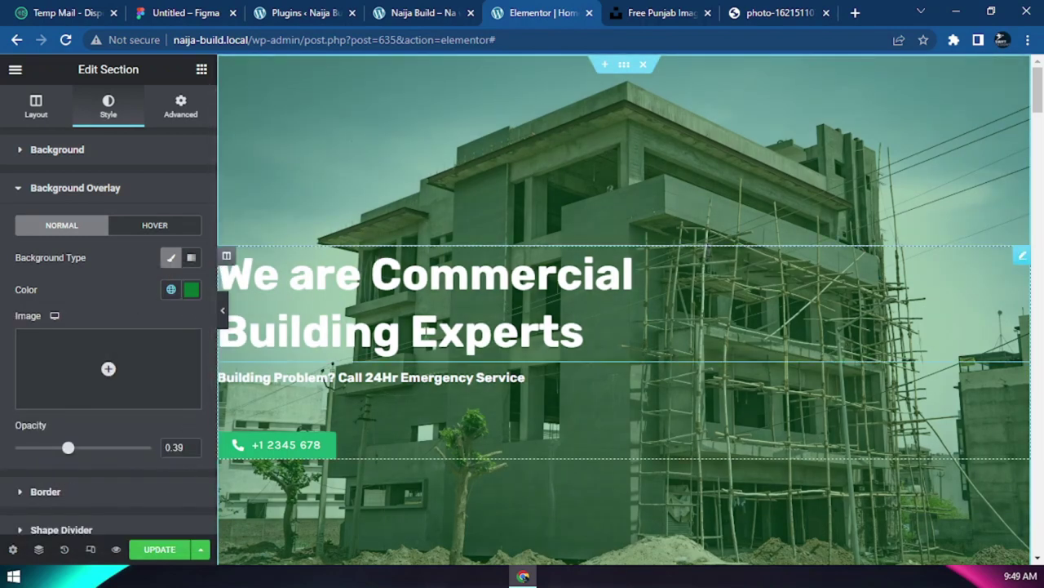
Save the homepage overlay changes with UPDATE
{"action": "scroll", "coordinate": [574, 318], "scroll_direction": "down", "scroll_amount": 3}
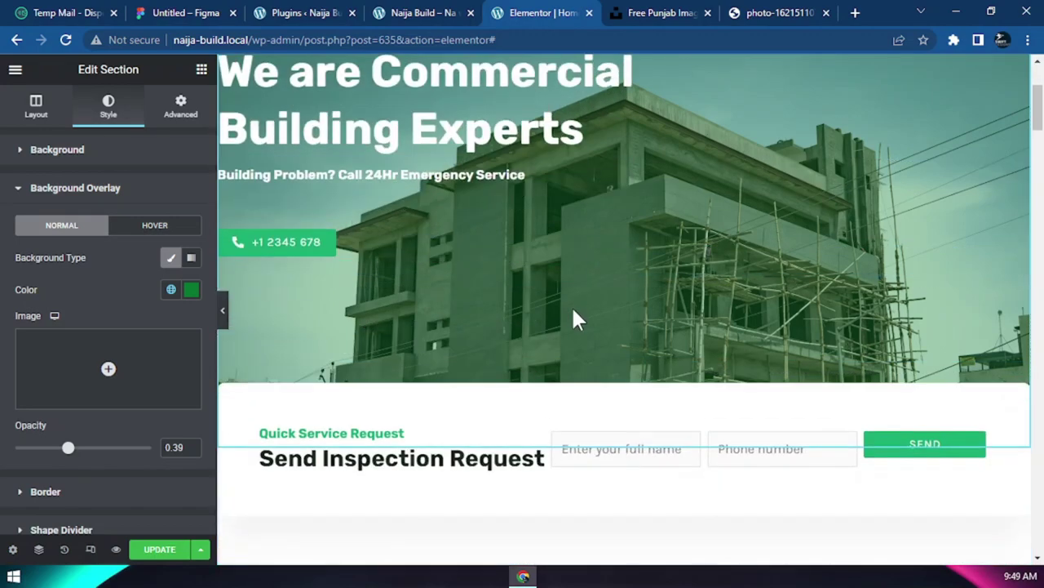
{"action": "scroll", "coordinate": [572, 306], "scroll_direction": "down", "scroll_amount": 2}
{"action": "scroll", "coordinate": [572, 306], "scroll_direction": "up", "scroll_amount": 1}
{"action": "scroll", "coordinate": [572, 306], "scroll_direction": "down", "scroll_amount": 8}
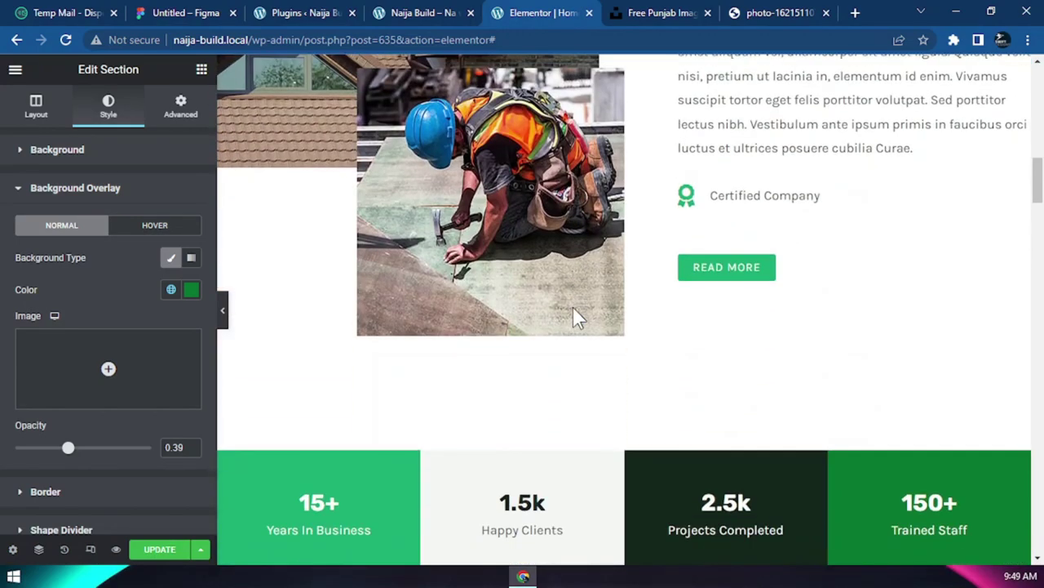
{"action": "scroll", "coordinate": [573, 306], "scroll_direction": "up", "scroll_amount": 3}
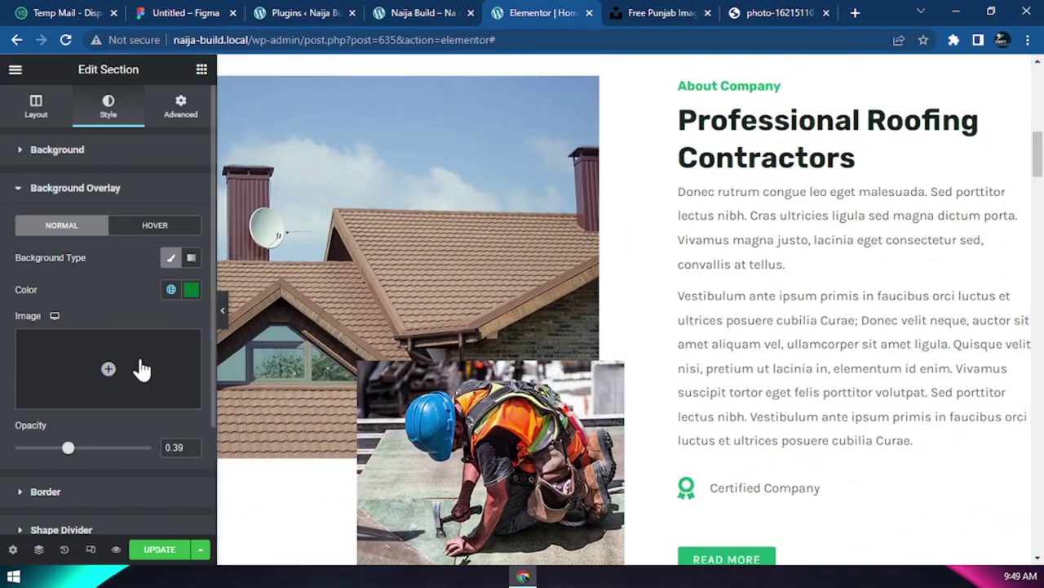
{"action": "left_click", "coordinate": [155, 550]}
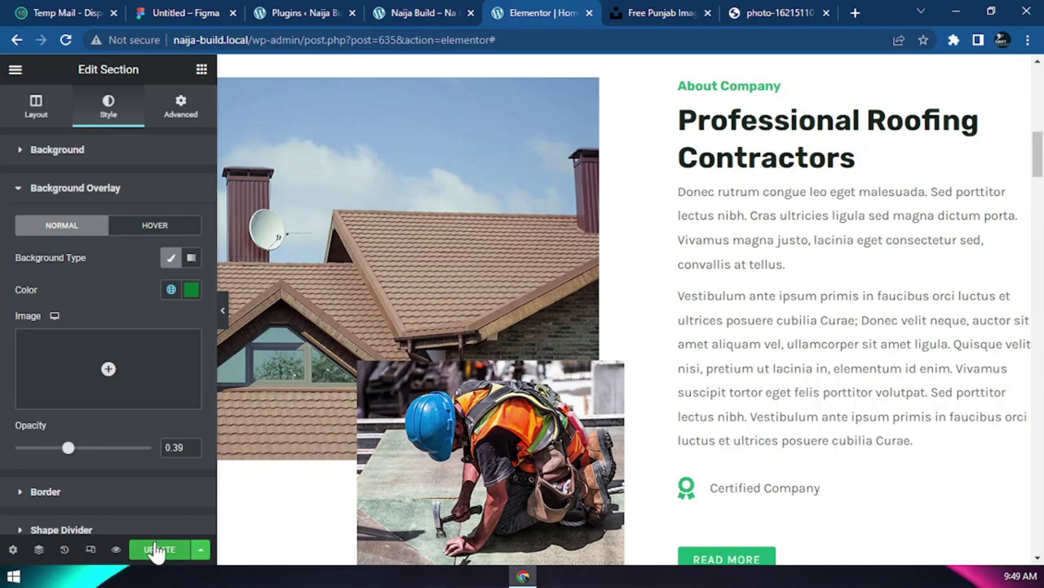
Show the Elements panel and scroll the preview to the Get A Free Quote form
{"action": "scroll", "coordinate": [734, 229], "scroll_direction": "down", "scroll_amount": 6}
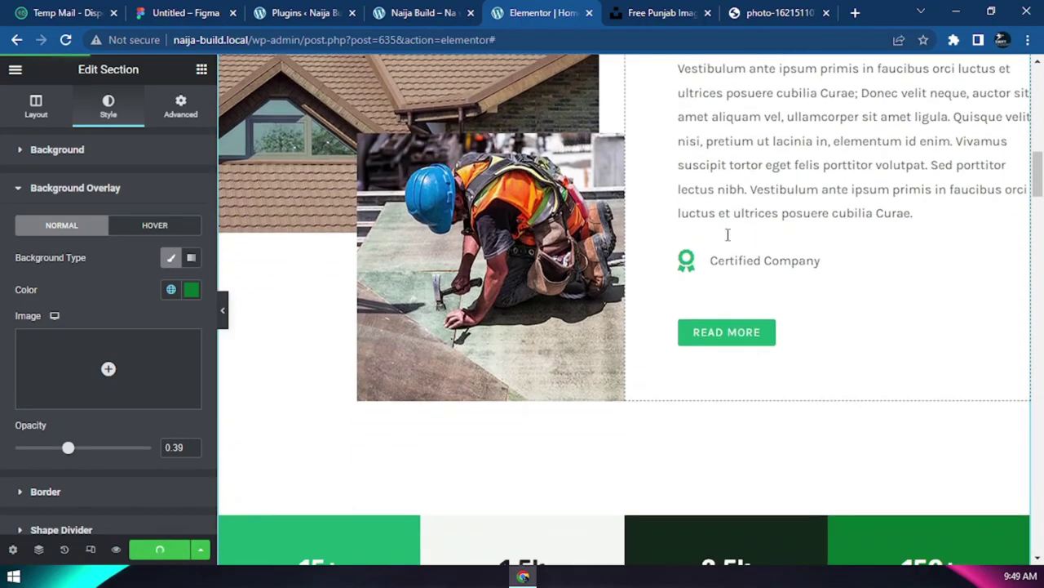
{"action": "left_click", "coordinate": [202, 70]}
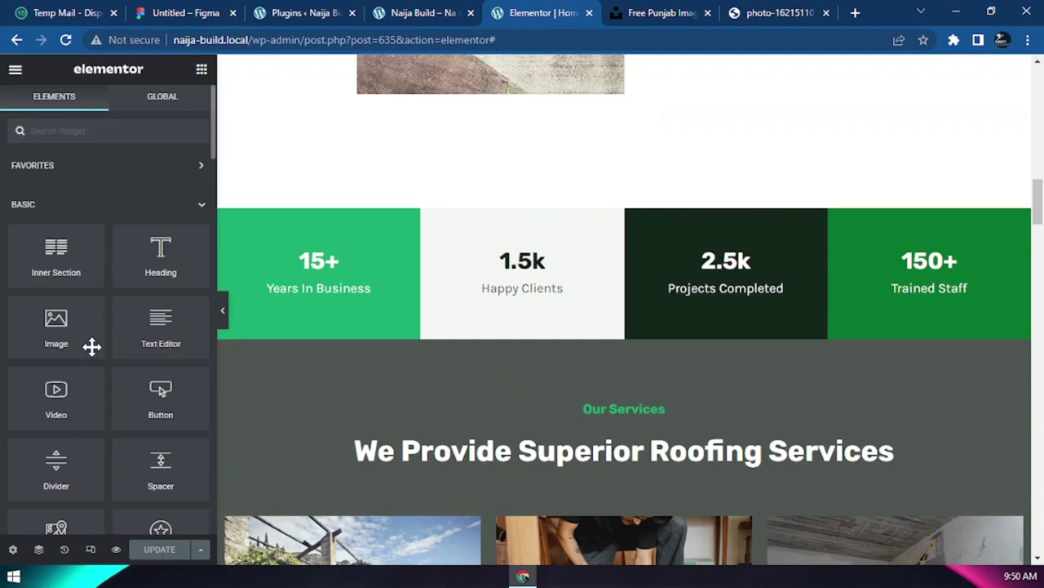
{"action": "scroll", "coordinate": [133, 370], "scroll_direction": "down", "scroll_amount": 1}
{"action": "scroll", "coordinate": [452, 368], "scroll_direction": "up", "scroll_amount": 10}
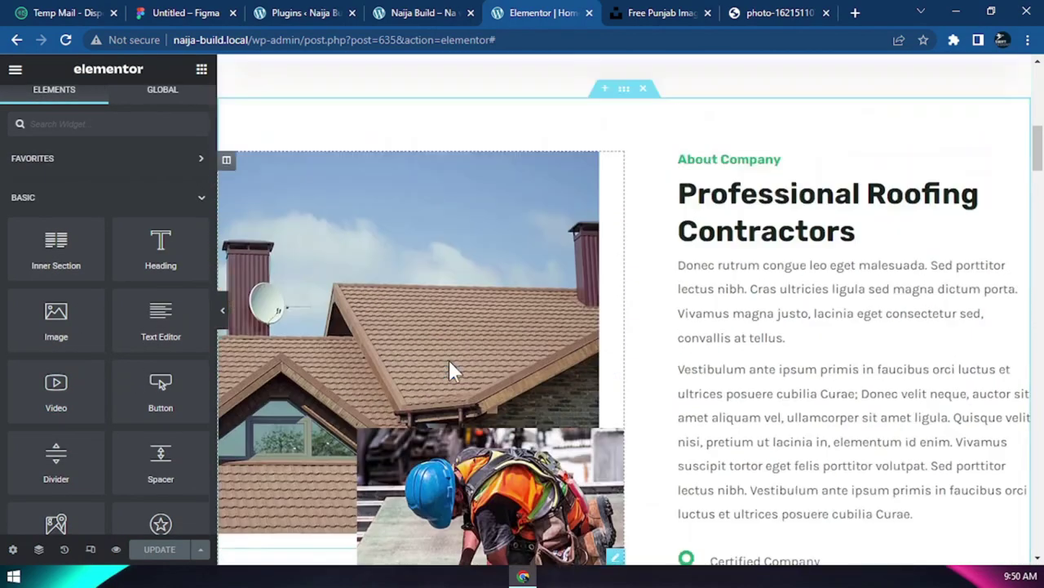
{"action": "scroll", "coordinate": [450, 368], "scroll_direction": "down", "scroll_amount": 10}
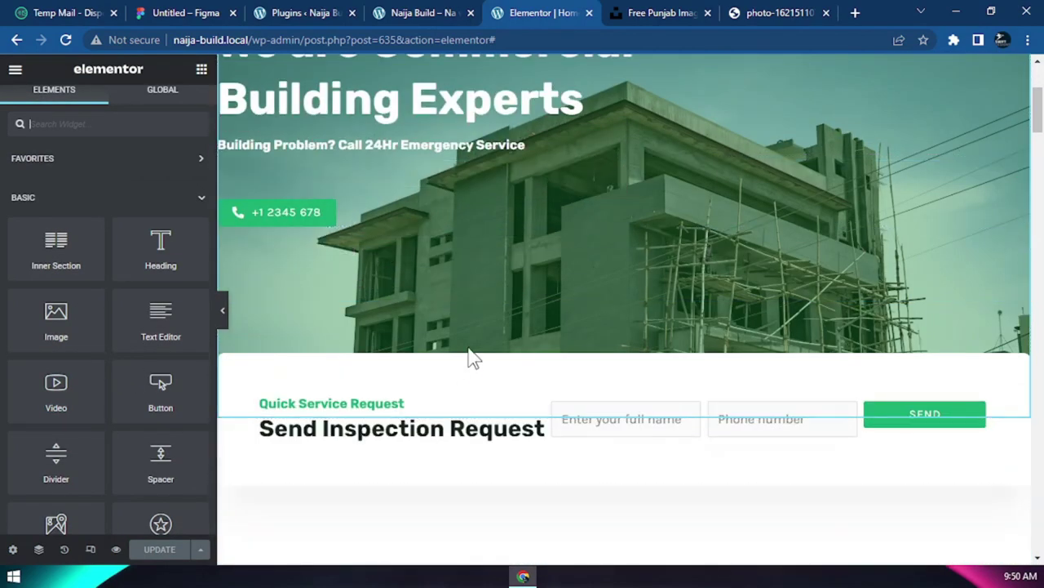
{"action": "scroll", "coordinate": [470, 349], "scroll_direction": "down", "scroll_amount": 12}
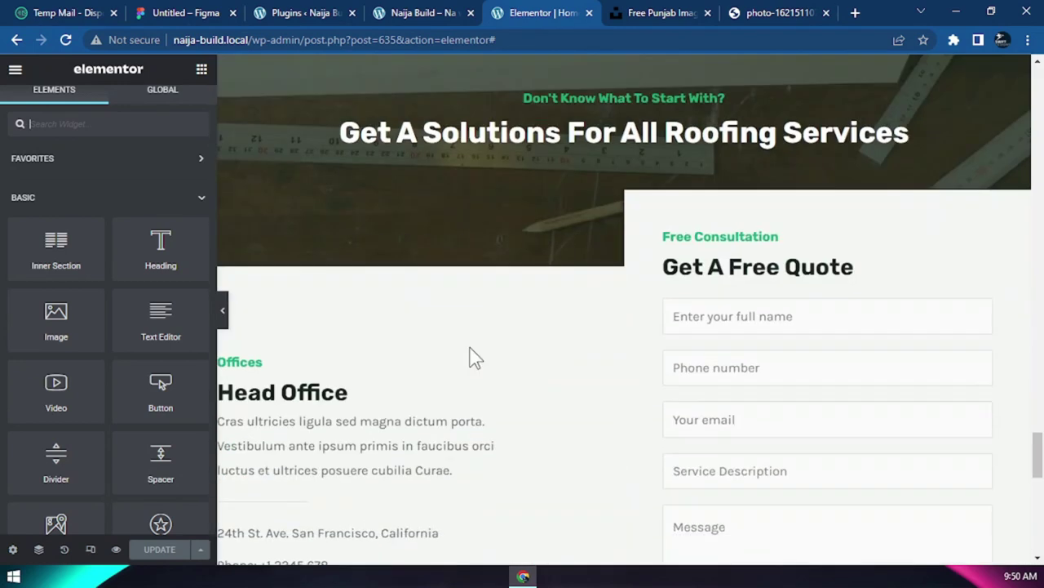
{"action": "scroll", "coordinate": [472, 355], "scroll_direction": "up", "scroll_amount": 3}
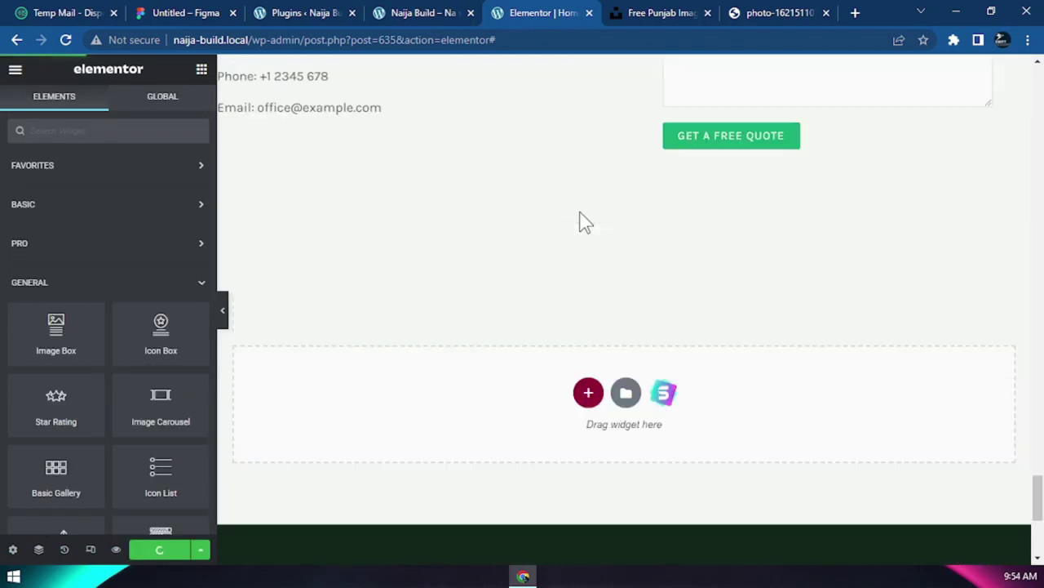
{"action": "scroll", "coordinate": [584, 222], "scroll_direction": "up", "scroll_amount": 5}
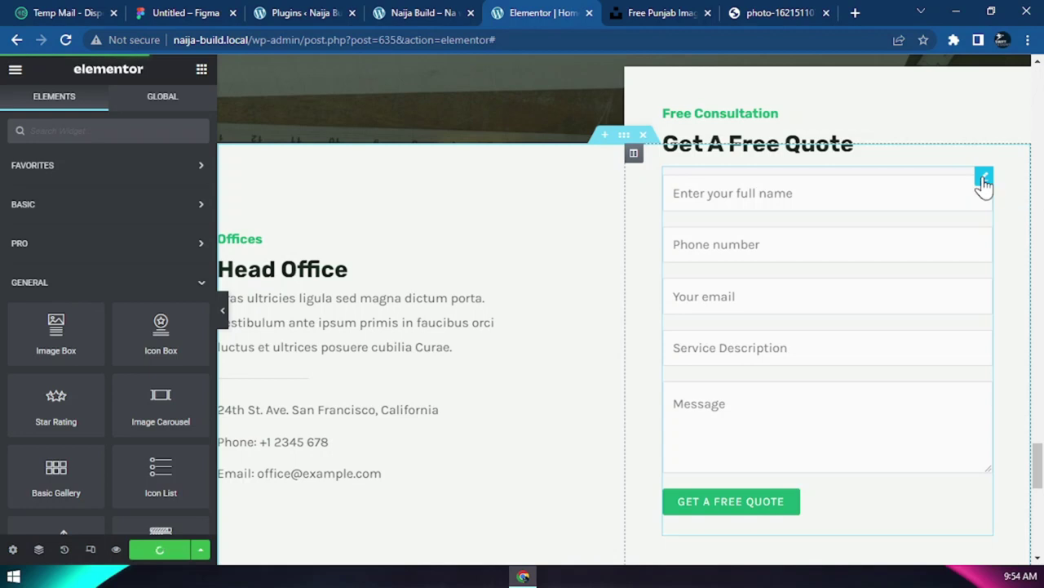
Drop a WPForms widget onto the Get A Free Quote section's form area
{"action": "left_click", "coordinate": [984, 183]}
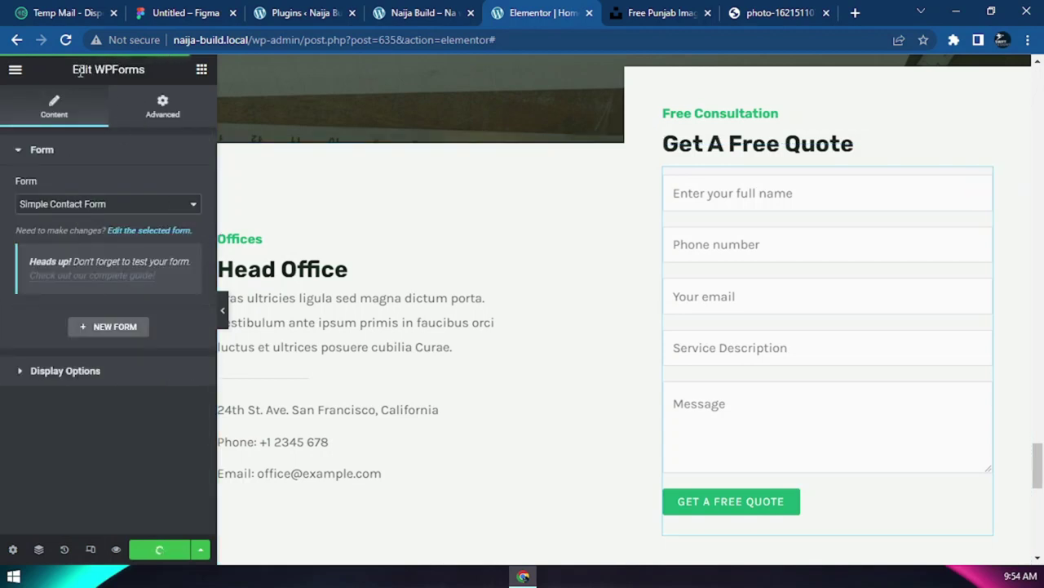
{"action": "left_click_drag", "start_coordinate": [79, 72], "coordinate": [141, 72]}
{"action": "double_click", "coordinate": [123, 70]}
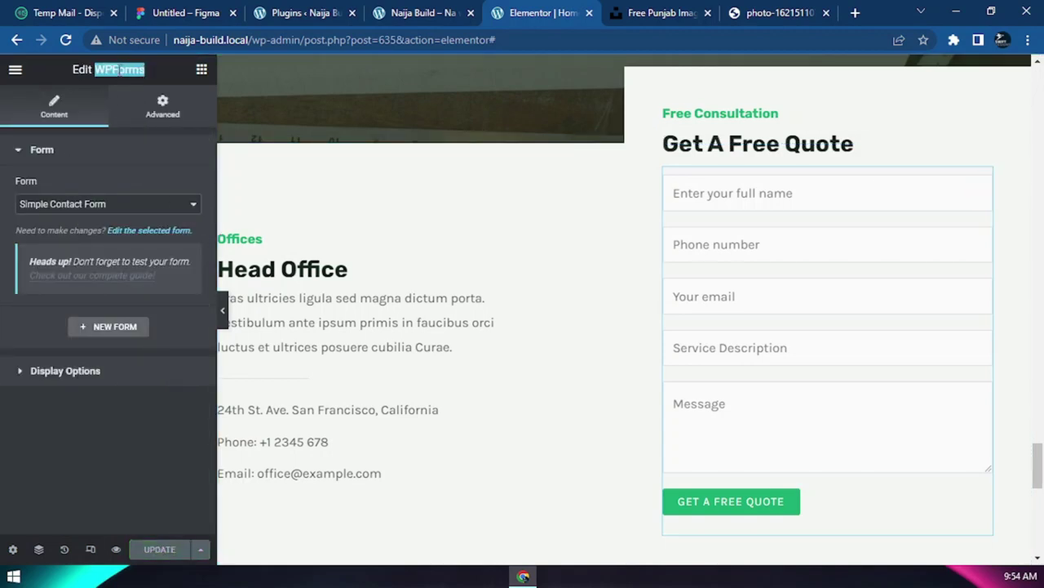
{"action": "left_click", "coordinate": [200, 70]}
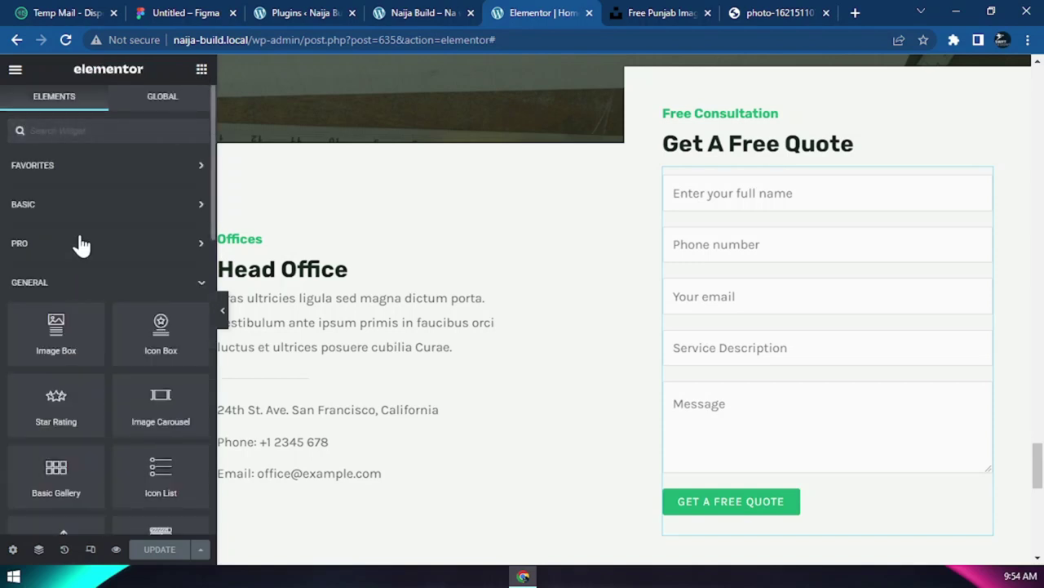
{"action": "left_click", "coordinate": [71, 206]}
{"action": "scroll", "coordinate": [65, 258], "scroll_direction": "down", "scroll_amount": 5}
{"action": "scroll", "coordinate": [63, 245], "scroll_direction": "up", "scroll_amount": 2}
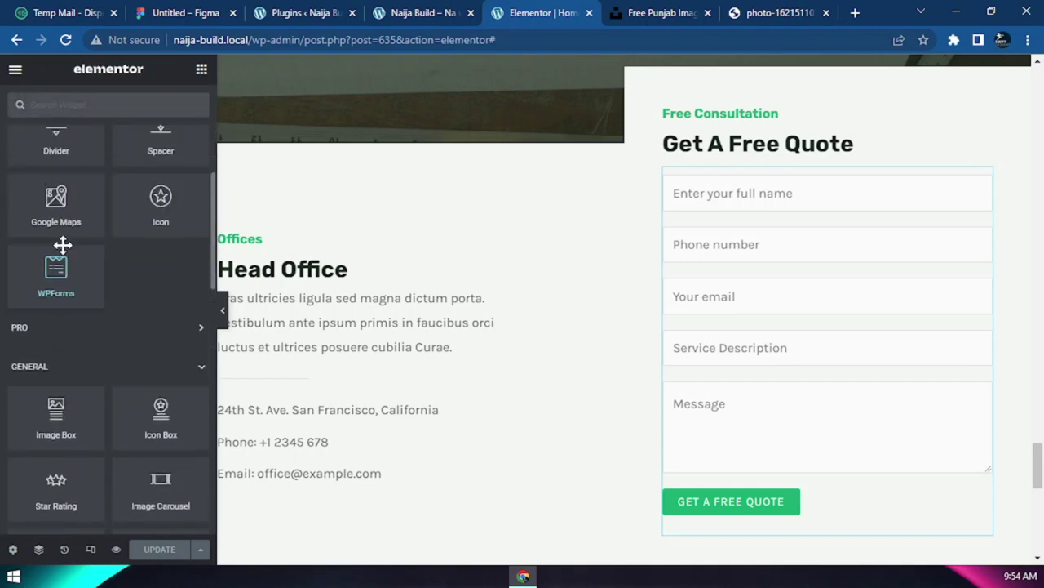
{"action": "left_click_drag", "start_coordinate": [82, 280], "coordinate": [762, 263]}
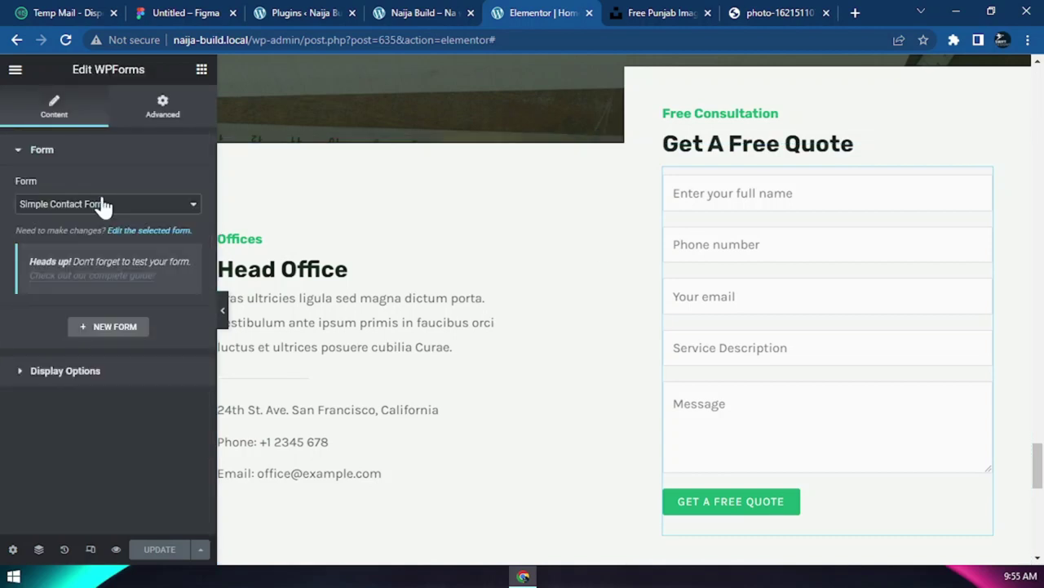
Select Simple Contact Form in the widget and open it in the WPForms builder
{"action": "left_click", "coordinate": [137, 204]}
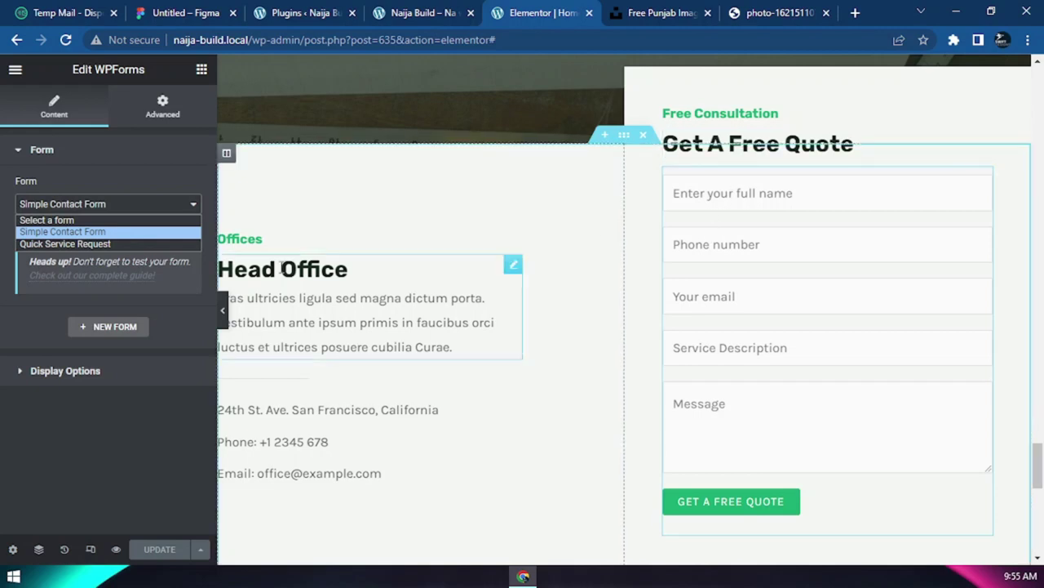
{"action": "left_click", "coordinate": [49, 232]}
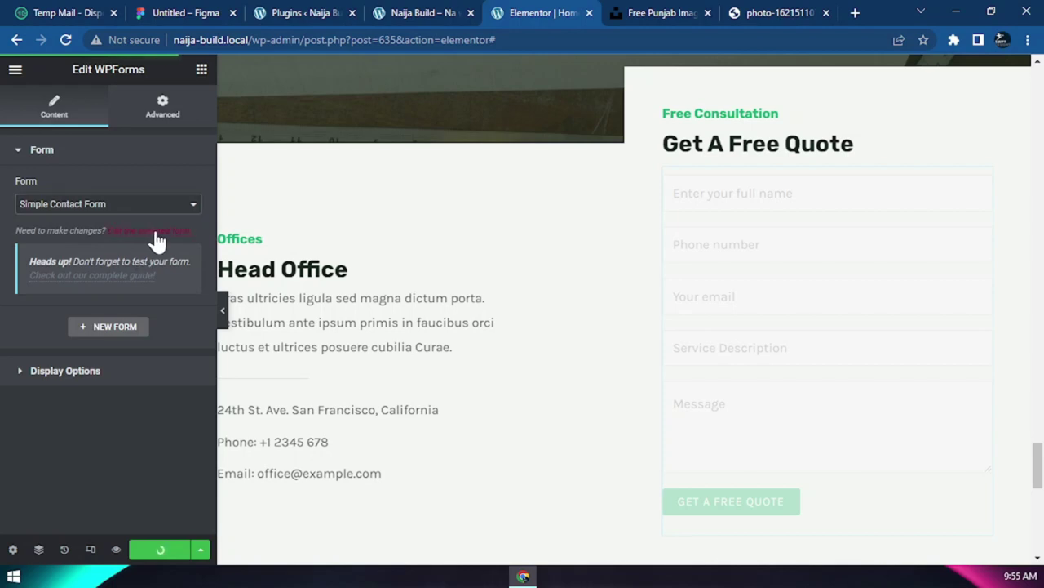
{"action": "left_click", "coordinate": [157, 234]}
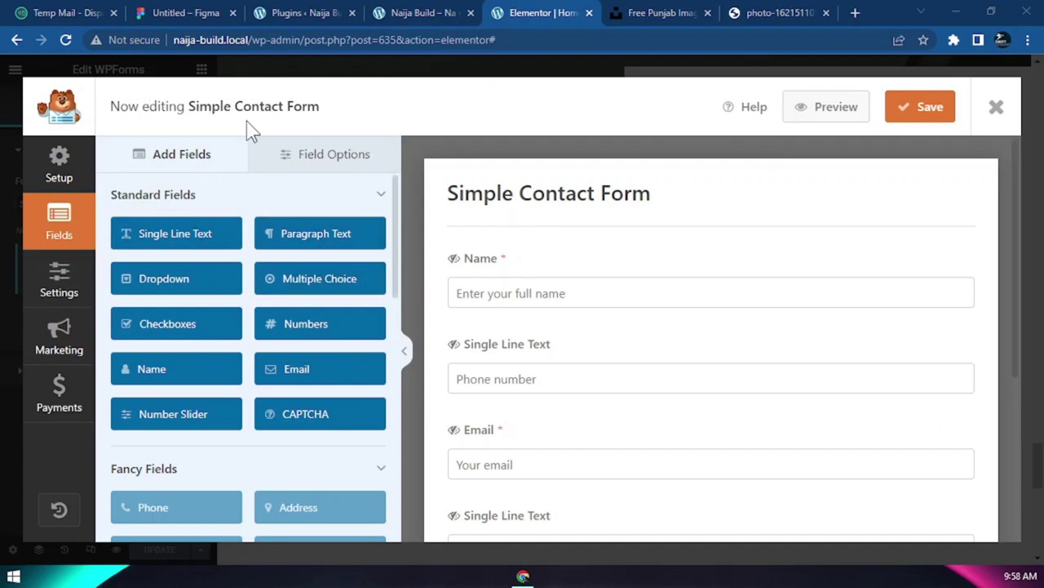
Add a CAPTCHA field to Simple Contact Form, dismiss its warning, then save and close the builder
{"action": "scroll", "coordinate": [532, 288], "scroll_direction": "down", "scroll_amount": 2}
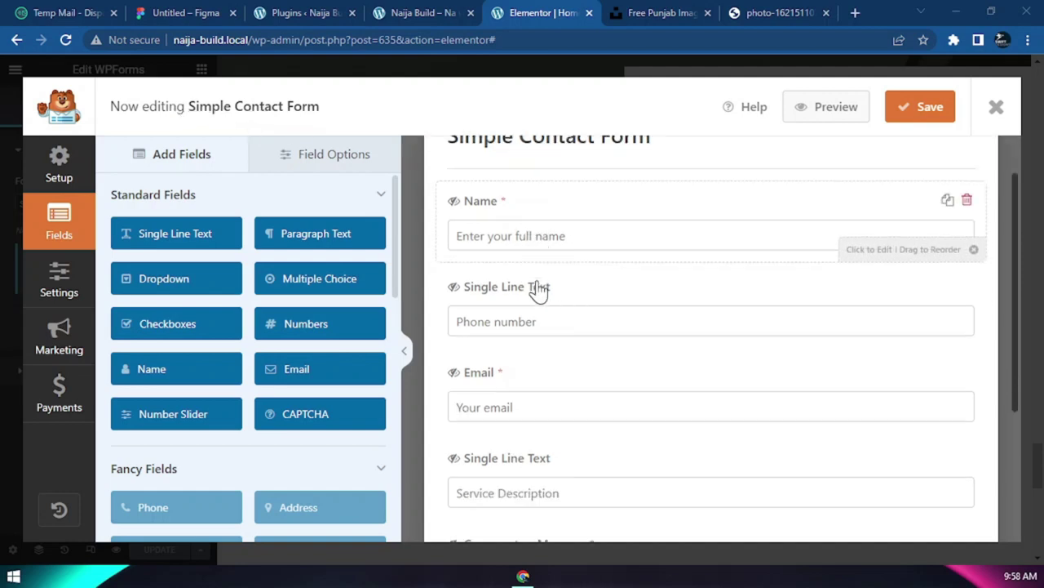
{"action": "scroll", "coordinate": [539, 388], "scroll_direction": "down", "scroll_amount": 1}
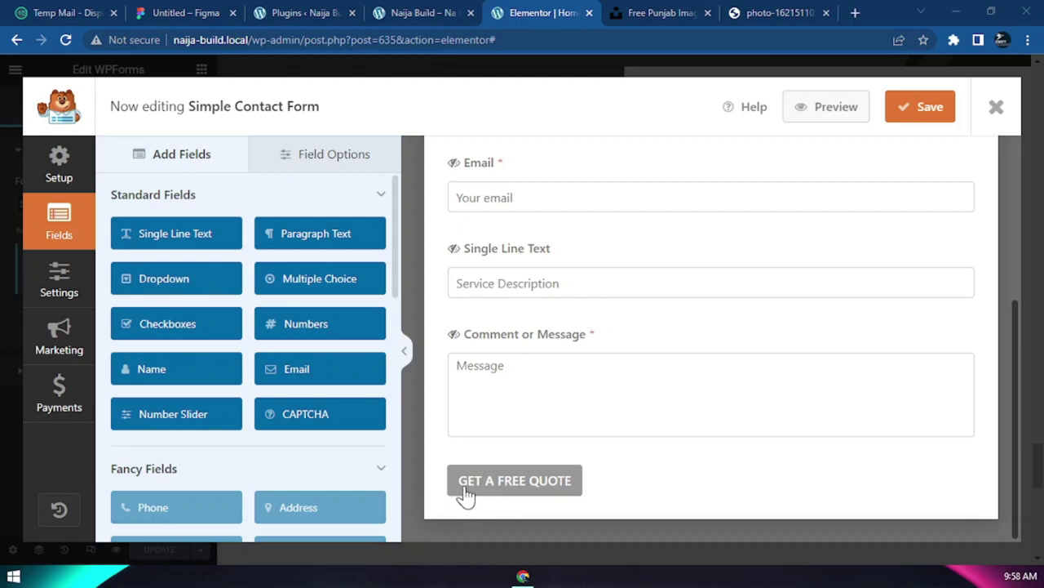
{"action": "scroll", "coordinate": [523, 293], "scroll_direction": "up", "scroll_amount": 2}
{"action": "scroll", "coordinate": [522, 293], "scroll_direction": "down", "scroll_amount": 2}
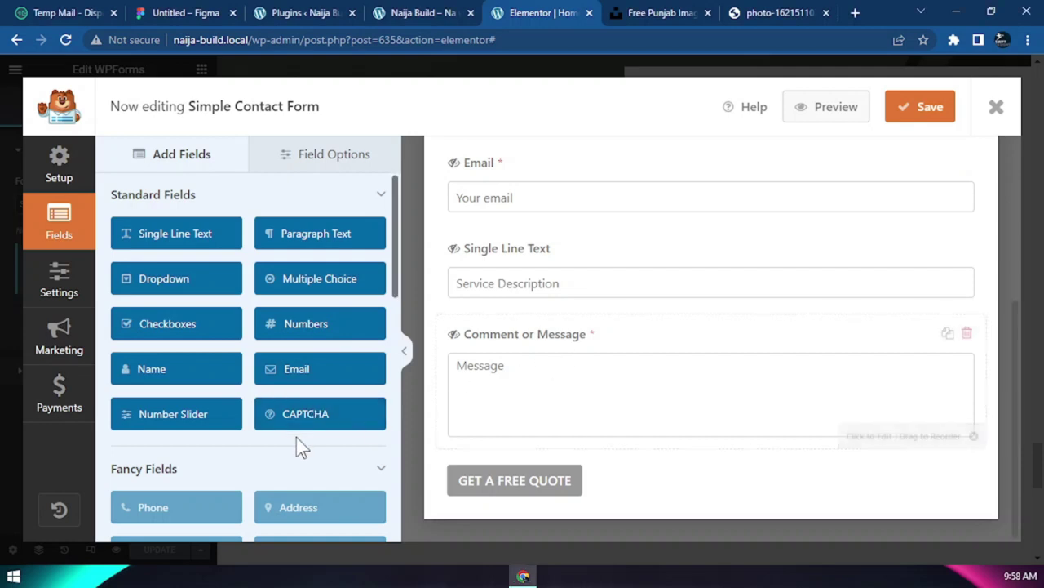
{"action": "left_click_drag", "start_coordinate": [625, 229], "coordinate": [649, 230]}
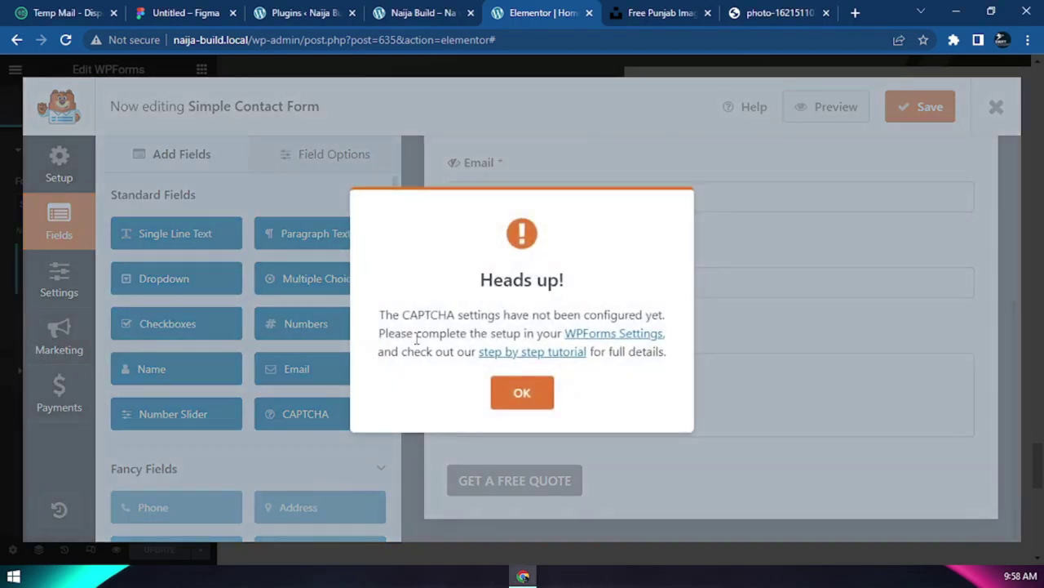
{"action": "left_click_drag", "start_coordinate": [399, 315], "coordinate": [548, 314]}
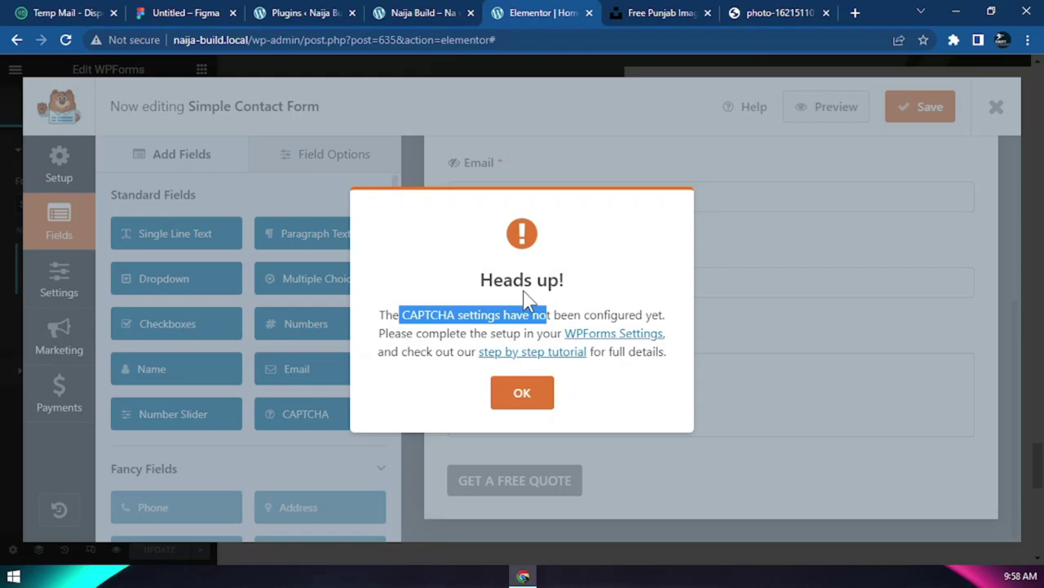
{"action": "left_click", "coordinate": [522, 394]}
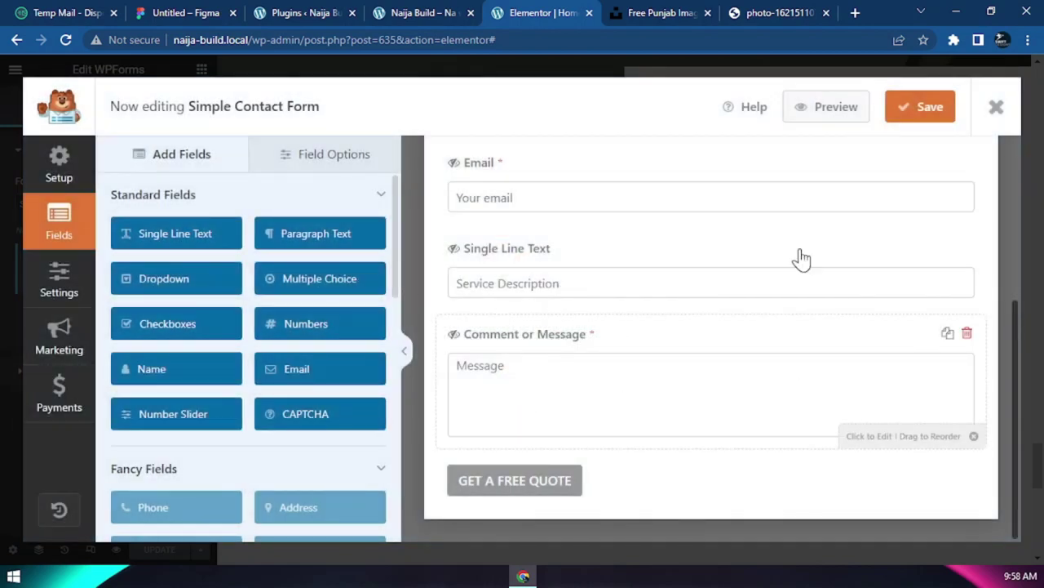
{"action": "left_click", "coordinate": [912, 110]}
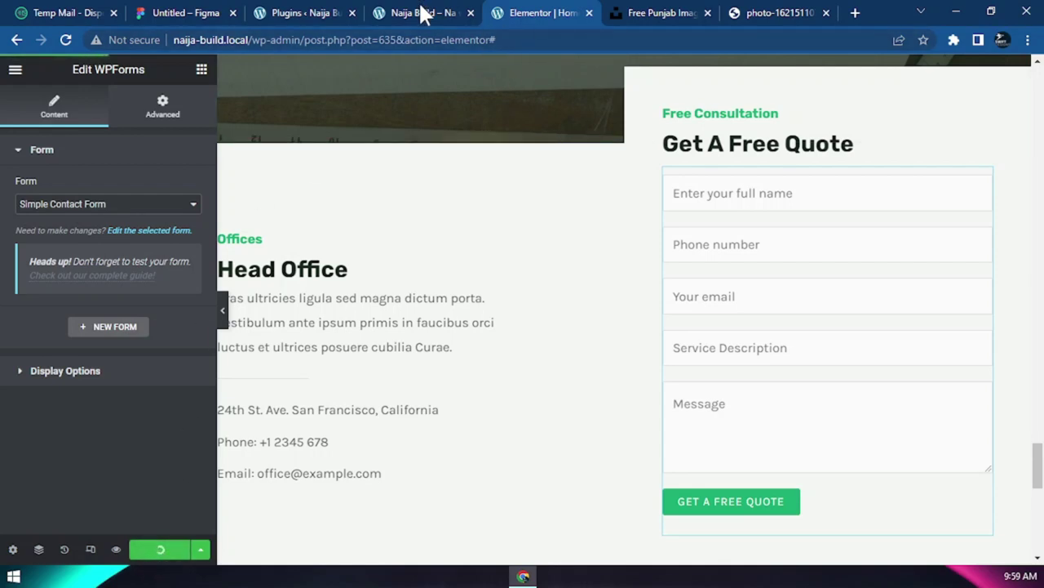
Return from the form settings to the widget list and review the footer's About and Quick Links text
{"action": "scroll", "coordinate": [508, 281], "scroll_direction": "up", "scroll_amount": 10}
{"action": "scroll", "coordinate": [504, 277], "scroll_direction": "down", "scroll_amount": 15}
{"action": "scroll", "coordinate": [505, 281], "scroll_direction": "up", "scroll_amount": 10}
{"action": "scroll", "coordinate": [506, 282], "scroll_direction": "down", "scroll_amount": 5}
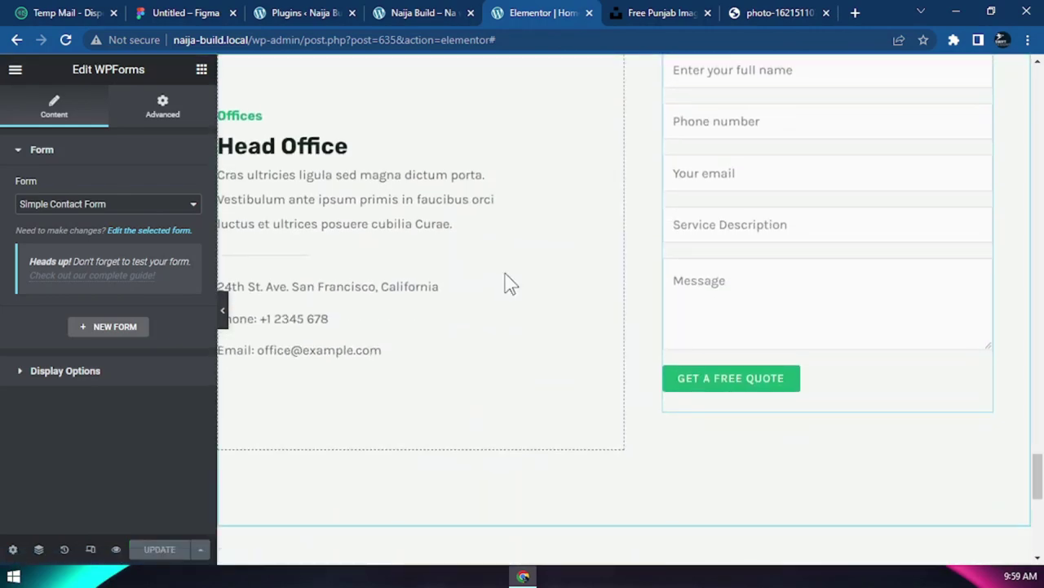
{"action": "scroll", "coordinate": [538, 212], "scroll_direction": "down", "scroll_amount": 5}
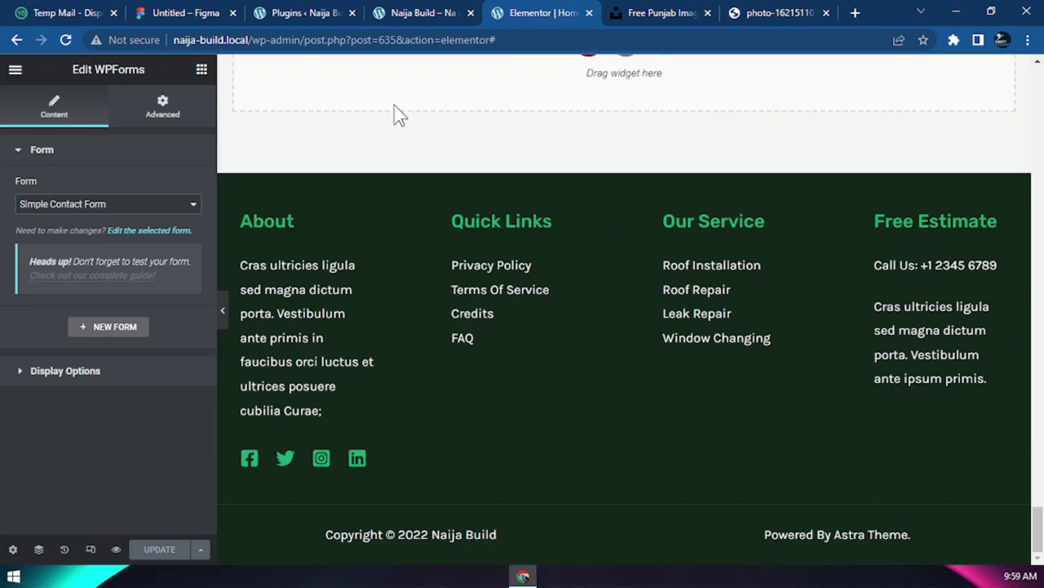
{"action": "scroll", "coordinate": [555, 187], "scroll_direction": "up", "scroll_amount": 1}
{"action": "left_click", "coordinate": [576, 345]}
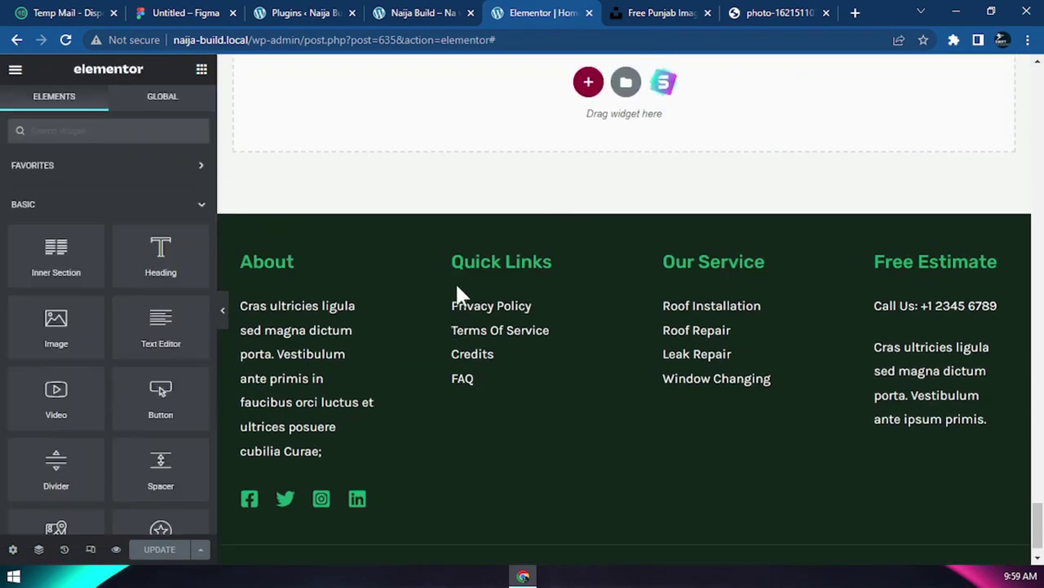
{"action": "left_click_drag", "start_coordinate": [322, 305], "coordinate": [325, 336]}
{"action": "left_click_drag", "start_coordinate": [241, 426], "coordinate": [617, 309]}
{"action": "left_click", "coordinate": [596, 397]}
{"action": "left_click_drag", "start_coordinate": [286, 378], "coordinate": [350, 423]}
{"action": "left_click", "coordinate": [350, 422]}
{"action": "scroll", "coordinate": [416, 269], "scroll_direction": "up", "scroll_amount": 20}
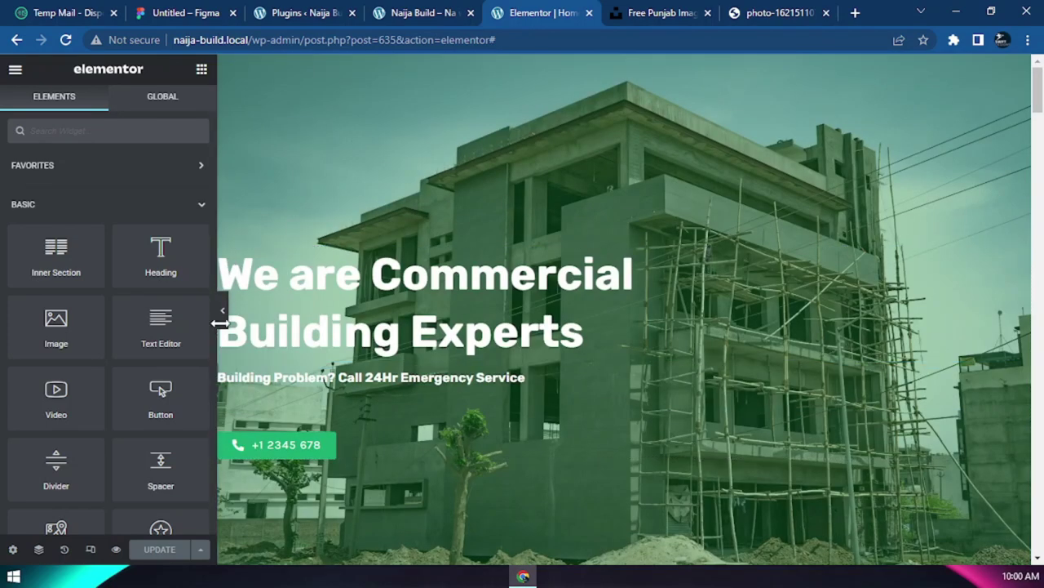
Hide the editor panel and preview the whole page from header to footer
{"action": "left_click", "coordinate": [223, 314]}
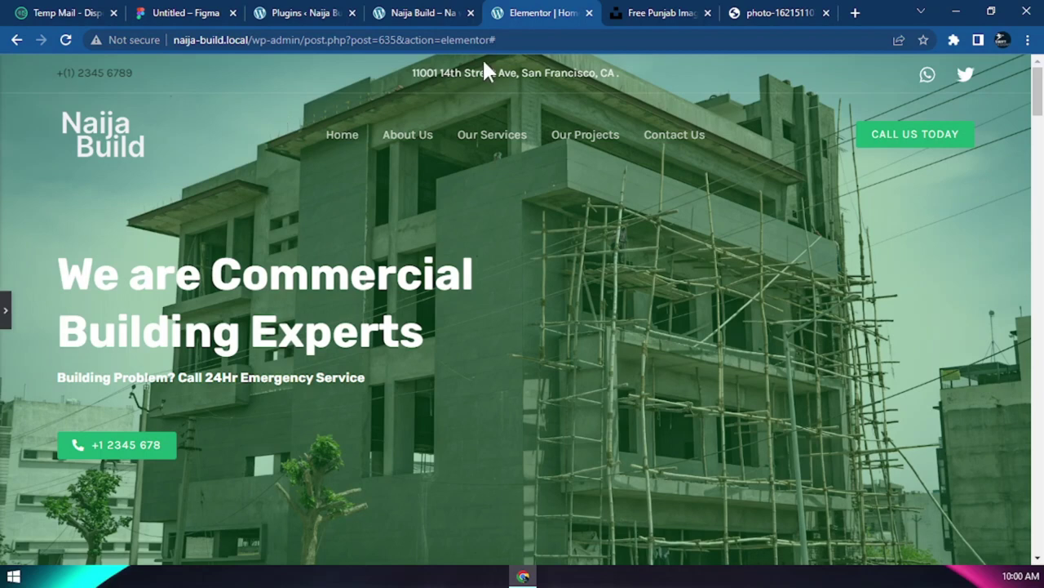
{"action": "left_click_drag", "start_coordinate": [444, 72], "coordinate": [590, 73]}
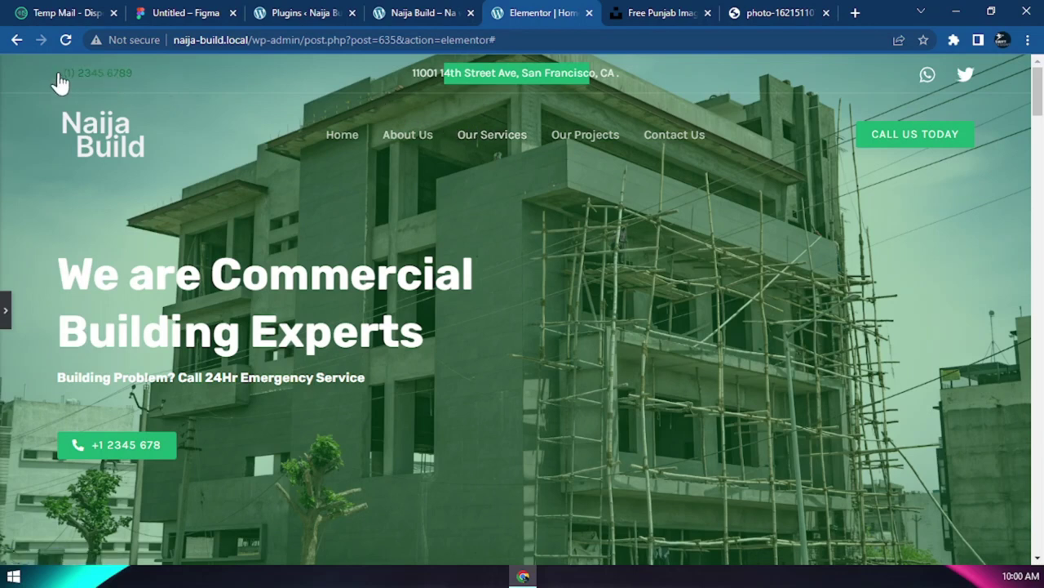
{"action": "left_click", "coordinate": [326, 74]}
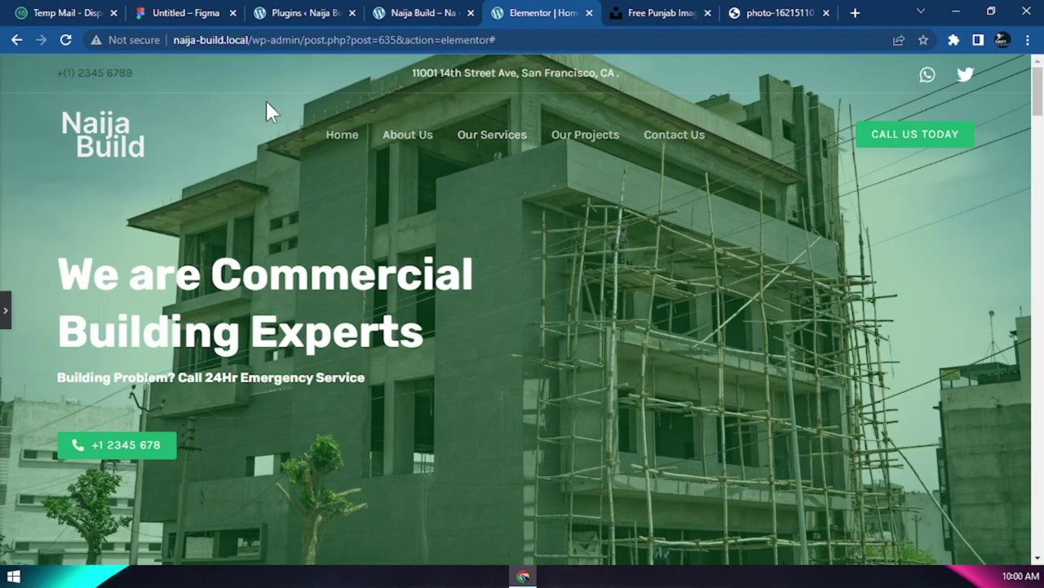
{"action": "scroll", "coordinate": [408, 128], "scroll_direction": "down", "scroll_amount": 20}
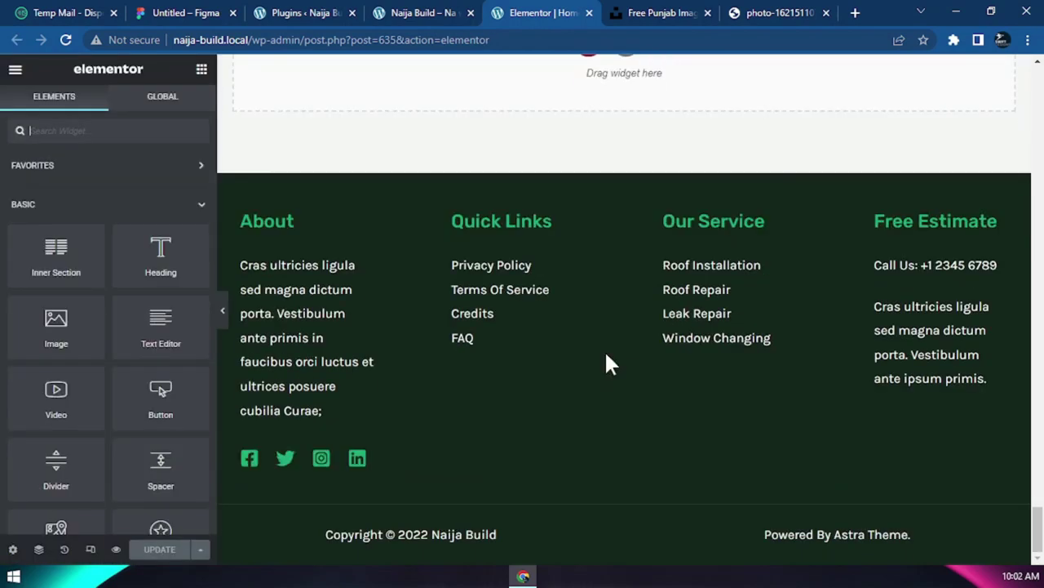
{"action": "scroll", "coordinate": [608, 359], "scroll_direction": "up", "scroll_amount": 3}
{"action": "scroll", "coordinate": [608, 363], "scroll_direction": "up", "scroll_amount": 15}
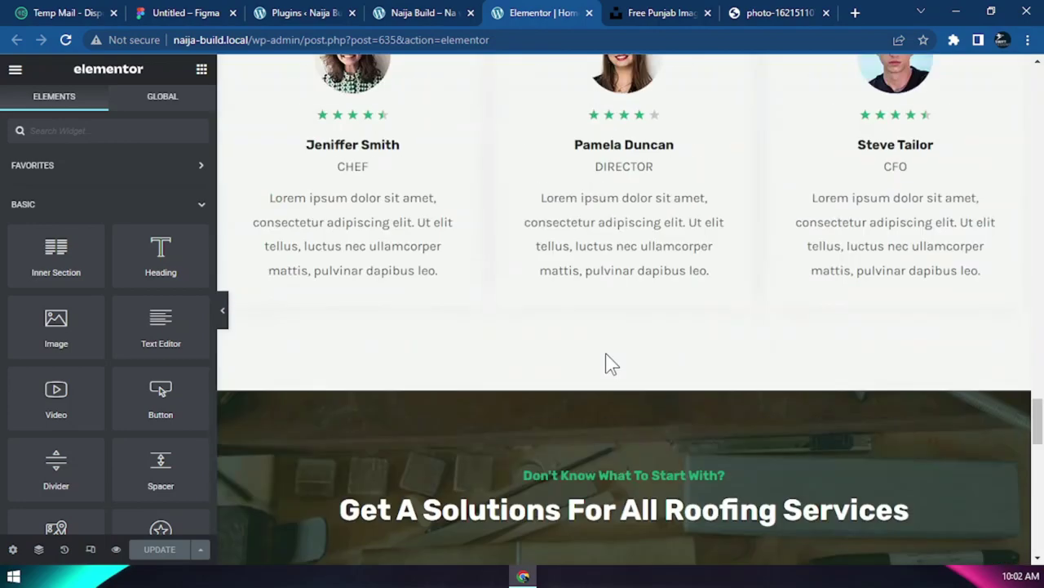
Set the hero section's Background Type to Video in its Style settings
{"action": "scroll", "coordinate": [605, 351], "scroll_direction": "up", "scroll_amount": 10}
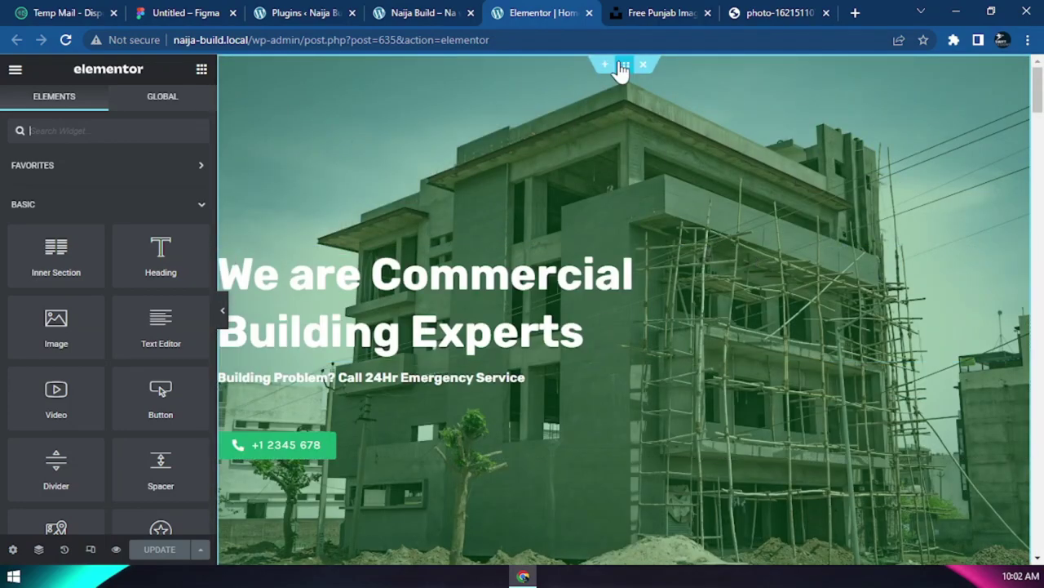
{"action": "left_click", "coordinate": [623, 65]}
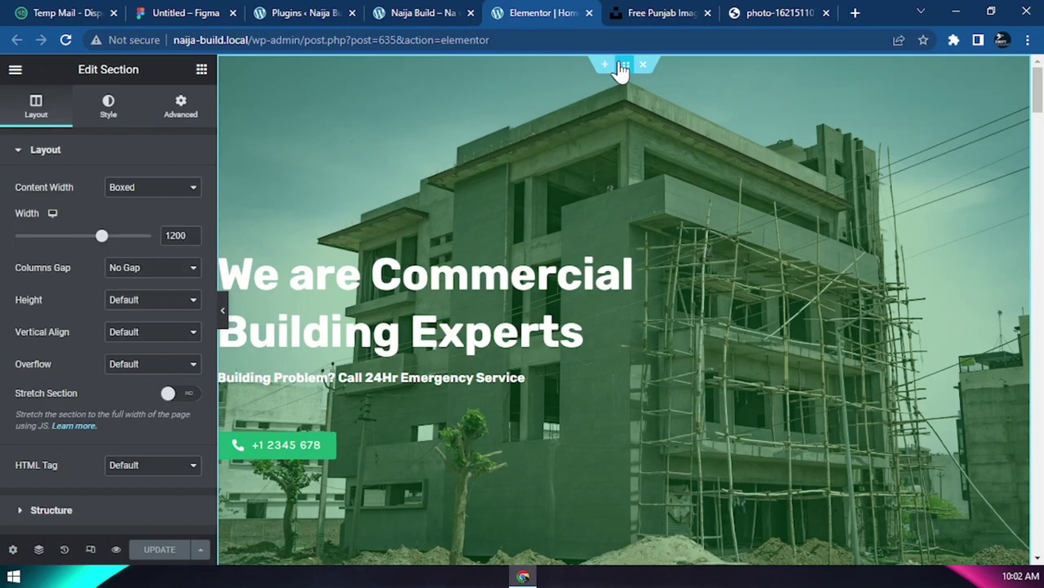
{"action": "left_click", "coordinate": [128, 120]}
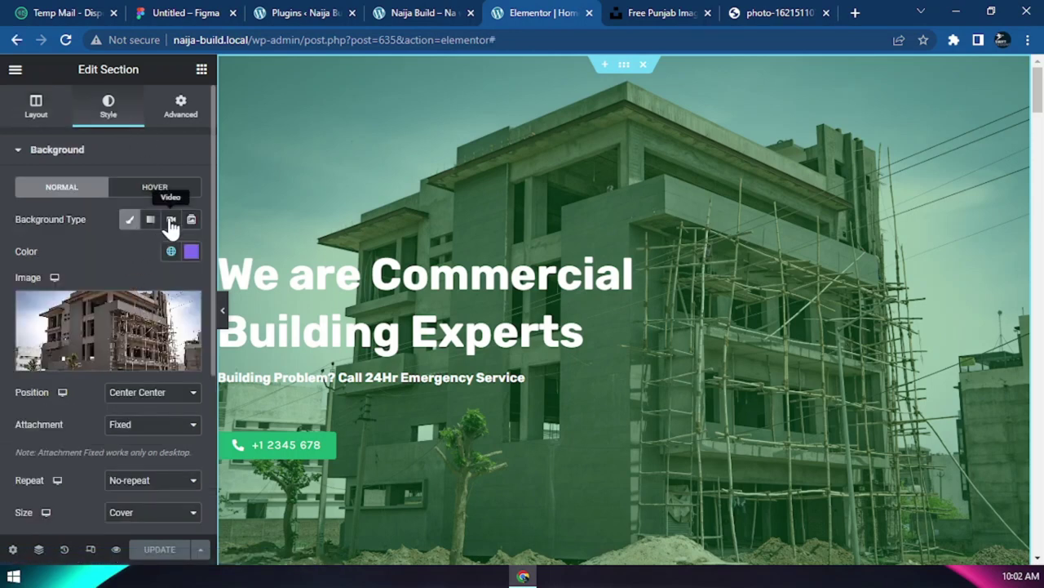
{"action": "left_click", "coordinate": [171, 220]}
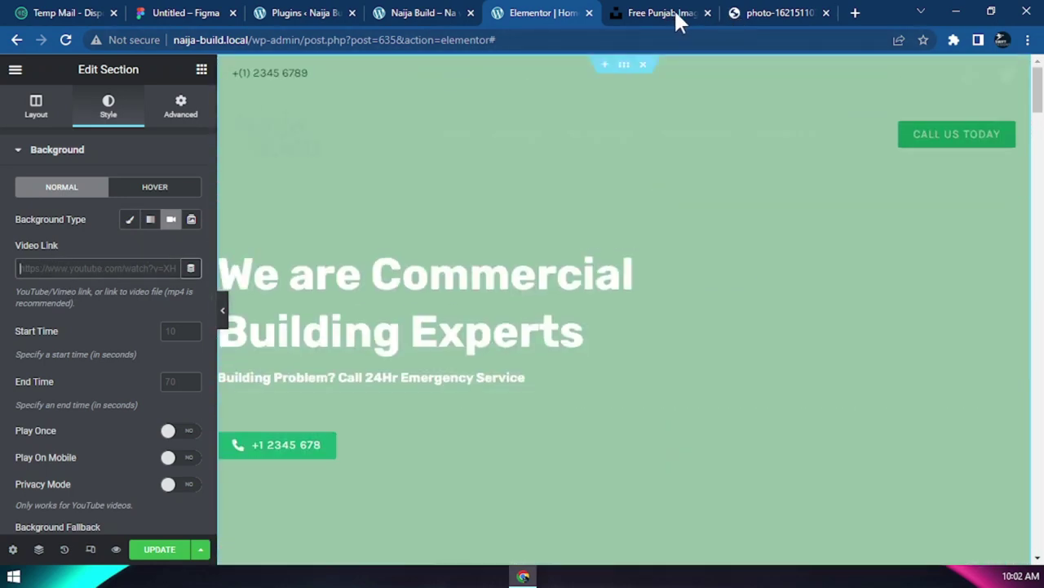
Search the web for Pexels and open its free videos page
{"action": "left_click", "coordinate": [667, 14]}
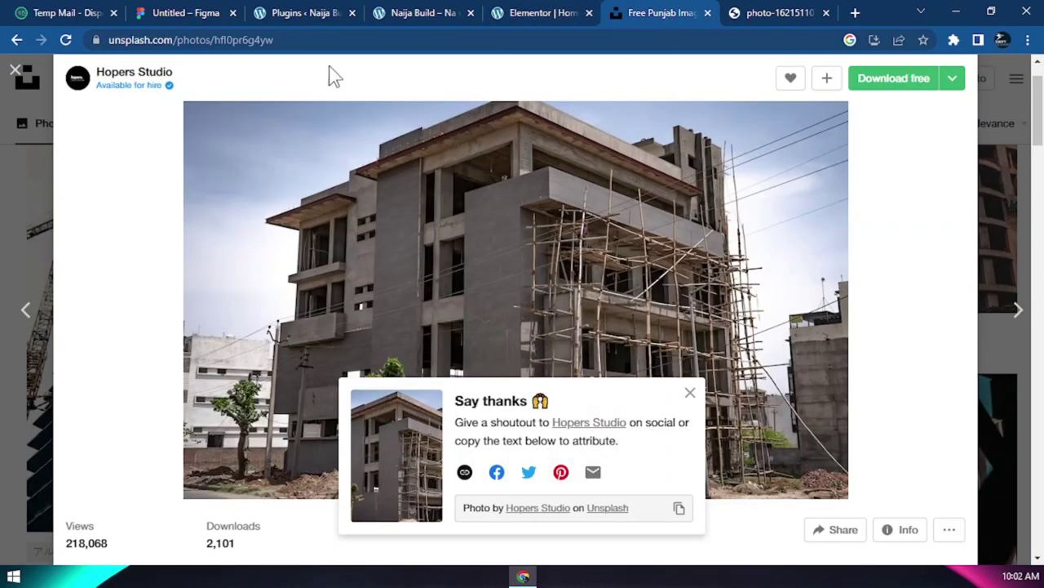
{"action": "left_click", "coordinate": [334, 41]}
{"action": "type", "text": "pex"}
{"action": "left_click", "coordinate": [149, 121]}
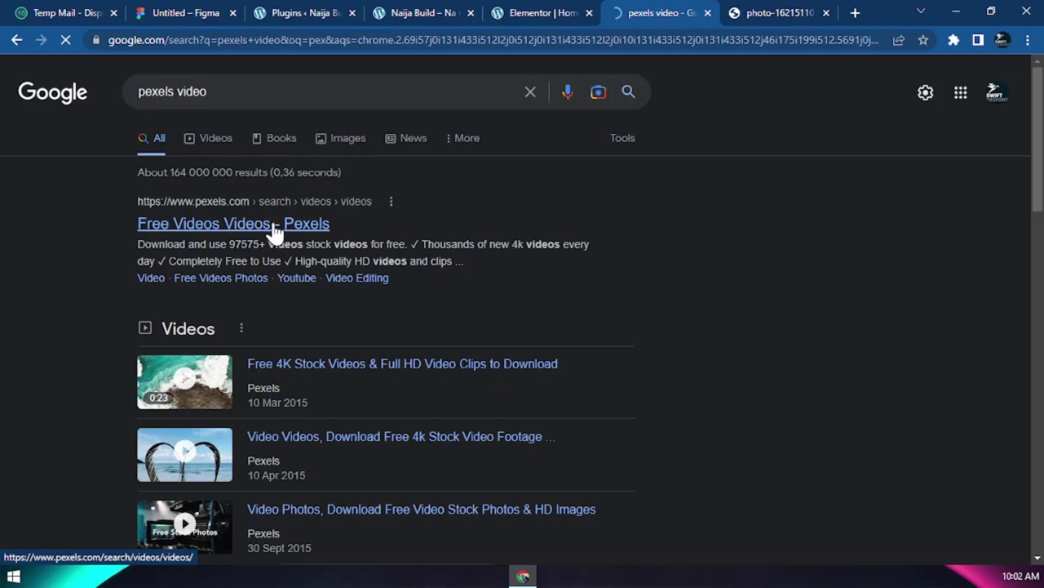
{"action": "left_click", "coordinate": [276, 232]}
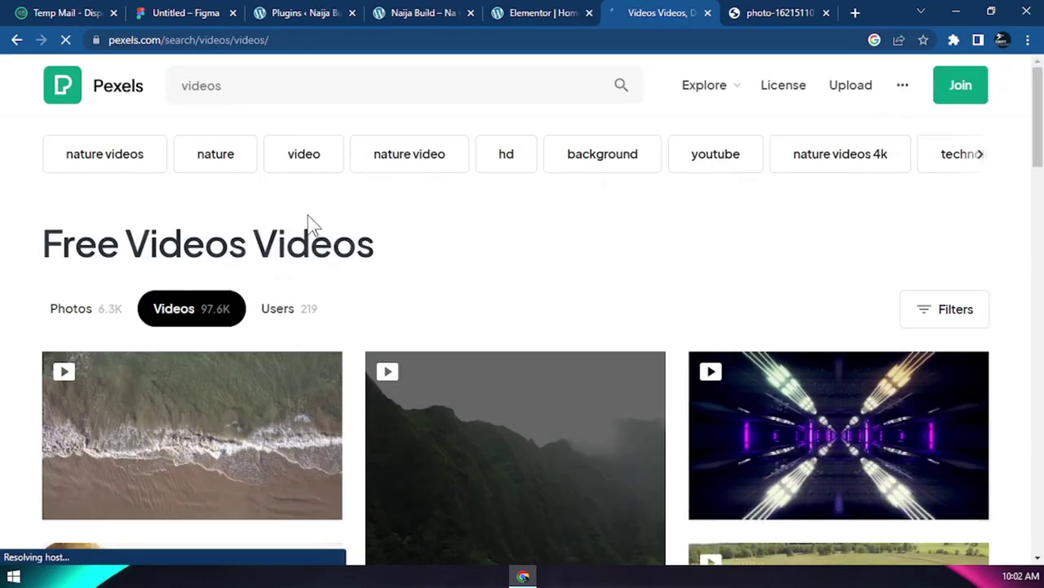
{"action": "scroll", "coordinate": [419, 170], "scroll_direction": "down", "scroll_amount": 3}
{"action": "scroll", "coordinate": [408, 179], "scroll_direction": "up", "scroll_amount": 3}
Search Pexels for 'construction' and download the female workers clip at SD 960x540
{"action": "left_click", "coordinate": [269, 86]}
{"action": "type", "text": "construction"}
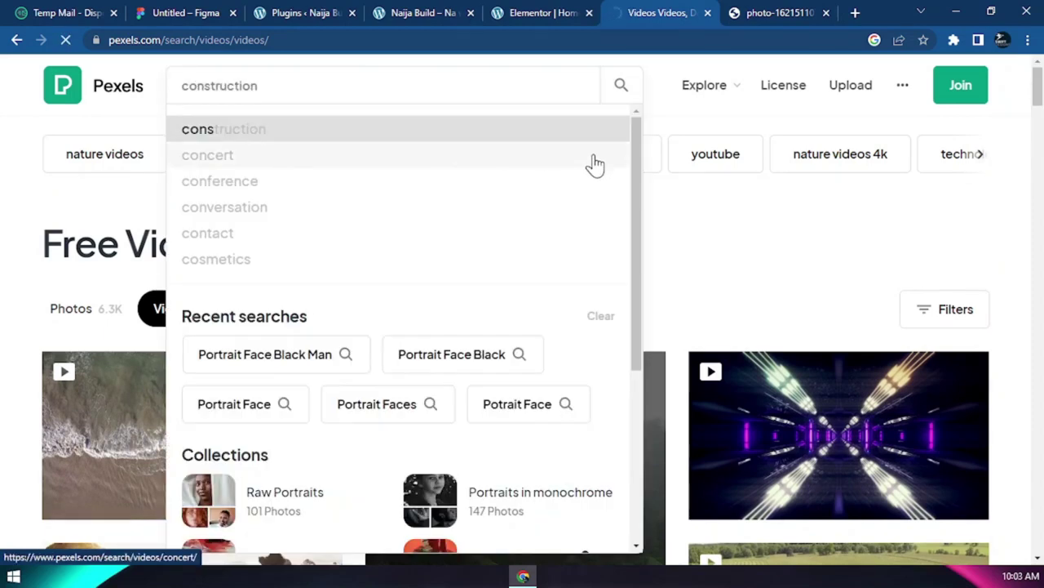
{"action": "key", "text": "Return"}
{"action": "scroll", "coordinate": [457, 226], "scroll_direction": "down", "scroll_amount": 2}
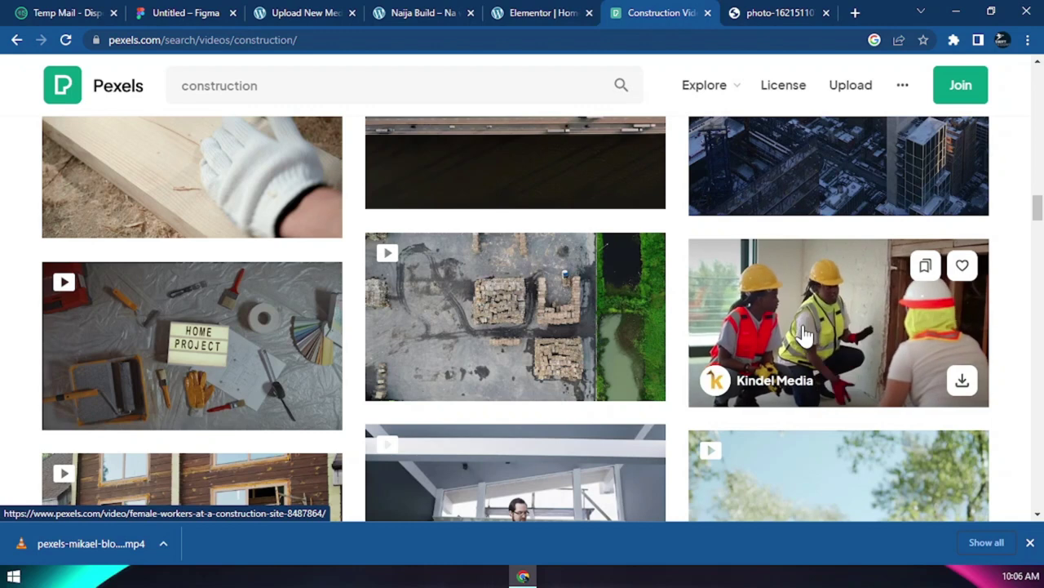
{"action": "left_click", "coordinate": [803, 333]}
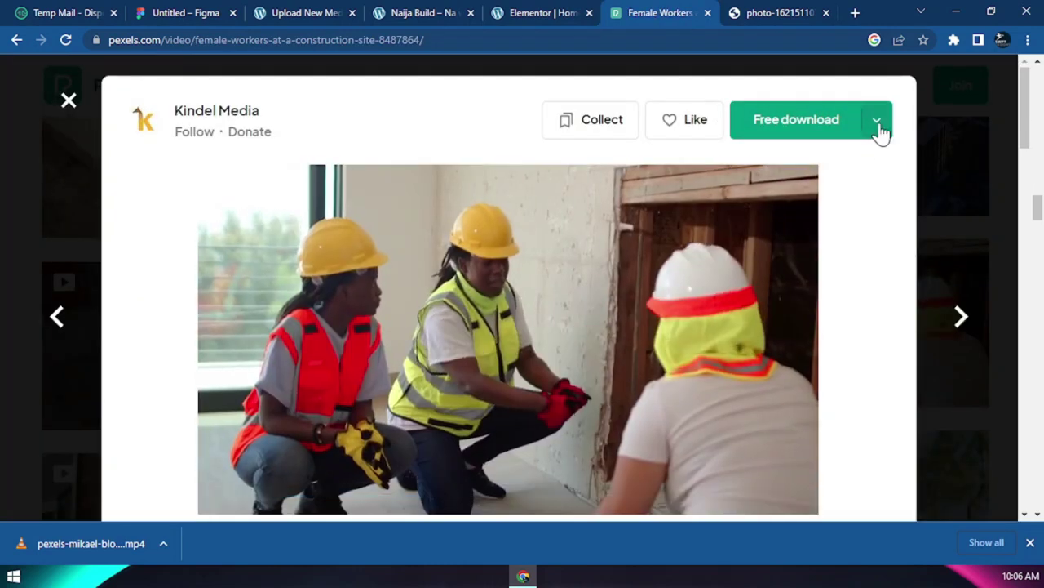
{"action": "left_click", "coordinate": [878, 122]}
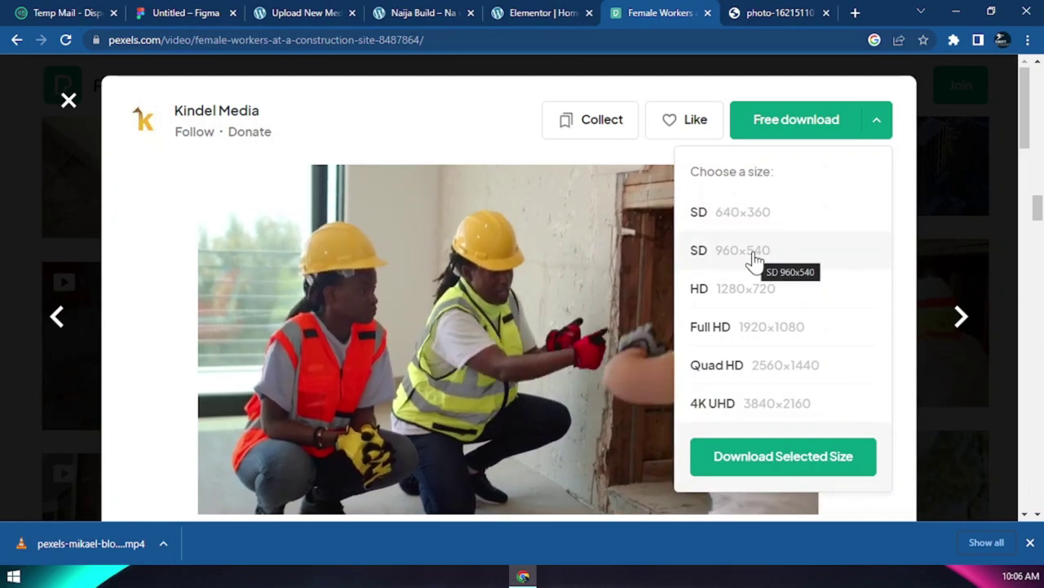
{"action": "left_click", "coordinate": [755, 259]}
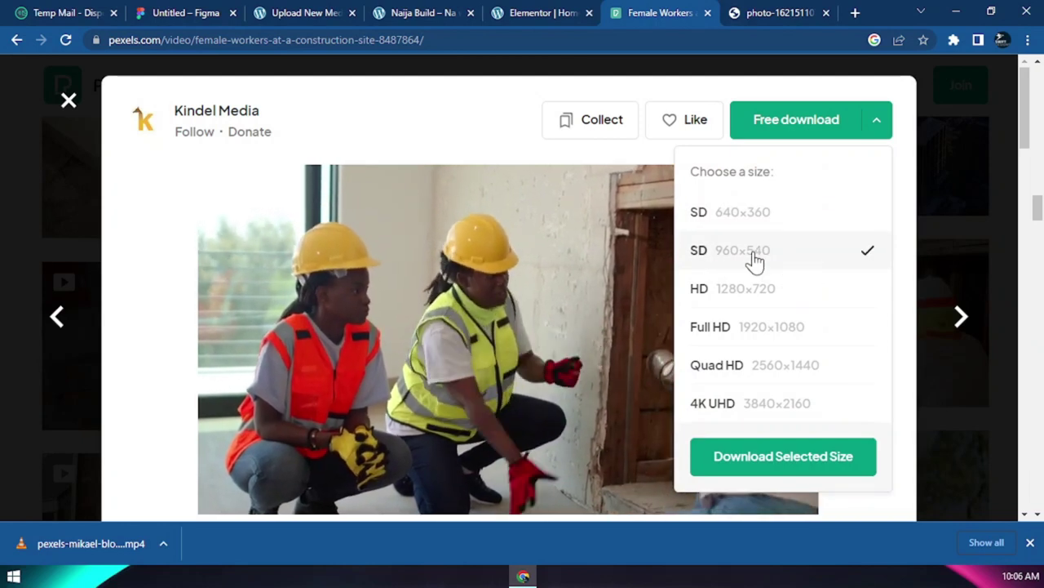
{"action": "left_click", "coordinate": [832, 465]}
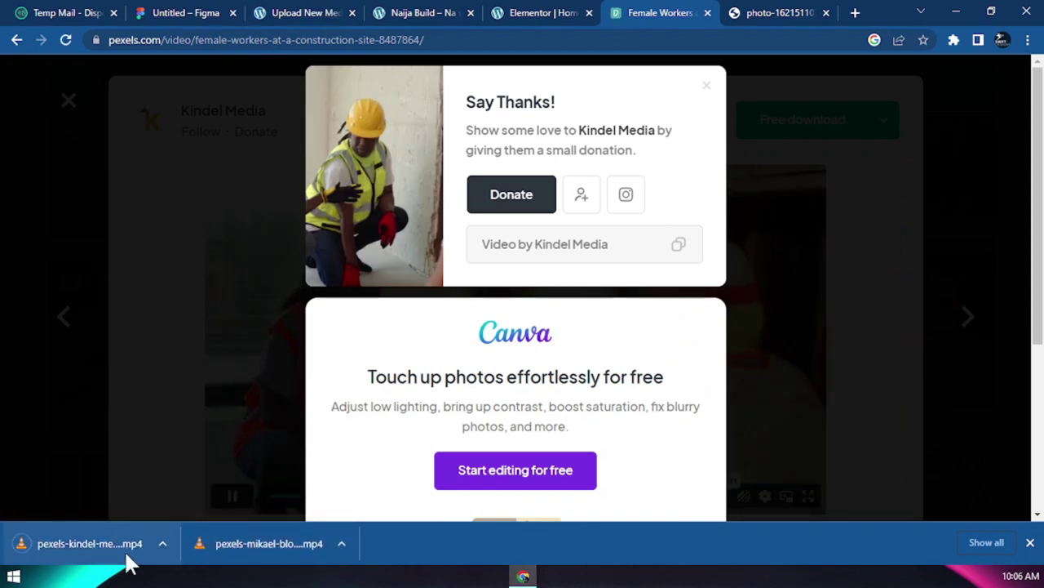
{"action": "left_click", "coordinate": [298, 14]}
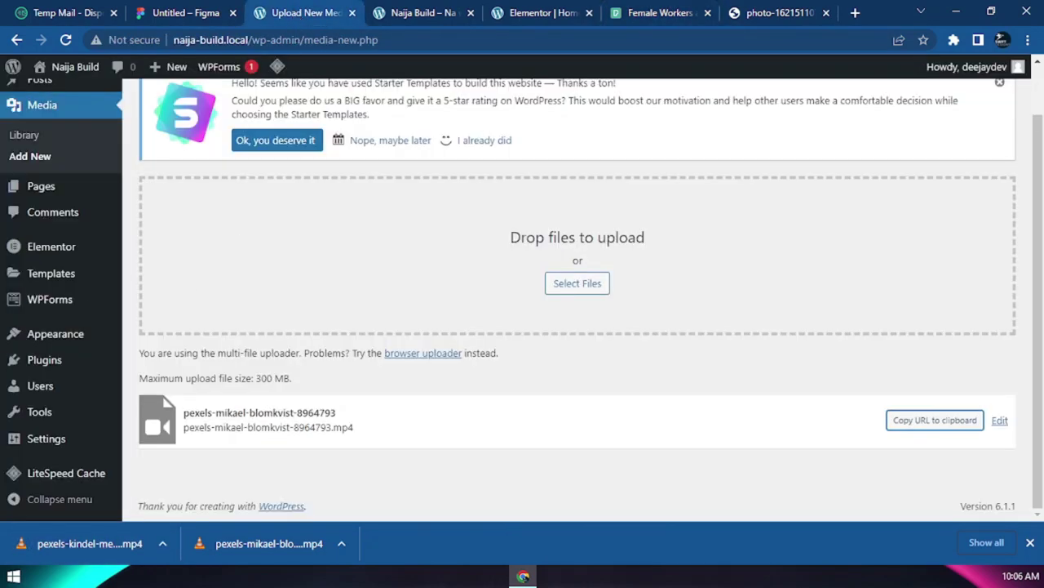
Upload pexels-kindel-media-8487864.mp4 to the media library and copy its URL
{"action": "left_click_drag", "start_coordinate": [269, 543], "coordinate": [425, 288]}
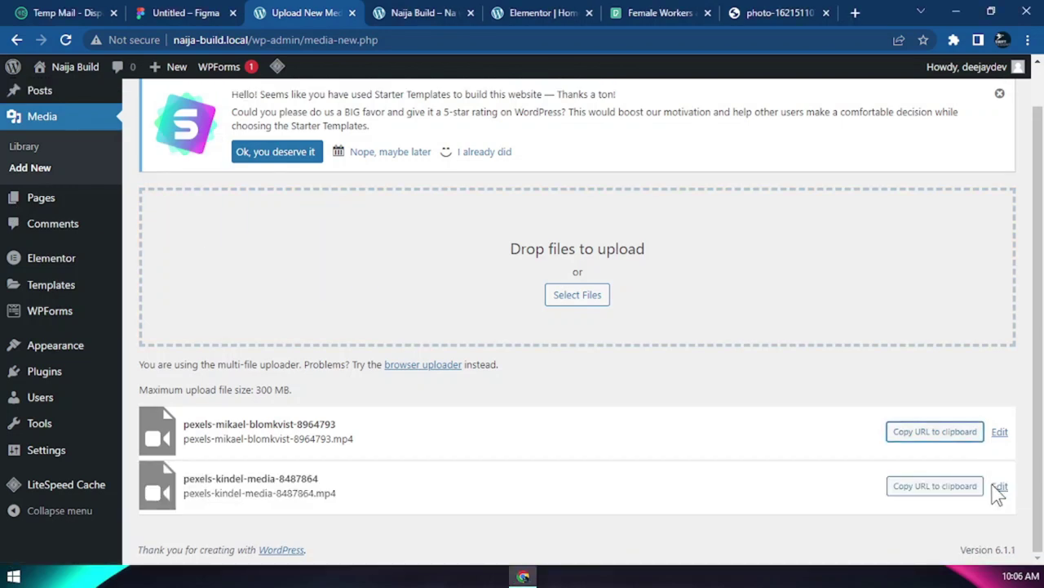
{"action": "left_click", "coordinate": [933, 488]}
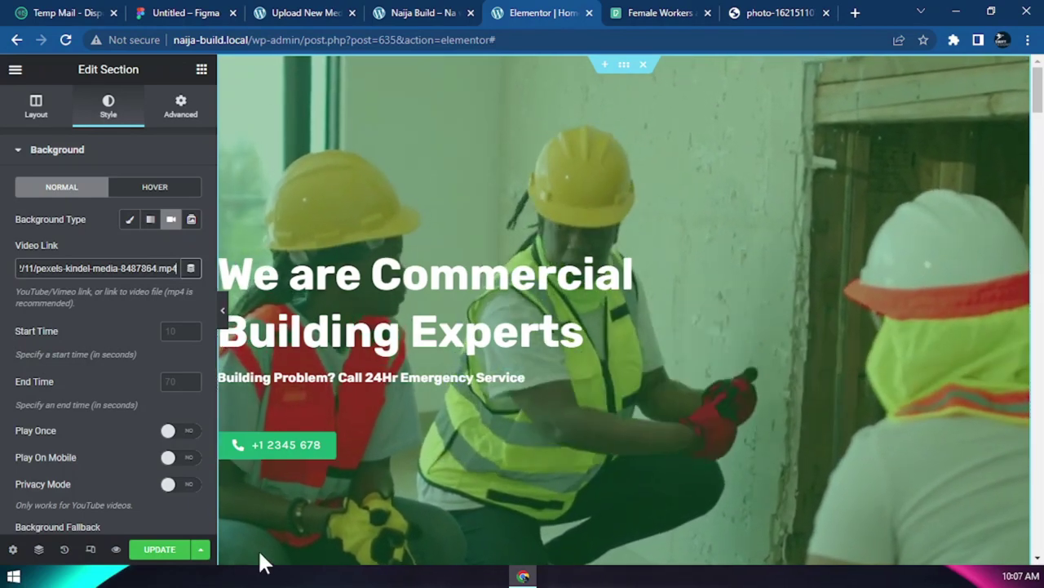
Save the page with the hero's video background, then check the Background Fallback settings
{"action": "left_click", "coordinate": [160, 548]}
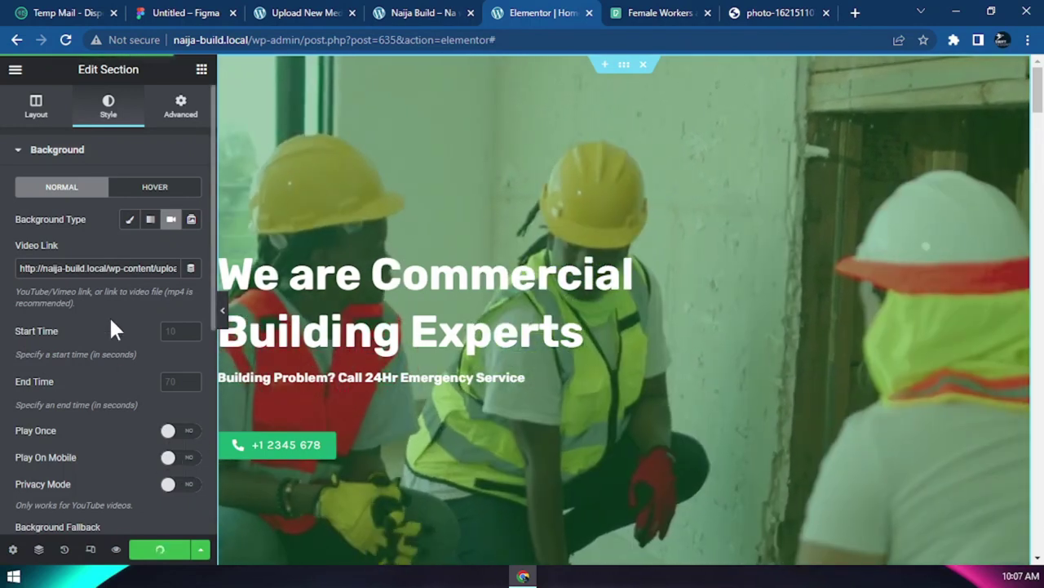
{"action": "scroll", "coordinate": [106, 281], "scroll_direction": "down", "scroll_amount": 2}
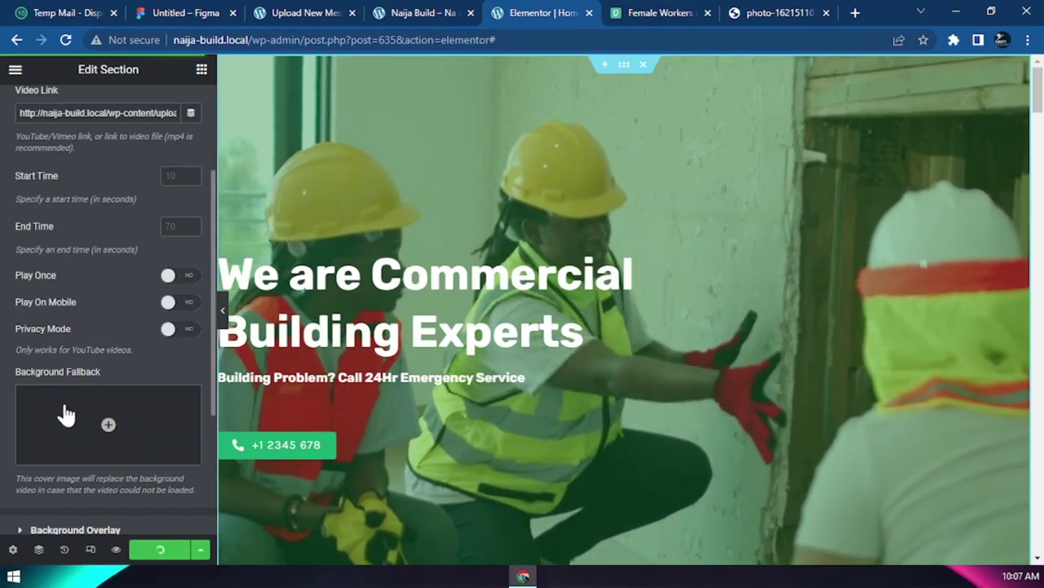
{"action": "mouse_move", "coordinate": [71, 425]}
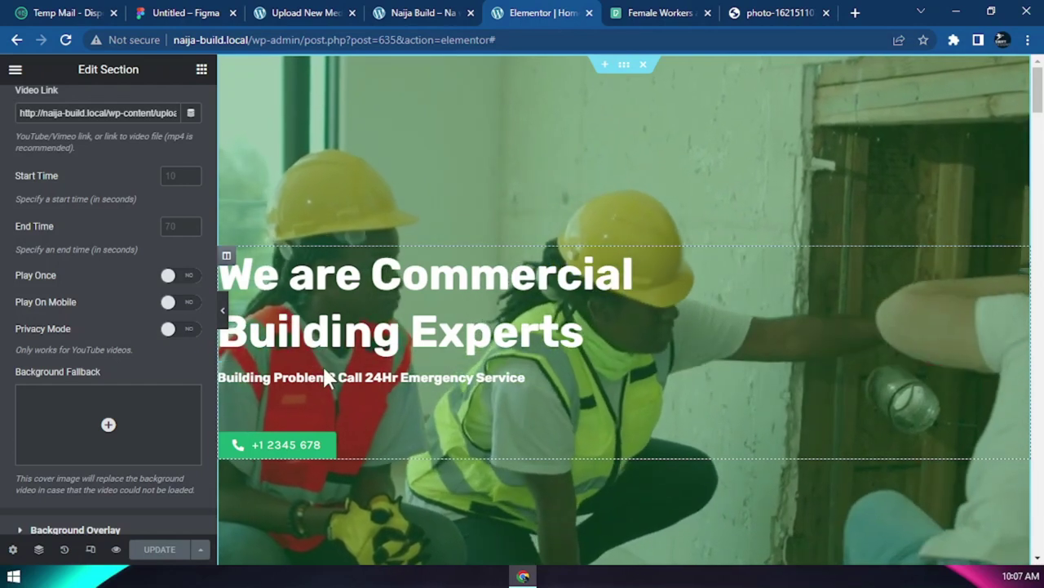
{"action": "scroll", "coordinate": [98, 322], "scroll_direction": "down", "scroll_amount": 3}
{"action": "mouse_move", "coordinate": [94, 188]}
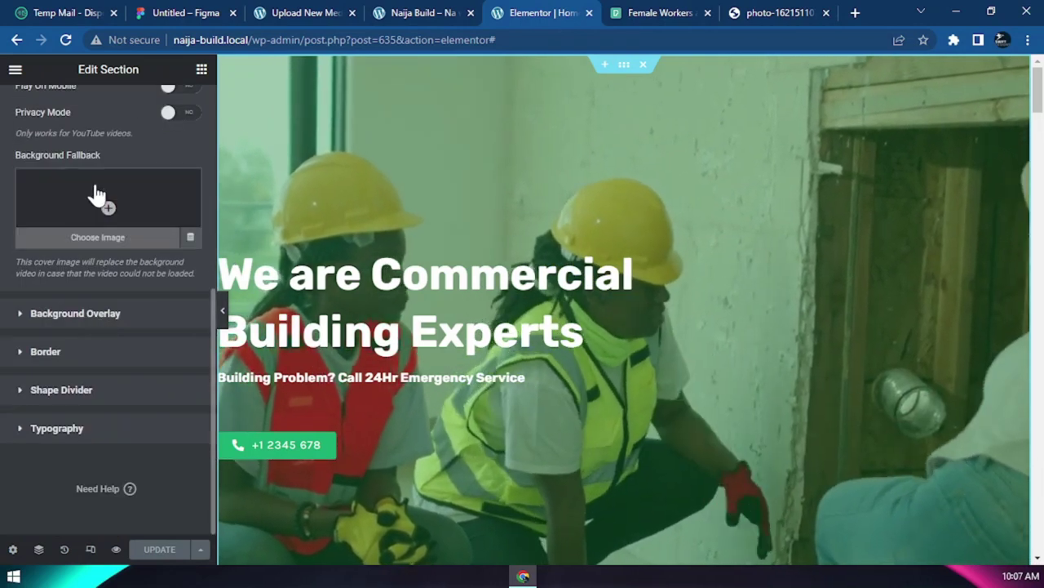
{"action": "scroll", "coordinate": [106, 188], "scroll_direction": "up", "scroll_amount": 1}
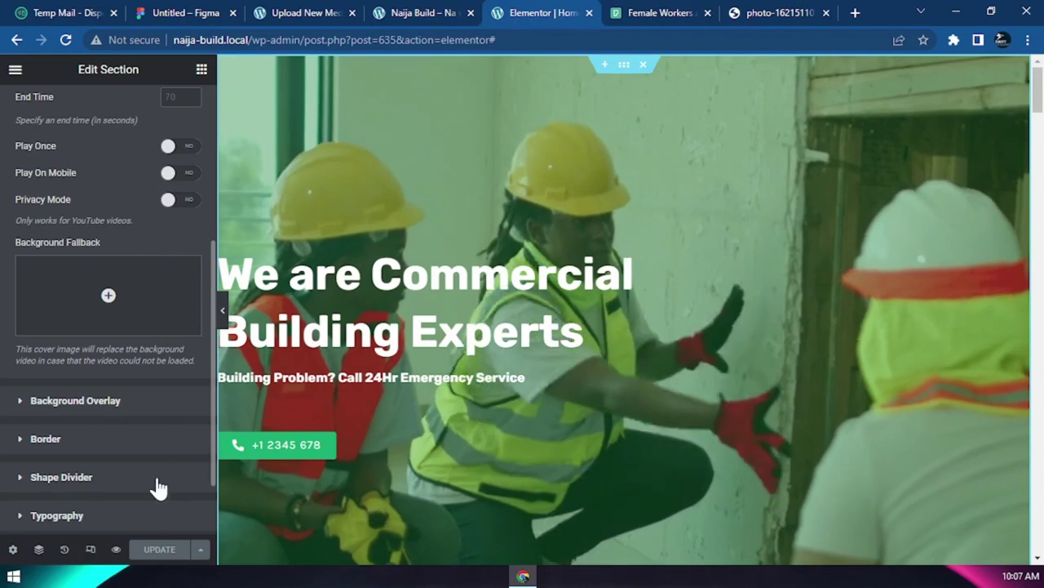
Preview the video hero at mobile, tablet and desktop sizes, then reload the live Naija Build homepage
{"action": "left_click", "coordinate": [90, 548]}
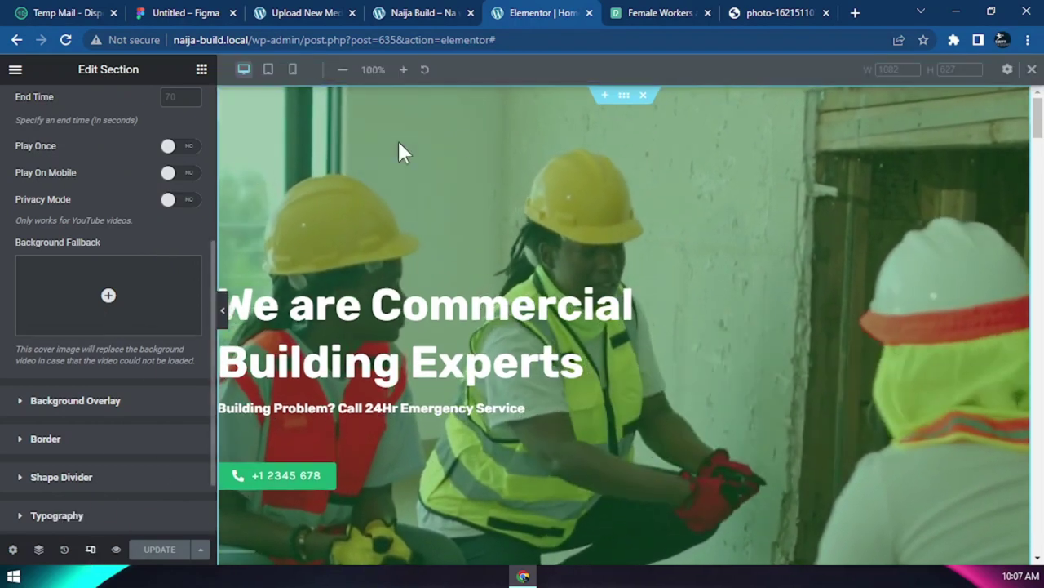
{"action": "left_click", "coordinate": [292, 69]}
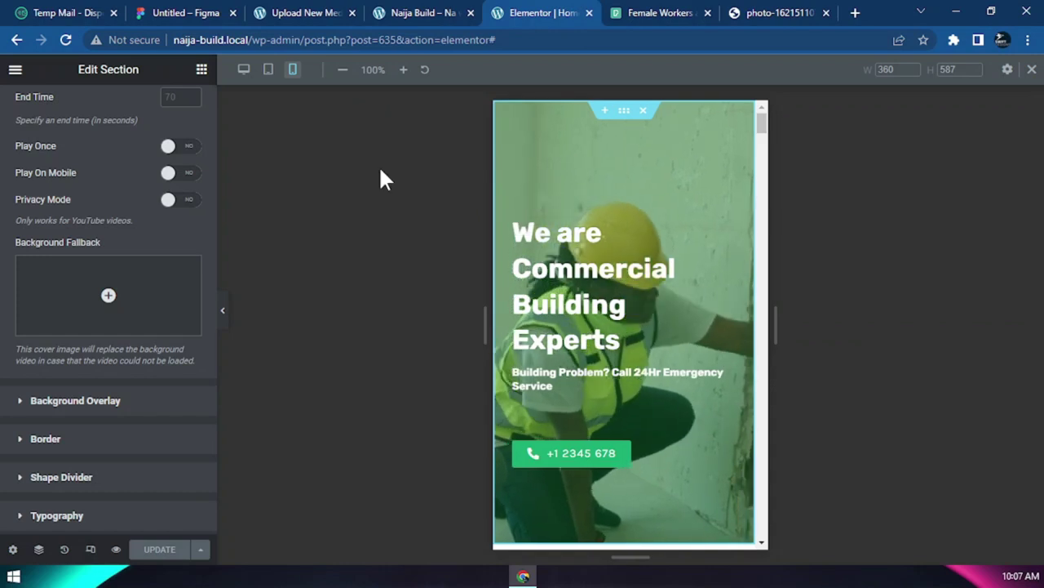
{"action": "left_click", "coordinate": [268, 70]}
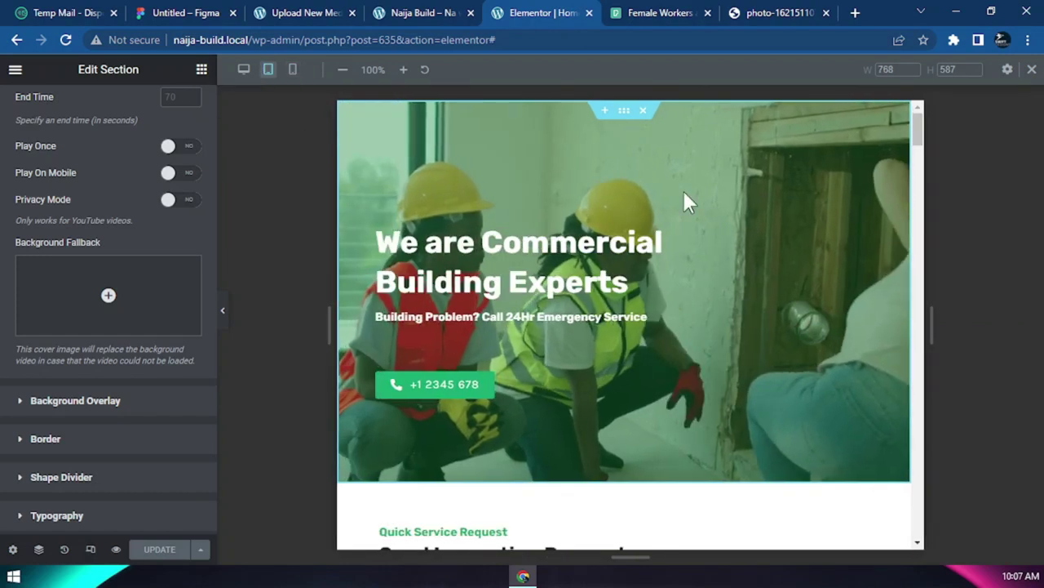
{"action": "left_click", "coordinate": [244, 70]}
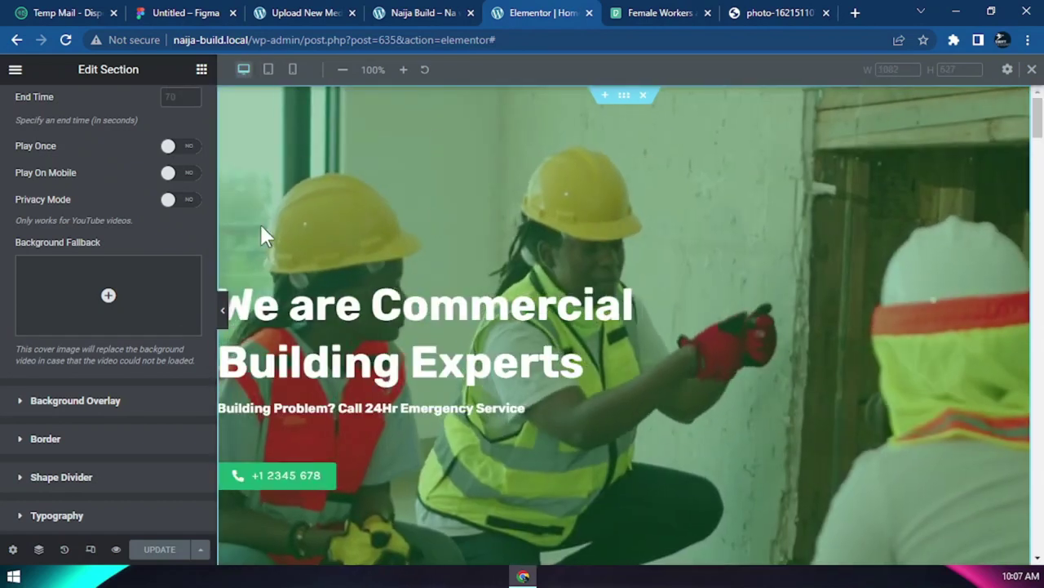
{"action": "left_click", "coordinate": [424, 12]}
{"action": "left_click", "coordinate": [65, 40]}
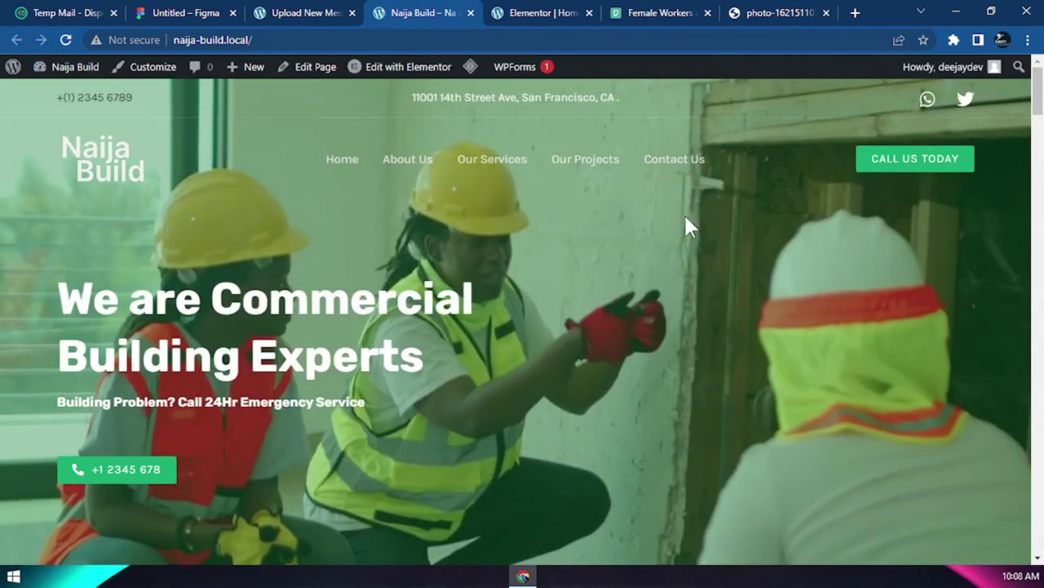
Check the footer's 'Copyright © 2022 Naija Build' and 'Powered By Astra Theme' text, then open Customize in a new tab
{"action": "scroll", "coordinate": [634, 236], "scroll_direction": "down", "scroll_amount": 7}
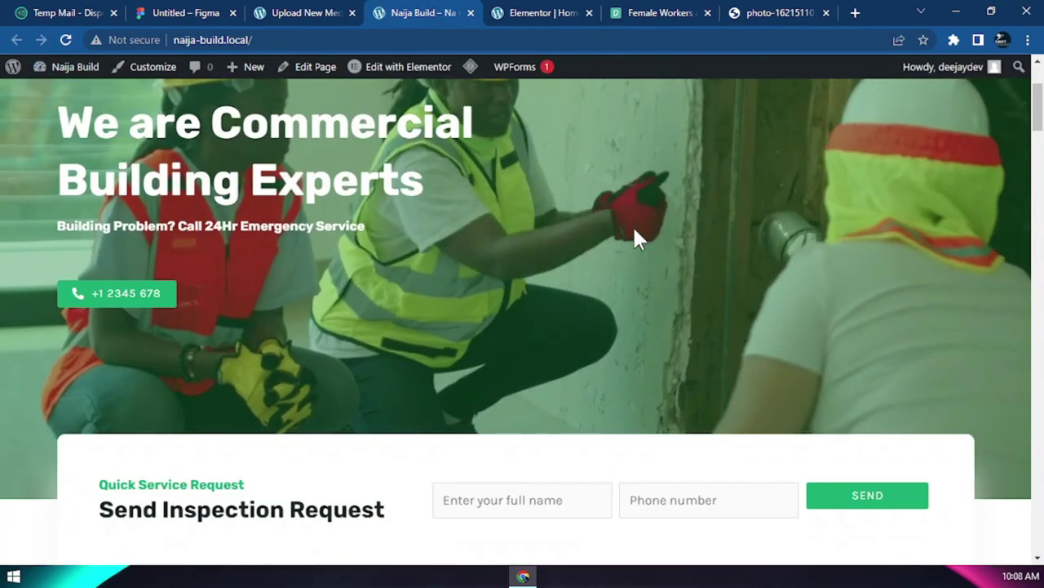
{"action": "scroll", "coordinate": [634, 229], "scroll_direction": "down", "scroll_amount": 4}
{"action": "scroll", "coordinate": [633, 224], "scroll_direction": "up", "scroll_amount": 6}
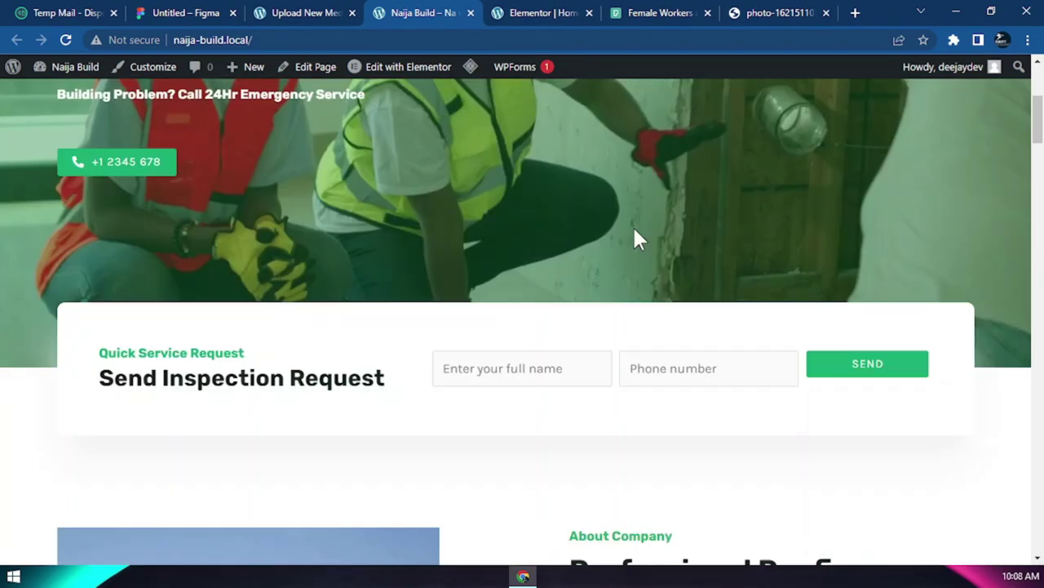
{"action": "scroll", "coordinate": [633, 225], "scroll_direction": "down", "scroll_amount": 12}
{"action": "scroll", "coordinate": [638, 231], "scroll_direction": "down", "scroll_amount": 5}
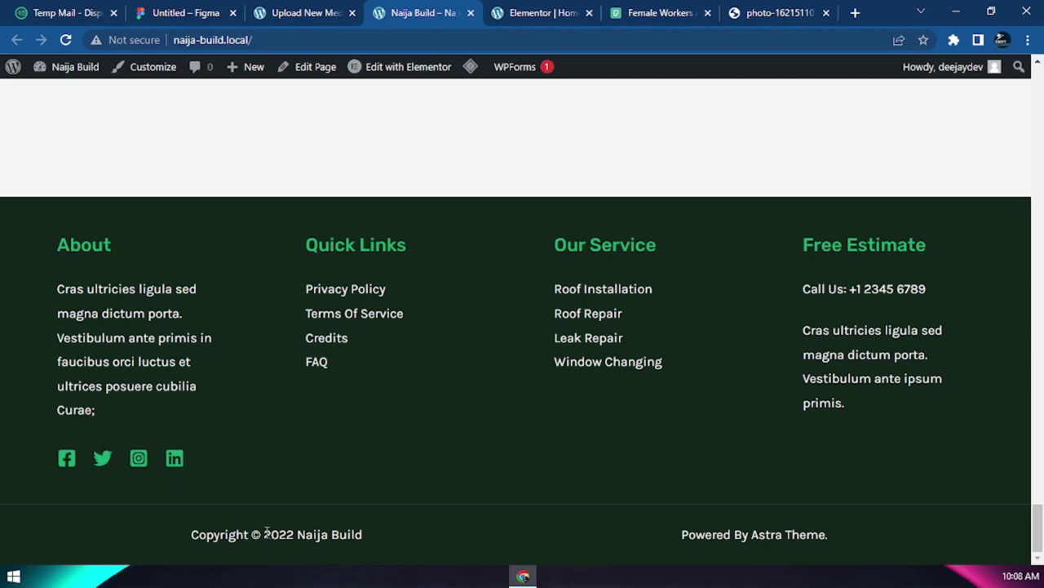
{"action": "left_click_drag", "start_coordinate": [266, 533], "coordinate": [411, 542]}
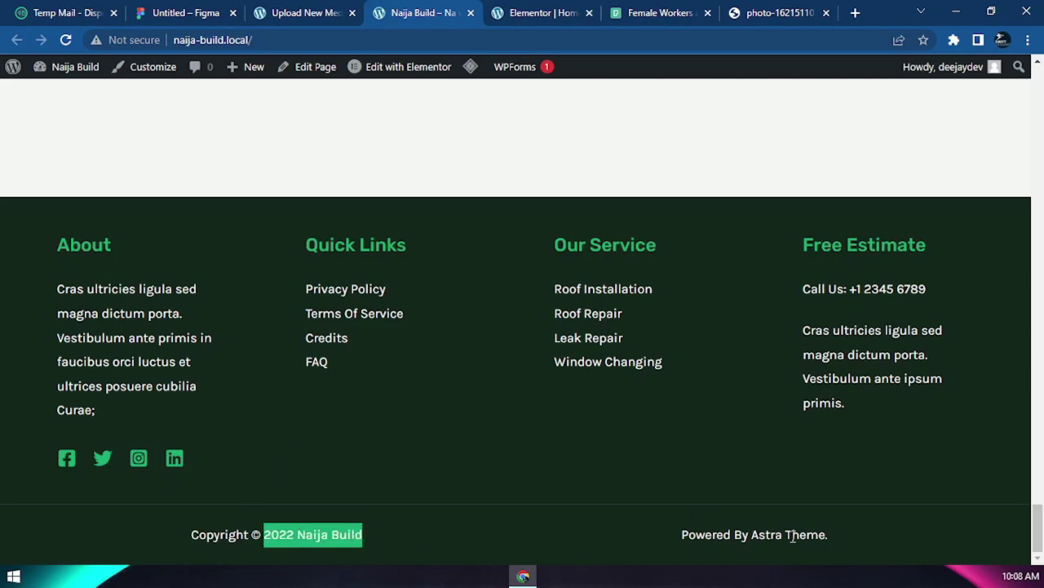
{"action": "left_click_drag", "start_coordinate": [740, 535], "coordinate": [904, 551]}
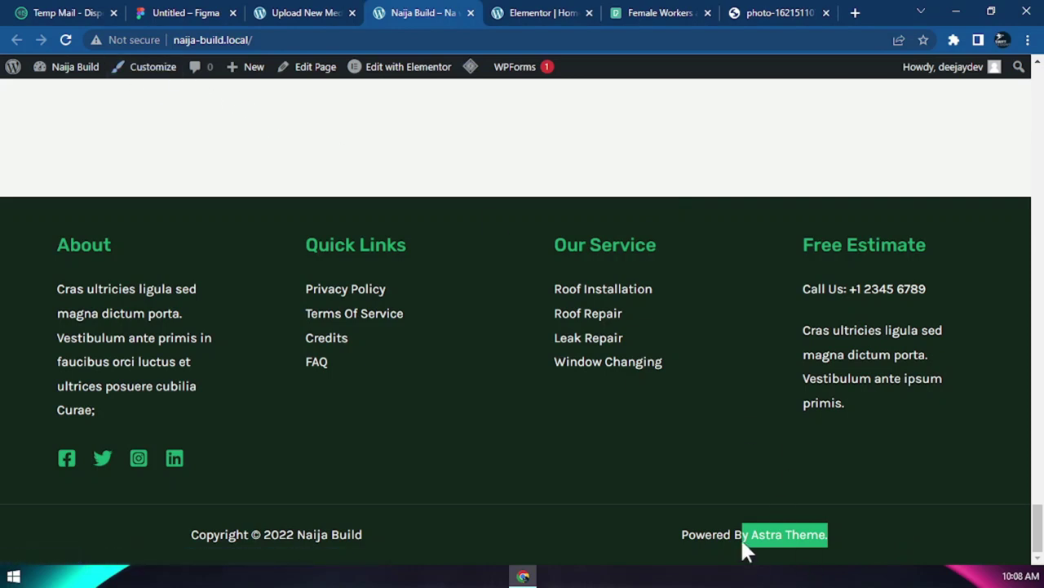
{"action": "right_click", "coordinate": [143, 73]}
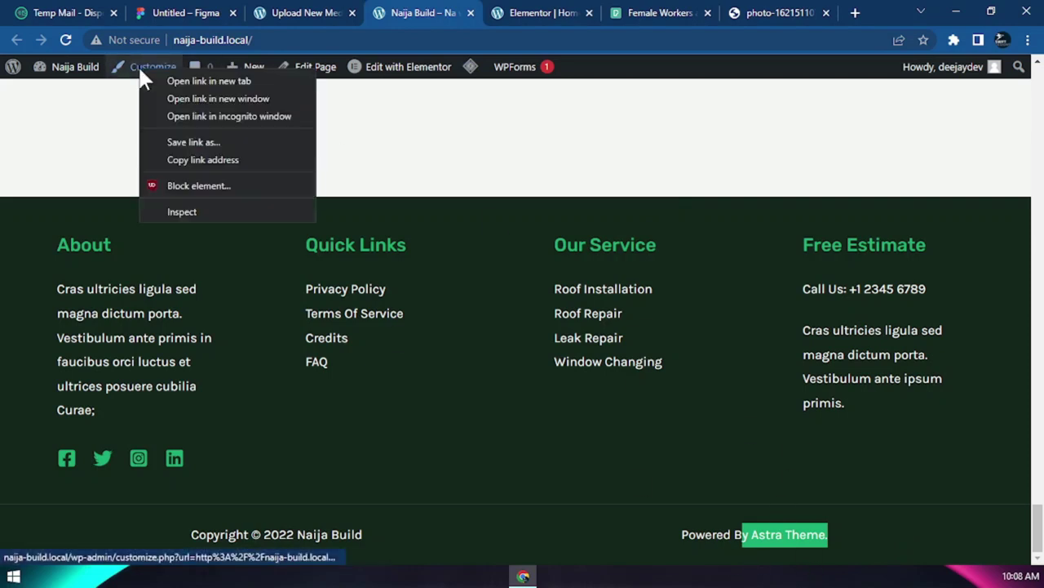
{"action": "left_click", "coordinate": [183, 81]}
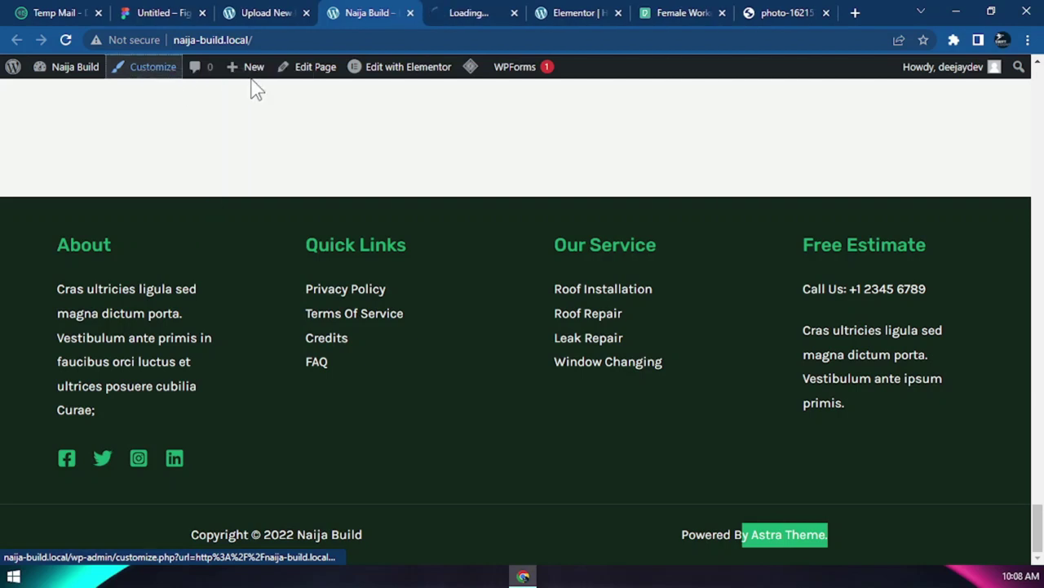
In the footer copyright bar's HTML 1 text, replace 'Astra Theme' with the developer's name
{"action": "left_click", "coordinate": [463, 13]}
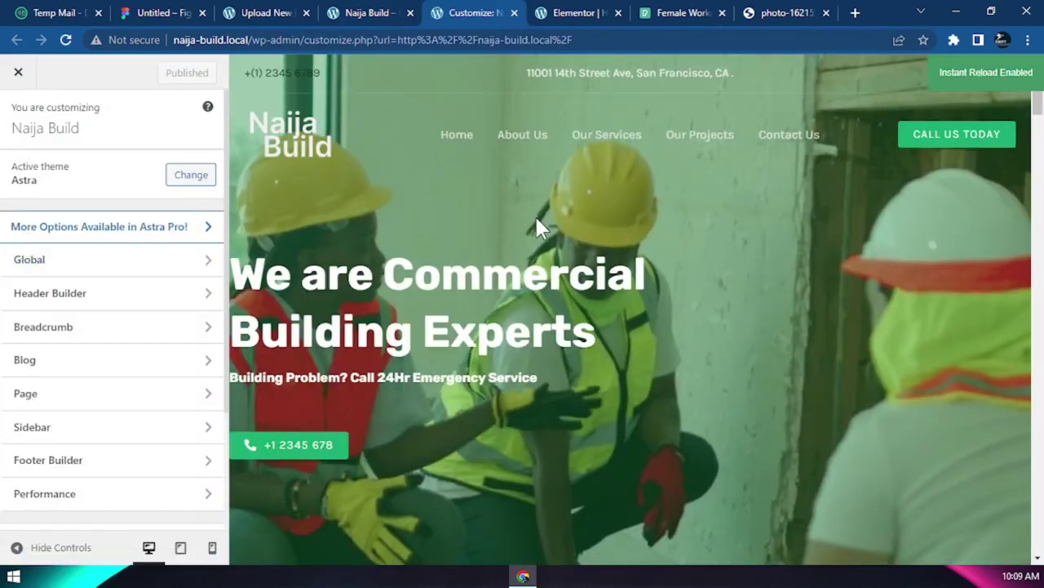
{"action": "scroll", "coordinate": [435, 239], "scroll_direction": "down", "scroll_amount": 1}
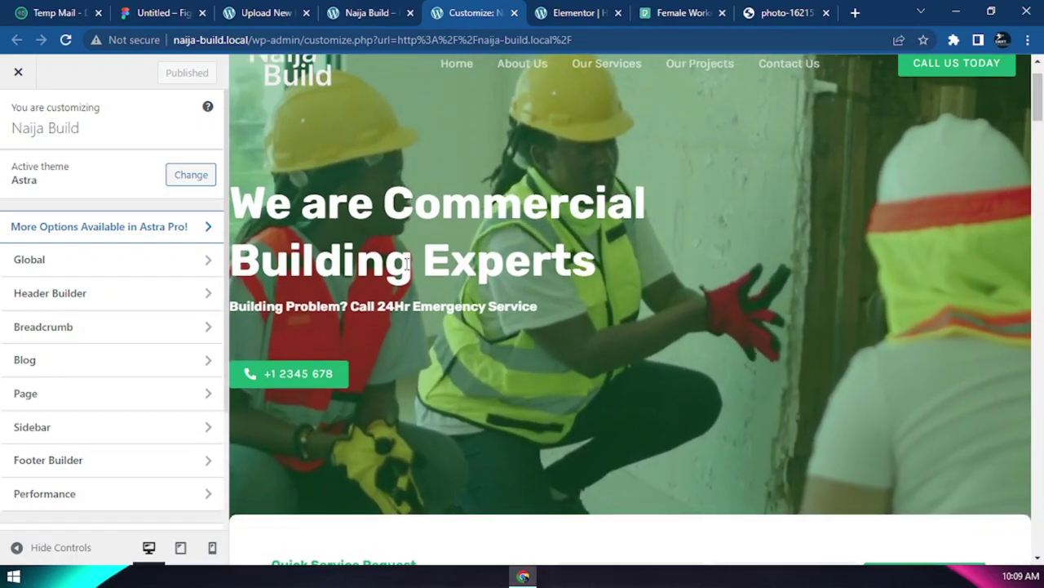
{"action": "scroll", "coordinate": [438, 233], "scroll_direction": "down", "scroll_amount": 20}
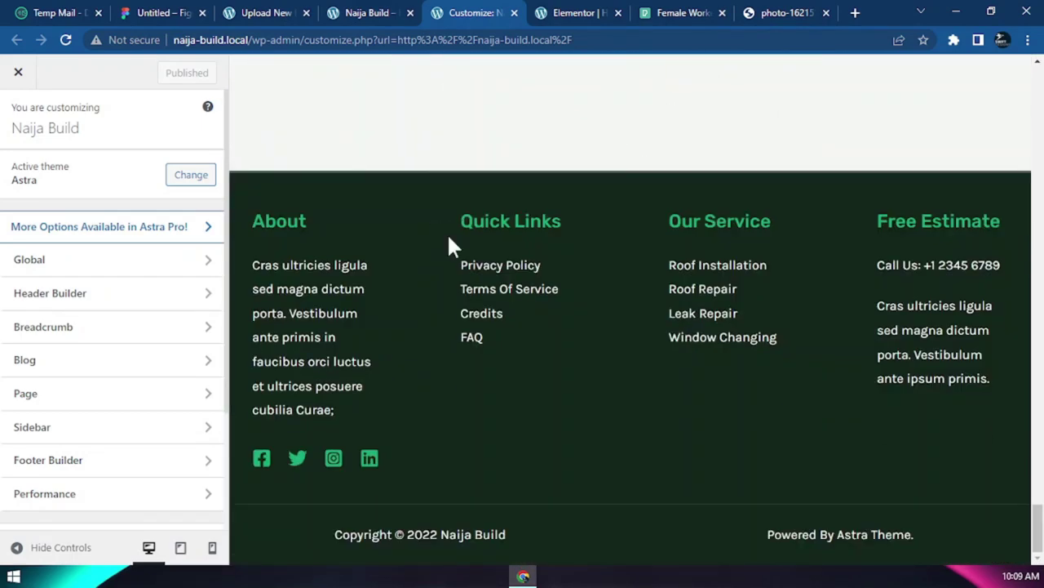
{"action": "mouse_move", "coordinate": [261, 214]}
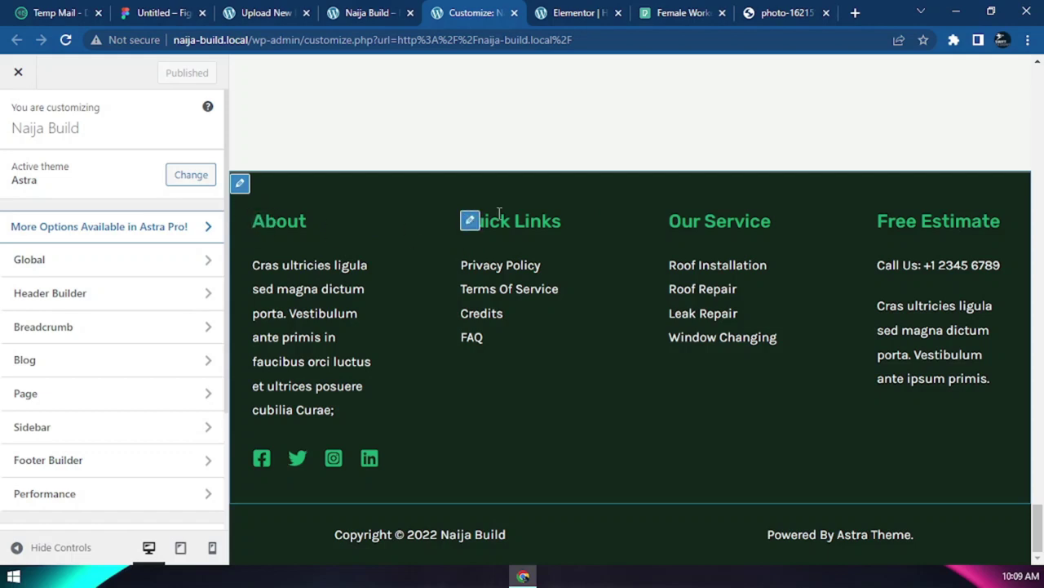
{"action": "mouse_move", "coordinate": [759, 543]}
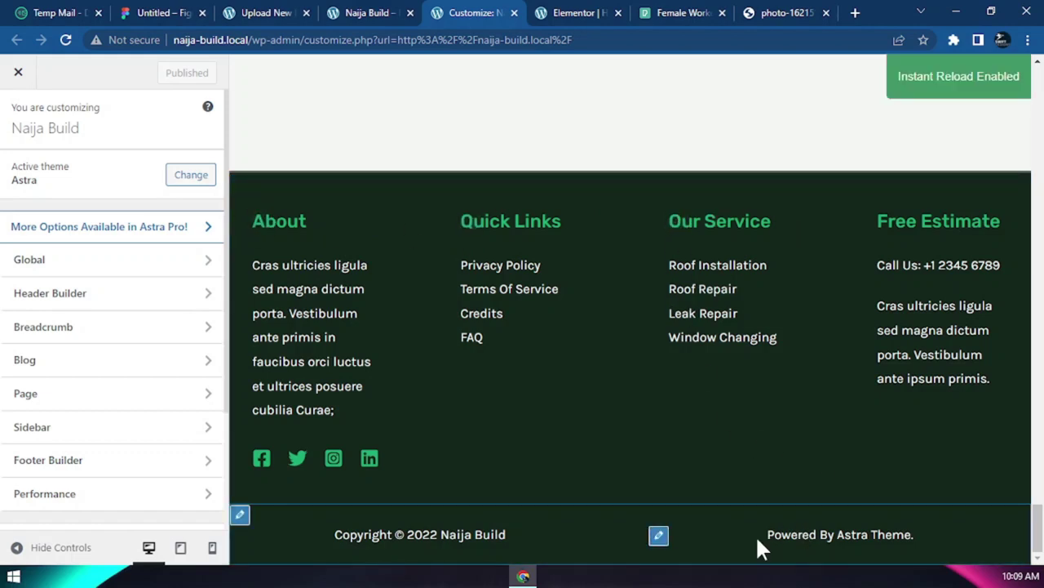
{"action": "left_click", "coordinate": [660, 535]}
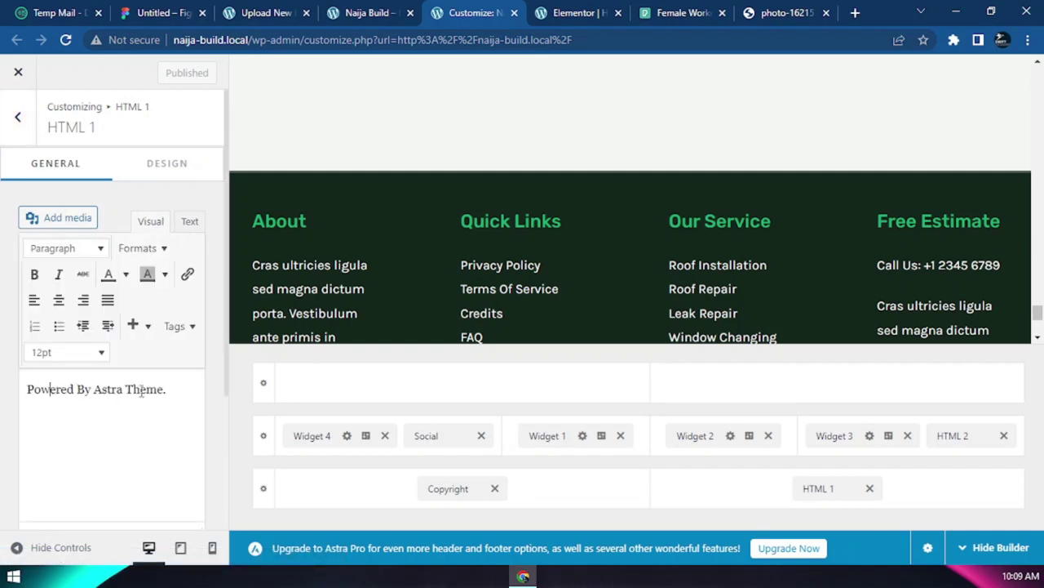
{"action": "left_click_drag", "start_coordinate": [167, 388], "coordinate": [97, 388]}
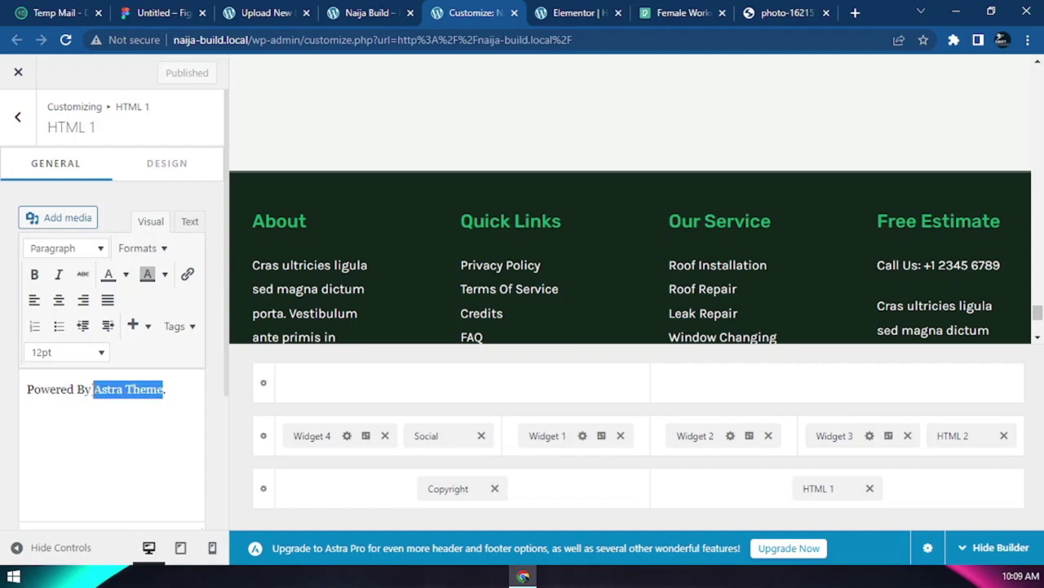
{"action": "type", "text": "Dee"}
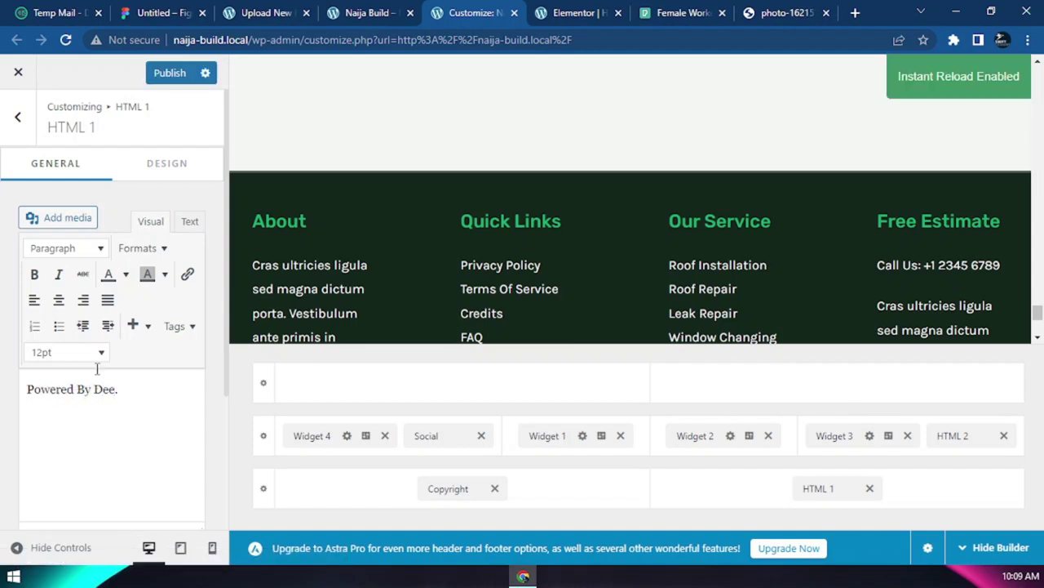
{"action": "type", "text": "jayDev"}
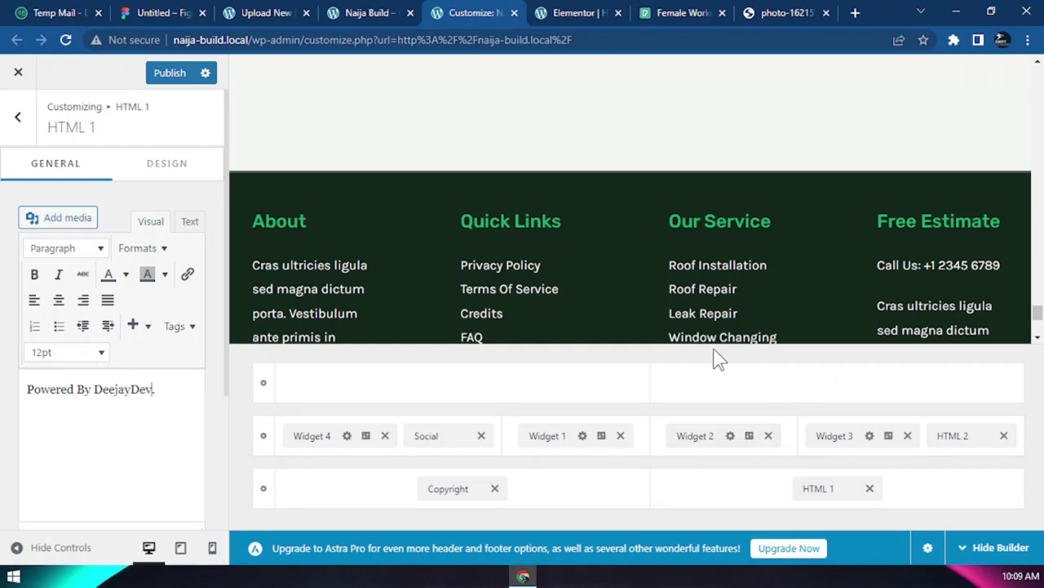
{"action": "scroll", "coordinate": [671, 265], "scroll_direction": "down", "scroll_amount": 1}
{"action": "scroll", "coordinate": [671, 262], "scroll_direction": "down", "scroll_amount": 3}
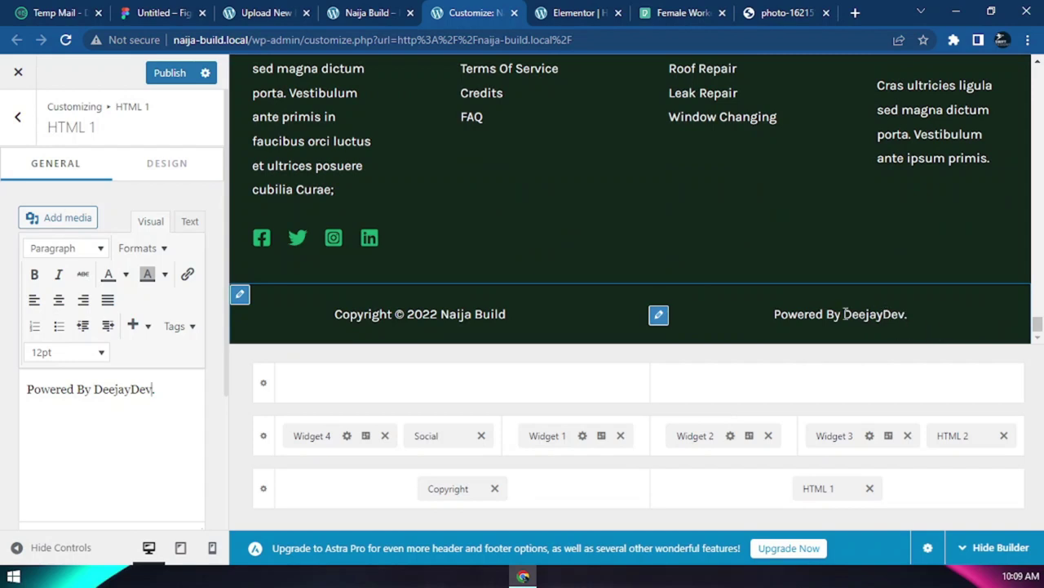
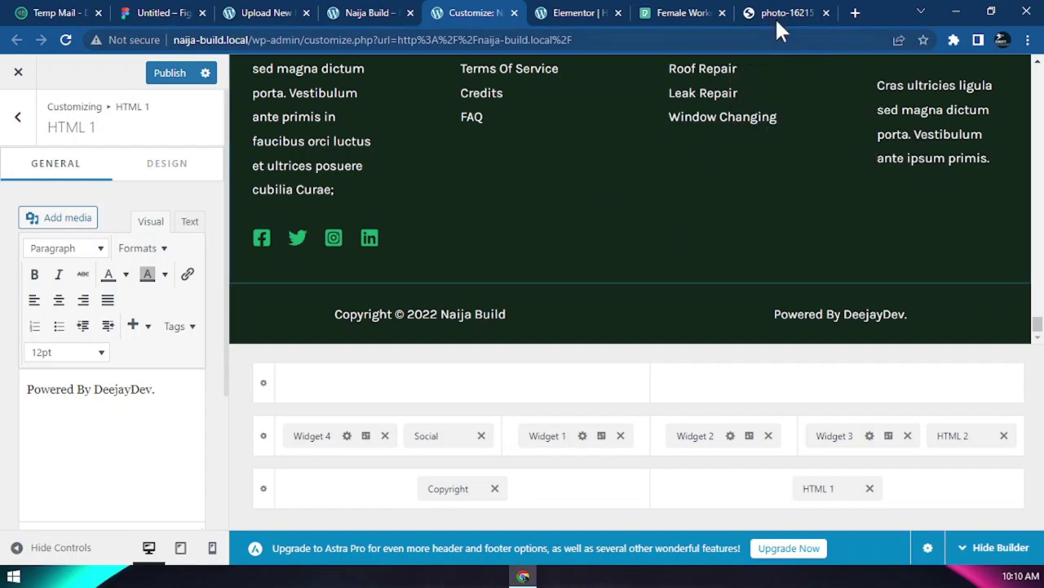
In a new tab, go to create.wa.link and open the free link creation form
{"action": "left_click", "coordinate": [855, 13]}
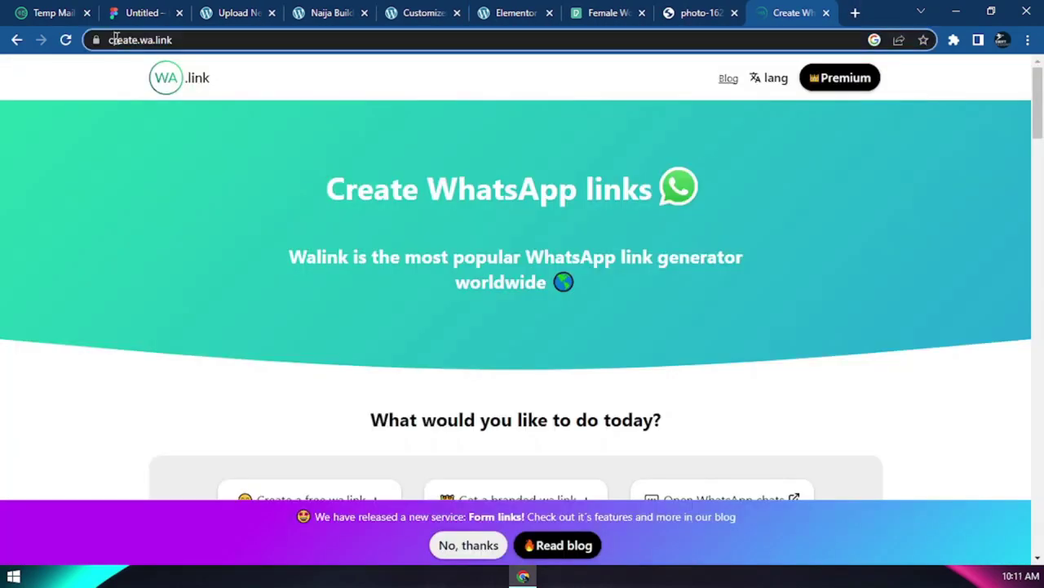
{"action": "left_click", "coordinate": [225, 43]}
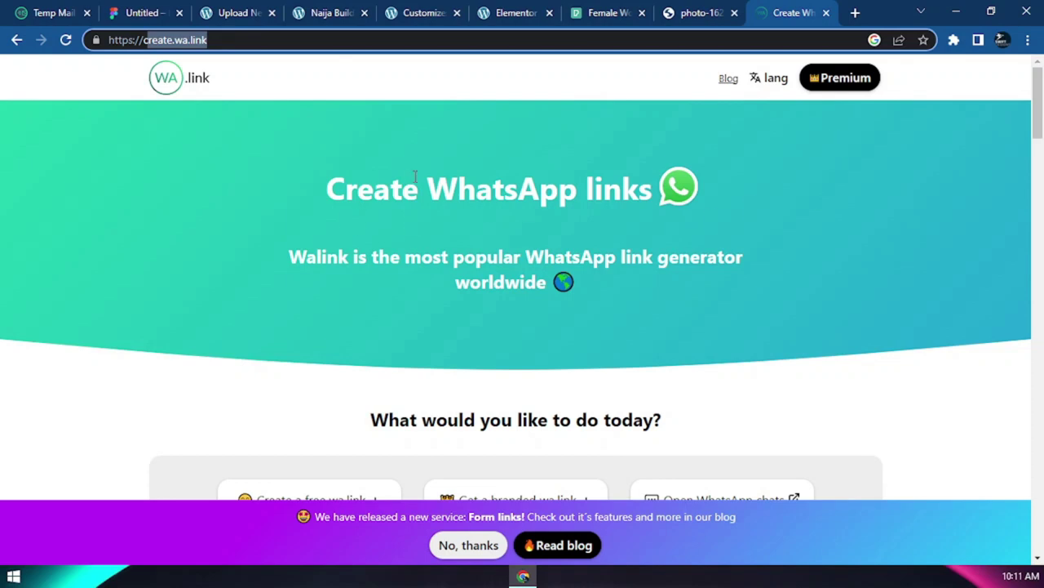
{"action": "scroll", "coordinate": [414, 262], "scroll_direction": "down", "scroll_amount": 1}
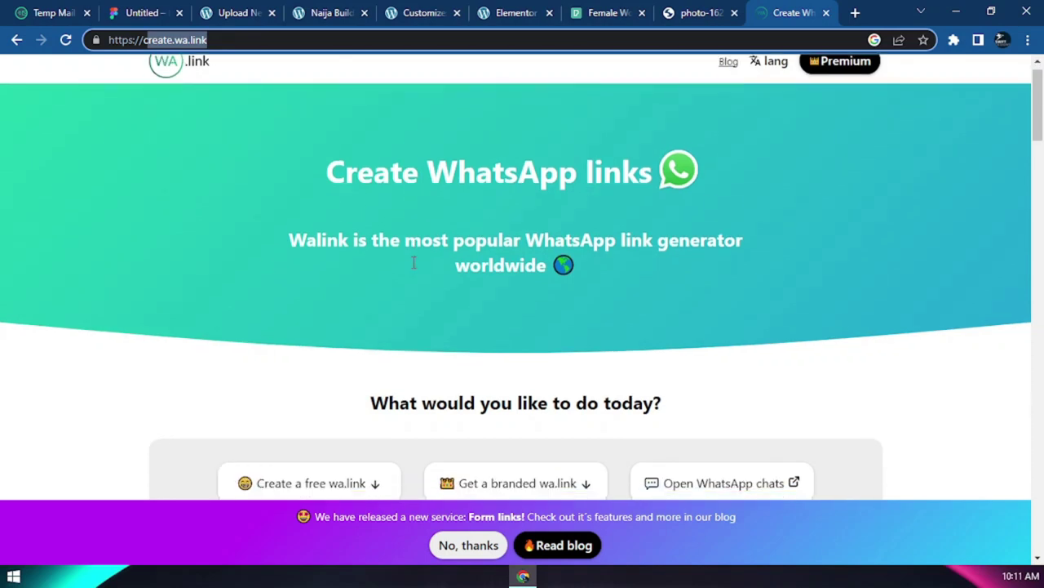
{"action": "scroll", "coordinate": [410, 268], "scroll_direction": "down", "scroll_amount": 5}
{"action": "scroll", "coordinate": [410, 268], "scroll_direction": "up", "scroll_amount": 2}
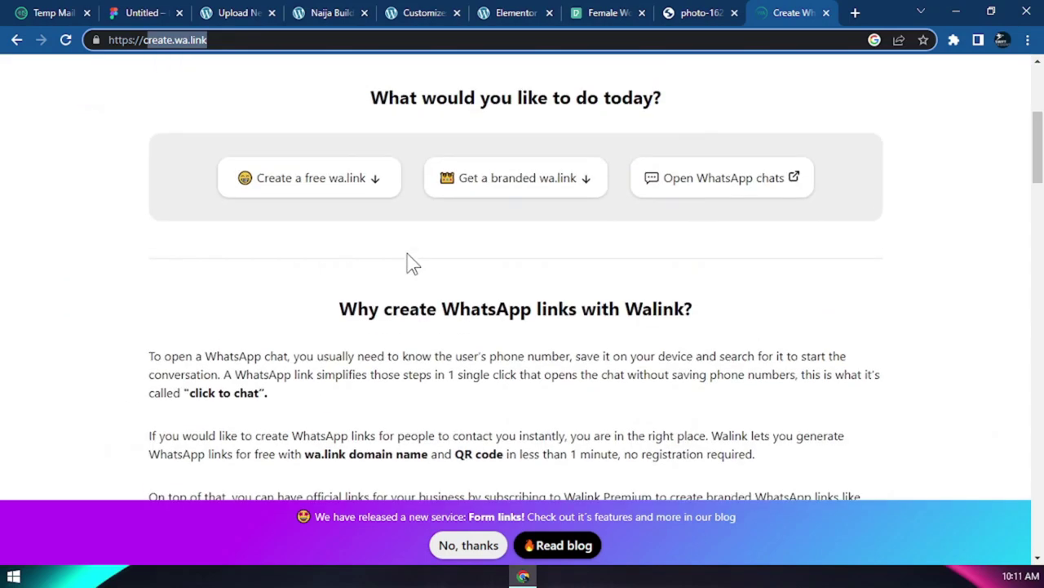
{"action": "left_click", "coordinate": [359, 186]}
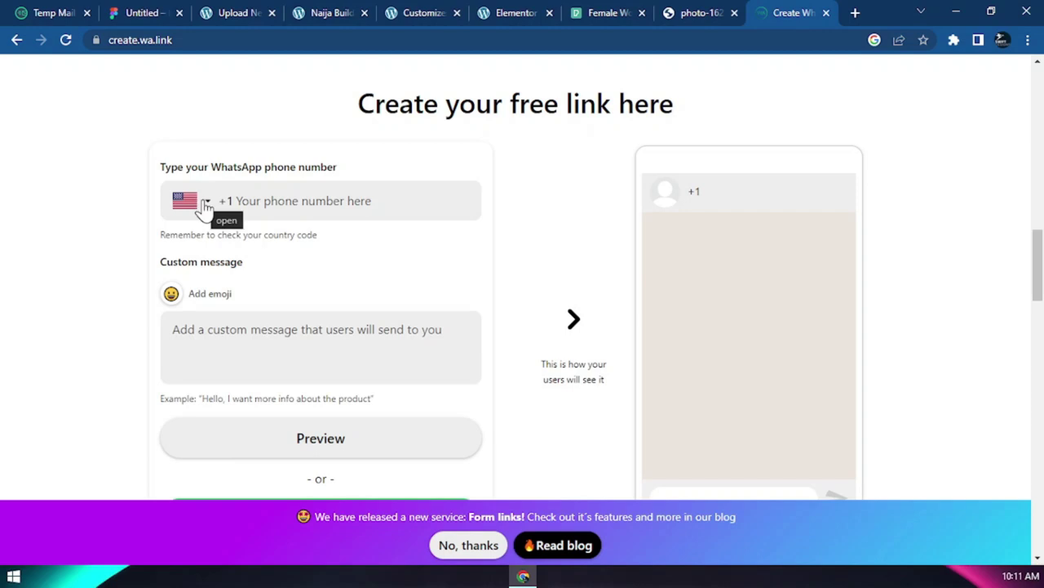
Set the WhatsApp number's country code to Nigeria (+234)
{"action": "left_click", "coordinate": [206, 204]}
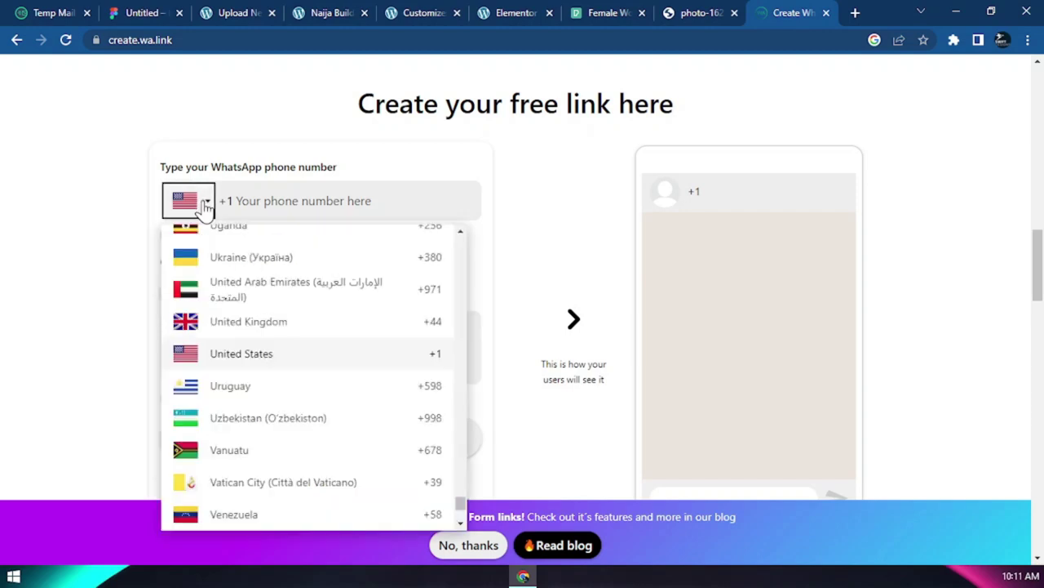
{"action": "scroll", "coordinate": [292, 390], "scroll_direction": "up", "scroll_amount": 1}
{"action": "scroll", "coordinate": [289, 389], "scroll_direction": "up", "scroll_amount": 10}
{"action": "left_click", "coordinate": [264, 315]}
{"action": "left_click", "coordinate": [331, 206]}
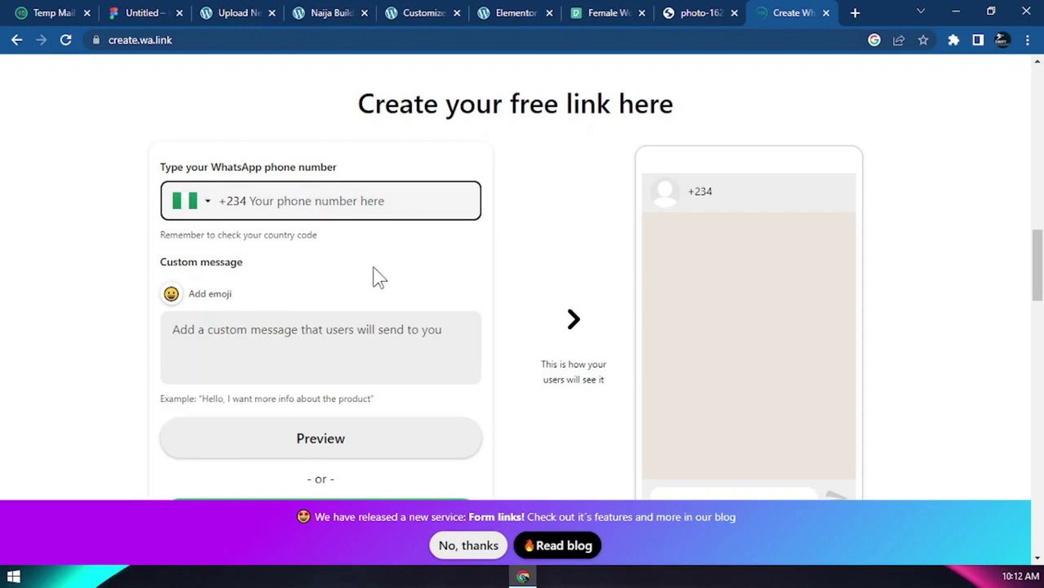
Enter the WhatsApp phone number and start the message 'Hello, I like your work 👍'
{"action": "type", "text": "123456789"}
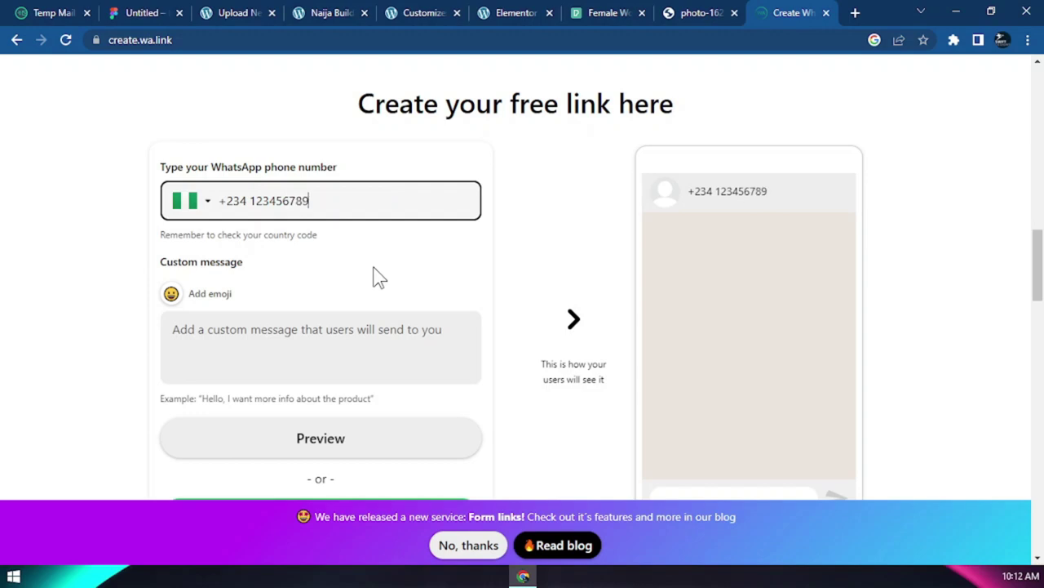
{"action": "left_click", "coordinate": [219, 331]}
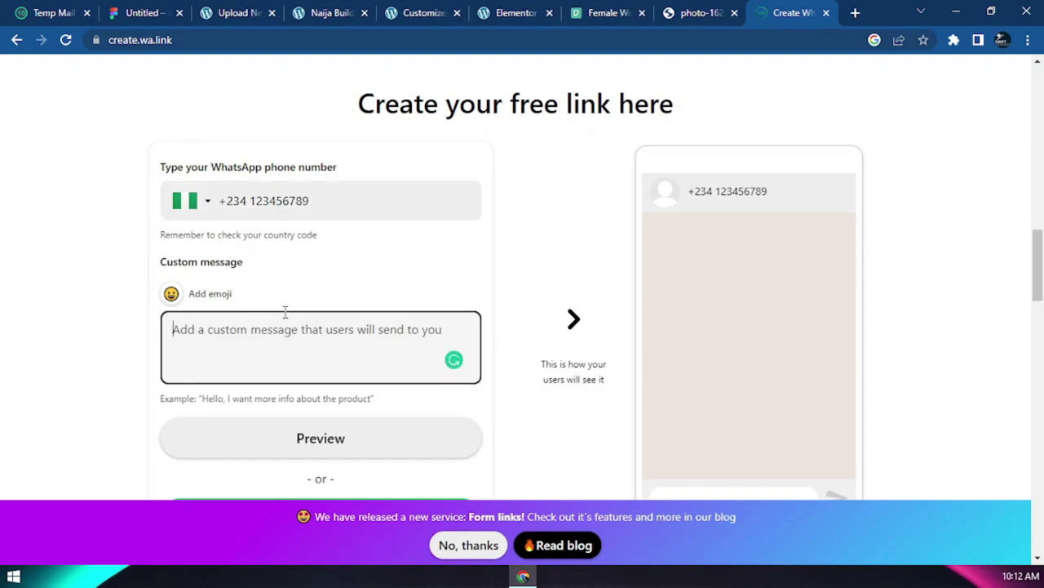
{"action": "type", "text": "Hello I w"}
{"action": "key", "text": "ctrl+a"}
{"action": "type", "text": "Hello, I like your work👍"}
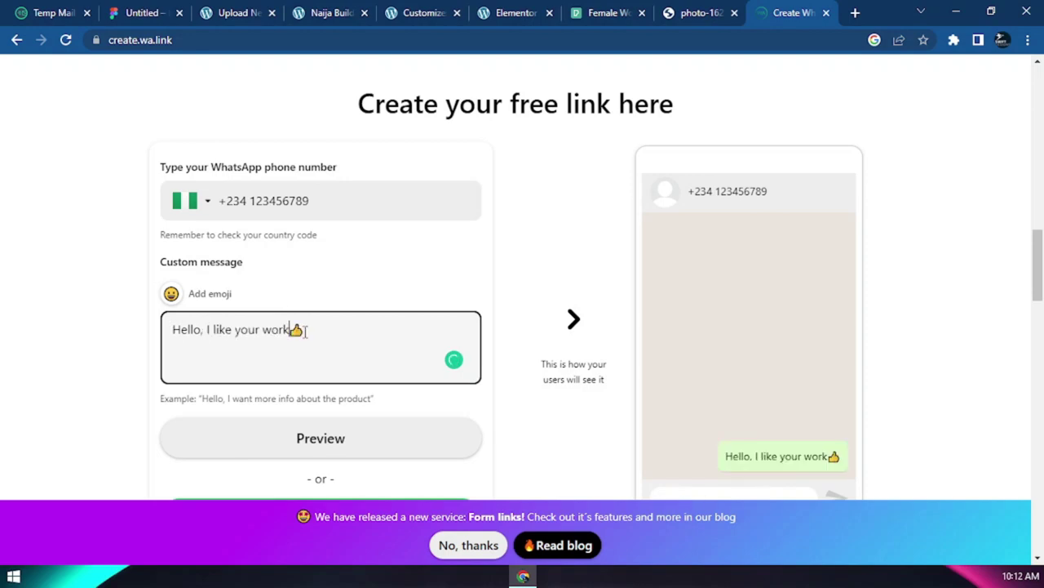
{"action": "key", "text": "Left"}
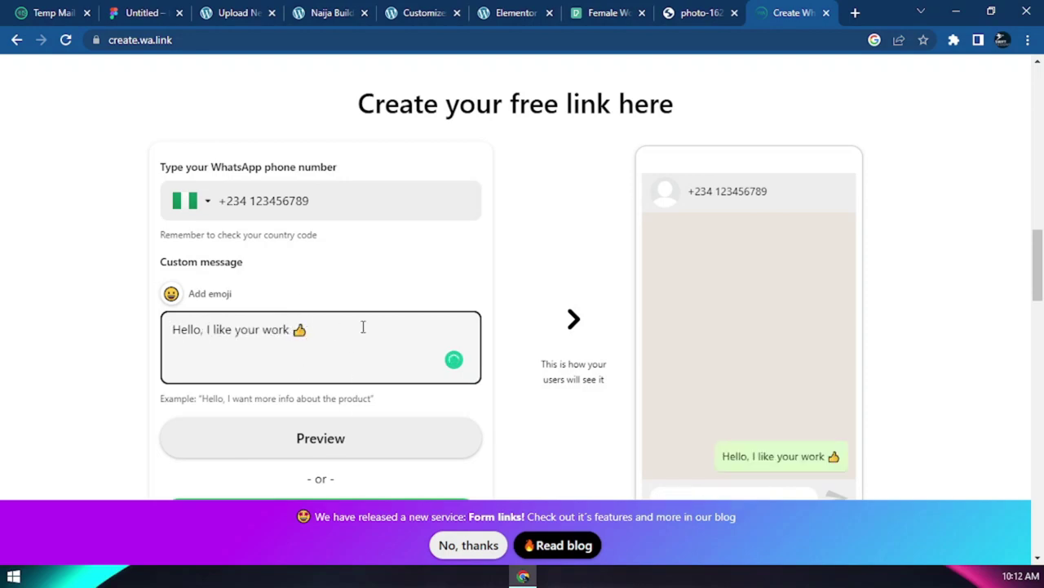
Finish the message with 'on Naija Build Website' and generate the wa.link short link
{"action": "scroll", "coordinate": [702, 298], "scroll_direction": "down", "scroll_amount": 3}
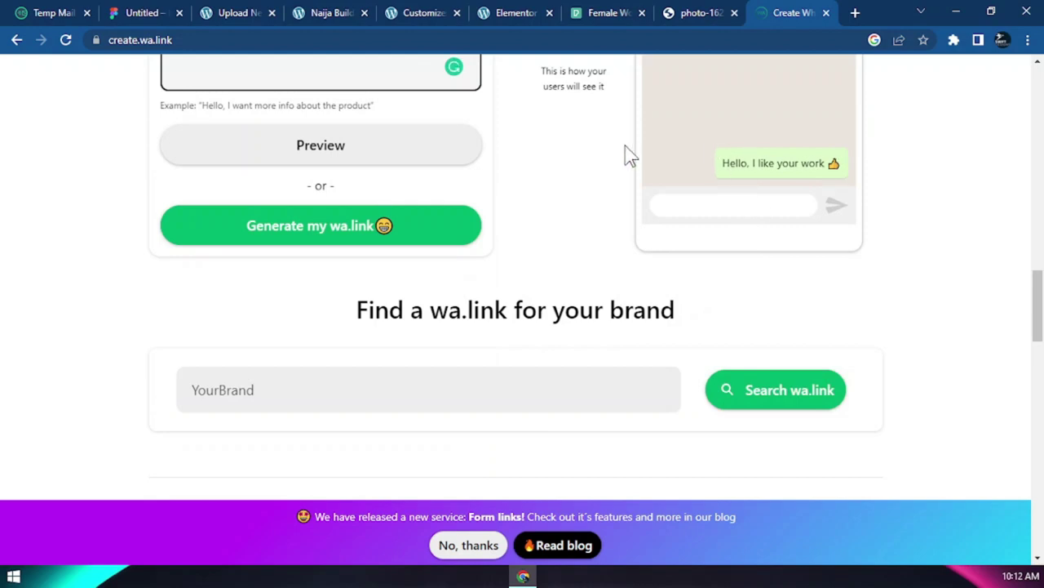
{"action": "scroll", "coordinate": [373, 178], "scroll_direction": "up", "scroll_amount": 2}
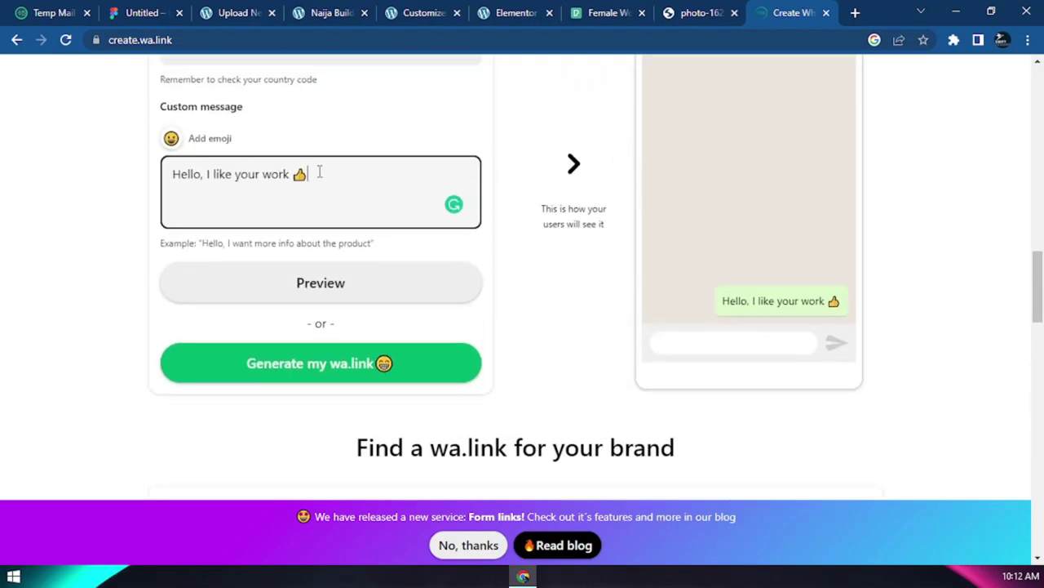
{"action": "type", "text": "on Naija Build Website"}
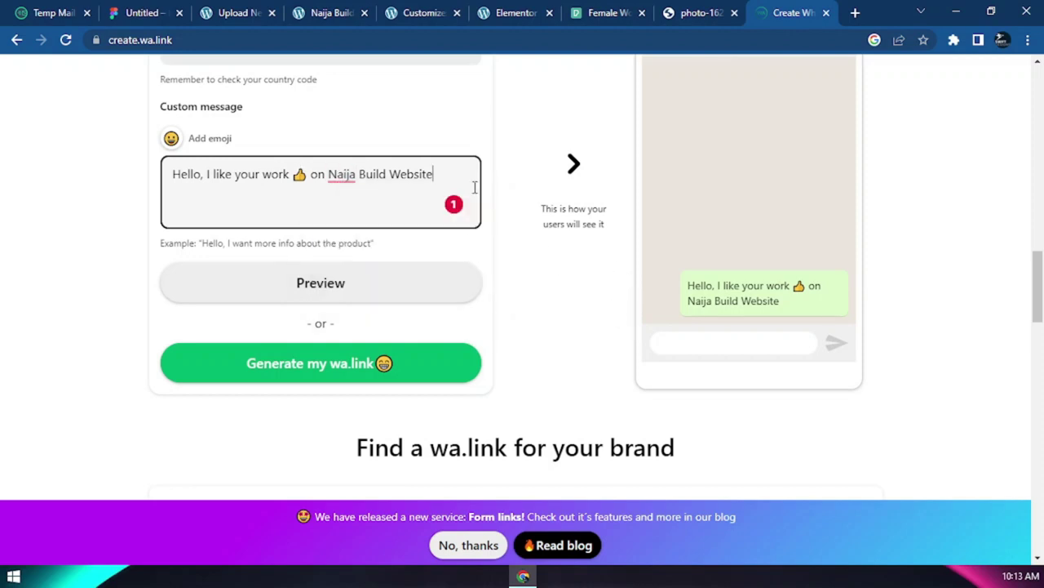
{"action": "left_click_drag", "start_coordinate": [699, 280], "coordinate": [745, 318]}
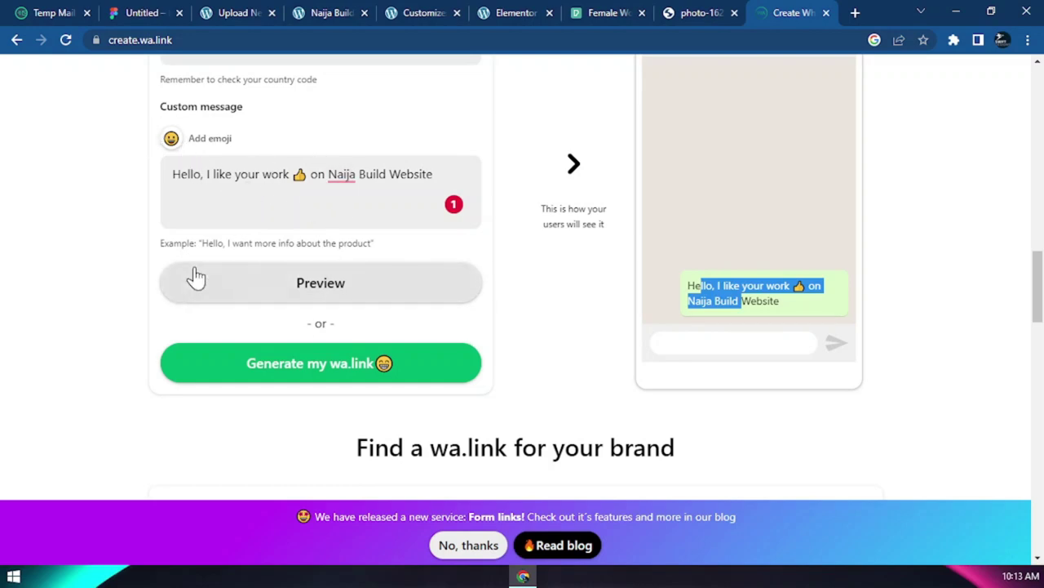
{"action": "scroll", "coordinate": [330, 228], "scroll_direction": "up", "scroll_amount": 4}
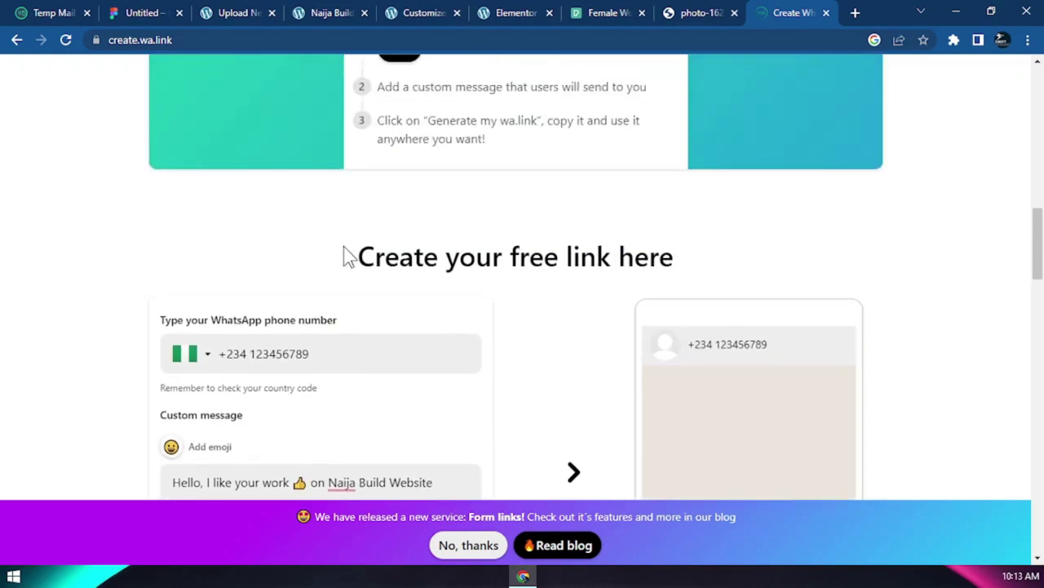
{"action": "scroll", "coordinate": [347, 245], "scroll_direction": "down", "scroll_amount": 3}
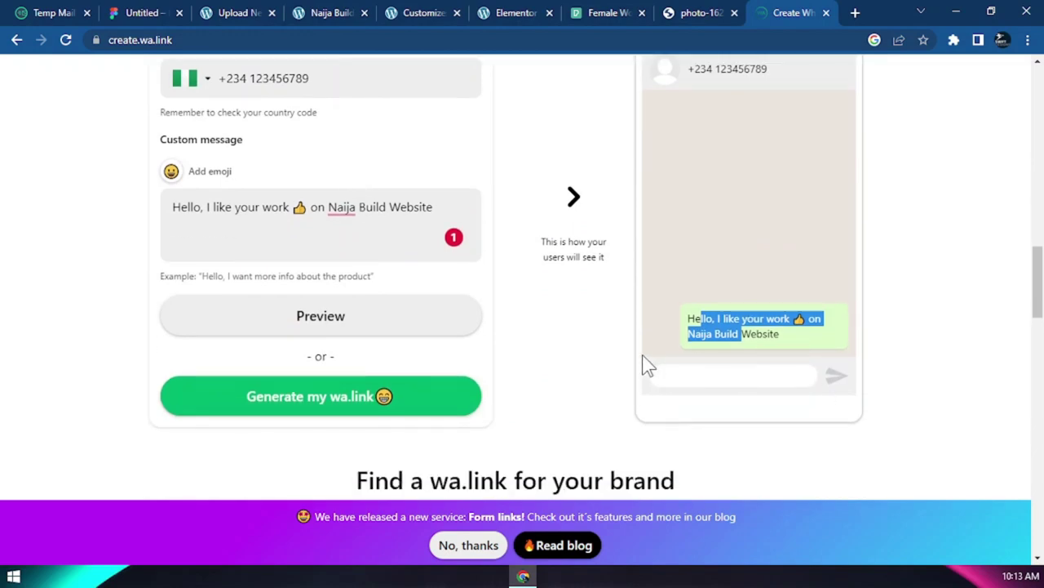
{"action": "left_click", "coordinate": [576, 344]}
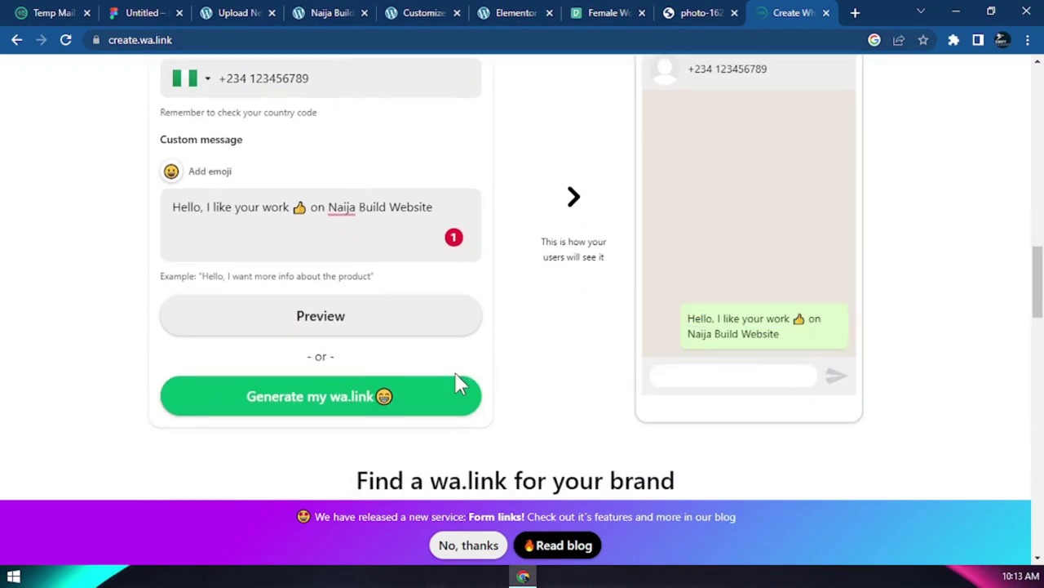
{"action": "left_click", "coordinate": [311, 397]}
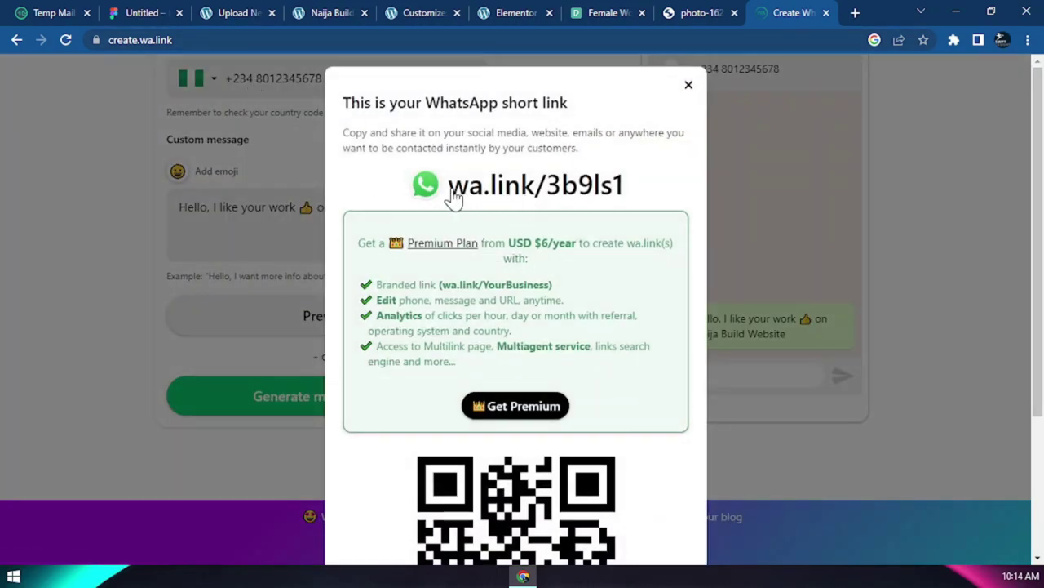
Add wa.link/3b9ls1 beneath the QR code and copy the short link
{"action": "scroll", "coordinate": [600, 196], "scroll_direction": "down", "scroll_amount": 3}
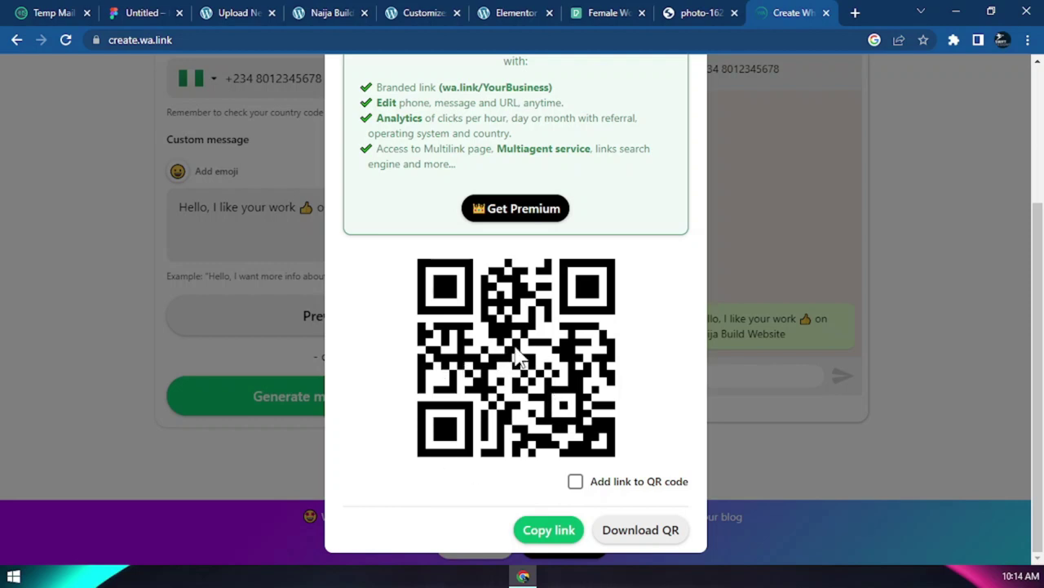
{"action": "scroll", "coordinate": [522, 375], "scroll_direction": "up", "scroll_amount": 3}
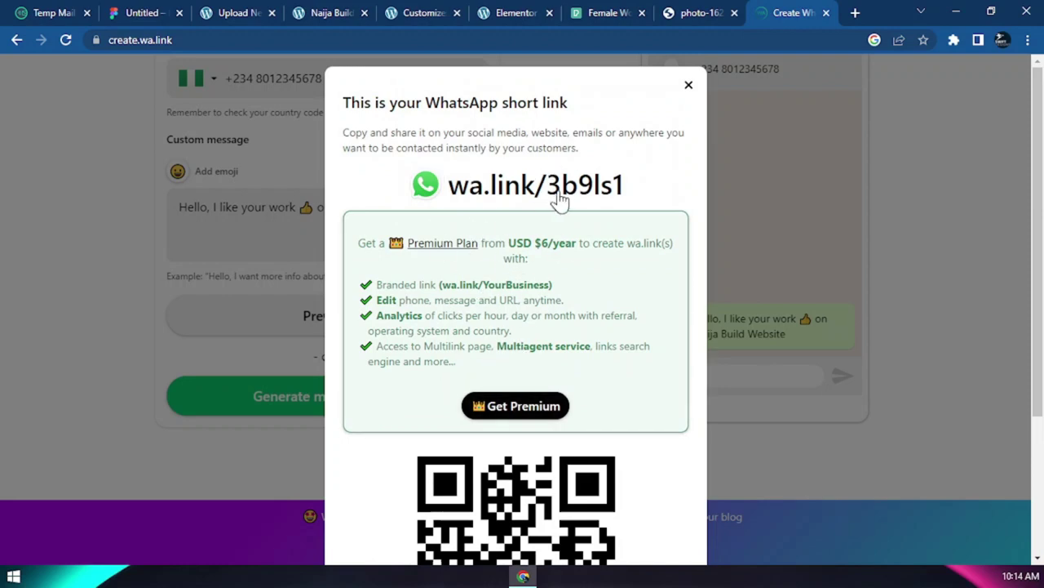
{"action": "right_click", "coordinate": [507, 192]}
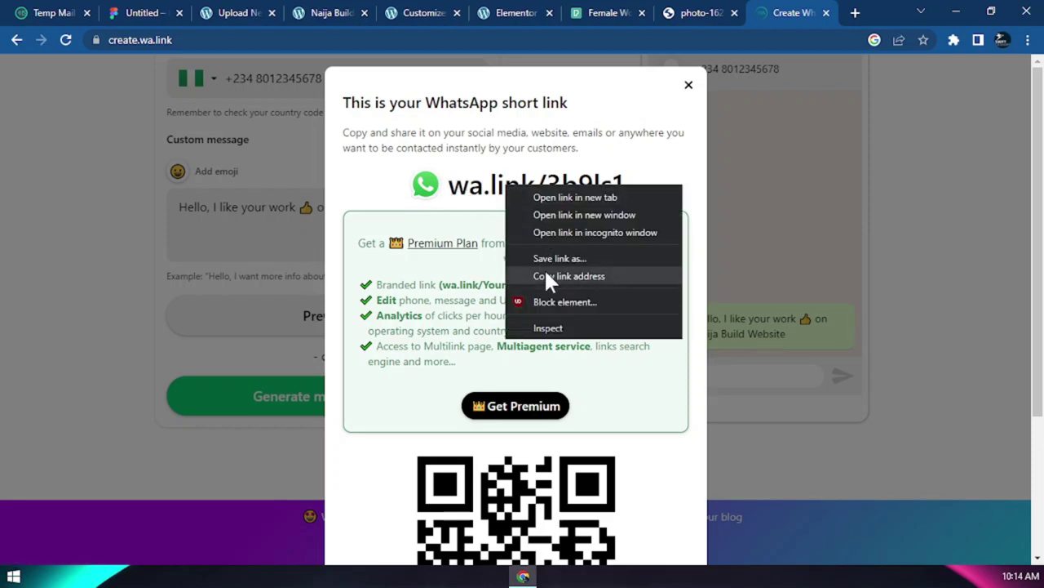
{"action": "left_click", "coordinate": [402, 188]}
{"action": "scroll", "coordinate": [416, 214], "scroll_direction": "down", "scroll_amount": 3}
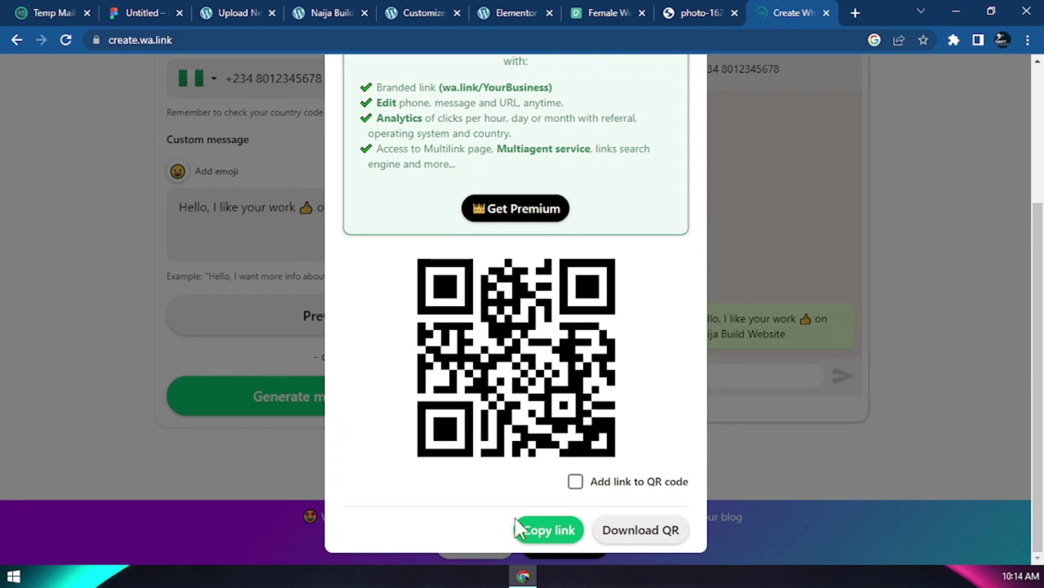
{"action": "left_click", "coordinate": [541, 531]}
{"action": "left_click", "coordinate": [576, 483]}
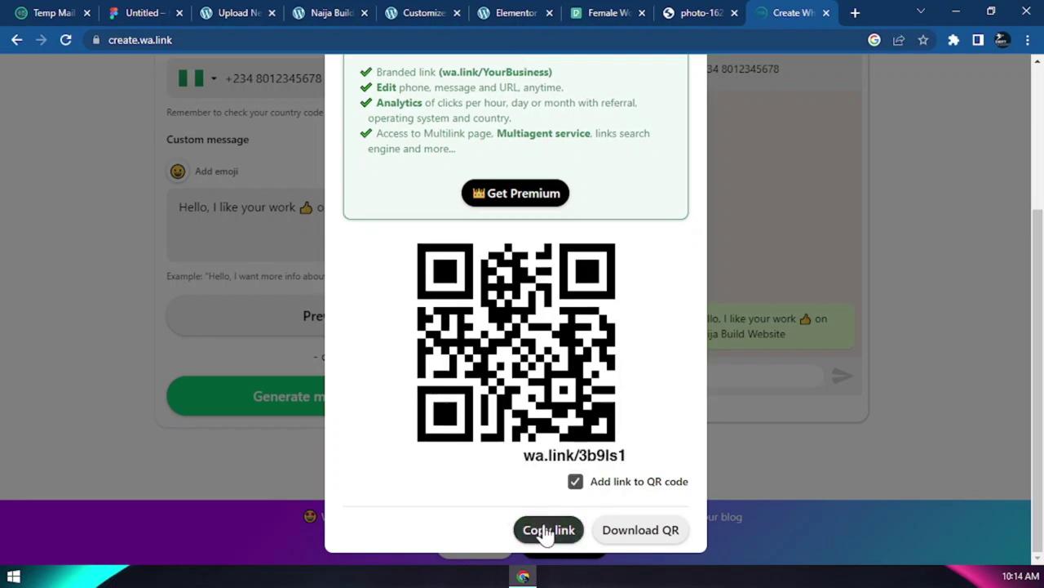
{"action": "left_click", "coordinate": [546, 530]}
{"action": "left_click", "coordinate": [421, 12]}
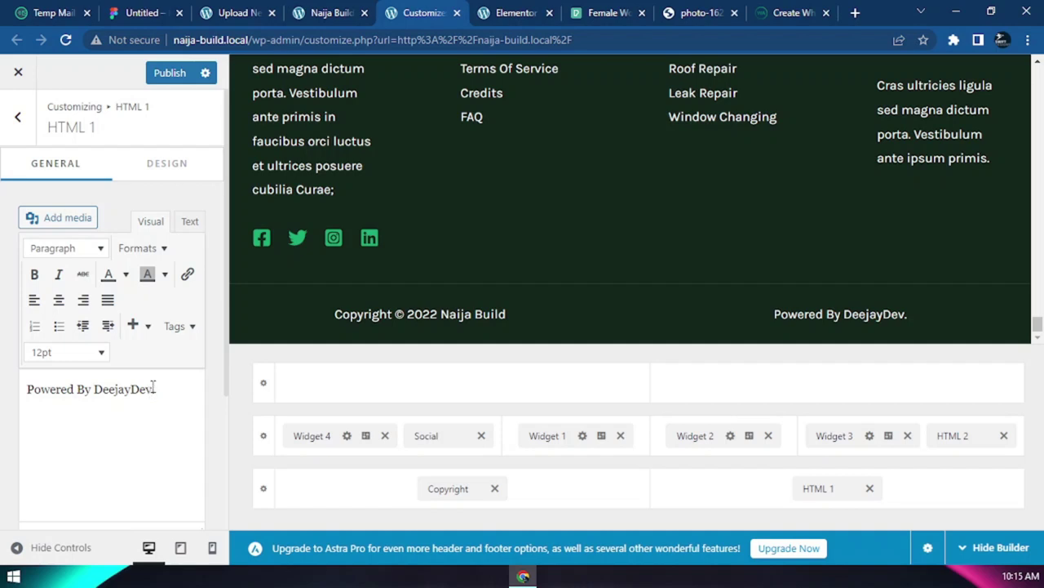
{"action": "double_click", "coordinate": [152, 388]}
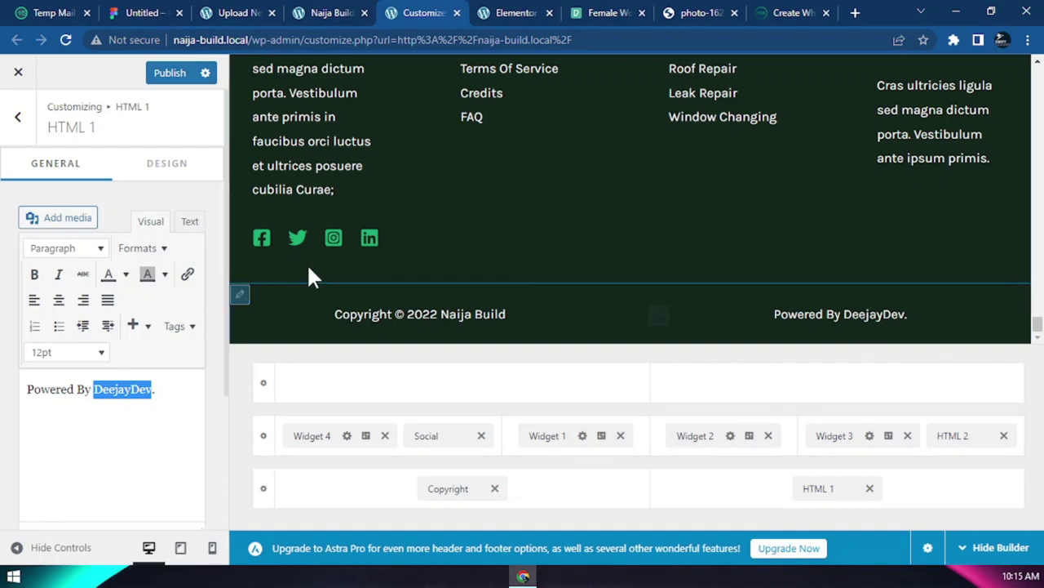
{"action": "left_click", "coordinate": [186, 278]}
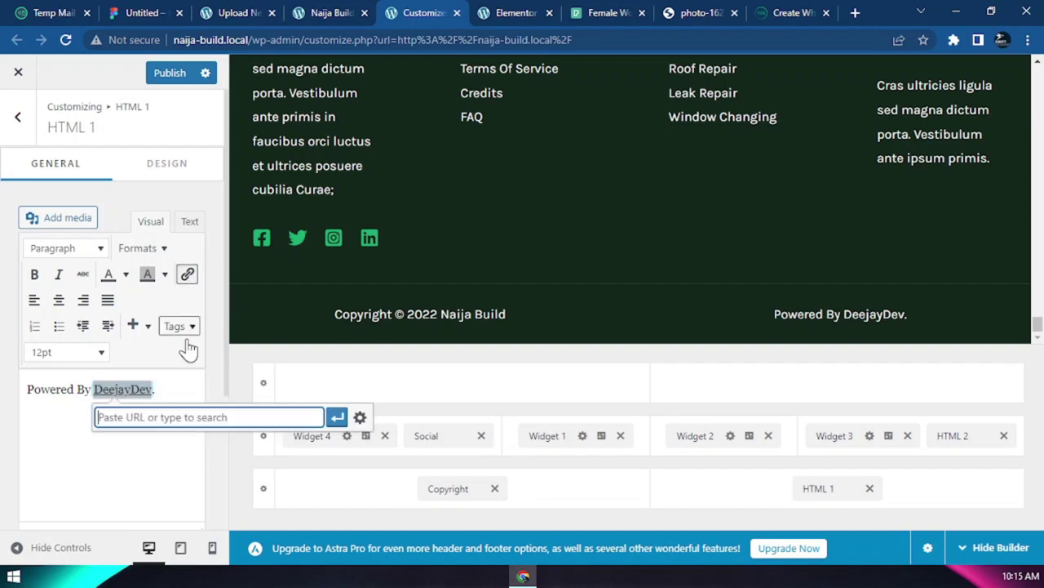
{"action": "type", "text": "https://wa.link/3b9ls1"}
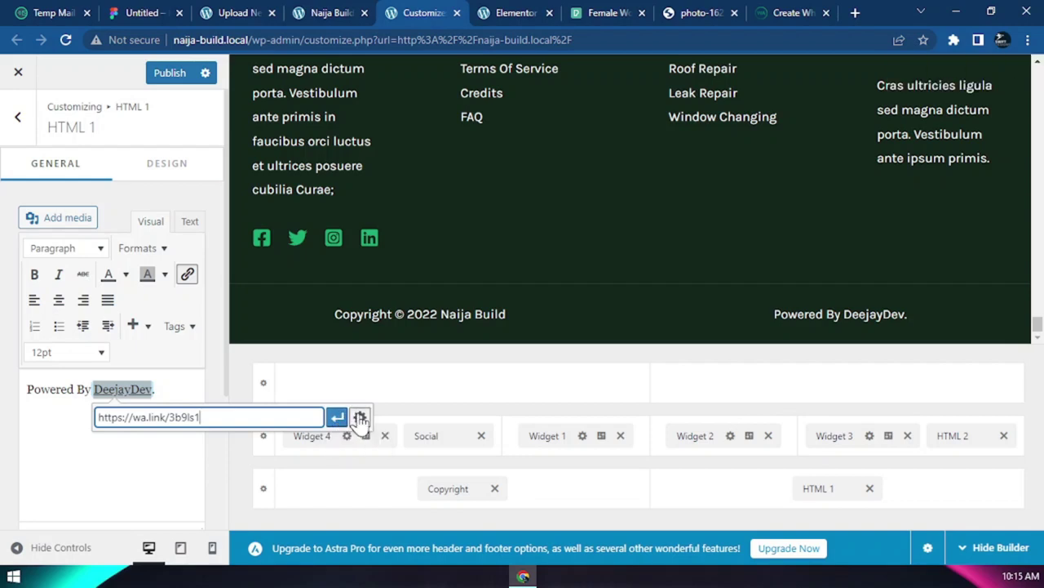
{"action": "left_click", "coordinate": [360, 417]}
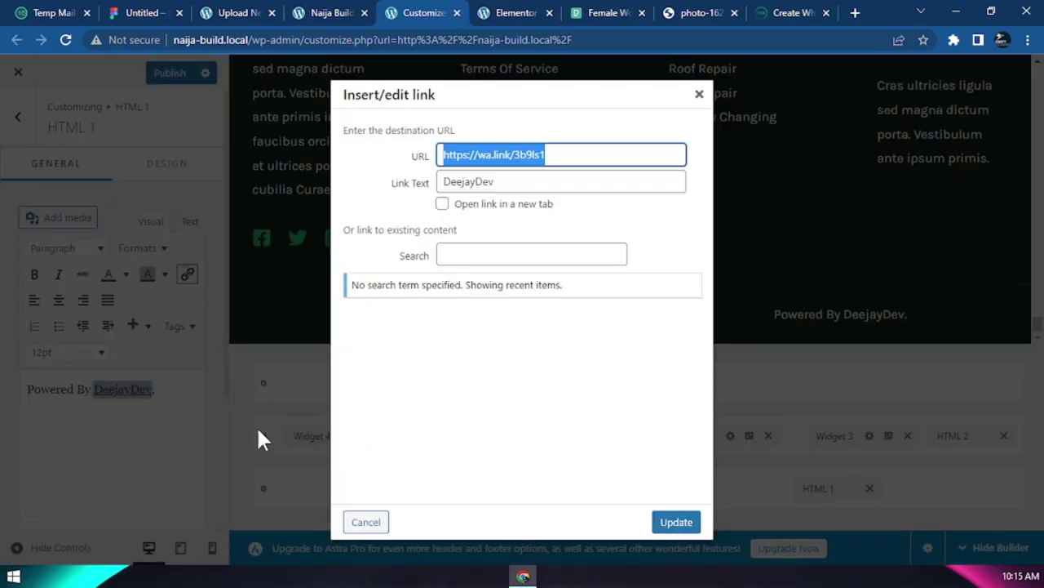
{"action": "left_click", "coordinate": [442, 205]}
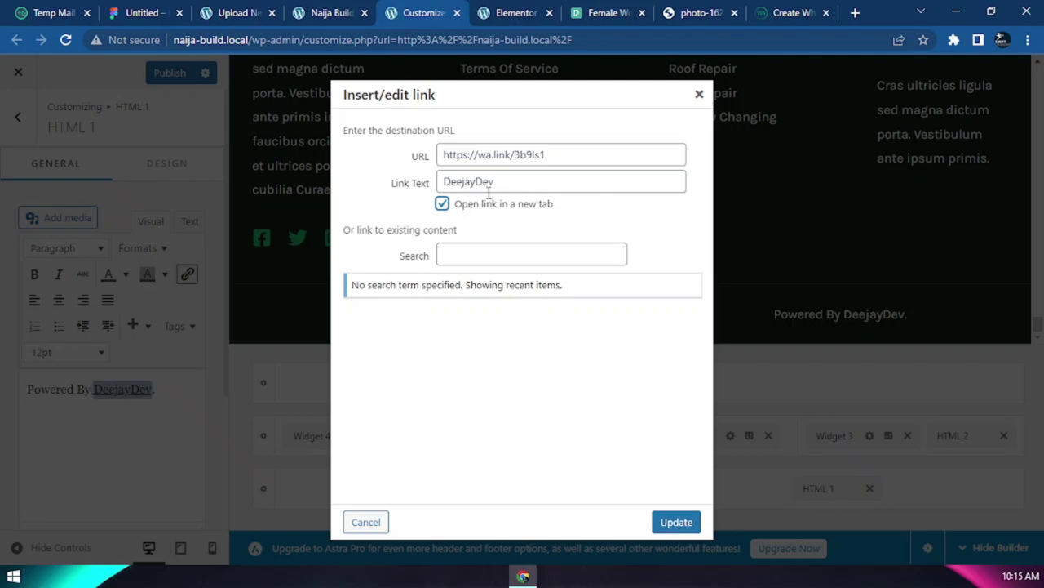
{"action": "left_click", "coordinate": [674, 523]}
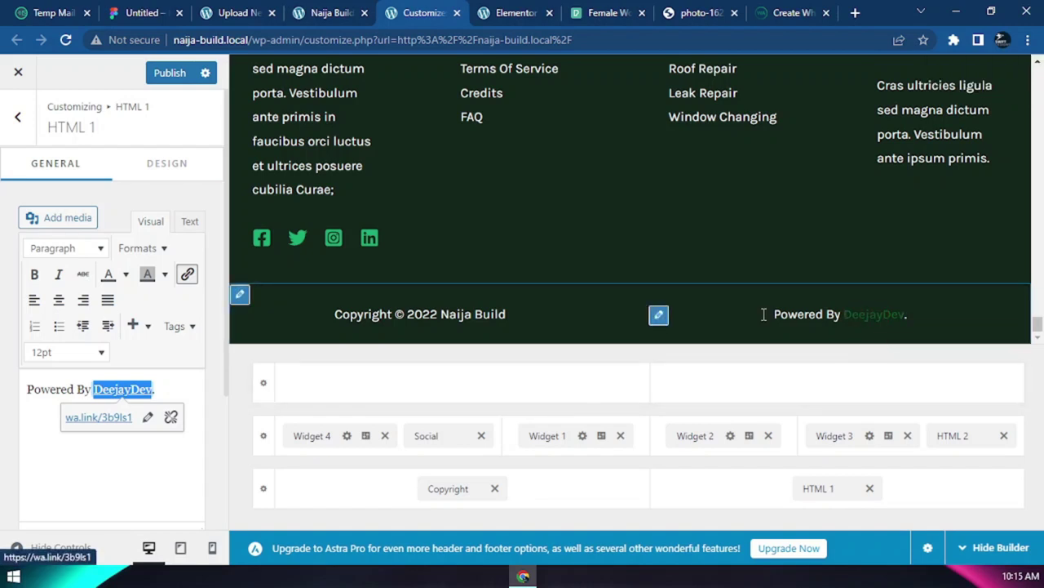
Colour the 'DeejayDev.' credit link green and check its HTML in the Text view
{"action": "left_click", "coordinate": [82, 453]}
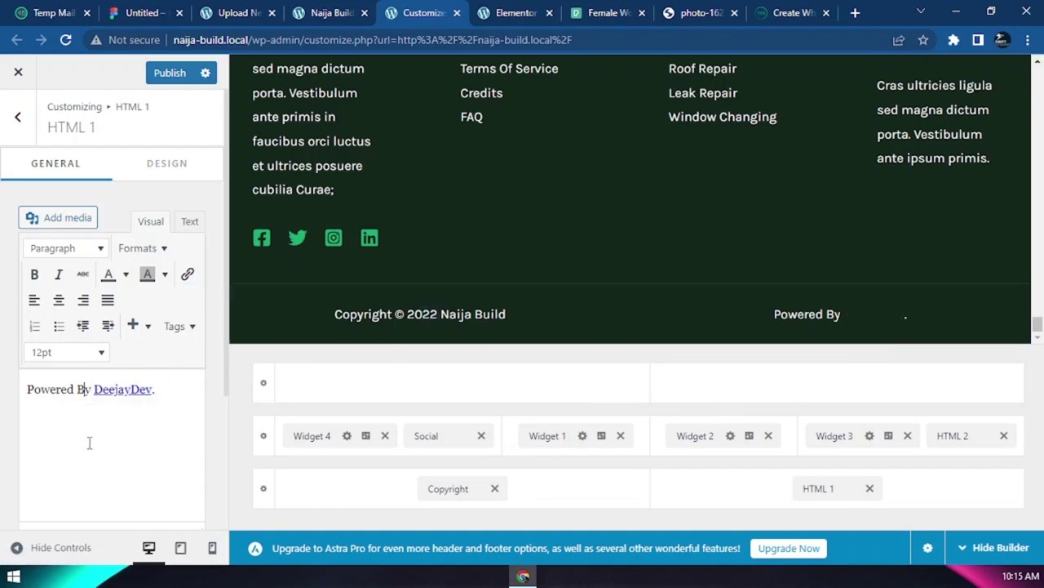
{"action": "left_click_drag", "start_coordinate": [155, 392], "coordinate": [94, 391]}
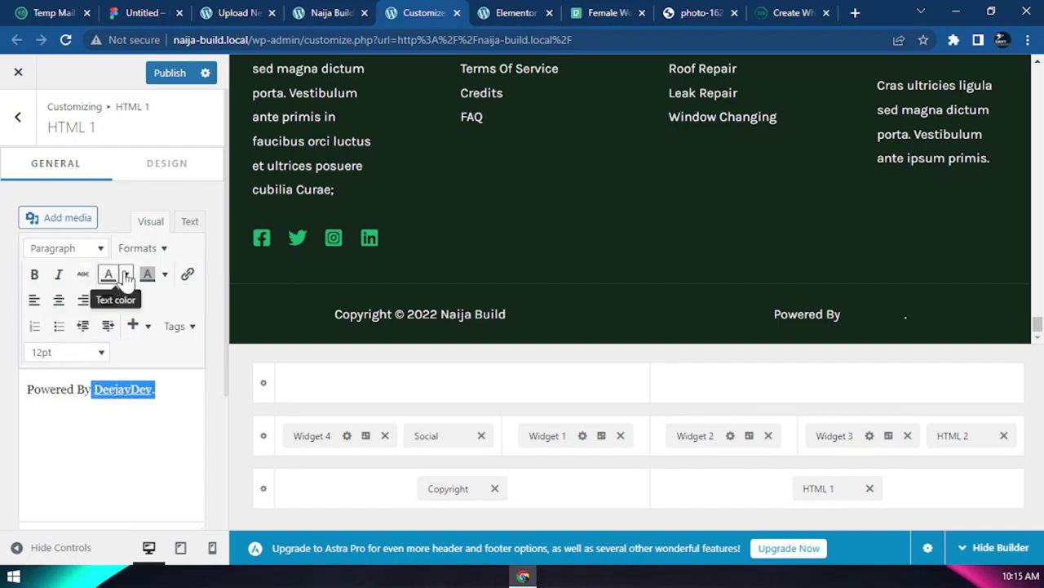
{"action": "left_click", "coordinate": [122, 281]}
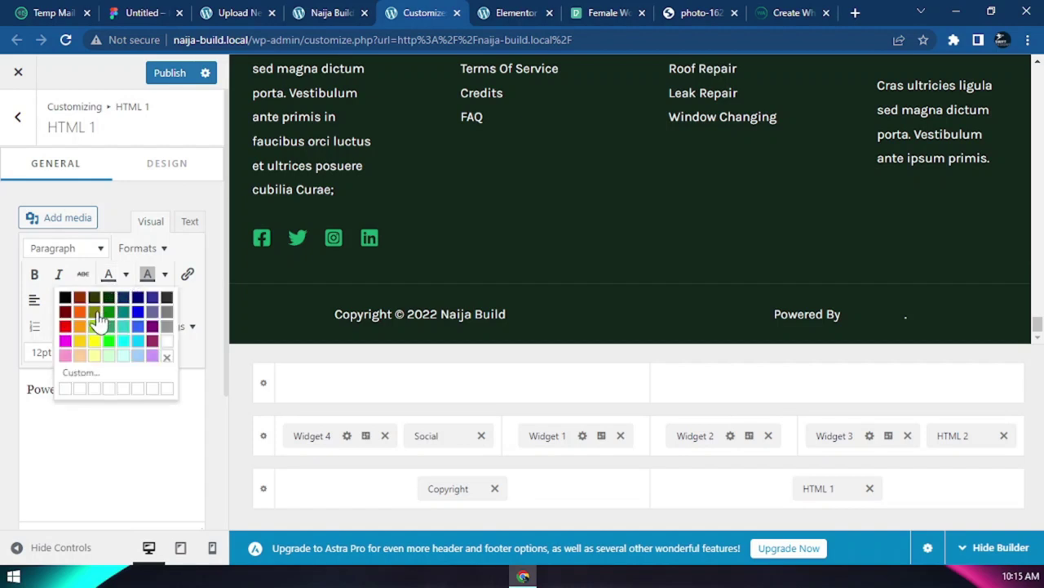
{"action": "left_click", "coordinate": [109, 341]}
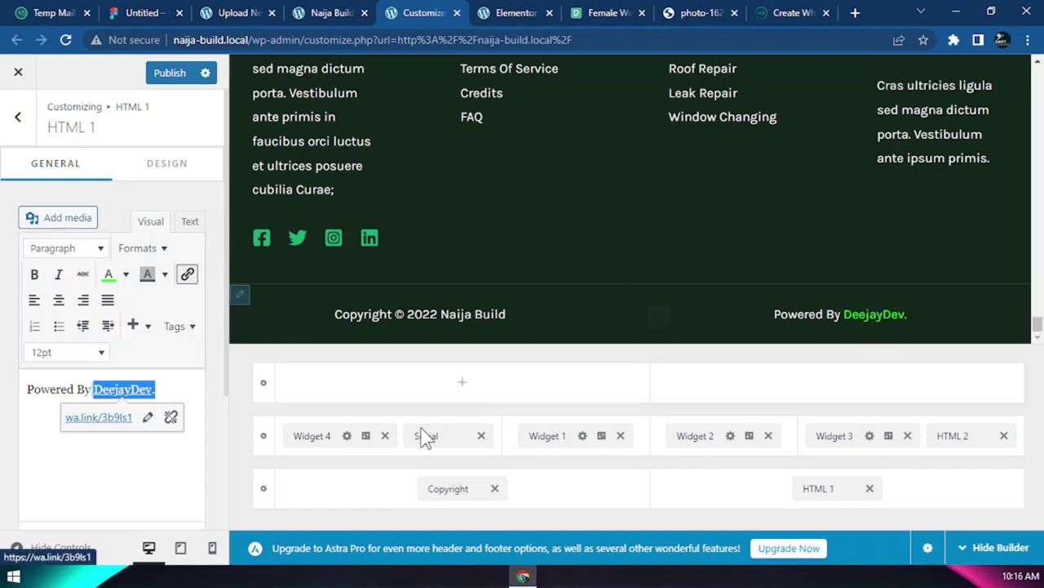
{"action": "left_click", "coordinate": [122, 475]}
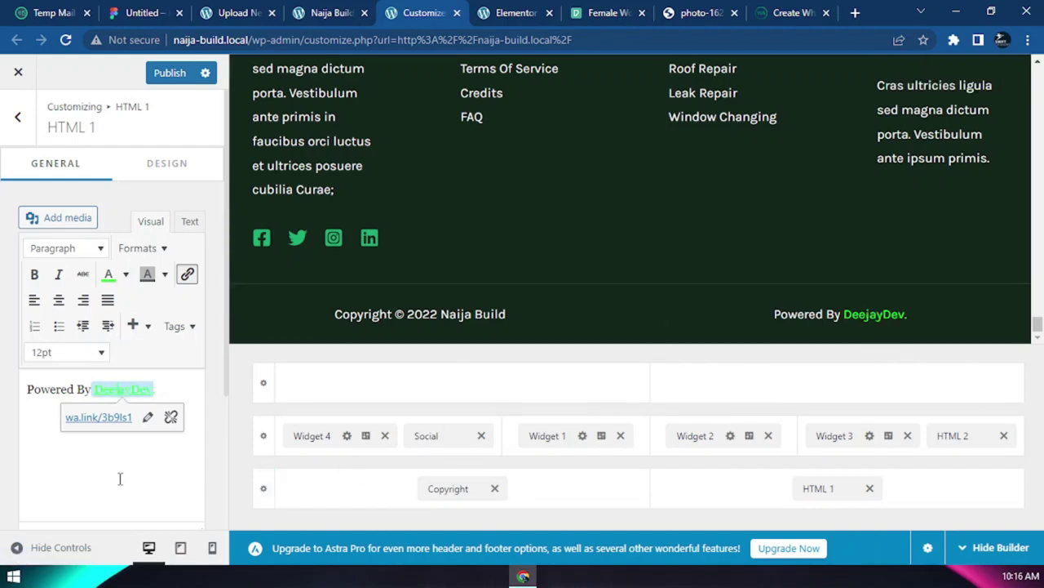
{"action": "left_click", "coordinate": [186, 222]}
{"action": "scroll", "coordinate": [82, 302], "scroll_direction": "down", "scroll_amount": 8}
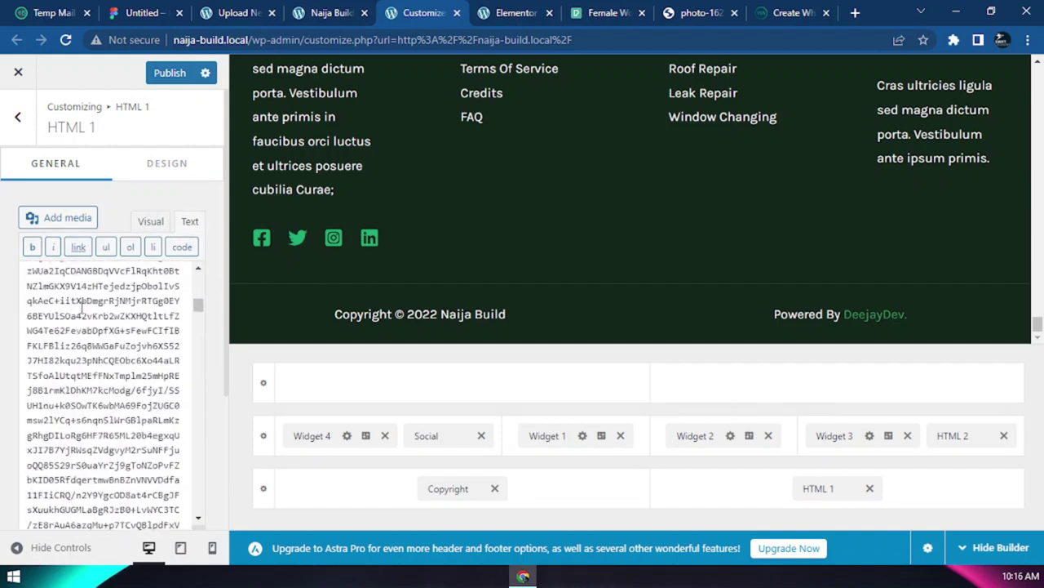
{"action": "left_click", "coordinate": [150, 223]}
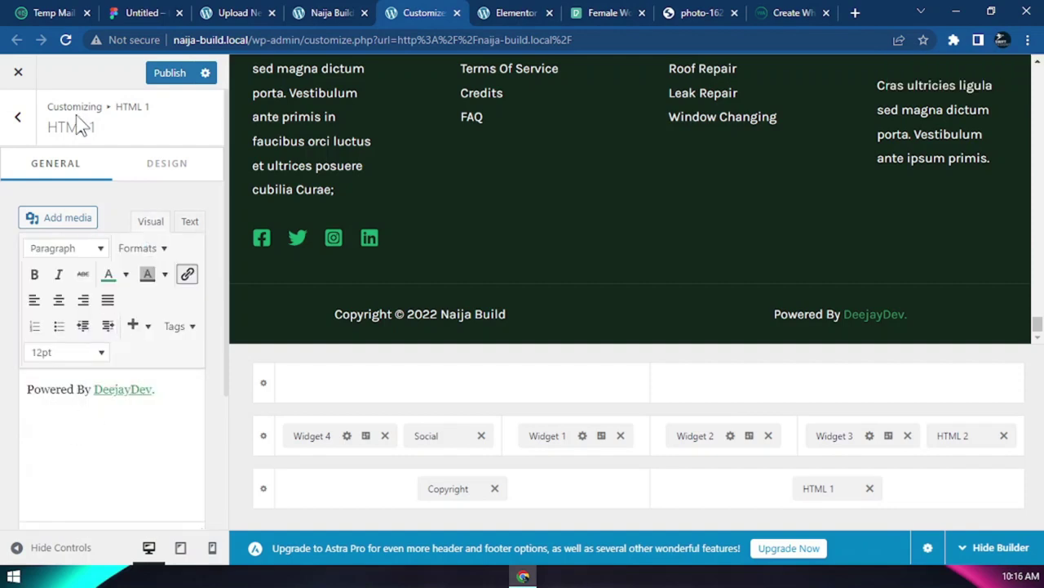
Publish the footer credit change and switch to the live Naija Build site tab
{"action": "left_click", "coordinate": [18, 122]}
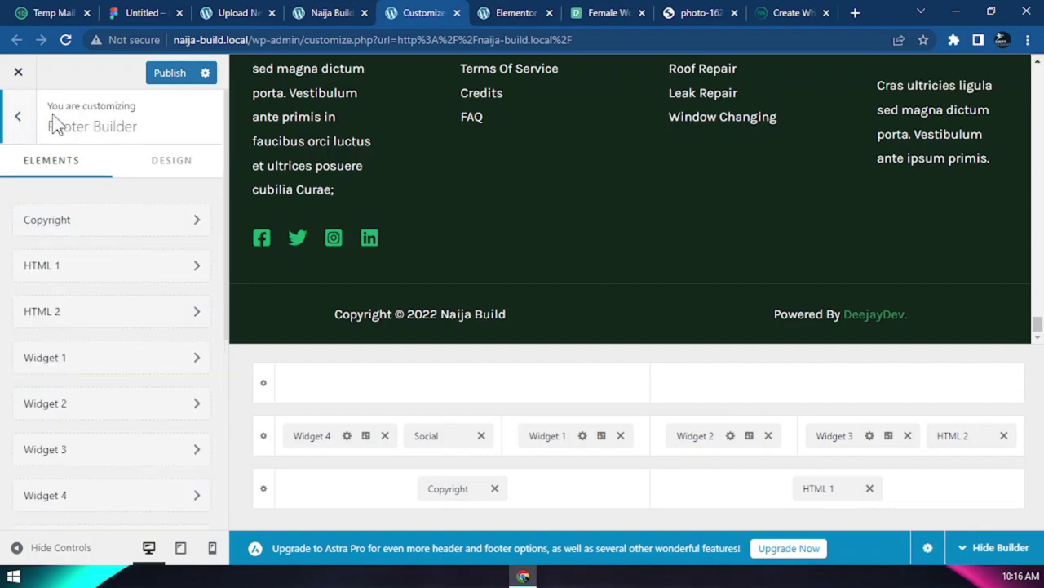
{"action": "left_click", "coordinate": [168, 74]}
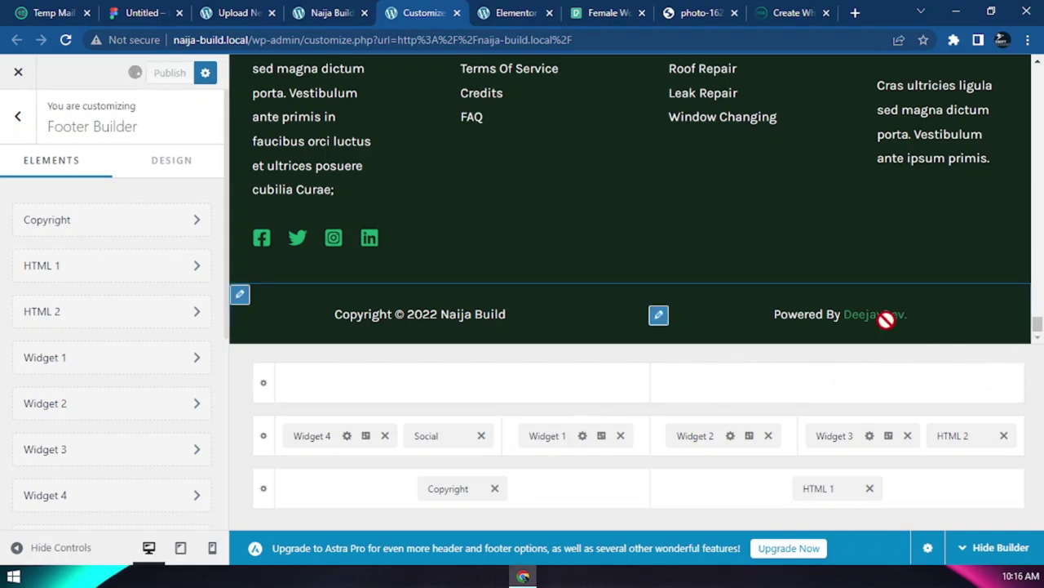
{"action": "scroll", "coordinate": [390, 192], "scroll_direction": "up", "scroll_amount": 1}
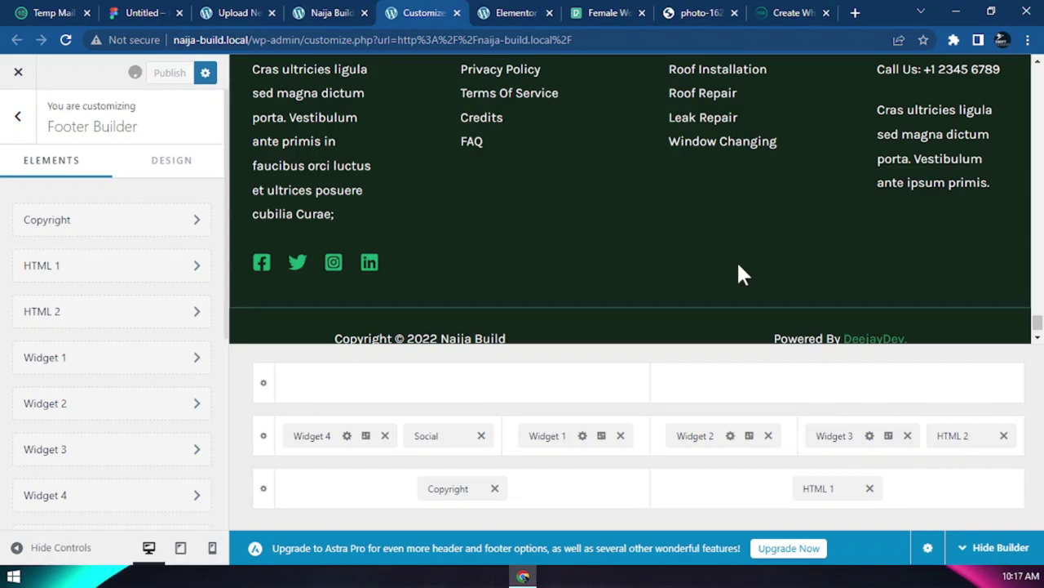
{"action": "key", "text": "ctrl+shift+Tab"}
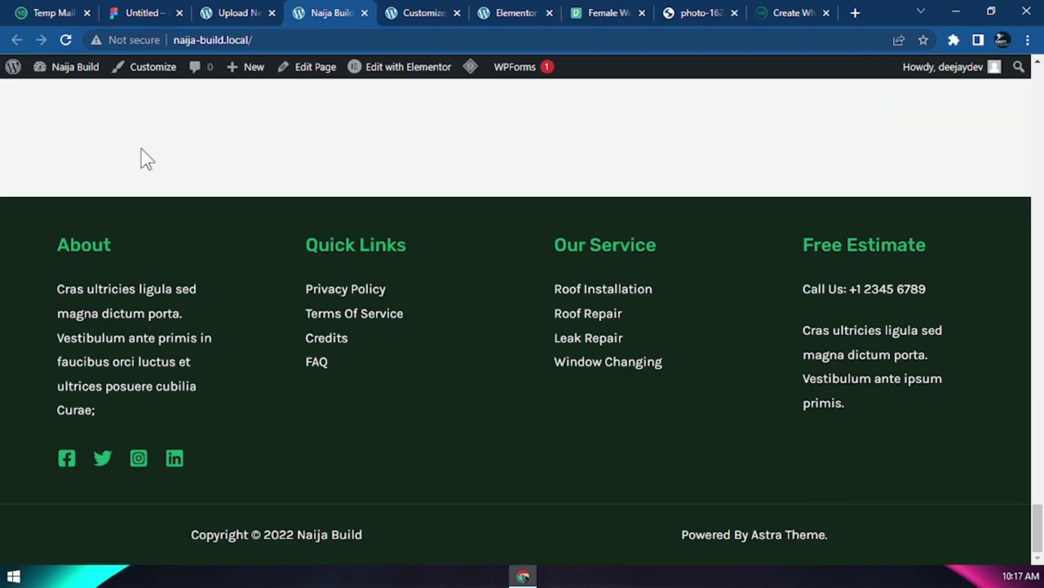
Reload the live site, test that the green DeejayDev link opens the WhatsApp chat, then close it
{"action": "left_click", "coordinate": [67, 40]}
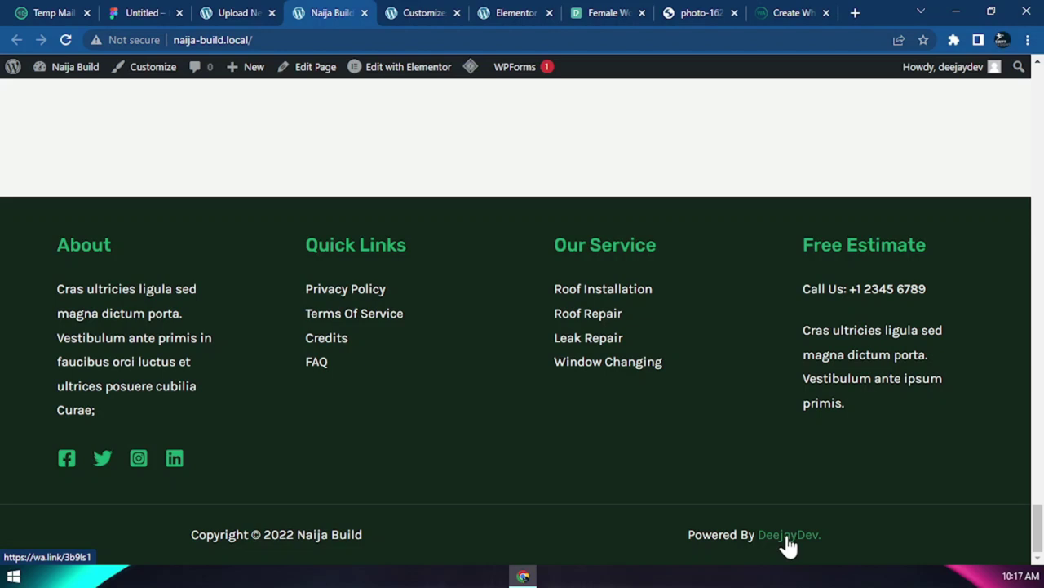
{"action": "left_click", "coordinate": [788, 544]}
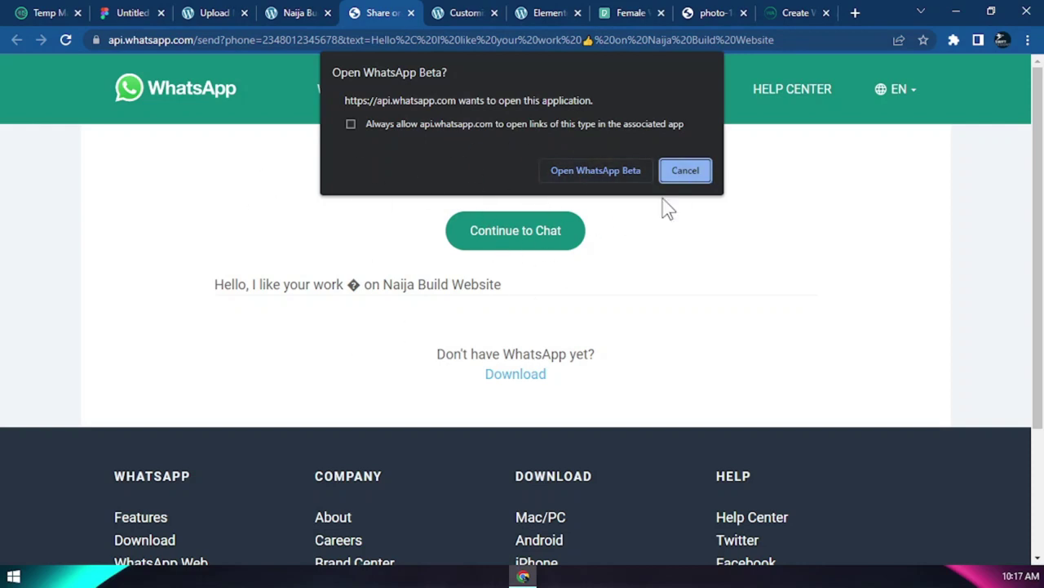
{"action": "left_click", "coordinate": [685, 171]}
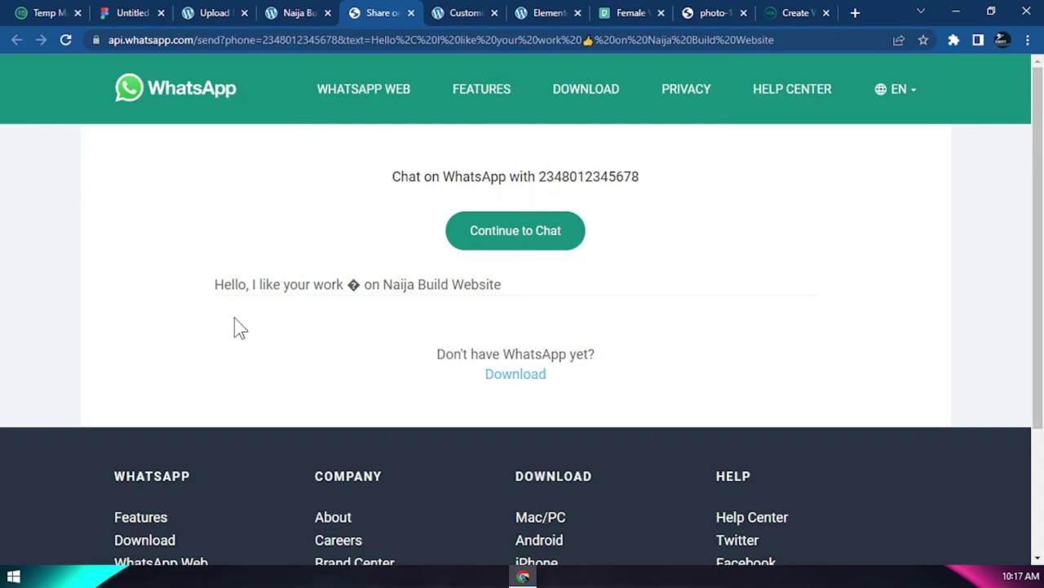
{"action": "left_click_drag", "start_coordinate": [210, 291], "coordinate": [544, 297]}
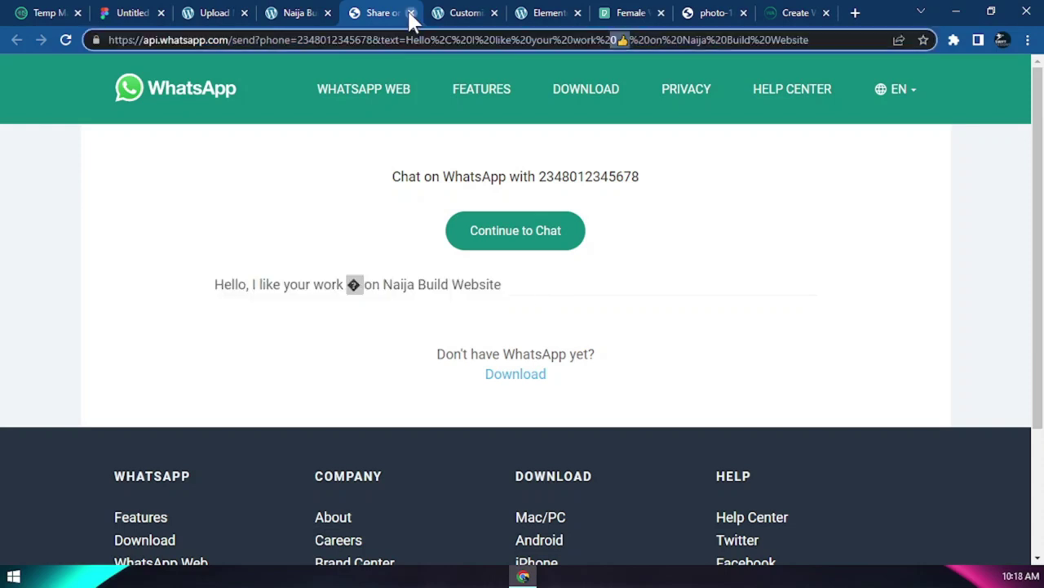
{"action": "left_click", "coordinate": [411, 12]}
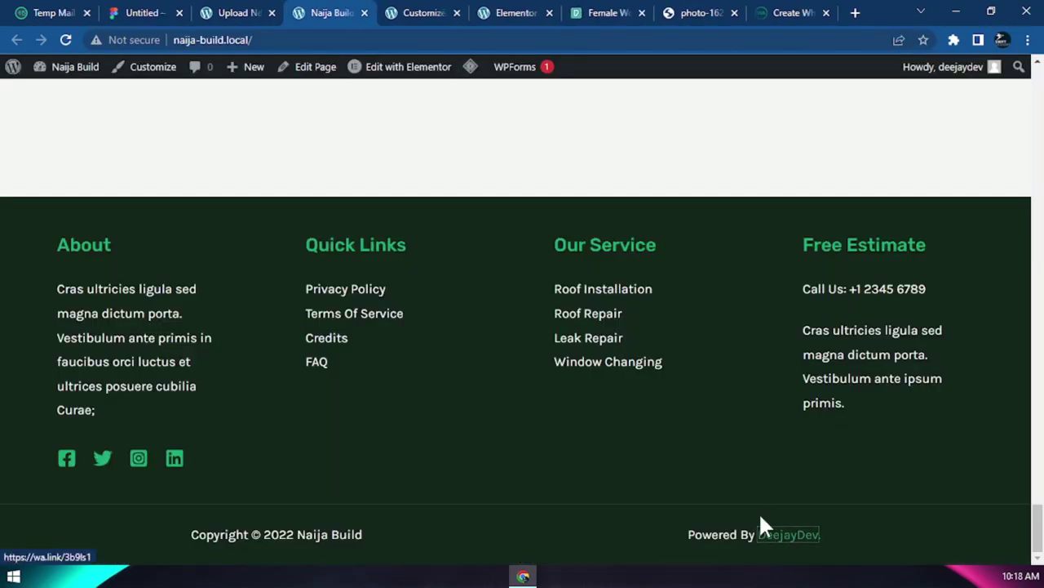
{"action": "scroll", "coordinate": [711, 455], "scroll_direction": "up", "scroll_amount": 10}
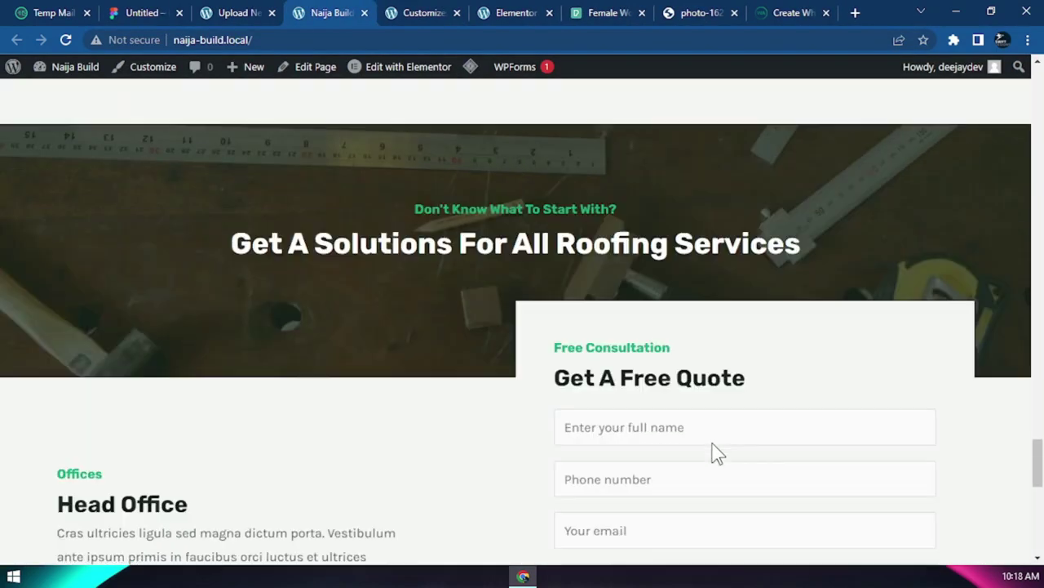
{"action": "scroll", "coordinate": [713, 446], "scroll_direction": "up", "scroll_amount": 10}
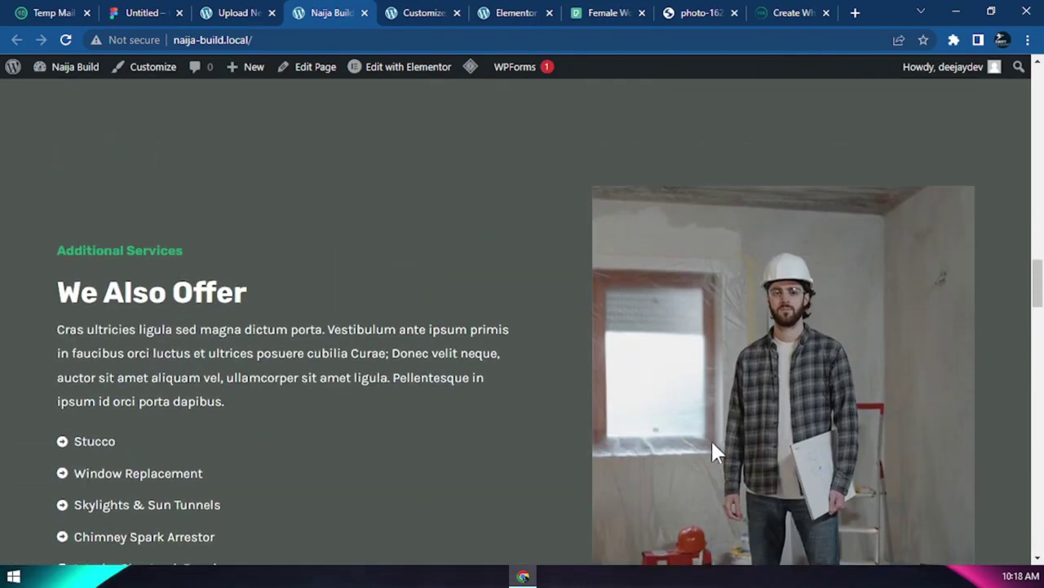
{"action": "scroll", "coordinate": [712, 452], "scroll_direction": "down", "scroll_amount": 20}
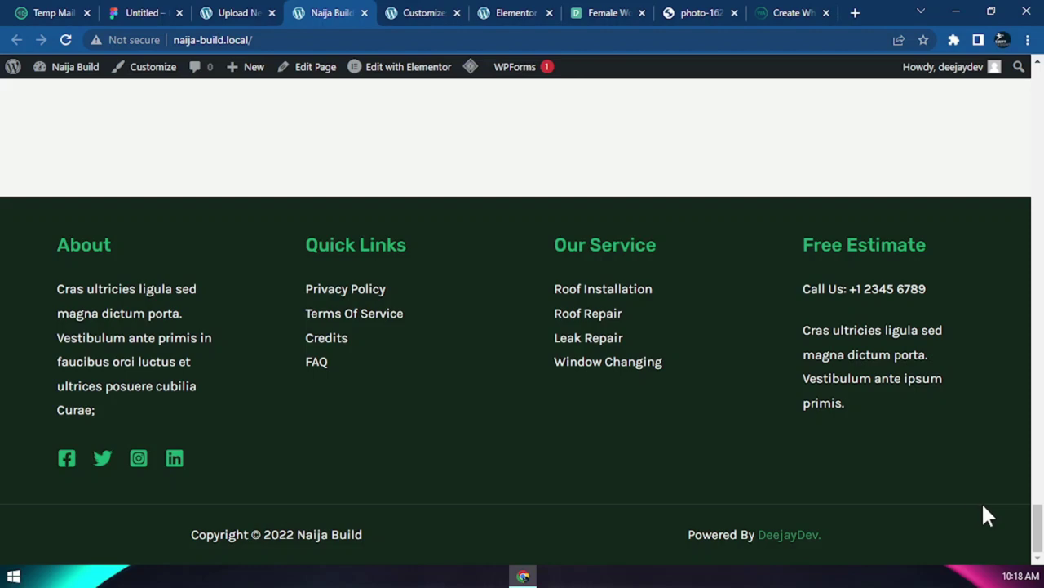
{"action": "scroll", "coordinate": [983, 506], "scroll_direction": "up", "scroll_amount": 20}
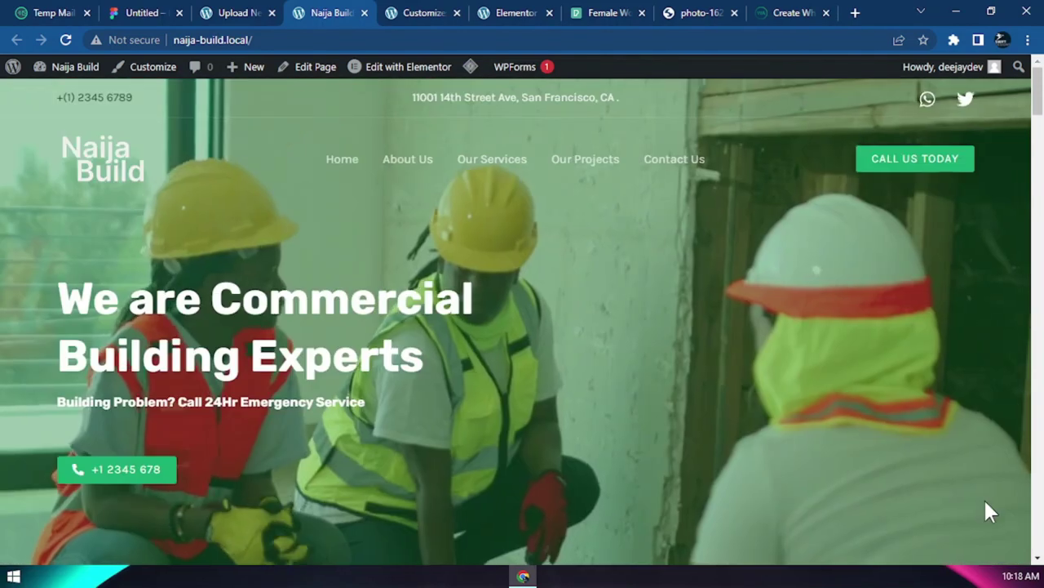
{"action": "scroll", "coordinate": [985, 502], "scroll_direction": "down", "scroll_amount": 5}
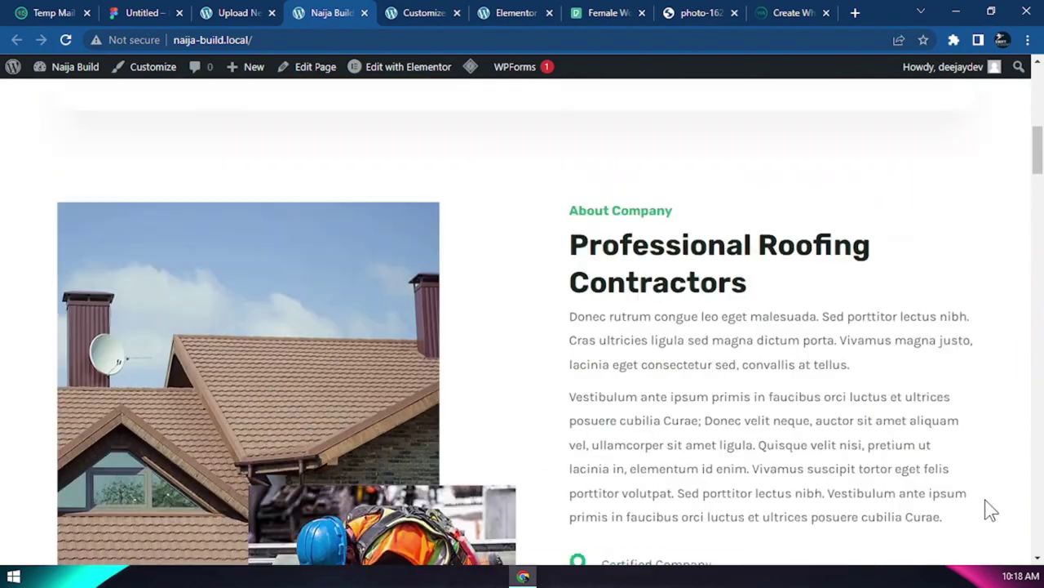
{"action": "scroll", "coordinate": [987, 505], "scroll_direction": "up", "scroll_amount": 5}
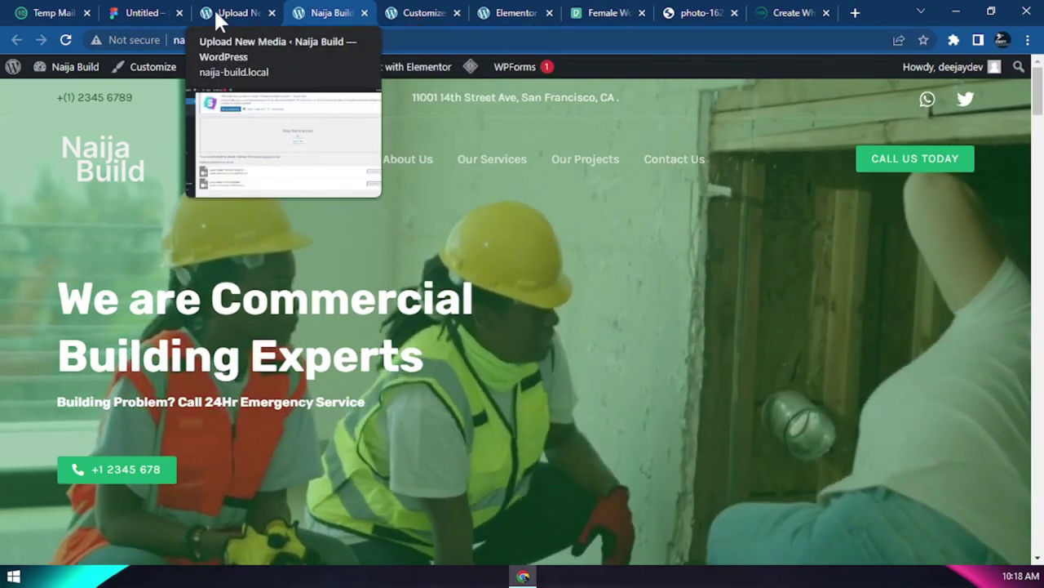
Go from Installed Plugins to the Add Plugins page and select the plugin search field
{"action": "left_click", "coordinate": [218, 19]}
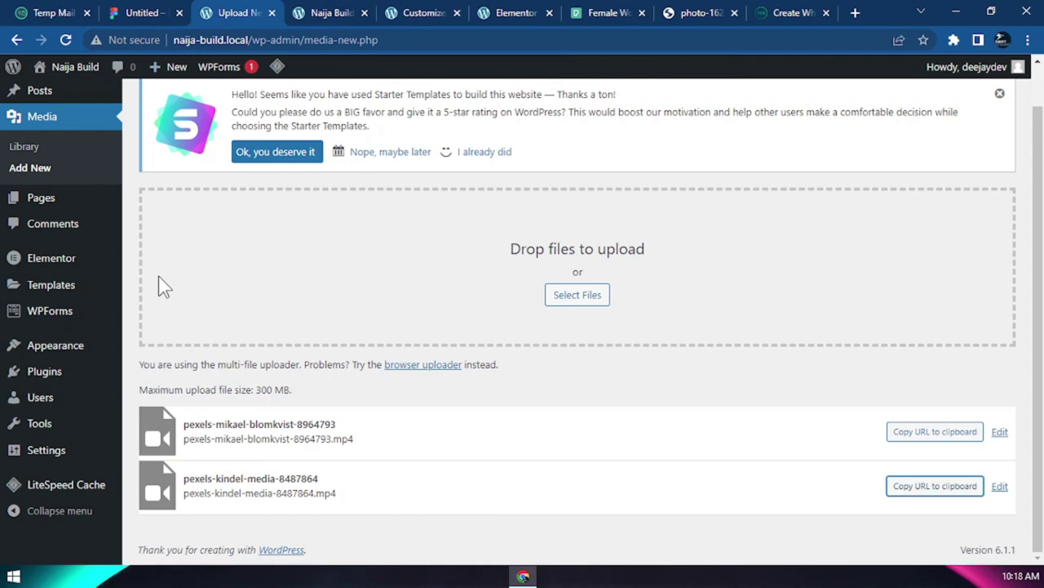
{"action": "left_click", "coordinate": [69, 379]}
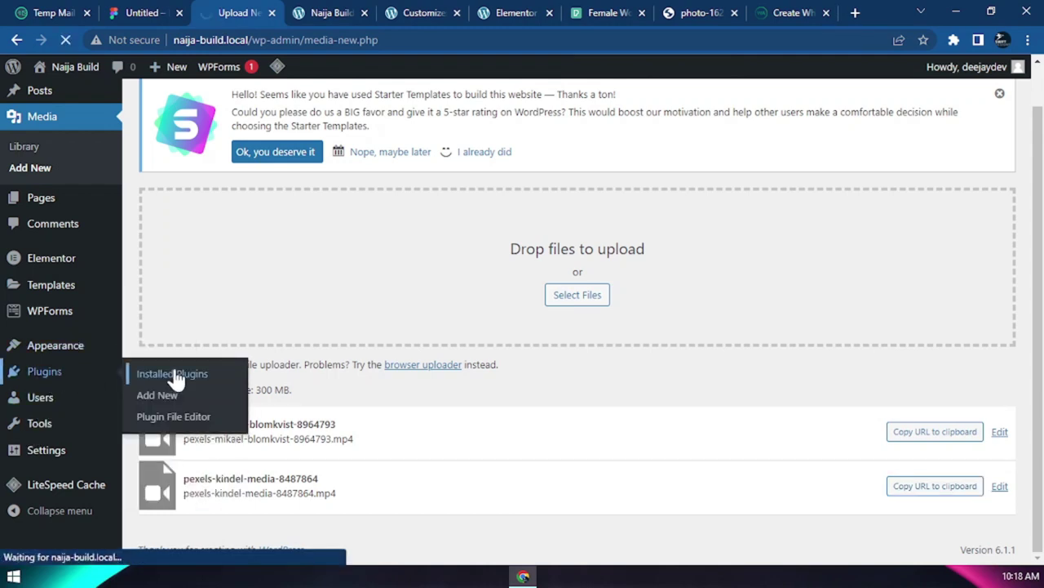
{"action": "scroll", "coordinate": [516, 404], "scroll_direction": "down", "scroll_amount": 2}
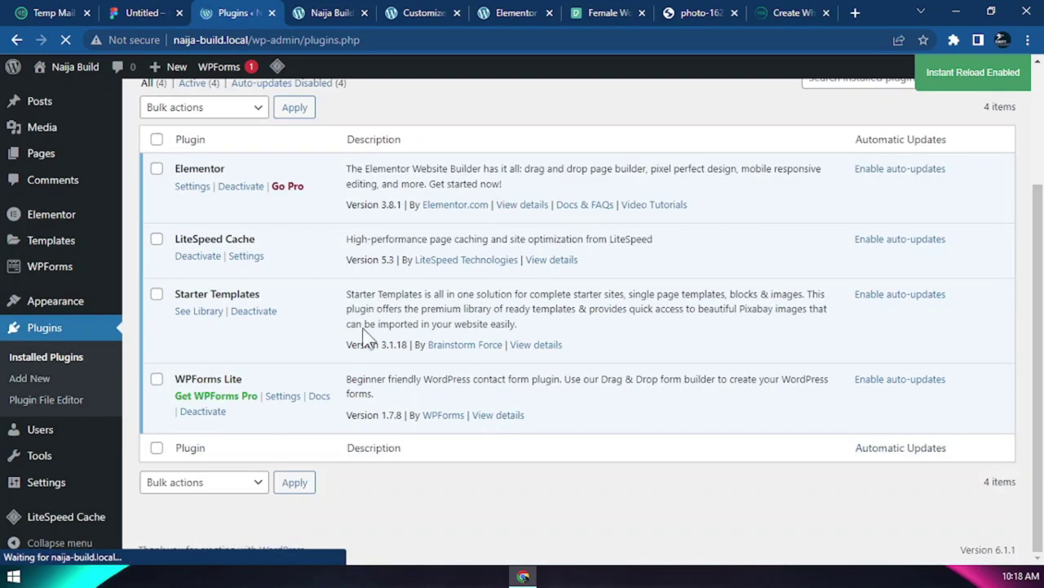
{"action": "scroll", "coordinate": [317, 341], "scroll_direction": "down", "scroll_amount": 2}
{"action": "scroll", "coordinate": [273, 361], "scroll_direction": "up", "scroll_amount": 3}
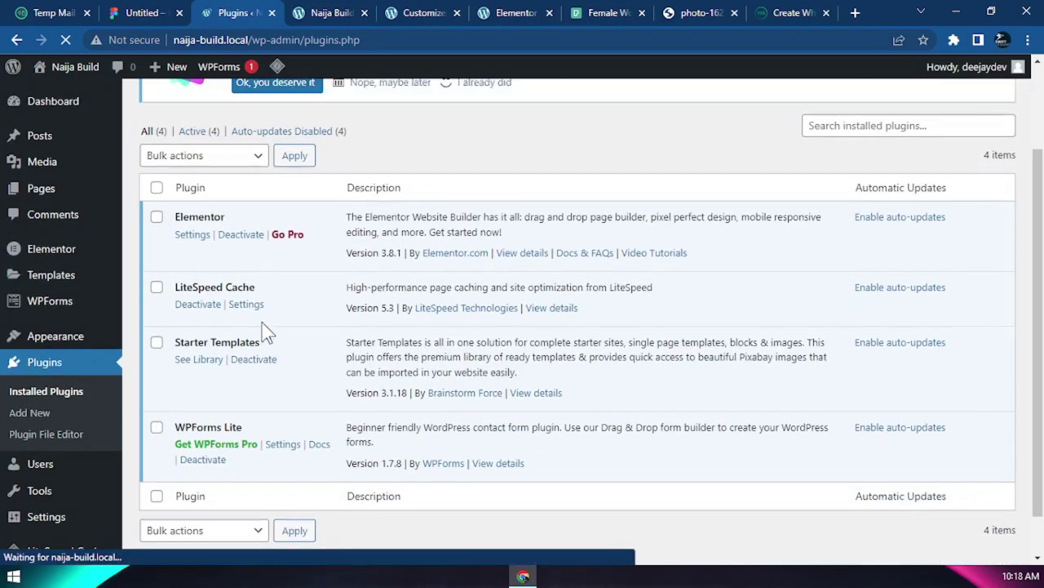
{"action": "left_click", "coordinate": [228, 107]}
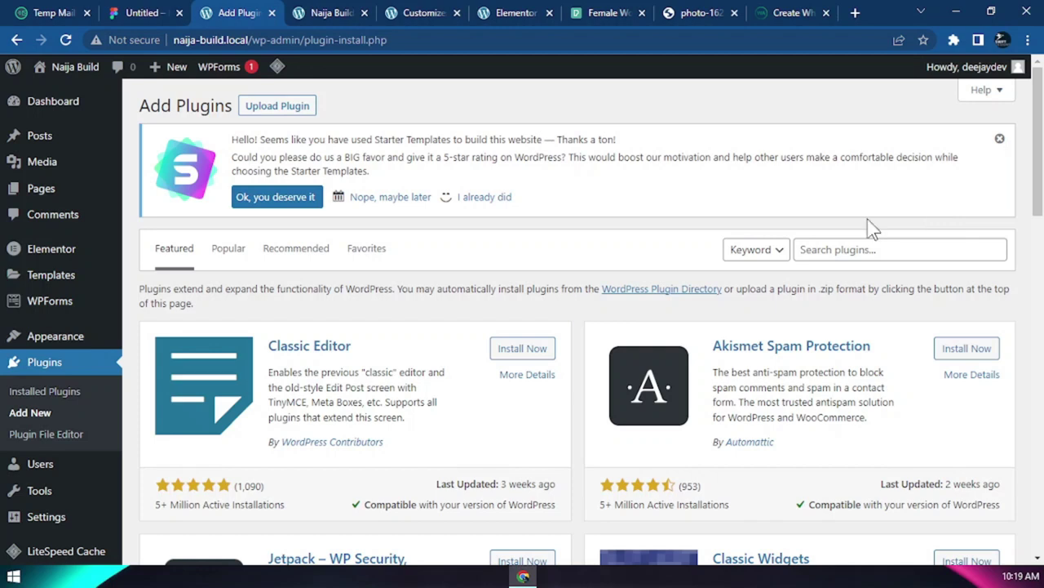
{"action": "left_click", "coordinate": [870, 249]}
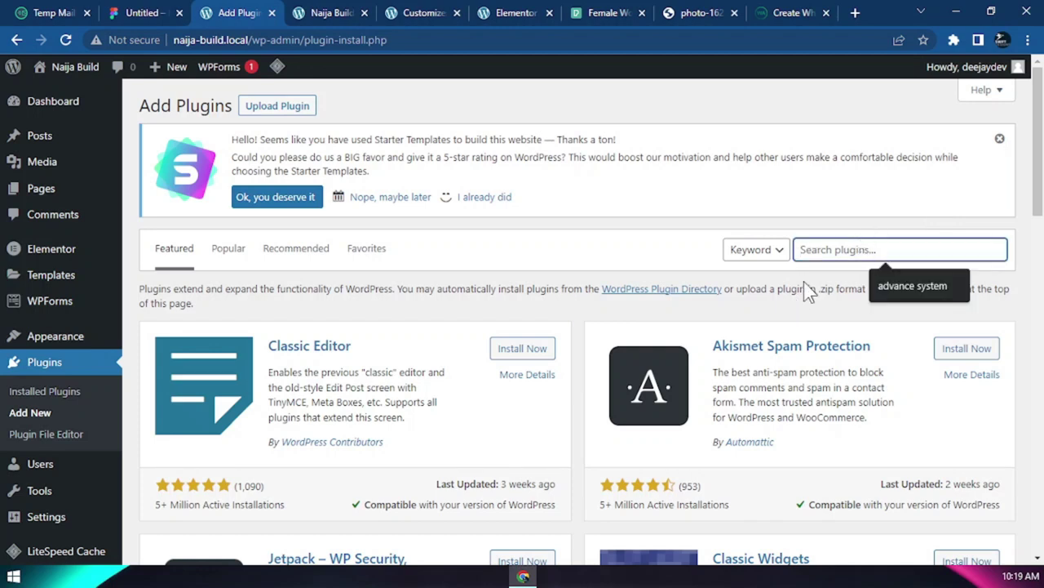
{"action": "left_click", "coordinate": [669, 270]}
{"action": "scroll", "coordinate": [865, 255], "scroll_direction": "down", "scroll_amount": 2}
{"action": "scroll", "coordinate": [865, 255], "scroll_direction": "up", "scroll_amount": 2}
Search plugins for 'back to top', then install and activate WPFront Scroll Top
{"action": "left_click", "coordinate": [865, 253]}
{"action": "type", "text": "bac"}
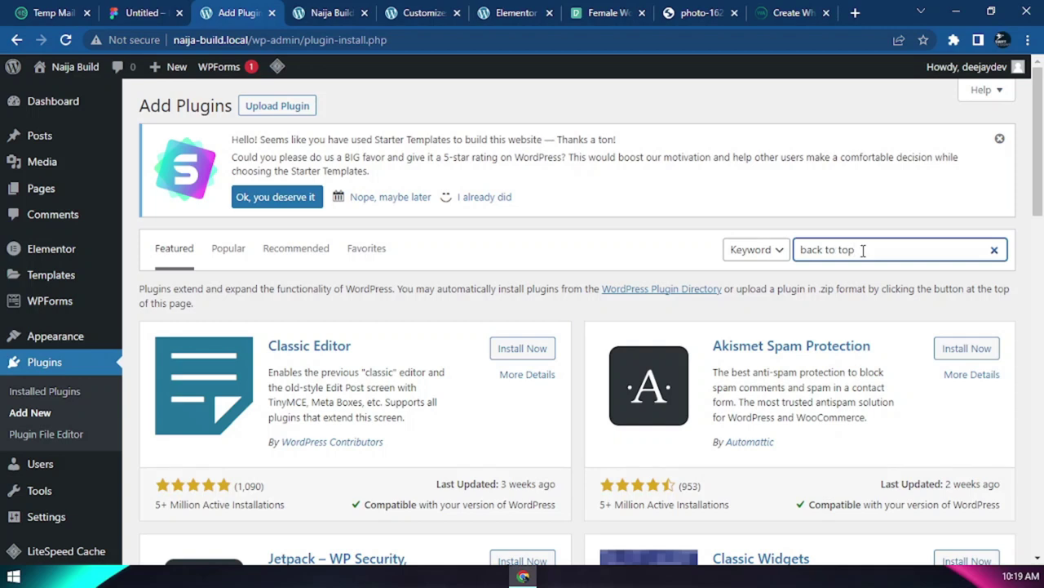
{"action": "type", "text": "k to top"}
{"action": "key", "text": "Return"}
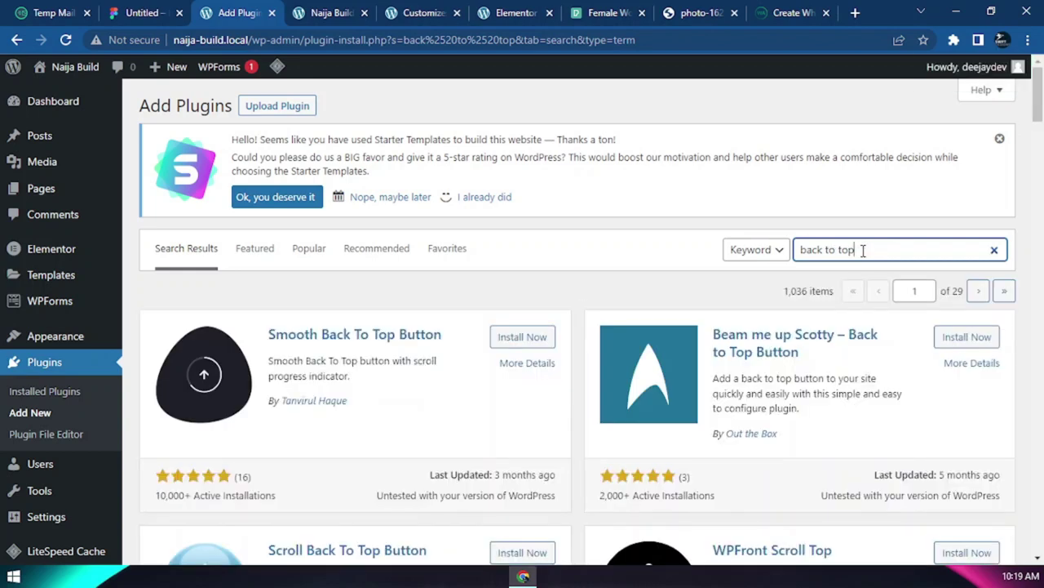
{"action": "scroll", "coordinate": [539, 410], "scroll_direction": "down", "scroll_amount": 3}
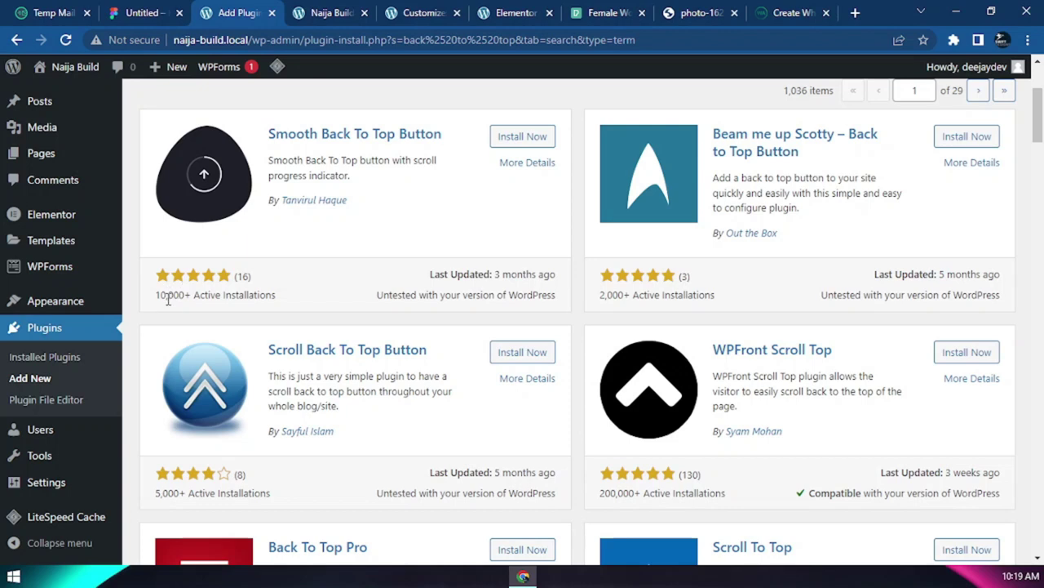
{"action": "left_click_drag", "start_coordinate": [169, 297], "coordinate": [241, 296]}
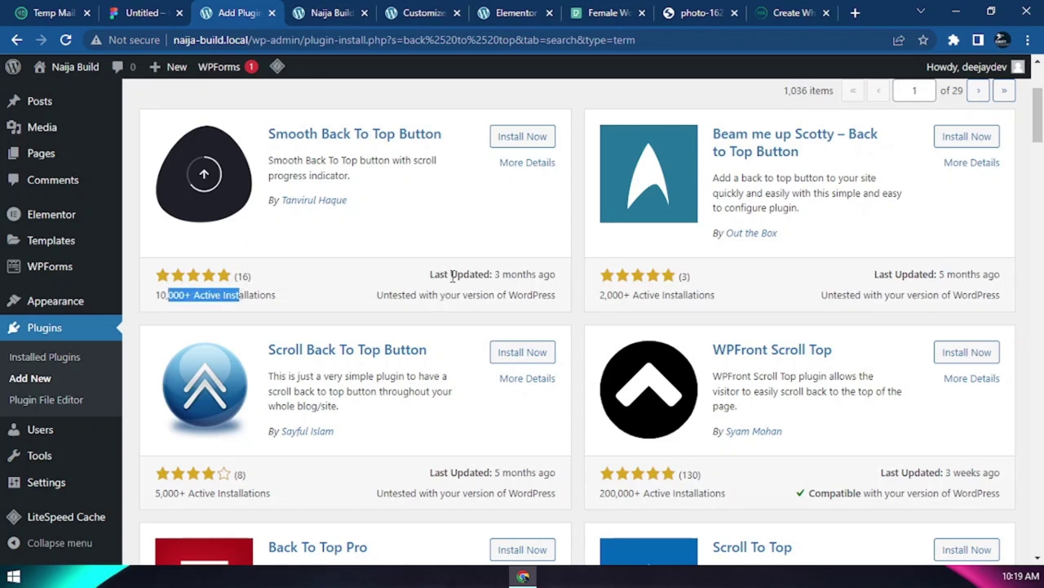
{"action": "left_click_drag", "start_coordinate": [495, 278], "coordinate": [553, 278]}
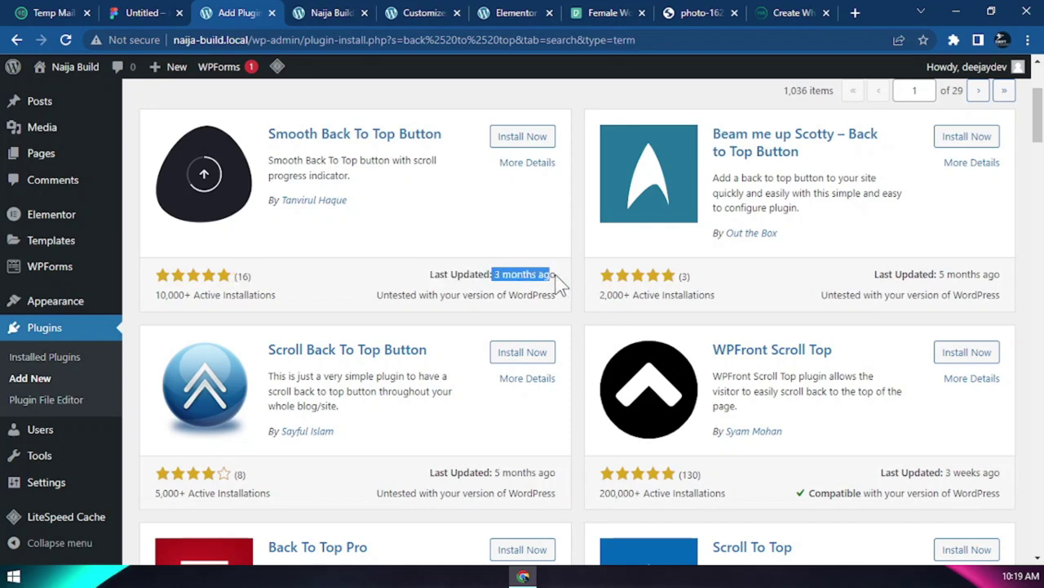
{"action": "scroll", "coordinate": [496, 272], "scroll_direction": "down", "scroll_amount": 1}
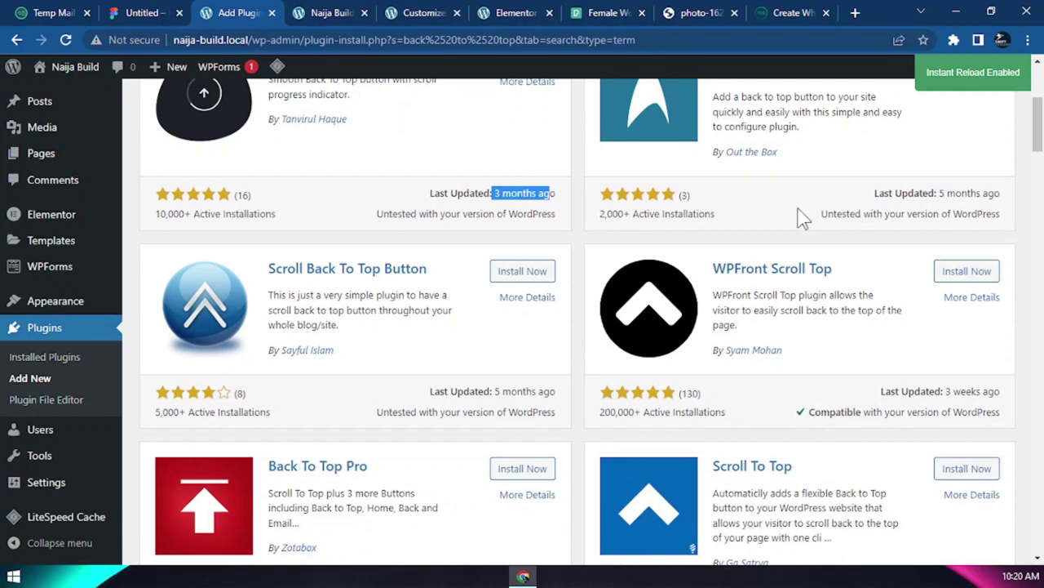
{"action": "scroll", "coordinate": [853, 273], "scroll_direction": "down", "scroll_amount": 1}
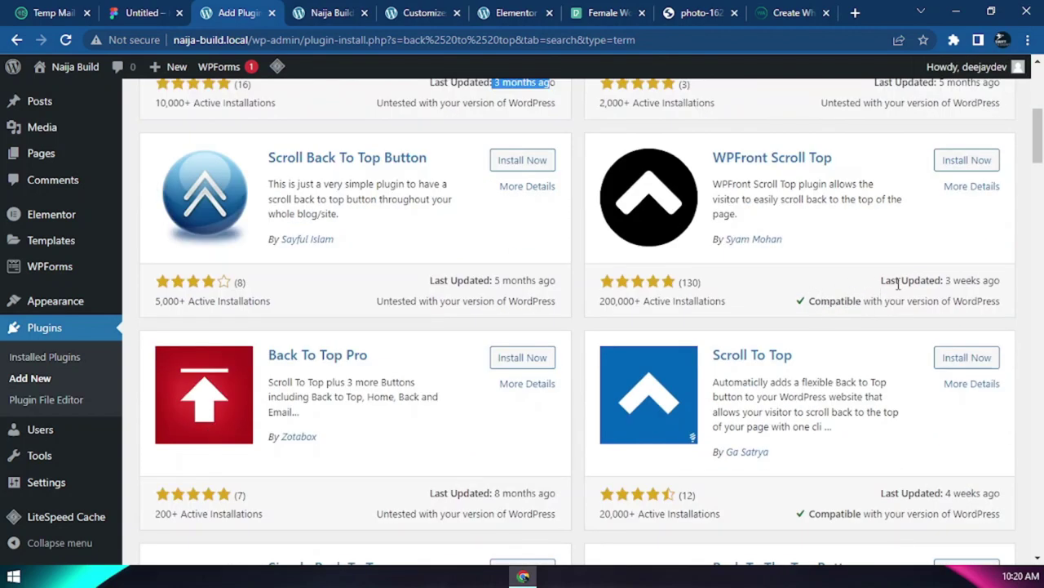
{"action": "left_click", "coordinate": [931, 301]}
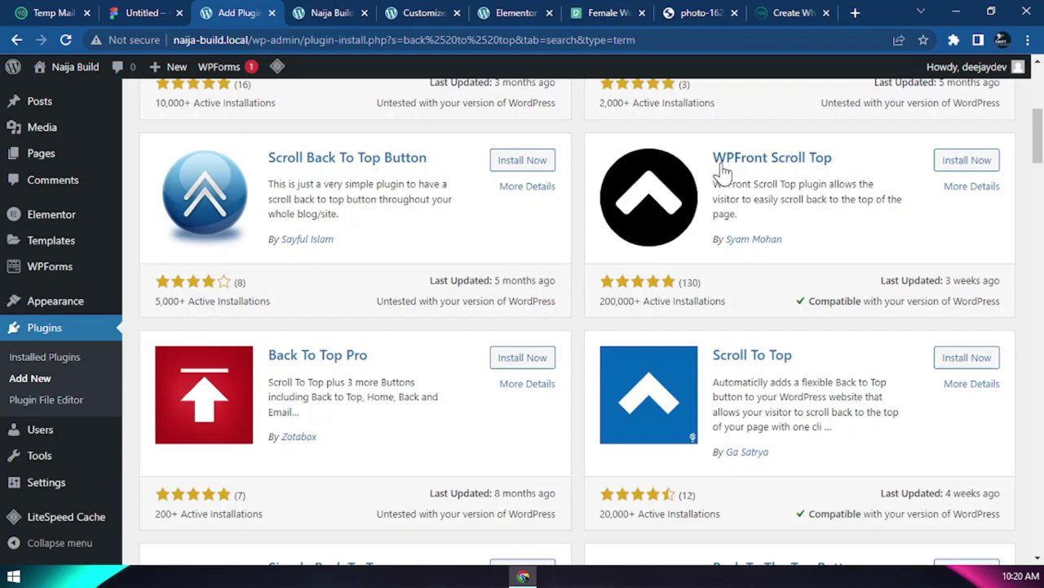
{"action": "left_click", "coordinate": [963, 163]}
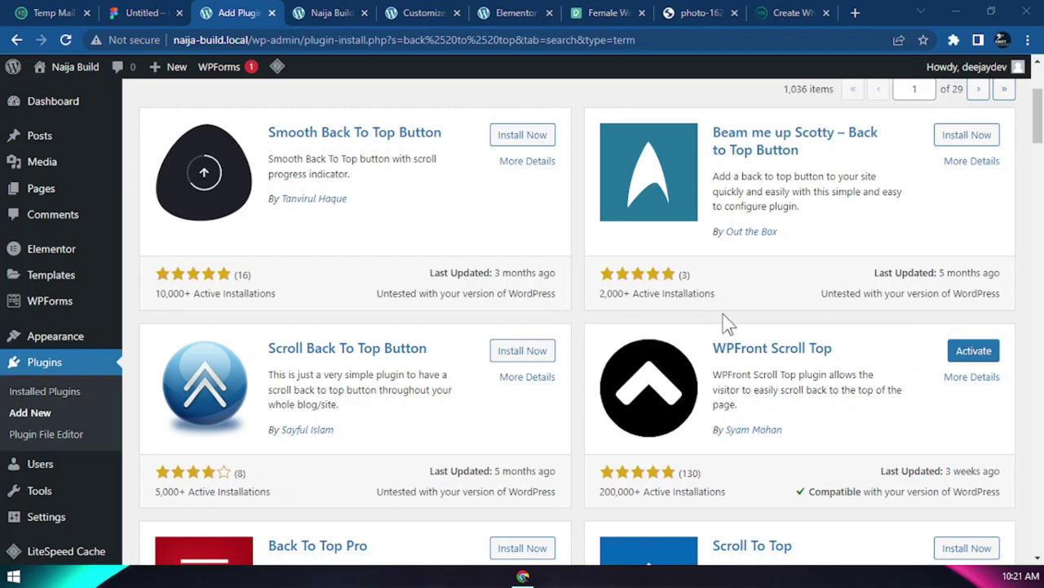
{"action": "left_click", "coordinate": [956, 350]}
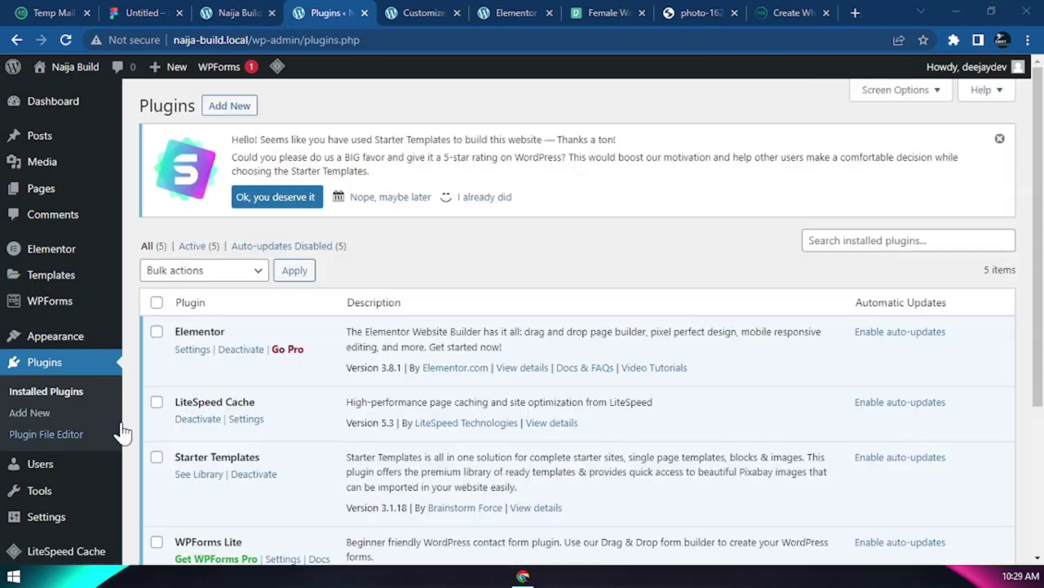
Open the WPFront Scroll Top settings and tick Enabled for the scroll-to-top button
{"action": "scroll", "coordinate": [532, 280], "scroll_direction": "down", "scroll_amount": 3}
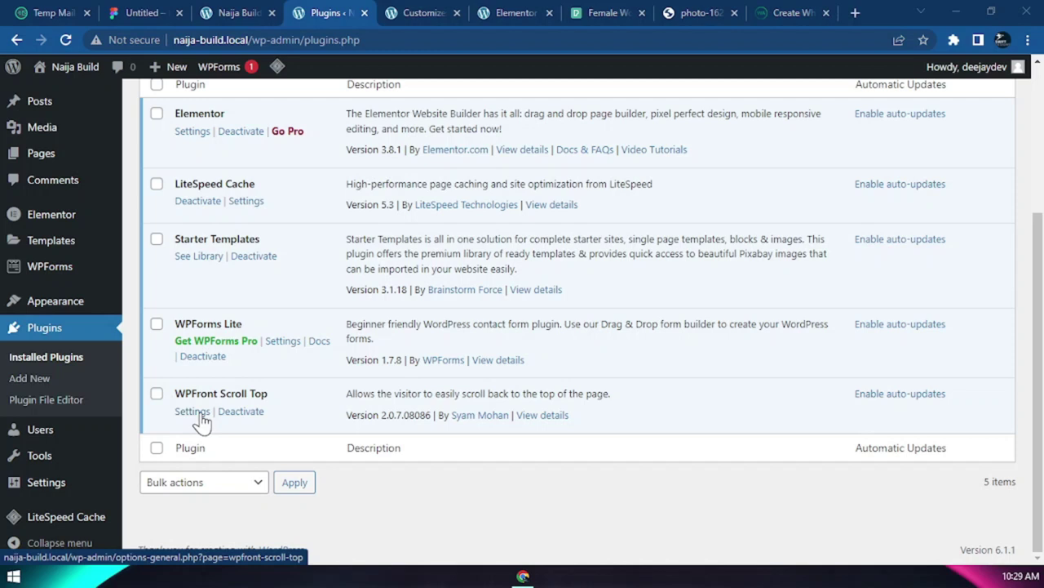
{"action": "mouse_move", "coordinate": [51, 485]}
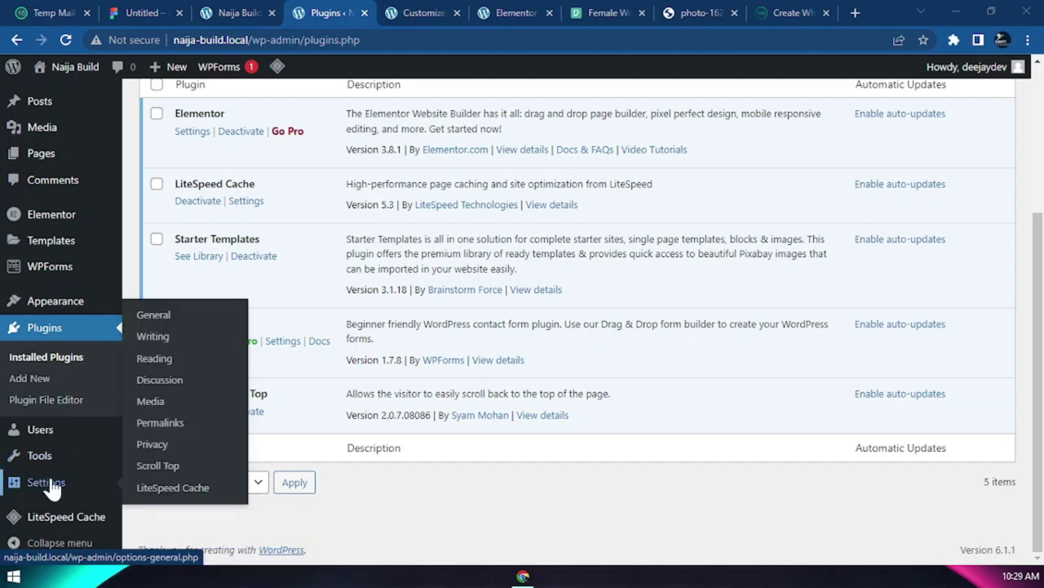
{"action": "left_click", "coordinate": [161, 471]}
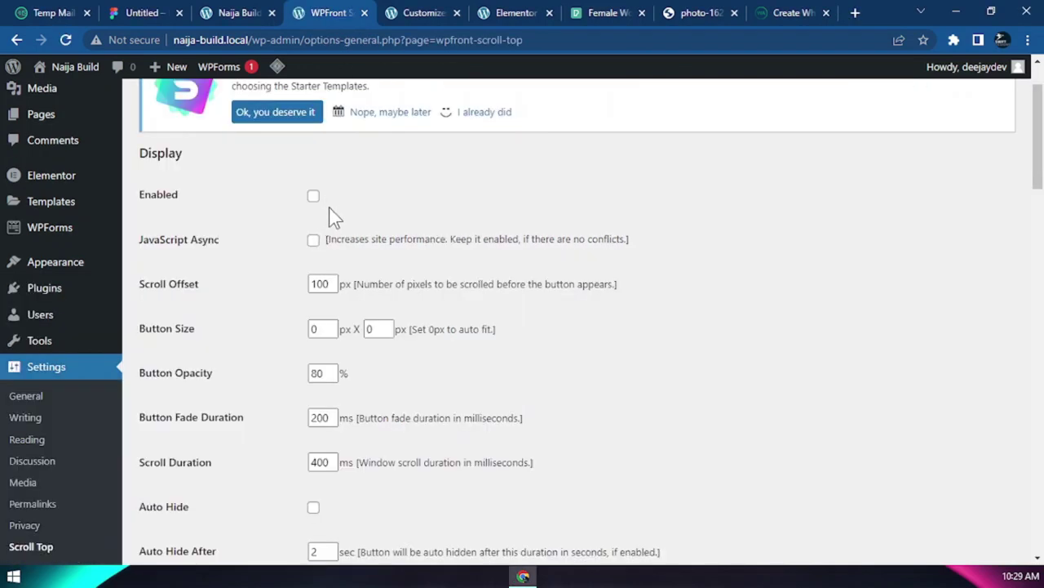
{"action": "scroll", "coordinate": [330, 200], "scroll_direction": "down", "scroll_amount": 1}
{"action": "scroll", "coordinate": [306, 145], "scroll_direction": "up", "scroll_amount": 1}
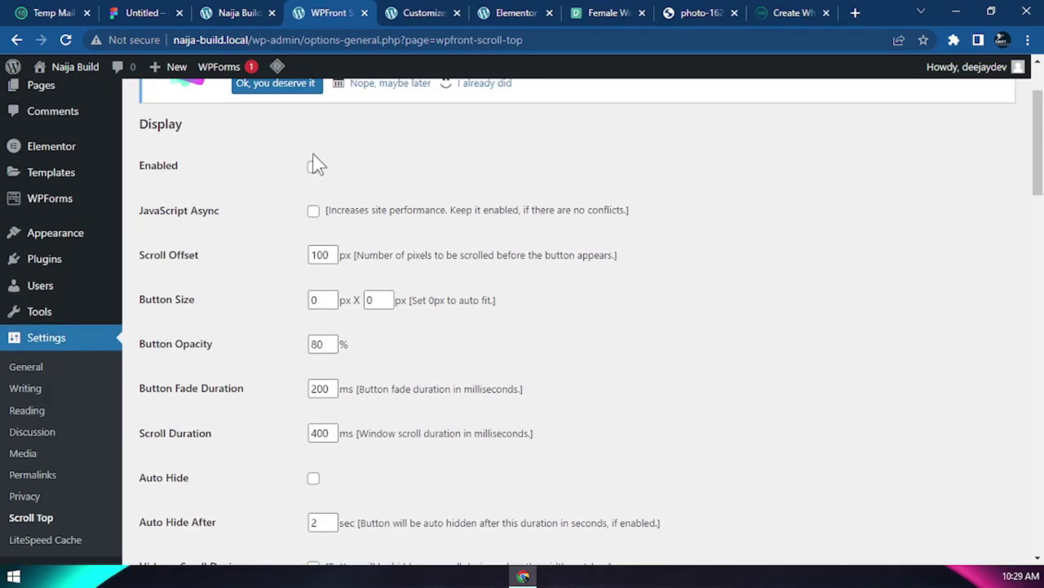
{"action": "left_click", "coordinate": [313, 167]}
{"action": "left_click", "coordinate": [235, 14]}
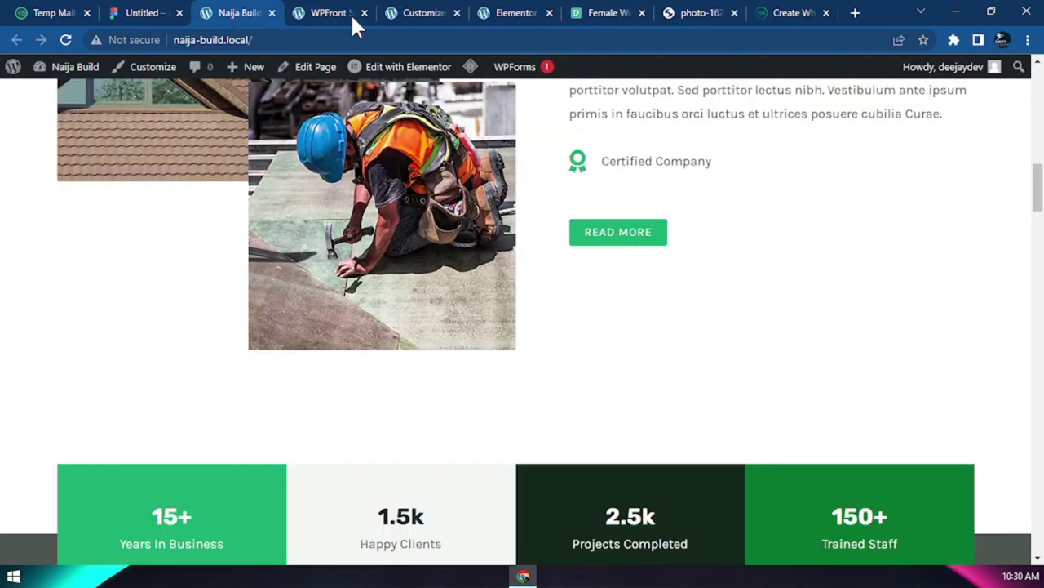
{"action": "left_click", "coordinate": [352, 13]}
{"action": "scroll", "coordinate": [400, 237], "scroll_direction": "down", "scroll_amount": 10}
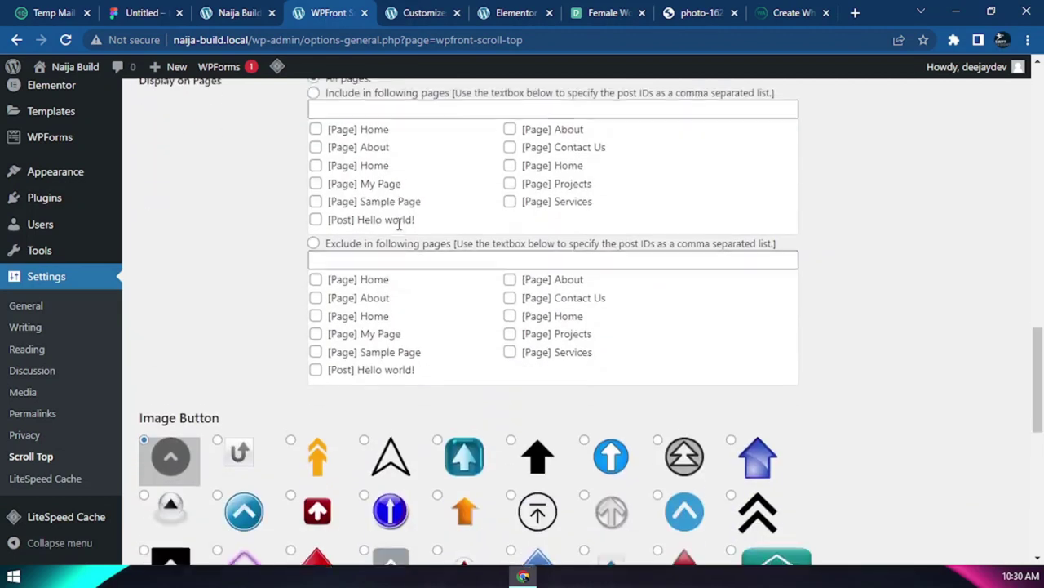
{"action": "scroll", "coordinate": [399, 224], "scroll_direction": "up", "scroll_amount": 10}
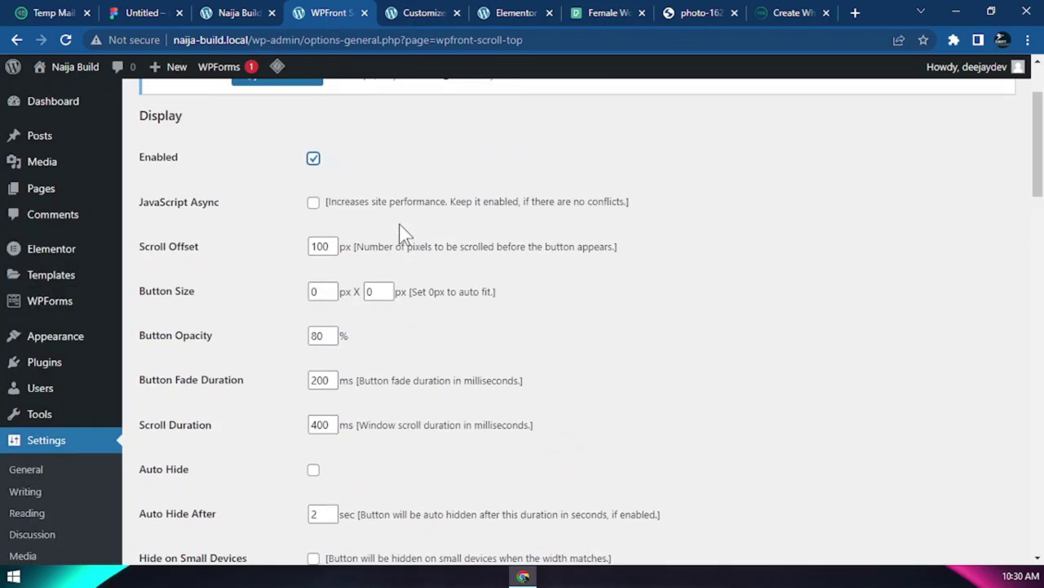
Turn on asynchronous JavaScript loading and keep the button position at Bottom Right
{"action": "left_click", "coordinate": [314, 204]}
{"action": "scroll", "coordinate": [310, 270], "scroll_direction": "down", "scroll_amount": 3}
{"action": "scroll", "coordinate": [311, 222], "scroll_direction": "down", "scroll_amount": 5}
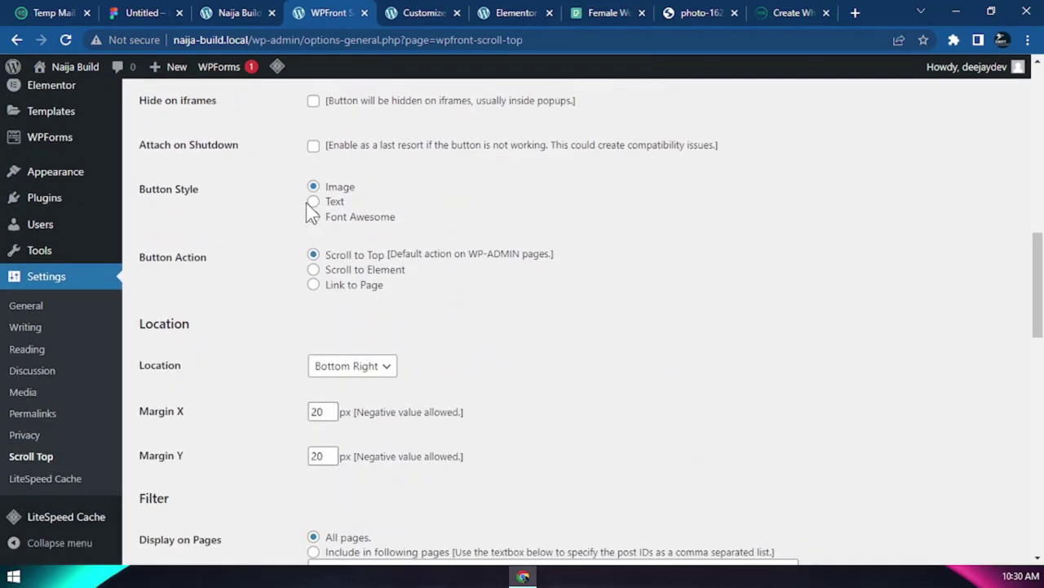
{"action": "scroll", "coordinate": [312, 213], "scroll_direction": "down", "scroll_amount": 1}
{"action": "scroll", "coordinate": [312, 212], "scroll_direction": "down", "scroll_amount": 4}
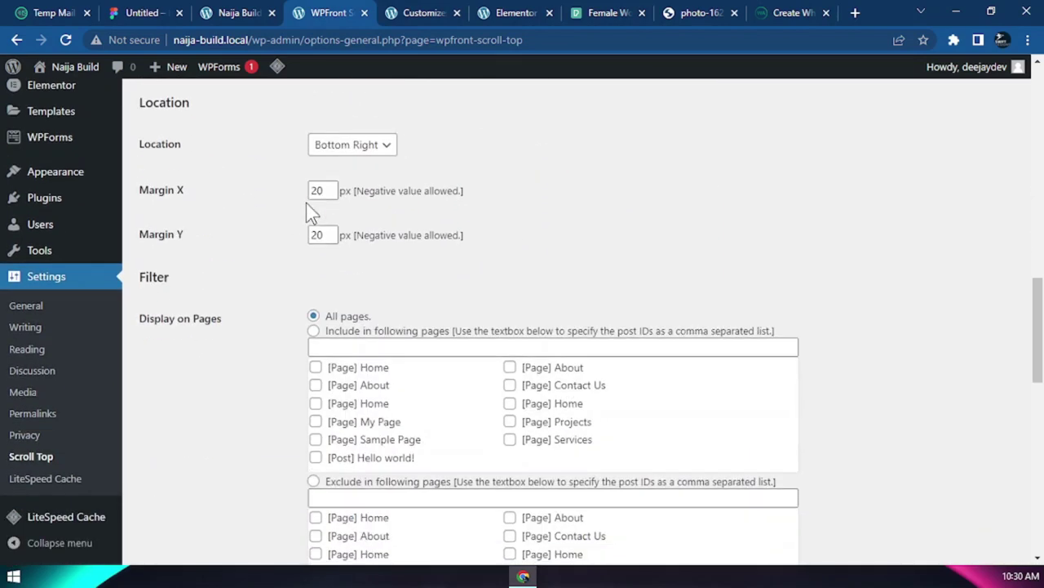
{"action": "scroll", "coordinate": [312, 212], "scroll_direction": "up", "scroll_amount": 1}
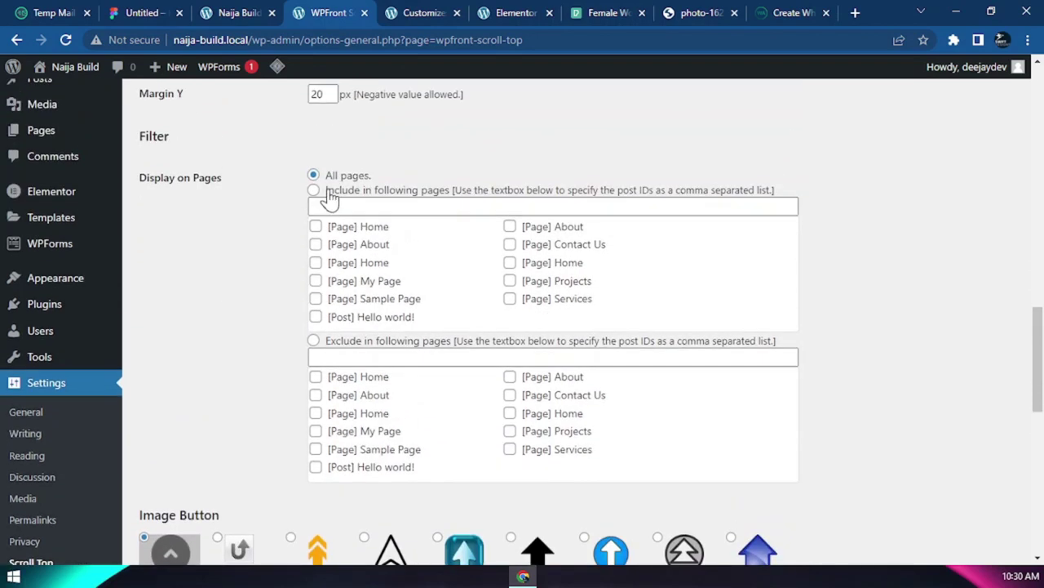
{"action": "scroll", "coordinate": [371, 286], "scroll_direction": "down", "scroll_amount": 1}
{"action": "scroll", "coordinate": [351, 245], "scroll_direction": "up", "scroll_amount": 3}
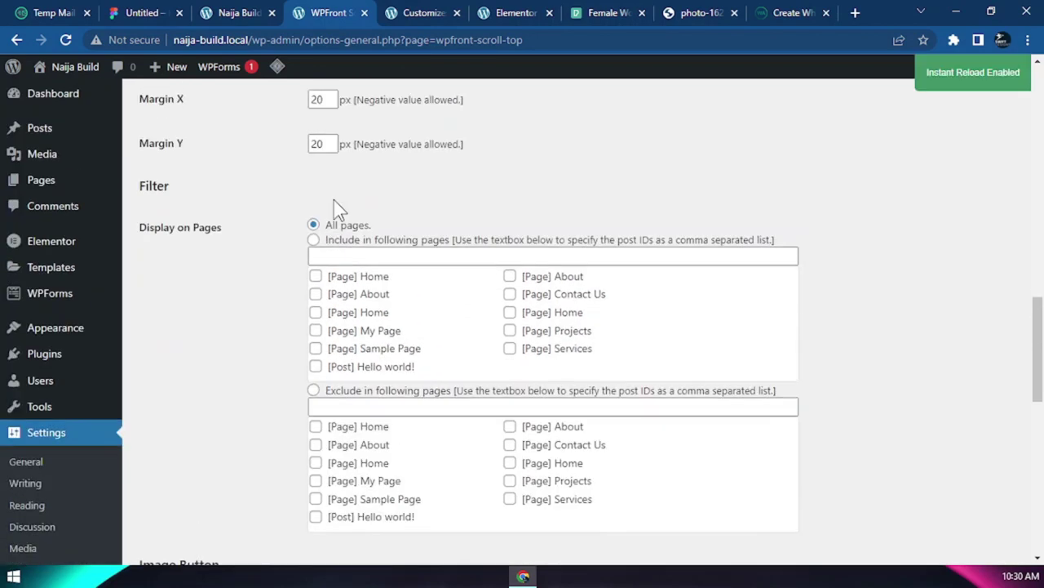
{"action": "left_click", "coordinate": [328, 253]}
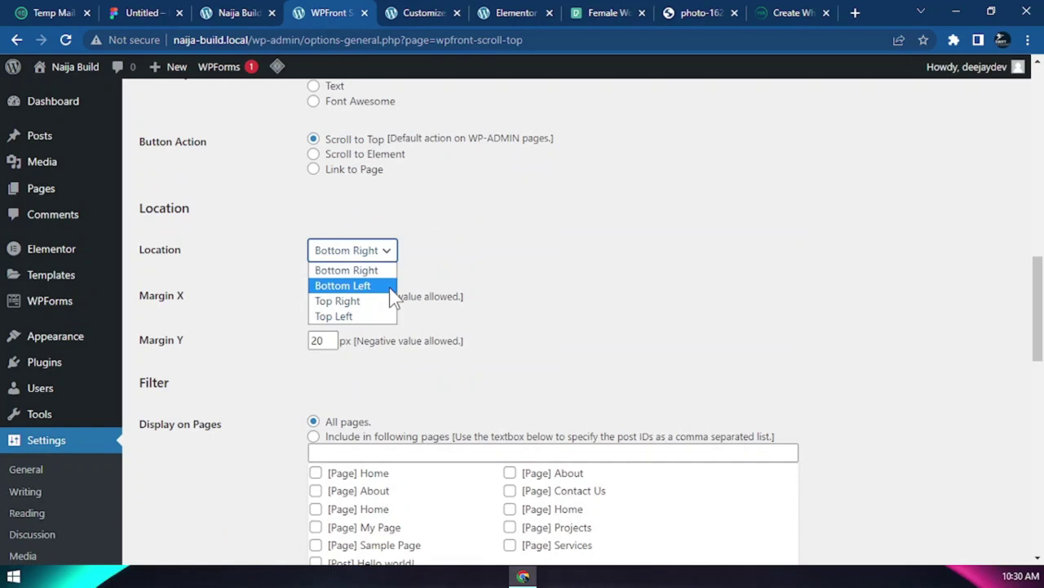
{"action": "left_click", "coordinate": [306, 272]}
Choose the outlined circled-chevron image for the button and save the settings
{"action": "scroll", "coordinate": [306, 272], "scroll_direction": "down", "scroll_amount": 2}
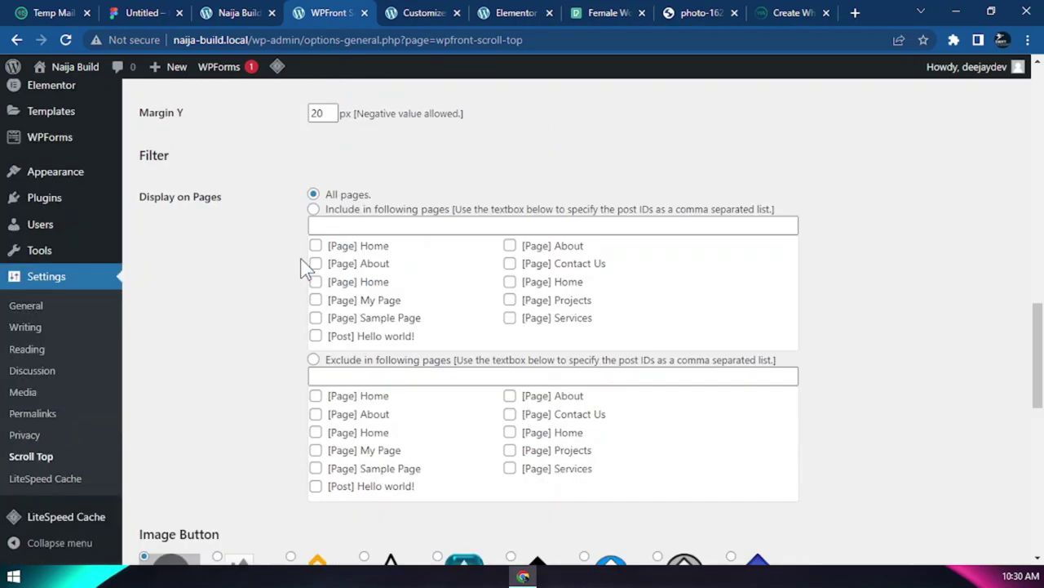
{"action": "scroll", "coordinate": [306, 272], "scroll_direction": "down", "scroll_amount": 4}
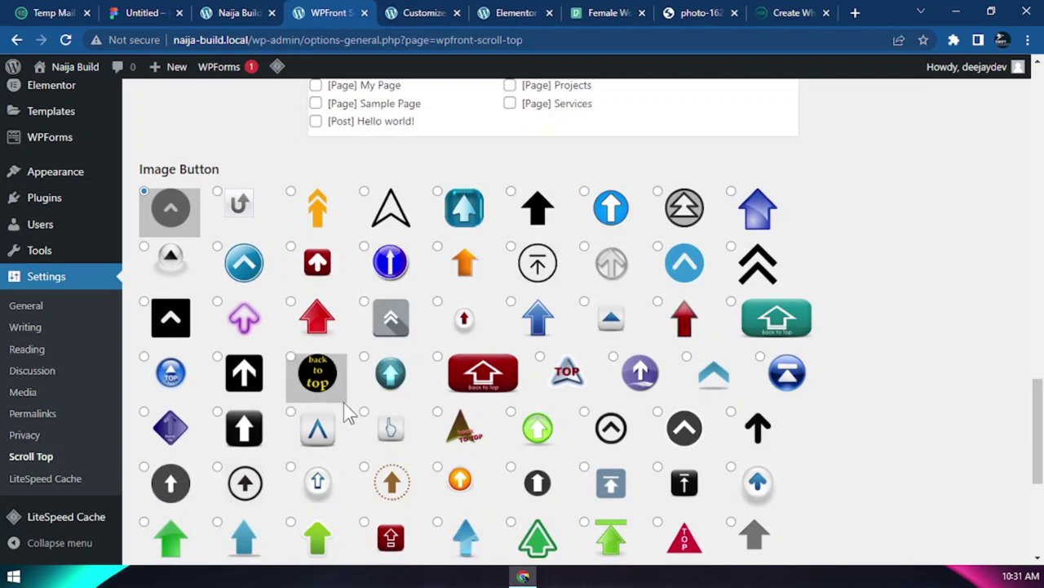
{"action": "scroll", "coordinate": [365, 293], "scroll_direction": "down", "scroll_amount": 1}
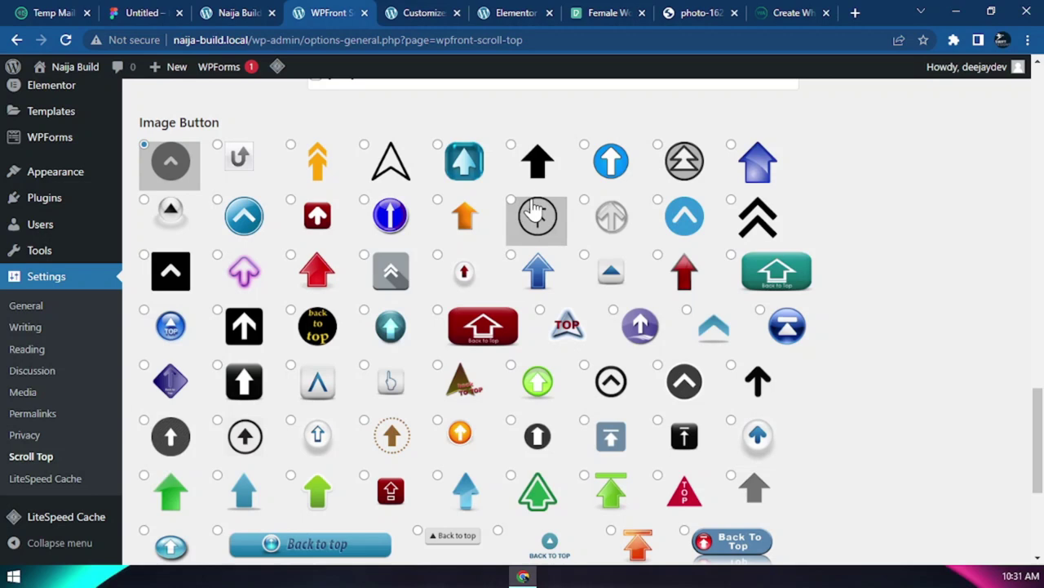
{"action": "scroll", "coordinate": [534, 216], "scroll_direction": "up", "scroll_amount": 1}
{"action": "scroll", "coordinate": [535, 202], "scroll_direction": "down", "scroll_amount": 2}
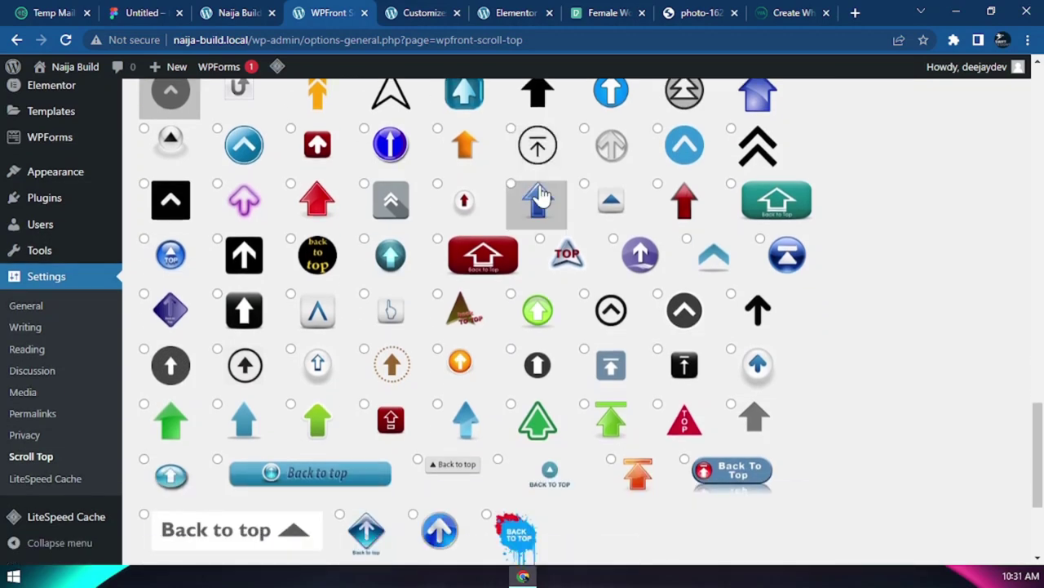
{"action": "scroll", "coordinate": [539, 196], "scroll_direction": "down", "scroll_amount": 1}
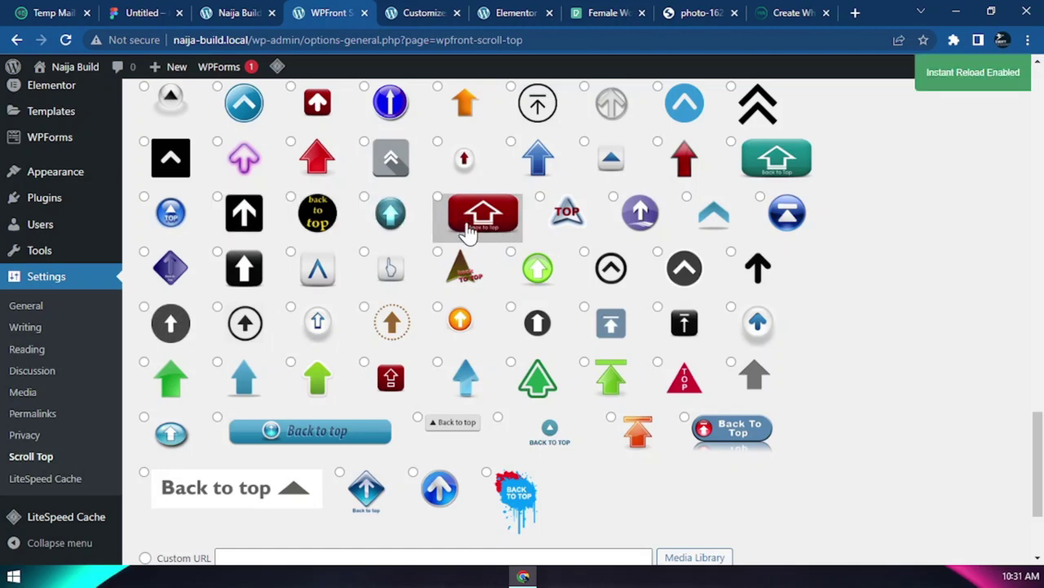
{"action": "left_click", "coordinate": [609, 274]}
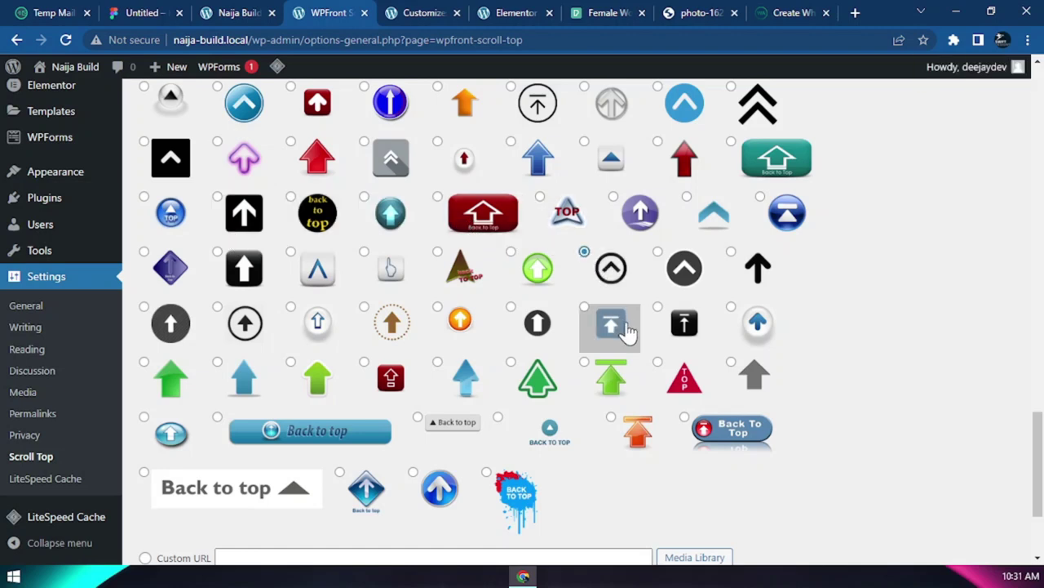
{"action": "scroll", "coordinate": [868, 295], "scroll_direction": "down", "scroll_amount": 4}
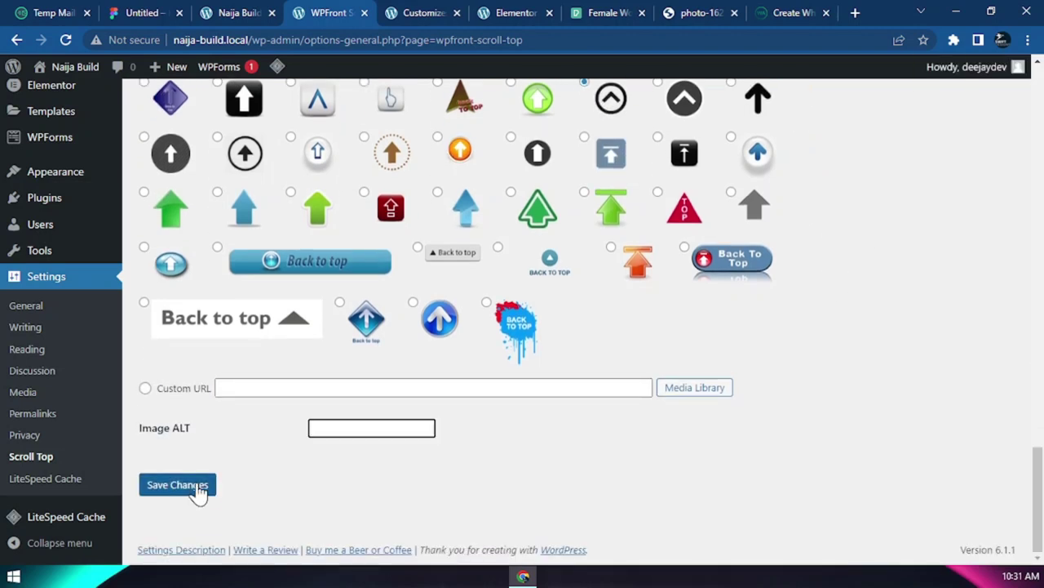
{"action": "left_click", "coordinate": [195, 486]}
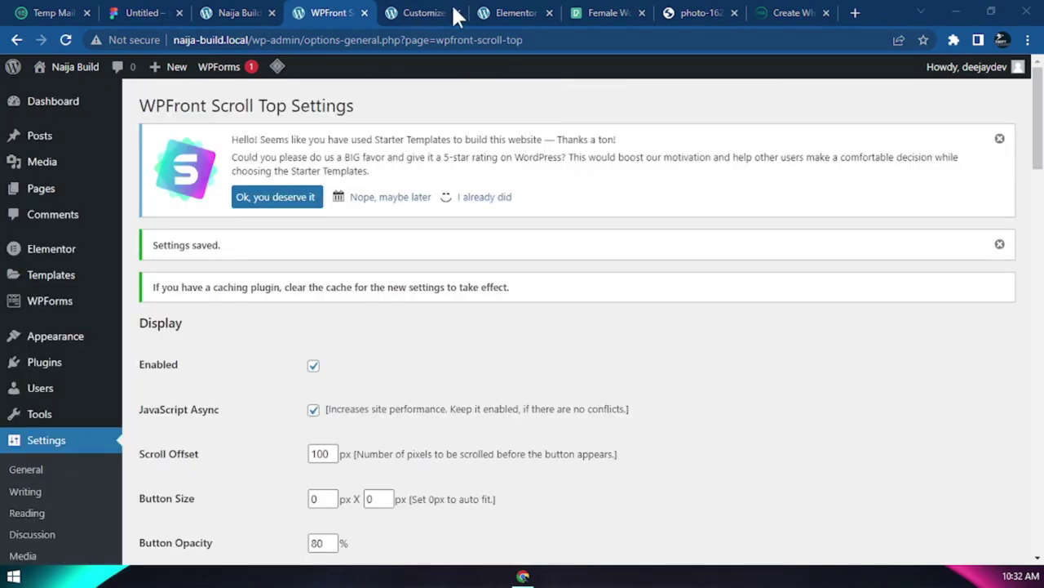
Reload the Naija Build homepage and scroll to reveal the circled-chevron scroll-top button
{"action": "left_click", "coordinate": [232, 13]}
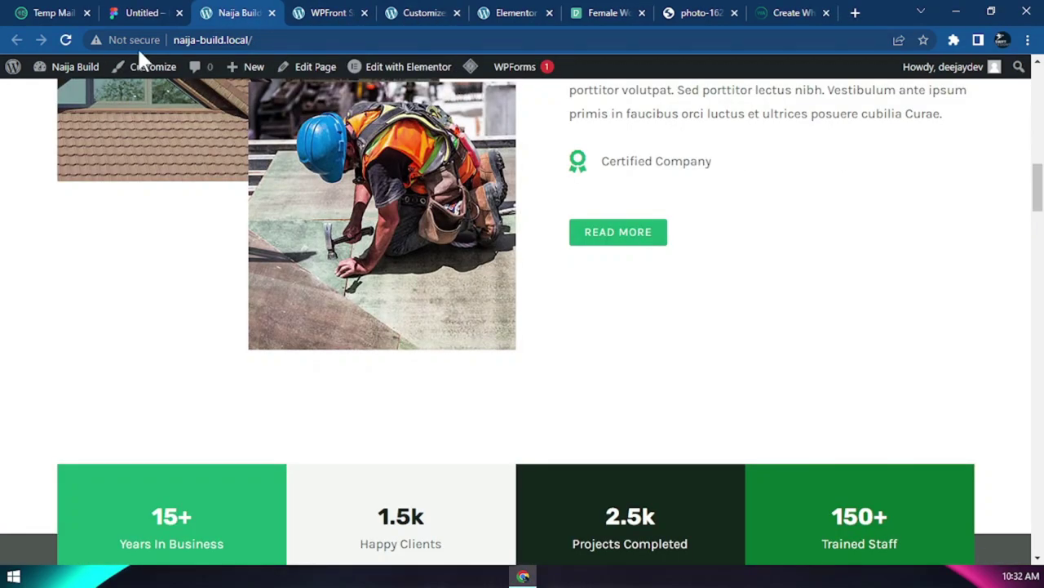
{"action": "left_click", "coordinate": [66, 40]}
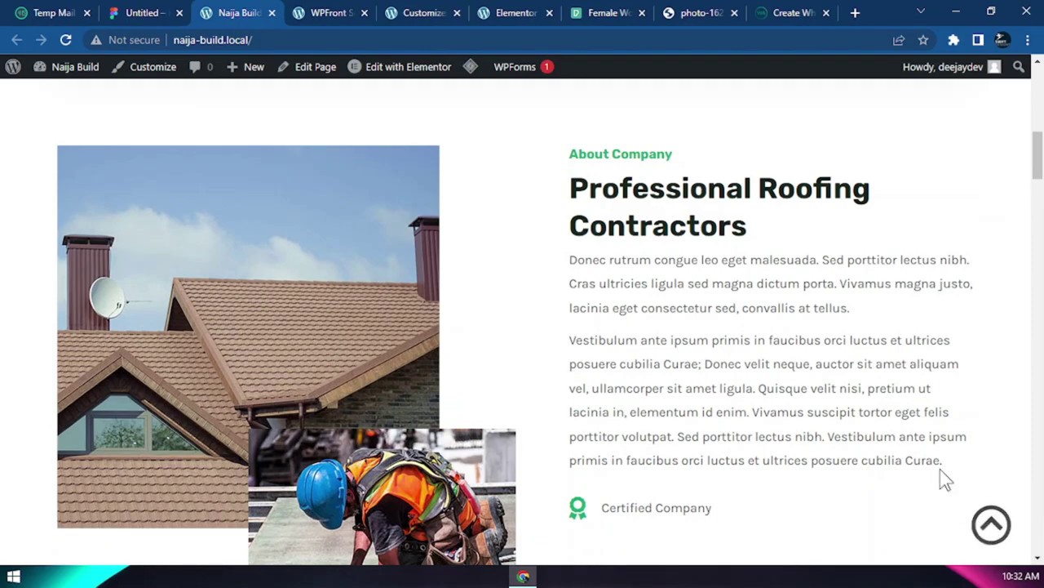
{"action": "scroll", "coordinate": [939, 440], "scroll_direction": "down", "scroll_amount": 9}
{"action": "scroll", "coordinate": [938, 441], "scroll_direction": "down", "scroll_amount": 15}
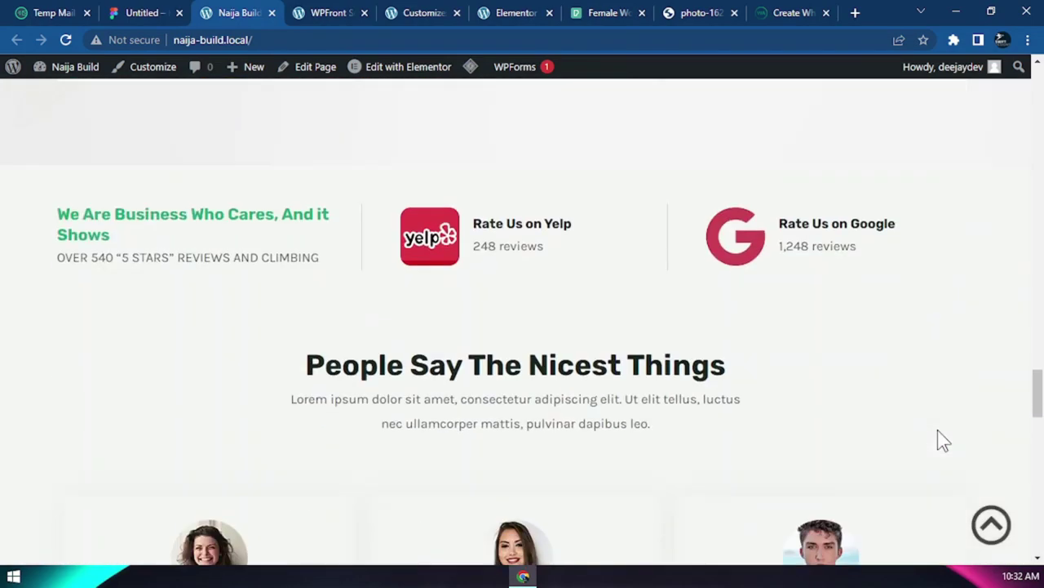
{"action": "scroll", "coordinate": [936, 434], "scroll_direction": "up", "scroll_amount": 20}
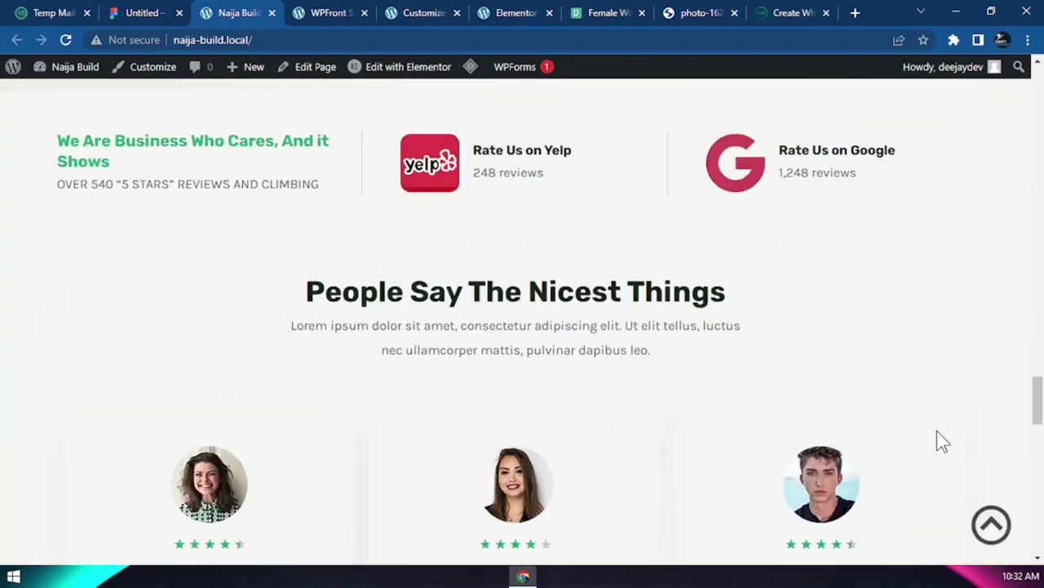
{"action": "scroll", "coordinate": [940, 440], "scroll_direction": "up", "scroll_amount": 8}
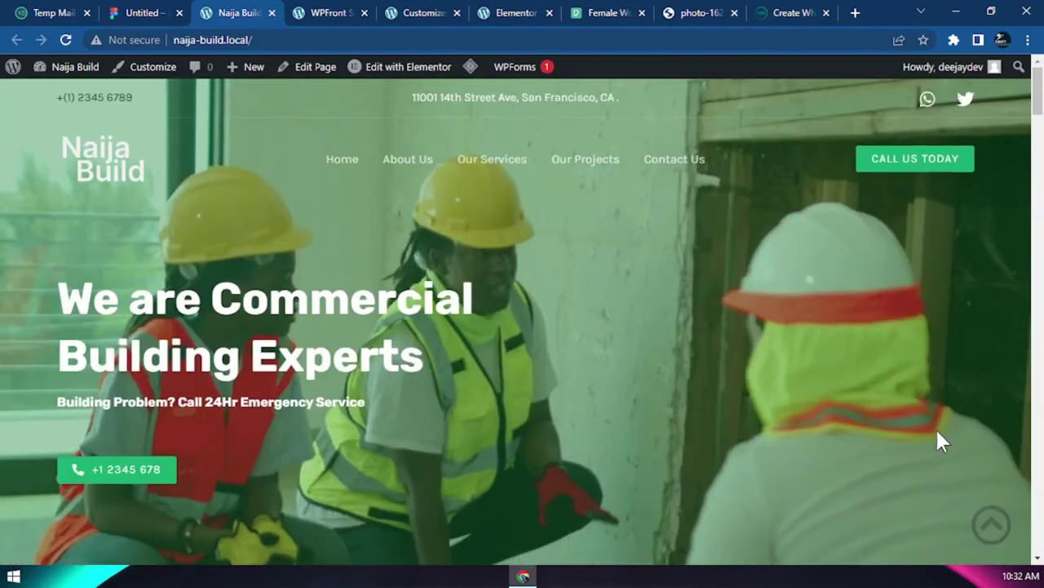
{"action": "scroll", "coordinate": [937, 434], "scroll_direction": "down", "scroll_amount": 20}
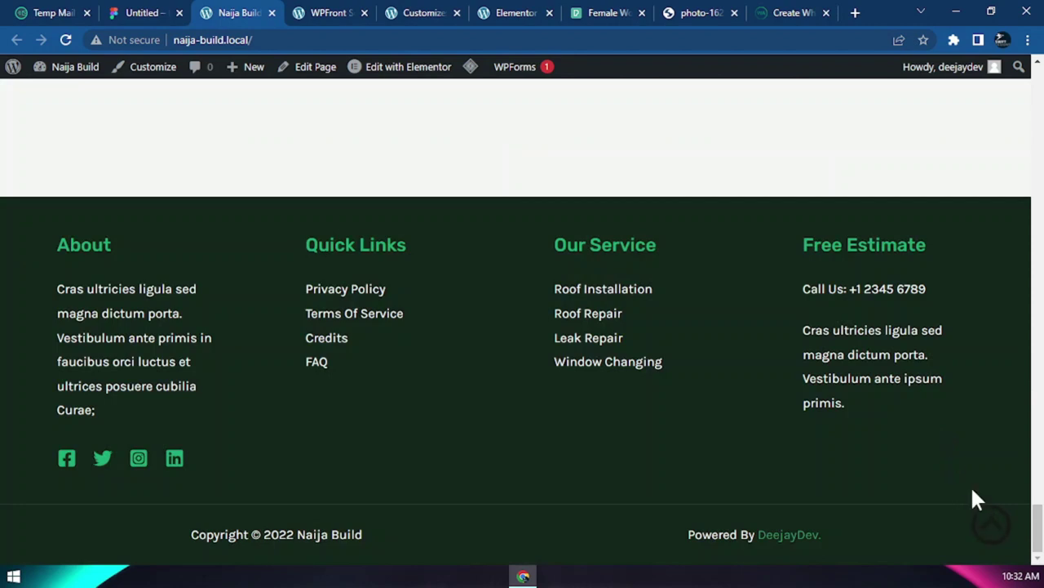
{"action": "scroll", "coordinate": [971, 490], "scroll_direction": "up", "scroll_amount": 4}
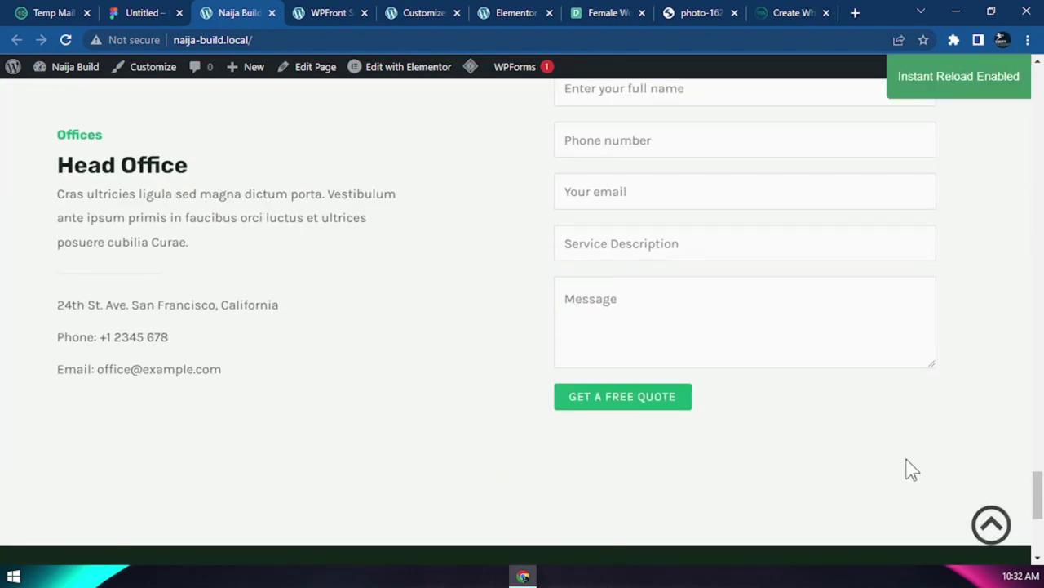
{"action": "scroll", "coordinate": [906, 468], "scroll_direction": "up", "scroll_amount": 1}
Use the scroll-top button to return the homepage to its top
{"action": "left_click", "coordinate": [994, 519]}
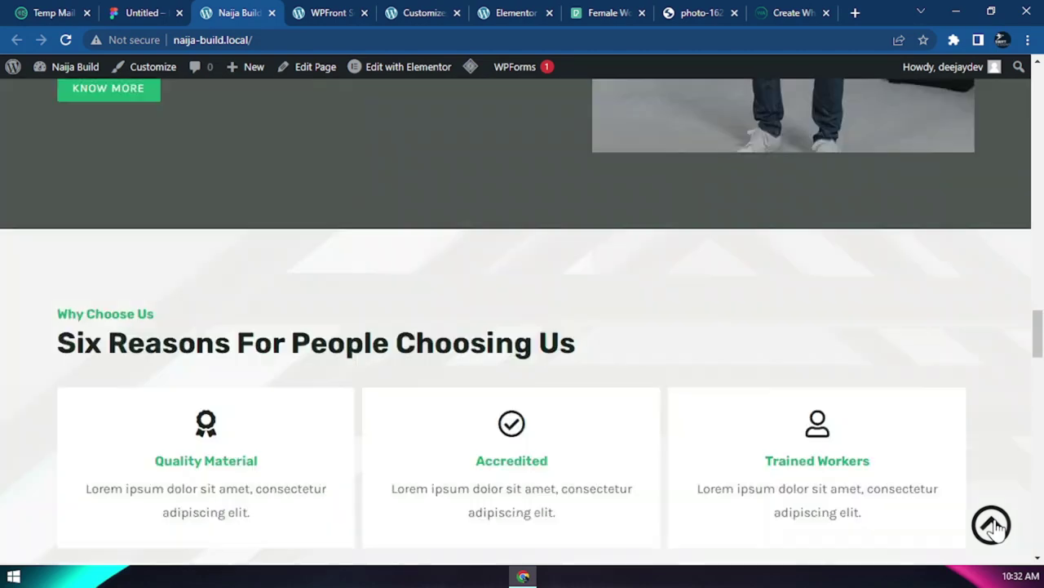
{"action": "scroll", "coordinate": [848, 408], "scroll_direction": "down", "scroll_amount": 10}
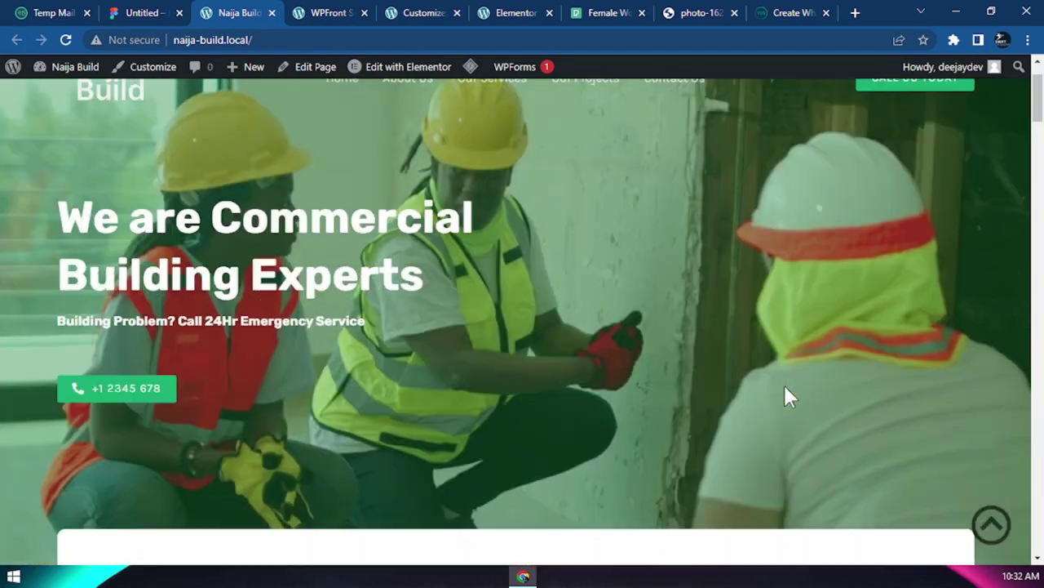
{"action": "scroll", "coordinate": [790, 384], "scroll_direction": "up", "scroll_amount": 10}
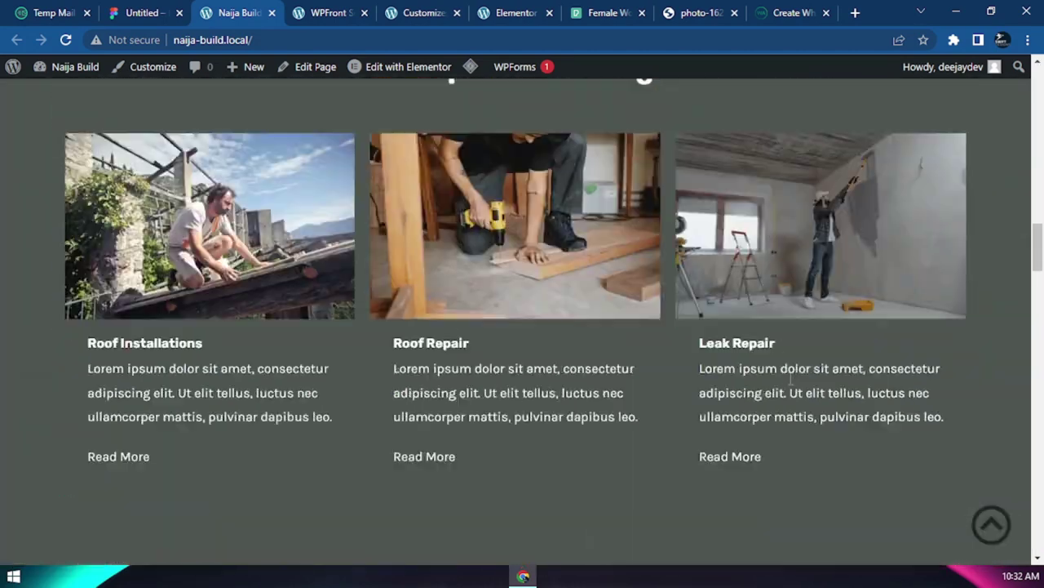
{"action": "scroll", "coordinate": [599, 255], "scroll_direction": "up", "scroll_amount": 5}
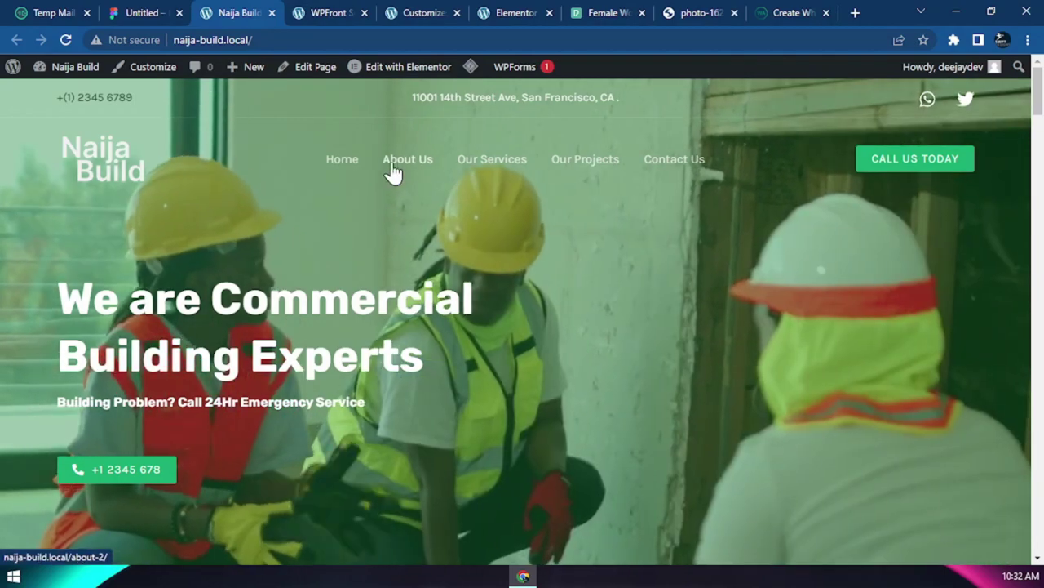
Open the About Us page from the main menu and scroll through it
{"action": "left_click", "coordinate": [396, 168]}
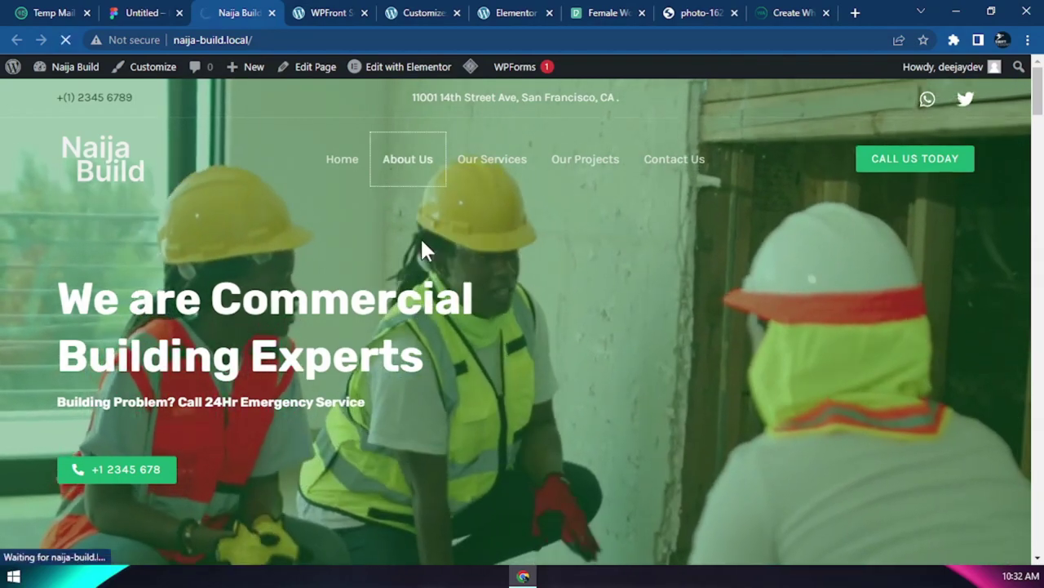
{"action": "scroll", "coordinate": [444, 214], "scroll_direction": "down", "scroll_amount": 13}
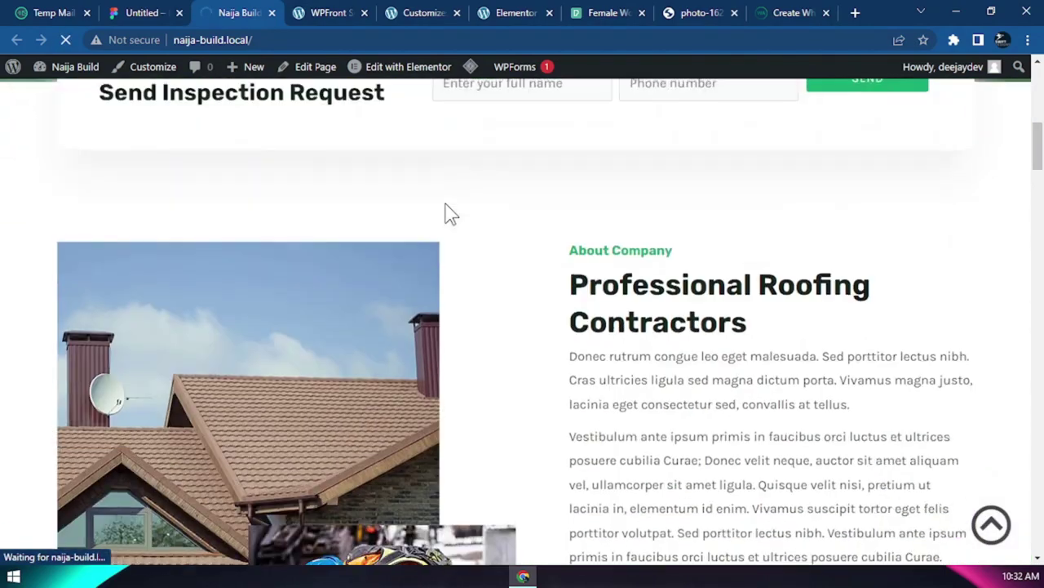
{"action": "scroll", "coordinate": [445, 214], "scroll_direction": "up", "scroll_amount": 13}
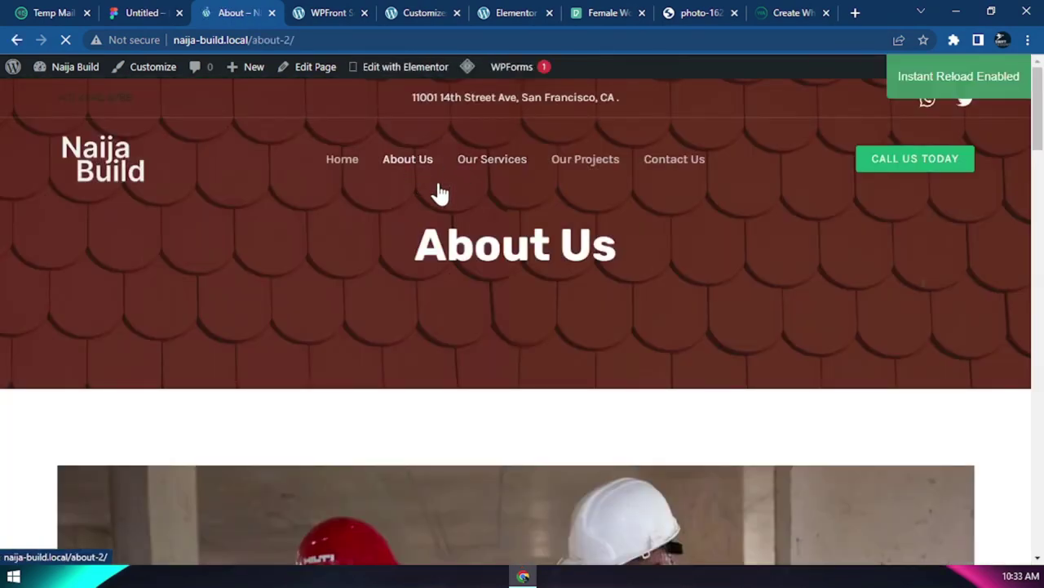
Open the Contact Us page and scroll down to its quote form
{"action": "left_click", "coordinate": [674, 159]}
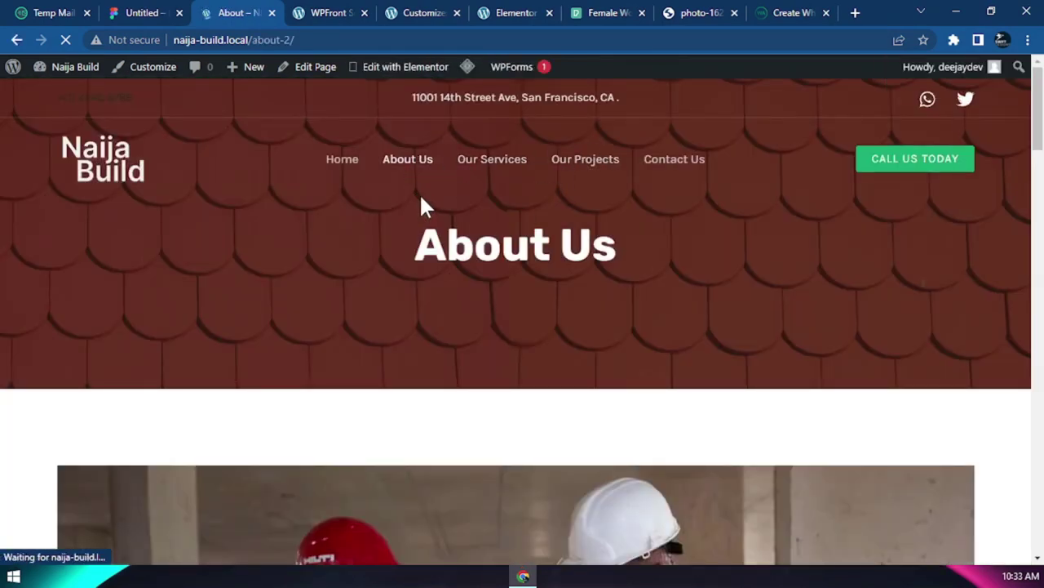
{"action": "scroll", "coordinate": [433, 205], "scroll_direction": "down", "scroll_amount": 4}
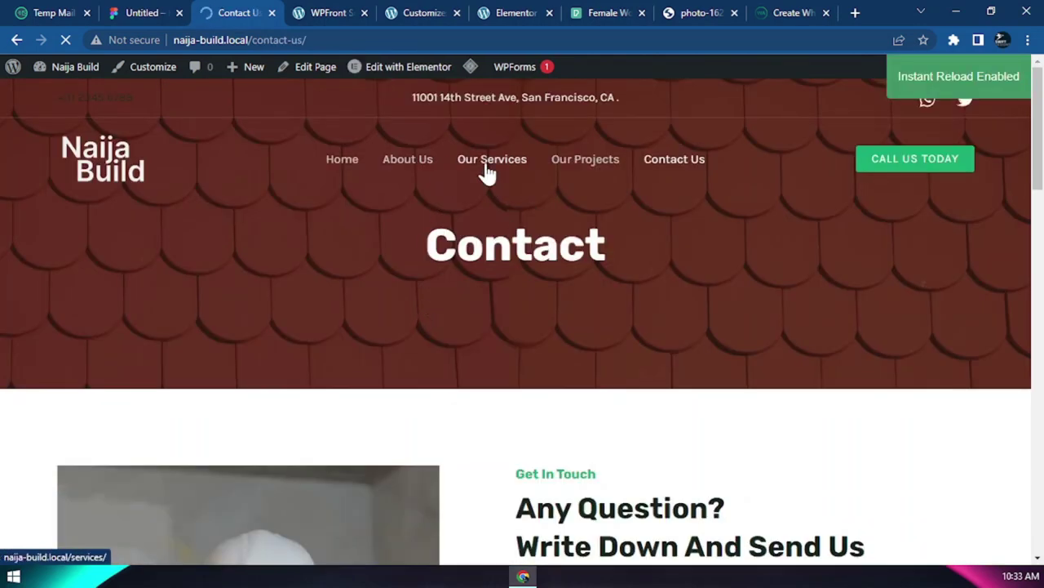
{"action": "scroll", "coordinate": [523, 180], "scroll_direction": "down", "scroll_amount": 7}
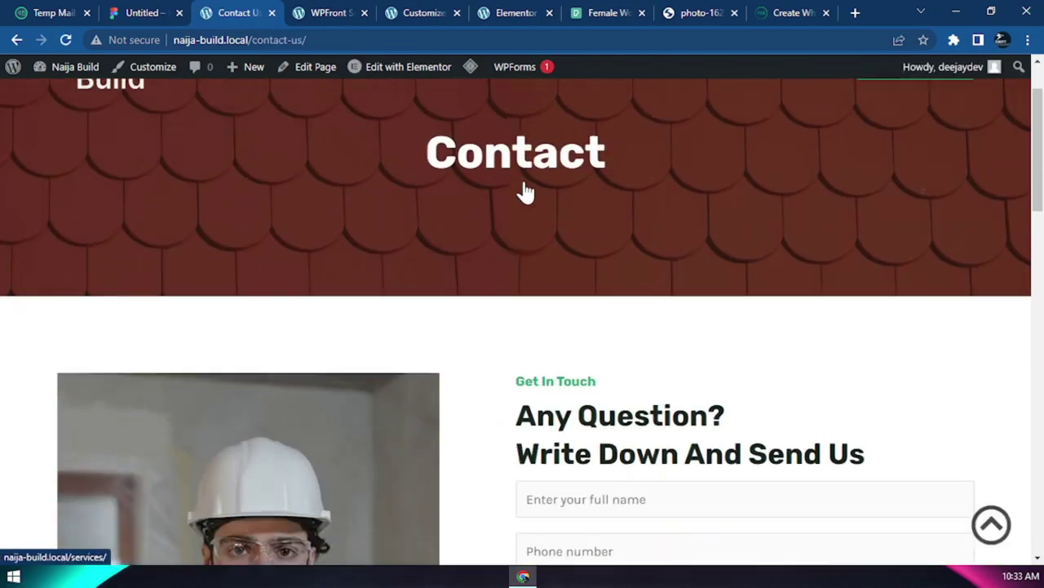
{"action": "scroll", "coordinate": [523, 180], "scroll_direction": "down", "scroll_amount": 2}
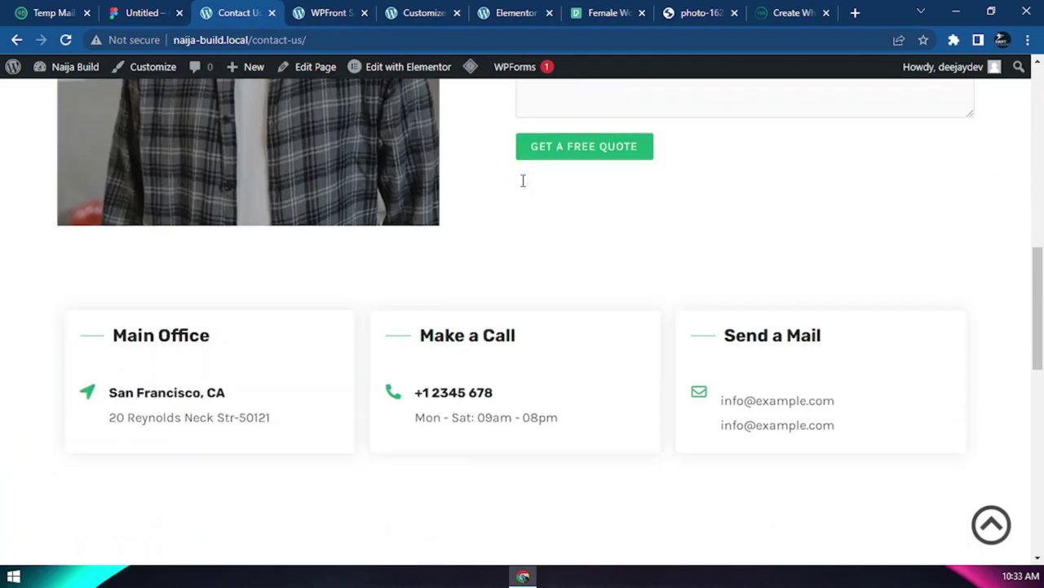
{"action": "scroll", "coordinate": [522, 186], "scroll_direction": "up", "scroll_amount": 7}
{"action": "scroll", "coordinate": [522, 191], "scroll_direction": "down", "scroll_amount": 3}
{"action": "scroll", "coordinate": [522, 192], "scroll_direction": "down", "scroll_amount": 2}
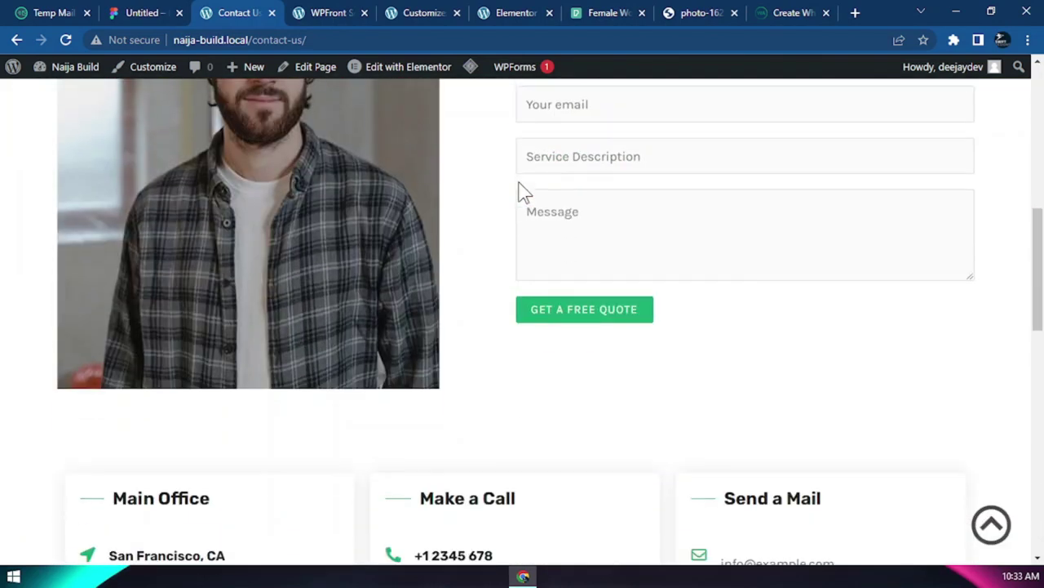
{"action": "scroll", "coordinate": [520, 191], "scroll_direction": "up", "scroll_amount": 7}
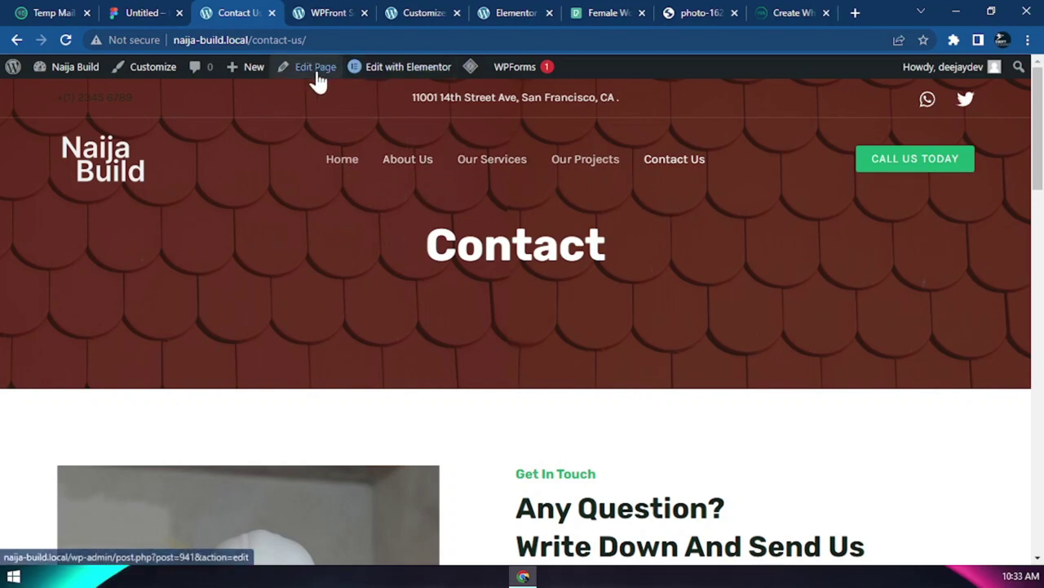
Edit the Contact page in Elementor and start replacing the banner section's background image
{"action": "left_click", "coordinate": [408, 67]}
{"action": "left_click", "coordinate": [659, 13]}
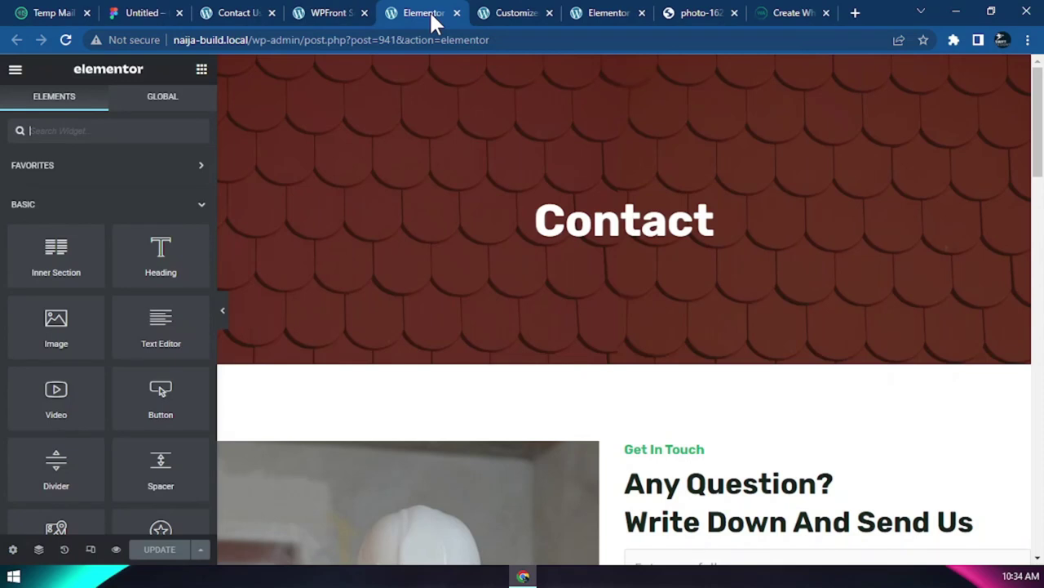
{"action": "left_click", "coordinate": [496, 107]}
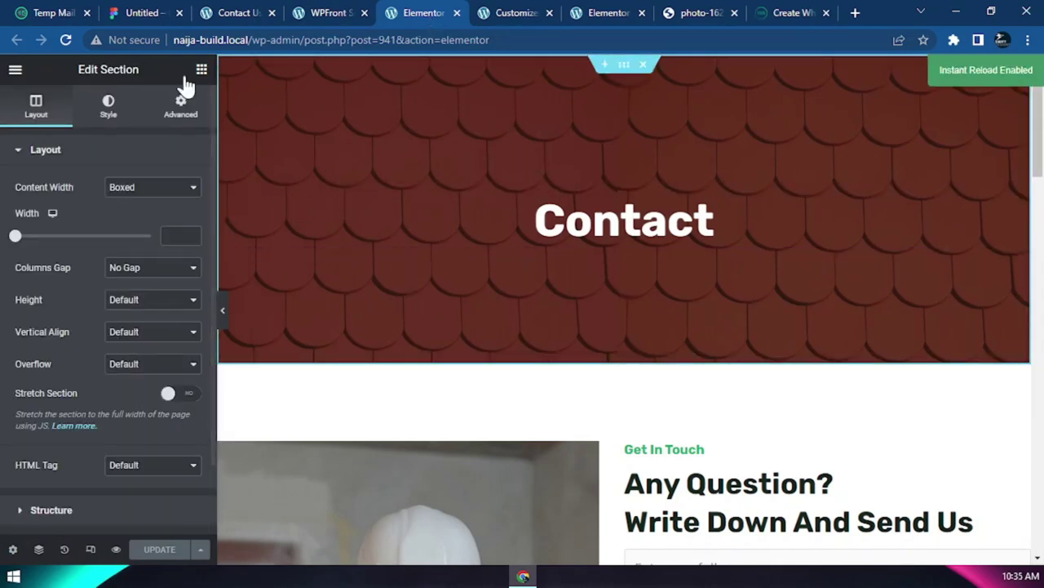
{"action": "left_click", "coordinate": [107, 110]}
{"action": "mouse_move", "coordinate": [124, 340]}
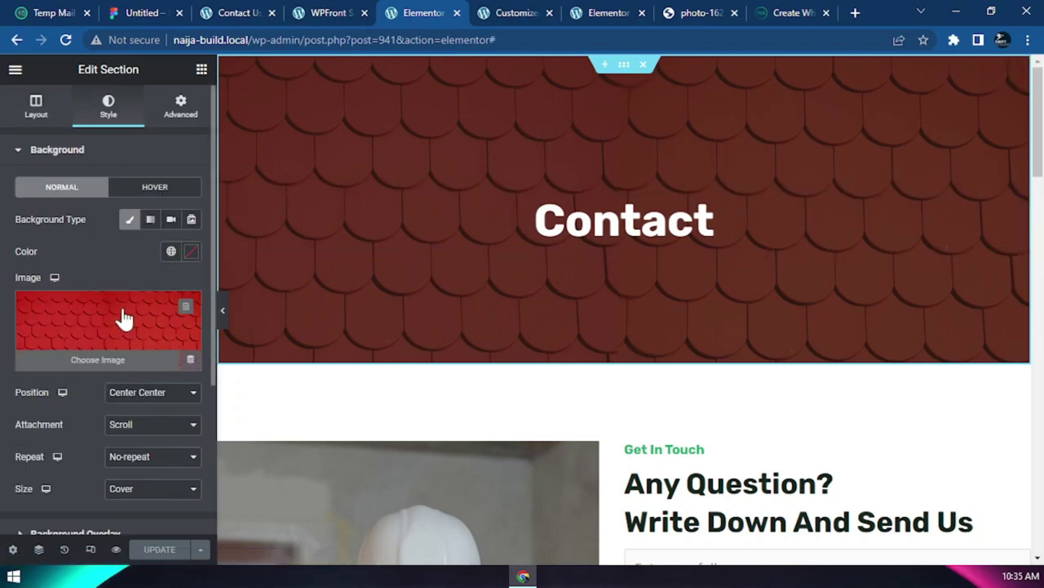
{"action": "left_click", "coordinate": [123, 319]}
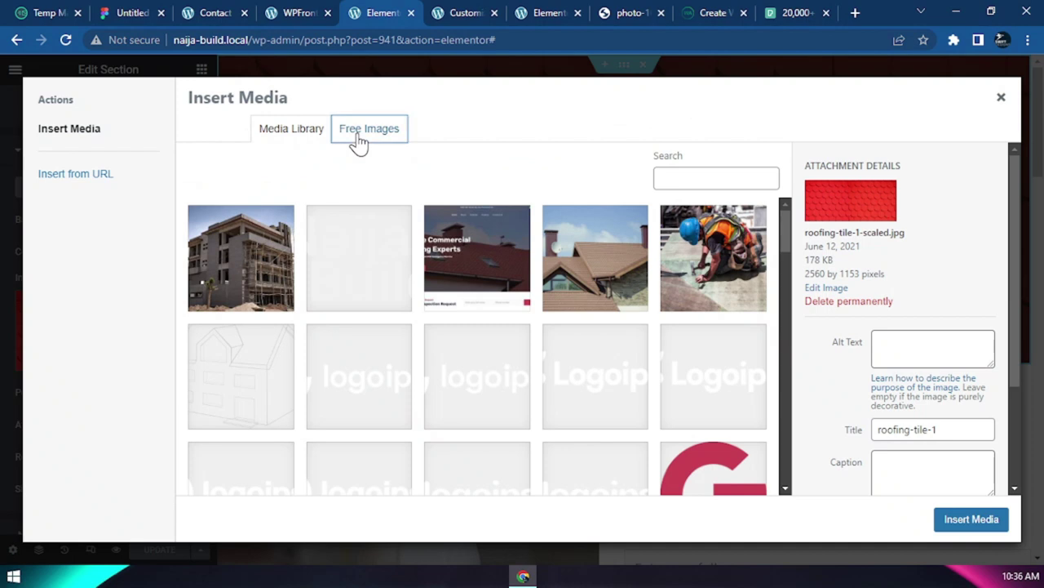
Search the free images for 'contraction build' and open the Pixabay crane photo
{"action": "left_click", "coordinate": [359, 140]}
{"action": "left_click", "coordinate": [299, 163]}
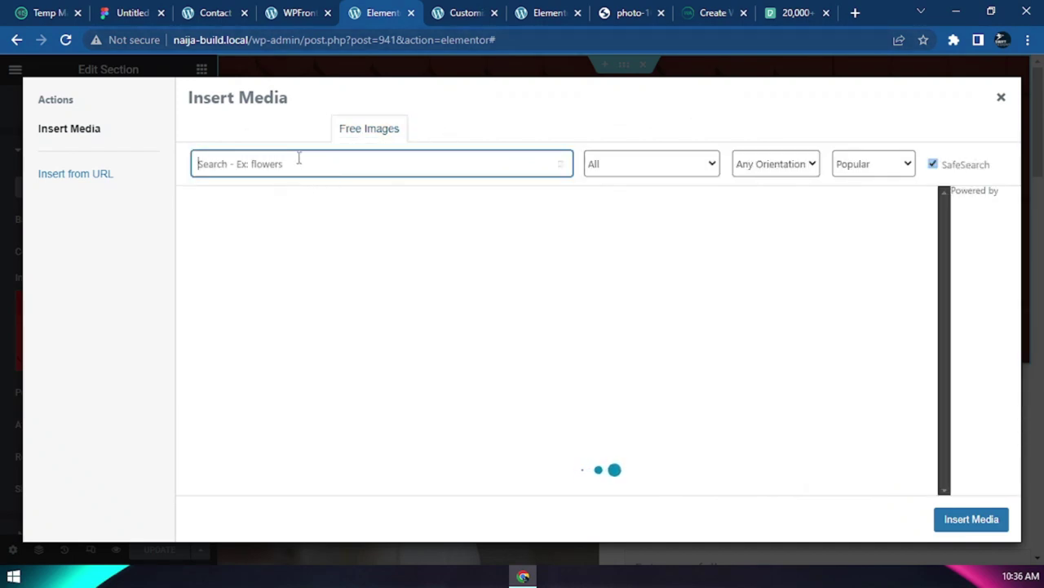
{"action": "type", "text": "contraction build"}
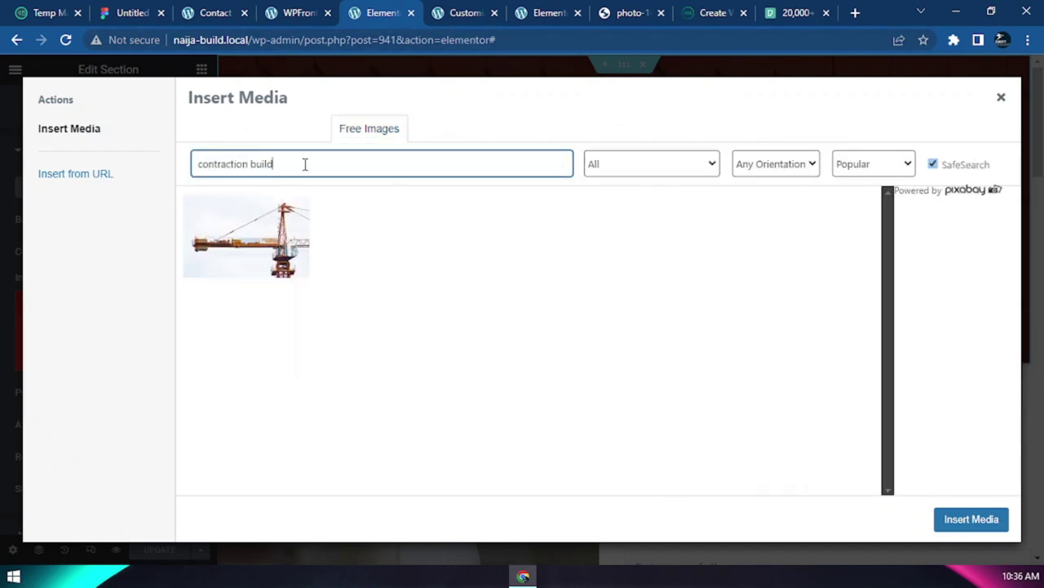
{"action": "mouse_move", "coordinate": [259, 240]}
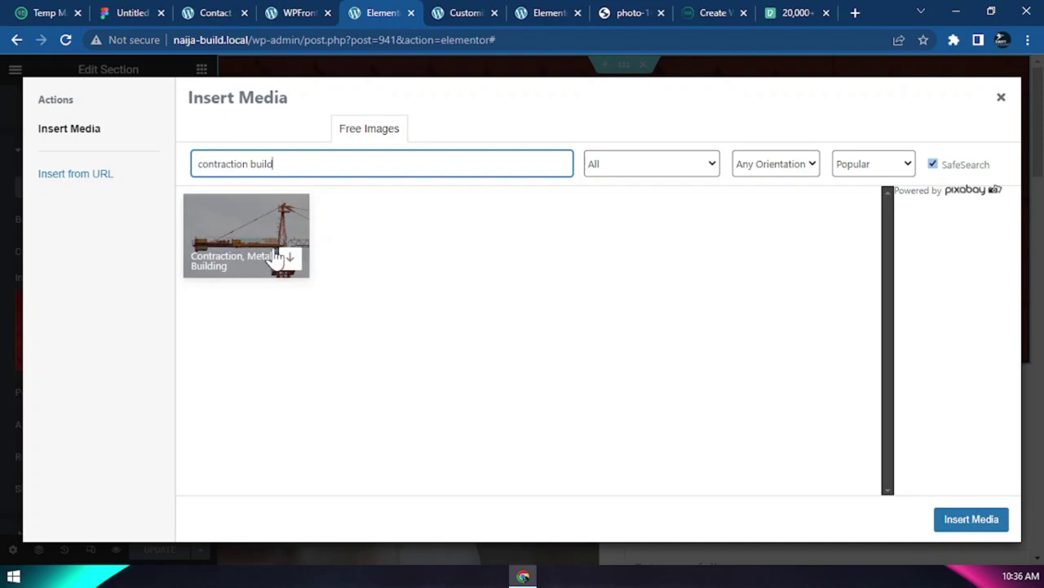
{"action": "left_click", "coordinate": [289, 247]}
{"action": "left_click", "coordinate": [956, 170]}
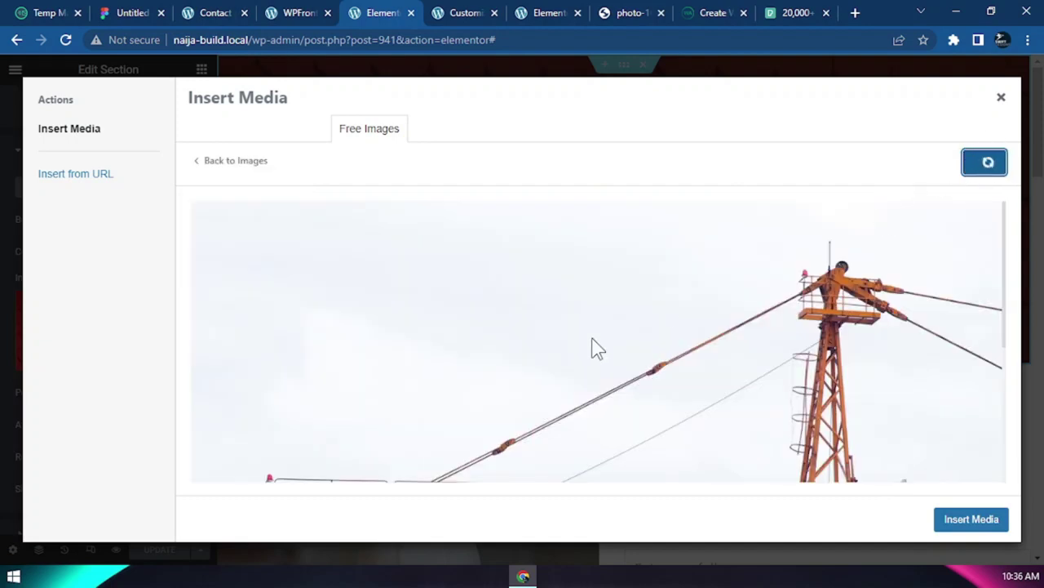
{"action": "scroll", "coordinate": [598, 348], "scroll_direction": "down", "scroll_amount": 5}
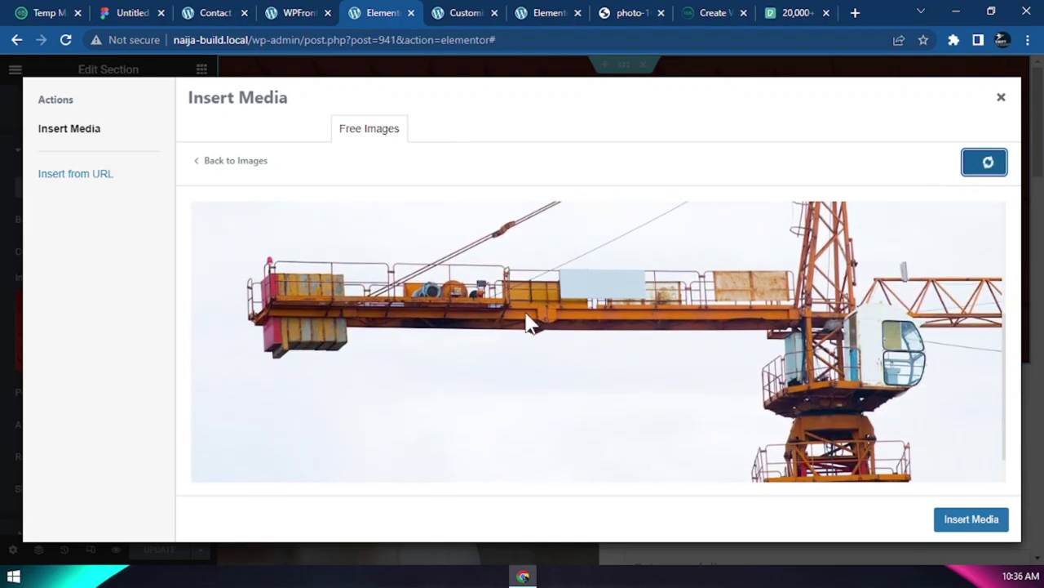
Select the photo beside the contact form and copy the full-size Pexels welder image URL
{"action": "scroll", "coordinate": [611, 168], "scroll_direction": "down", "scroll_amount": 4}
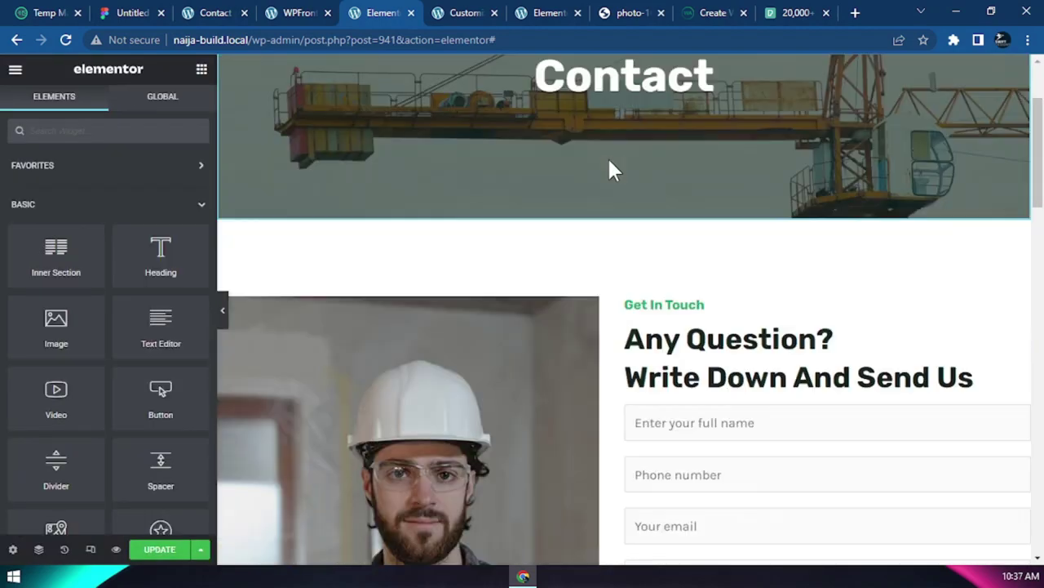
{"action": "scroll", "coordinate": [609, 159], "scroll_direction": "down", "scroll_amount": 2}
{"action": "scroll", "coordinate": [541, 156], "scroll_direction": "up", "scroll_amount": 2}
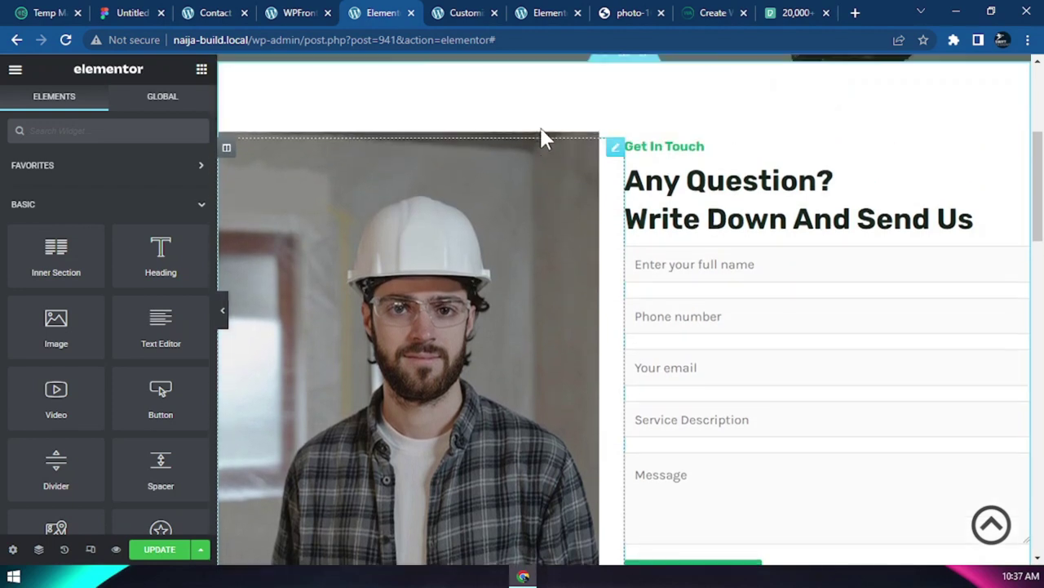
{"action": "left_click", "coordinate": [572, 173]}
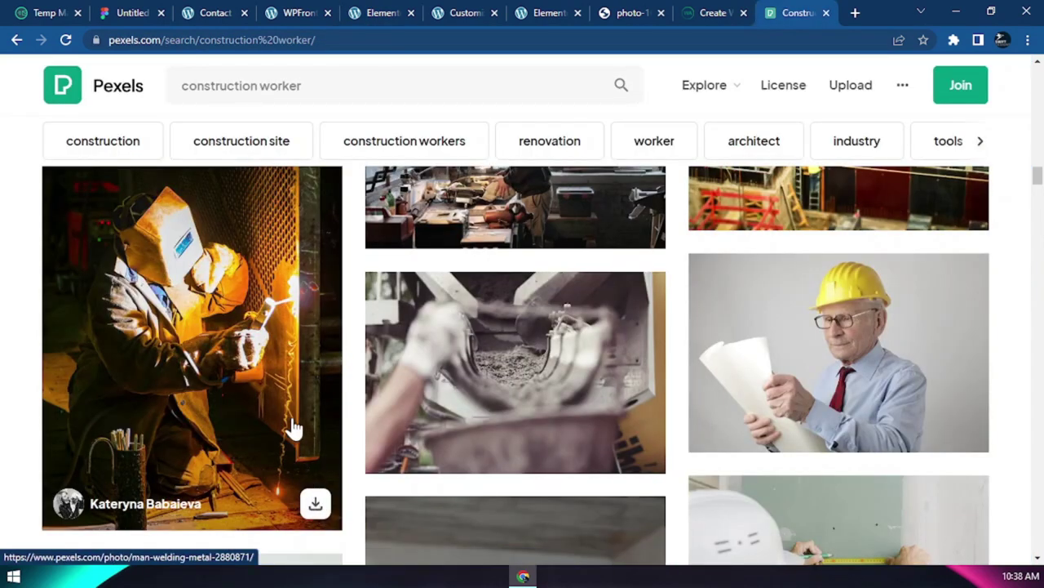
{"action": "left_click", "coordinate": [244, 333]}
{"action": "right_click", "coordinate": [478, 301]}
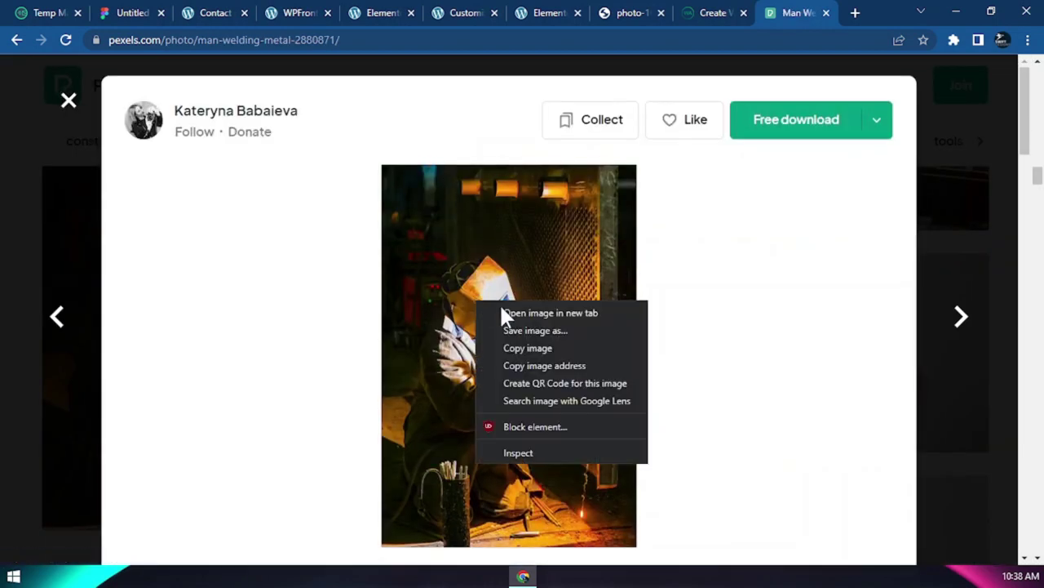
{"action": "left_click", "coordinate": [551, 313]}
{"action": "left_click", "coordinate": [795, 15]}
{"action": "left_click", "coordinate": [782, 39]}
{"action": "key", "text": "ctrl+c"}
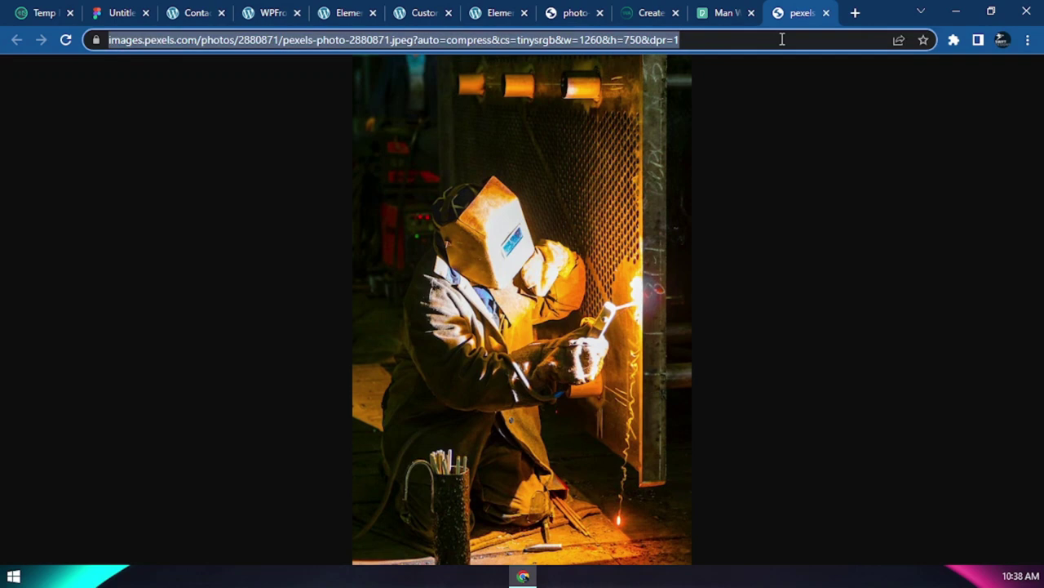
Insert the welder photo into the image widget from its pasted URL
{"action": "left_click", "coordinate": [344, 16]}
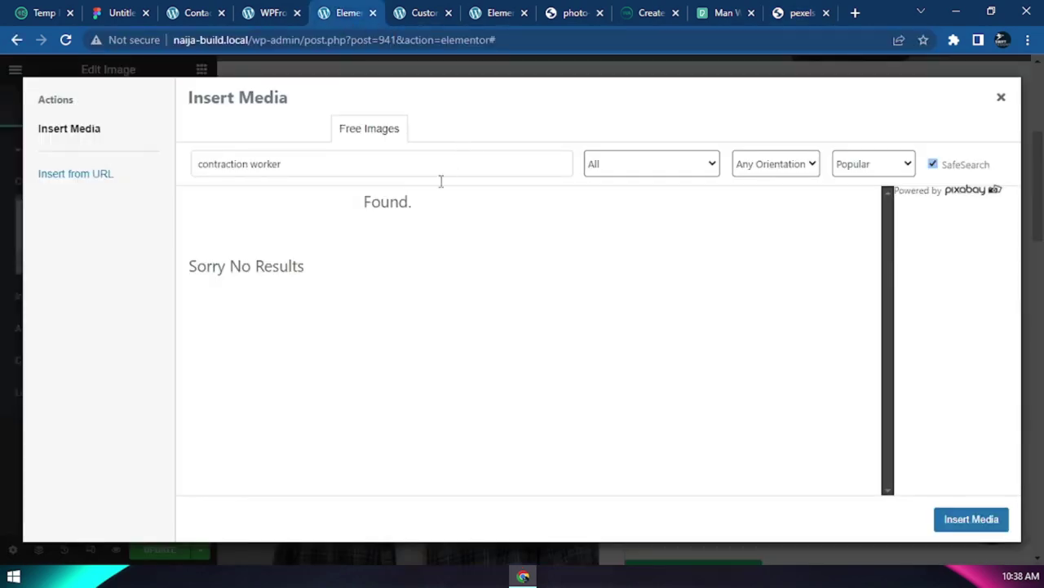
{"action": "left_click", "coordinate": [217, 130]}
{"action": "left_click", "coordinate": [82, 175]}
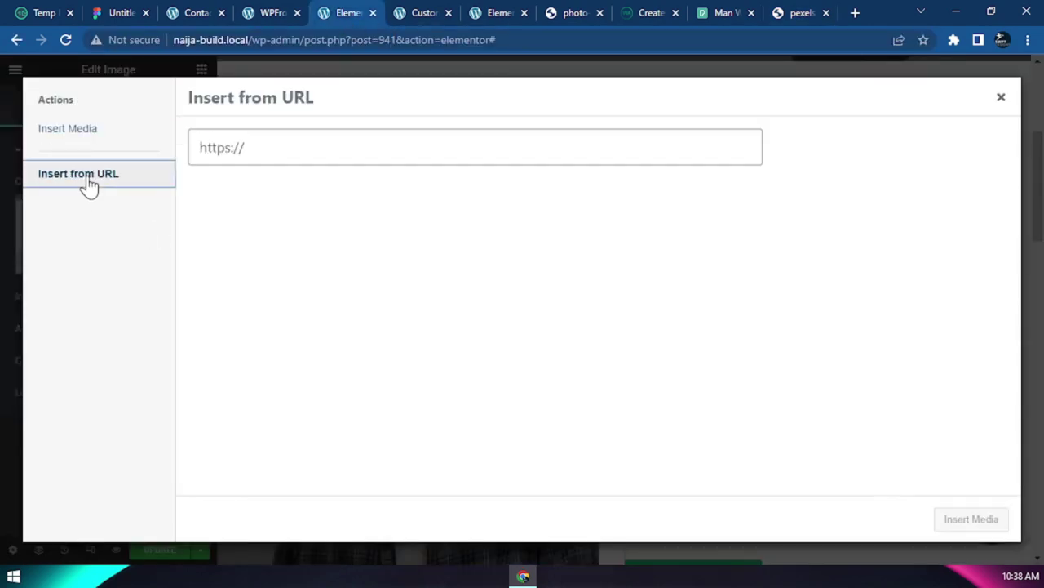
{"action": "left_click", "coordinate": [348, 144]}
{"action": "key", "text": "ctrl+v"}
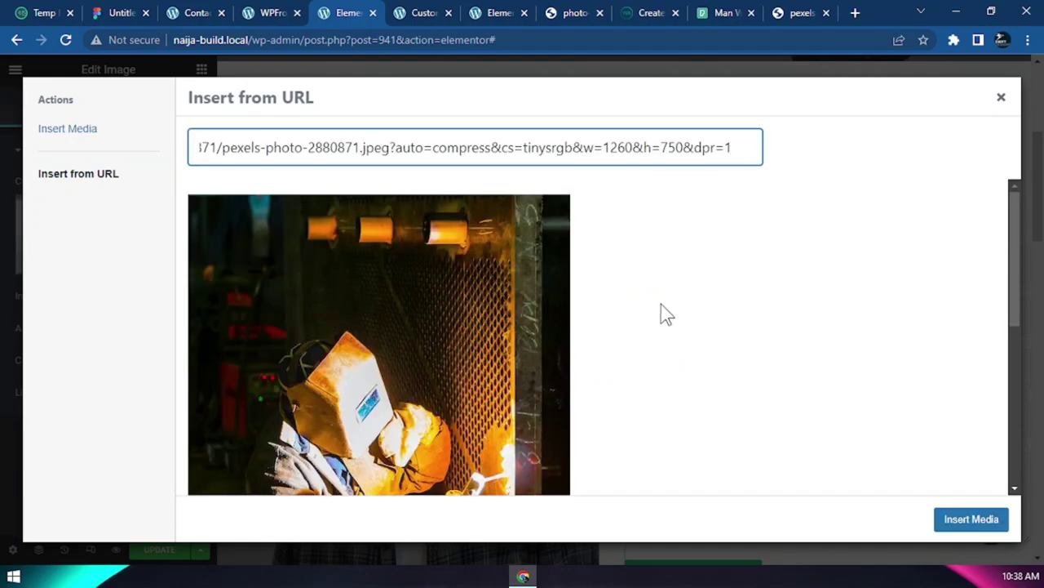
{"action": "scroll", "coordinate": [781, 382], "scroll_direction": "down", "scroll_amount": 3}
{"action": "left_click", "coordinate": [955, 514]}
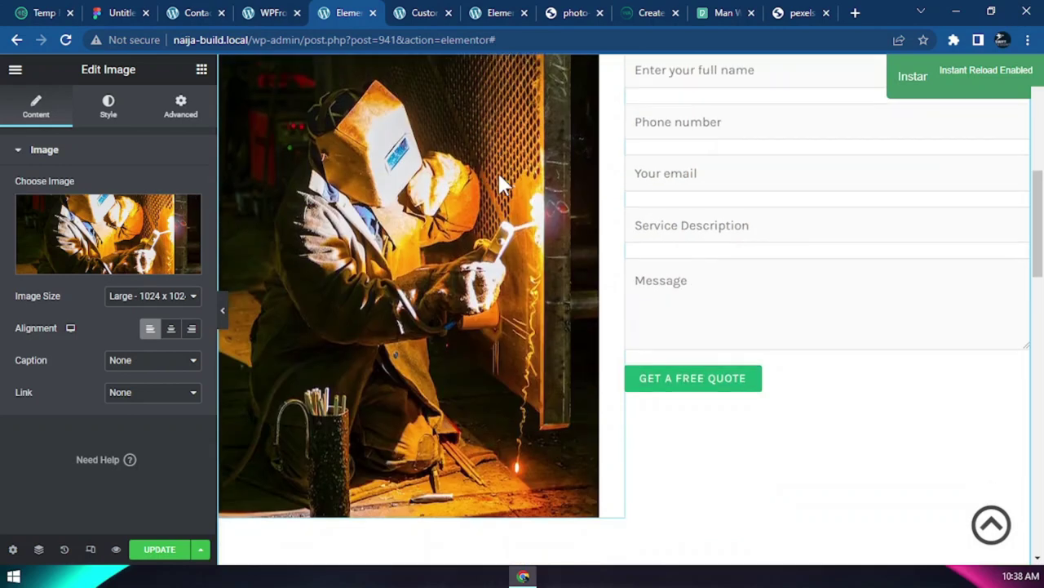
Update the Contact page to save the new welder photo
{"action": "left_click", "coordinate": [161, 551]}
{"action": "scroll", "coordinate": [699, 200], "scroll_direction": "down", "scroll_amount": 5}
{"action": "scroll", "coordinate": [700, 206], "scroll_direction": "up", "scroll_amount": 1}
{"action": "scroll", "coordinate": [699, 205], "scroll_direction": "up", "scroll_amount": 3}
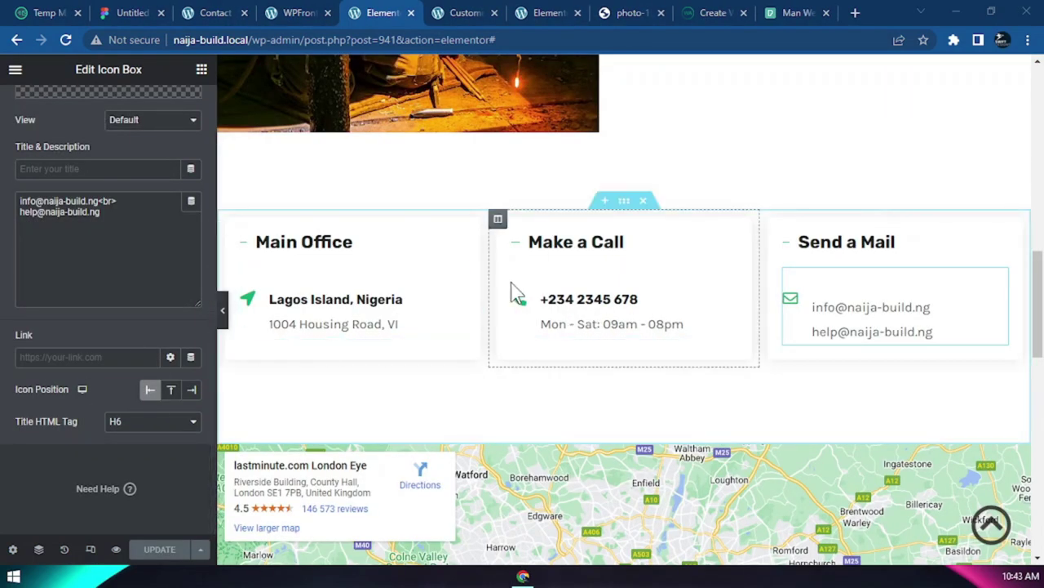
Put the two e-mail addresses in the Send a Mail card on separate lines
{"action": "triple_click", "coordinate": [839, 312]}
{"action": "left_click", "coordinate": [790, 349]}
{"action": "key", "text": "Return"}
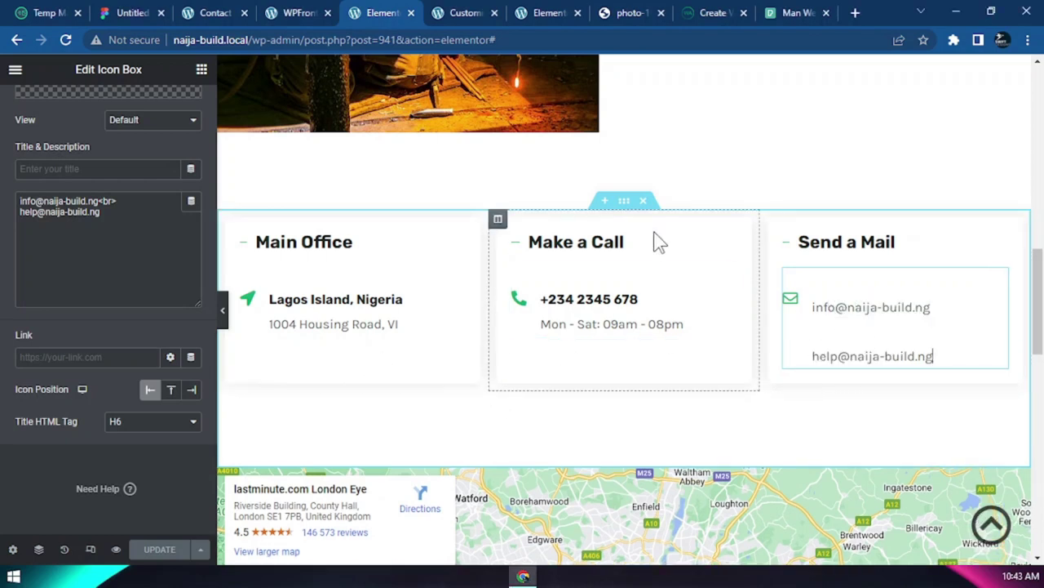
{"action": "left_click", "coordinate": [747, 158]}
Scroll down and select the map section below the contact cards
{"action": "scroll", "coordinate": [552, 261], "scroll_direction": "down", "scroll_amount": 2}
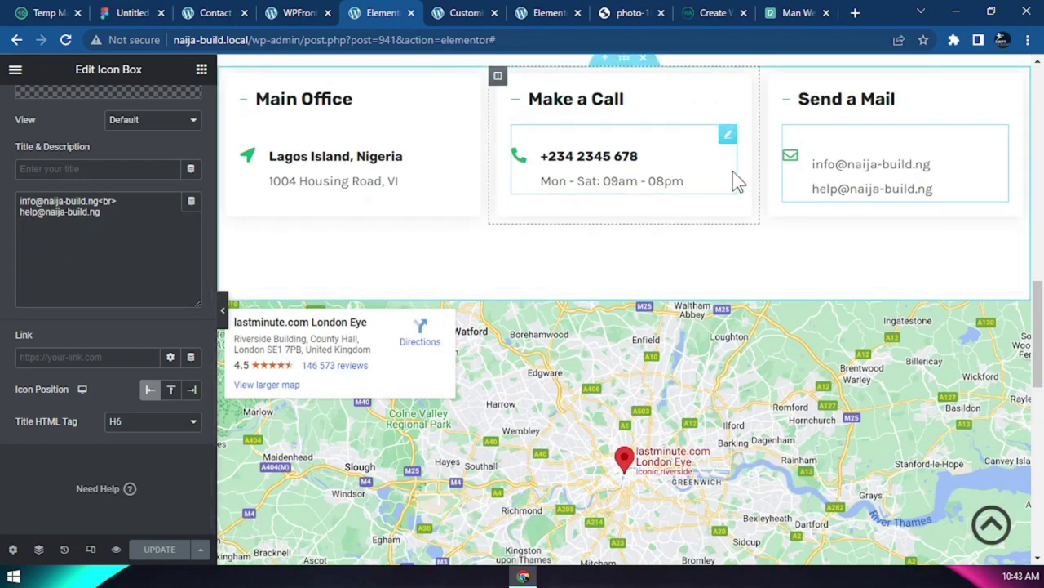
{"action": "scroll", "coordinate": [692, 246], "scroll_direction": "down", "scroll_amount": 1}
{"action": "left_click", "coordinate": [625, 184]}
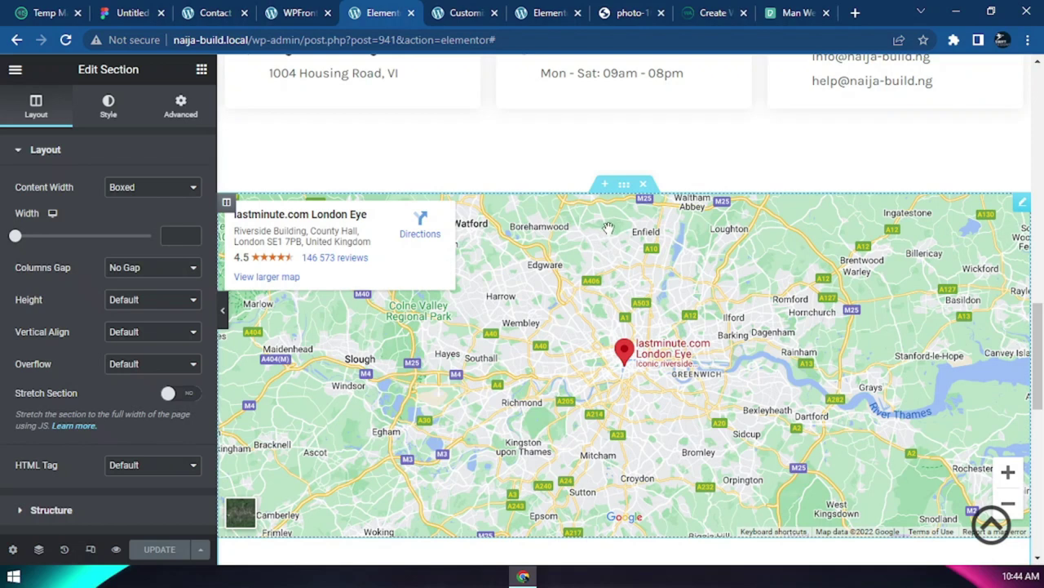
Use the Navigator to find and select the Google Maps widget in the fourth section
{"action": "left_click", "coordinate": [1022, 210]}
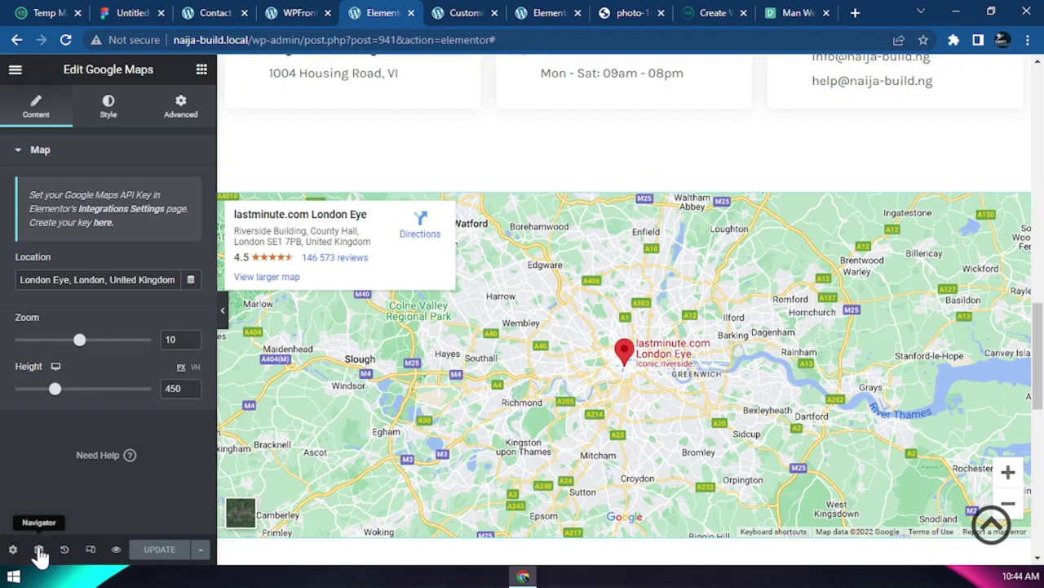
{"action": "left_click", "coordinate": [39, 553]}
{"action": "left_click_drag", "start_coordinate": [951, 139], "coordinate": [725, 161]}
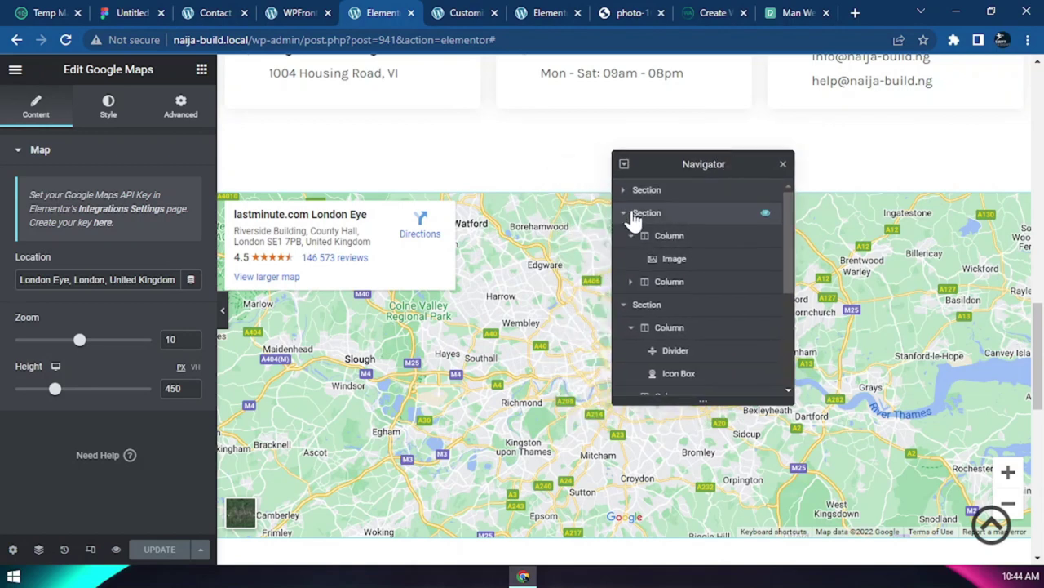
{"action": "left_click", "coordinate": [624, 213]}
{"action": "left_click", "coordinate": [624, 236]}
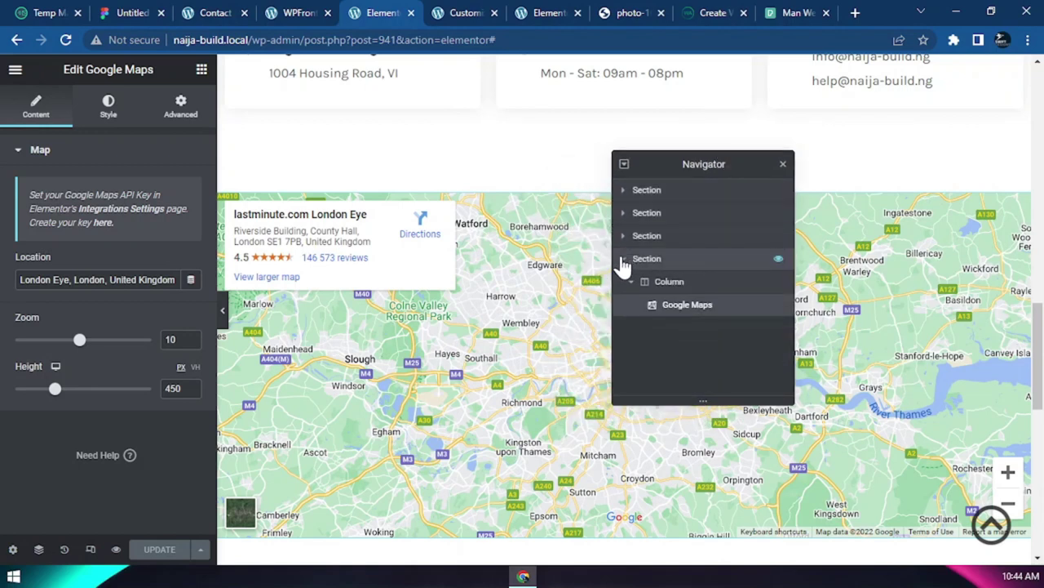
{"action": "left_click", "coordinate": [623, 260]}
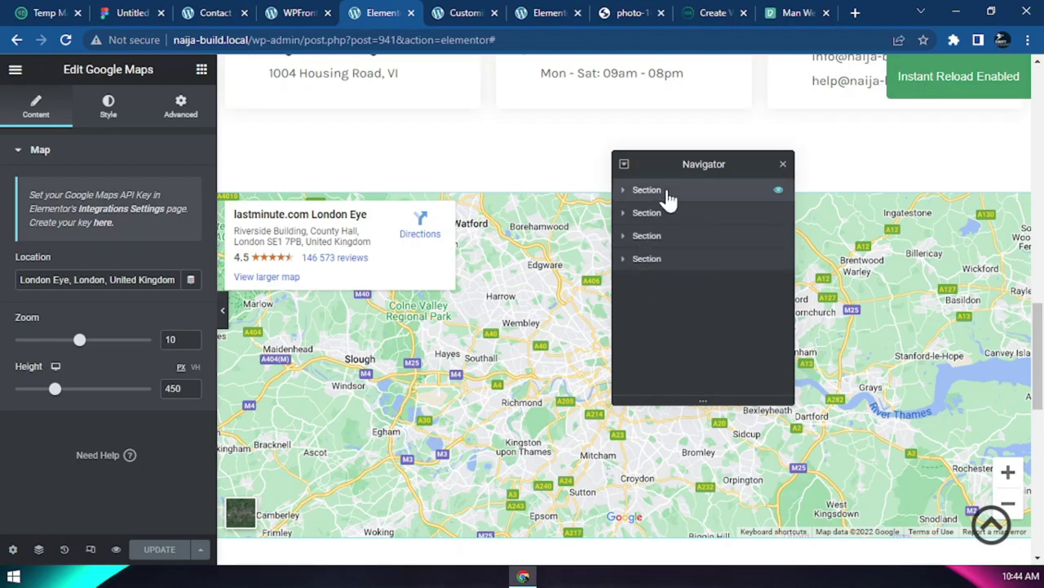
{"action": "left_click", "coordinate": [668, 192]}
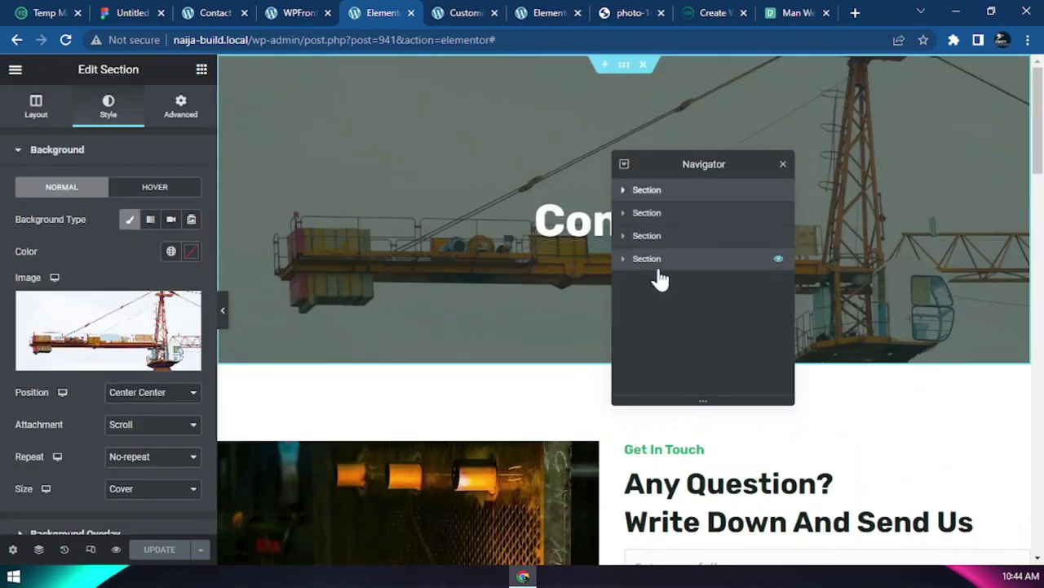
{"action": "left_click", "coordinate": [684, 259]}
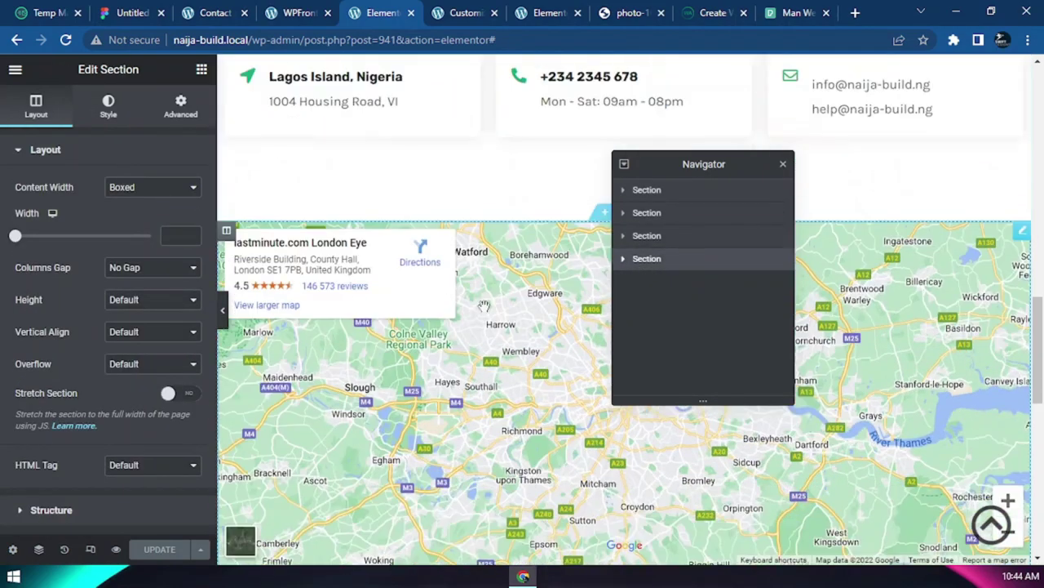
{"action": "scroll", "coordinate": [506, 243], "scroll_direction": "down", "scroll_amount": 1}
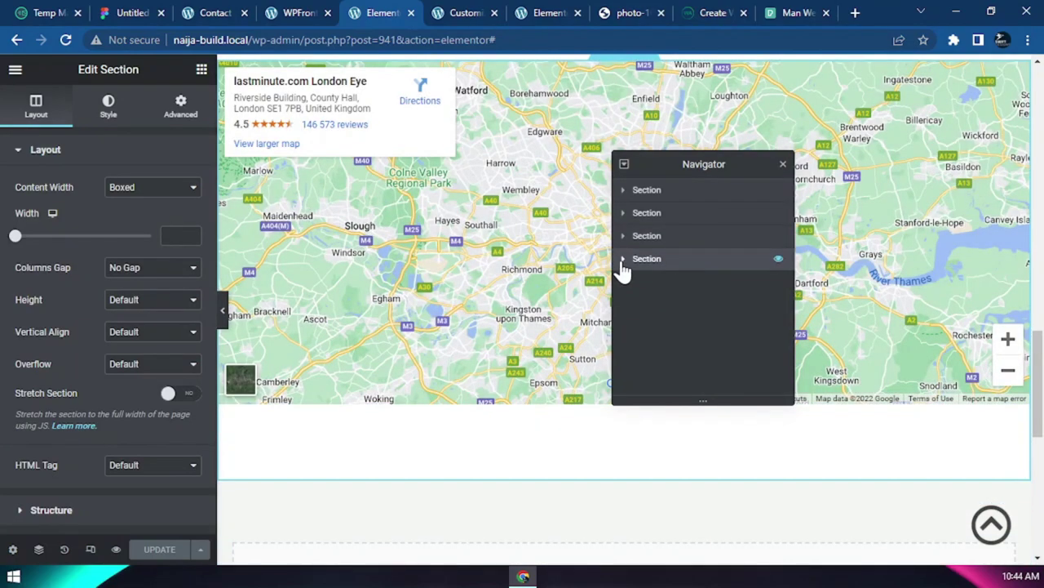
{"action": "left_click", "coordinate": [624, 259]}
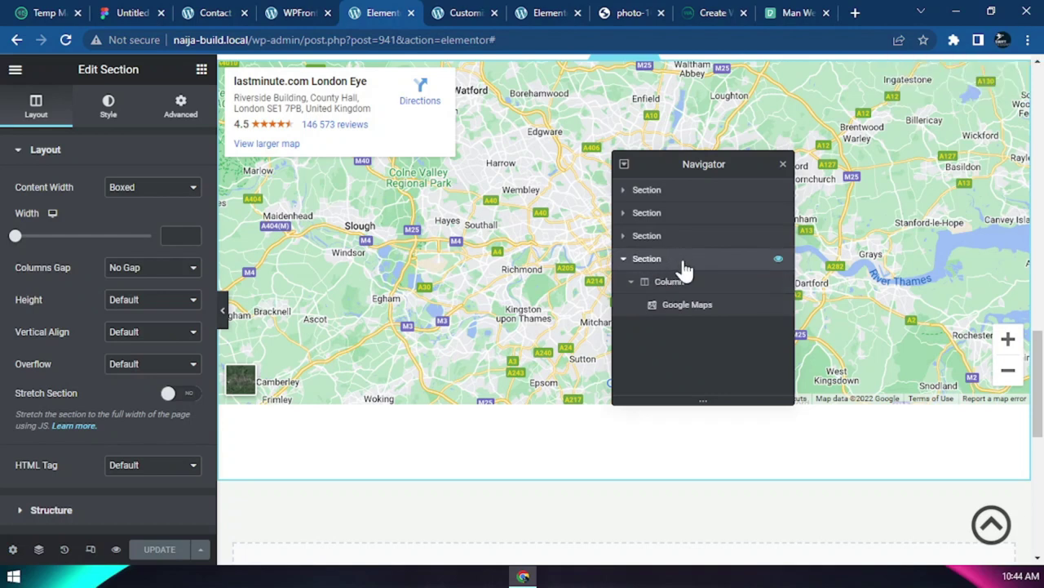
{"action": "left_click", "coordinate": [716, 308]}
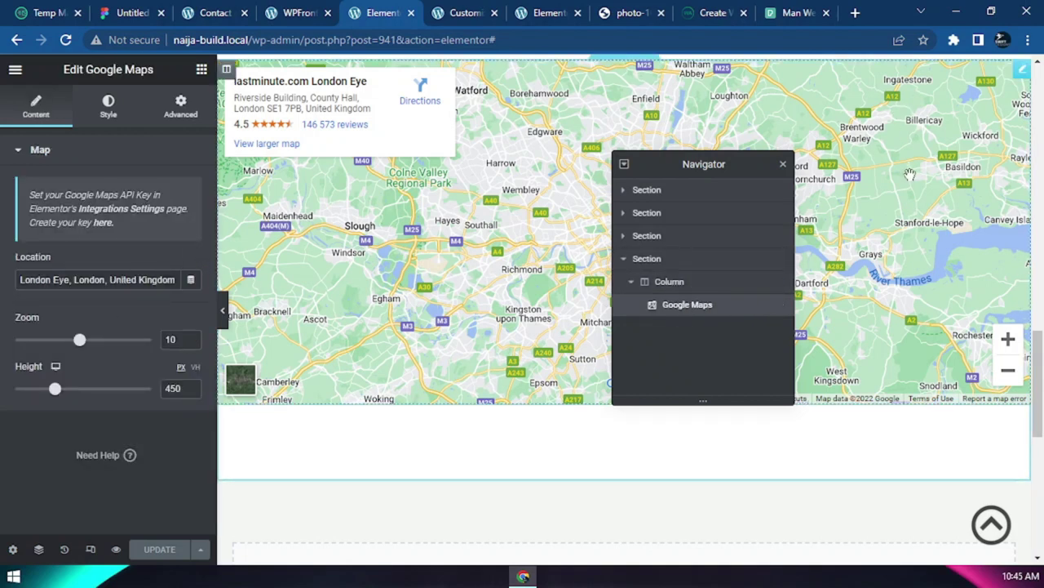
Set the map Location to '1004 Victoria Island' and raise the zoom from 10 to 14
{"action": "triple_click", "coordinate": [111, 282]}
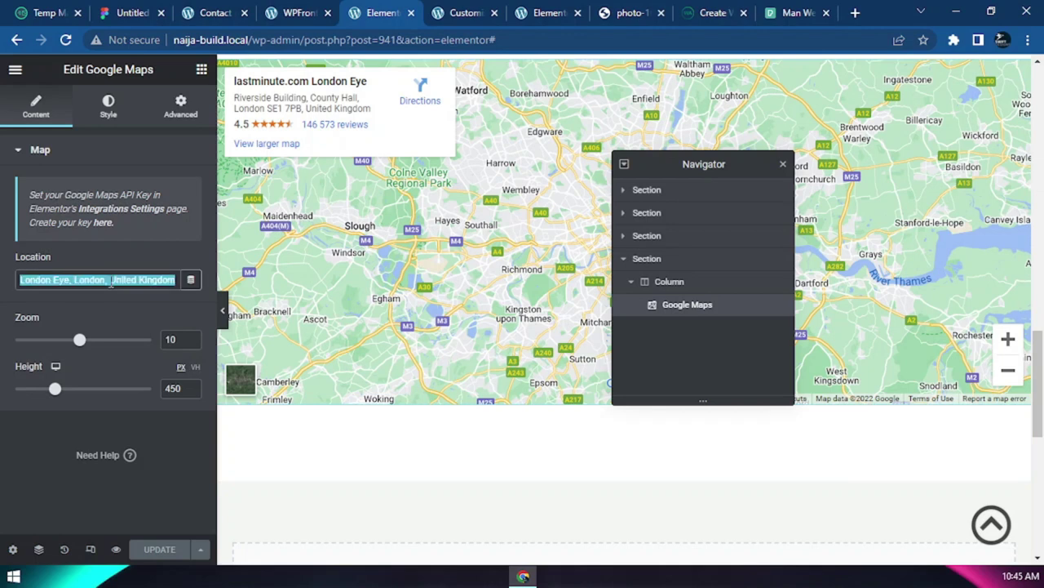
{"action": "type", "text": "1004 Victoria Island"}
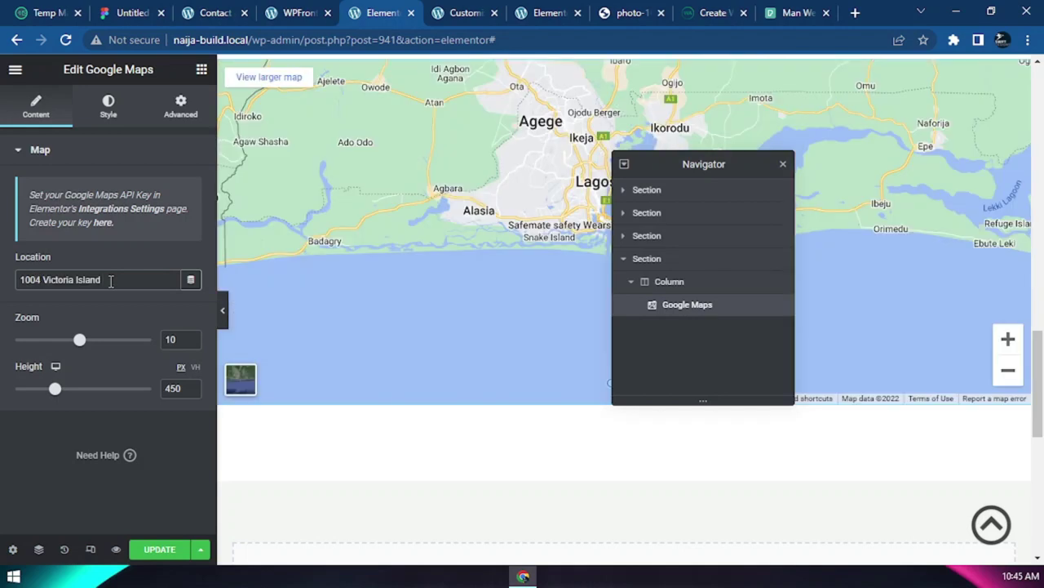
{"action": "mouse_move", "coordinate": [662, 166]}
{"action": "left_mouse_down"}
{"action": "mouse_move", "coordinate": [317, 133]}
{"action": "mouse_move", "coordinate": [355, 140]}
{"action": "left_mouse_up"}
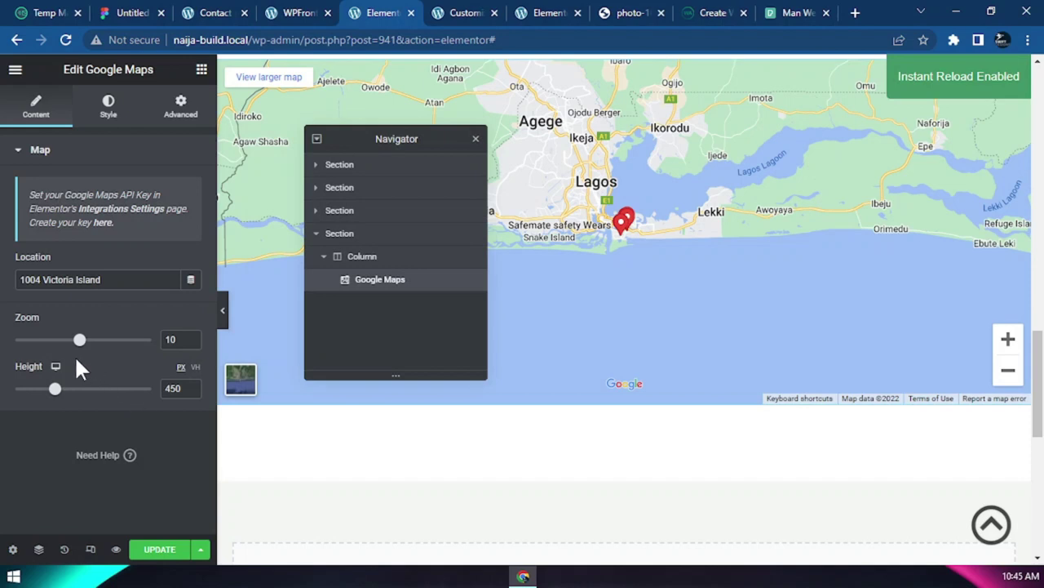
{"action": "left_click", "coordinate": [38, 279]}
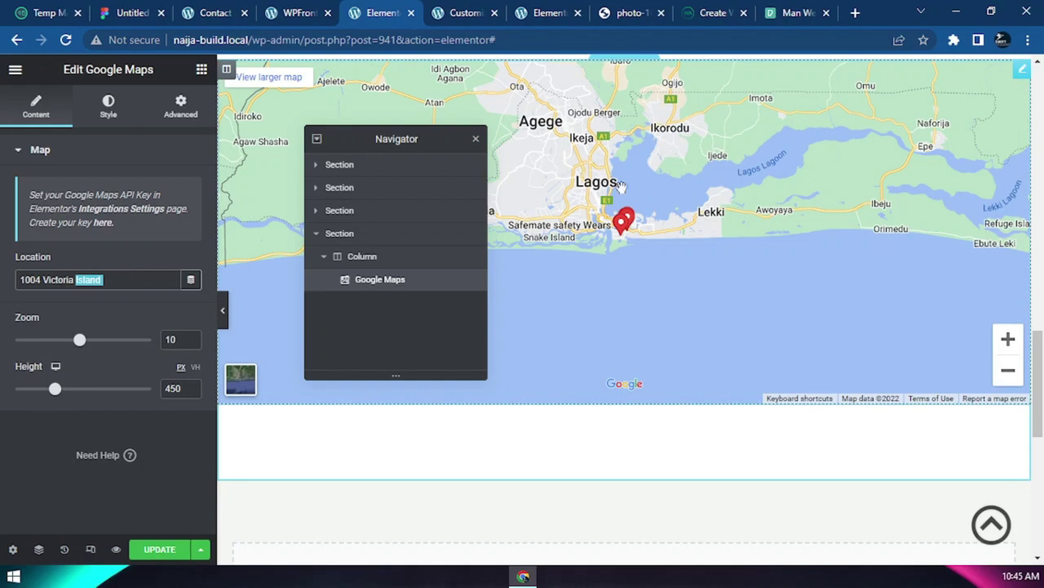
{"action": "left_click_drag", "start_coordinate": [81, 346], "coordinate": [109, 346]}
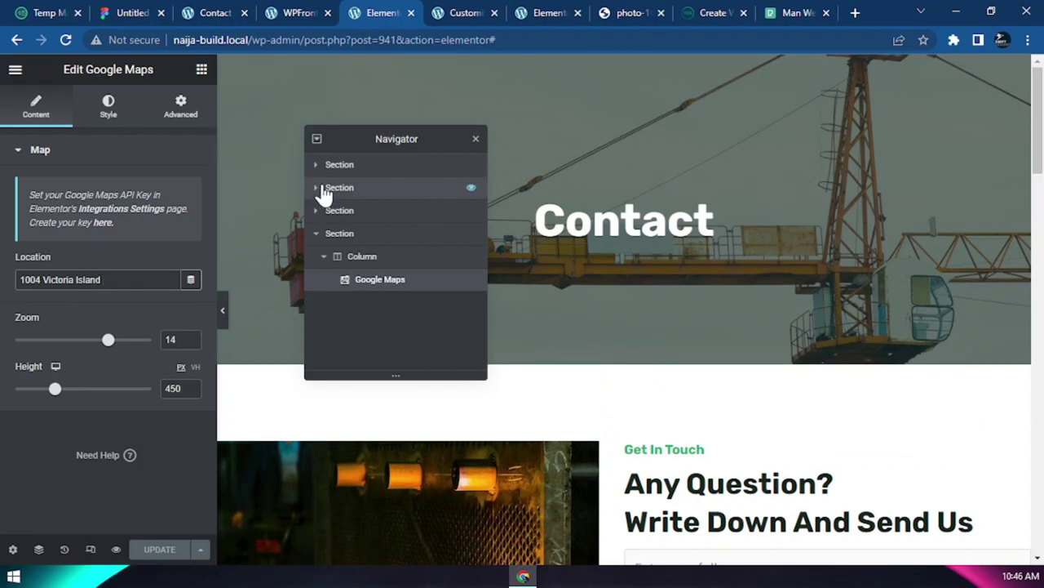
Reload the live Contact Us page to show the crane banner and welder photo
{"action": "key", "text": "ctrl+p"}
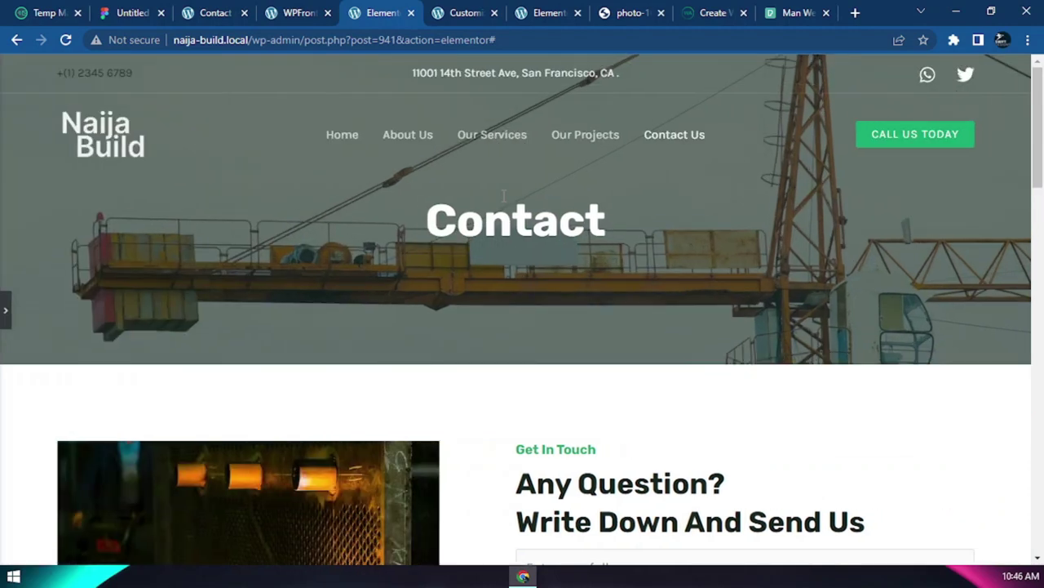
{"action": "scroll", "coordinate": [460, 231], "scroll_direction": "down", "scroll_amount": 1}
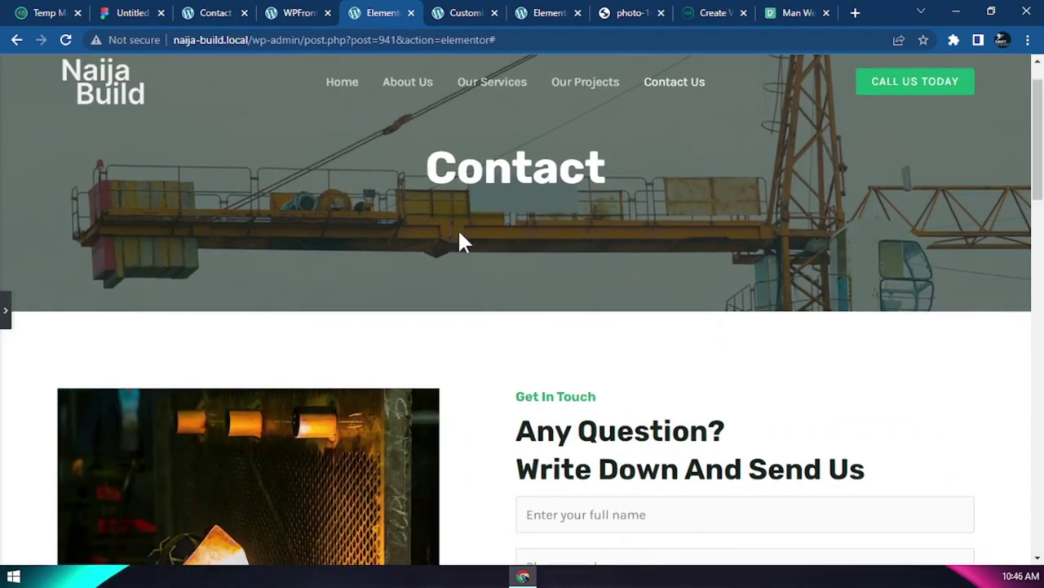
{"action": "scroll", "coordinate": [461, 241], "scroll_direction": "down", "scroll_amount": 12}
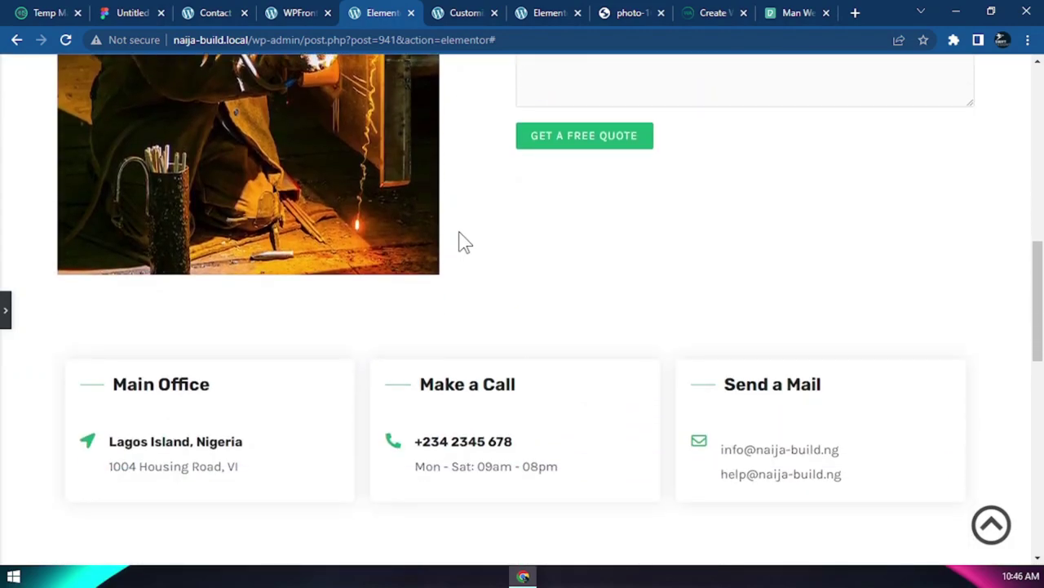
{"action": "scroll", "coordinate": [461, 241], "scroll_direction": "down", "scroll_amount": 10}
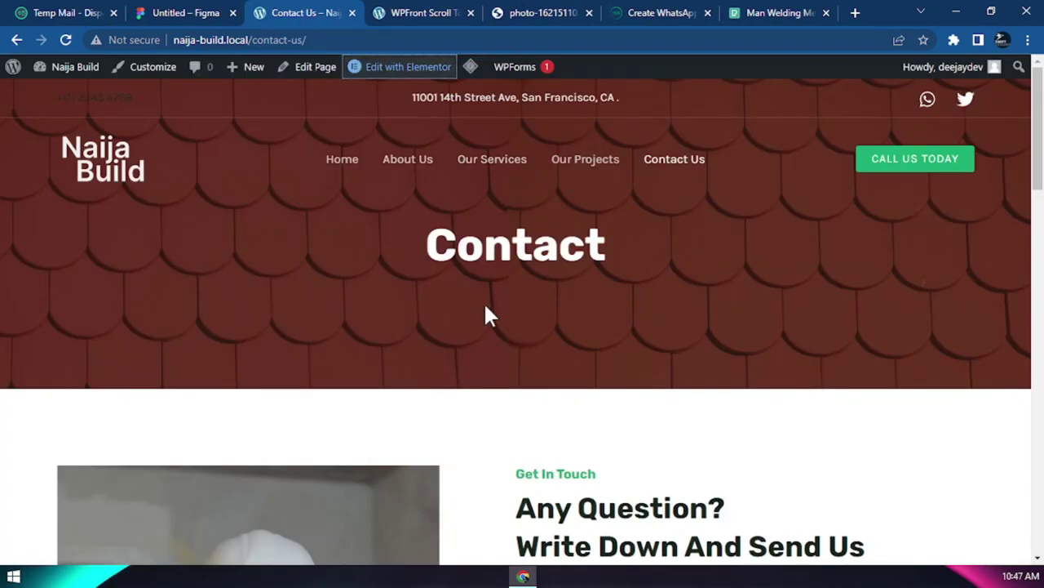
{"action": "scroll", "coordinate": [485, 299], "scroll_direction": "down", "scroll_amount": 10}
{"action": "scroll", "coordinate": [486, 310], "scroll_direction": "down", "scroll_amount": 5}
{"action": "scroll", "coordinate": [221, 140], "scroll_direction": "up", "scroll_amount": 10}
{"action": "left_click", "coordinate": [66, 39]}
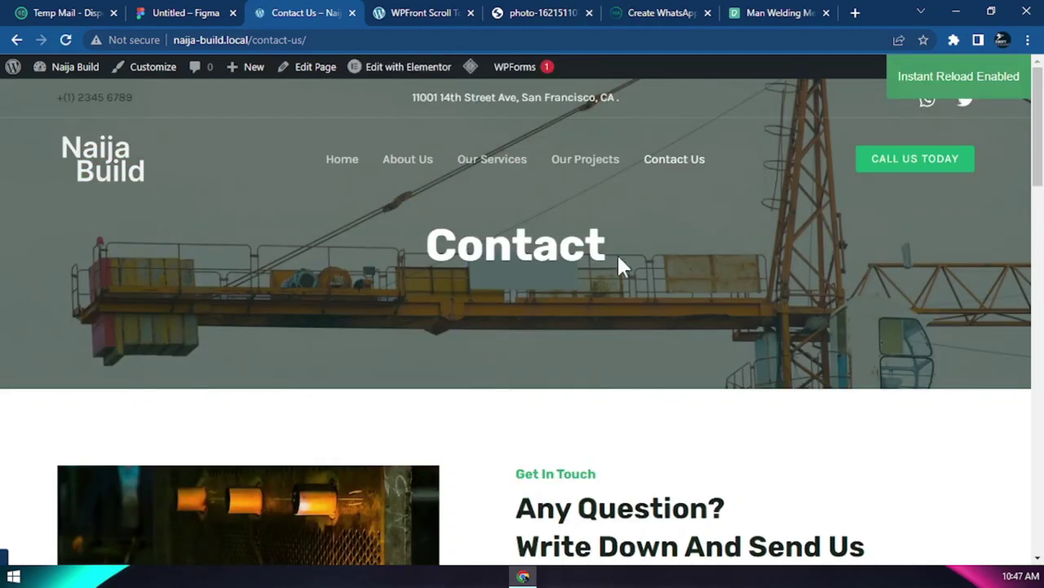
{"action": "scroll", "coordinate": [500, 210], "scroll_direction": "down", "scroll_amount": 6}
{"action": "scroll", "coordinate": [493, 206], "scroll_direction": "up", "scroll_amount": 6}
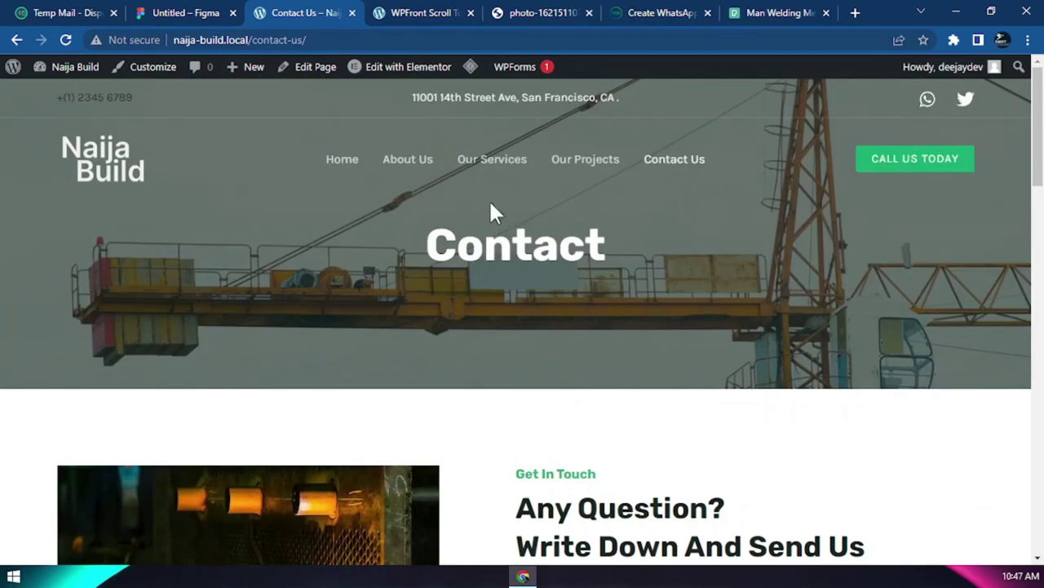
Open the Projects page in Elementor, with Services and About Us pages open alongside
{"action": "left_click", "coordinate": [594, 167]}
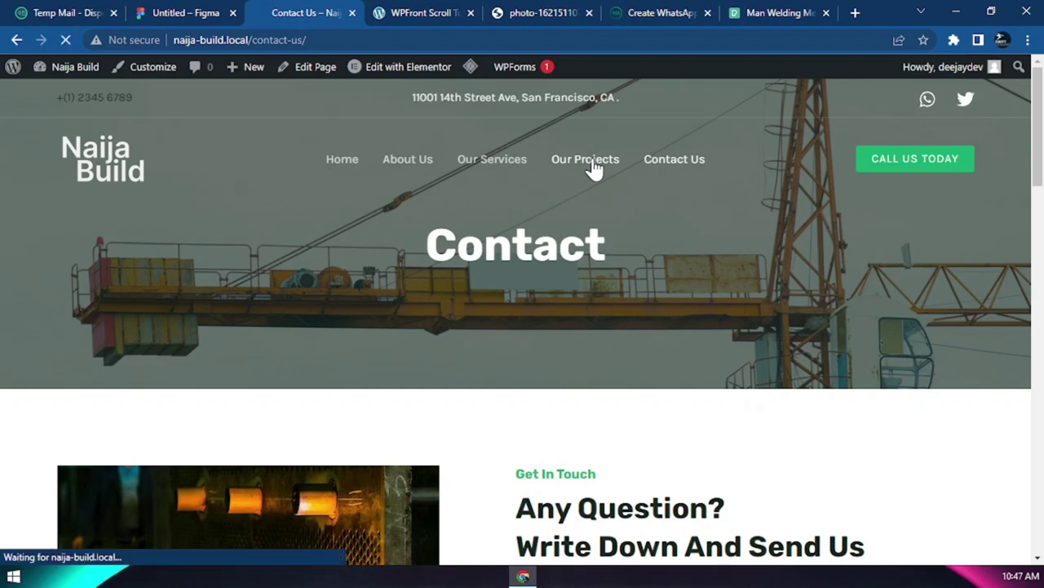
{"action": "scroll", "coordinate": [614, 217], "scroll_direction": "down", "scroll_amount": 1}
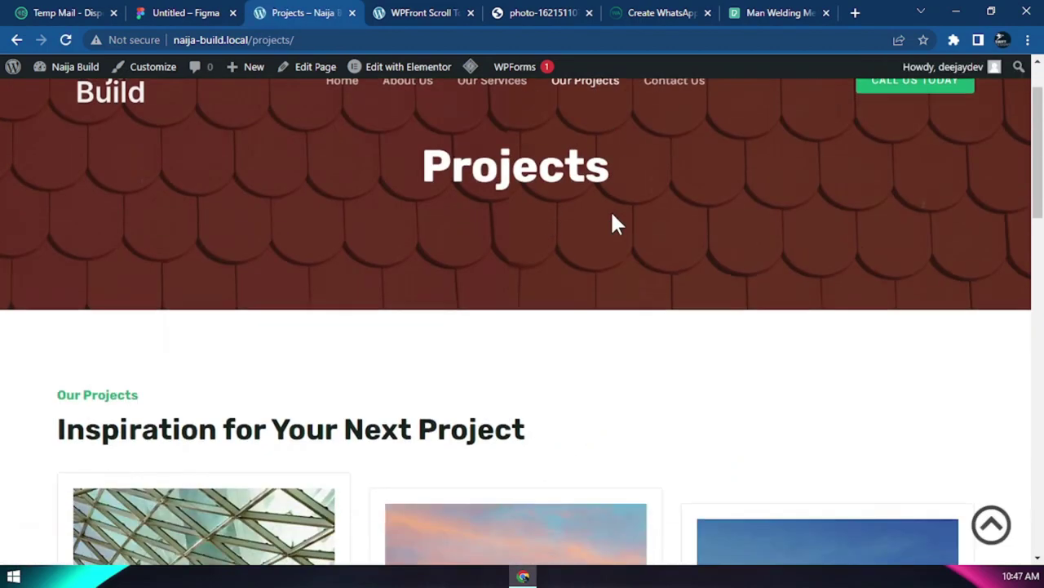
{"action": "scroll", "coordinate": [613, 221], "scroll_direction": "up", "scroll_amount": 1}
{"action": "left_click", "coordinate": [400, 67]}
{"action": "left_click", "coordinate": [361, 12]}
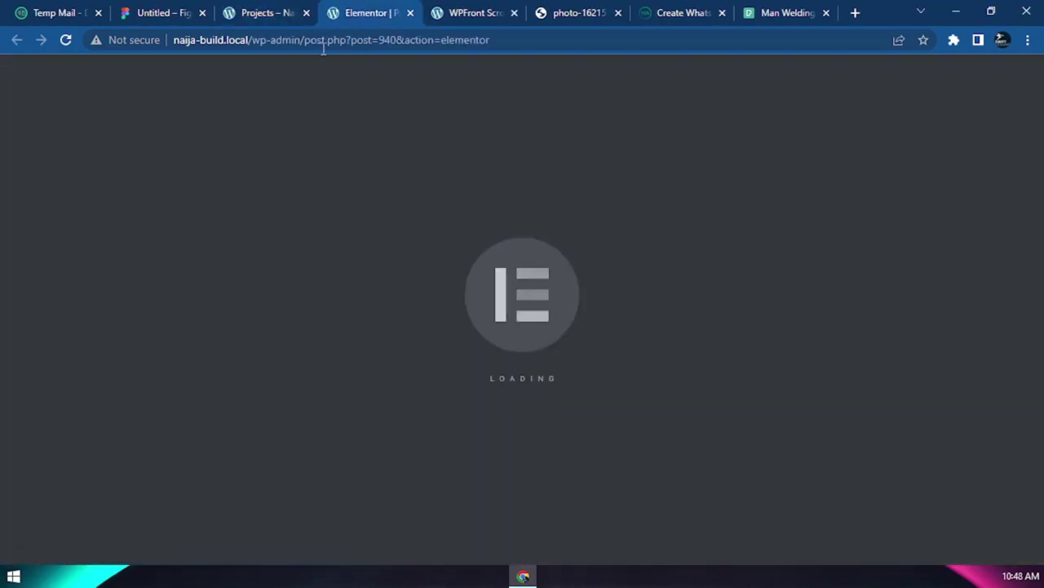
{"action": "left_click", "coordinate": [269, 18]}
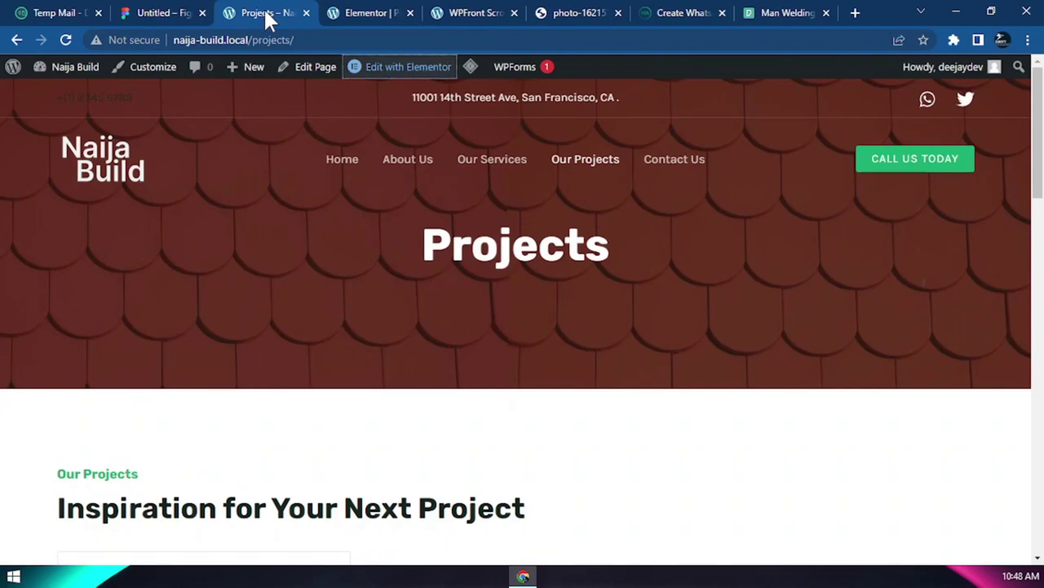
{"action": "left_click", "coordinate": [497, 164], "text": "ctrl"}
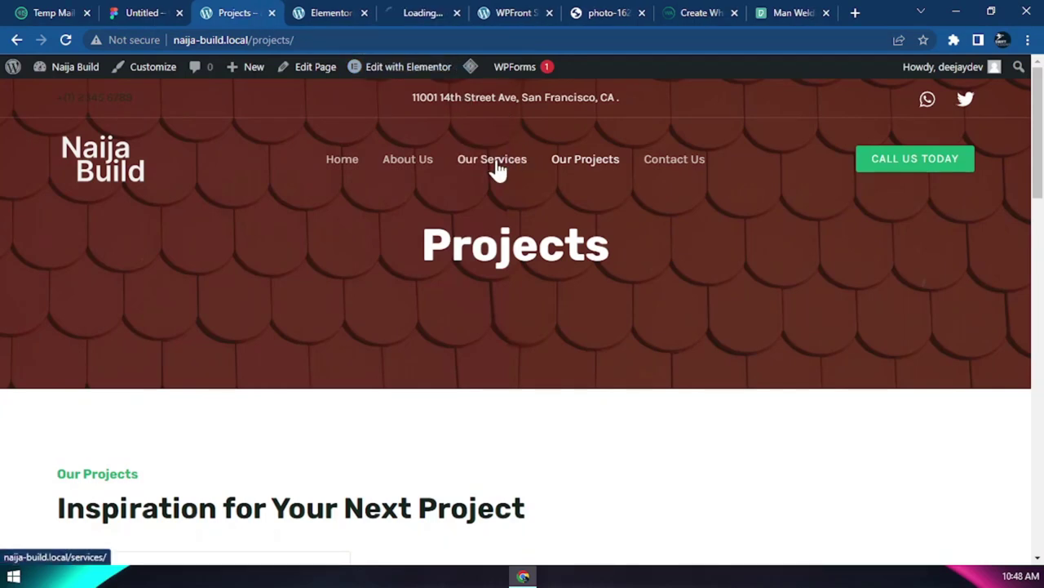
{"action": "left_click", "coordinate": [420, 167], "text": "ctrl"}
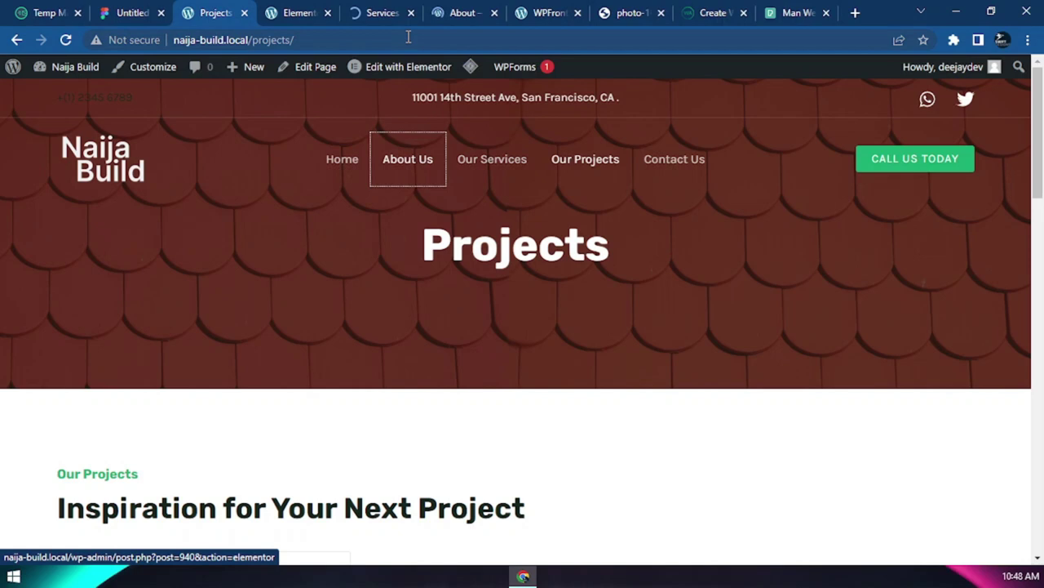
{"action": "left_click", "coordinate": [380, 15]}
{"action": "left_click", "coordinate": [293, 13]}
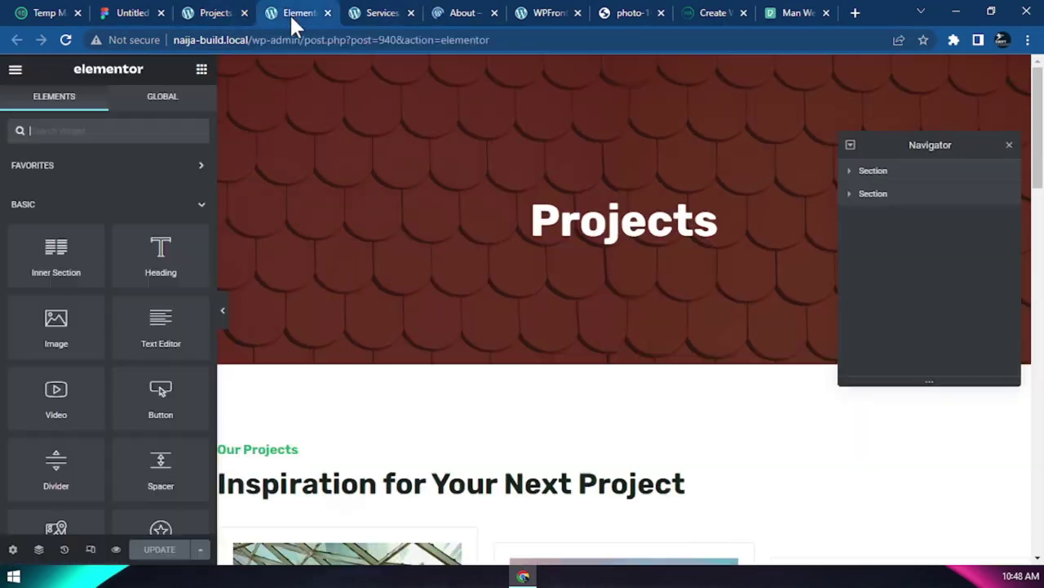
{"action": "left_click", "coordinate": [380, 14]}
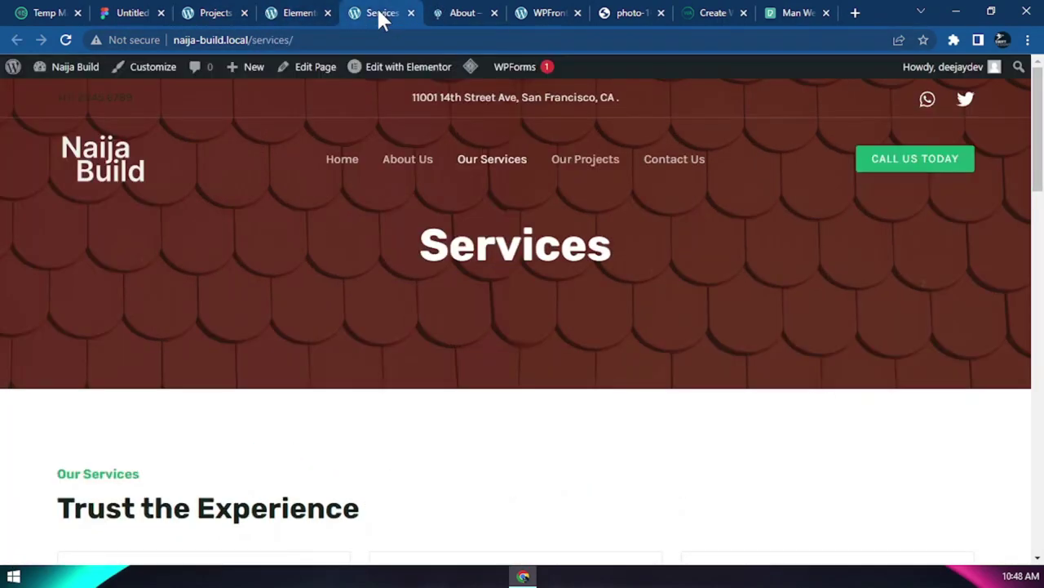
{"action": "left_click", "coordinate": [455, 13]}
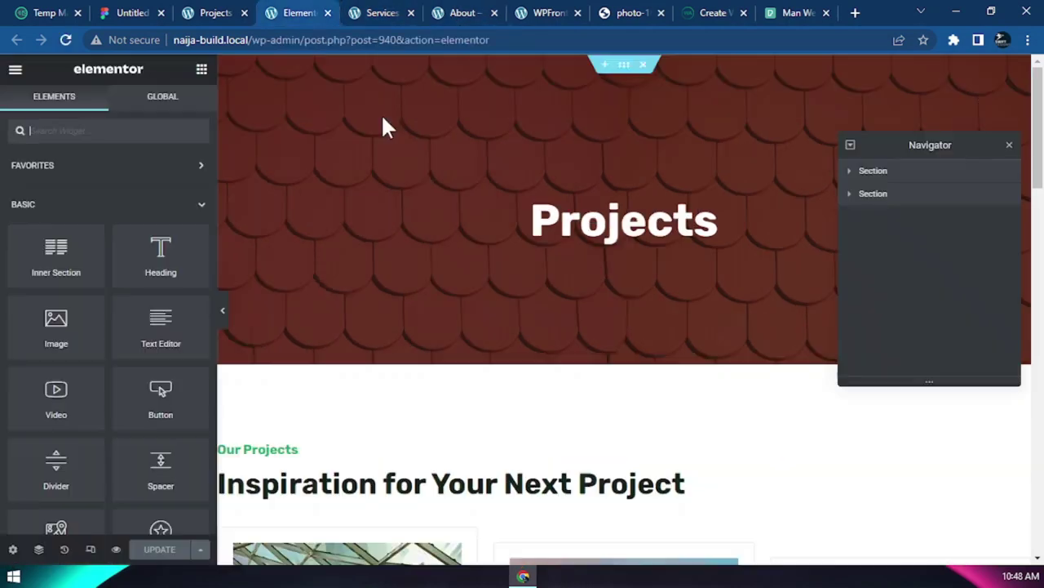
{"action": "key", "text": "ctrl+4"}
Select the Projects hero section and open its background image chooser, then go to Pexels
{"action": "left_click", "coordinate": [625, 72]}
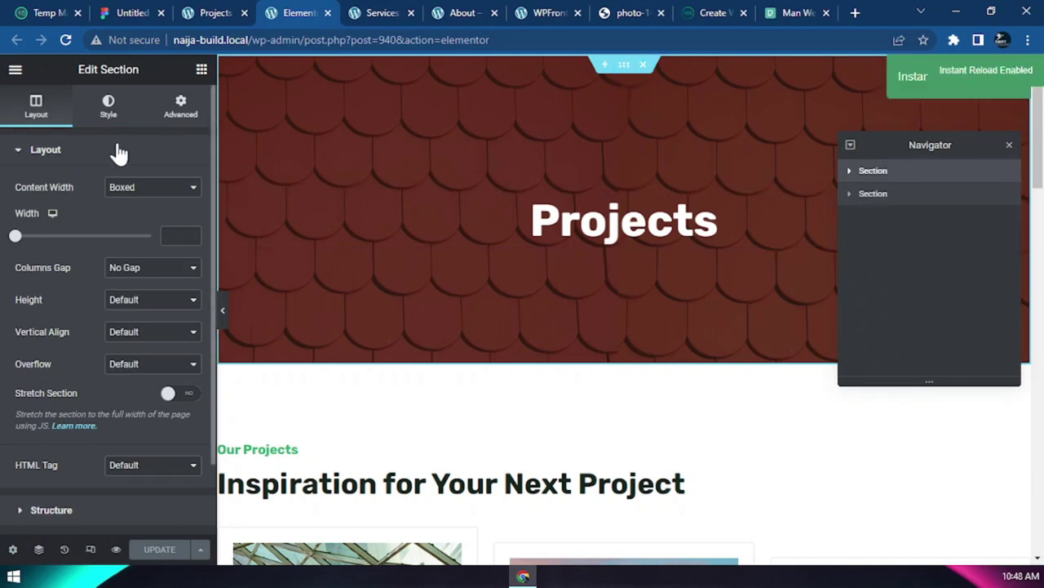
{"action": "left_click", "coordinate": [108, 106]}
{"action": "left_click", "coordinate": [110, 341]}
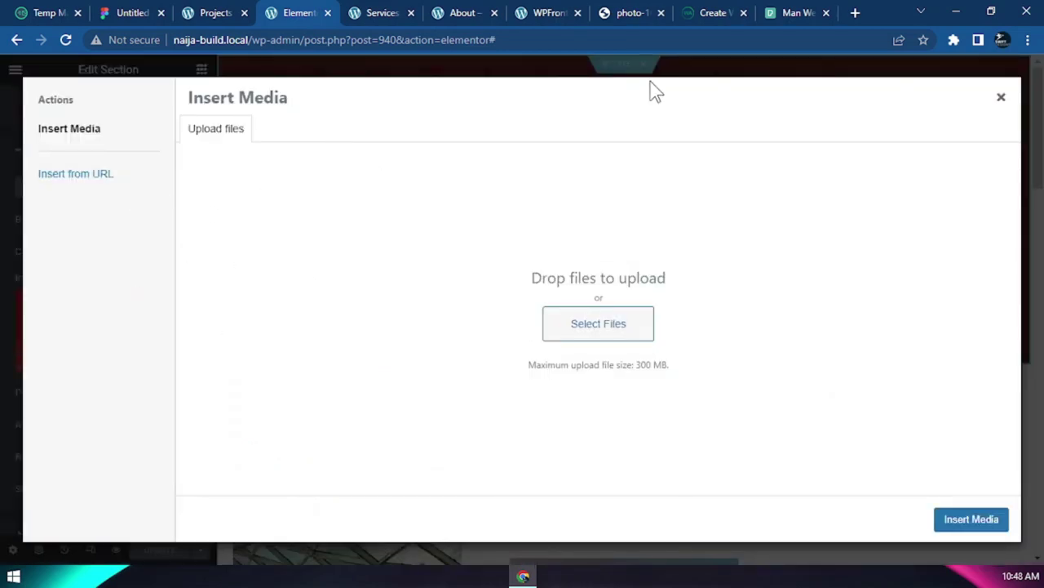
{"action": "left_click", "coordinate": [792, 15]}
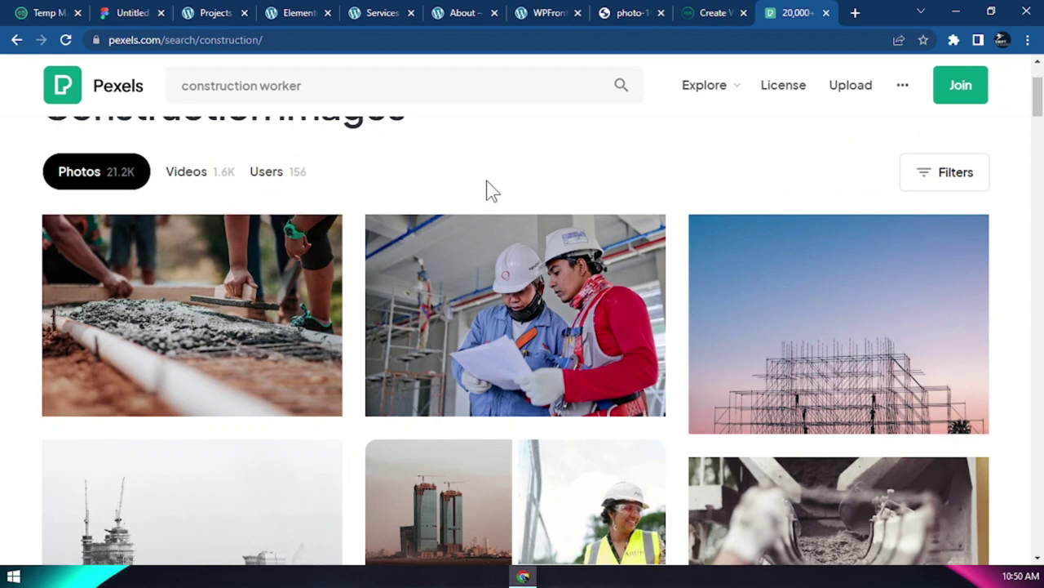
Open the Pexels scaffolding-at-sunset photo (pexels-photo-1117452.jpeg) full size and copy its URL
{"action": "scroll", "coordinate": [486, 180], "scroll_direction": "down", "scroll_amount": 4}
{"action": "scroll", "coordinate": [485, 196], "scroll_direction": "up", "scroll_amount": 3}
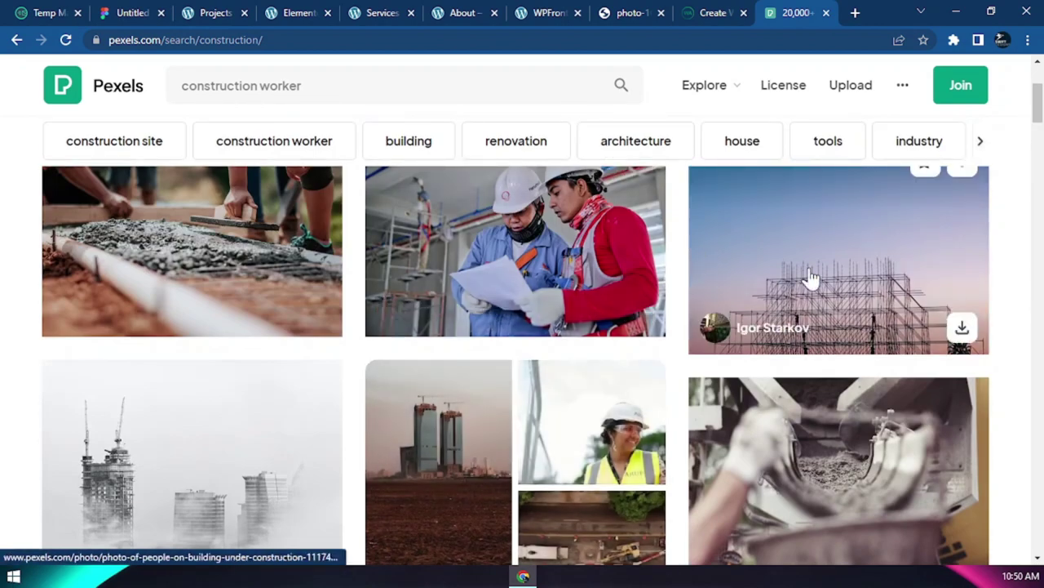
{"action": "right_click", "coordinate": [860, 288]}
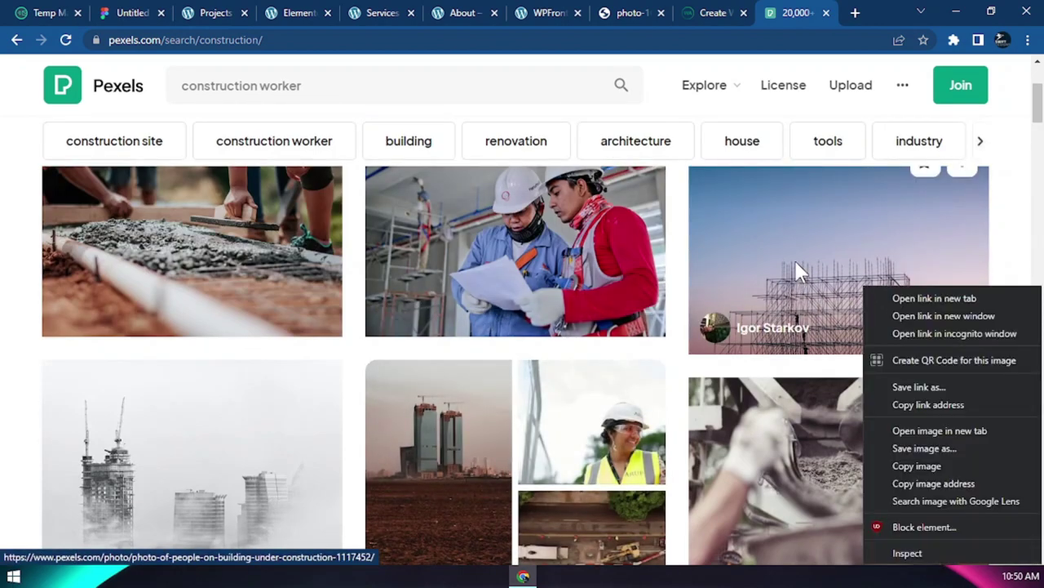
{"action": "left_click", "coordinate": [795, 259]}
{"action": "right_click", "coordinate": [531, 263]}
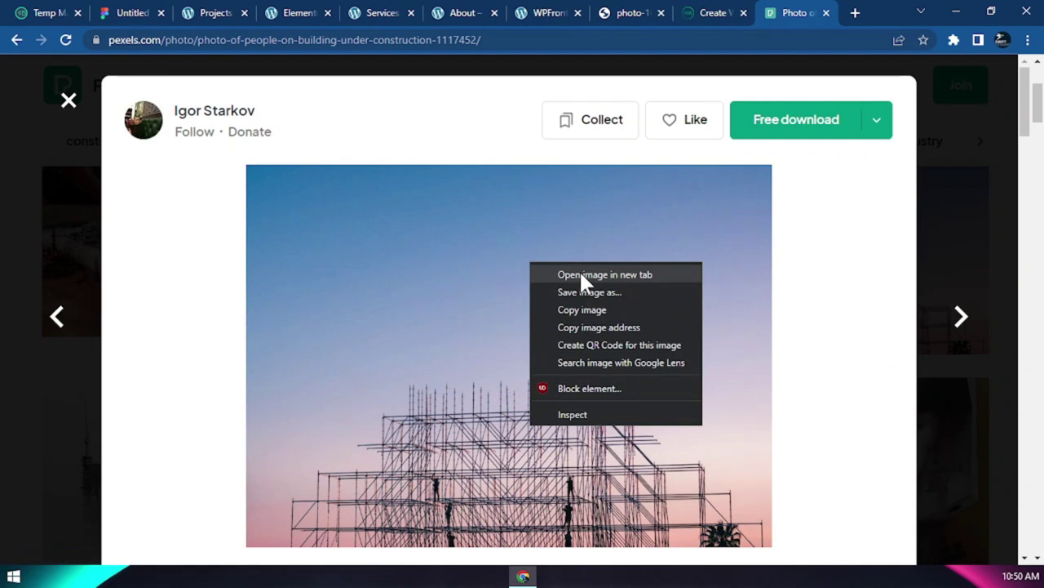
{"action": "left_click", "coordinate": [580, 275]}
{"action": "left_click", "coordinate": [772, 14]}
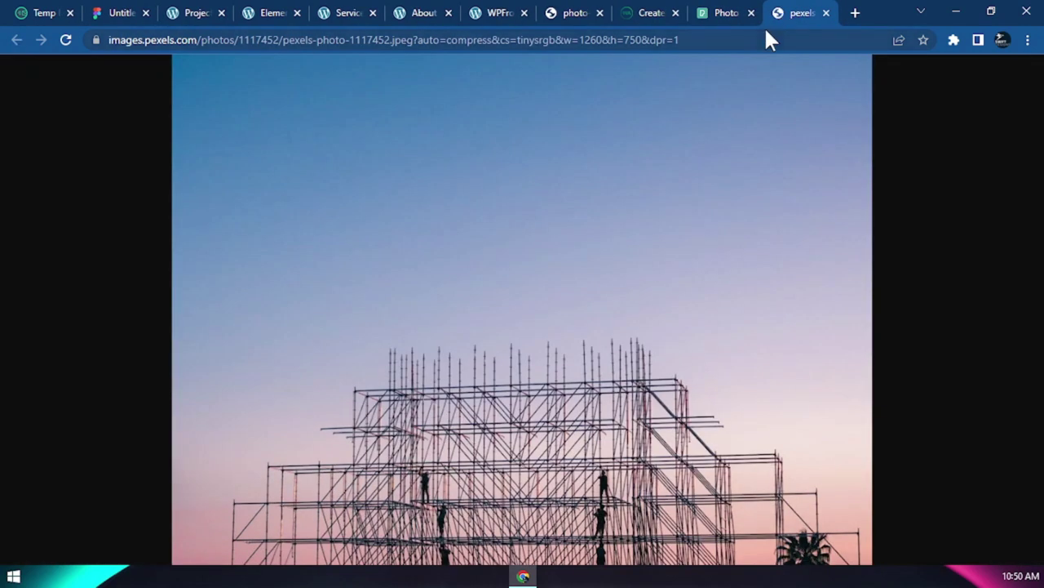
{"action": "left_click", "coordinate": [763, 34]}
{"action": "key", "text": "ctrl+c"}
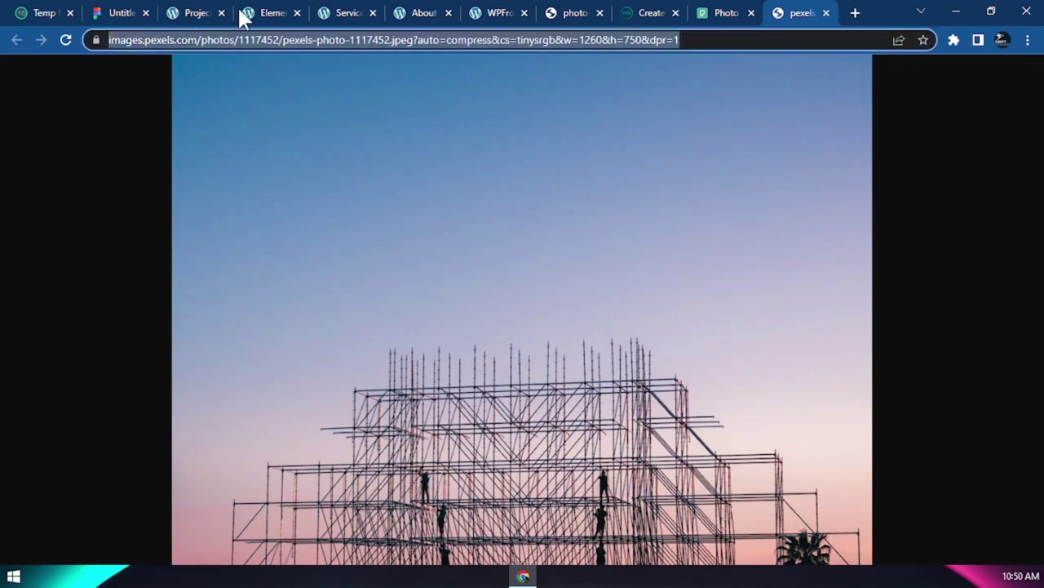
{"action": "left_click", "coordinate": [242, 15]}
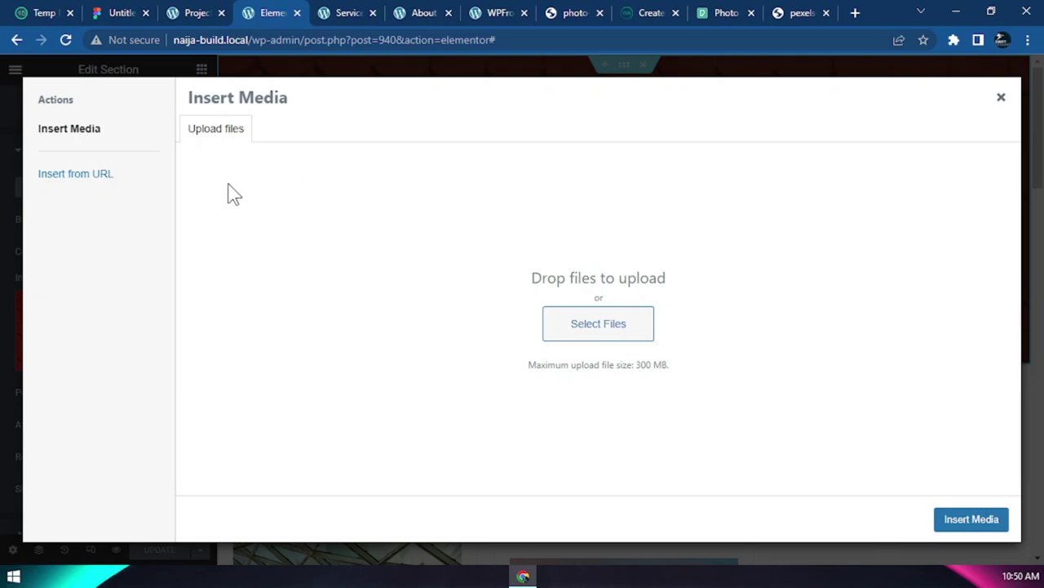
Insert the scaffolding photo from its URL as the Projects hero background
{"action": "left_click", "coordinate": [128, 178]}
{"action": "left_click", "coordinate": [277, 147]}
{"action": "key", "text": "ctrl+v"}
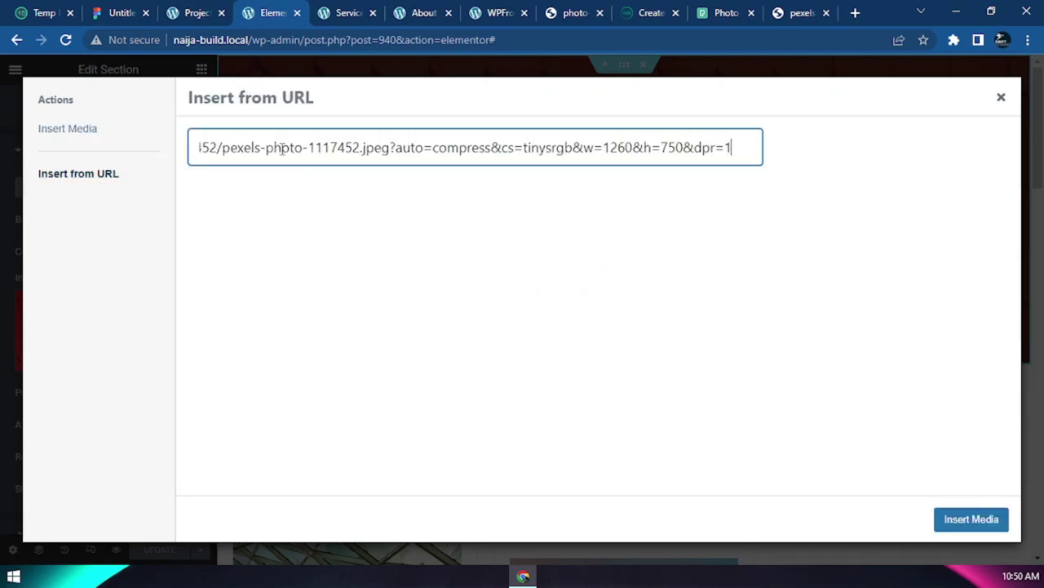
{"action": "scroll", "coordinate": [685, 302], "scroll_direction": "down", "scroll_amount": 5}
{"action": "scroll", "coordinate": [685, 308], "scroll_direction": "up", "scroll_amount": 3}
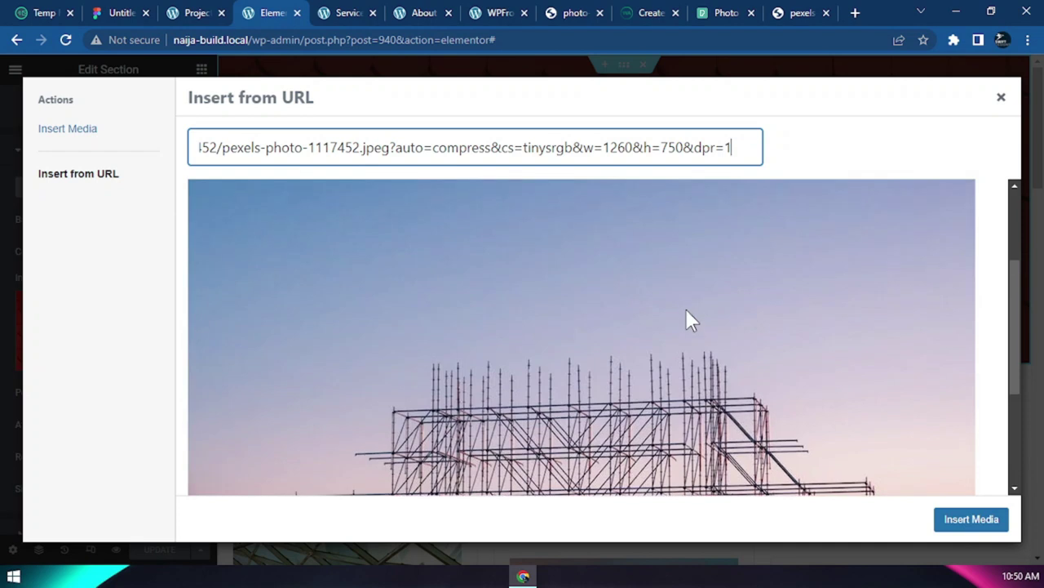
{"action": "scroll", "coordinate": [686, 307], "scroll_direction": "down", "scroll_amount": 4}
{"action": "left_click", "coordinate": [227, 437]}
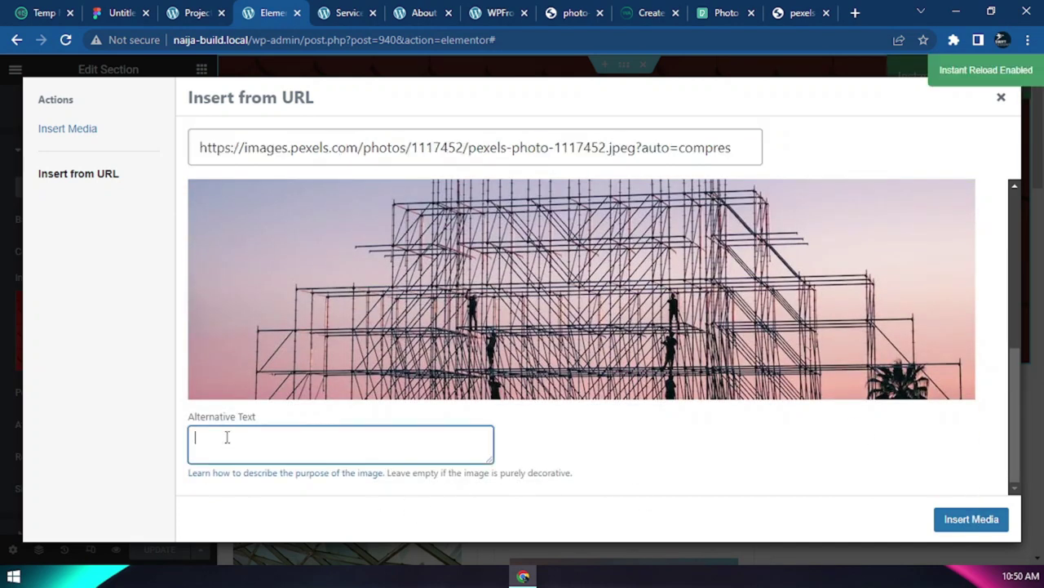
{"action": "left_click", "coordinate": [946, 519]}
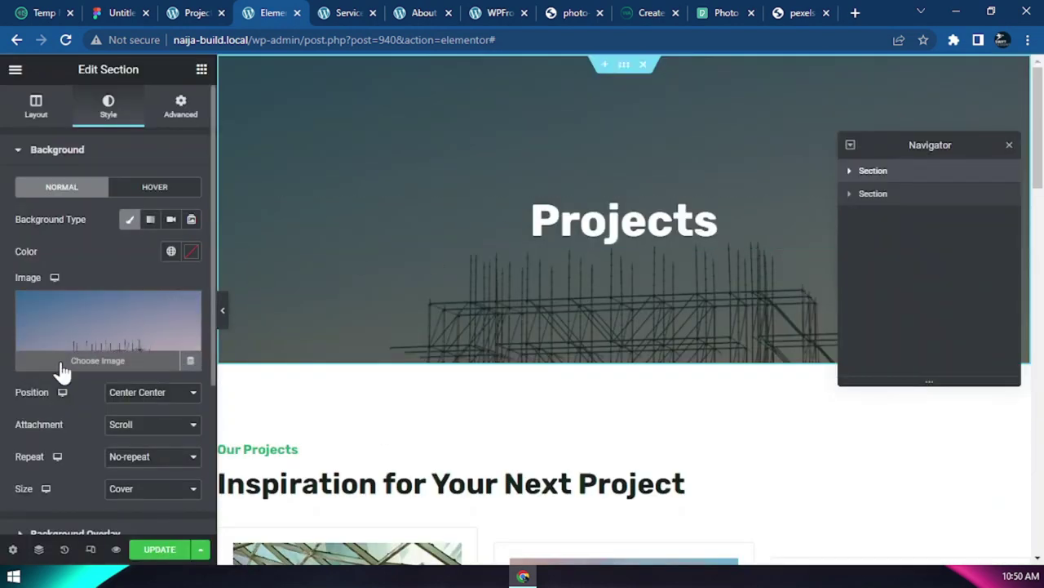
Set the hero background position to Bottom Center, then go to the Services page
{"action": "scroll", "coordinate": [571, 237], "scroll_direction": "down", "scroll_amount": 5}
{"action": "scroll", "coordinate": [571, 234], "scroll_direction": "up", "scroll_amount": 5}
{"action": "scroll", "coordinate": [541, 219], "scroll_direction": "down", "scroll_amount": 3}
{"action": "scroll", "coordinate": [437, 222], "scroll_direction": "up", "scroll_amount": 3}
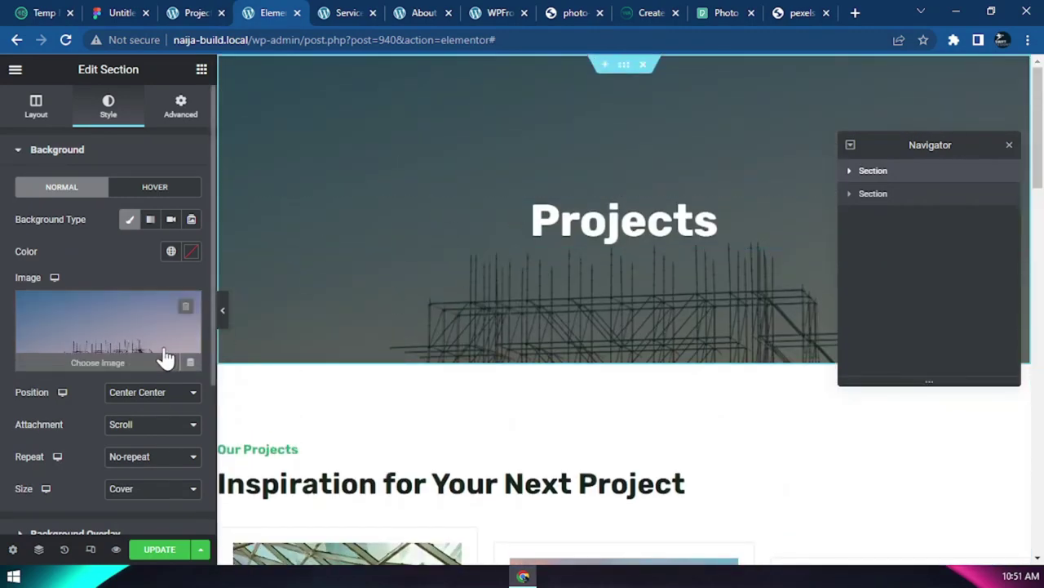
{"action": "left_click", "coordinate": [133, 395]}
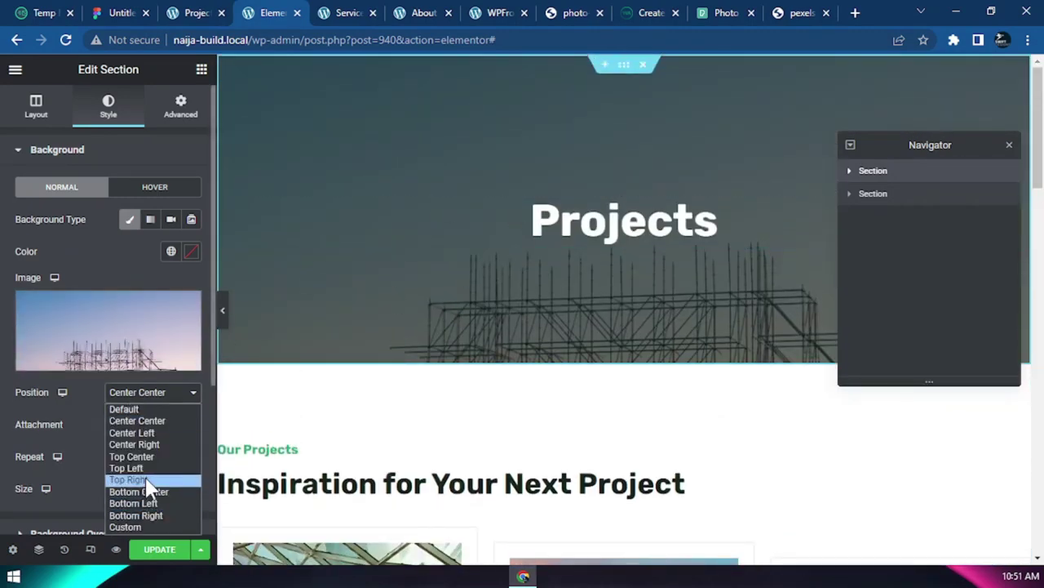
{"action": "left_click", "coordinate": [144, 492]}
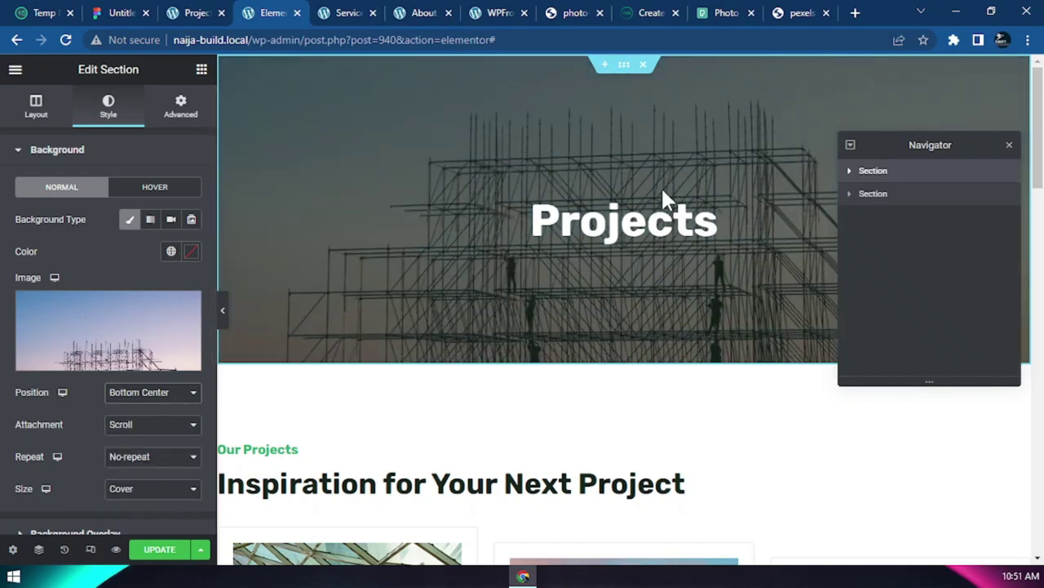
{"action": "scroll", "coordinate": [566, 151], "scroll_direction": "down", "scroll_amount": 3}
{"action": "scroll", "coordinate": [567, 159], "scroll_direction": "down", "scroll_amount": 4}
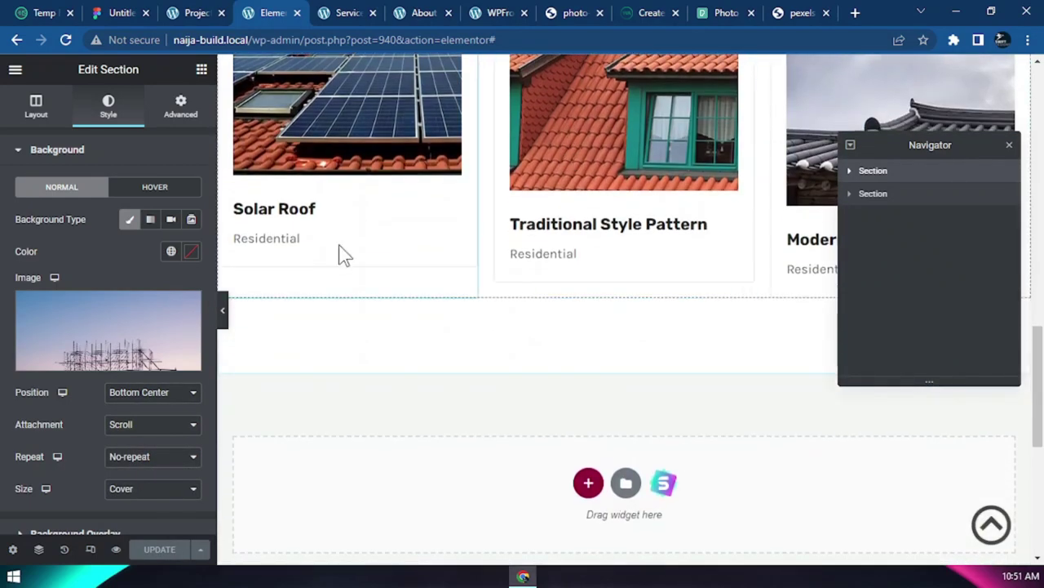
{"action": "left_click", "coordinate": [337, 16]}
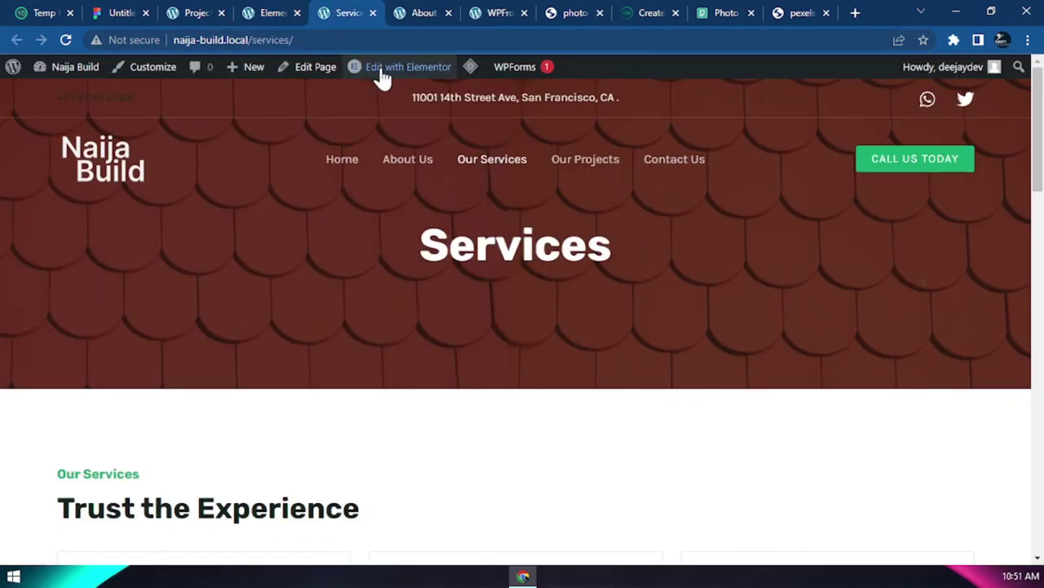
Open the Services page in Elementor and select its banner section
{"action": "left_click", "coordinate": [414, 70]}
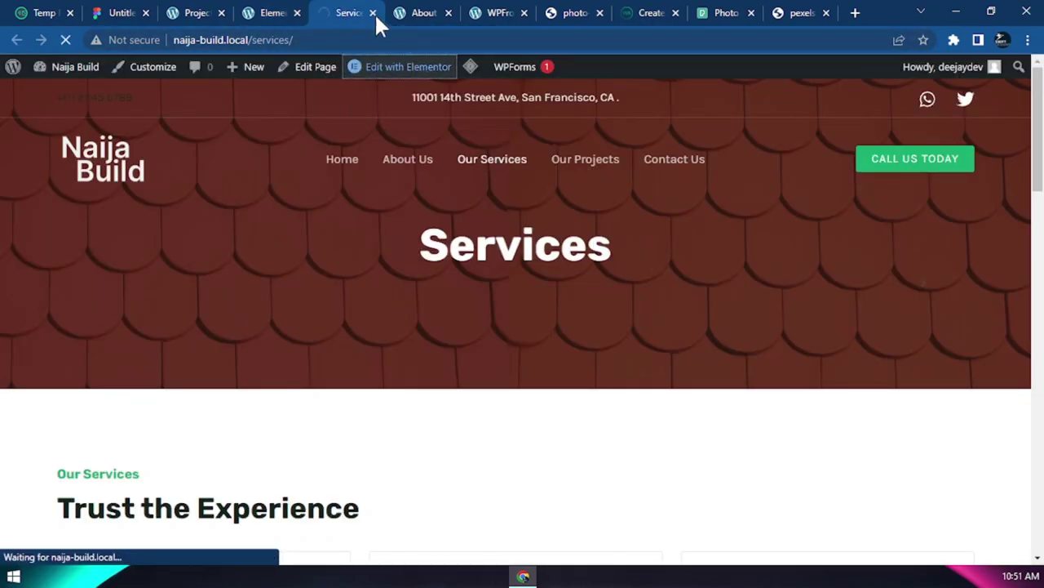
{"action": "left_click", "coordinate": [424, 12]}
{"action": "left_click", "coordinate": [401, 69]}
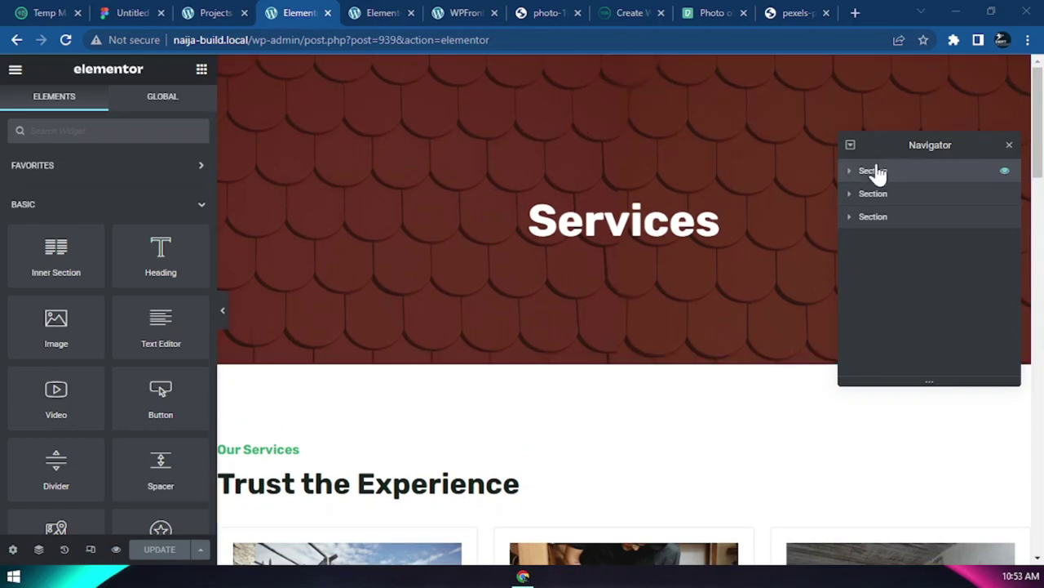
{"action": "left_click", "coordinate": [895, 173]}
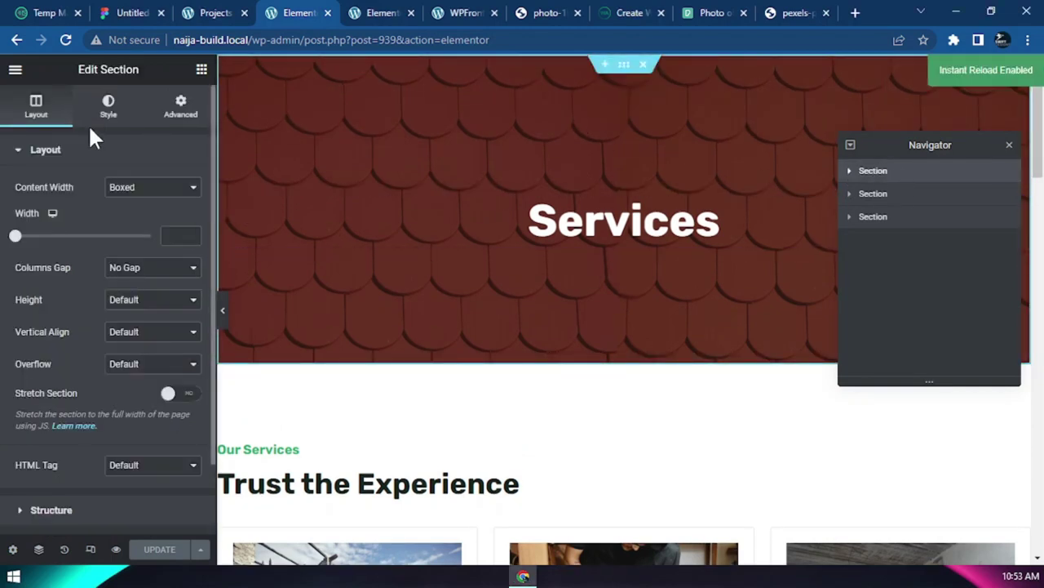
Set the Services banner background to the Pexels crane photo from URL and update the page
{"action": "left_click", "coordinate": [106, 111]}
{"action": "left_click", "coordinate": [128, 315]}
{"action": "left_click", "coordinate": [92, 175]}
{"action": "left_click", "coordinate": [278, 147]}
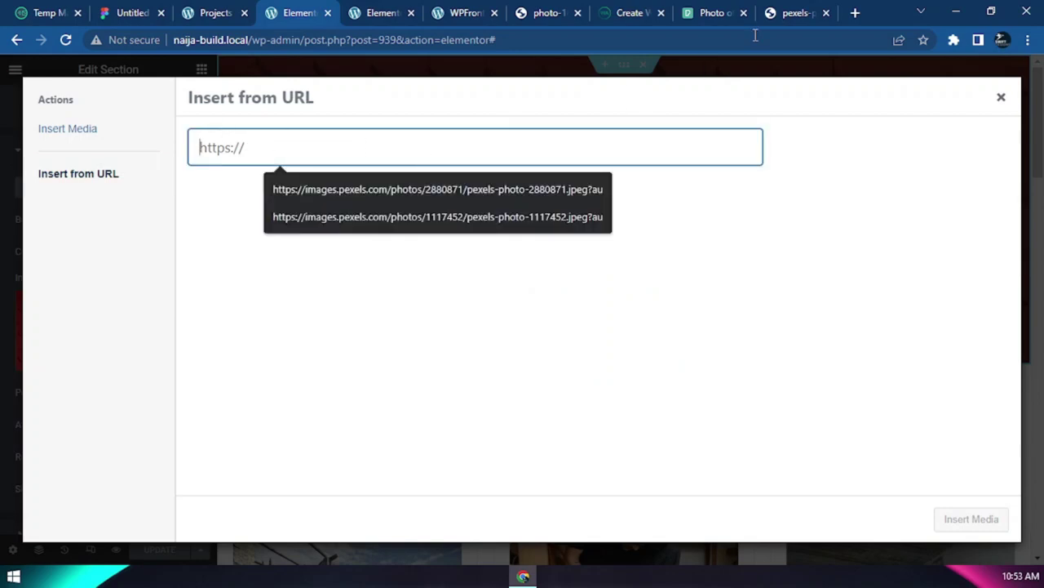
{"action": "right_click", "coordinate": [242, 150]}
{"action": "left_click", "coordinate": [278, 267]}
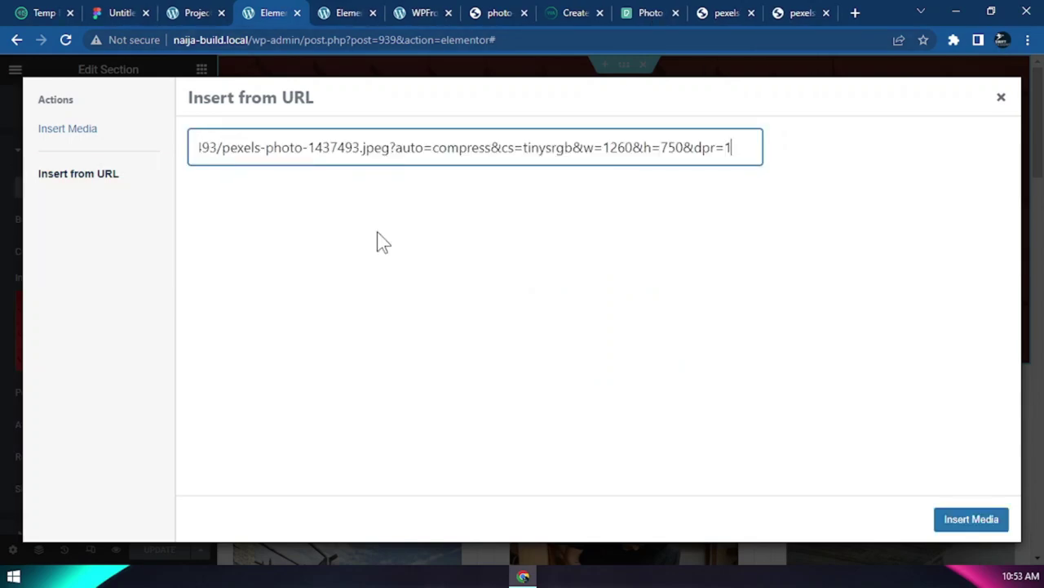
{"action": "left_click", "coordinate": [949, 519]}
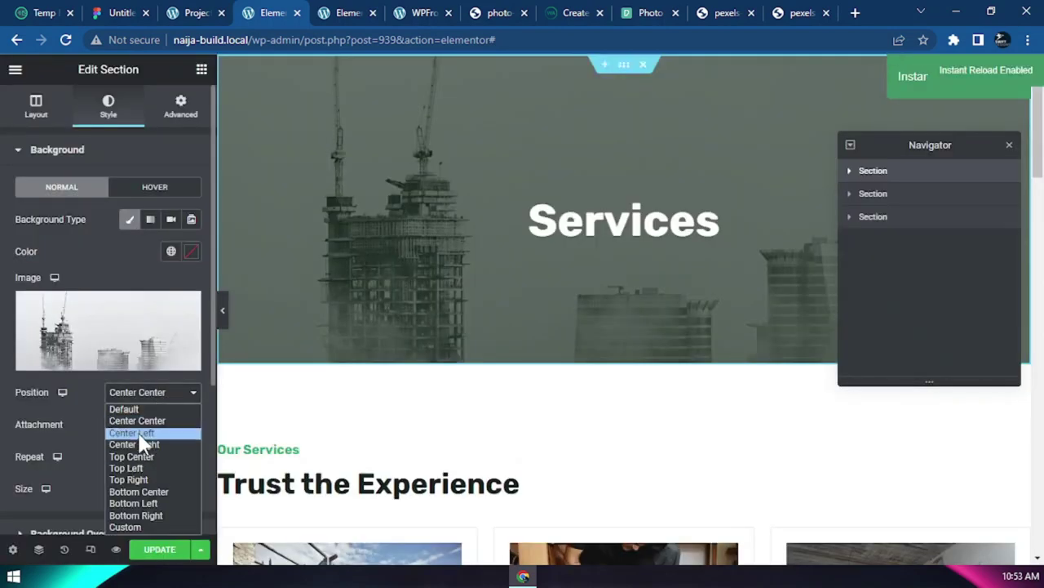
{"action": "left_click", "coordinate": [140, 492]}
{"action": "left_click", "coordinate": [161, 551]}
{"action": "left_click", "coordinate": [348, 12]}
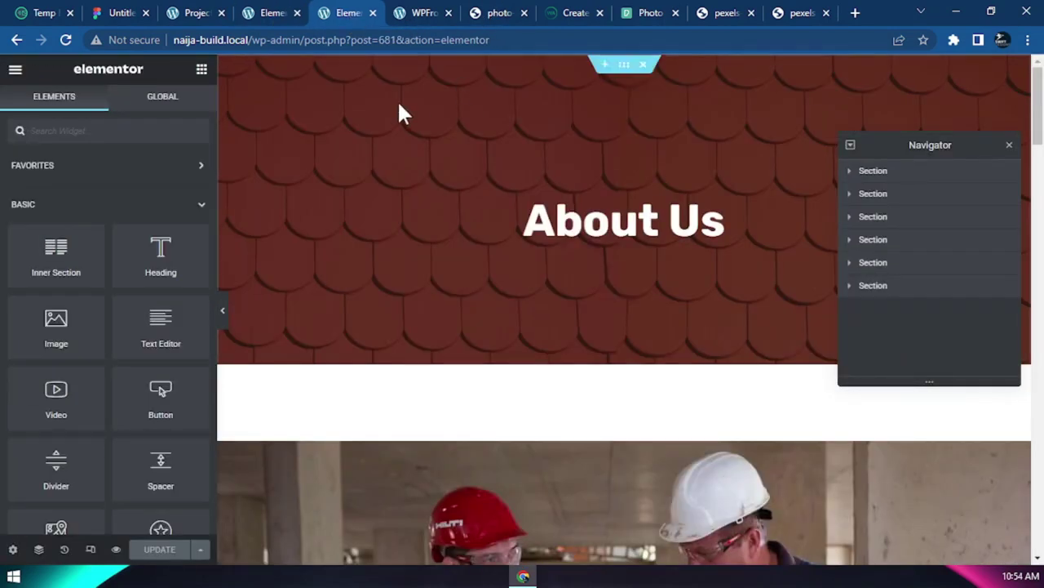
Set the About Us hero background to the Pexels glass high-rise photo (pexels-photo-323705.jpeg) and update
{"action": "left_click", "coordinate": [621, 69]}
{"action": "left_click", "coordinate": [115, 105]}
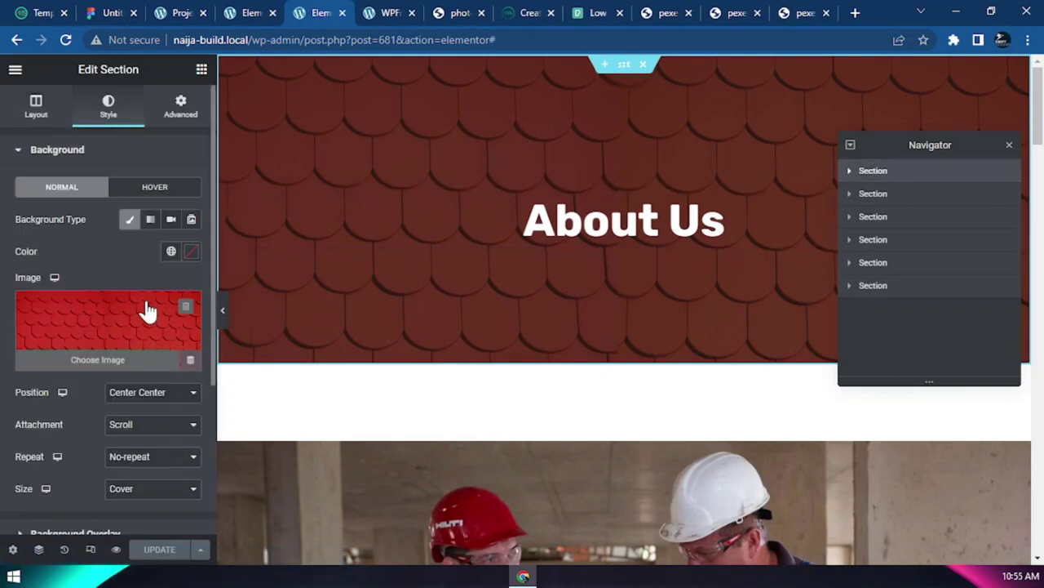
{"action": "left_click", "coordinate": [143, 312]}
{"action": "left_click", "coordinate": [106, 182]}
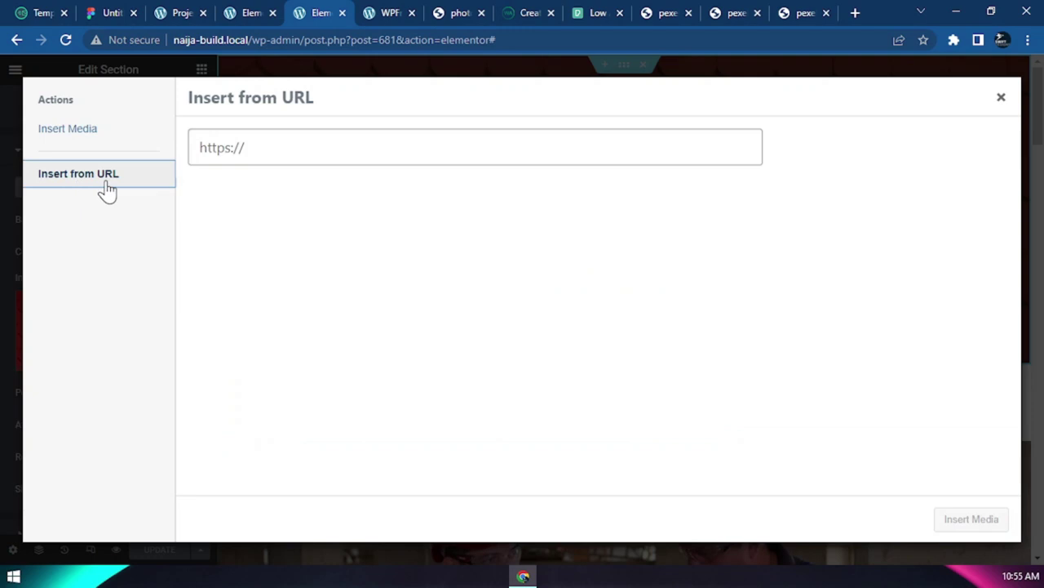
{"action": "left_click", "coordinate": [287, 151]}
{"action": "type", "text": "https://images.pexels.com/photos/323705/pexels-photo-323705.jpeg?auto=compress&cs=tinysrgb&w=1260&h=750&dpr=1"}
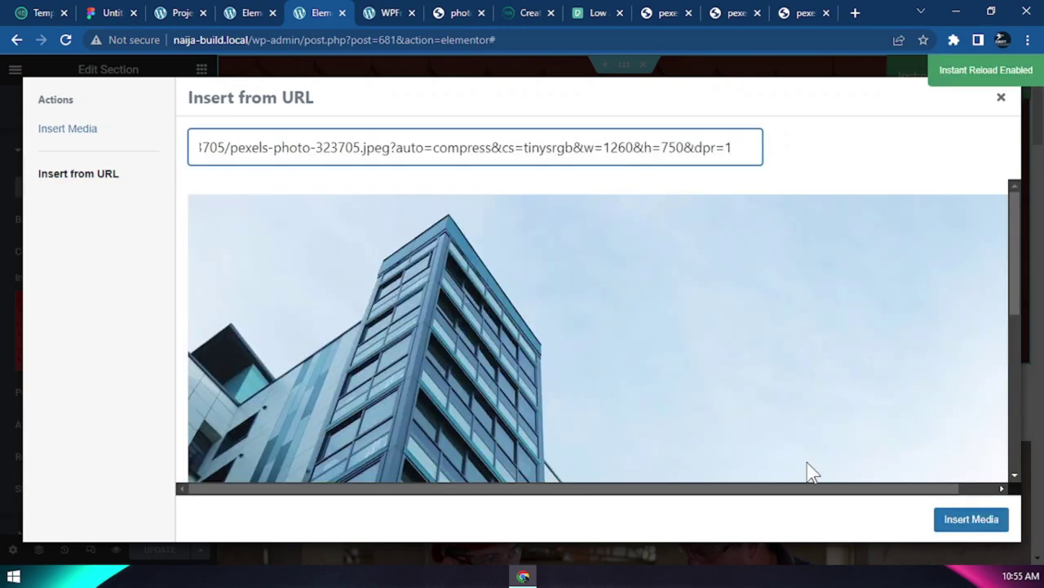
{"action": "left_click", "coordinate": [953, 520]}
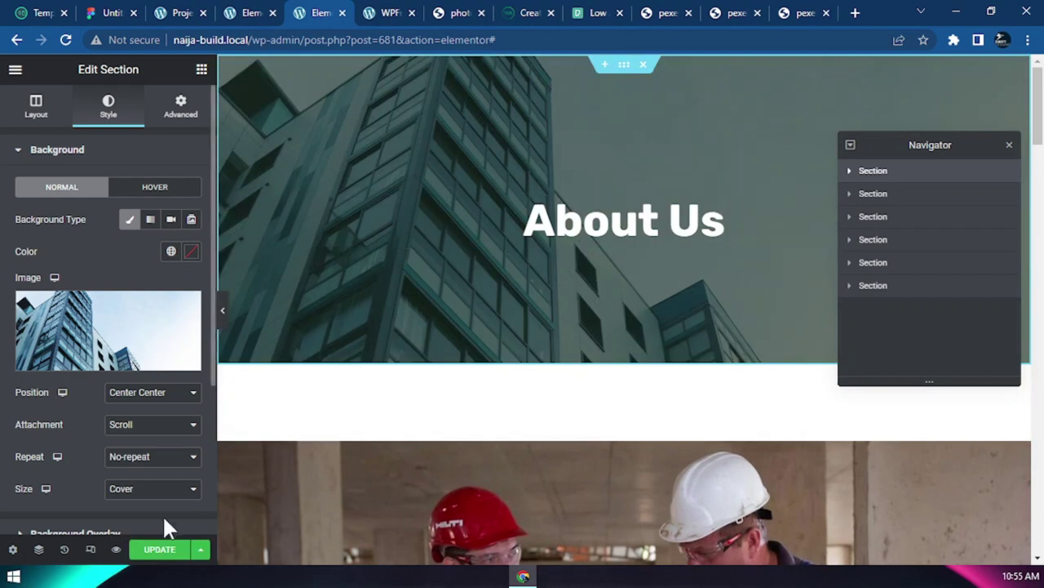
{"action": "left_click", "coordinate": [160, 549]}
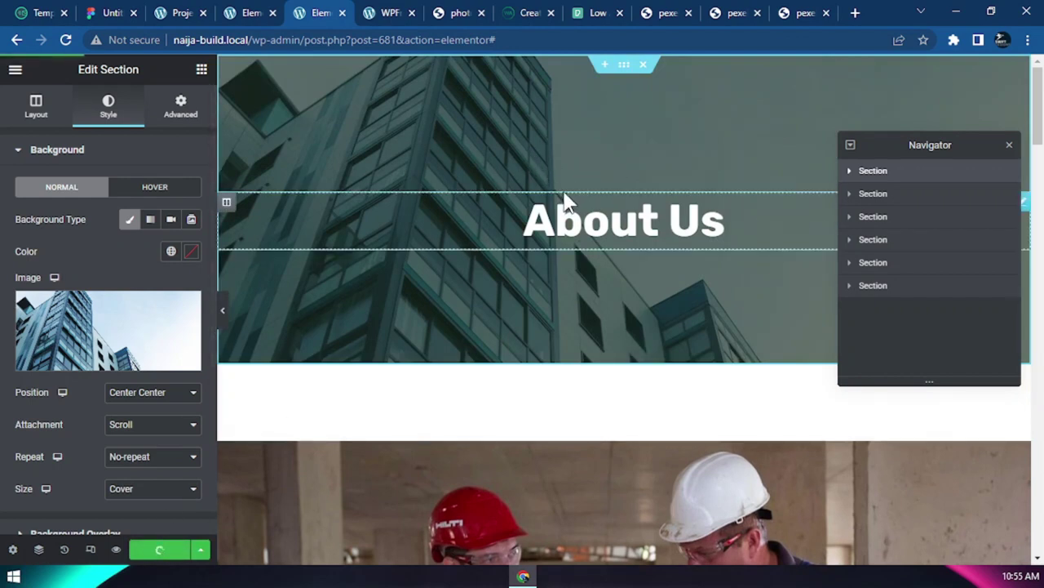
{"action": "scroll", "coordinate": [571, 191], "scroll_direction": "down", "scroll_amount": 3}
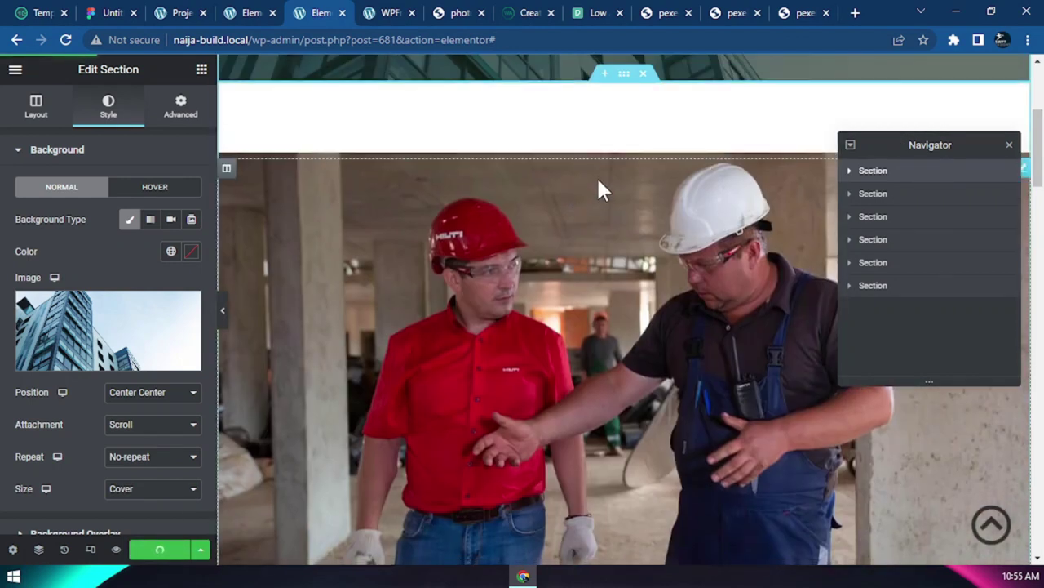
Replace the hard-hat workers image with the Pexels blueprint-meeting photo (pexels-photo-416405.jpeg), then preview
{"action": "left_click", "coordinate": [596, 180]}
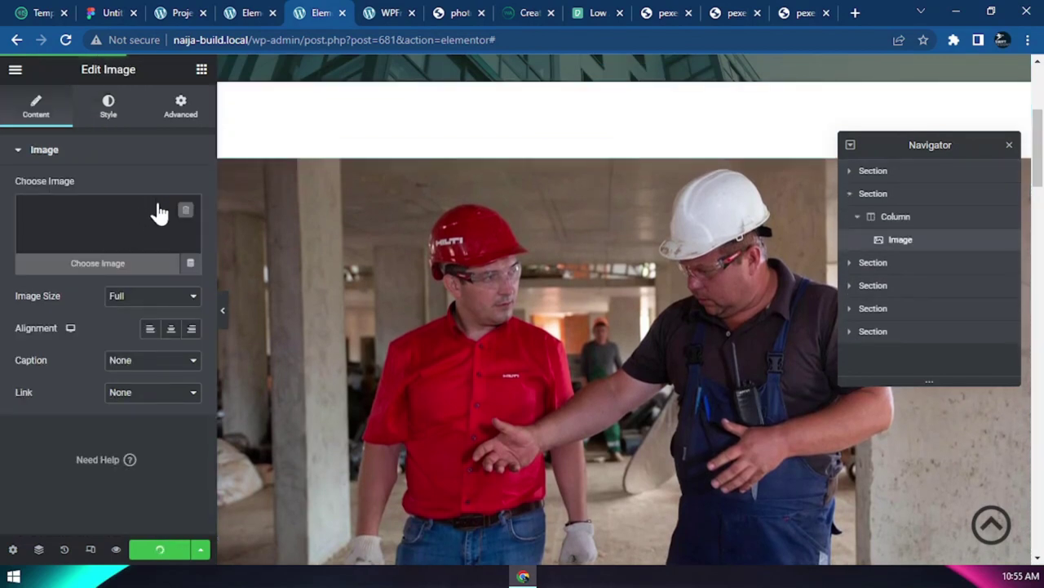
{"action": "left_click", "coordinate": [135, 216]}
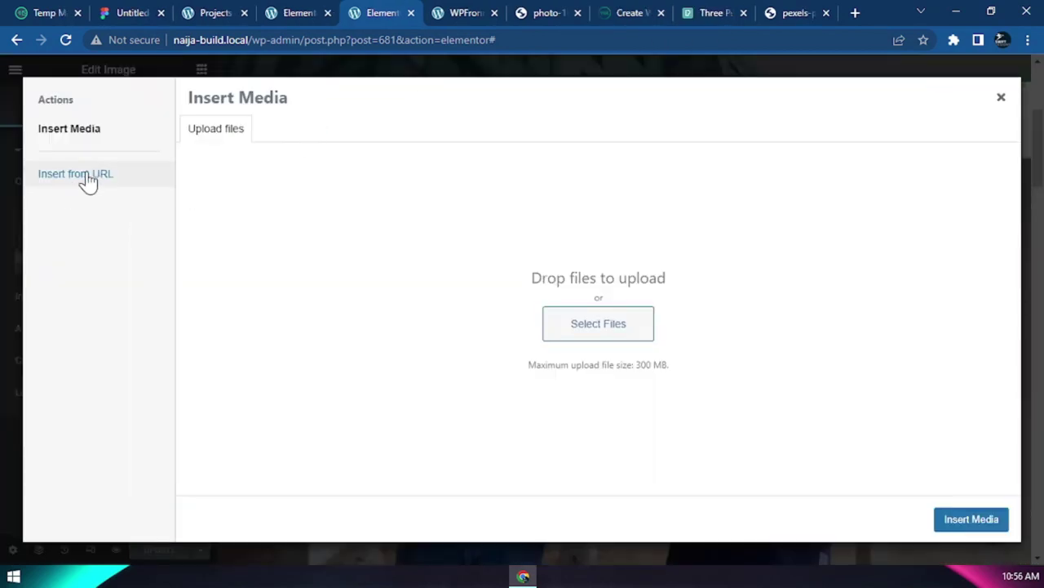
{"action": "left_click", "coordinate": [81, 175]}
{"action": "left_click", "coordinate": [354, 156]}
{"action": "type", "text": "https://images.pexels.com/photos/416405/pexels-photo-416405.jpeg?auto=compress&cs=tinysrgb&w=1260&h=750&dpr=1"}
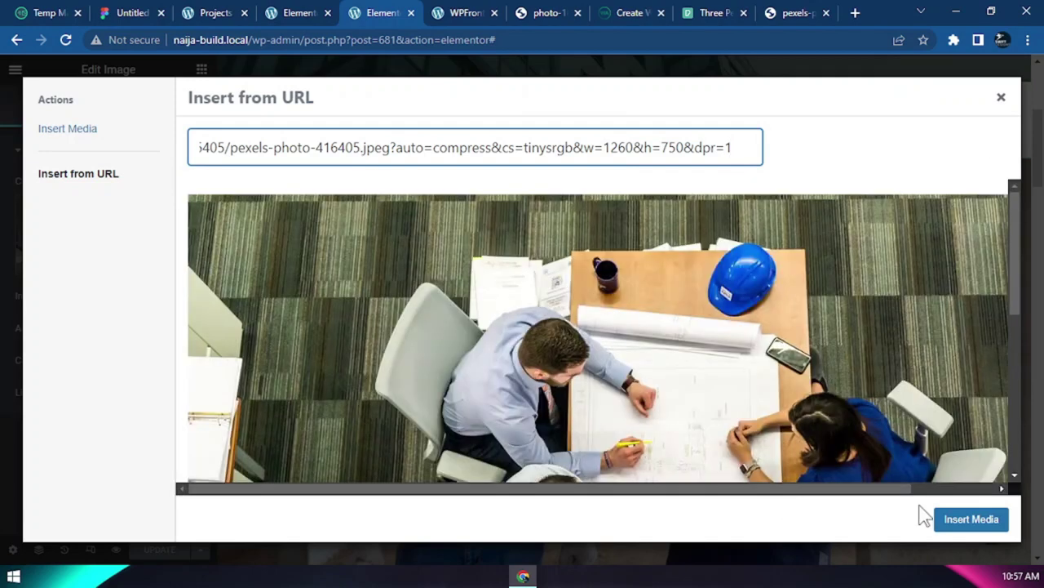
{"action": "left_click", "coordinate": [951, 520]}
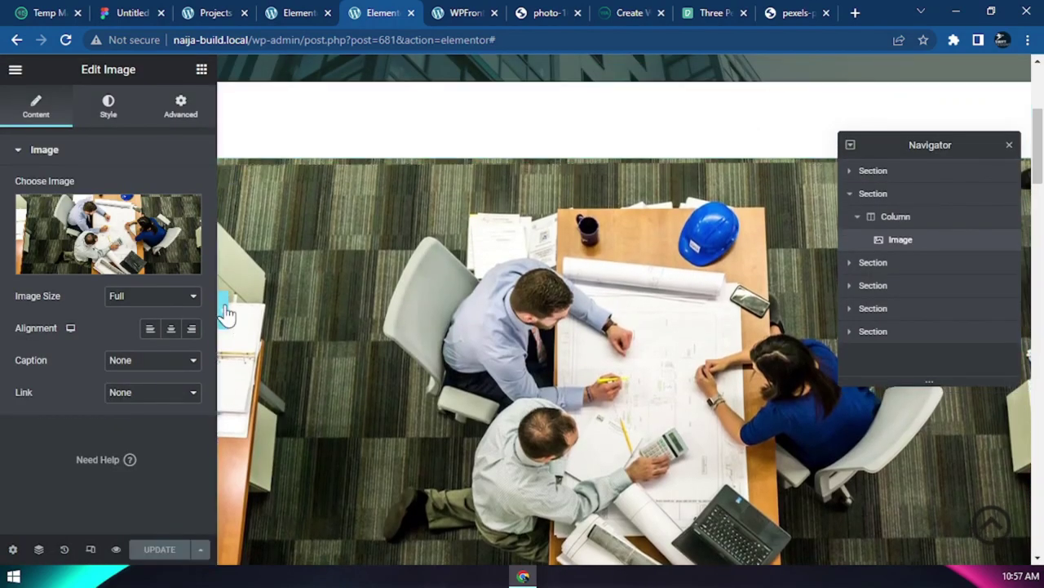
{"action": "key", "text": "ctrl+p"}
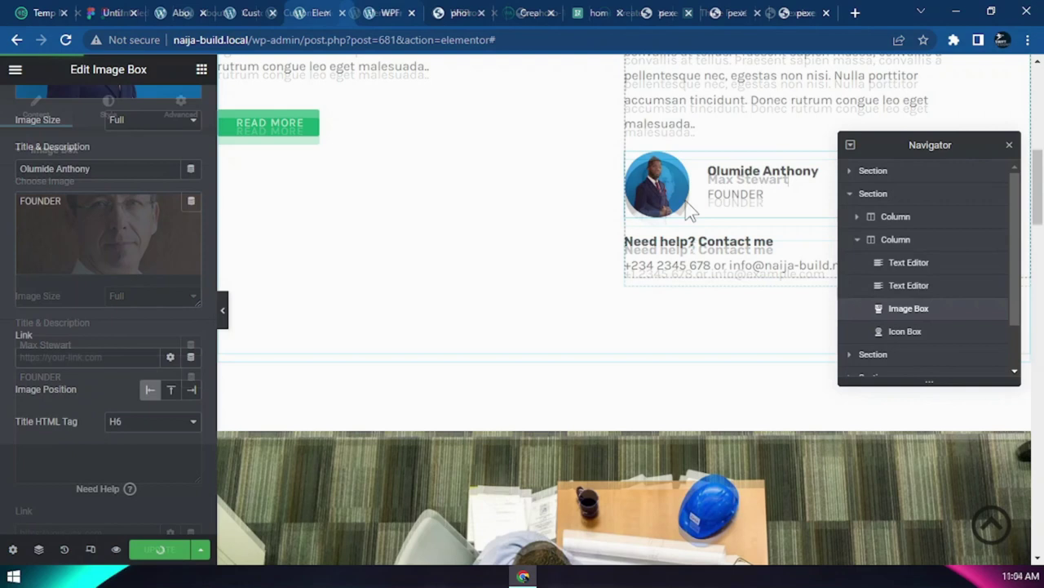
Change the heading from 'Roofing Contractor' to 'Professional and Expert Contractors'
{"action": "scroll", "coordinate": [669, 221], "scroll_direction": "up", "scroll_amount": 3}
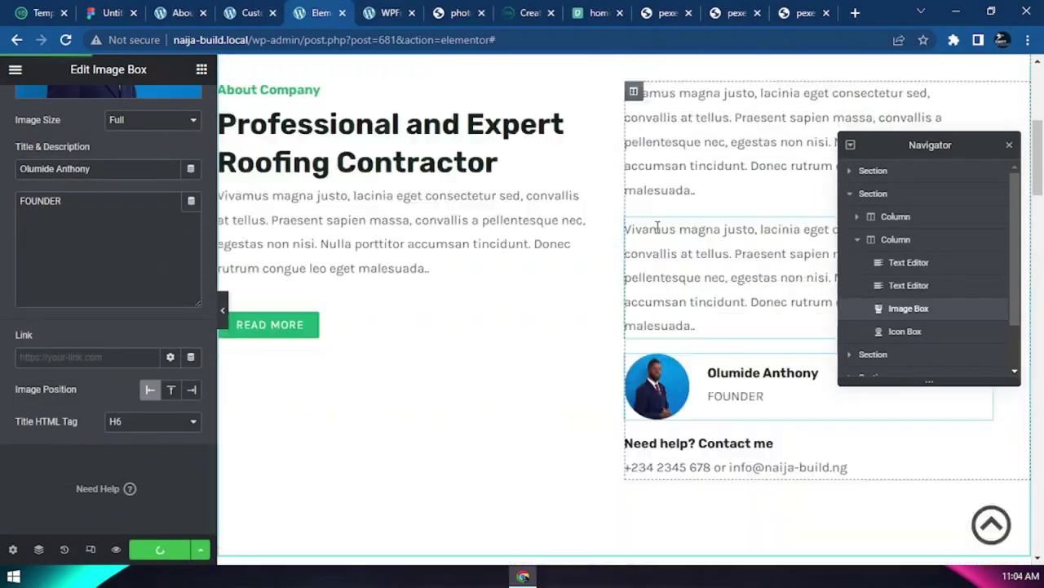
{"action": "scroll", "coordinate": [645, 233], "scroll_direction": "down", "scroll_amount": 2}
{"action": "scroll", "coordinate": [620, 243], "scroll_direction": "up", "scroll_amount": 3}
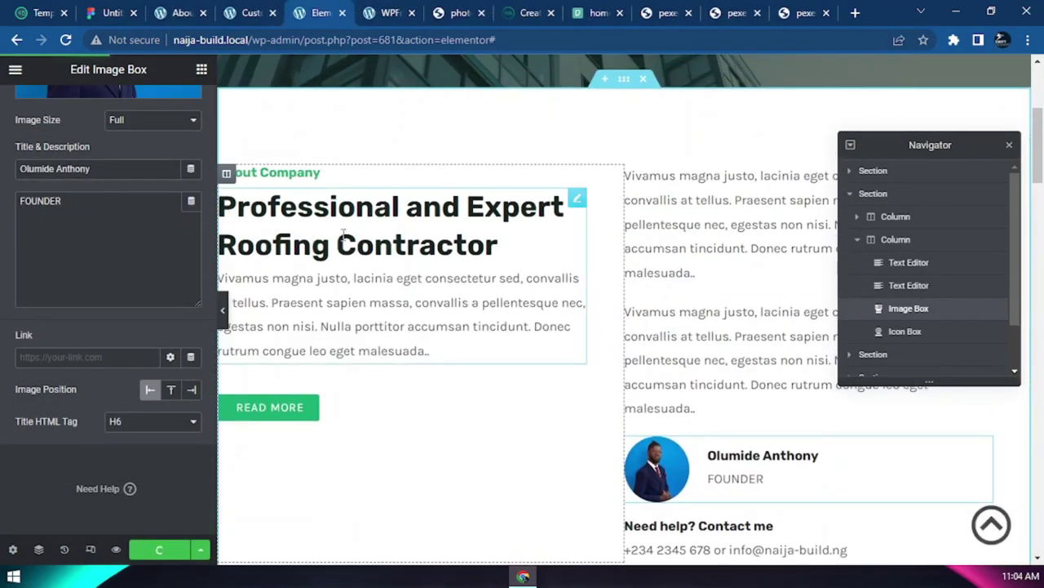
{"action": "left_click", "coordinate": [577, 204]}
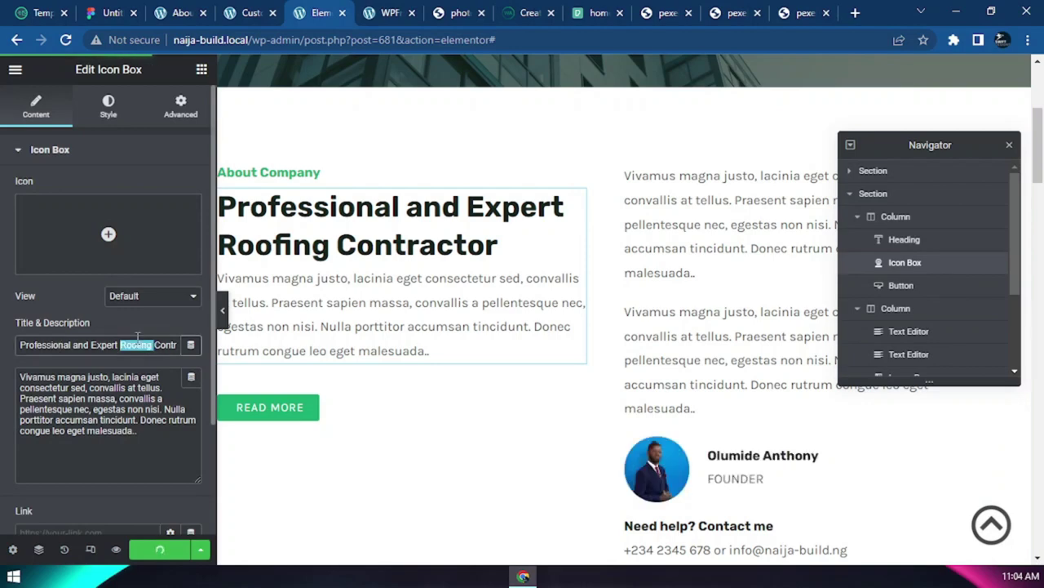
{"action": "key", "text": "BackSpace"}
{"action": "type", "text": "s"}
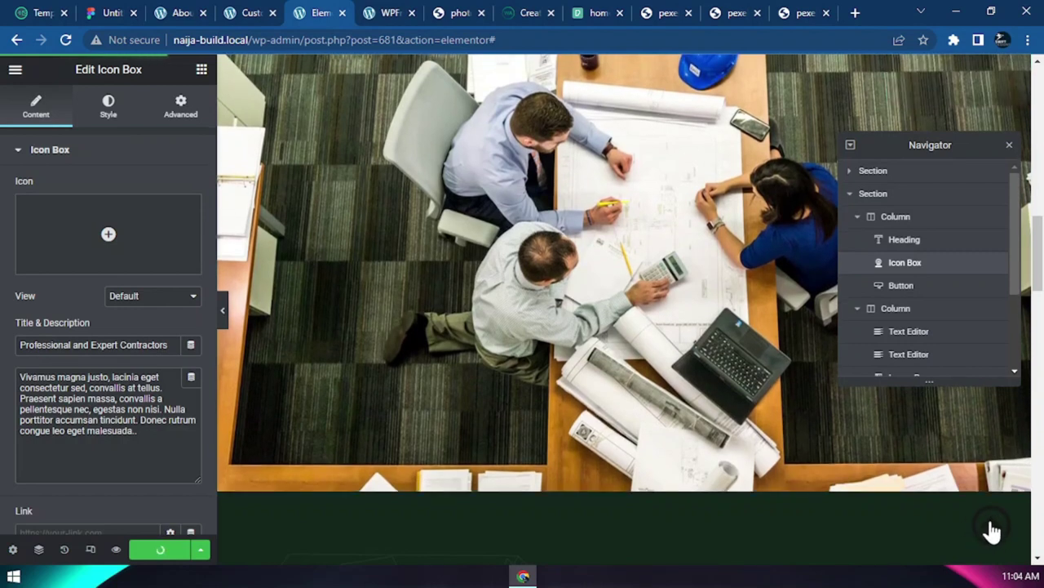
{"action": "scroll", "coordinate": [988, 532], "scroll_direction": "down", "scroll_amount": 1}
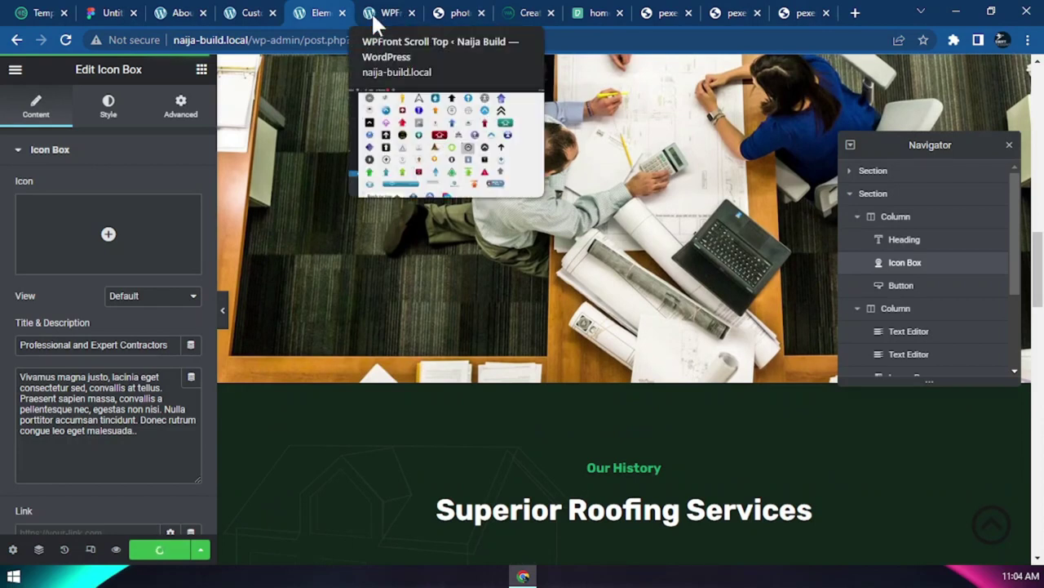
Review the WPFront Scroll Top settings with the green circled up-arrow image chosen
{"action": "left_click", "coordinate": [387, 20]}
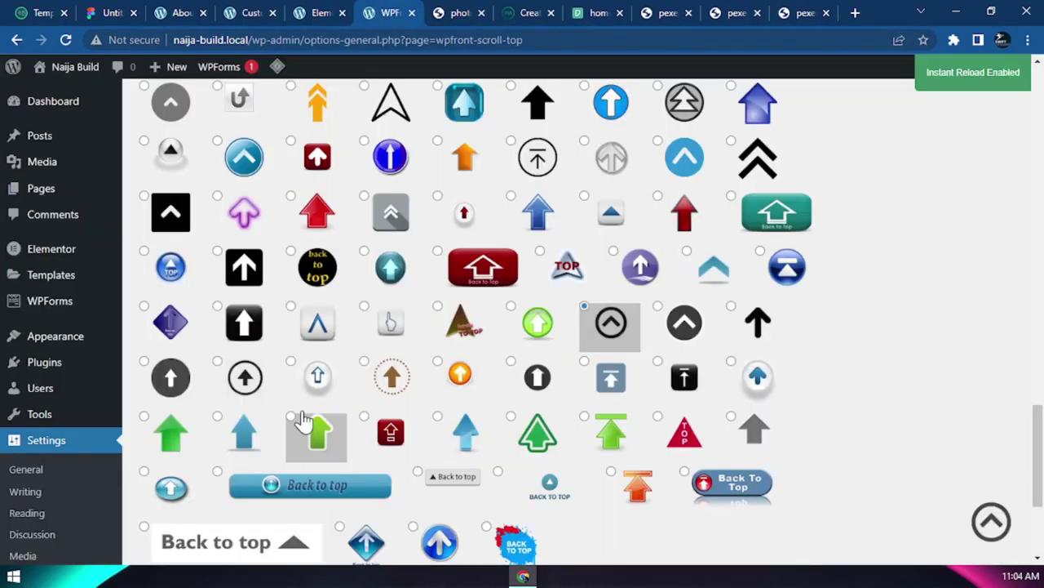
{"action": "scroll", "coordinate": [375, 216], "scroll_direction": "down", "scroll_amount": 2}
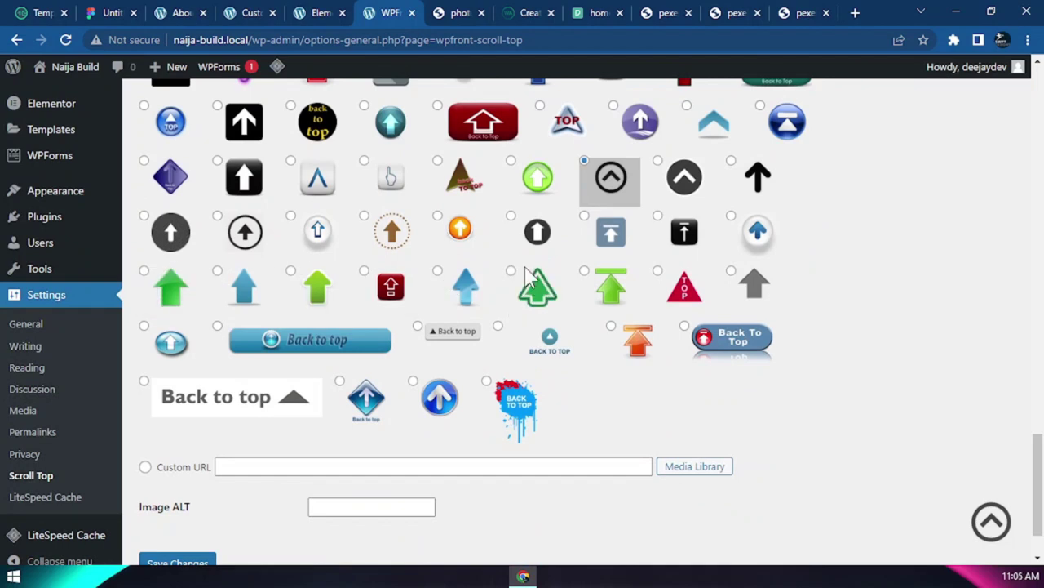
{"action": "scroll", "coordinate": [539, 285], "scroll_direction": "up", "scroll_amount": 2}
{"action": "scroll", "coordinate": [499, 279], "scroll_direction": "up", "scroll_amount": 2}
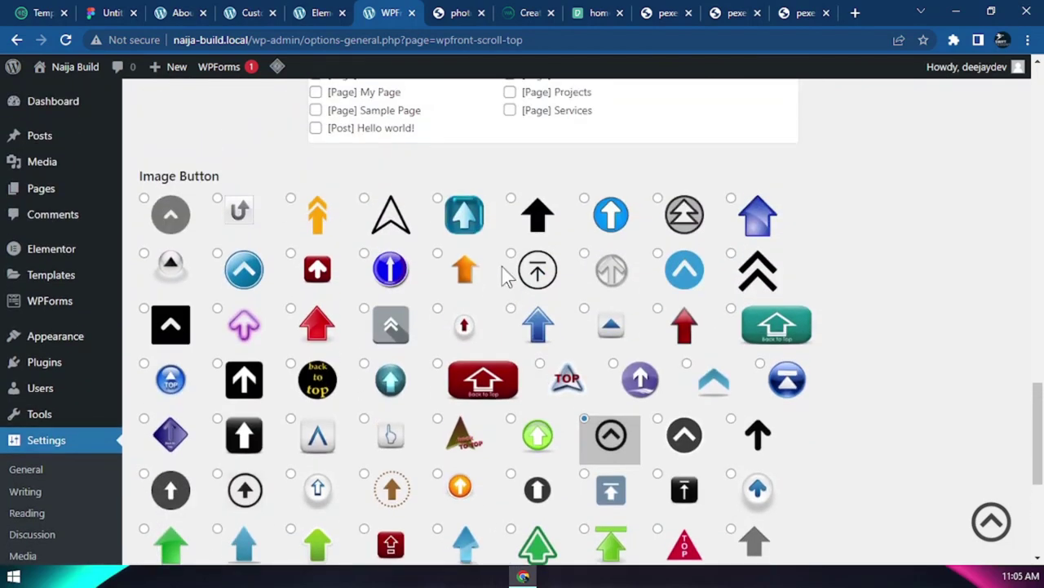
{"action": "scroll", "coordinate": [503, 275], "scroll_direction": "down", "scroll_amount": 1}
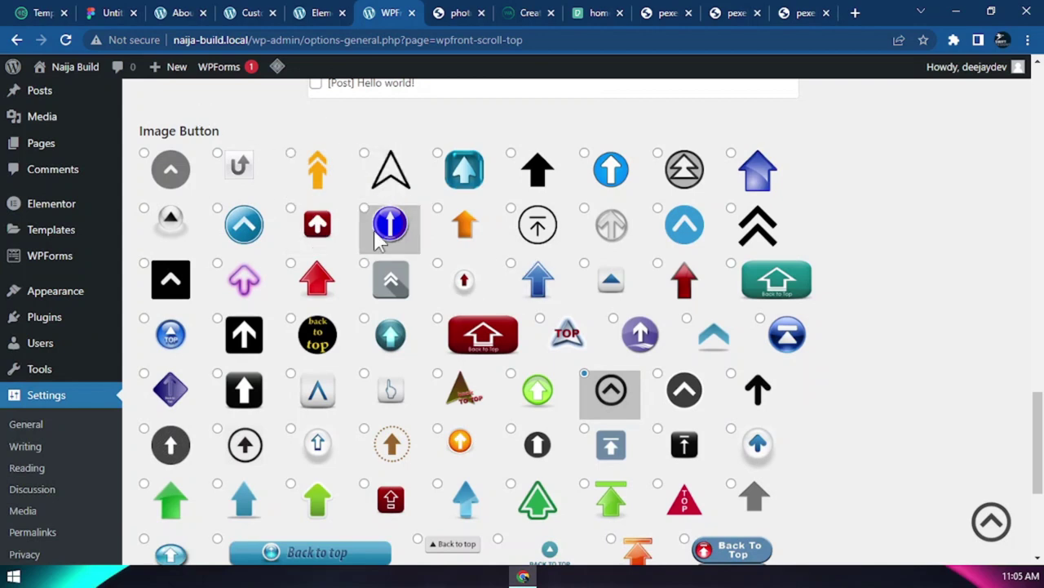
{"action": "scroll", "coordinate": [302, 274], "scroll_direction": "down", "scroll_amount": 5}
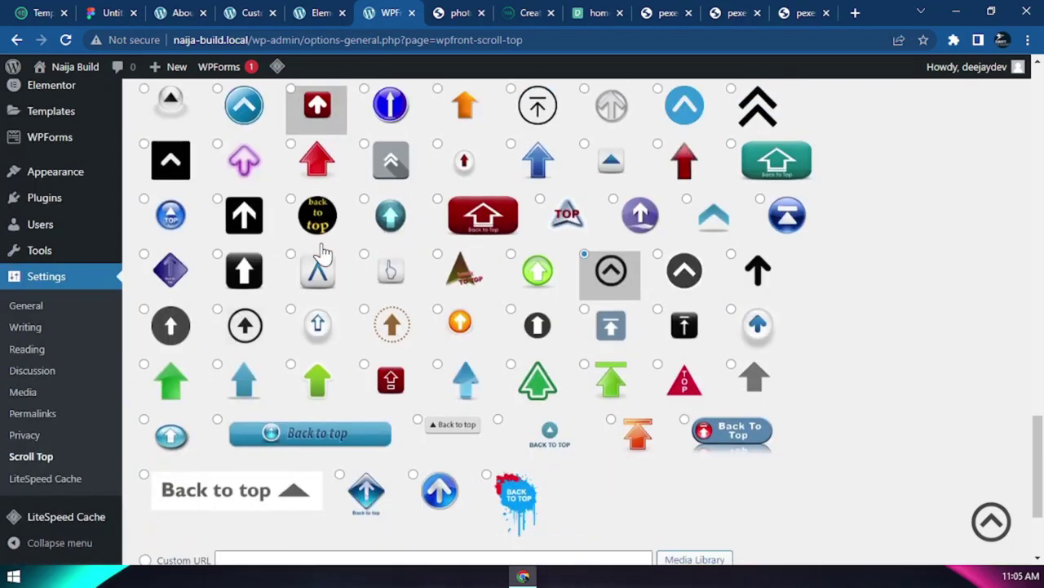
{"action": "scroll", "coordinate": [324, 250], "scroll_direction": "up", "scroll_amount": 1}
{"action": "scroll", "coordinate": [322, 249], "scroll_direction": "up", "scroll_amount": 5}
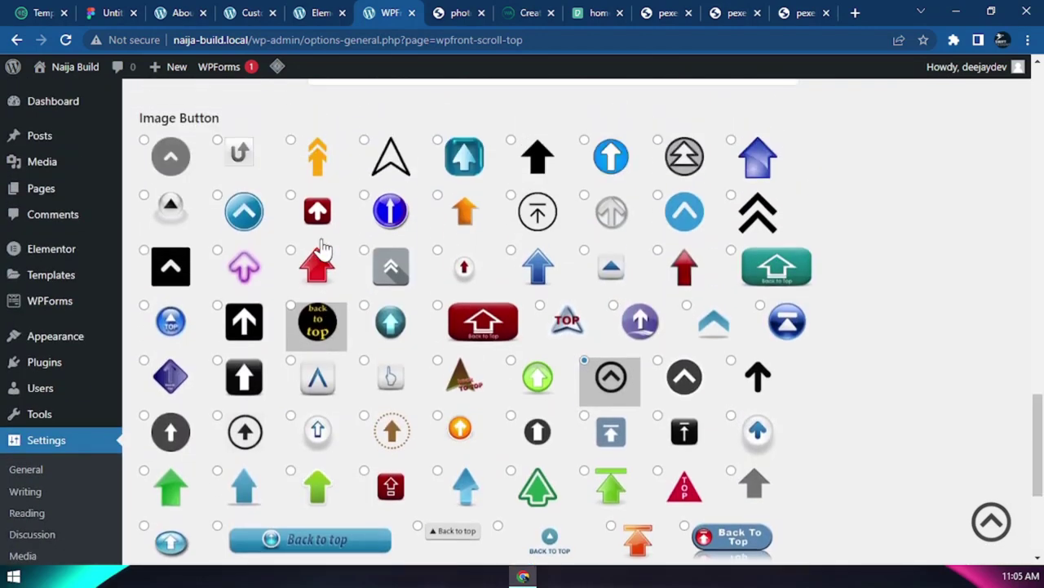
{"action": "scroll", "coordinate": [522, 270], "scroll_direction": "down", "scroll_amount": 4}
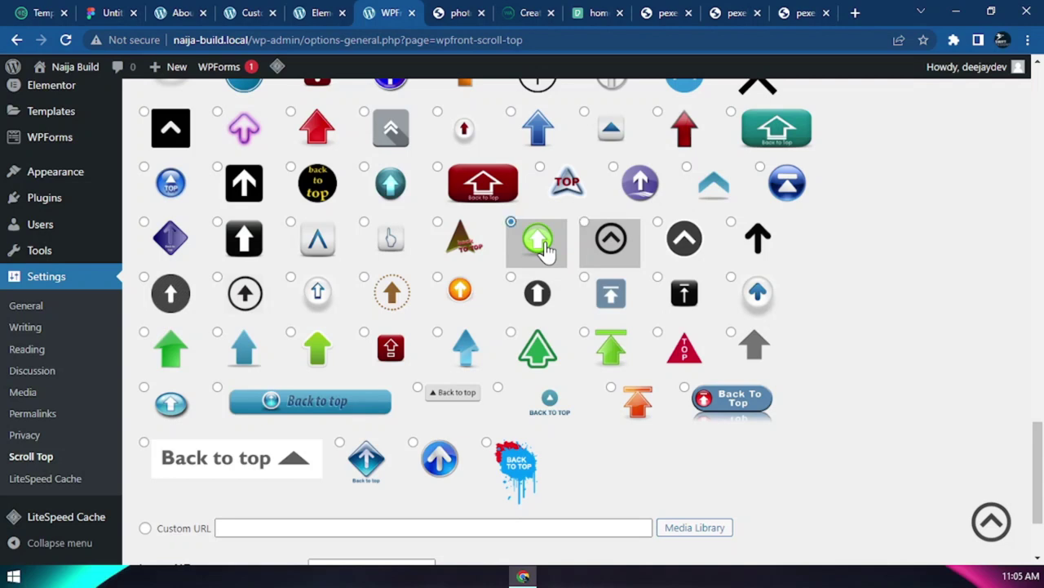
{"action": "scroll", "coordinate": [158, 413], "scroll_direction": "down", "scroll_amount": 5}
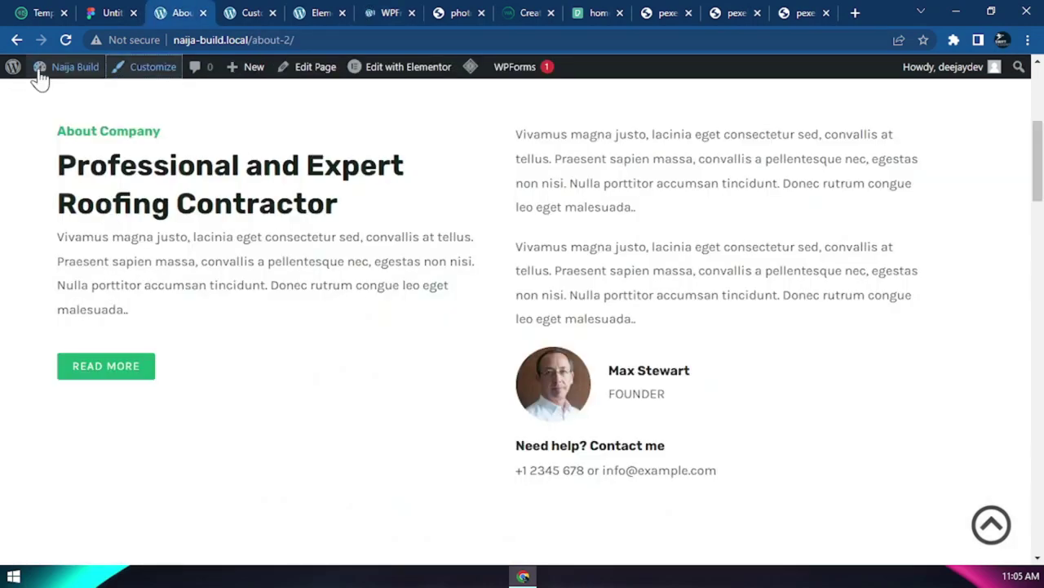
Reload the About page, scroll down and test the green back-to-top button
{"action": "left_click", "coordinate": [69, 40]}
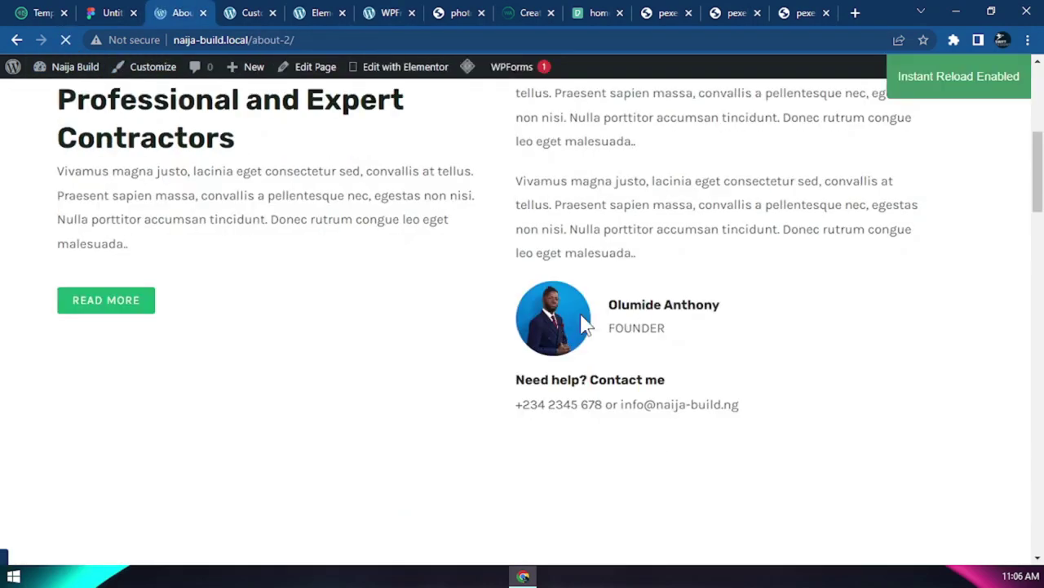
{"action": "scroll", "coordinate": [783, 235], "scroll_direction": "down", "scroll_amount": 8}
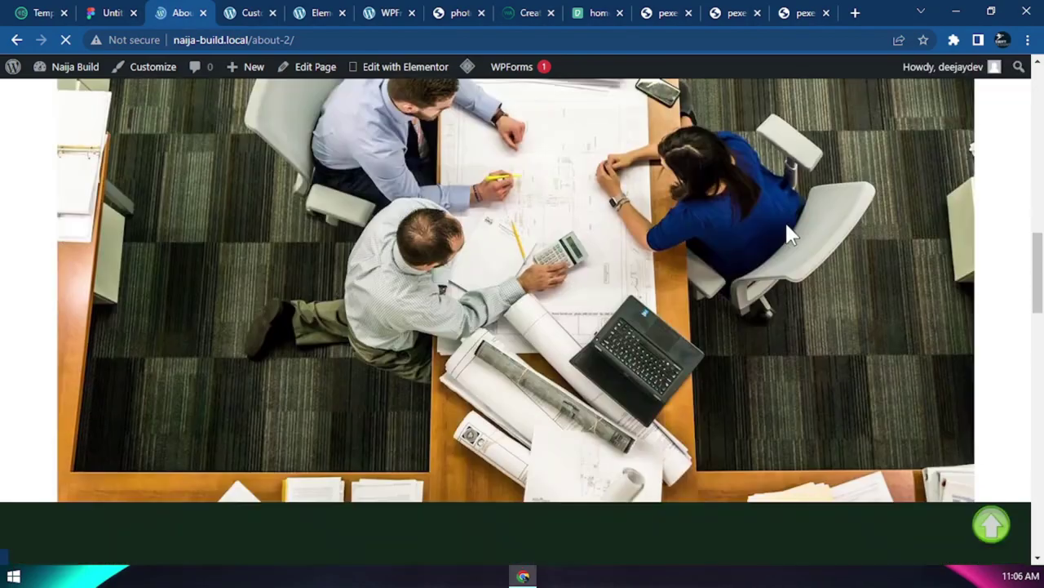
{"action": "scroll", "coordinate": [787, 235], "scroll_direction": "down", "scroll_amount": 10}
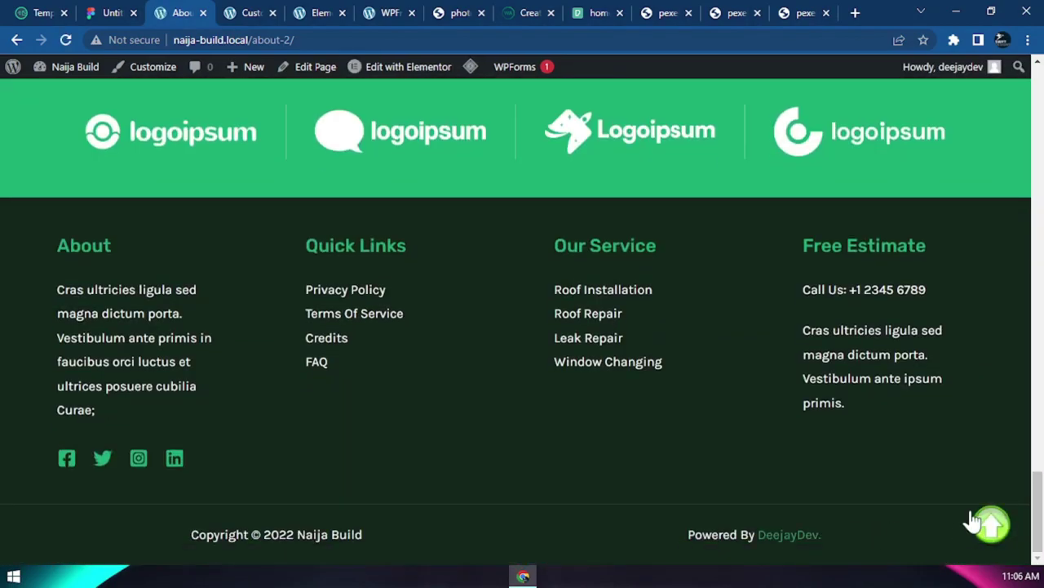
{"action": "left_click", "coordinate": [976, 521]}
{"action": "scroll", "coordinate": [952, 490], "scroll_direction": "down", "scroll_amount": 6}
{"action": "scroll", "coordinate": [957, 498], "scroll_direction": "up", "scroll_amount": 6}
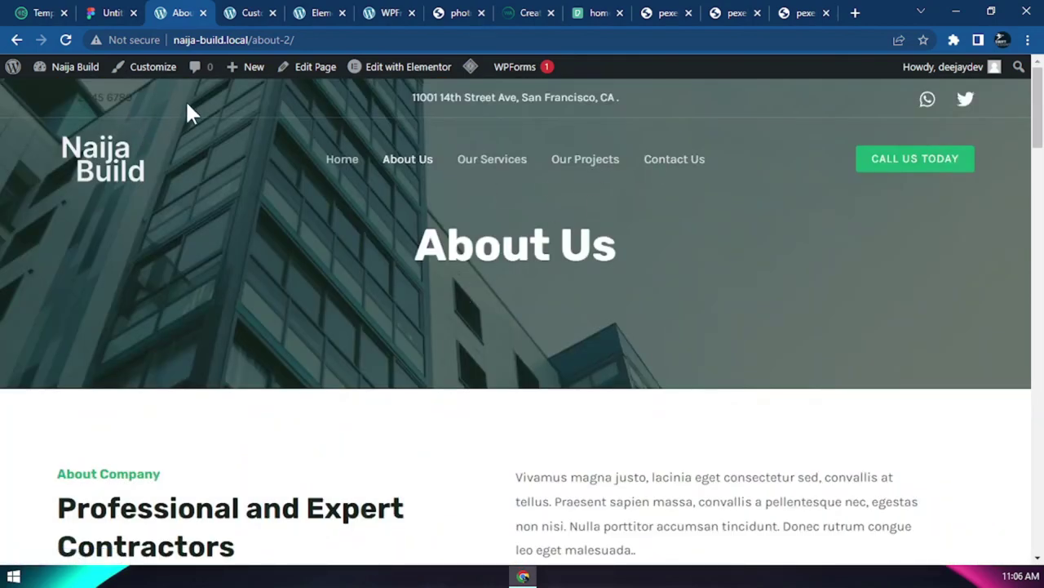
{"action": "left_click", "coordinate": [234, 12]}
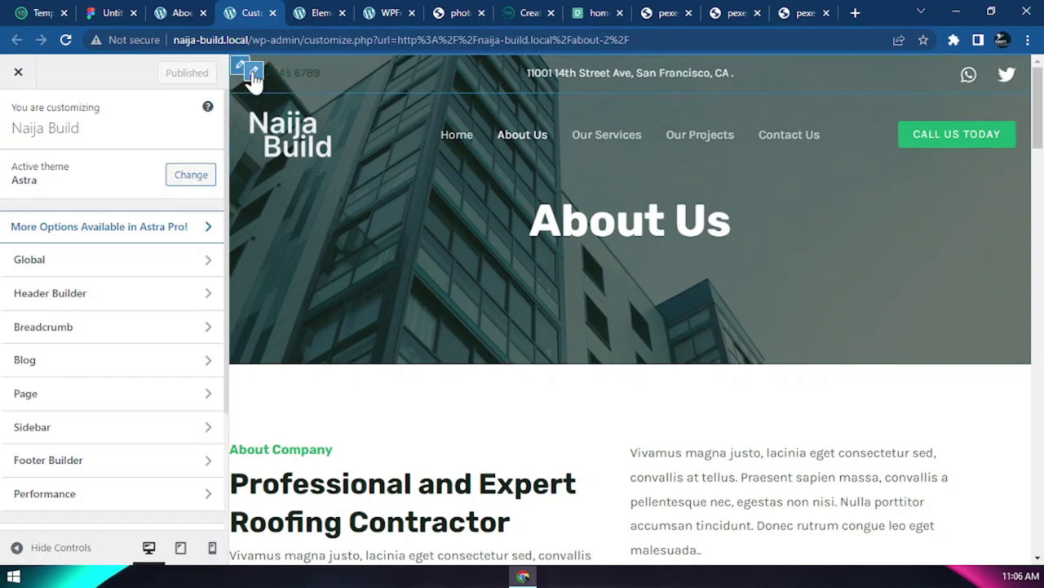
Publish the header phone change and replace the header address with '1004 Victoria Island, Lagos, Nigeria'
{"action": "left_click", "coordinate": [253, 73]}
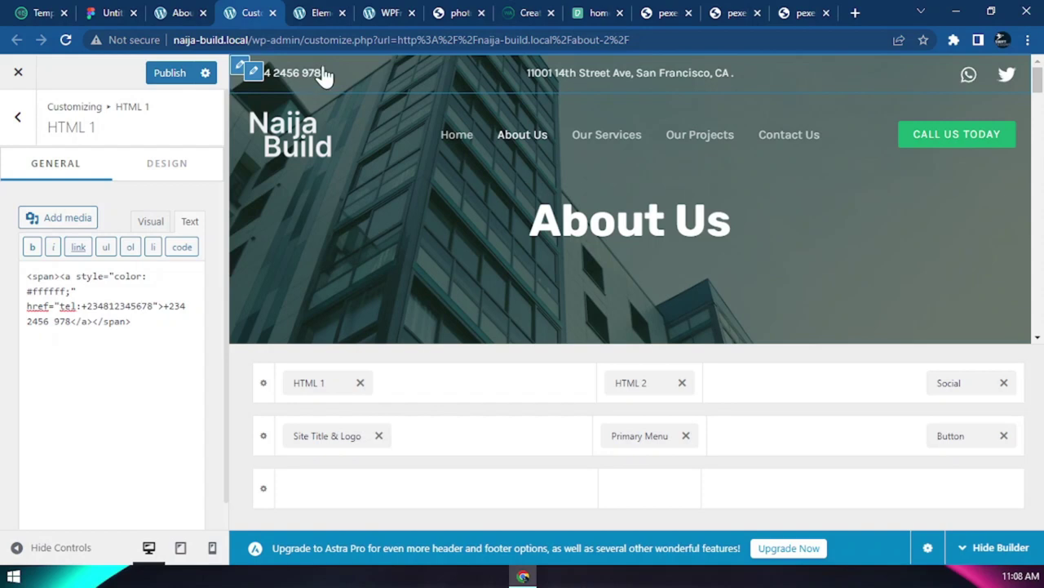
{"action": "left_click", "coordinate": [173, 72]}
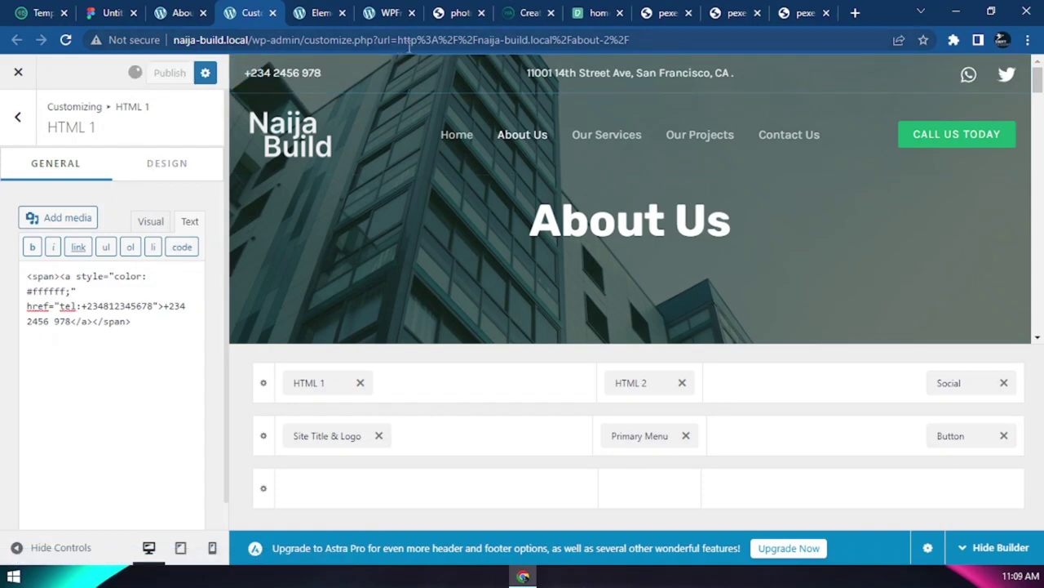
{"action": "left_click", "coordinate": [535, 72]}
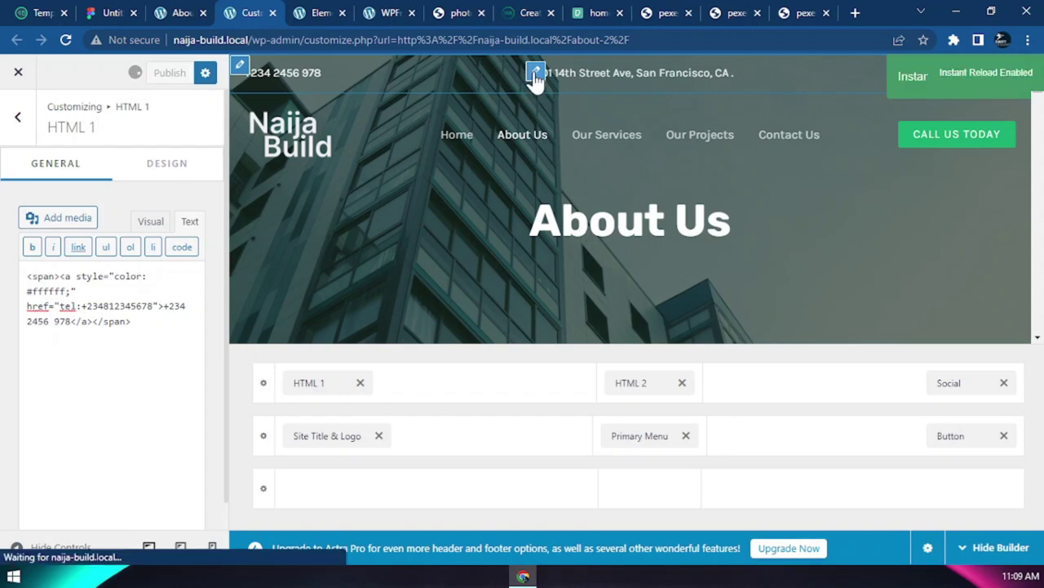
{"action": "left_click", "coordinate": [151, 221]}
{"action": "triple_click", "coordinate": [83, 415]}
{"action": "type", "text": "1004 Victoria Island, Lagos, Nigeria"}
{"action": "key", "text": "ctrl+a"}
{"action": "key", "text": "ctrl+c"}
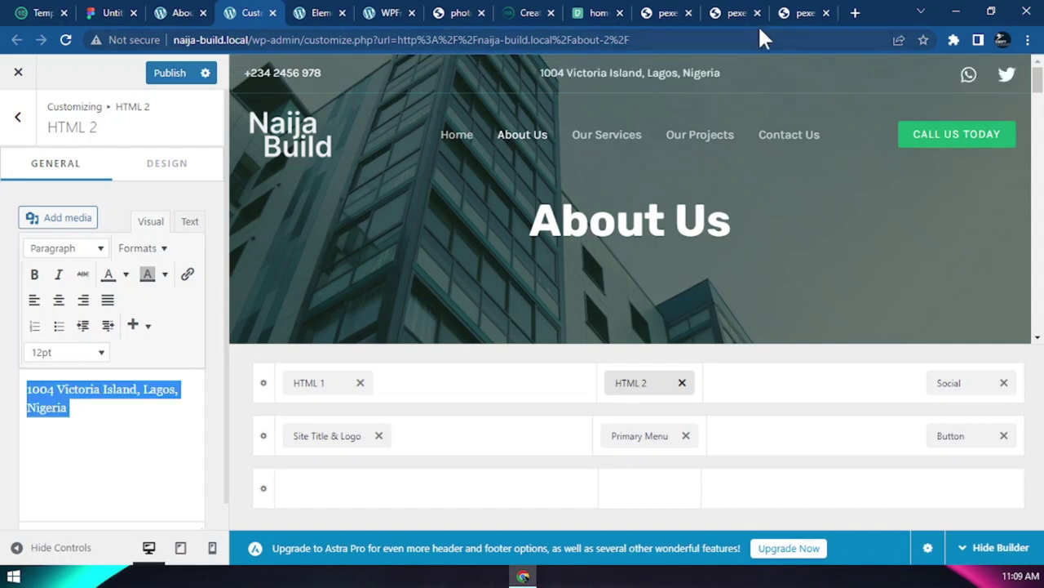
{"action": "left_click", "coordinate": [795, 12]}
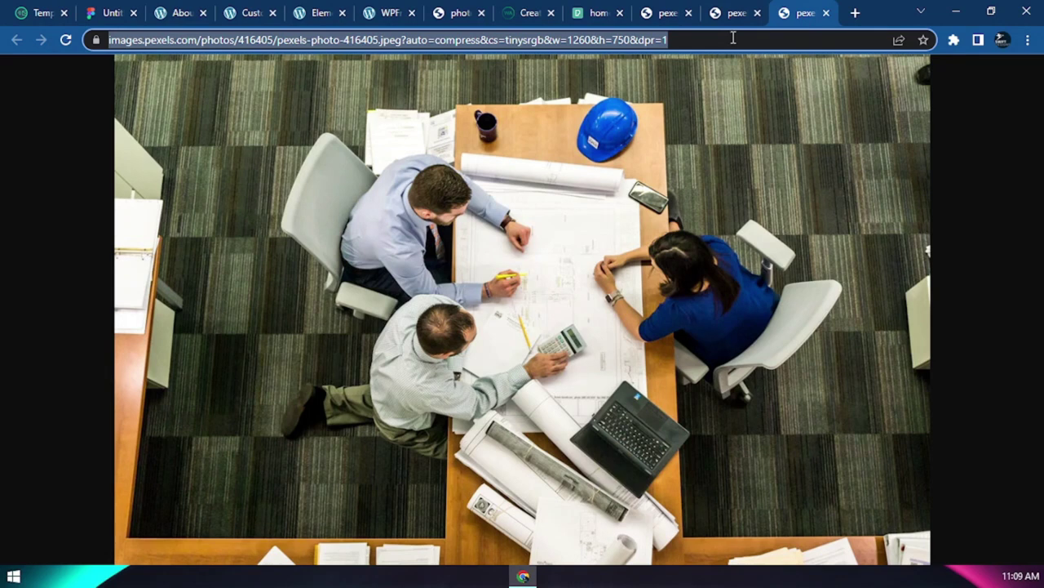
Search Google Maps for the Lagos address and copy the place's share link
{"action": "key", "text": "ctrl+v"}
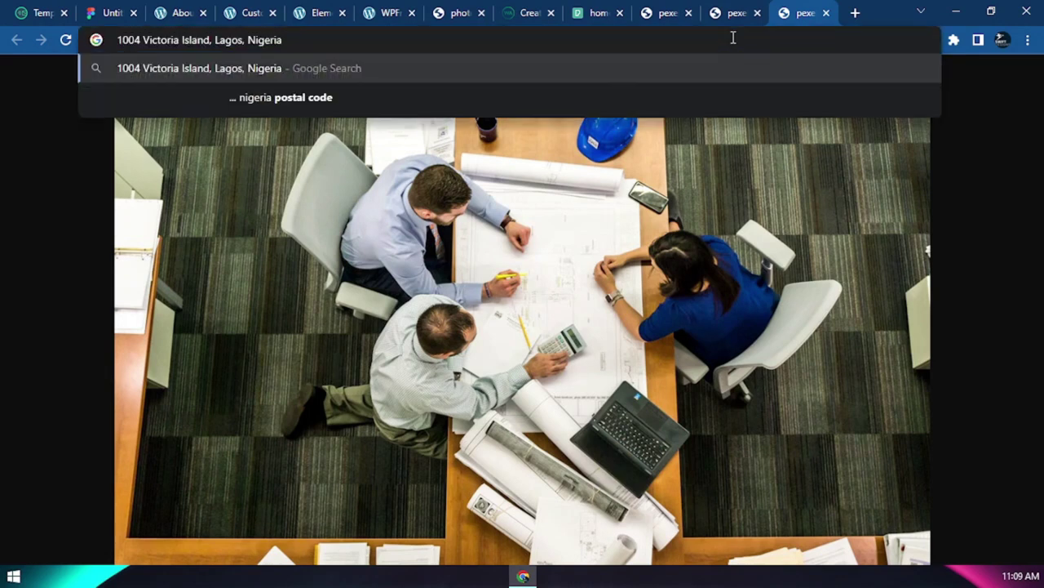
{"action": "key", "text": "Return"}
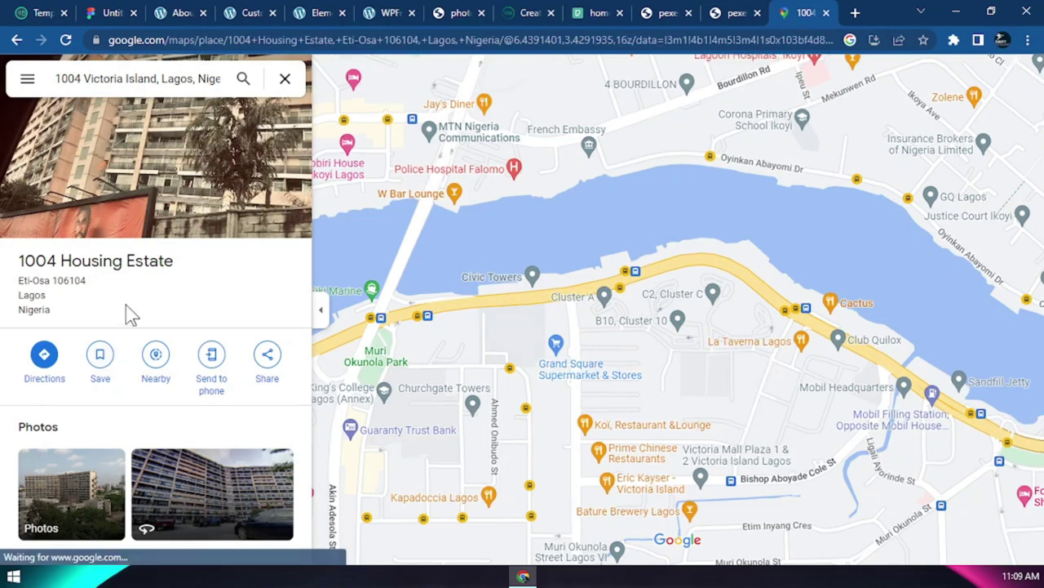
{"action": "left_click", "coordinate": [268, 356]}
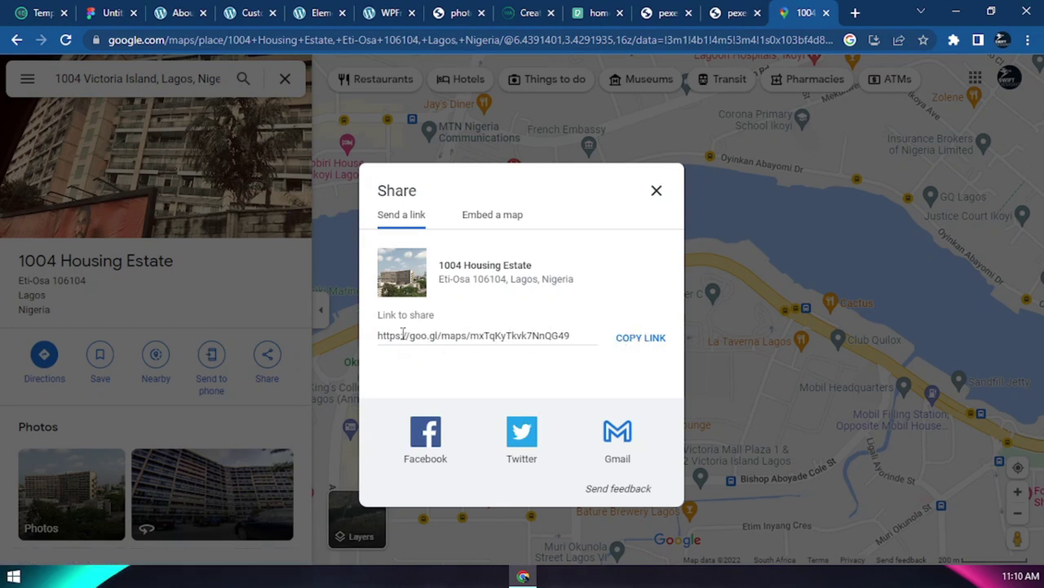
{"action": "left_click_drag", "start_coordinate": [425, 335], "coordinate": [565, 336]}
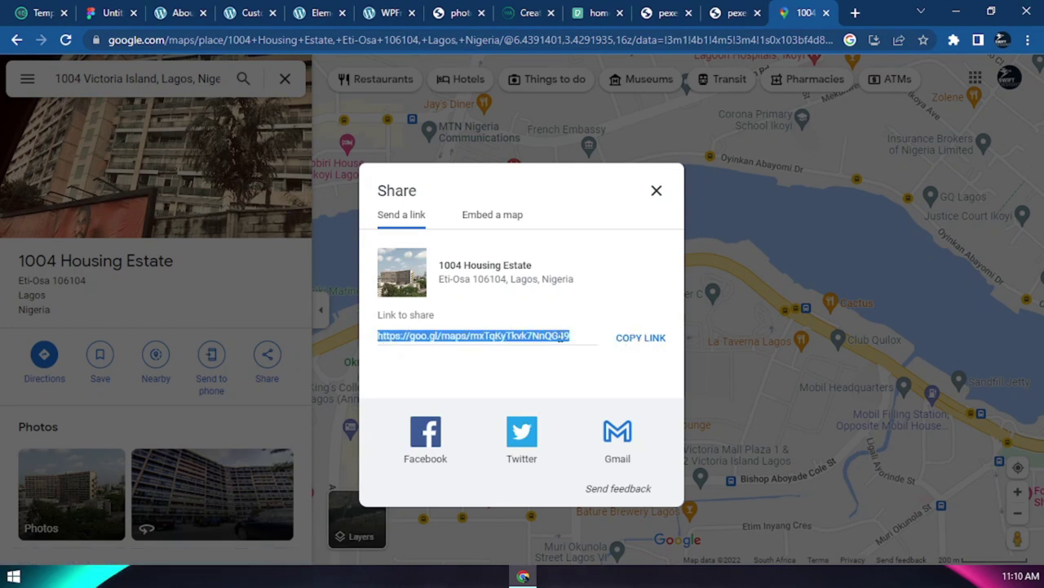
{"action": "left_click", "coordinate": [630, 343]}
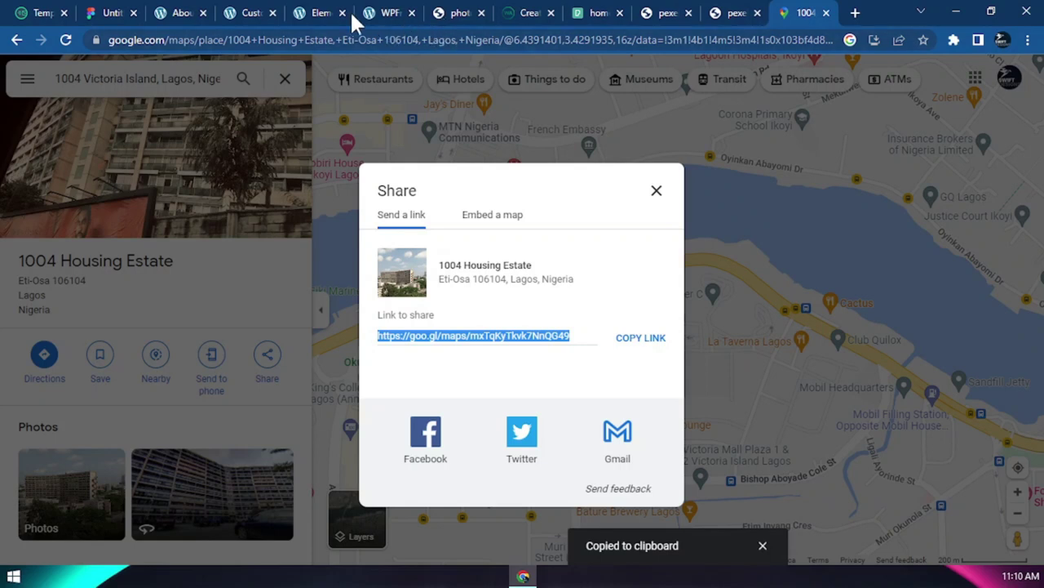
{"action": "left_click", "coordinate": [252, 15]}
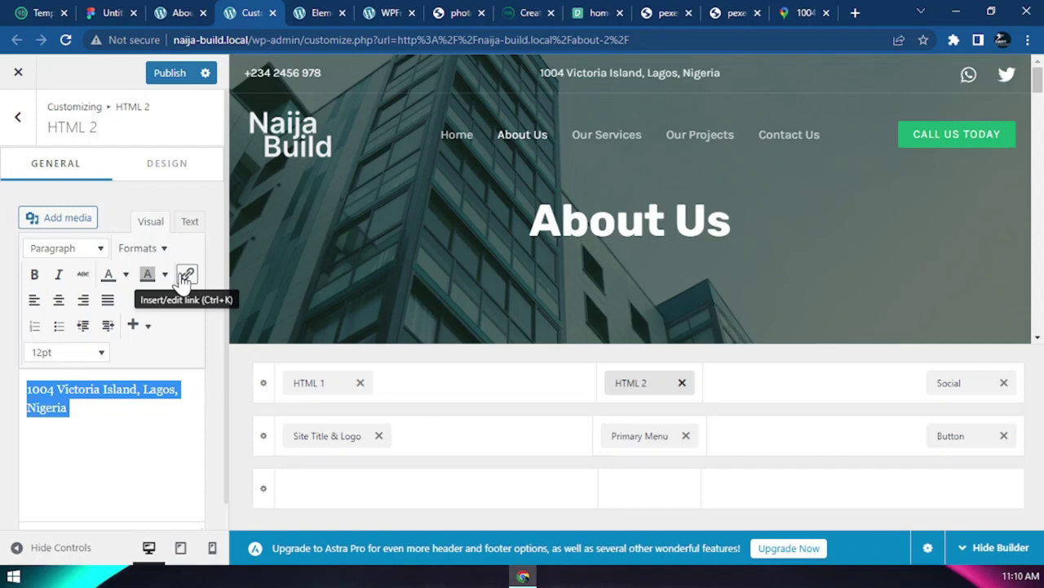
Link the header address to the Google Maps share link and publish
{"action": "left_click", "coordinate": [154, 225]}
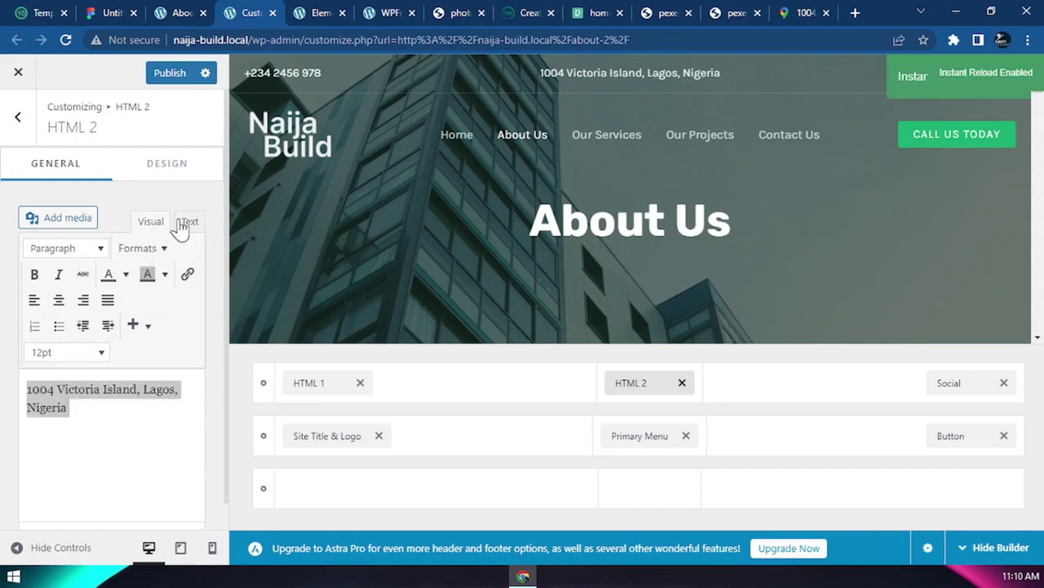
{"action": "left_click", "coordinate": [188, 275]}
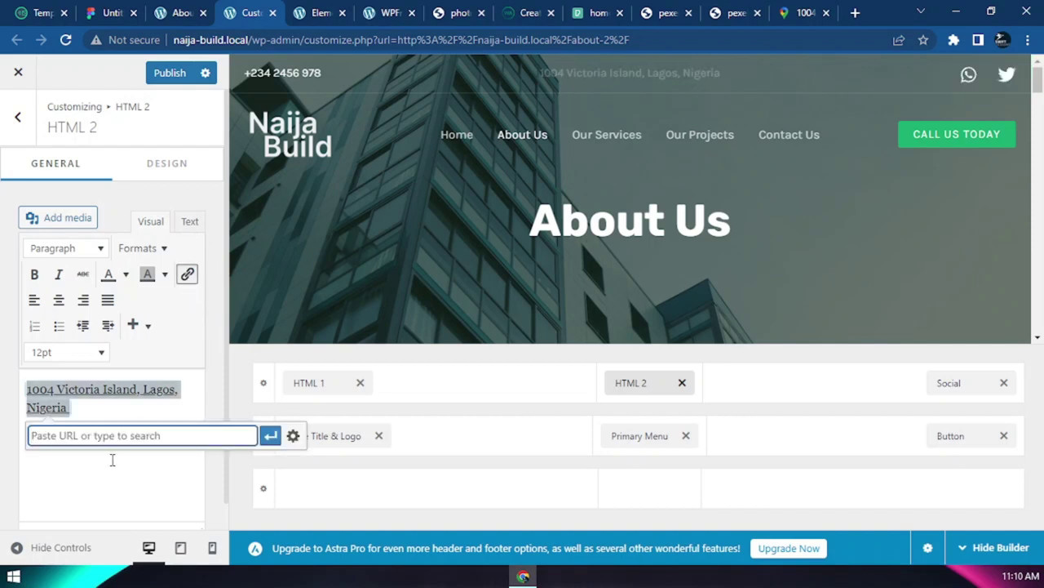
{"action": "key", "text": "ctrl+v"}
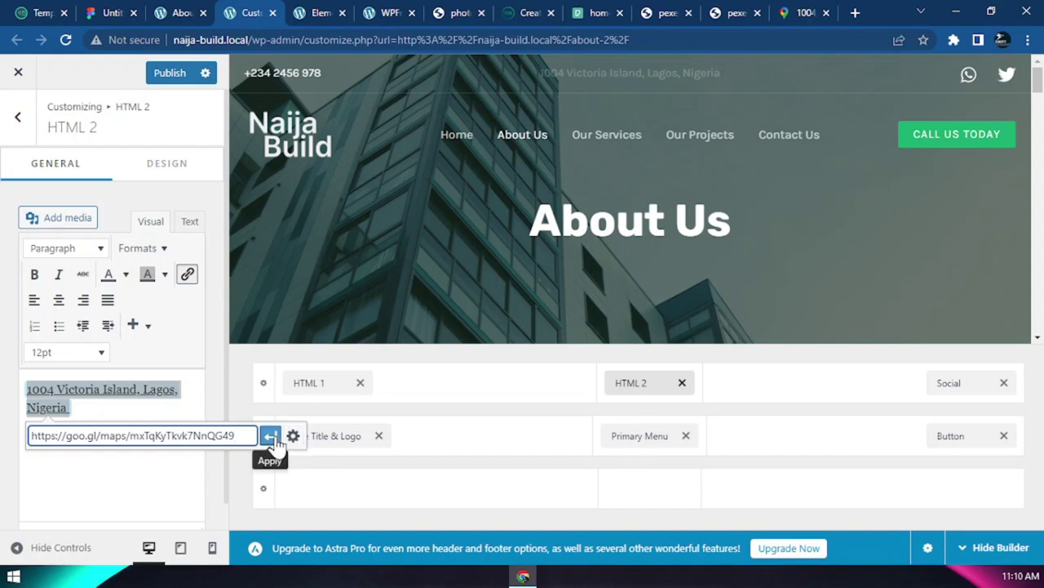
{"action": "left_click", "coordinate": [270, 438]}
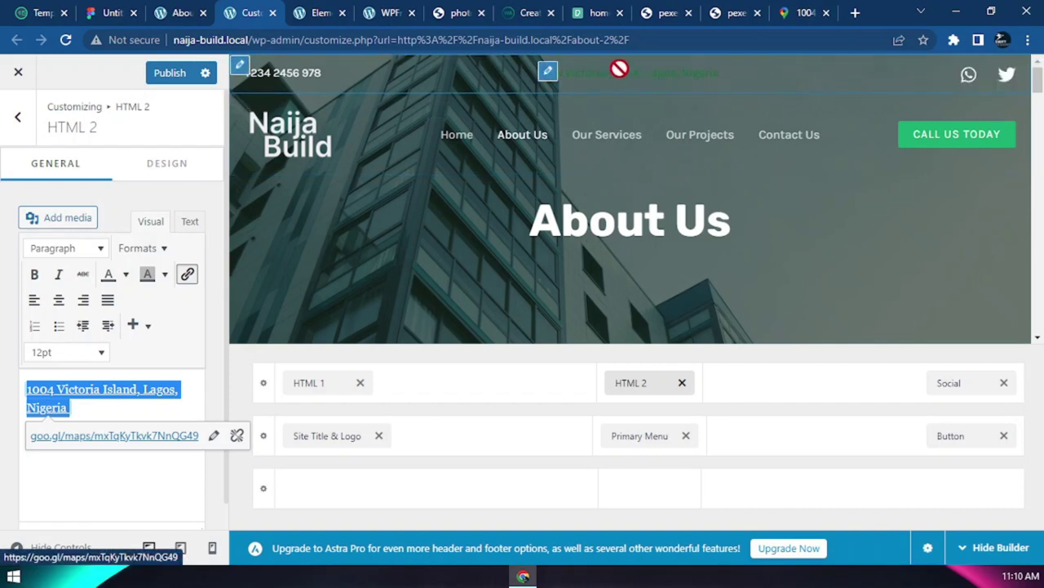
{"action": "left_click", "coordinate": [170, 72]}
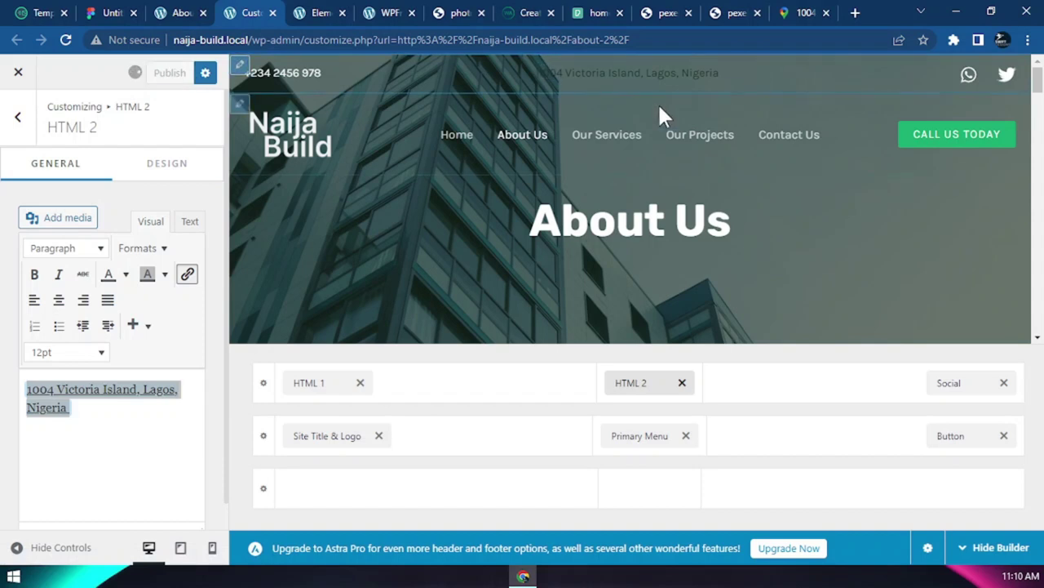
Make the linked address text white and check the address block's colour settings
{"action": "left_click", "coordinate": [139, 435]}
{"action": "left_click_drag", "start_coordinate": [95, 406], "coordinate": [23, 379]}
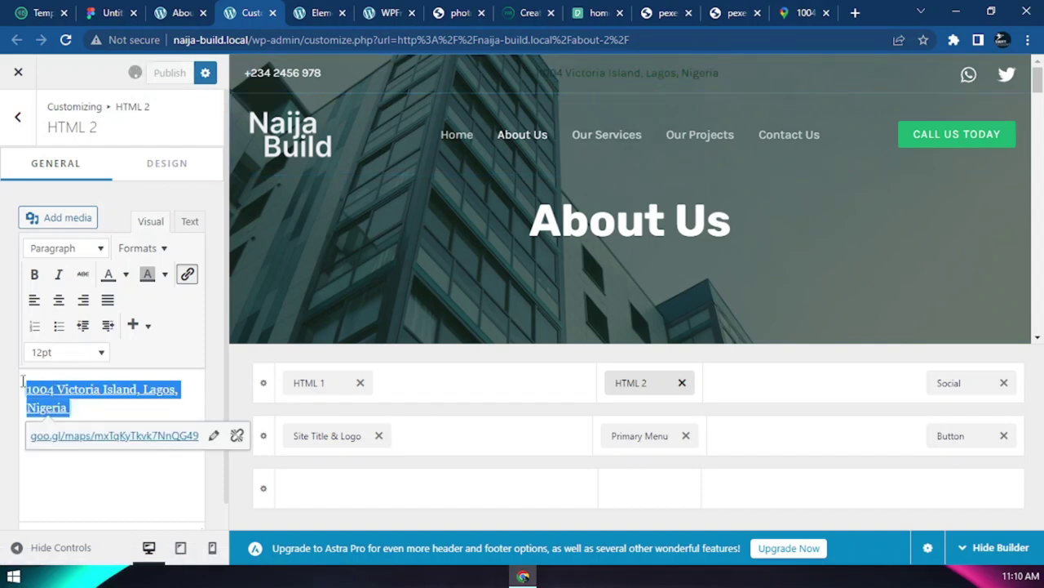
{"action": "left_click", "coordinate": [125, 274]}
{"action": "left_click", "coordinate": [167, 346]}
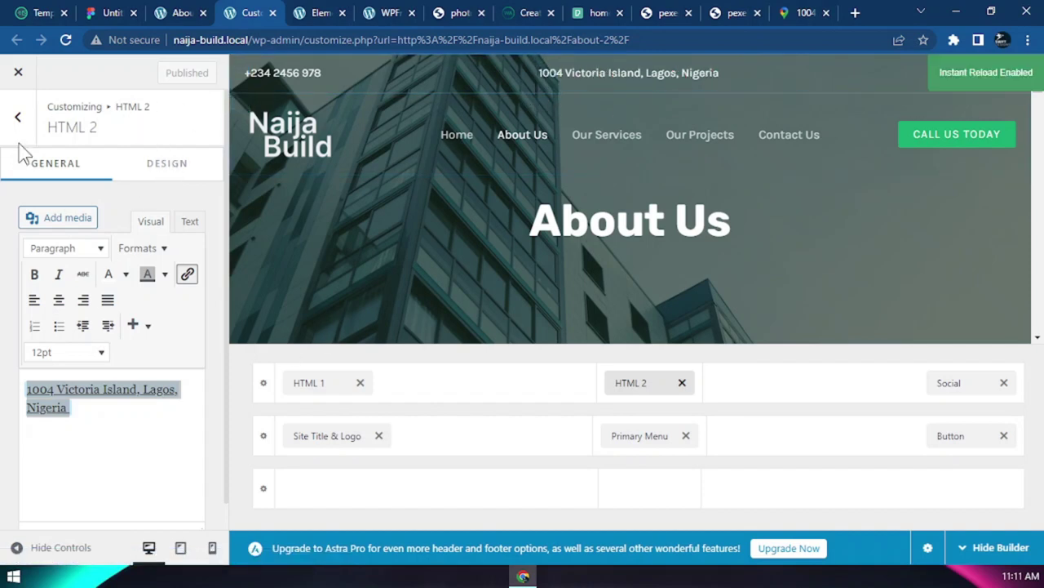
{"action": "left_click", "coordinate": [166, 163]}
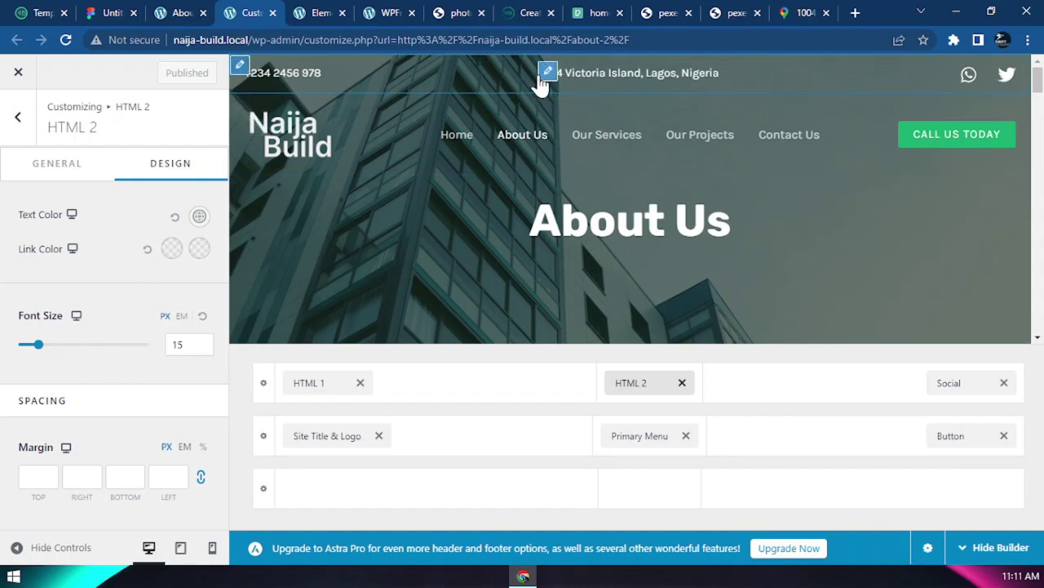
{"action": "left_click", "coordinate": [71, 168]}
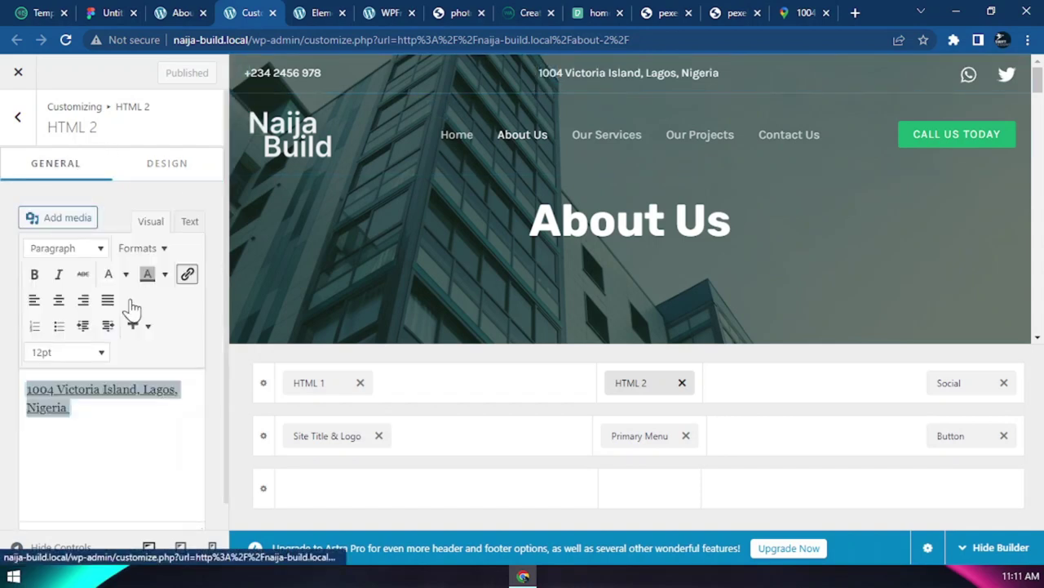
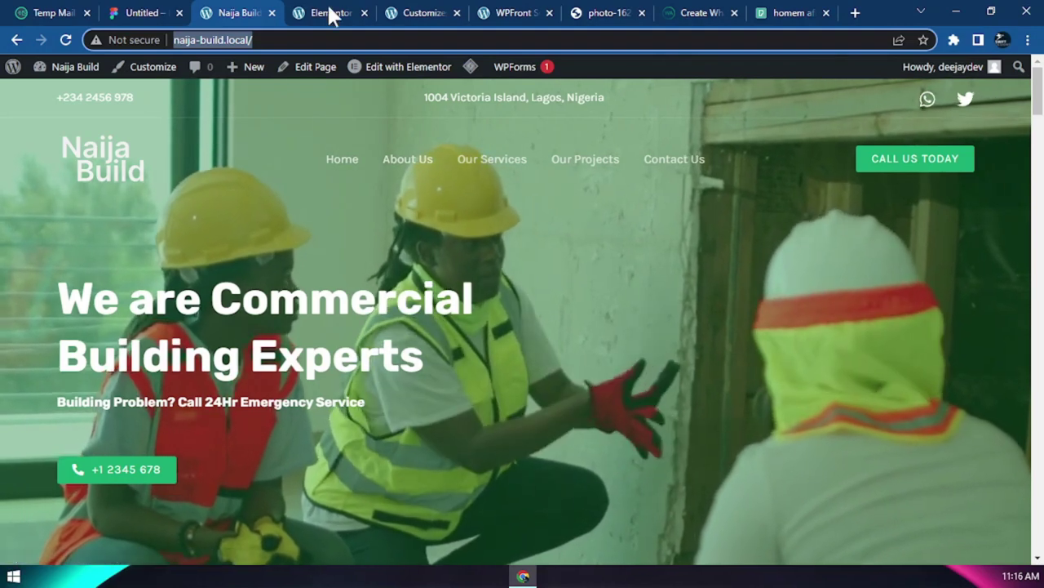
View the live About Us page, then return to the WPFront Scroll Top settings tab
{"action": "left_click", "coordinate": [404, 171]}
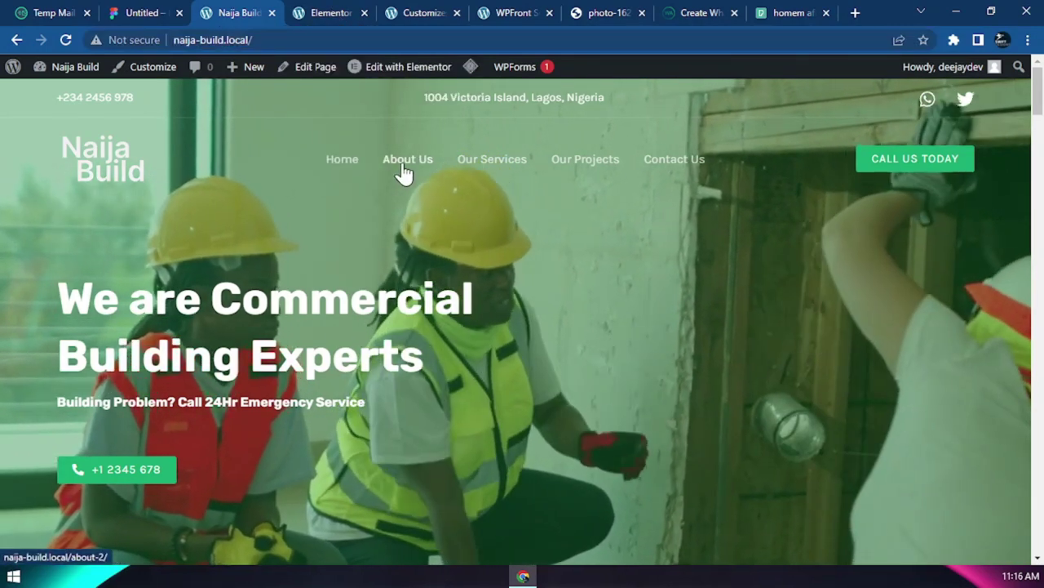
{"action": "left_click", "coordinate": [404, 169]}
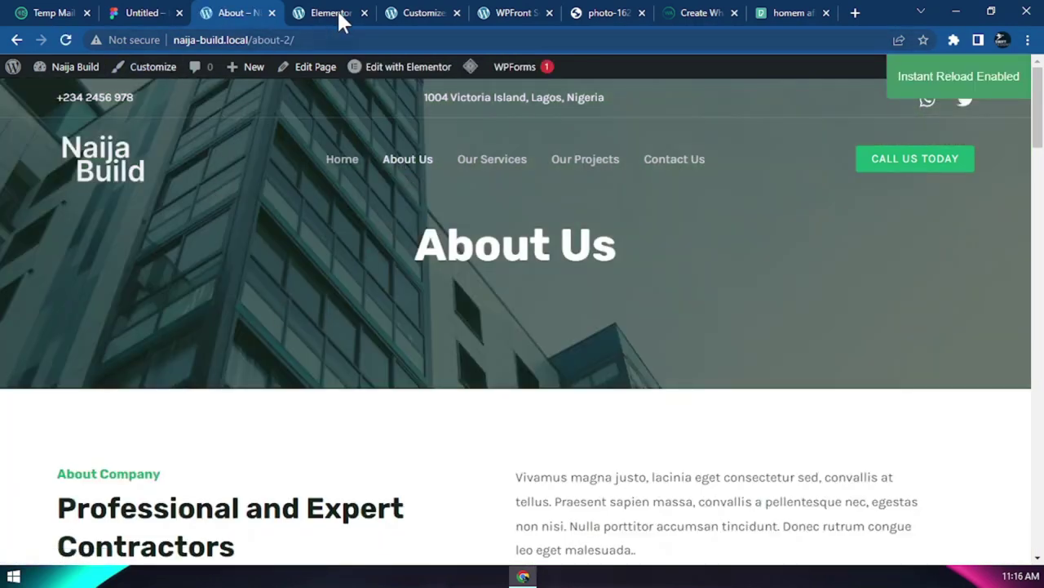
{"action": "left_click", "coordinate": [499, 17]}
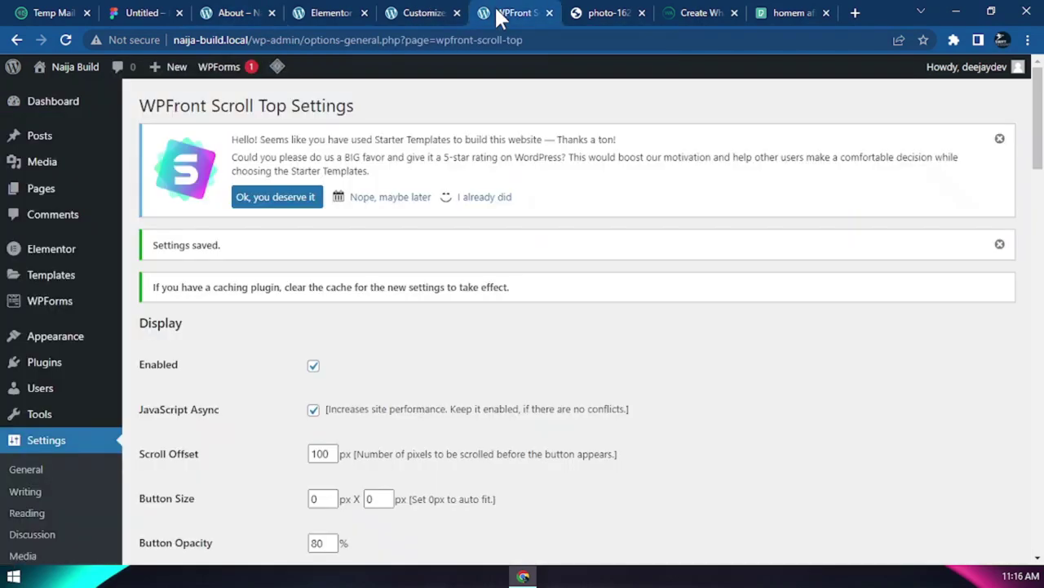
Trash the duplicate About page from the All Pages list
{"action": "left_click", "coordinate": [59, 200]}
{"action": "scroll", "coordinate": [338, 356], "scroll_direction": "down", "scroll_amount": 2}
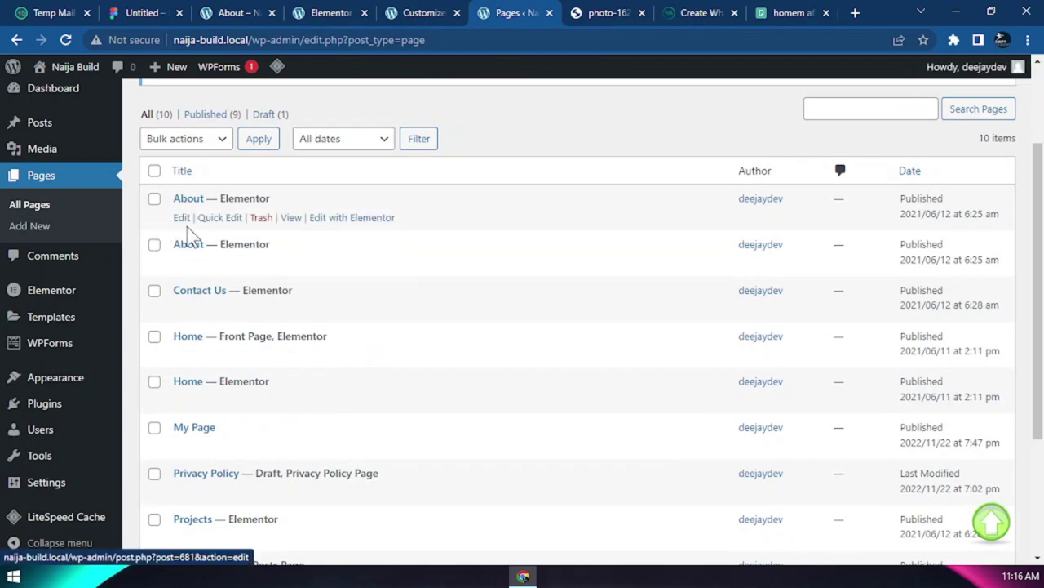
{"action": "left_click", "coordinate": [214, 218]}
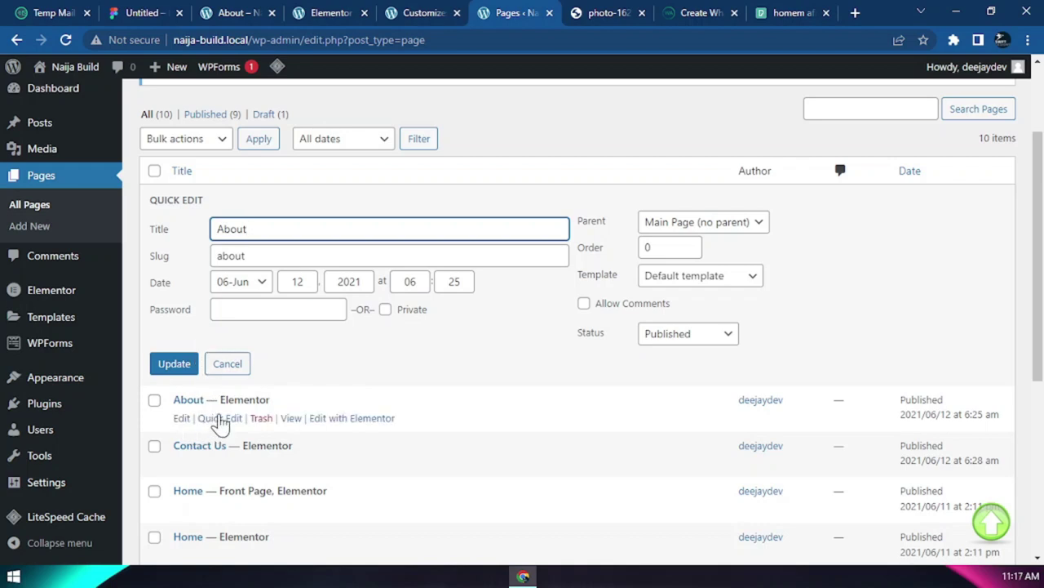
{"action": "left_click", "coordinate": [227, 367]}
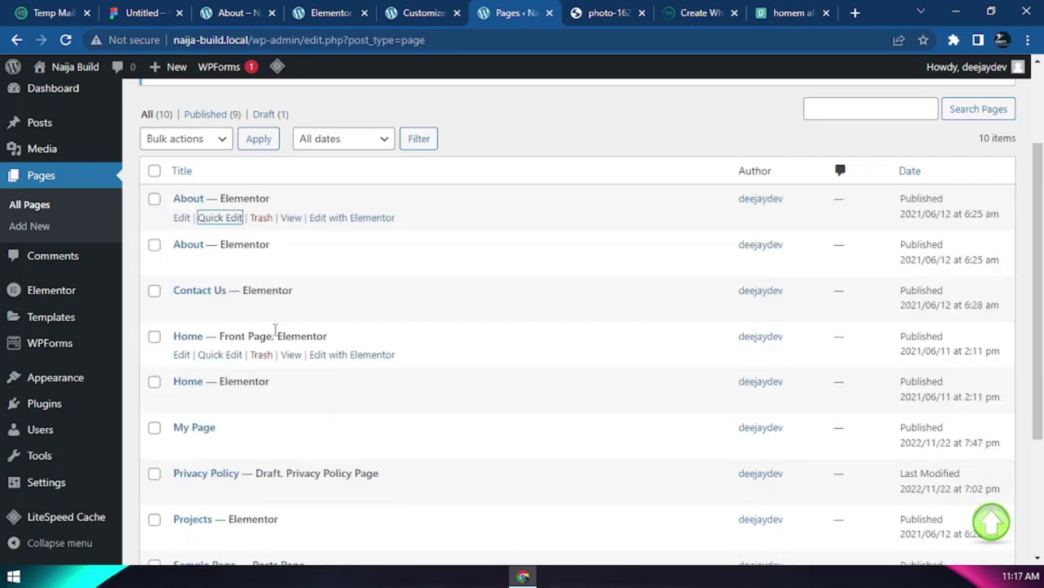
{"action": "left_click", "coordinate": [260, 219]}
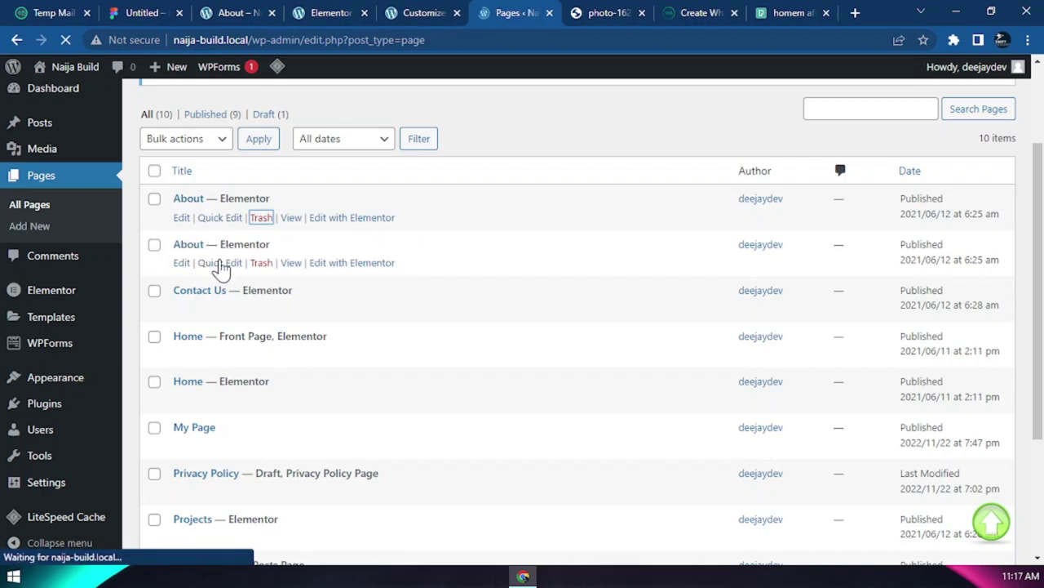
Quick Edit the remaining About page's slug to 'about' and save it
{"action": "scroll", "coordinate": [265, 265], "scroll_direction": "down", "scroll_amount": 2}
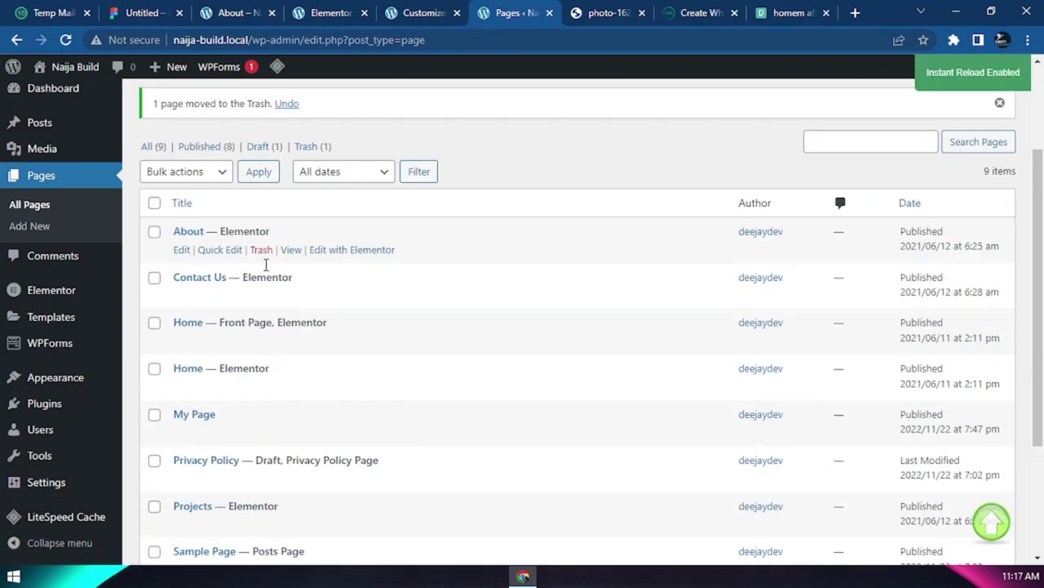
{"action": "left_click", "coordinate": [216, 250]}
{"action": "left_click", "coordinate": [273, 289]}
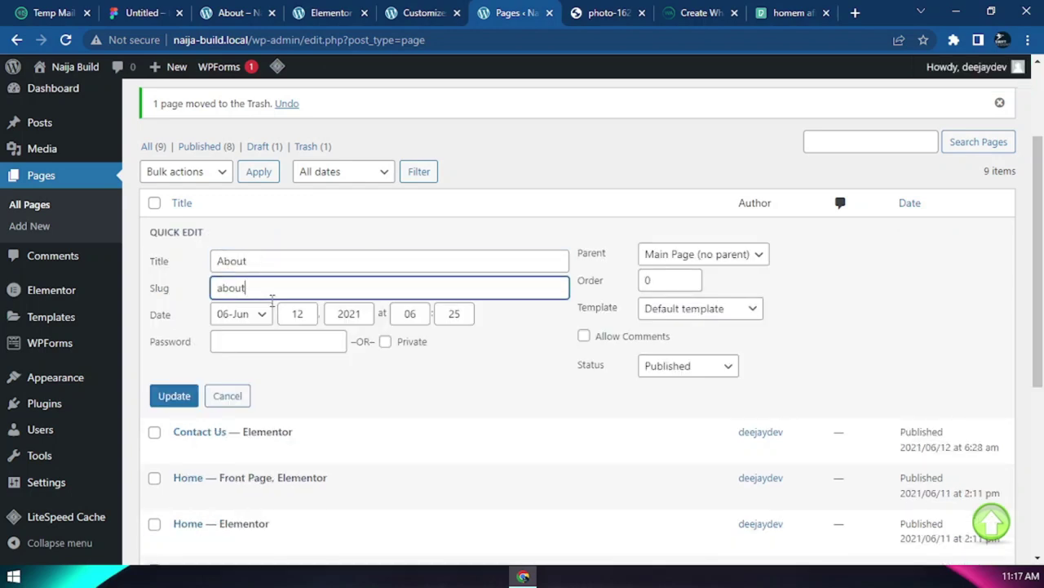
{"action": "scroll", "coordinate": [343, 277], "scroll_direction": "up", "scroll_amount": 1}
{"action": "left_click", "coordinate": [171, 430]}
Trash the duplicate Home page
{"action": "scroll", "coordinate": [266, 294], "scroll_direction": "down", "scroll_amount": 2}
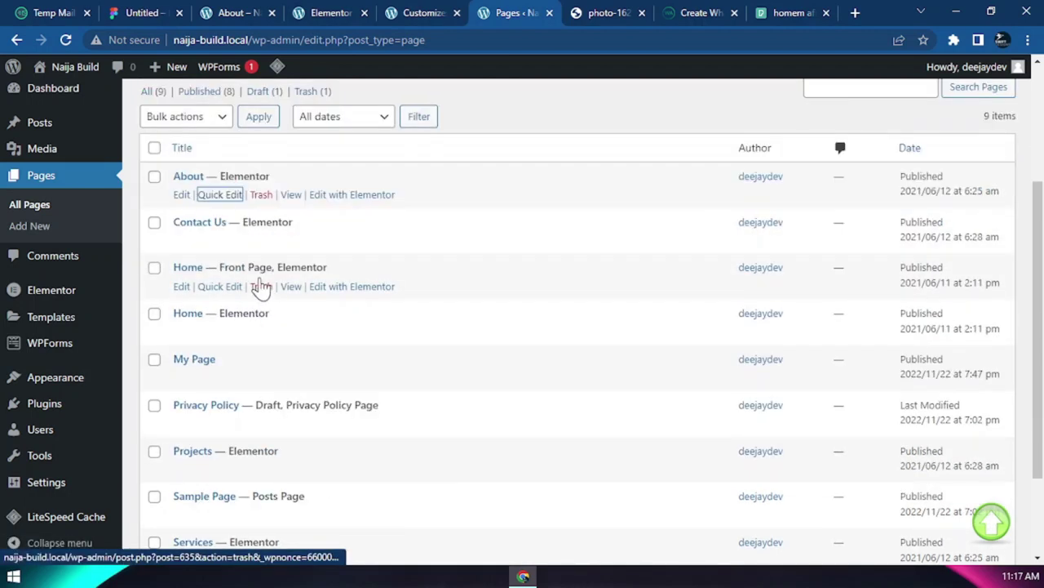
{"action": "scroll", "coordinate": [199, 245], "scroll_direction": "down", "scroll_amount": 1}
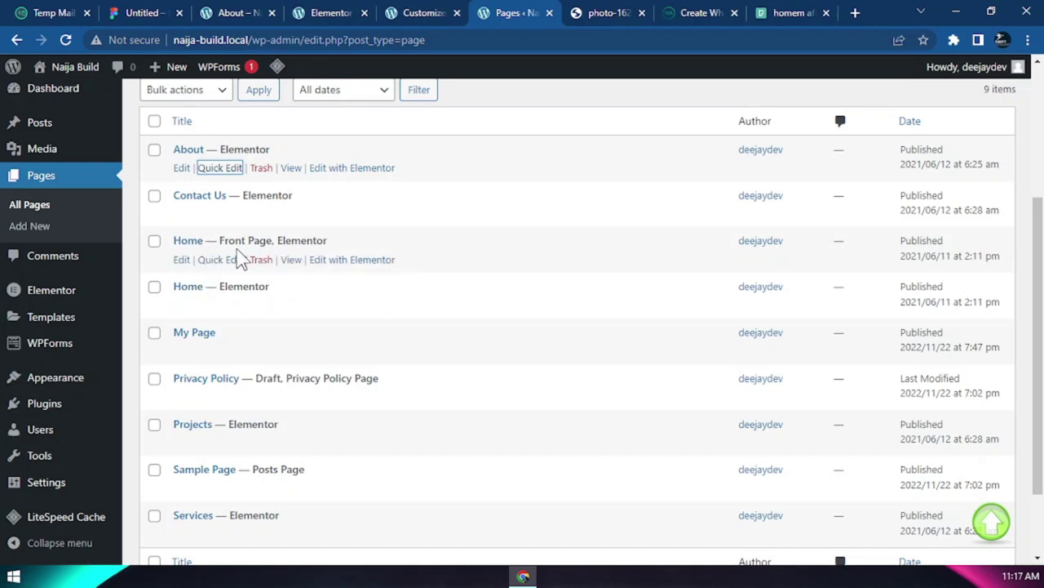
{"action": "left_click_drag", "start_coordinate": [235, 240], "coordinate": [291, 237]}
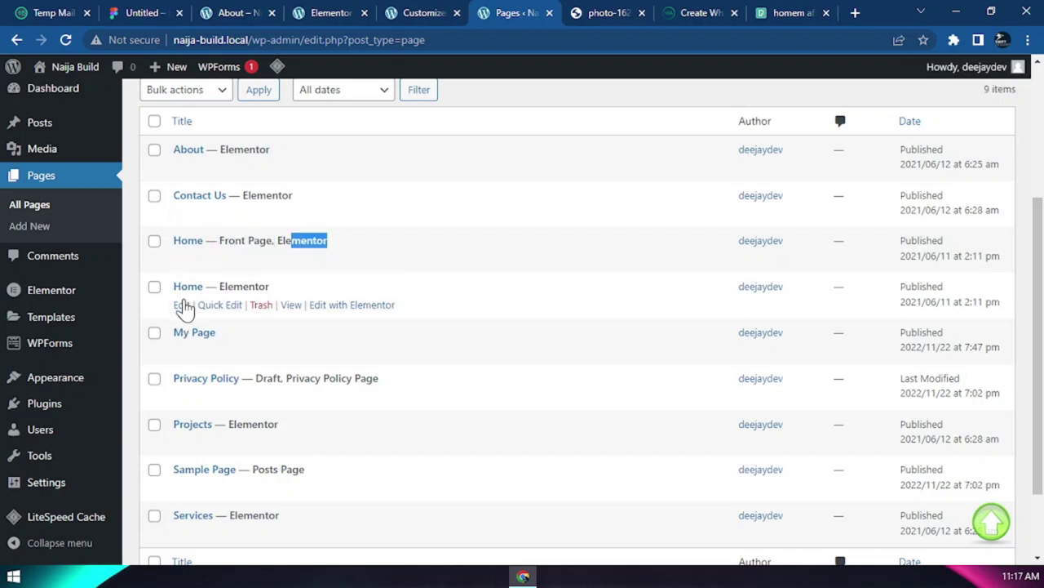
{"action": "left_click", "coordinate": [220, 305]}
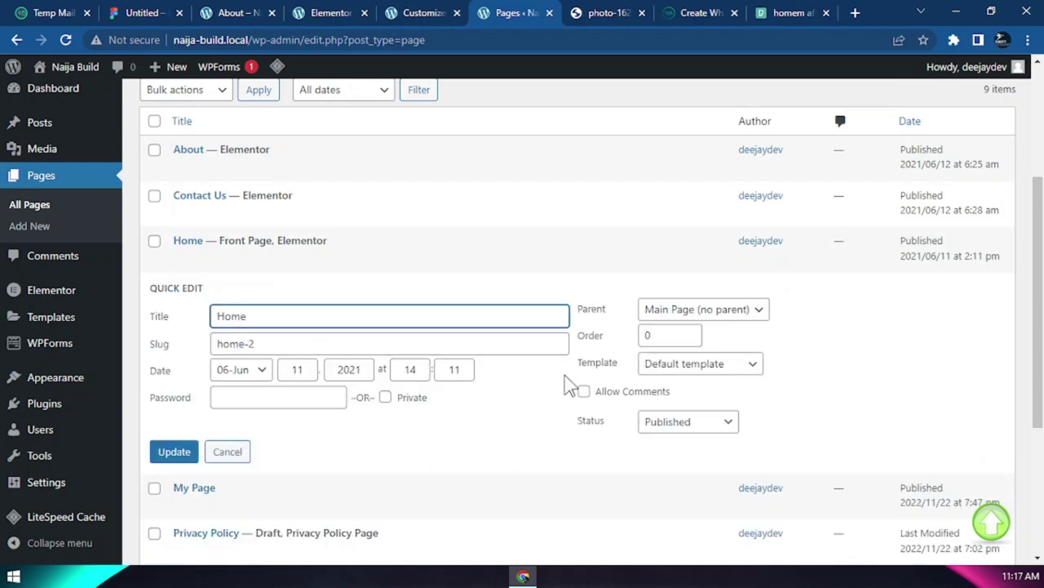
{"action": "left_click", "coordinate": [226, 451]}
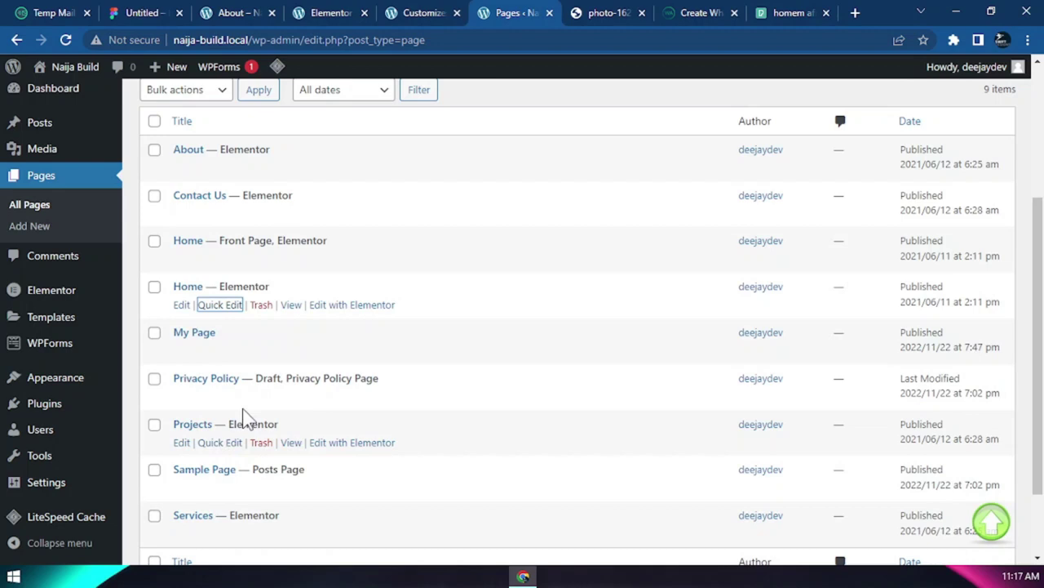
{"action": "left_click", "coordinate": [261, 304]}
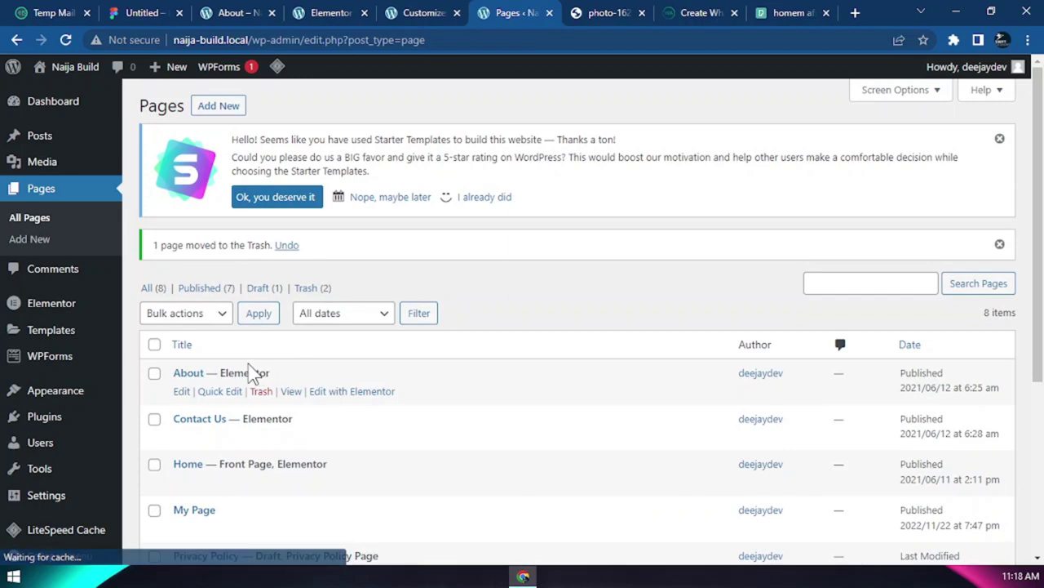
Move My Page to the trash
{"action": "scroll", "coordinate": [255, 366], "scroll_direction": "down", "scroll_amount": 2}
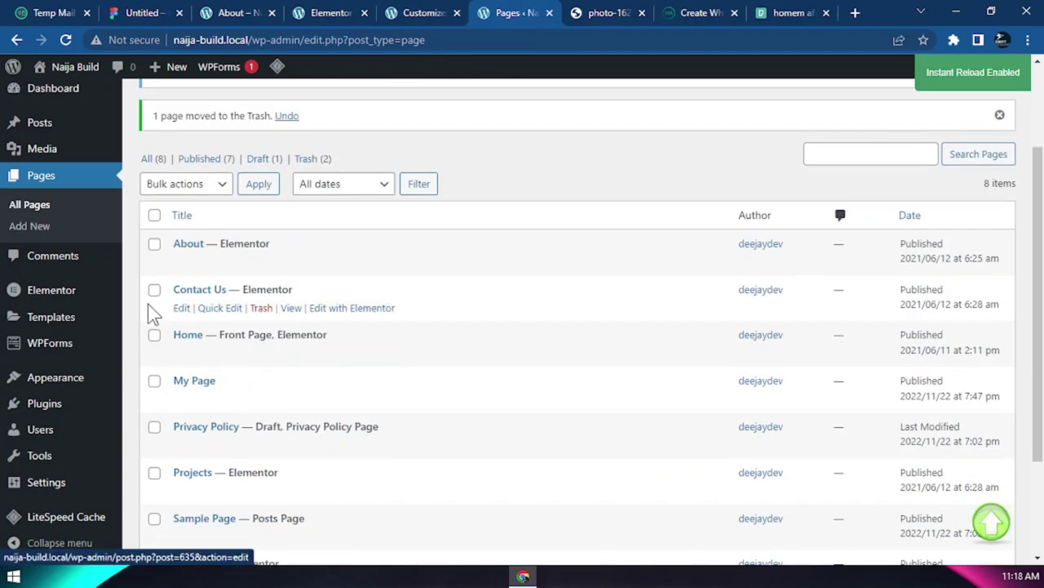
{"action": "scroll", "coordinate": [237, 331], "scroll_direction": "down", "scroll_amount": 1}
{"action": "left_click", "coordinate": [261, 310]}
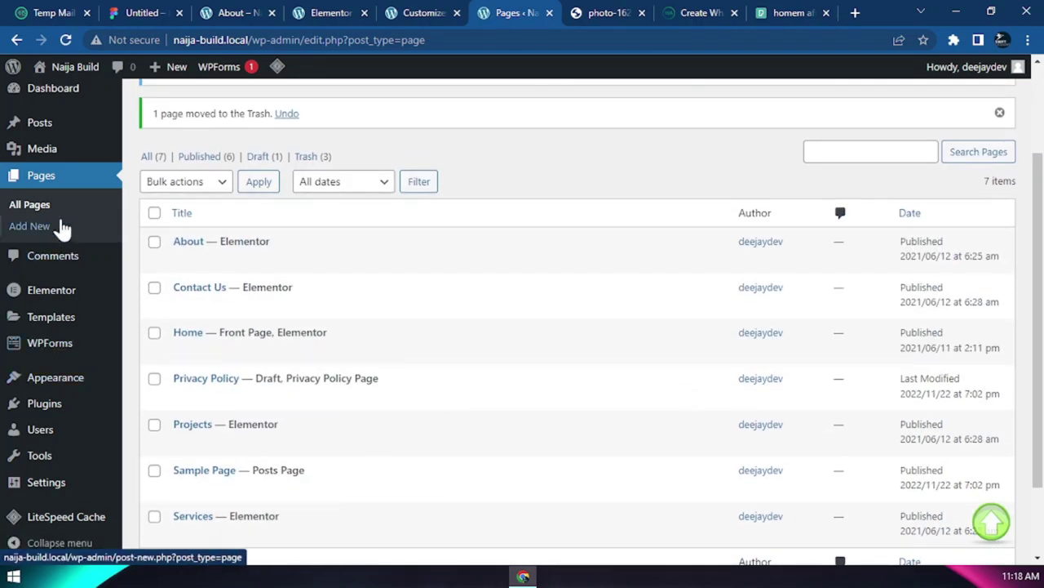
{"action": "mouse_move", "coordinate": [50, 386]}
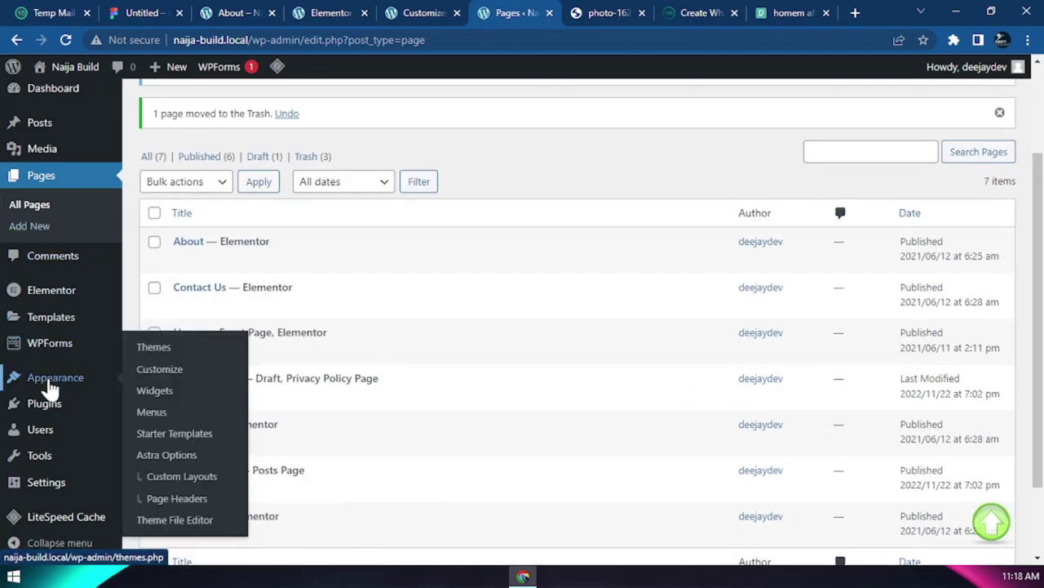
Remove the invalid Home item from the Main menu, save, and keep Main menu selected
{"action": "left_click", "coordinate": [153, 415]}
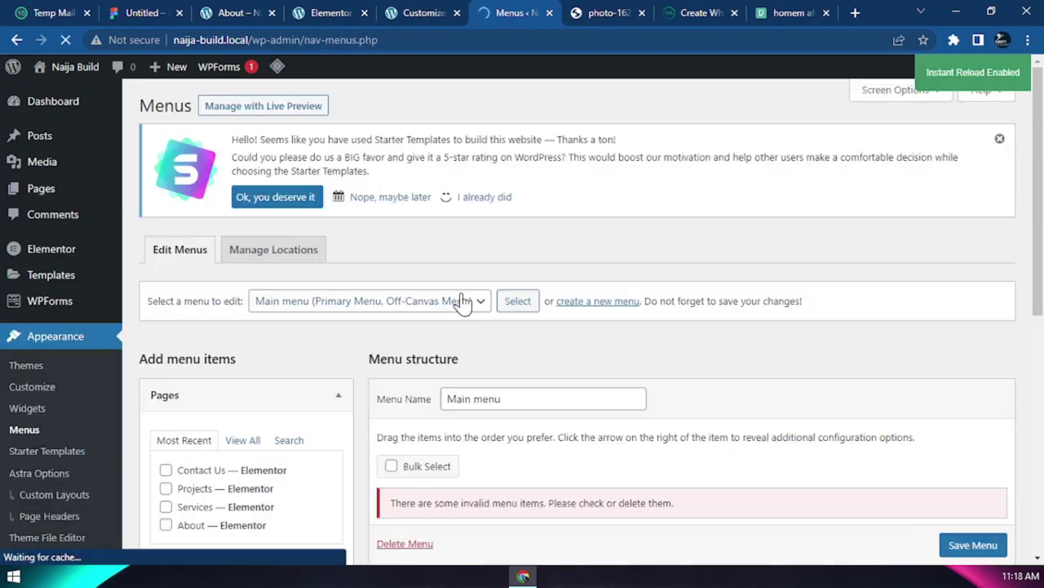
{"action": "scroll", "coordinate": [489, 270], "scroll_direction": "down", "scroll_amount": 4}
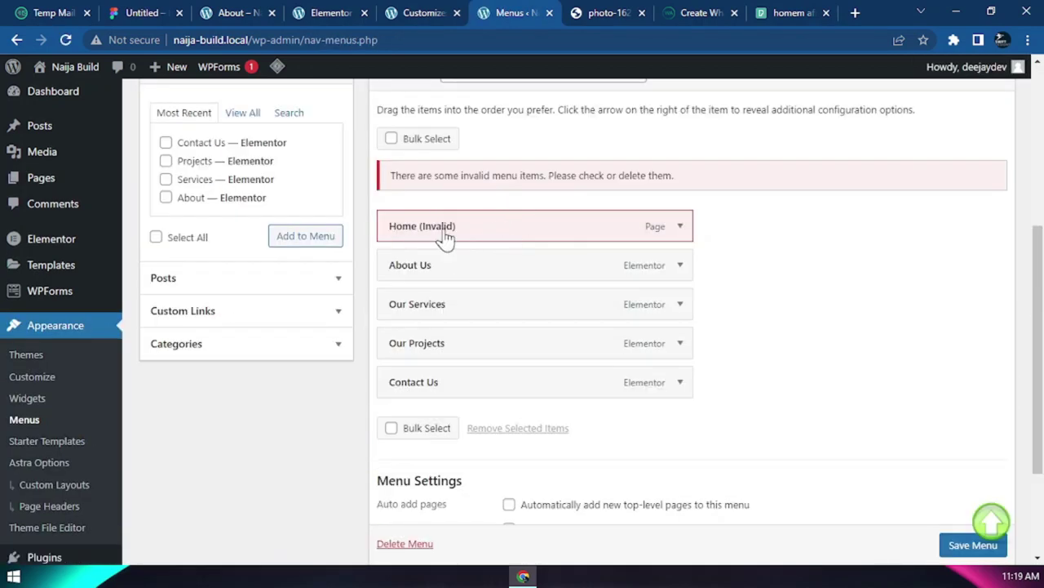
{"action": "left_click", "coordinate": [675, 230]}
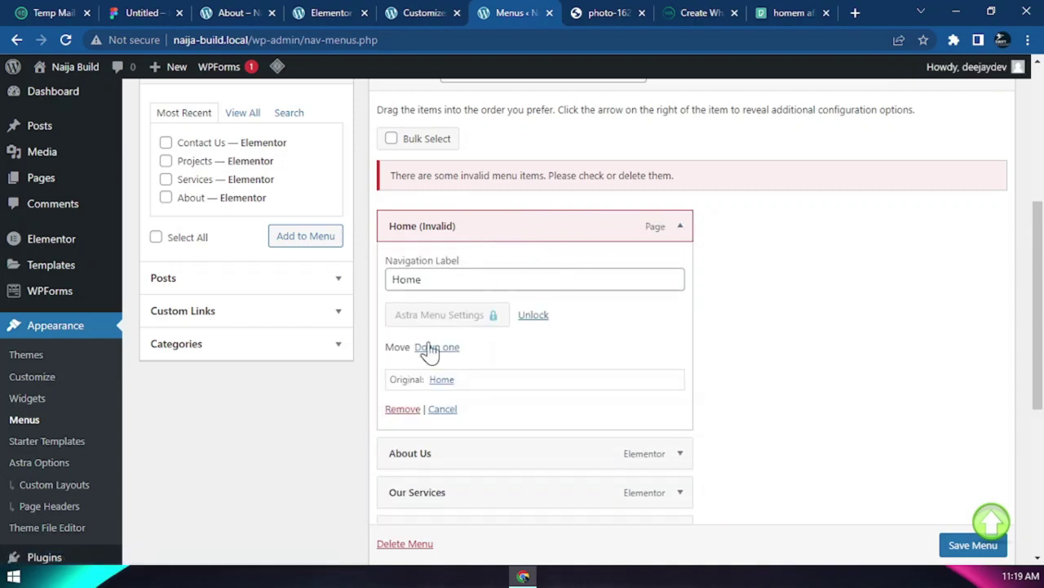
{"action": "left_click", "coordinate": [400, 411]}
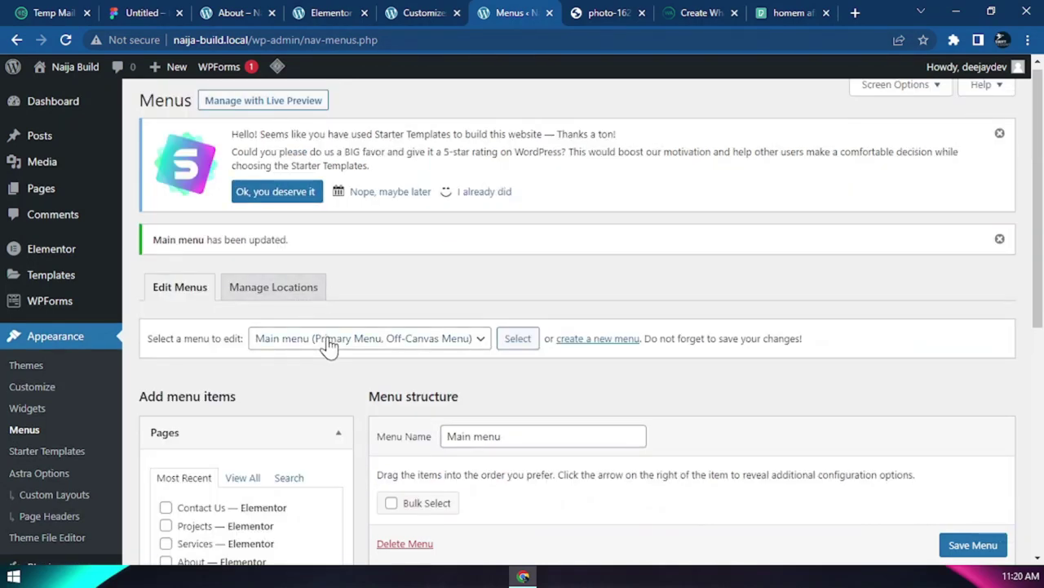
{"action": "left_click", "coordinate": [328, 340]}
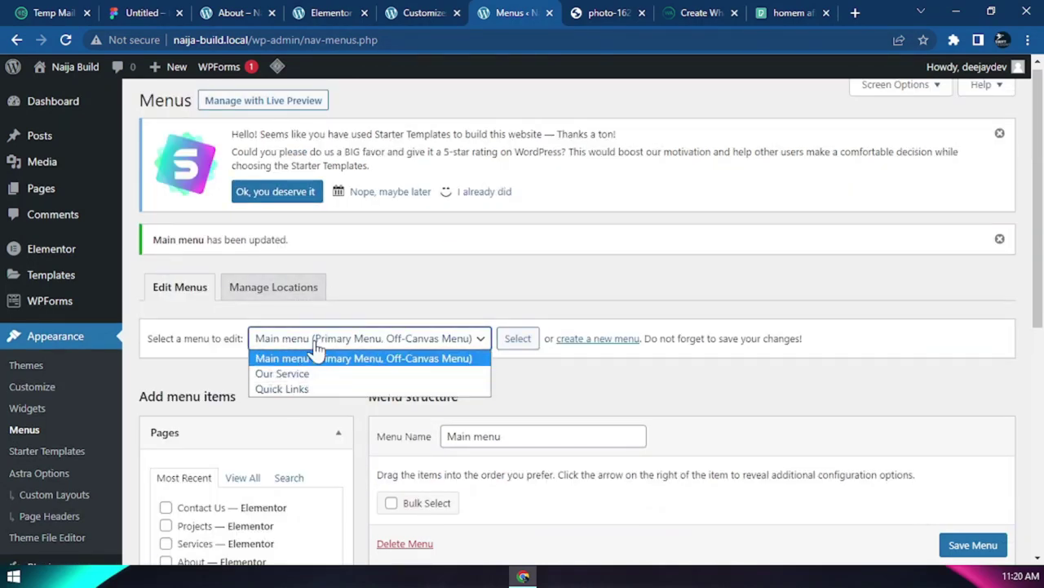
{"action": "left_click", "coordinate": [532, 384]}
{"action": "left_click", "coordinate": [405, 342]}
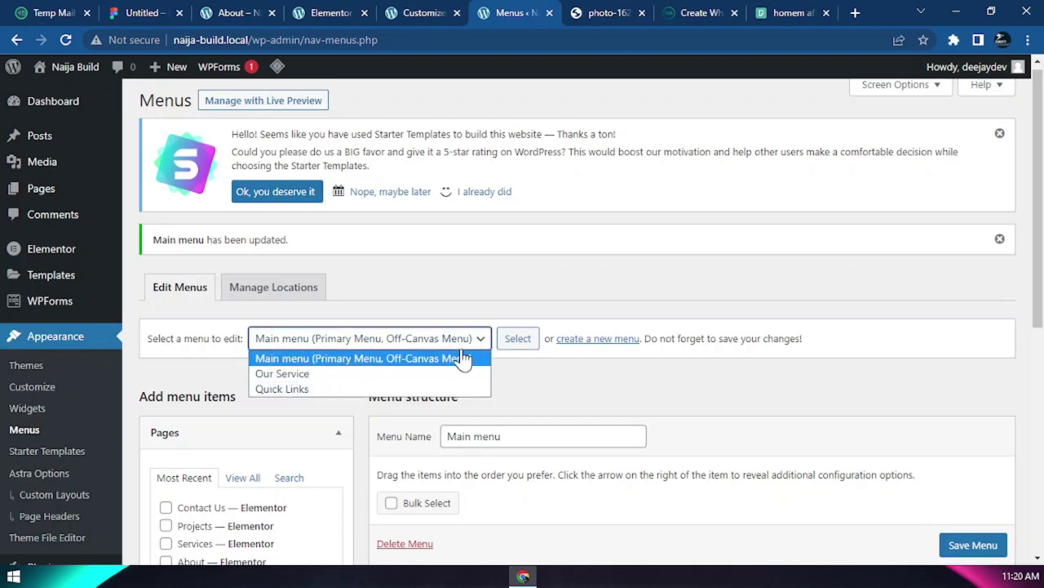
{"action": "left_click", "coordinate": [368, 357]}
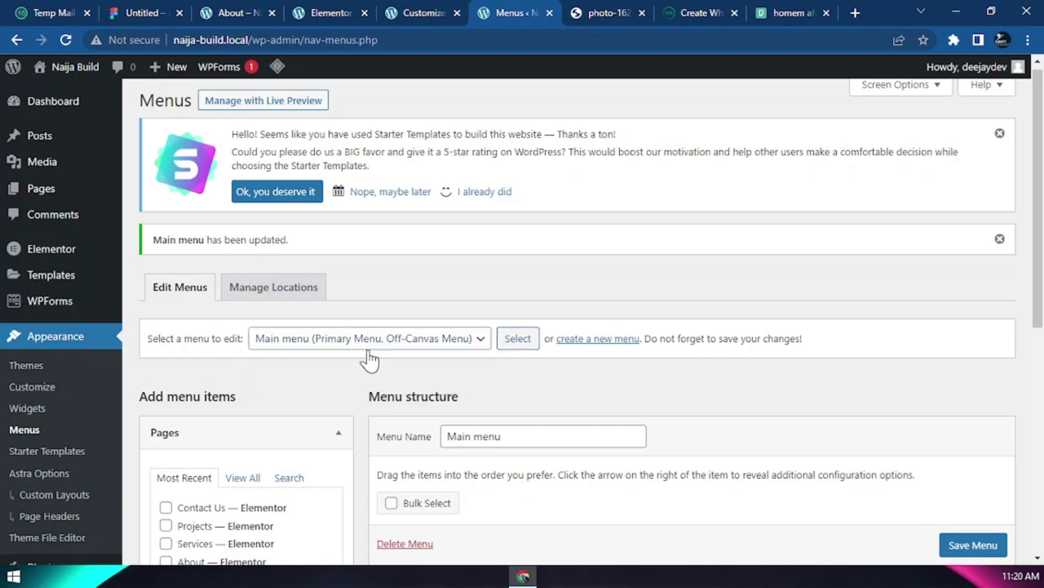
Add the Home page to the Main menu, placed first above About Us
{"action": "scroll", "coordinate": [326, 351], "scroll_direction": "down", "scroll_amount": 2}
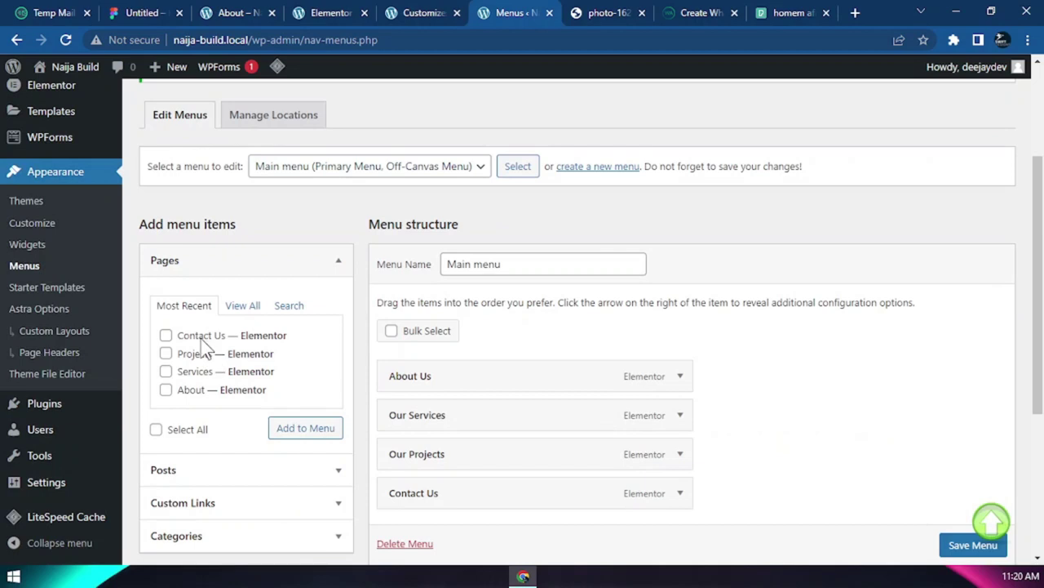
{"action": "left_click", "coordinate": [242, 306]}
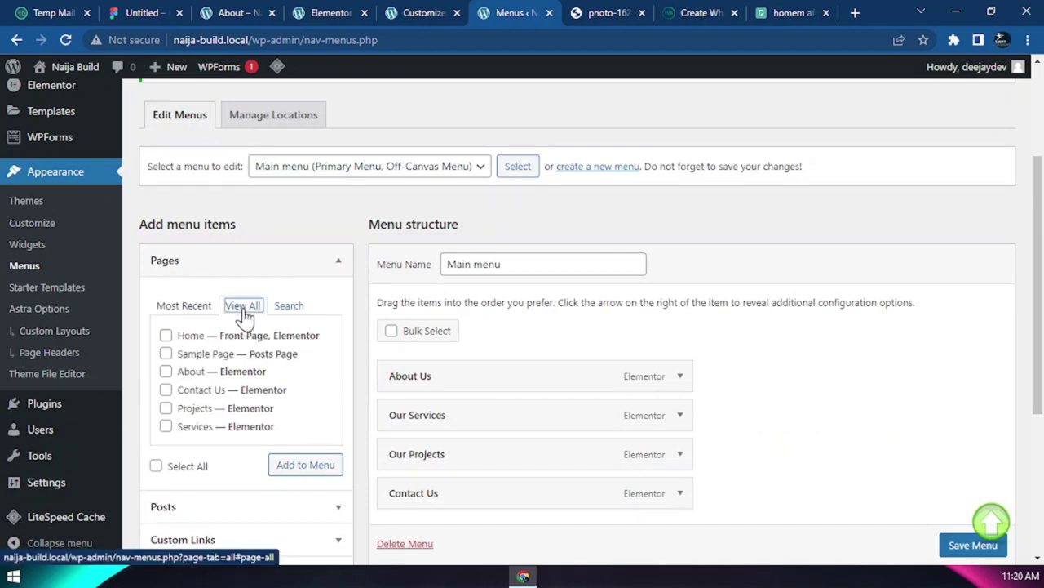
{"action": "left_click", "coordinate": [167, 341]}
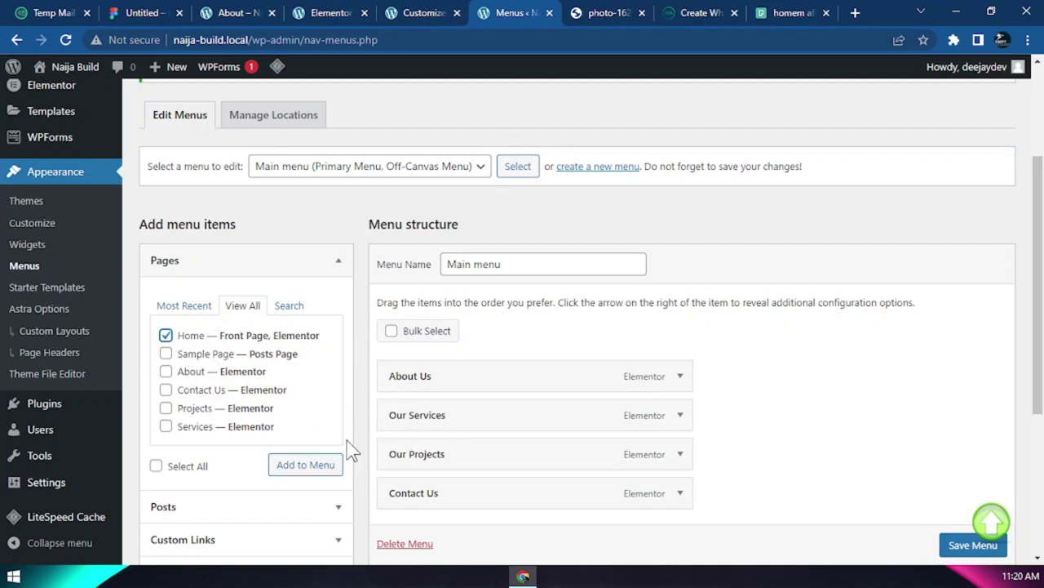
{"action": "left_click", "coordinate": [300, 475]}
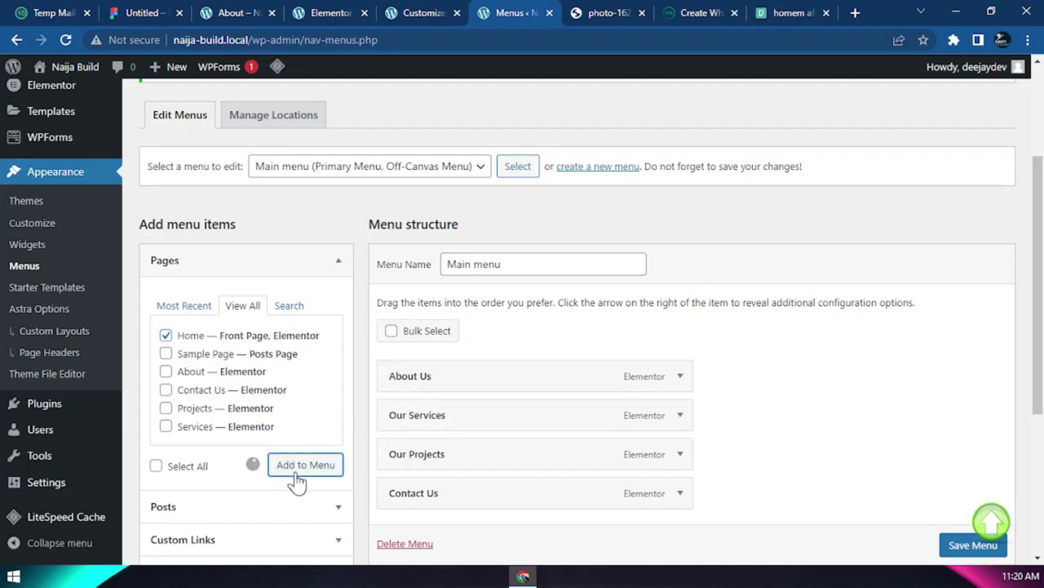
{"action": "scroll", "coordinate": [438, 349], "scroll_direction": "down", "scroll_amount": 2}
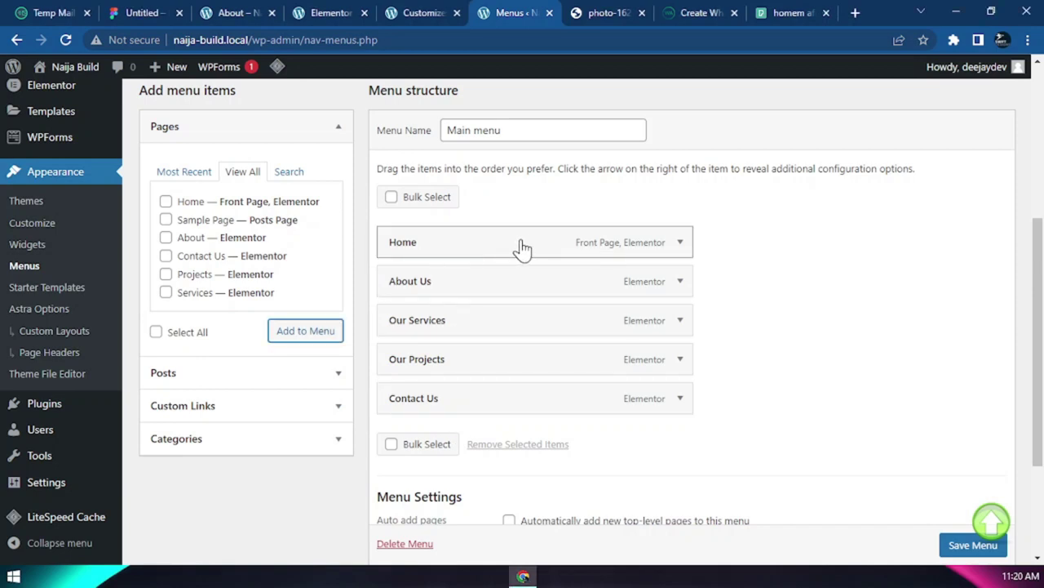
{"action": "left_click_drag", "start_coordinate": [557, 249], "coordinate": [531, 249]}
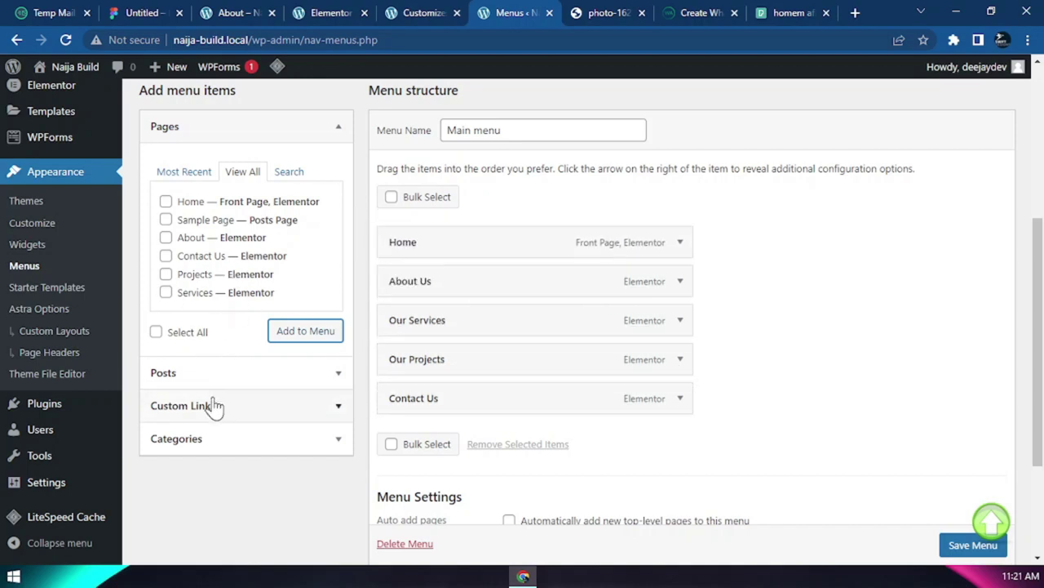
Add a More custom link with URL # and drag it above Contact Us
{"action": "left_click", "coordinate": [322, 414]}
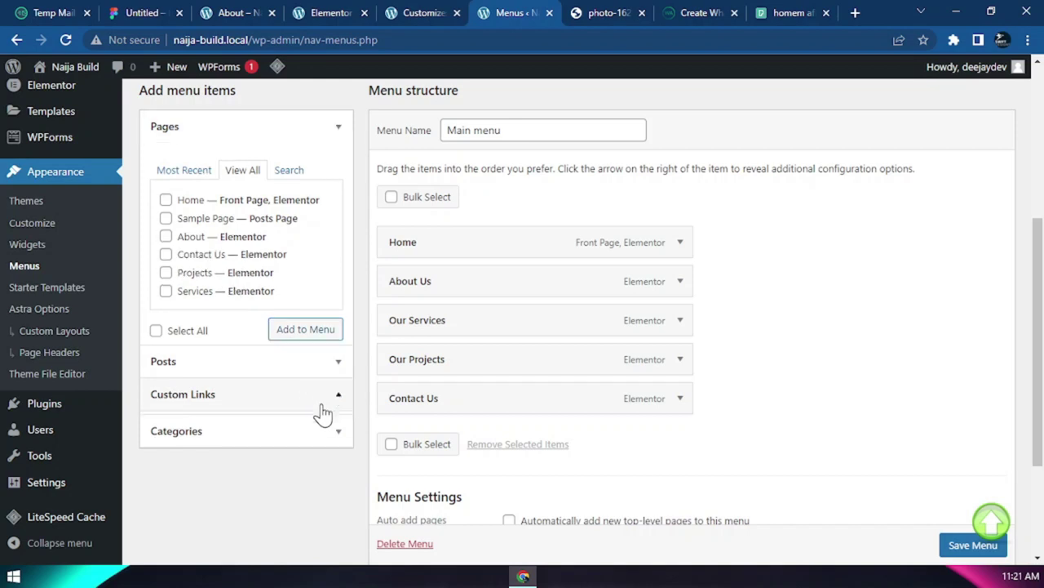
{"action": "left_click", "coordinate": [267, 240]}
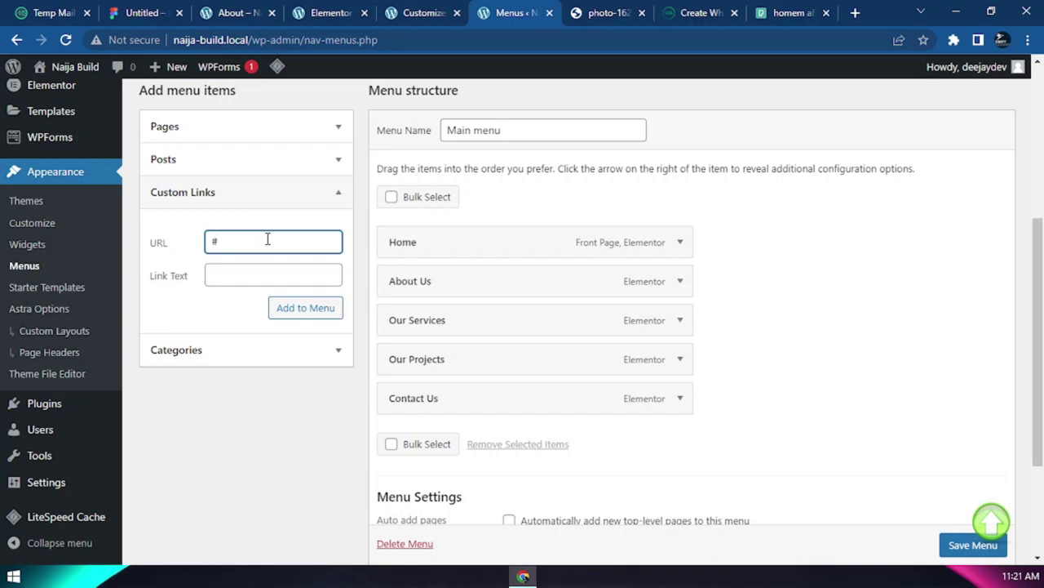
{"action": "left_click", "coordinate": [239, 274]}
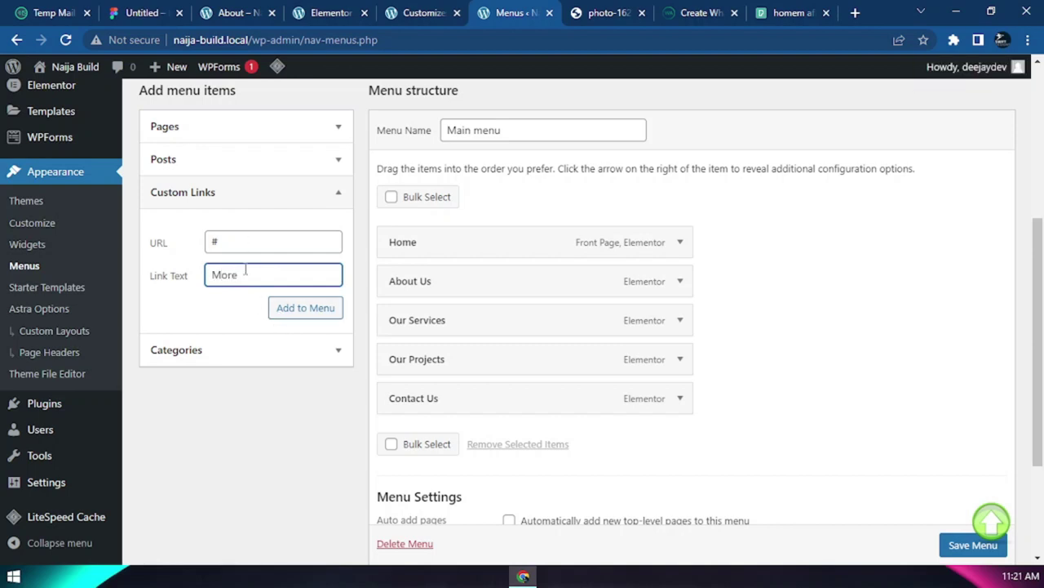
{"action": "left_click", "coordinate": [311, 323]}
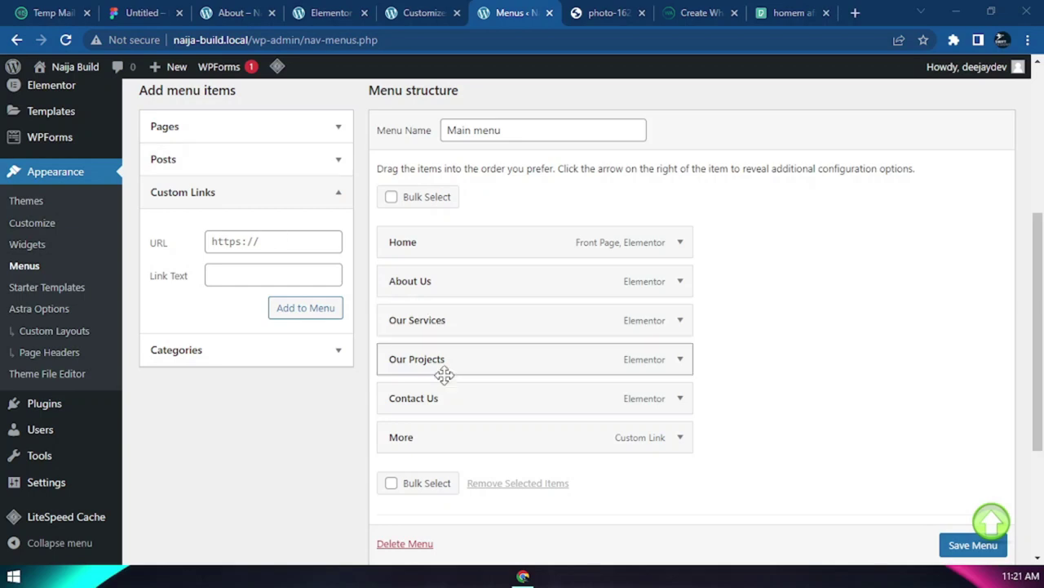
{"action": "left_click_drag", "start_coordinate": [486, 442], "coordinate": [466, 387]}
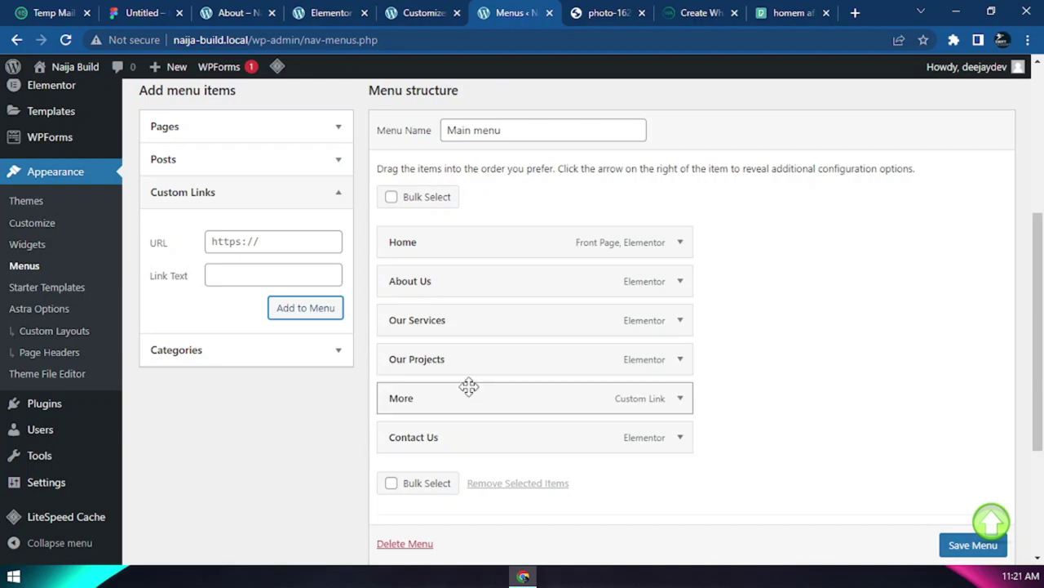
{"action": "left_click", "coordinate": [254, 245]}
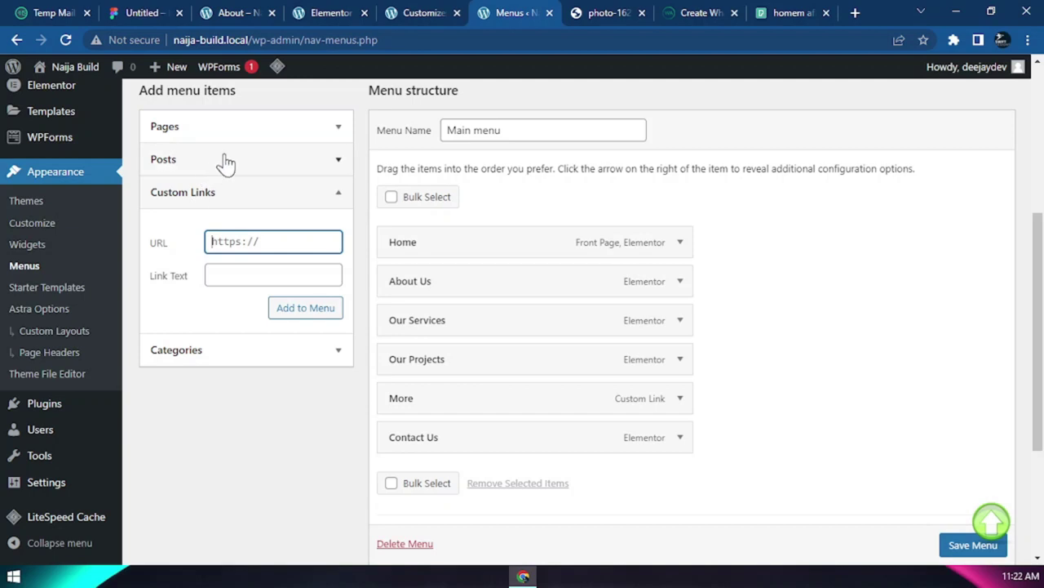
{"action": "left_click", "coordinate": [225, 162]}
Add the Hello world! post and nest it as a sub-item under More
{"action": "left_click", "coordinate": [166, 235]}
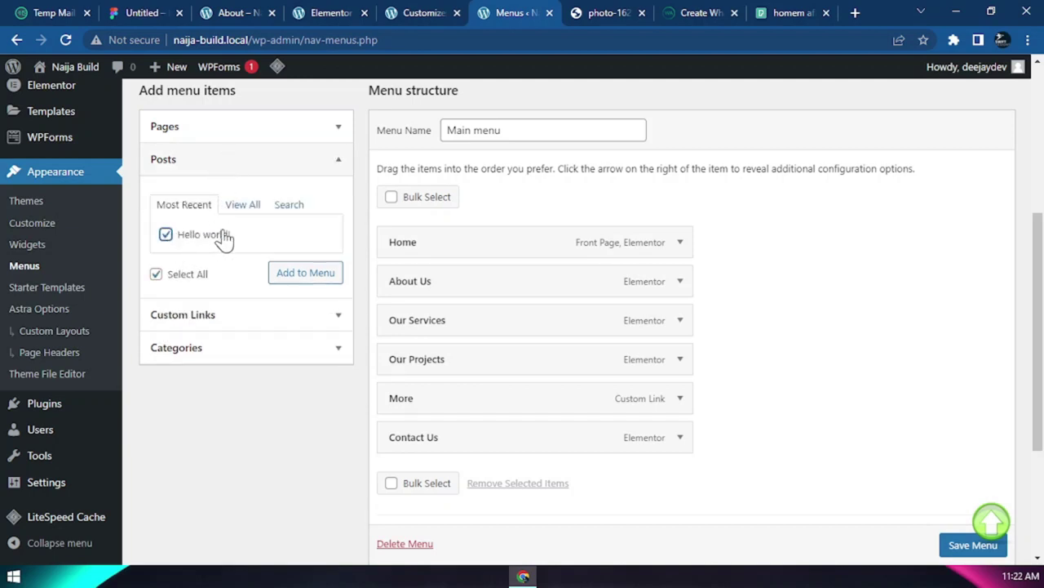
{"action": "left_click", "coordinate": [317, 278]}
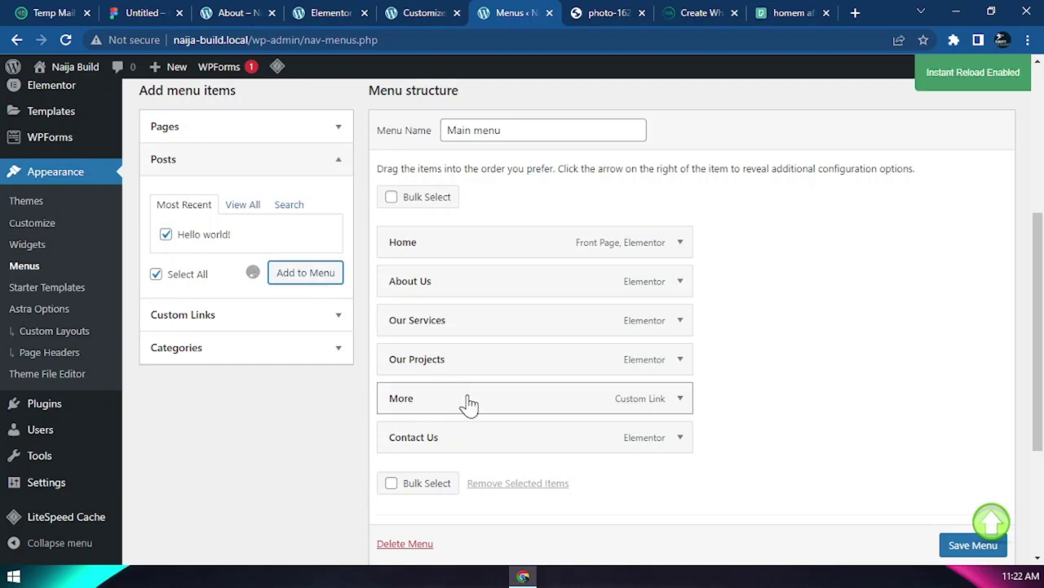
{"action": "left_click_drag", "start_coordinate": [459, 482], "coordinate": [525, 443]}
{"action": "scroll", "coordinate": [474, 403], "scroll_direction": "down", "scroll_amount": 1}
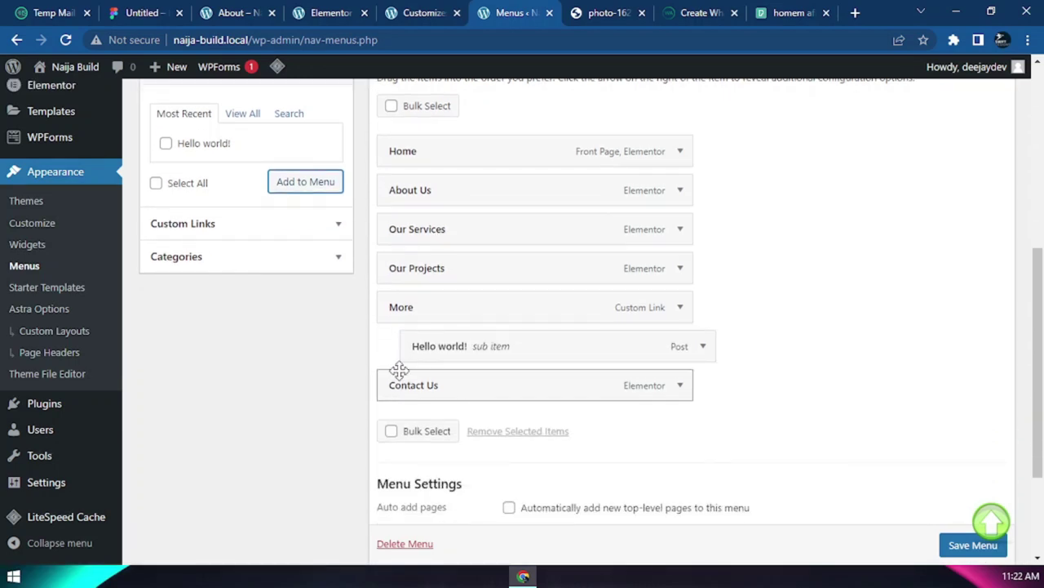
{"action": "scroll", "coordinate": [292, 268], "scroll_direction": "up", "scroll_amount": 1}
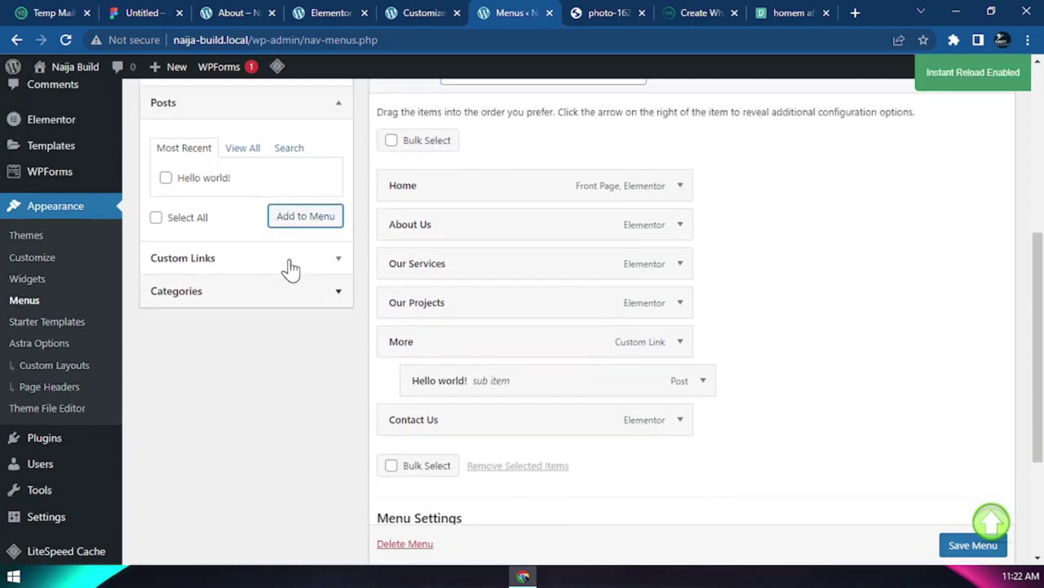
{"action": "scroll", "coordinate": [302, 245], "scroll_direction": "up", "scroll_amount": 1}
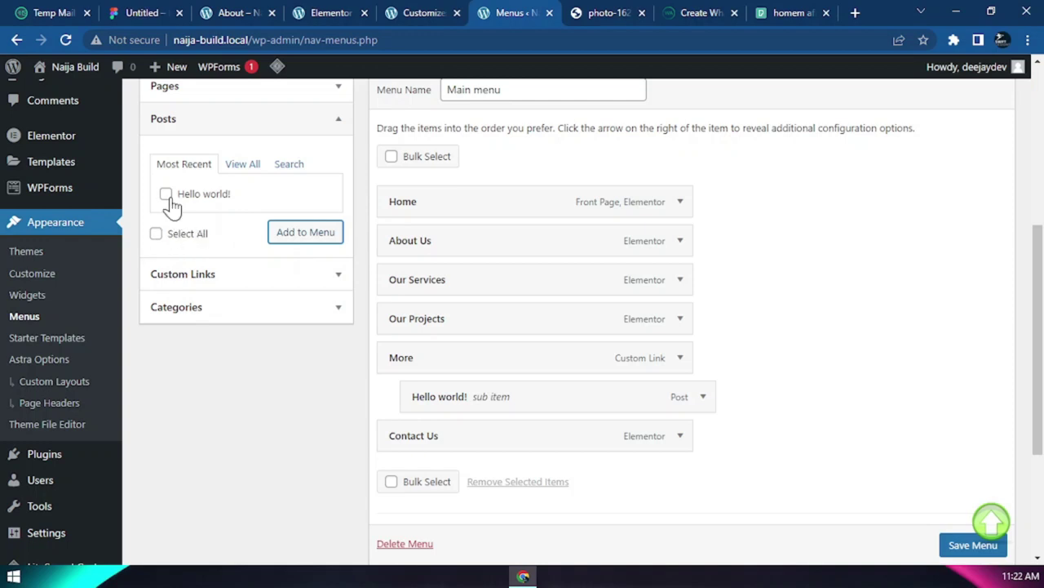
Nest a second Hello world! under More, with More More indented beneath it
{"action": "left_click", "coordinate": [298, 235]}
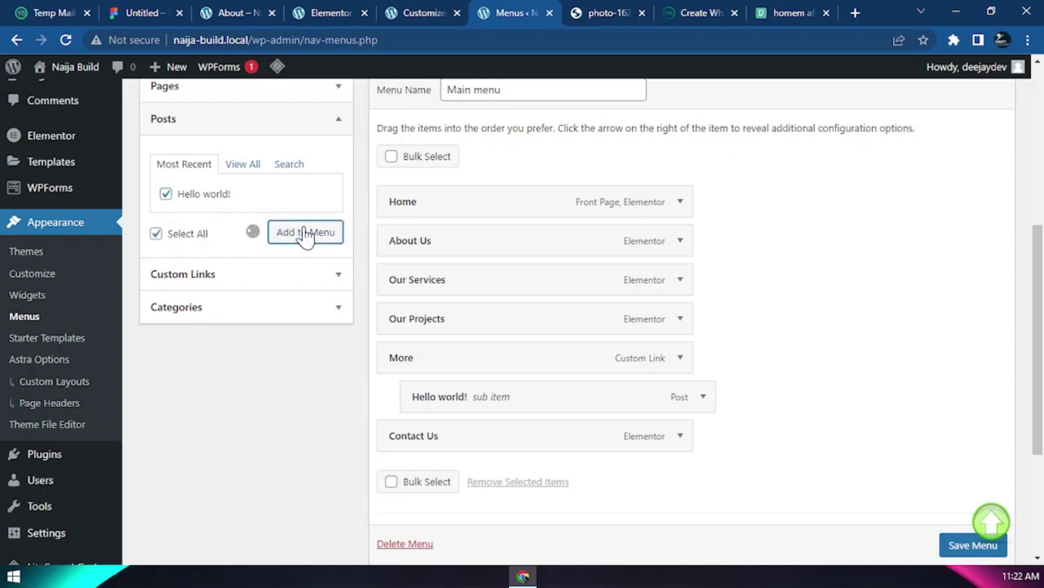
{"action": "scroll", "coordinate": [482, 408], "scroll_direction": "down", "scroll_amount": 2}
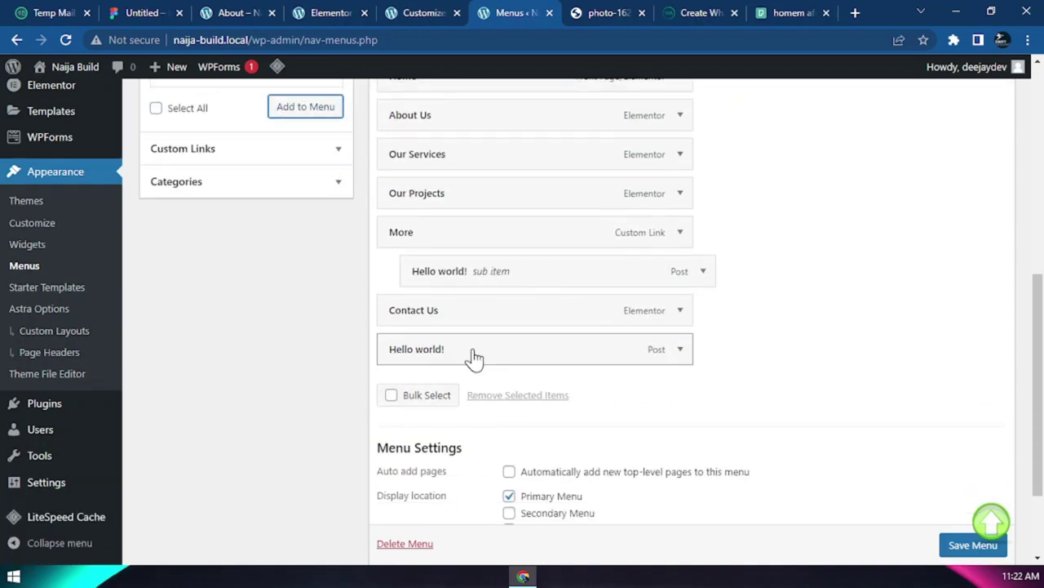
{"action": "left_click_drag", "start_coordinate": [472, 360], "coordinate": [478, 319]}
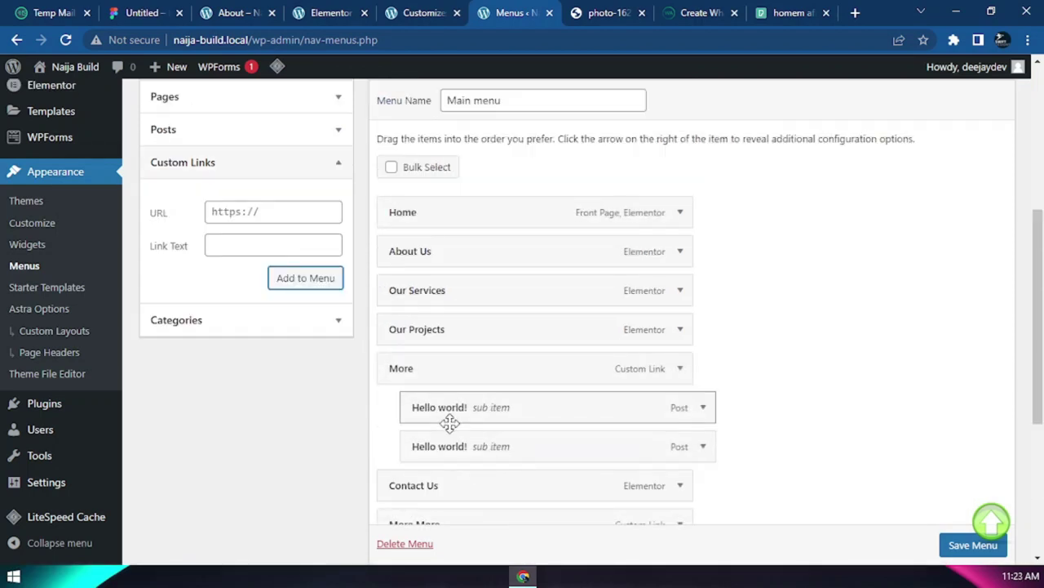
{"action": "scroll", "coordinate": [457, 418], "scroll_direction": "down", "scroll_amount": 2}
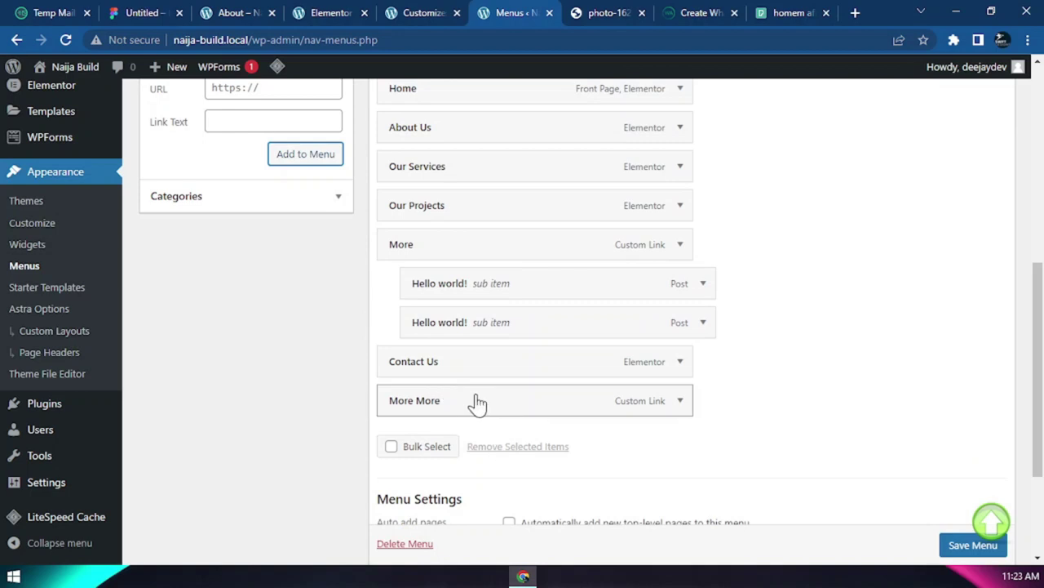
{"action": "left_click_drag", "start_coordinate": [477, 403], "coordinate": [480, 359]}
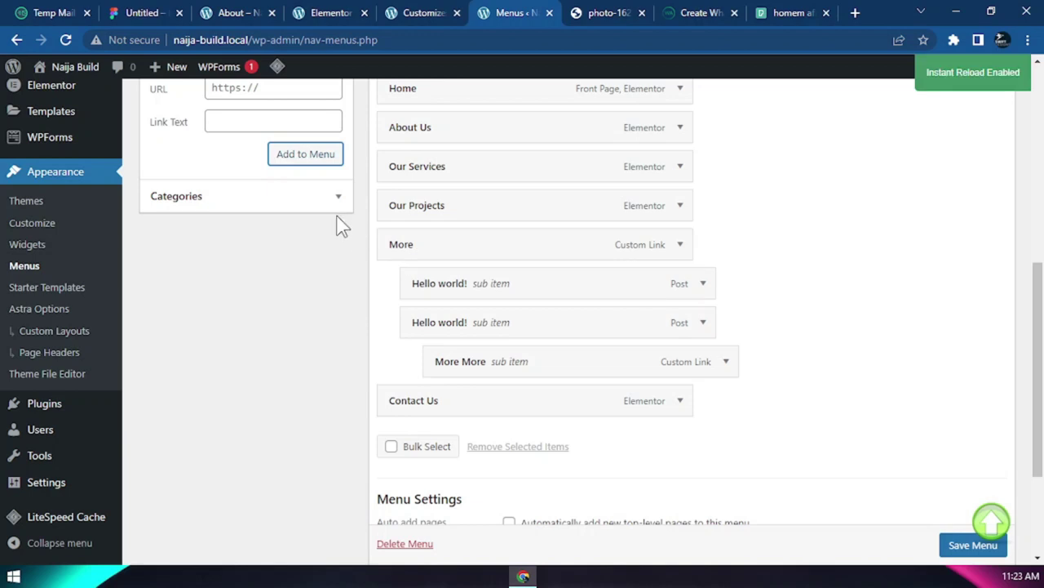
{"action": "scroll", "coordinate": [256, 206], "scroll_direction": "up", "scroll_amount": 3}
Add another Hello world! post and nest it under More More
{"action": "left_click", "coordinate": [225, 217]}
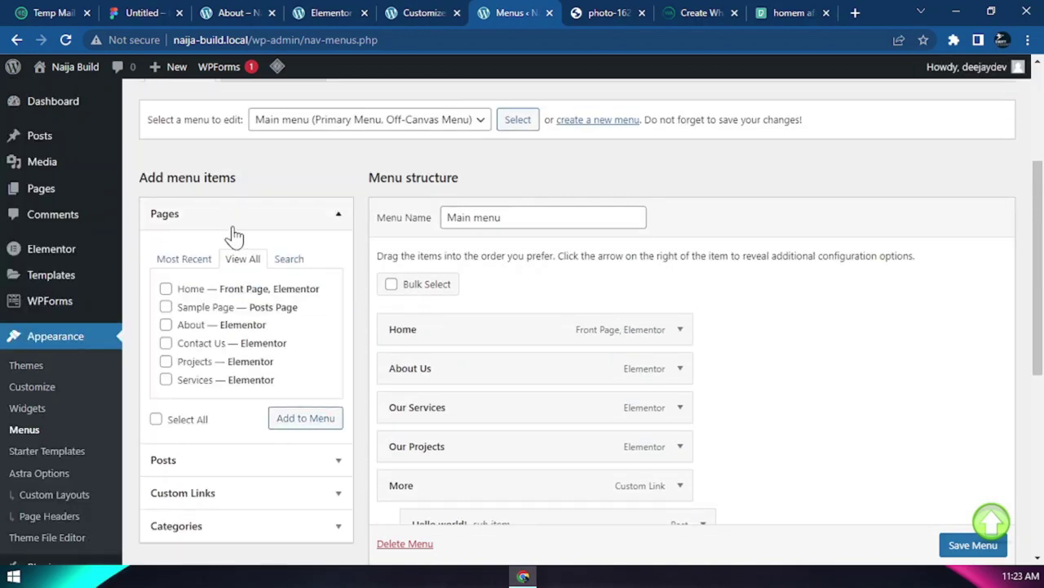
{"action": "left_click", "coordinate": [229, 217]}
{"action": "left_click", "coordinate": [198, 280]}
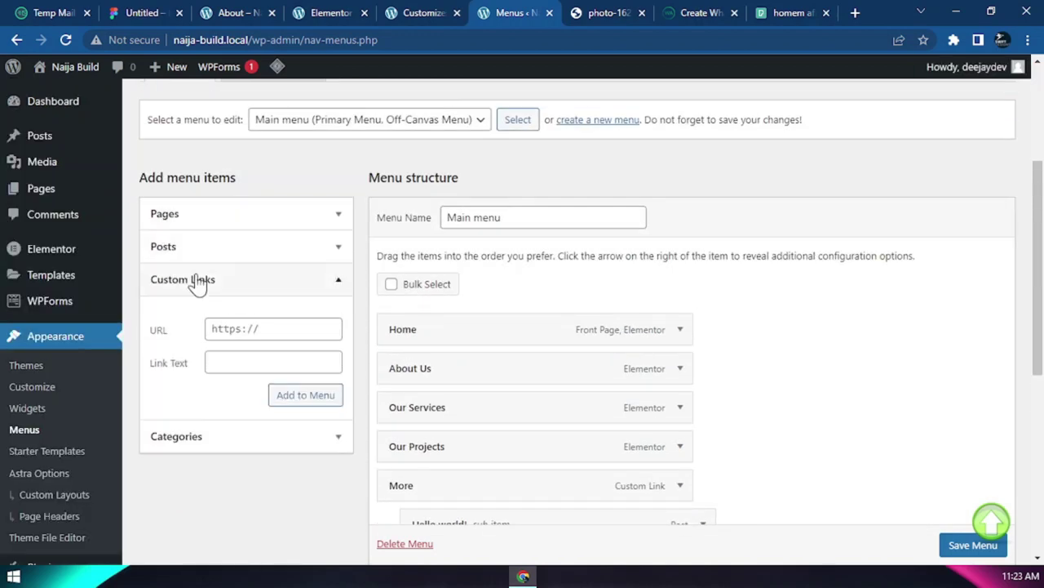
{"action": "left_click", "coordinate": [189, 259]}
{"action": "left_click", "coordinate": [165, 321]}
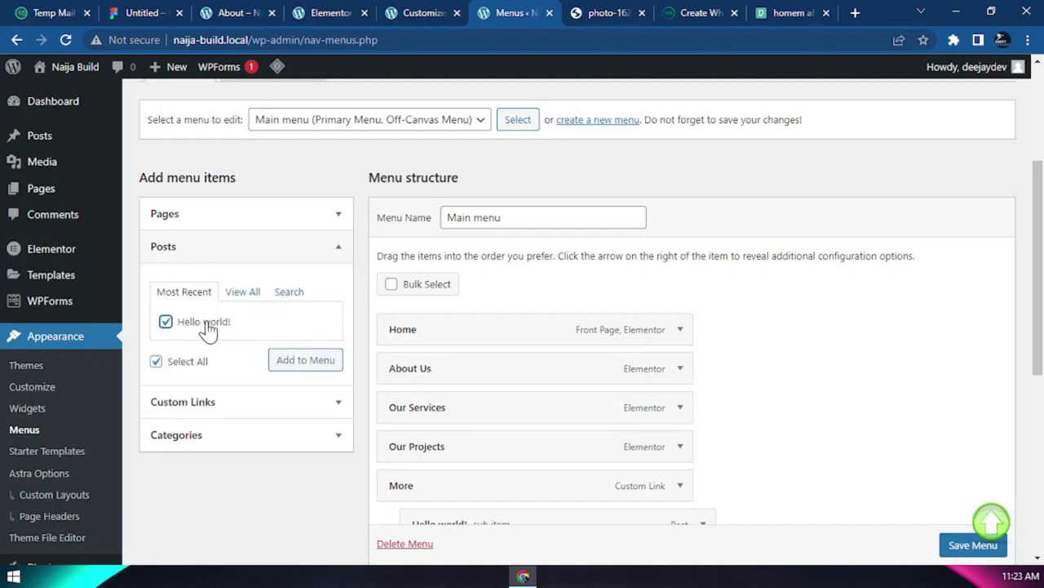
{"action": "left_click", "coordinate": [303, 364]}
{"action": "scroll", "coordinate": [518, 350], "scroll_direction": "down", "scroll_amount": 2}
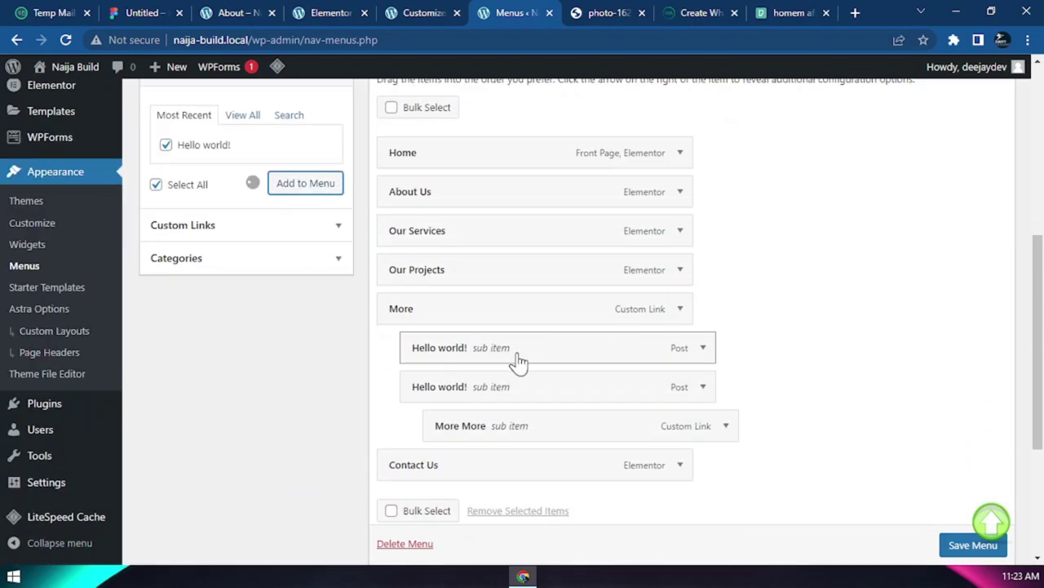
{"action": "scroll", "coordinate": [523, 364], "scroll_direction": "down", "scroll_amount": 1}
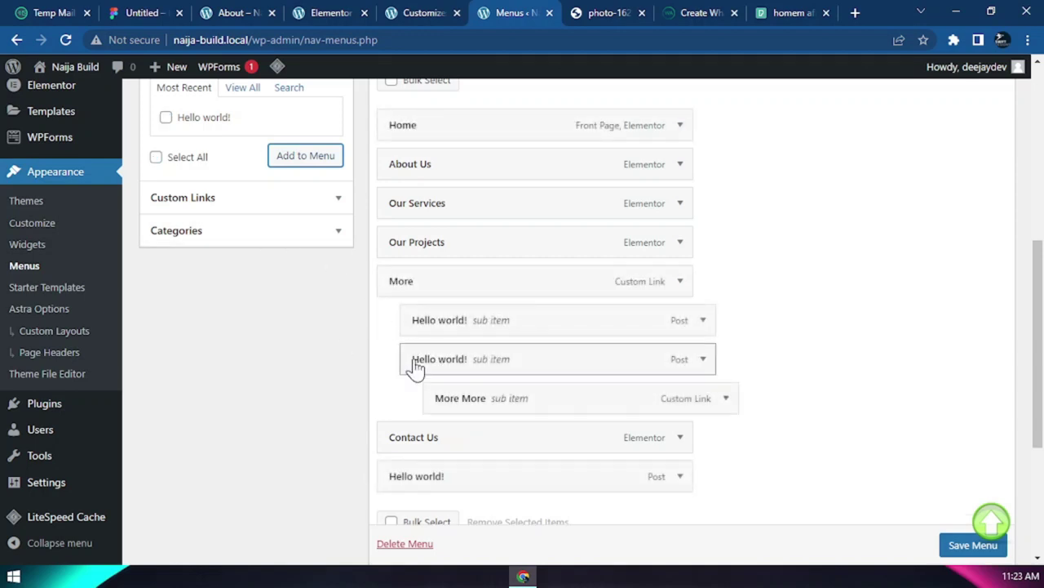
{"action": "scroll", "coordinate": [469, 343], "scroll_direction": "down", "scroll_amount": 3}
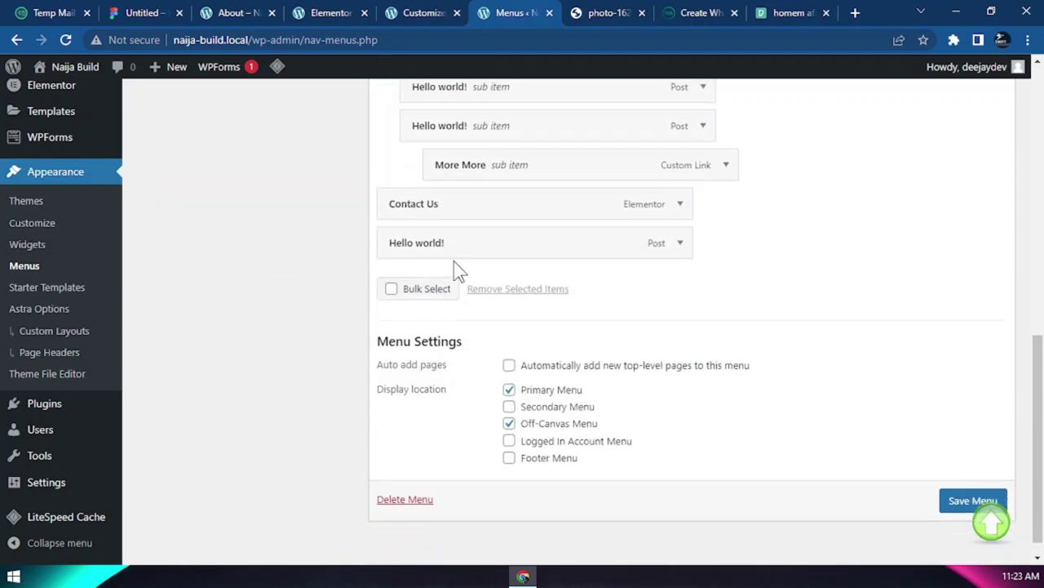
{"action": "scroll", "coordinate": [483, 269], "scroll_direction": "up", "scroll_amount": 1}
{"action": "left_click_drag", "start_coordinate": [481, 282], "coordinate": [480, 245]}
Save the Main menu changes
{"action": "scroll", "coordinate": [441, 131], "scroll_direction": "up", "scroll_amount": 1}
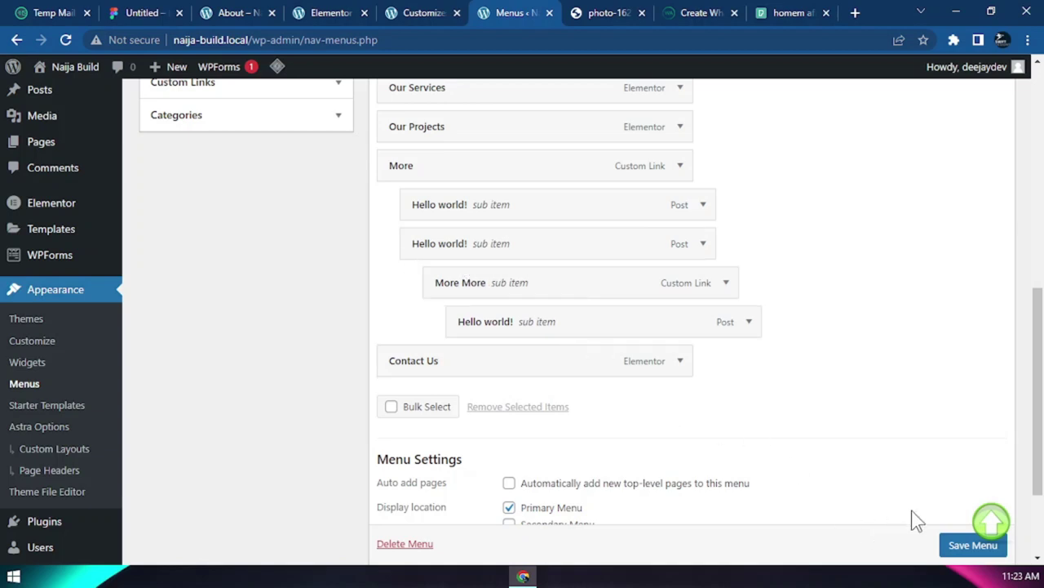
{"action": "scroll", "coordinate": [944, 543], "scroll_direction": "down", "scroll_amount": 1}
{"action": "left_click", "coordinate": [944, 543]}
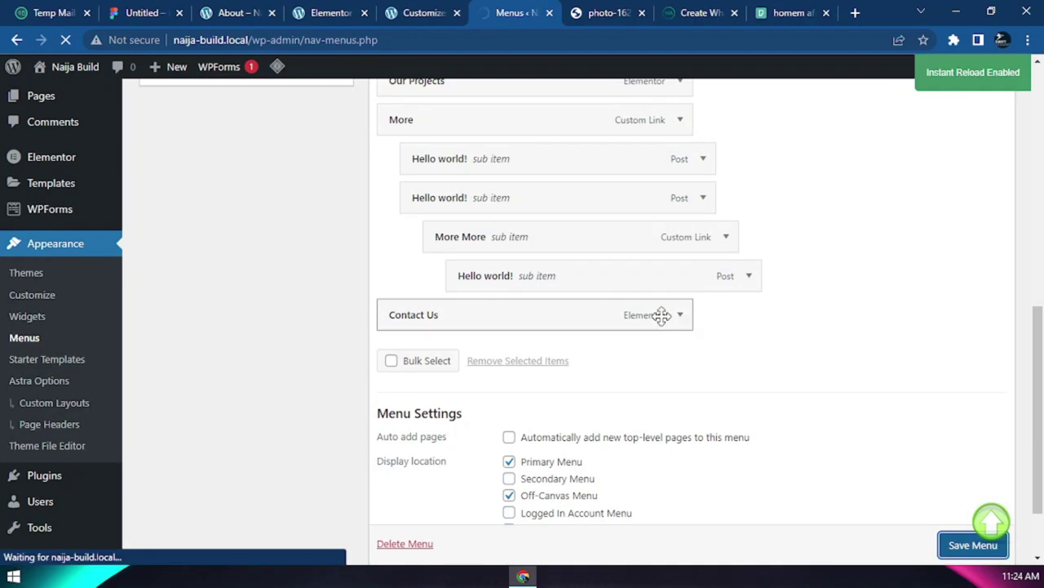
Reload the live About Us page and check the header's More dropdown entries
{"action": "key", "text": "ctrl+3"}
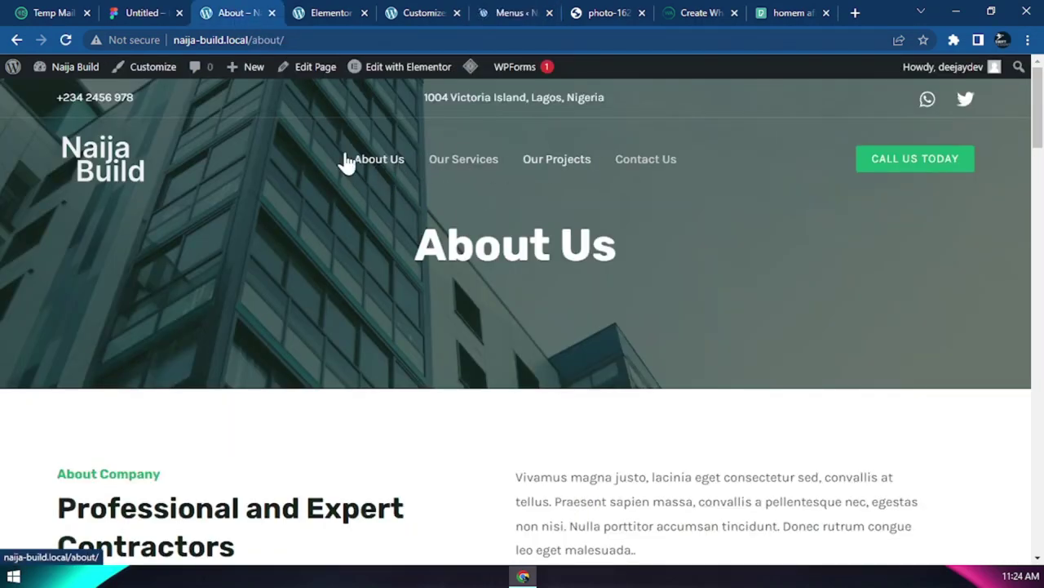
{"action": "left_click", "coordinate": [66, 40]}
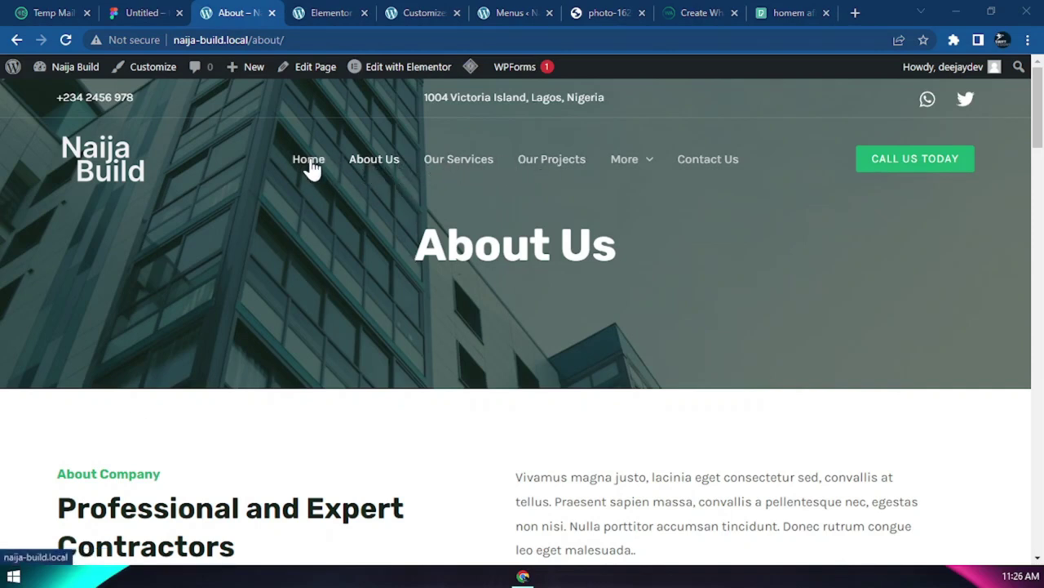
{"action": "mouse_move", "coordinate": [625, 160]}
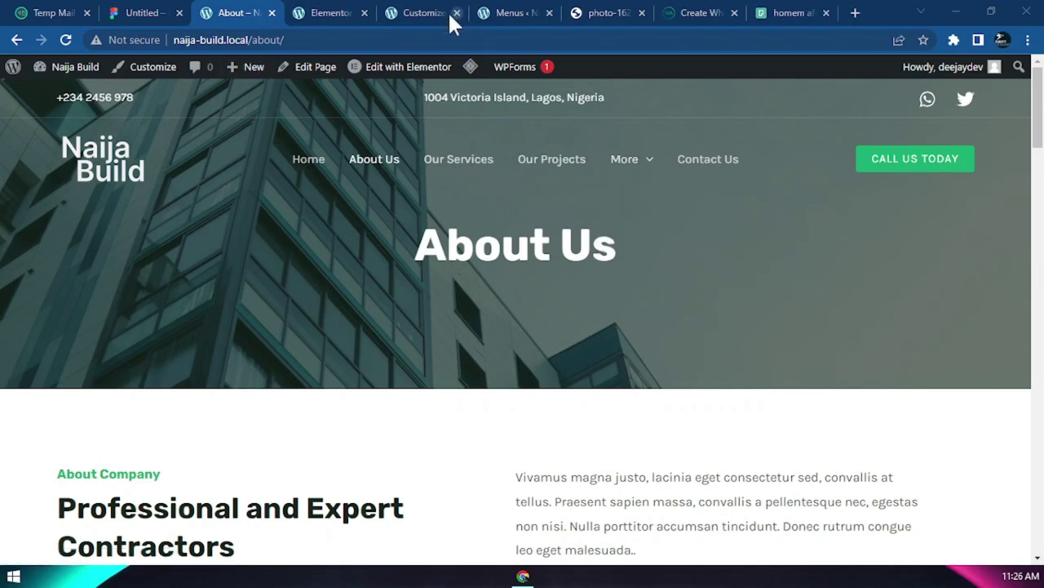
{"action": "mouse_move", "coordinate": [653, 253]}
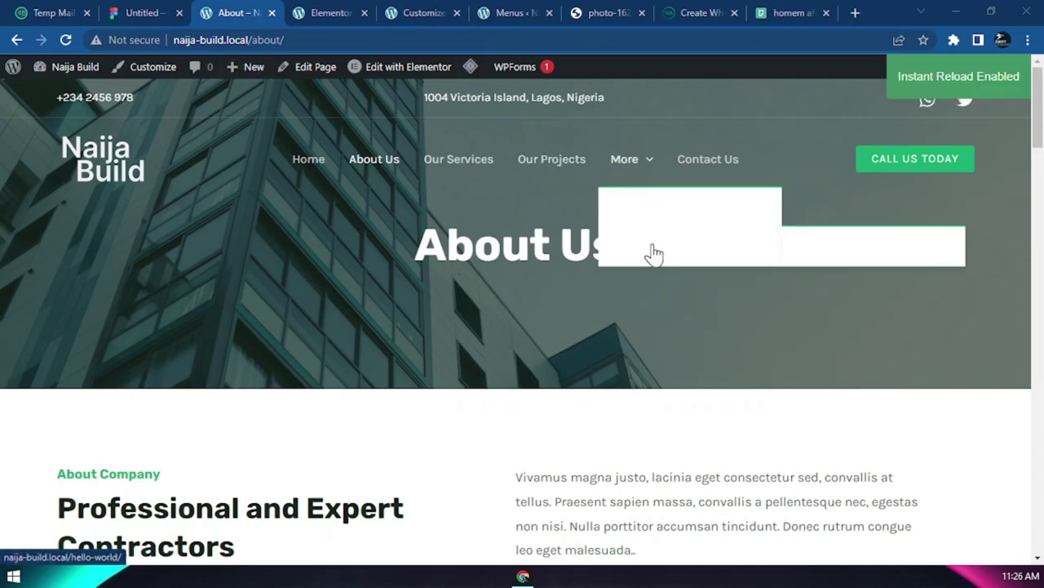
Open the header's Primary Menu Design tab in the Customizer to review submenu, colour and spacing settings
{"action": "left_click", "coordinate": [427, 11]}
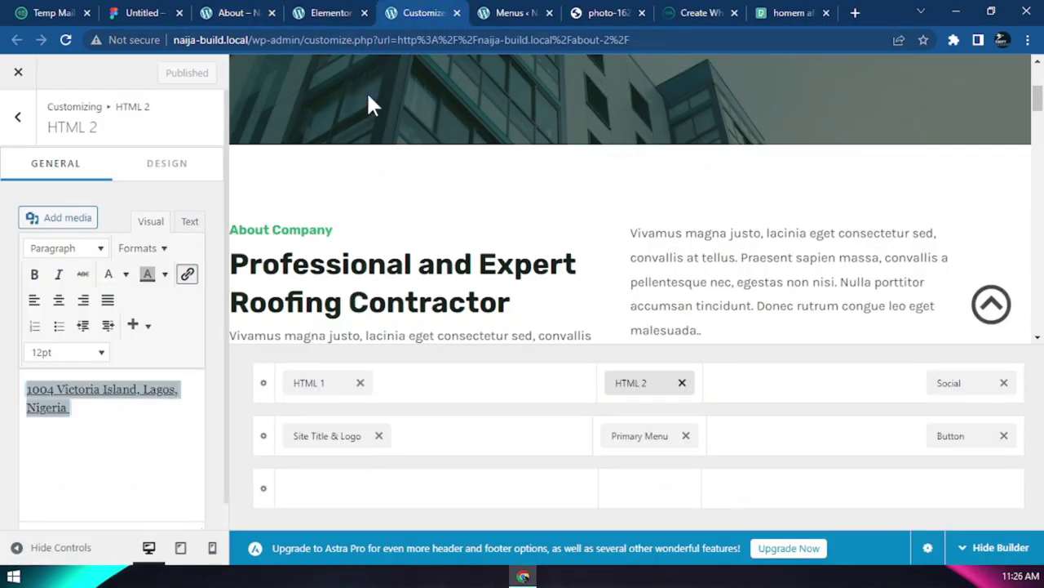
{"action": "left_click", "coordinate": [69, 45]}
{"action": "mouse_move", "coordinate": [807, 202]}
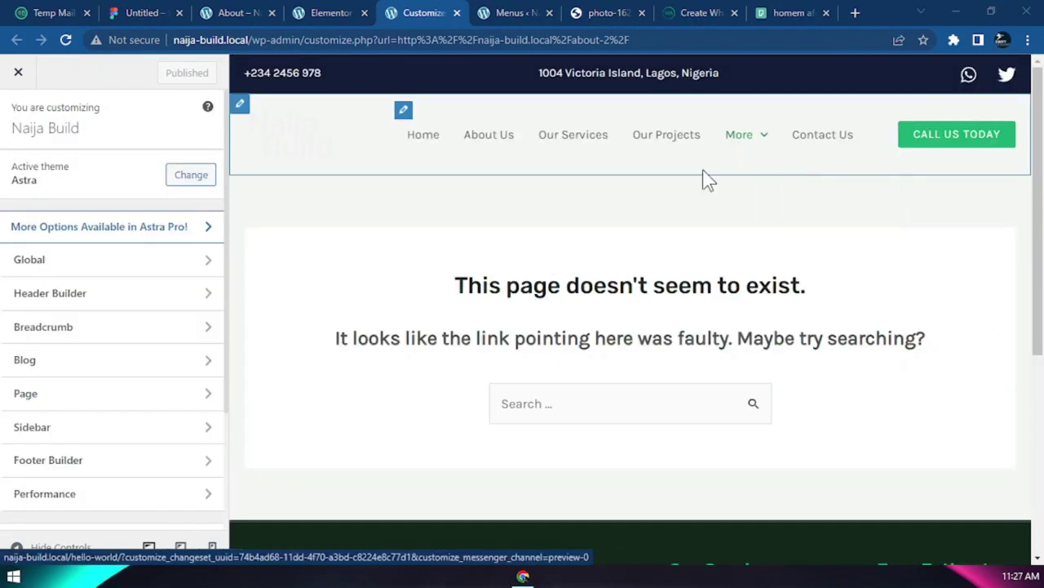
{"action": "left_click", "coordinate": [418, 163]}
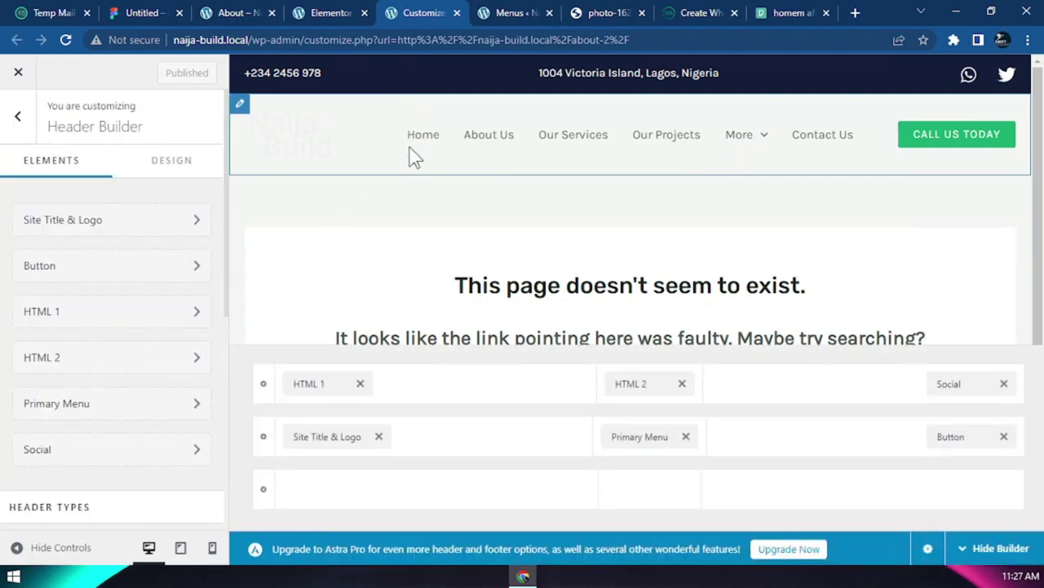
{"action": "left_click", "coordinate": [422, 135]}
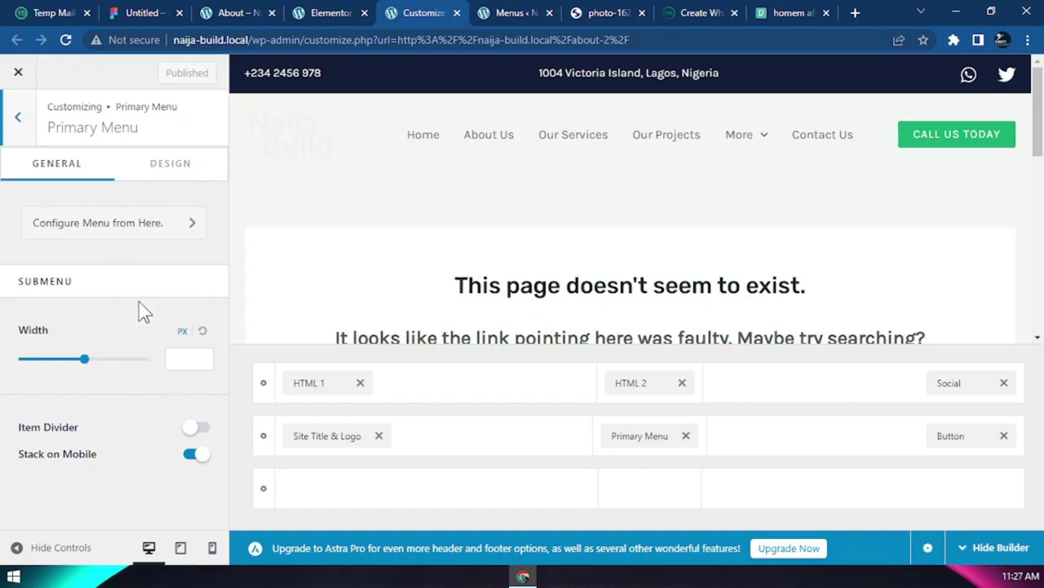
{"action": "left_click", "coordinate": [165, 164]}
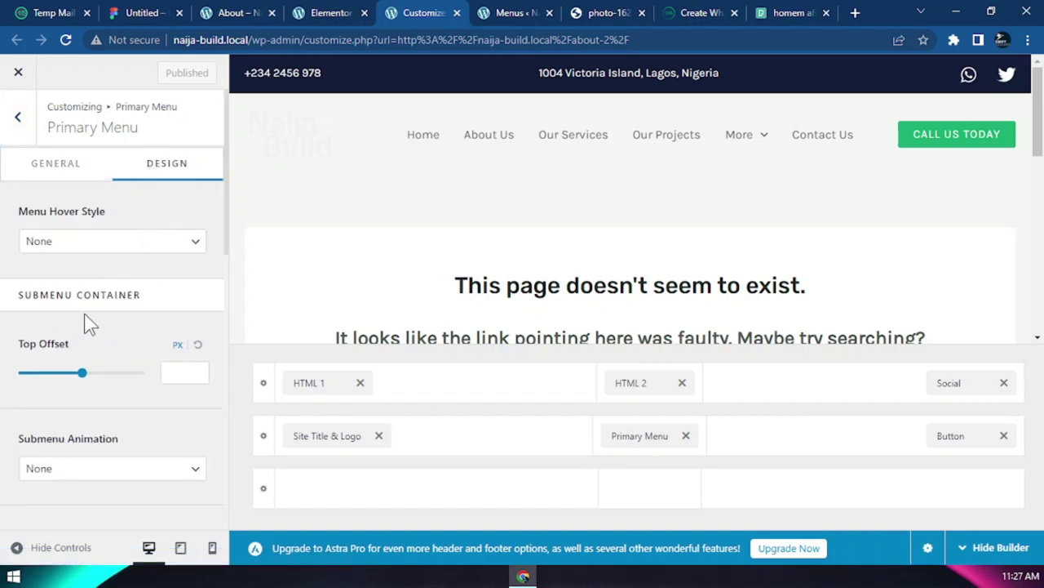
{"action": "scroll", "coordinate": [89, 313], "scroll_direction": "down", "scroll_amount": 2}
{"action": "scroll", "coordinate": [106, 290], "scroll_direction": "down", "scroll_amount": 1}
{"action": "mouse_move", "coordinate": [767, 142]}
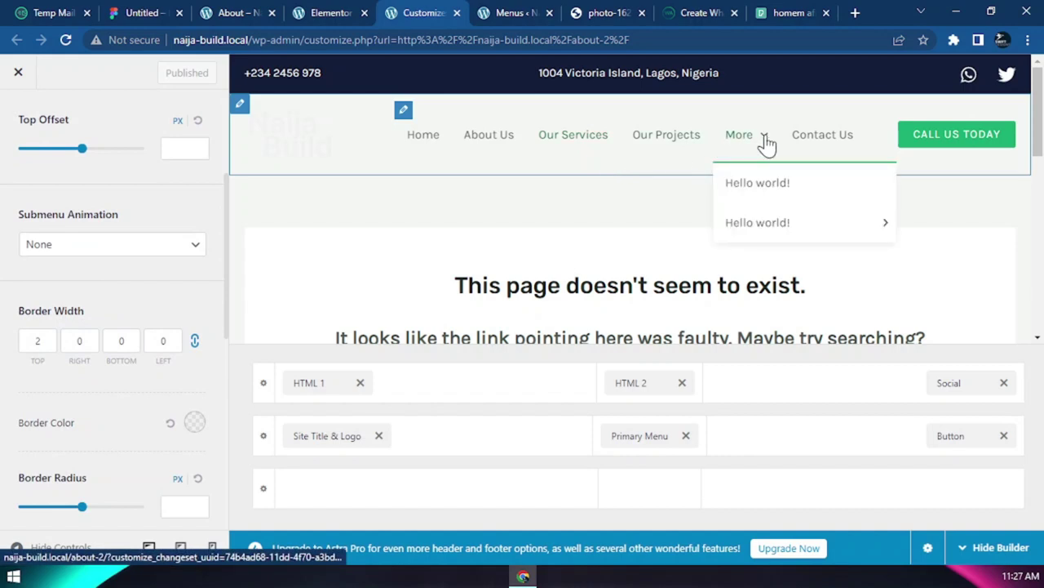
{"action": "scroll", "coordinate": [96, 399], "scroll_direction": "down", "scroll_amount": 3}
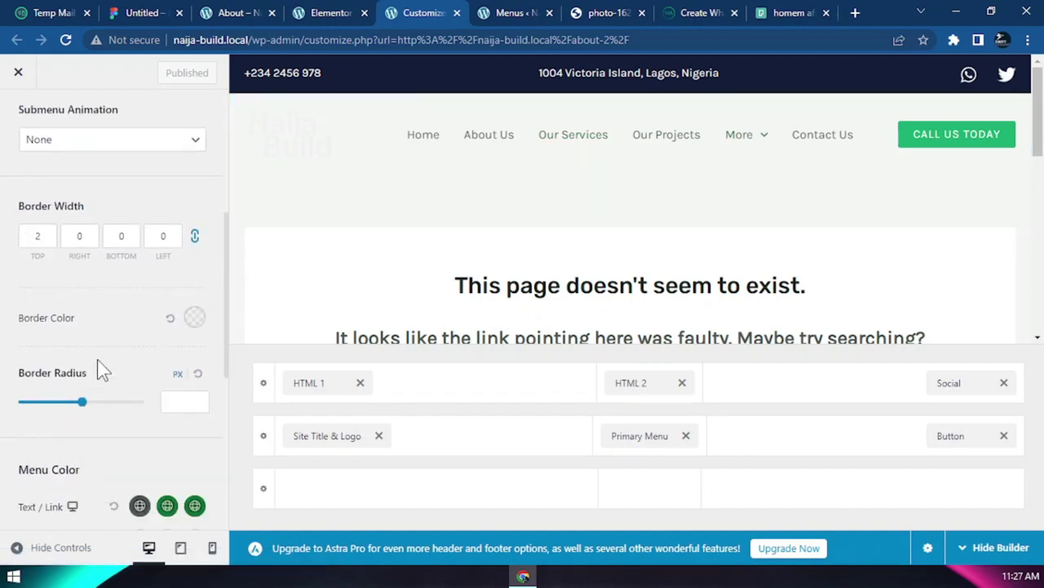
{"action": "scroll", "coordinate": [98, 344], "scroll_direction": "down", "scroll_amount": 3}
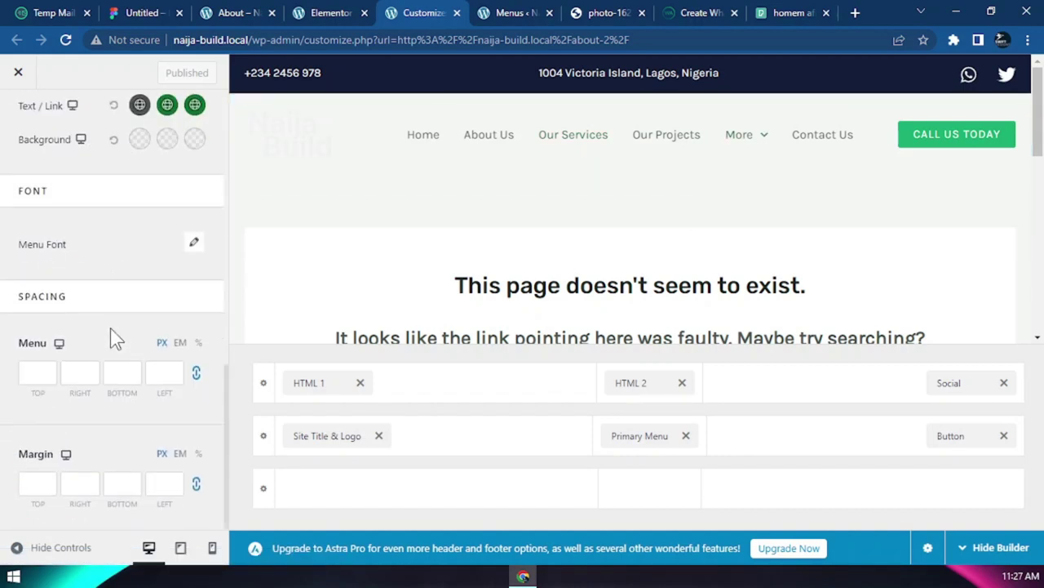
{"action": "scroll", "coordinate": [110, 328], "scroll_direction": "up", "scroll_amount": 7}
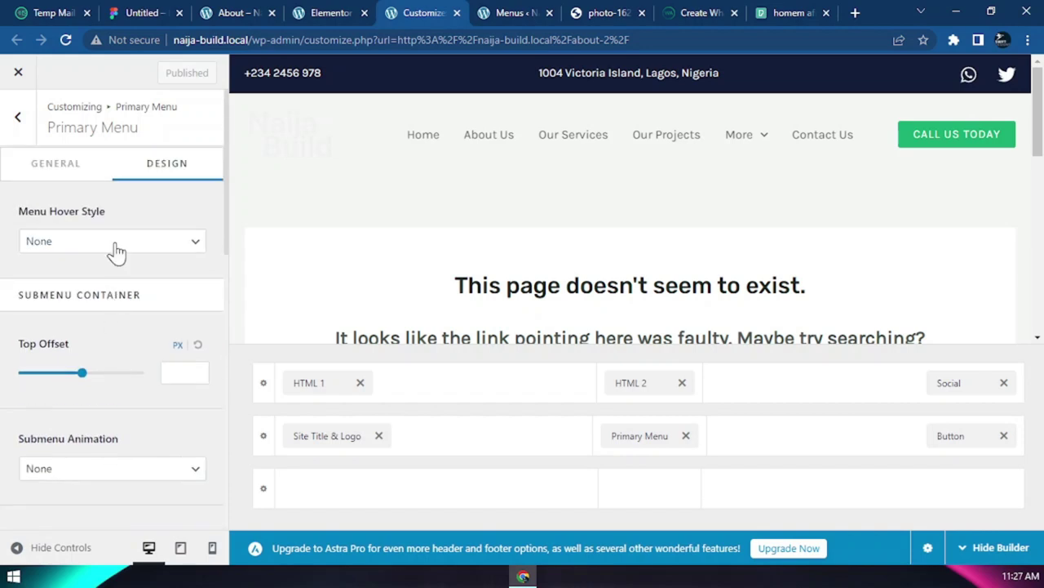
Set Menu Hover Style to Zoom In and publish the Customizer changes
{"action": "left_click", "coordinate": [122, 242]}
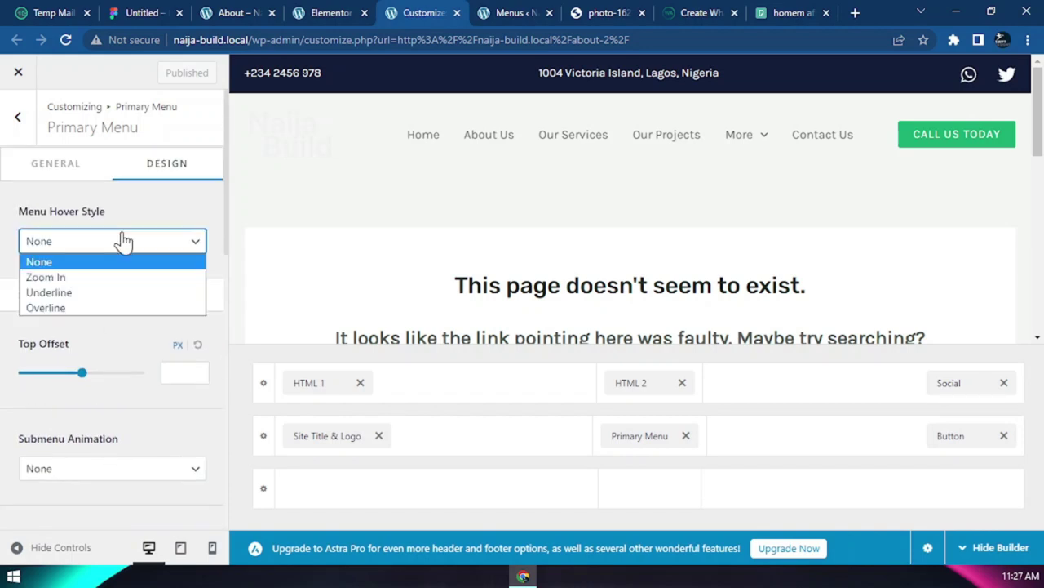
{"action": "left_click", "coordinate": [82, 279]}
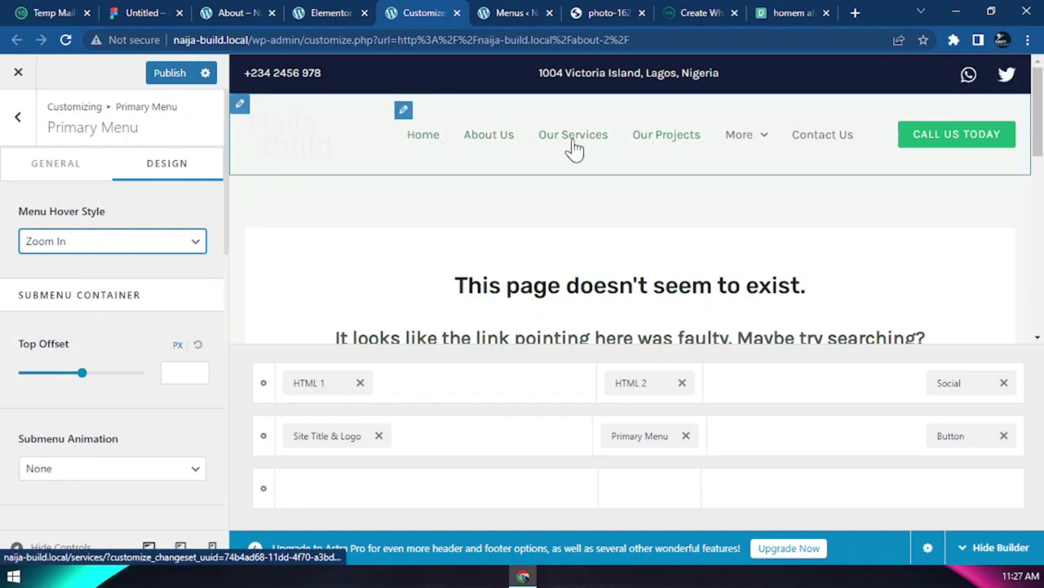
{"action": "mouse_move", "coordinate": [721, 139]}
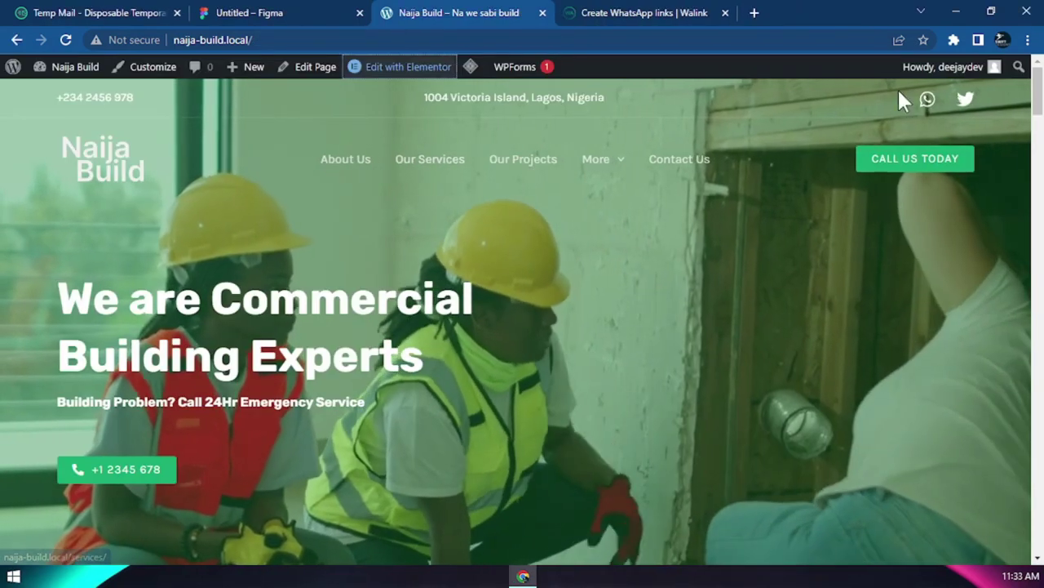
{"action": "mouse_move", "coordinate": [991, 69]}
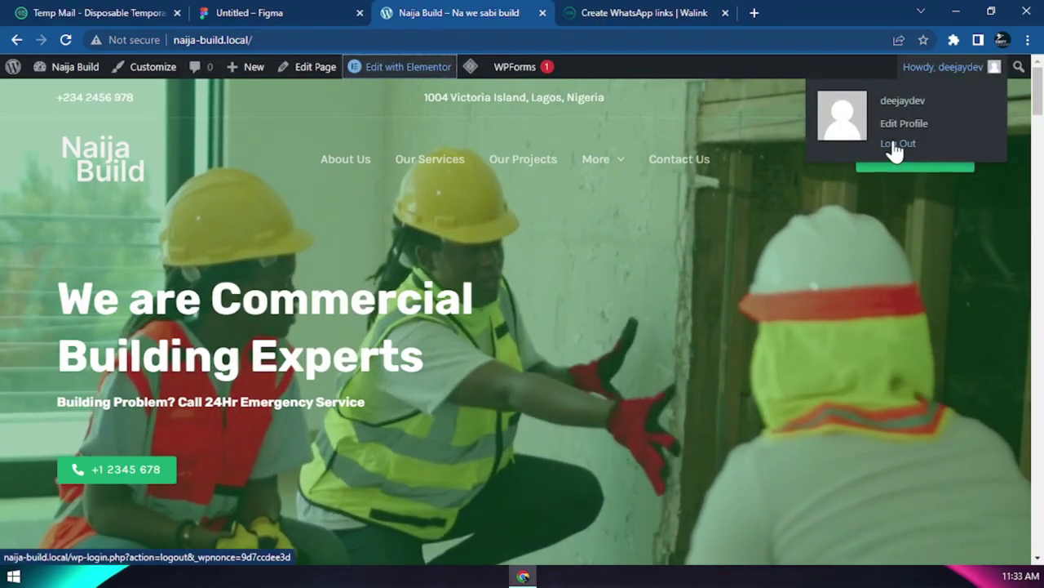
Log out of the admin and scroll through the Naija Build home page as a visitor
{"action": "left_click", "coordinate": [897, 145]}
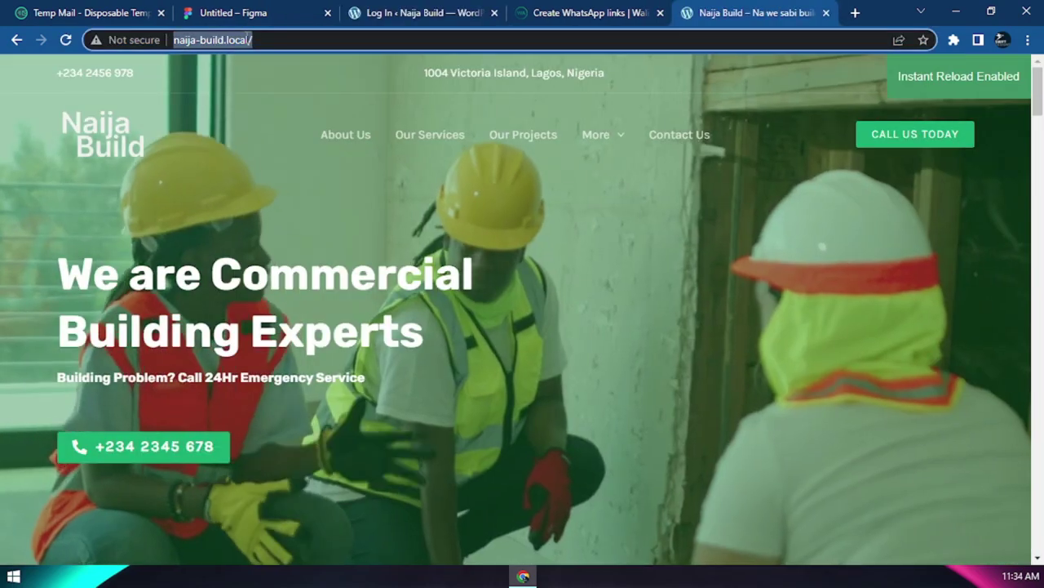
{"action": "scroll", "coordinate": [294, 160], "scroll_direction": "down", "scroll_amount": 12}
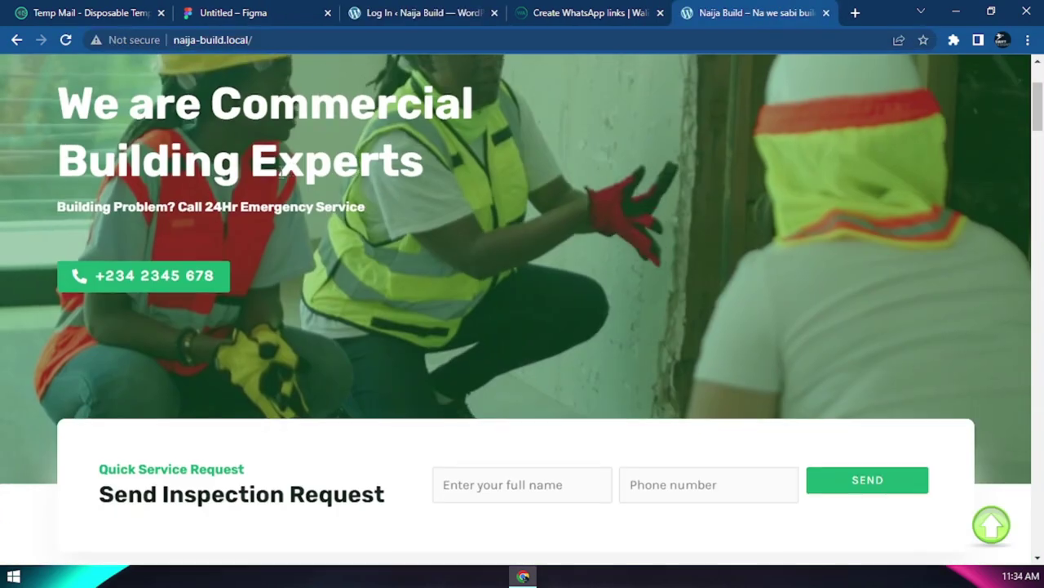
{"action": "scroll", "coordinate": [297, 155], "scroll_direction": "down", "scroll_amount": 12}
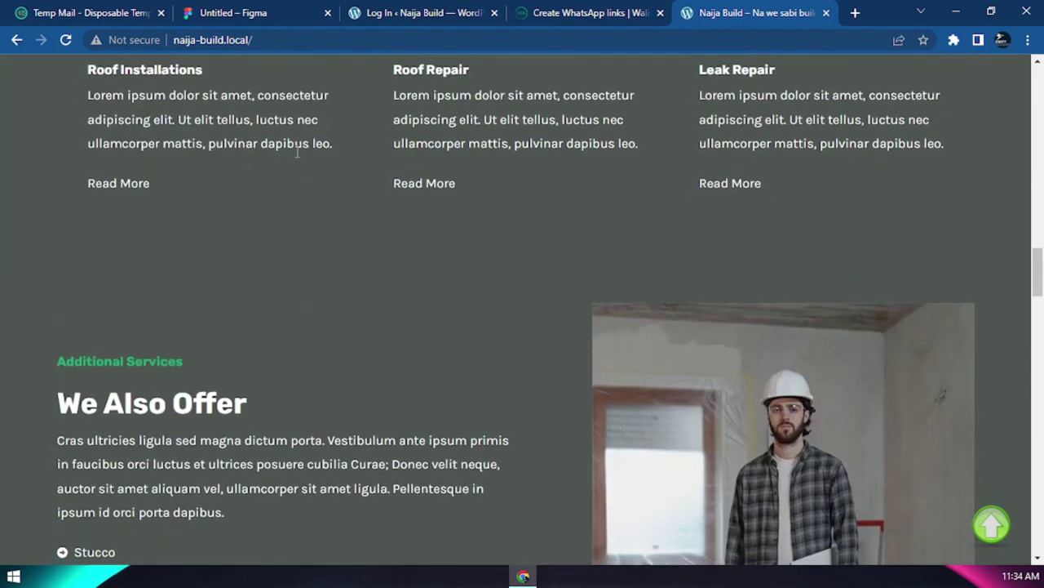
{"action": "scroll", "coordinate": [297, 157], "scroll_direction": "down", "scroll_amount": 12}
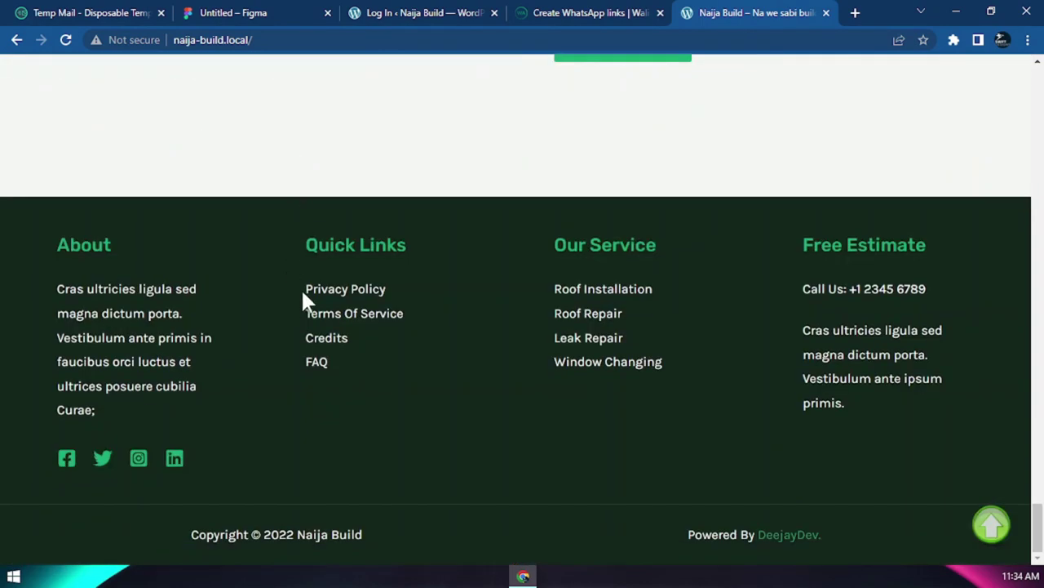
Return to the top of the home page and browse the Our Services page
{"action": "left_click", "coordinate": [997, 530]}
{"action": "left_click", "coordinate": [414, 133]}
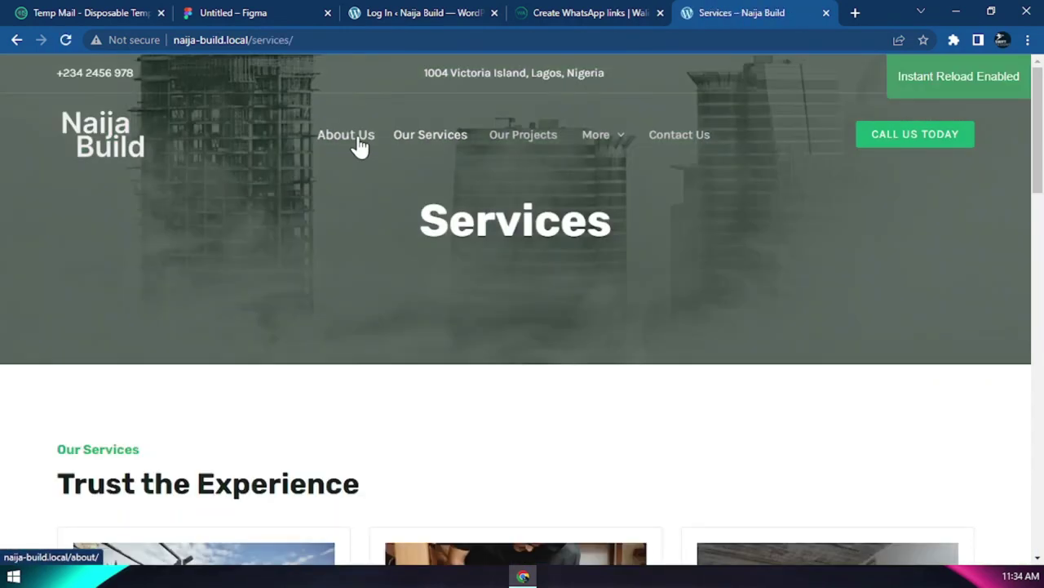
{"action": "scroll", "coordinate": [548, 200], "scroll_direction": "down", "scroll_amount": 15}
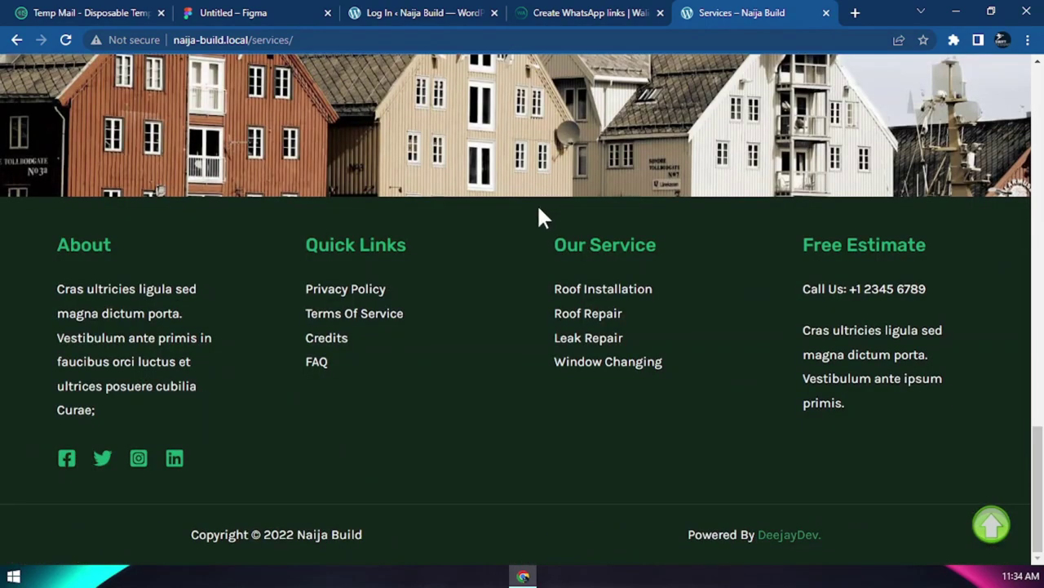
{"action": "scroll", "coordinate": [482, 193], "scroll_direction": "up", "scroll_amount": 15}
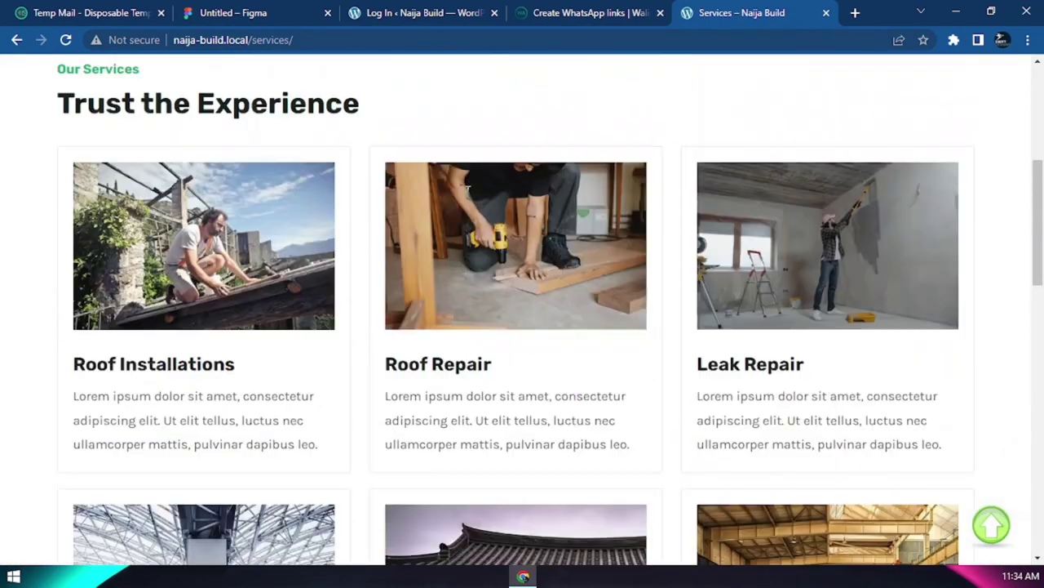
Open the Our Projects page from the menu and scroll through it
{"action": "left_click", "coordinate": [519, 148]}
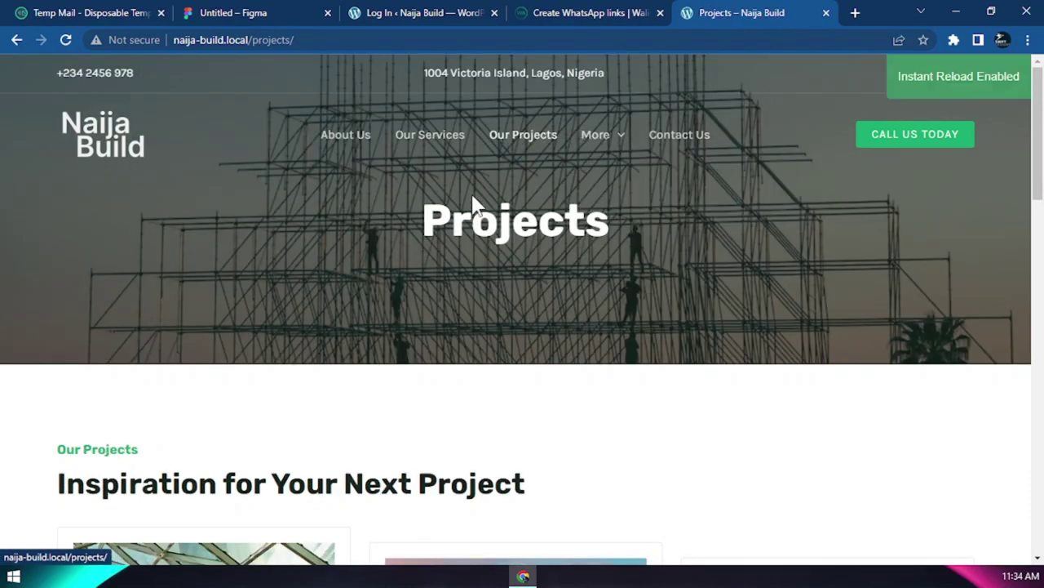
{"action": "scroll", "coordinate": [497, 171], "scroll_direction": "down", "scroll_amount": 1}
{"action": "scroll", "coordinate": [494, 178], "scroll_direction": "down", "scroll_amount": 3}
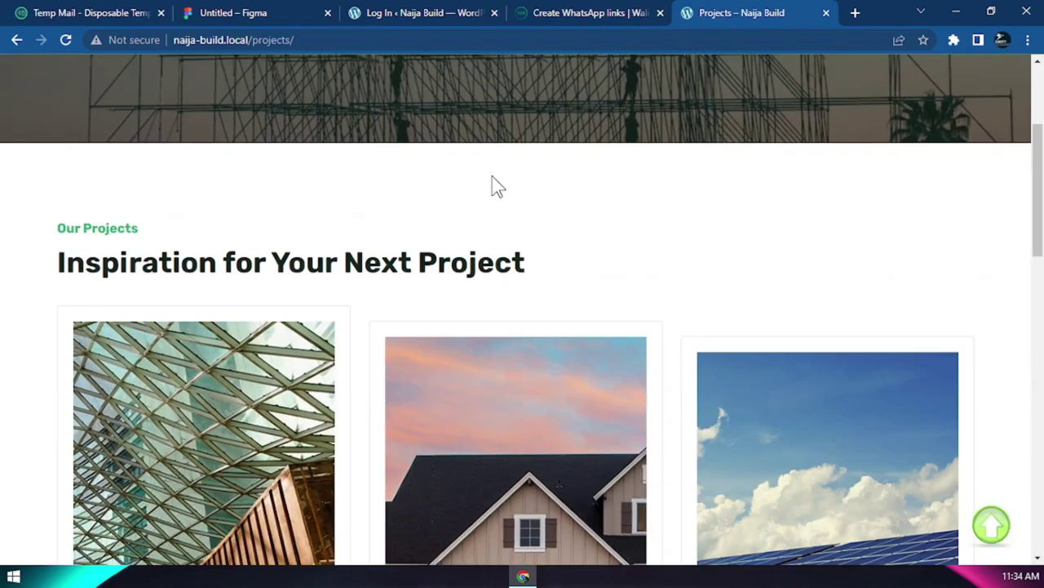
{"action": "scroll", "coordinate": [494, 179], "scroll_direction": "down", "scroll_amount": 12}
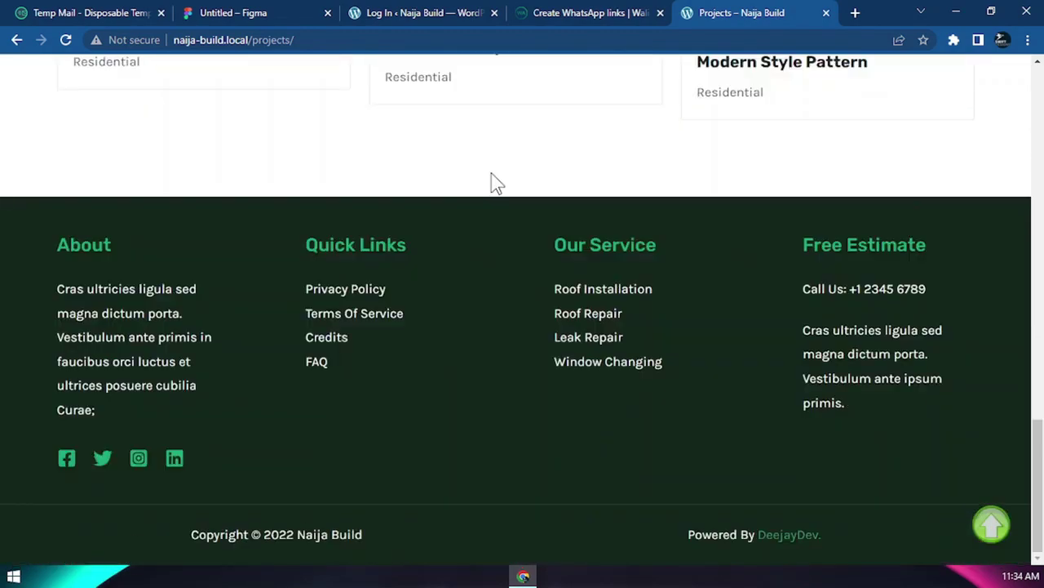
{"action": "scroll", "coordinate": [494, 181], "scroll_direction": "up", "scroll_amount": 8}
{"action": "scroll", "coordinate": [489, 169], "scroll_direction": "up", "scroll_amount": 8}
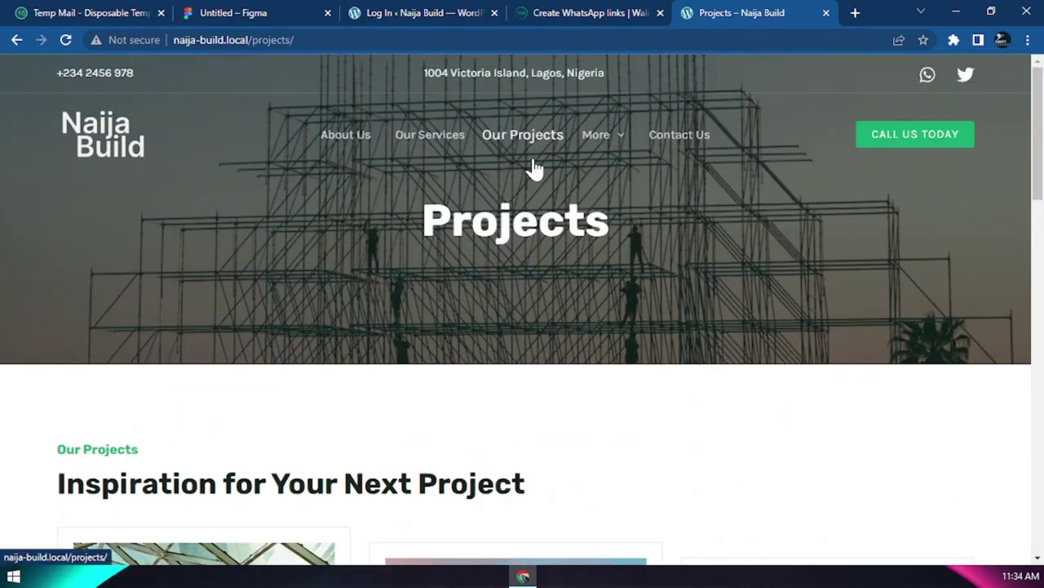
Open the Contact Us page from the menu and scroll through it
{"action": "mouse_move", "coordinate": [636, 134]}
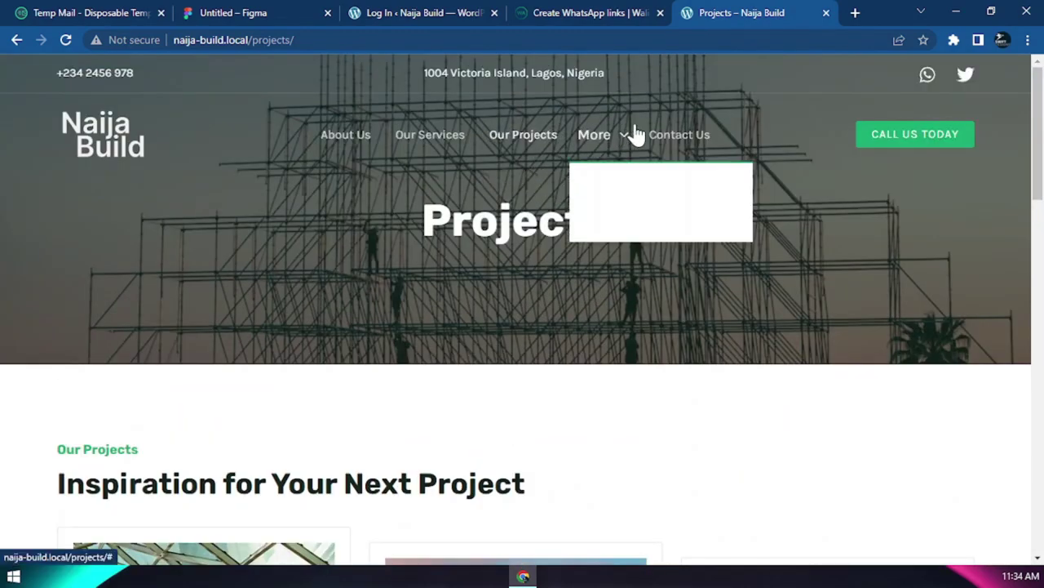
{"action": "left_click", "coordinate": [688, 139]}
{"action": "mouse_move", "coordinate": [627, 139]}
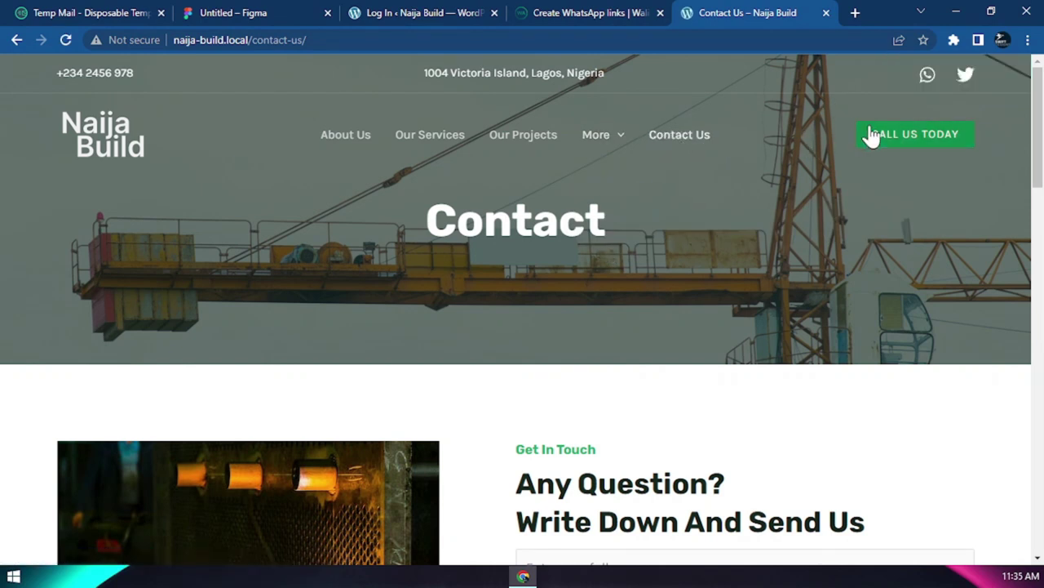
{"action": "scroll", "coordinate": [854, 147], "scroll_direction": "down", "scroll_amount": 15}
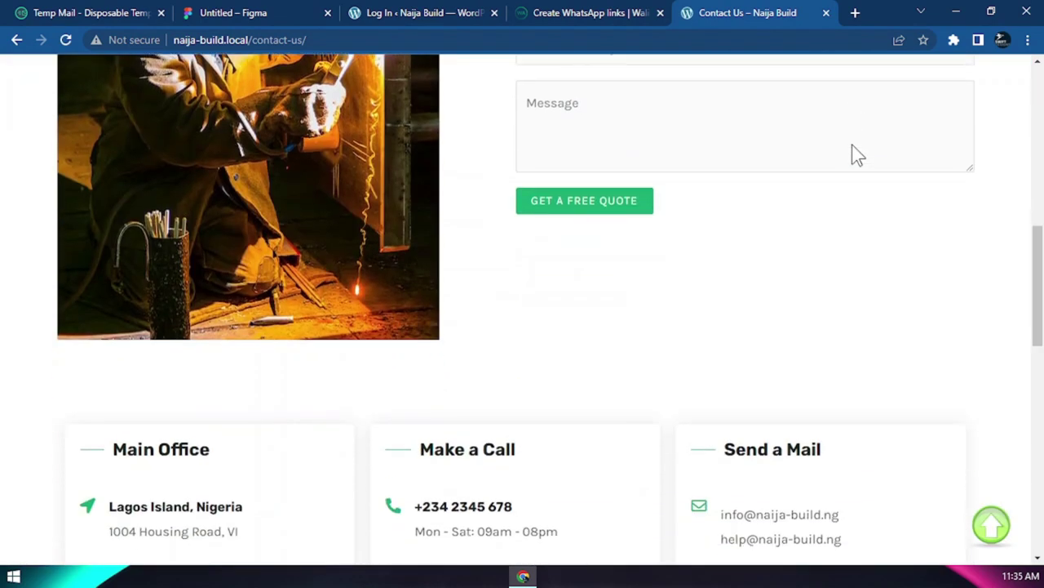
{"action": "scroll", "coordinate": [854, 147], "scroll_direction": "down", "scroll_amount": 2}
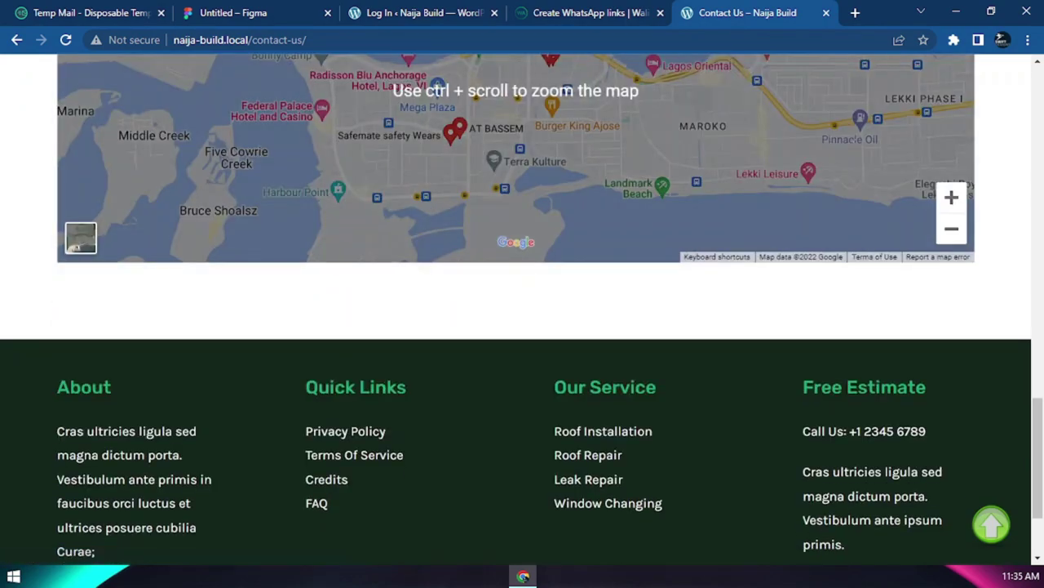
{"action": "scroll", "coordinate": [853, 145], "scroll_direction": "up", "scroll_amount": 4}
{"action": "scroll", "coordinate": [781, 228], "scroll_direction": "down", "scroll_amount": 5}
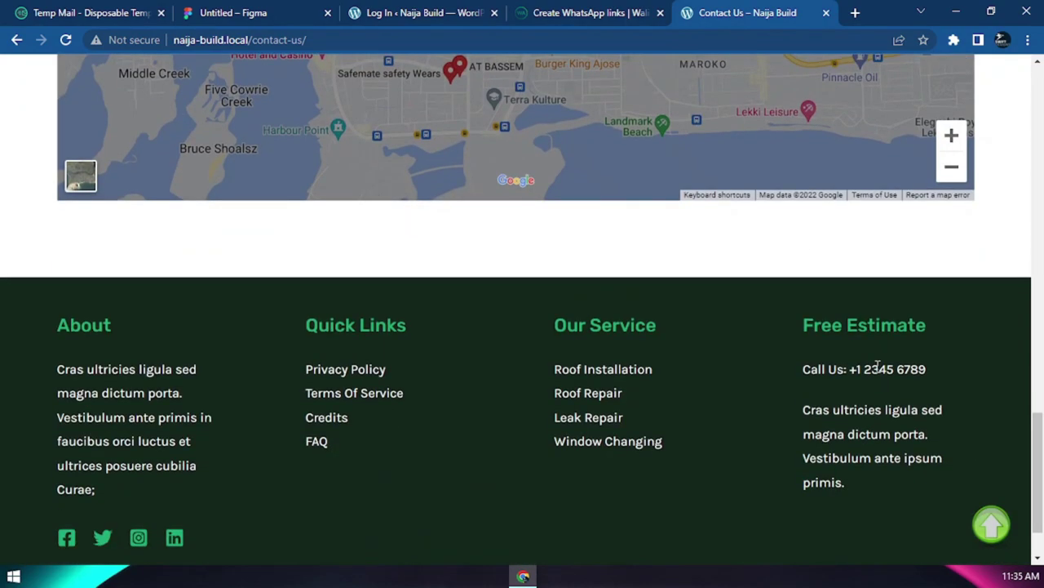
{"action": "left_click", "coordinate": [991, 525]}
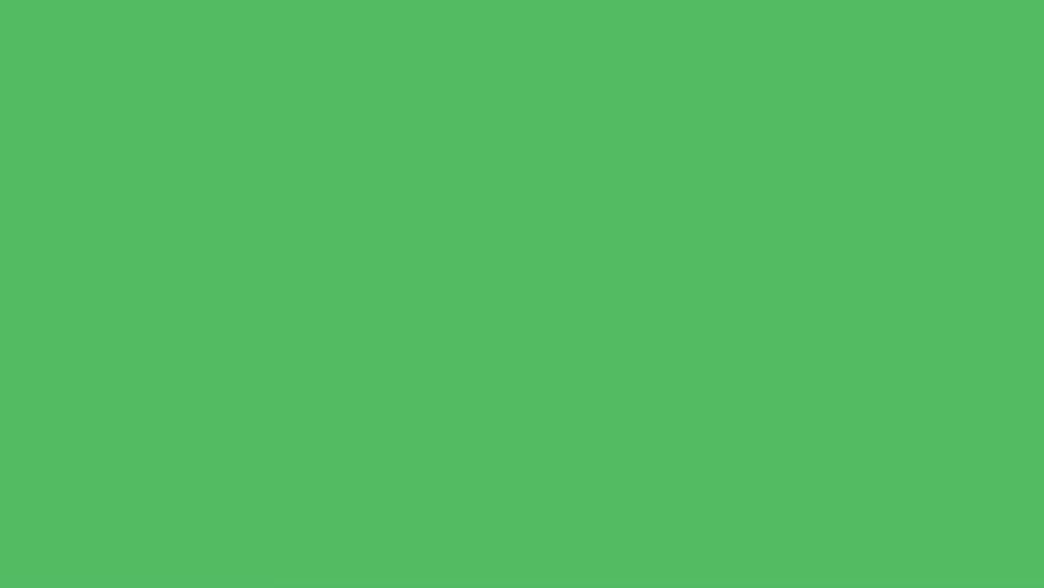